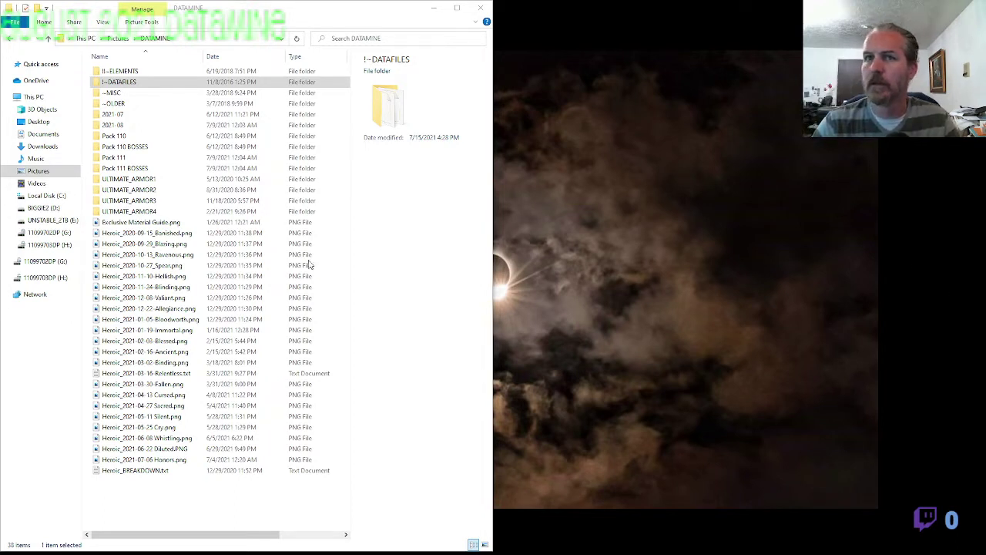
# Open image0.png from the Pack 111 BOSSES folder and place the image viewer beside the folder window
pyautogui.doubleClick(154, 168)
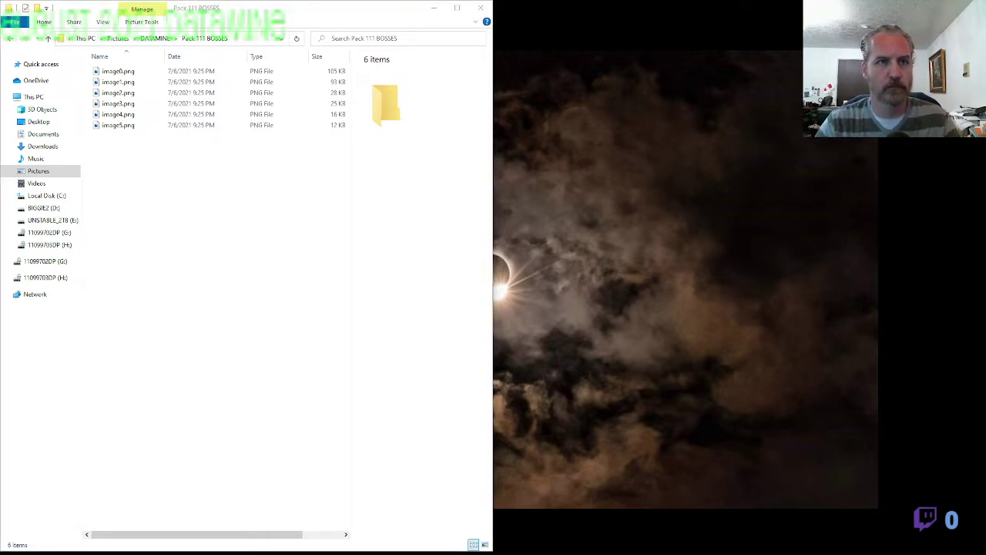
pyautogui.click(459, 418)
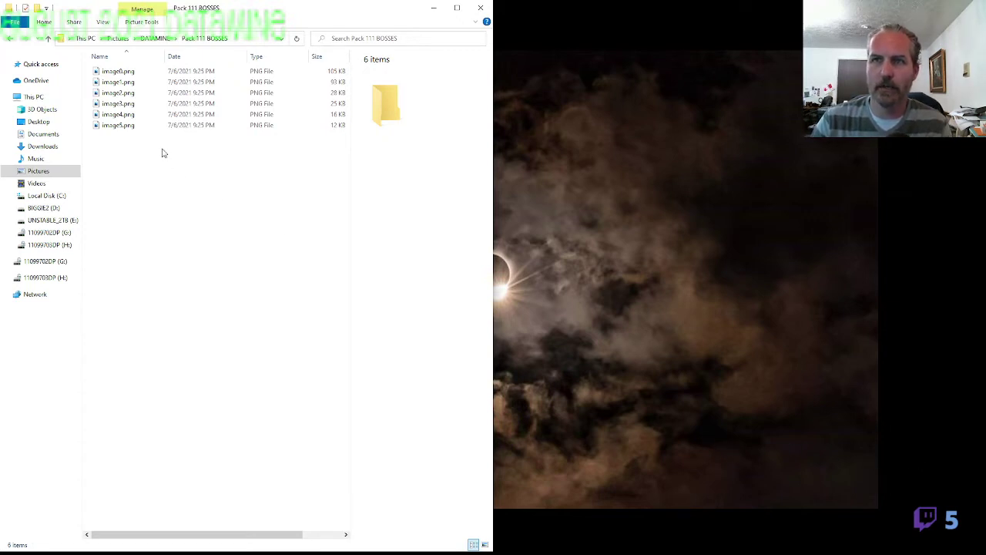
pyautogui.click(130, 82)
pyautogui.doubleClick(130, 72)
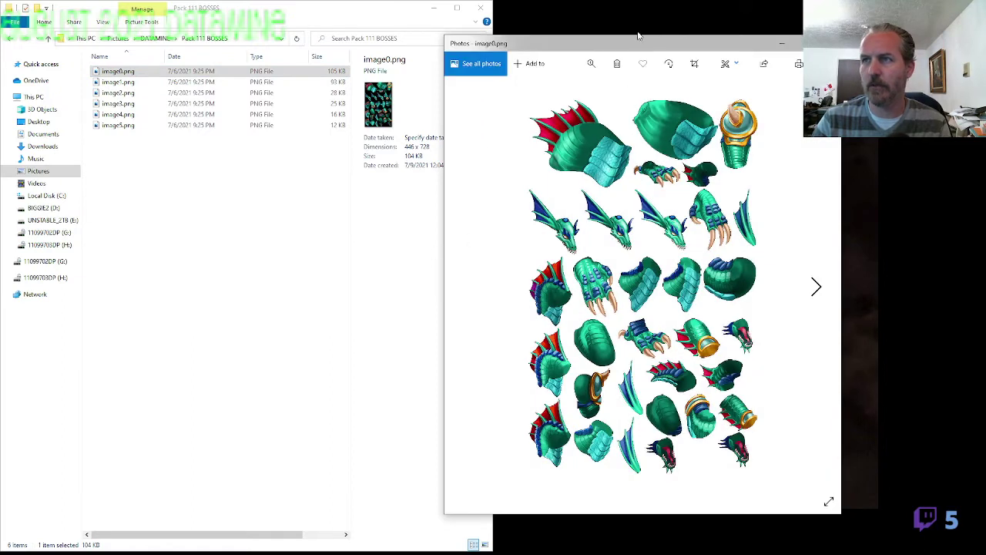
pyautogui.press('super+Right')
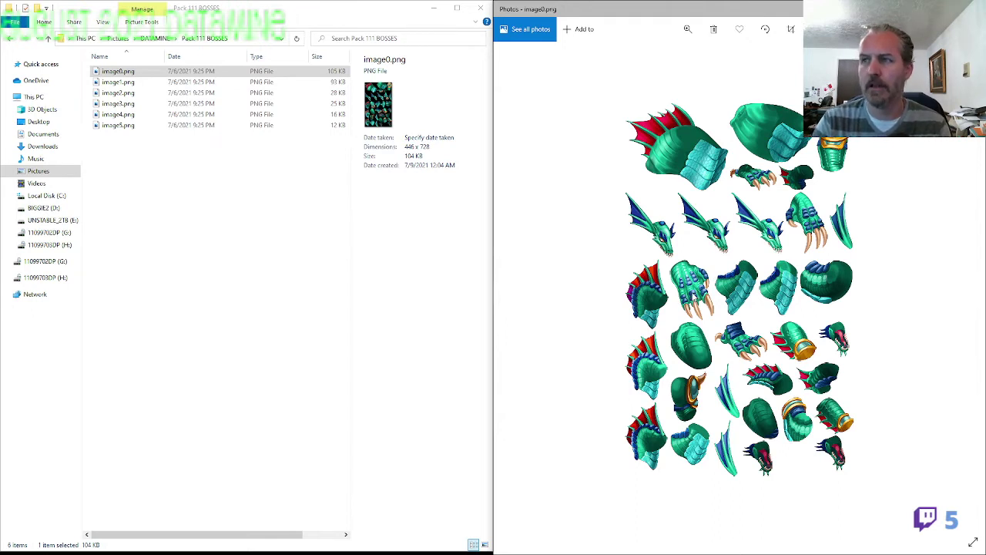
# Browse from image0.png through image1.png to image2.png and examine the boss icon up close
pyautogui.press('Right')
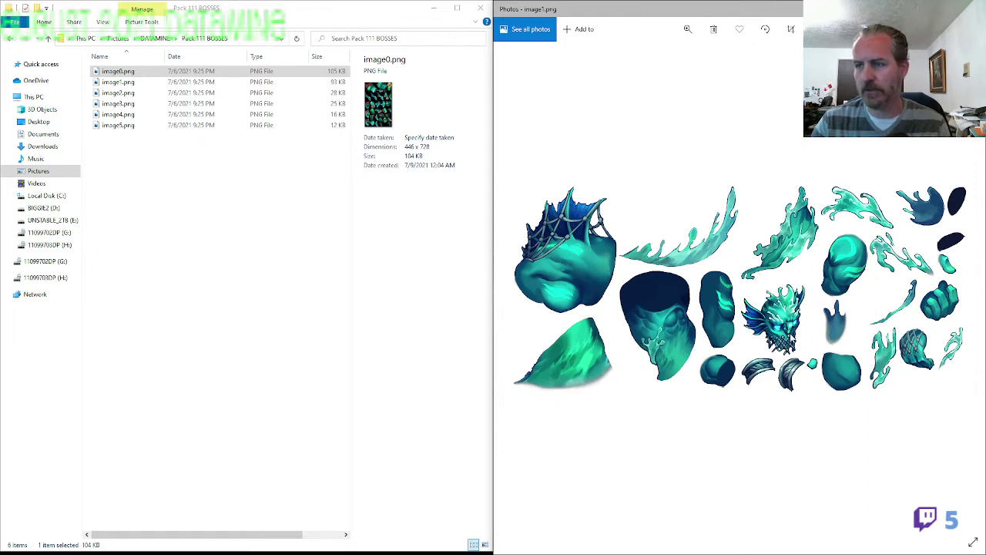
pyautogui.press('Right')
pyautogui.scroll(3, 759, 327)
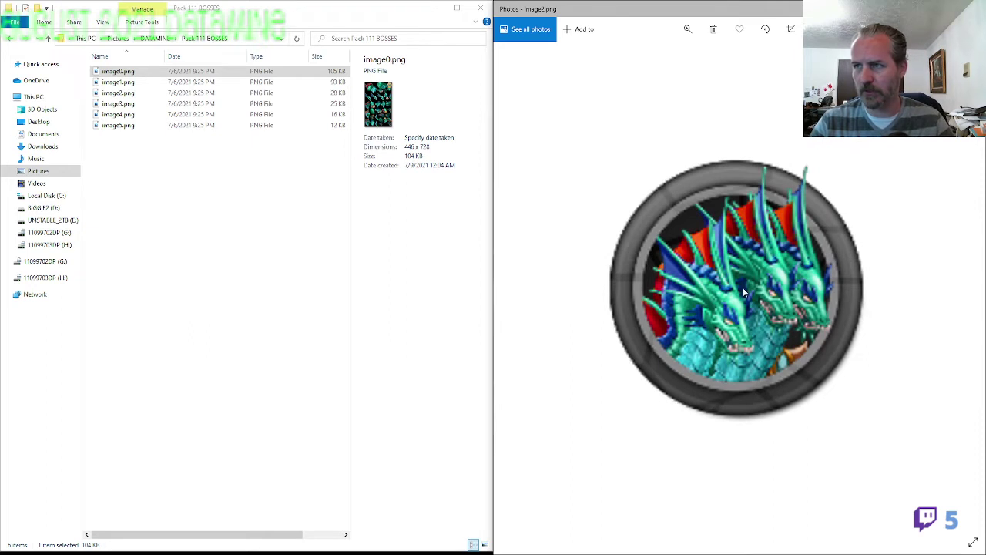
pyautogui.scroll(-3, 743, 292)
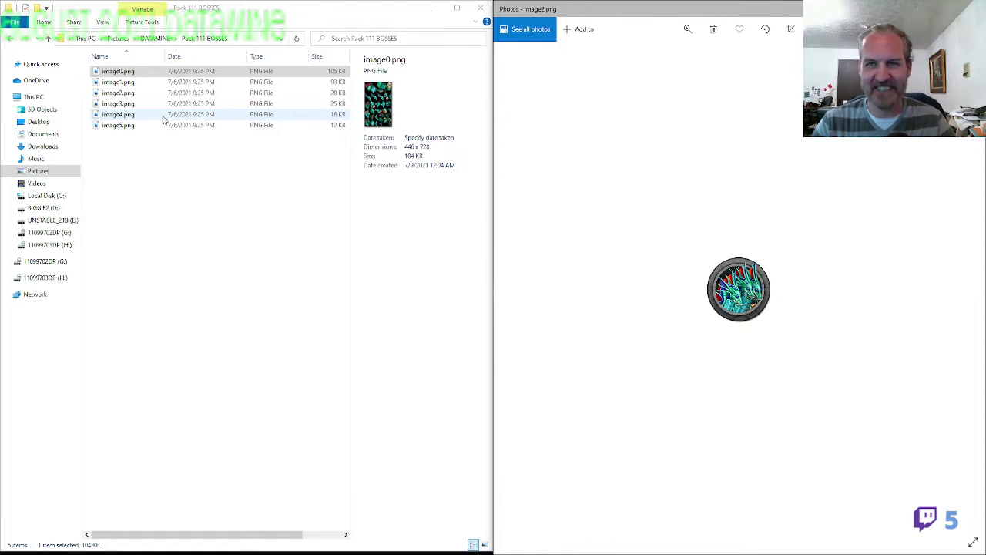
# Rename image2.png in the Pack 111 BOSSES folder as BOSS1.png
pyautogui.click(132, 105)
pyautogui.click(127, 93)
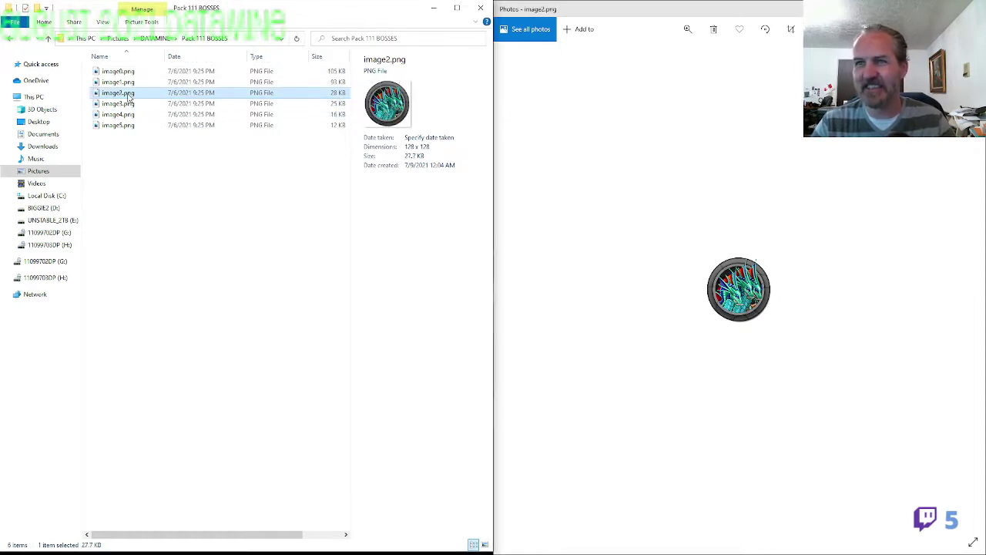
pyautogui.click(119, 92)
pyautogui.write('BOSS1.png')
pyautogui.press('Return')
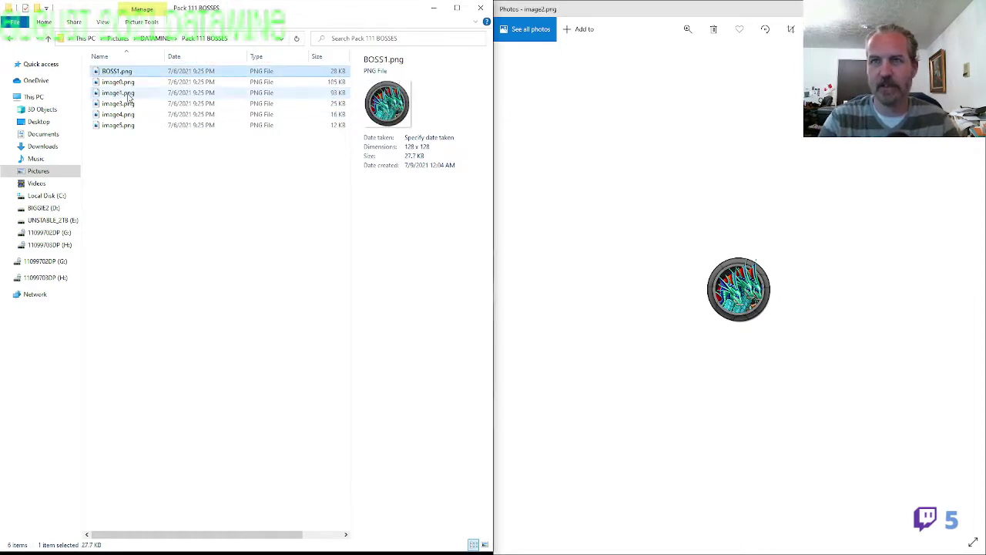
# Rename image3.png as BOSS2.png and close the image viewer
pyautogui.click(128, 104)
pyautogui.click(128, 104)
pyautogui.write('BOSS2')
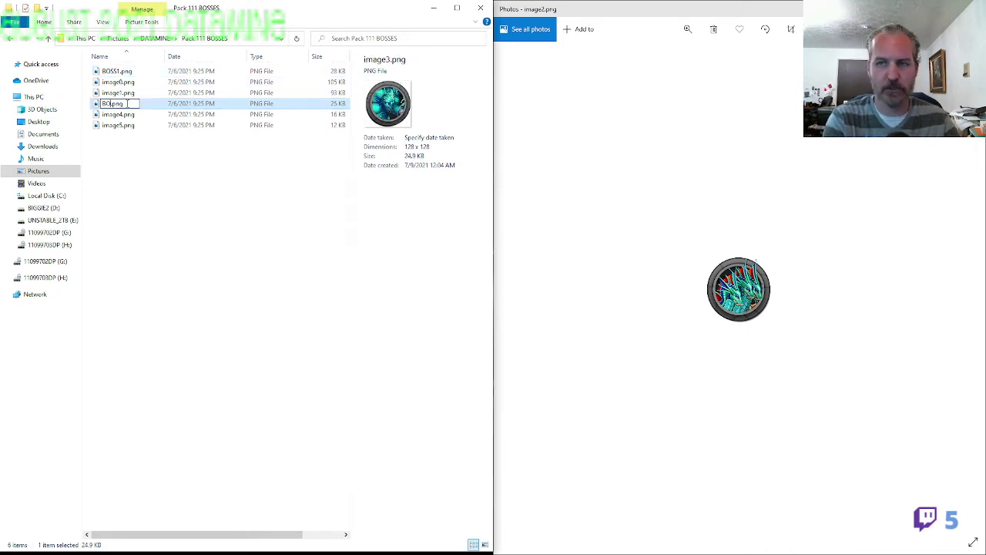
pyautogui.press('Return')
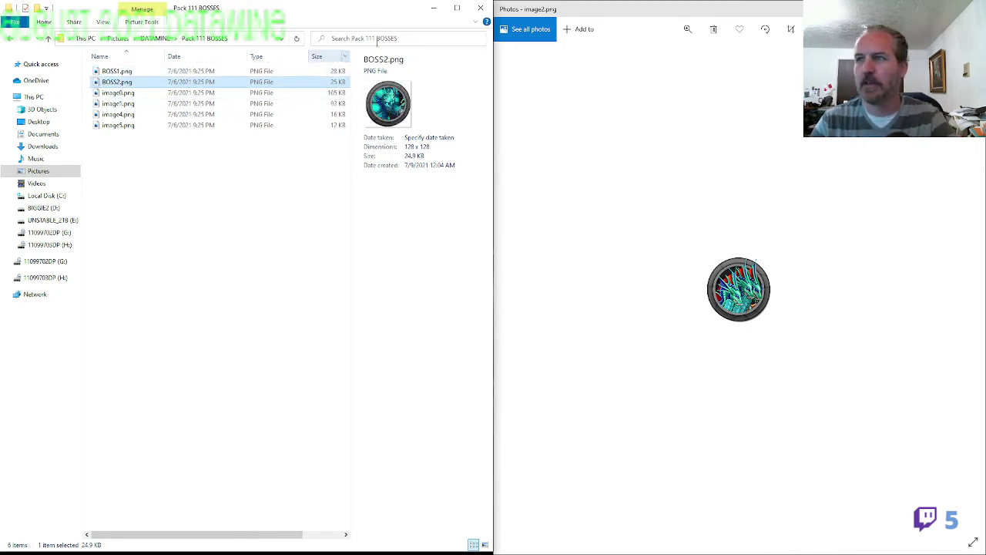
pyautogui.click(969, 9)
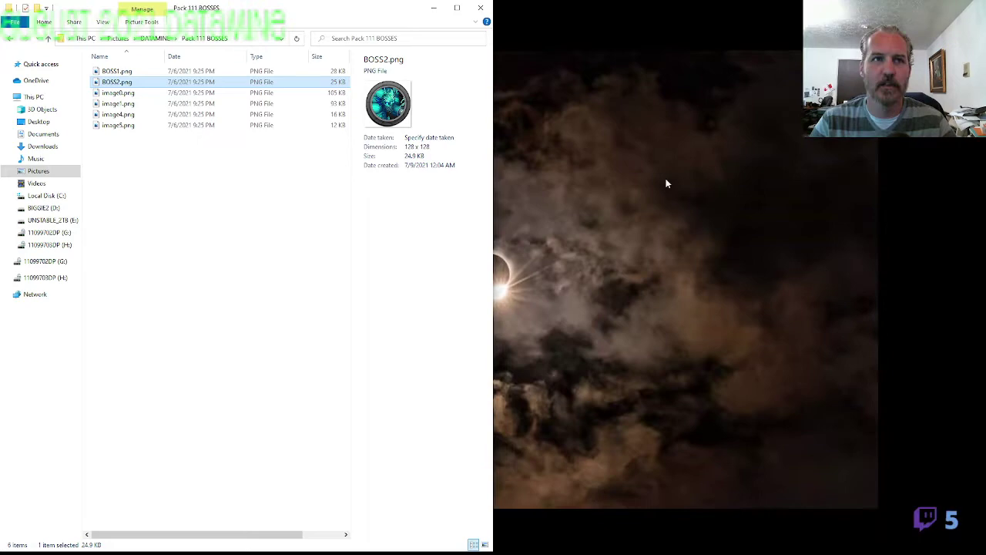
# Copy BOSS1.png and BOSS2.png from Pack 111 BOSSES into the 2021-08 folder of DATAMINE
pyautogui.click(288, 240)
pyautogui.click(118, 71)
pyautogui.keyDown('ctrl'); pyautogui.click(122, 82); pyautogui.keyUp('ctrl')
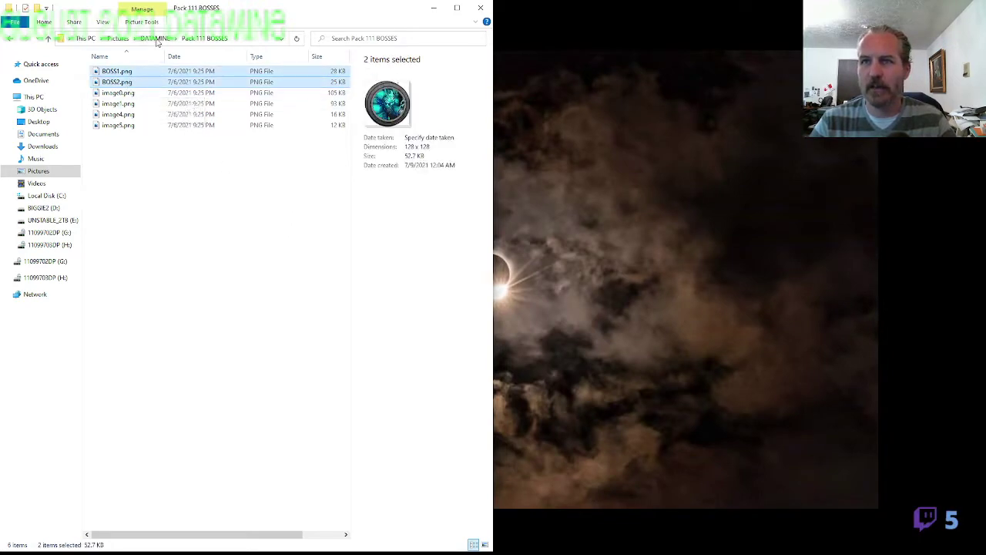
pyautogui.hotkey('alt', 'Up')
pyautogui.doubleClick(128, 141)
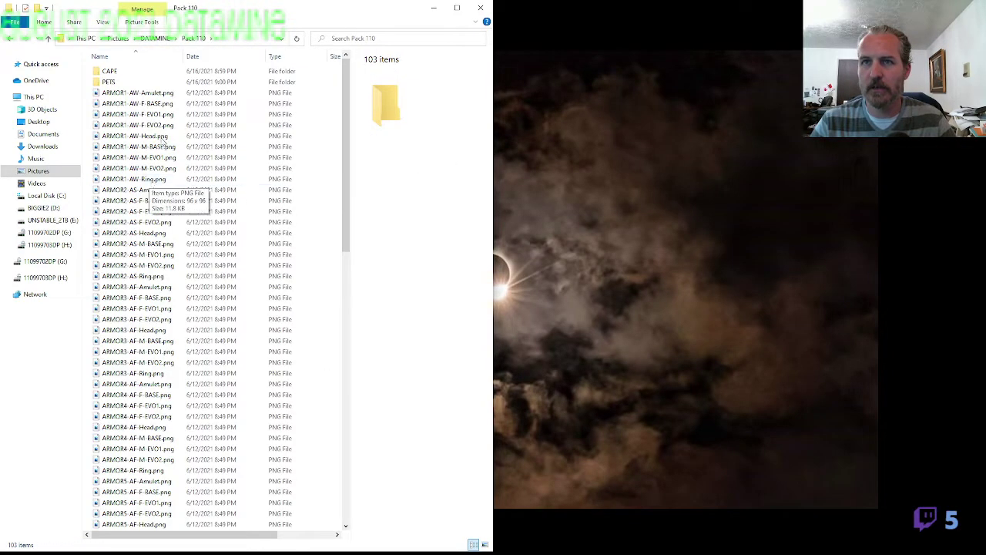
pyautogui.click(155, 38)
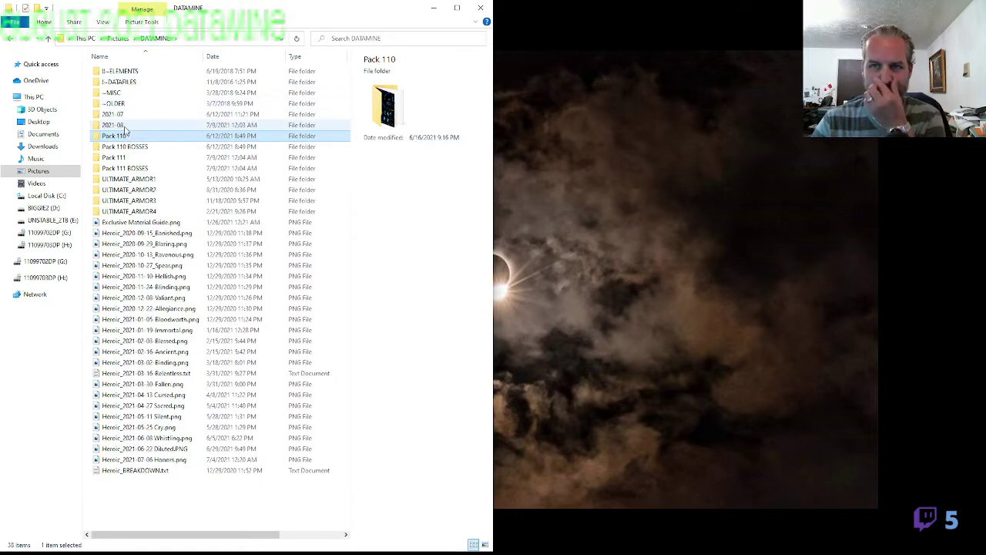
pyautogui.doubleClick(121, 126)
pyautogui.hotkey('ctrl', 'v')
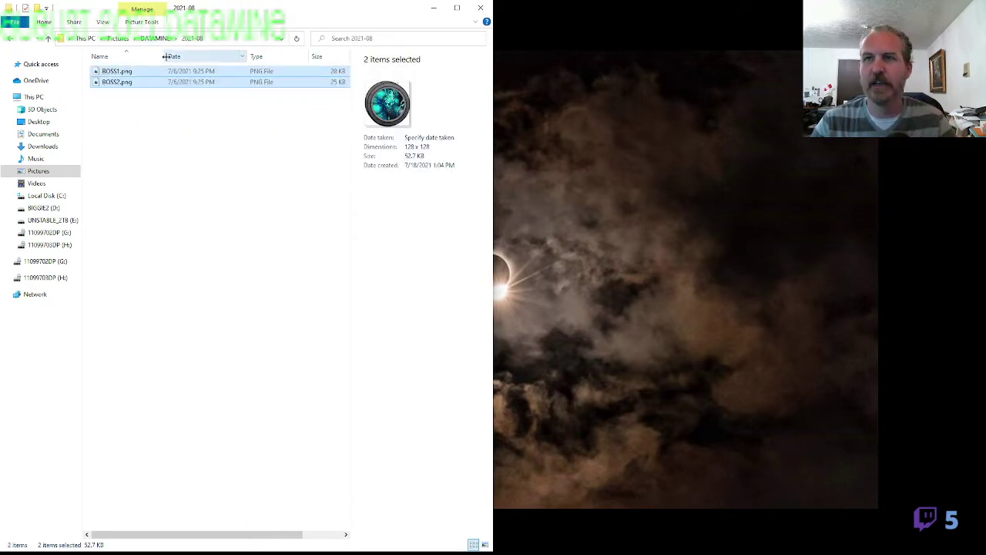
# Open image0.png from the Pack 111 folder and place the image viewer beside the folder window
pyautogui.click(154, 38)
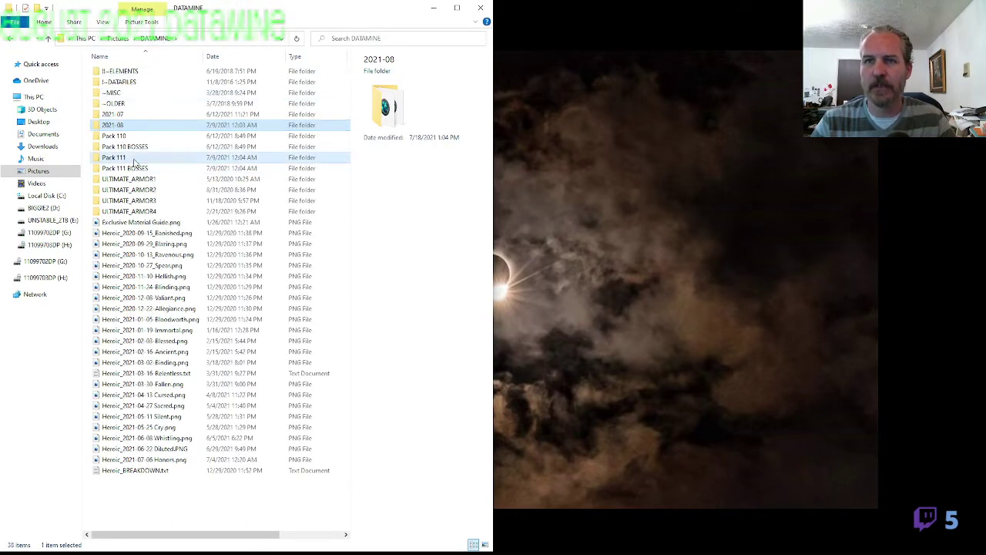
pyautogui.doubleClick(133, 159)
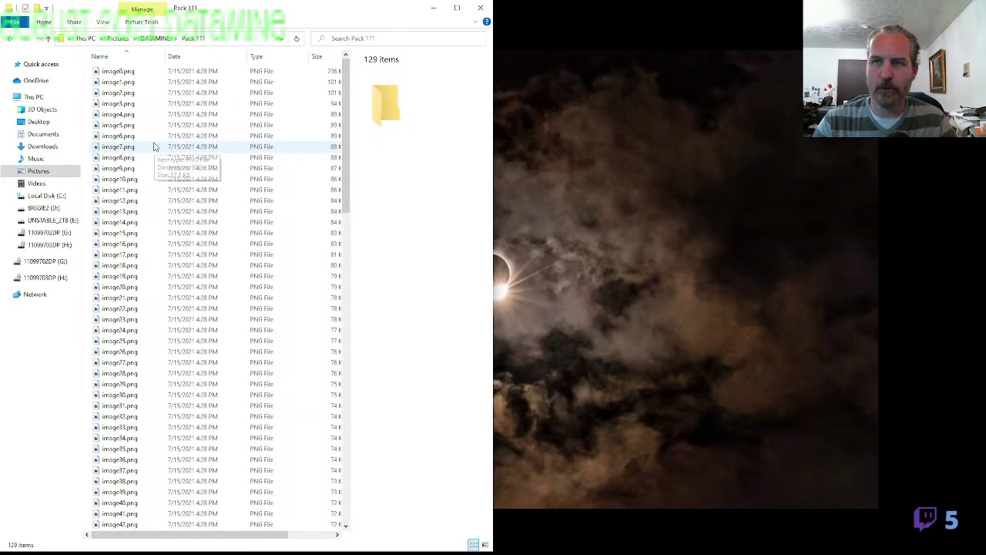
pyautogui.doubleClick(119, 72)
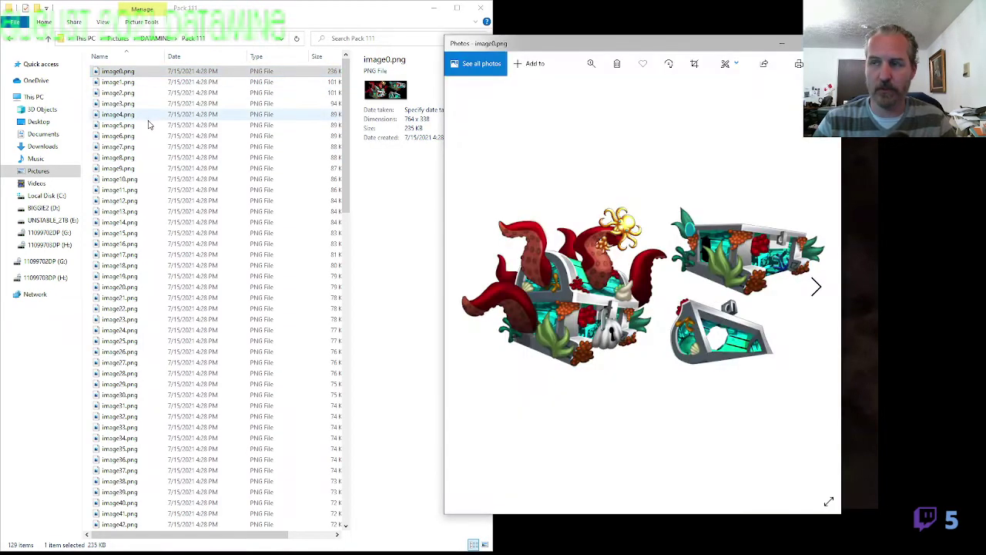
pyautogui.press('super+Right')
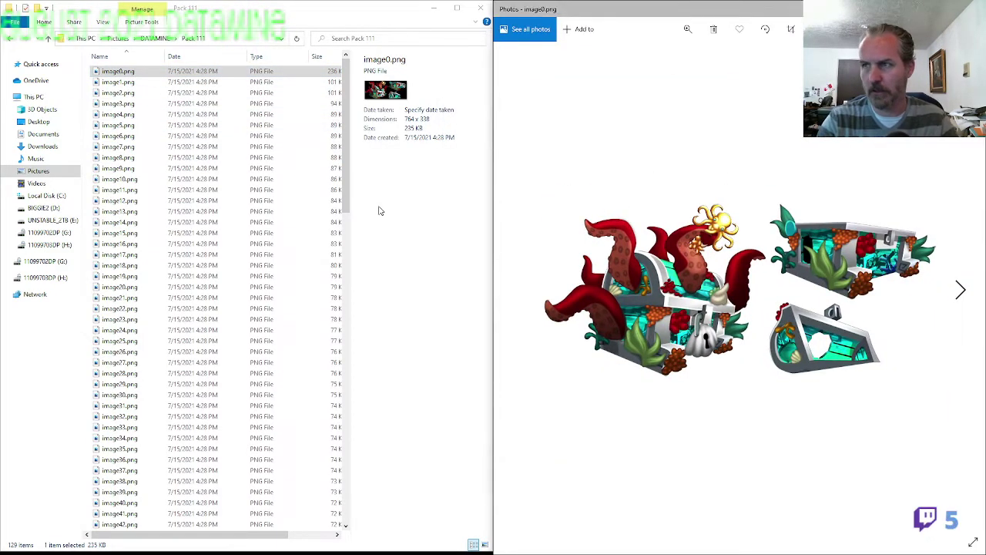
pyautogui.click(683, 301)
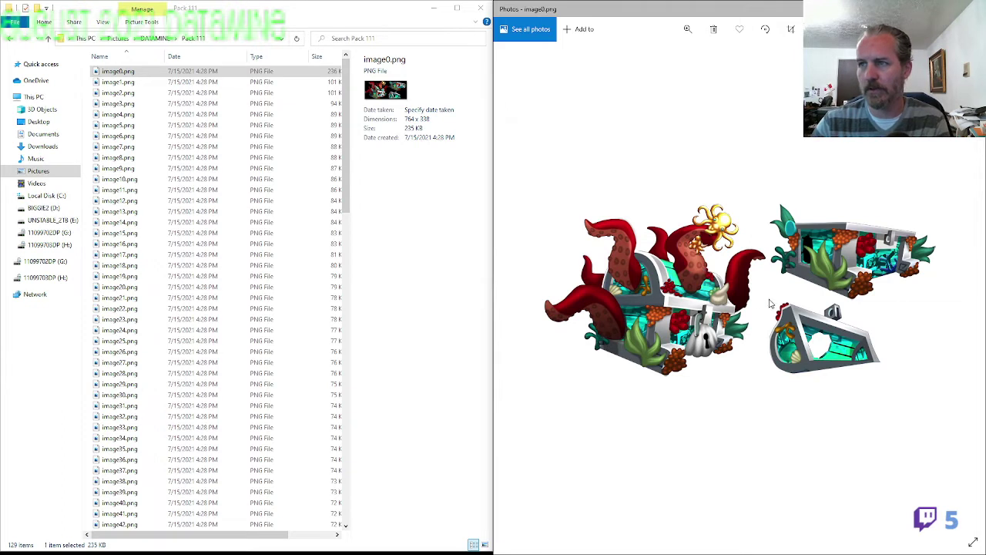
# Rename the treasure chest picture image0.png as CHEST.png
pyautogui.click(141, 75)
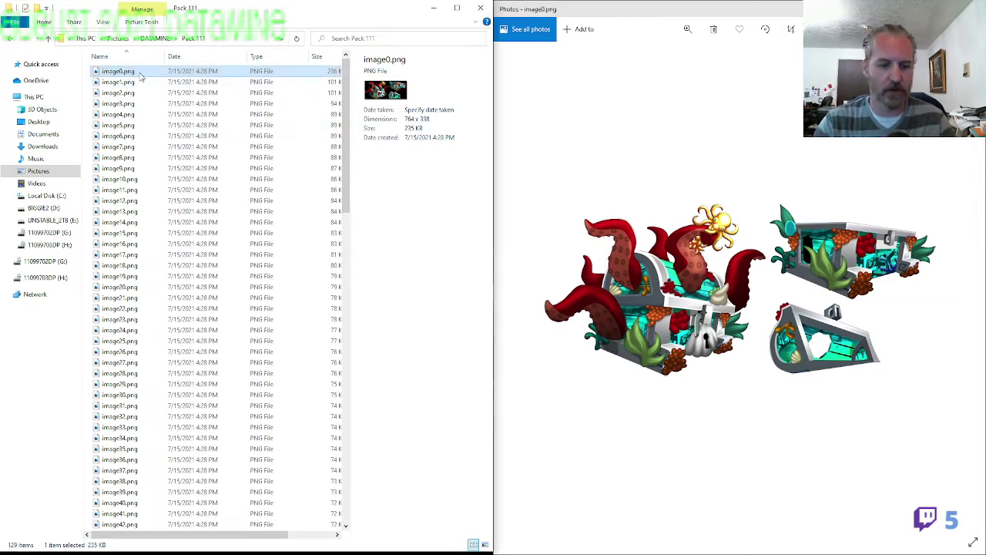
pyautogui.press('F2')
pyautogui.write('CHEST')
pyautogui.press('Return')
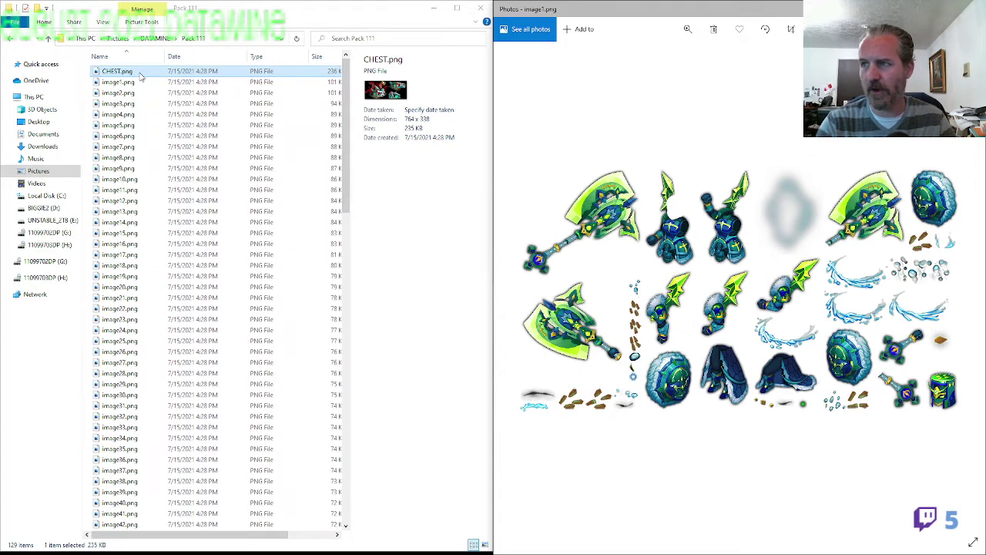
# Rename image1.png, the first green axe armor sheet, as ARMOR1-WE-F-EVO2.png
pyautogui.click(127, 81)
pyautogui.click(127, 82)
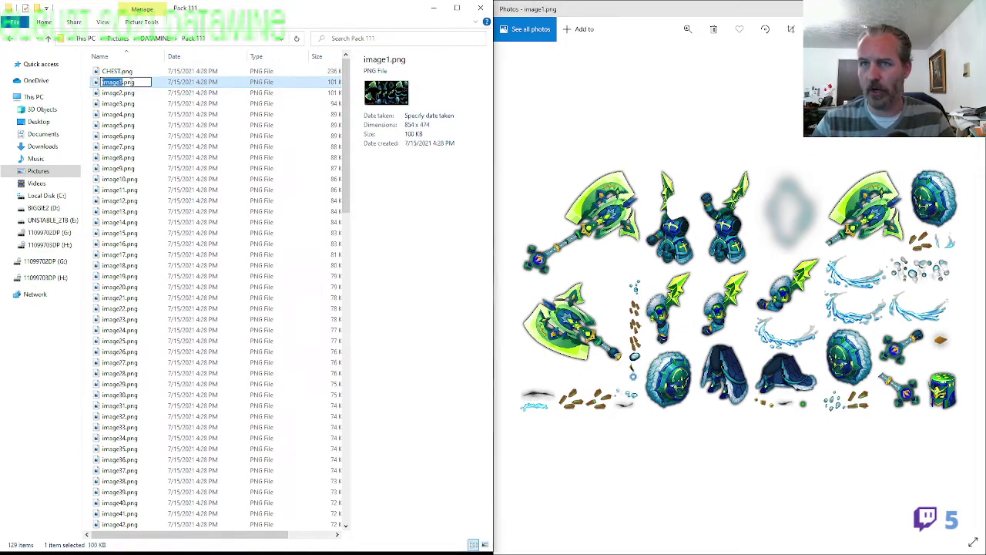
pyautogui.write('ARMOR1')
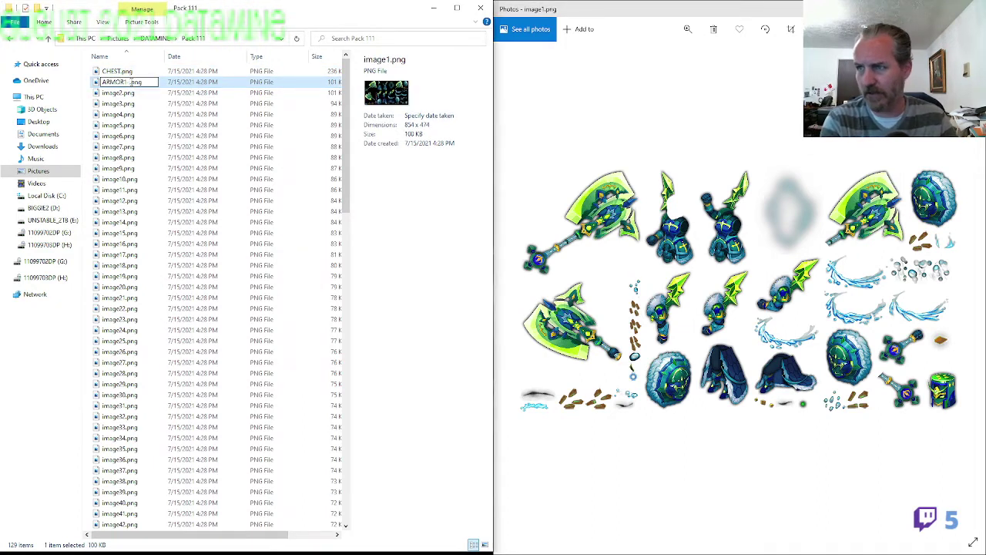
pyautogui.write('-EA')
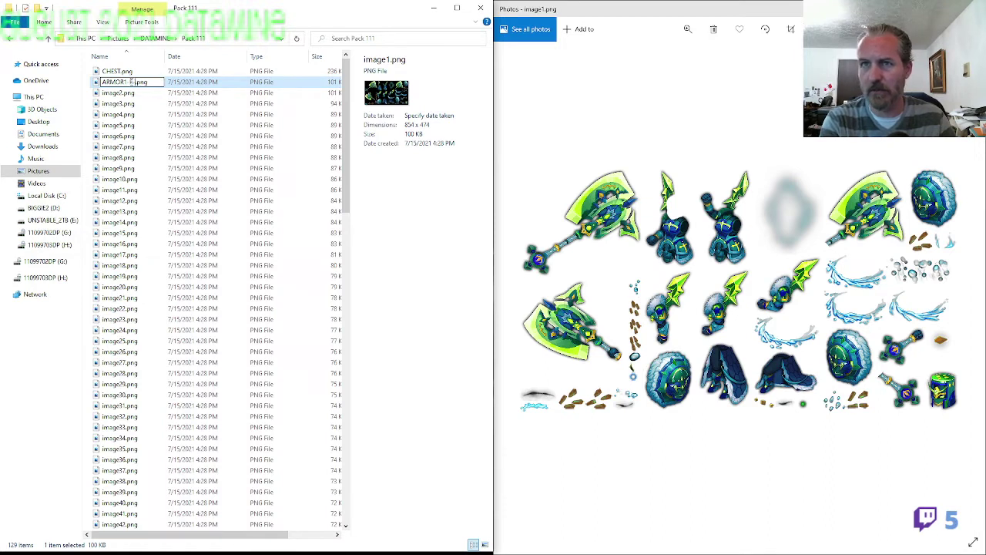
pyautogui.write('_EVO2')
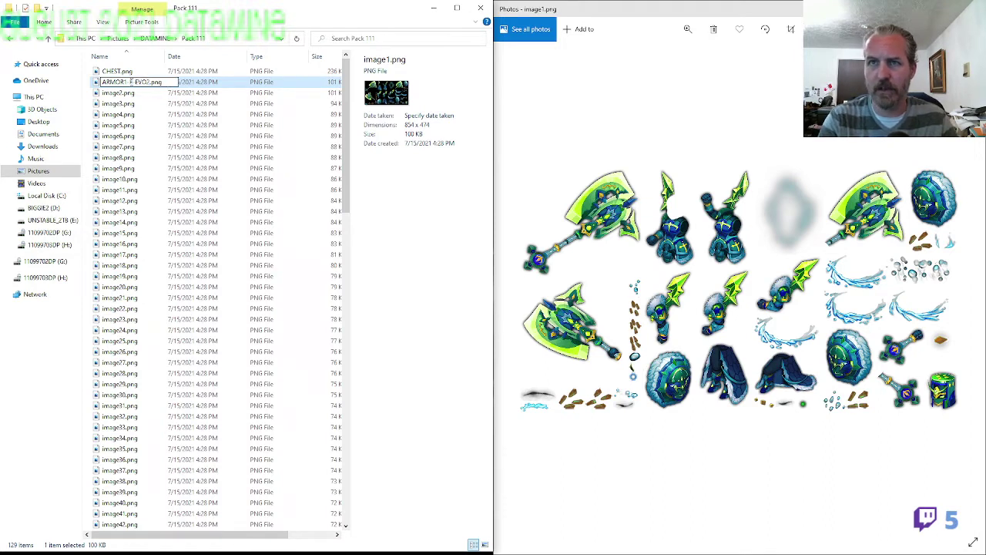
pyautogui.write('W')
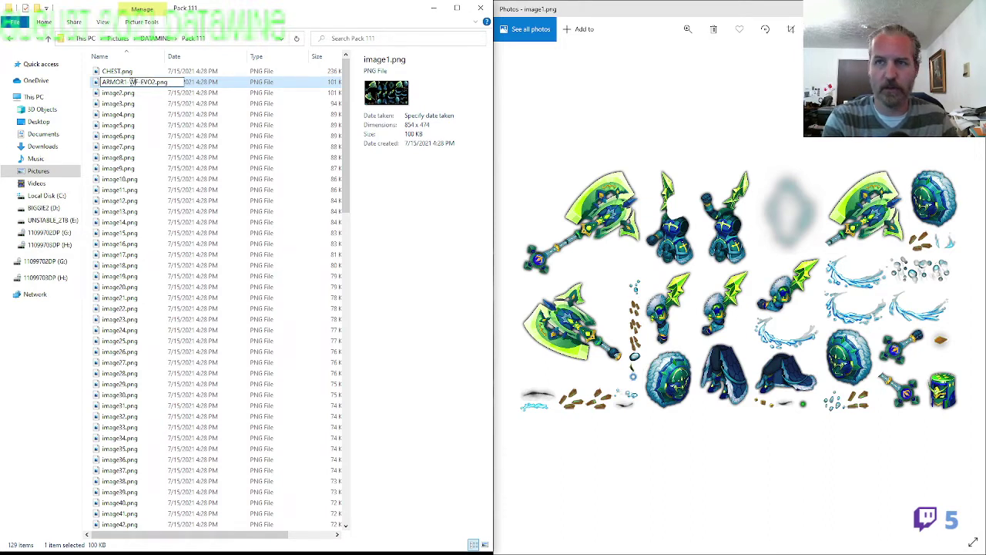
pyautogui.press('Right')
pyautogui.write('_F')
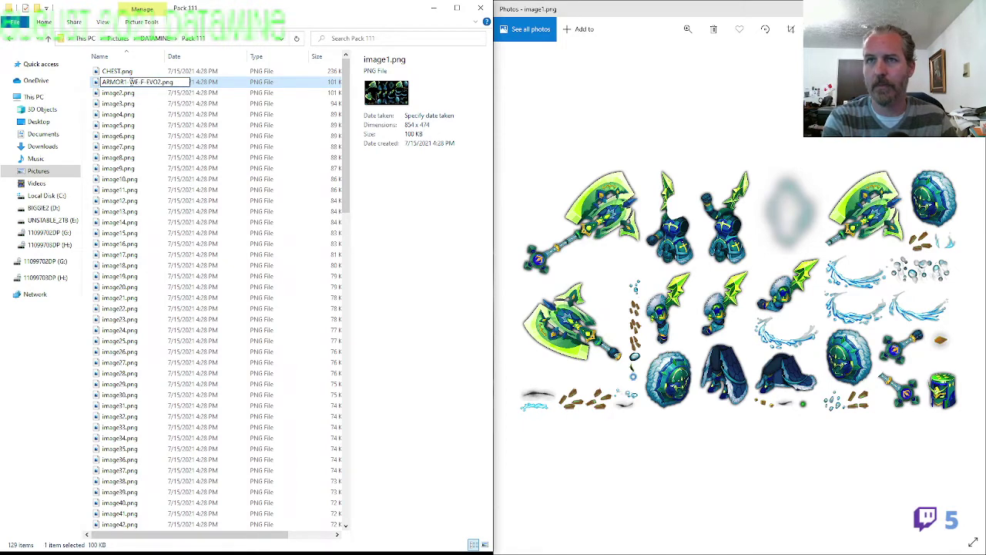
pyautogui.press('Return')
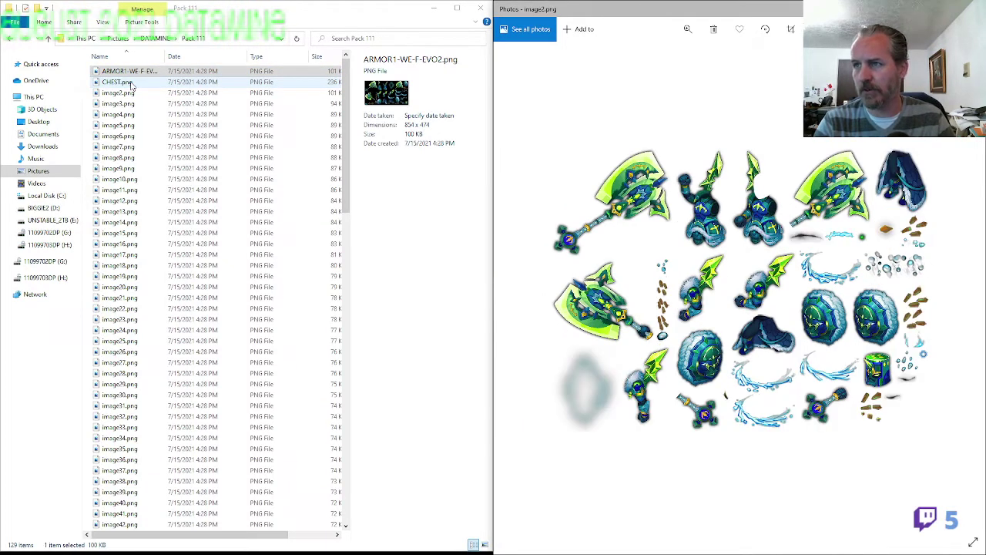
# Reuse the name of the first armor file to rename image2.png as ARMOR1-WE-M-EVO2.png
pyautogui.press('F2')
pyautogui.hotkey('ctrl', 'c')
pyautogui.press('Escape')
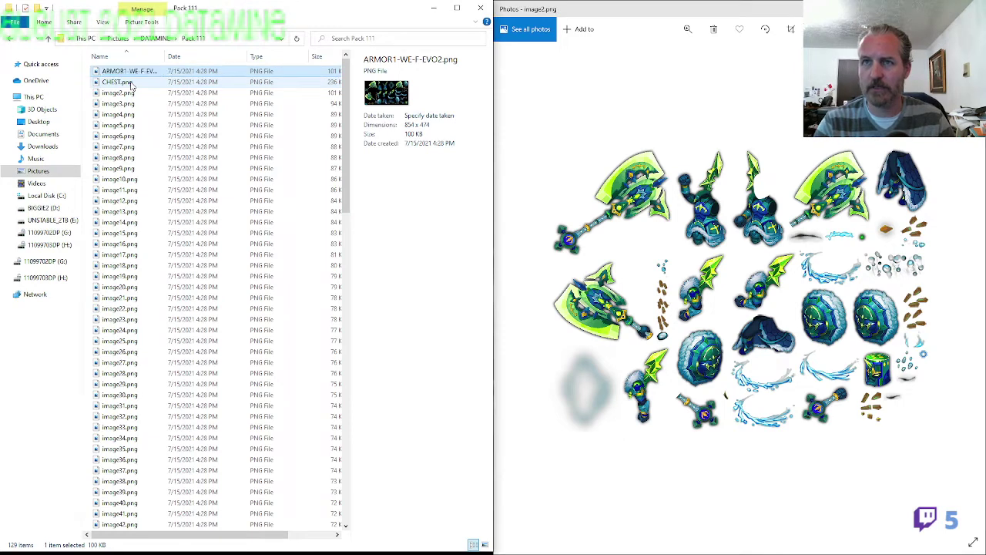
pyautogui.press('Down')
pyautogui.press('Down')
pyautogui.press('F2')
pyautogui.hotkey('ctrl', 'v')
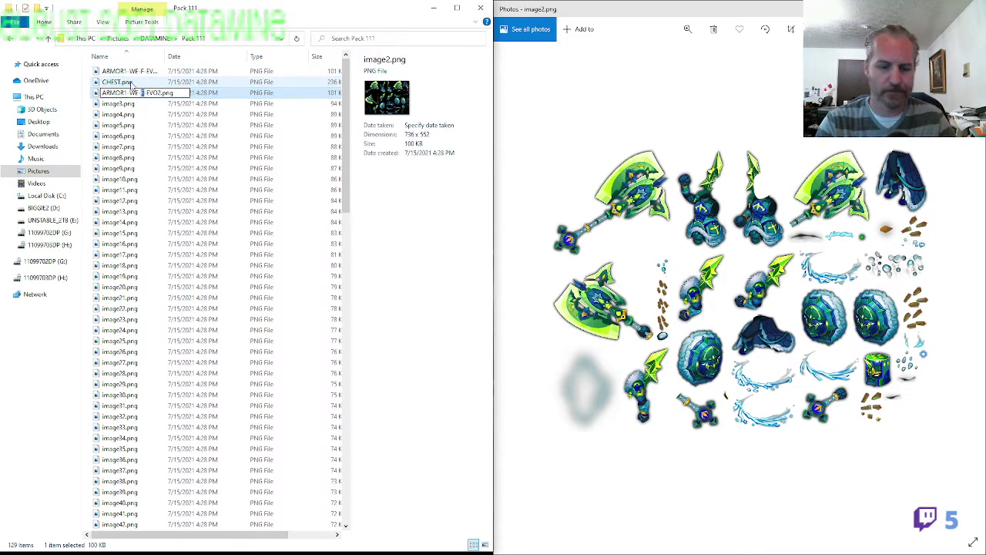
pyautogui.write('M')
pyautogui.press('Return')
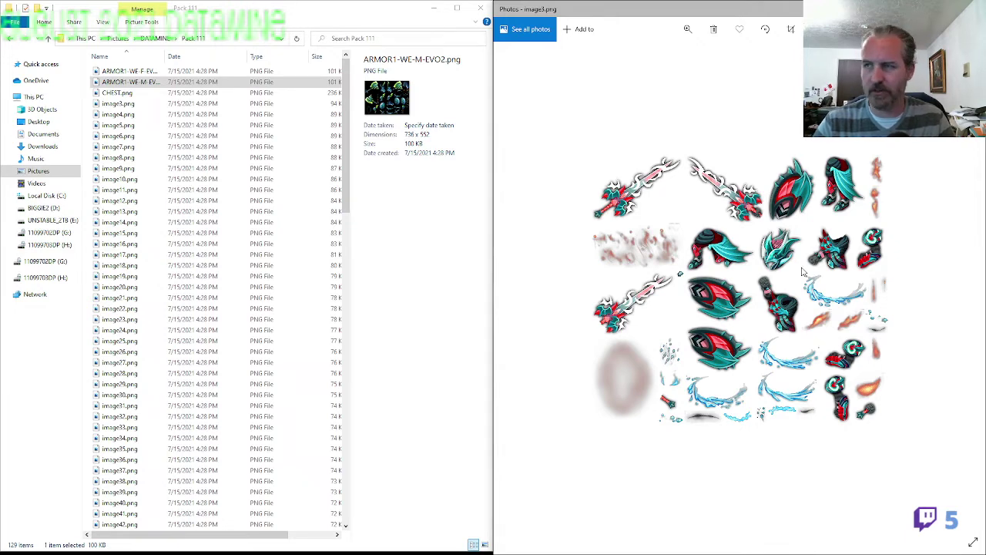
# Inspect the red and teal sword armor sheet image3.png and rename it as ARMOR2-WF-F-EVO2.png
pyautogui.scroll(3, 781, 275)
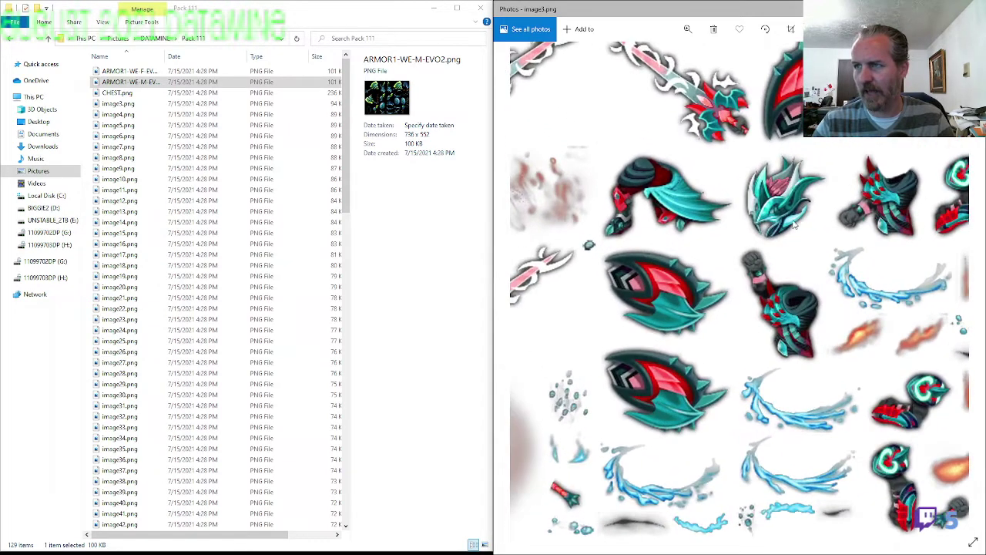
pyautogui.scroll(-2, 766, 270)
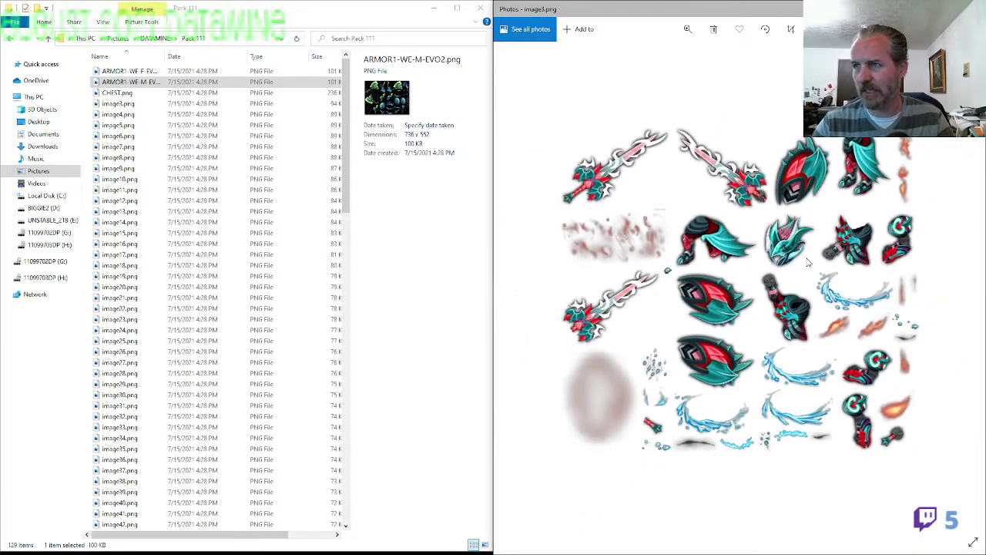
pyautogui.scroll(3, 809, 263)
pyautogui.scroll(-2, 797, 239)
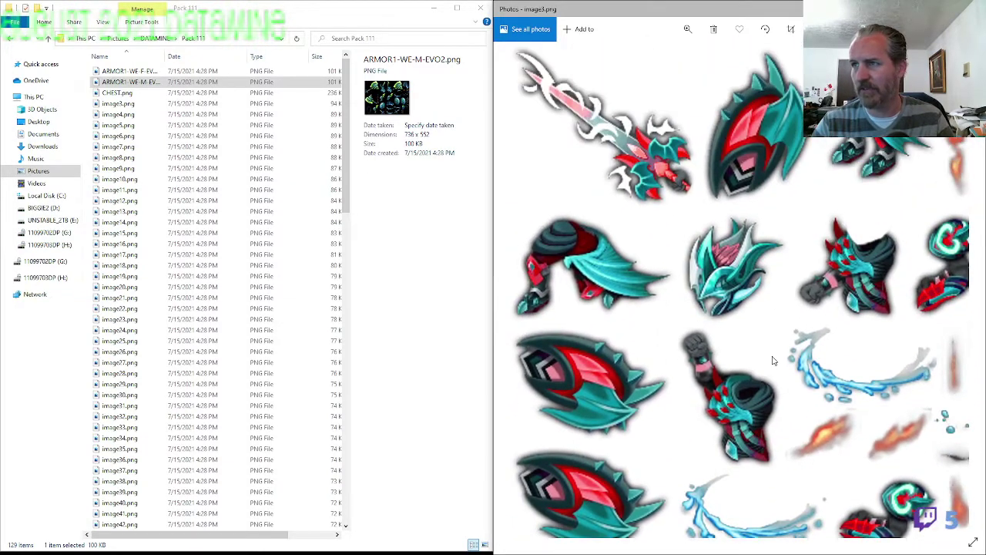
pyautogui.scroll(-3, 786, 263)
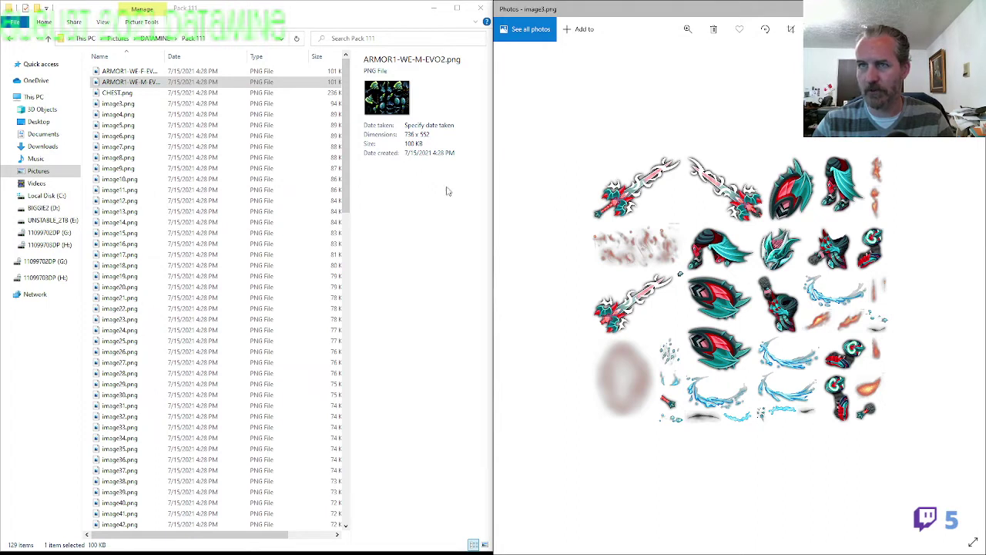
pyautogui.click(137, 107)
pyautogui.press('F2')
pyautogui.write('ARMOR2-G')
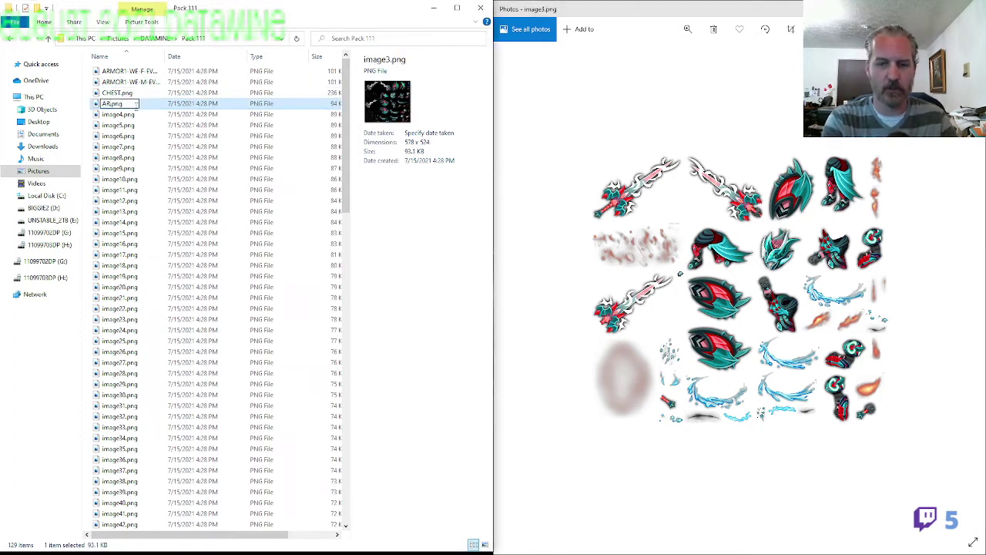
pyautogui.press('BackSpace')
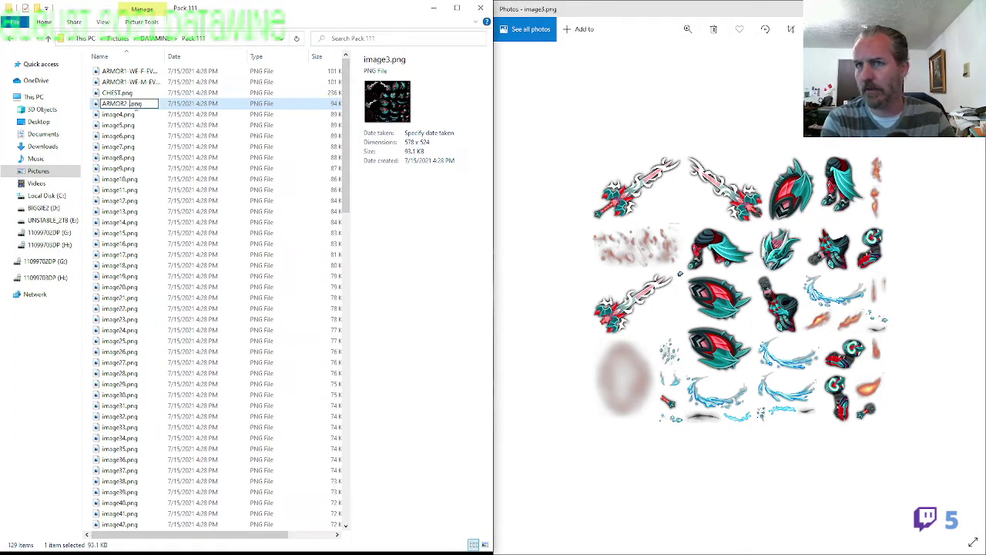
pyautogui.write('WF-')
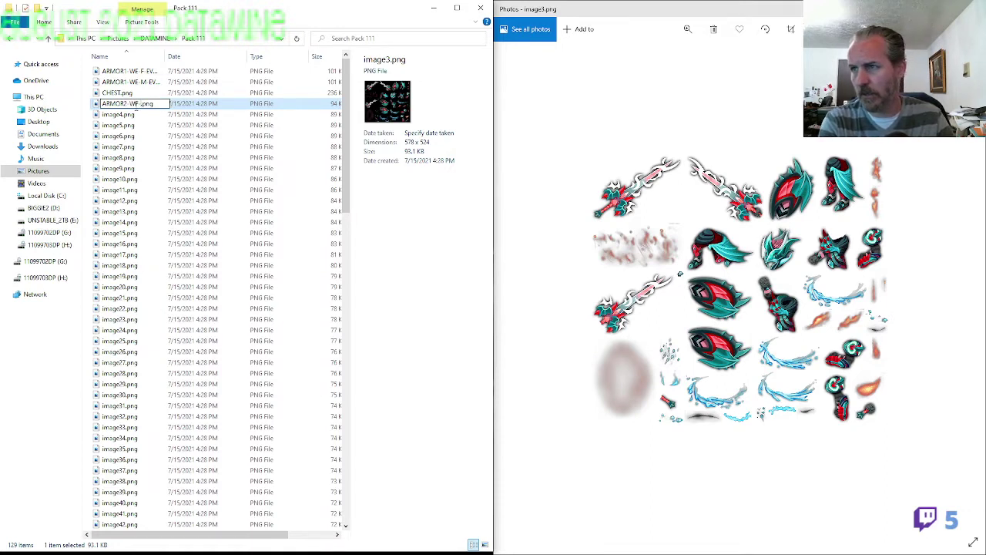
pyautogui.write('F-EVO2')
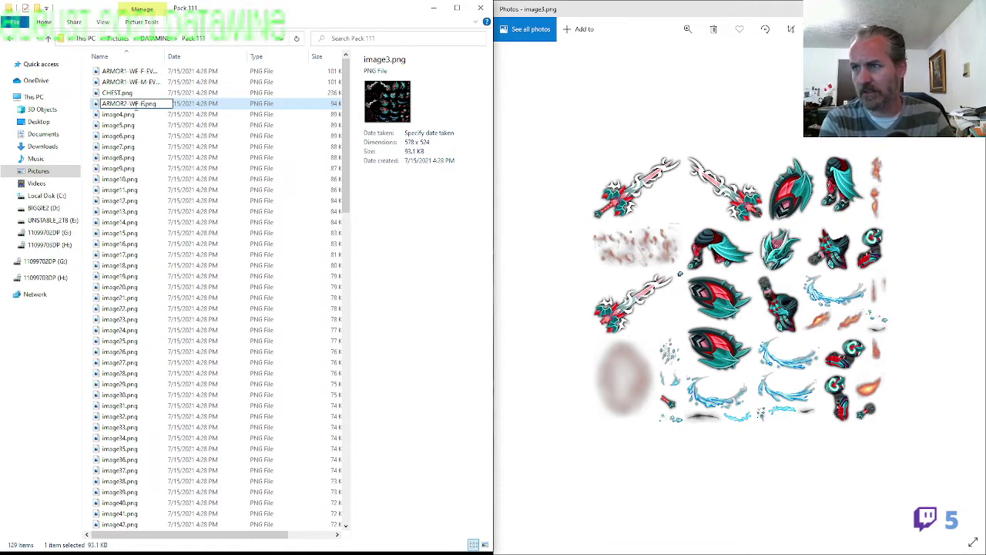
pyautogui.press('Return')
# View the blue and teal armor sheet image4.png and rename it as ARMOR3-WA-M-EVo2.png
pyautogui.hotkey('alt', 'Tab')
pyautogui.press('Right')
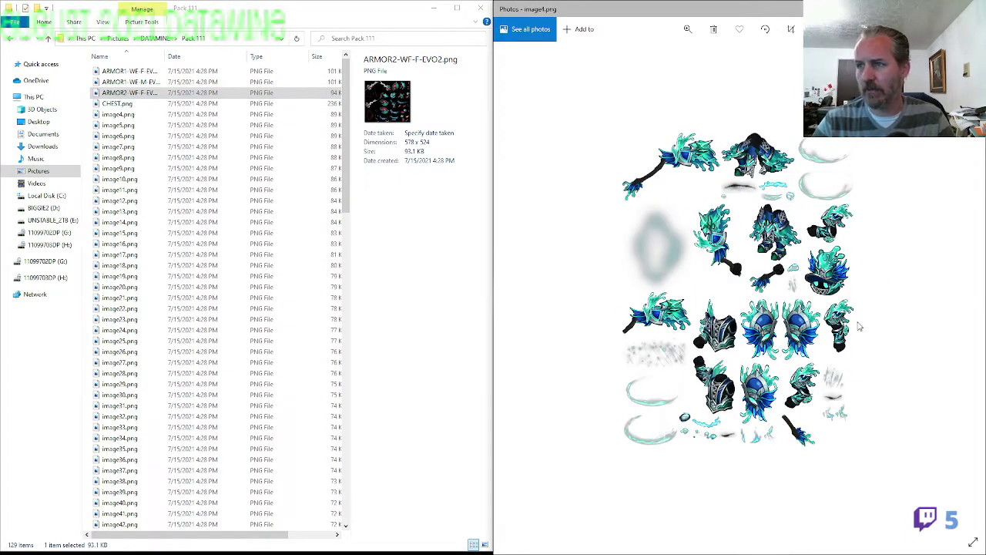
pyautogui.scroll(2, 779, 265)
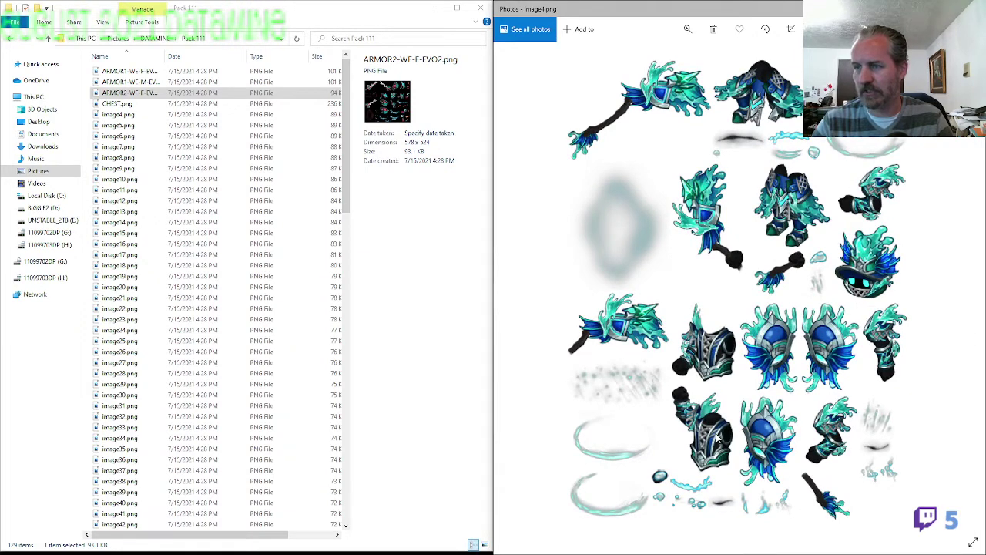
pyautogui.scroll(-2, 772, 351)
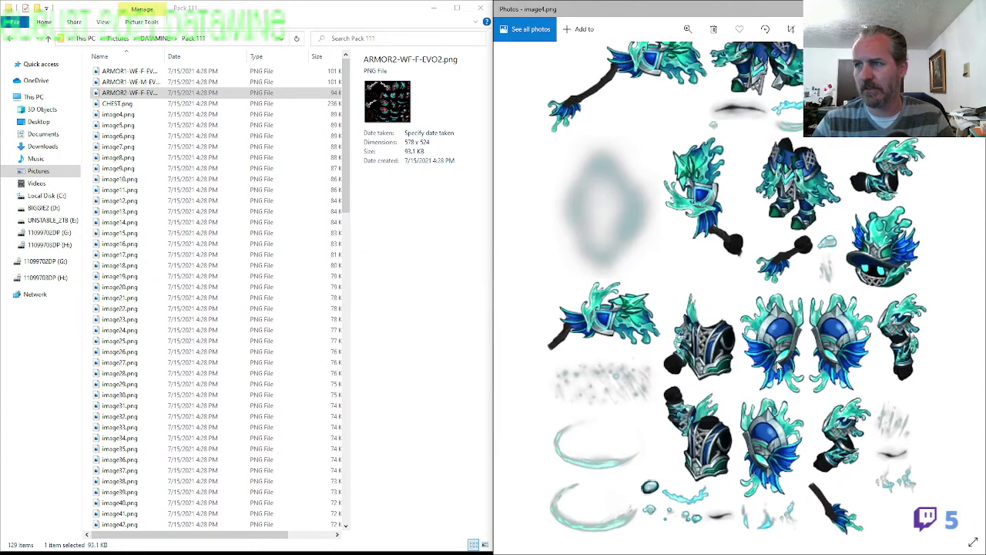
pyautogui.click(137, 114)
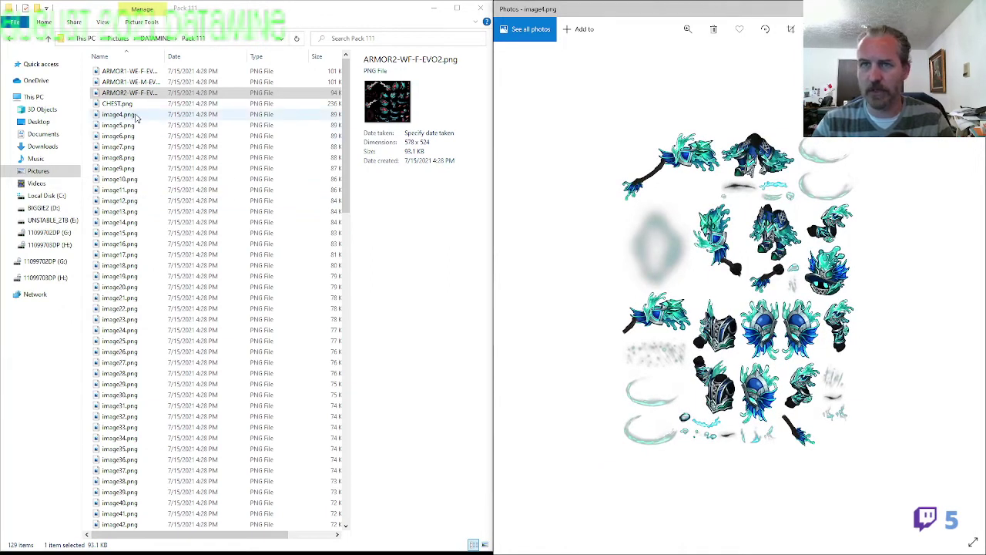
pyautogui.press('F2')
pyautogui.write('ARMOR3-WE')
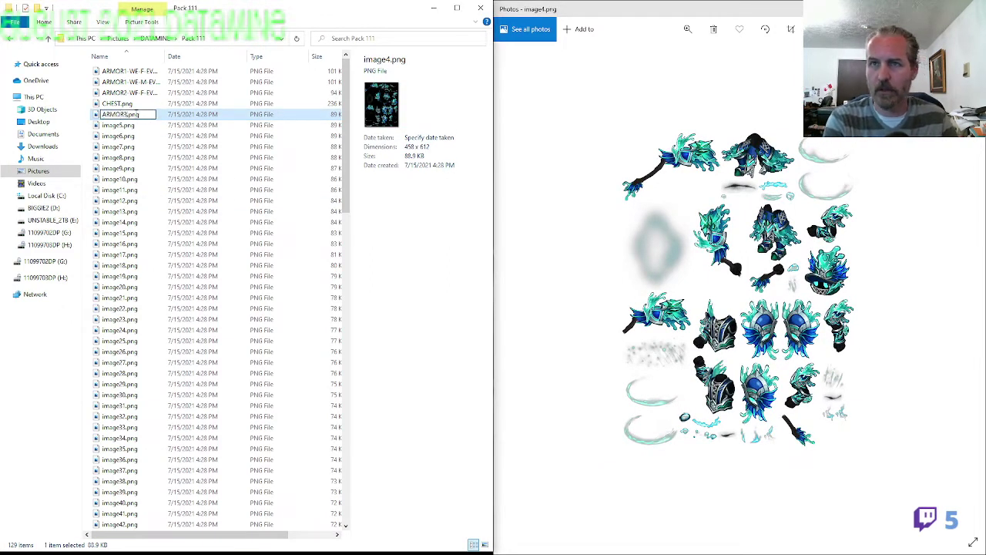
pyautogui.write('-M-EVo2')
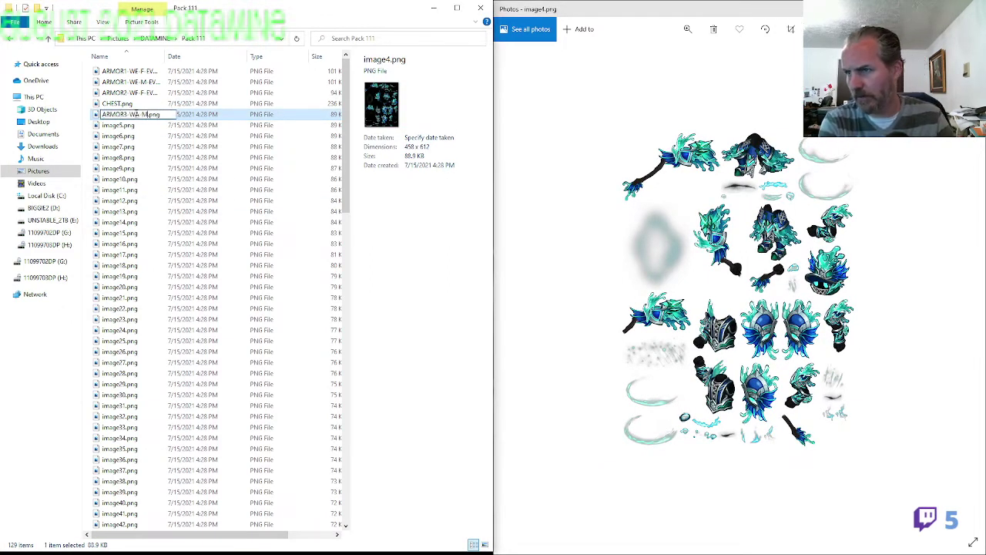
pyautogui.press('Return')
# Correct the lowercase letter in the third armor's file name so it reads ARMOR3-WA-M-EVO2.png
pyautogui.press('F2')
pyautogui.press('Right')
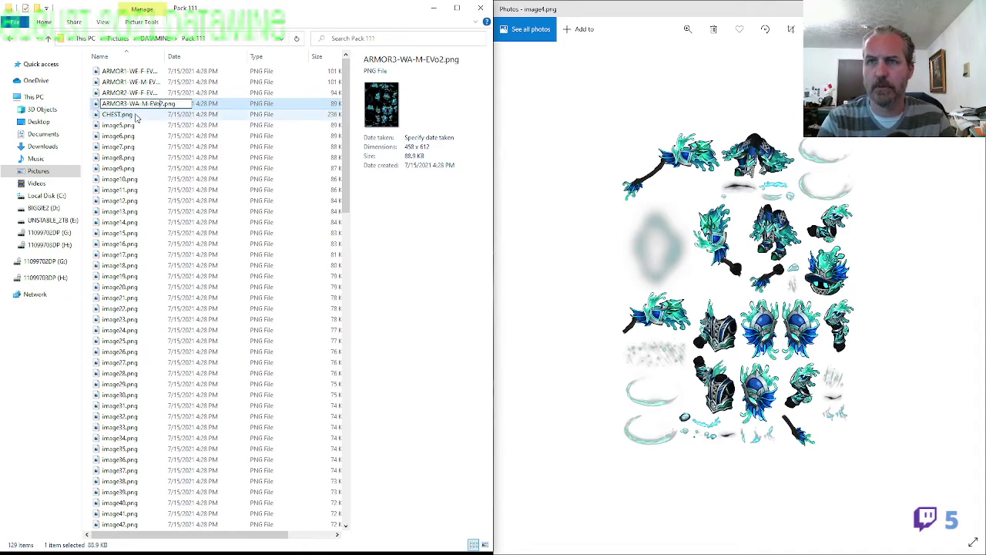
pyautogui.press('BackSpace')
pyautogui.write('O')
pyautogui.press('Return')
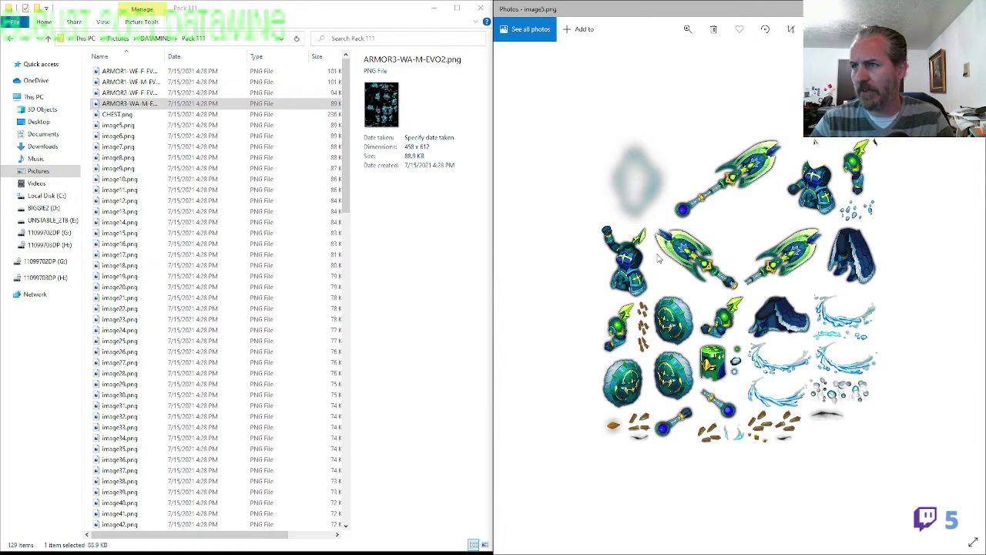
# Widen the Name column to fit and reuse the ARMOR1-WE-F-EVO2 name to rename image5.png as ARMOR1-WE-F-EVO1.png
pyautogui.click(162, 72)
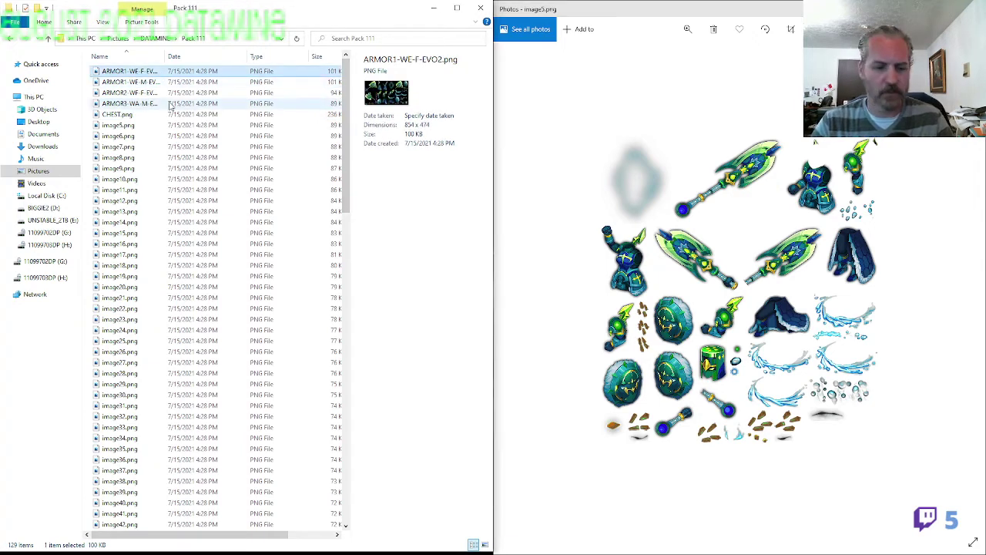
pyautogui.doubleClick(165, 57)
pyautogui.click(158, 70)
pyautogui.hotkey('ctrl', 'c')
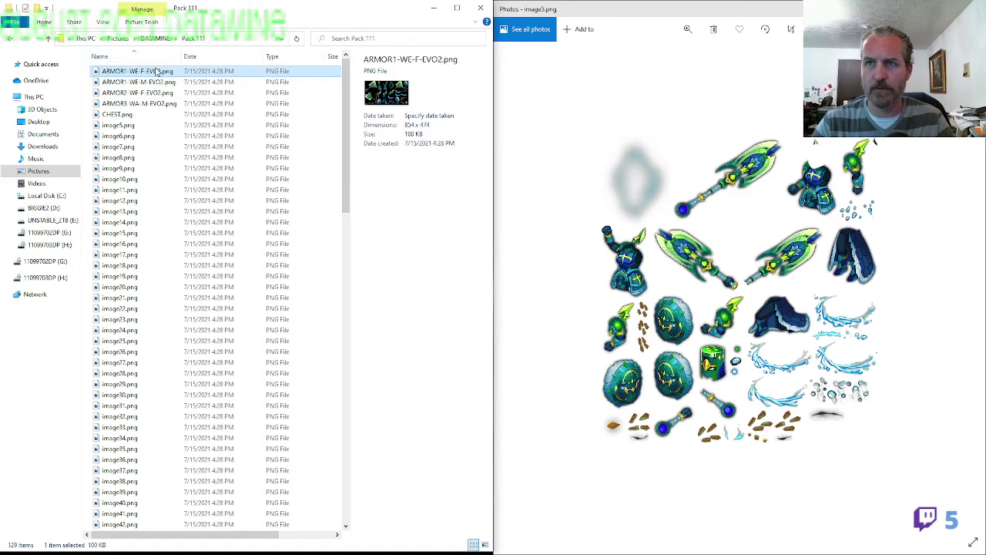
pyautogui.click(123, 126)
pyautogui.click(139, 125)
pyautogui.hotkey('ctrl', 'v')
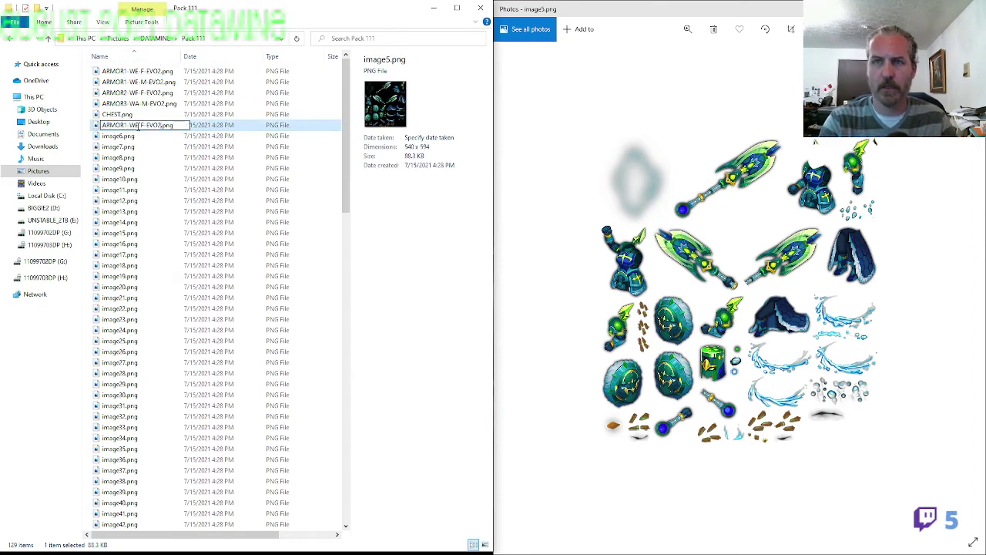
pyautogui.press('Return')
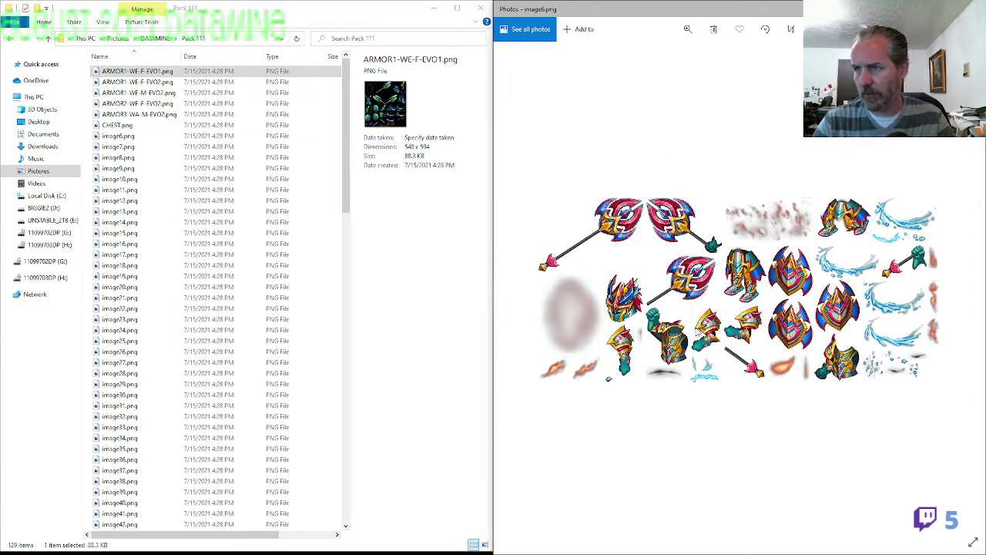
# Inspect the red, blue and gold axe armor sheet image6.png and rename it as ARMOR4-WF-M-EVO2.png
pyautogui.scroll(2, 697, 332)
pyautogui.scroll(-3, 697, 333)
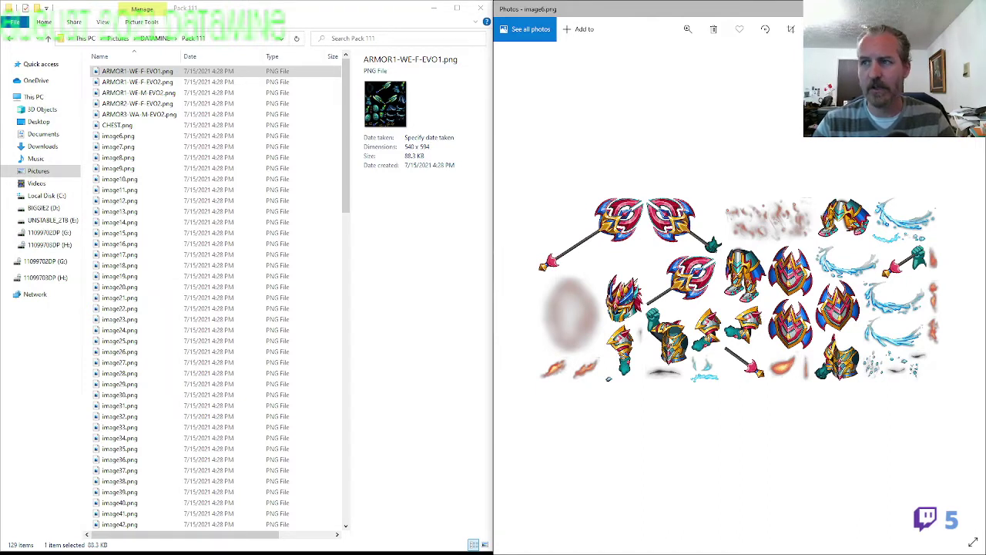
pyautogui.click(122, 136)
pyautogui.press('F2')
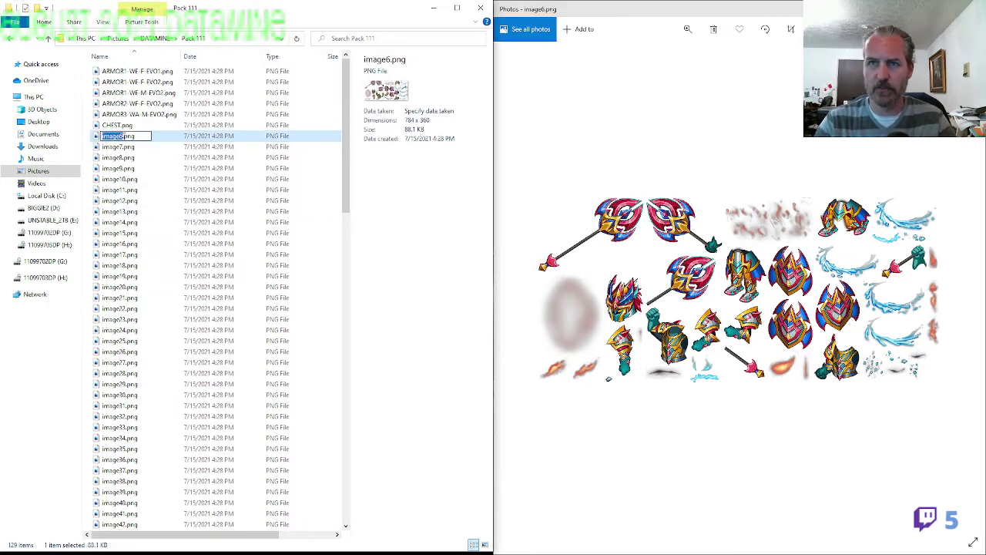
pyautogui.write('ARMOR4')
pyautogui.write('-WF-')
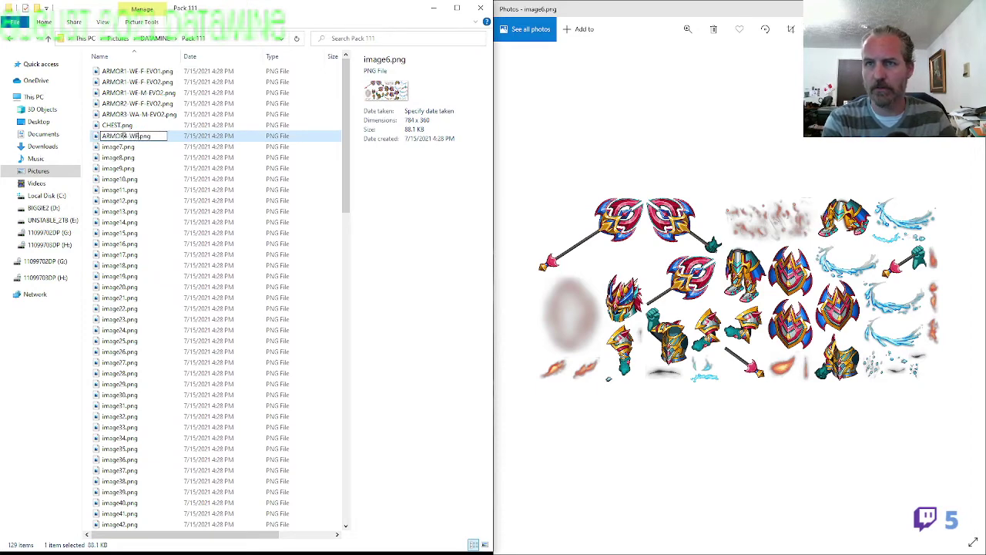
pyautogui.write('M-EVO2')
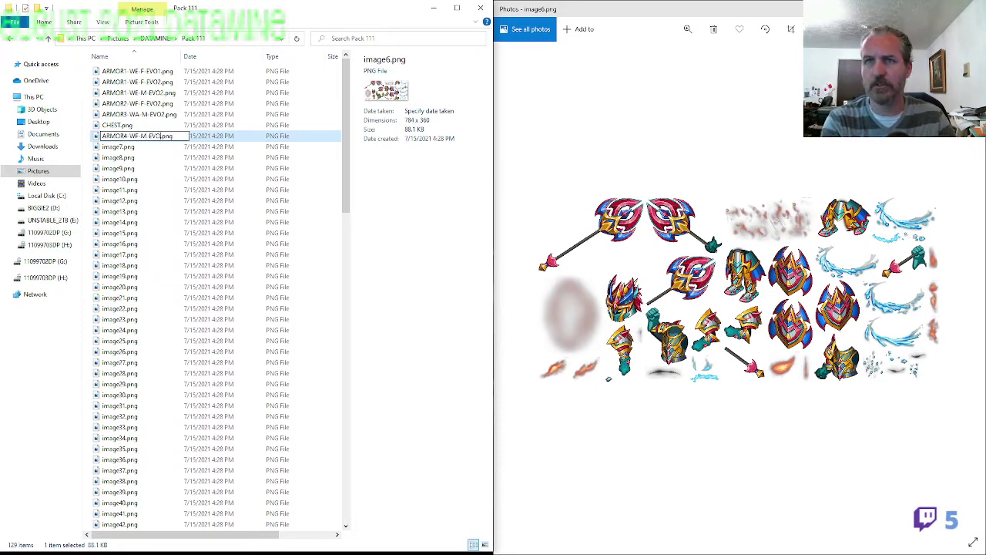
pyautogui.press('Return')
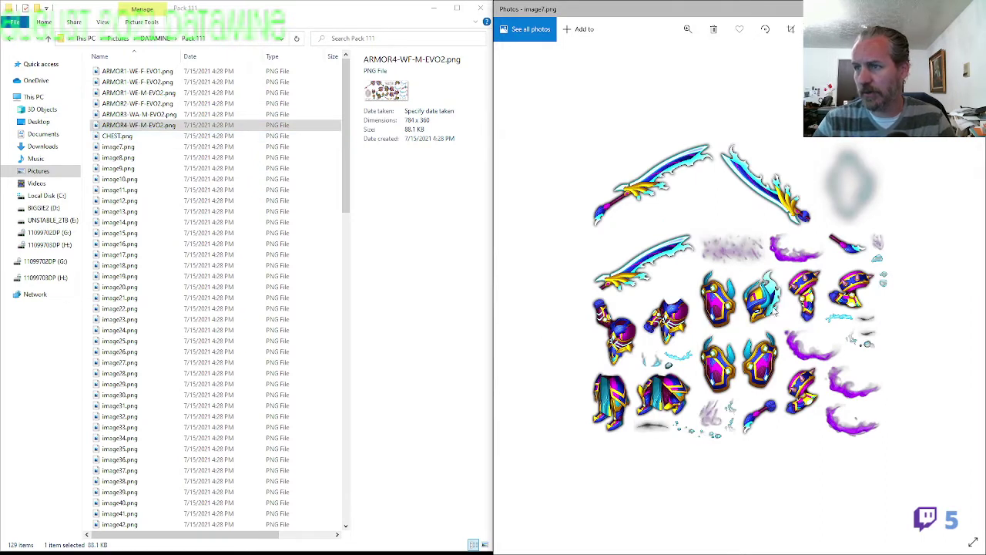
# Inspect the blue and purple sword armor sheet image7.png and rename it as ARMOR5-WS-M-EVO2.png
pyautogui.scroll(1, 772, 313)
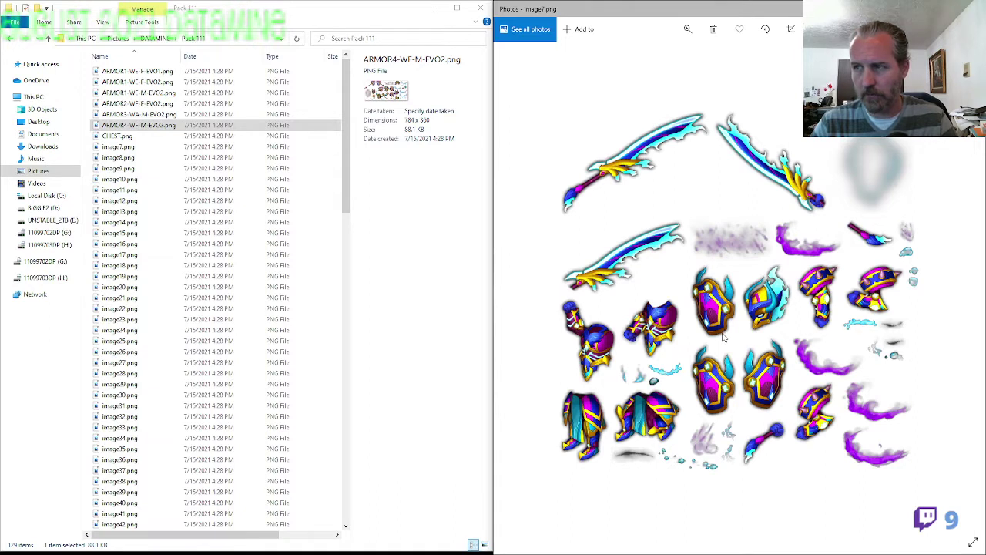
pyautogui.click(135, 146)
pyautogui.click(139, 145)
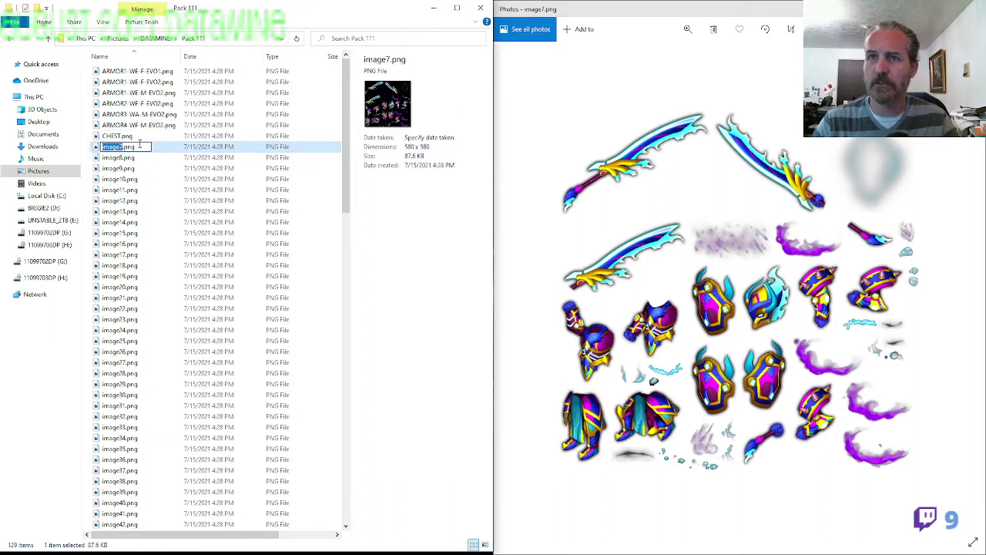
pyautogui.write('ARMOR5-W')
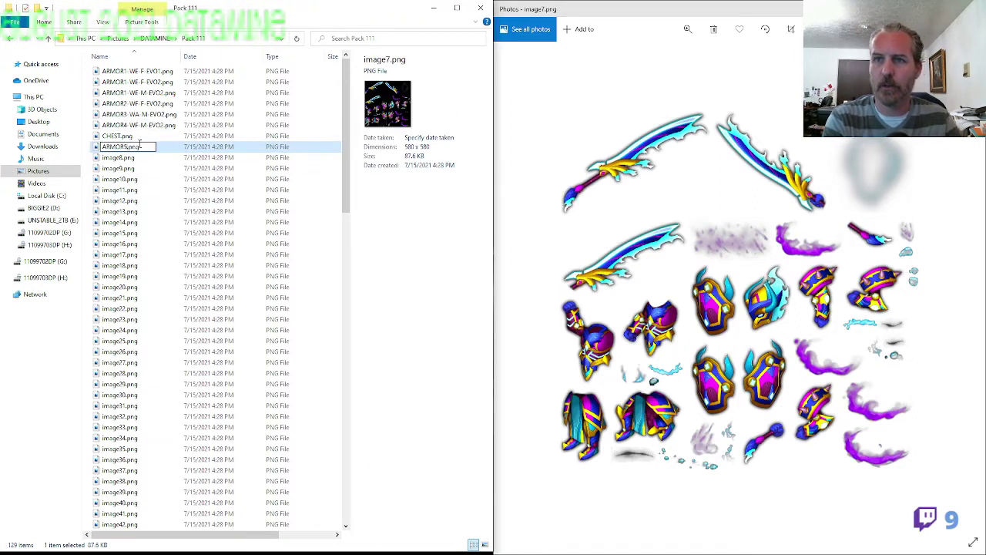
pyautogui.write('S-M-EVO')
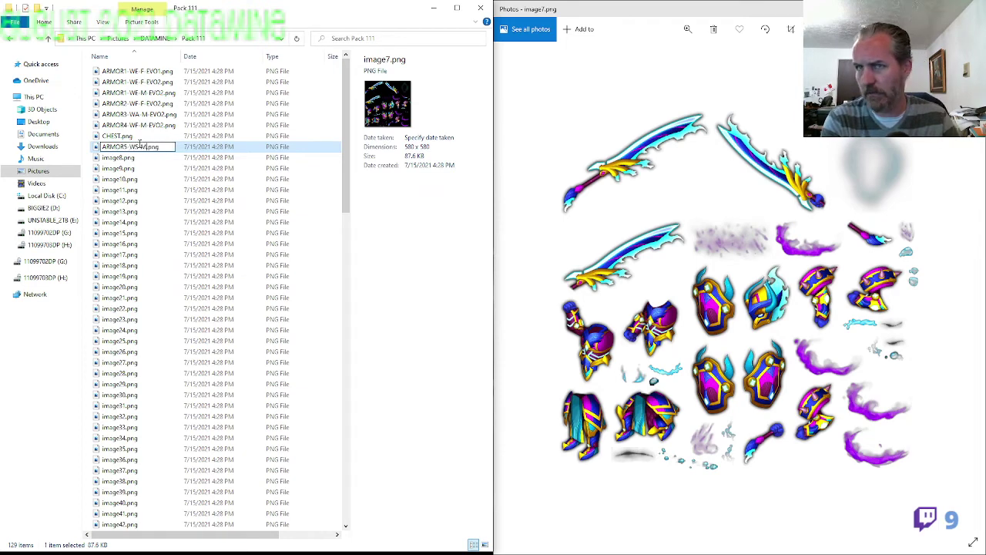
pyautogui.write('2')
pyautogui.press('Return')
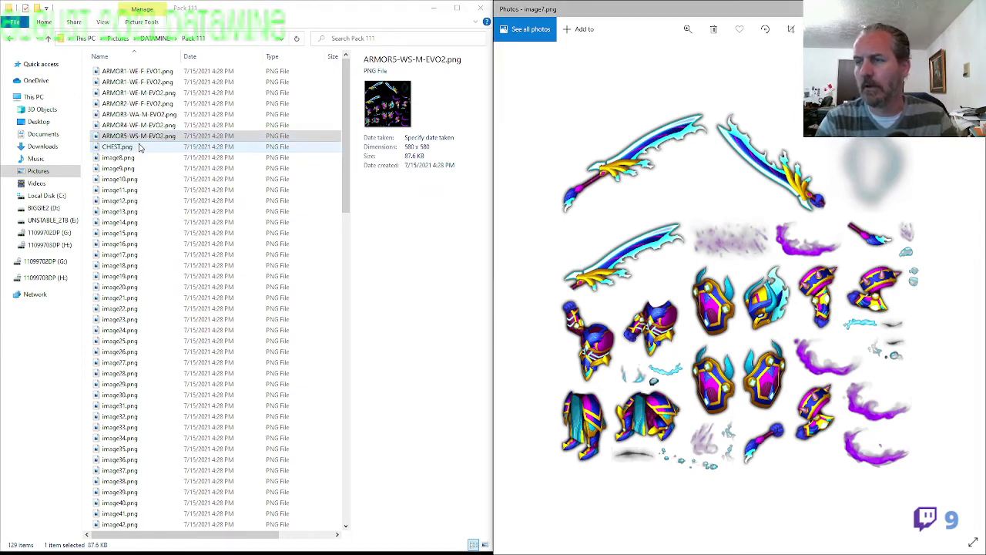
# View image8.png and reuse the ARMOR1-WE-M-EVO2 name to rename it as ARMOR1-WE-M-EVO1.png
pyautogui.scroll(-1, 616, 262)
pyautogui.press('Right')
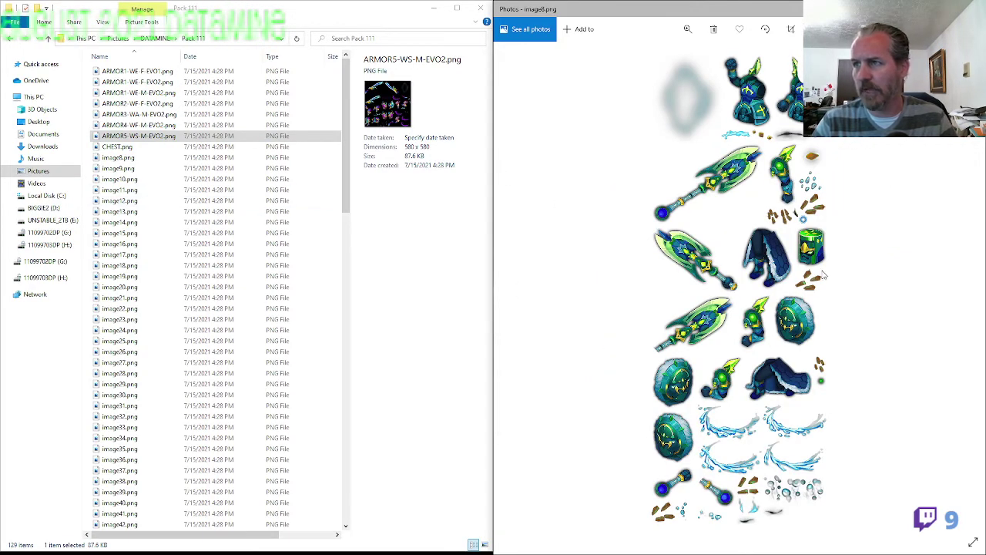
pyautogui.click(154, 92)
pyautogui.click(158, 92)
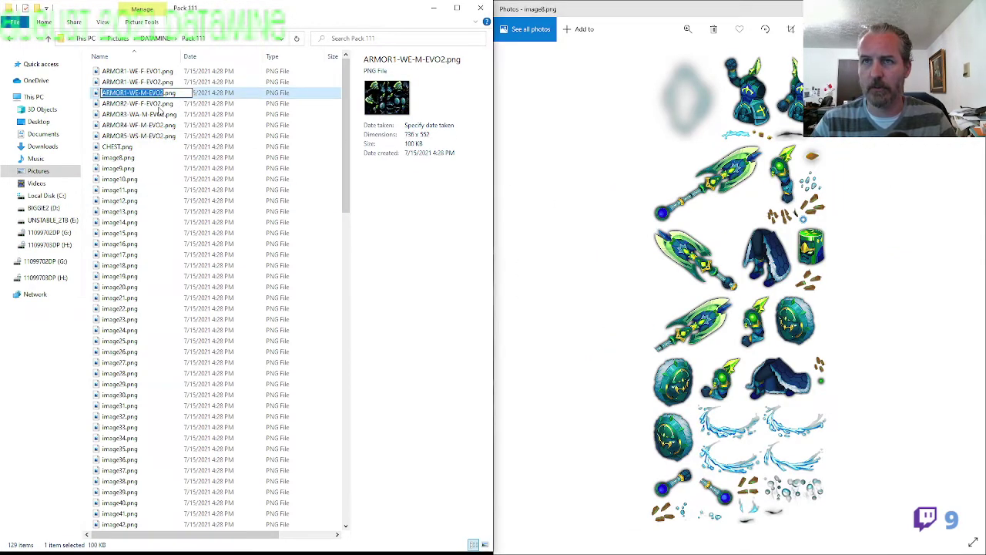
pyautogui.hotkey('ctrl', 'c')
pyautogui.click(137, 158)
pyautogui.press('F2')
pyautogui.hotkey('ctrl', 'v')
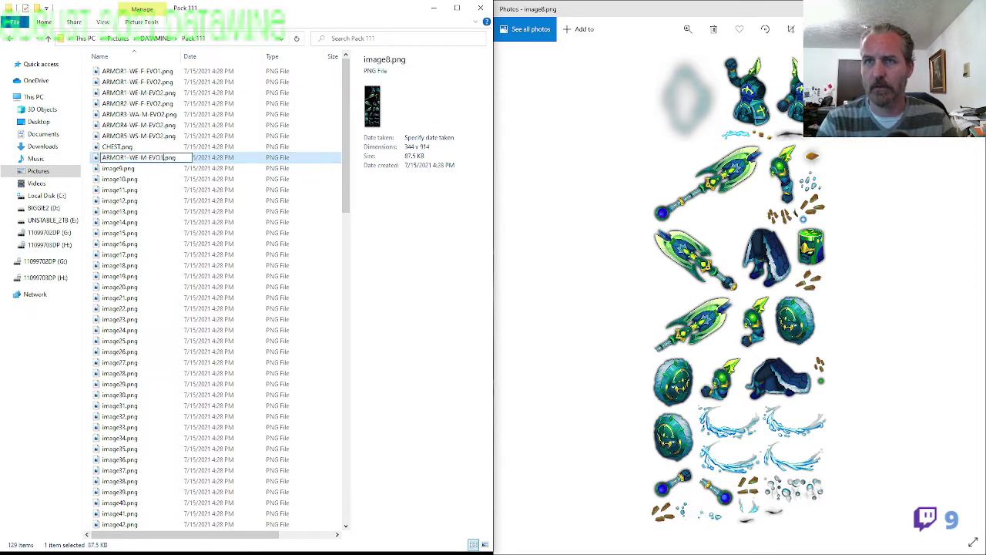
pyautogui.press('Return')
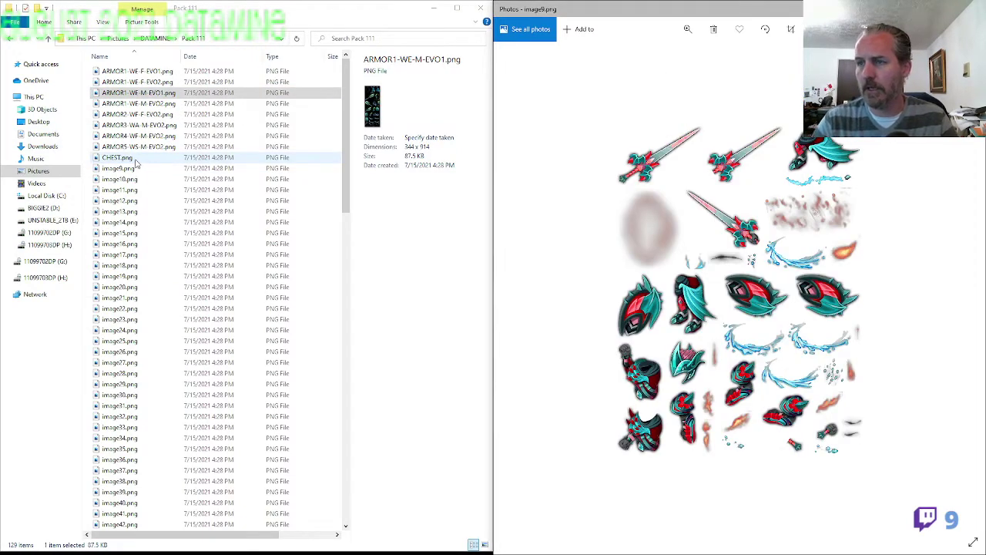
# Inspect the red and teal sword armor sheet image9.png and reuse the ARMOR2-WF-F-EVO2 name to rename it as ARMOR2-WF-F-EVO1.png
pyautogui.scroll(3, 647, 400)
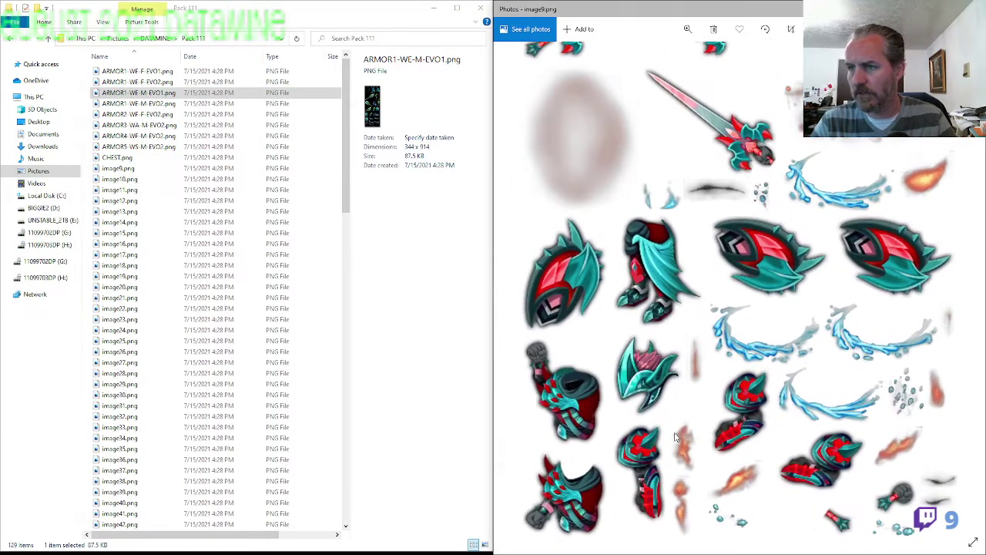
pyautogui.scroll(-5, 674, 437)
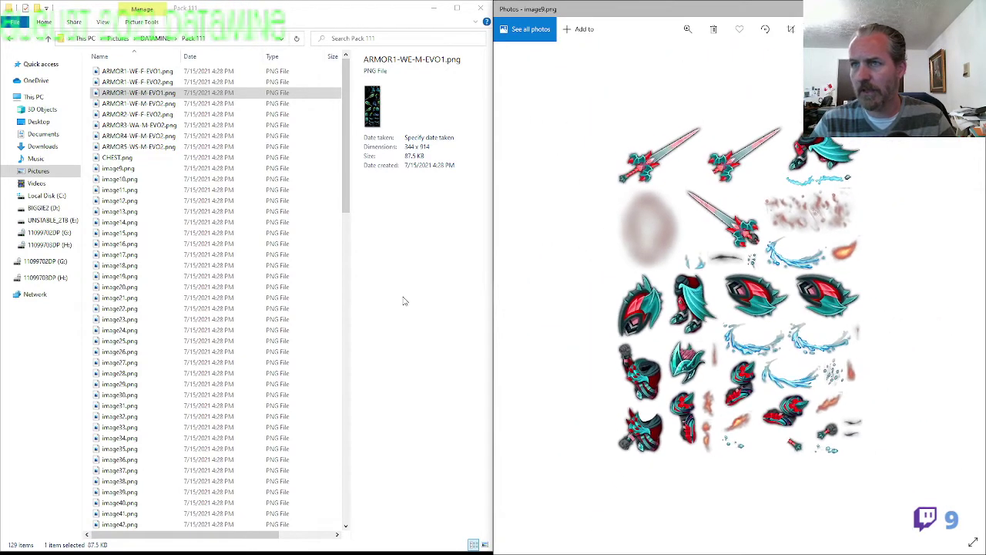
pyautogui.click(156, 114)
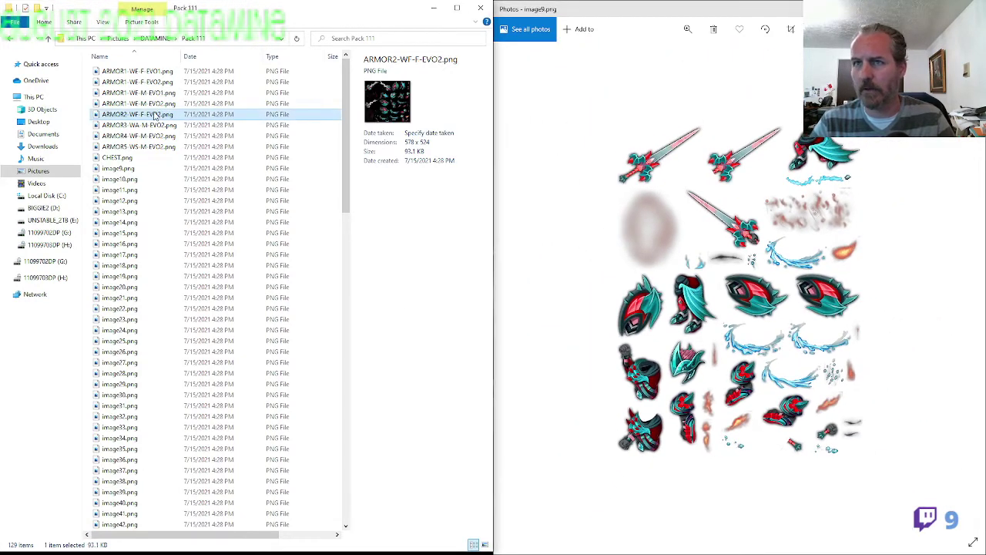
pyautogui.click(127, 168)
pyautogui.press('F2')
pyautogui.hotkey('ctrl', 'v')
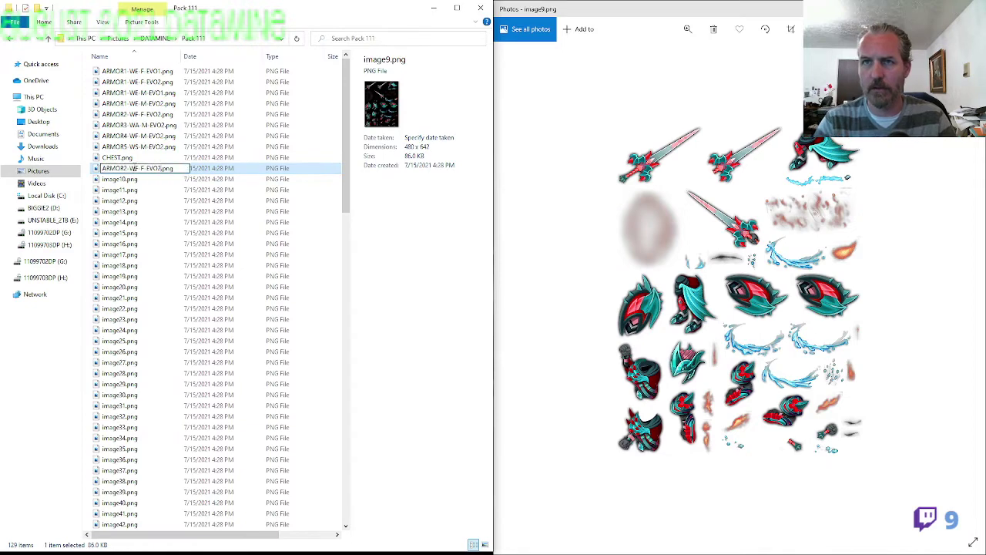
pyautogui.write('1')
pyautogui.press('Return')
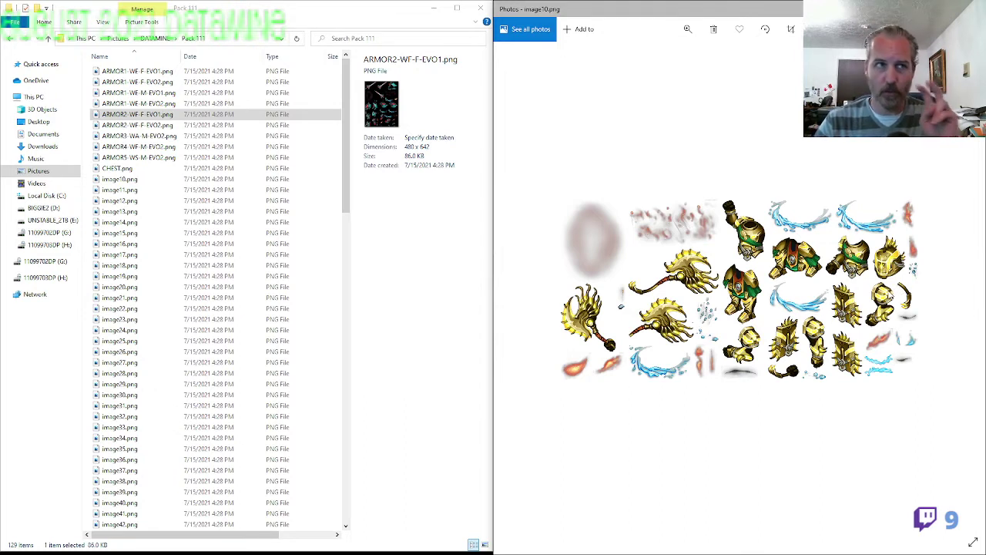
# Rename the gold armor sheet image10.png as ARMOR6-WF-M-EVO2.png
pyautogui.click(150, 180)
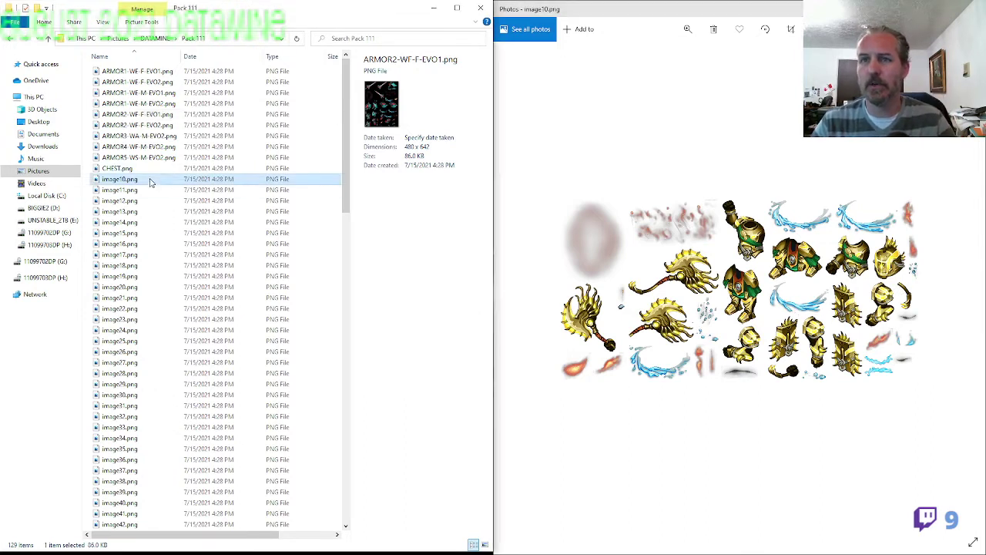
pyautogui.press('F2')
pyautogui.write('ARMOR6-WF-')
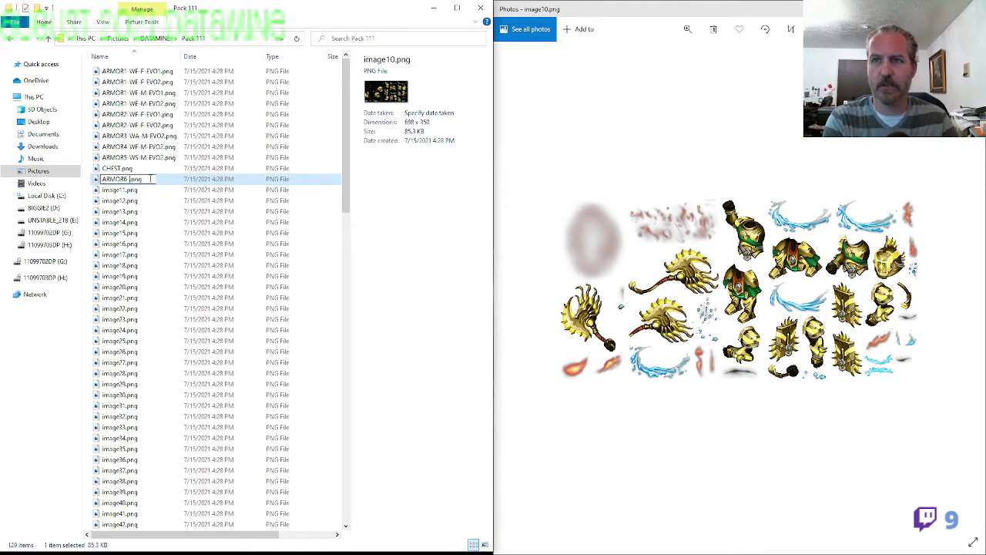
pyautogui.write('M-EVO2')
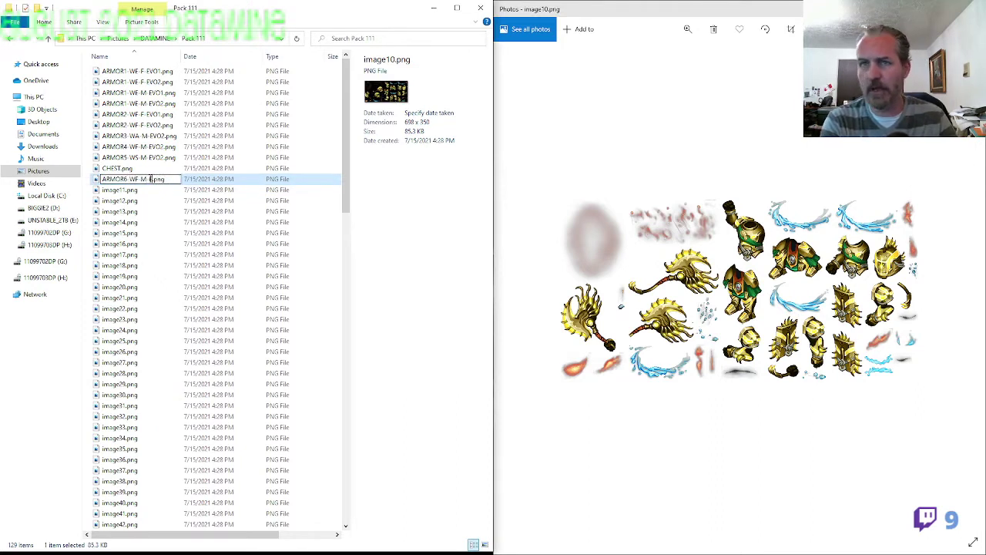
pyautogui.press('Return')
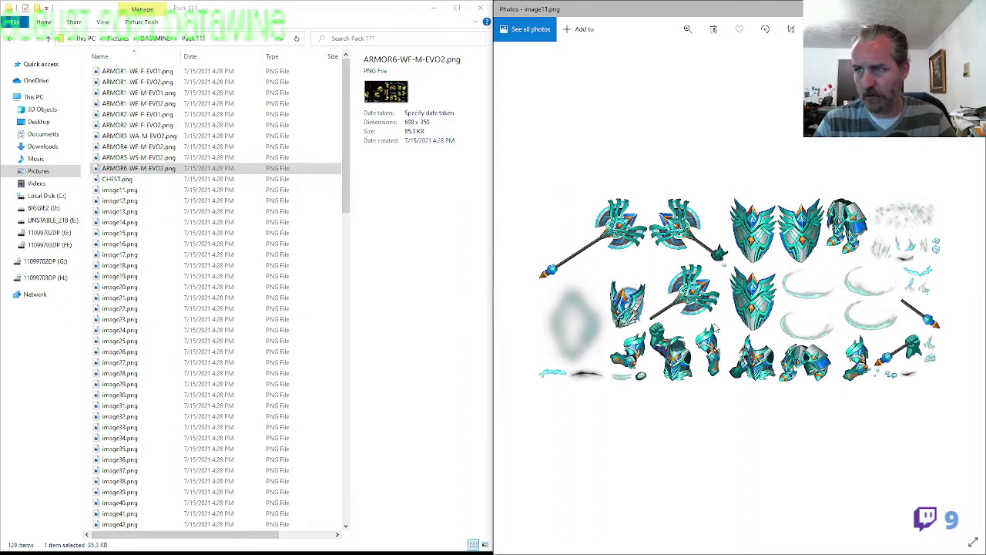
# Rename the teal and silver axe armor sheet image11.png as ARMOR7-WA-M-EVO2.png
pyautogui.click(123, 189)
pyautogui.press('F2')
pyautogui.write('ARMOR')
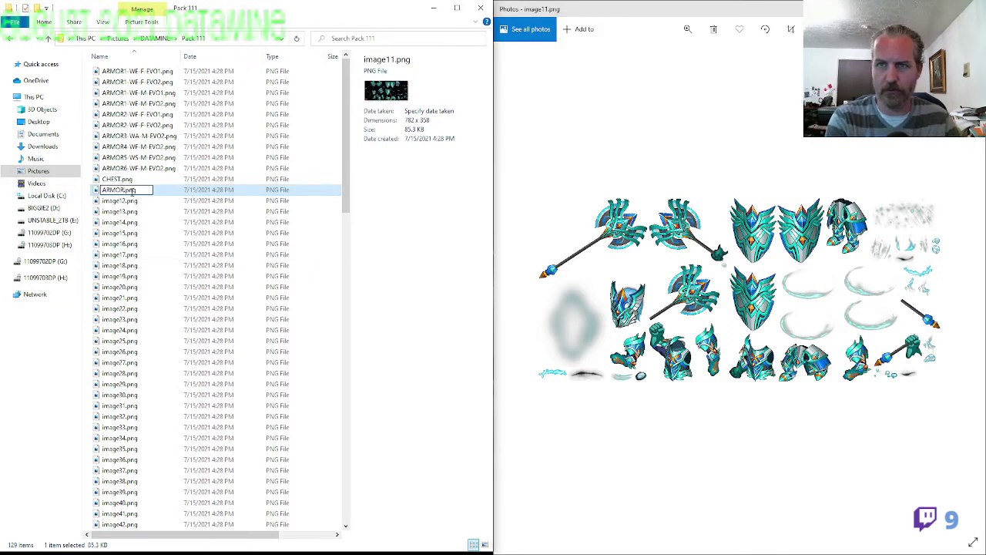
pyautogui.write('7')
pyautogui.write('-WA-')
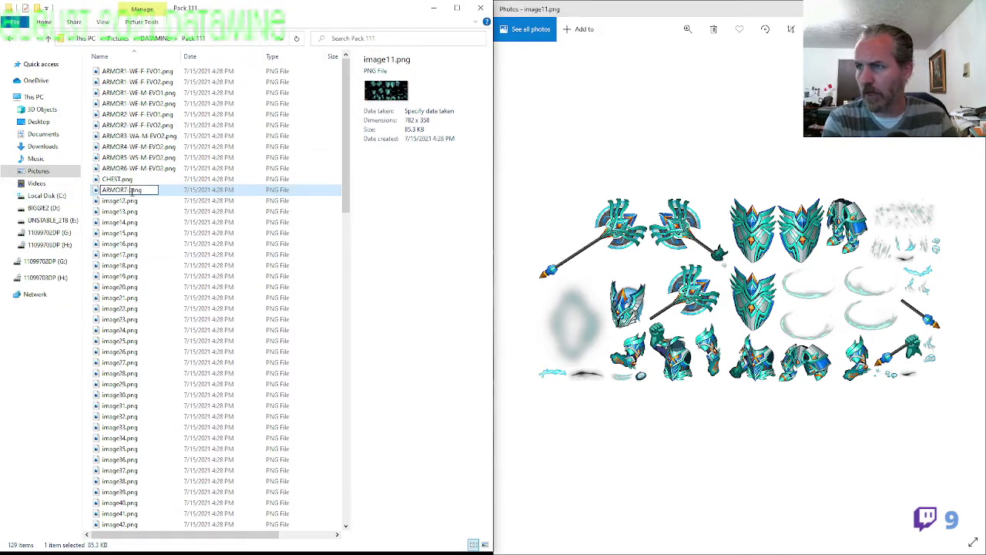
pyautogui.write('M-EVO2')
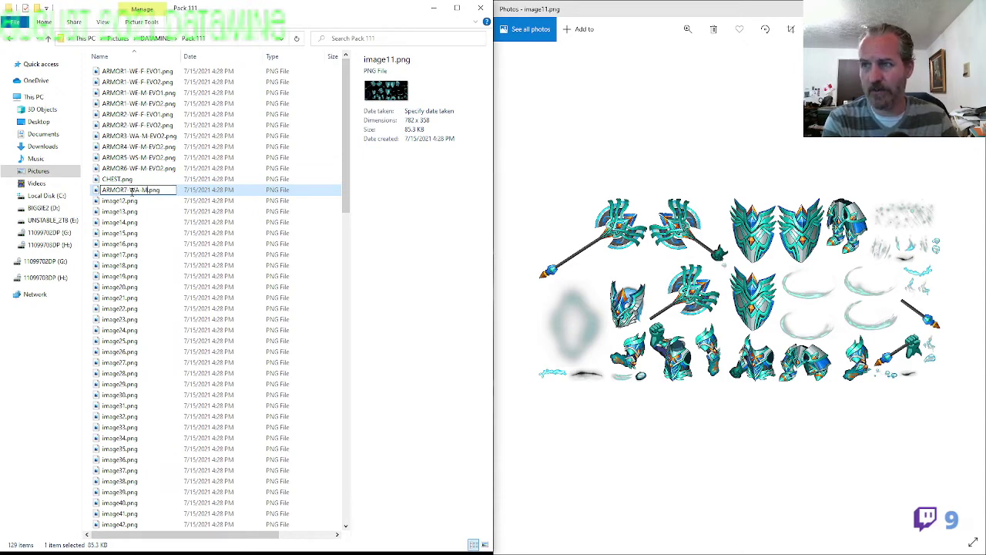
pyautogui.press('Return')
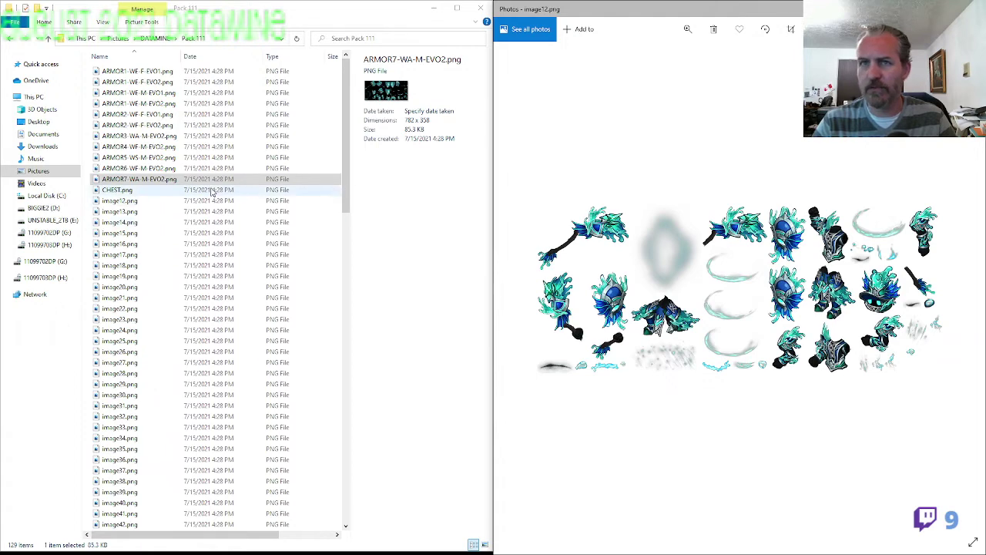
# Compare image12.png with ARMOR3-WA-M-EVO2.png and reuse that name to rename image12.png as ARMOR3-WA-F-EVO2.png
pyautogui.click(153, 139)
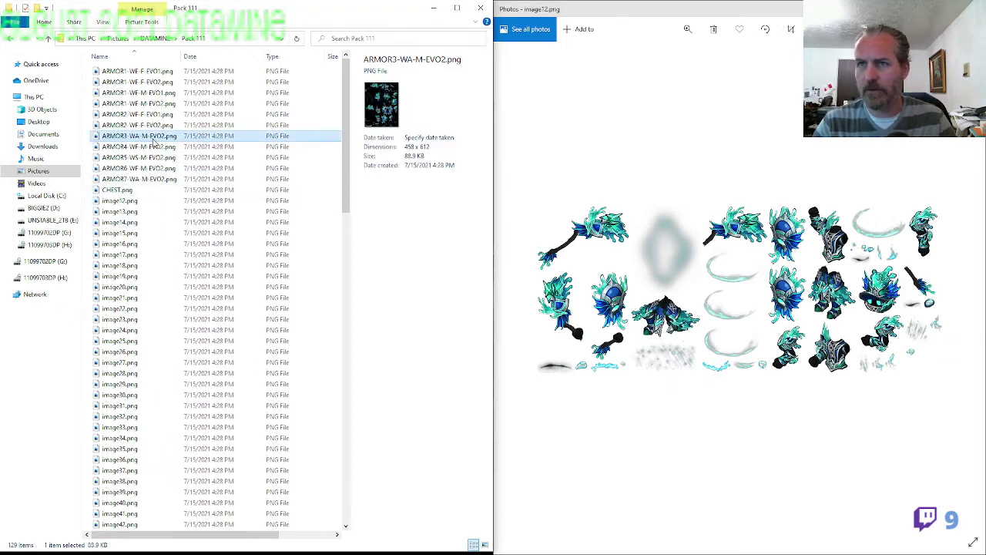
pyautogui.doubleClick(153, 139)
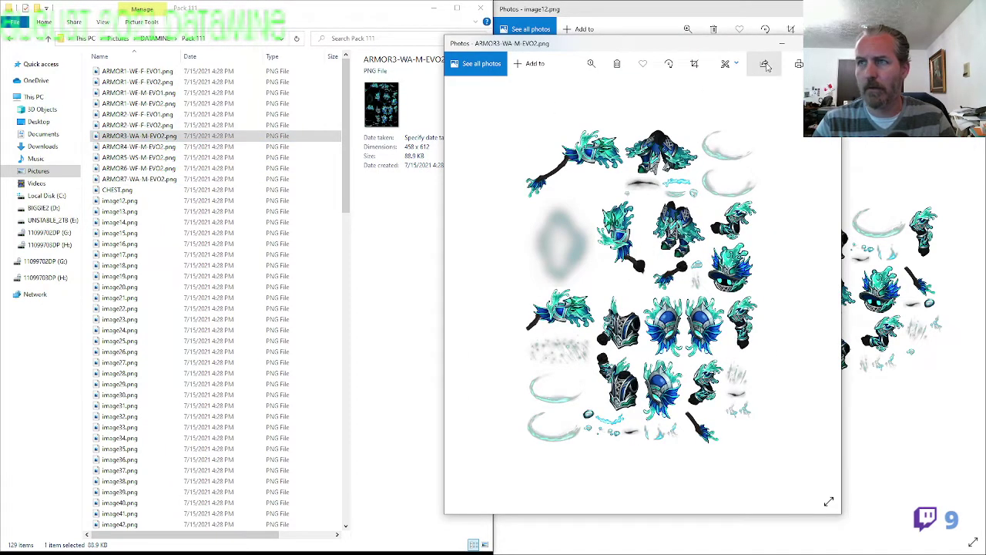
pyautogui.click(766, 66)
pyautogui.click(827, 43)
pyautogui.press('F2')
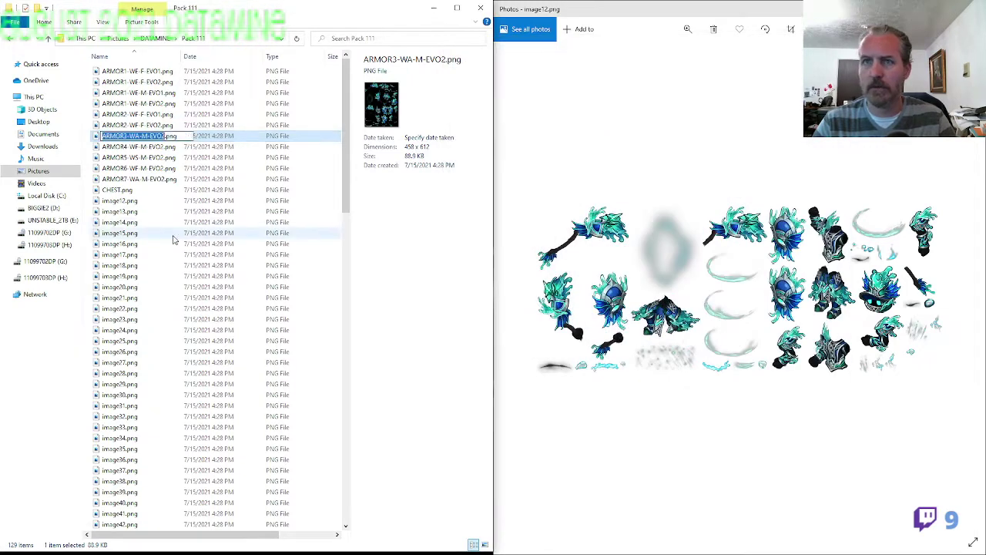
pyautogui.hotkey('ctrl', 'c')
pyautogui.click(141, 202)
pyautogui.press('F2')
pyautogui.hotkey('ctrl', 'v')
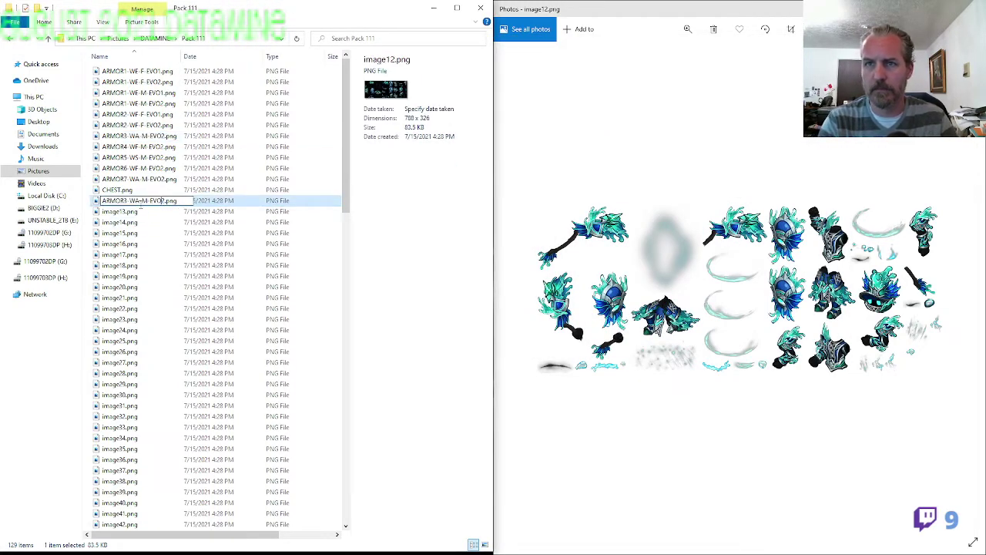
pyautogui.press('Delete')
pyautogui.write('F')
pyautogui.press('Return')
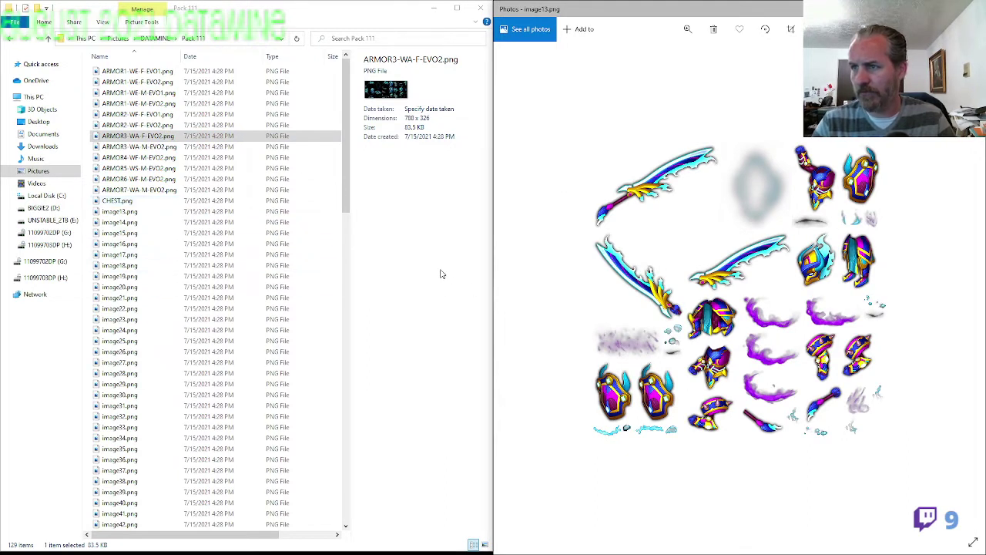
# Reuse the ARMOR5-WS-M-EVO2 name to rename the blue and purple sword armor sheet image13.png as ARMOR5-WS-F-EVO2.png
pyautogui.click(158, 168)
pyautogui.press('F2')
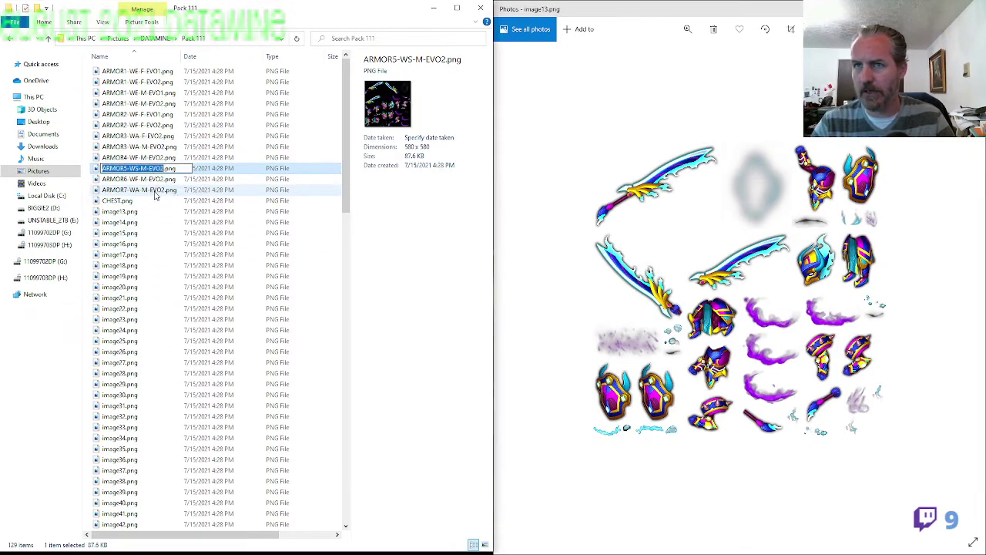
pyautogui.hotkey('ctrl', 'c')
pyautogui.click(141, 211)
pyautogui.press('F2')
pyautogui.hotkey('ctrl', 'v')
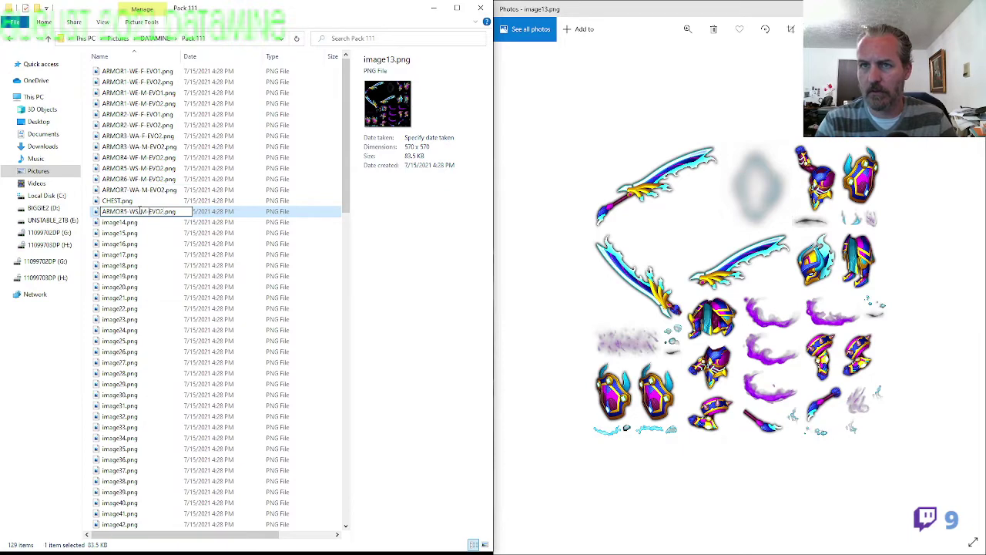
pyautogui.moveTo(147, 211); pyautogui.dragTo(141, 211)
pyautogui.write('F')
pyautogui.press('Return')
# View image14.png and compare it with the matching red and blue axe armor sheet ARMOR4-WF-M-EVO2.png
pyautogui.hotkey('alt', 'Tab')
pyautogui.press('Right')
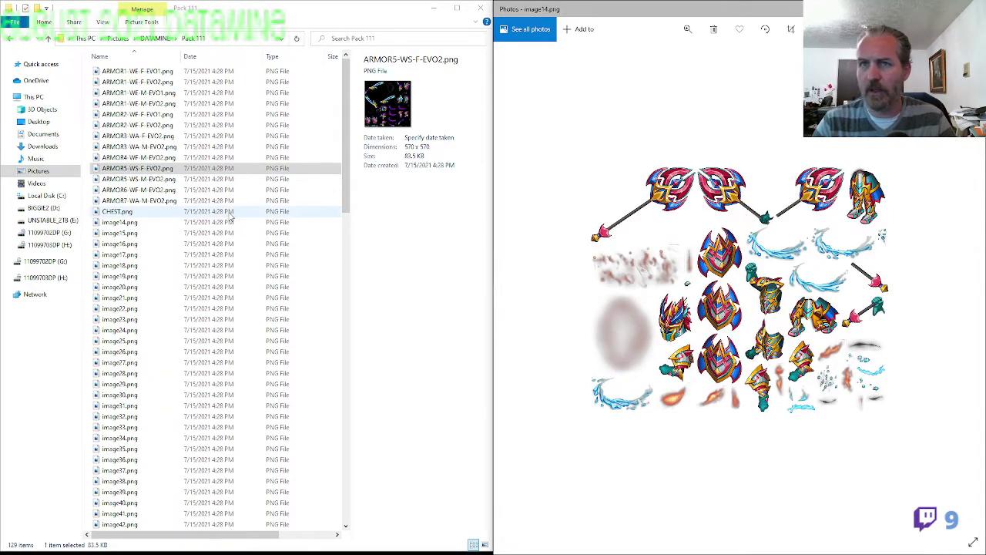
pyautogui.click(153, 125)
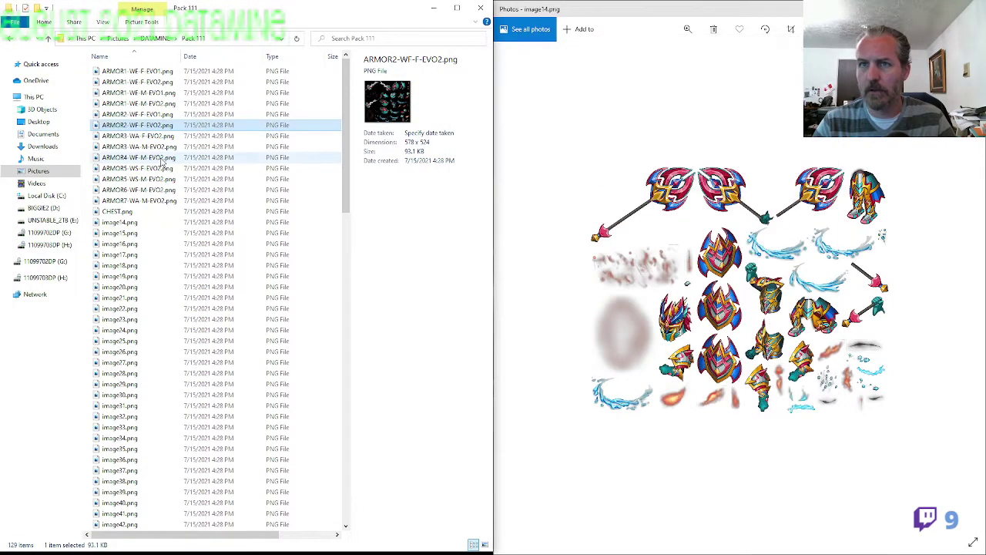
pyautogui.doubleClick(147, 190)
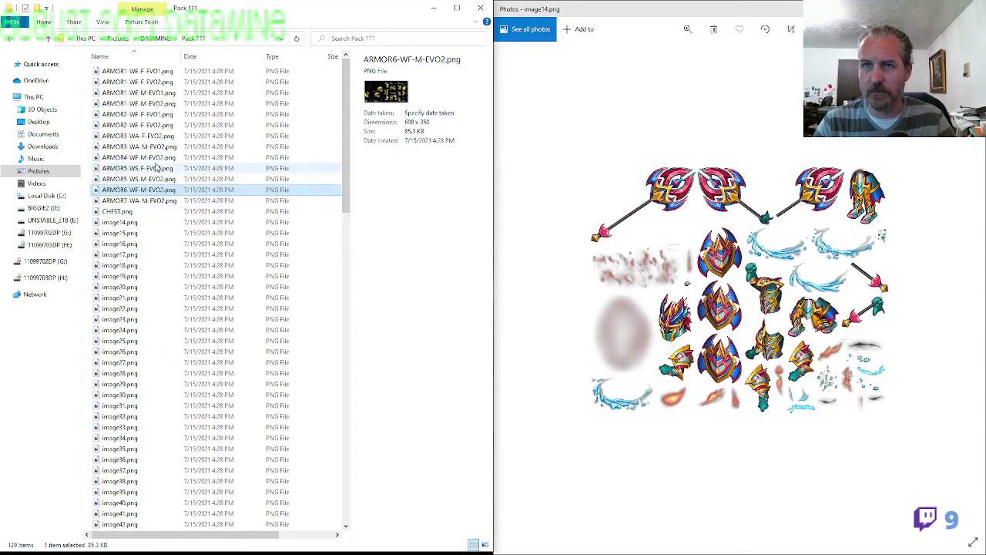
pyautogui.click(154, 158)
pyautogui.click(830, 43)
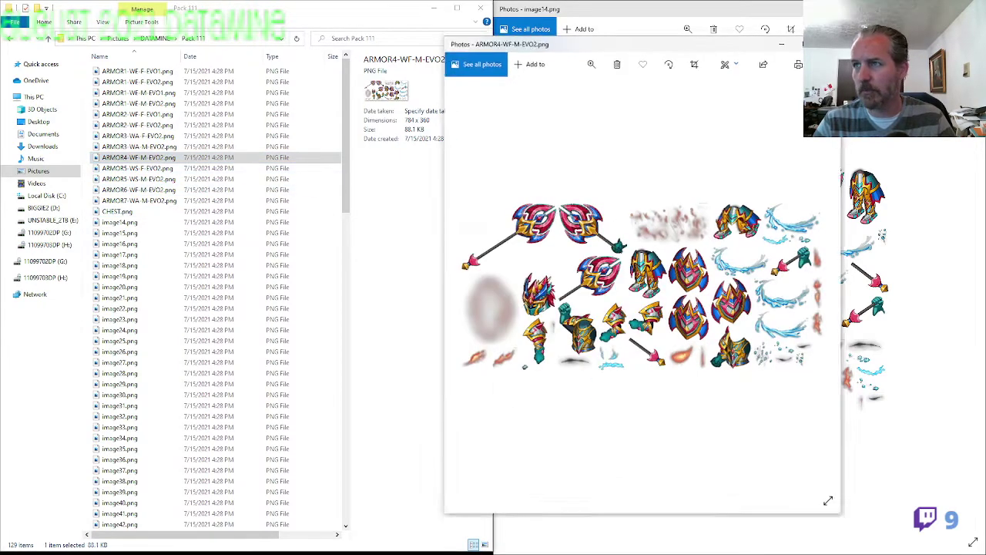
# Rename image14.png as ARMOR4-WF-F-EVO2.png, based on the name of its matching male armor sheet
pyautogui.click(132, 223)
pyautogui.press('F2')
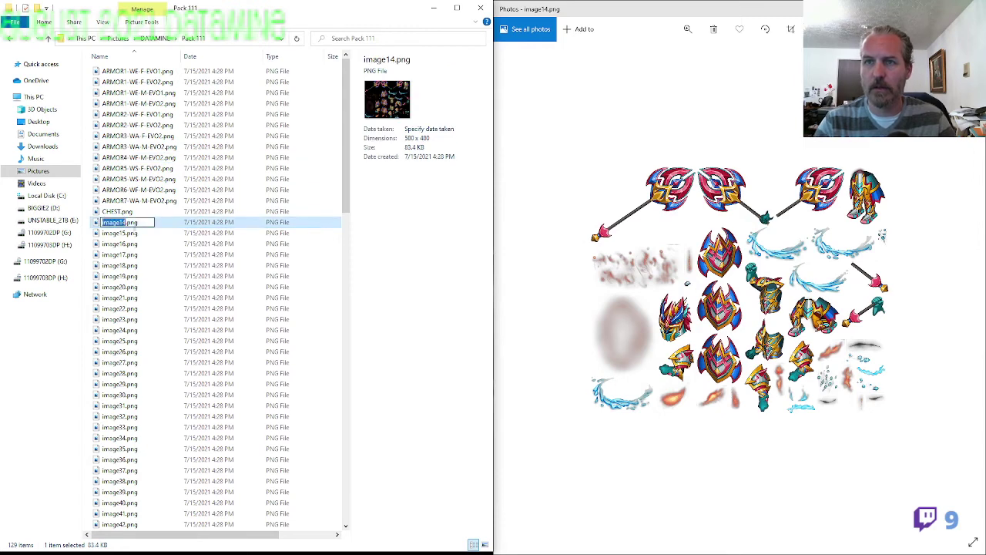
pyautogui.hotkey('ctrl', 'v')
pyautogui.press('Left')
pyautogui.press('Left')
pyautogui.press('Left')
pyautogui.press('Left')
pyautogui.press('Left')
pyautogui.press('BackSpace')
pyautogui.write('F')
pyautogui.press('Return')
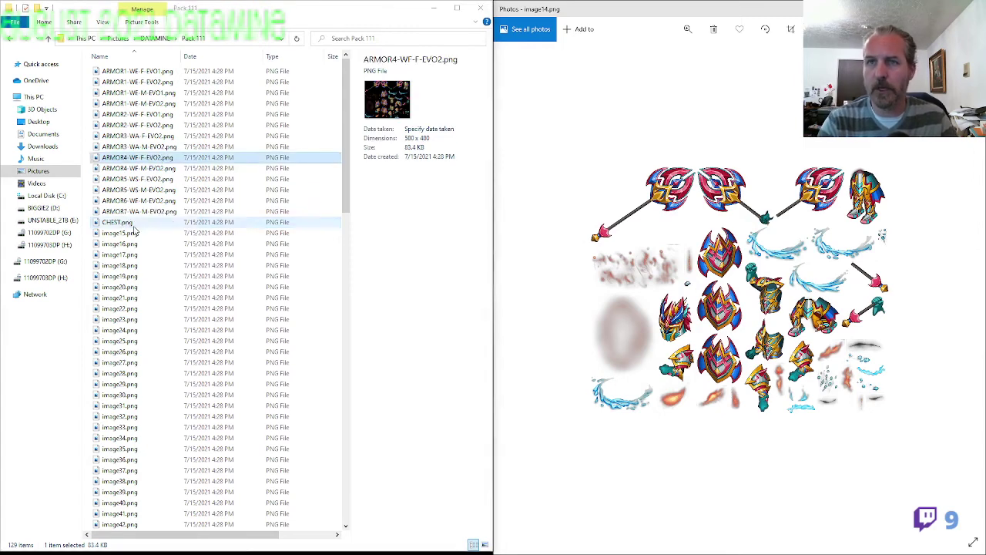
# Inspect the red and teal armor sheet image15.png and reuse the ARMOR2-WF-F-EVO1 name to rename it as ARMOR2-WF-M-EVO2.png
pyautogui.hotkey('alt', 'Tab')
pyautogui.press('Right')
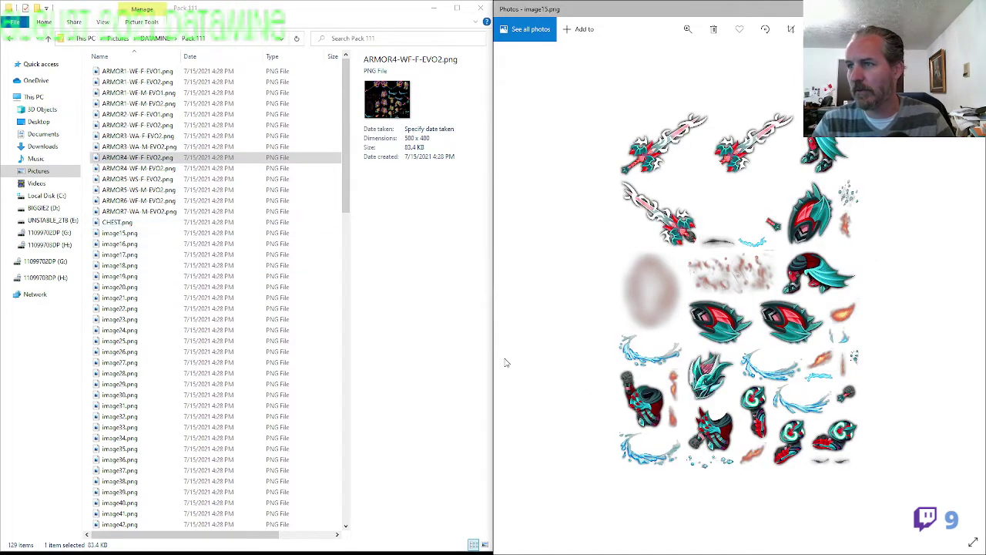
pyautogui.scroll(4, 702, 449)
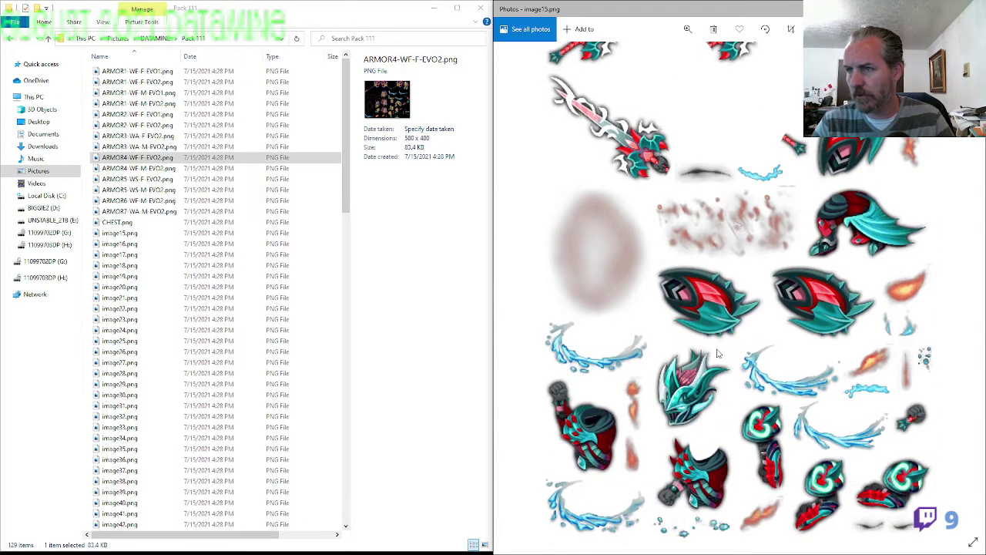
pyautogui.moveTo(716, 344); pyautogui.dragTo(724, 454)
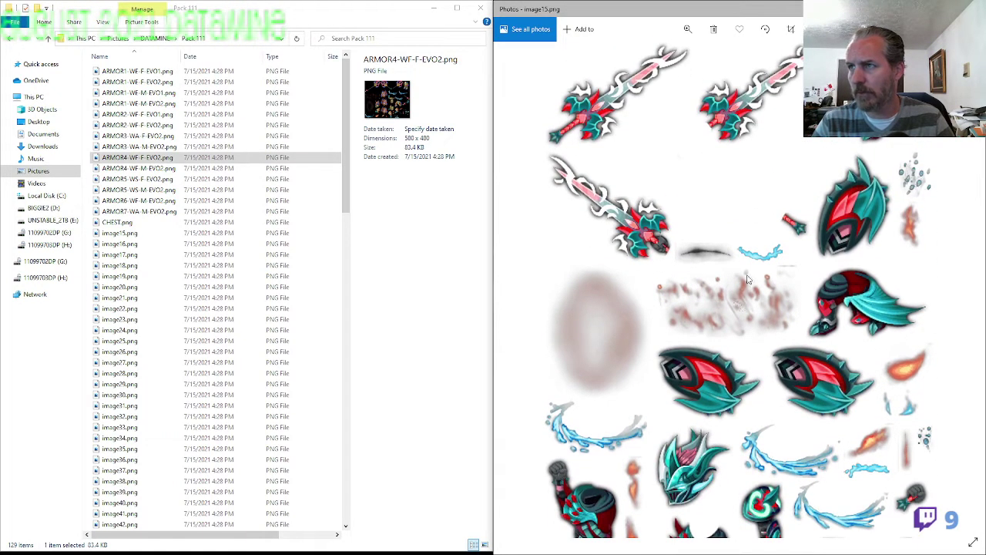
pyautogui.scroll(-3, 747, 279)
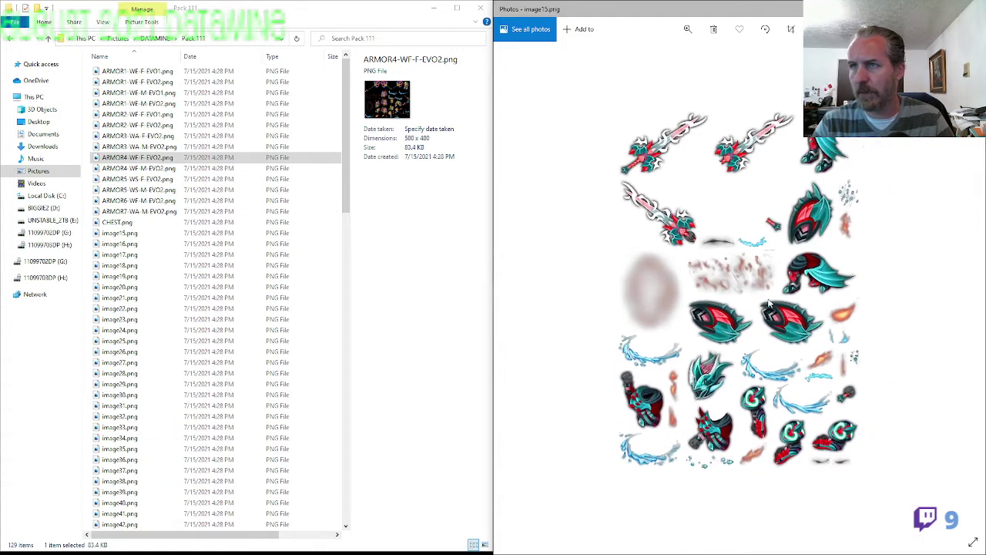
pyautogui.click(146, 116)
pyautogui.press('F2')
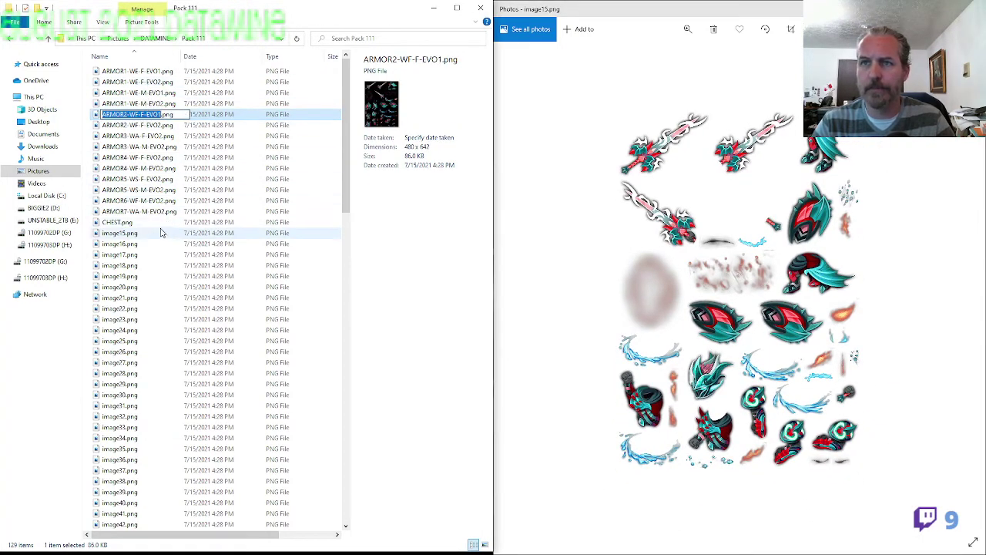
pyautogui.hotkey('ctrl', 'c')
pyautogui.click(136, 232)
pyautogui.press('F2')
pyautogui.hotkey('ctrl', 'v')
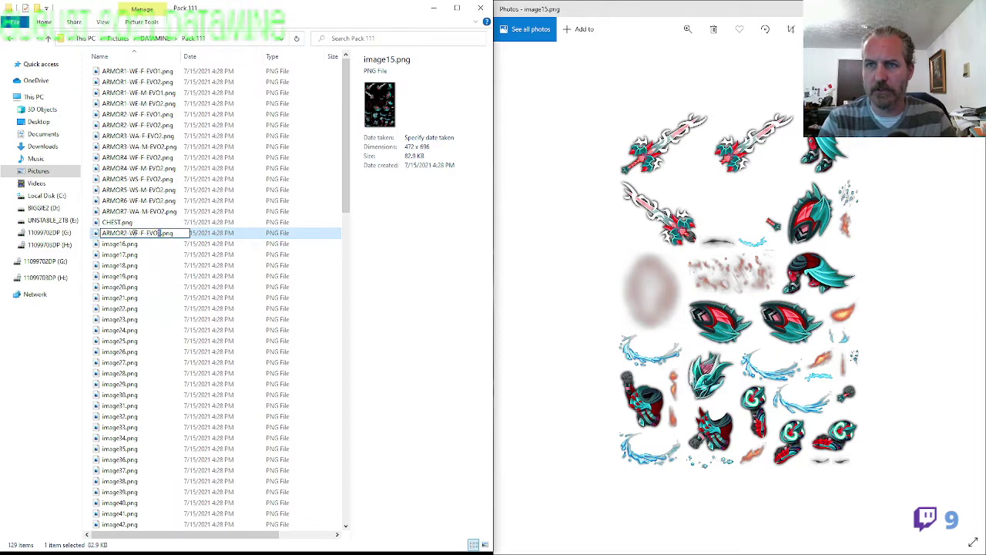
pyautogui.write('M')
pyautogui.press('Return')
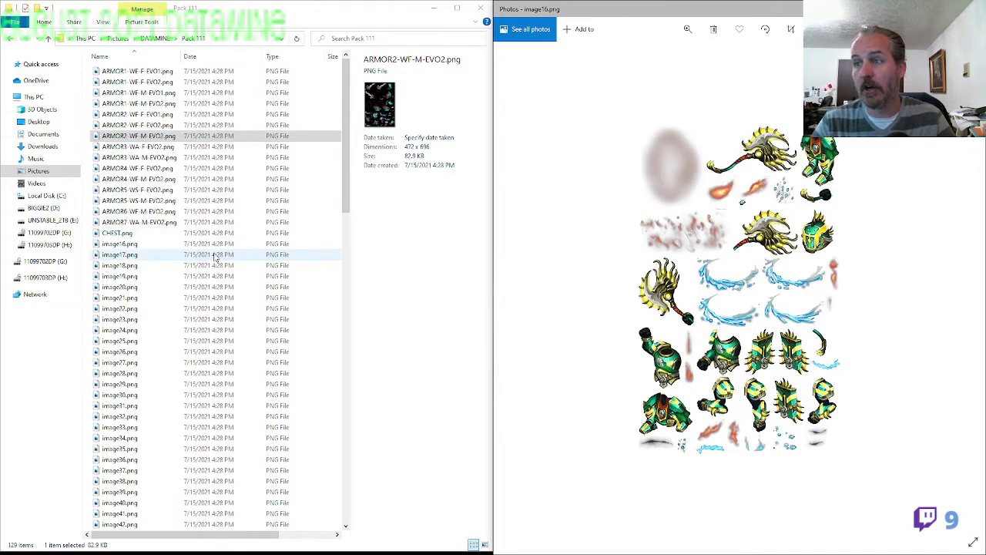
# Rename the green and yellow axe armor sheet image16.png as ARMOR8-WF-M-EVO2.png
pyautogui.click(151, 244)
pyautogui.press('F2')
pyautogui.write('ARMOR2')
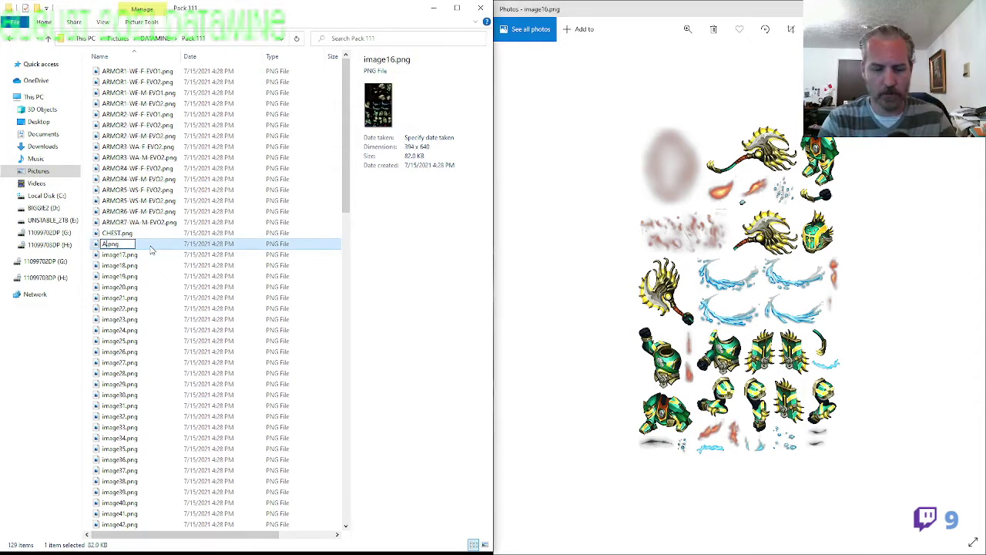
pyautogui.write('-WF-')
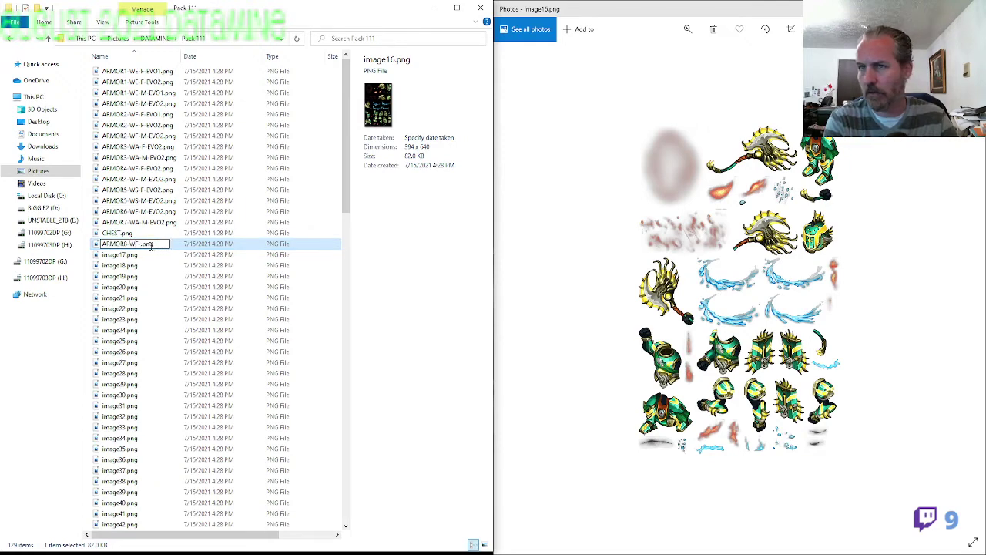
pyautogui.write('EVO2')
pyautogui.press('Return')
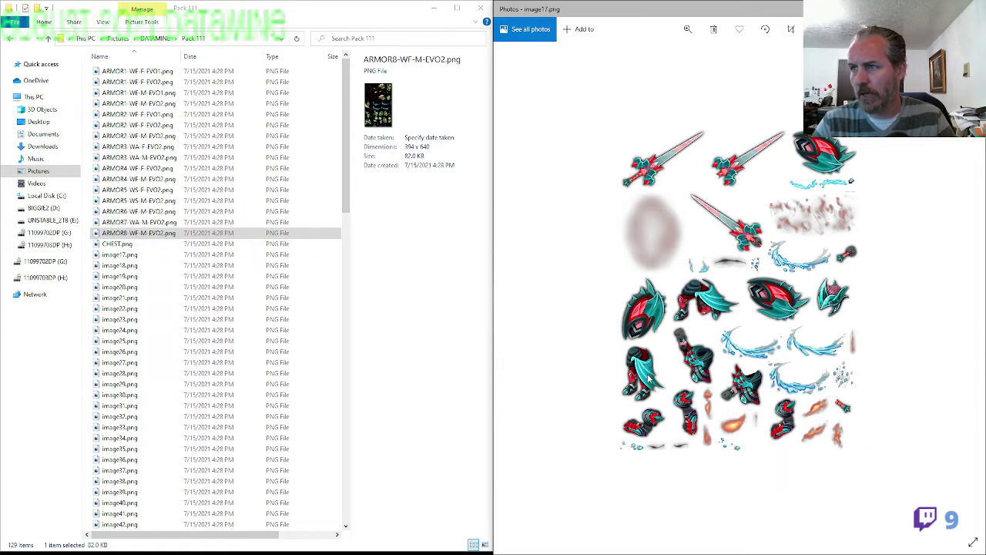
# View image17.png and compare it with the matching red and teal sword armor sheet ARMOR2-WF-F-EVO1.png
pyautogui.scroll(3, 650, 378)
pyautogui.scroll(-3, 680, 387)
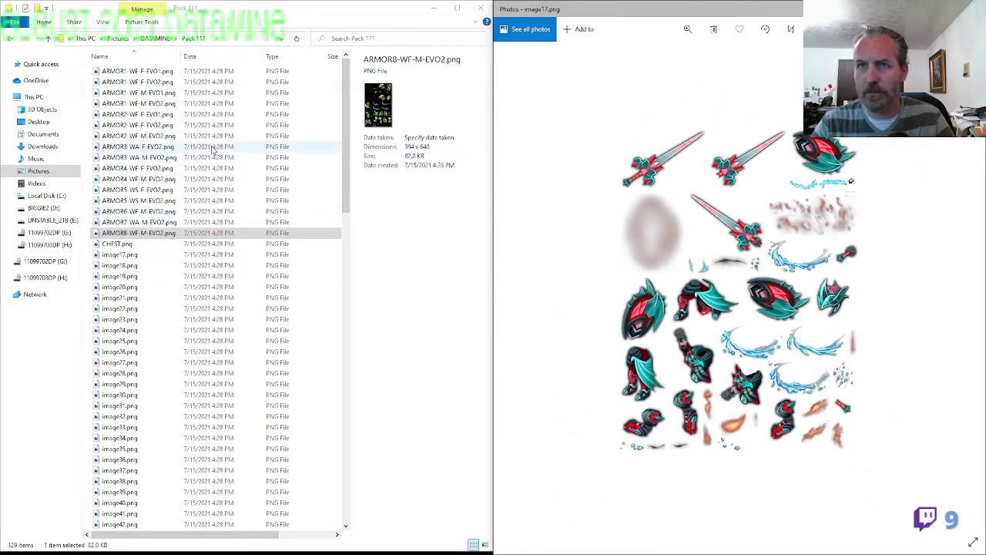
pyautogui.click(166, 114)
pyautogui.doubleClick(166, 114)
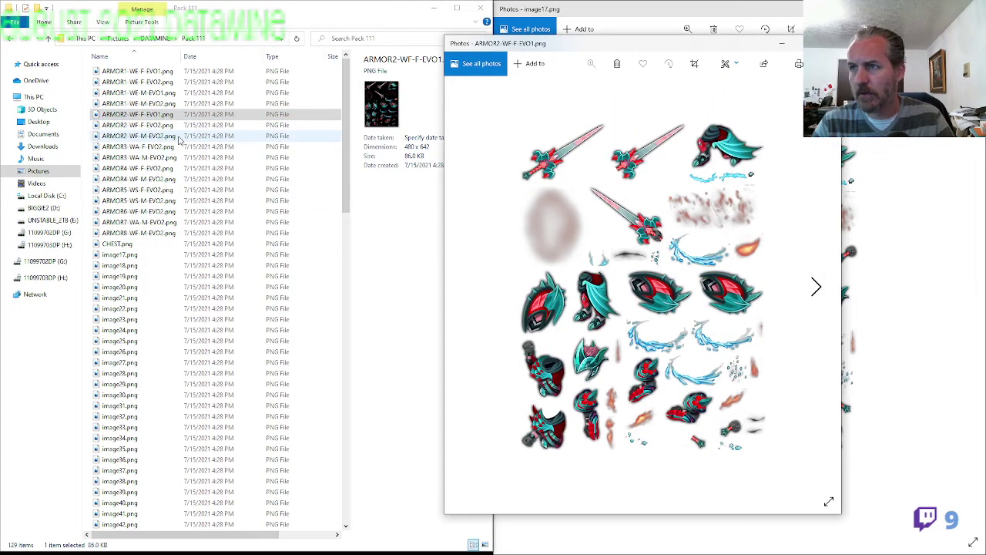
pyautogui.click(784, 44)
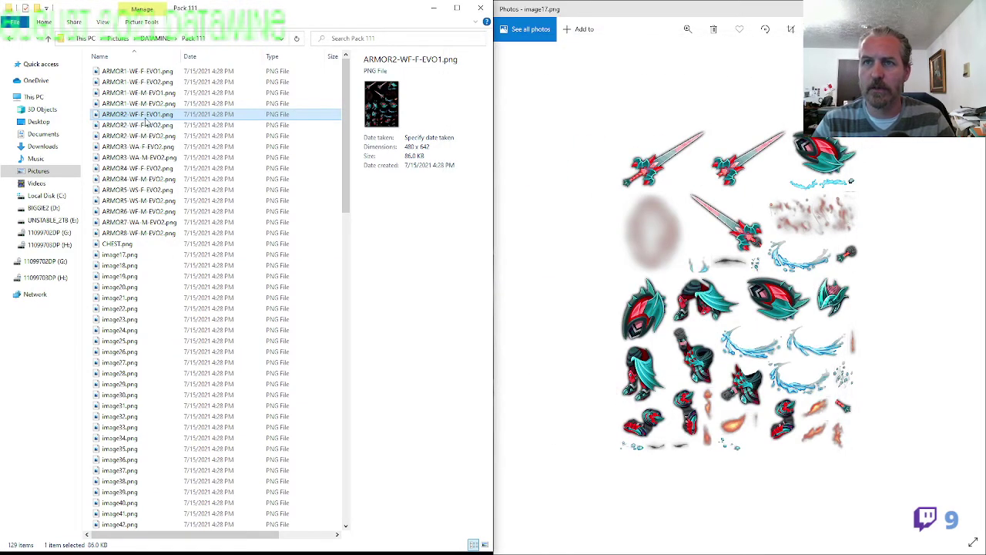
# Correct the gender code of ARMOR2-WF-F-EVO1.png by renaming it as ARMOR2-WF-M-EVO1.png
pyautogui.click(144, 115)
pyautogui.press('BackSpace')
pyautogui.write('M')
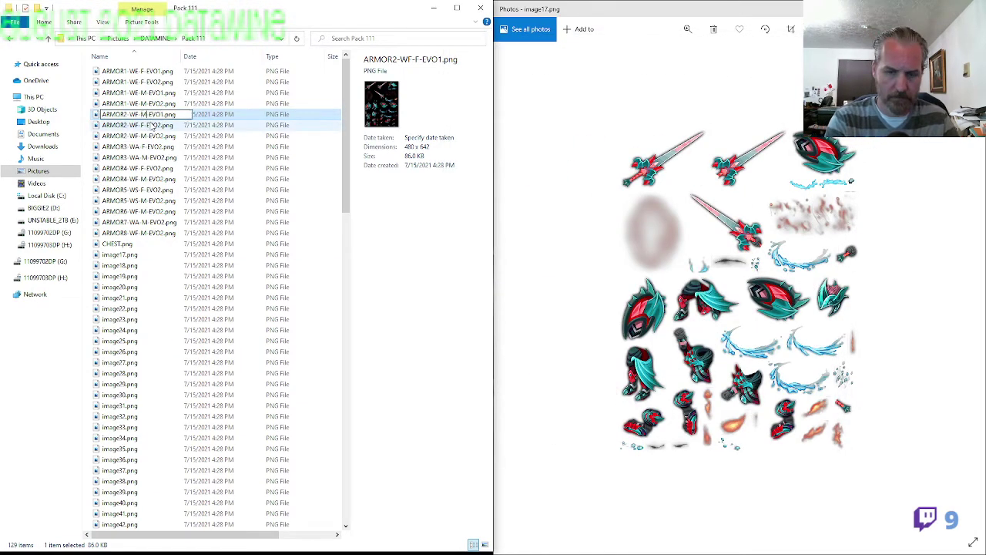
pyautogui.press('Return')
# Rename the red and teal sword armor sheet image17.png as ARMOR2-WF-F-EVO1.png
pyautogui.click(132, 254)
pyautogui.press('F2')
pyautogui.hotkey('ctrl', 'v')
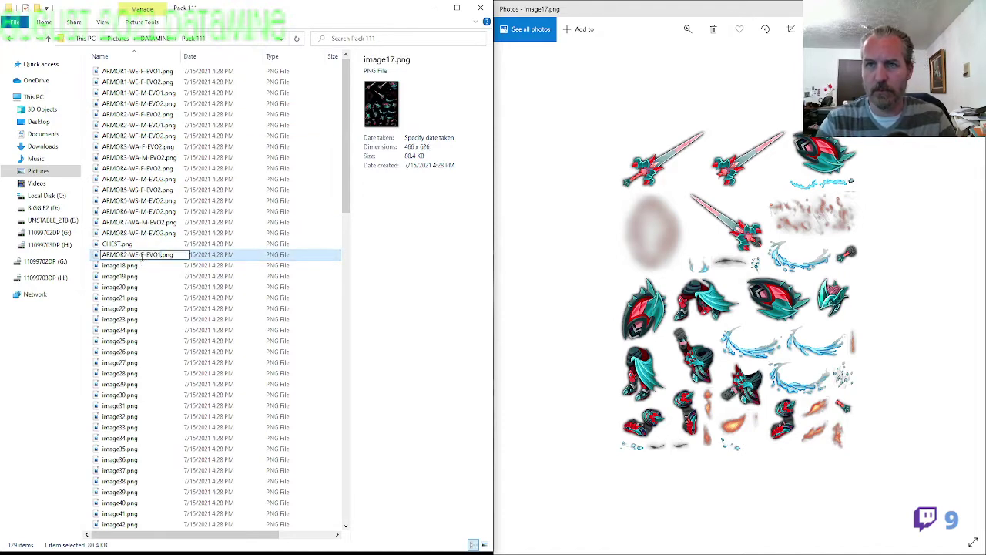
pyautogui.press('Return')
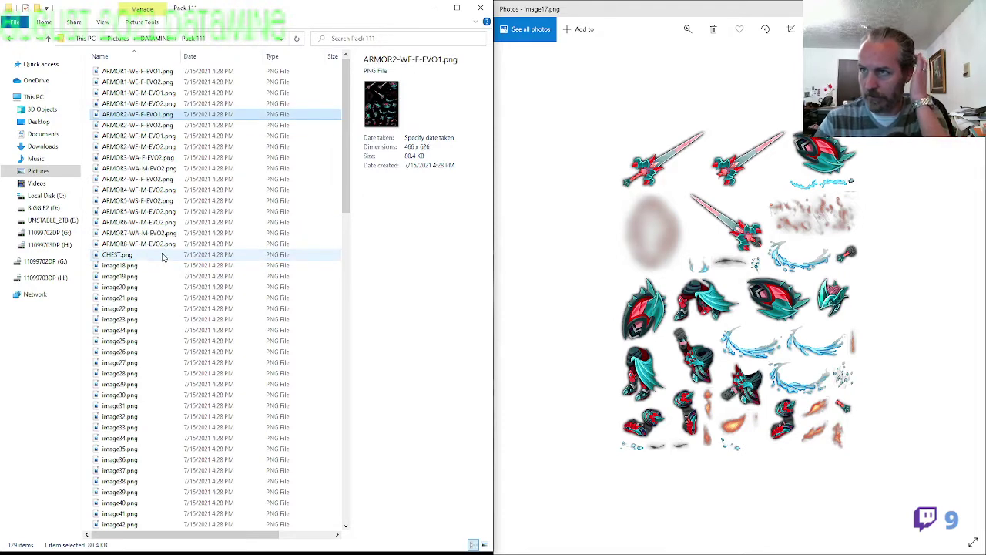
# View the blue and teal armor sheet image18.png and compare it with ARMOR3-WA-M-EVO2.png
pyautogui.click(557, 254)
pyautogui.press('Right')
pyautogui.press('Left')
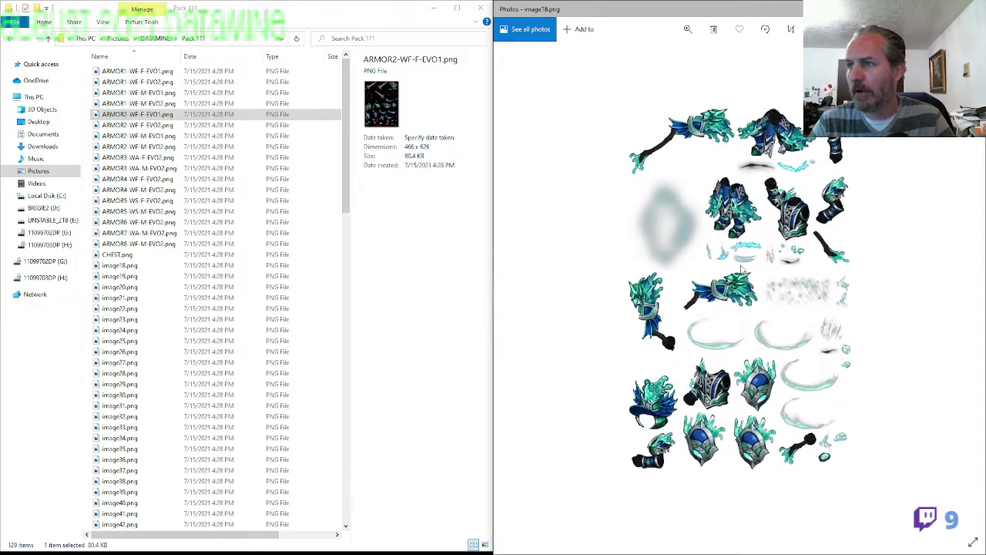
pyautogui.press('Right')
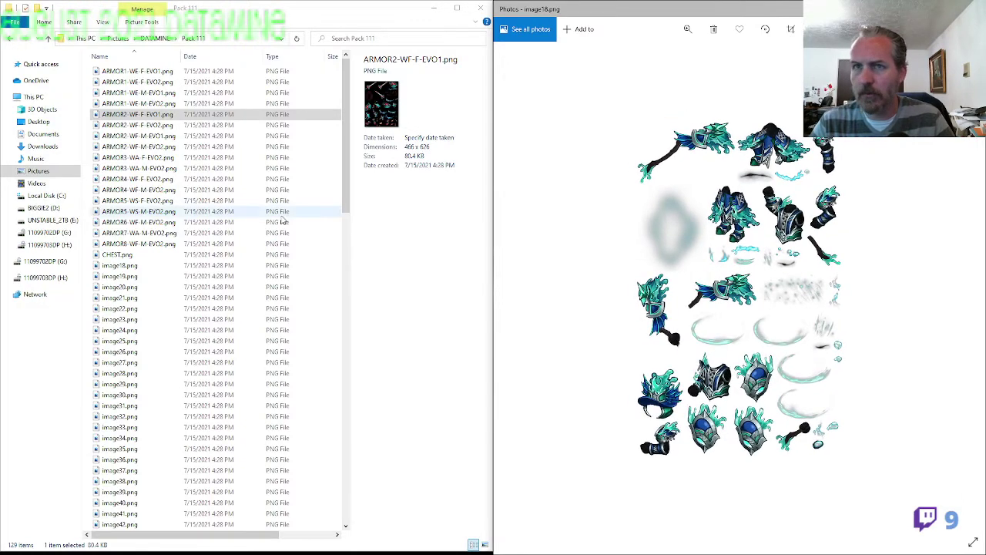
pyautogui.click(154, 169)
pyautogui.doubleClick(154, 170)
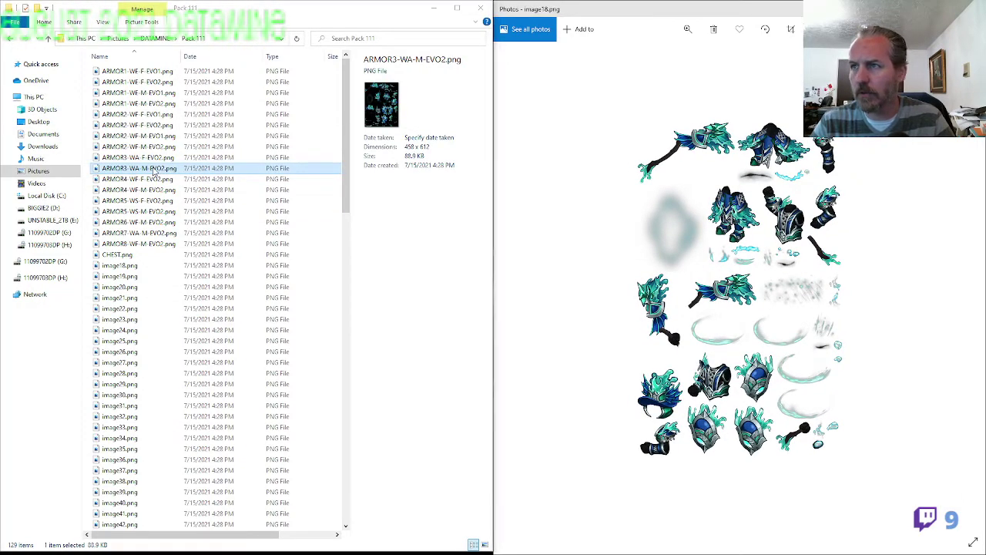
pyautogui.click(824, 43)
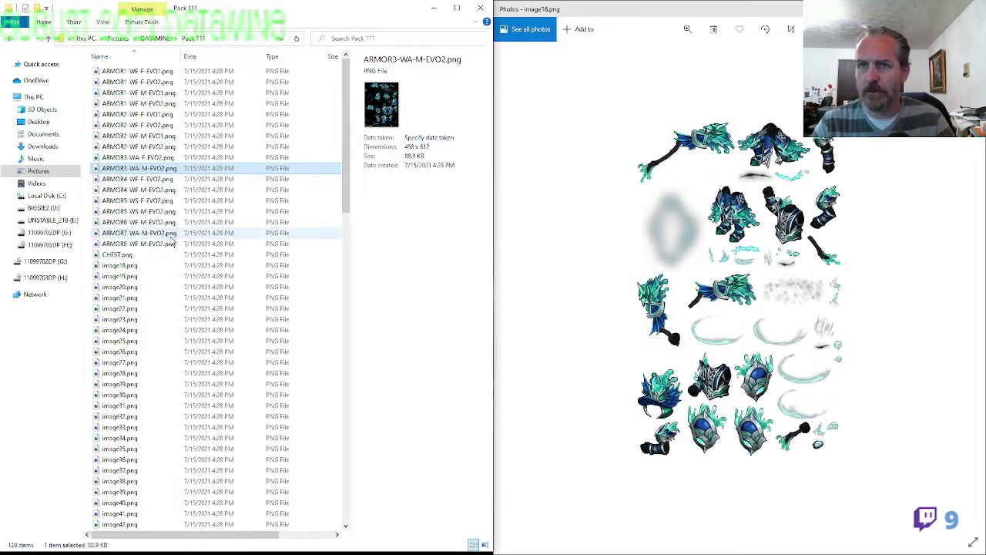
# Reuse the ARMOR3-WA-M-EVO2 name to rename image18.png as ARMOR3-WA-M-EVO1.png
pyautogui.press('F2')
pyautogui.hotkey('ctrl', 'c')
pyautogui.click(130, 265)
pyautogui.press('F2')
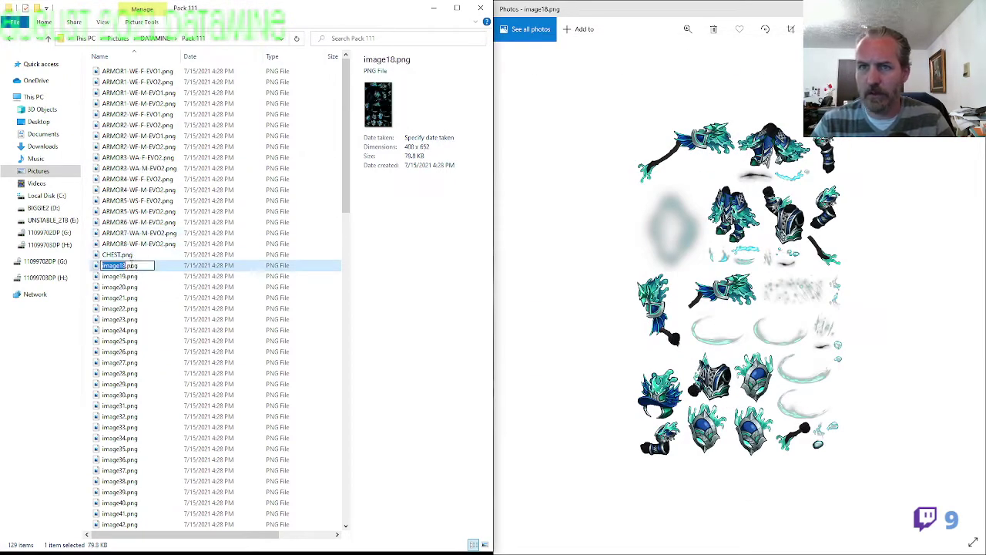
pyautogui.hotkey('ctrl', 'v')
pyautogui.write('1')
pyautogui.press('Return')
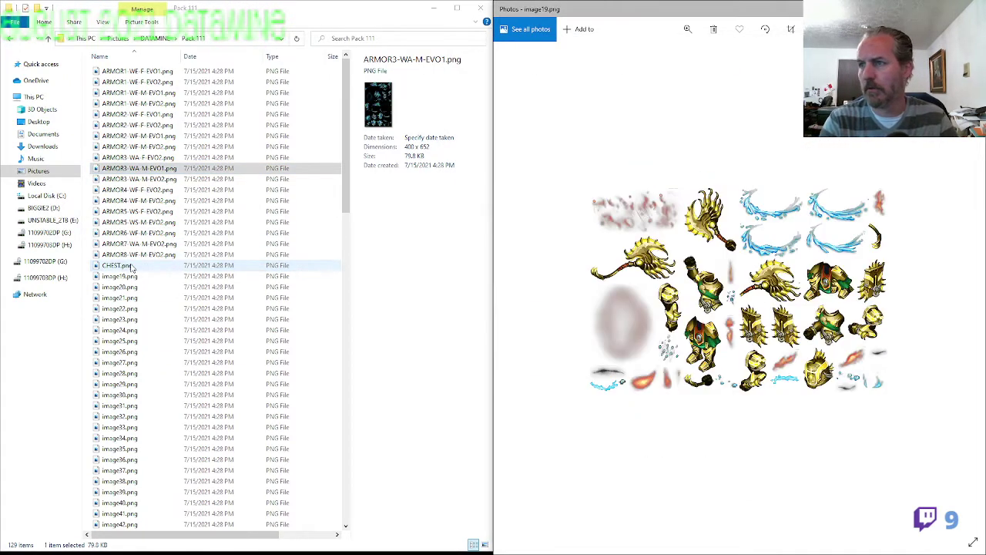
# Check the gold armor sheet image19.png against ARMOR6-WF-M-EVO2.png and reuse that name to rename it as ARMOR6-WF-F-EVO2.png
pyautogui.doubleClick(148, 234)
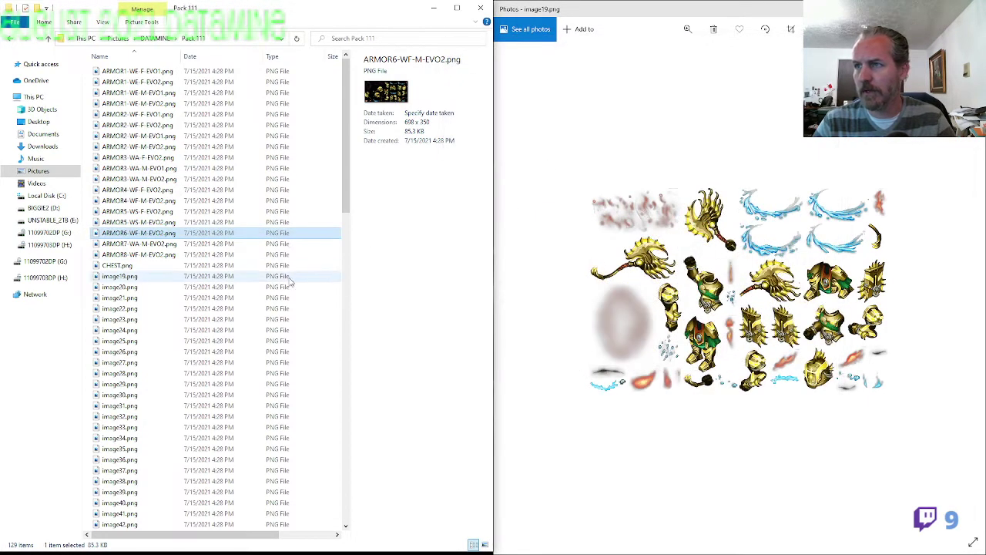
pyautogui.press('F2')
pyautogui.hotkey('ctrl', 'c')
pyautogui.click(145, 278)
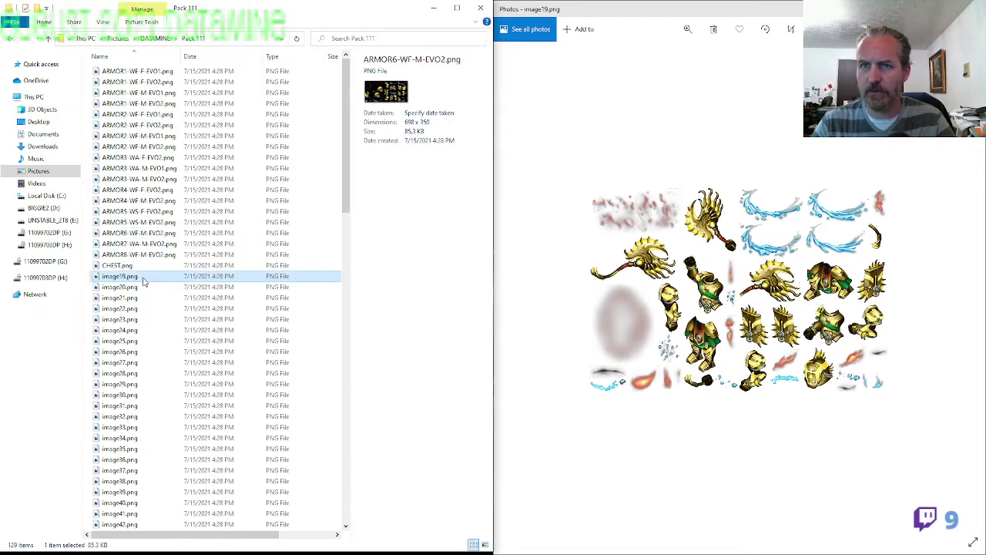
pyautogui.press('F2')
pyautogui.hotkey('ctrl', 'v')
pyautogui.write('F')
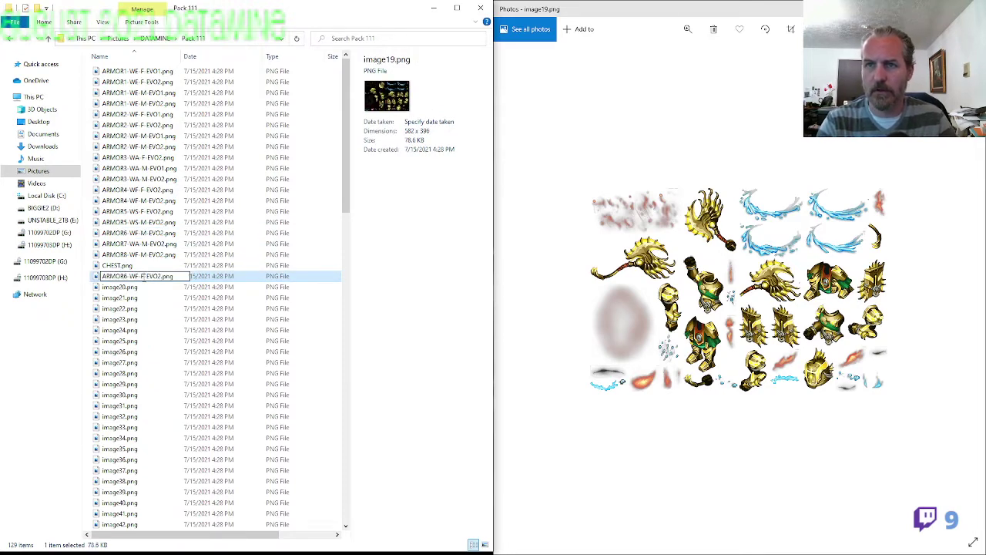
pyautogui.press('Return')
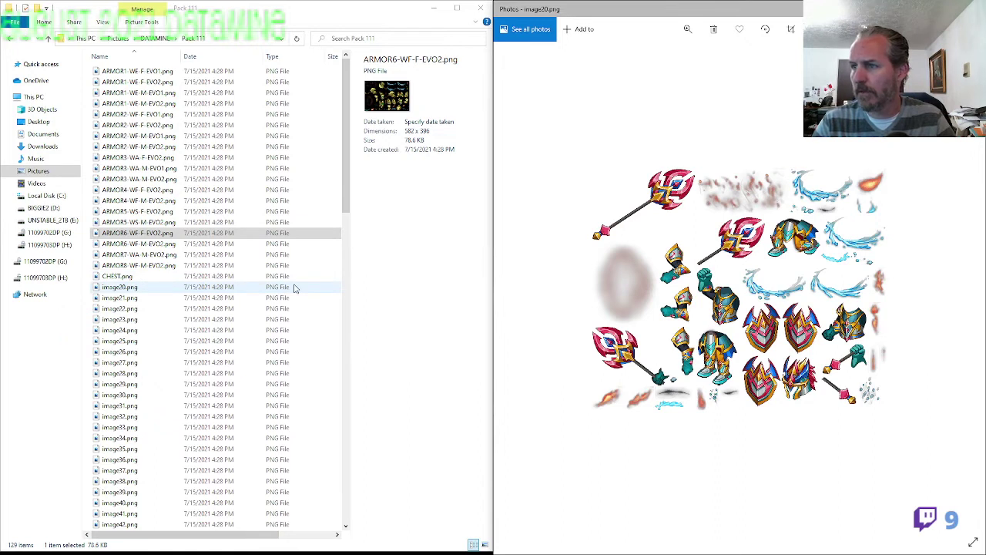
# Compare the red and blue axe armor sheet image20.png with ARMOR4-WF-F-EVO2.png
pyautogui.click(151, 148)
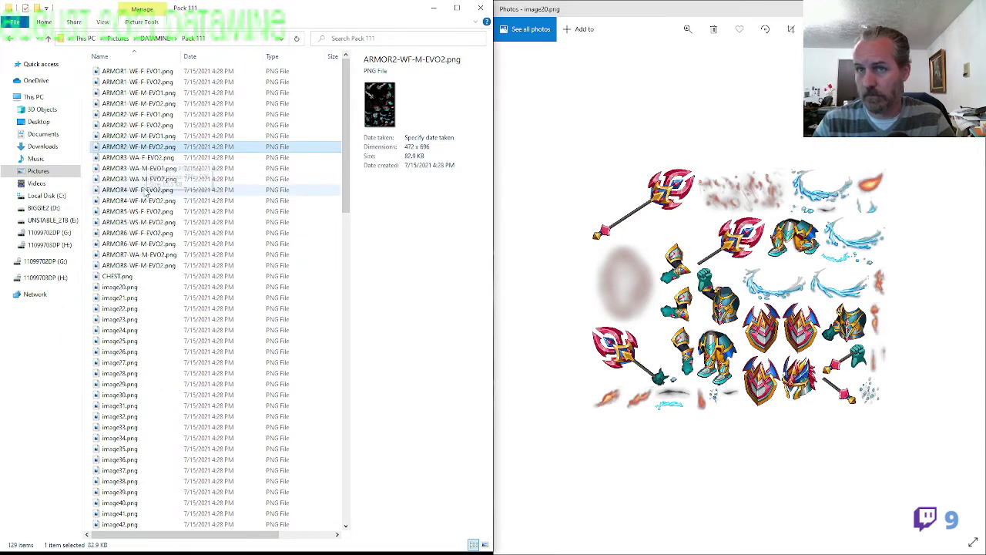
pyautogui.doubleClick(154, 189)
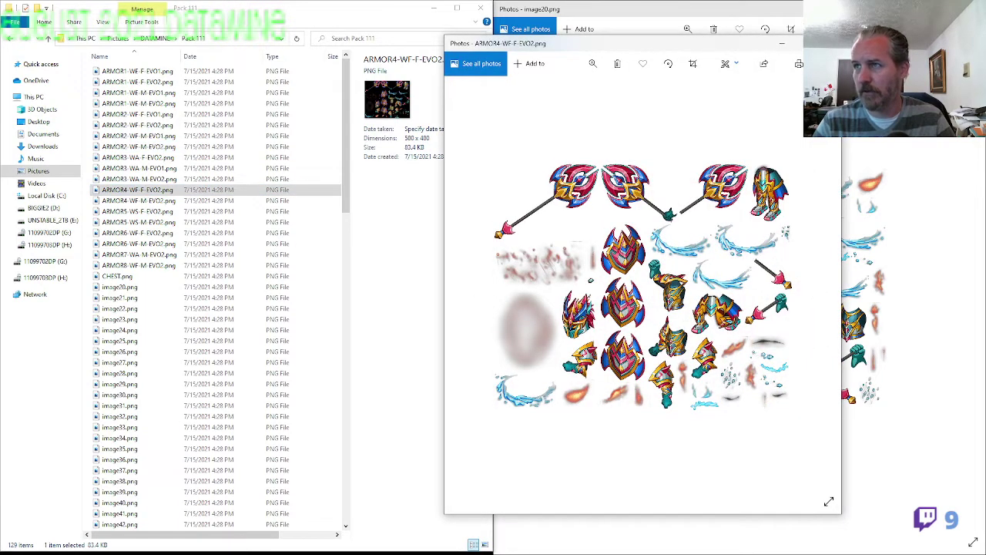
pyautogui.click(824, 43)
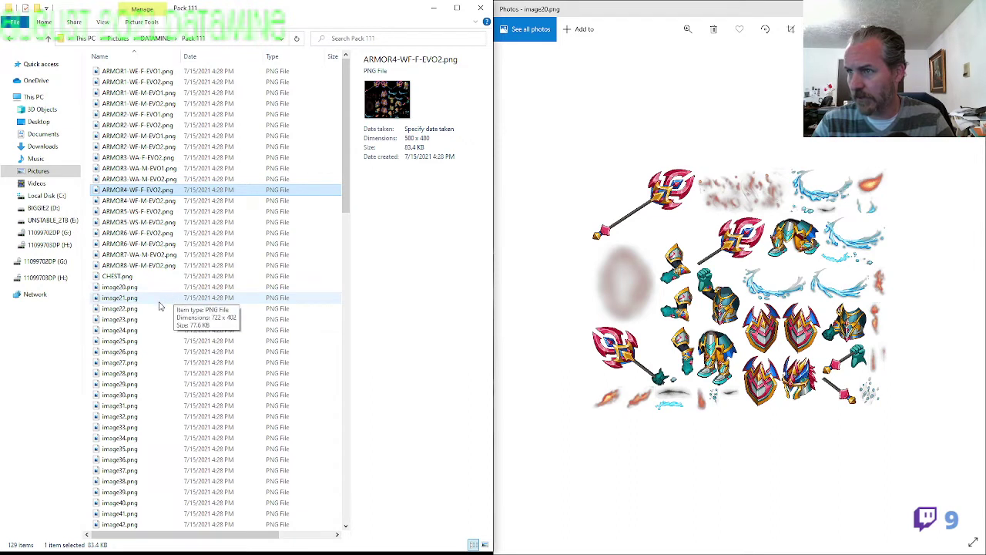
# Reuse the ARMOR4-WF-M-EVO2 name to rename image20.png as ARMOR4-WF-M-EVO1.png
pyautogui.click(163, 203)
pyautogui.press('F2')
pyautogui.press('Right')
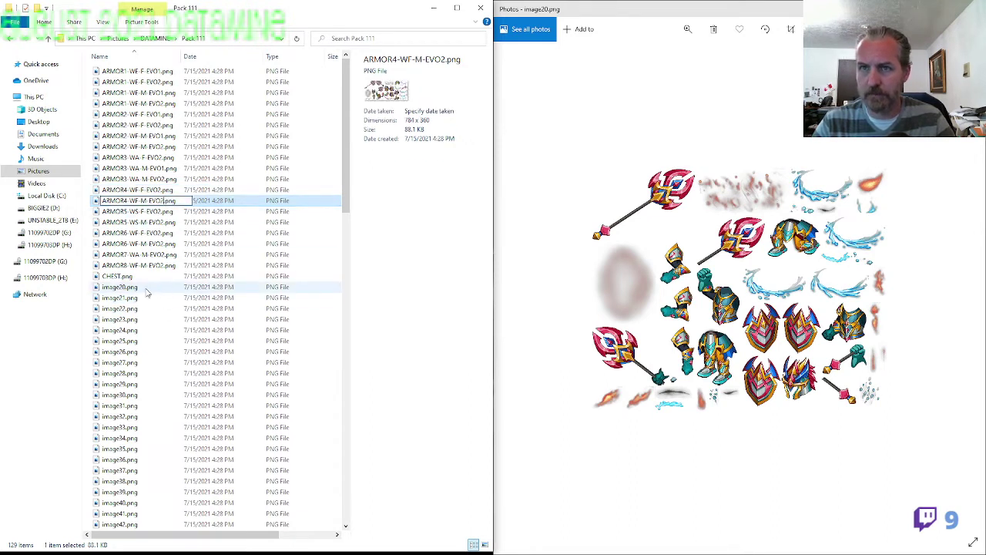
pyautogui.click(146, 291)
pyautogui.press('F2')
pyautogui.hotkey('ctrl', 'v')
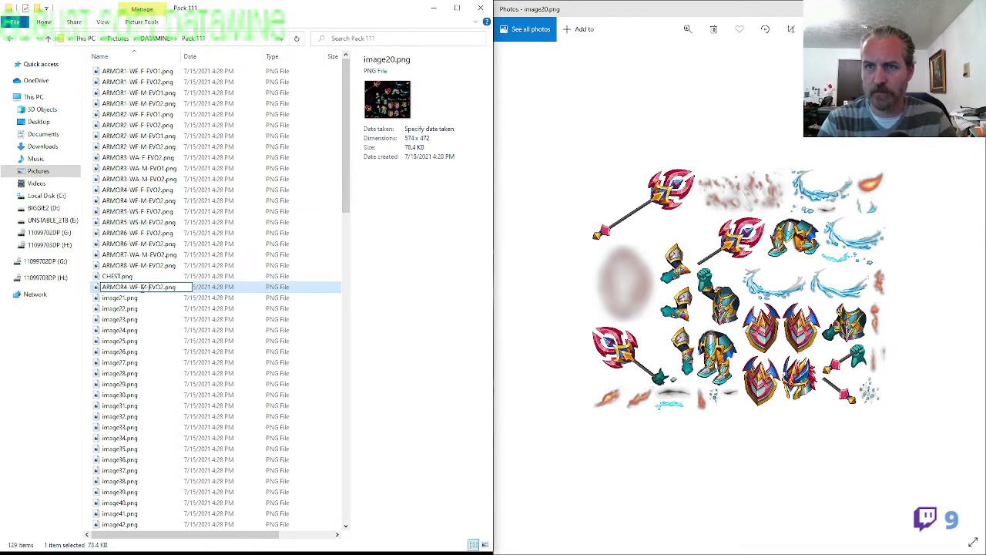
pyautogui.press('Return')
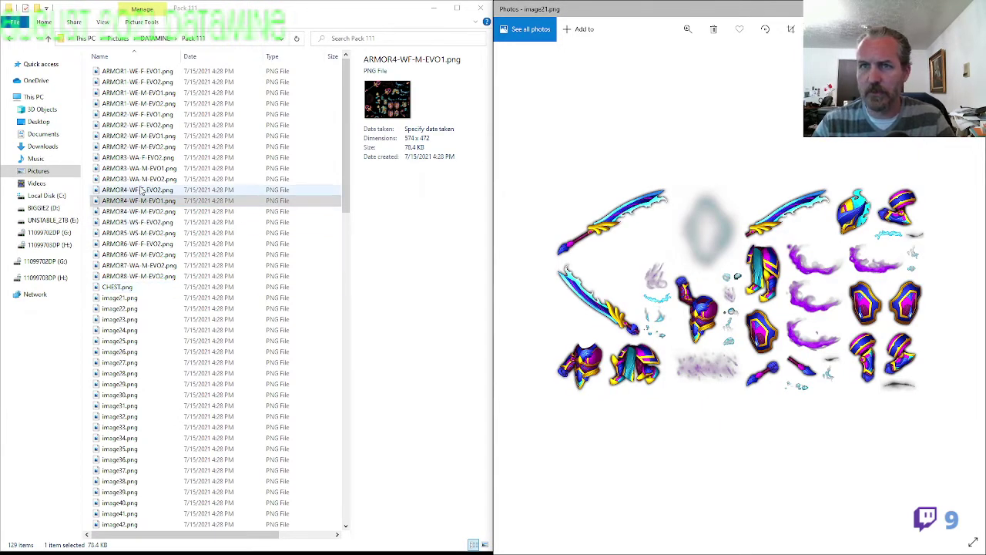
# Compare the blue and purple sword armor sheet image21.png with ARMOR5-WS-M-EVO2.png and rename it as ARMOR5-WS-M-EVO1.png
pyautogui.click(143, 232)
pyautogui.doubleClick(143, 232)
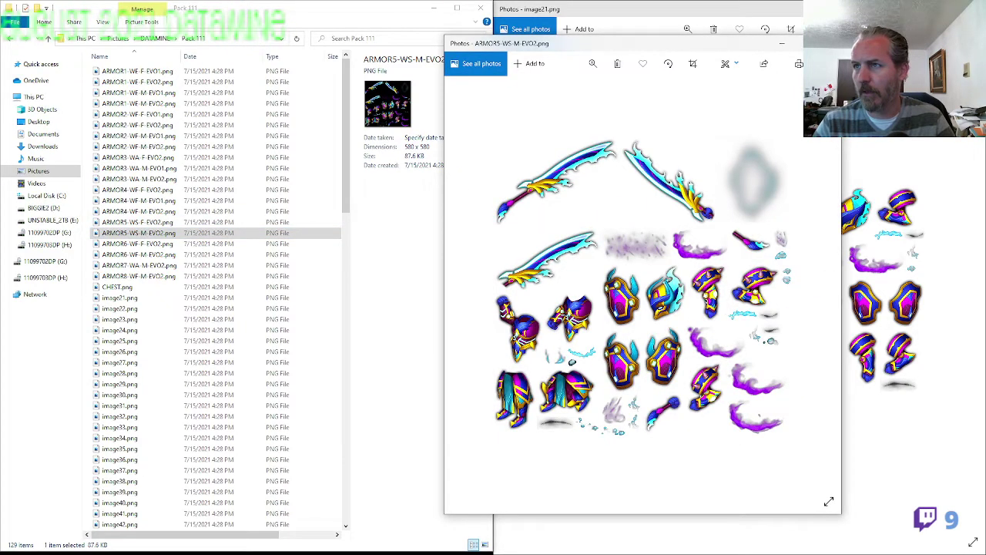
pyautogui.click(829, 43)
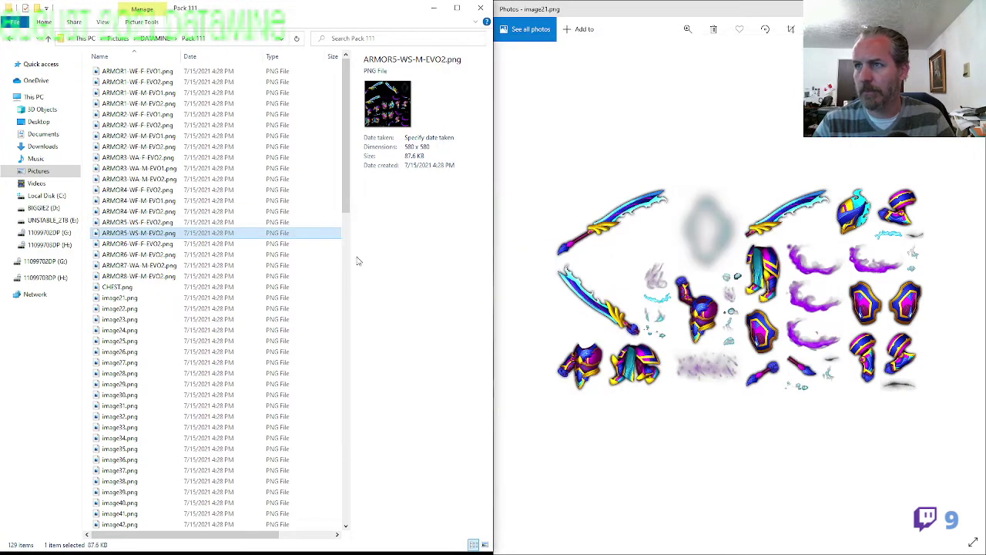
pyautogui.click(166, 296)
pyautogui.press('F2')
pyautogui.hotkey('ctrl', 'v')
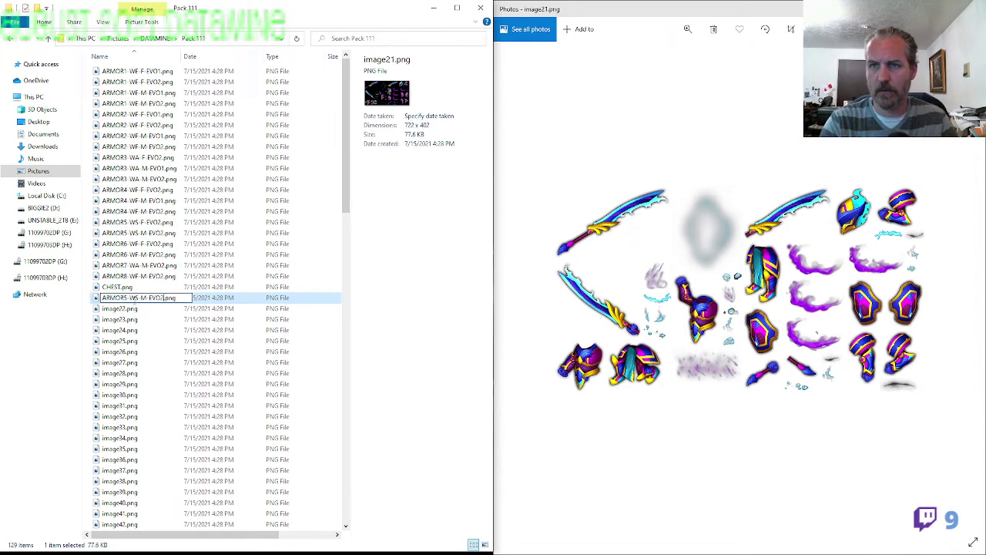
pyautogui.press('Return')
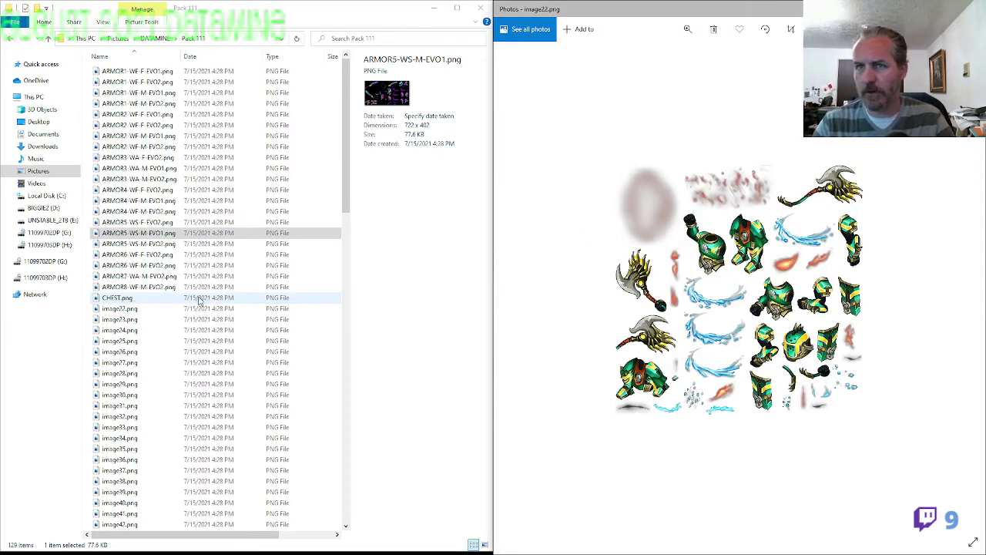
# Compare the green and yellow axe armor sheet image22.png with ARMOR8-WF-M-EVO2.png
pyautogui.doubleClick(165, 288)
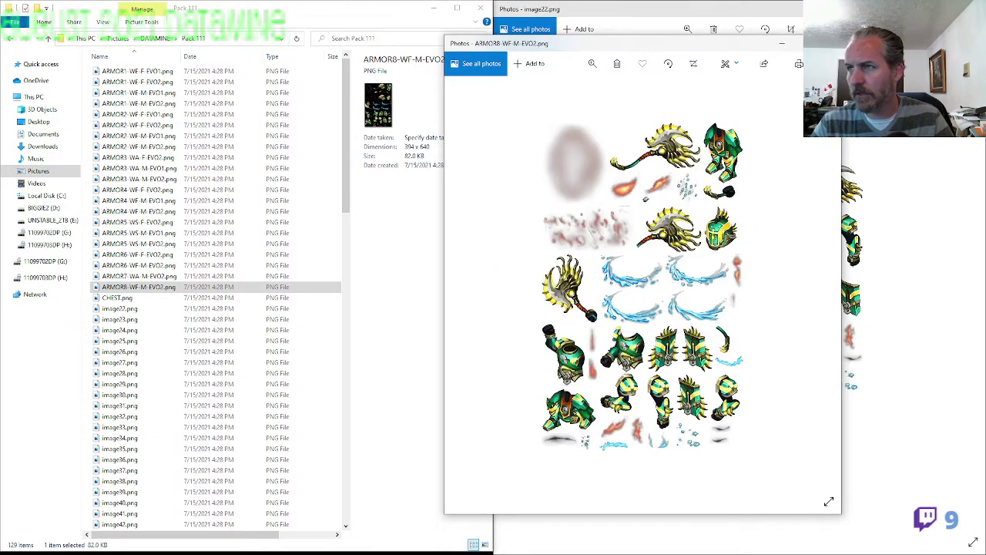
pyautogui.hotkey('alt', 'F4')
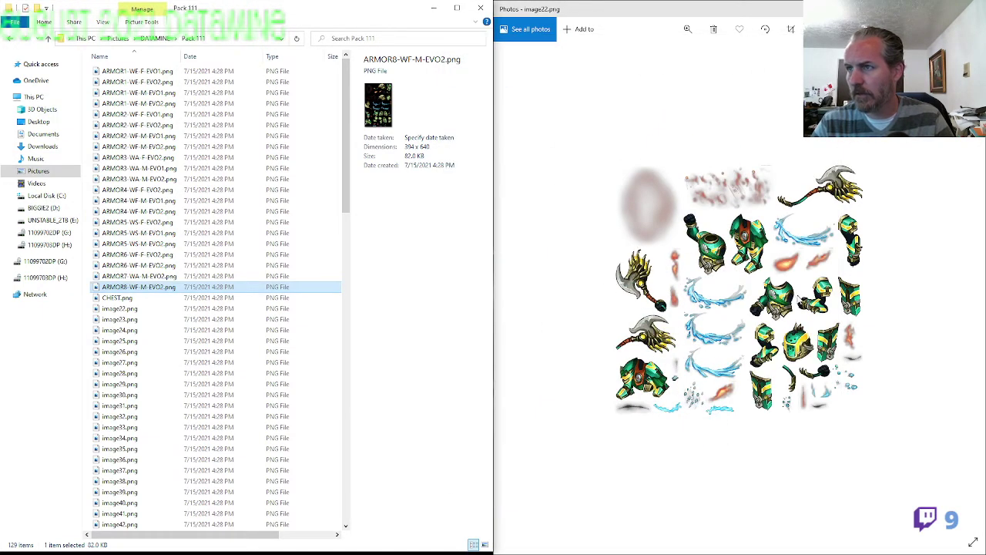
pyautogui.doubleClick(175, 291)
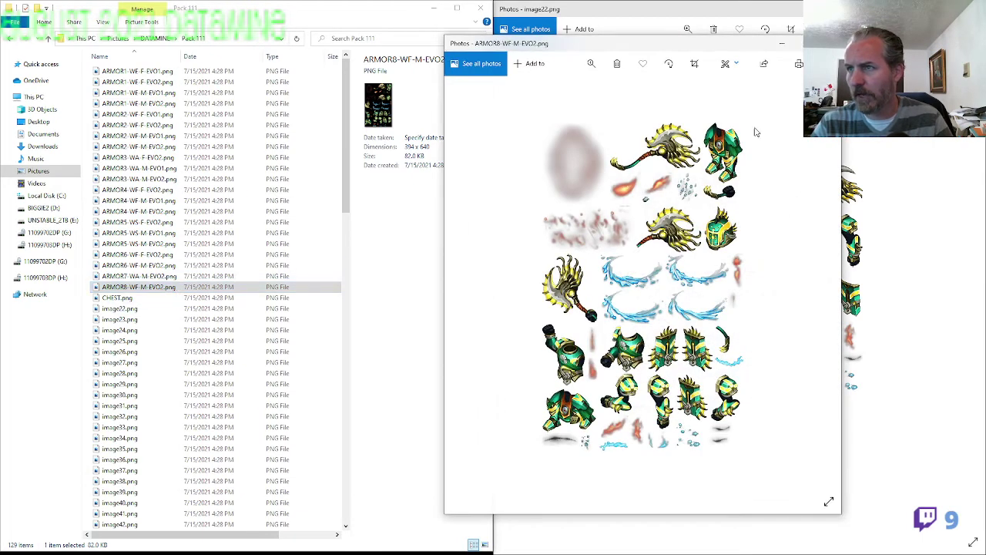
pyautogui.hotkey('alt', 'F4')
# Reuse the ARMOR8-WF-M-EVO2 name to rename image22.png as ARMOR8-WF-M-EVO1.png
pyautogui.press('F2')
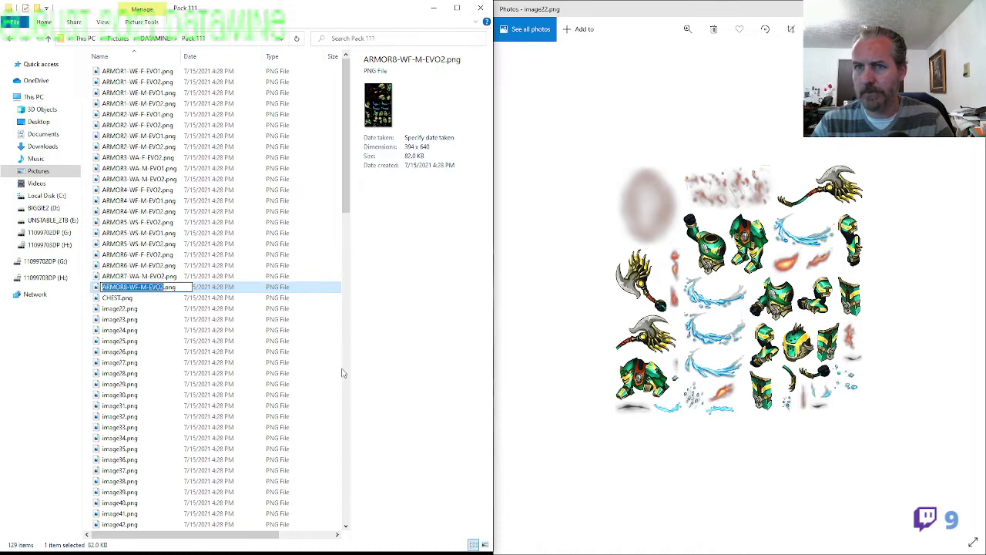
pyautogui.click(141, 312)
pyautogui.press('F2')
pyautogui.hotkey('ctrl', 'v')
pyautogui.press('Return')
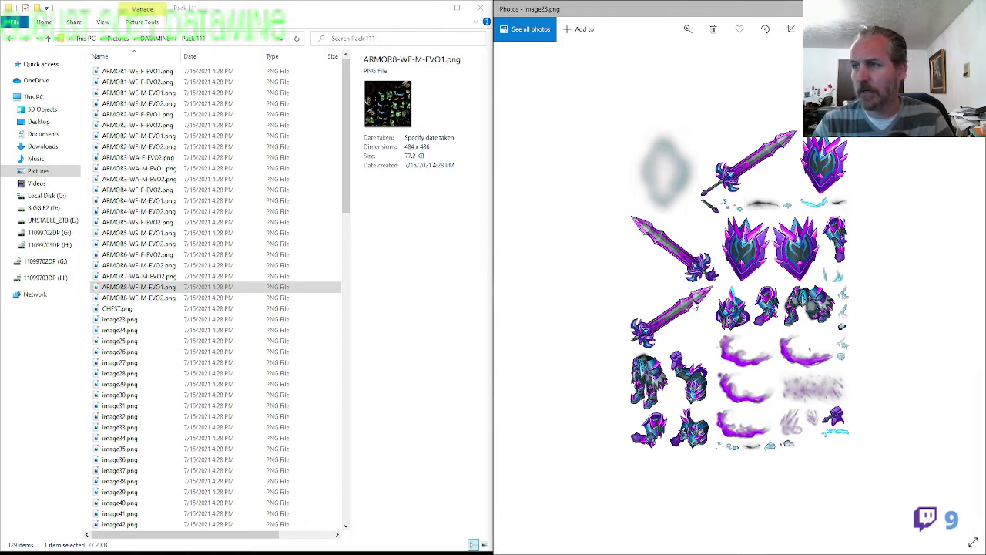
# Reuse the copied armor name to rename the purple sword sheet image23.png as ARMOR9-WS-F-EVO2.png
pyautogui.click(131, 319)
pyautogui.press('F2')
pyautogui.hotkey('ctrl', 'v')
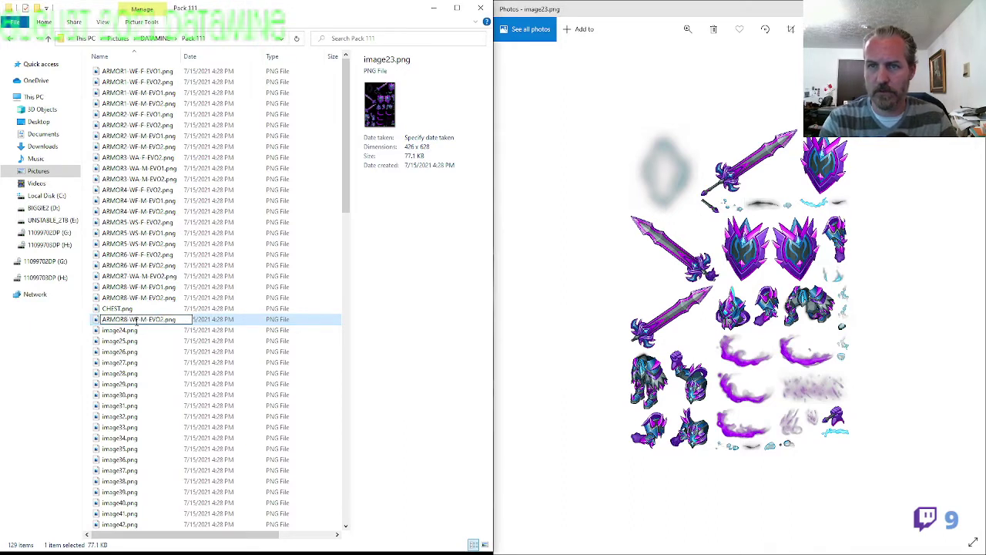
pyautogui.press('BackSpace')
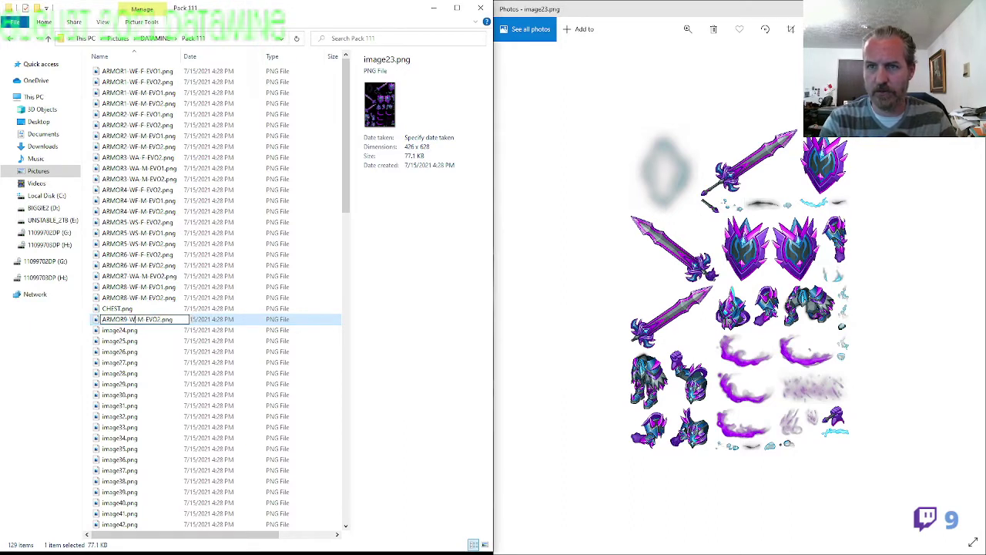
pyautogui.write('S-F')
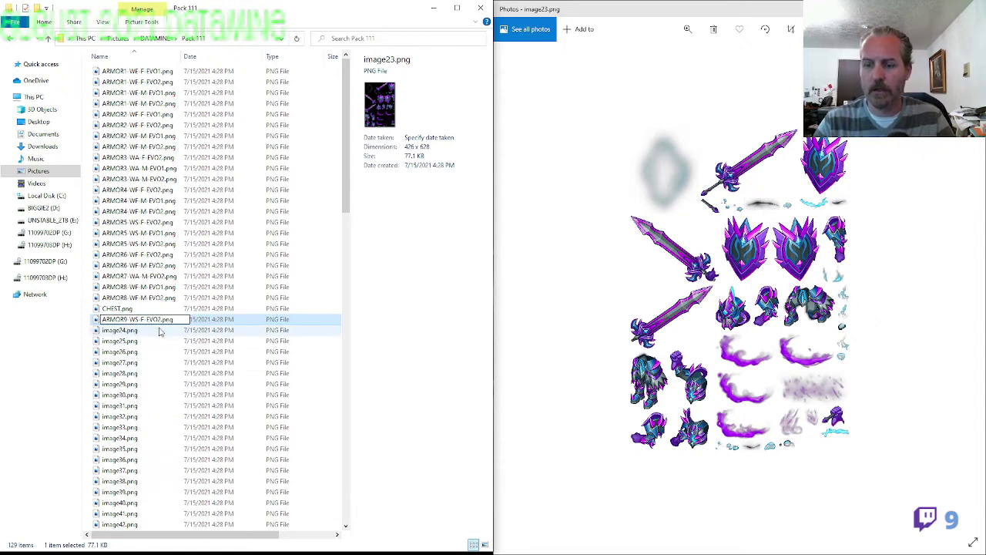
pyautogui.press('Return')
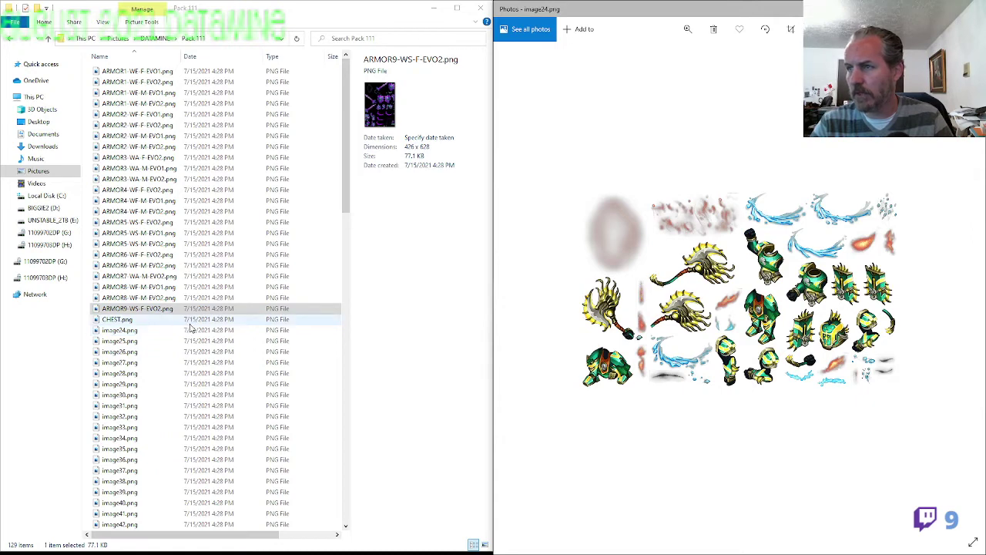
# Compare the green and yellow axe armor sheet image24.png with ARMOR8-WF-M-EVO2.png and ARMOR6-WF-F-EVO2.png
pyautogui.click(138, 298)
pyautogui.click(152, 296)
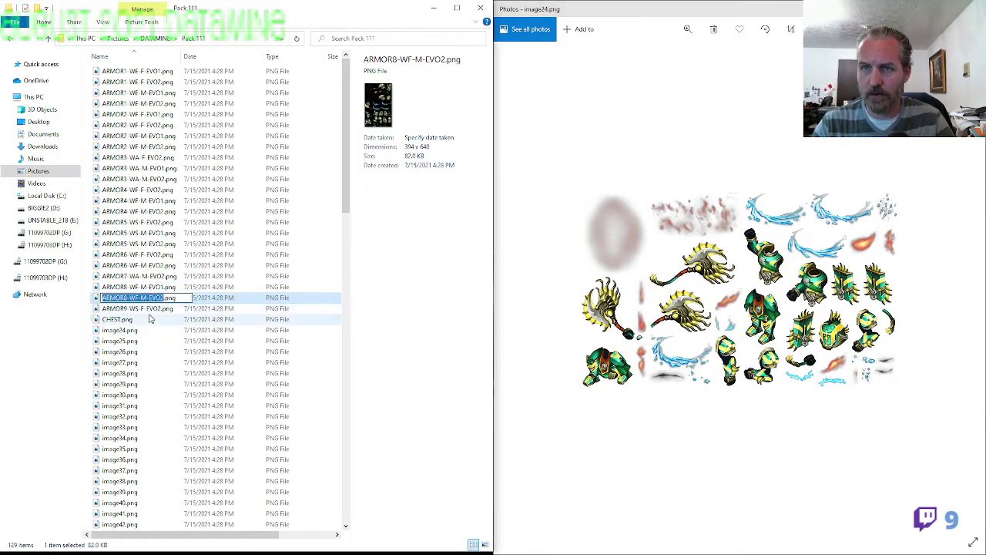
pyautogui.press('Return')
pyautogui.press('Return')
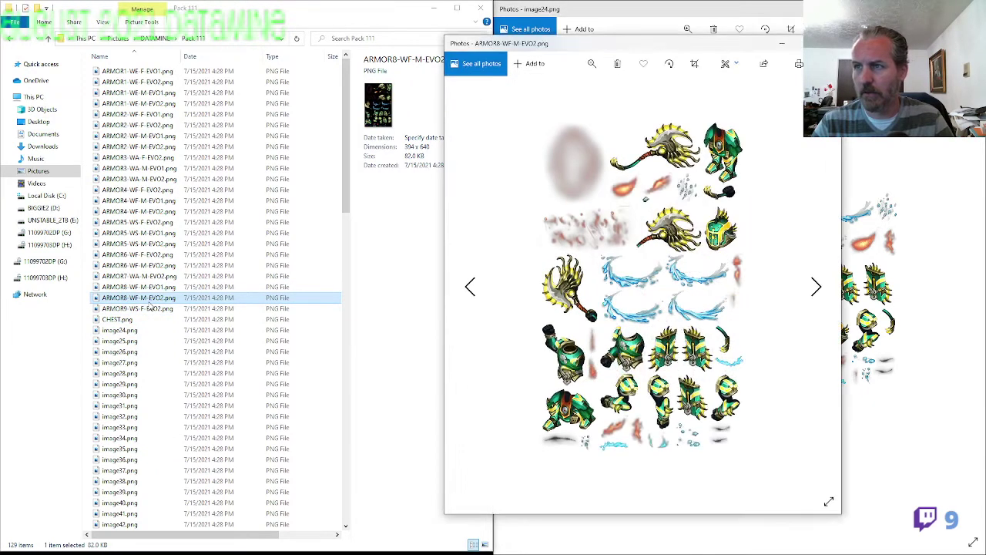
pyautogui.hotkey('alt', 'F4')
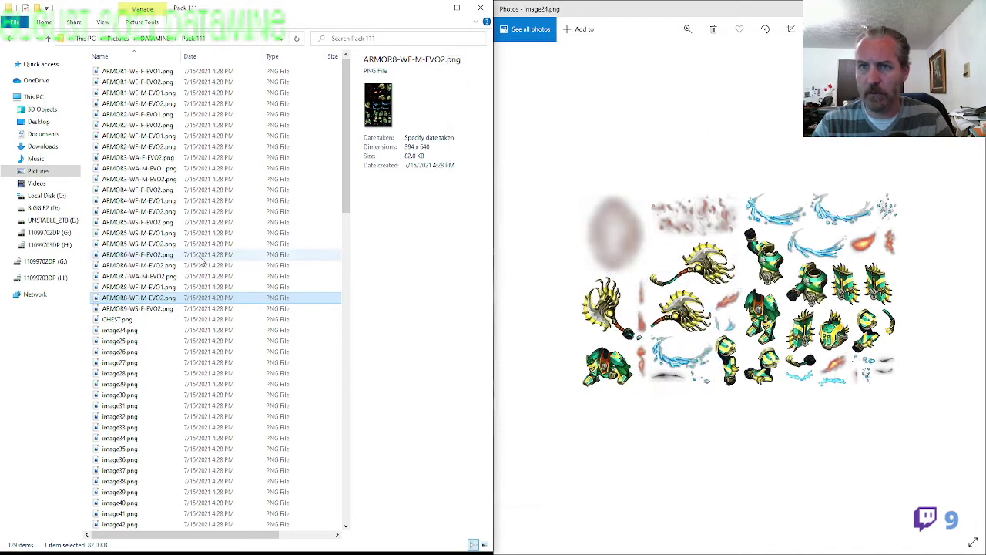
pyautogui.click(163, 256)
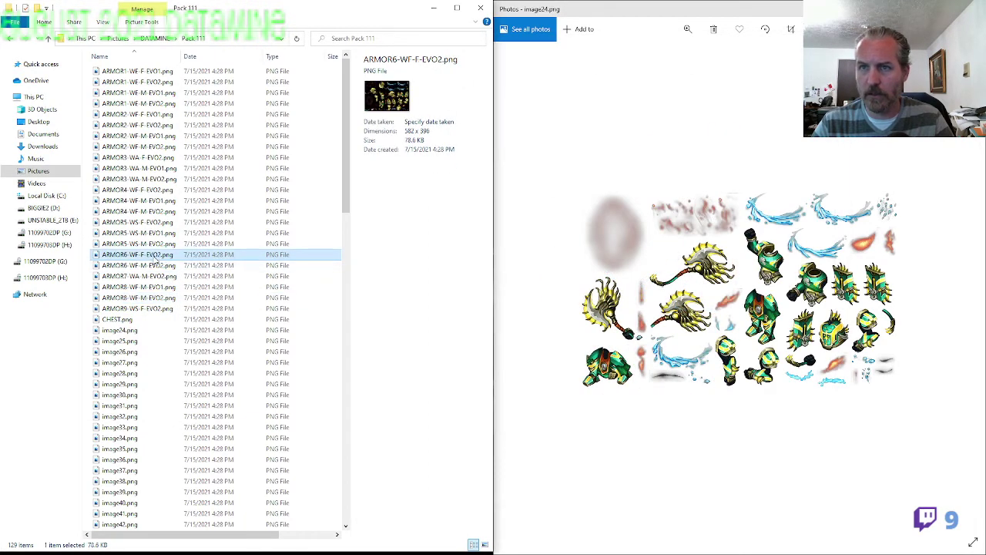
pyautogui.press('Return')
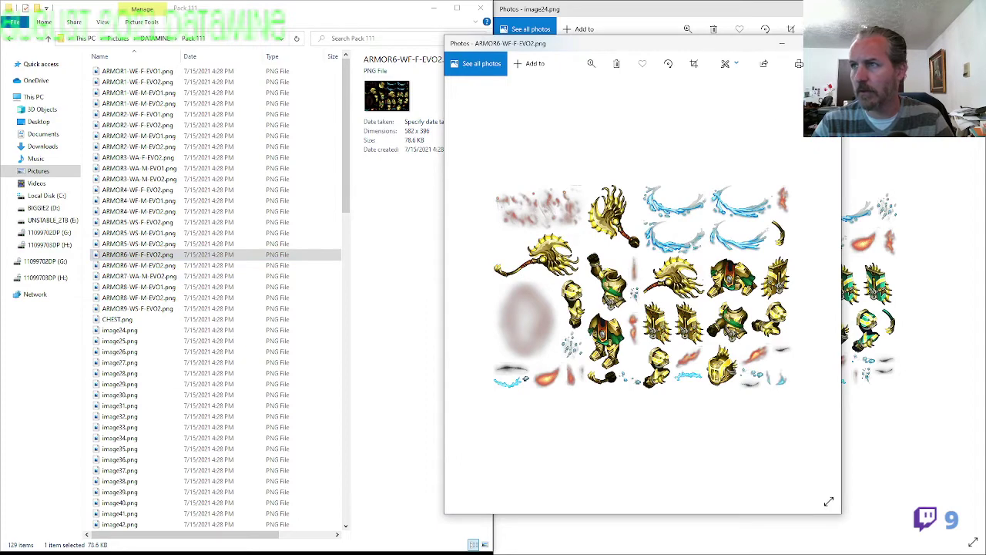
pyautogui.hotkey('alt', 'F4')
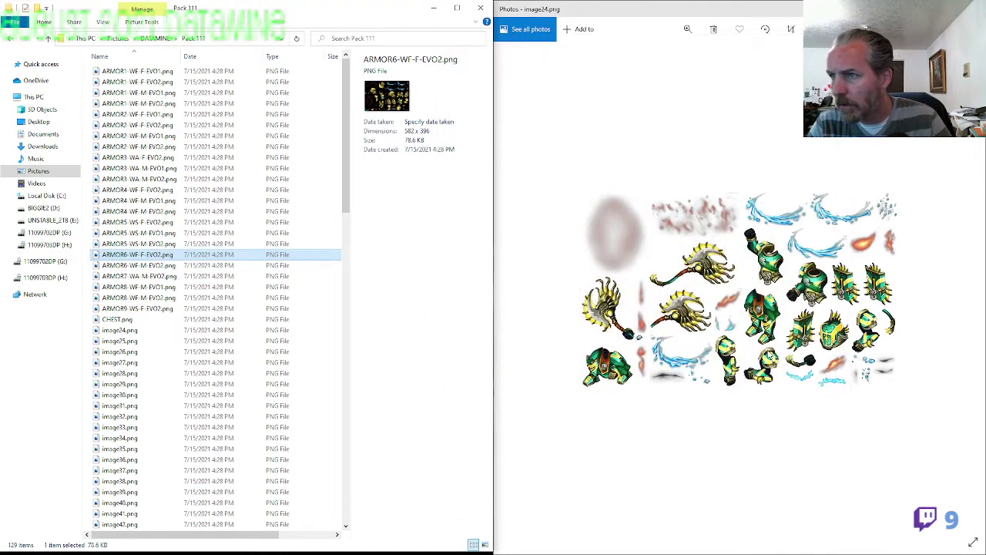
pyautogui.click(165, 298)
pyautogui.press('Return')
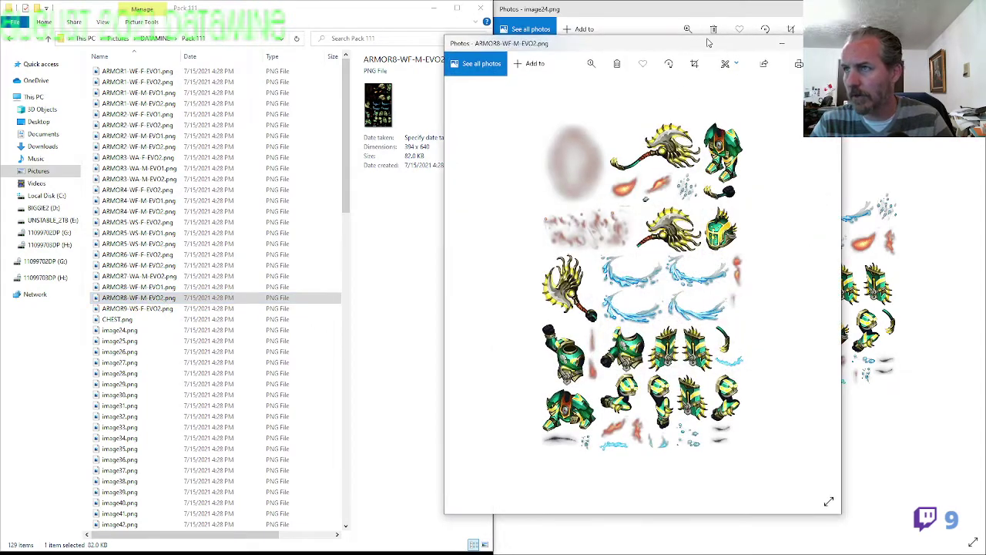
pyautogui.hotkey('alt', 'F4')
# Reuse the ARMOR8-WF-M-EVO2 name to rename image24.png as ARMOR8-WF-F-EVO2.png
pyautogui.press('F2')
pyautogui.hotkey('ctrl', 'c')
pyautogui.click(128, 330)
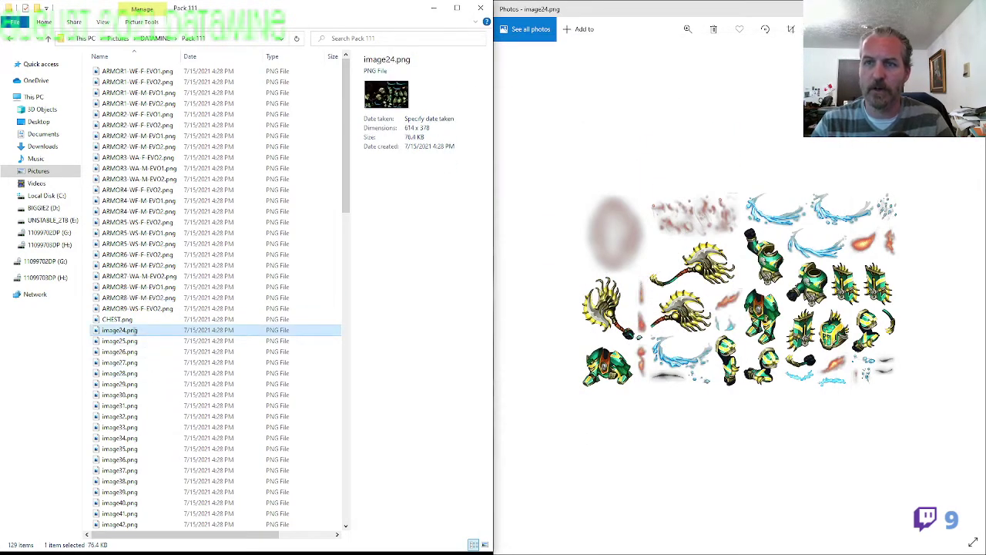
pyautogui.press('F2')
pyautogui.hotkey('ctrl', 'v')
pyautogui.press('BackSpace')
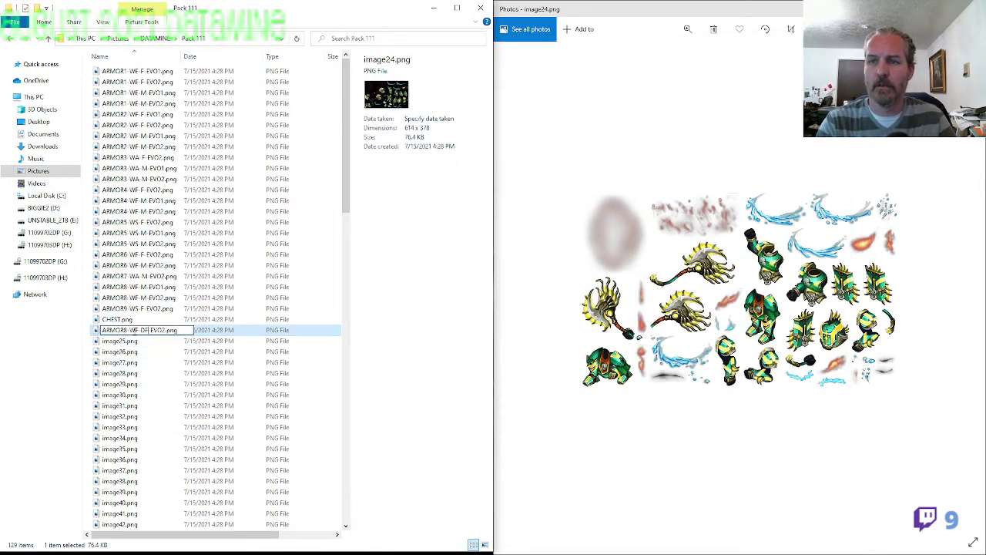
pyautogui.write('F')
pyautogui.press('Return')
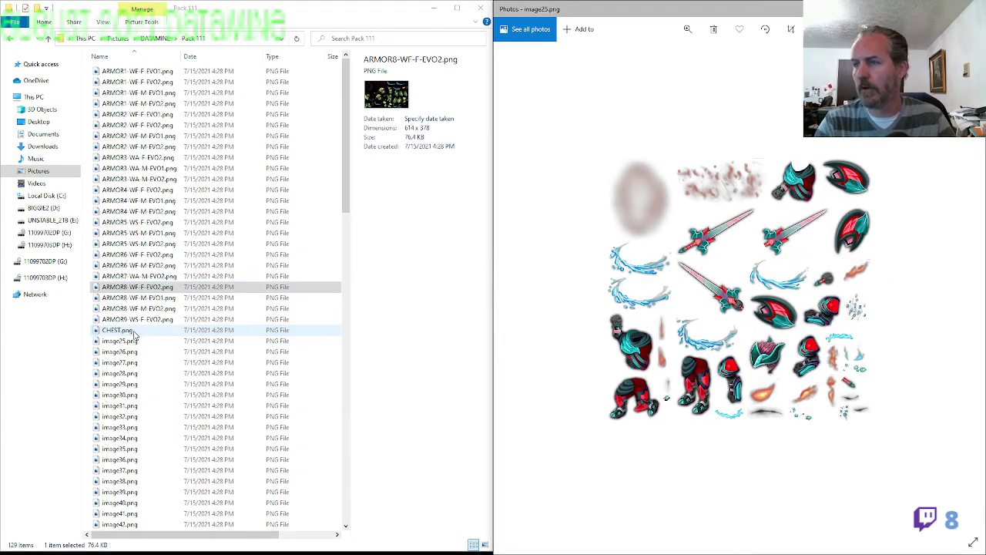
# Reuse the name of the matching ARMOR1-WE-M file to rename the red and teal sword sheet image25.png as ARMOR1-WE-M-BASE.png
pyautogui.click(157, 94)
pyautogui.press('F2')
pyautogui.hotkey('ctrl', 'c')
pyautogui.click(122, 340)
pyautogui.press('F2')
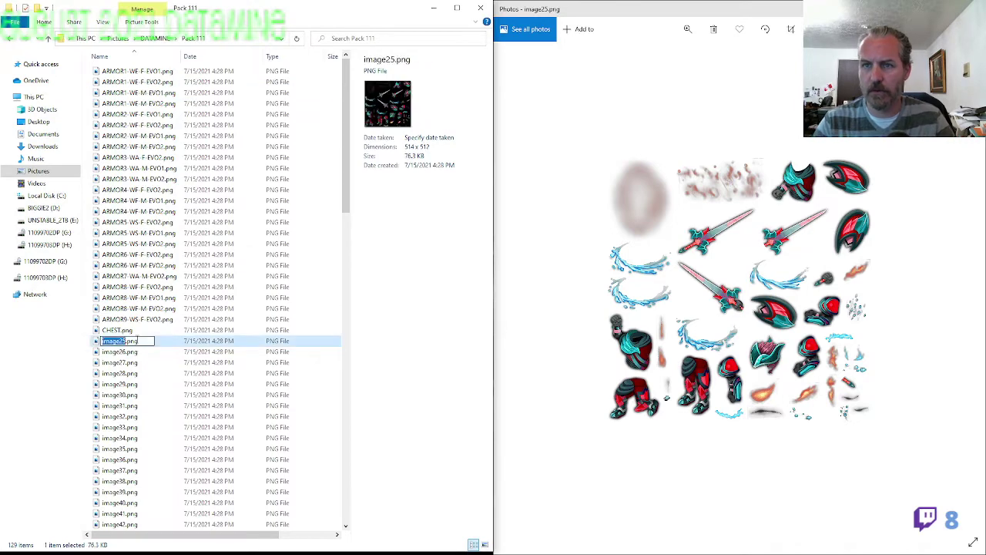
pyautogui.hotkey('ctrl', 'v')
pyautogui.press('BackSpace')
pyautogui.press('BackSpace')
pyautogui.press('BackSpace')
pyautogui.press('BackSpace')
pyautogui.write('BASE')
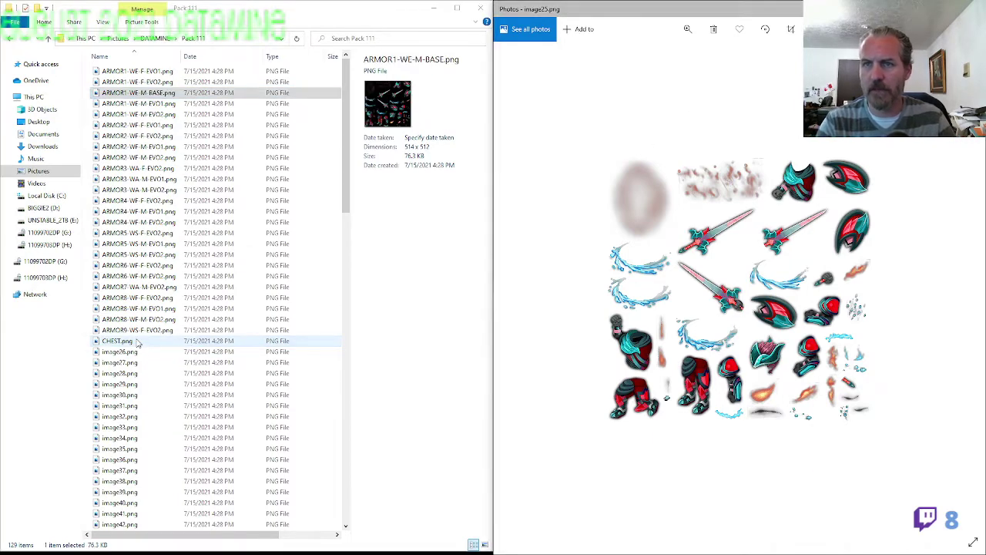
pyautogui.press('Return')
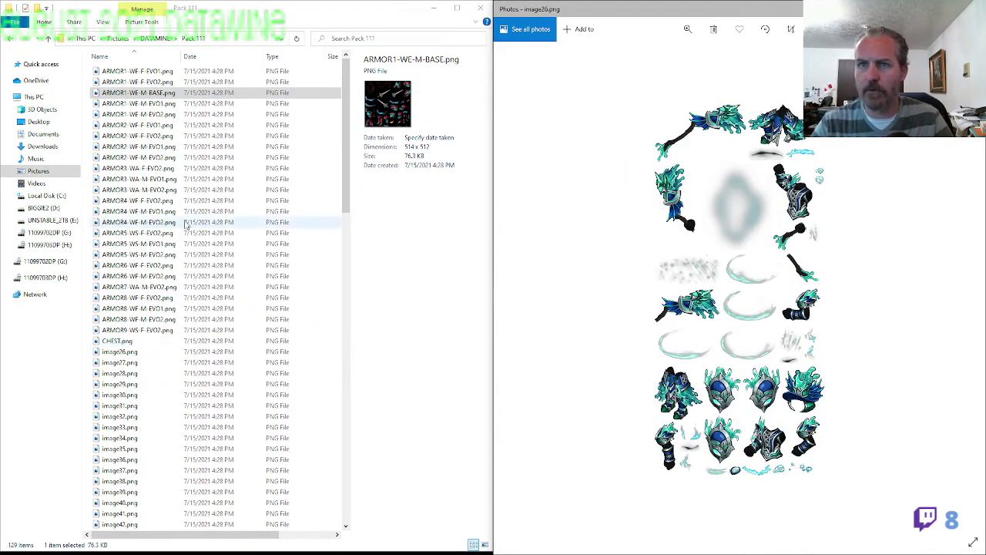
# Reuse the ARMOR3-WA-M-EVO1 name to rename the teal and blue armor sheet image26.png as ARMOR3-WA-F-EVO1.png
pyautogui.doubleClick(159, 191)
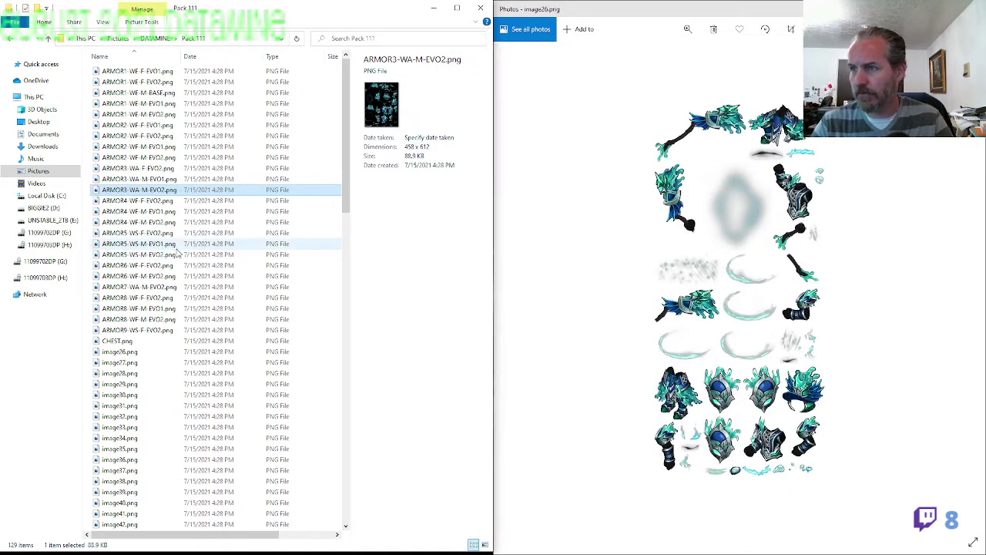
pyautogui.press('Up')
pyautogui.press('F2')
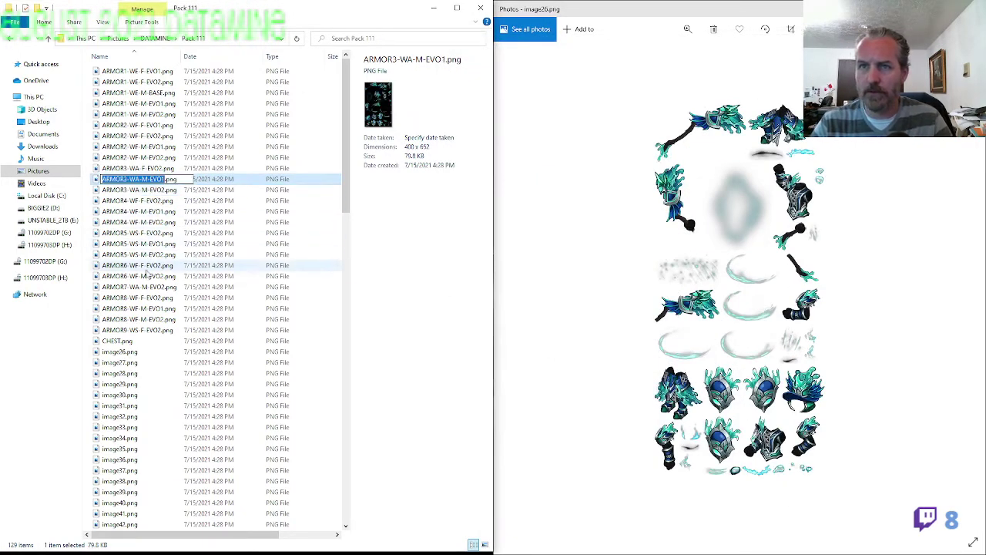
pyautogui.click(139, 352)
pyautogui.press('F2')
pyautogui.hotkey('ctrl', 'v')
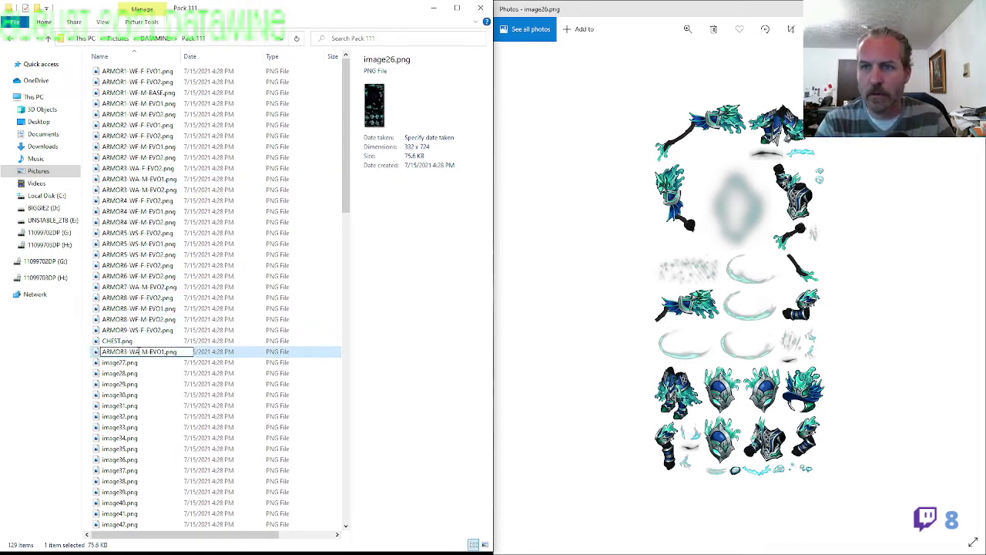
pyautogui.press('Delete')
pyautogui.write('F')
pyautogui.press('Return')
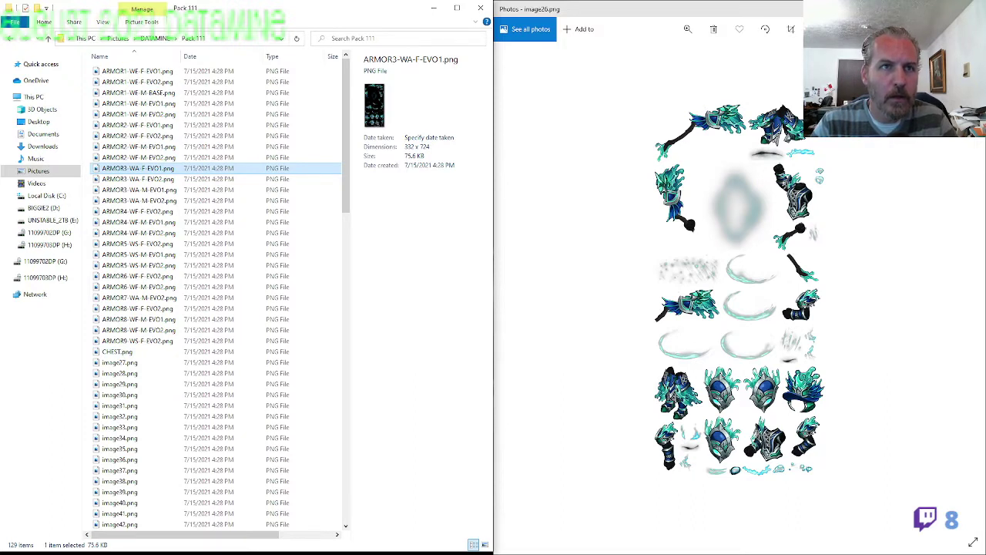
# Close the image26.png preview, open the gold and blue sword sheet image27.png and rename it as ARMOR10-WE-M-EVO2.png
pyautogui.click(618, 322)
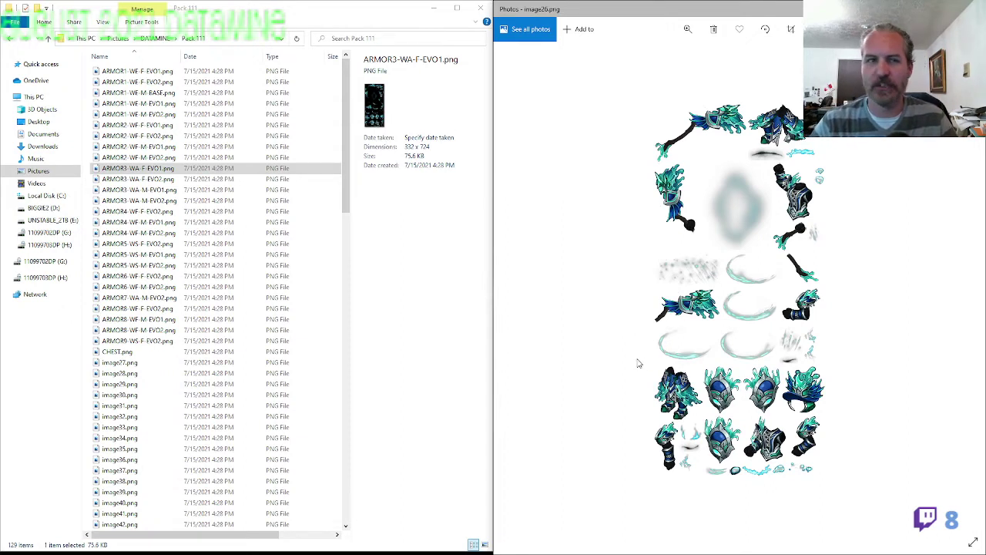
pyautogui.hotkey('alt', 'F4')
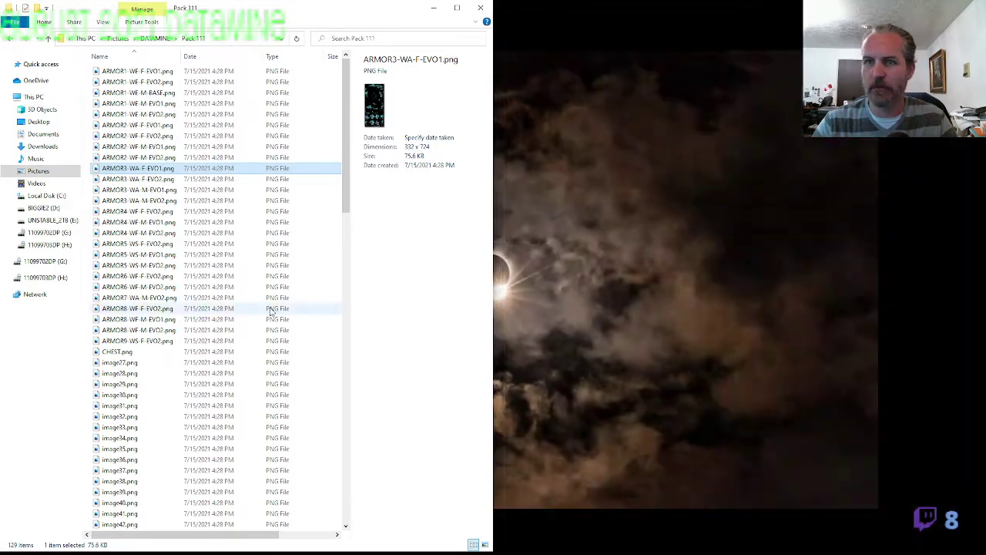
pyautogui.doubleClick(142, 364)
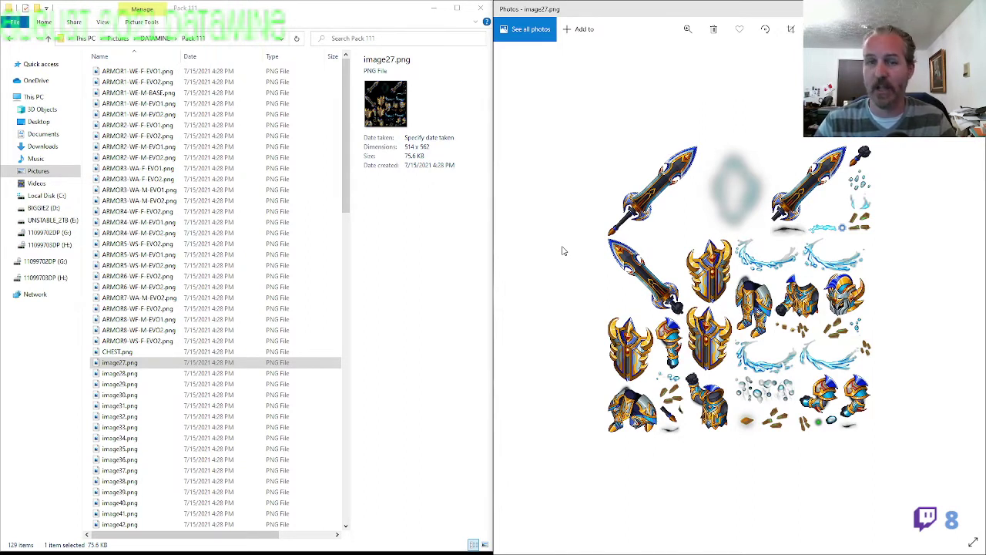
pyautogui.click(140, 362)
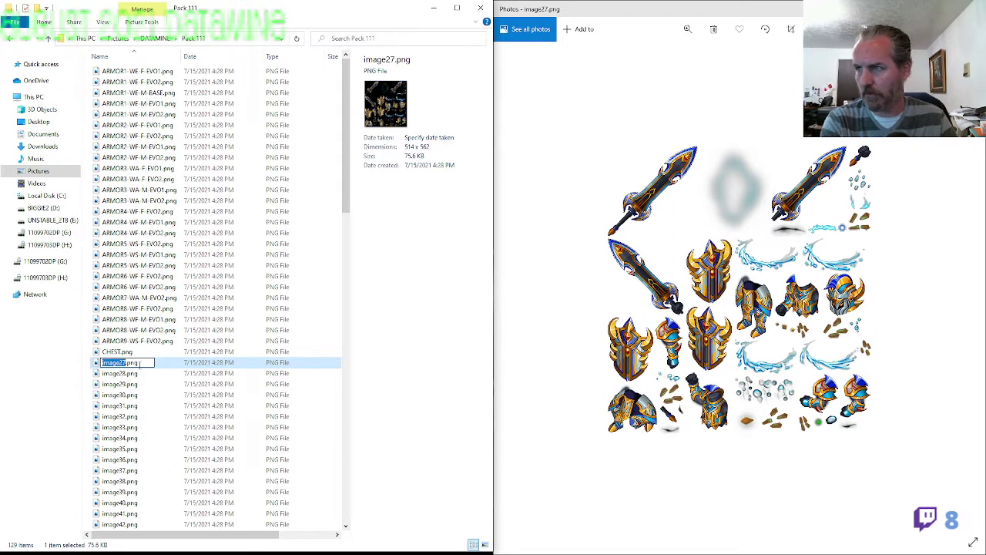
pyautogui.write('ARMOR10-W')
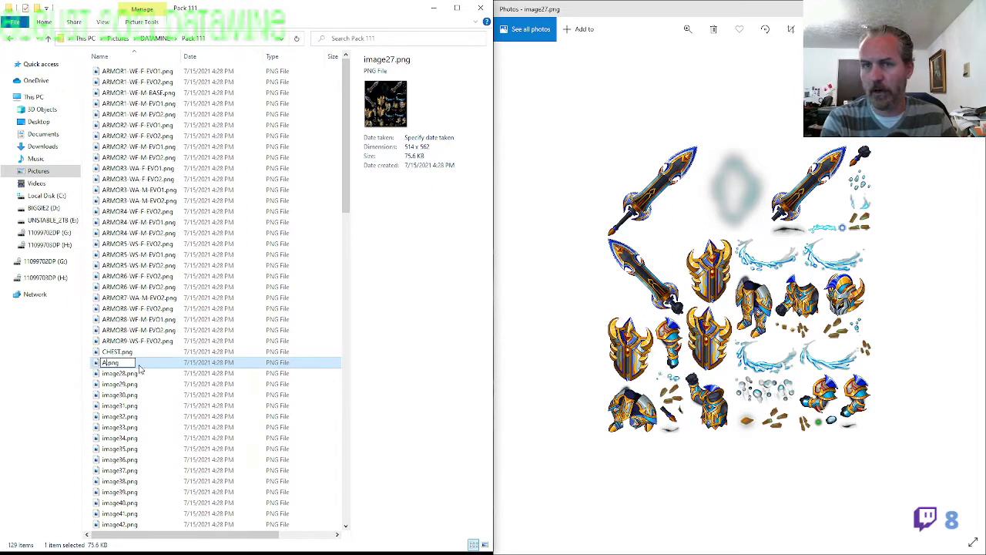
pyautogui.write('E')
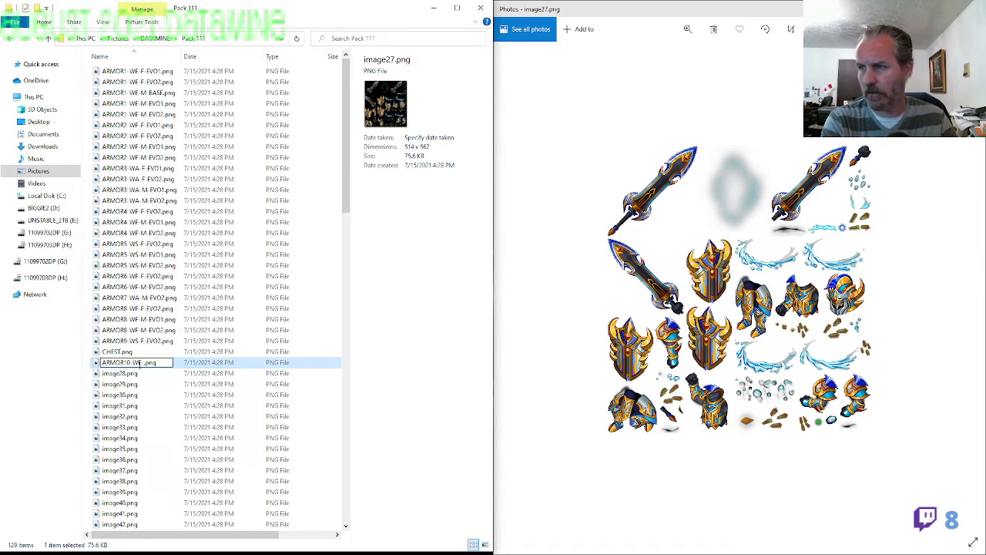
pyautogui.write('-M-EVO')
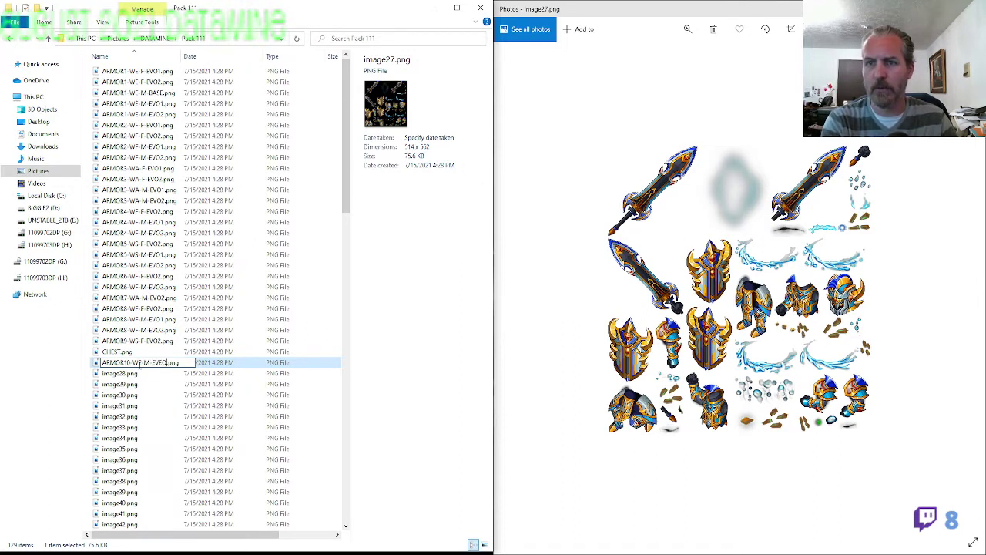
pyautogui.write('2')
pyautogui.press('Return')
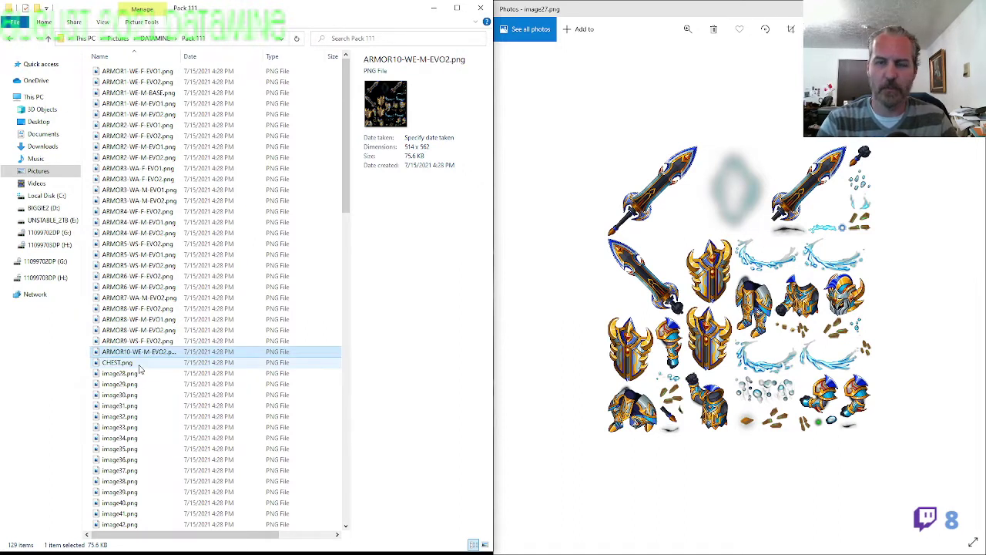
# View the next gold and blue sword sheet, image28.png, and rename it as ARMOR10-WE-F-EVO2.png
pyautogui.hotkey('alt', 'Tab')
pyautogui.press('Right')
pyautogui.click(139, 372)
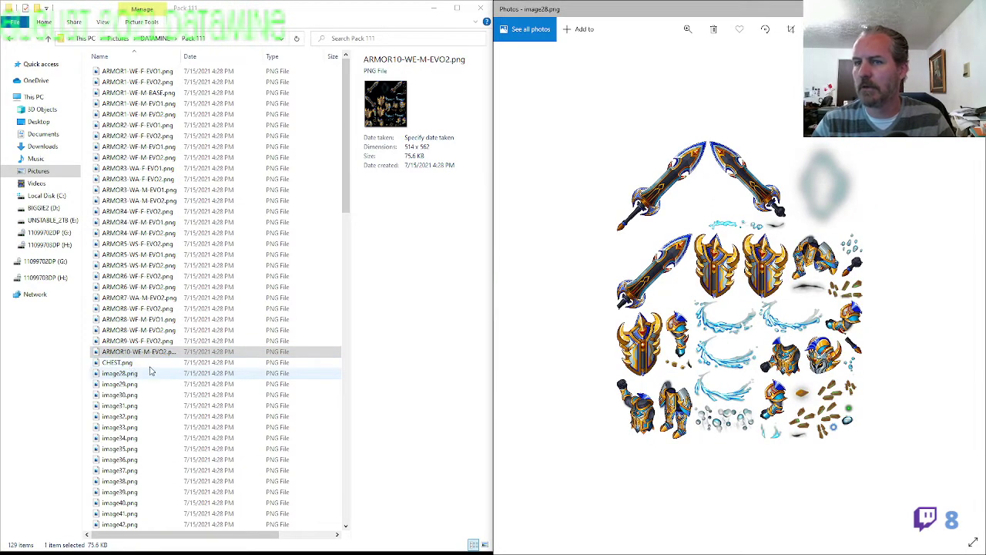
pyautogui.press('F2')
pyautogui.hotkey('ctrl', 'v')
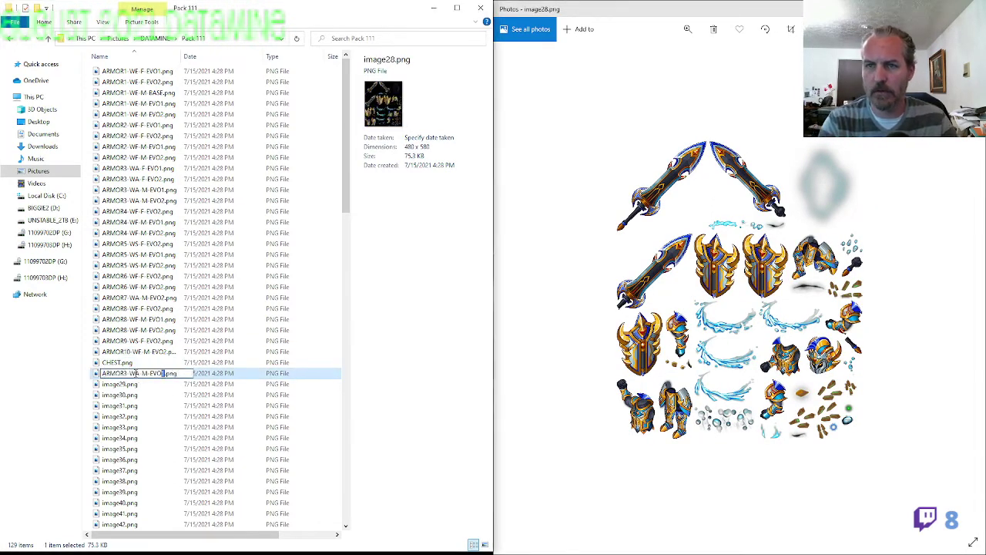
pyautogui.hotkey('shift', 'Right')
pyautogui.write('F')
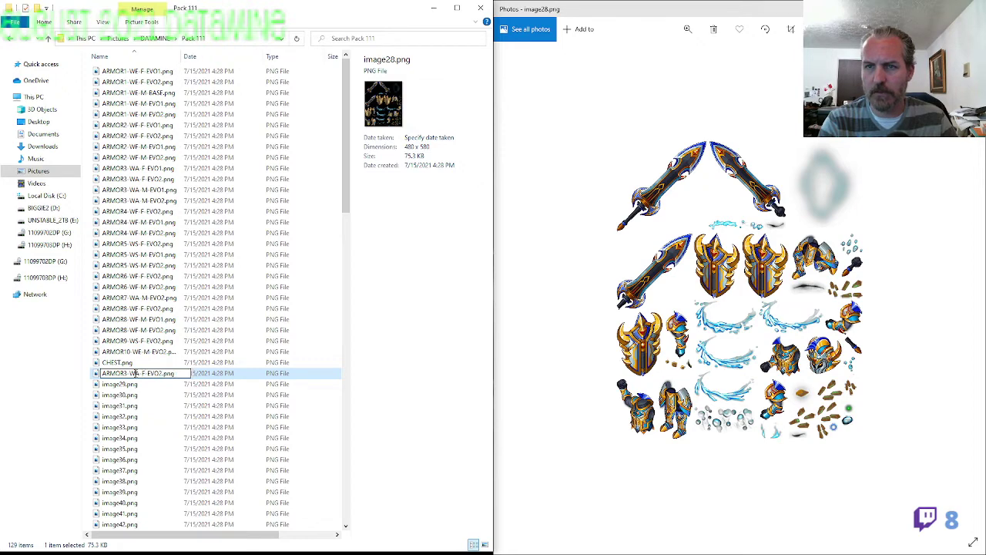
pyautogui.write('10')
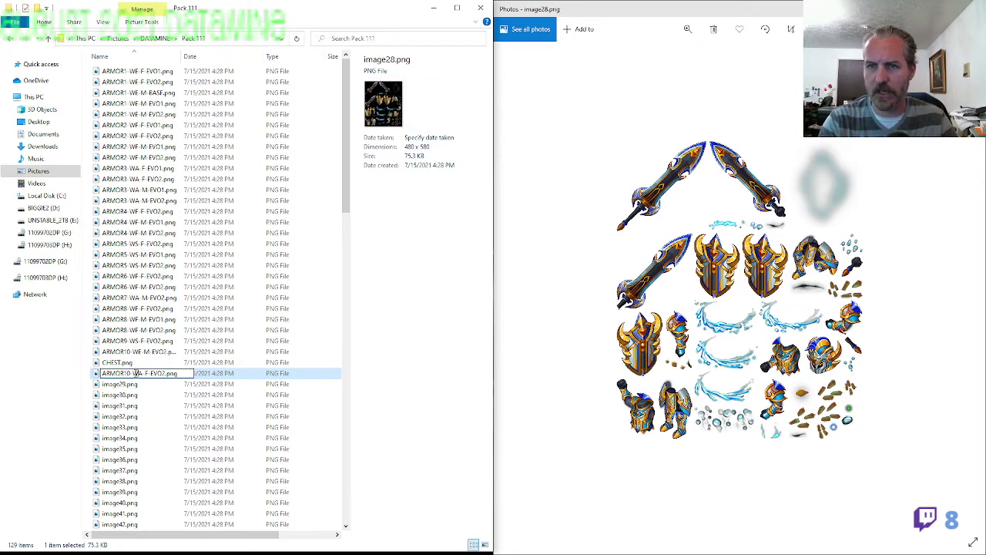
pyautogui.write('E')
pyautogui.press('Return')
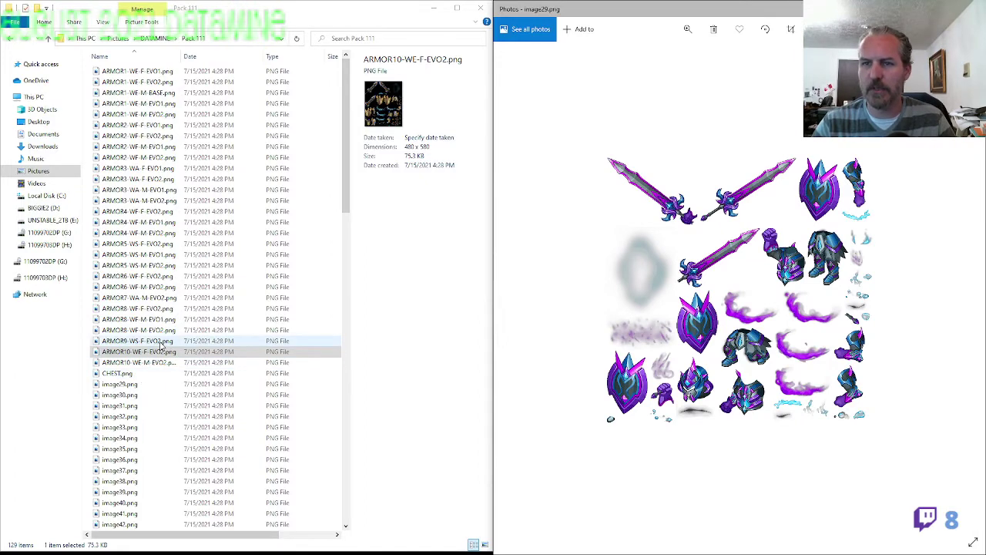
# Check the purple and blue sword sheet image29.png against ARMOR9-WS-F-EVO2.png and rename it as ARMOR9-WS-M-EVO1.png
pyautogui.click(161, 341)
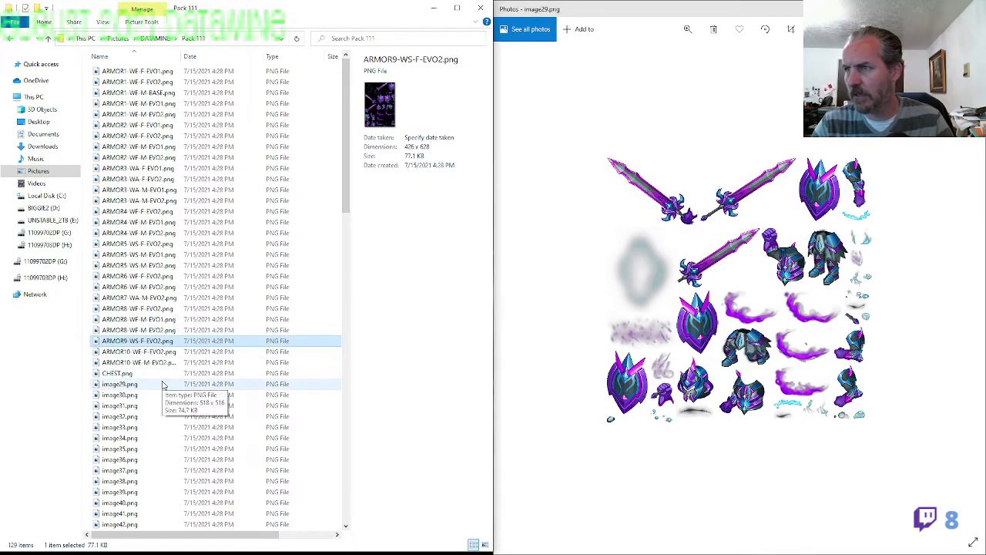
pyautogui.scroll(2, 714, 226)
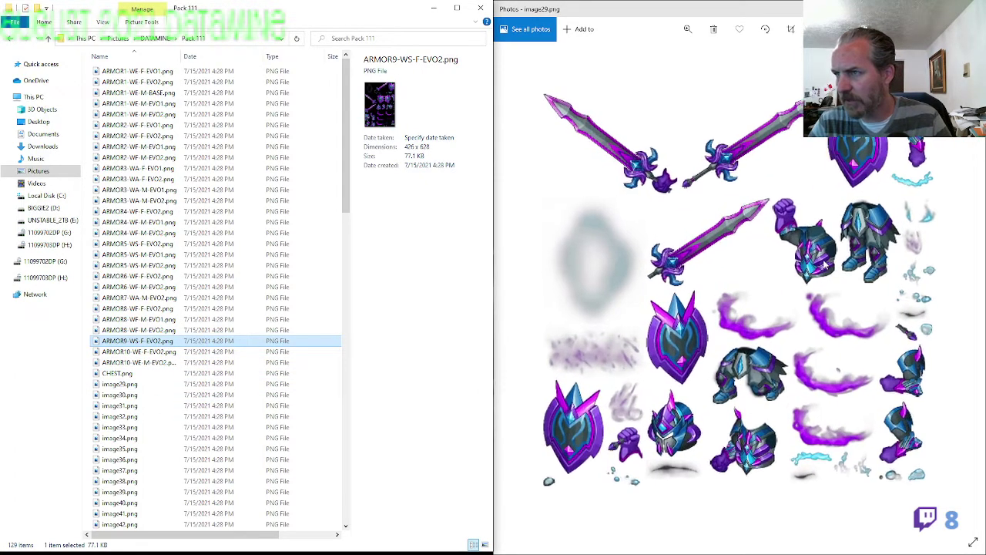
pyautogui.scroll(-2, 713, 227)
pyautogui.click(146, 383)
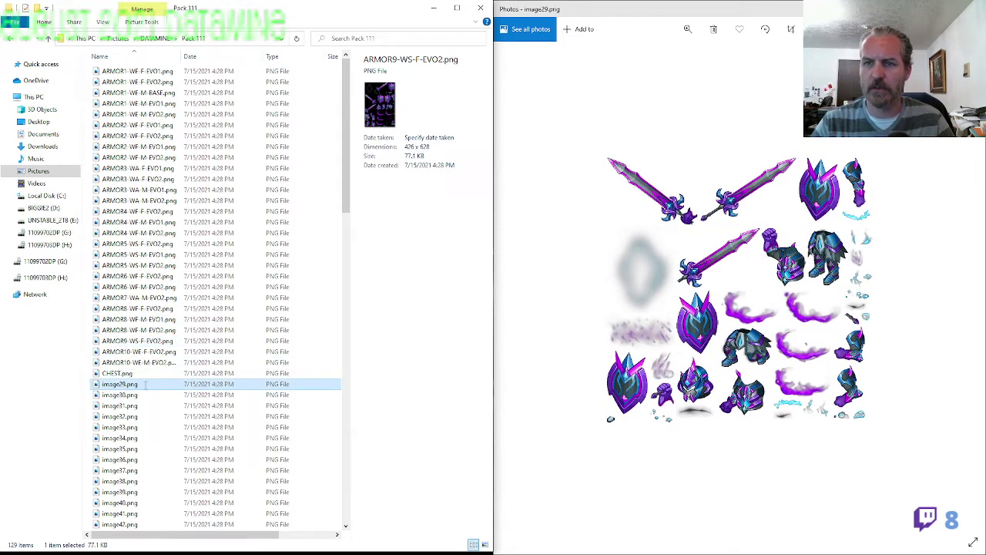
pyautogui.press('F2')
pyautogui.write('ARMOR9-WS-F-EVO2')
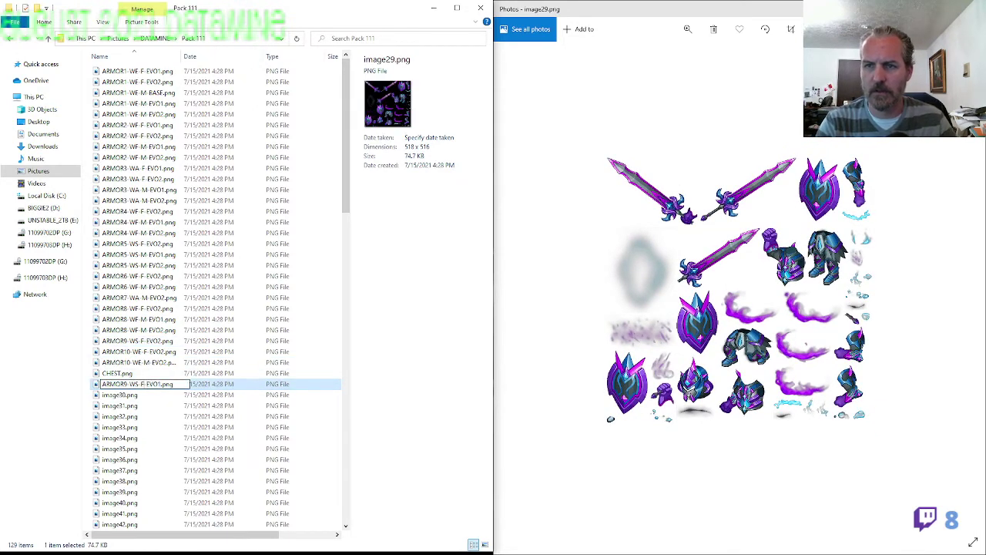
pyautogui.write('M')
pyautogui.press('Return')
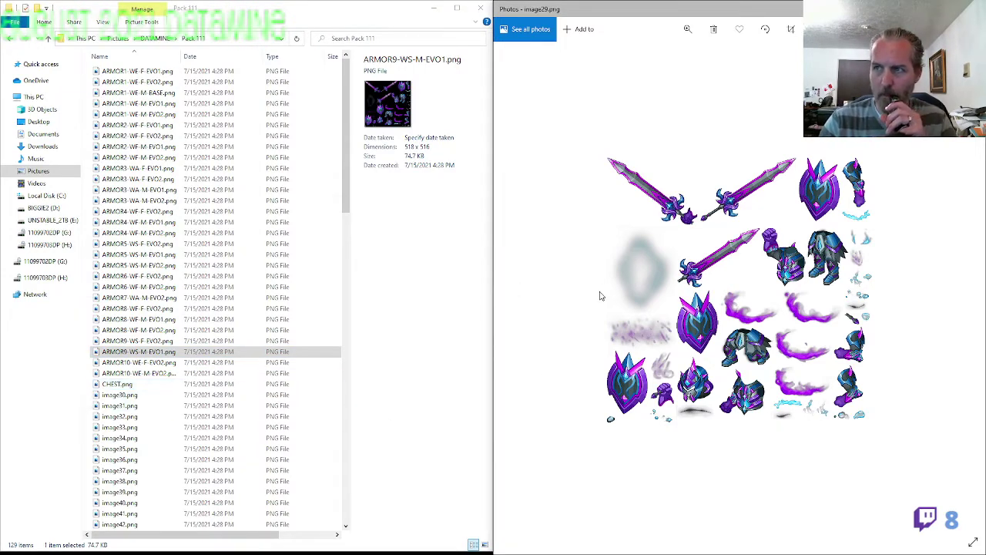
# View the gold axe sheet image30.png, match it to the ARMOR6-WF-M-EVO2 file and rename it as ARMOR6-WF-M-EVO1.png
pyautogui.scroll(-1, 601, 295)
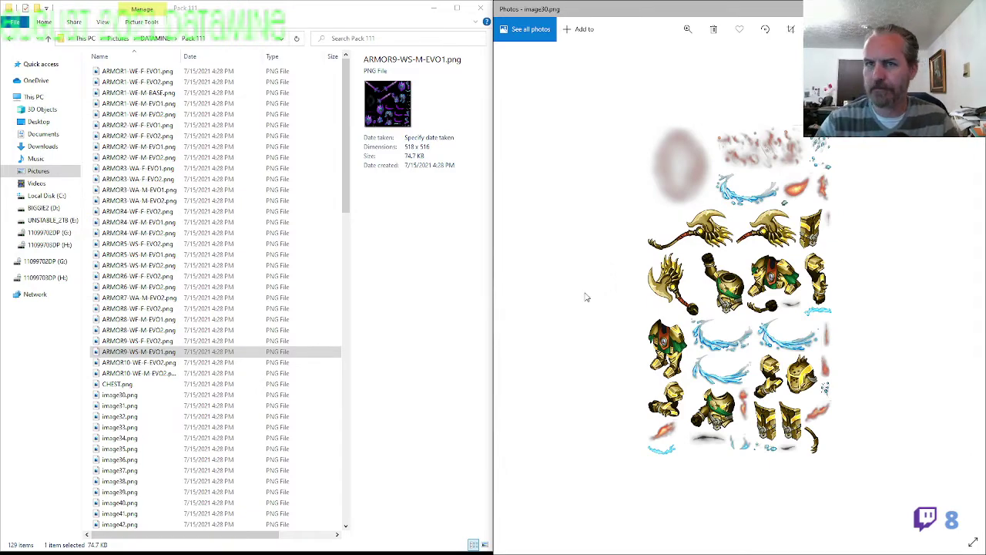
pyautogui.doubleClick(284, 287)
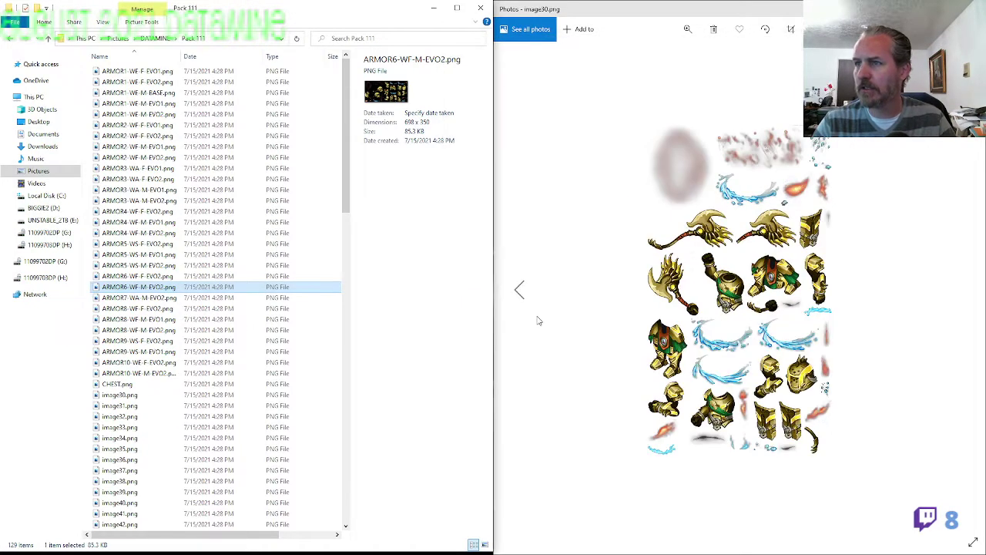
pyautogui.click(129, 395)
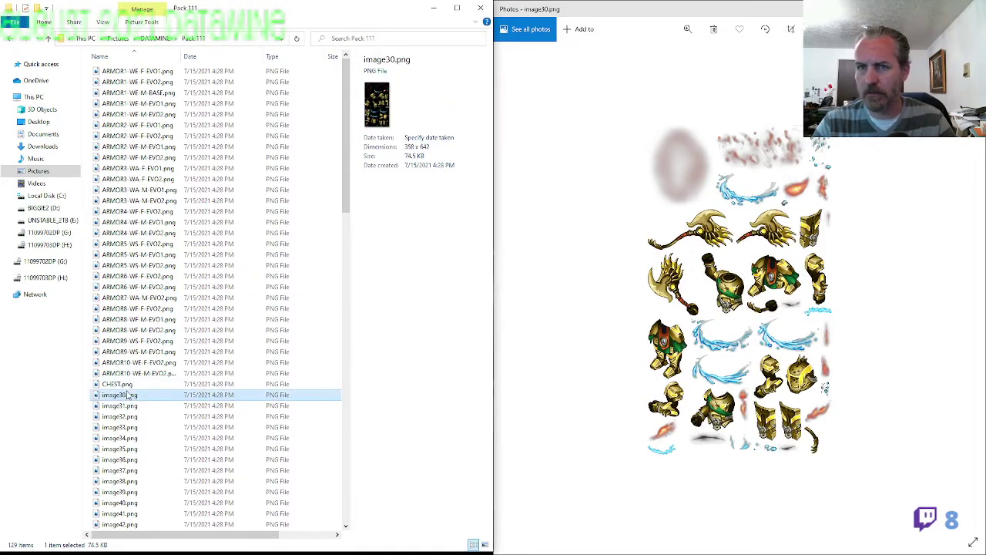
pyautogui.press('F2')
pyautogui.write('ARMOR6-WF-M-EVO1')
pyautogui.press('Return')
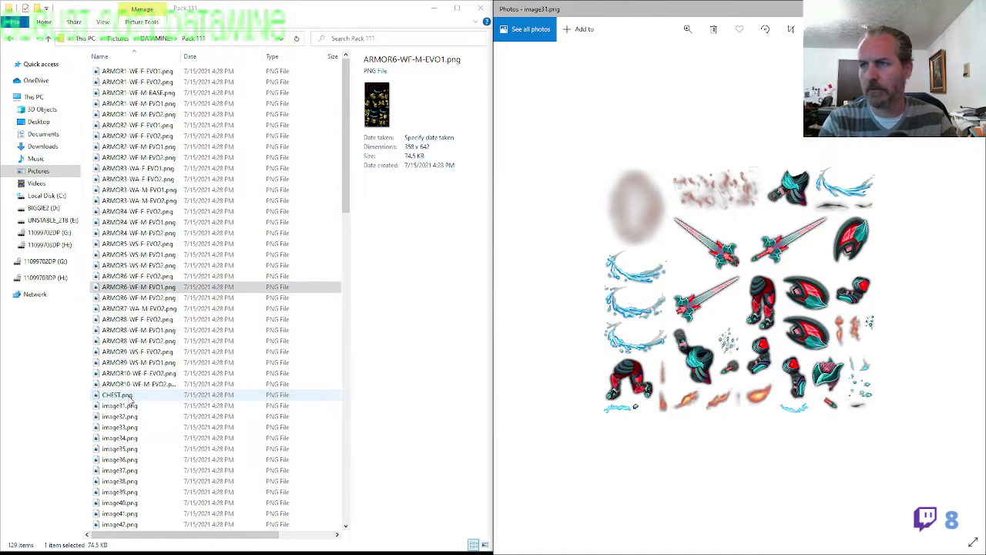
# Reuse the ARMOR1-WE-M-BASE name to rename the red and teal sword sheet image31.png as ARMOR1-WE-F-BASE.png
pyautogui.click(149, 83)
pyautogui.click(149, 92)
pyautogui.press('F2')
pyautogui.hotkey('ctrl', 'c')
pyautogui.click(152, 405)
pyautogui.press('F2')
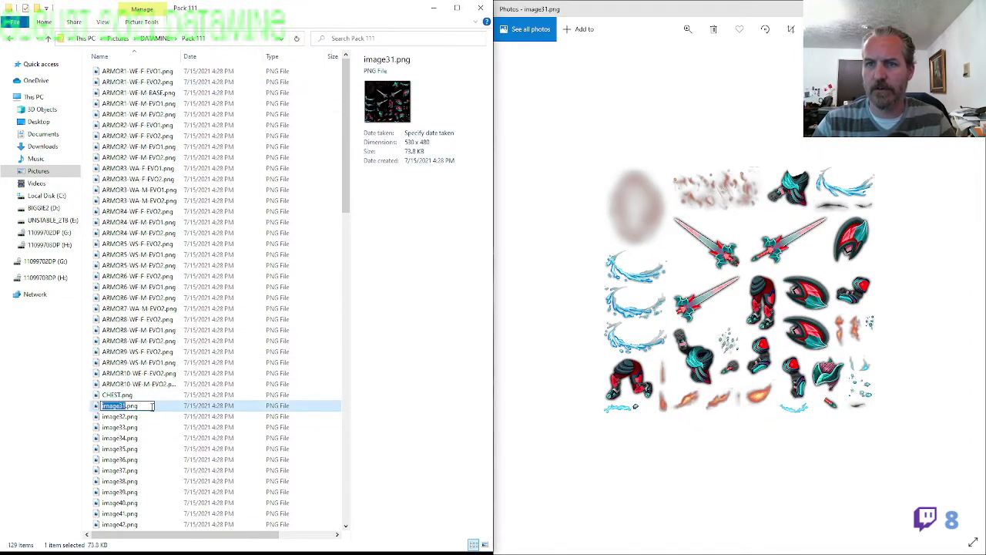
pyautogui.hotkey('ctrl', 'v')
pyautogui.click(152, 405)
pyautogui.press('BackSpace')
pyautogui.write('F')
pyautogui.press('Return')
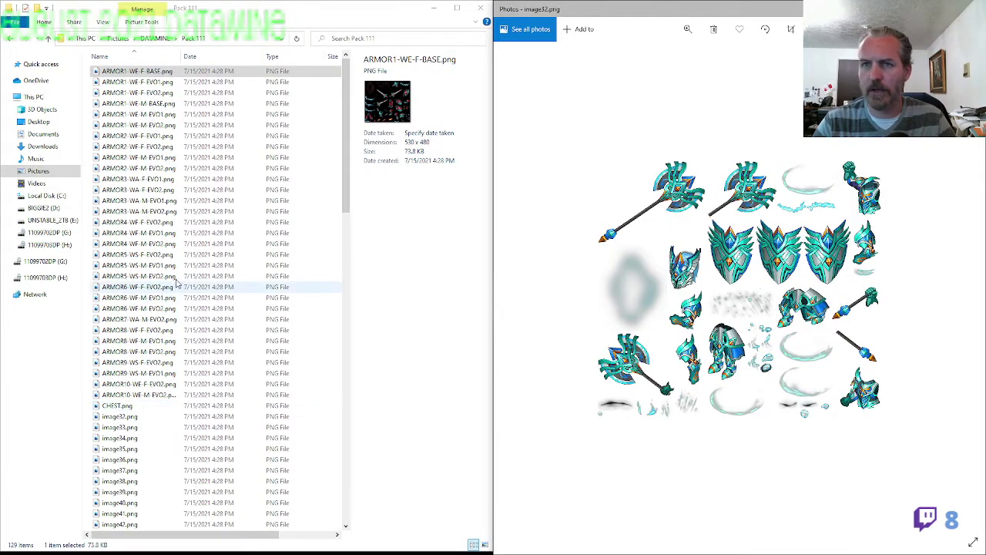
# Compare the teal axe sheet image32.png with ARMOR7-WA-M-EVO2.png and reuse that name to rename it as ARMOR7-WA-F-EVO2.png
pyautogui.doubleClick(159, 213)
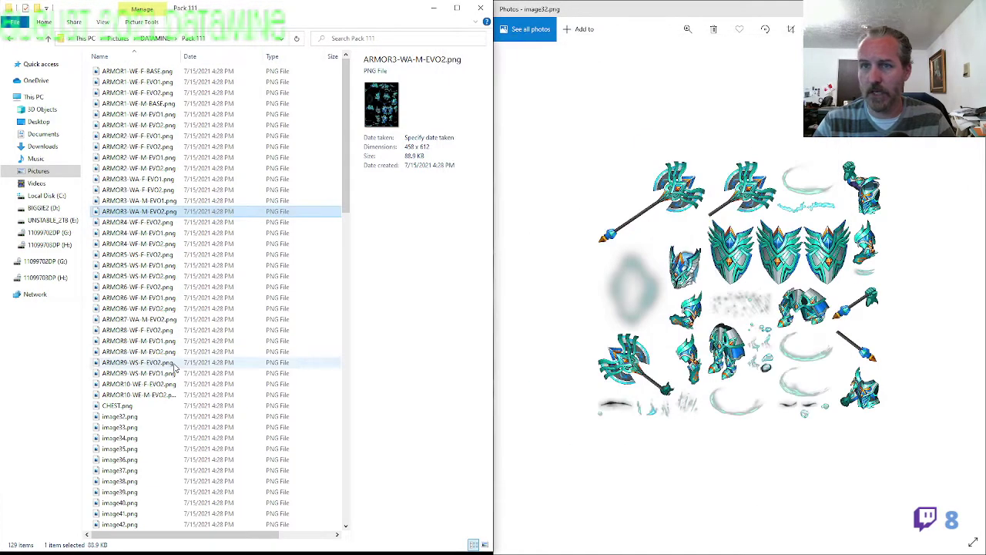
pyautogui.doubleClick(154, 321)
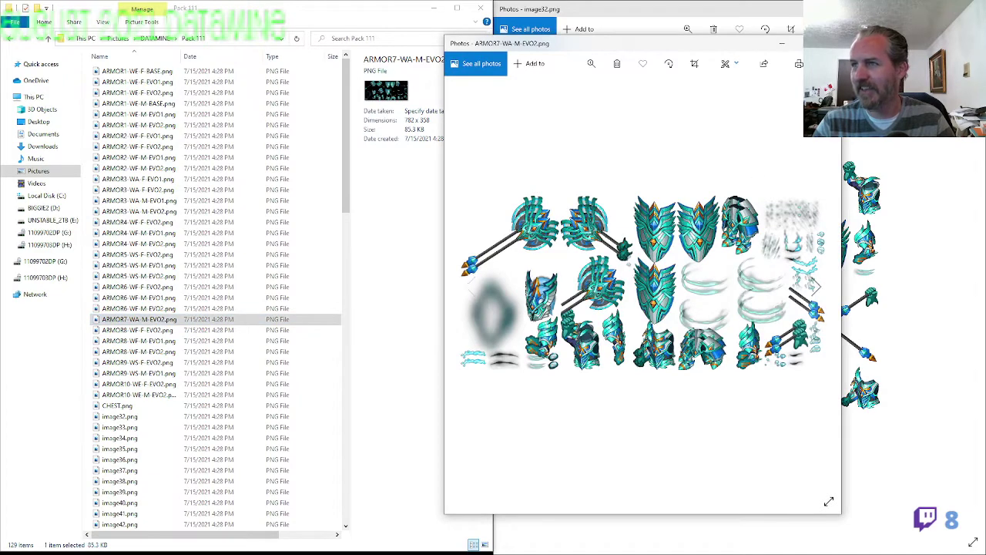
pyautogui.hotkey('alt', 'F4')
pyautogui.press('F2')
pyautogui.hotkey('ctrl', 'c')
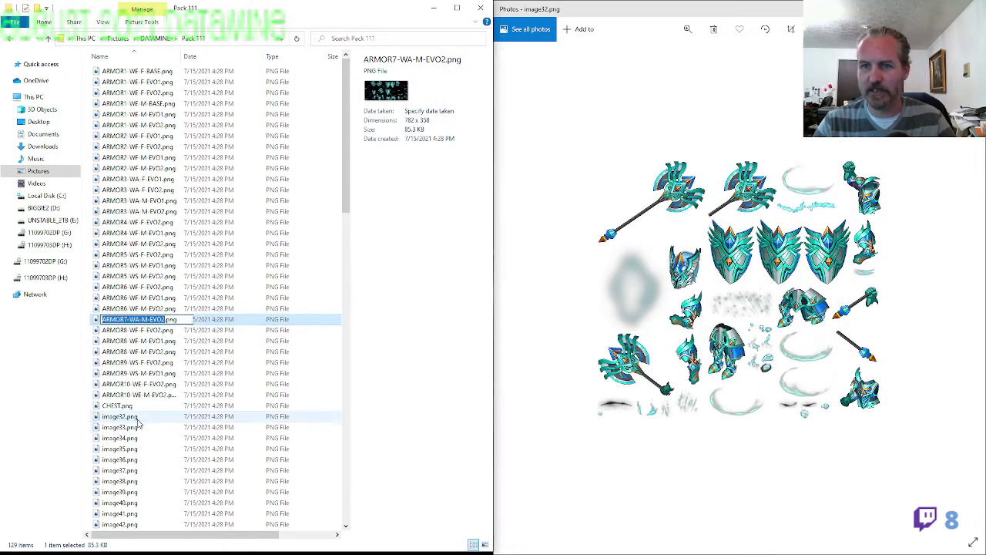
pyautogui.click(127, 416)
pyautogui.press('F2')
pyautogui.hotkey('ctrl', 'v')
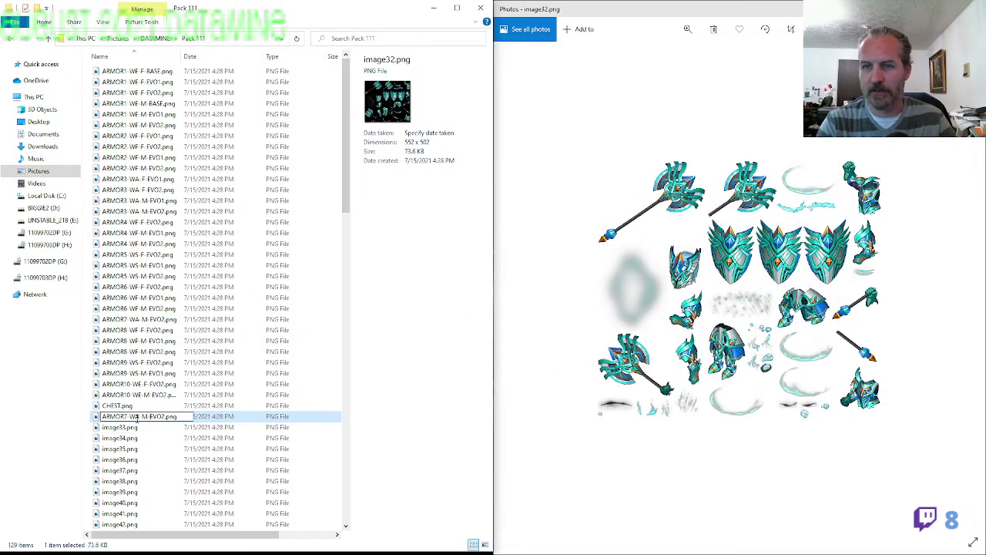
pyautogui.press('BackSpace')
pyautogui.write('F')
pyautogui.press('Return')
# Compare the red axe and shield sheet image33.png in detail with the ARMOR4-WF-M-EVO2.png sheet
pyautogui.hotkey('alt', 'Tab')
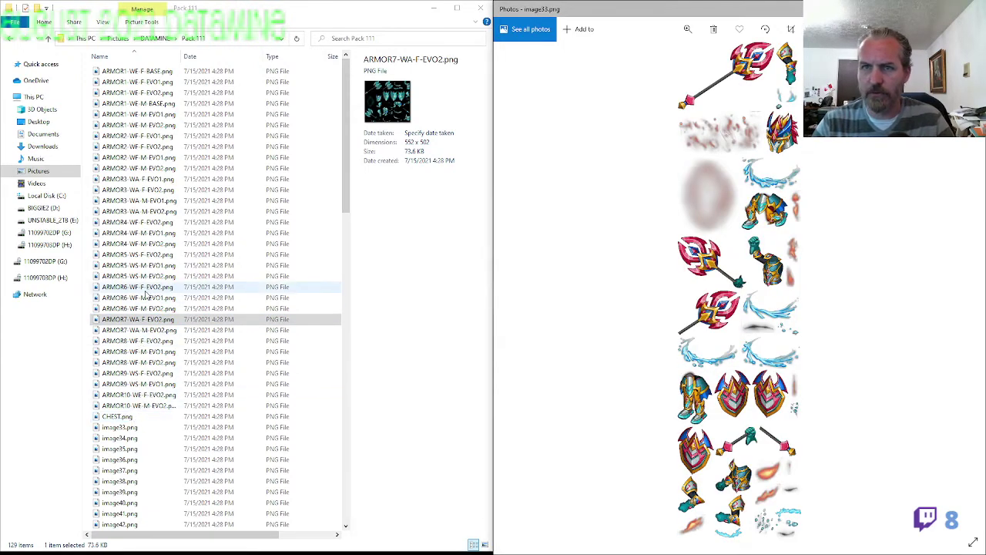
pyautogui.click(146, 245)
pyautogui.doubleClick(148, 247)
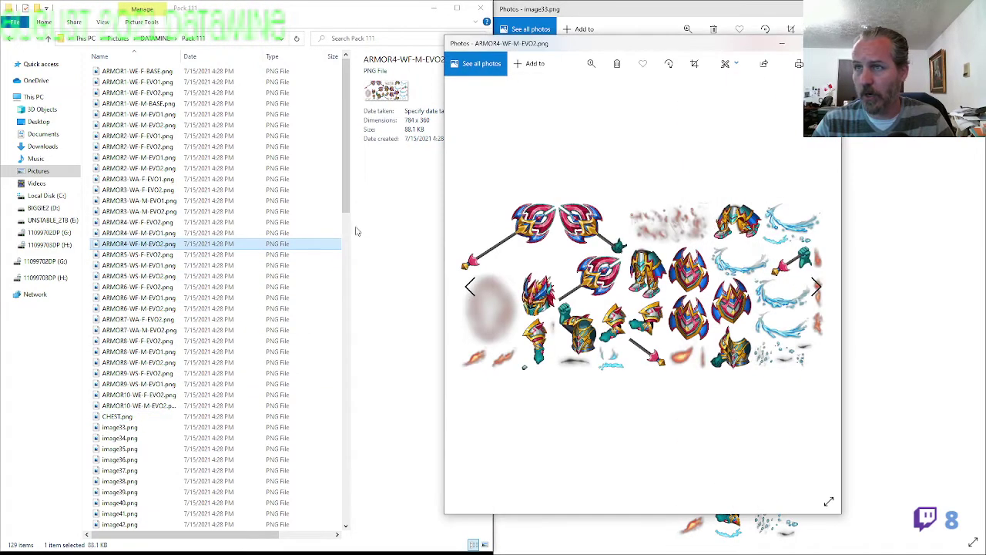
pyautogui.click(828, 41)
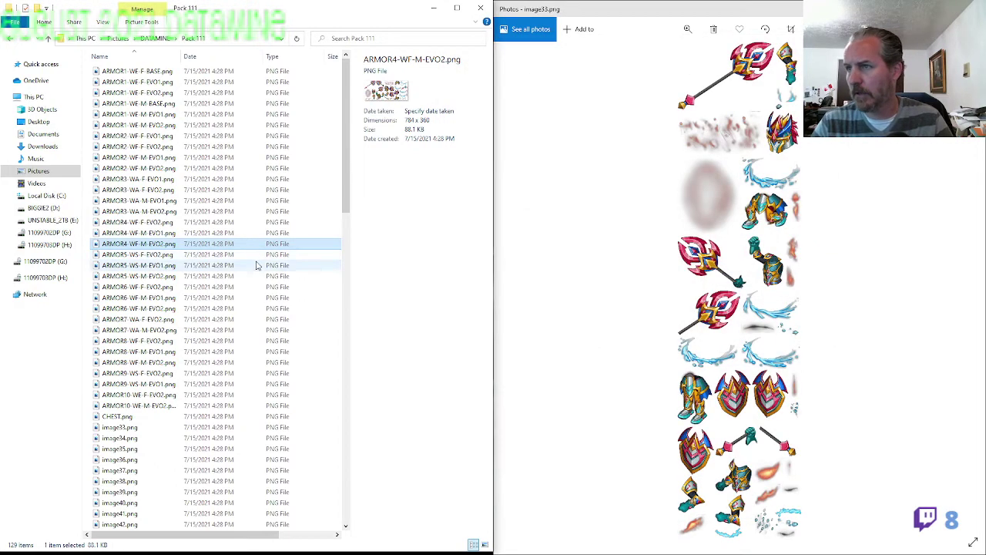
pyautogui.scroll(1, 703, 407)
pyautogui.scroll(1, 705, 408)
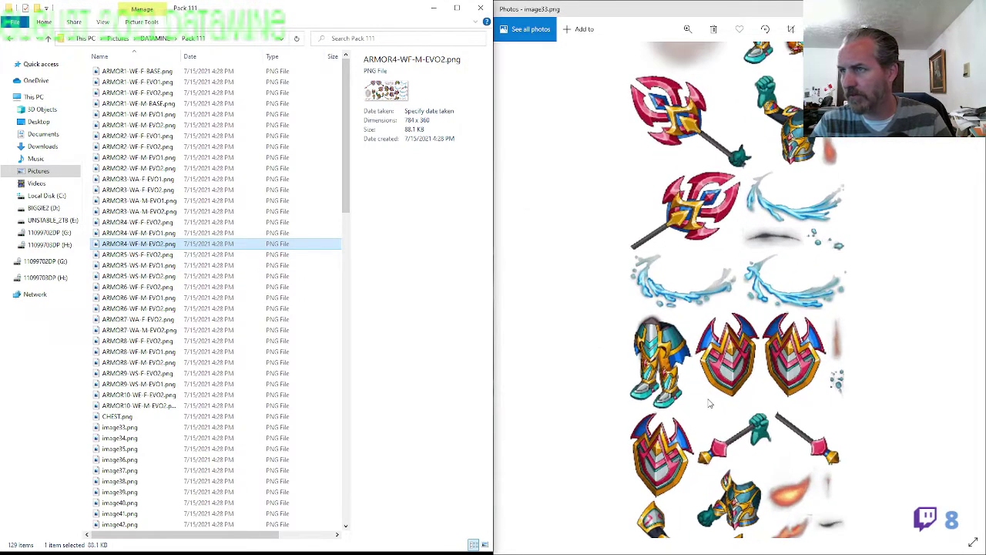
pyautogui.scroll(-3, 707, 401)
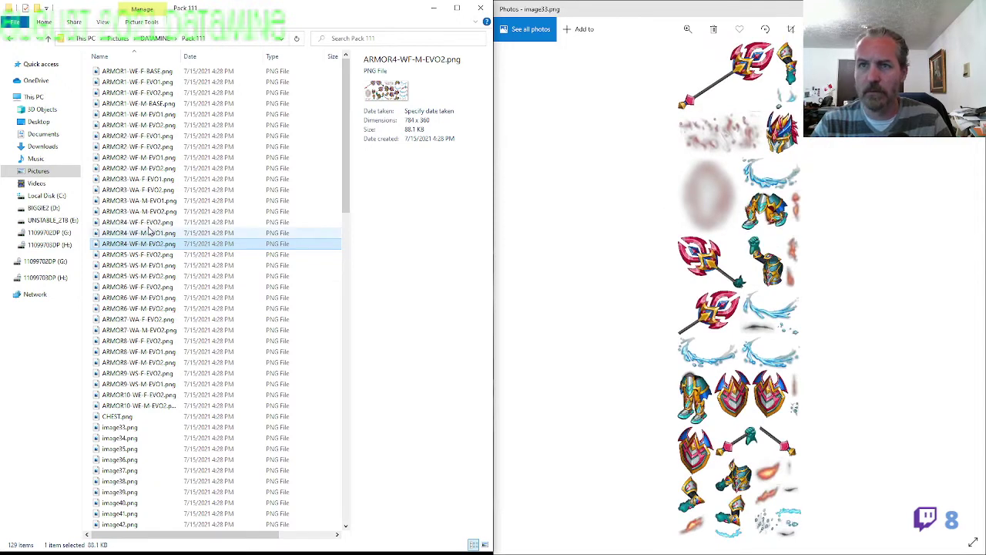
# Reuse the ARMOR4-WF-F-EVO2 name to rename the red axe sheet image33.png as ARMOR4-WF-F-EVO1.png
pyautogui.click(150, 223)
pyautogui.press('F2')
pyautogui.hotkey('ctrl', 'c')
pyautogui.click(135, 431)
pyautogui.press('F2')
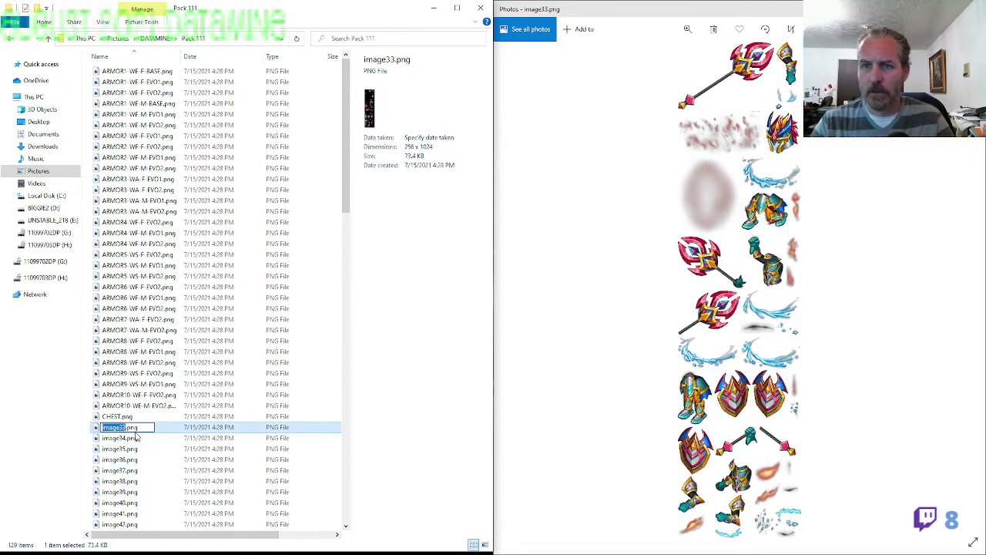
pyautogui.hotkey('ctrl', 'v')
pyautogui.press('BackSpace')
pyautogui.write('1')
pyautogui.press('Return')
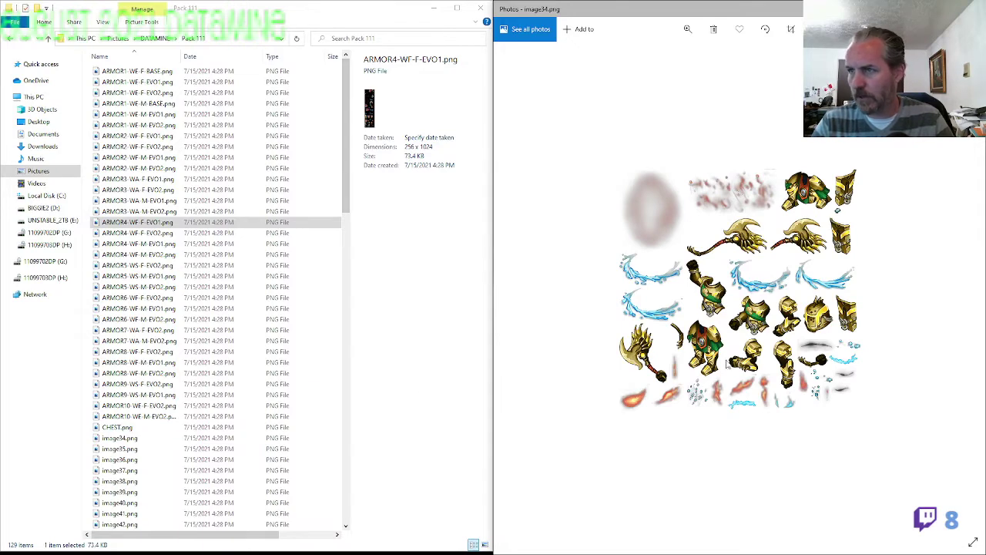
# Examine the gold axe sheet image34.png and compare it with the ARMOR4-WF-M-EVO2.png and ARMOR6-WF-M-EVO2.png sheets
pyautogui.scroll(3, 735, 354)
pyautogui.scroll(-4, 743, 349)
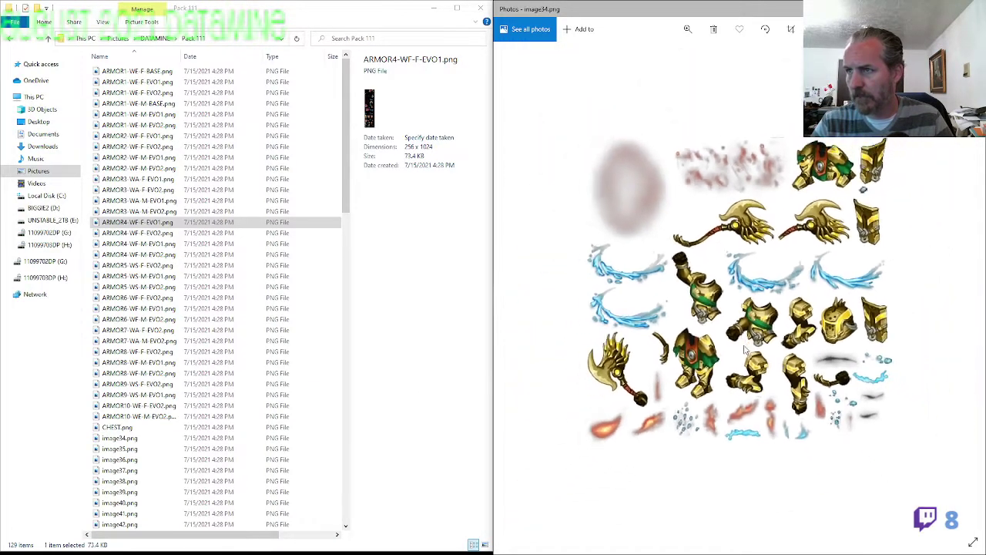
pyautogui.doubleClick(144, 257)
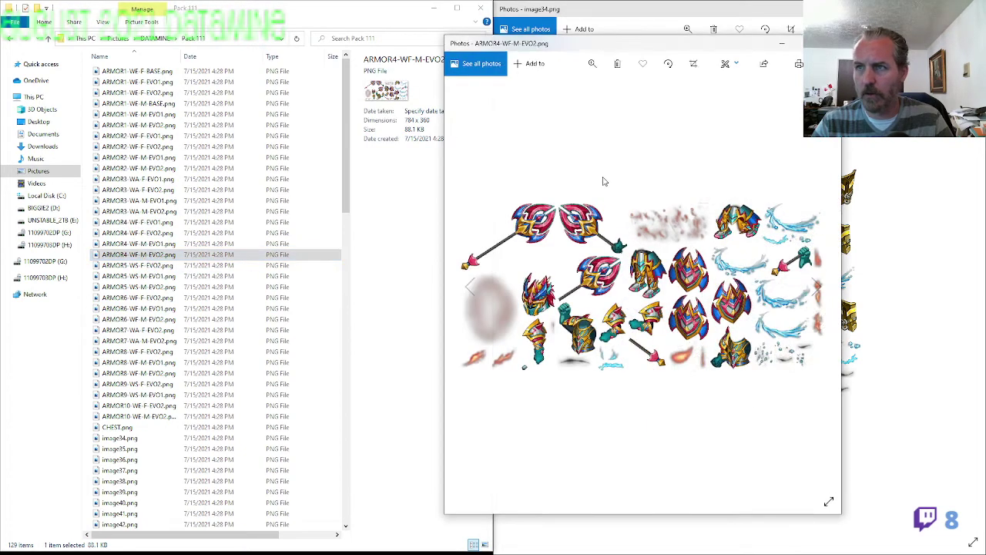
pyautogui.click(826, 45)
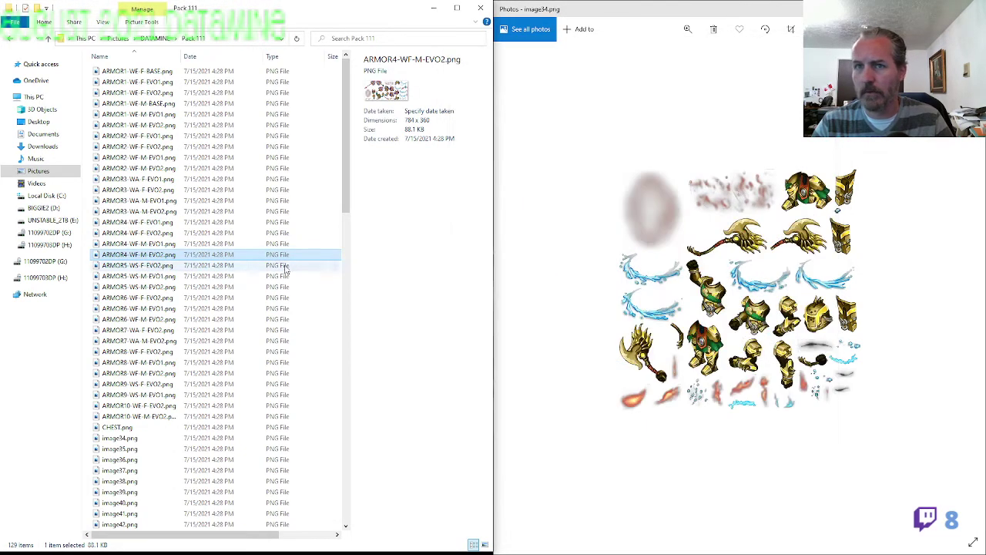
pyautogui.doubleClick(155, 319)
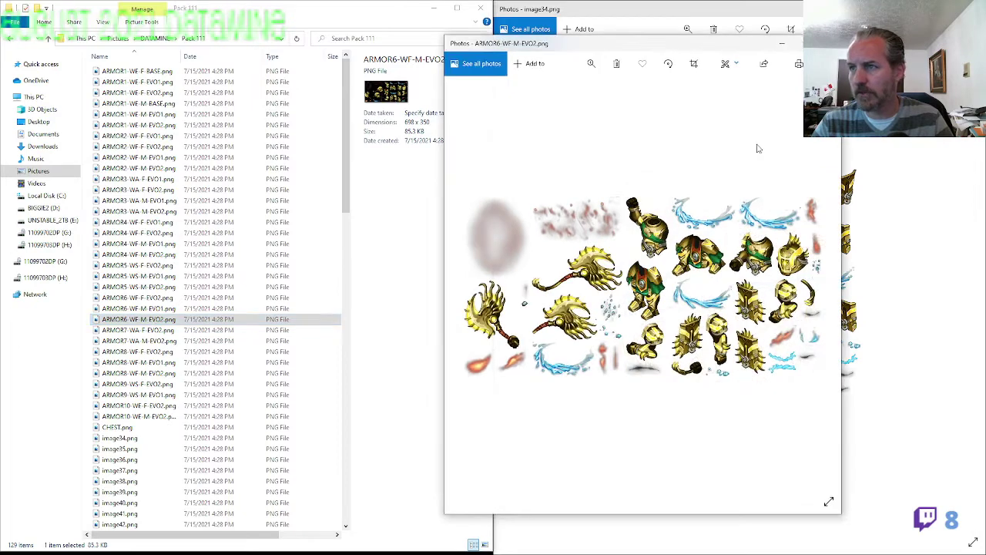
pyautogui.click(825, 44)
# Reuse the ARMOR6-WF-M-EVO1 name to rename the gold axe sheet image34.png as ARMOR6-WF-F-EVO1.png
pyautogui.click(160, 309)
pyautogui.press('F2')
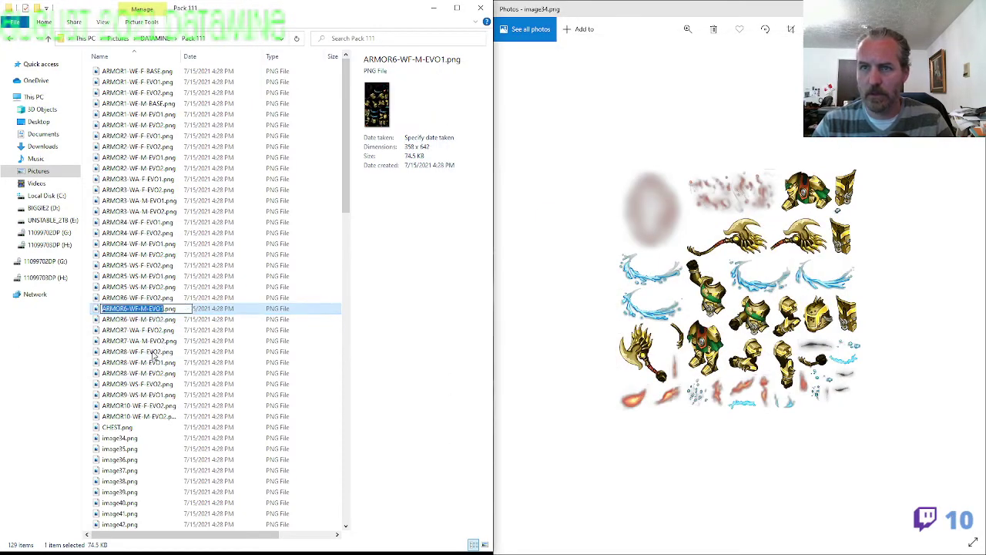
pyautogui.hotkey('ctrl', 'c')
pyautogui.click(127, 437)
pyautogui.press('F2')
pyautogui.hotkey('ctrl', 'v')
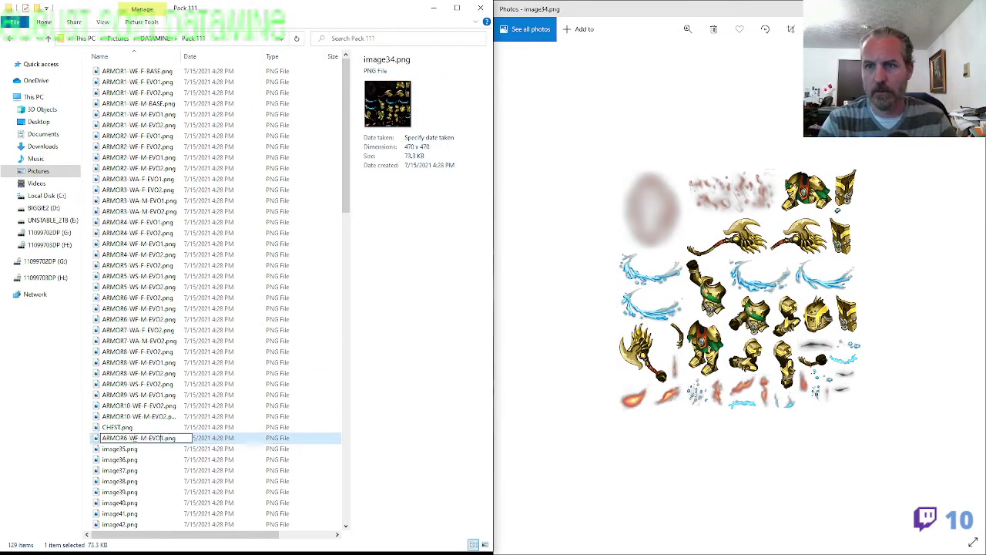
pyautogui.press('BackSpace')
pyautogui.write('F')
pyautogui.press('Return')
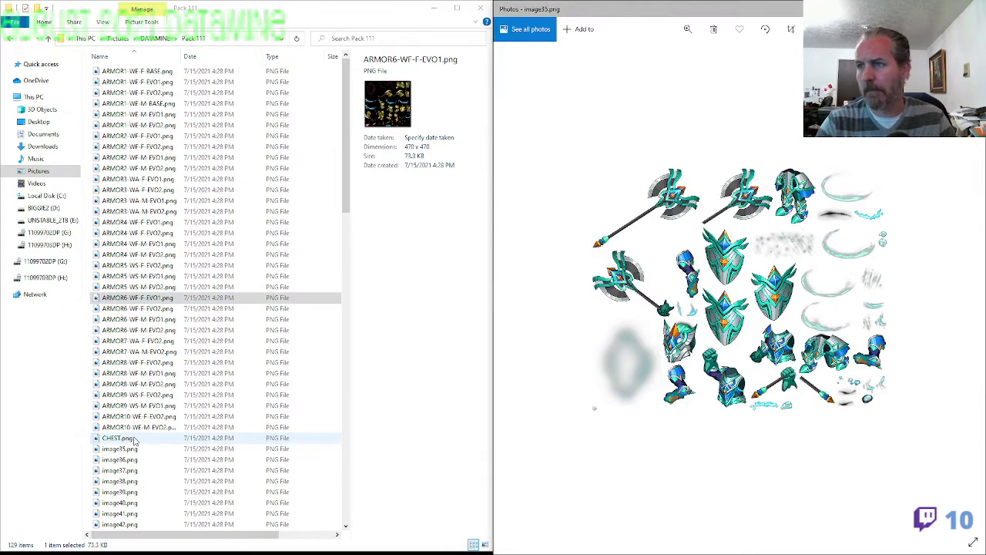
# Match the teal axe sheet image35.png to the ARMOR7-WA files and rename it as ARMOR7-WA-M-EVO1.png
pyautogui.click(145, 342)
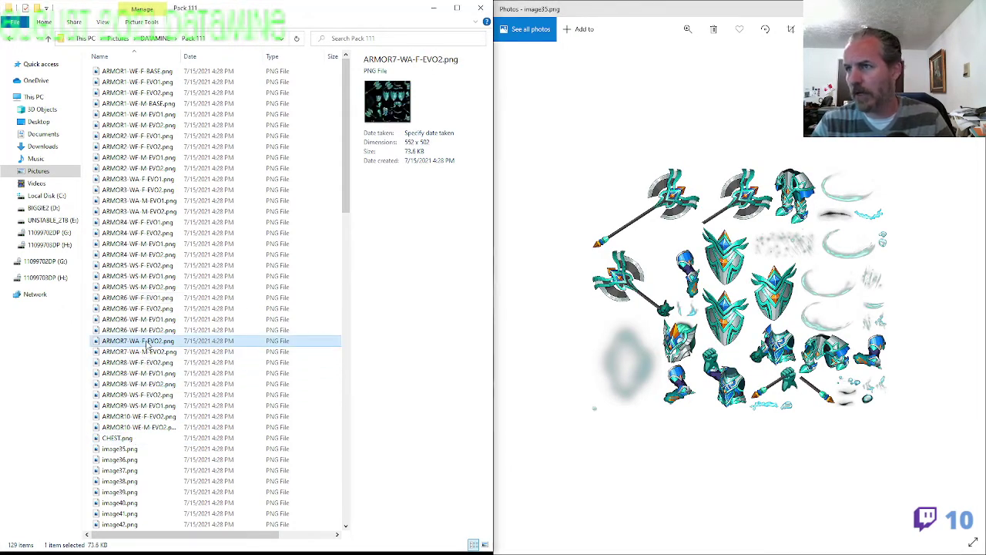
pyautogui.click(144, 352)
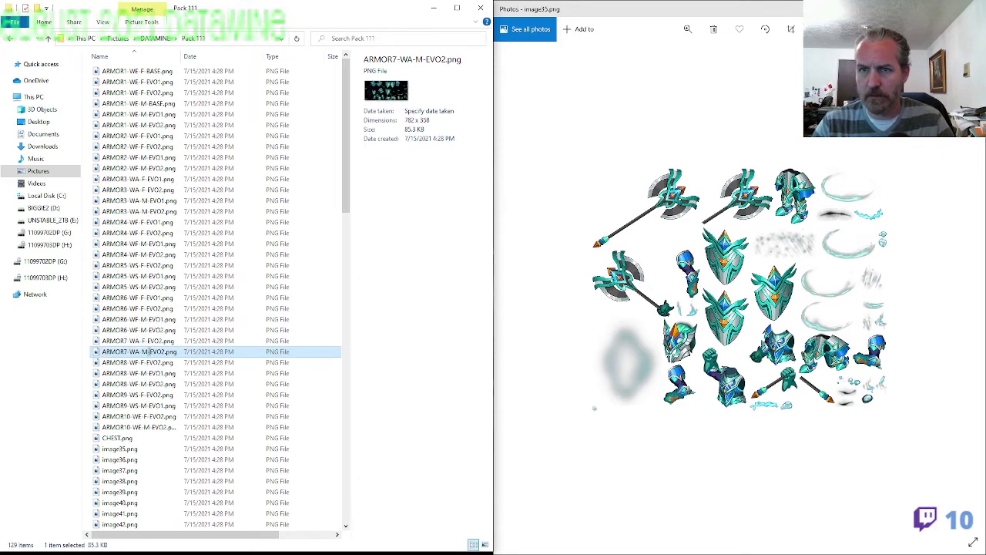
pyautogui.press('F2')
pyautogui.click(142, 447)
pyautogui.press('F2')
pyautogui.hotkey('ctrl', 'v')
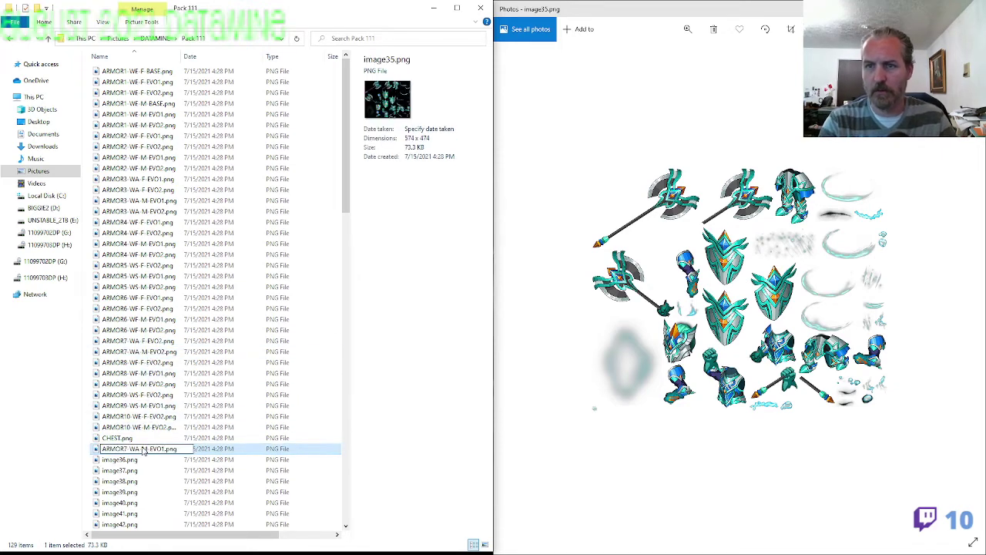
pyautogui.press('Return')
# Reuse the same ARMOR7 name to rename the next teal axe sheet, image36.png, as ARMOR7-WA-F-EVO1.png
pyautogui.click(142, 459)
pyautogui.press('F2')
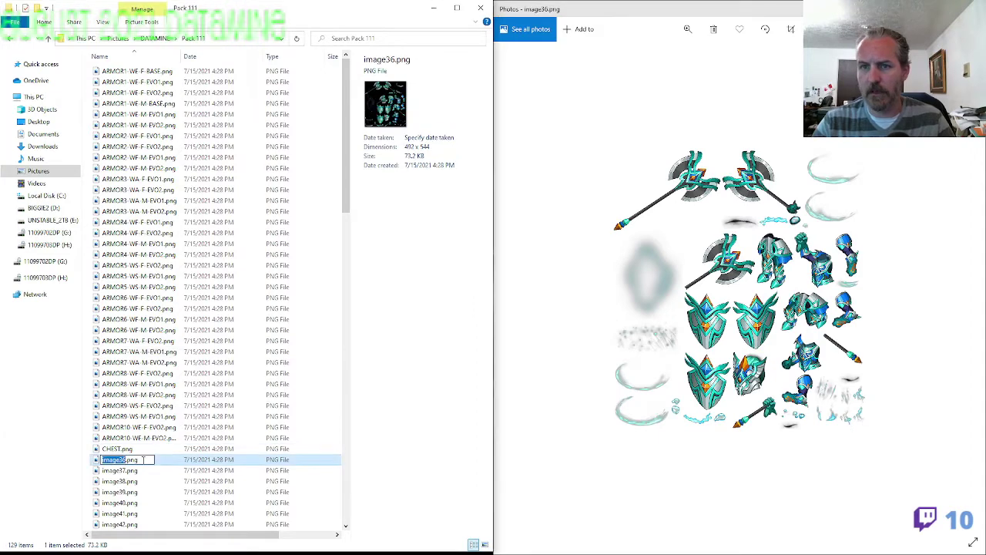
pyautogui.hotkey('ctrl', 'v')
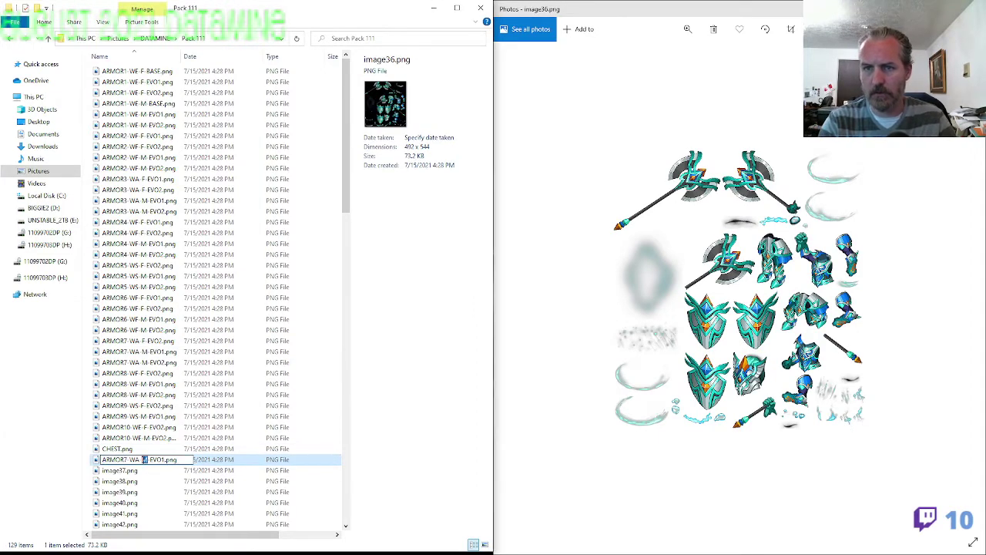
pyautogui.write('F')
pyautogui.press('Return')
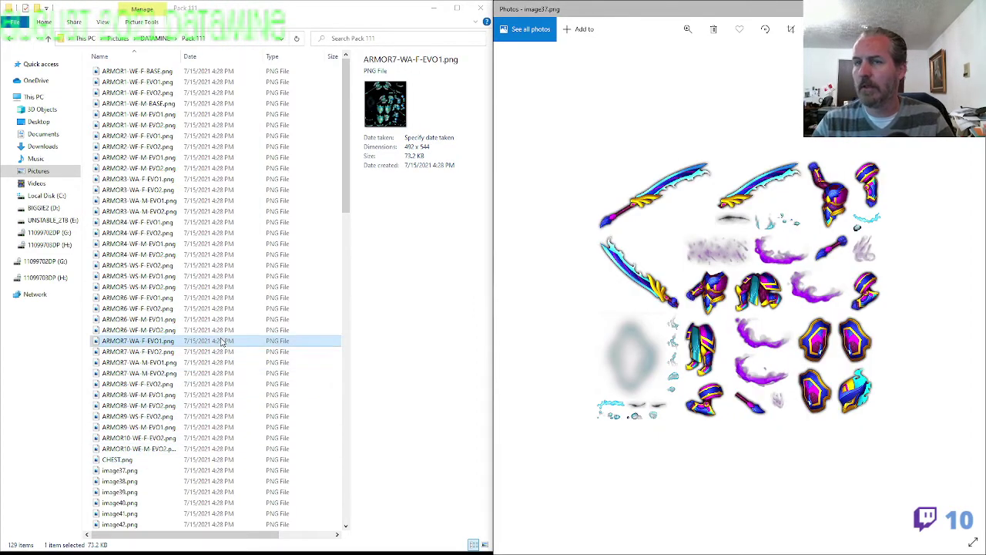
# Match the blue and purple sword sheet image37.png to the ARMOR5-WS files and rename it as ARMOR5-WS-F-EVO1.png
pyautogui.doubleClick(164, 276)
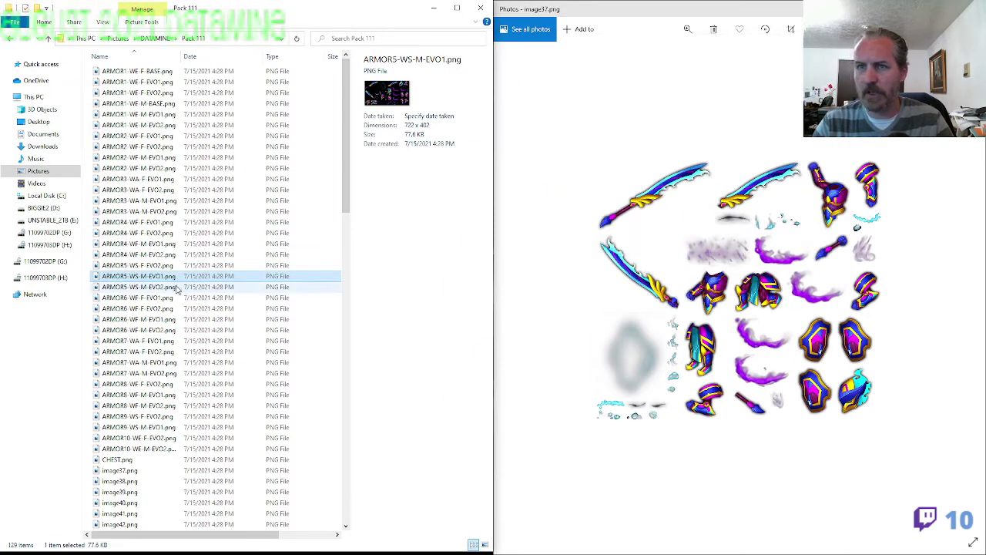
pyautogui.press('Up')
pyautogui.click(143, 472)
pyautogui.press('F2')
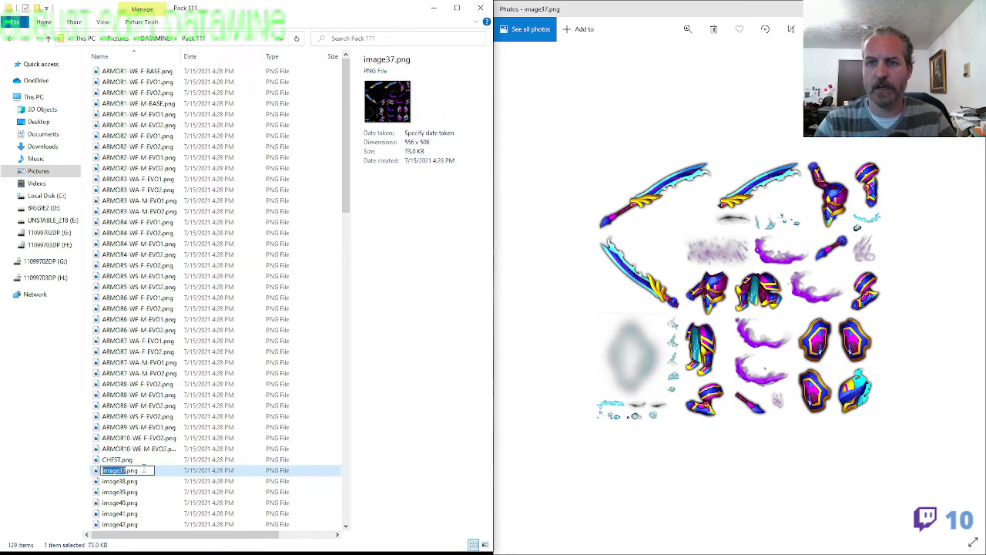
pyautogui.hotkey('ctrl', 'v')
pyautogui.press('Return')
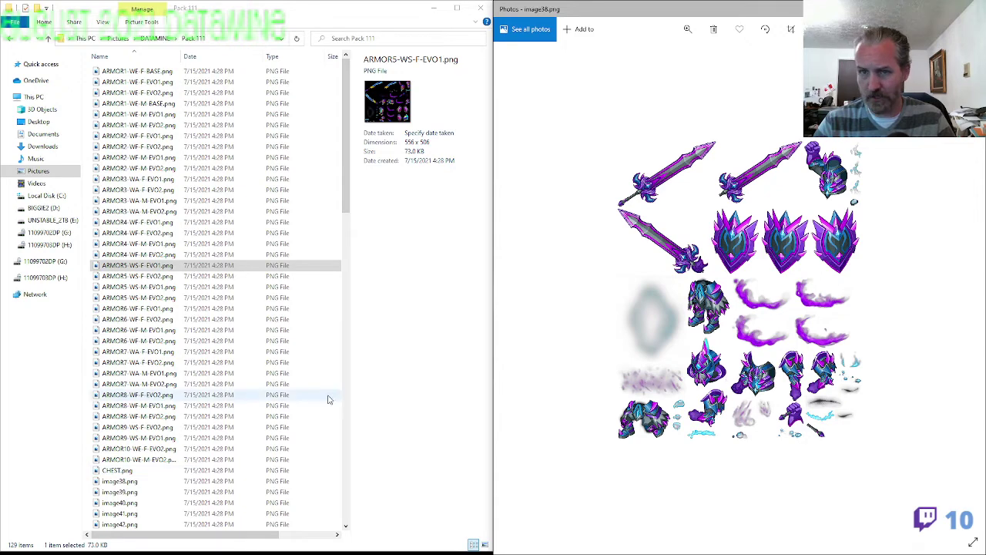
# Reuse the ARMOR9-WS-M-EVO1 name to rename the purple sword sheet image38.png as ARMOR9-WS-M-EVO2.png
pyautogui.click(138, 438)
pyautogui.press('F2')
pyautogui.hotkey('ctrl', 'c')
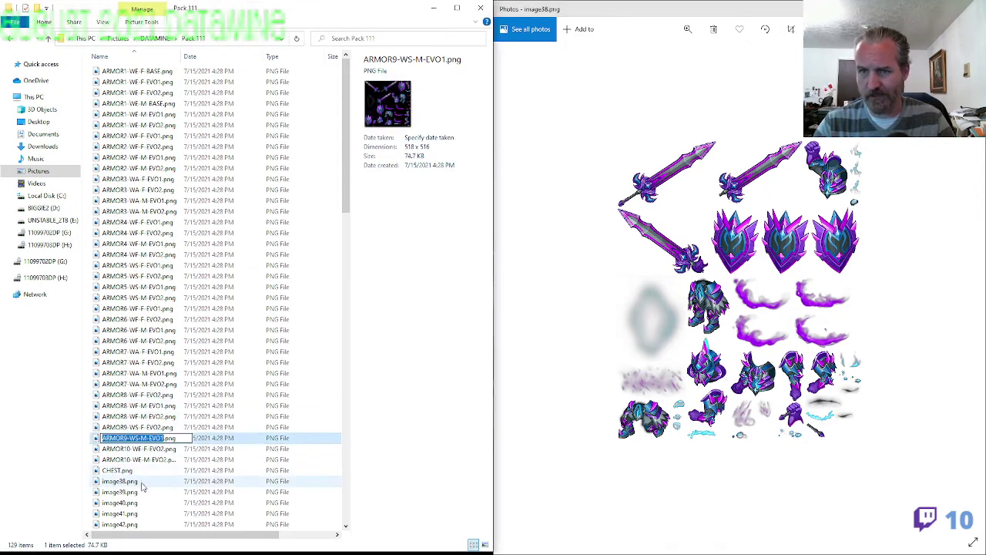
pyautogui.click(142, 481)
pyautogui.press('F2')
pyautogui.hotkey('ctrl', 'v')
pyautogui.press('BackSpace')
pyautogui.write('2')
pyautogui.press('Return')
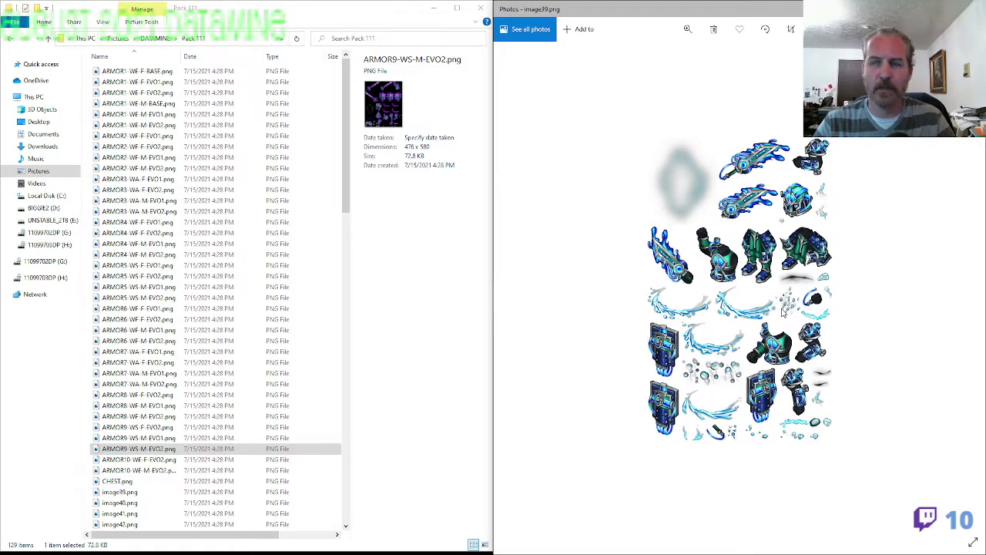
# Inspect the blue water sword sheet image39.png and rename it as ARMOR11-WW-M-EVO2.png
pyautogui.scroll(3, 782, 312)
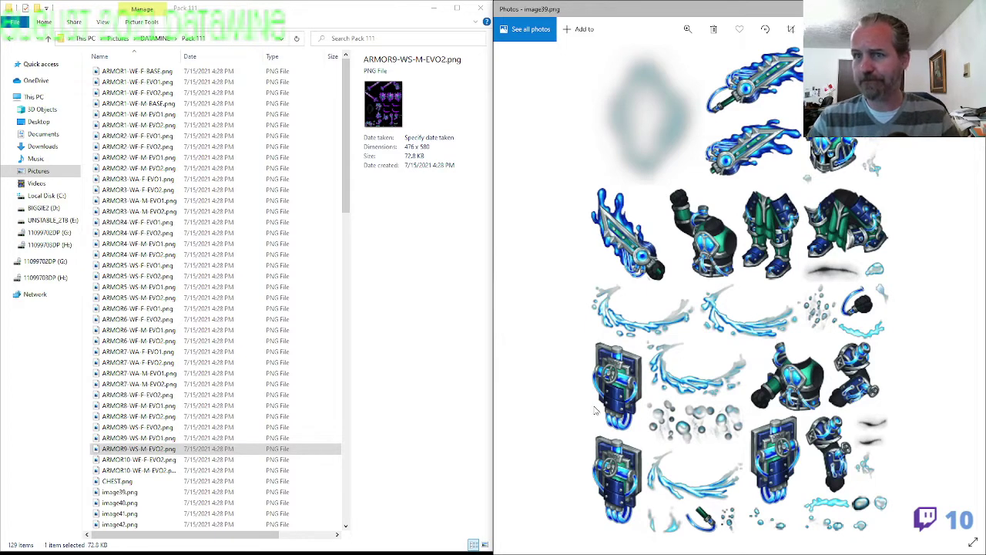
pyautogui.scroll(-2, 799, 338)
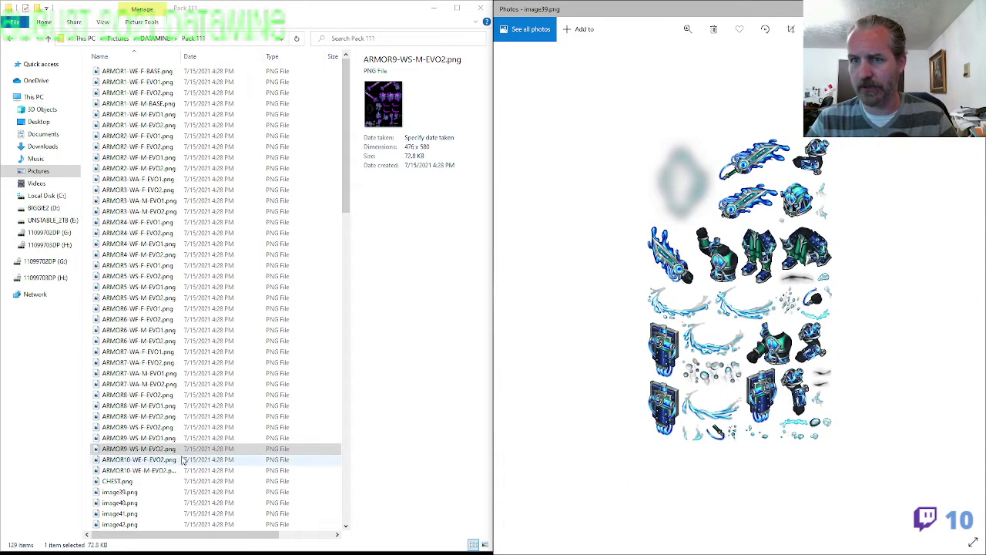
pyautogui.click(124, 492)
pyautogui.press('F2')
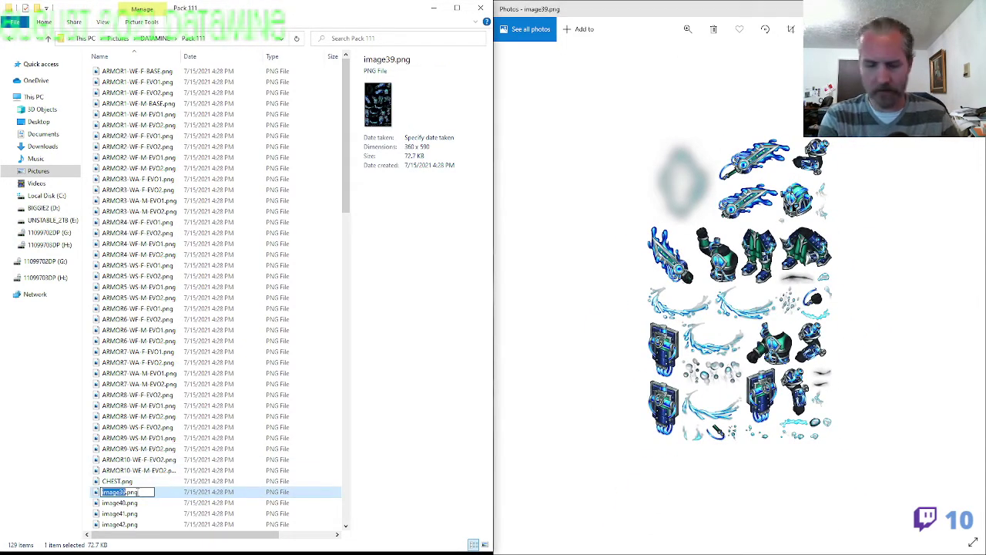
pyautogui.write('ARMOR11-WE-W')
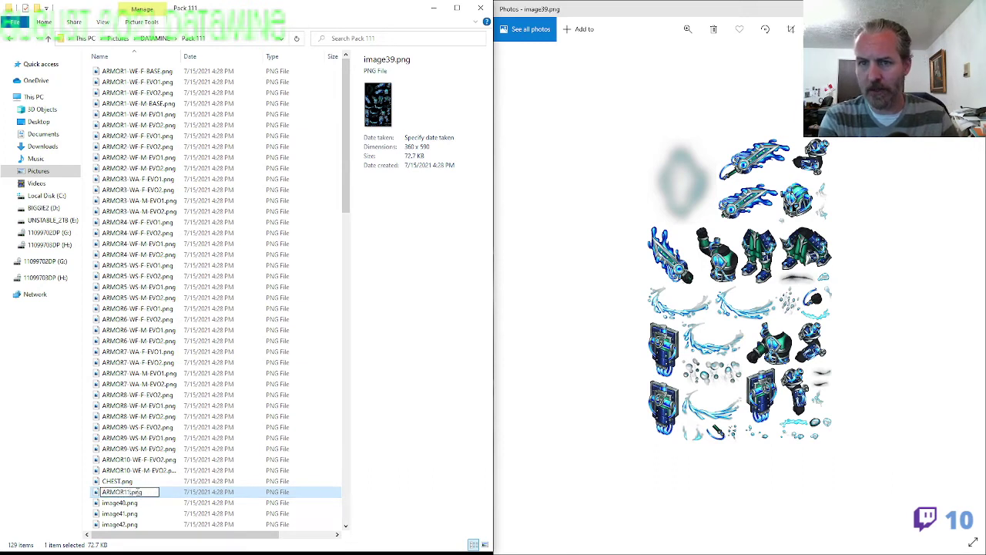
pyautogui.write('-WW-')
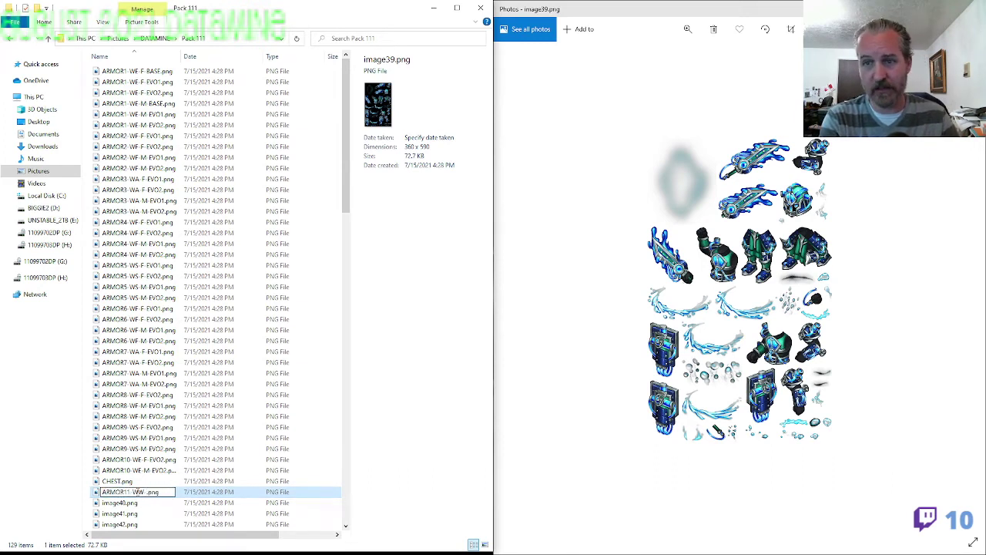
pyautogui.write('M-EVO2')
pyautogui.press('Return')
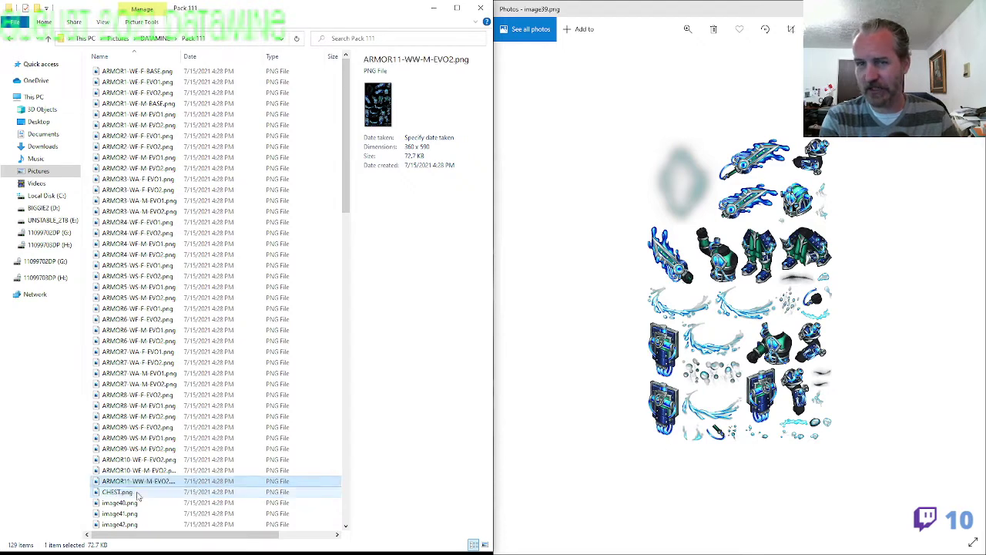
# Reuse the ARMOR11 name to rename the matching water sword sheet, image40.png, as ARMOR11-WW-M-EVO1.png
pyautogui.hotkey('alt', 'Tab')
pyautogui.press('Right')
pyautogui.hotkey('alt', 'Tab')
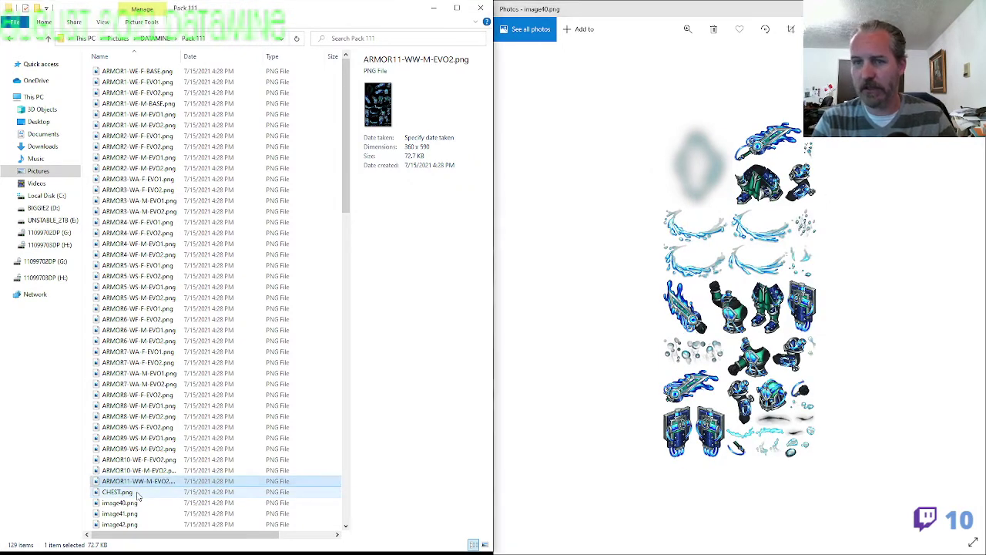
pyautogui.press('F2')
pyautogui.hotkey('ctrl', 'c')
pyautogui.press('Escape')
pyautogui.press('Down')
pyautogui.press('Down')
pyautogui.press('F2')
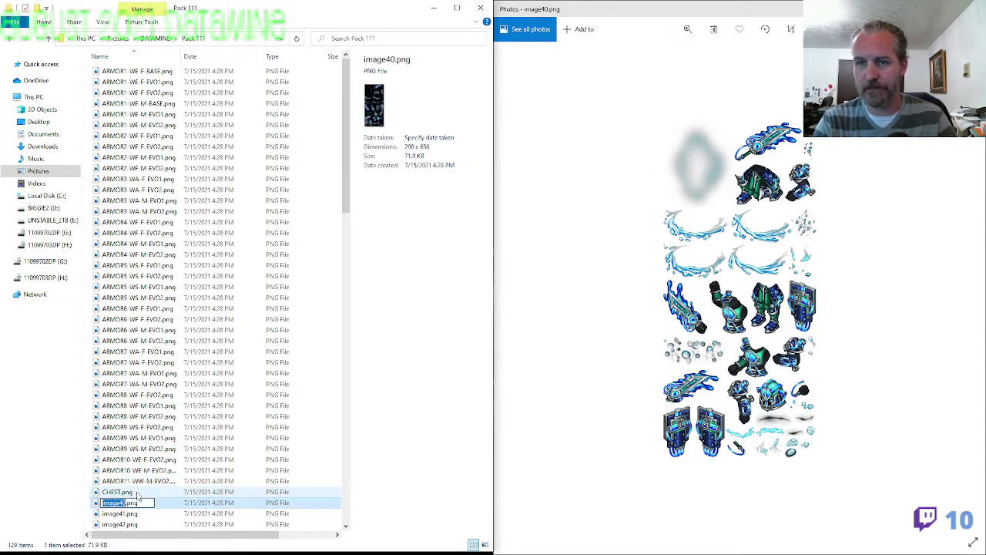
pyautogui.hotkey('ctrl', 'v')
pyautogui.press('Return')
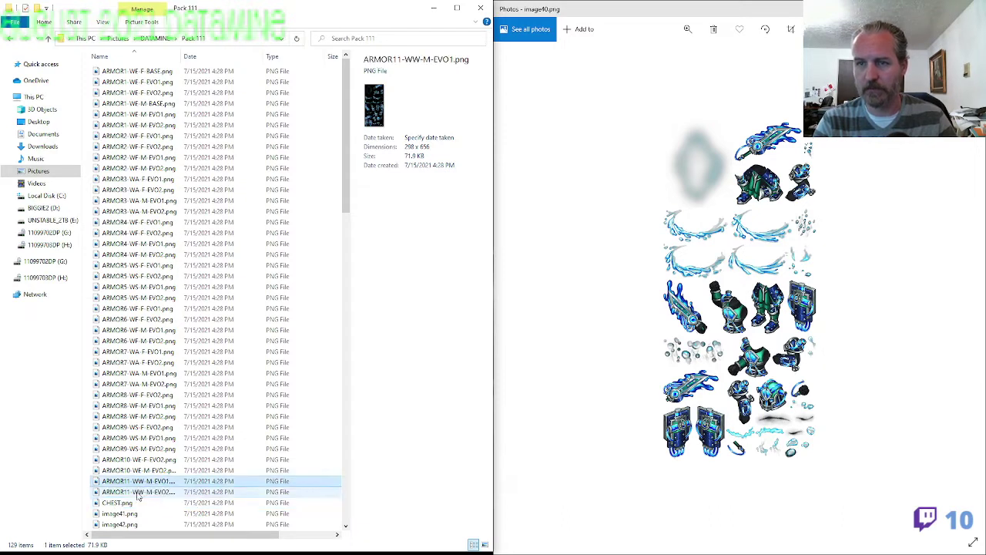
# Correct the second water sword sheet's name to ARMOR11-WW-F-EVO2.png
pyautogui.press('F2')
pyautogui.press('Left')
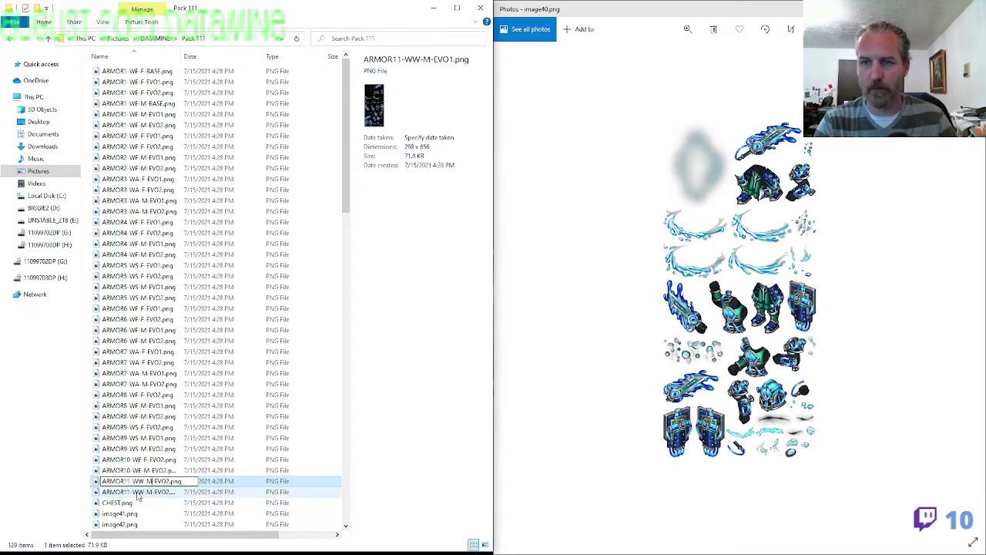
pyautogui.hotkey('shift', 'Left')
pyautogui.write('F')
pyautogui.press('Return')
# Match the green armor axe sheet image41.png to the ARMOR8-WF files and rename it as ARMOR8-WF-M-BASE.png
pyautogui.hotkey('alt', 'Tab')
pyautogui.press('Right')
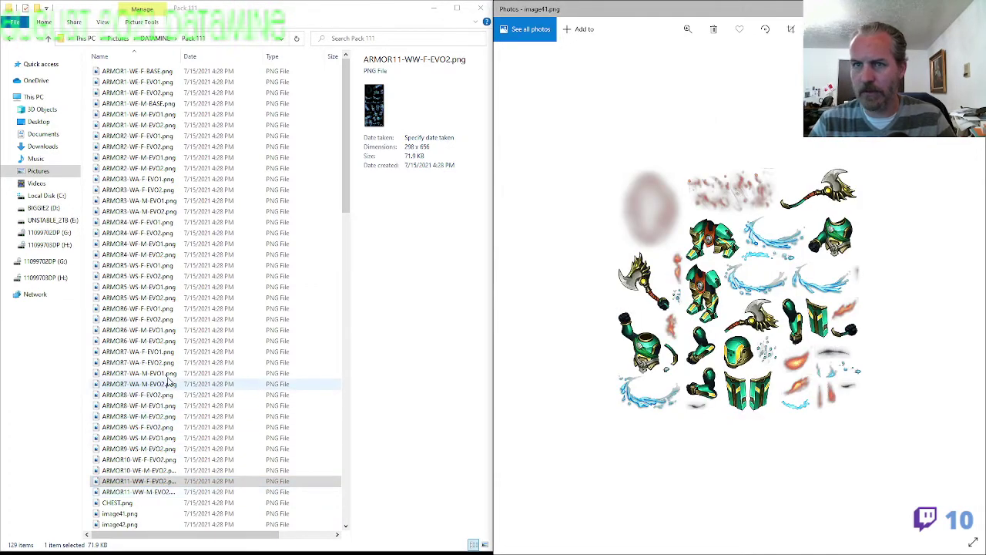
pyautogui.doubleClick(154, 406)
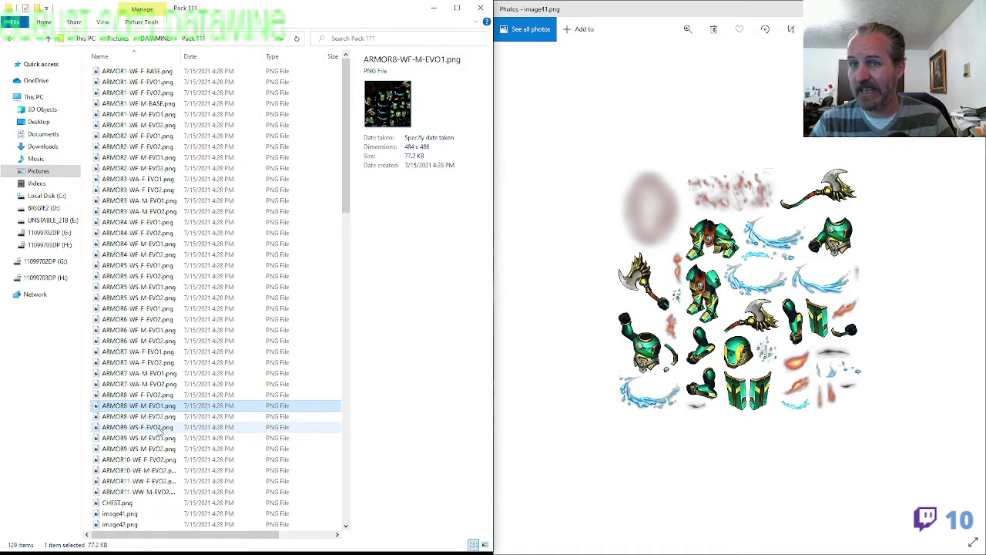
pyautogui.click(149, 408)
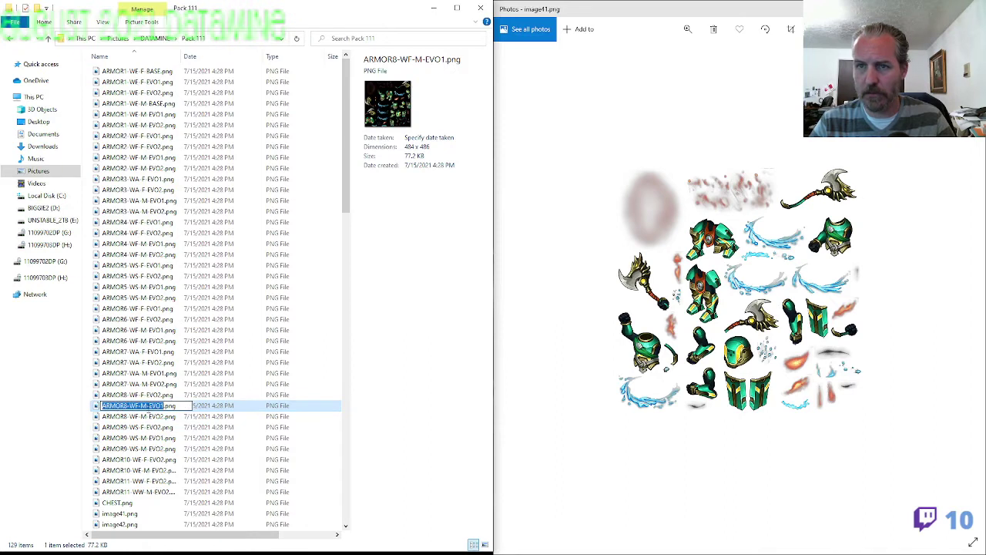
pyautogui.hotkey('ctrl', 'c')
pyautogui.click(136, 512)
pyautogui.press('F2')
pyautogui.hotkey('ctrl', 'v')
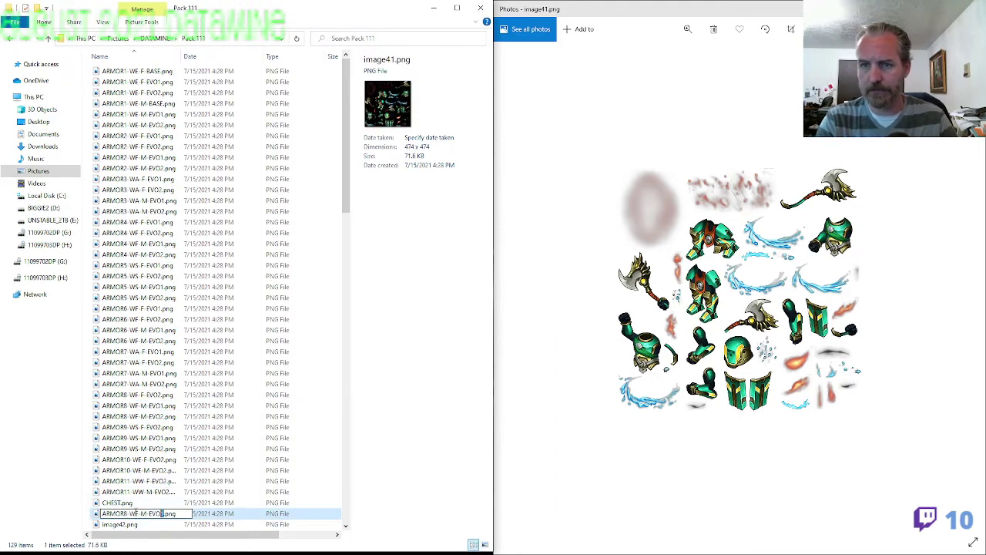
pyautogui.write('BASE')
pyautogui.press('Return')
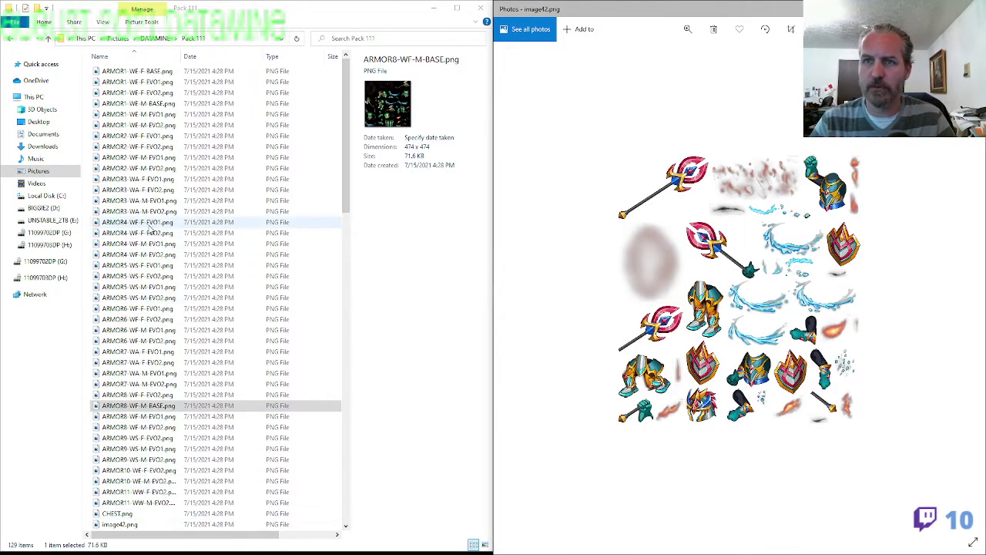
# Compare the red axe sheet image42.png with the ARMOR4-WF-M sheets and rename it as ARMOR4-WF-M-BASE.png
pyautogui.click(154, 245)
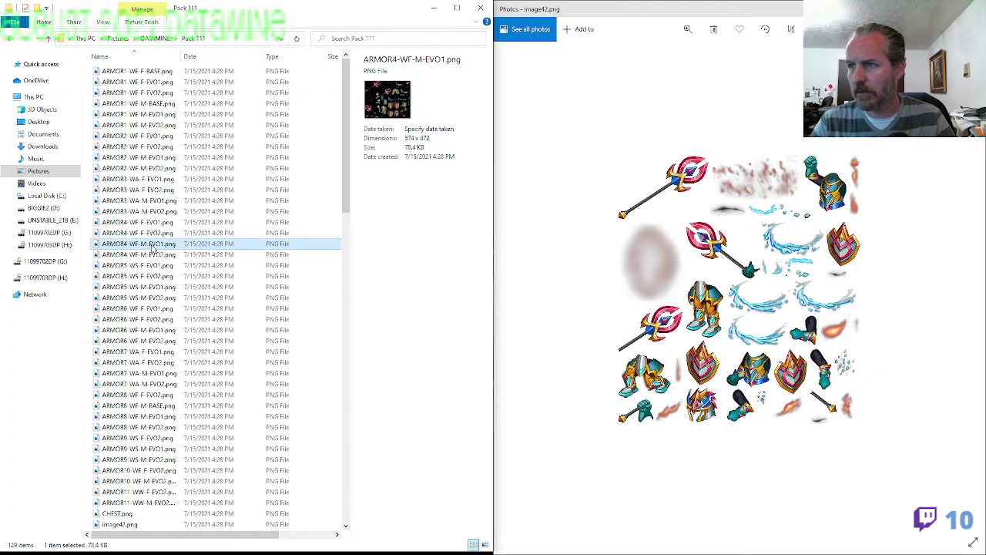
pyautogui.doubleClick(155, 254)
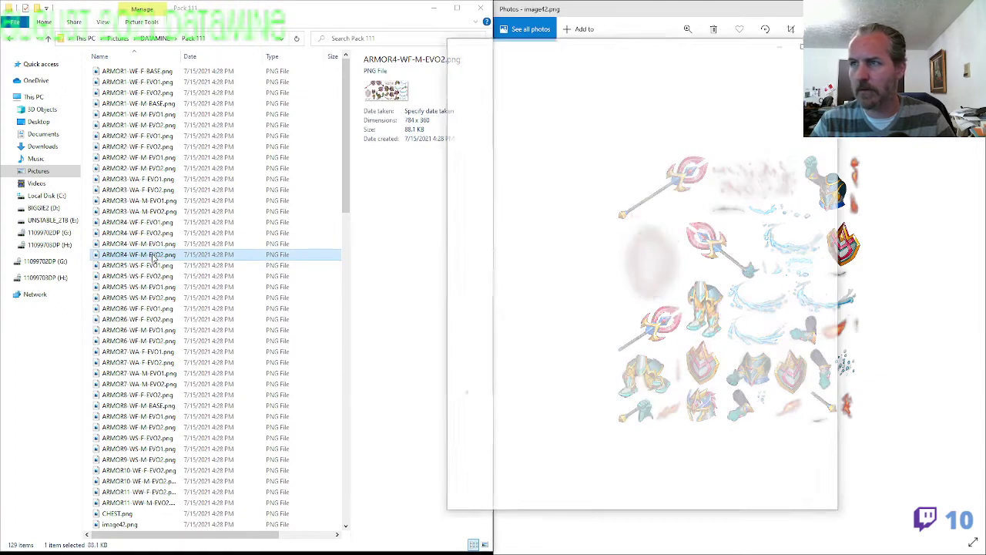
pyautogui.click(827, 43)
pyautogui.press('F2')
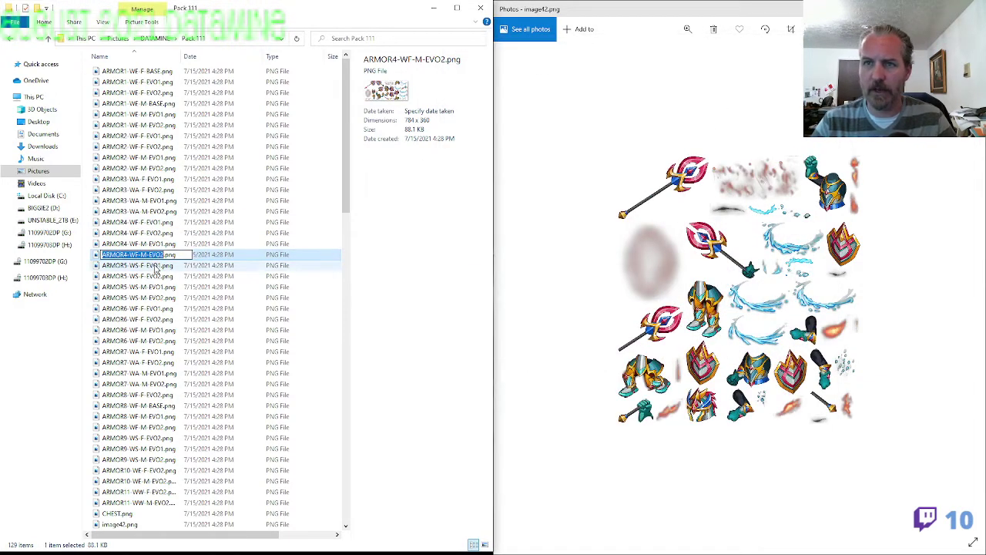
pyautogui.click(146, 524)
pyautogui.press('F2')
pyautogui.hotkey('ctrl', 'v')
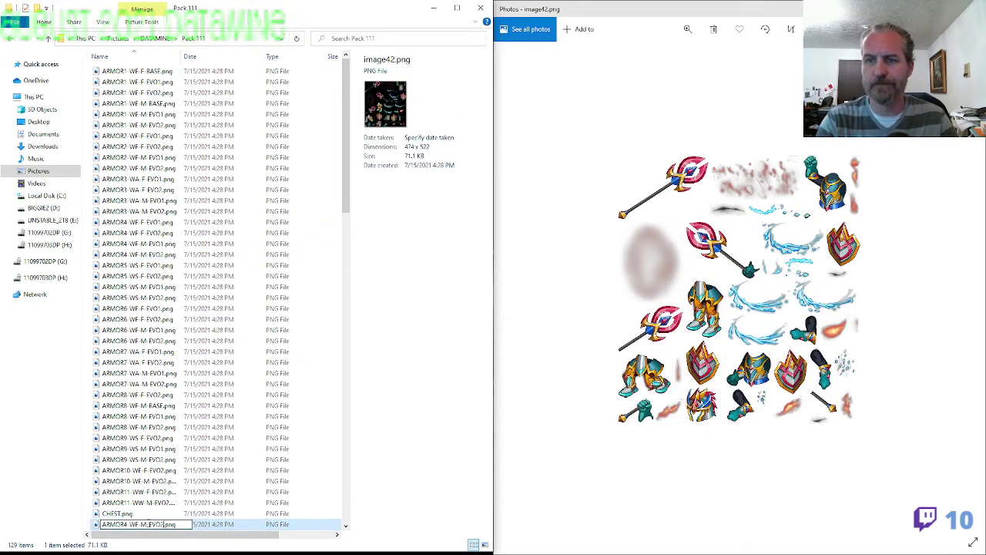
pyautogui.hotkey('shift', 'Left')
pyautogui.hotkey('shift', 'Left')
pyautogui.hotkey('shift', 'Left')
pyautogui.hotkey('shift', 'Left')
pyautogui.write('BASE')
pyautogui.press('Return')
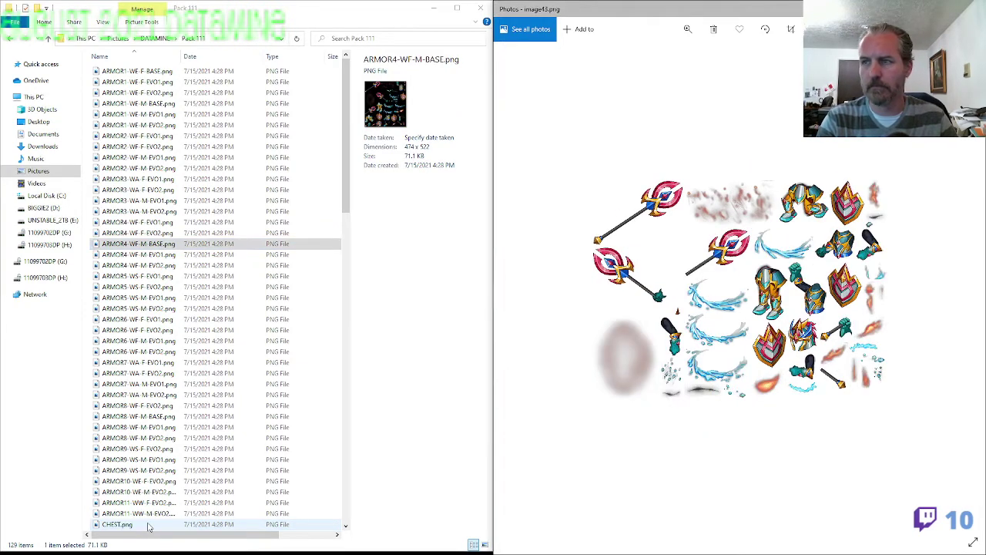
# Reuse the ARMOR4 name to rename the next red axe sheet, image43.png, as ARMOR4-WF-F-BASE.png
pyautogui.scroll(-1, 148, 526)
pyautogui.click(143, 503)
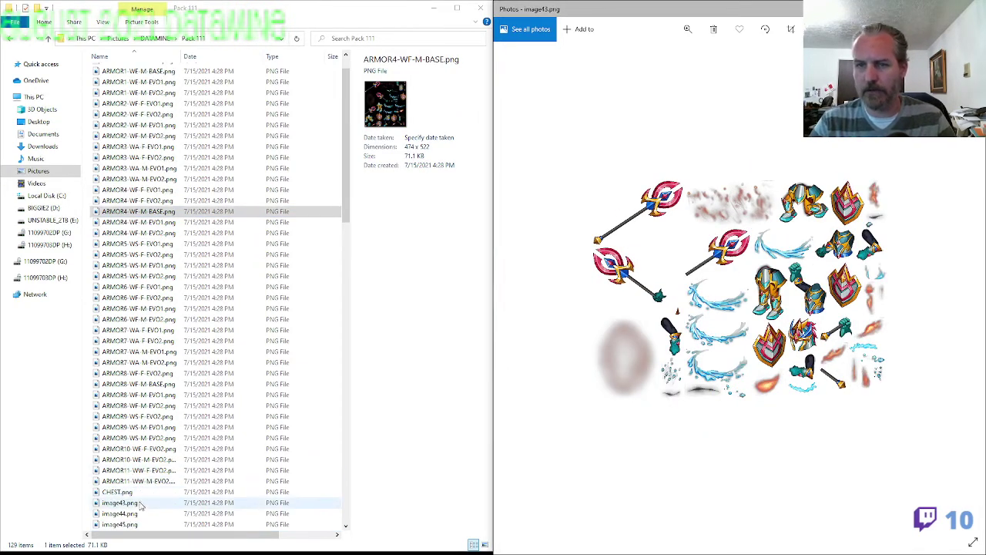
pyautogui.press('F2')
pyautogui.hotkey('ctrl', 'v')
pyautogui.press('BackSpace')
pyautogui.press('BackSpace')
pyautogui.press('BackSpace')
pyautogui.press('BackSpace')
pyautogui.press('BackSpace')
pyautogui.press('BackSpace')
pyautogui.write('F-BASE')
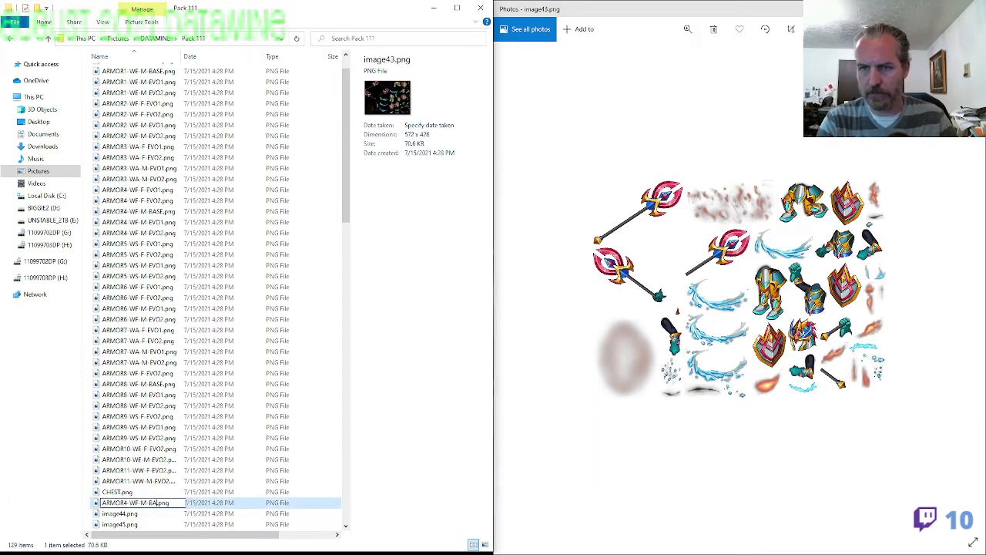
pyautogui.press('Return')
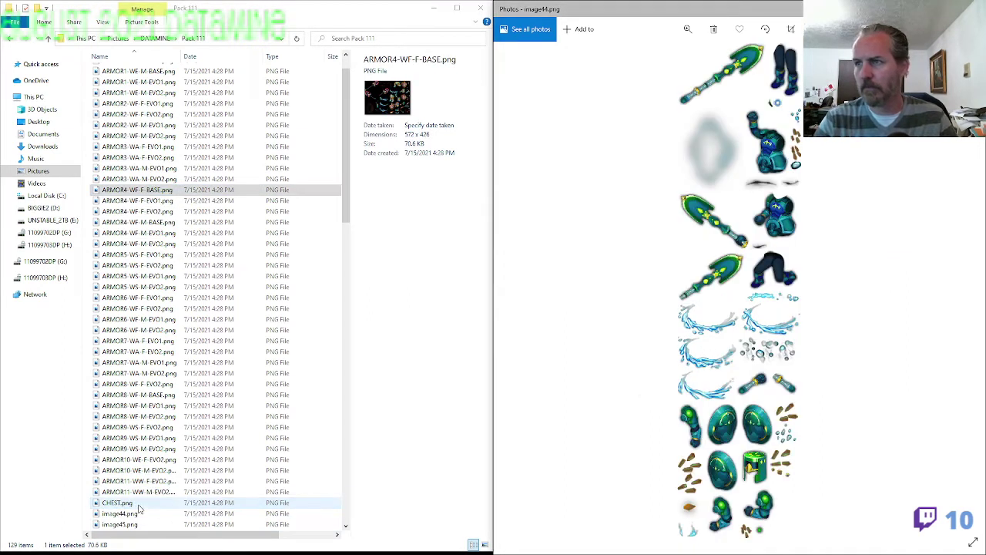
# Compare the green axe sheet image44.png with the ARMOR1-WE-M sheets, viewing the EVO2, EVO1 and BASE images
pyautogui.scroll(1, 175, 358)
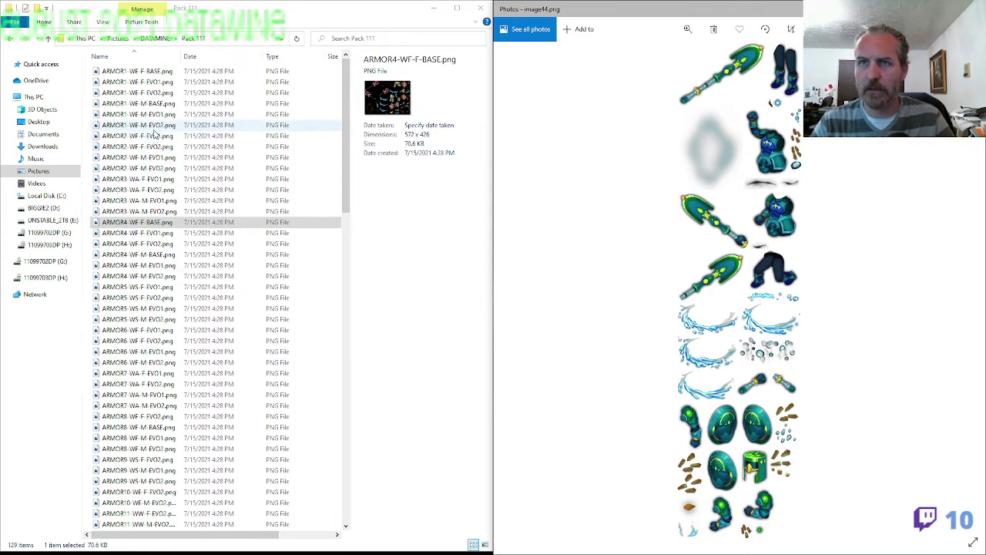
pyautogui.click(164, 93)
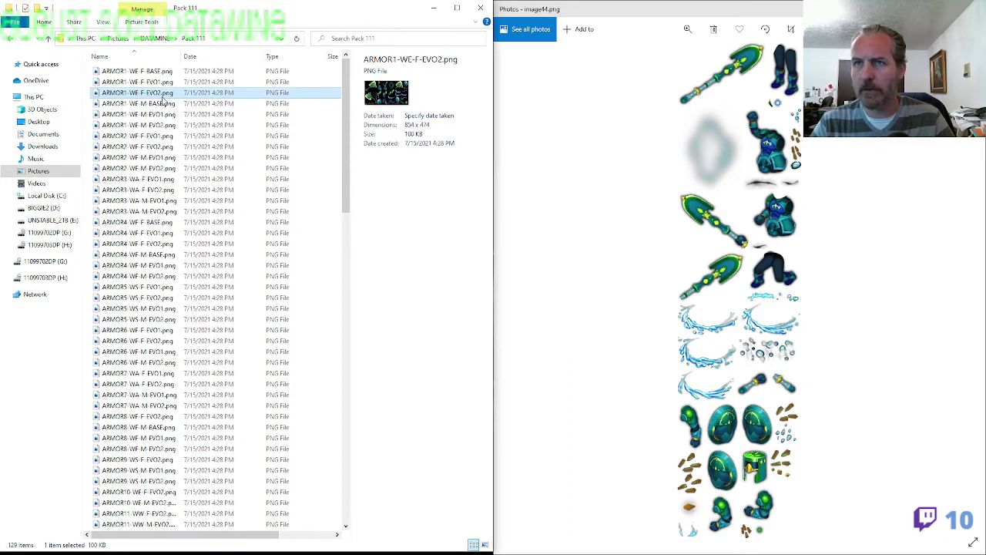
pyautogui.click(163, 103)
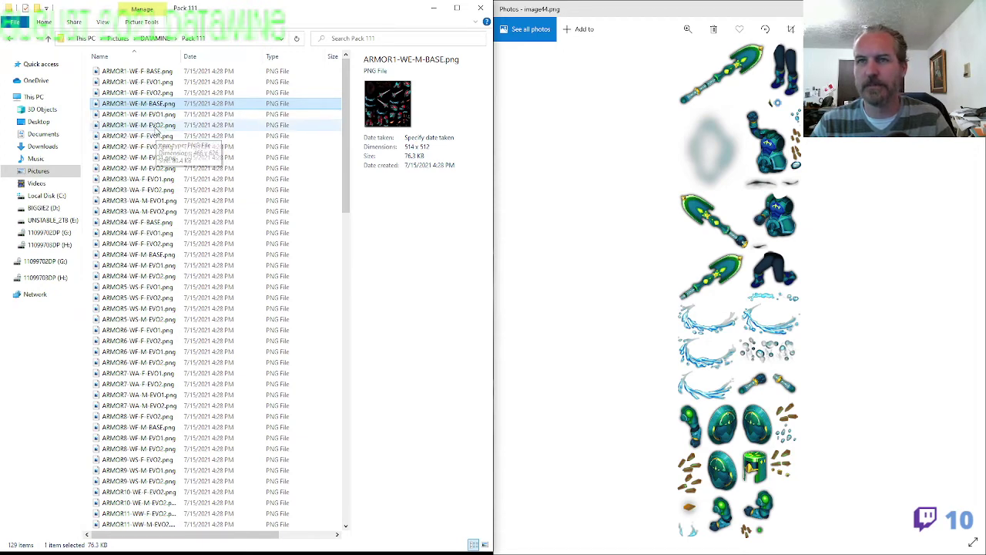
pyautogui.doubleClick(160, 126)
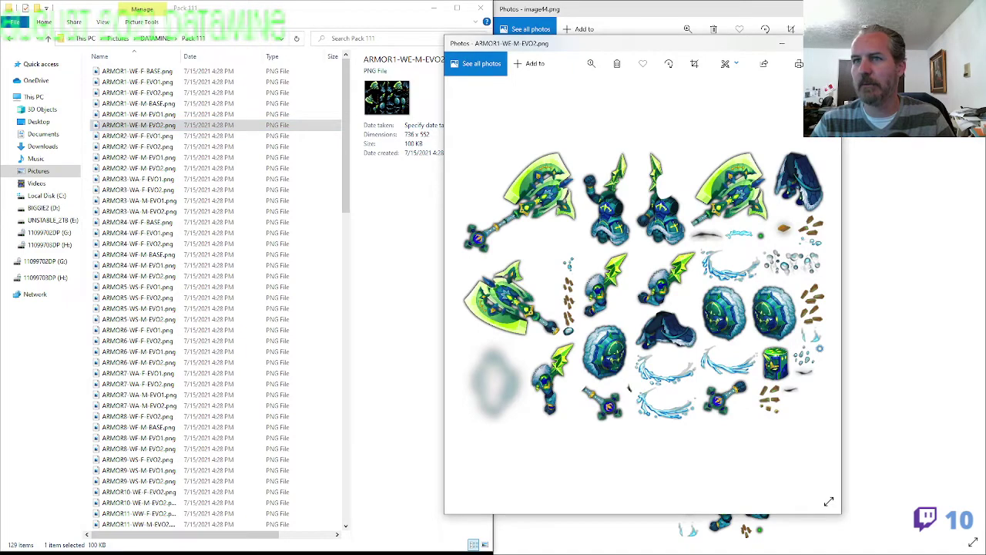
pyautogui.click(822, 44)
pyautogui.click(166, 114)
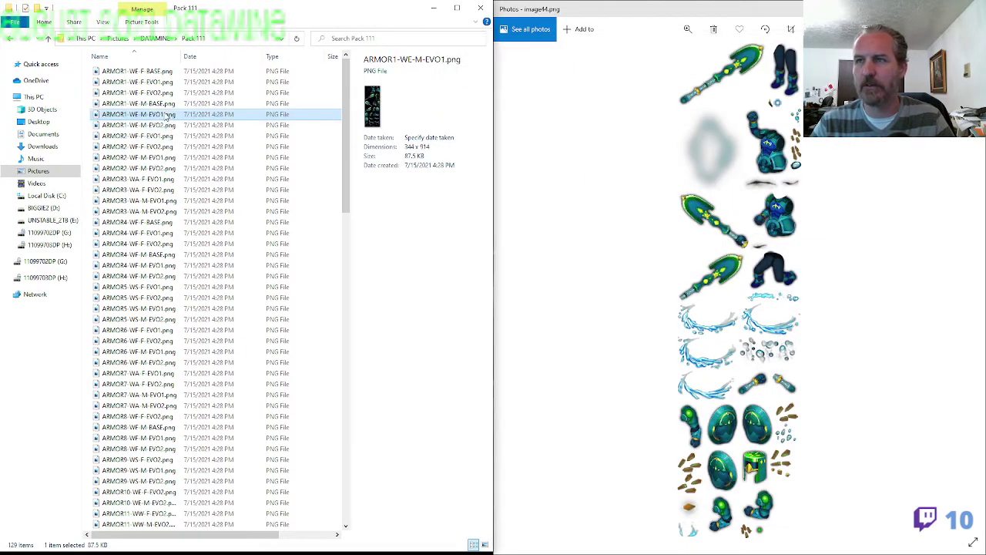
pyautogui.doubleClick(164, 115)
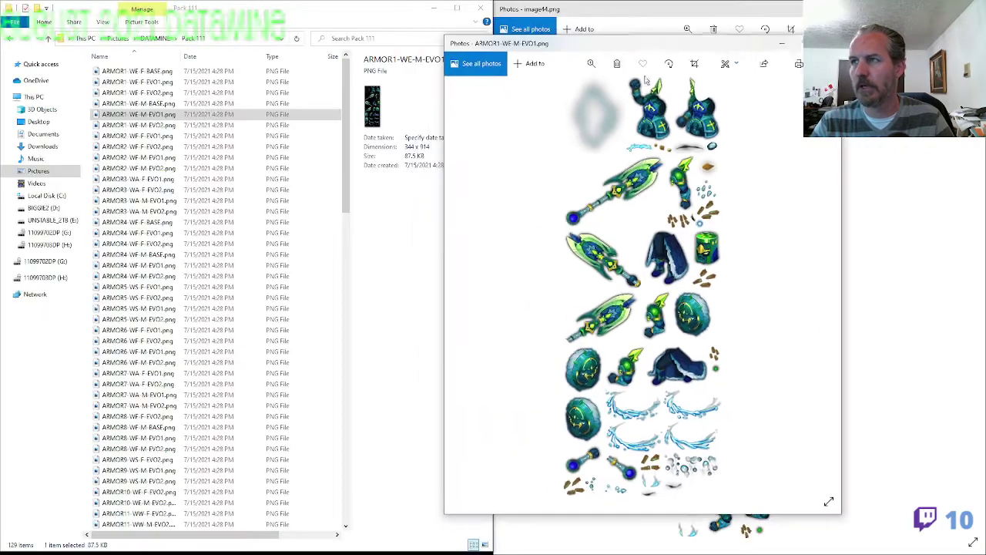
pyautogui.hotkey('alt', 'F4')
pyautogui.click(164, 108)
pyautogui.doubleClick(164, 108)
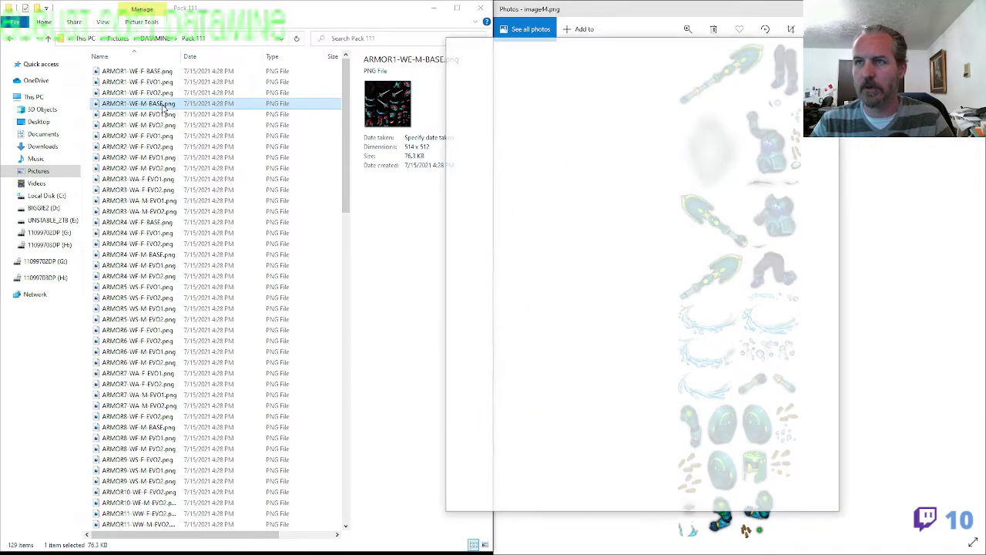
pyautogui.hotkey('alt', 'F4')
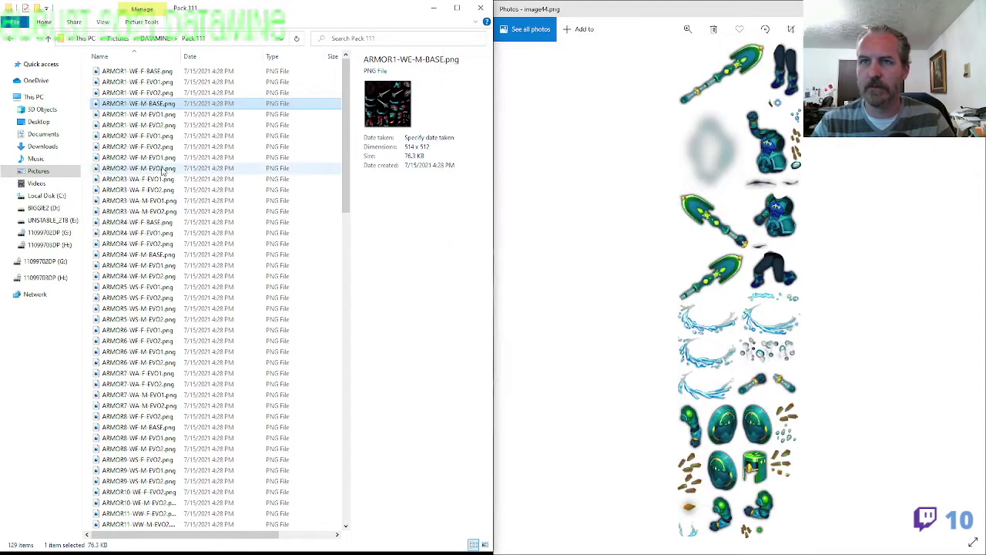
# Correct the mislabeled ARMOR1-WE-M-BASE.png sheet's name to ARMOR2-WF-M-BASE.png
pyautogui.press('F2')
pyautogui.click(138, 103)
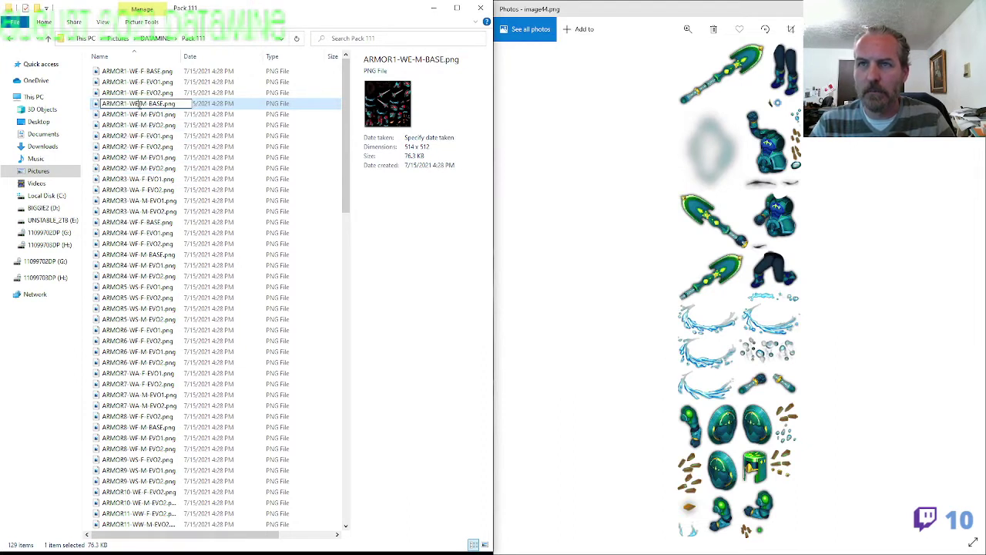
pyautogui.press('BackSpace')
pyautogui.write('0')
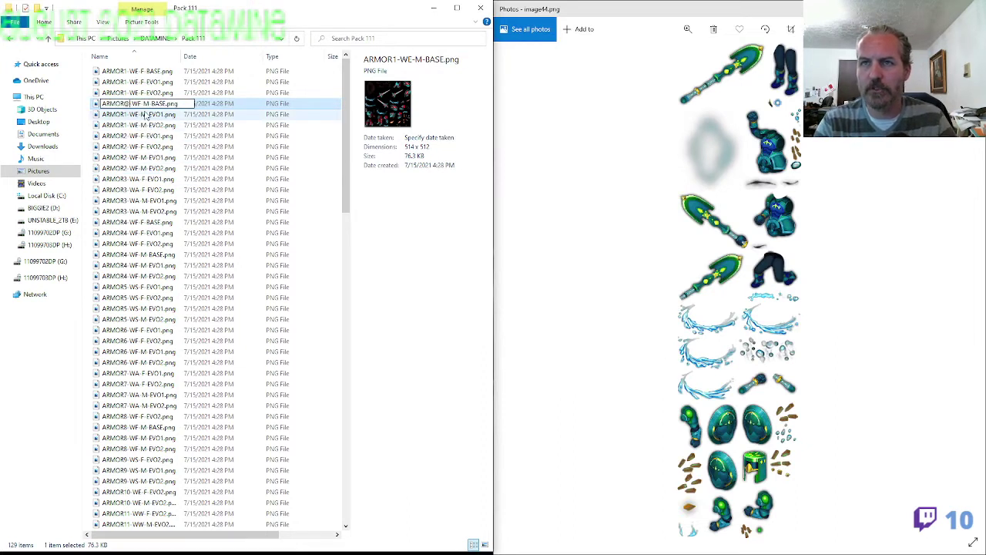
pyautogui.press('Return')
pyautogui.press('F2')
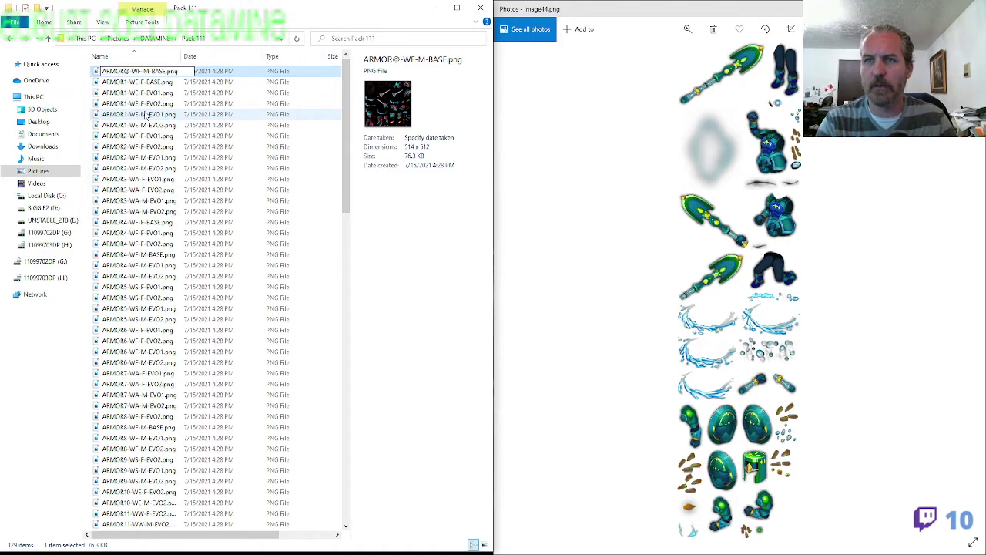
pyautogui.press('BackSpace')
pyautogui.write('2')
pyautogui.press('Return')
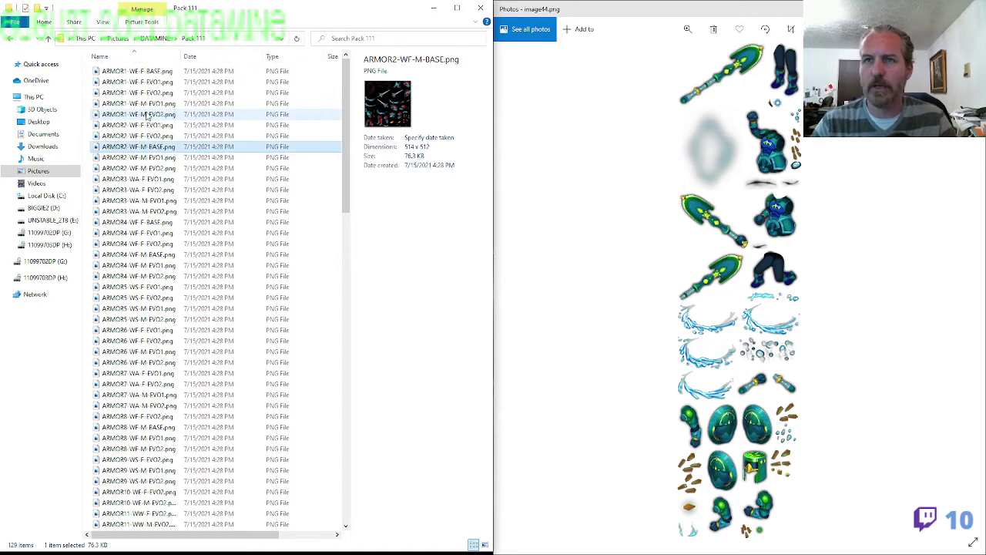
# Check the ARMOR1-WE-F EVO1 and BASE sheets and correct the BASE sheet's name to ARMOR2-WF-F-BASE.png
pyautogui.doubleClick(142, 82)
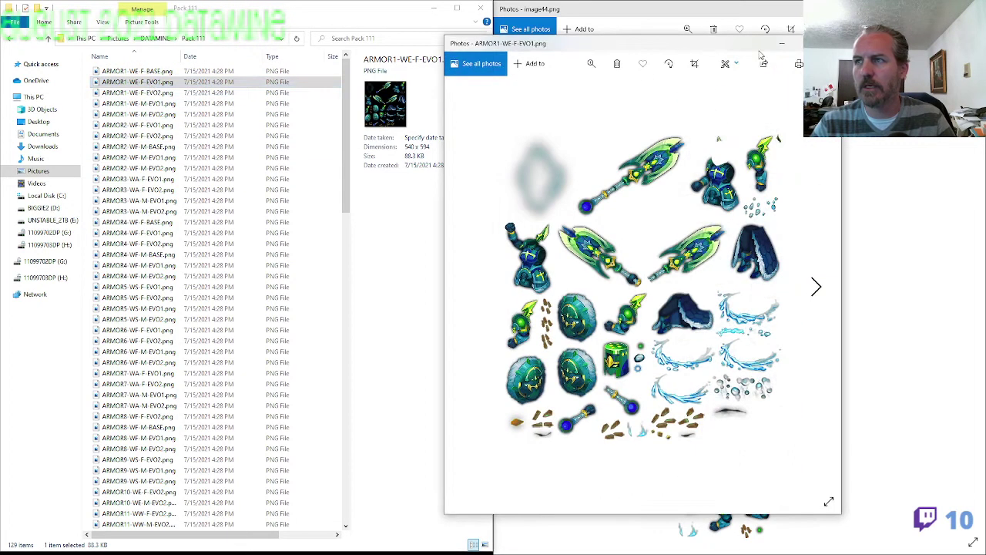
pyautogui.click(824, 45)
pyautogui.doubleClick(170, 74)
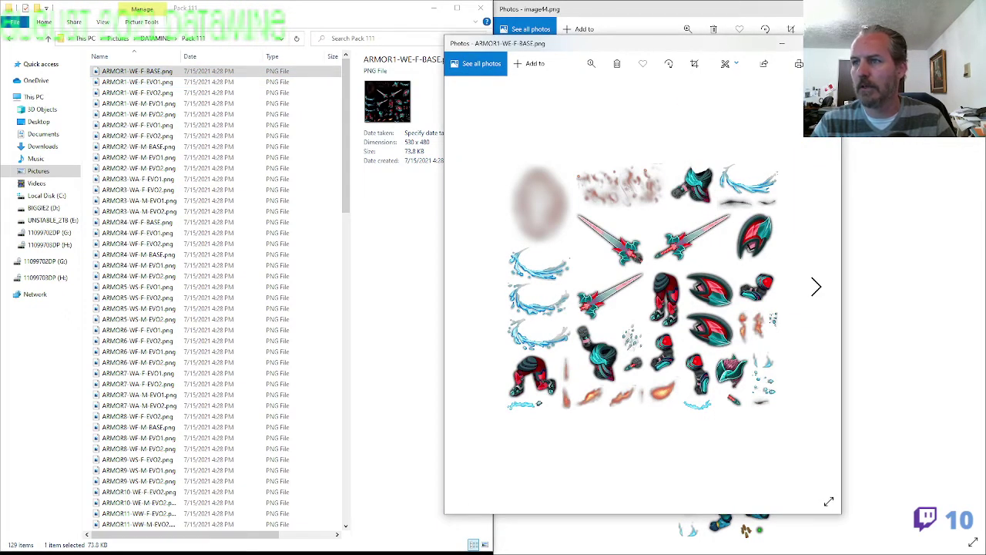
pyautogui.hotkey('alt', 'F4')
pyautogui.press('F2')
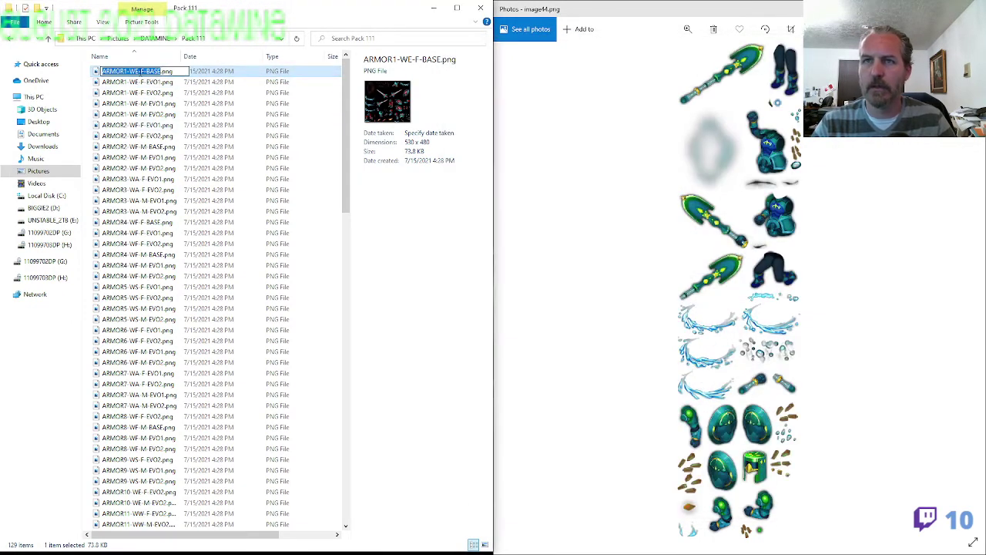
pyautogui.click(139, 71)
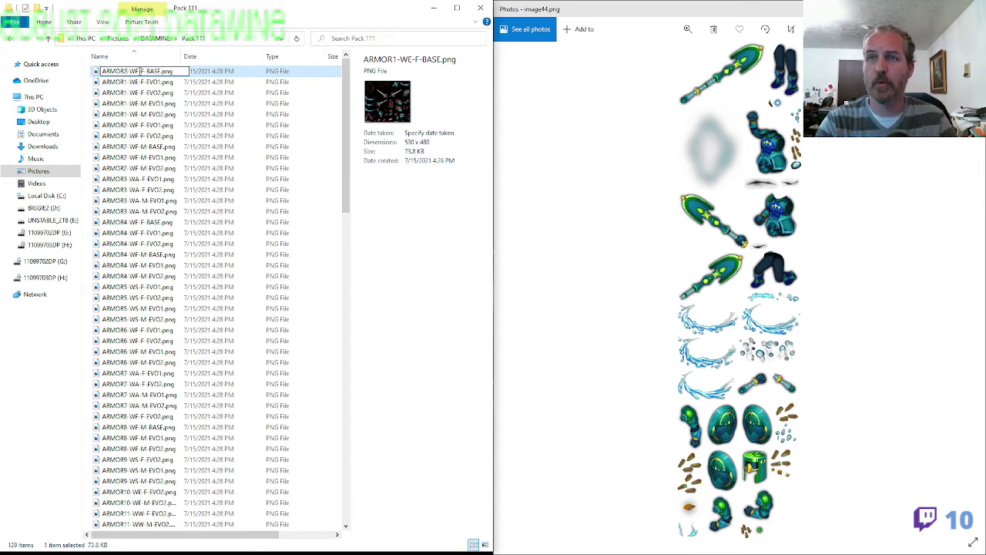
pyautogui.press('Return')
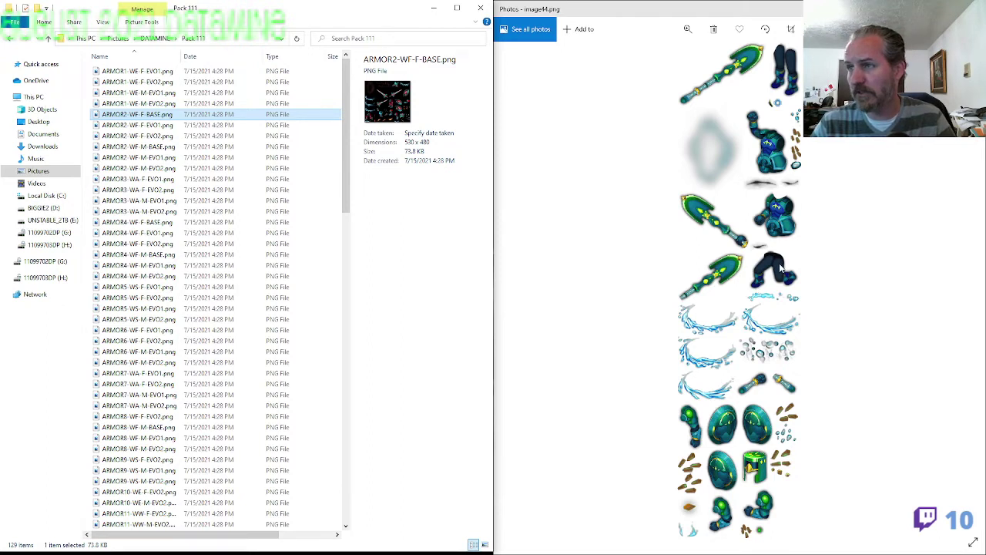
# Reuse the ARMOR1-WE-M-EVO1 name to rename the green axe sheet image44.png as ARMOR1-WE-M-BASE.png
pyautogui.scroll(1, 766, 305)
pyautogui.scroll(-1, 767, 306)
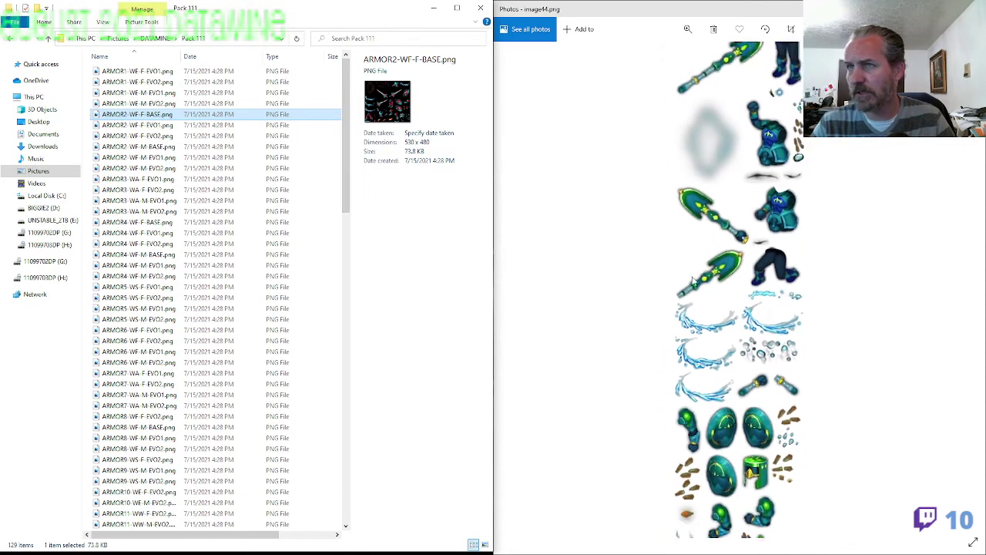
pyautogui.click(158, 93)
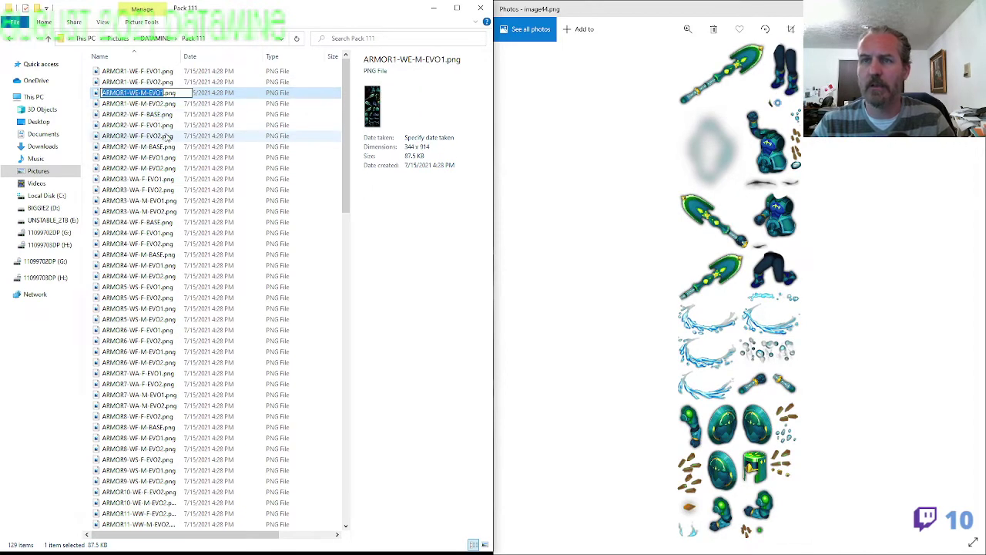
pyautogui.click(158, 222)
pyautogui.scroll(-8, 146, 277)
pyautogui.click(142, 287)
pyautogui.press('F2')
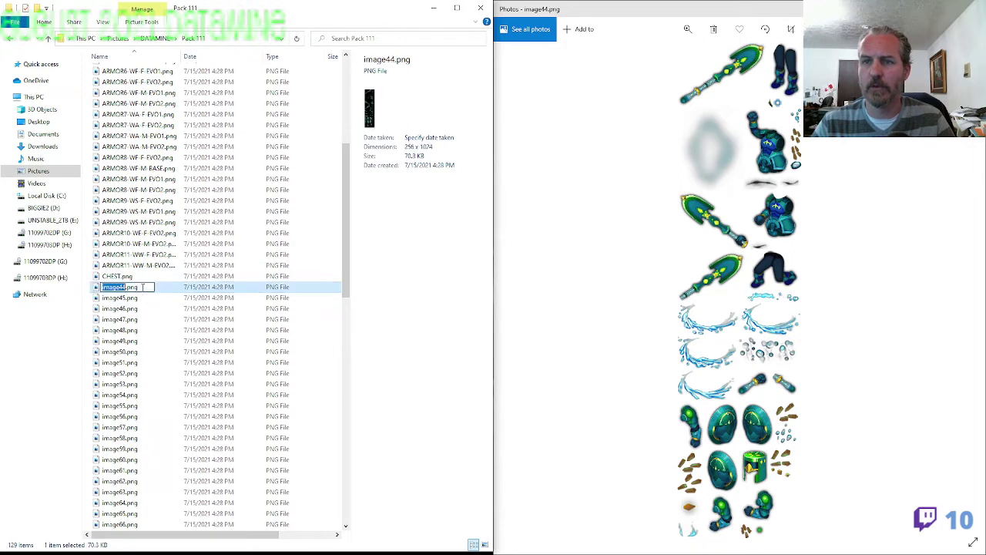
pyautogui.write('ARMOR1-WF-F-EVO1')
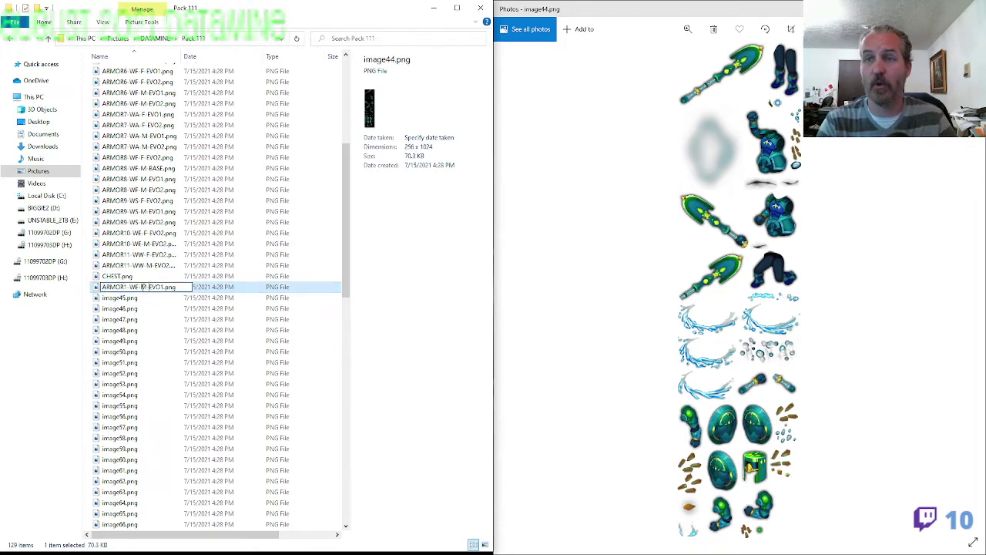
pyautogui.write('BASE')
pyautogui.press('Delete')
pyautogui.press('Delete')
pyautogui.press('Delete')
pyautogui.press('Delete')
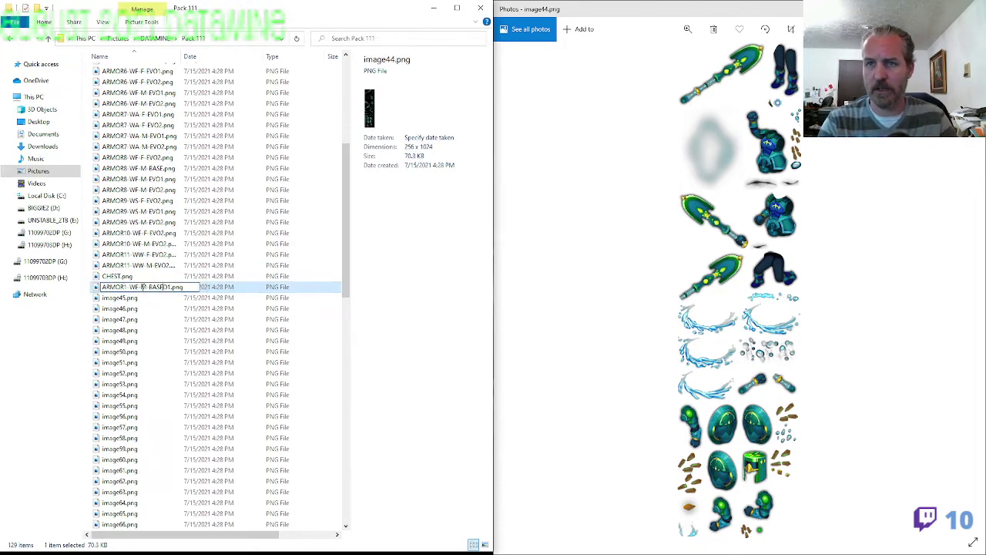
pyautogui.press('Return')
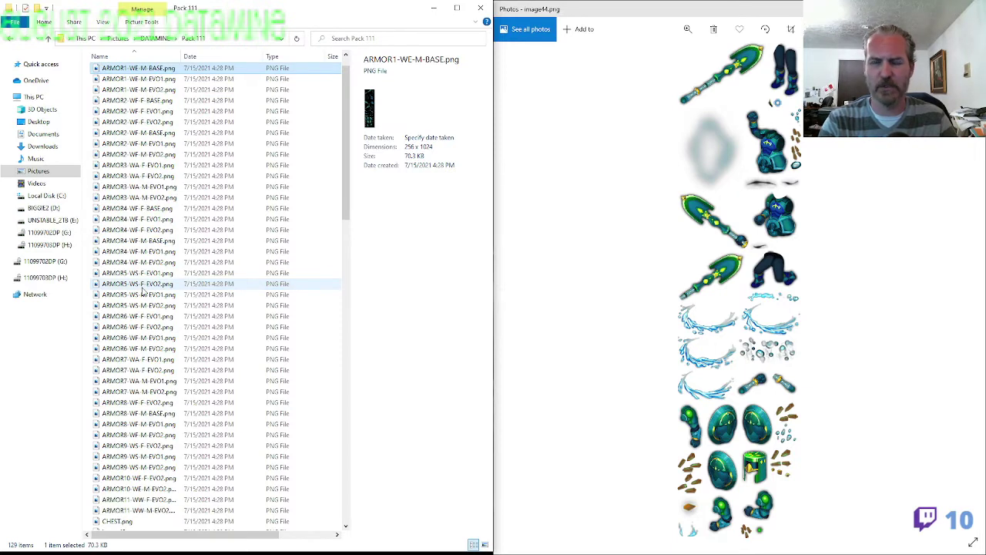
# Compare the gold axe sheet image45.png with ARMOR6-WF-M-EVO2.png and rename it as ARMOR6-WF-M-BASE.png
pyautogui.click(563, 272)
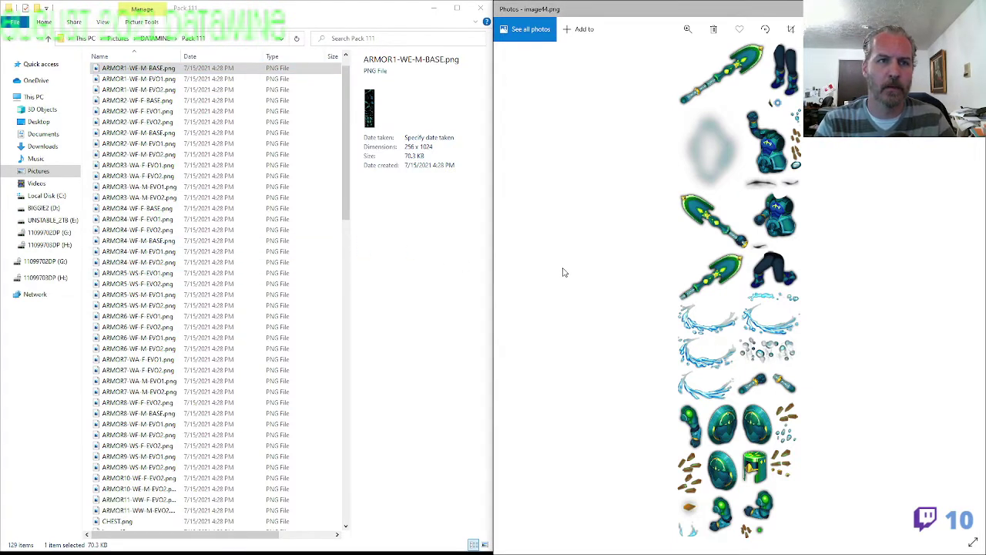
pyautogui.press('Right')
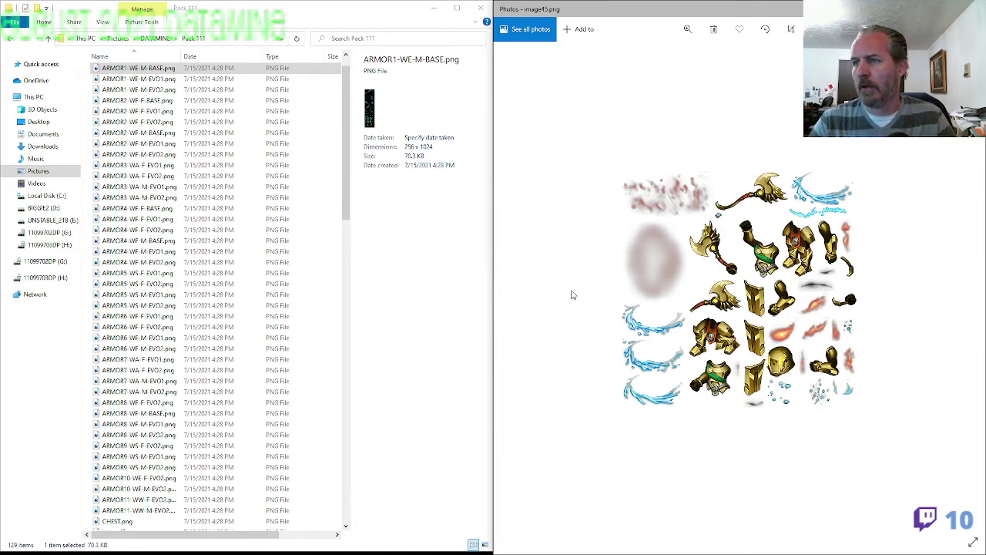
pyautogui.click(162, 295)
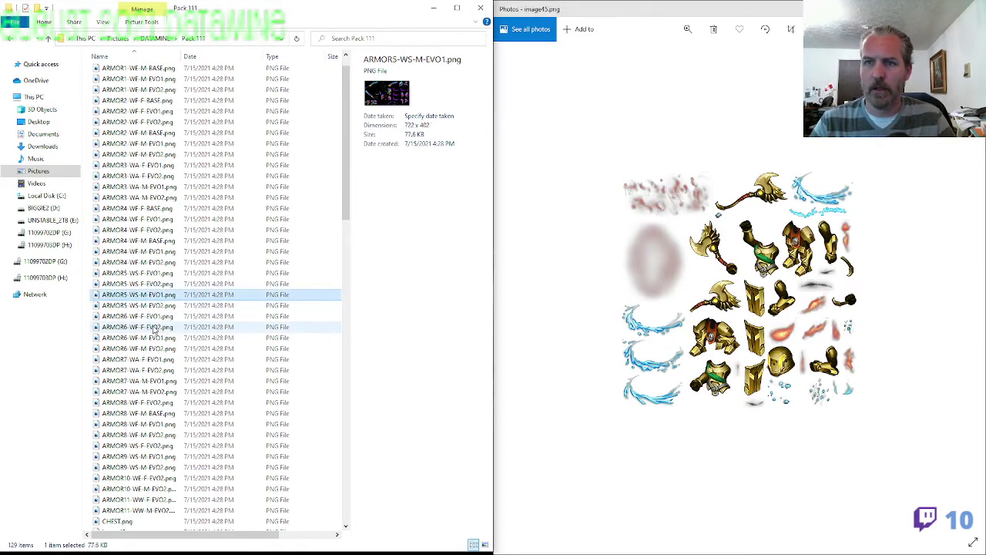
pyautogui.doubleClick(239, 348)
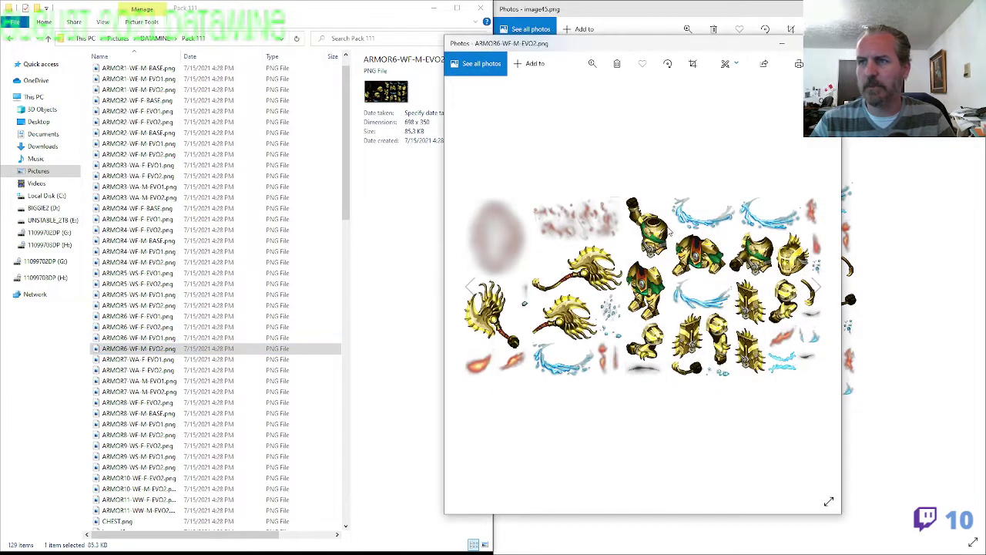
pyautogui.click(826, 43)
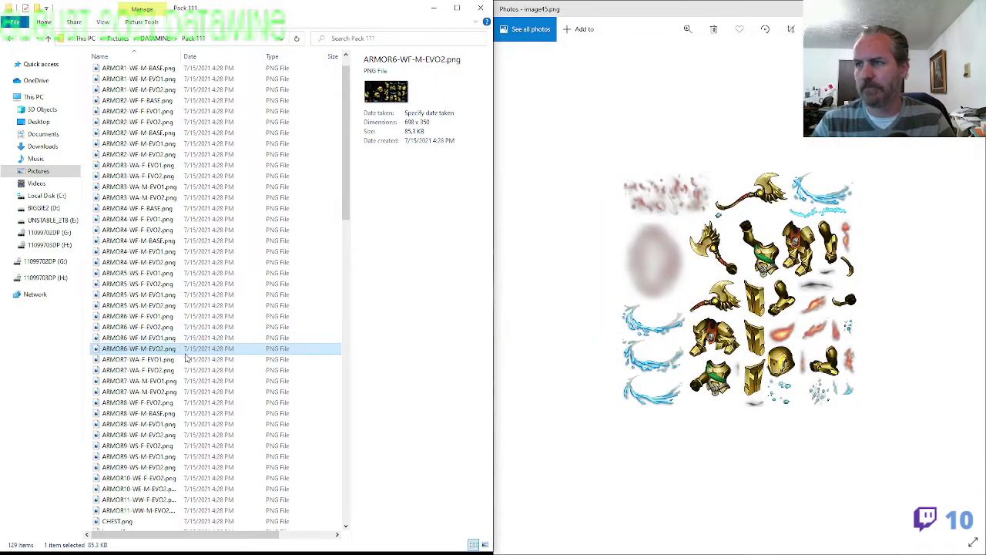
pyautogui.click(142, 413)
pyautogui.scroll(-3, 143, 416)
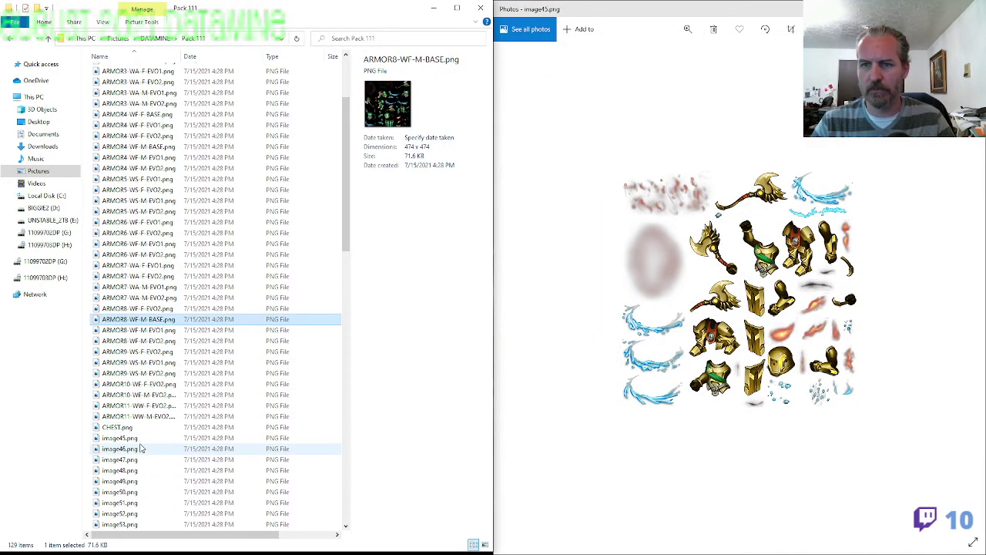
pyautogui.click(140, 437)
pyautogui.press('F2')
pyautogui.write('ARMOR6-WF-M-EVO2')
pyautogui.hotkey('shift', 'Left')
pyautogui.hotkey('shift', 'Left')
pyautogui.hotkey('shift', 'Left')
pyautogui.hotkey('shift', 'Left')
pyautogui.write('B')
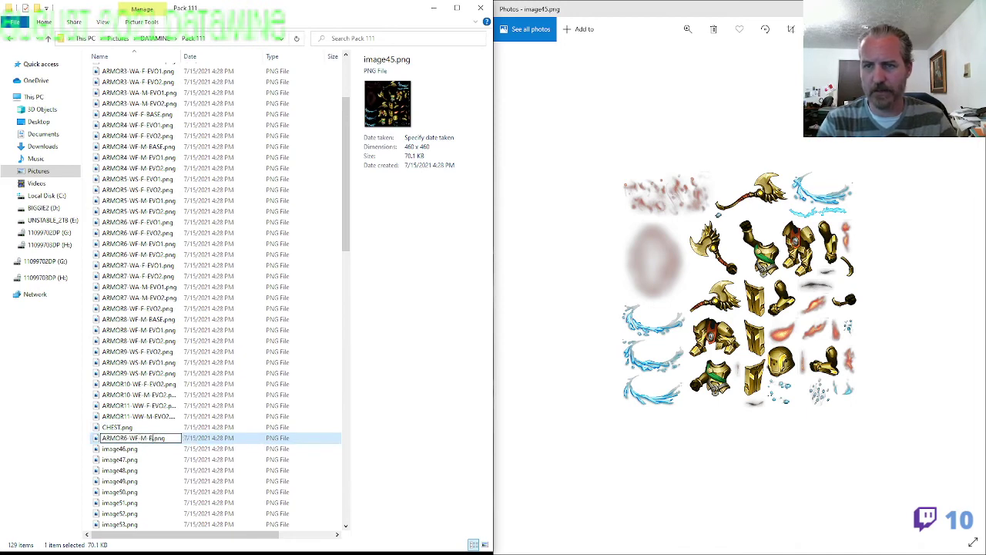
pyautogui.press('BackSpace')
pyautogui.write('BASE')
pyautogui.press('Return')
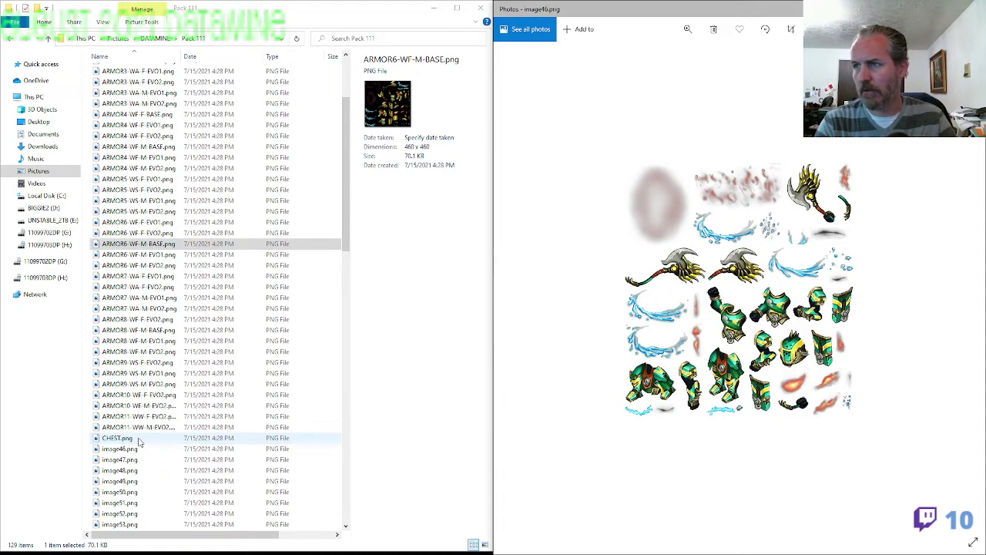
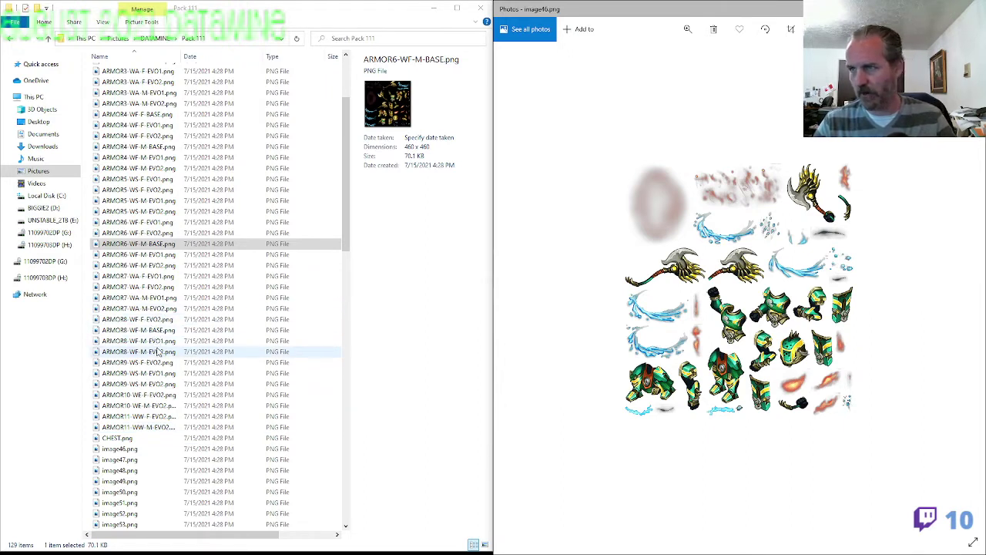
# Reuse the ARMOR8-WF-F-EVO2 name to rename the green and gold axe sheet image46.png as ARMOR8-WF-F-EVO1.png
pyautogui.click(157, 319)
pyautogui.press('F2')
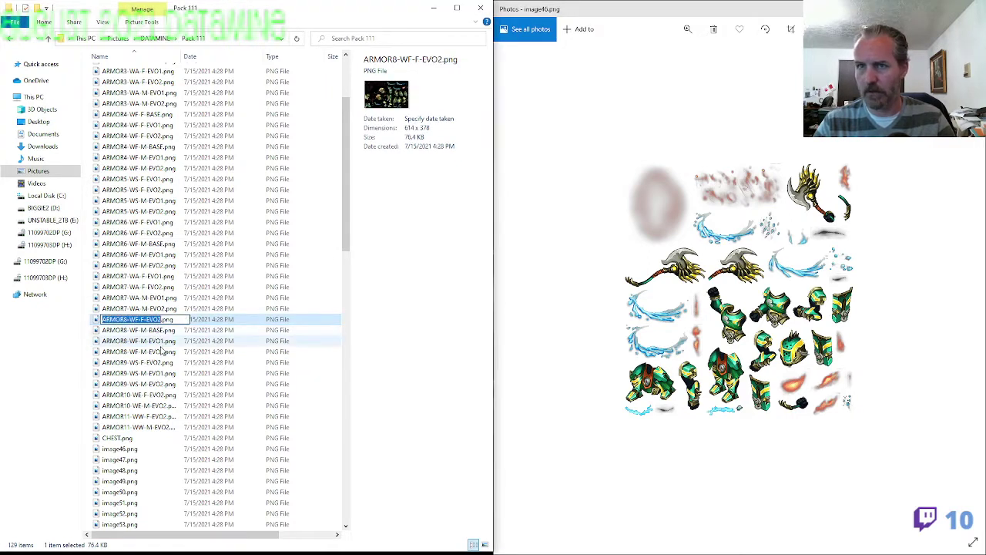
pyautogui.hotkey('ctrl', 'c')
pyautogui.click(137, 449)
pyautogui.press('F2')
pyautogui.hotkey('ctrl', 'v')
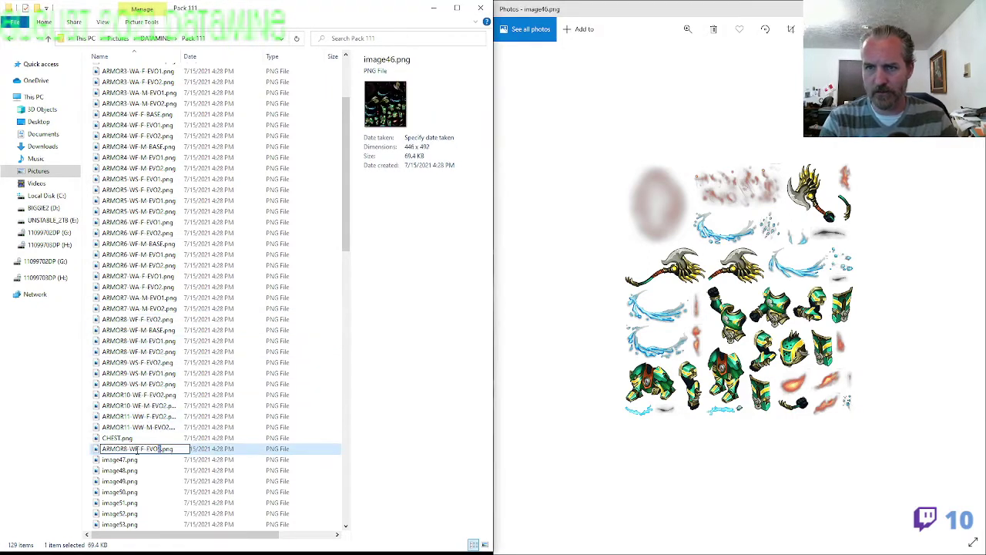
pyautogui.press('BackSpace')
pyautogui.write('1')
pyautogui.press('Return')
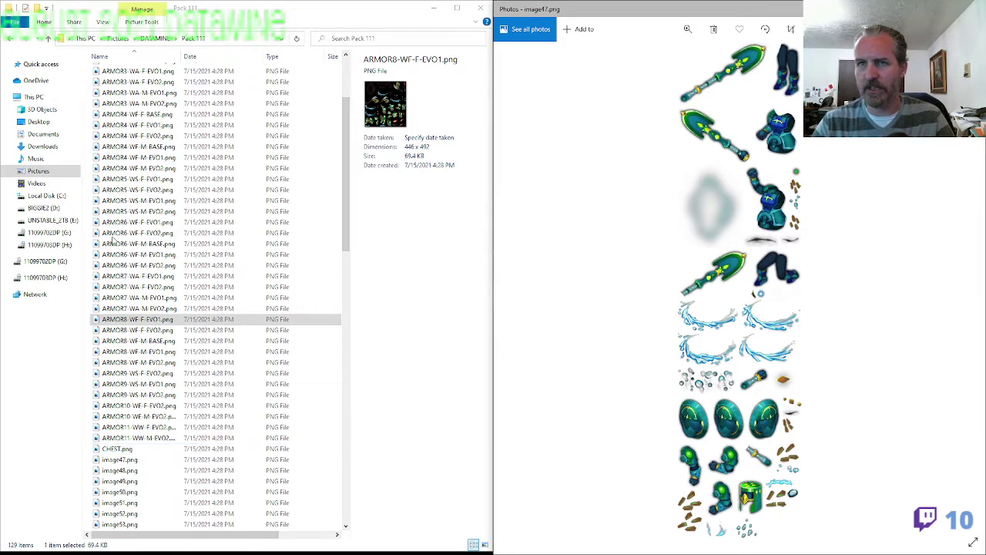
# Reuse the ARMOR1-WE-M-BASE name to rename the green axe sheet image47.png as ARMOR1-WE-F-BASE.png
pyautogui.scroll(4, 112, 240)
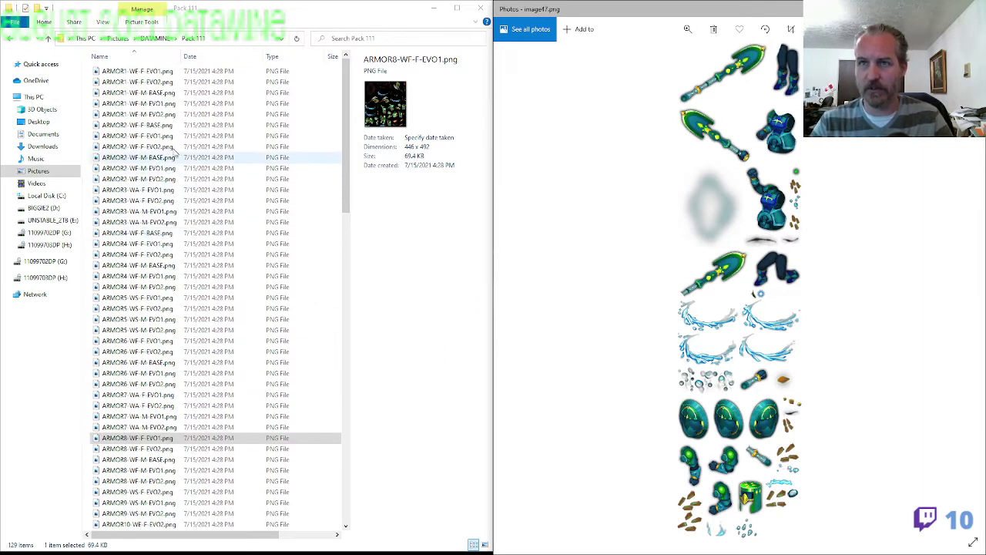
pyautogui.click(145, 92)
pyautogui.click(146, 189)
pyautogui.scroll(-6, 154, 245)
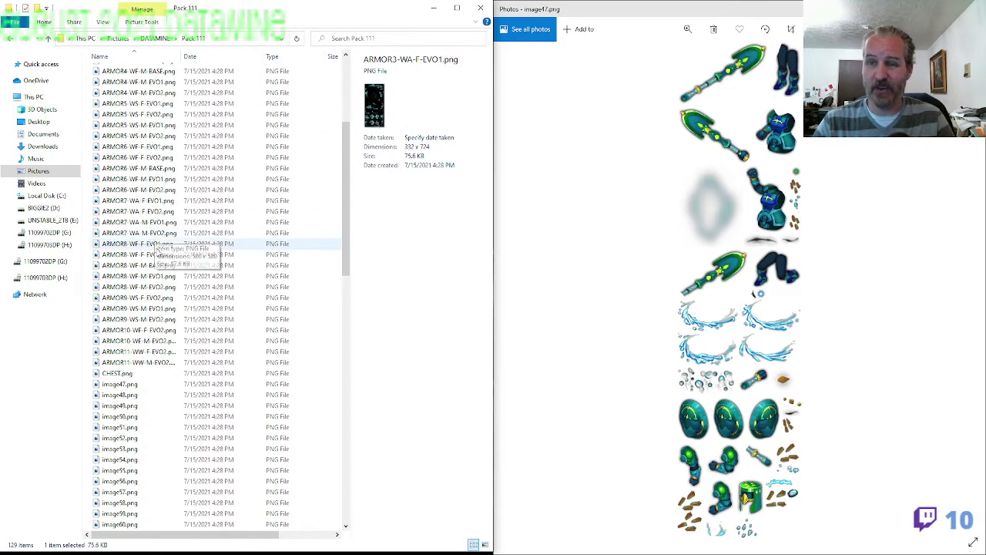
pyautogui.click(141, 383)
pyautogui.press('F2')
pyautogui.hotkey('ctrl', 'v')
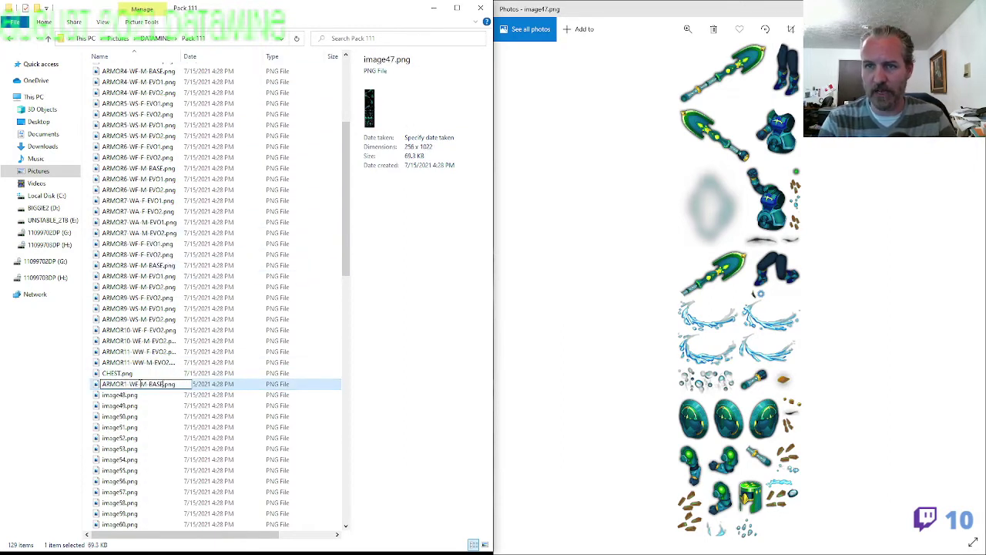
pyautogui.press('BackSpace')
pyautogui.write('F')
pyautogui.press('Return')
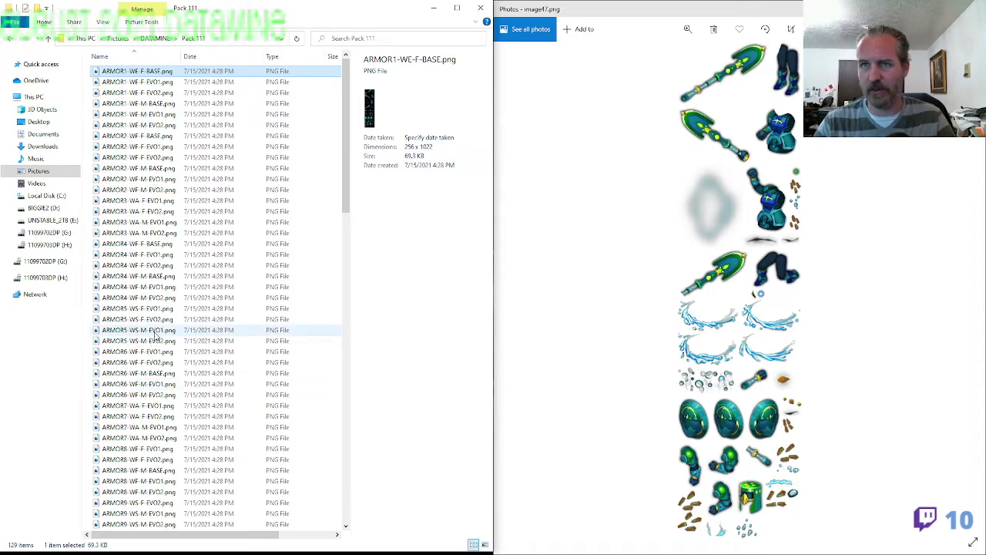
# Compare the gold axe sheet image48.png with ARMOR6-WF-M-BASE.png and correct the existing BASE sheet's name to ARMOR6-WF-F-BASE.png
pyautogui.click(587, 277)
pyautogui.press('Right')
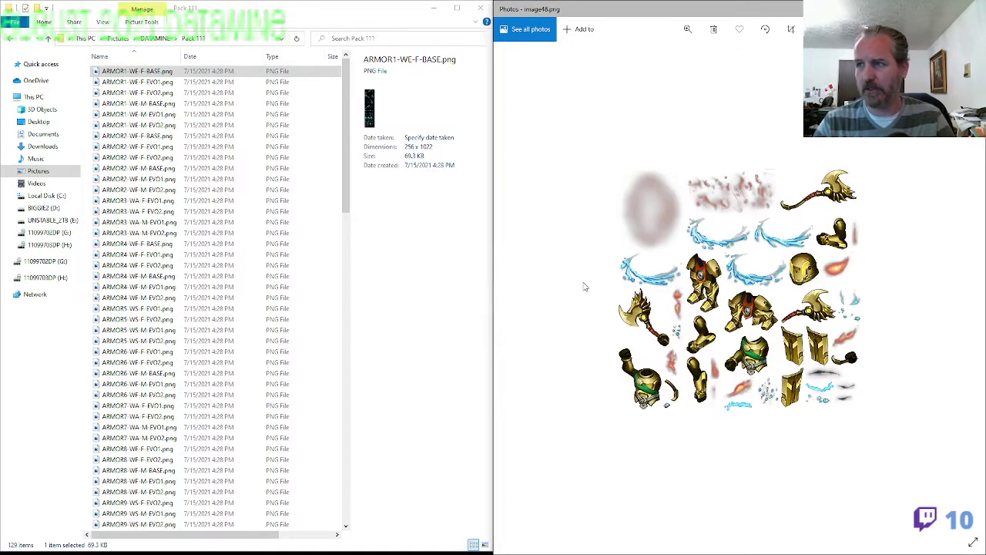
pyautogui.click(161, 374)
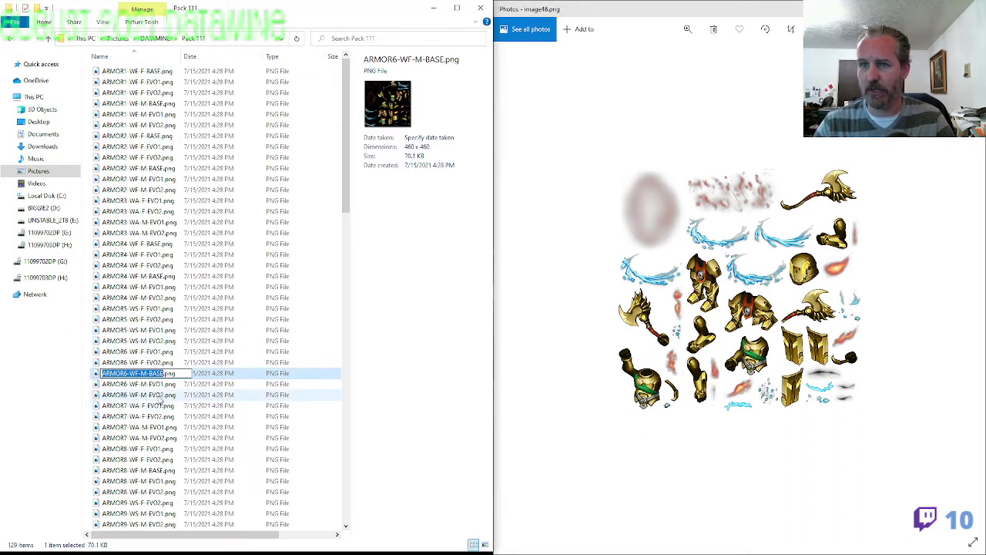
pyautogui.click(154, 385)
pyautogui.click(151, 374)
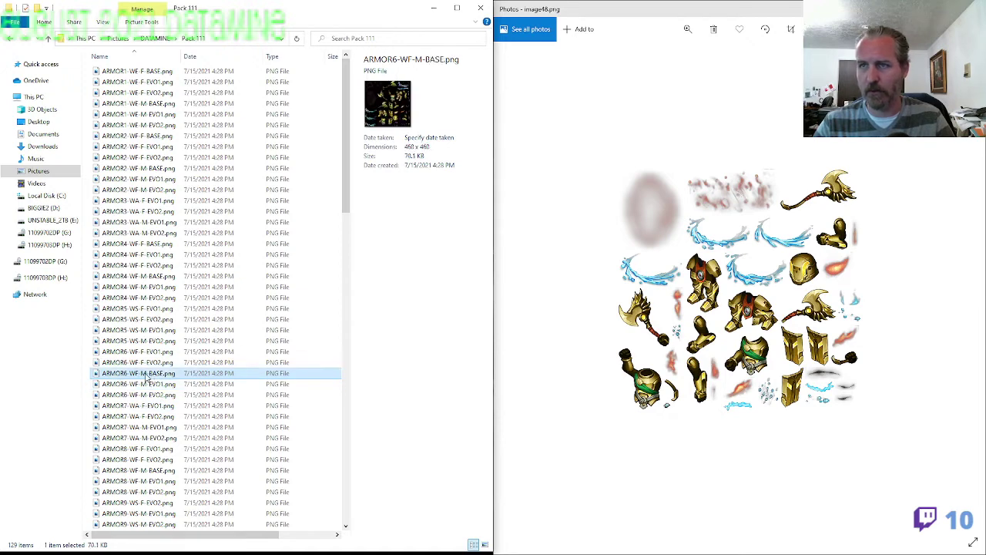
pyautogui.doubleClick(146, 374)
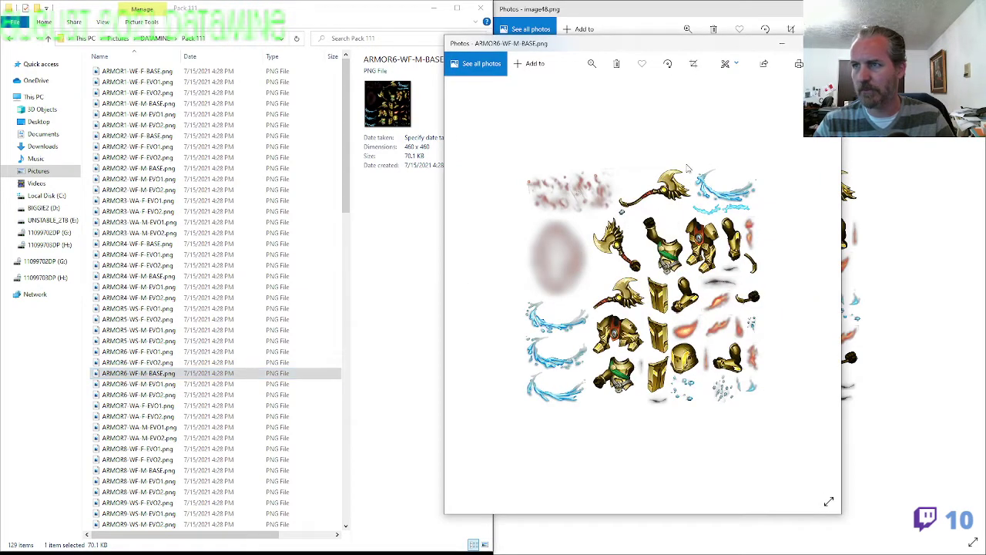
pyautogui.click(143, 373)
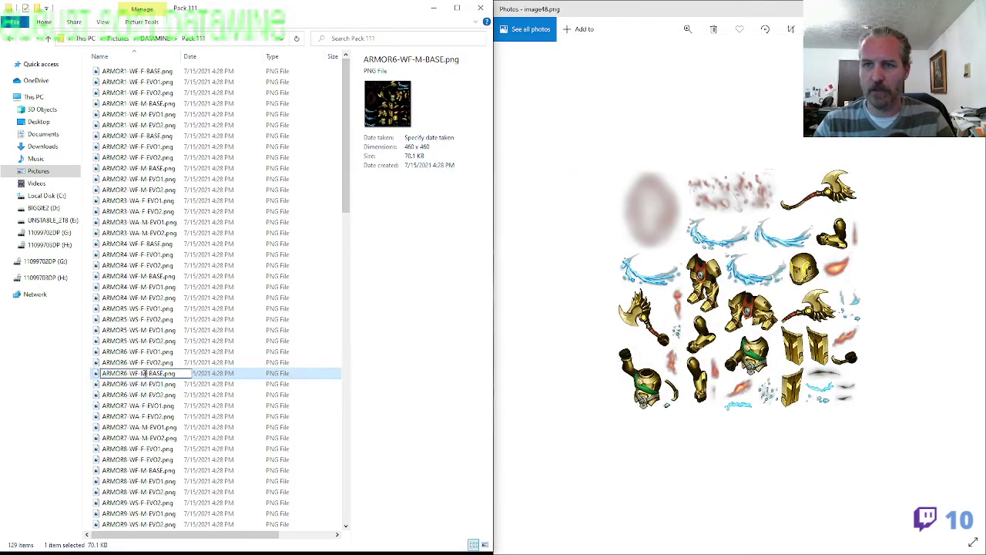
pyautogui.press('BackSpace')
pyautogui.write('F')
pyautogui.press('Return')
# Rename the gold axe sheet image48.png as ARMOR6-WF-M-BASE.png using the copied name
pyautogui.scroll(-5, 143, 431)
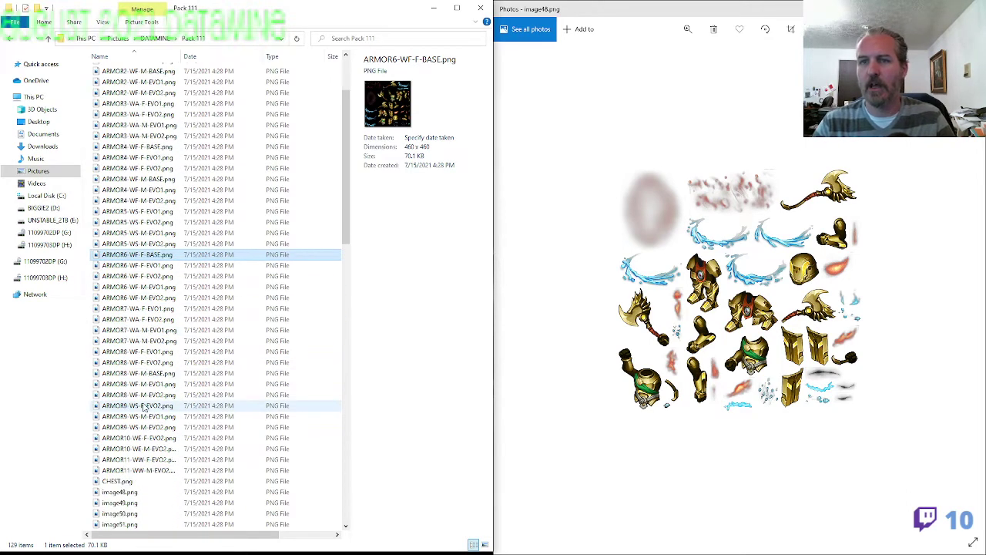
pyautogui.click(143, 428)
pyautogui.click(142, 427)
pyautogui.hotkey('ctrl', 'v')
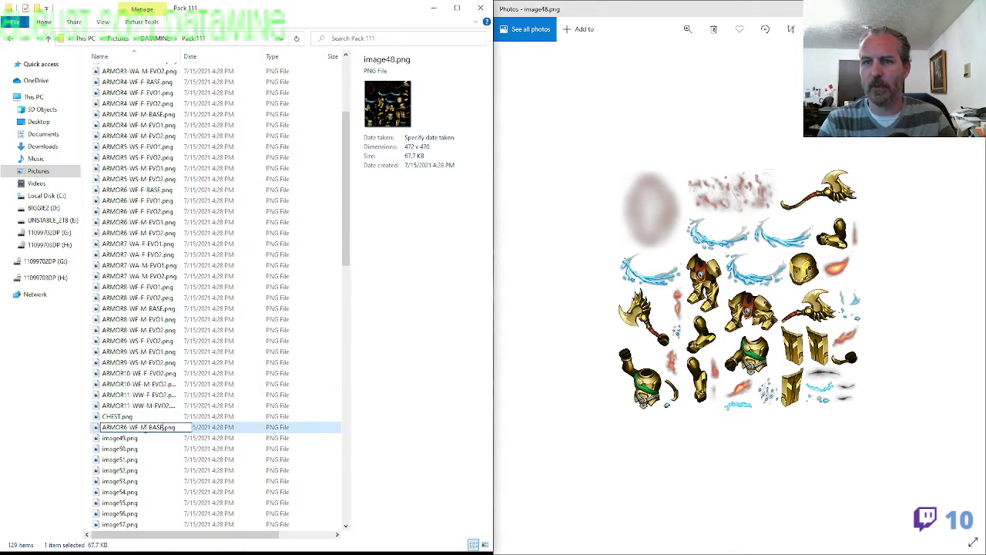
pyautogui.press('Return')
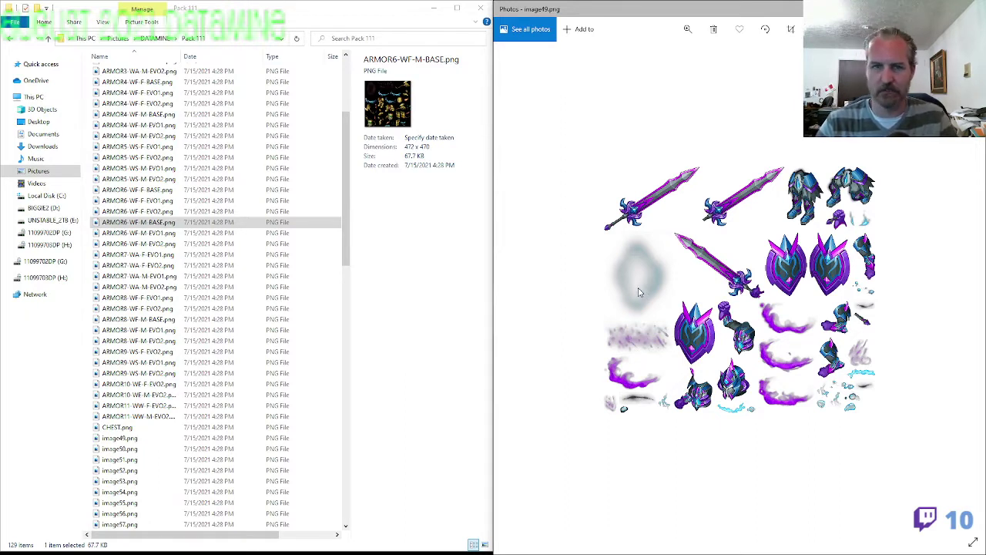
# Reuse the ARMOR9-WS-F-EVO2 name to rename the purple sword sheet image49.png as ARMOR9-WS-F-EVO1.png
pyautogui.click(185, 351)
pyautogui.click(137, 442)
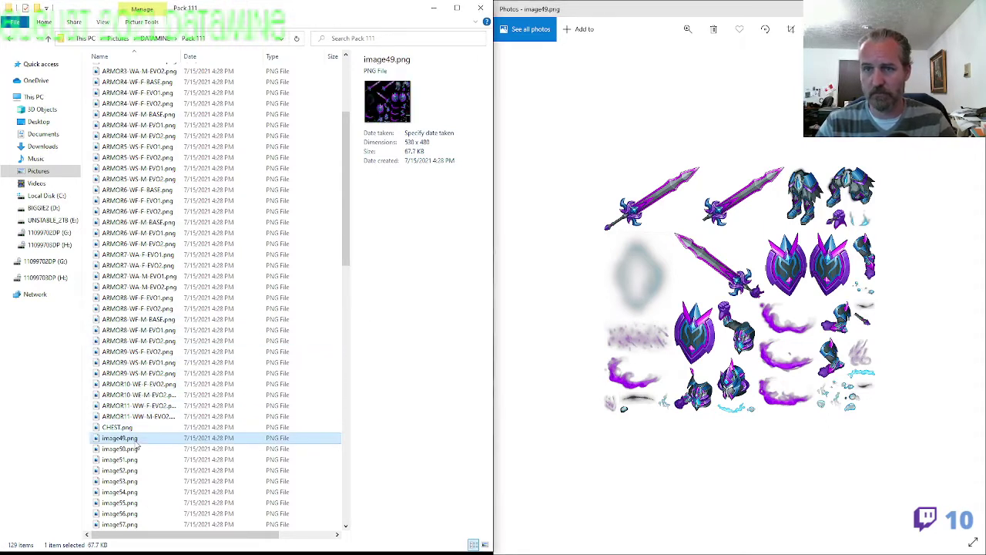
pyautogui.press('F2')
pyautogui.hotkey('ctrl', 'v')
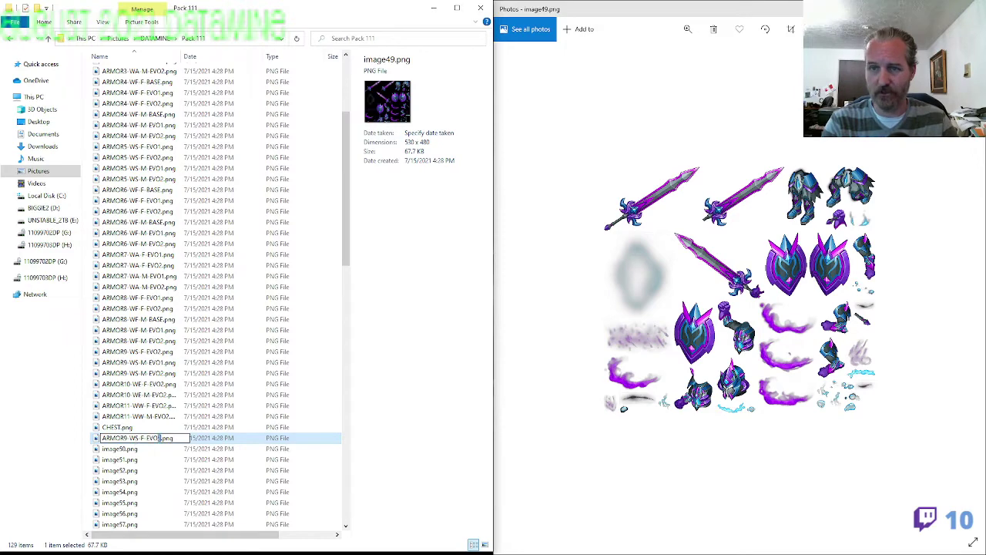
pyautogui.press('BackSpace')
pyautogui.write('1')
pyautogui.press('Return')
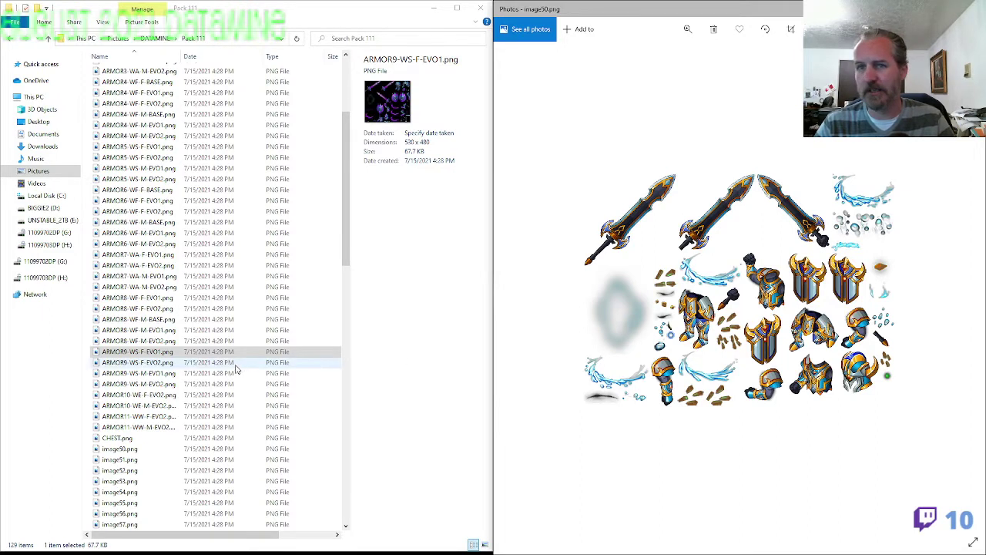
# Reuse the ARMOR10-WE-M-EVO2 name to rename the blue and gold sword sheet image50.png as ARMOR10-WE-M-EVO1.png
pyautogui.click(168, 395)
pyautogui.click(169, 406)
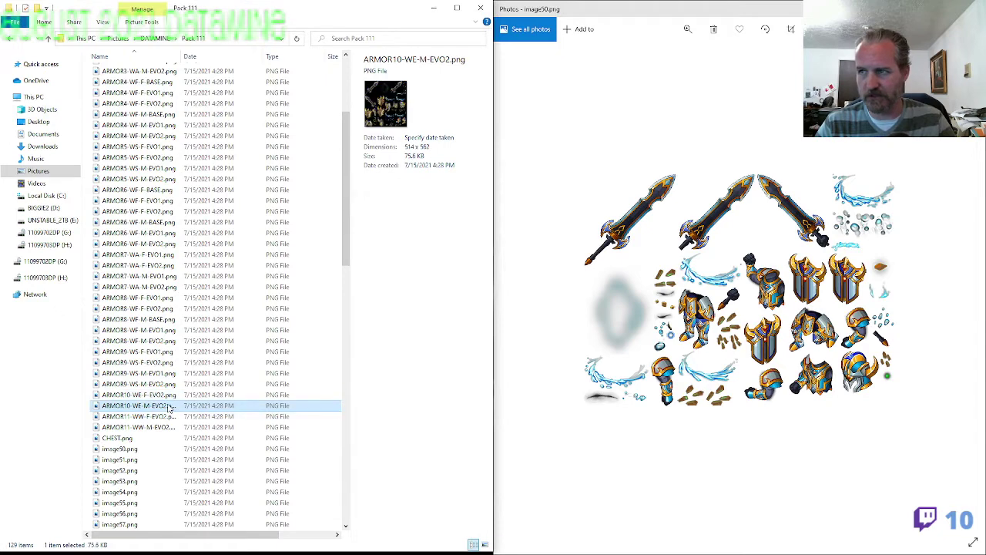
pyautogui.press('F2')
pyautogui.hotkey('ctrl', 'c')
pyautogui.click(139, 450)
pyautogui.press('F2')
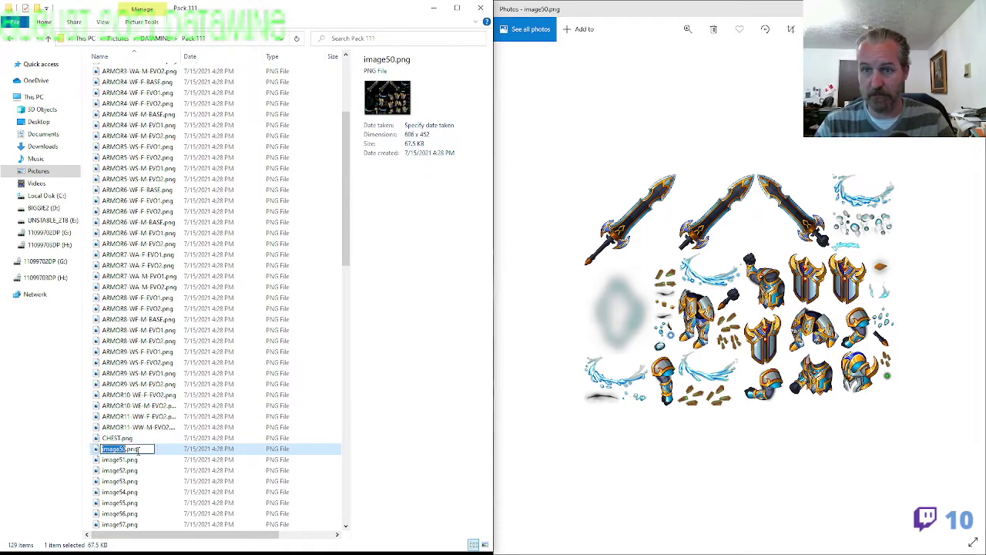
pyautogui.hotkey('ctrl', 'v')
pyautogui.press('BackSpace')
pyautogui.write('1')
pyautogui.press('Return')
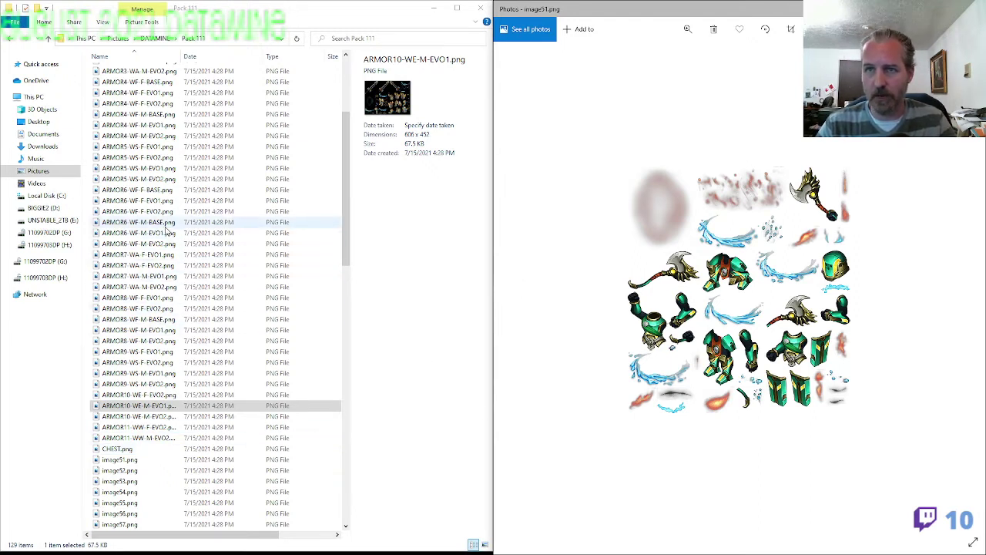
# Reuse the ARMOR8-WF-M-BASE name to rename the green and gold axe sheet image51.png as ARMOR8-WF-F-BASE.png
pyautogui.click(158, 319)
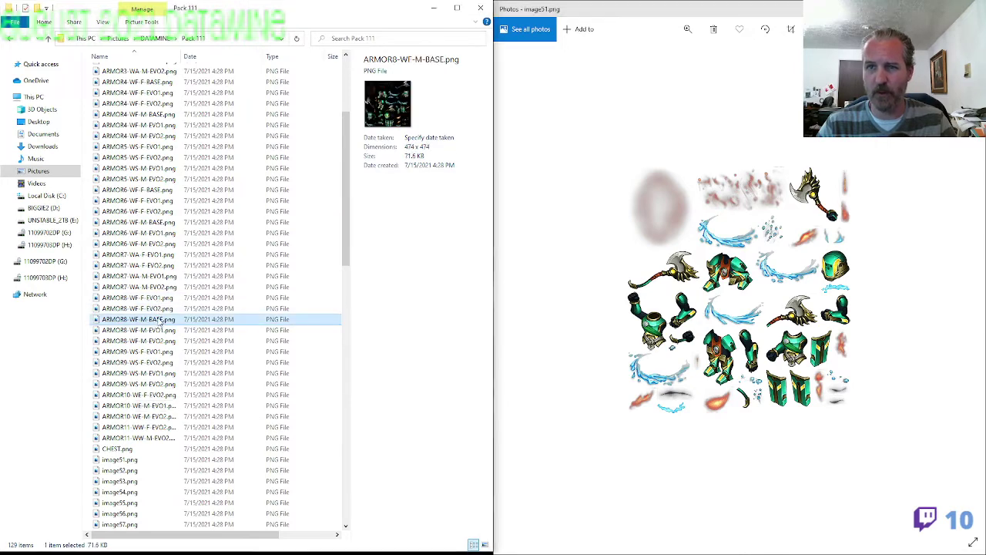
pyautogui.click(135, 460)
pyautogui.press('F2')
pyautogui.hotkey('ctrl', 'v')
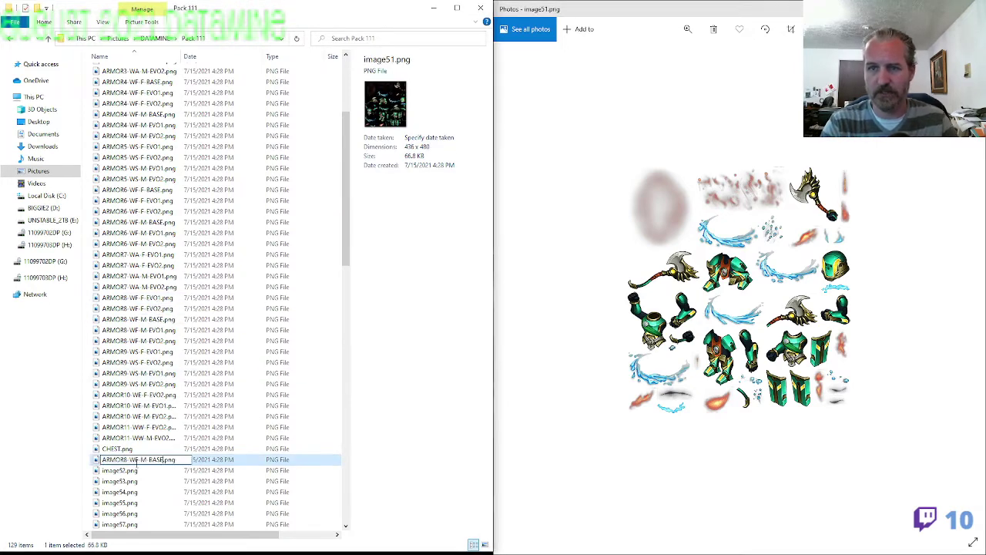
pyautogui.press('BackSpace')
pyautogui.write('F')
pyautogui.press('Return')
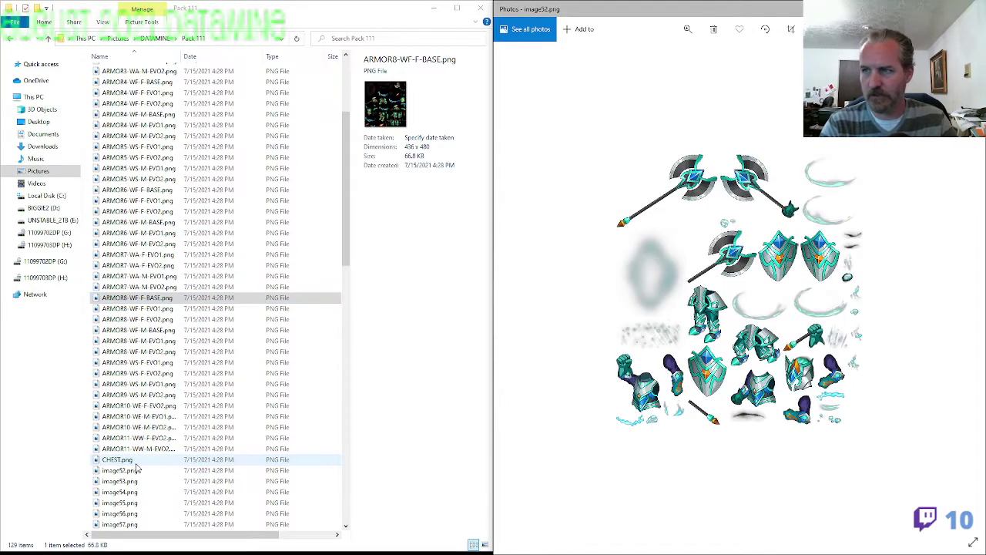
# Reuse the ARMOR7-WA-M-EVO2 name to rename the teal double-axe sheet image52.png as ARMOR7-WA-M-BASE.png
pyautogui.click(149, 289)
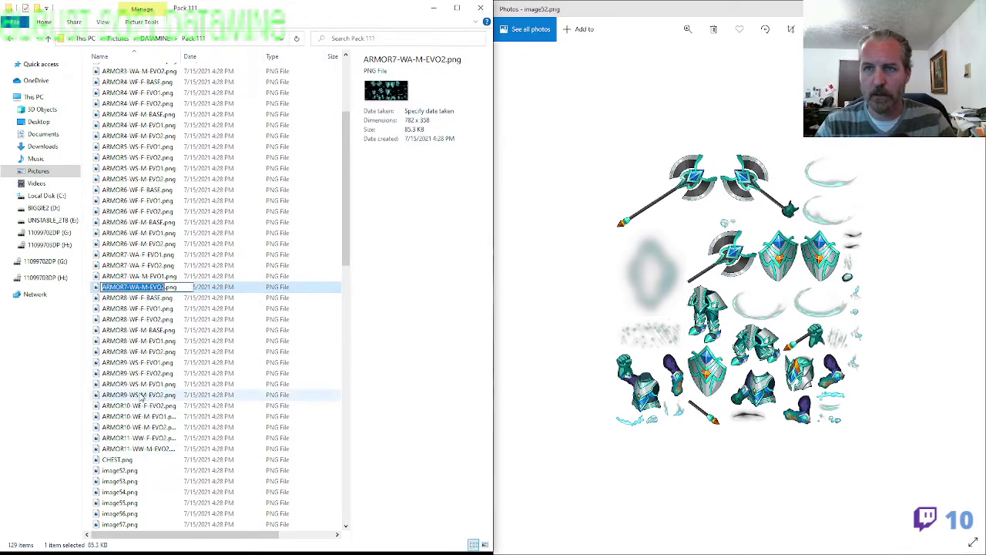
pyautogui.click(131, 470)
pyautogui.press('F2')
pyautogui.write('ARMOR7-WA-M-BASE')
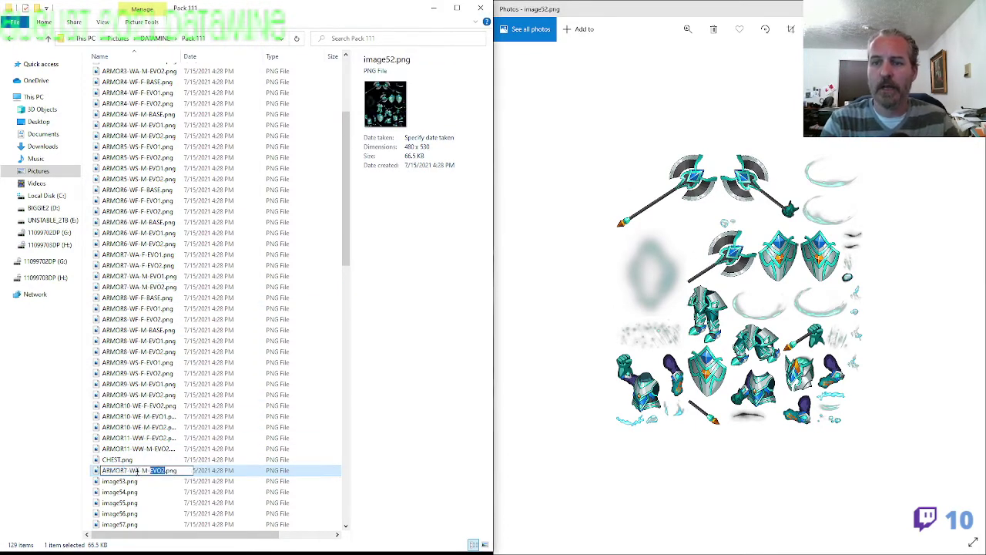
pyautogui.press('Return')
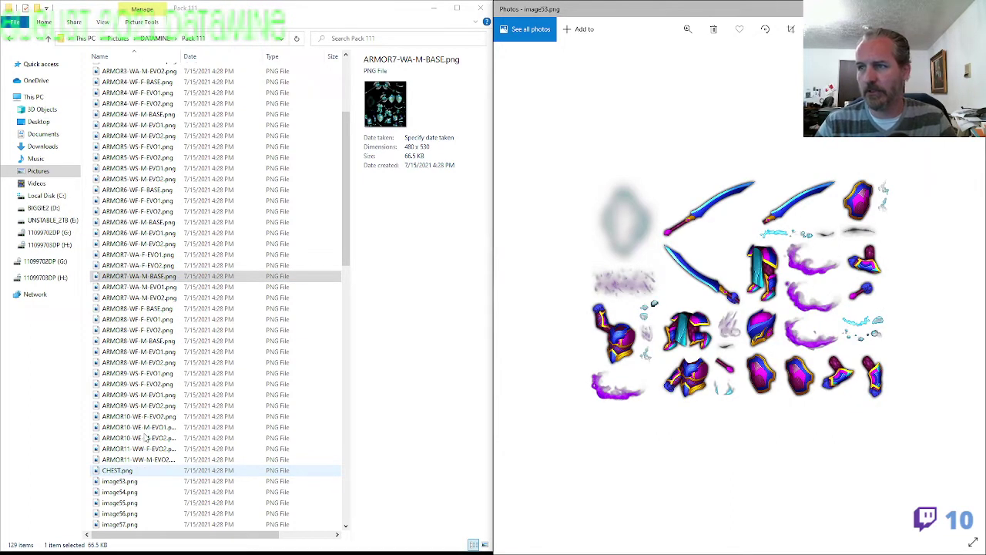
# Reuse the ARMOR5-WS-M-EVO2 name to rename the blue and magenta saber sheet image53.png as ARMOR5-WS-M-BASE.png
pyautogui.click(156, 180)
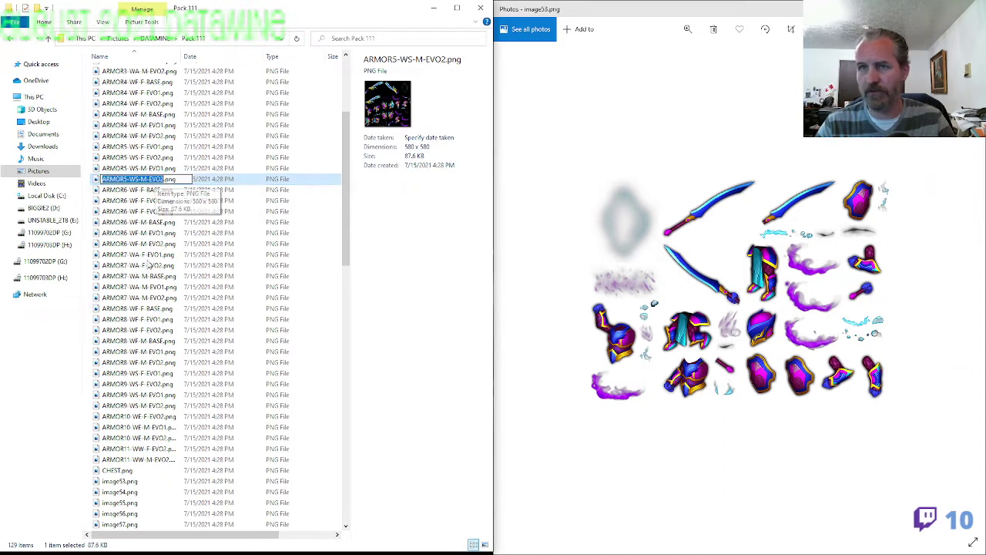
pyautogui.click(145, 481)
pyautogui.press('F2')
pyautogui.hotkey('ctrl', 'v')
pyautogui.hotkey('shift', 'Left')
pyautogui.hotkey('shift', 'Left')
pyautogui.hotkey('shift', 'Left')
pyautogui.hotkey('shift', 'Left')
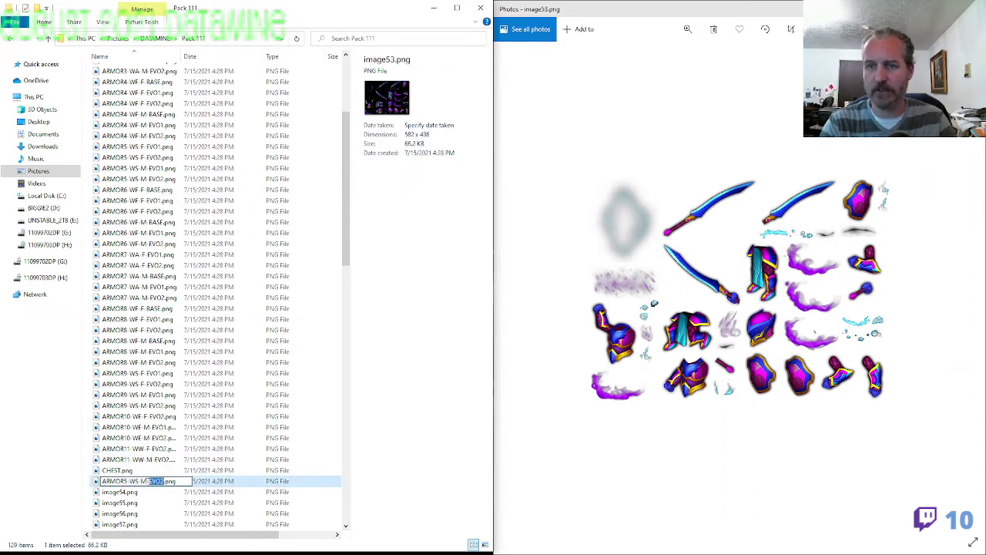
pyautogui.write('BASE')
pyautogui.press('Return')
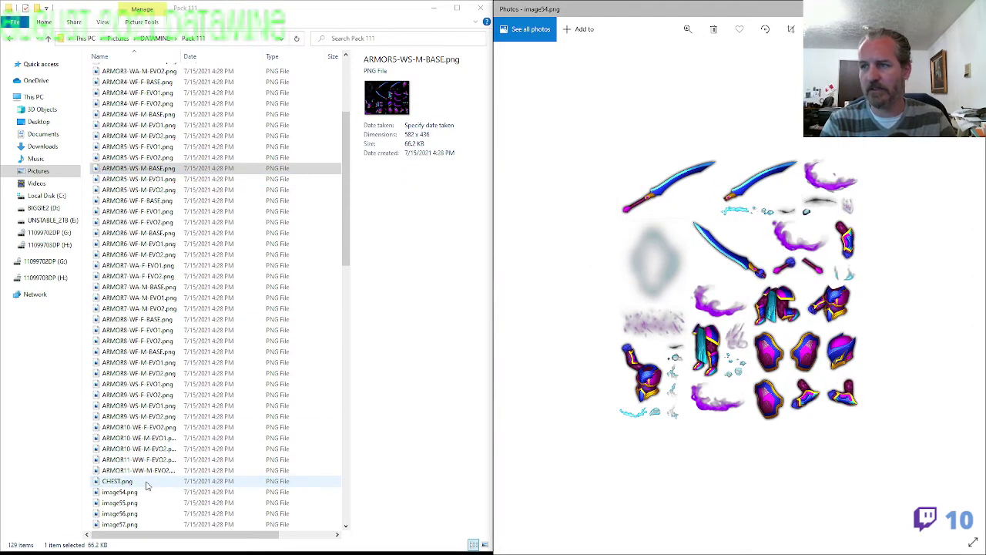
# Rename the second blue and magenta saber sheet image54.png as ARMOR5-WS-F-BASE.png, starting from the copied ARMOR5-WS-M-EVO2 name
pyautogui.click(144, 493)
pyautogui.press('F2')
pyautogui.hotkey('ctrl', 'v')
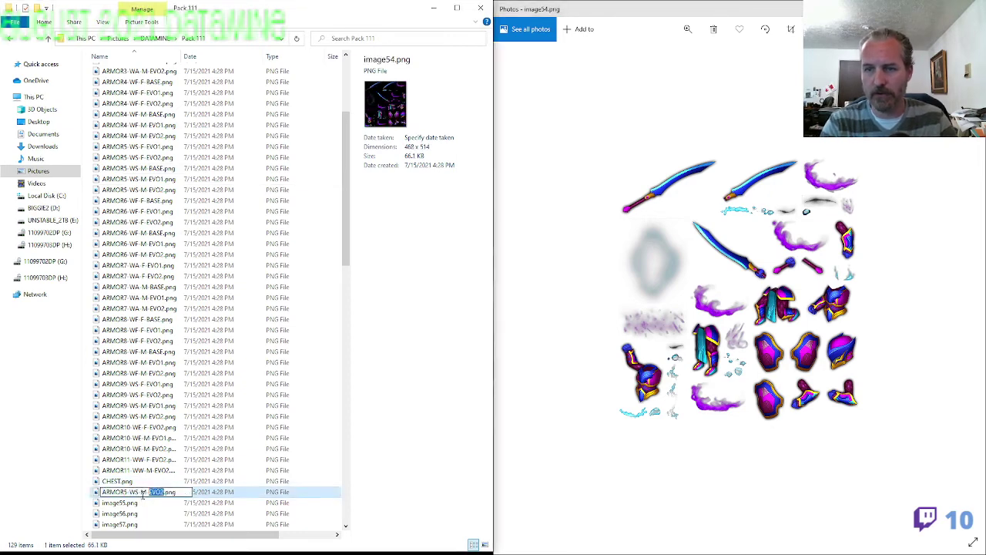
pyautogui.press('BackSpace')
pyautogui.press('BackSpace')
pyautogui.write('SE')
pyautogui.press('Return')
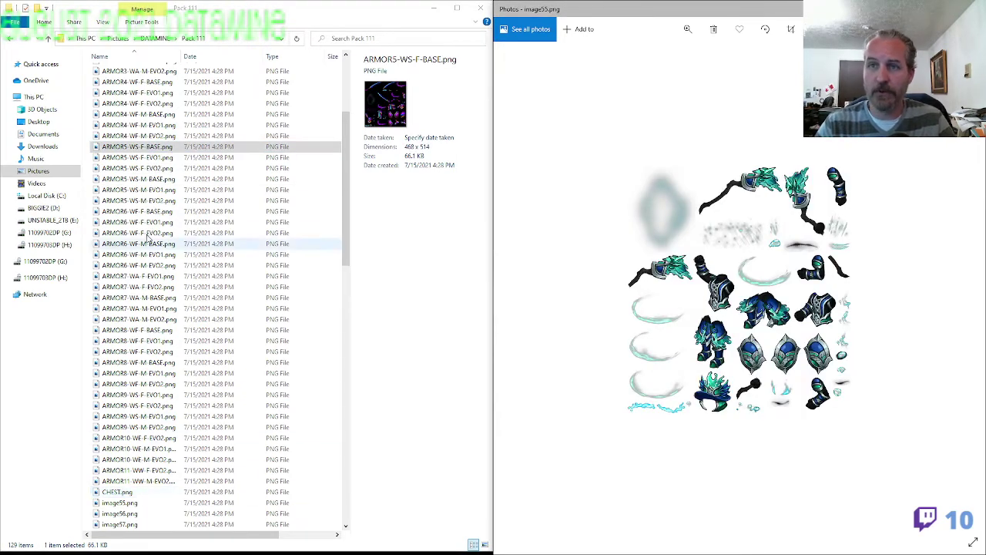
# Reuse the ARMOR3-WA-M-EVO2 name to rename the teal-flamed blue armor sheet image55.png as ARMOR3-WA-F-BASE.png
pyautogui.scroll(4, 146, 235)
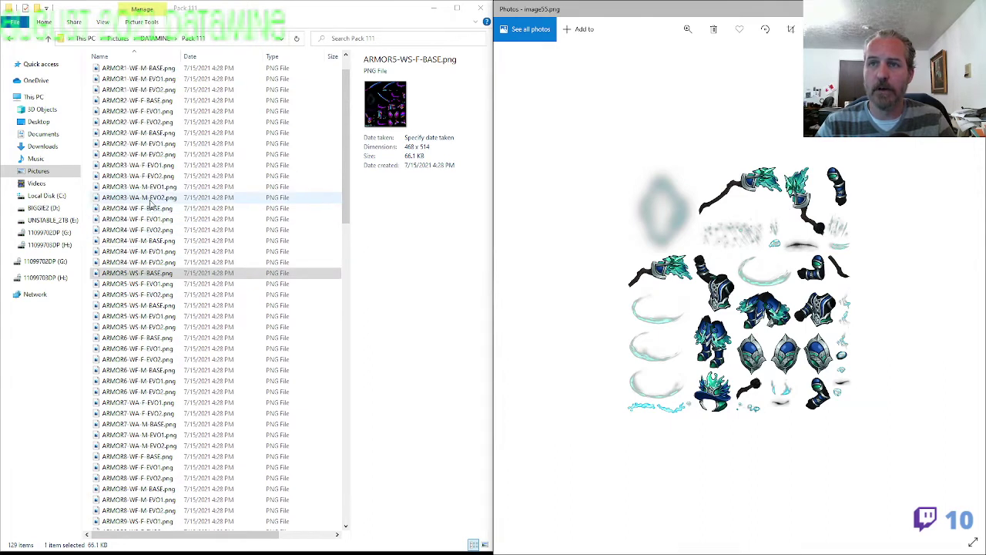
pyautogui.click(150, 200)
pyautogui.press('F2')
pyautogui.click(163, 362)
pyautogui.scroll(-5, 164, 368)
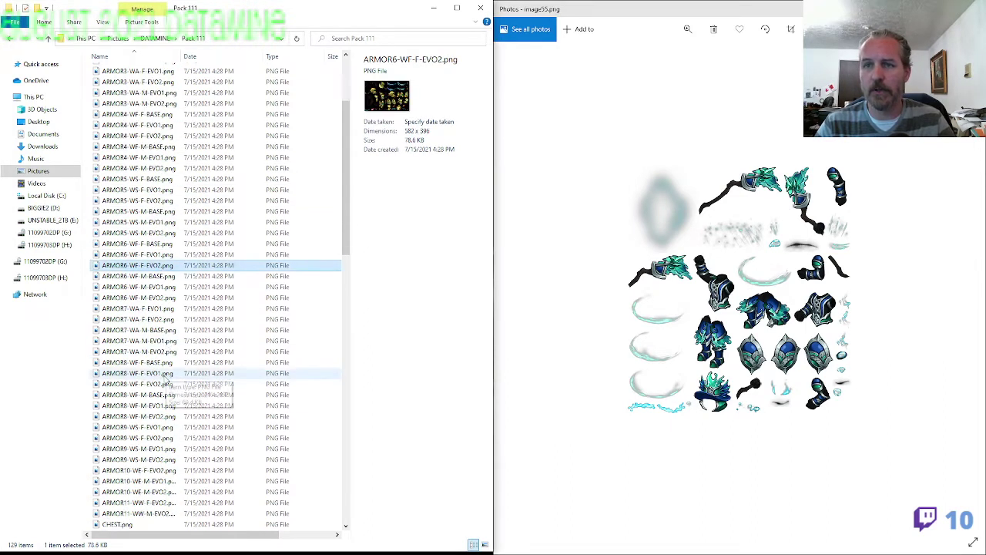
pyautogui.click(131, 469)
pyautogui.press('F2')
pyautogui.hotkey('ctrl', 'v')
pyautogui.hotkey('ctrl', 'shift', 'Left')
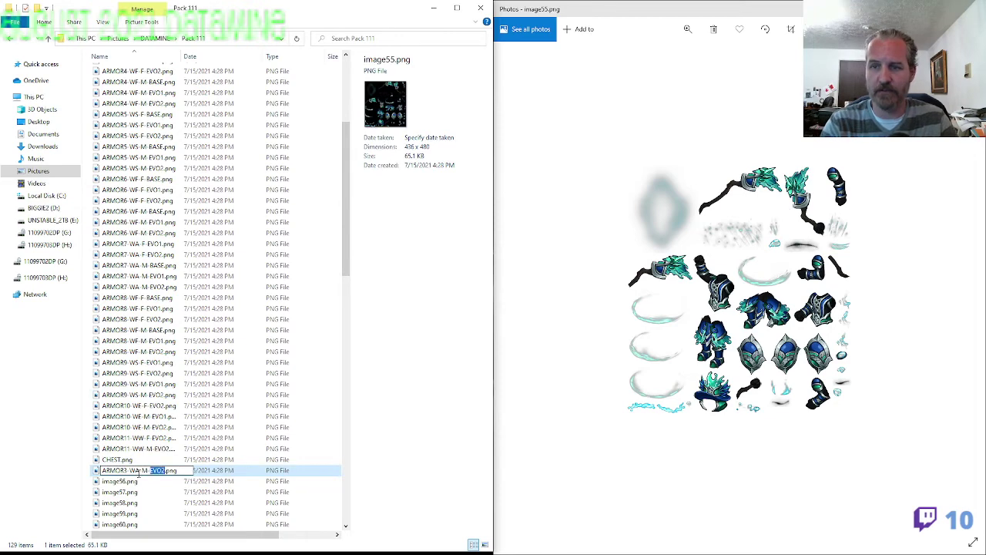
pyautogui.write('BASE')
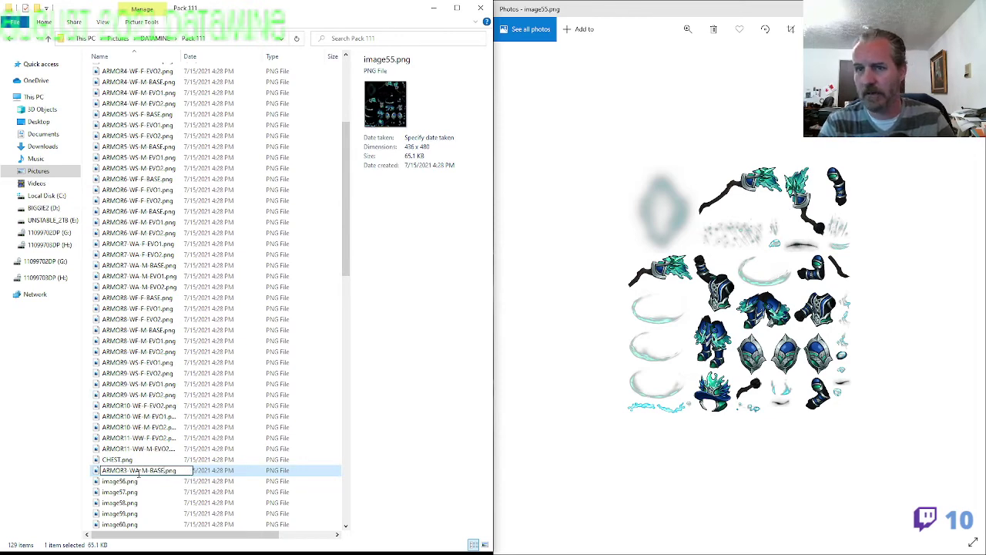
pyautogui.press('BackSpace')
pyautogui.write('F')
pyautogui.press('Return')
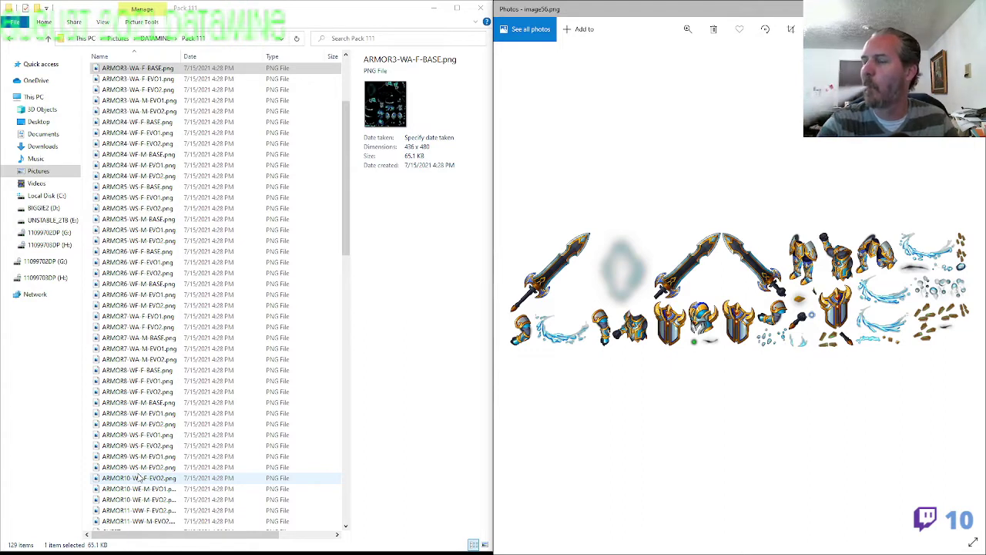
# Compare image56.png with ARMOR10-WE-M-EVO1.png and reuse that name to rename the gold-trimmed greatsword sheet image56.png as ARMOR10-WE-M-BASE.png
pyautogui.scroll(-3, 137, 462)
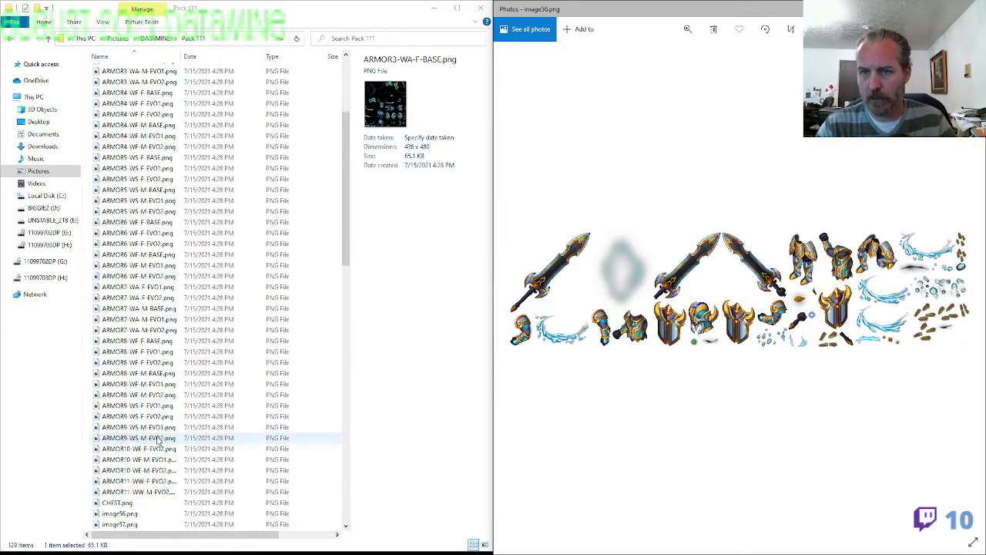
pyautogui.click(154, 383)
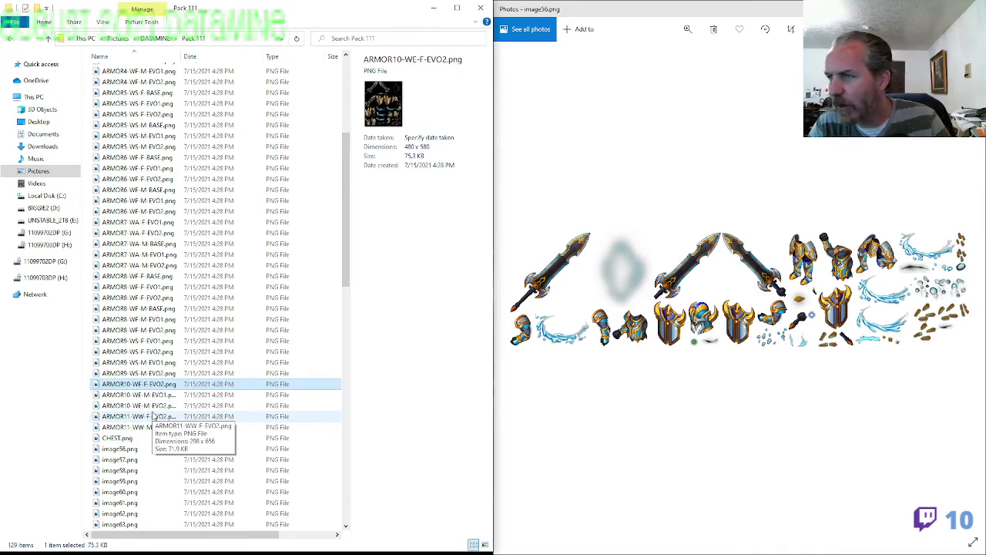
pyautogui.scroll(2, 880, 313)
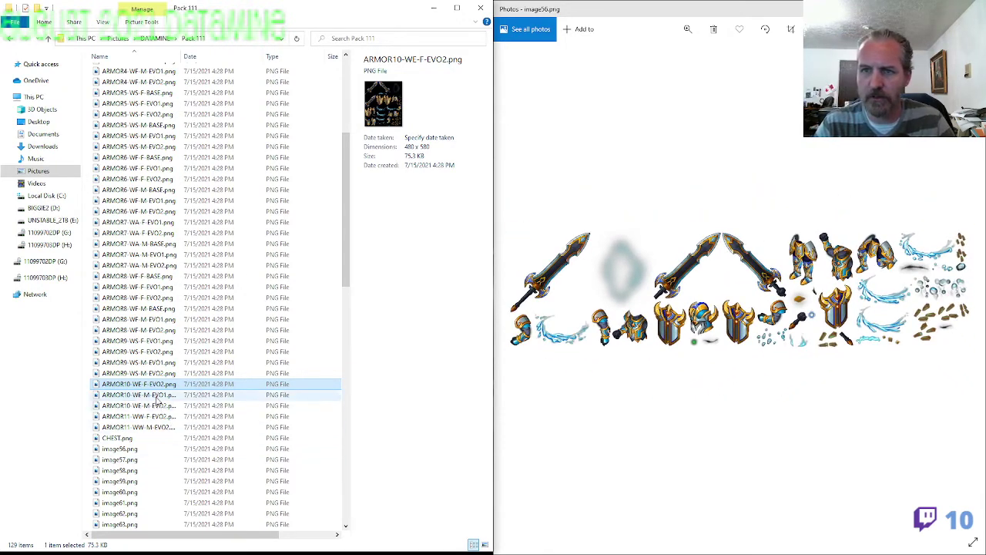
pyautogui.click(157, 396)
pyautogui.doubleClick(157, 396)
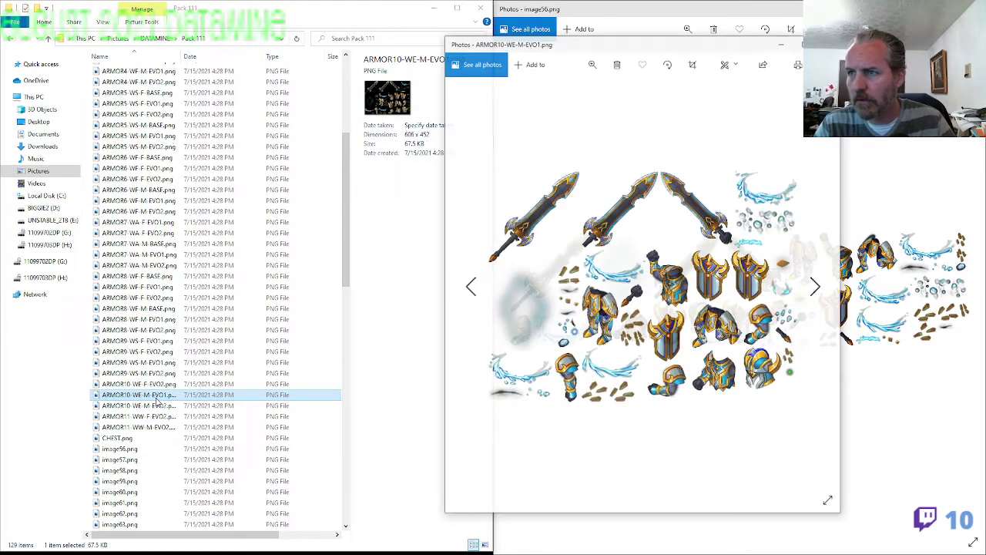
pyautogui.hotkey('alt', 'F4')
pyautogui.press('F2')
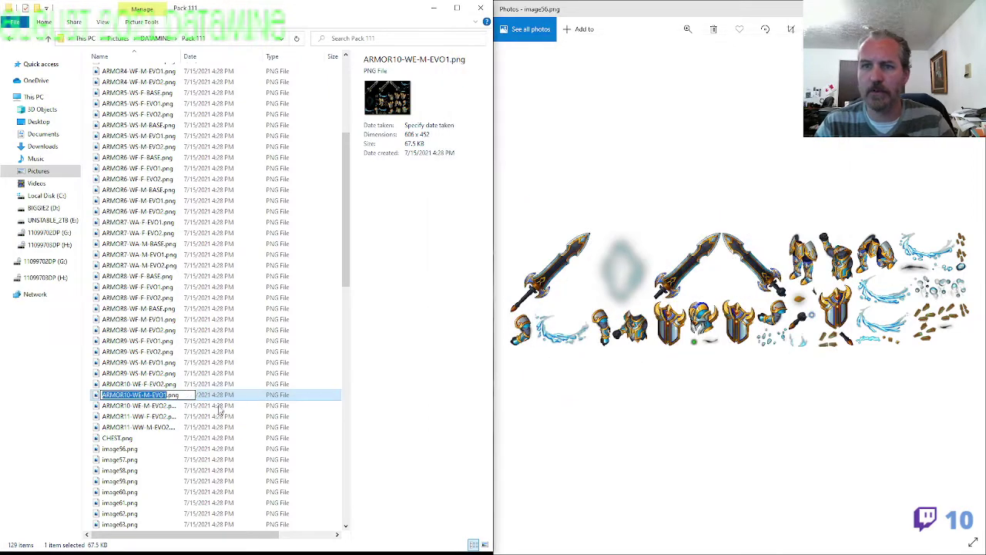
pyautogui.hotkey('ctrl', 'c')
pyautogui.click(139, 451)
pyautogui.press('F2')
pyautogui.hotkey('ctrl', 'v')
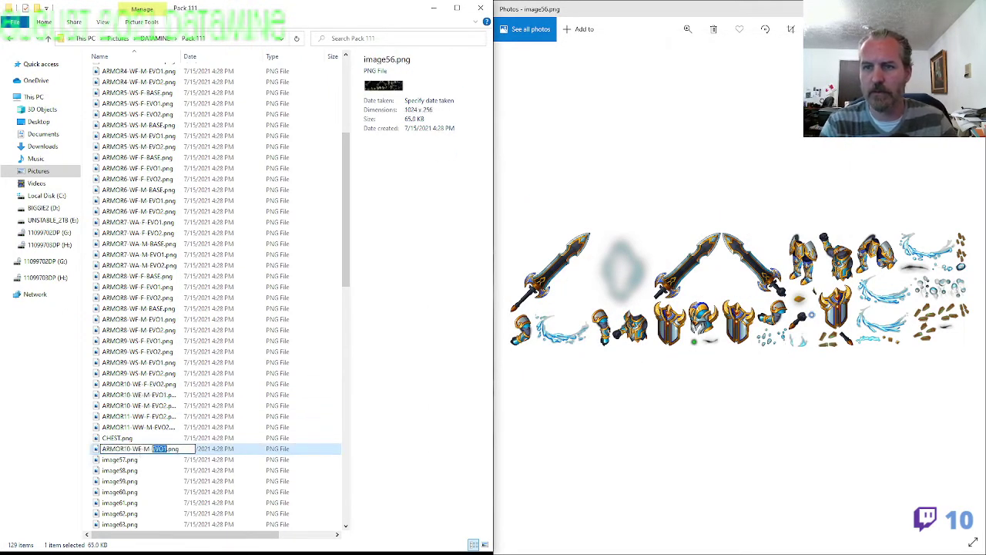
pyautogui.write('BASE')
pyautogui.press('Return')
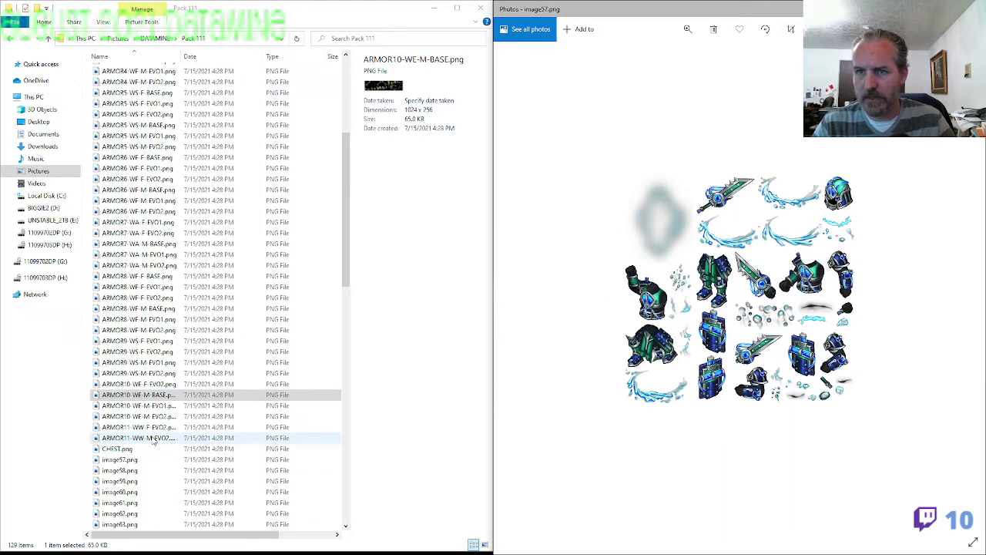
# Reuse the ARMOR11-WW-M-EVO2 name to rename the green and blue sword sheet image57.png as ARMOR11-WW-M-EVO1.png
pyautogui.click(155, 438)
pyautogui.press('F2')
pyautogui.hotkey('ctrl', 'c')
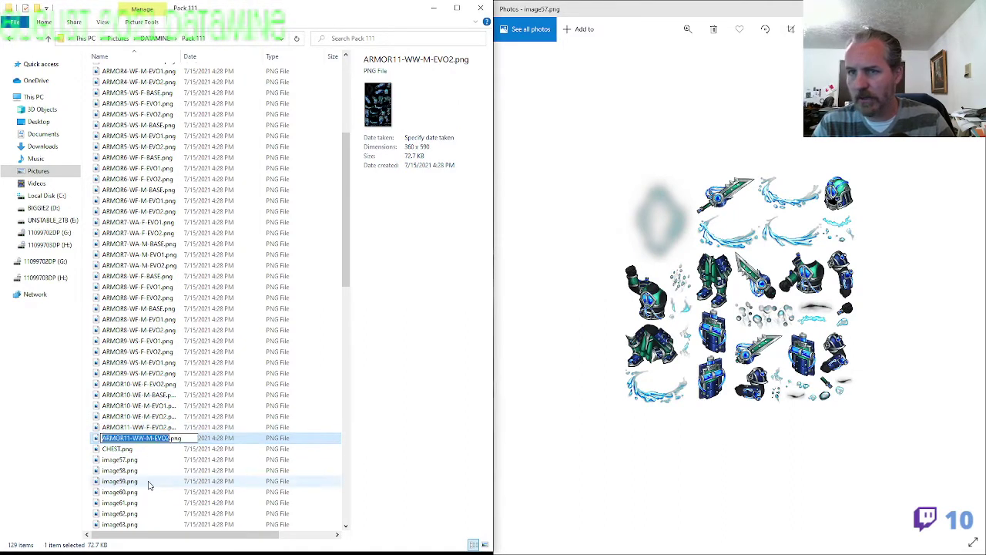
pyautogui.click(133, 460)
pyautogui.press('F2')
pyautogui.hotkey('ctrl', 'v')
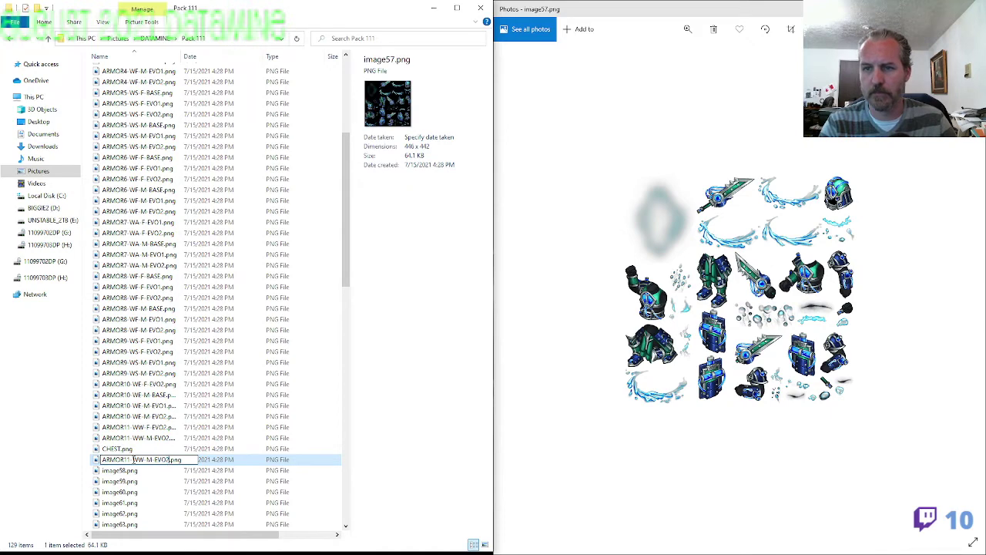
pyautogui.press('Return')
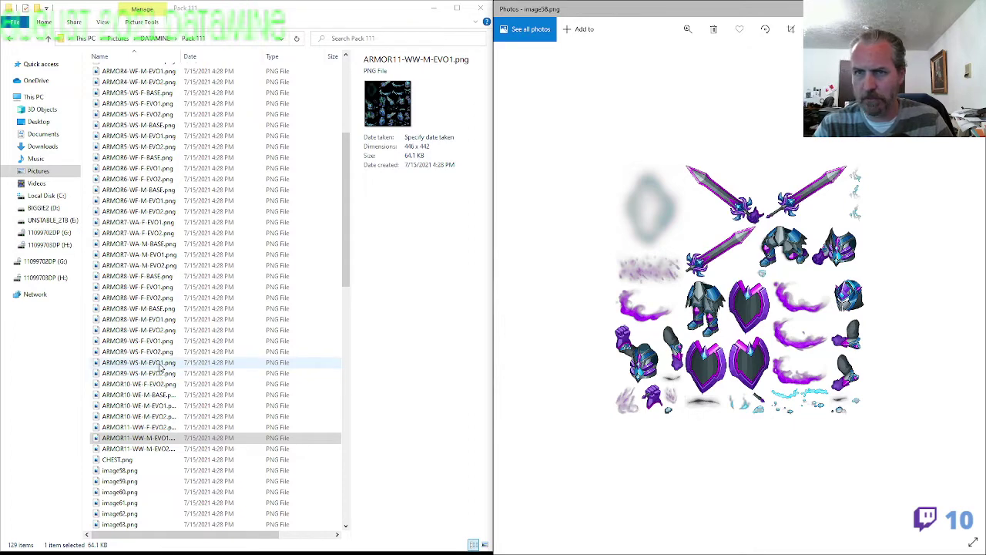
# Rename the purple sword and shield sheet image58.png as ARMOR9-WS-M-BASE.png, starting from the copied ARMOR9-WS-M-EVO2 name
pyautogui.click(158, 373)
pyautogui.press('F2')
pyautogui.click(140, 463)
pyautogui.click(140, 472)
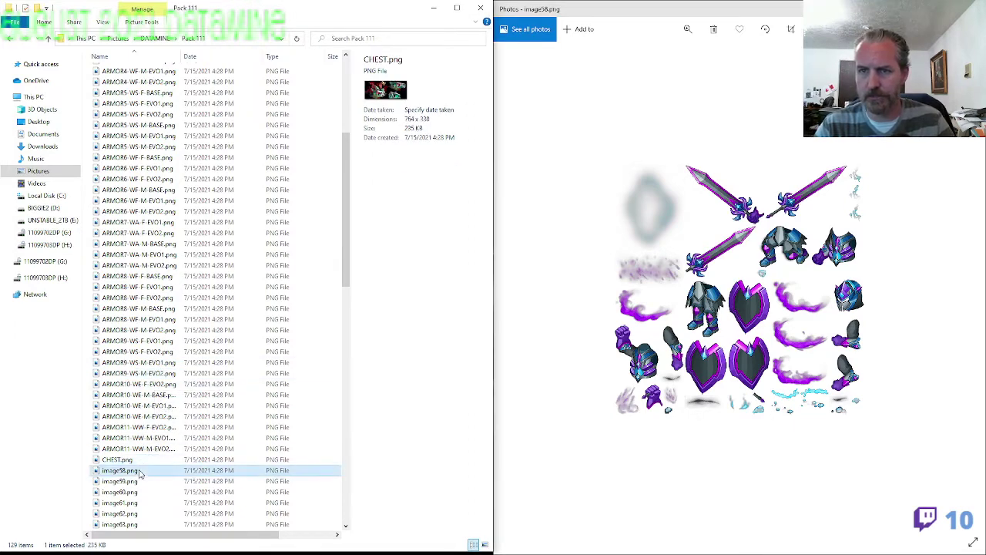
pyautogui.press('F2')
pyautogui.hotkey('ctrl', 'v')
pyautogui.hotkey('ctrl', 'shift', 'Left')
pyautogui.write('B')
pyautogui.press('Return')
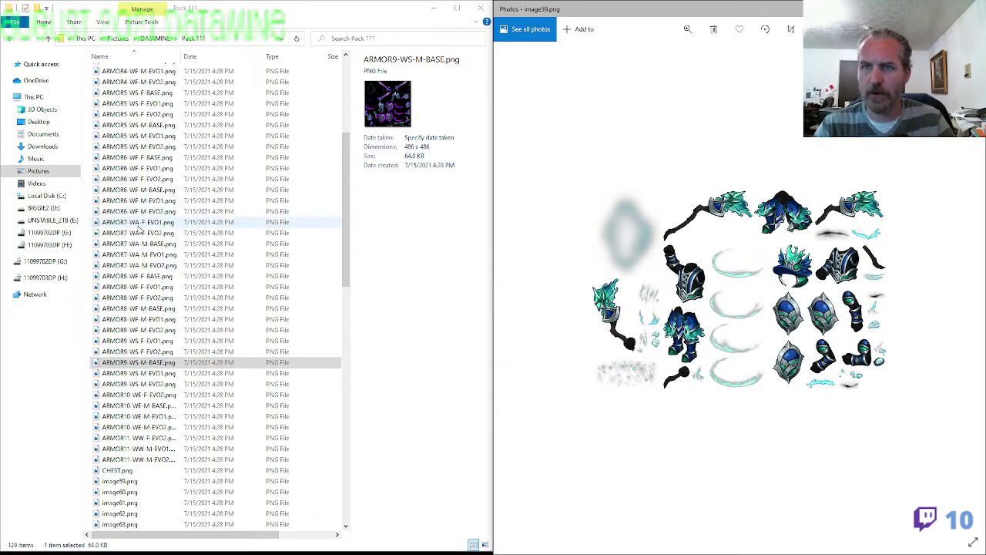
# Check the ARMOR3-WA male files and reuse the ARMOR3-WA-M-EVO2 name to rename the teal-flamed armor sheet image59.png as ARMOR3-WA-M-BASE.png
pyautogui.scroll(2, 149, 229)
pyautogui.scroll(5, 148, 230)
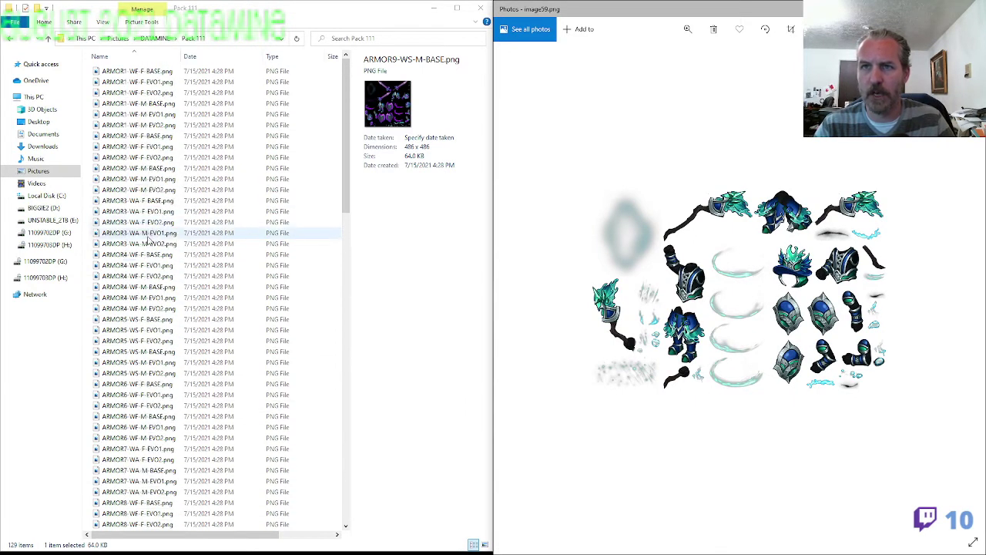
pyautogui.click(156, 233)
pyautogui.doubleClick(156, 237)
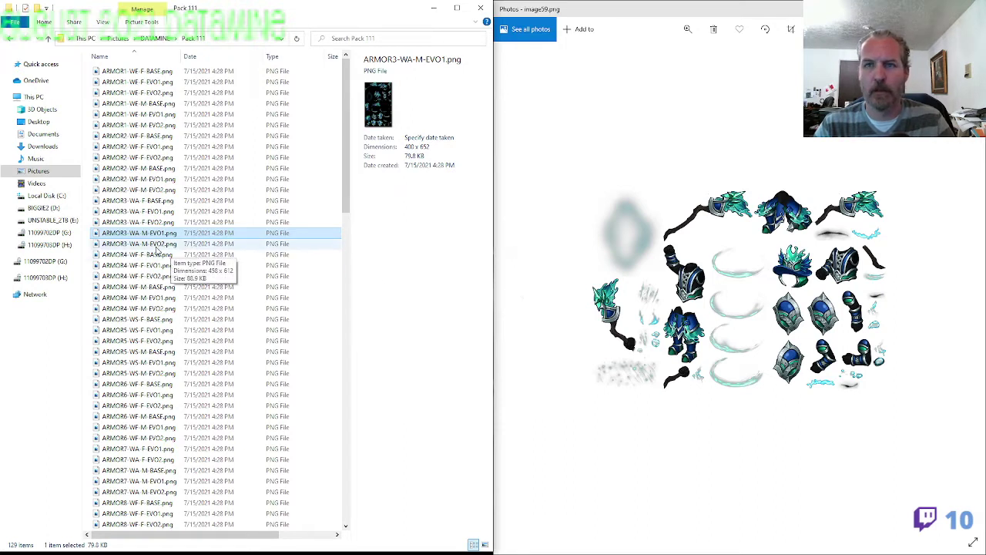
pyautogui.click(155, 245)
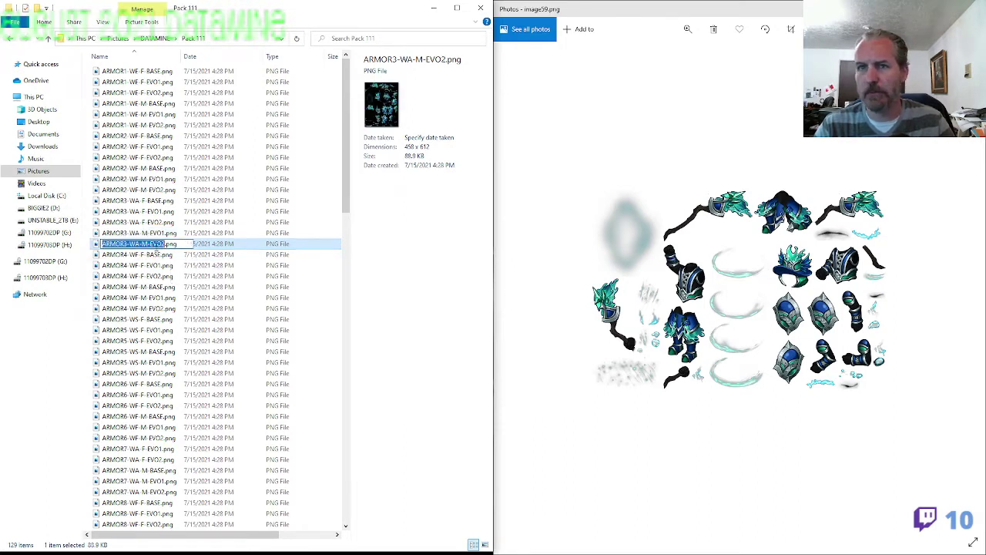
pyautogui.click(150, 298)
pyautogui.scroll(-9, 144, 377)
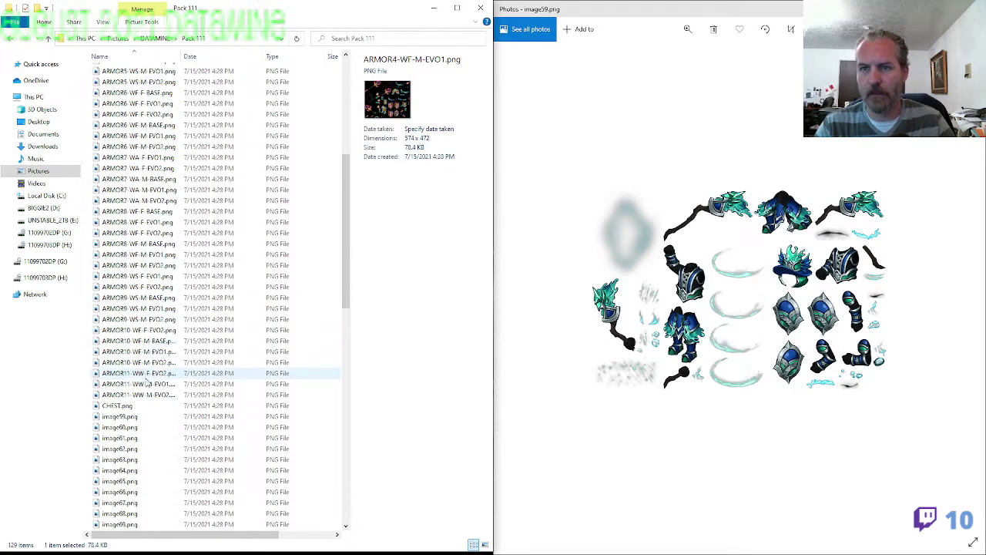
pyautogui.click(143, 417)
pyautogui.press('F2')
pyautogui.hotkey('ctrl', 'v')
pyautogui.hotkey('shift', 'Left')
pyautogui.hotkey('shift', 'Left')
pyautogui.hotkey('shift', 'Left')
pyautogui.hotkey('shift', 'Left')
pyautogui.write('BASE')
pyautogui.press('Return')
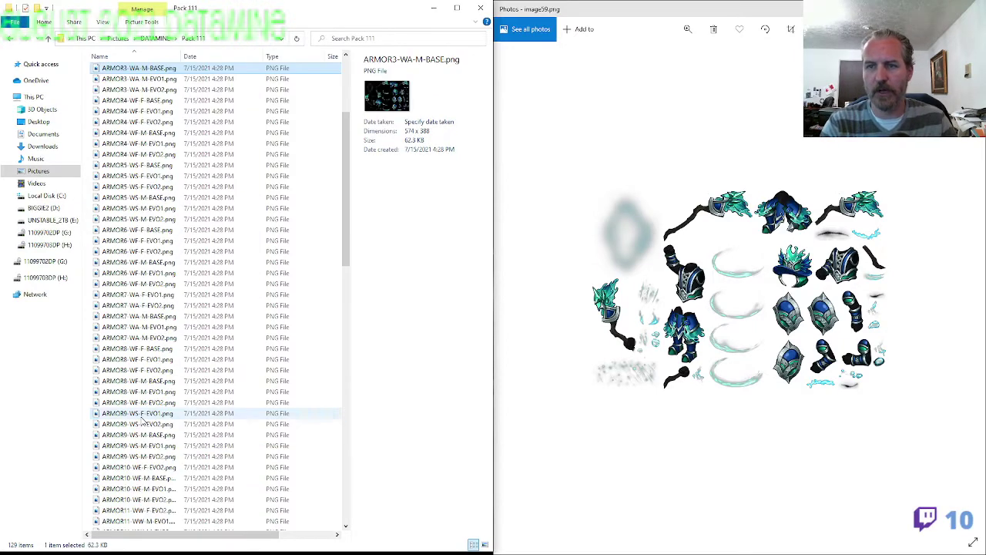
# Compare ARMOR10-WE-M-BASE.png with image60.png, copy its name, and rename it as ARMOR10-WE-F-BASE.png
pyautogui.scroll(-2, 164, 413)
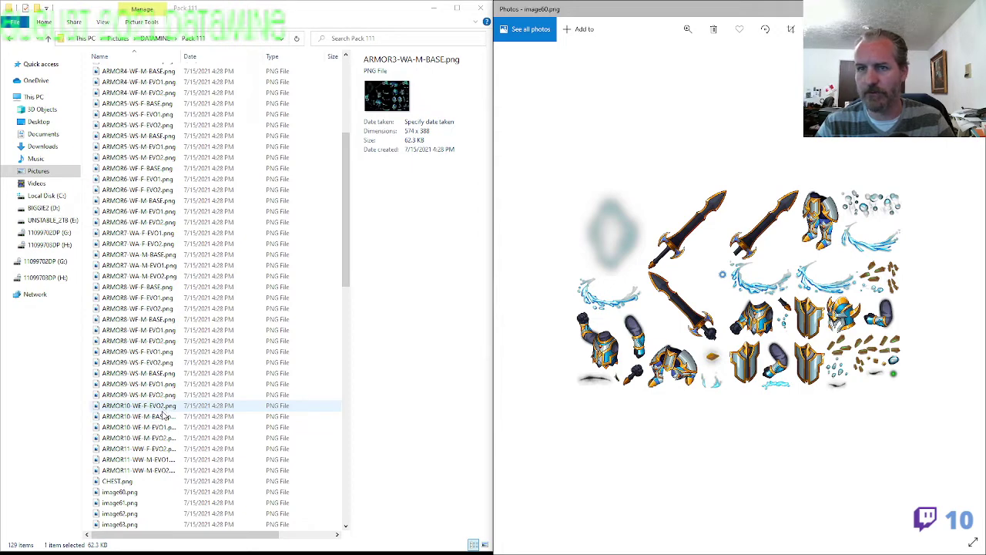
pyautogui.click(159, 418)
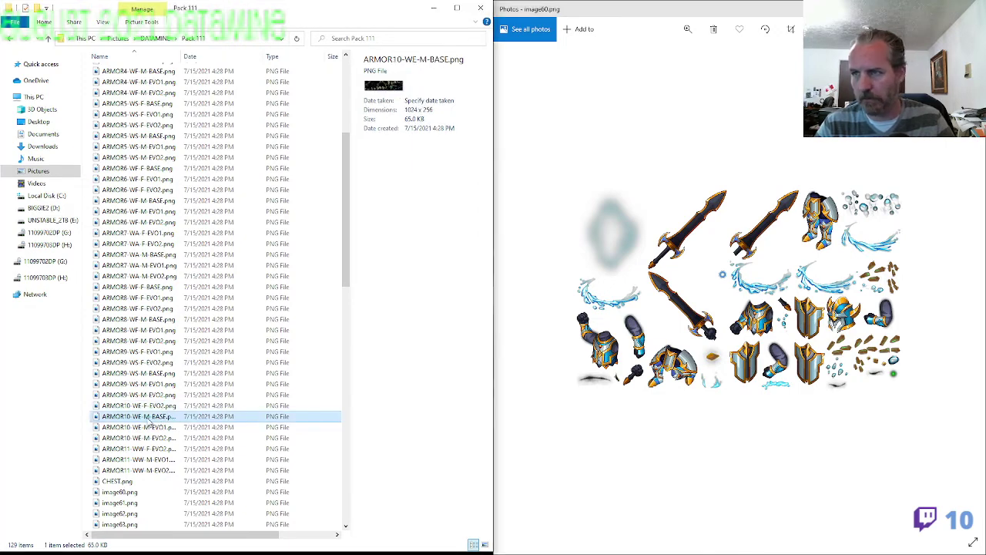
pyautogui.doubleClick(146, 422)
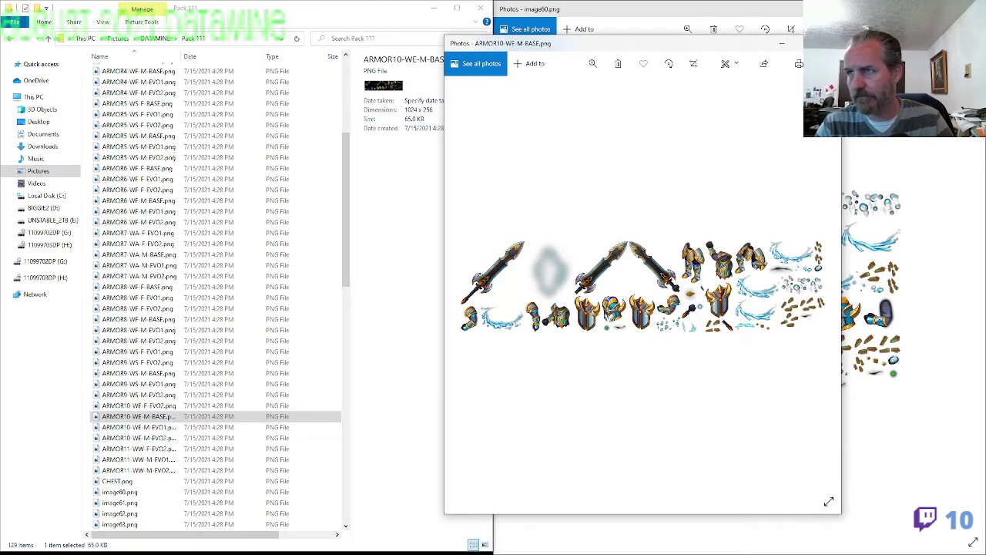
pyautogui.press('F2')
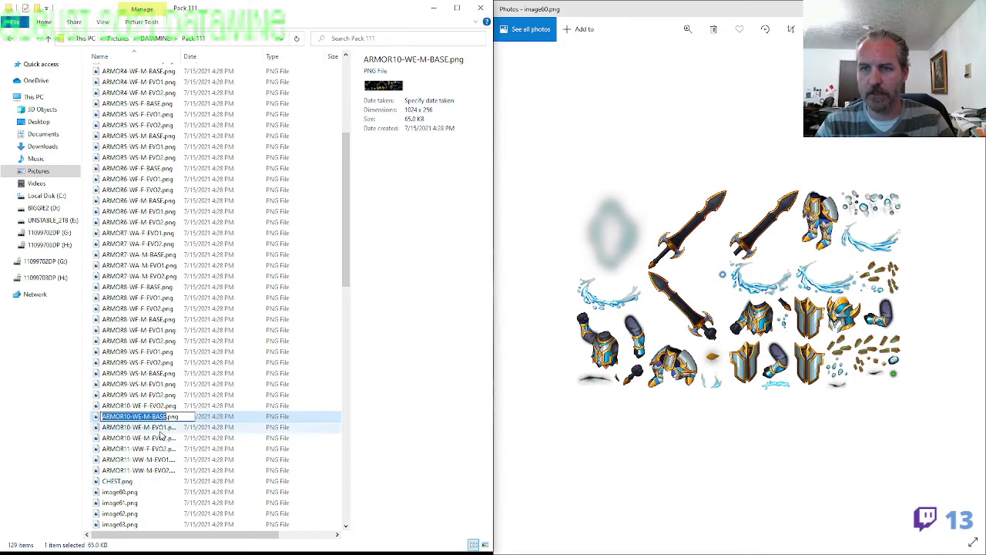
pyautogui.click(128, 417)
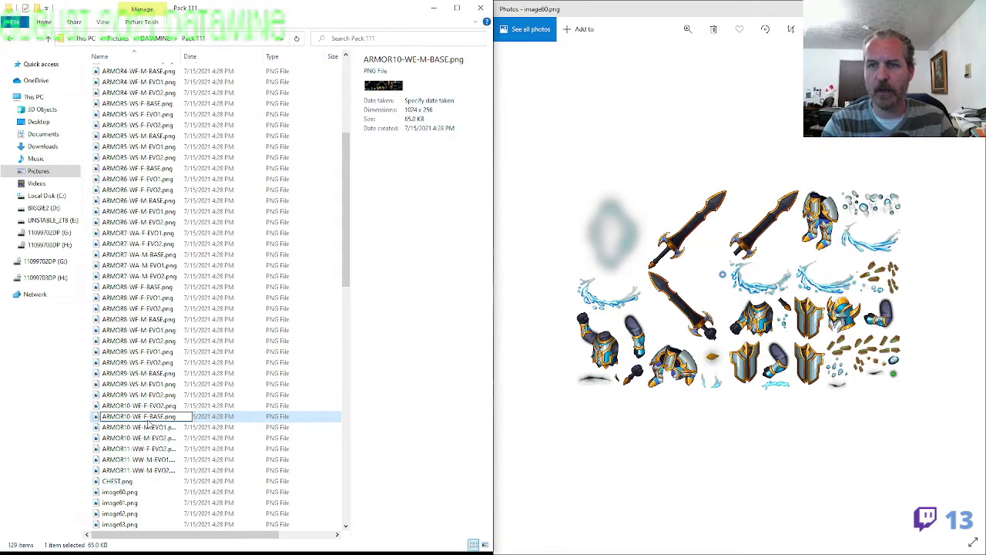
pyautogui.press('Return')
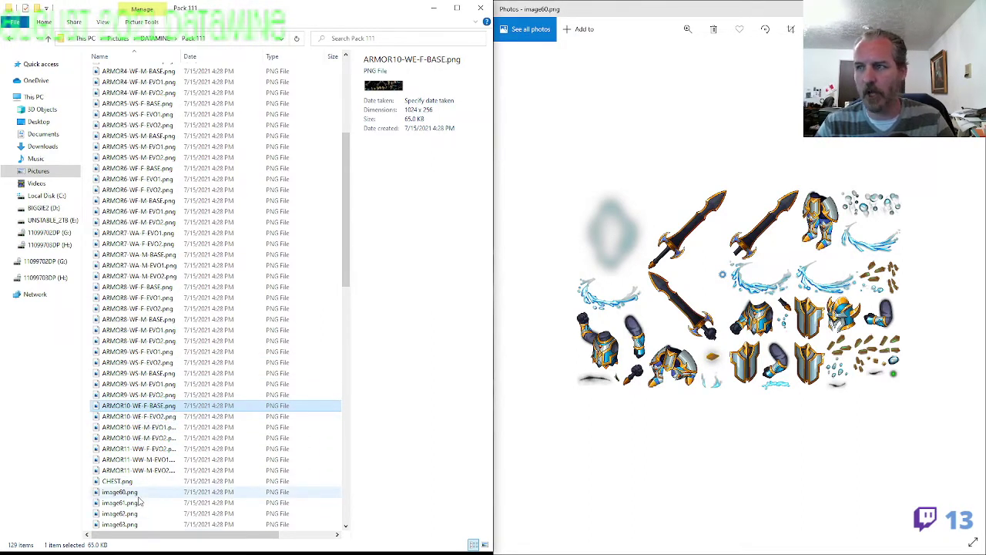
# Rename the gold-trimmed greatsword sheet image60.png as ARMOR10-WE-M-BASE.png using the copied name
pyautogui.click(134, 492)
pyautogui.press('F2')
pyautogui.hotkey('ctrl', 'v')
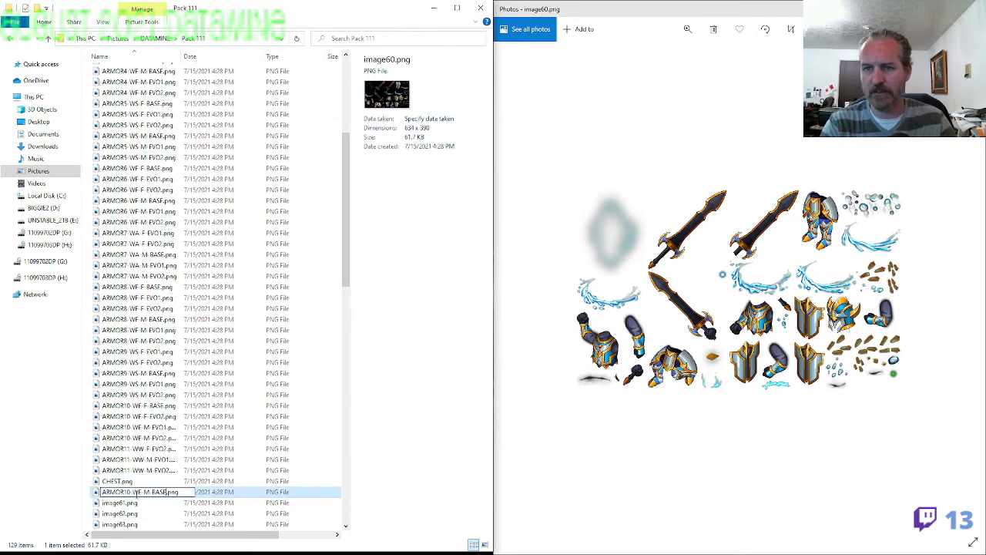
pyautogui.press('Return')
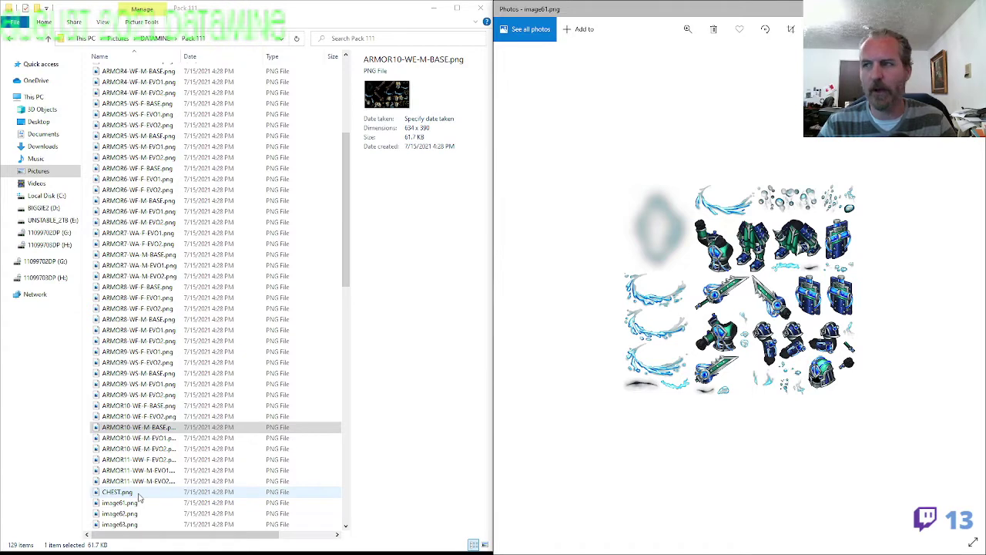
# Reuse the ARMOR11-WW-M-EVO1 name to rename the green and blue sword sheet image61.png as ARMOR11-WW-F-EVO1.png
pyautogui.click(153, 472)
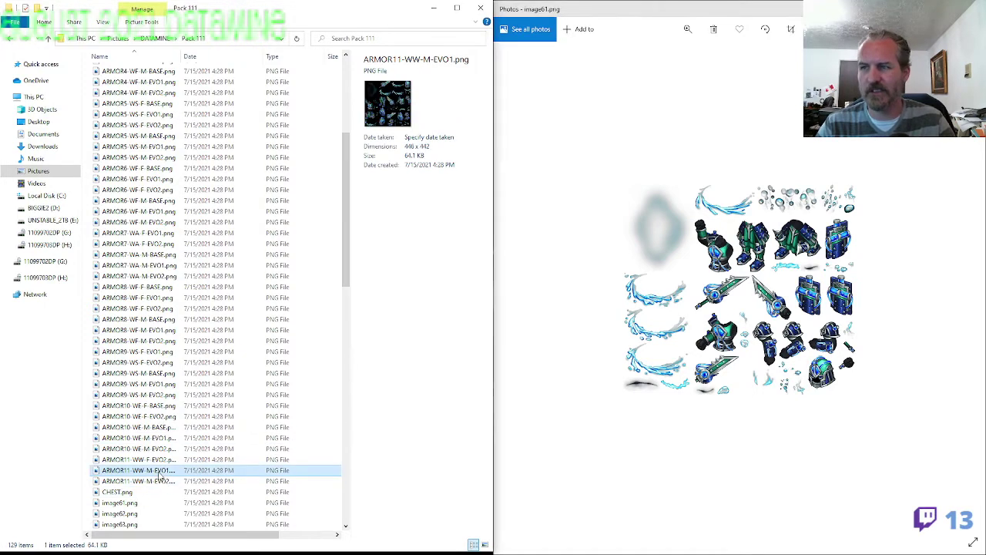
pyautogui.press('F2')
pyautogui.hotkey('ctrl', 'c')
pyautogui.click(135, 504)
pyautogui.press('F2')
pyautogui.hotkey('ctrl', 'v')
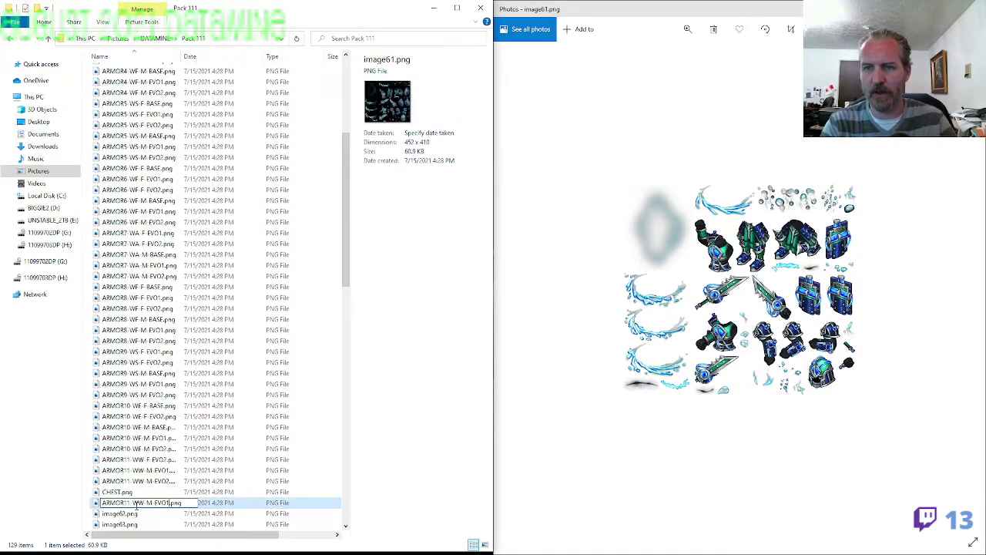
pyautogui.press('Return')
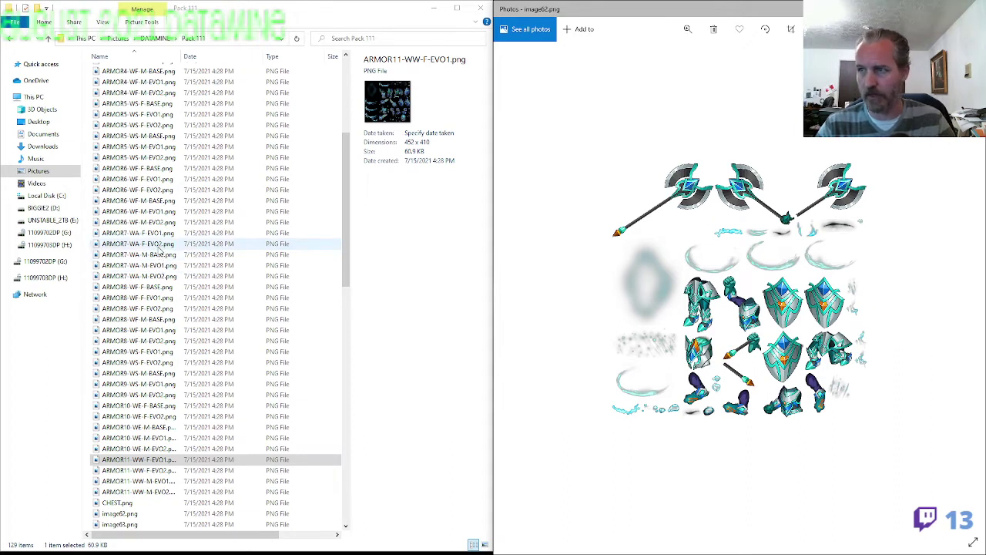
# Reuse the ARMOR7-WA-M-BASE name to rename the teal double-axe sheet image62.png as ARMOR7-WA-F-BASE.png
pyautogui.click(158, 253)
pyautogui.press('F2')
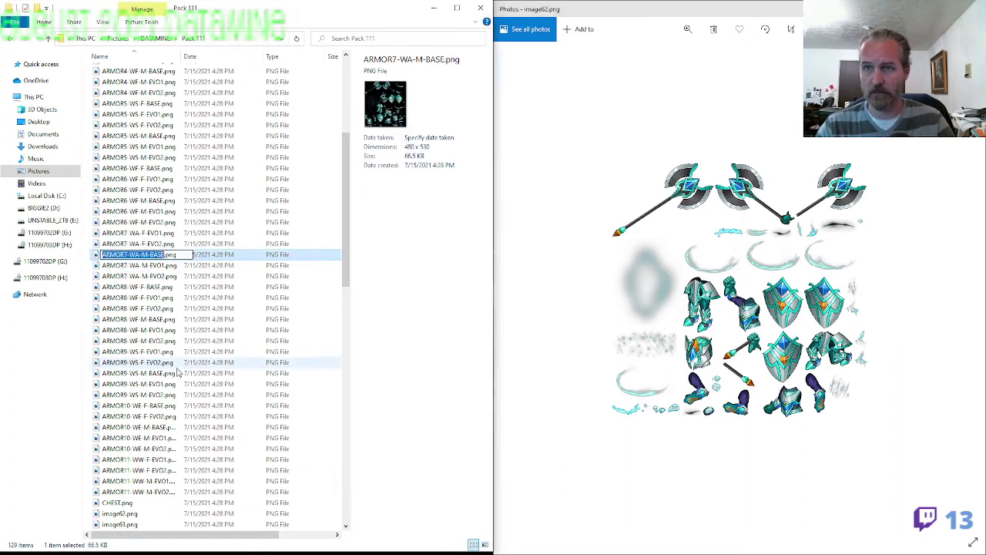
pyautogui.click(148, 515)
pyautogui.press('F2')
pyautogui.hotkey('ctrl', 'v')
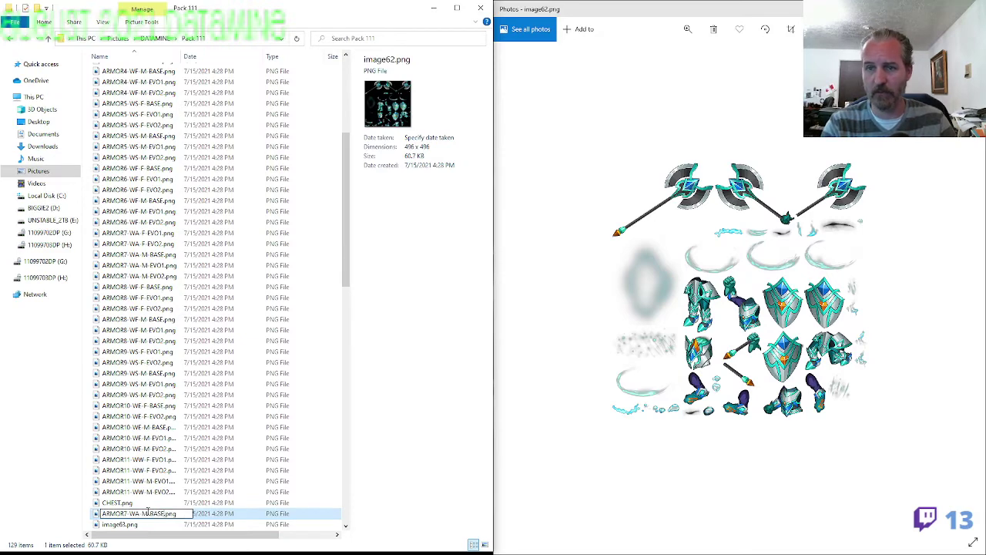
pyautogui.write('F')
pyautogui.press('Return')
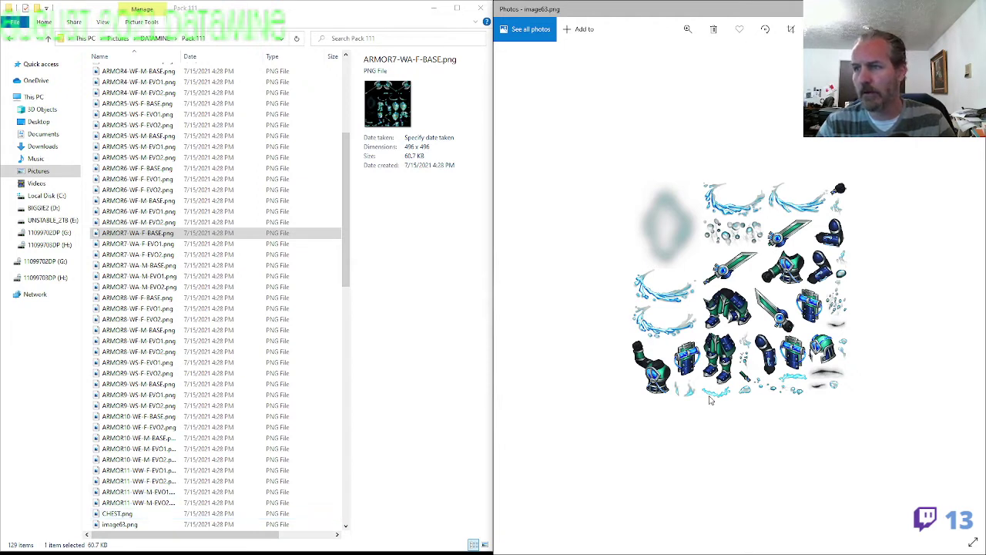
# Compare image63.png with image64.png, then rename image63.png as ARMOR11-WW-M-BASE.png, starting from the copied ARMOR11-WW-M-EVO2 name
pyautogui.scroll(-1, 710, 399)
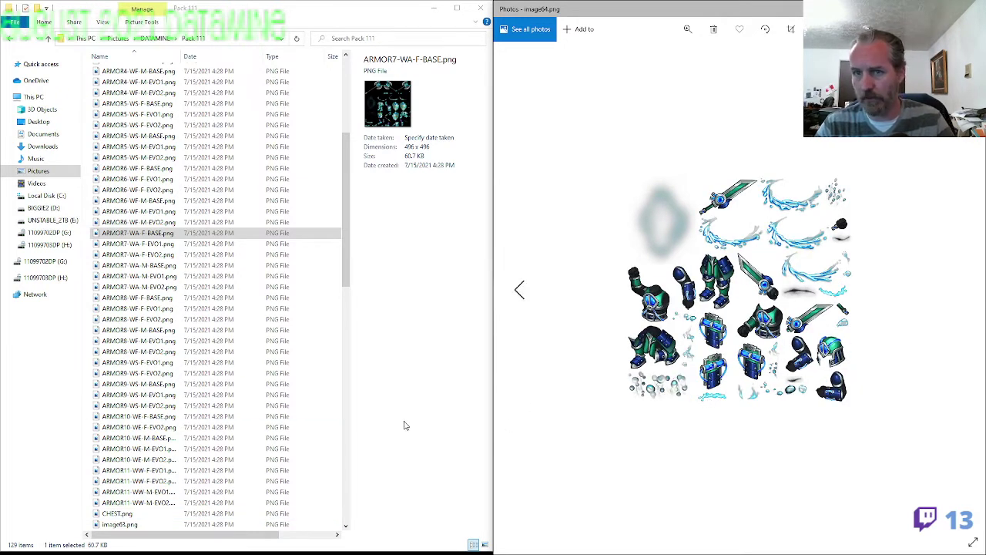
pyautogui.click(163, 502)
pyautogui.press('F2')
pyautogui.hotkey('ctrl', 'c')
pyautogui.click(145, 526)
pyautogui.press('F2')
pyautogui.hotkey('ctrl', 'v')
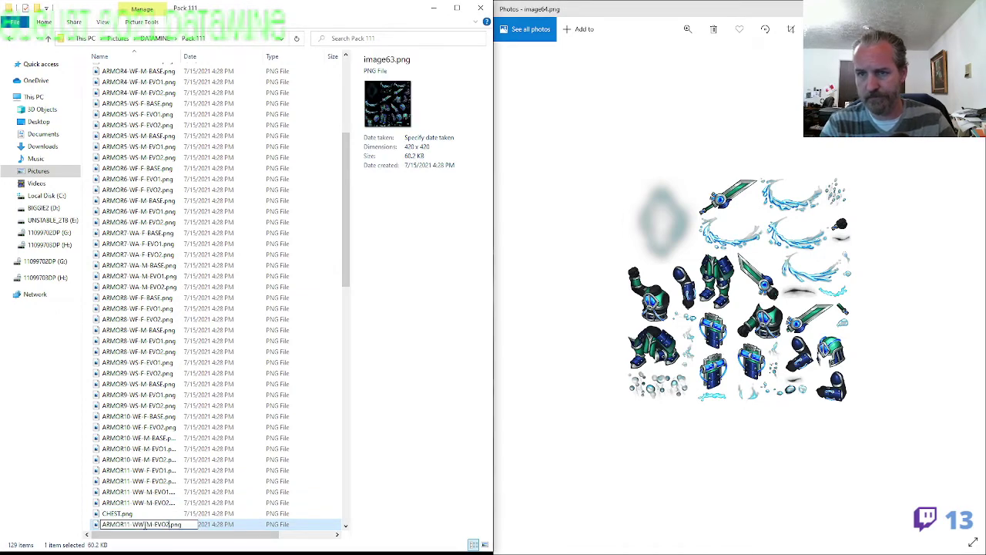
pyautogui.write('BAS')
pyautogui.press('Return')
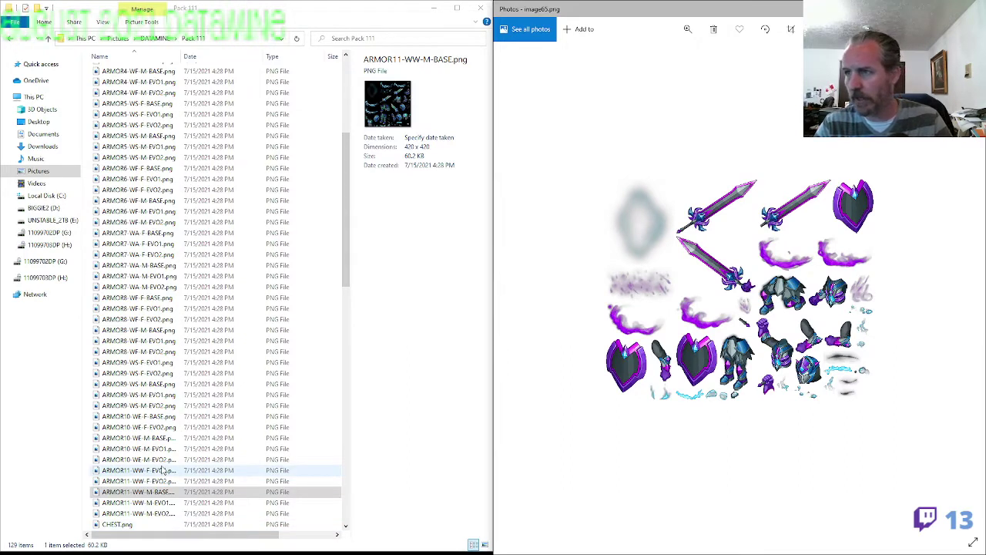
# Reuse the ARMOR9-WS-M-BASE name to rename image64.png as ARMOR9-WS-F-BASE.png
pyautogui.click(155, 383)
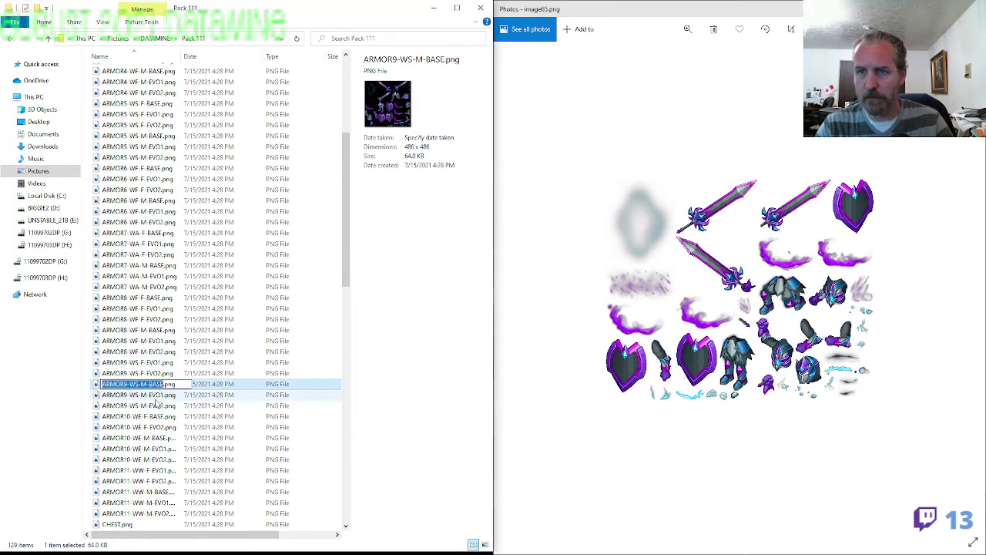
pyautogui.click(152, 481)
pyautogui.scroll(-2, 152, 480)
pyautogui.click(143, 470)
pyautogui.press('F2')
pyautogui.hotkey('ctrl', 'v')
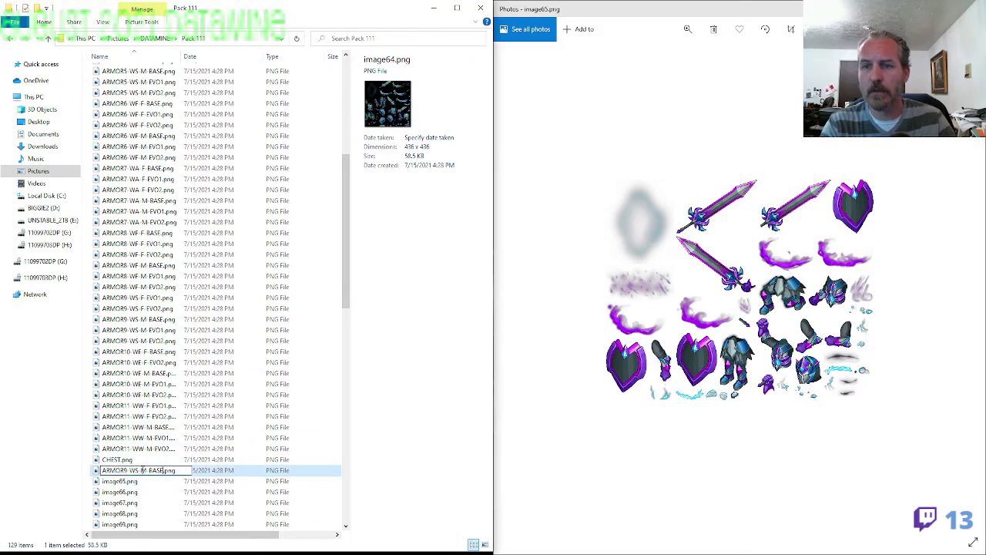
pyautogui.write('F')
pyautogui.press('Return')
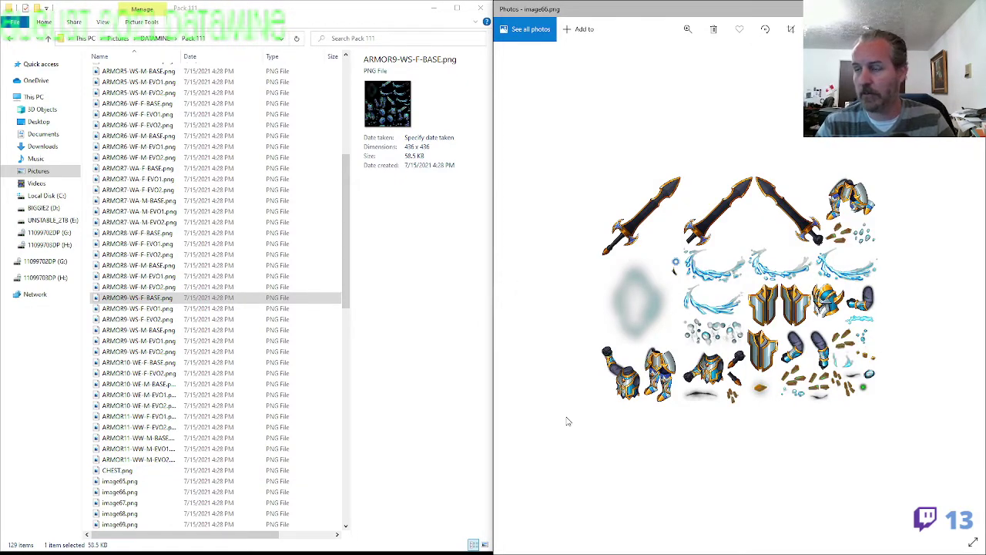
# Try to rename the purple sword sheet image65.png as ARMOR10-WE-F-BASE.png, starting from the copied ARMOR10-WE-M-BASE name
pyautogui.click(174, 384)
pyautogui.press('F2')
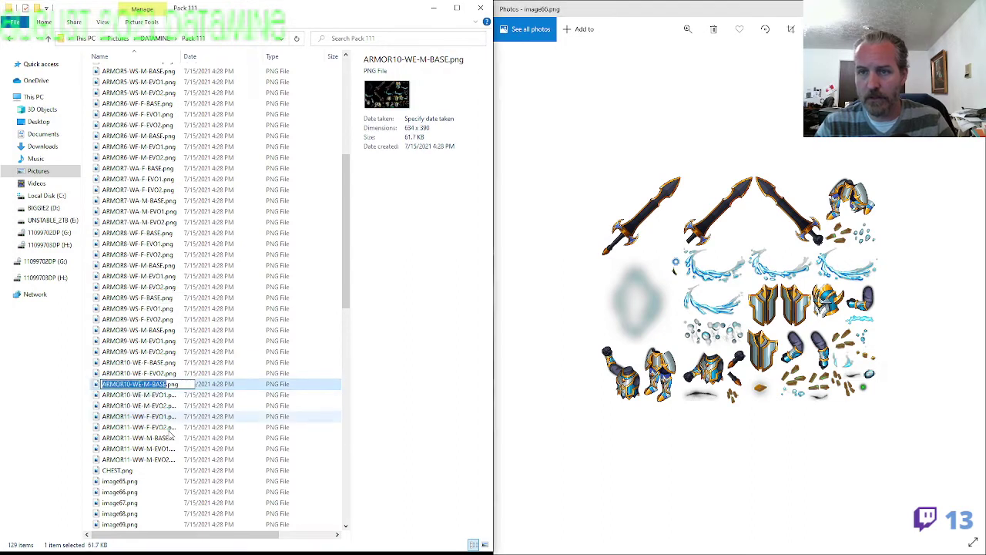
pyautogui.hotkey('ctrl', 'c')
pyautogui.click(141, 481)
pyautogui.press('F2')
pyautogui.hotkey('ctrl', 'v')
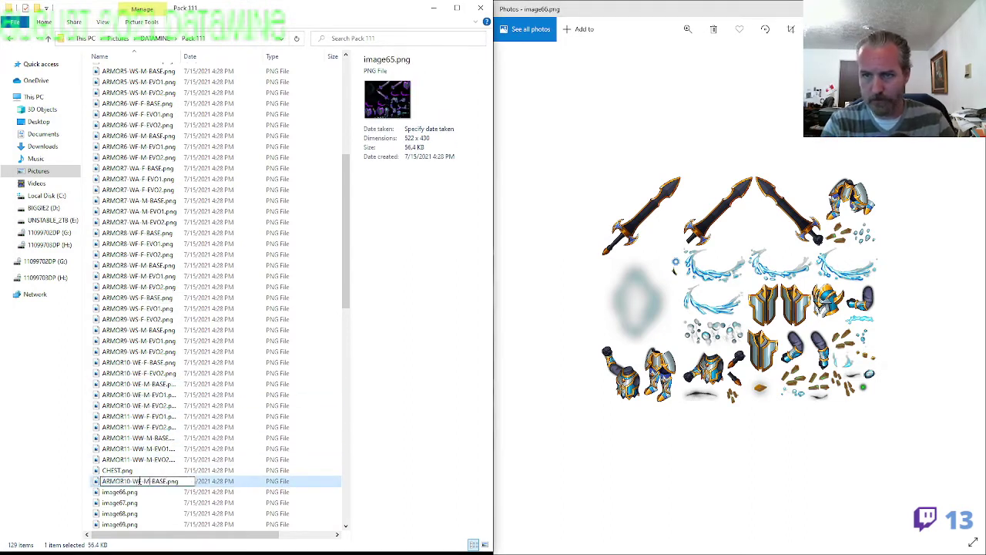
pyautogui.doubleClick(145, 480)
pyautogui.write('F')
pyautogui.press('Return')
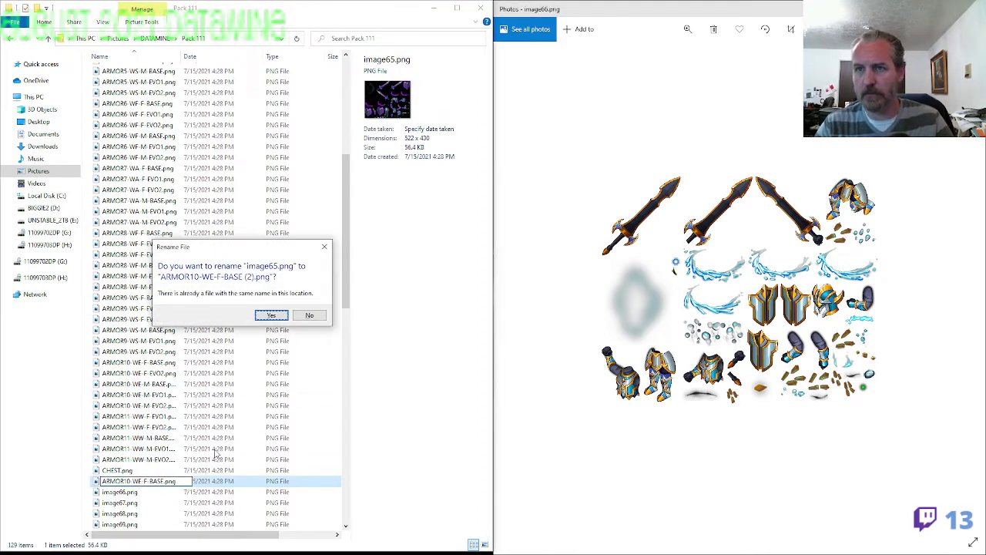
pyautogui.click(309, 316)
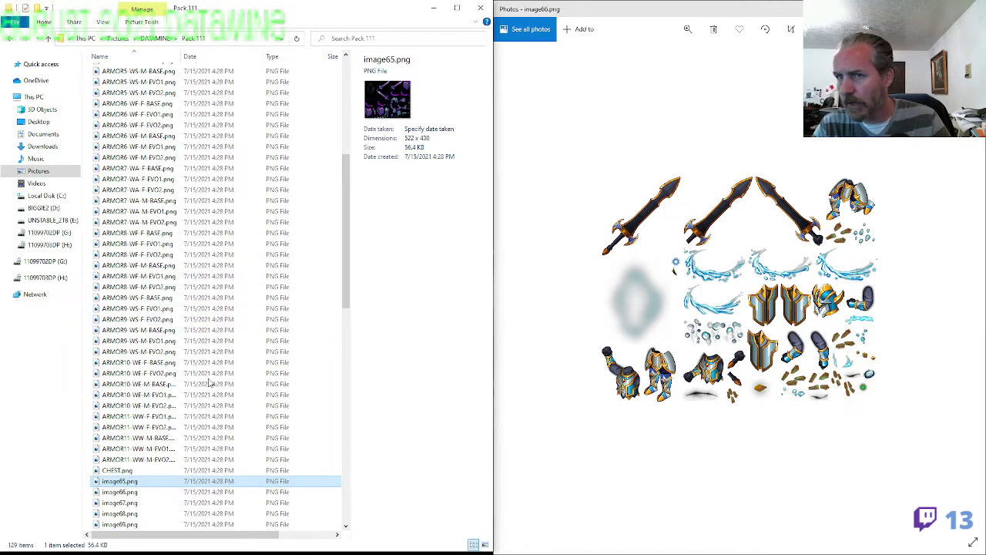
# Check the ARMOR10-WE-F-EVO2.png image, then rename the existing ARMOR10-WE-F-BASE.png as ARMOR10-WE-F-EVO1.png
pyautogui.click(152, 375)
pyautogui.doubleClick(152, 374)
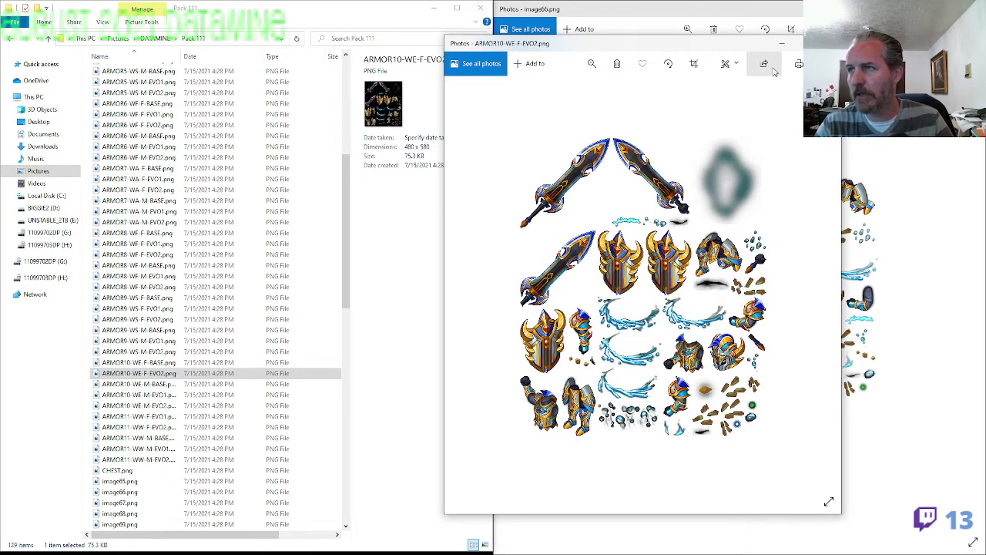
pyautogui.click(828, 43)
pyautogui.press('F2')
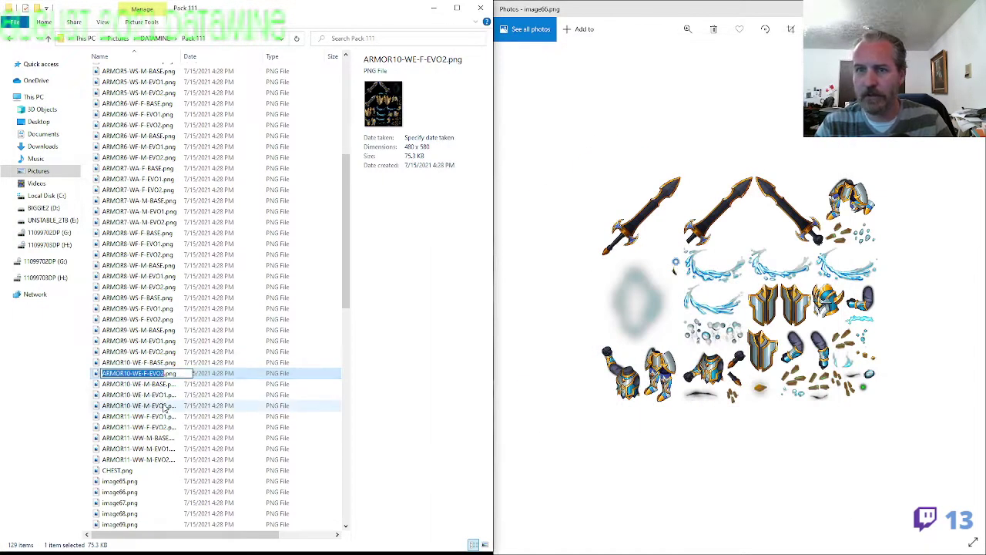
pyautogui.click(152, 365)
pyautogui.press('F2')
pyautogui.click(155, 365)
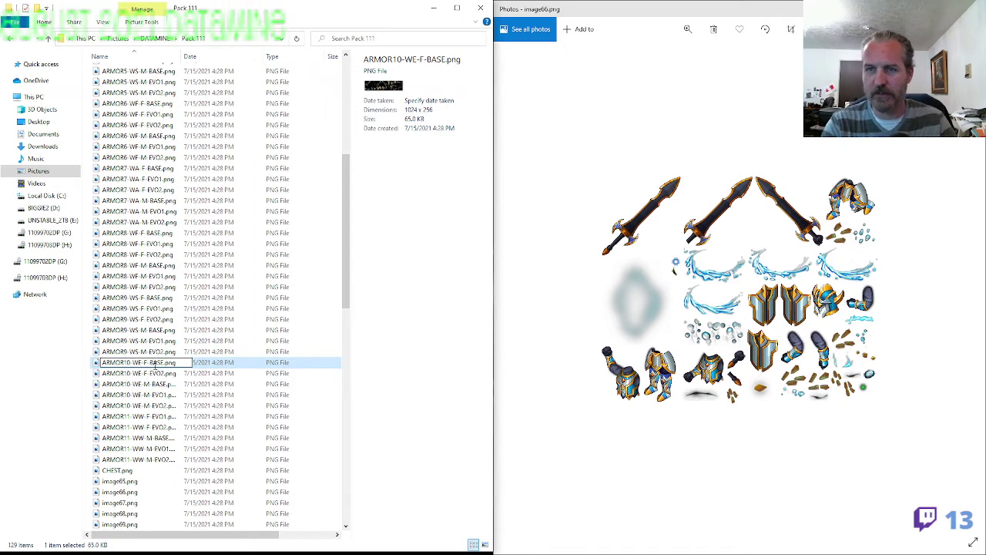
pyautogui.hotkey('shift', 'Home')
pyautogui.press('Right')
pyautogui.press('Left')
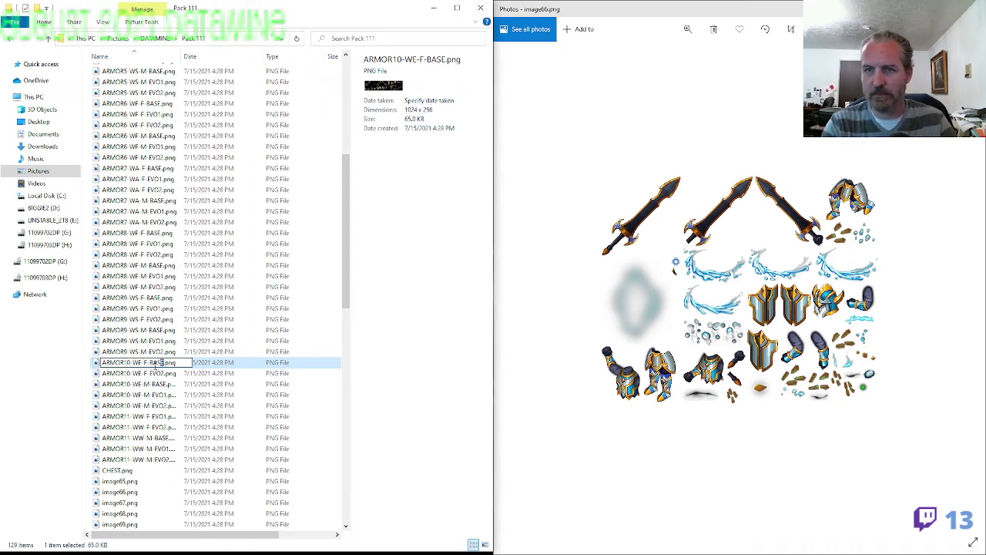
pyautogui.write('E')
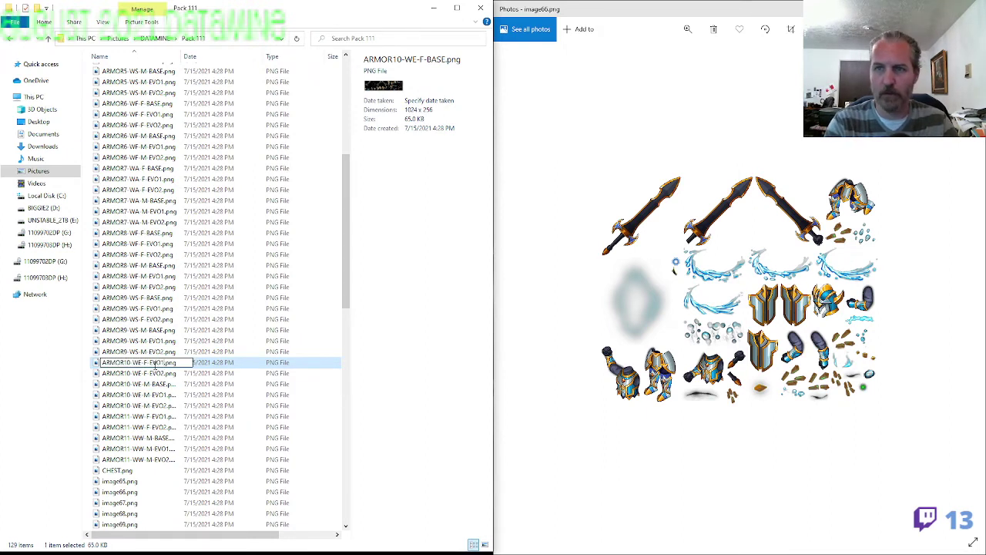
pyautogui.press('Return')
# Rename the purple sword sheet image65.png as ARMOR10-WE-F-BASE.png using the copied name
pyautogui.click(140, 482)
pyautogui.press('F2')
pyautogui.hotkey('ctrl', 'v')
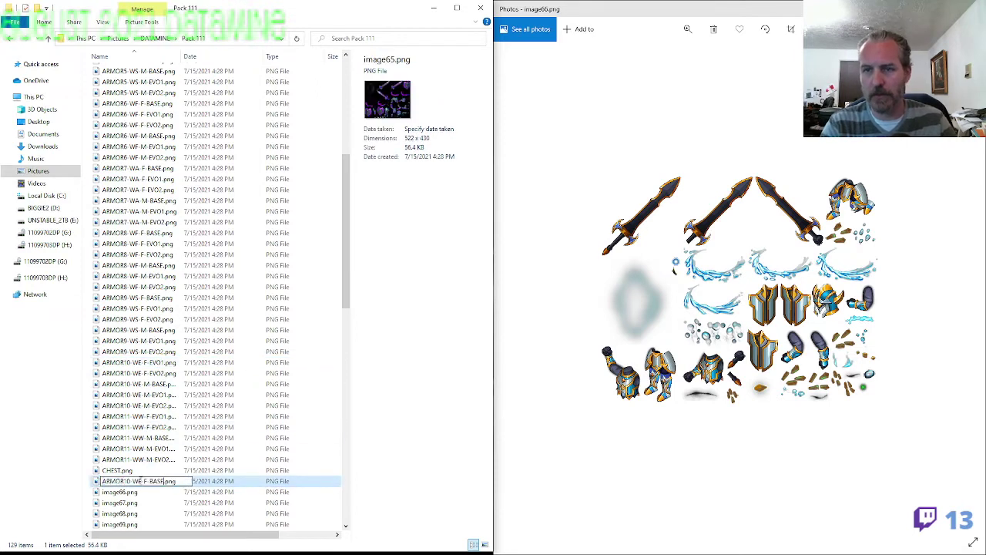
pyautogui.press('Return')
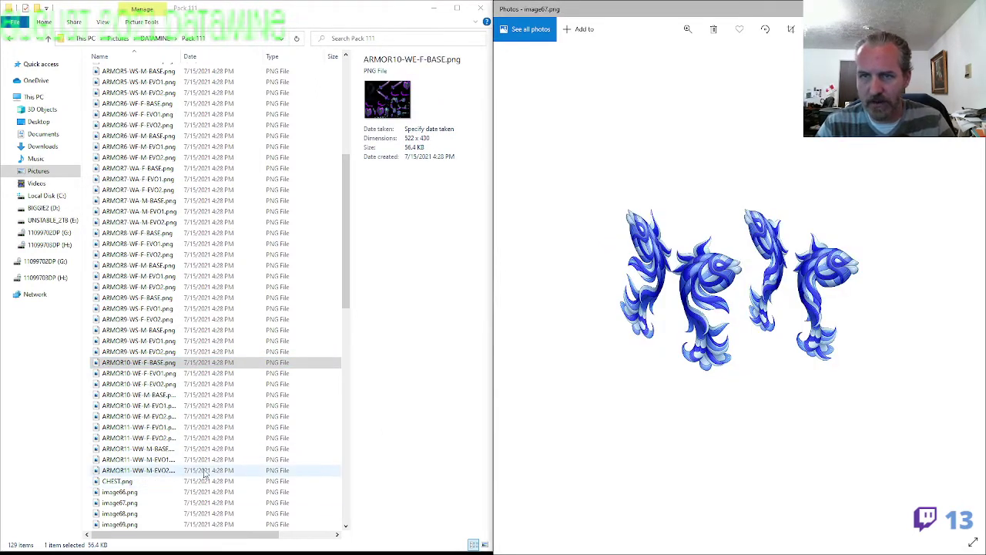
# Select the ARMOR11 files to check the set, then look through the unnamed images from image67.png to image78.png
pyautogui.click(179, 471)
pyautogui.keyDown('shift'); pyautogui.click(170, 427); pyautogui.keyUp('shift')
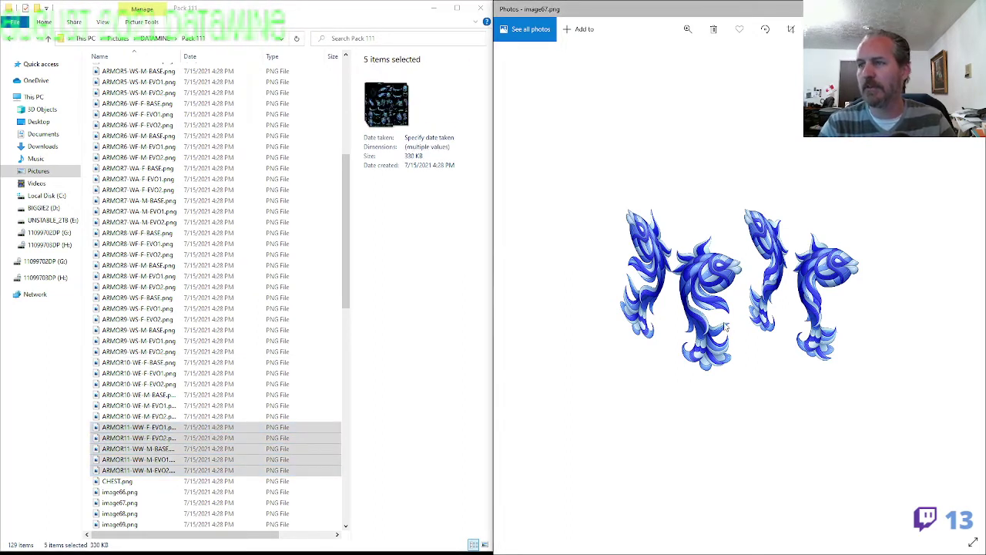
pyautogui.scroll(-1, 724, 328)
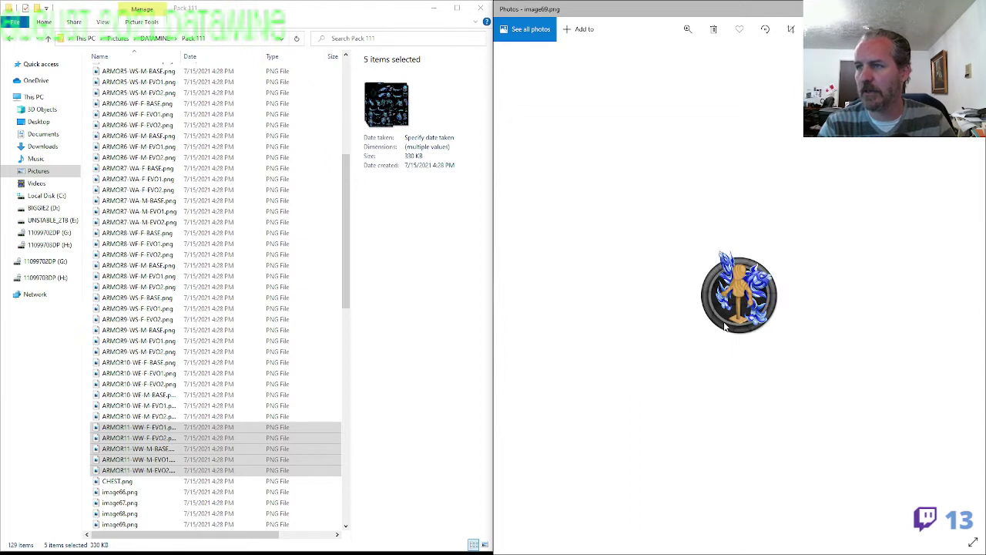
pyautogui.scroll(3, 744, 373)
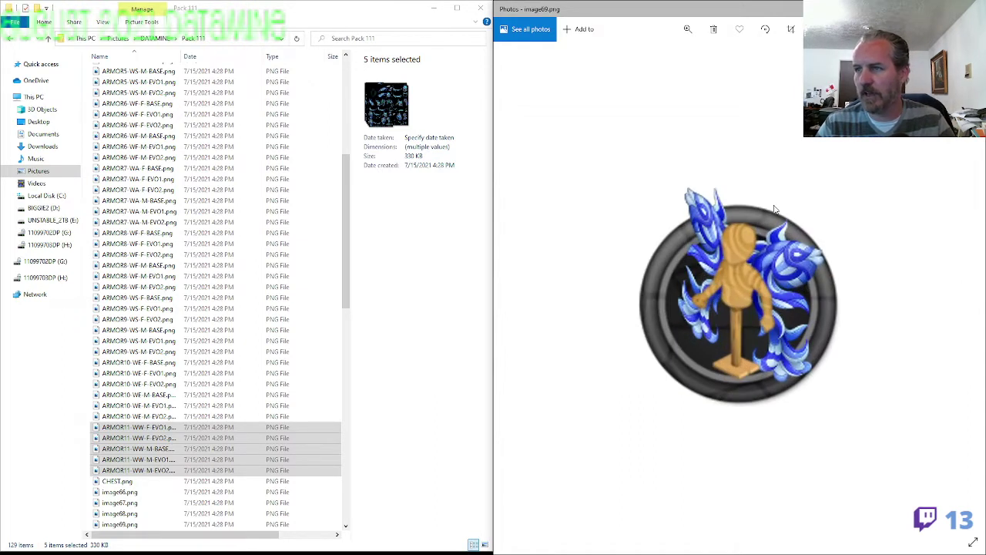
pyautogui.scroll(-3, 716, 346)
pyautogui.scroll(-1, 718, 345)
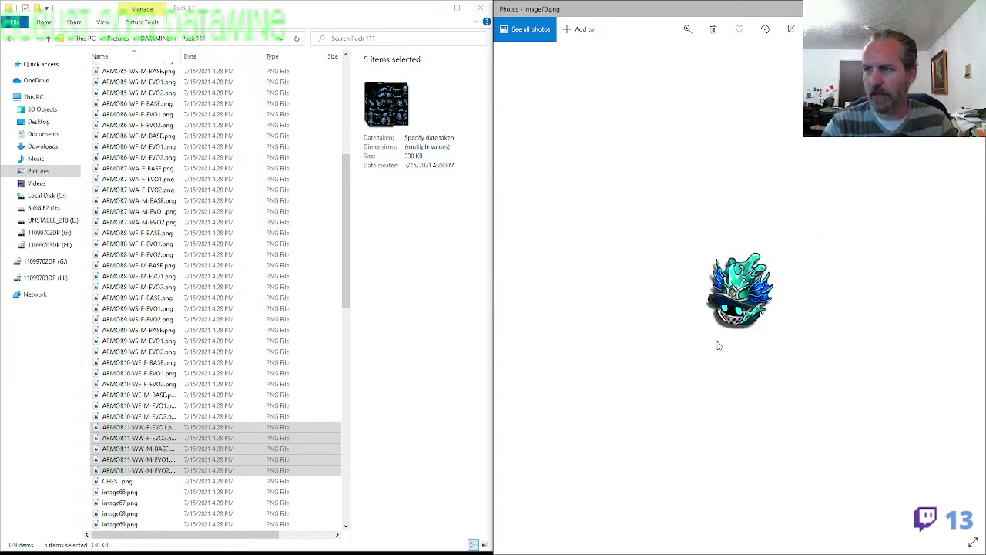
pyautogui.scroll(-6, 729, 344)
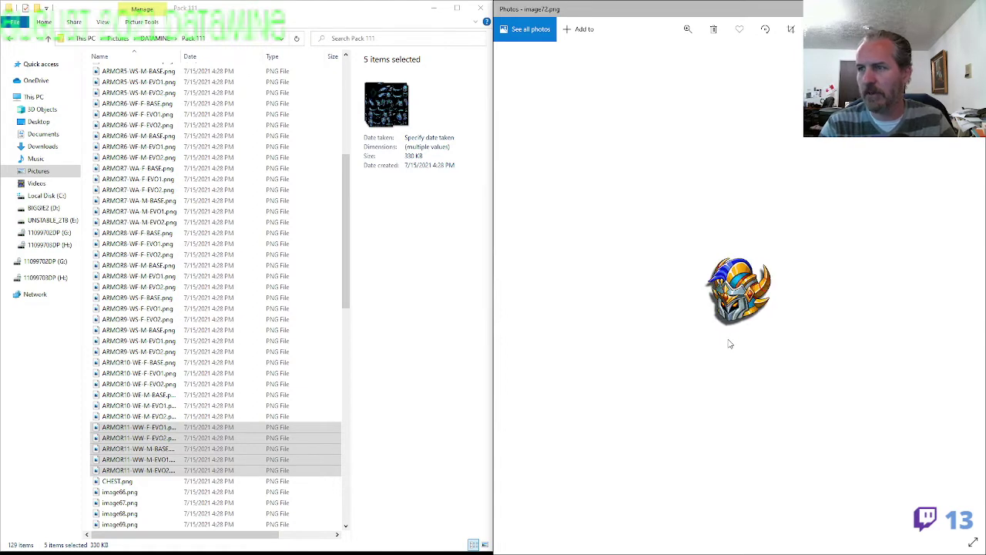
pyautogui.scroll(-3, 730, 344)
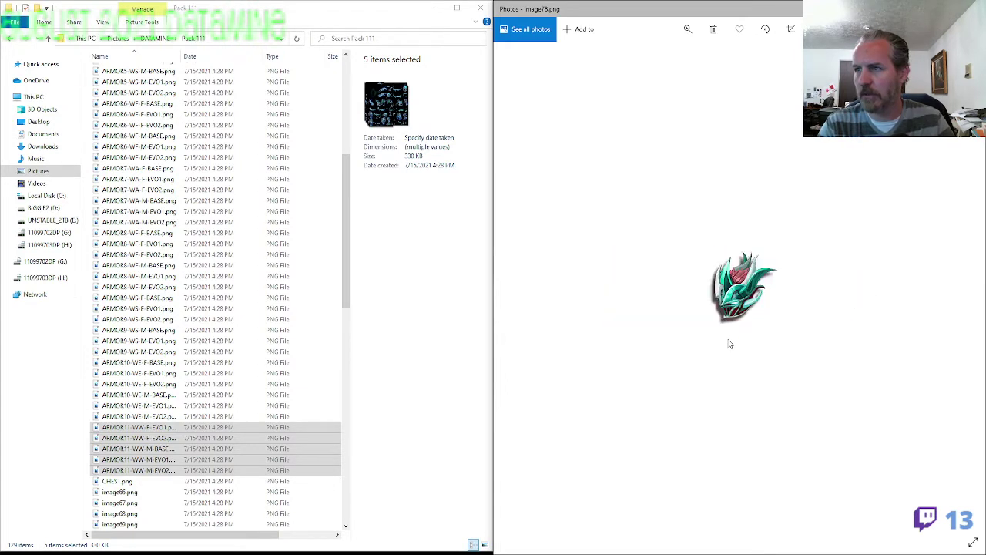
pyautogui.scroll(-2, 729, 343)
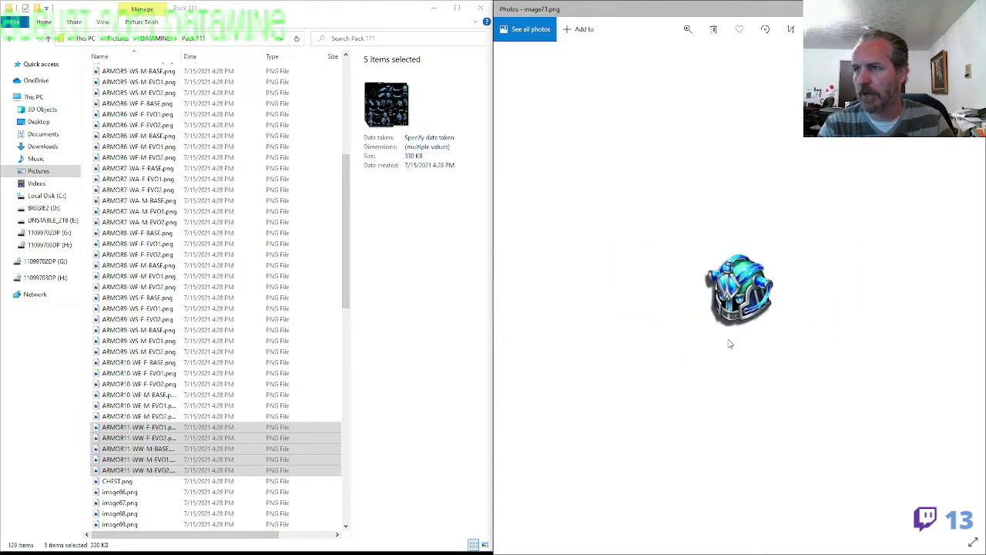
# Recheck the ARMOR11 group, then select each group from ARMOR1 to ARMOR5 in turn to verify its file count
pyautogui.click(160, 429)
pyautogui.keyDown('shift'); pyautogui.click(160, 470); pyautogui.keyUp('shift')
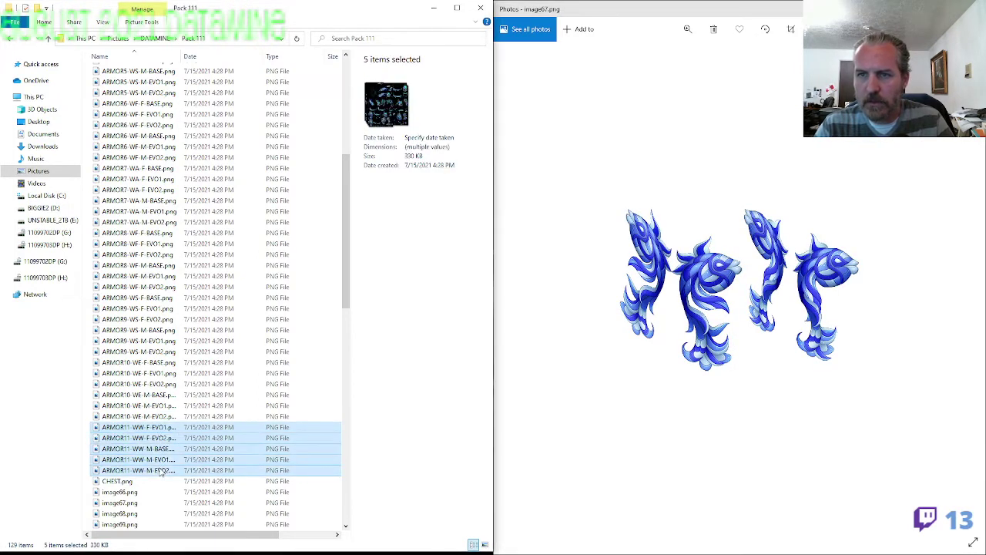
pyautogui.scroll(9, 154, 308)
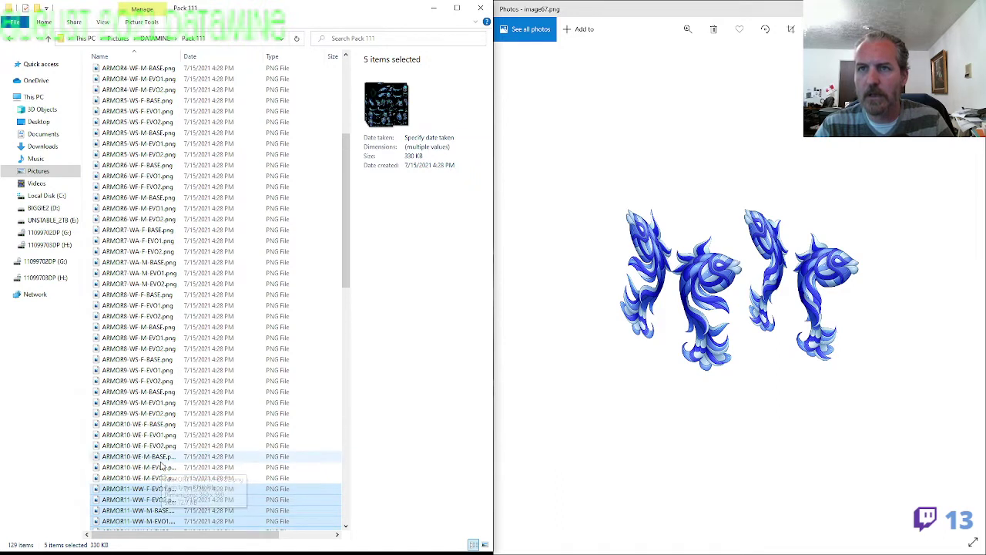
pyautogui.click(146, 71)
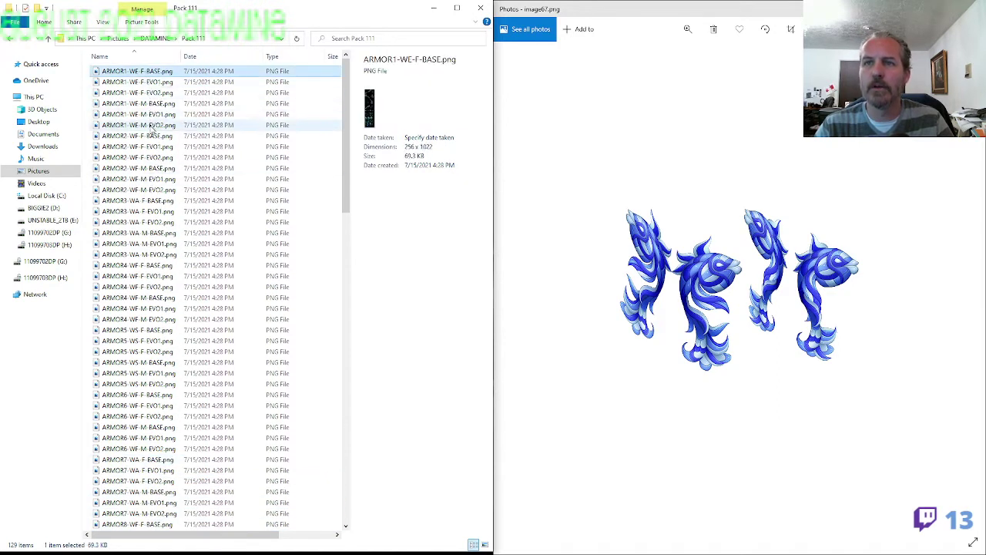
pyautogui.keyDown('shift'); pyautogui.click(150, 125); pyautogui.keyUp('shift')
pyautogui.click(150, 136)
pyautogui.keyDown('shift'); pyautogui.click(150, 189); pyautogui.keyUp('shift')
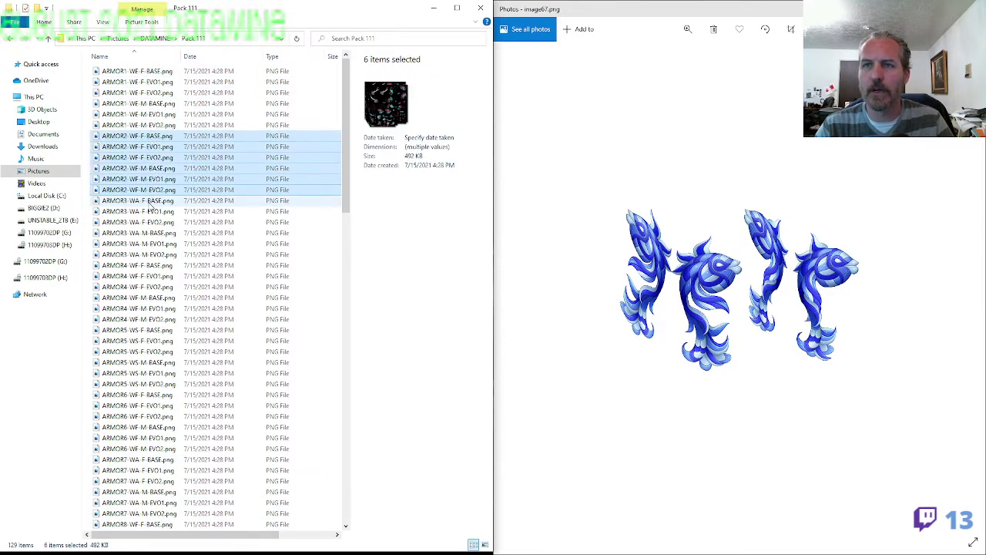
pyautogui.click(151, 200)
pyautogui.keyDown('shift'); pyautogui.click(152, 254); pyautogui.keyUp('shift')
pyautogui.click(153, 265)
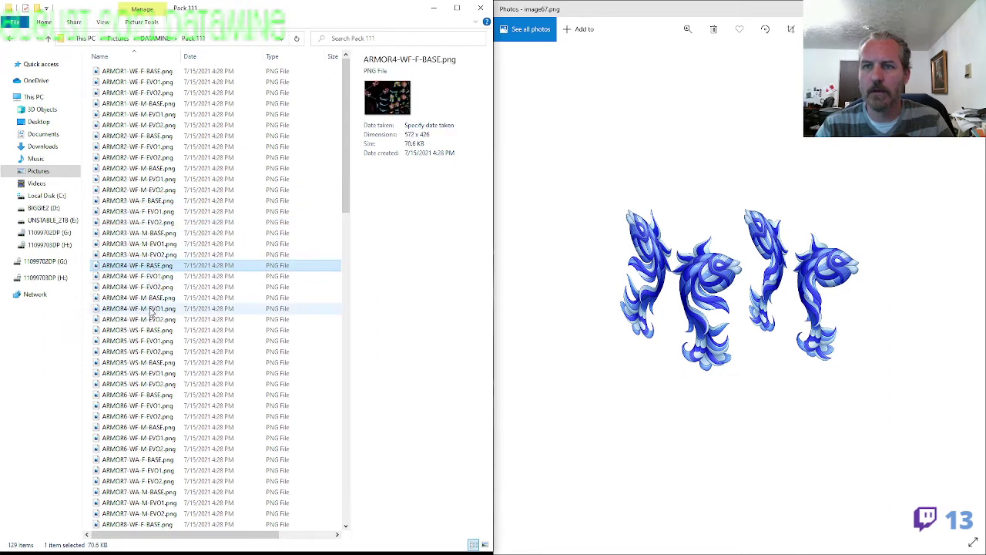
pyautogui.keyDown('shift'); pyautogui.click(152, 319); pyautogui.keyUp('shift')
pyautogui.click(154, 329)
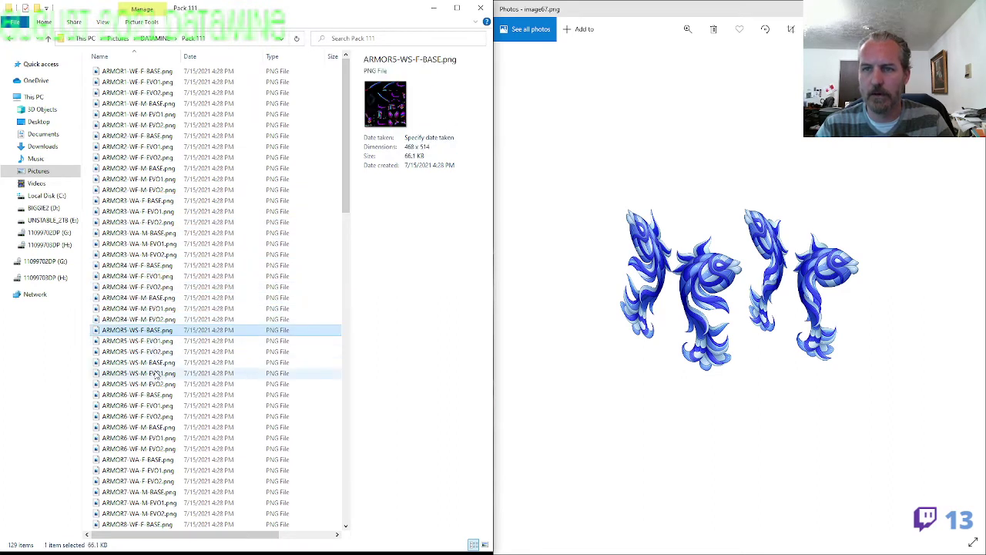
pyautogui.keyDown('shift'); pyautogui.click(157, 384); pyautogui.keyUp('shift')
# Select each group from ARMOR6 to ARMOR10 in turn to verify its file count, then review the ARMOR11 files and return to image67.png
pyautogui.scroll(-4, 157, 383)
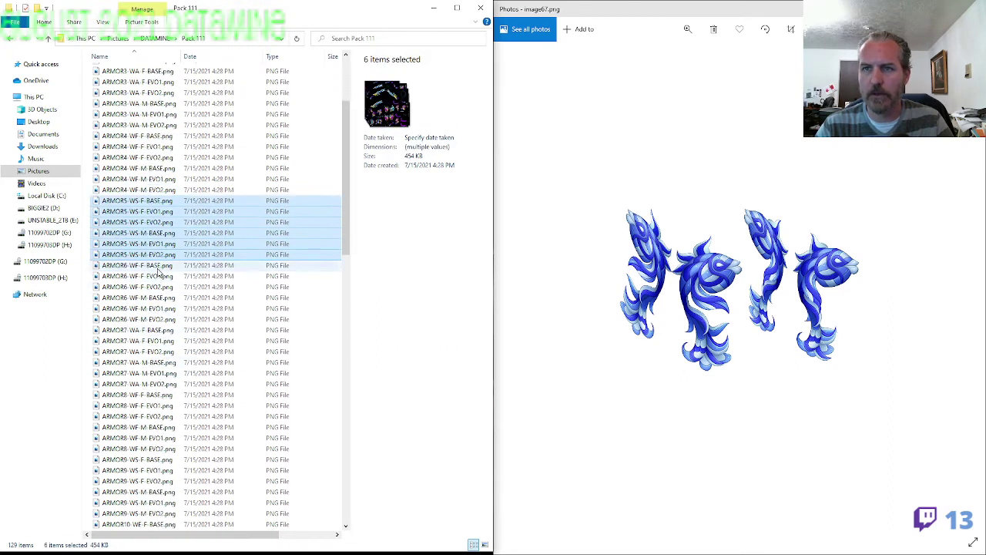
pyautogui.click(157, 265)
pyautogui.keyDown('shift'); pyautogui.click(157, 318); pyautogui.keyUp('shift')
pyautogui.click(153, 329)
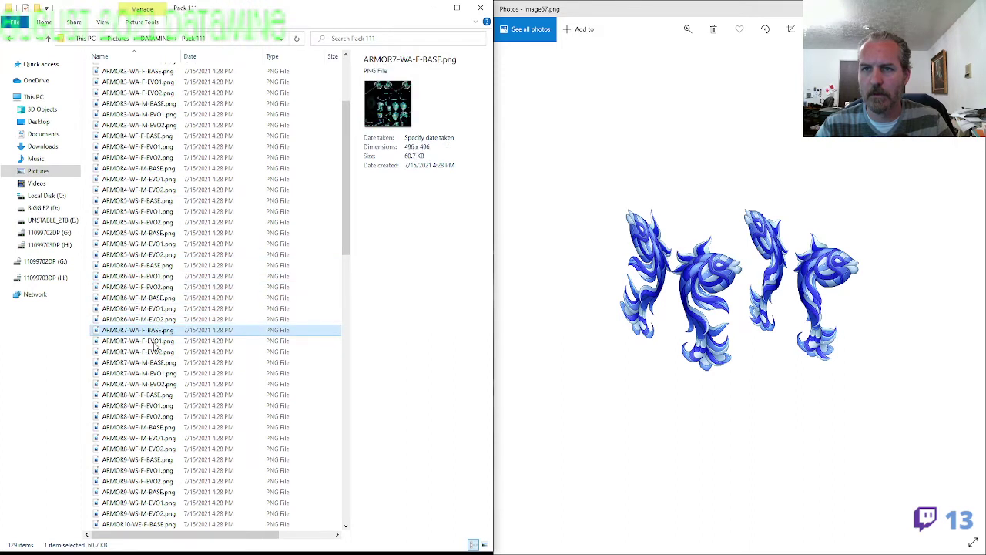
pyautogui.keyDown('shift'); pyautogui.click(157, 384); pyautogui.keyUp('shift')
pyautogui.scroll(-4, 157, 383)
pyautogui.click(154, 265)
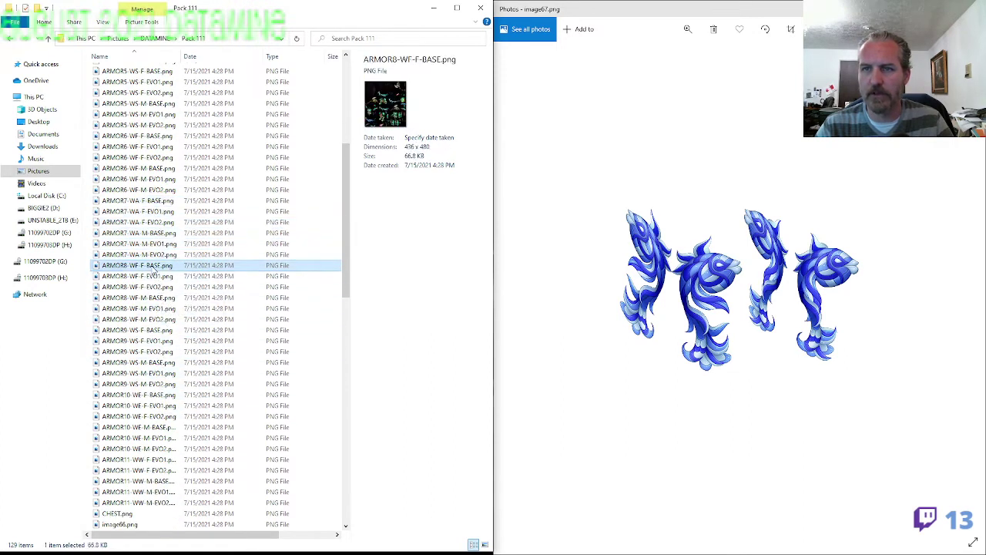
pyautogui.keyDown('shift'); pyautogui.click(157, 319); pyautogui.keyUp('shift')
pyautogui.click(157, 332)
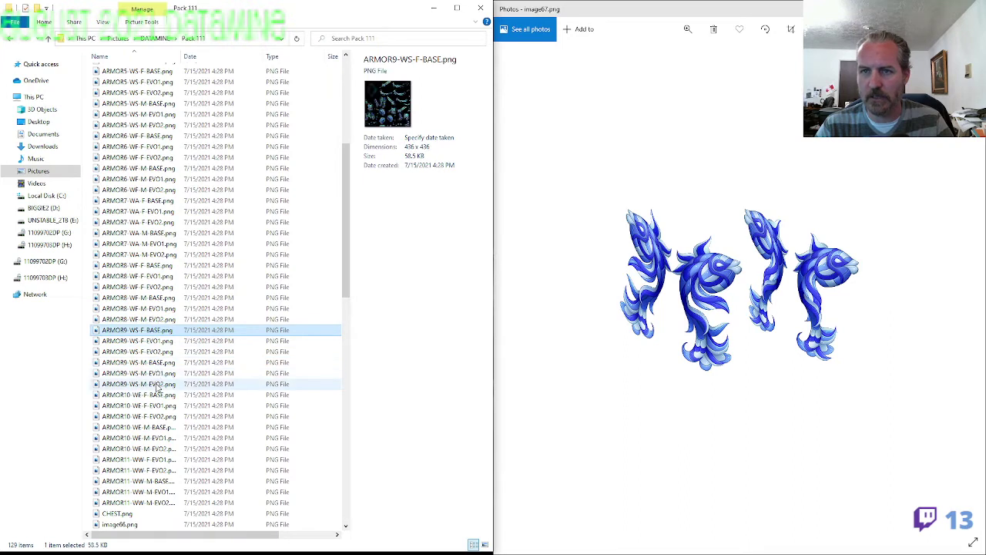
pyautogui.keyDown('shift'); pyautogui.click(158, 384); pyautogui.keyUp('shift')
pyautogui.click(158, 394)
pyautogui.keyDown('shift'); pyautogui.click(158, 448); pyautogui.keyUp('shift')
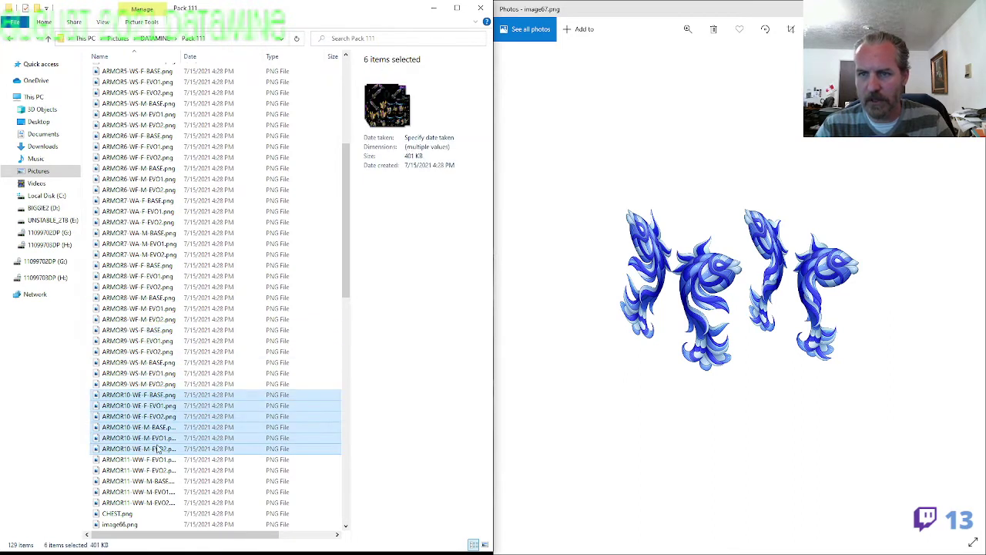
pyautogui.click(158, 469)
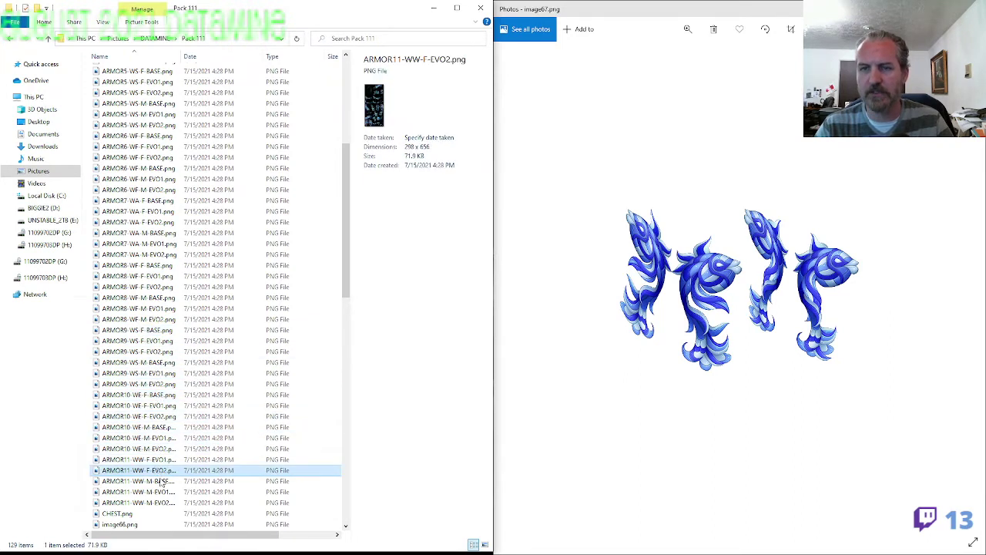
pyautogui.scroll(-5, 157, 470)
pyautogui.click(578, 359)
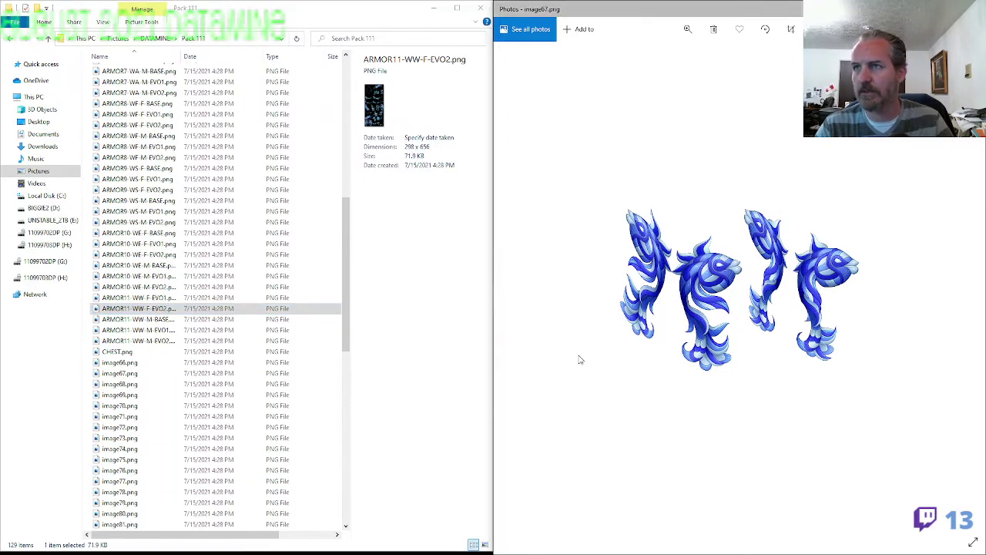
# Look through the pictures image67.png to image69.png
pyautogui.press('Left')
pyautogui.press('Right')
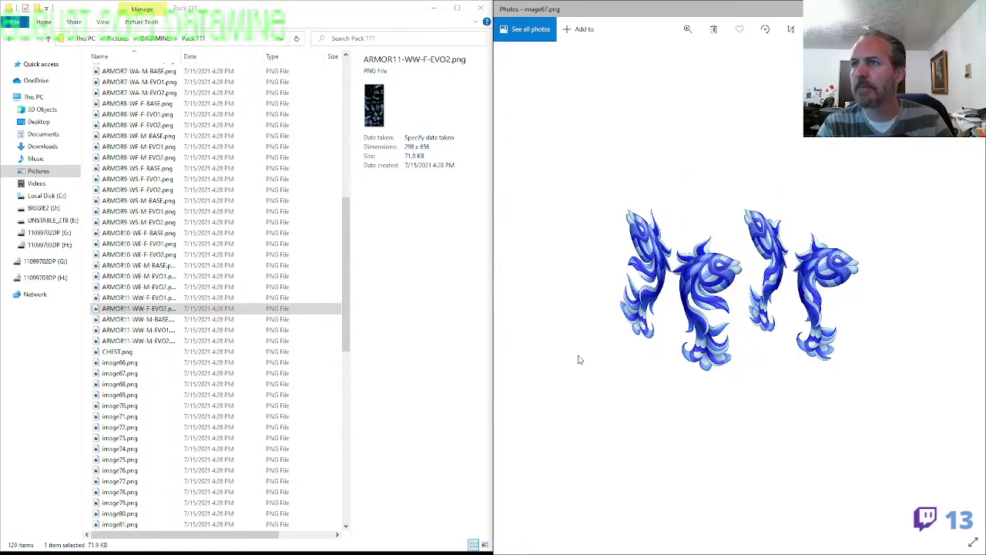
pyautogui.press('Right')
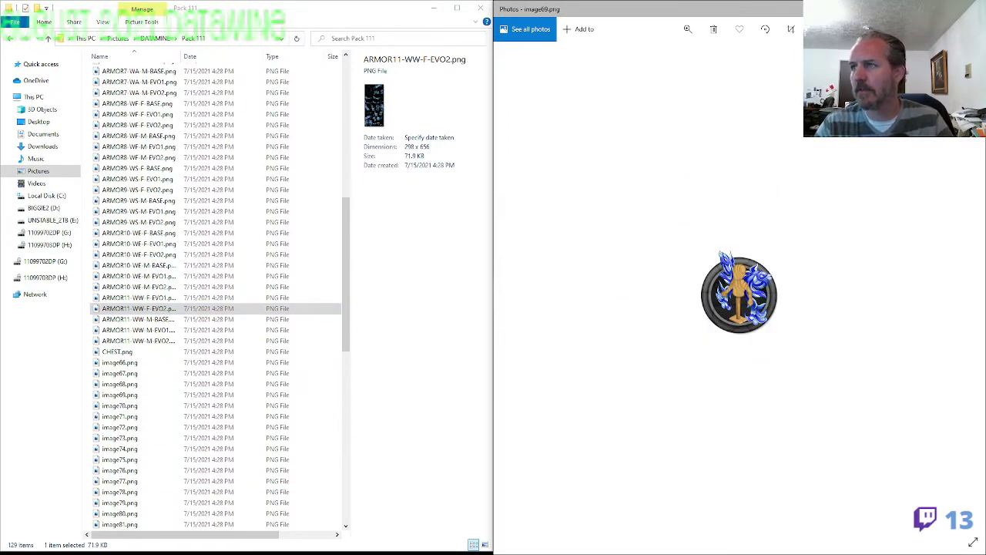
# Close the current picture and open image66.png to view its armor sprites
pyautogui.hotkey('alt', 'F4')
pyautogui.click(119, 362)
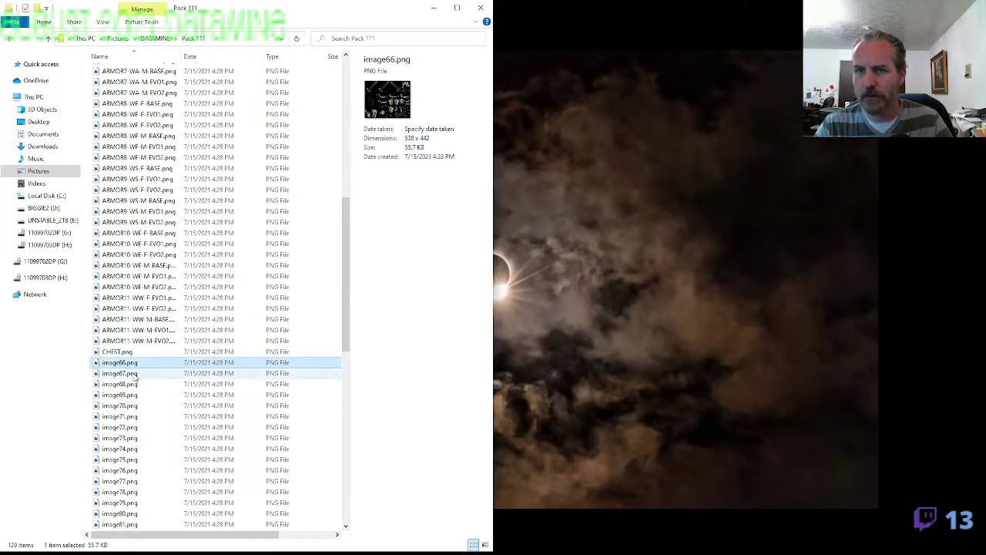
pyautogui.click(131, 375)
pyautogui.click(128, 365)
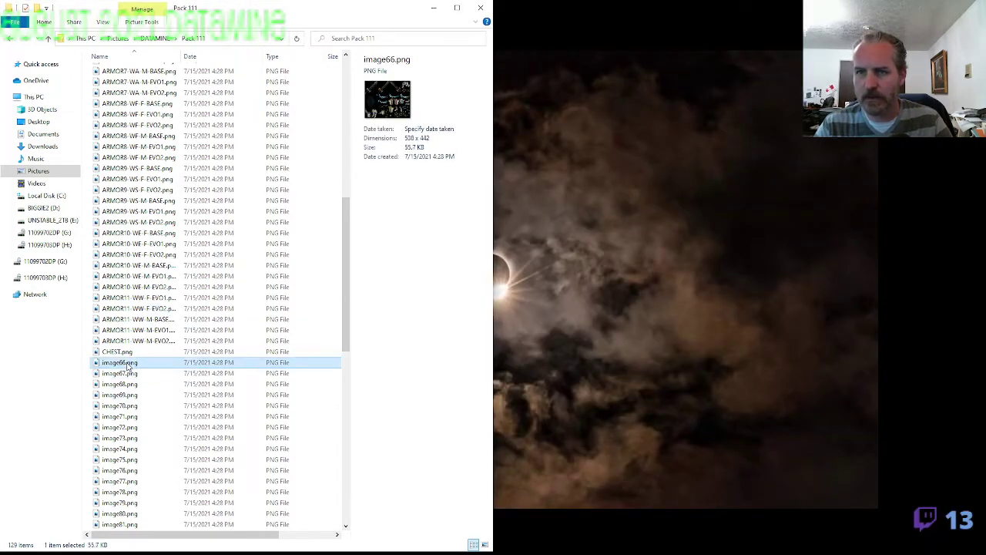
pyautogui.doubleClick(120, 365)
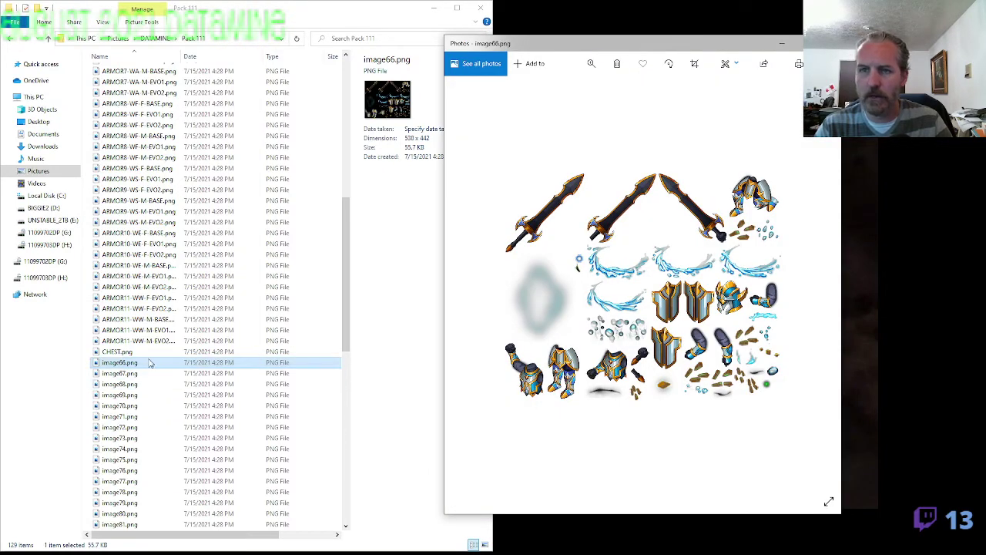
# Open ARMOR10-WE-F-BASE.png to compare its armor with image66.png, and close it again
pyautogui.click(157, 235)
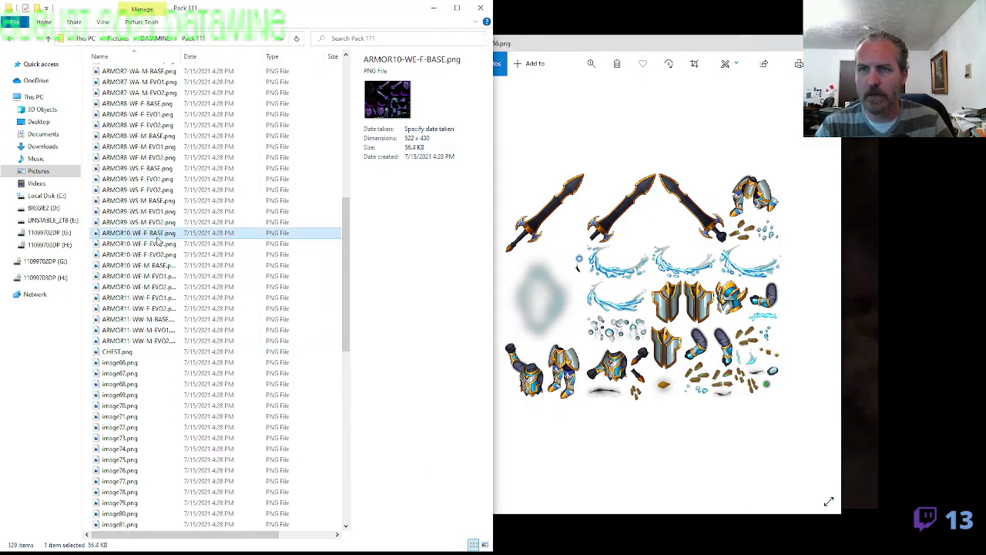
pyautogui.doubleClick(158, 235)
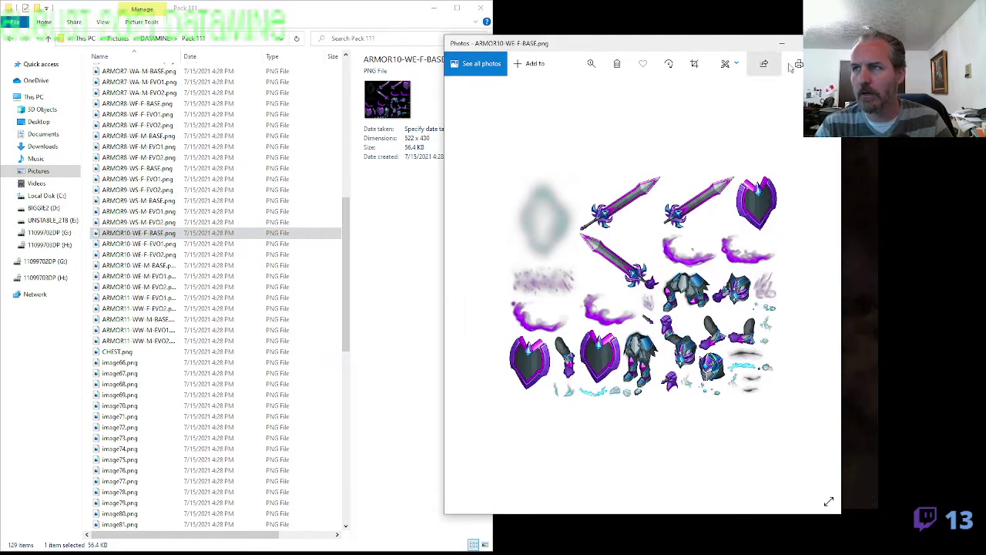
pyautogui.click(819, 43)
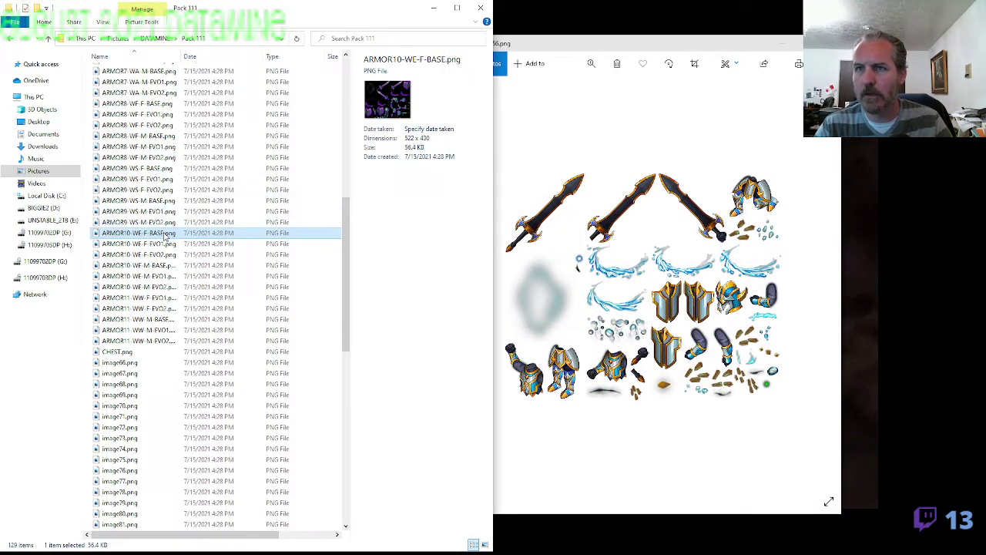
pyautogui.doubleClick(164, 237)
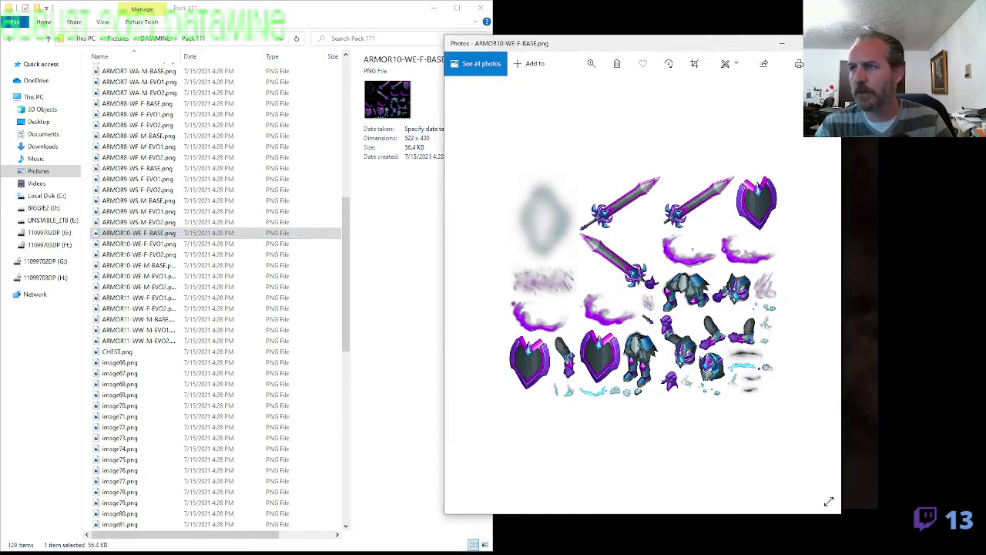
pyautogui.click(827, 43)
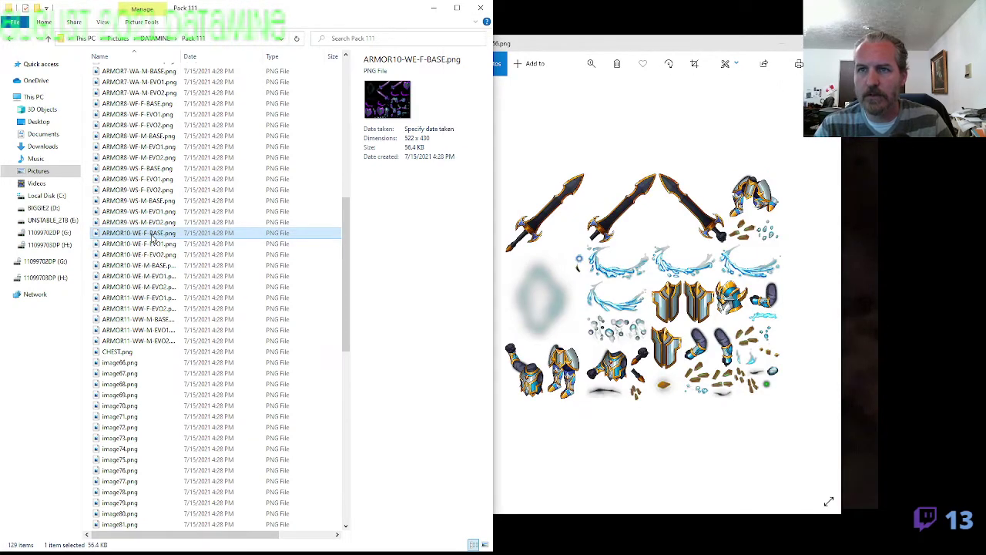
# Preview the ARMOR9-WS files and open ARMOR9-WS-F-BASE.png to examine its armor design
pyautogui.click(156, 179)
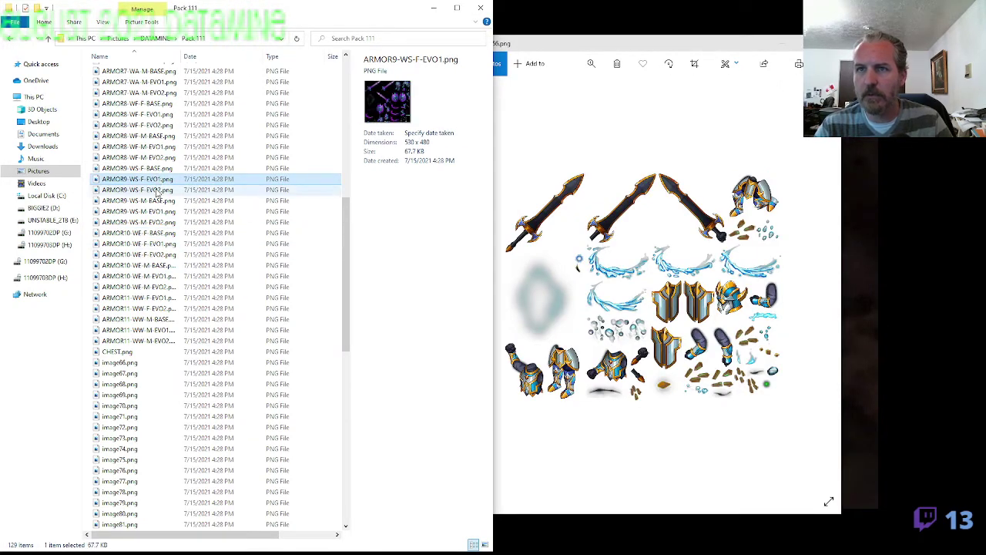
pyautogui.click(163, 170)
pyautogui.doubleClick(162, 171)
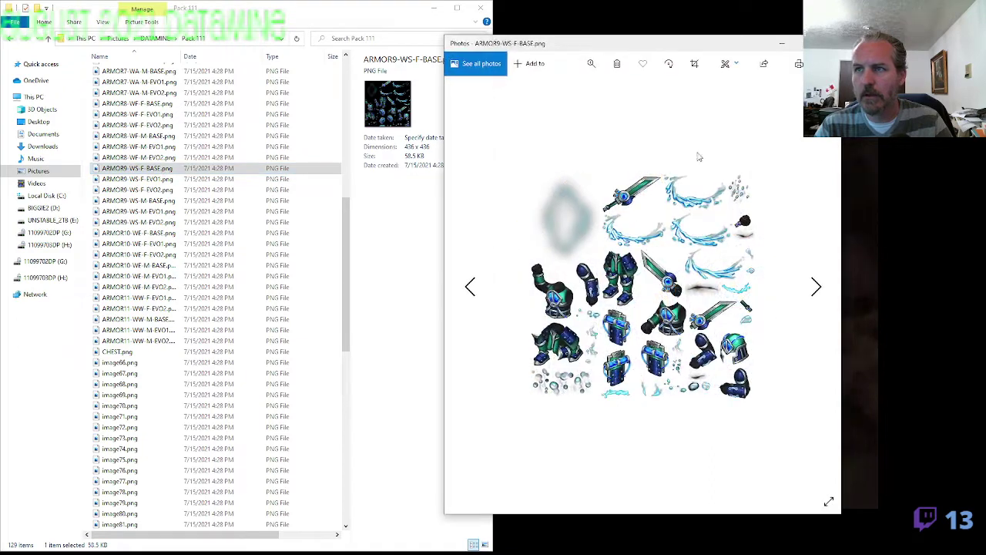
pyautogui.click(391, 189)
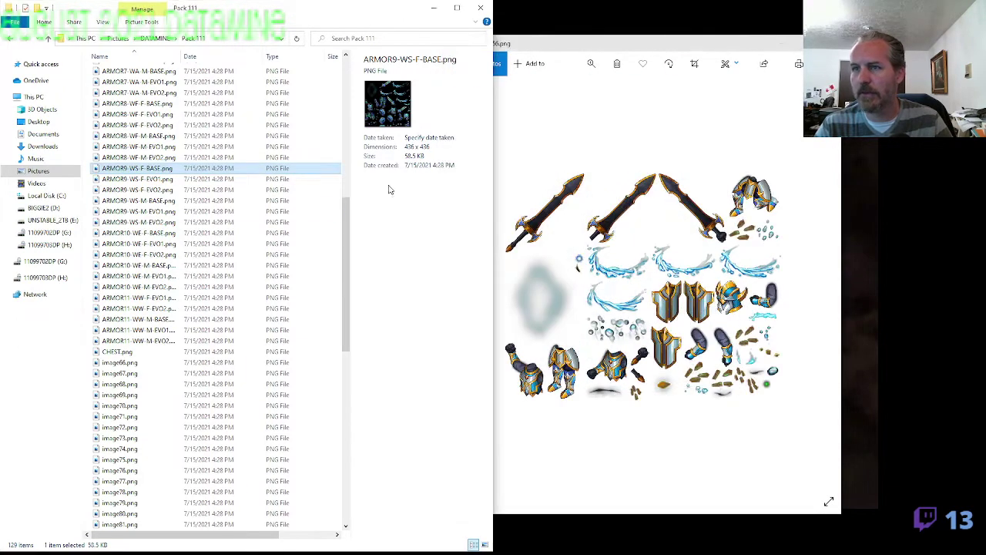
pyautogui.click(162, 179)
pyautogui.press('Up')
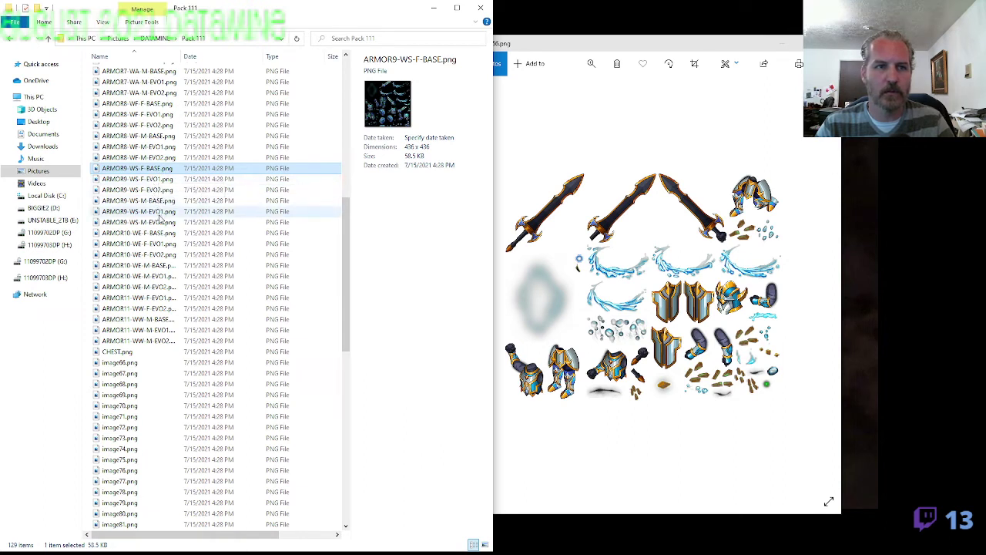
pyautogui.click(158, 213)
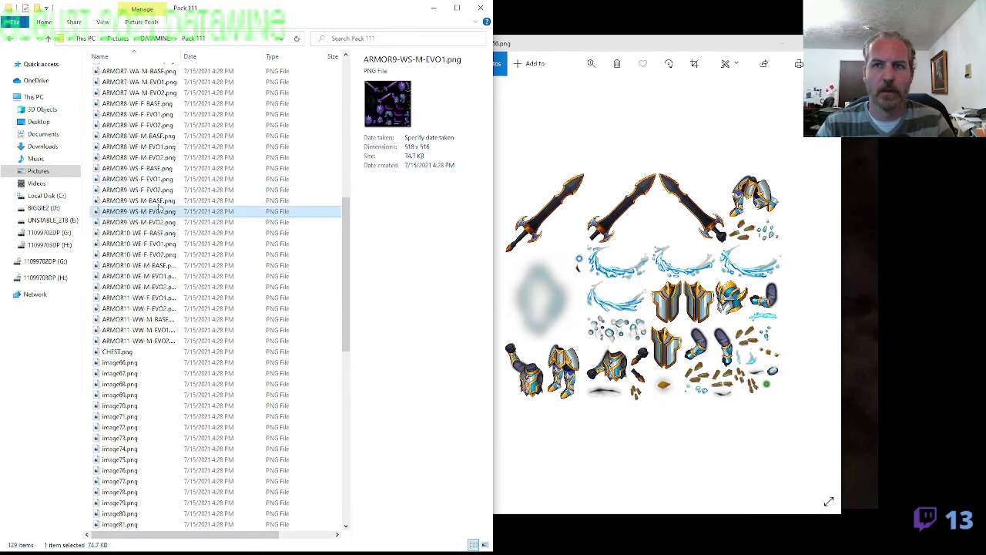
pyautogui.click(152, 189)
pyautogui.click(154, 170)
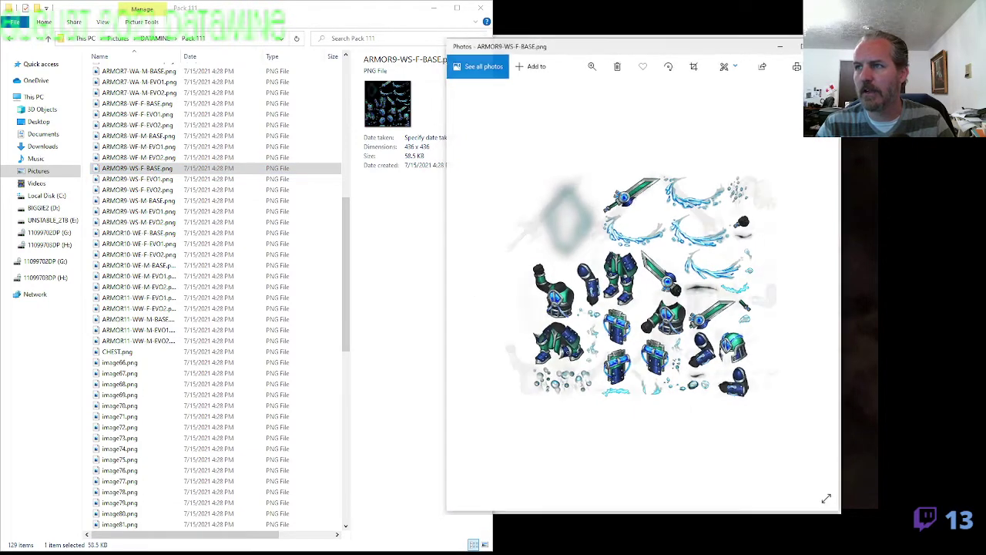
# Check ARMOR11-WW-M-BASE.png, copy its file name, and rename it as ARMOR11-WW-F-BASE
pyautogui.doubleClick(189, 318)
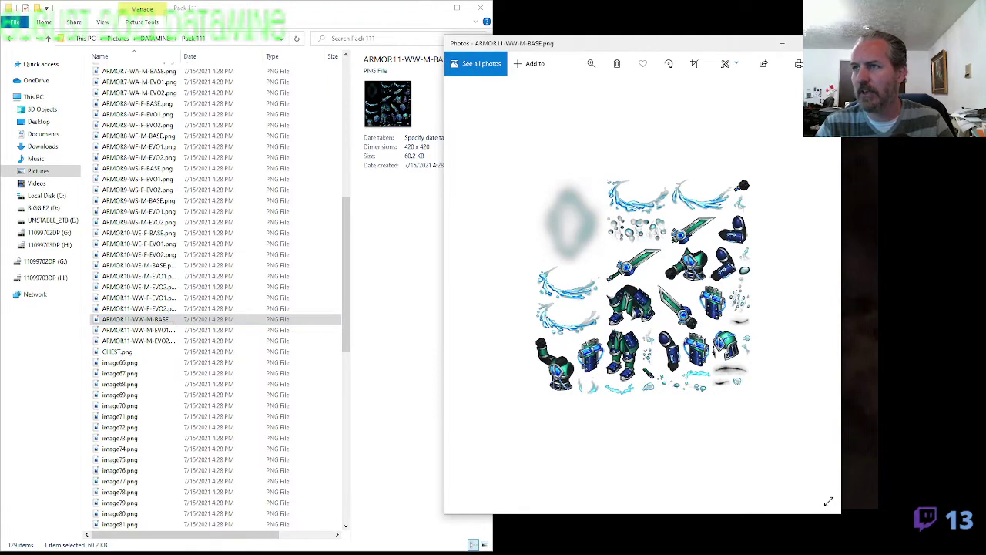
pyautogui.click(829, 43)
pyautogui.hotkey('ctrl', 'c')
pyautogui.press('F2')
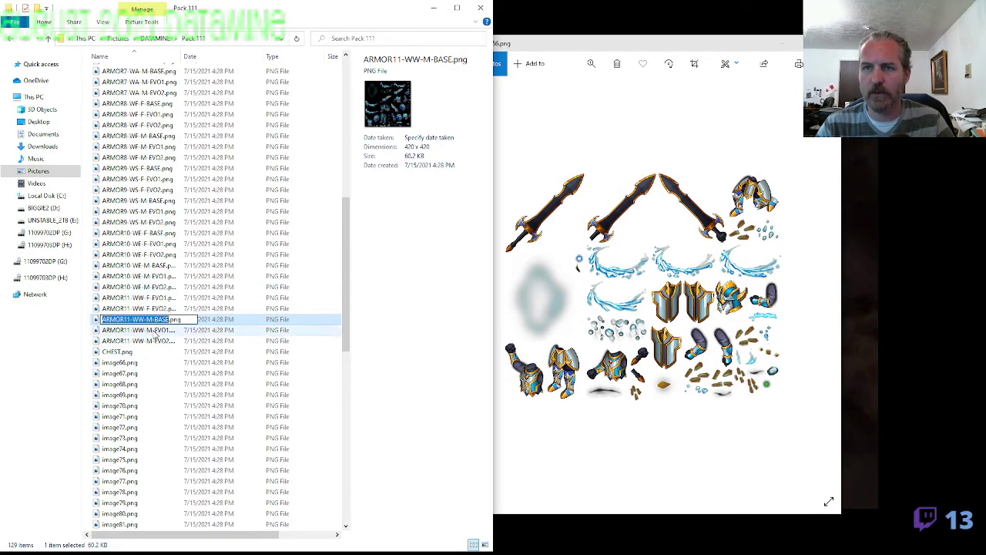
pyautogui.click(153, 322)
pyautogui.write('F')
pyautogui.press('Return')
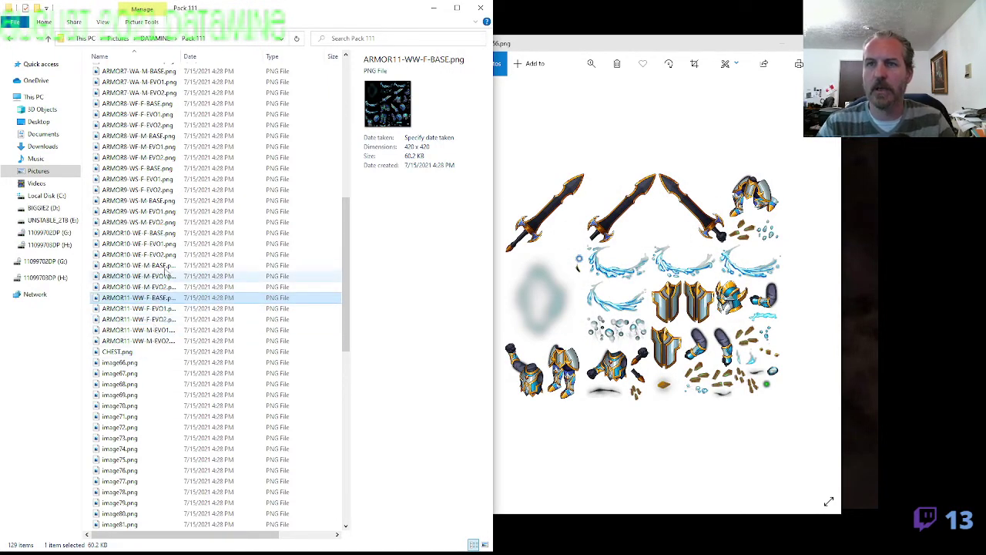
# View ARMOR9-WS-F-BASE.png and rename it as ARMOR11-WW-M-BASE
pyautogui.doubleClick(146, 169)
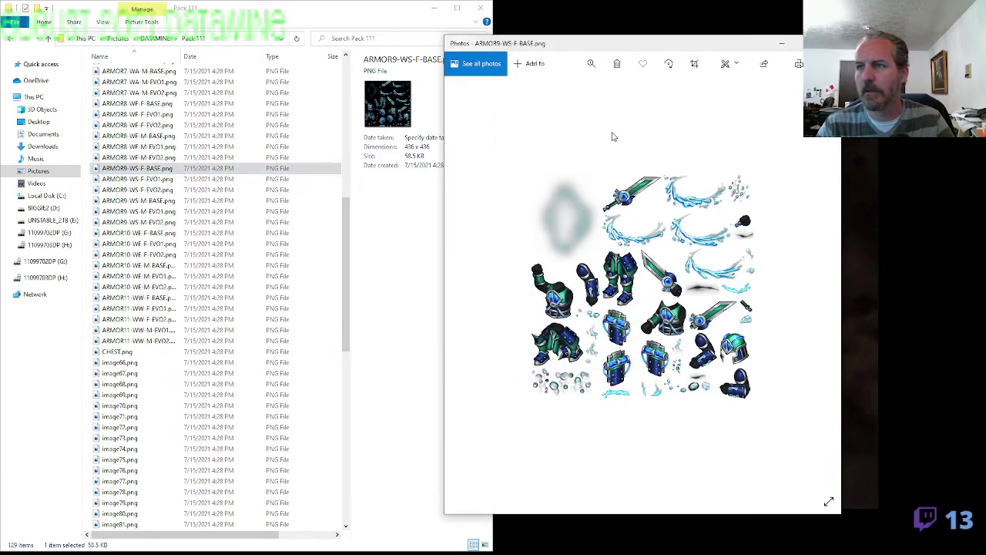
pyautogui.click(823, 43)
pyautogui.press('F2')
pyautogui.hotkey('ctrl', 'v')
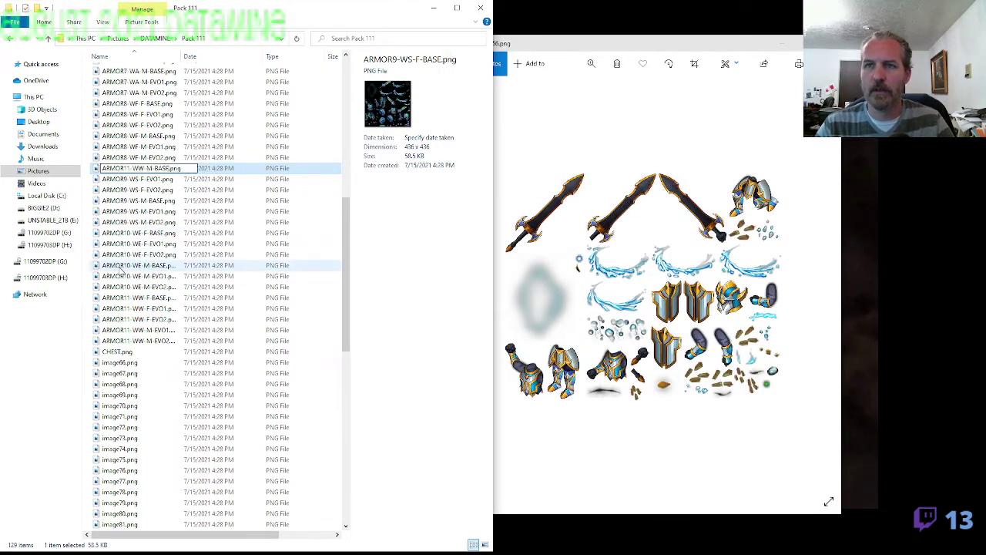
pyautogui.press('Return')
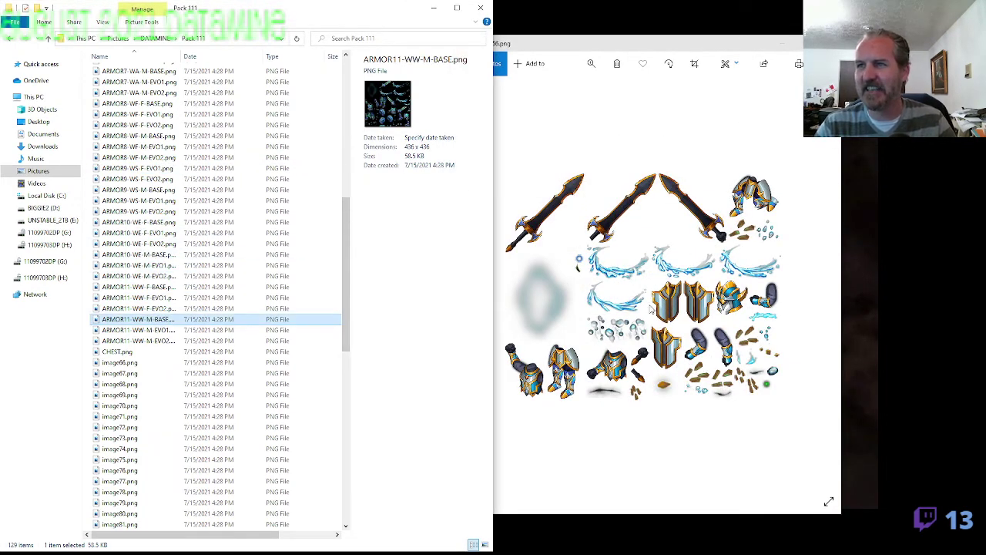
# Reopen image66.png for reference and rename ARMOR10-WE-F-BASE.png as ARMOR9-WS-F-BASE
pyautogui.click(823, 43)
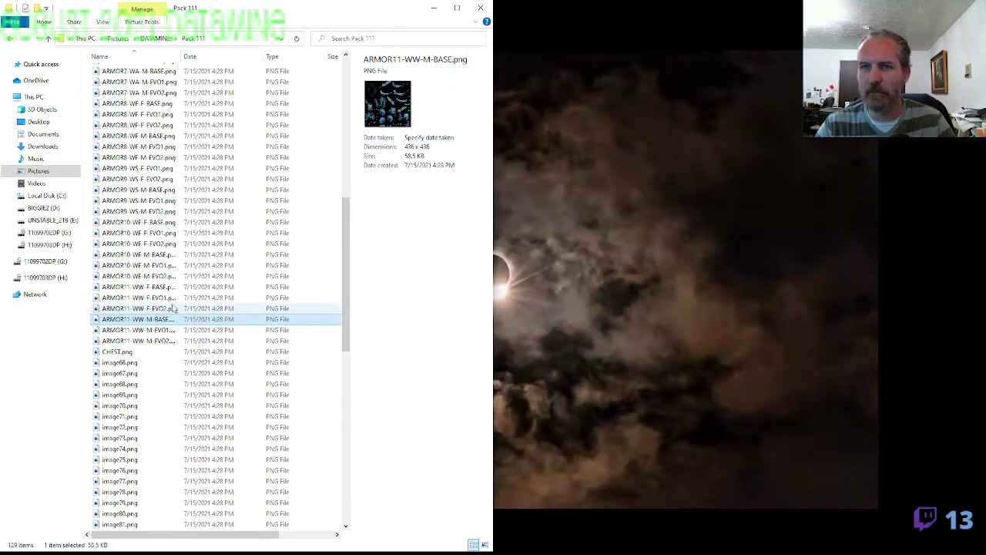
pyautogui.doubleClick(136, 366)
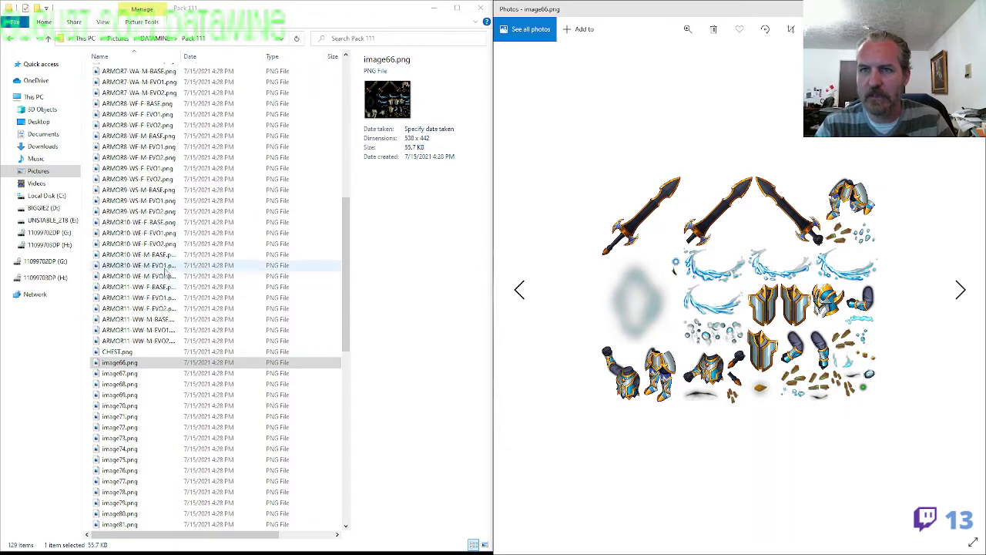
pyautogui.click(157, 223)
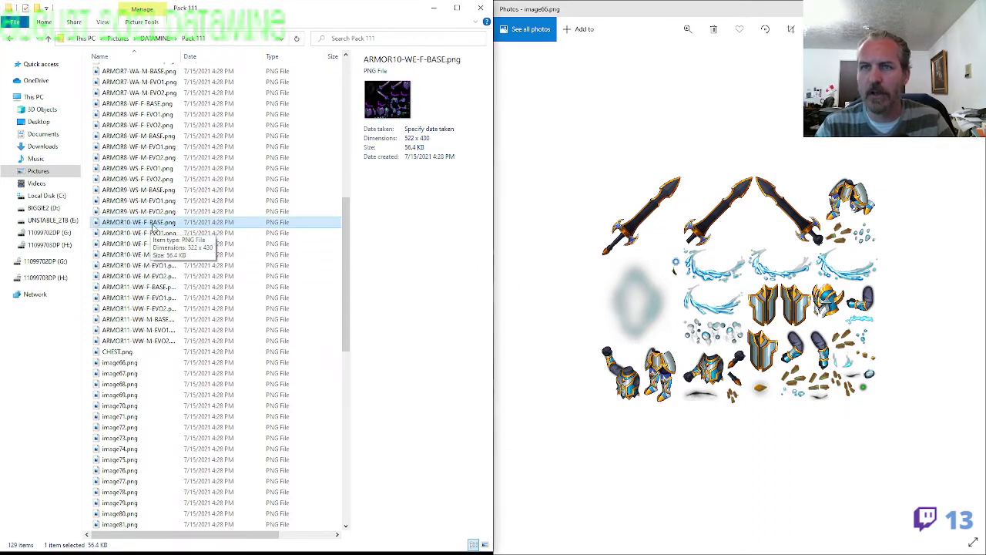
pyautogui.click(154, 221)
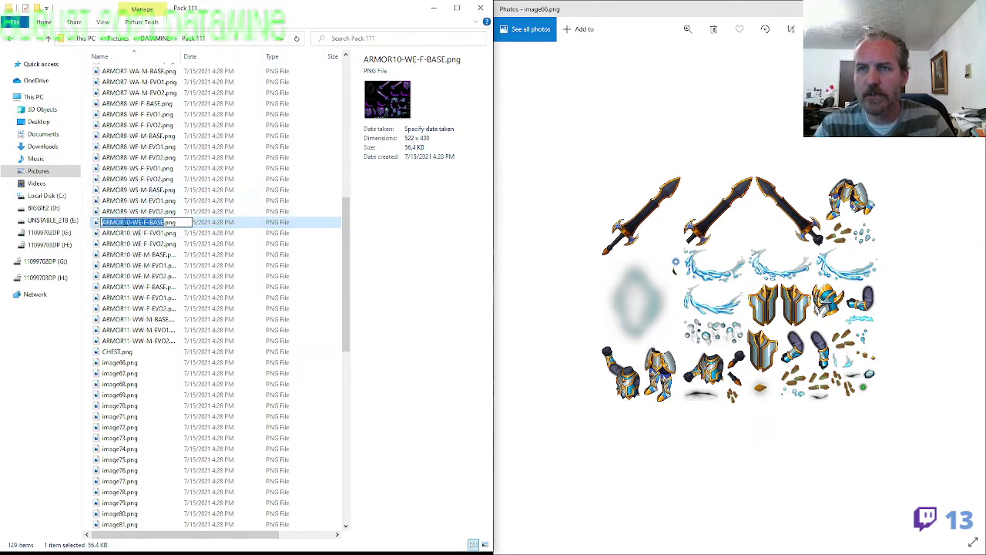
pyautogui.click(124, 221)
pyautogui.write('9')
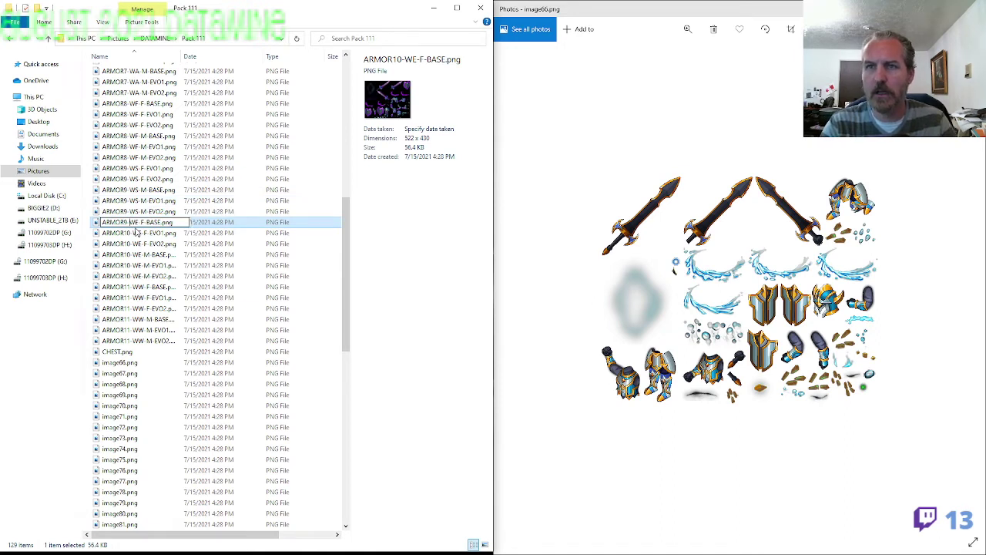
pyautogui.press('Return')
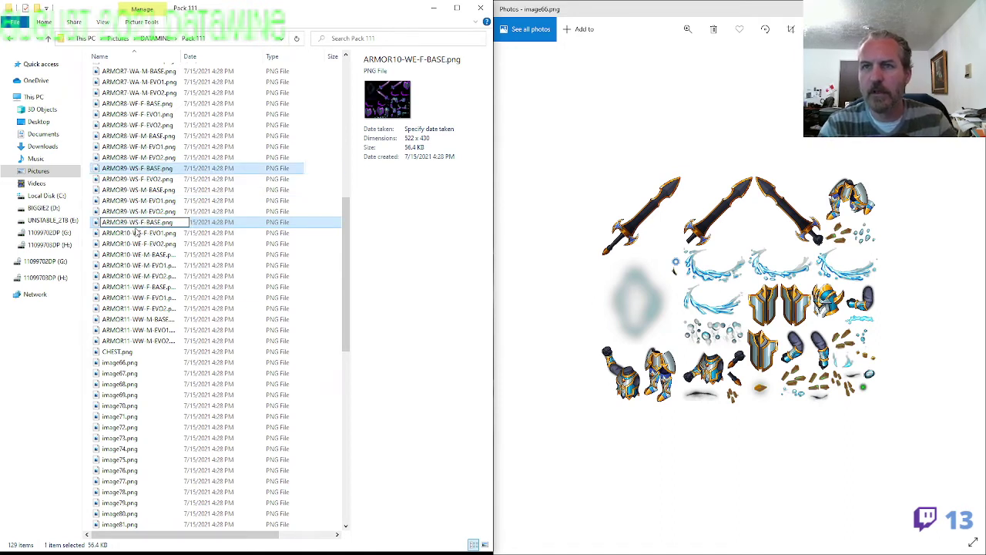
# Rename image66.png as ARMOR10-WE-F-BASE
pyautogui.click(129, 363)
pyautogui.press('F2')
pyautogui.write('ARMOR10-WE-F-BASE')
pyautogui.press('Return')
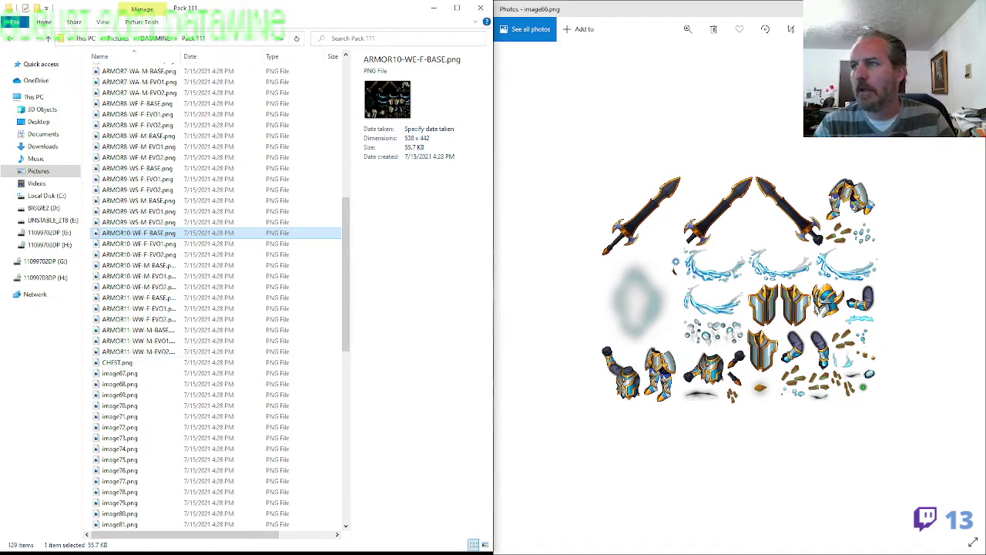
# Check image67.png, select image67.png through image69.png for transfer, and return to the start of the file list
pyautogui.hotkey('alt', 'F4')
pyautogui.doubleClick(136, 374)
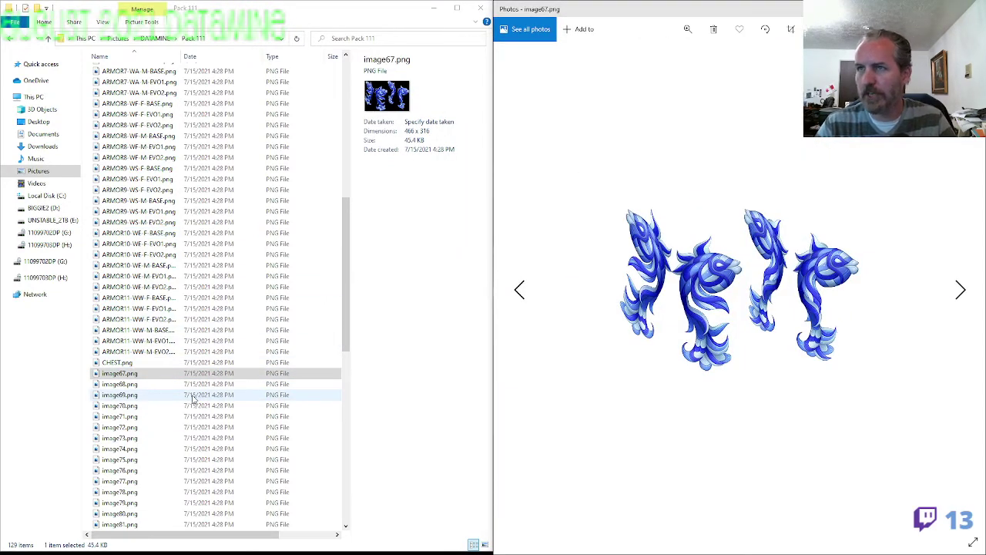
pyautogui.hotkey('alt', 'F4')
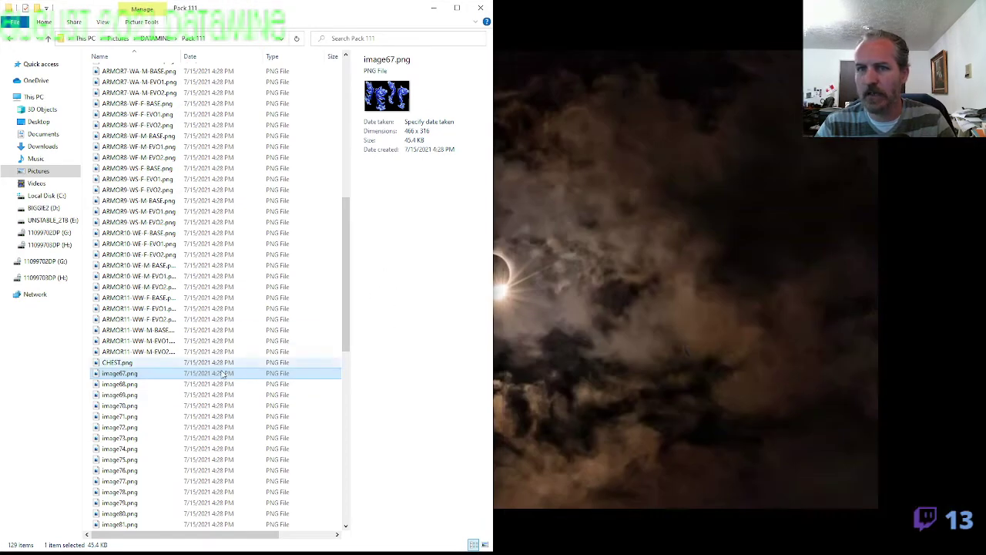
pyautogui.keyDown('shift'); pyautogui.click(150, 395); pyautogui.keyUp('shift')
pyautogui.press('Home')
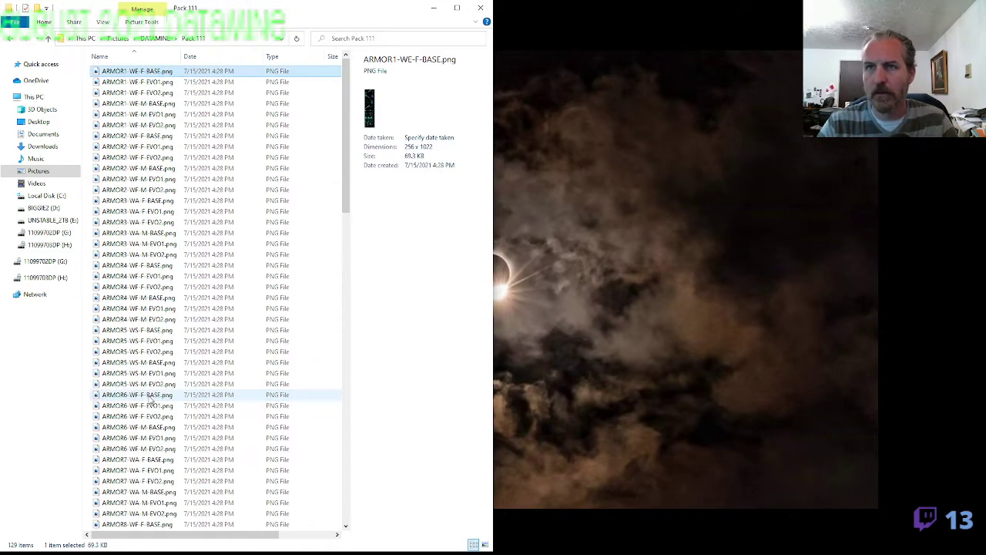
# Create a new folder named CAPE inside Pack 111
pyautogui.rightClick(310, 245)
pyautogui.moveTo(381, 368)
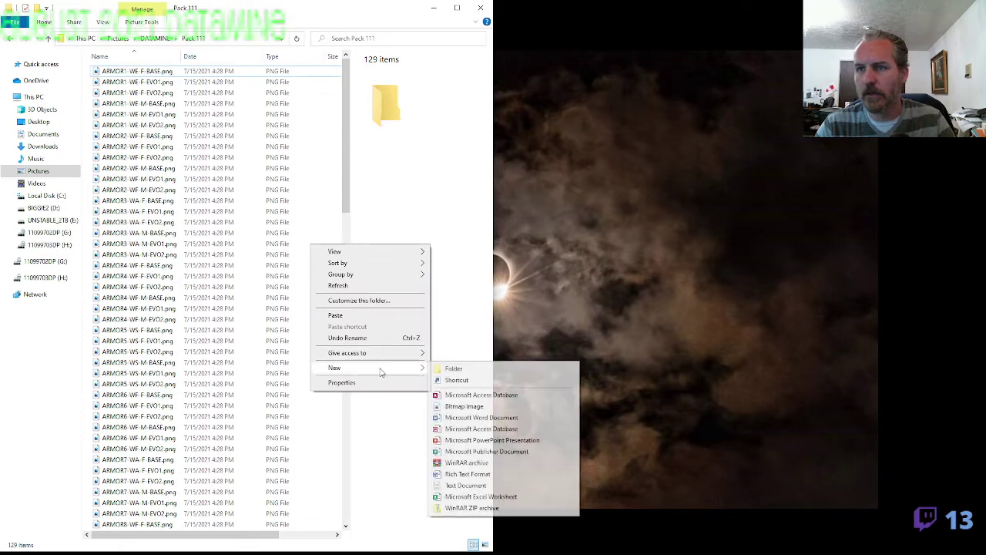
pyautogui.click(454, 368)
pyautogui.write('C')
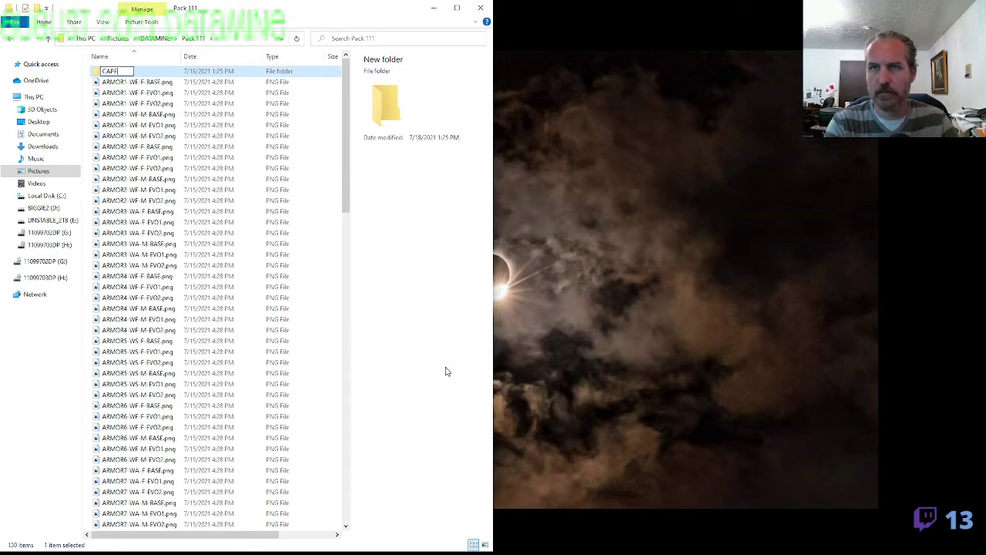
pyautogui.write('APE')
pyautogui.press('Return')
# Open the CAPE folder and paste image67.png, image68.png and image69.png into it
pyautogui.press('Return')
pyautogui.hotkey('ctrl', 'v')
pyautogui.click(174, 114)
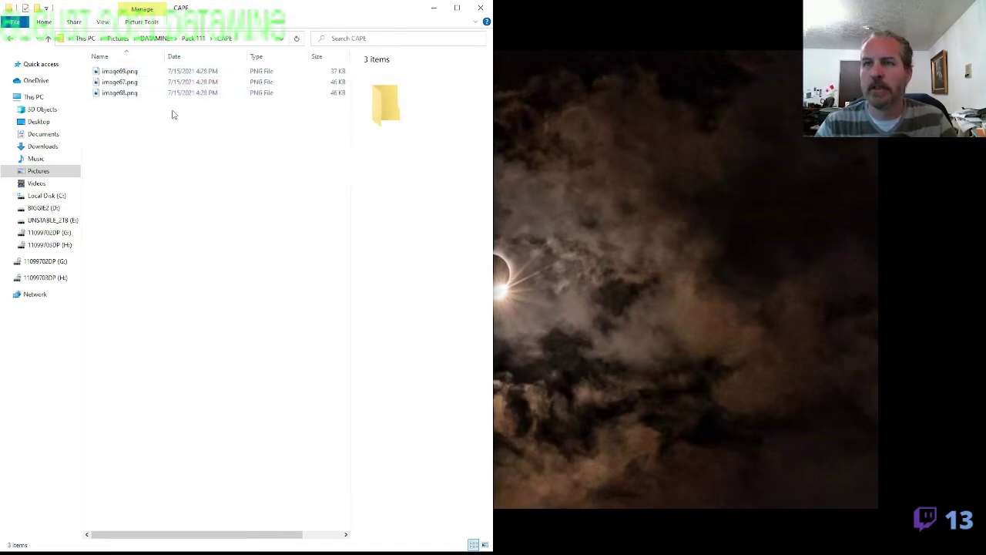
# Rename image69.png in the CAPE folder as CAPE
pyautogui.click(133, 93)
pyautogui.click(136, 94)
pyautogui.hotkey('shift', 'Tab')
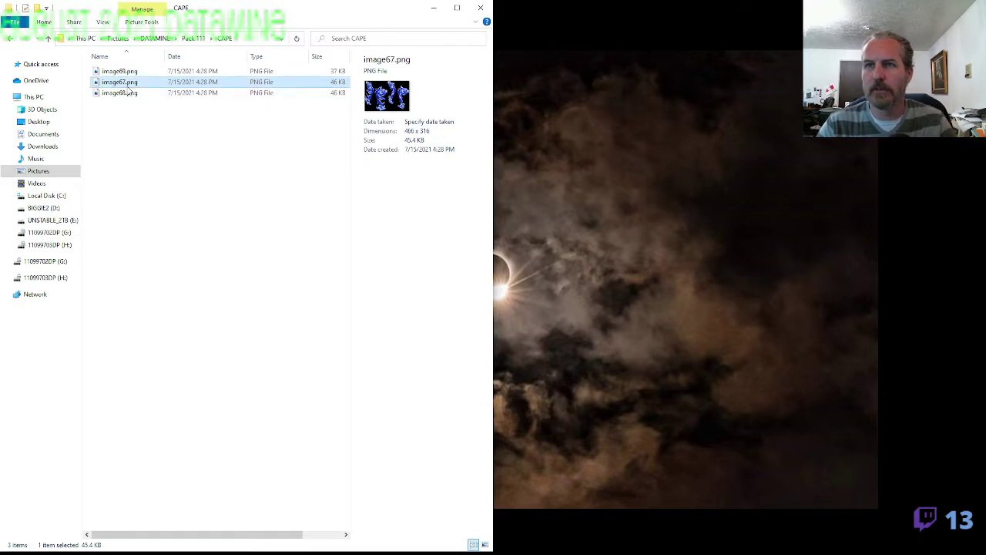
pyautogui.hotkey('shift', 'Tab')
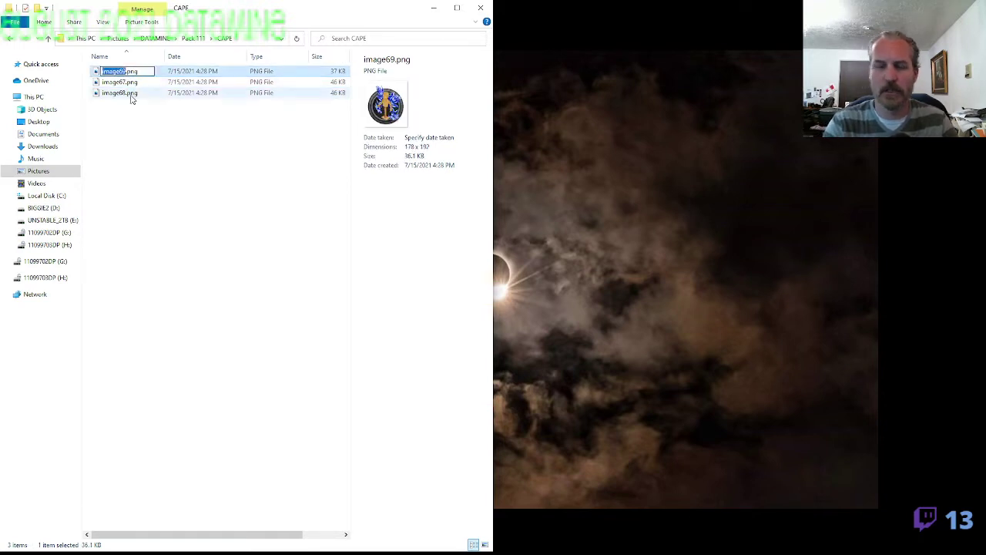
pyautogui.write('CAPE')
pyautogui.press('Return')
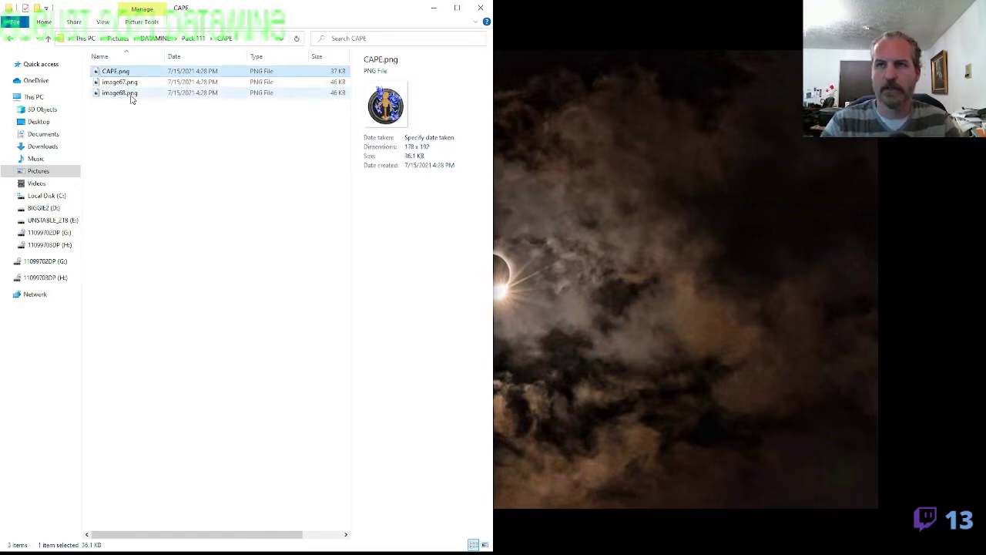
# Return to the Pack 111 folder and view image70.png beside the file list
pyautogui.click(194, 39)
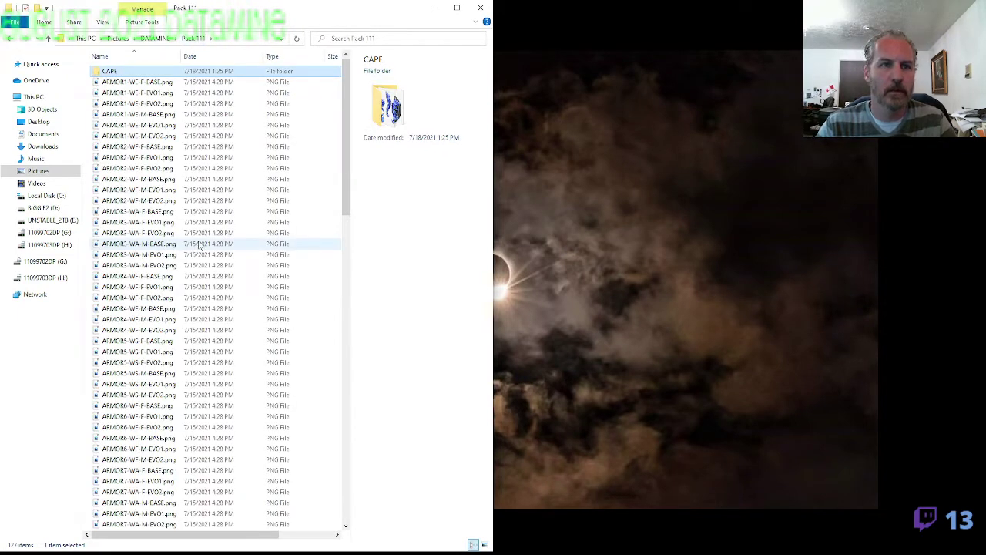
pyautogui.scroll(-16, 162, 396)
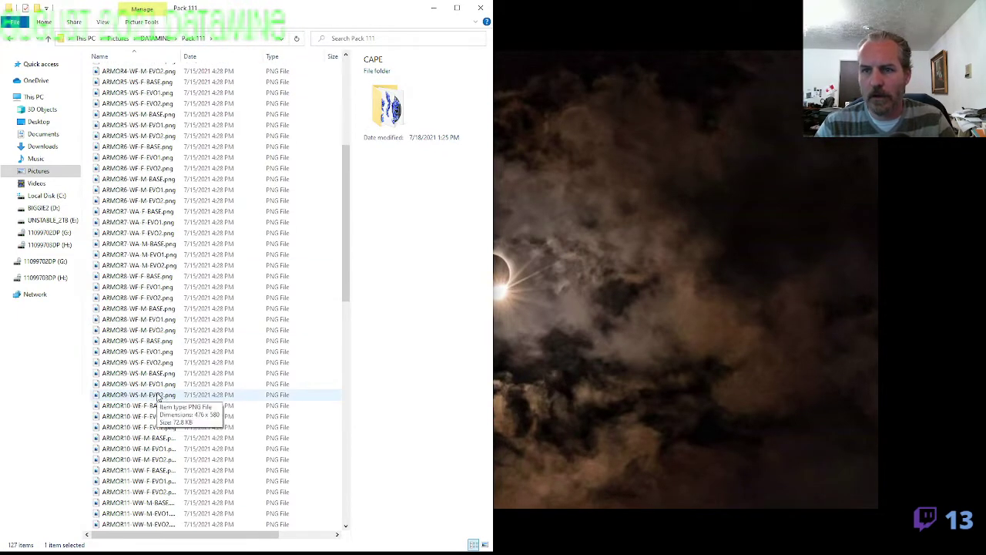
pyautogui.doubleClick(132, 286)
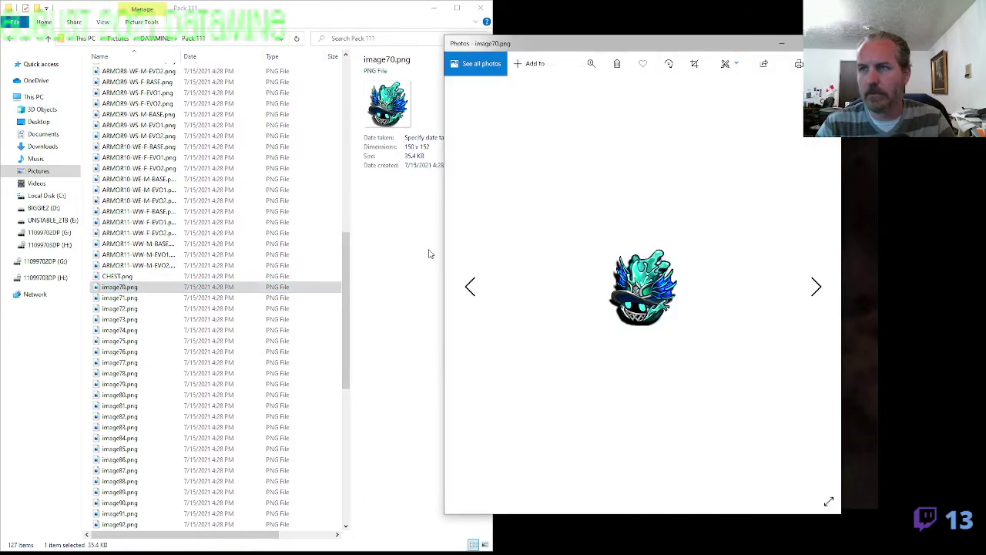
pyautogui.click(205, 211)
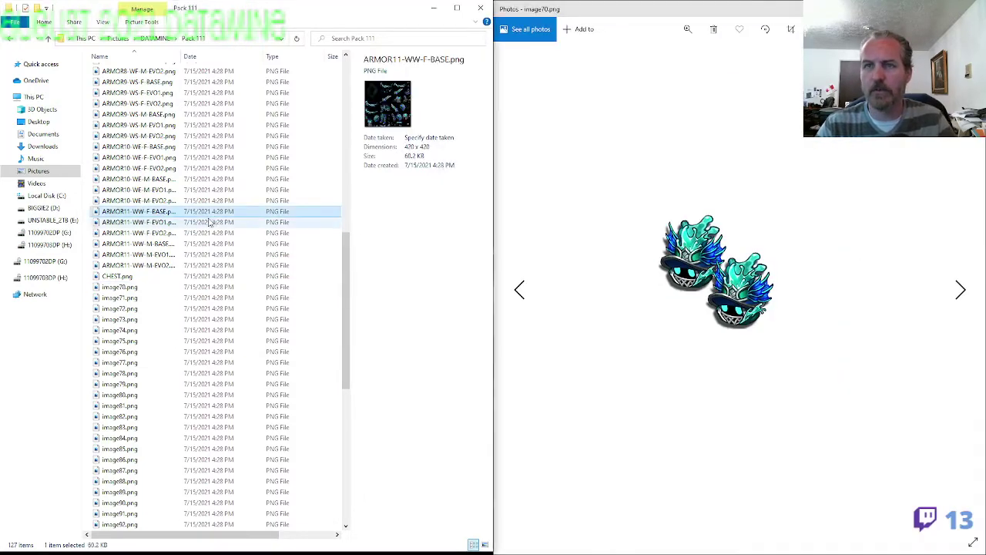
# Open ARMOR3-WA-F-EVO2.png to compare its helmet with image70.png, then close it
pyautogui.scroll(6, 206, 229)
pyautogui.scroll(10, 207, 229)
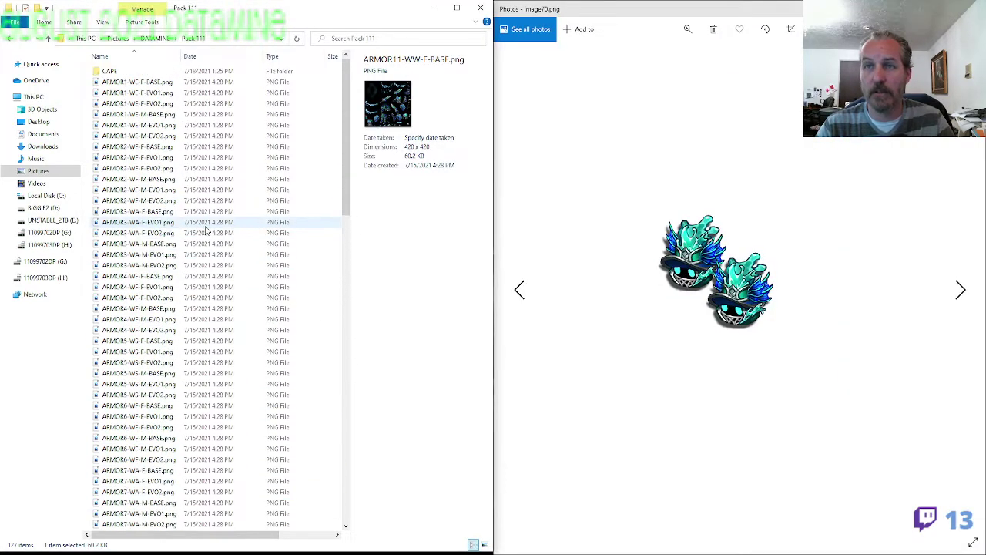
pyautogui.doubleClick(146, 233)
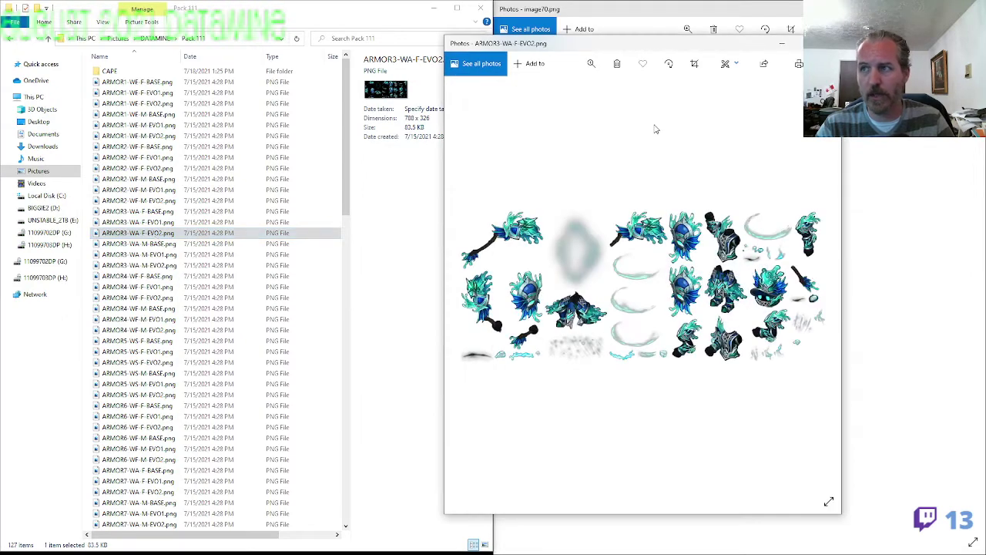
pyautogui.click(799, 43)
# Rename image70.png as ARMOR3-WA-Head, reusing the matching armor's name prefix, and image71.png as ARMOR11-WW-Head
pyautogui.click(147, 233)
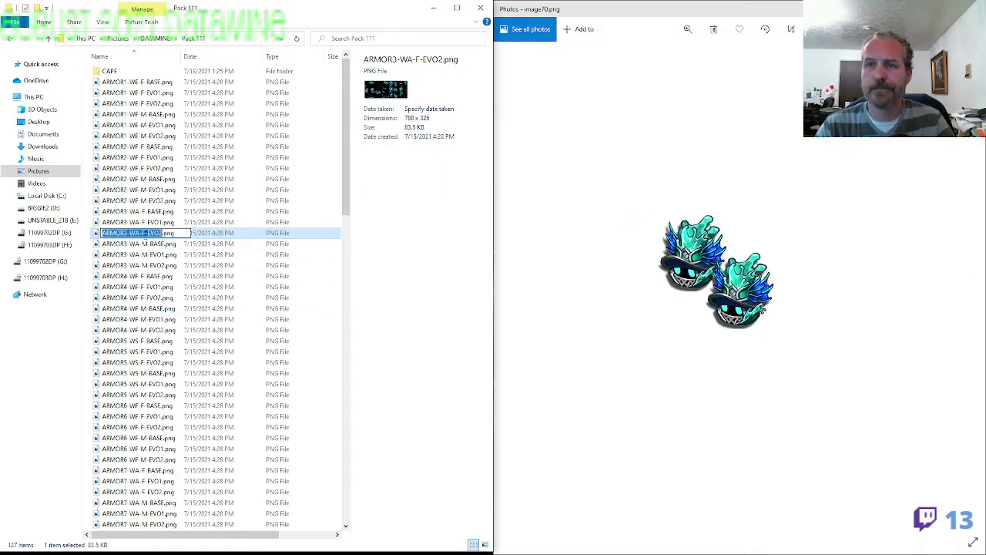
pyautogui.click(127, 330)
pyautogui.scroll(-12, 142, 409)
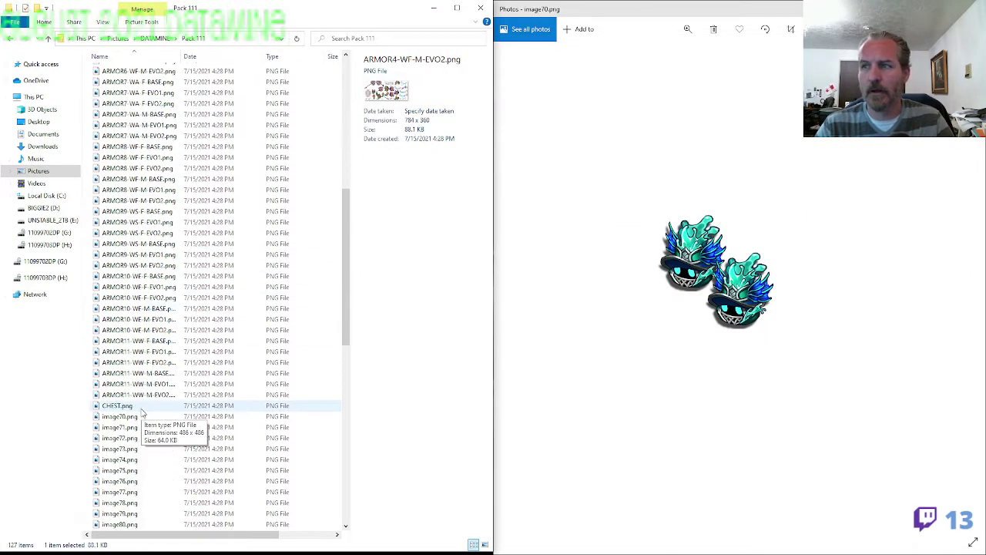
pyautogui.click(635, 329)
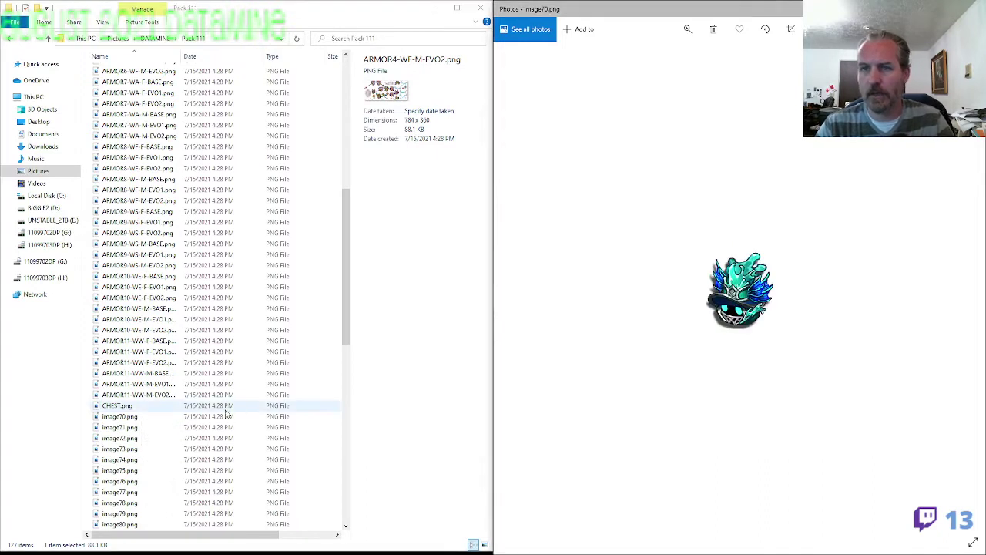
pyautogui.click(163, 421)
pyautogui.press('F2')
pyautogui.write('ARMOR3-WA-')
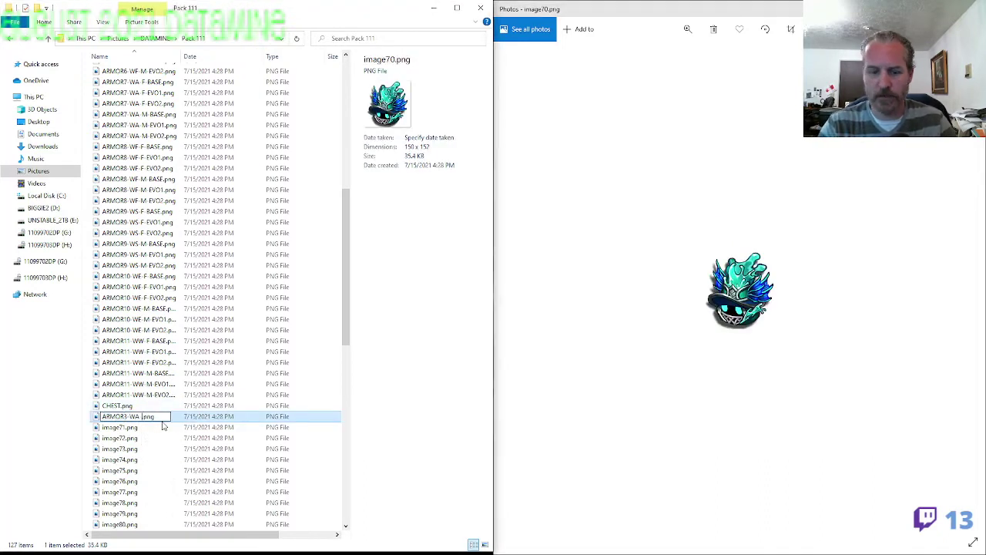
pyautogui.write('Head')
pyautogui.press('Tab')
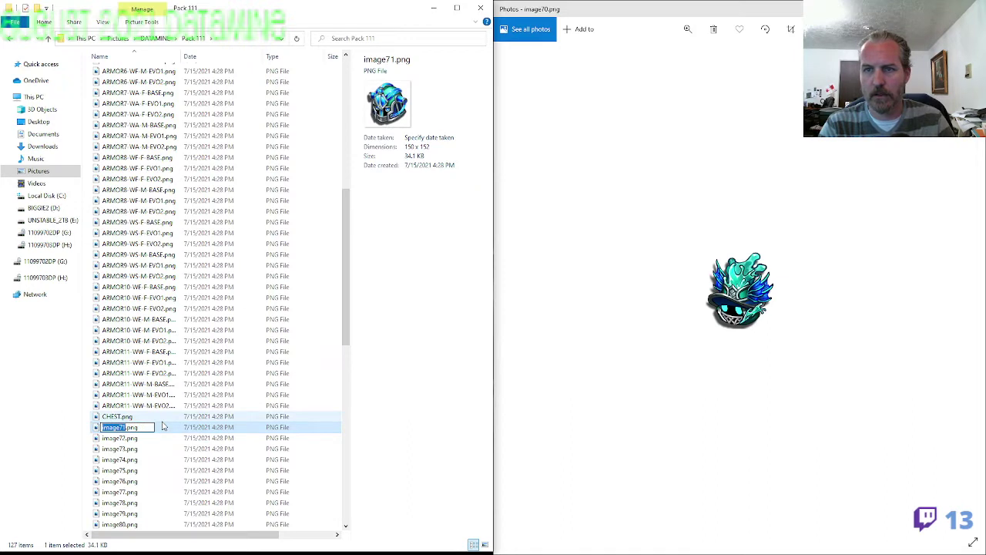
pyautogui.write('ARMOR3-WA-')
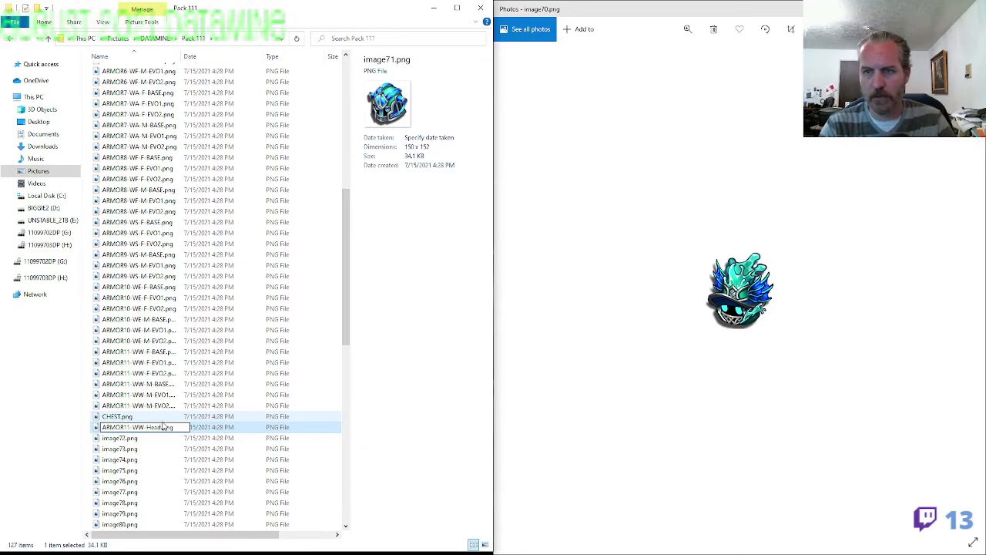
pyautogui.press('Tab')
# View image72.png and compare its helmet with ARMOR10-WE-F-EVO2.png
pyautogui.hotkey('alt', 'Tab')
pyautogui.press('Right')
pyautogui.press('Right')
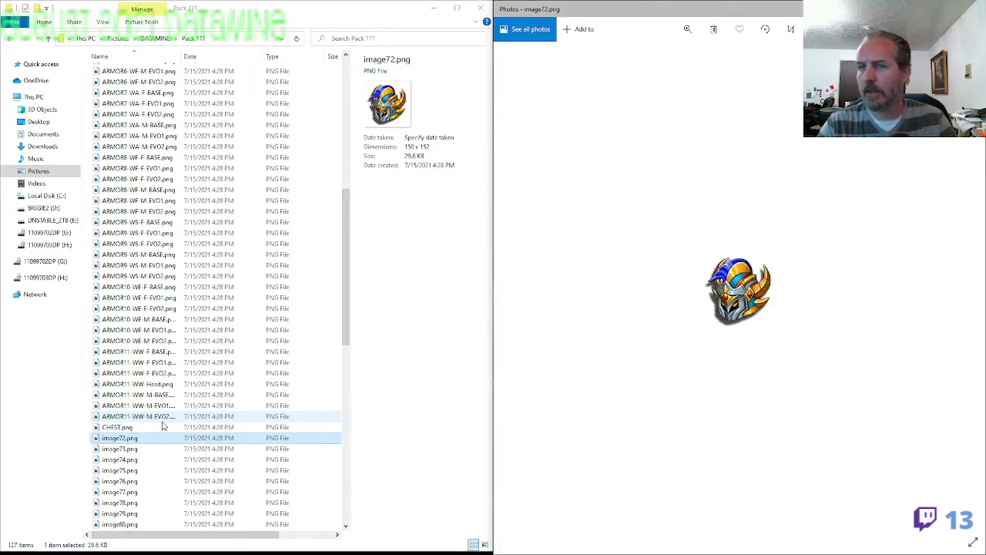
pyautogui.click(146, 308)
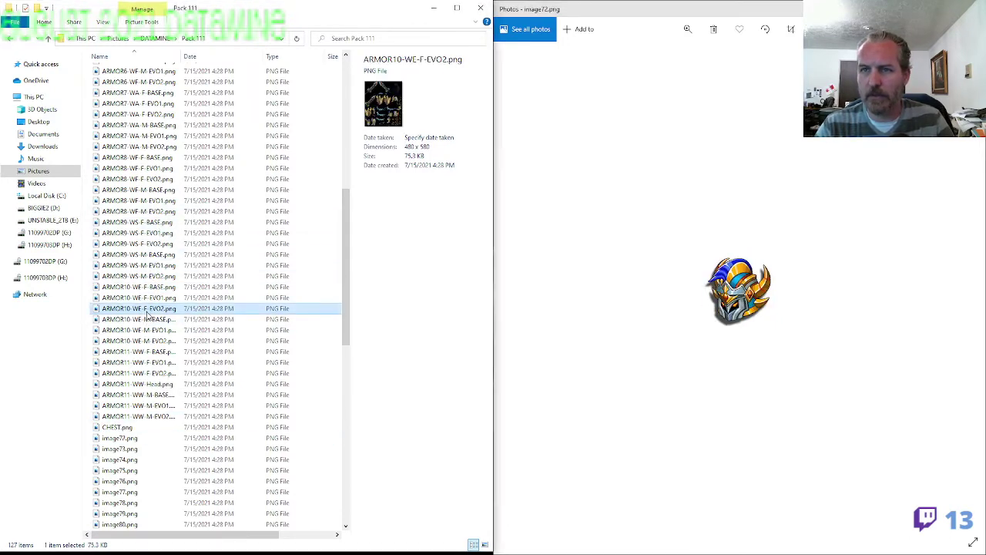
pyautogui.doubleClick(147, 314)
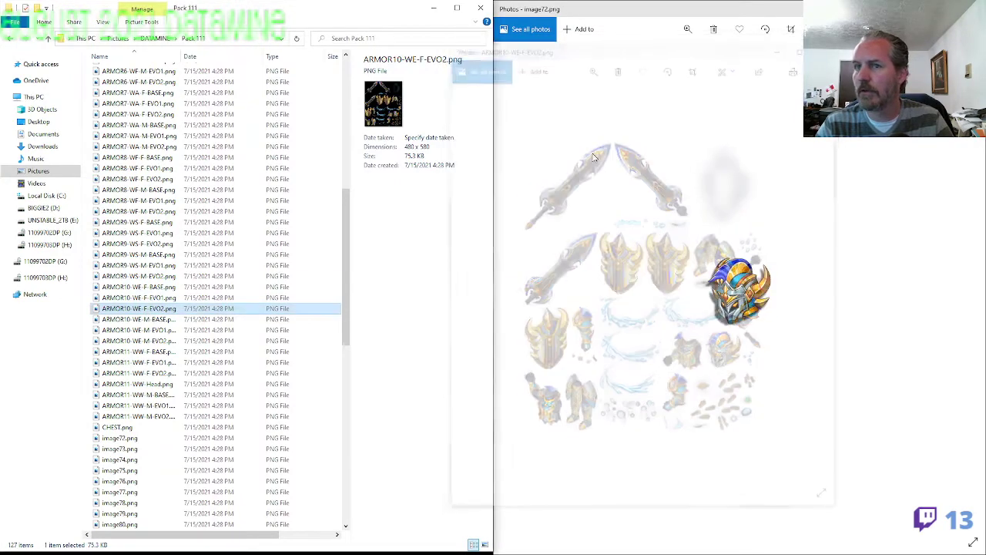
# Rename image72.png as ARMOR10-WE-Head, reusing the name prefix of ARMOR10-WE-F-EVO2.png
pyautogui.press('F2')
pyautogui.moveTo(145, 308); pyautogui.dragTo(101, 309)
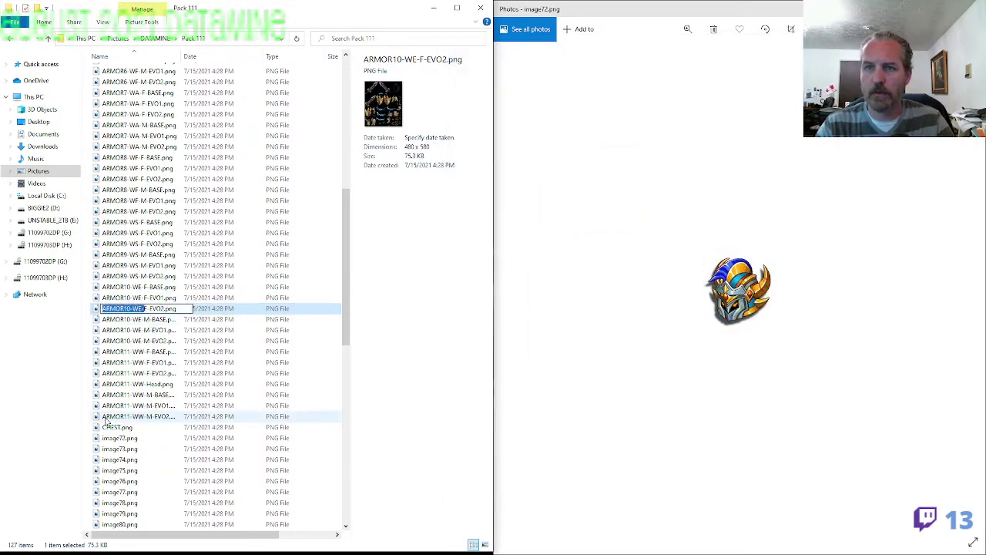
pyautogui.hotkey('ctrl', 'c')
pyautogui.click(127, 438)
pyautogui.press('F2')
pyautogui.hotkey('ctrl', 'v')
pyautogui.write('-Heaed')
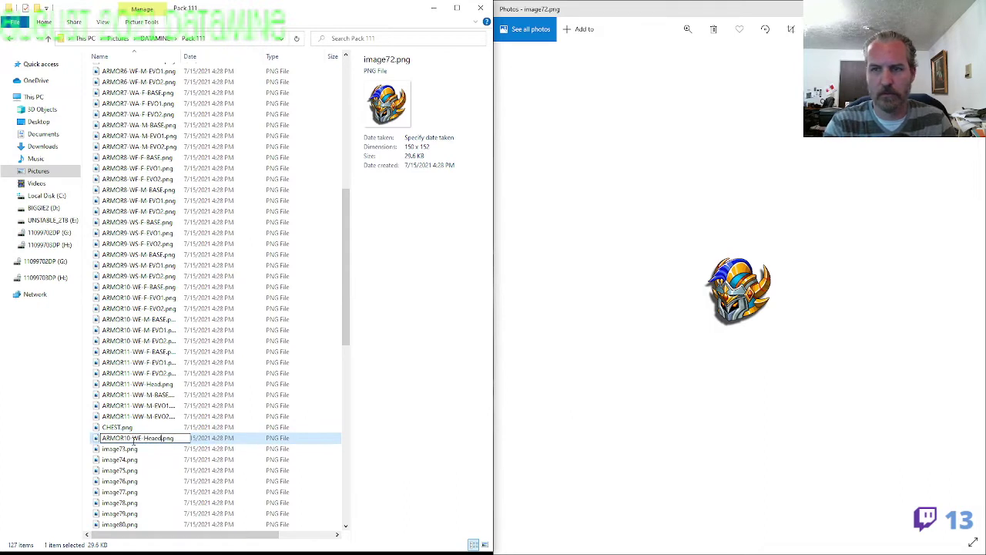
pyautogui.press('Tab')
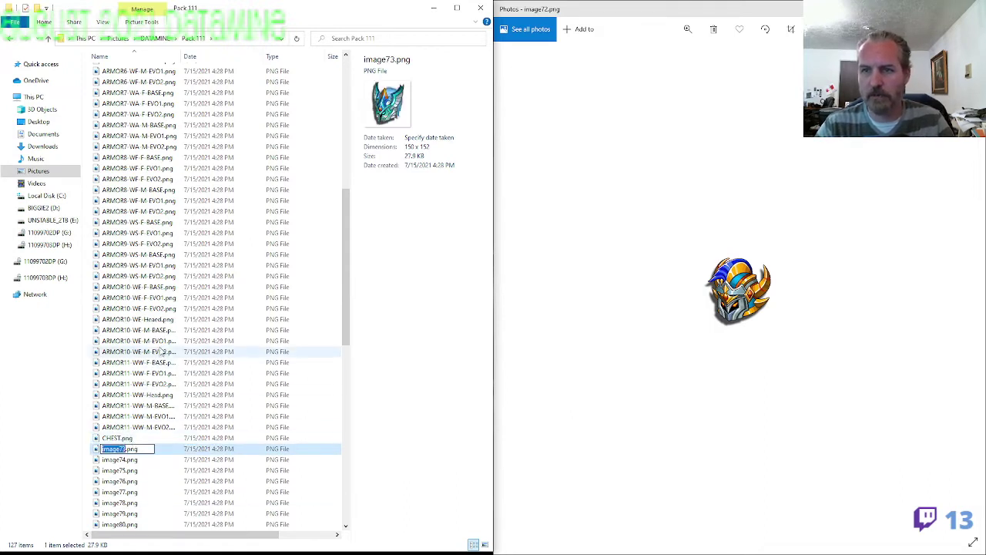
pyautogui.click(159, 319)
pyautogui.press('F2')
pyautogui.press('Home')
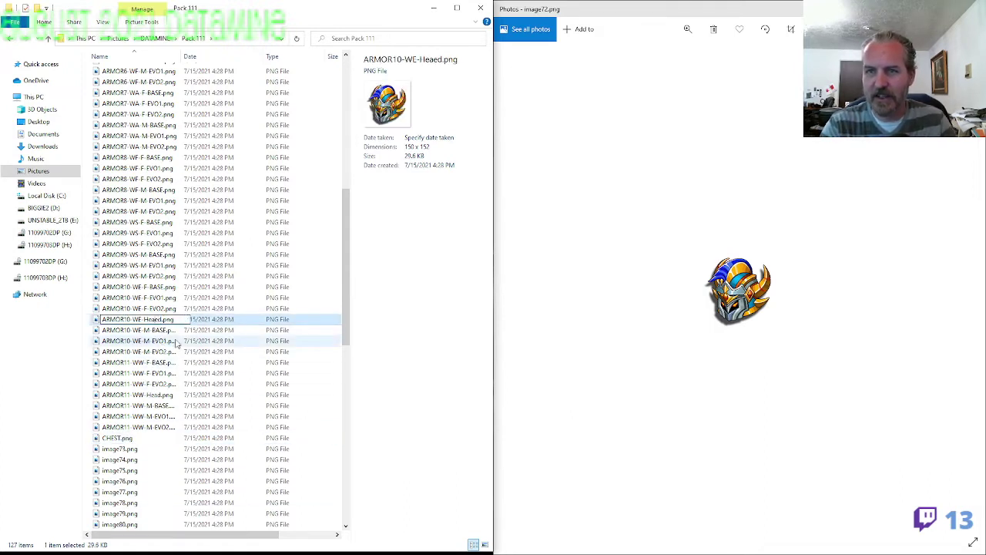
pyautogui.press('Return')
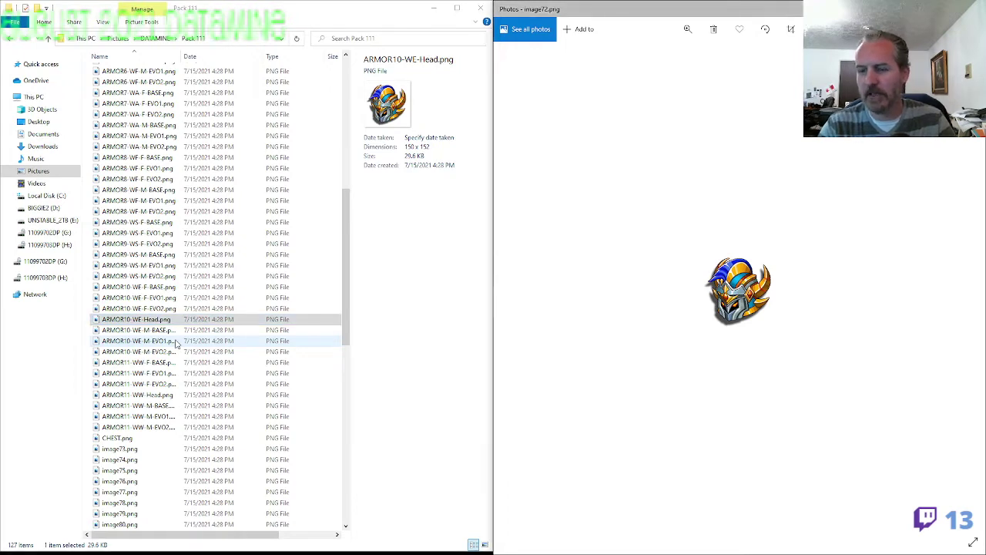
# Check image73.png against ARMOR7-WA-M-EVO2.png and rename image73.png as ARMOR7-WA-Head
pyautogui.click(159, 146)
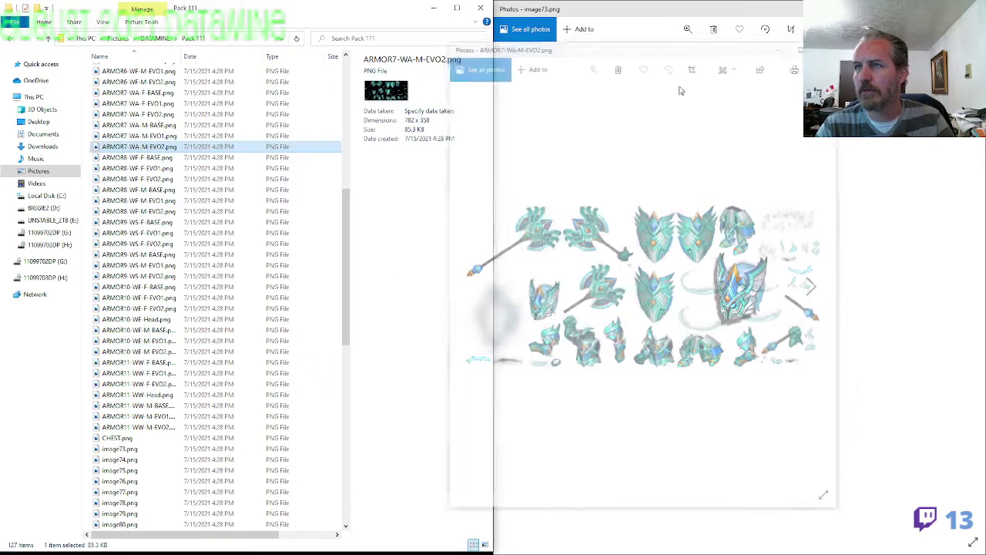
pyautogui.press('F2')
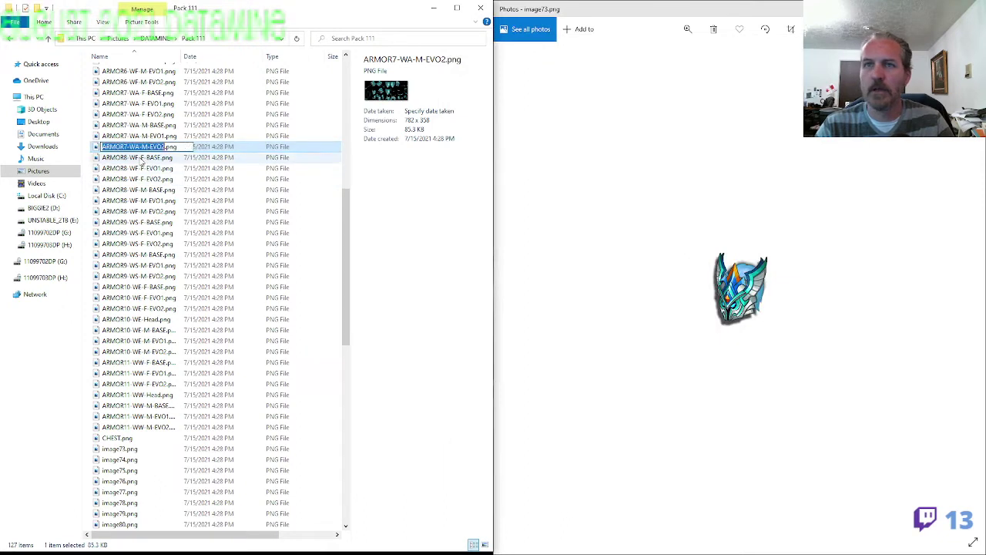
pyautogui.click(128, 448)
pyautogui.press('F2')
pyautogui.hotkey('ctrl', 'v')
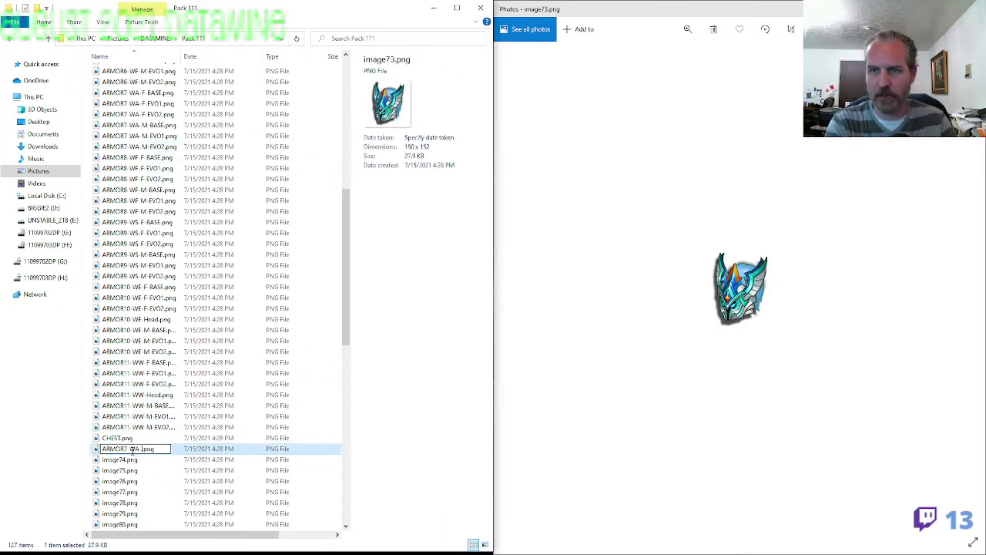
pyautogui.press('Return')
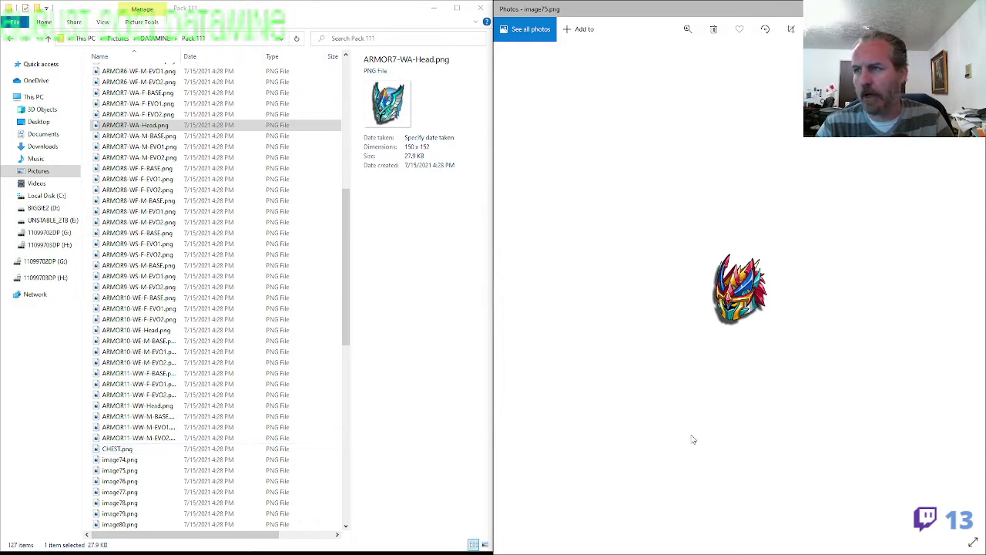
# Compare the helmet in image75.png with the armor sheets ARMOR6-WF-M-EVO2.png and ARMOR4-WF-M-EVO2.png
pyautogui.click(154, 168)
pyautogui.scroll(3, 162, 177)
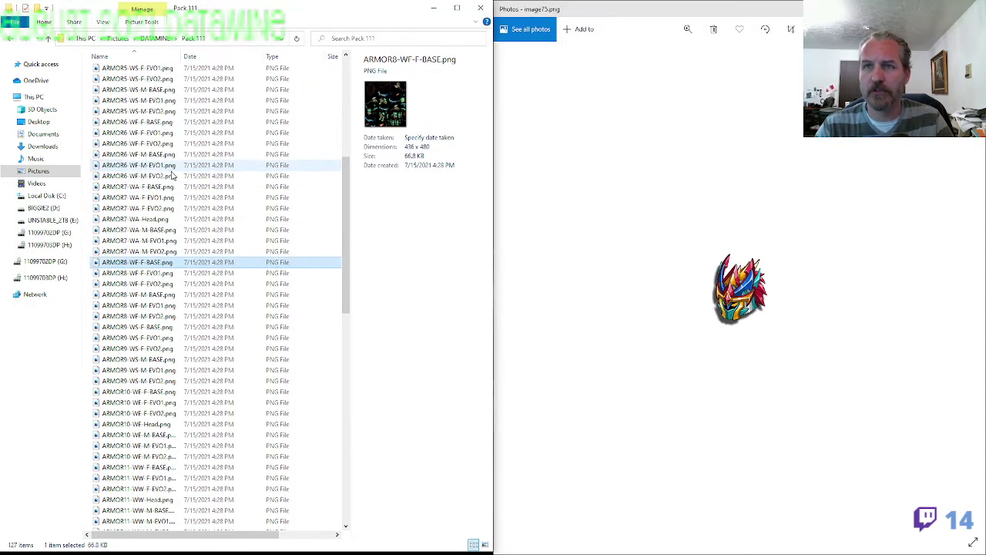
pyautogui.doubleClick(154, 176)
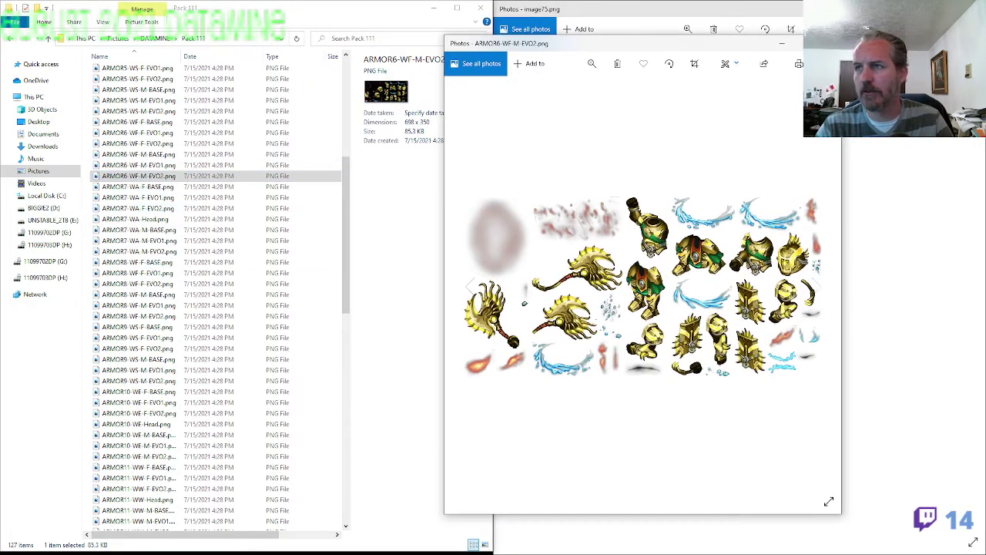
pyautogui.click(823, 43)
pyautogui.scroll(2, 177, 168)
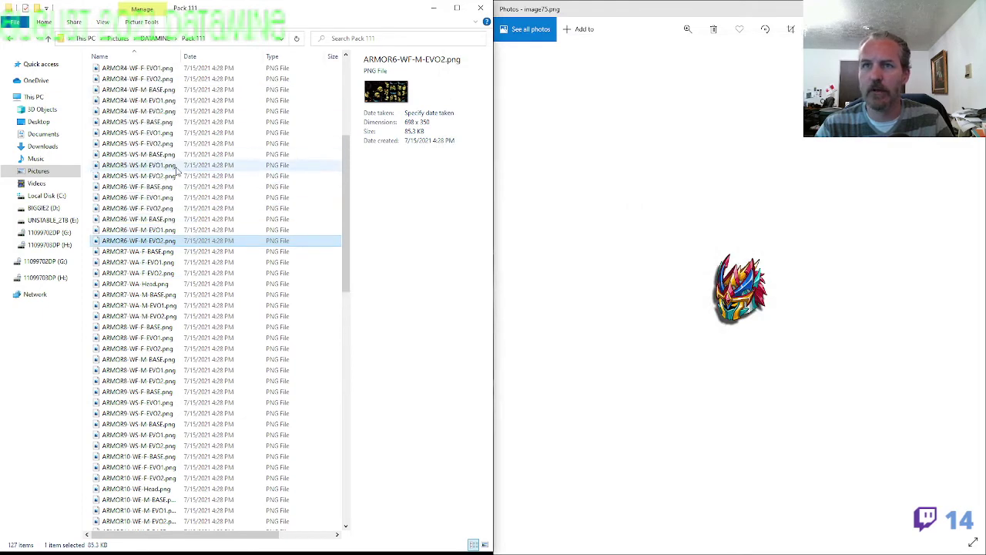
pyautogui.doubleClick(154, 111)
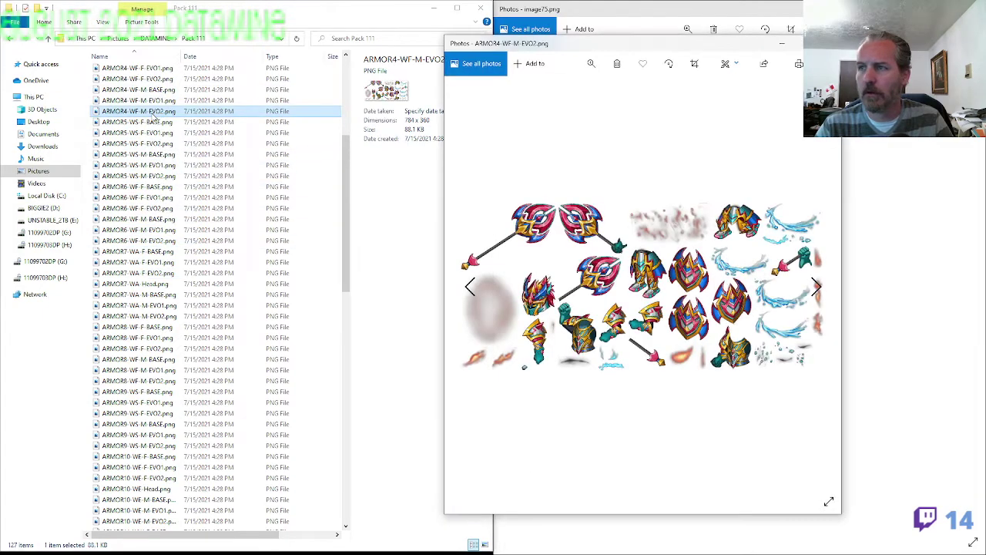
pyautogui.click(823, 43)
# Rename image75.png as ARMOR4-WF-Head, reusing the name prefix of ARMOR4-WF-M-EVO2.png
pyautogui.press('F2')
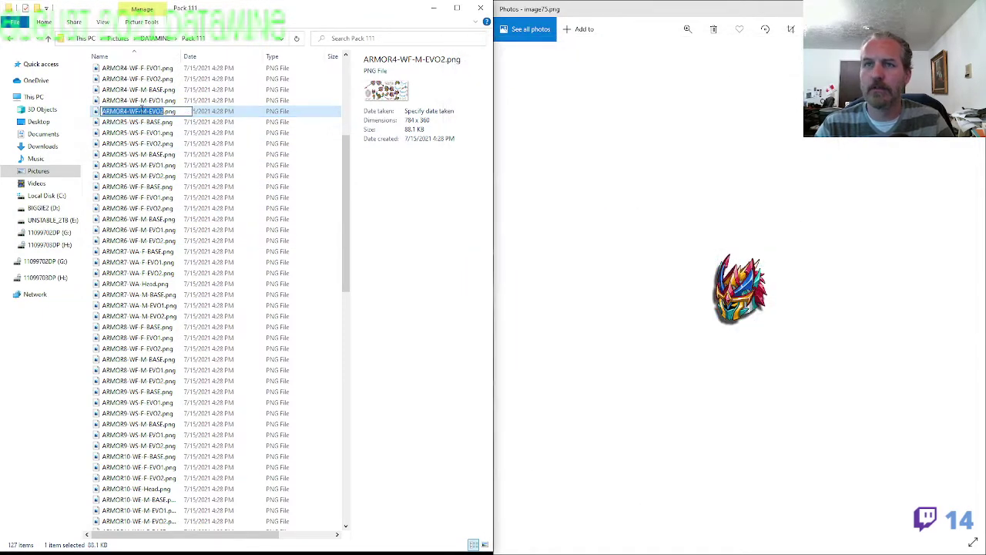
pyautogui.moveTo(142, 111); pyautogui.dragTo(62, 121)
pyautogui.click(137, 221)
pyautogui.scroll(-10, 143, 277)
pyautogui.click(136, 300)
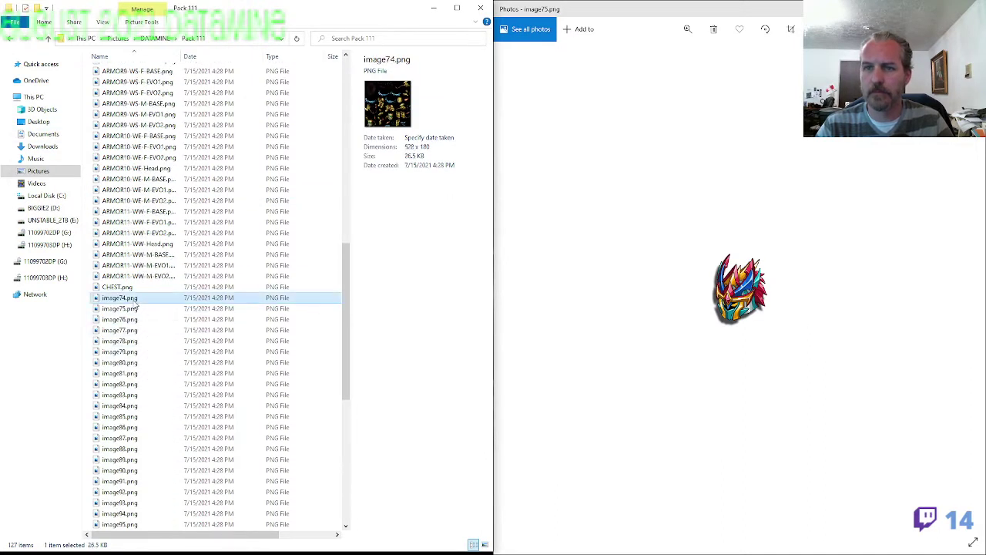
pyautogui.press('F2')
pyautogui.press('Return')
pyautogui.click(137, 308)
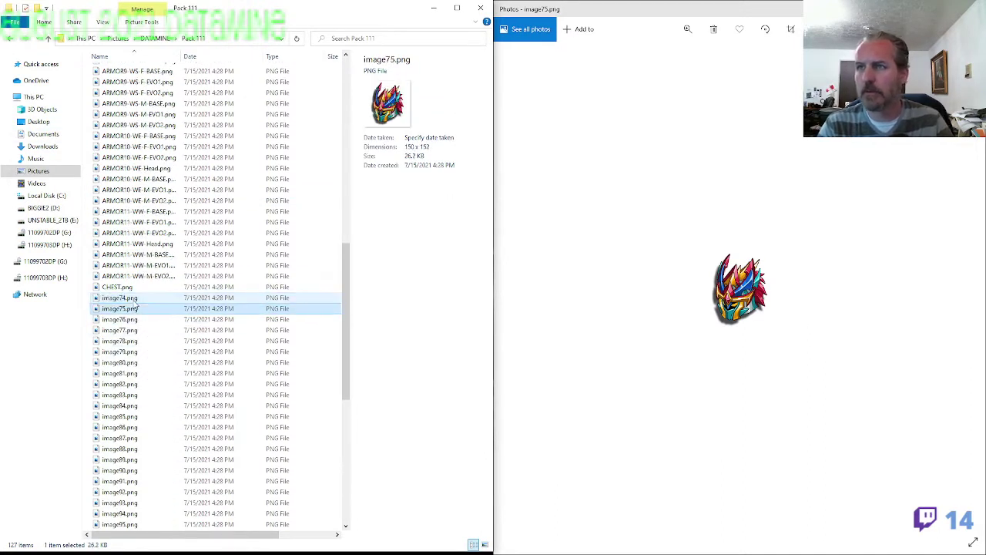
pyautogui.press('F2')
pyautogui.hotkey('ctrl', 'v')
pyautogui.write('Hea')
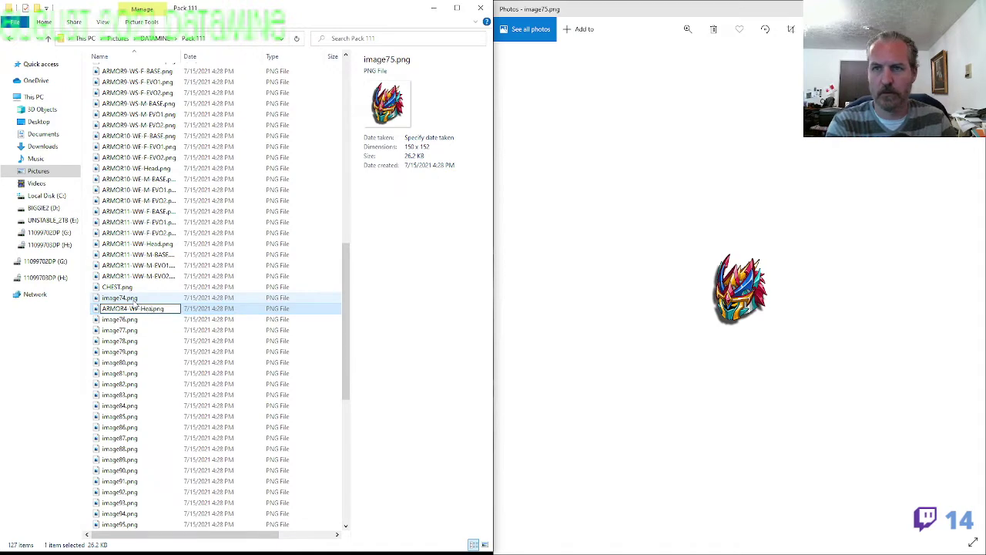
pyautogui.press('Return')
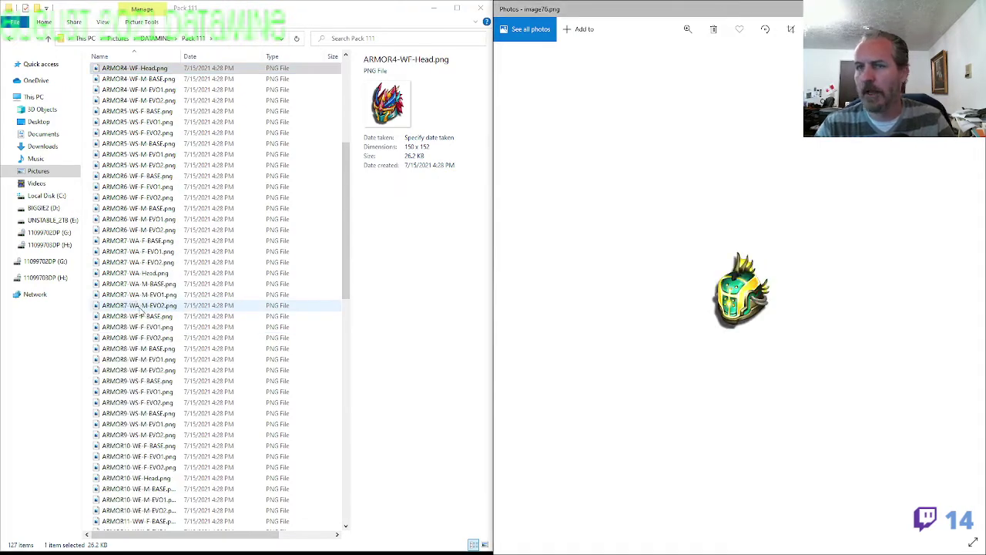
# Check image76.png against ARMOR6-WF-M-EVO2.png and rename image76.png as ARMOR6-WF-Head
pyautogui.doubleClick(160, 231)
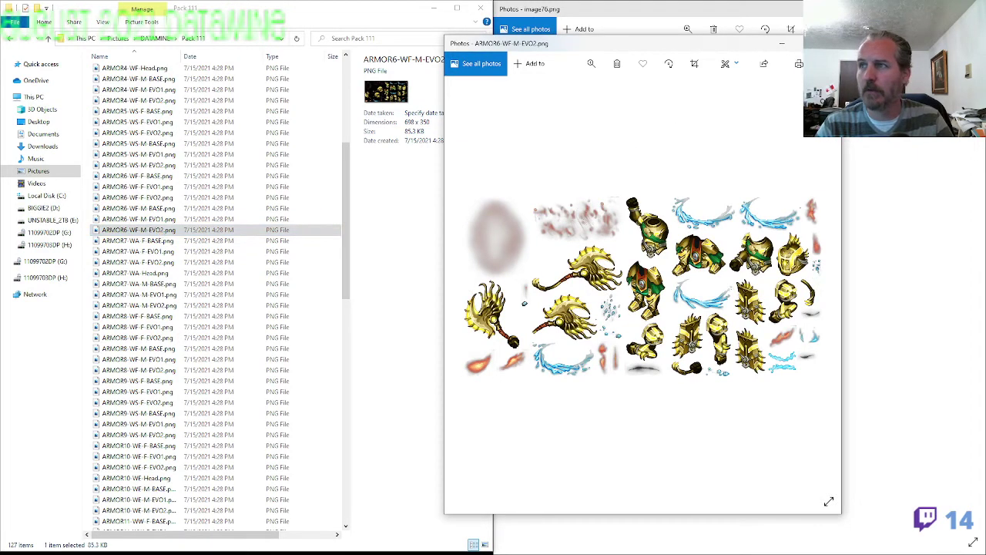
pyautogui.click(822, 44)
pyautogui.press('F2')
pyautogui.moveTo(141, 229); pyautogui.dragTo(92, 235)
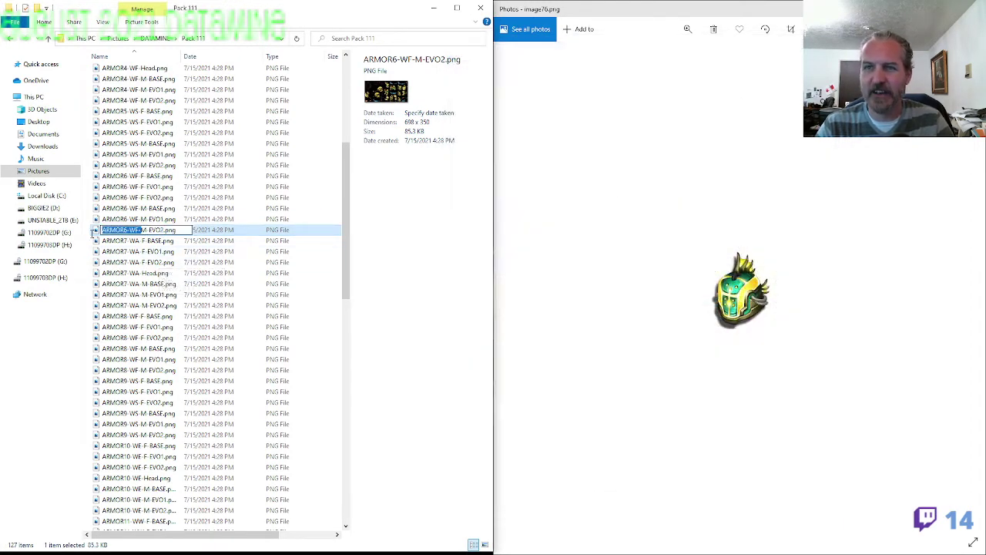
pyautogui.click(137, 305)
pyautogui.scroll(-8, 138, 354)
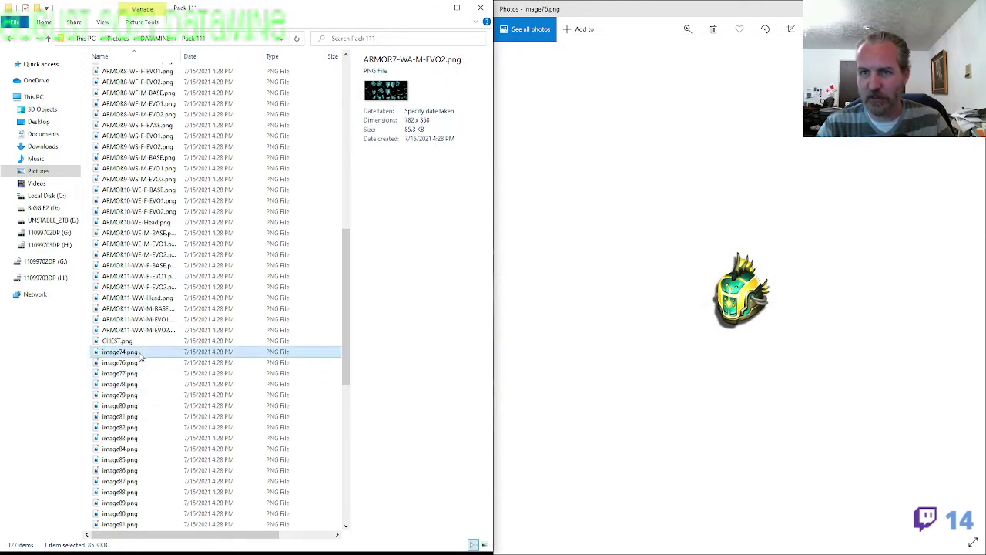
pyautogui.click(141, 361)
pyautogui.press('F2')
pyautogui.hotkey('ctrl', 'v')
pyautogui.write('H')
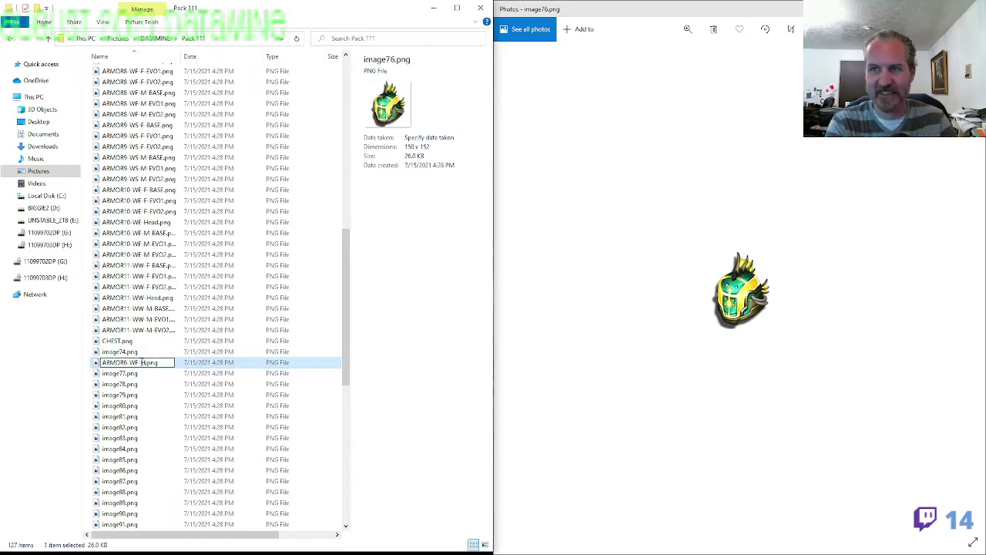
pyautogui.write('ead')
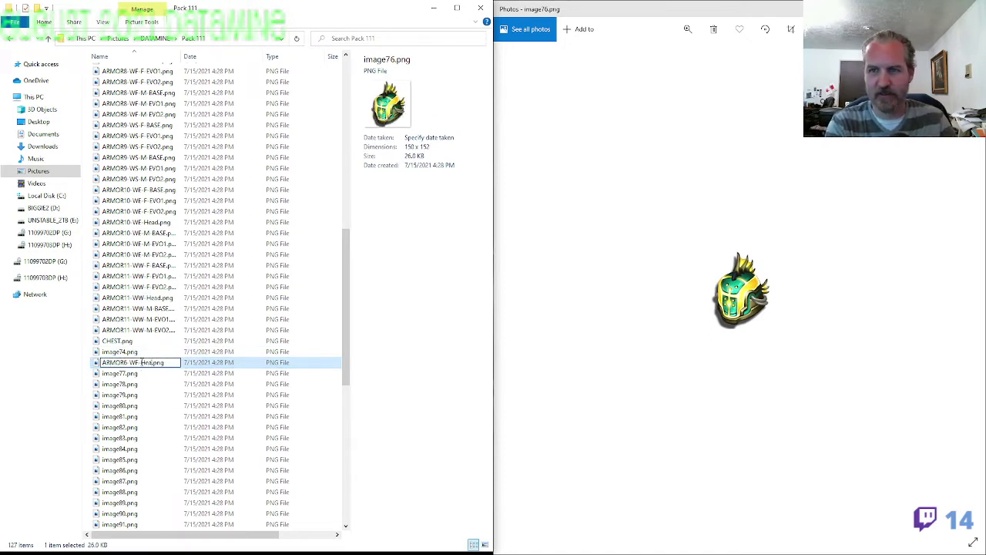
pyautogui.press('Tab')
# Browse the images following image76.png as far as the helmet in image80.png
pyautogui.hotkey('alt', 'Tab')
pyautogui.press('Right')
pyautogui.press('Right')
pyautogui.press('Right')
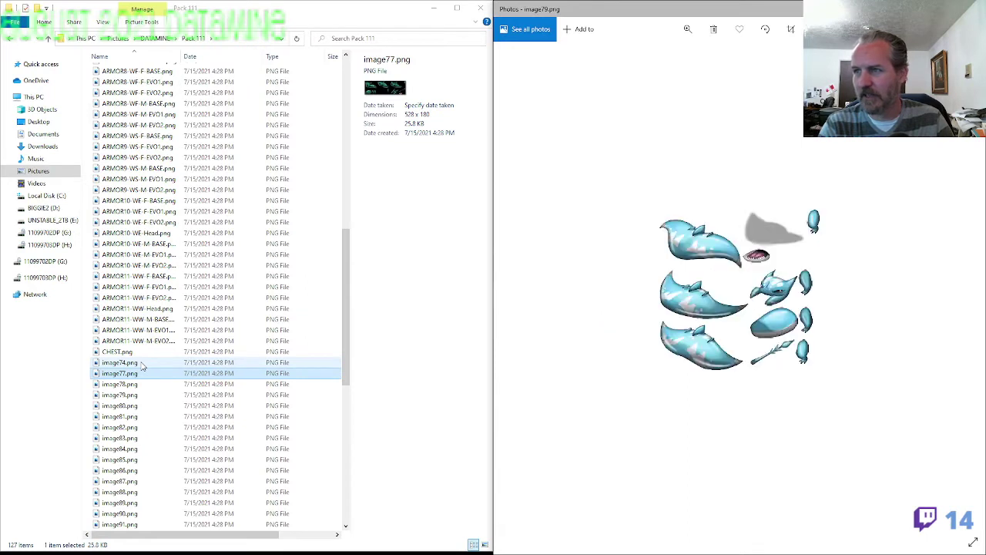
pyautogui.press('Right')
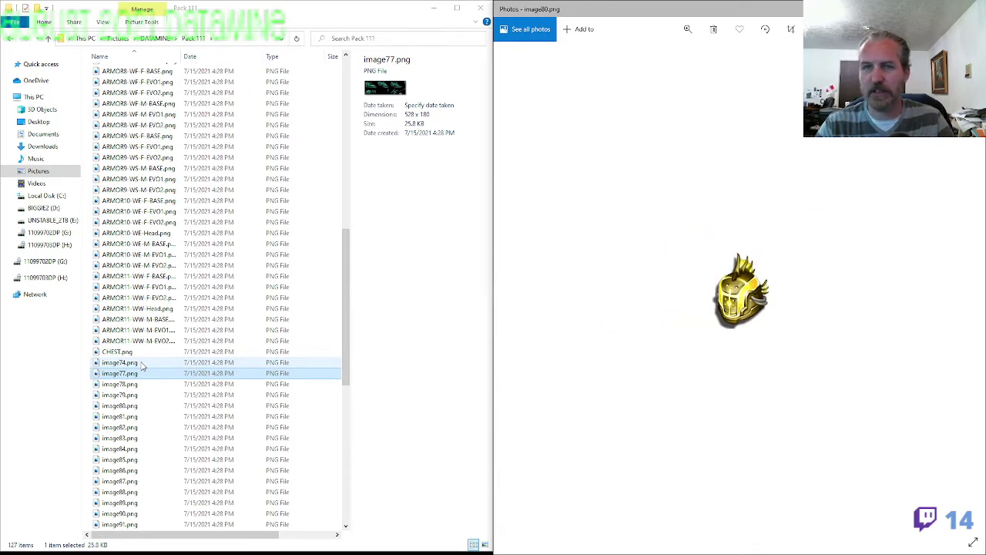
# Rename the green and yellow helmet file ARMOR6-WF-Head.png as ARMOR8-WF-Head
pyautogui.scroll(5, 141, 365)
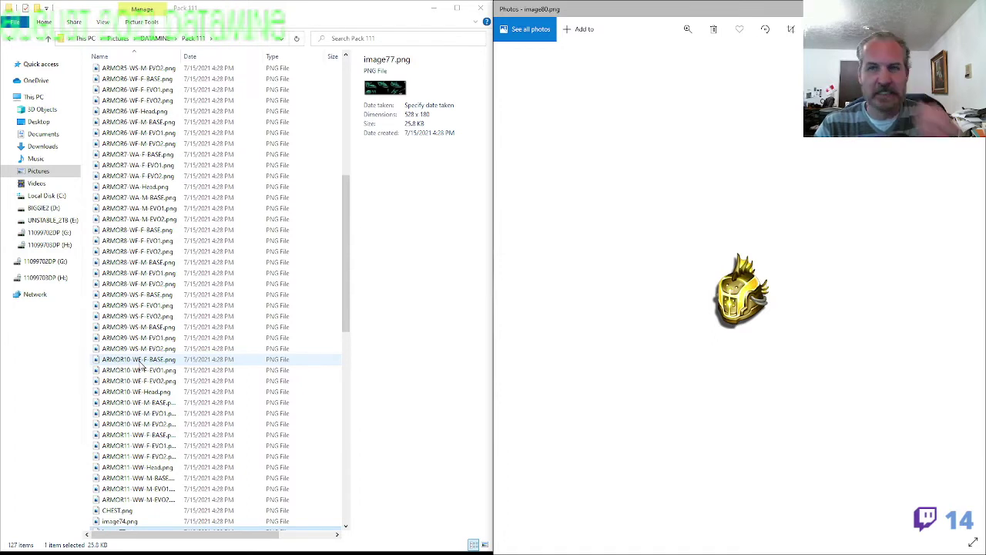
pyautogui.scroll(1, 150, 204)
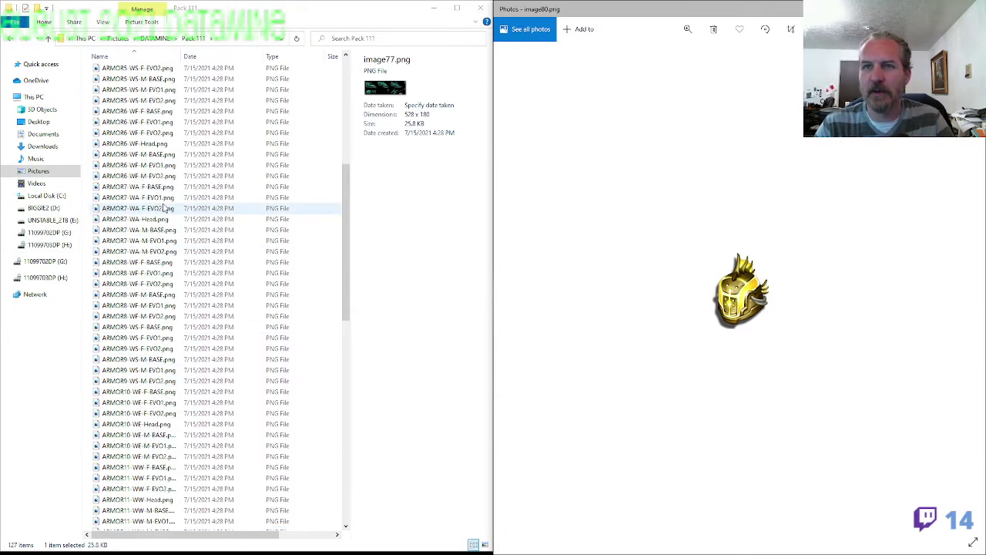
pyautogui.click(153, 144)
pyautogui.press('F2')
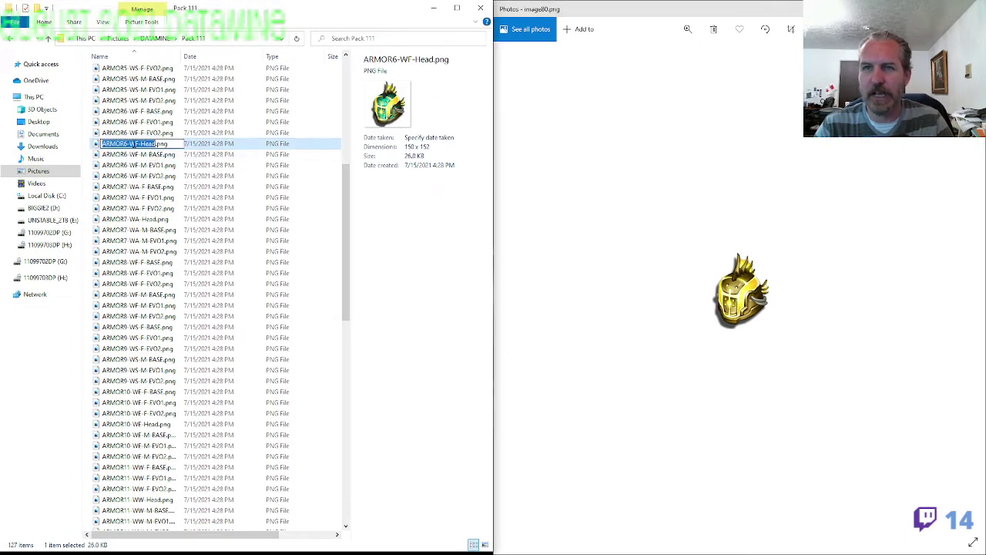
pyautogui.click(128, 143)
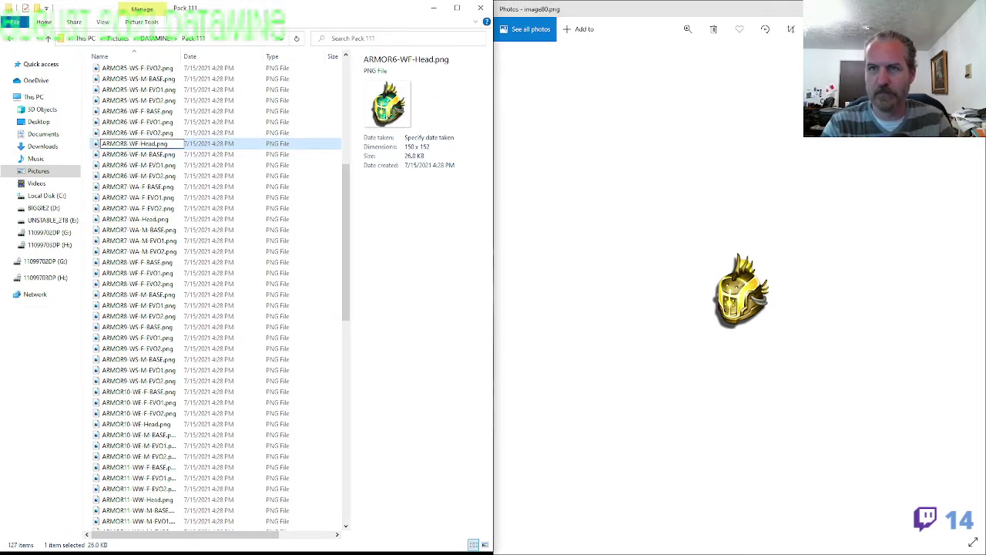
pyautogui.press('Return')
pyautogui.click(129, 147)
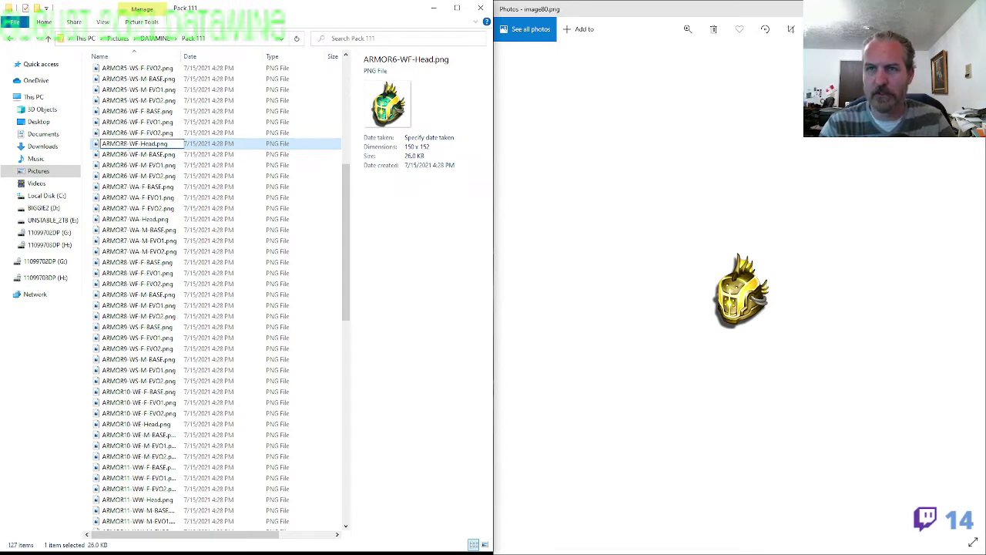
pyautogui.press('Return')
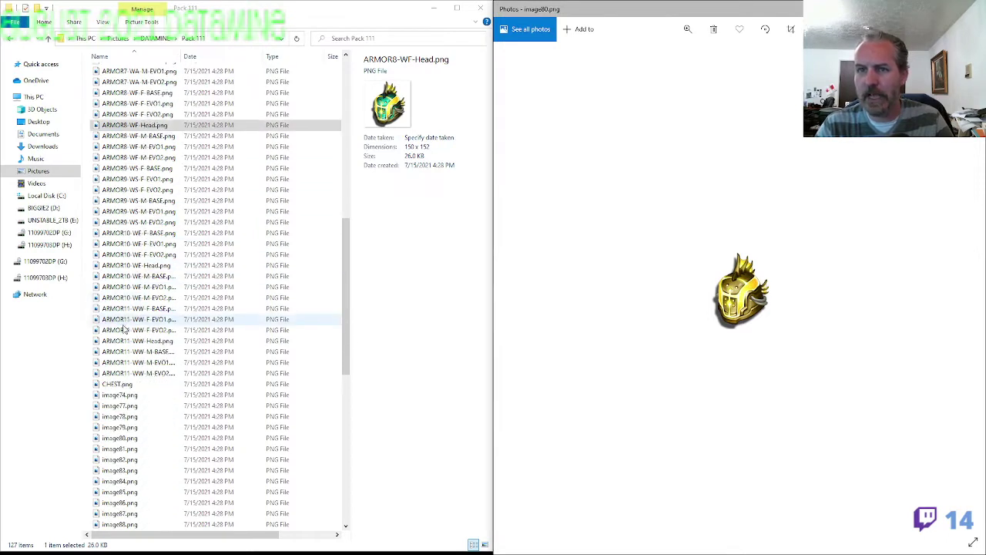
# Rename image80.png, the all-yellow helmet, as ARMOR6-WF-Head
pyautogui.scroll(-1, 124, 329)
pyautogui.click(122, 405)
pyautogui.press('F2')
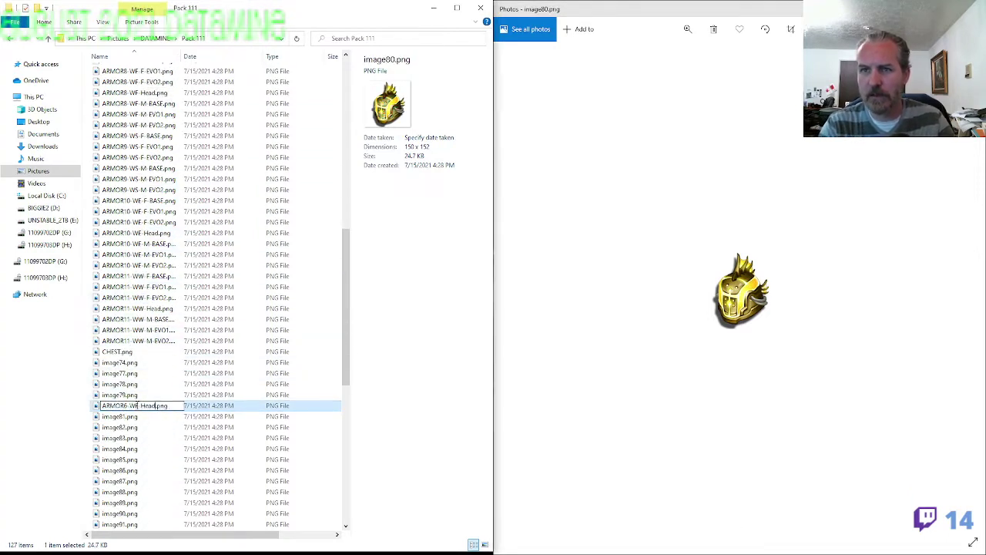
pyautogui.press('Return')
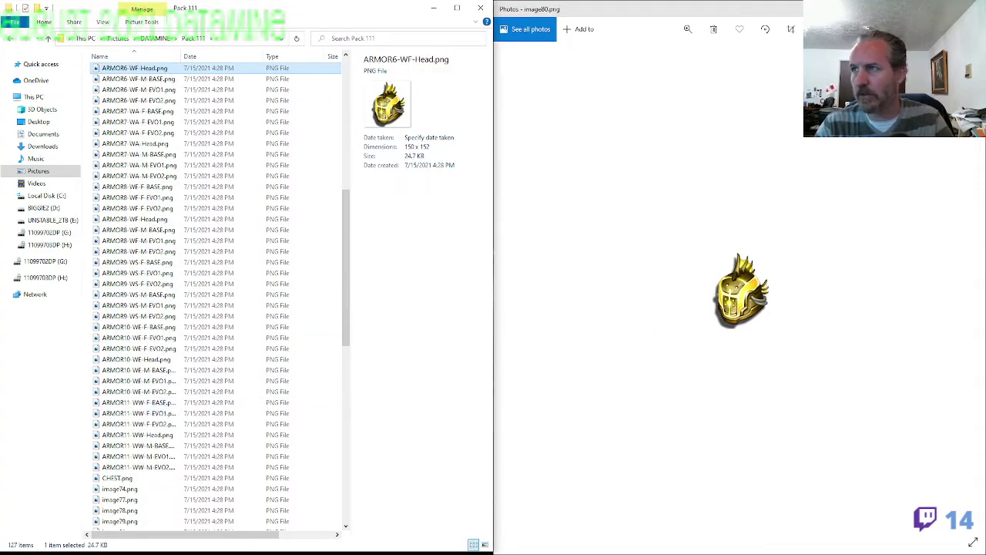
# Reopen image74.png and compare its creature parts with image77.png, viewing image78.png as well
pyautogui.click(825, 245)
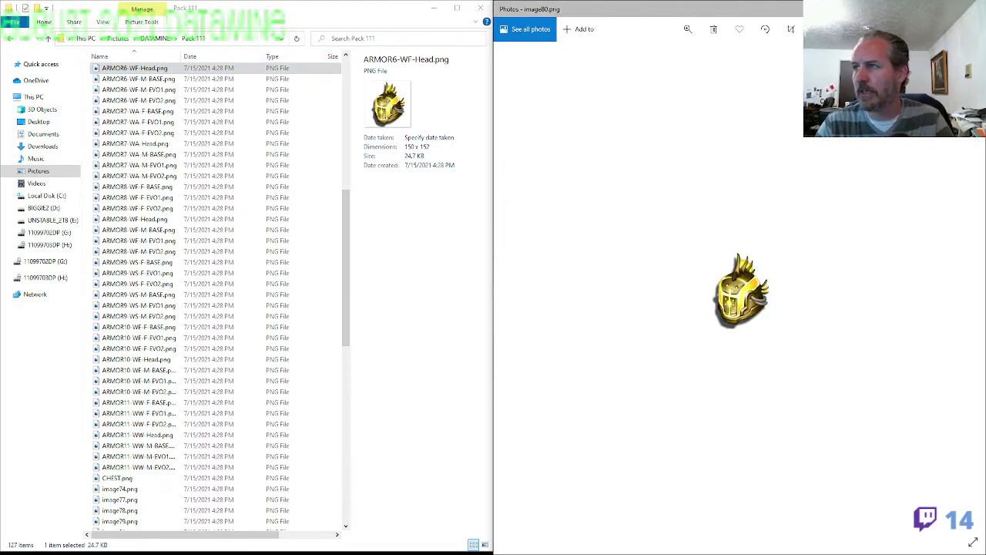
pyautogui.hotkey('alt', 'F4')
pyautogui.doubleClick(119, 488)
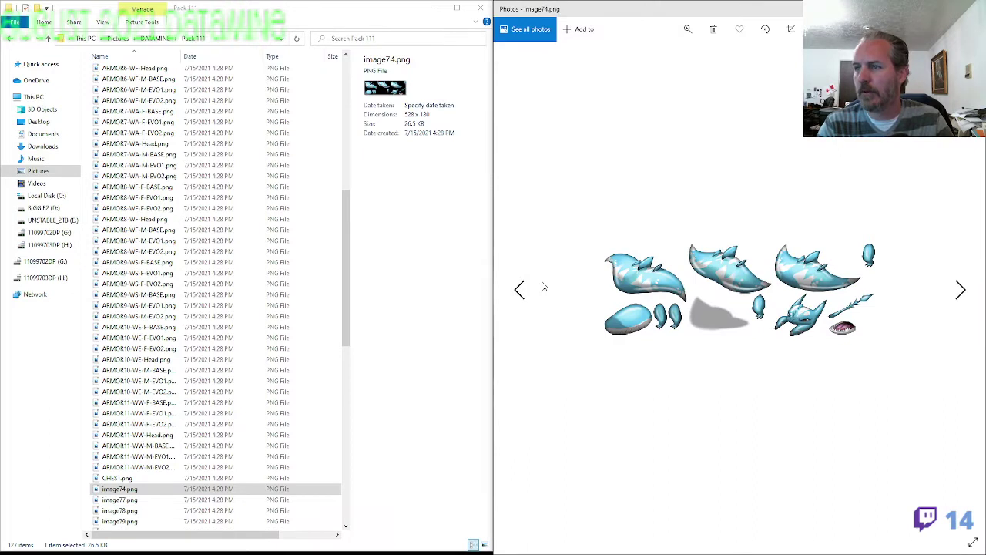
pyautogui.click(782, 368)
pyautogui.press('Right')
pyautogui.press('Right')
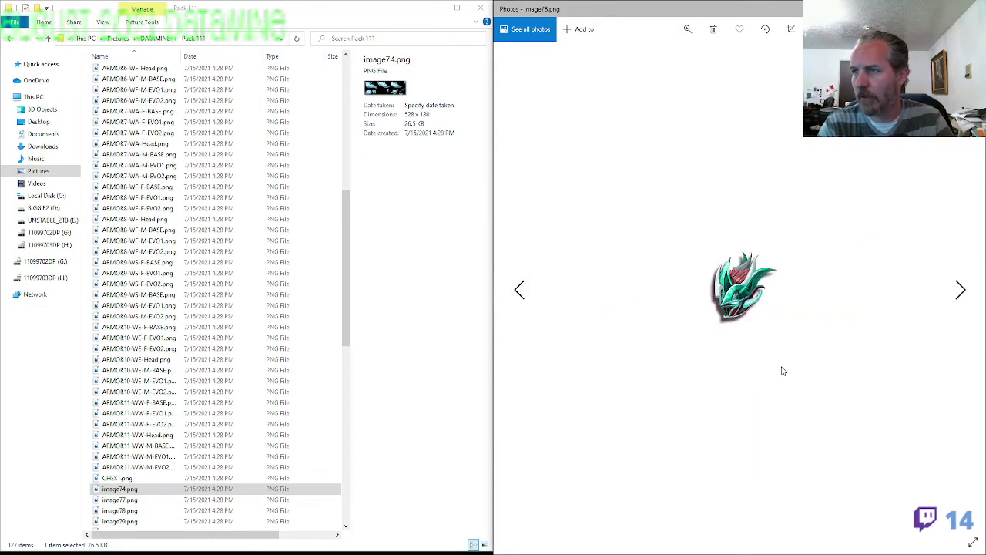
pyautogui.press('Left')
pyautogui.press('Left')
pyautogui.press('Right')
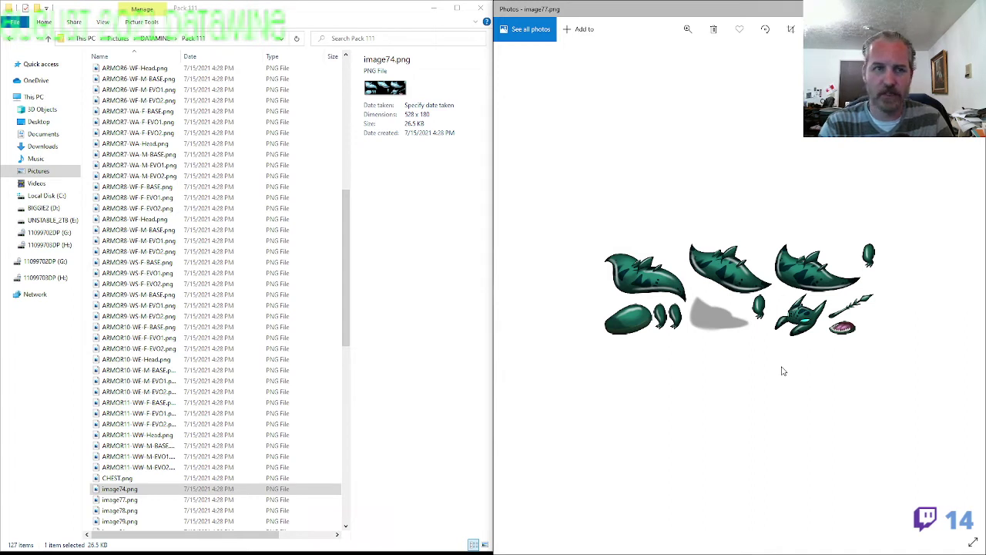
pyautogui.press('Left')
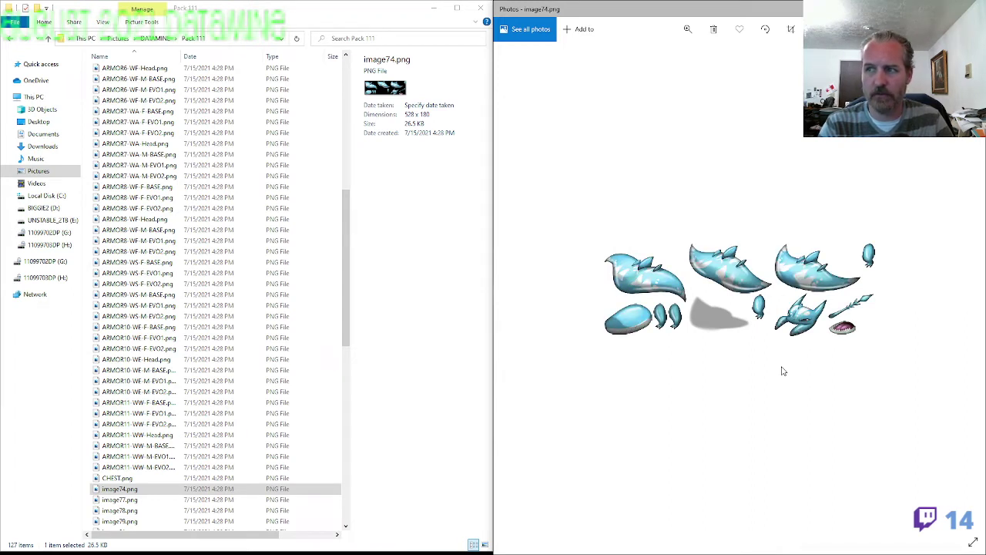
pyautogui.press('Right')
pyautogui.press('Left')
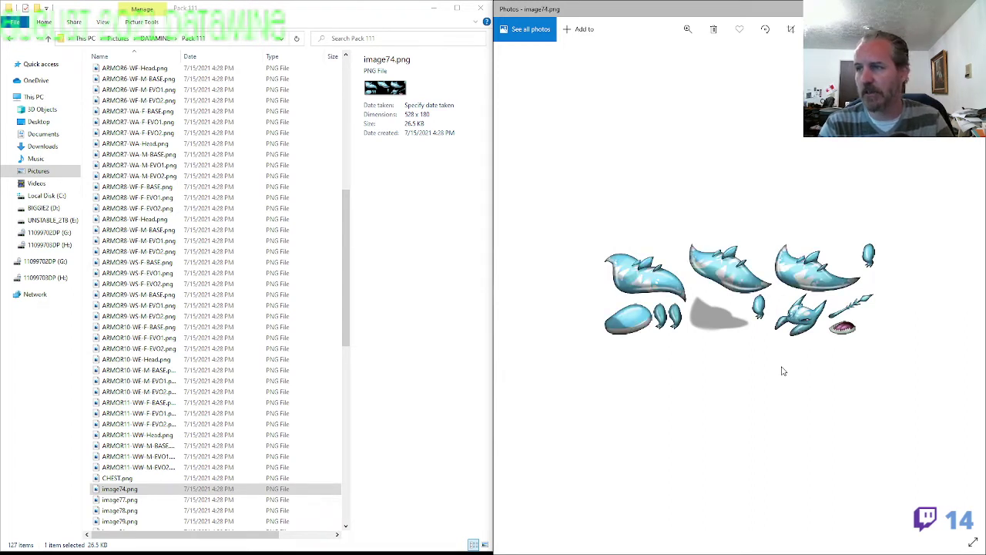
pyautogui.press('Right')
pyautogui.press('Right')
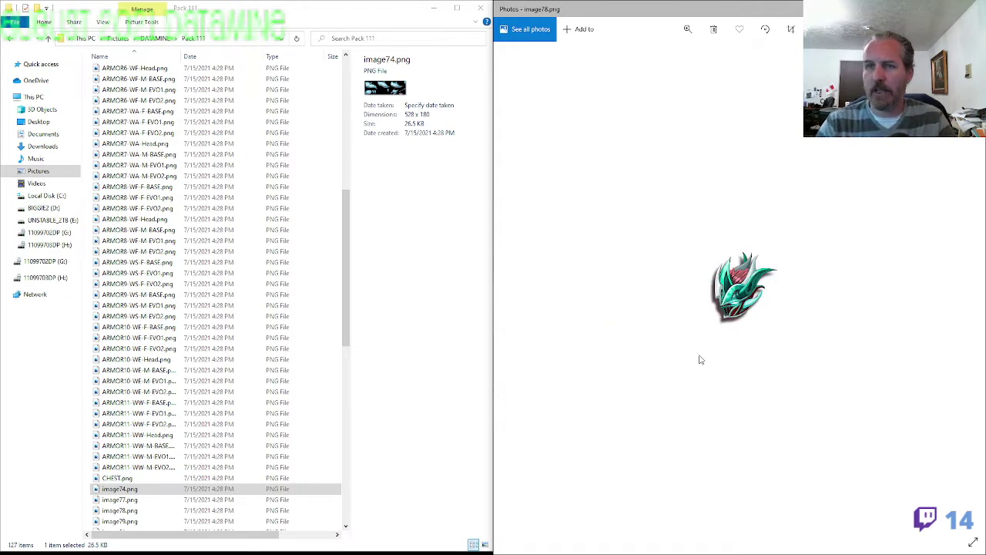
# Check image78.png against the armor sheet previews and rename image78.png as ARMOR2-WF-Head
pyautogui.click(188, 284)
pyautogui.scroll(12, 189, 283)
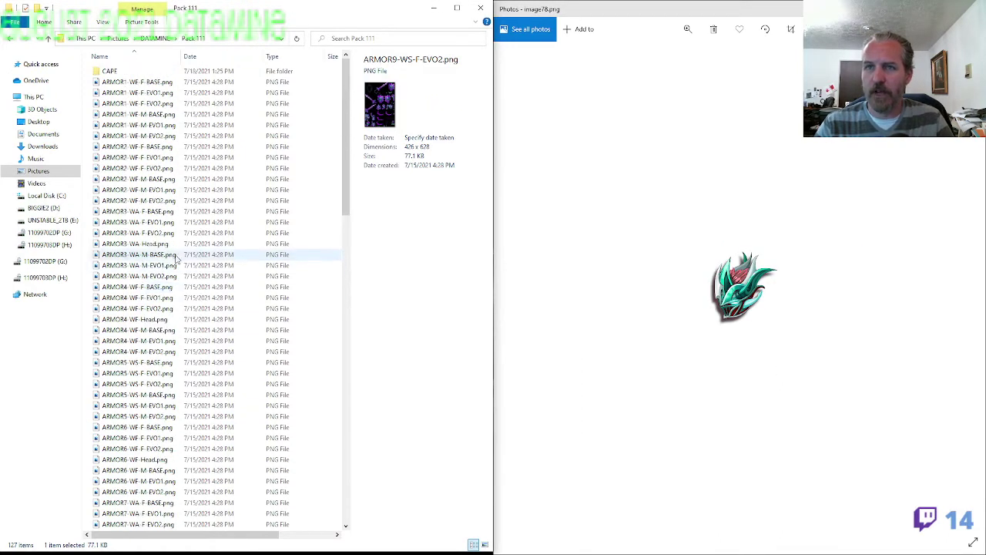
pyautogui.click(146, 200)
pyautogui.click(154, 308)
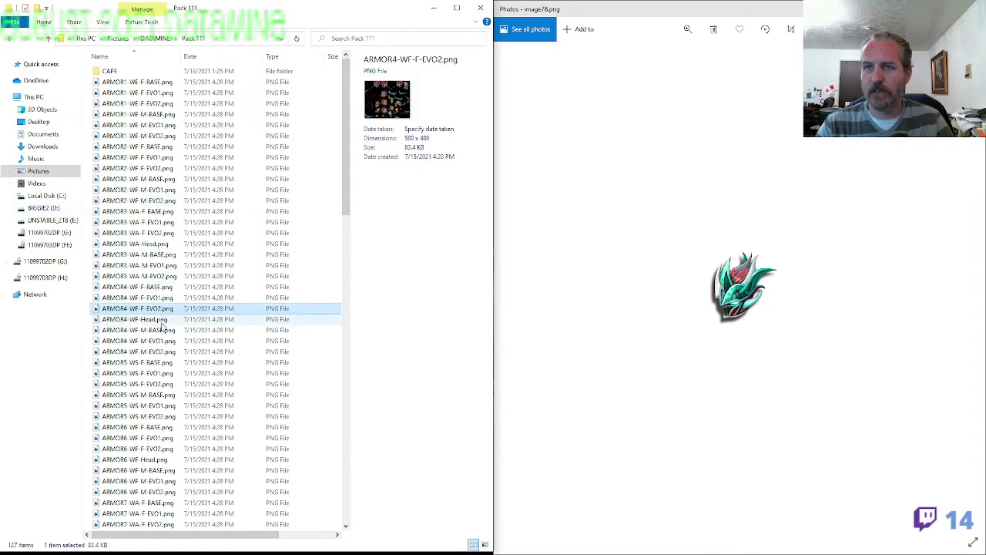
pyautogui.scroll(-14, 162, 327)
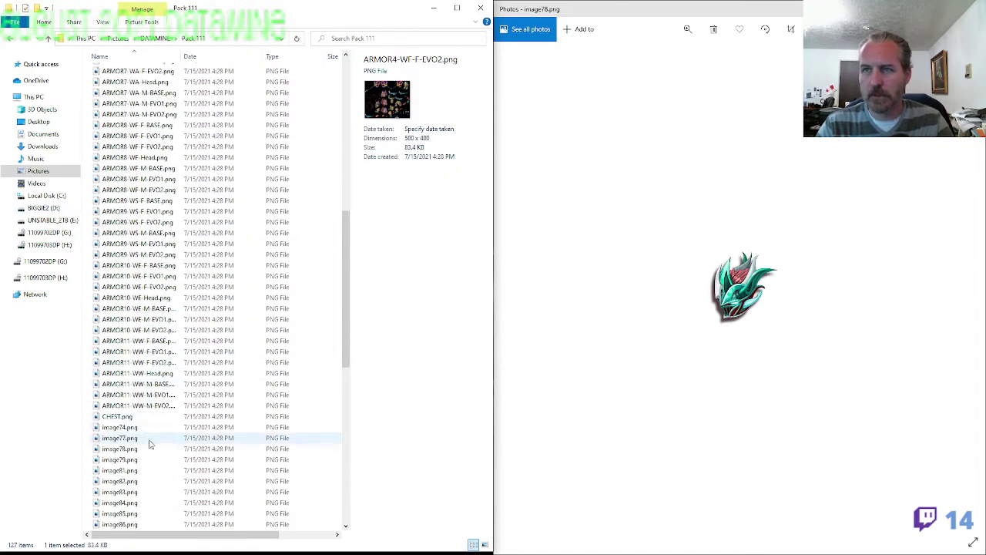
pyautogui.click(141, 448)
pyautogui.press('F2')
pyautogui.write('ARMOR2-WF-')
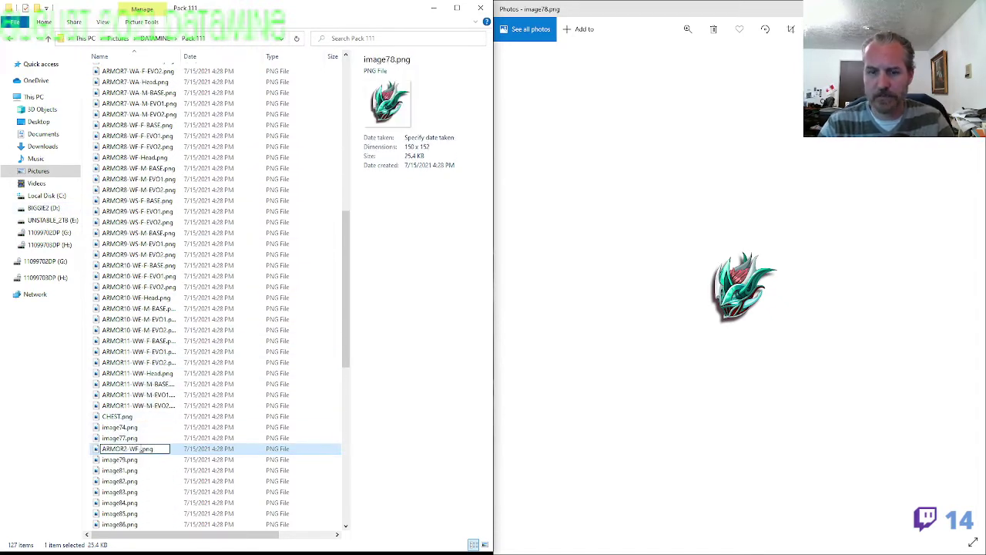
pyautogui.write('-Head')
pyautogui.click(141, 458)
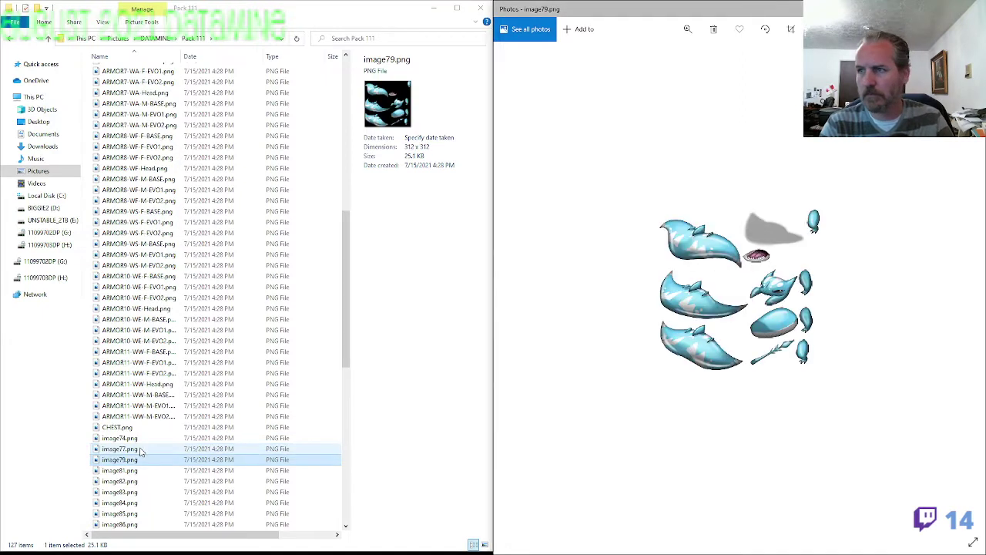
# Check the blue and yellow helmet against the armor sheet previews and rename image81.png as ARMOR5-WS-Head
pyautogui.click(152, 200)
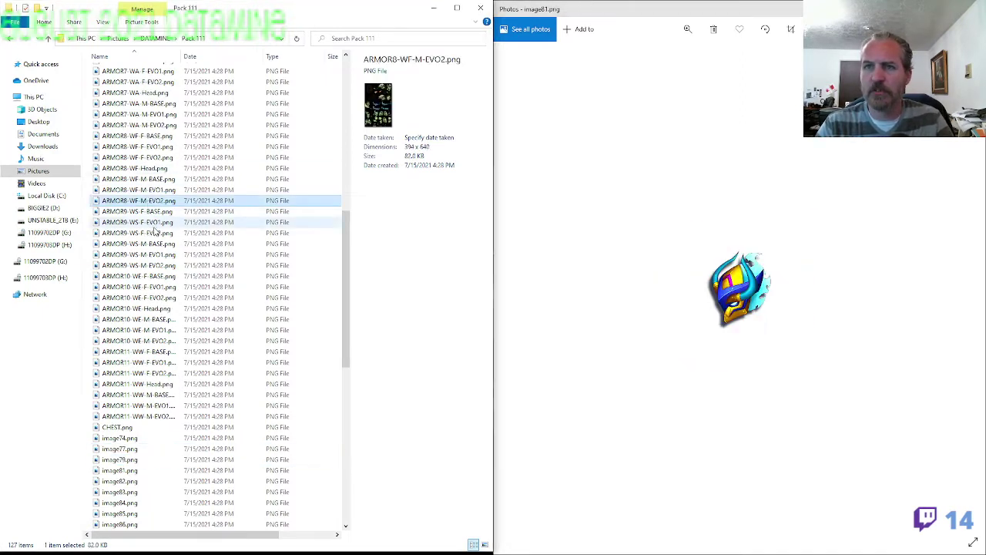
pyautogui.scroll(6, 152, 199)
pyautogui.doubleClick(151, 165)
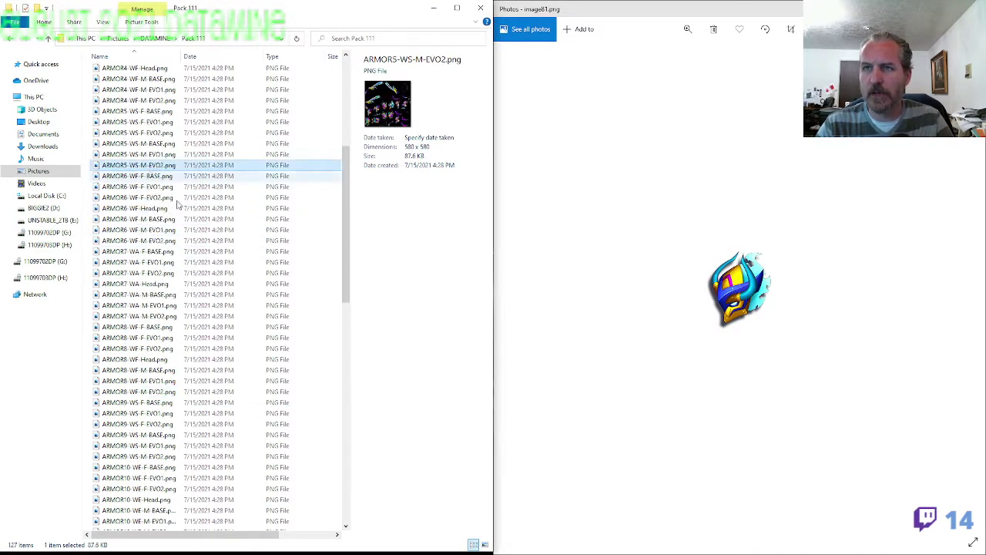
pyautogui.click(823, 43)
pyautogui.press('F2')
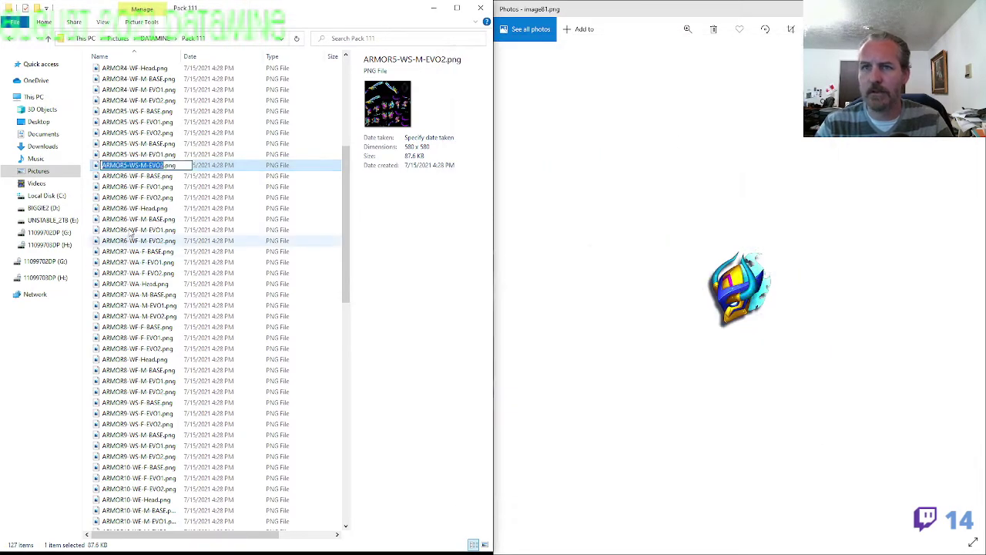
pyautogui.moveTo(142, 165); pyautogui.dragTo(44, 198)
pyautogui.click(138, 315)
pyautogui.scroll(-9, 135, 362)
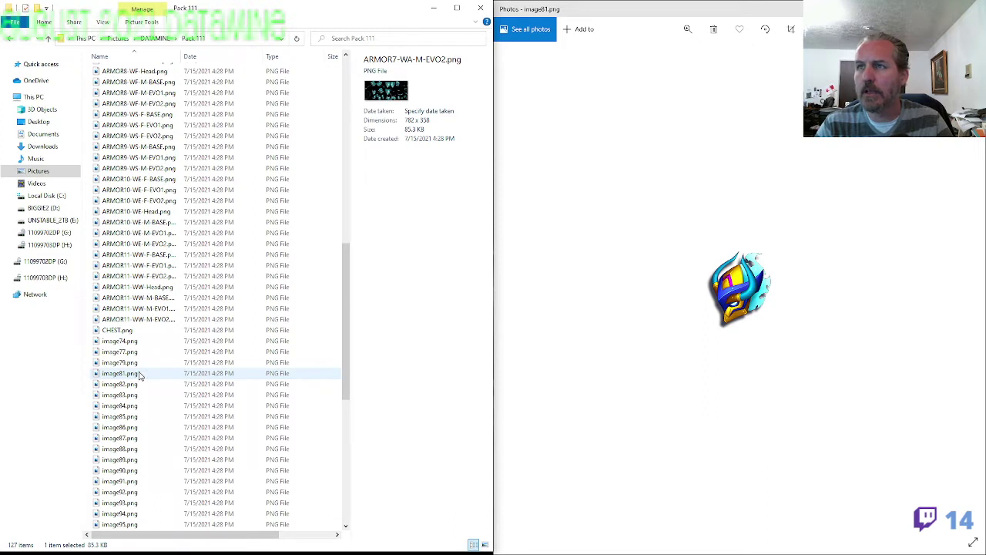
pyautogui.click(140, 374)
pyautogui.press('F2')
pyautogui.press('Tab')
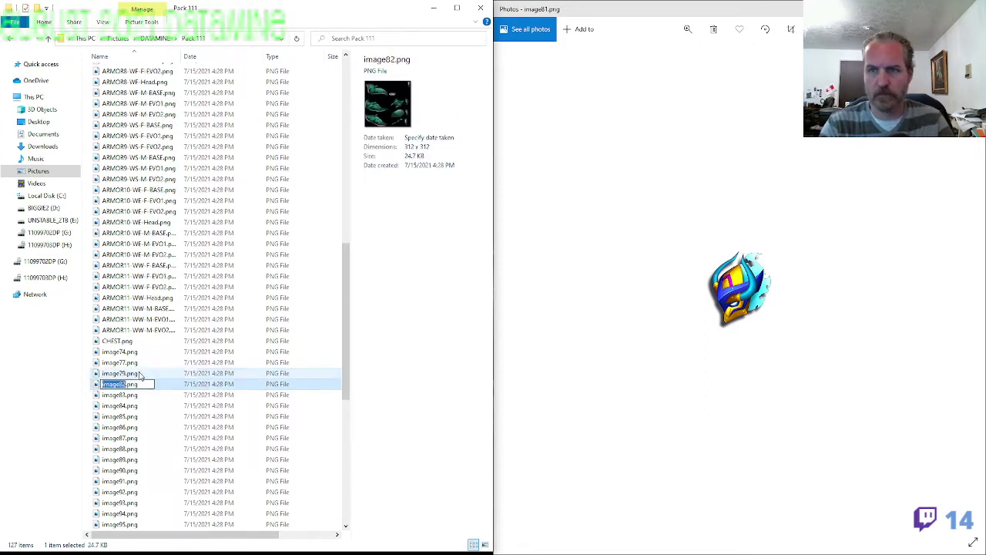
pyautogui.press('Return')
# Match the purple spiked helmet in image83.png to its armor sheet and rename the file as ARMOR9-WS-Head
pyautogui.press('Return')
pyautogui.press('Right')
pyautogui.press('Right')
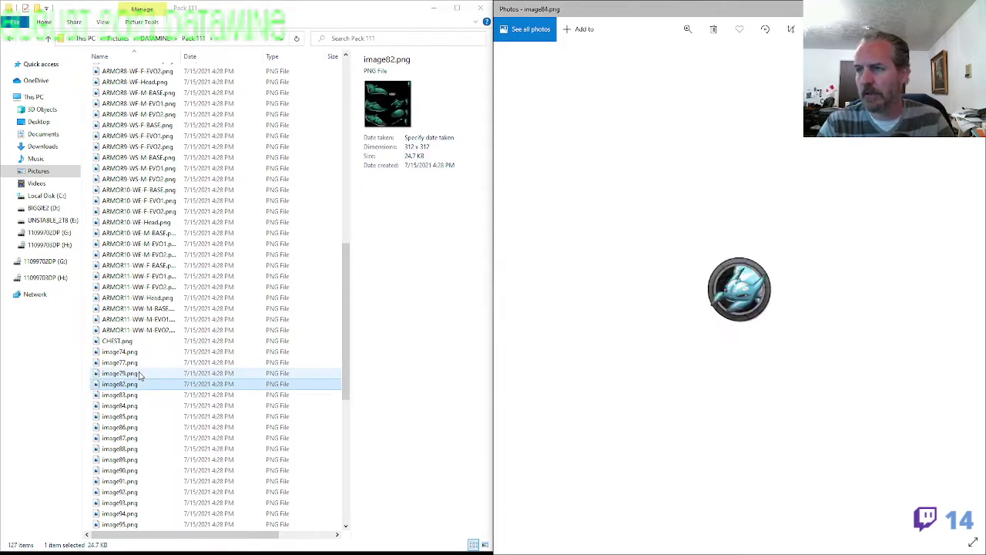
pyautogui.press('Left')
pyautogui.click(156, 256)
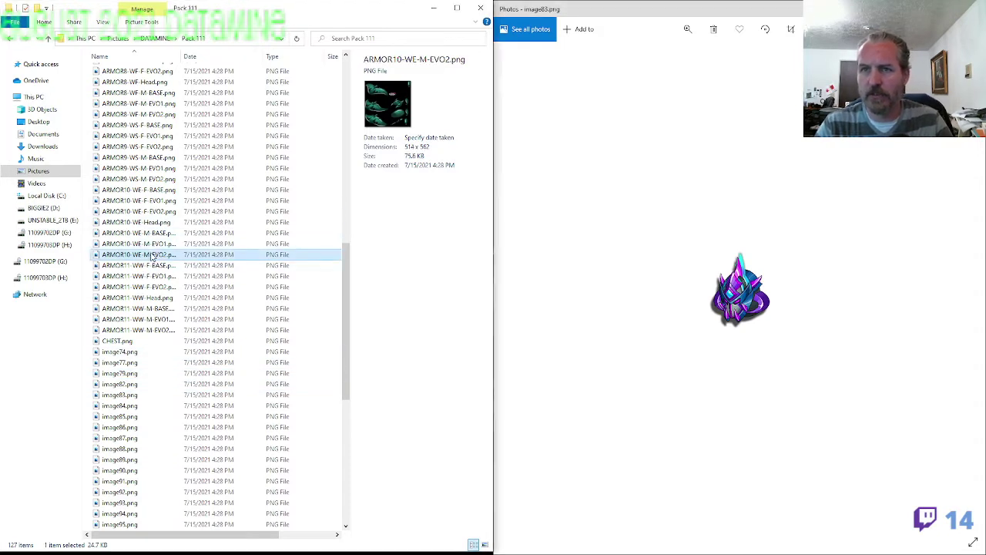
pyautogui.click(145, 187)
pyautogui.click(145, 180)
pyautogui.click(144, 179)
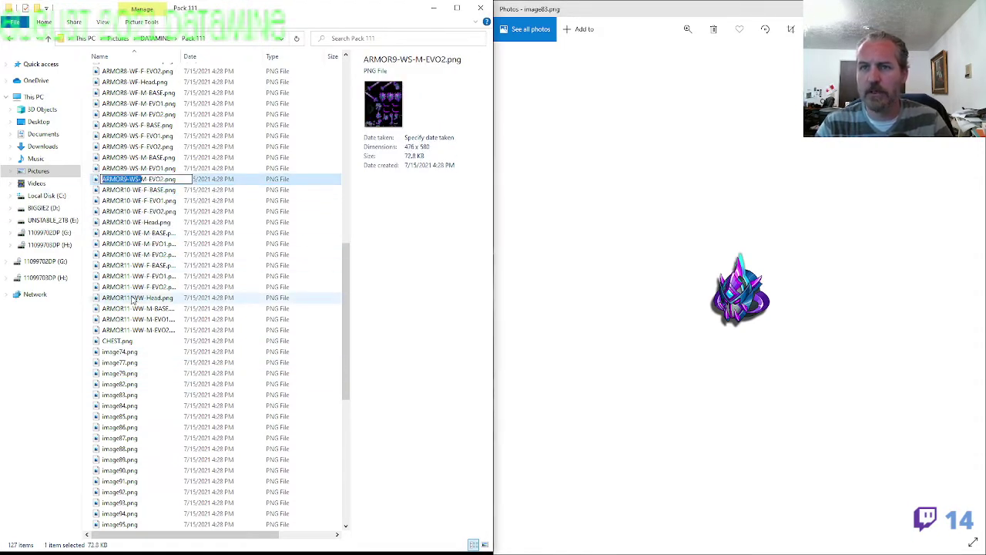
pyautogui.click(135, 395)
pyautogui.click(133, 397)
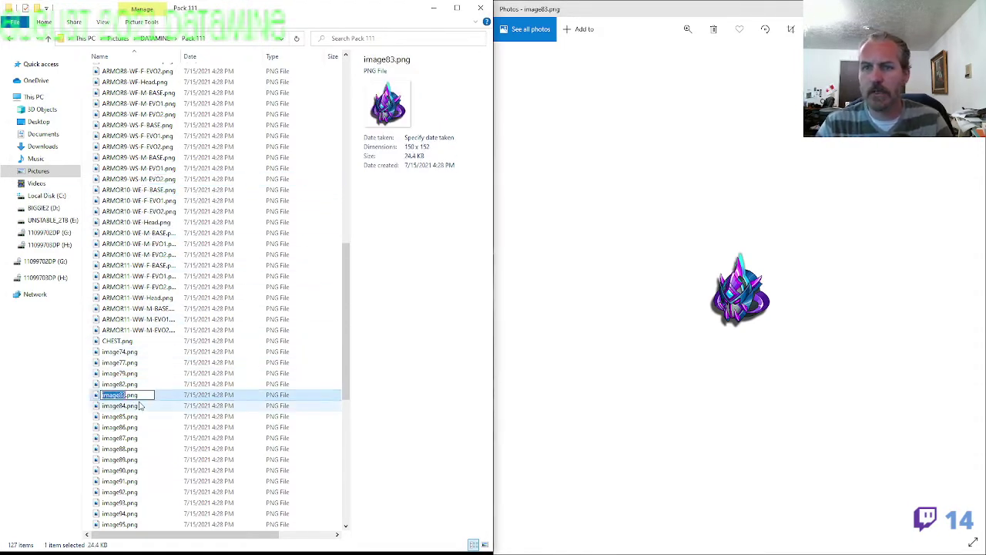
pyautogui.click(141, 406)
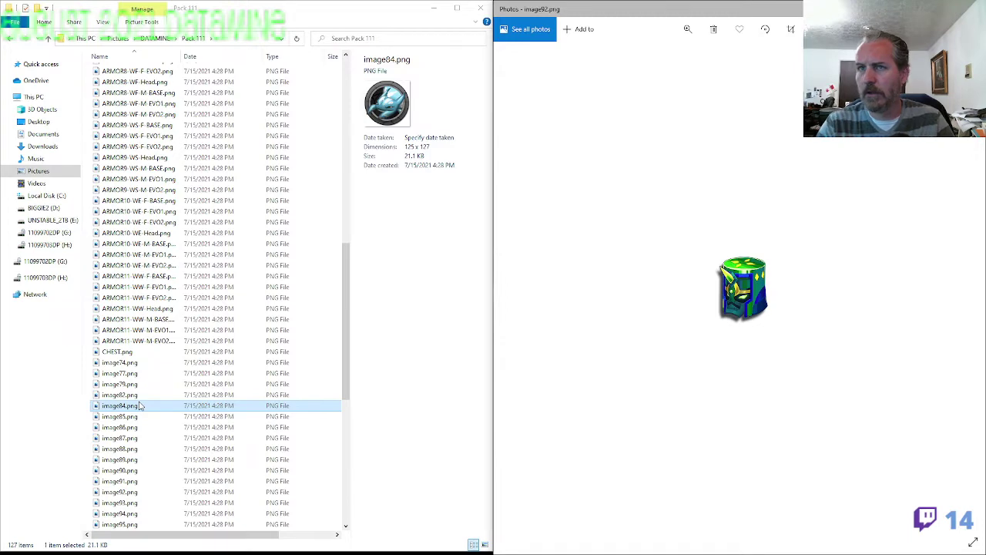
# Open ARMOR1-WE-M-EVO2.png to compare it with the green and blue helmet, and copy its ARMOR1-WE- name prefix
pyautogui.click(117, 276)
pyautogui.scroll(17, 117, 270)
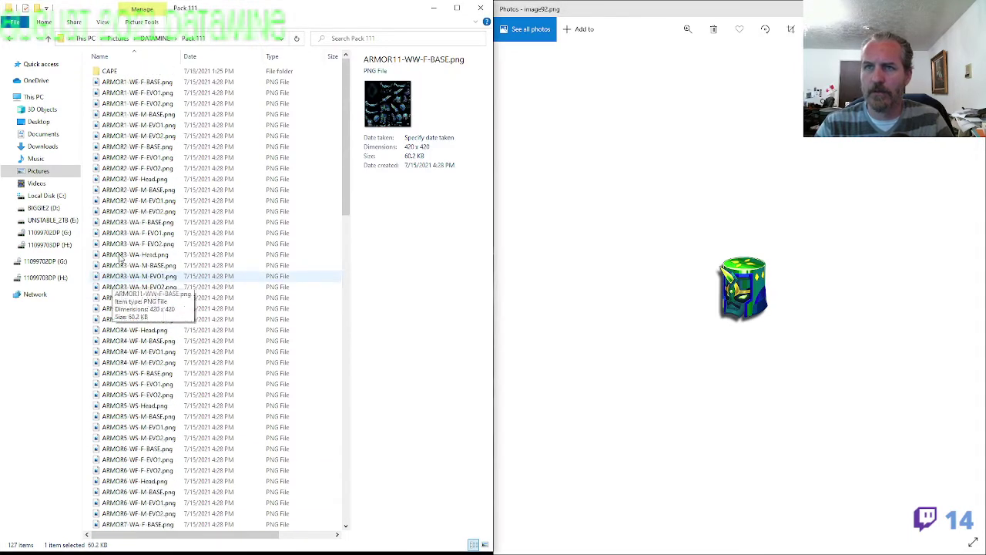
pyautogui.doubleClick(145, 136)
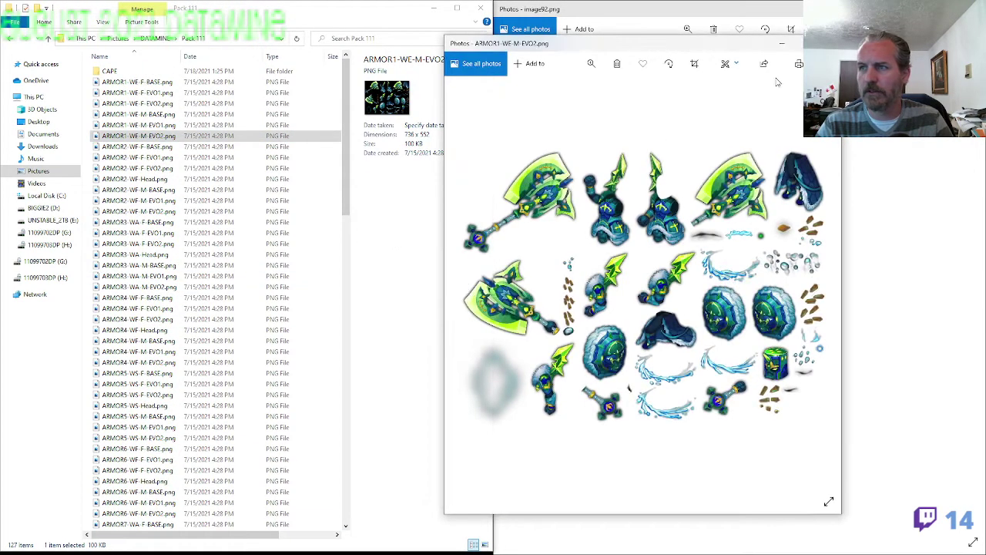
pyautogui.hotkey('alt', 'F4')
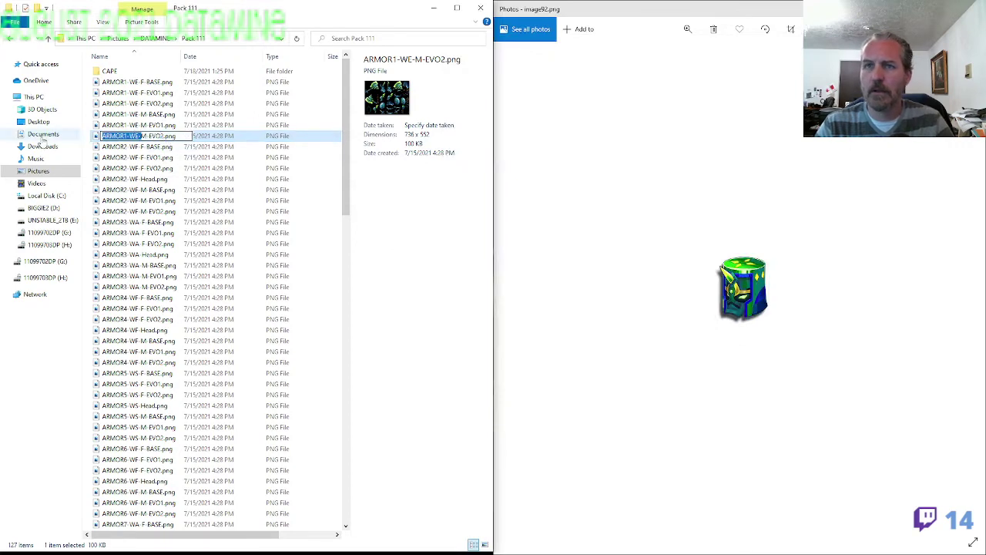
pyautogui.click(154, 203)
# Rename image92.png, the green and blue helmet, as ARMOR1-WE-Head
pyautogui.scroll(-17, 160, 308)
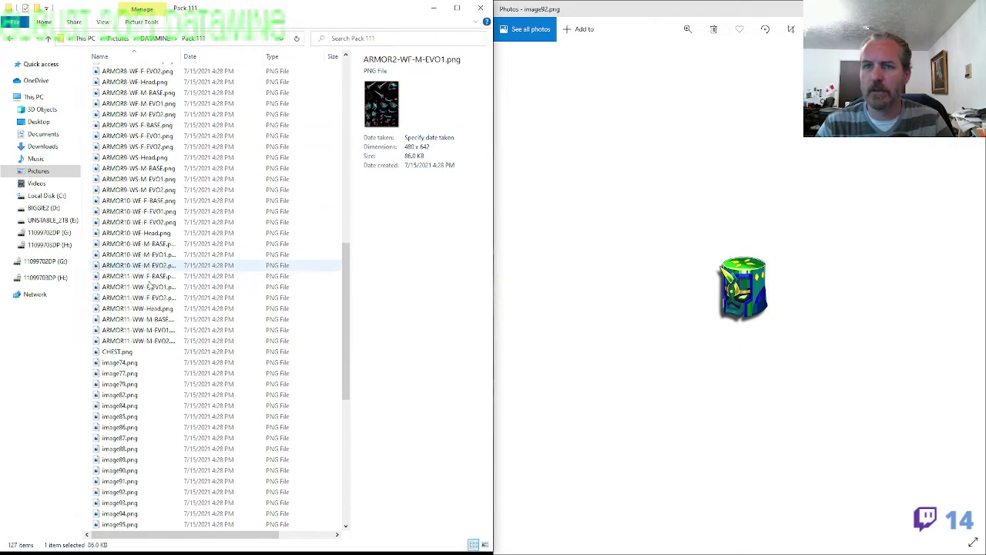
pyautogui.click(140, 406)
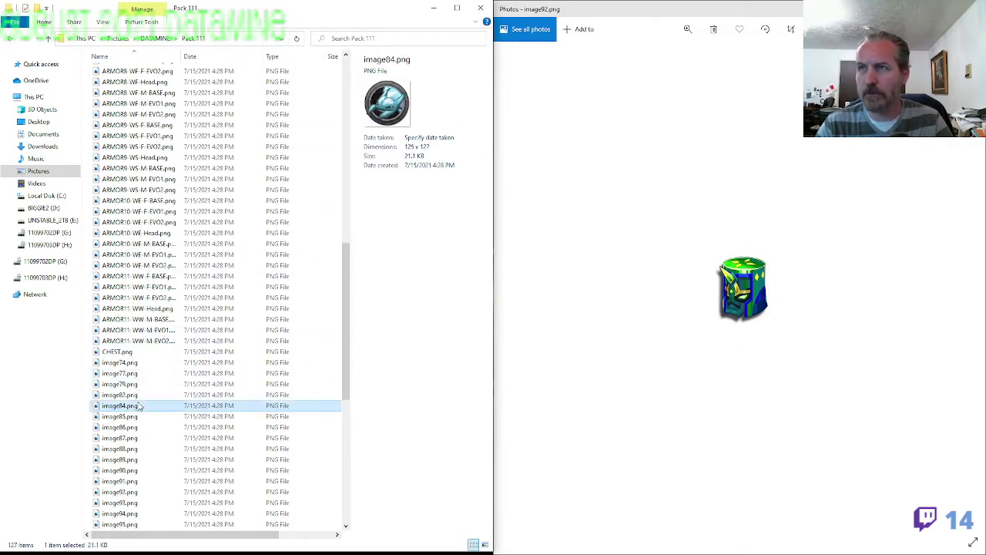
pyautogui.press('Down')
pyautogui.press('Down')
pyautogui.press('Down')
pyautogui.press('Down')
pyautogui.press('Down')
pyautogui.press('Down')
pyautogui.press('Down')
pyautogui.press('Down')
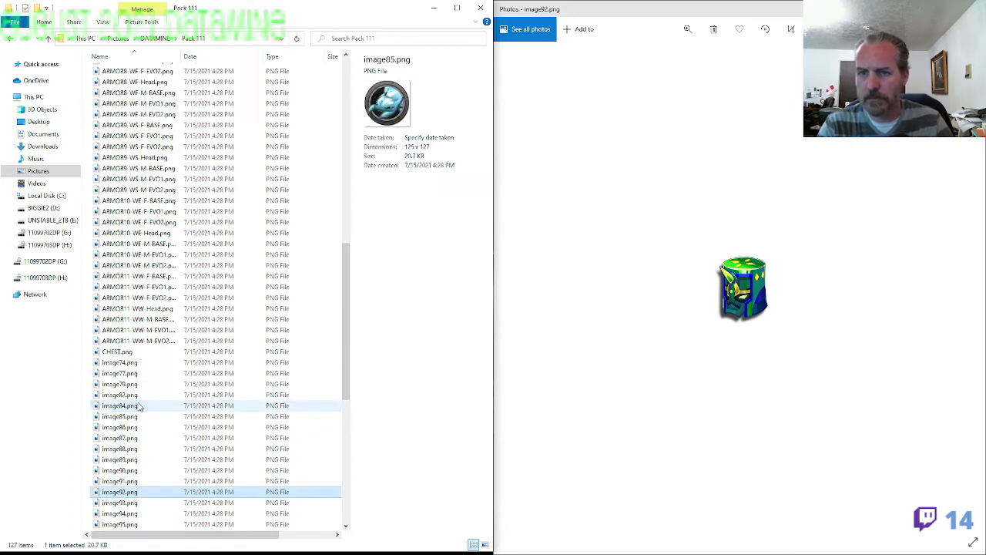
pyautogui.press('F2')
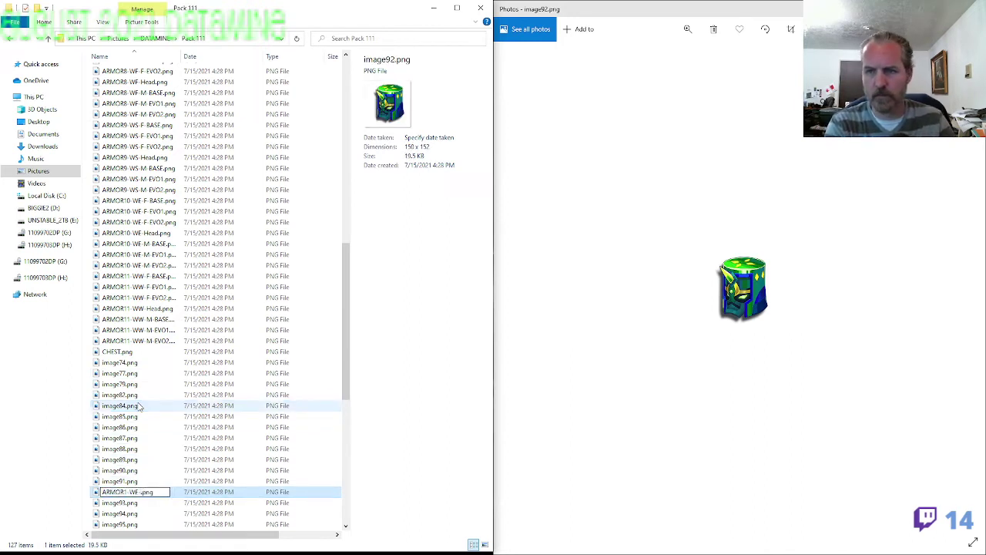
pyautogui.write('ARMOR1-WF-Head')
pyautogui.press('Return')
# Look through the images following image93.png, reopen image74.png, and page onward to examine which remaining images show creature parts or icons
pyautogui.press('Down')
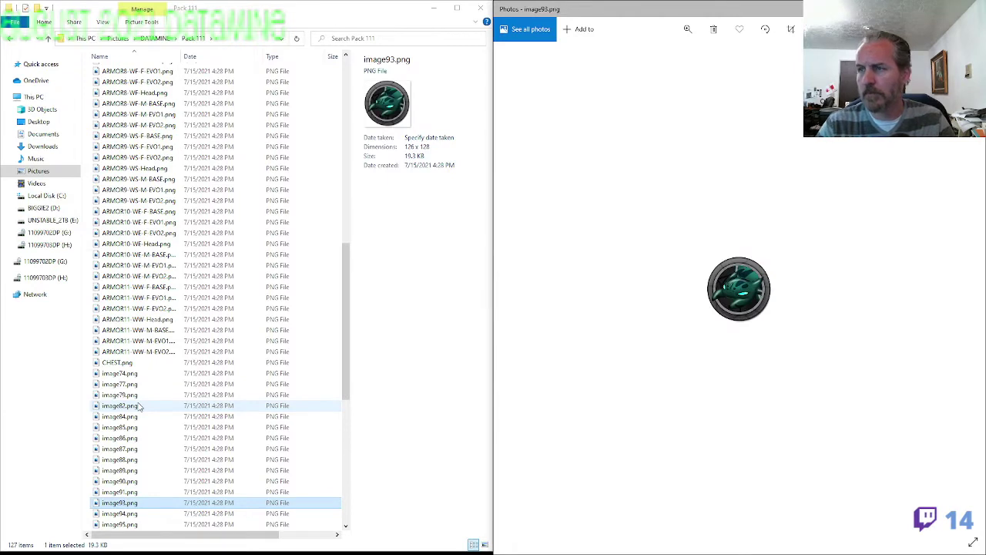
pyautogui.press('Right')
pyautogui.press('Right')
pyautogui.press('Right')
pyautogui.press('Right')
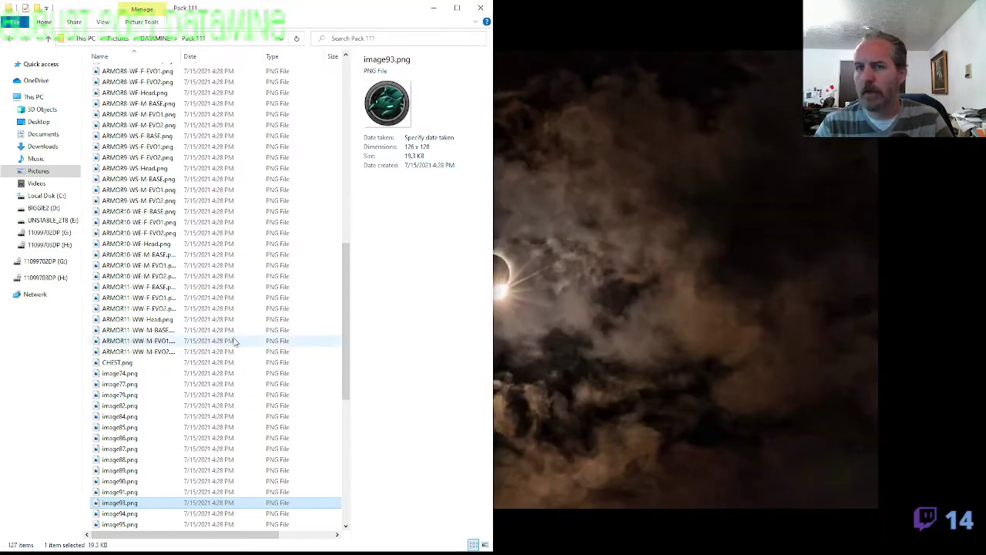
pyautogui.click(127, 373)
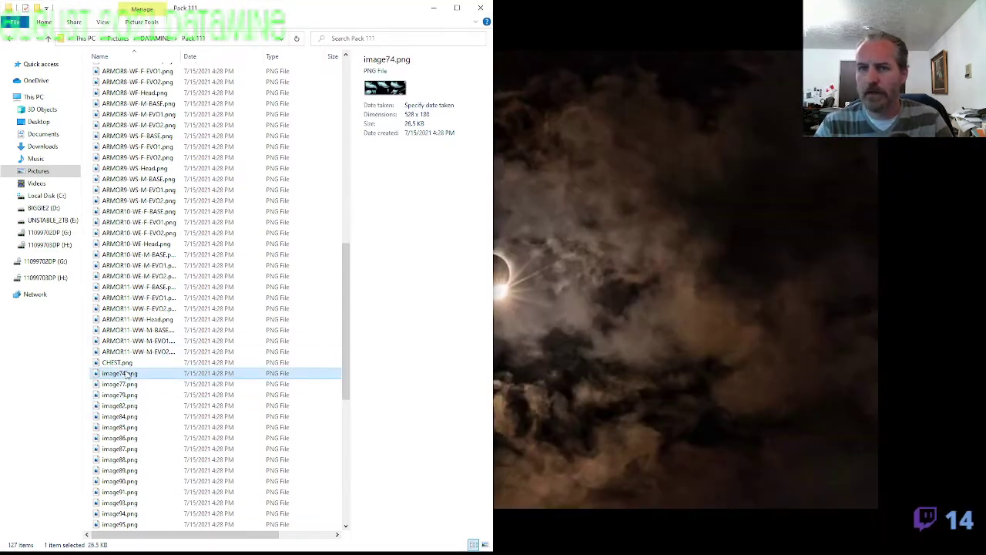
pyautogui.press('Return')
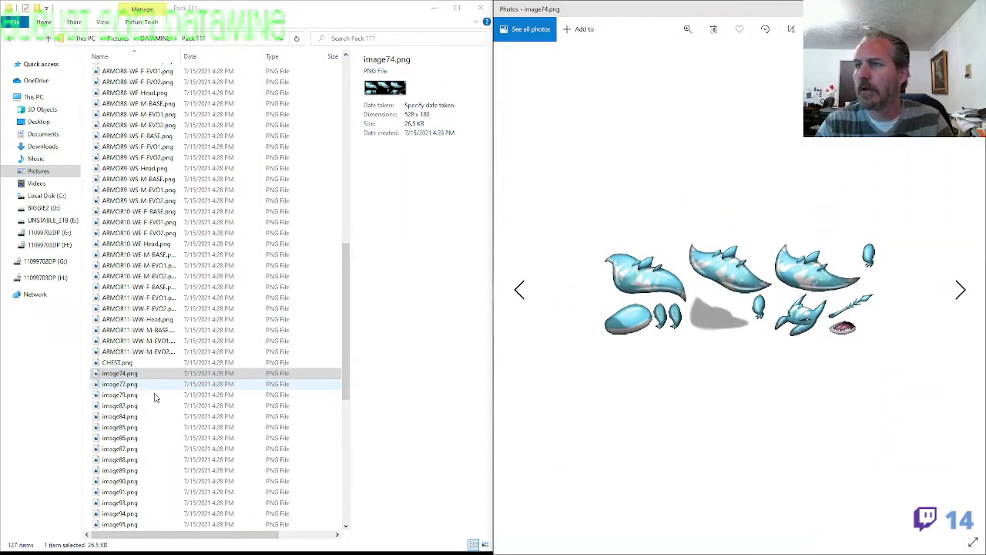
pyautogui.click(744, 424)
pyautogui.press('Right')
pyautogui.press('Right')
pyautogui.press('Right')
pyautogui.press('Right')
pyautogui.press('Right')
pyautogui.press('Right')
pyautogui.press('Right')
pyautogui.press('Right')
pyautogui.press('Right')
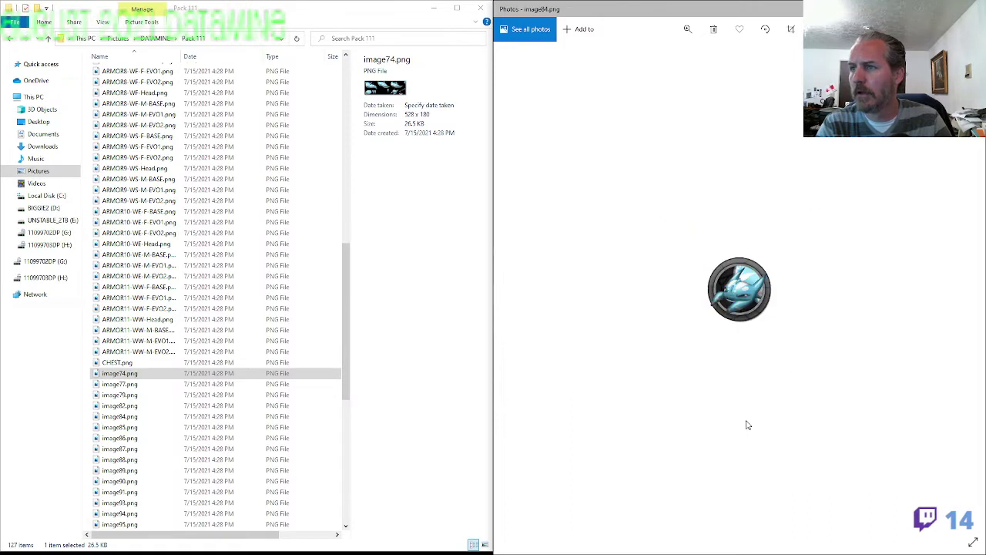
pyautogui.press('Right')
pyautogui.press('Right')
pyautogui.press('Right')
pyautogui.press('Right')
pyautogui.press('Right')
pyautogui.press('Right')
pyautogui.press('Right')
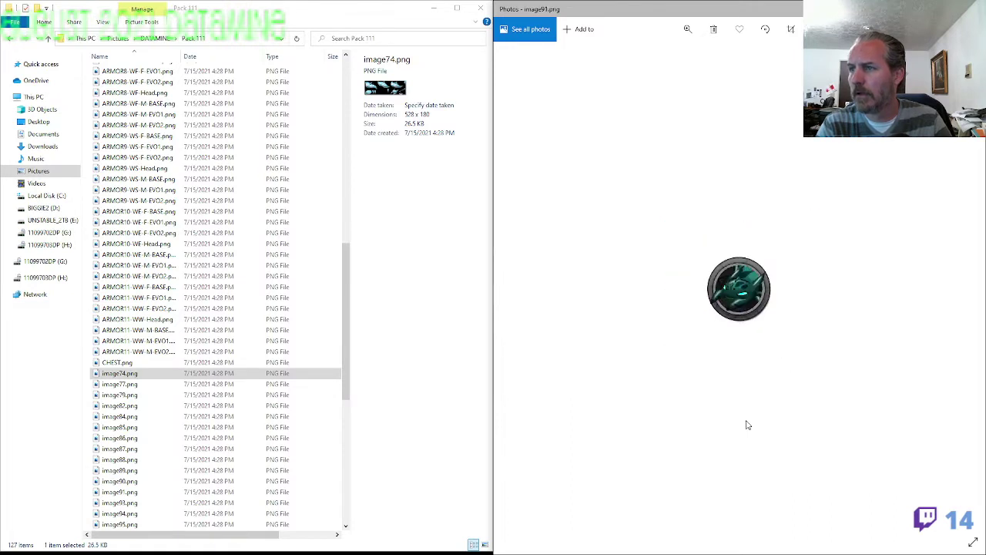
pyautogui.press('Left')
pyautogui.press('Left')
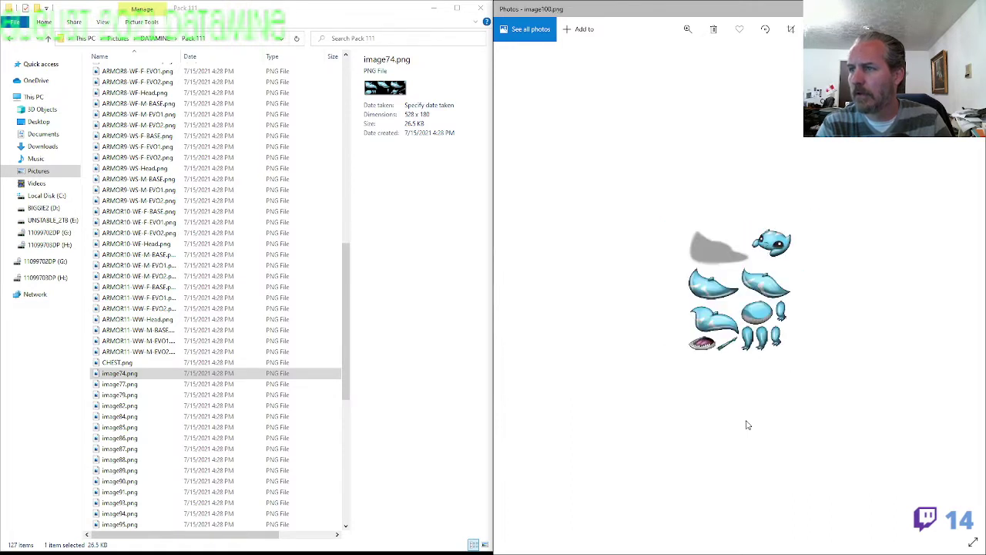
pyautogui.press('Right')
pyautogui.press('Right')
pyautogui.press('Left')
pyautogui.press('Right')
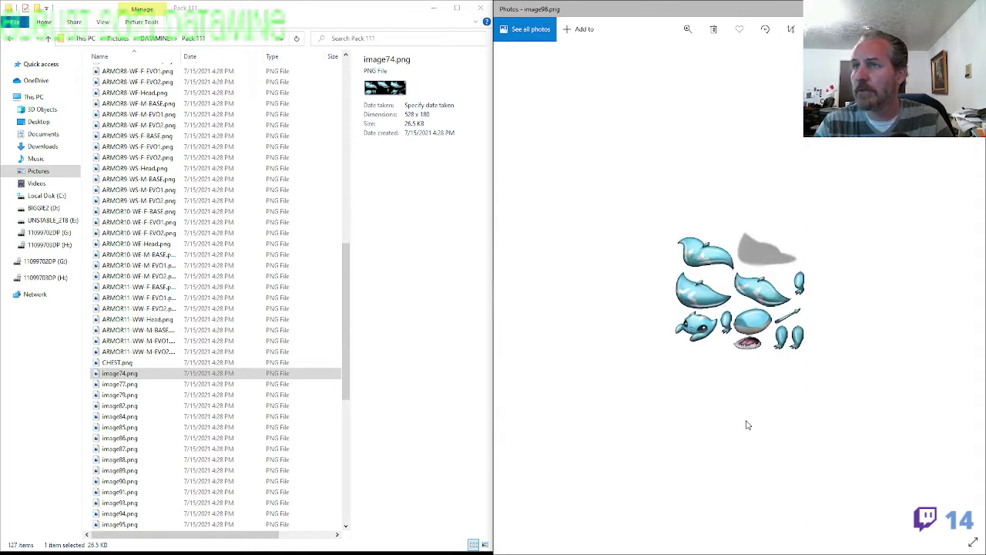
pyautogui.press('Right')
# Move image74.png through image98.png into a new folder named PETS inside Pack 111, and return to Pack 111
pyautogui.click(140, 376)
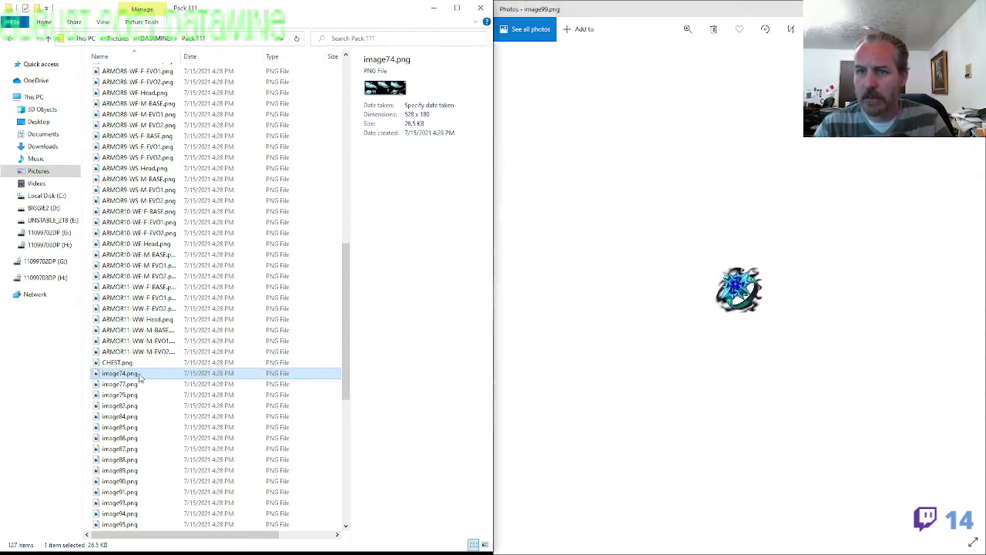
pyautogui.scroll(-3, 141, 377)
pyautogui.keyDown('shift'); pyautogui.click(141, 459); pyautogui.keyUp('shift')
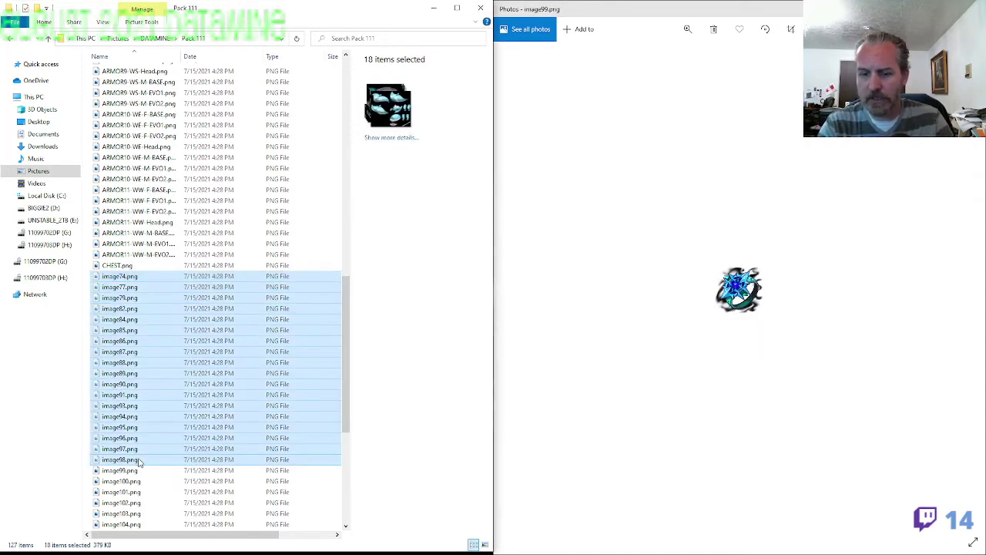
pyautogui.press('Home')
pyautogui.rightClick(336, 266)
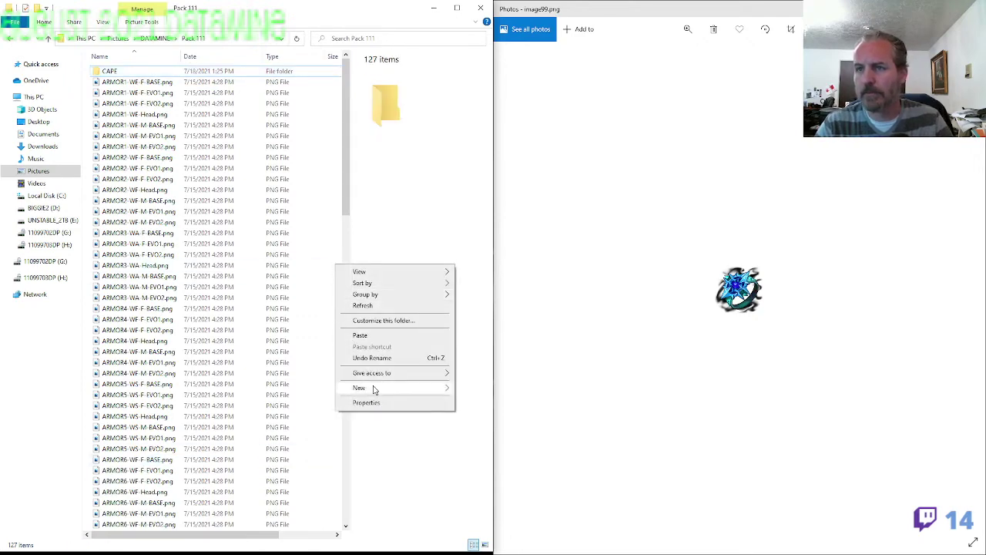
pyautogui.moveTo(375, 389)
pyautogui.click(478, 387)
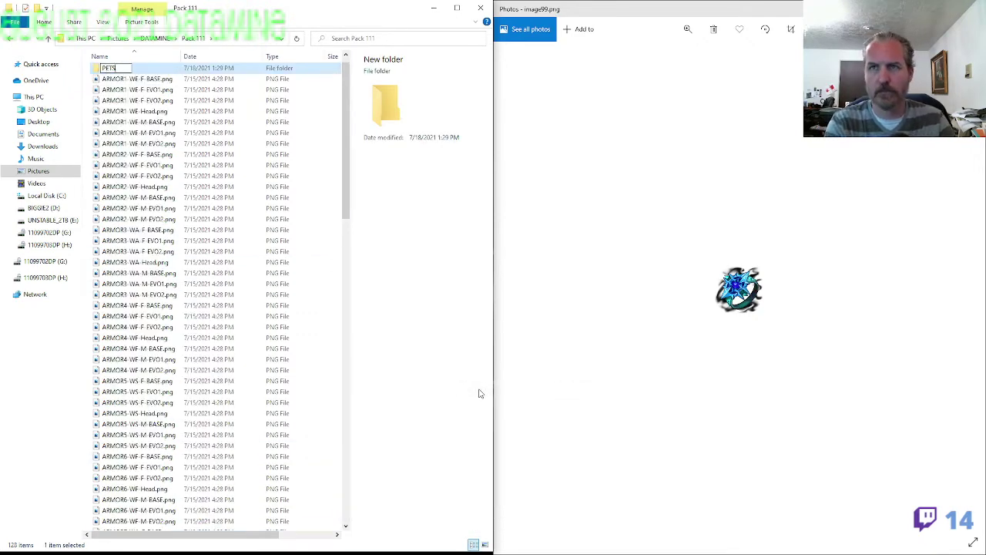
pyautogui.press('Return')
pyautogui.press('Return')
pyautogui.hotkey('ctrl', 'v')
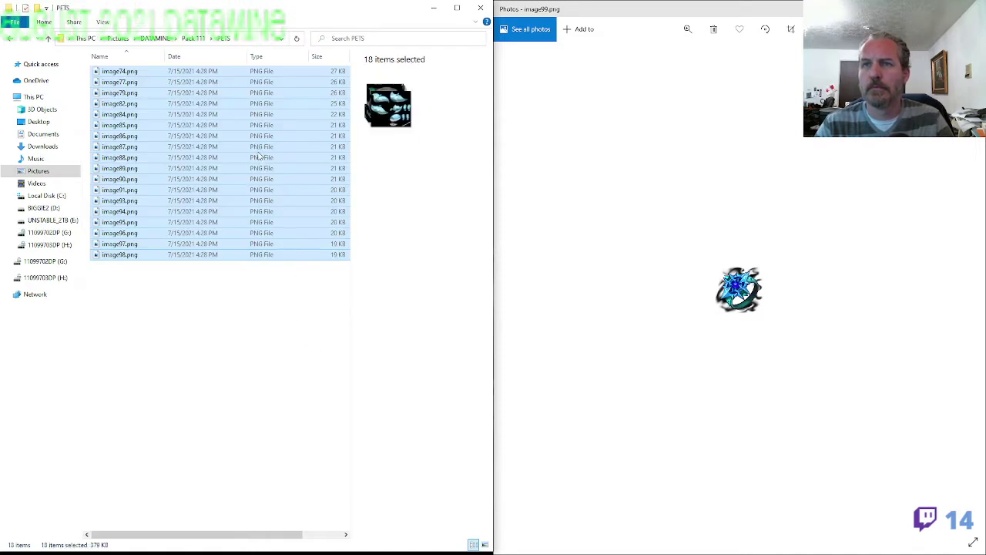
pyautogui.click(202, 39)
# Compare the creature parts in image100.png and image101.png, and view image102.png as well
pyautogui.click(579, 290)
pyautogui.press('Right')
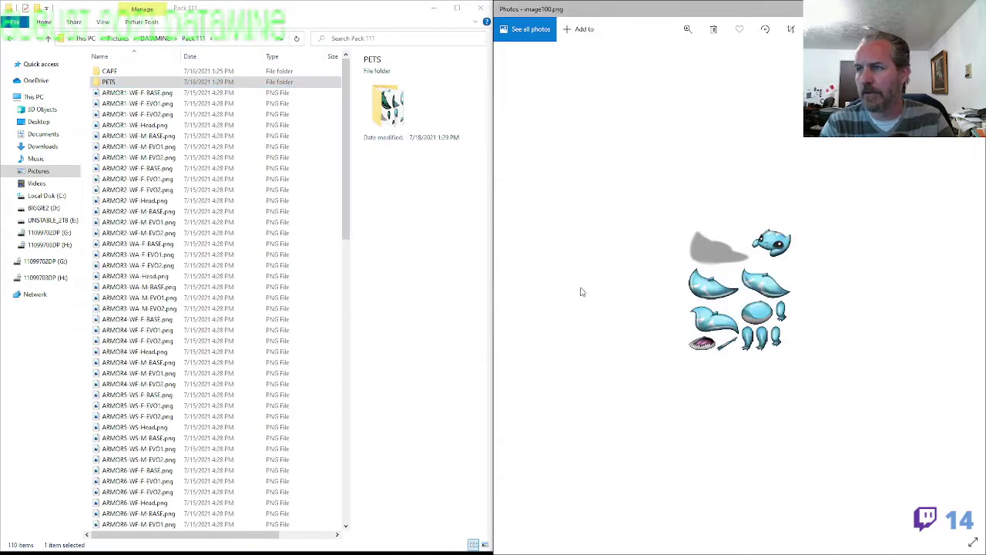
pyautogui.press('Right')
pyautogui.press('Left')
pyautogui.press('Right')
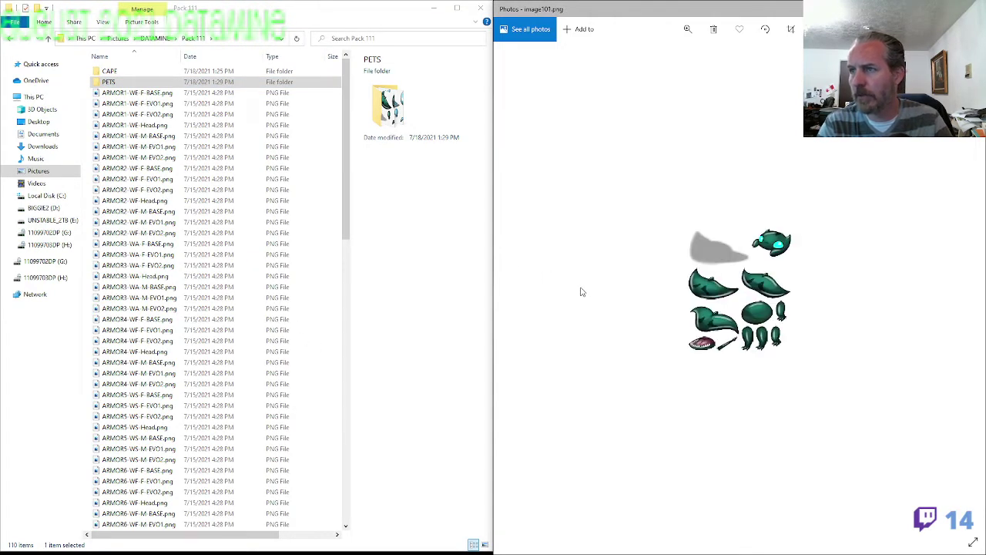
pyautogui.press('Left')
pyautogui.press('Right')
pyautogui.press('Right')
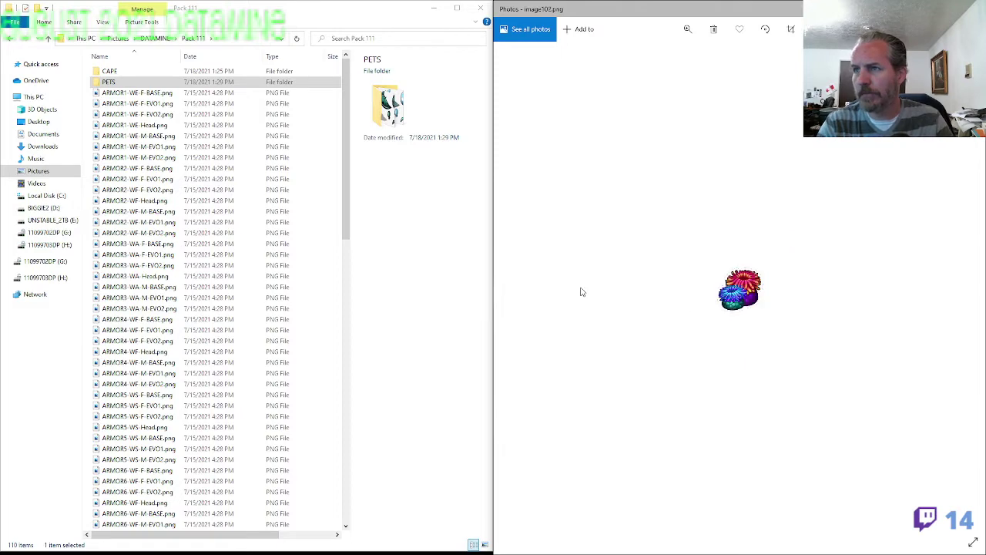
# Move image100.png and image101.png from Pack 111 into the PETS folder, and check the folder's contents
pyautogui.click(329, 395)
pyautogui.scroll(-15, 208, 412)
pyautogui.scroll(-3, 204, 415)
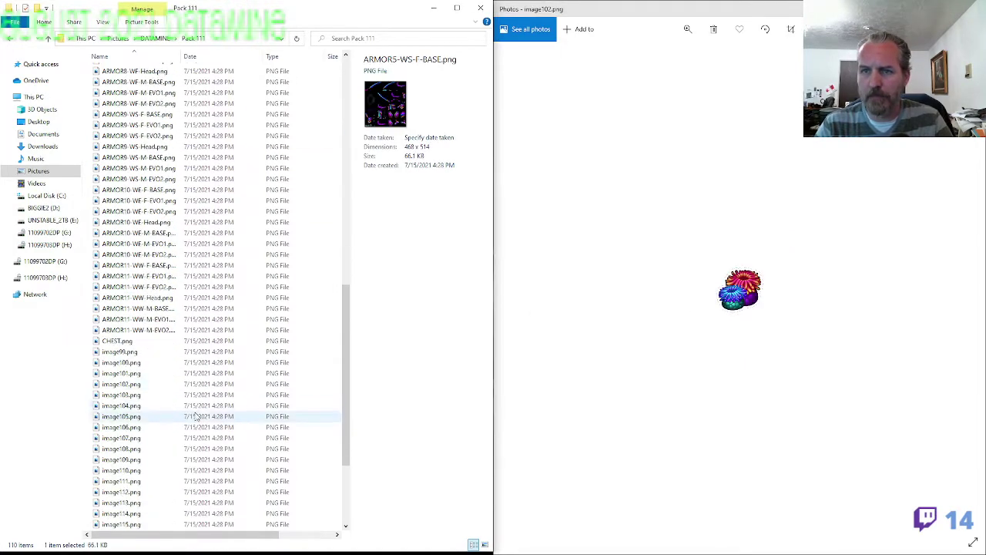
pyautogui.click(121, 362)
pyautogui.keyDown('ctrl'); pyautogui.click(139, 374); pyautogui.keyUp('ctrl')
pyautogui.press('Home')
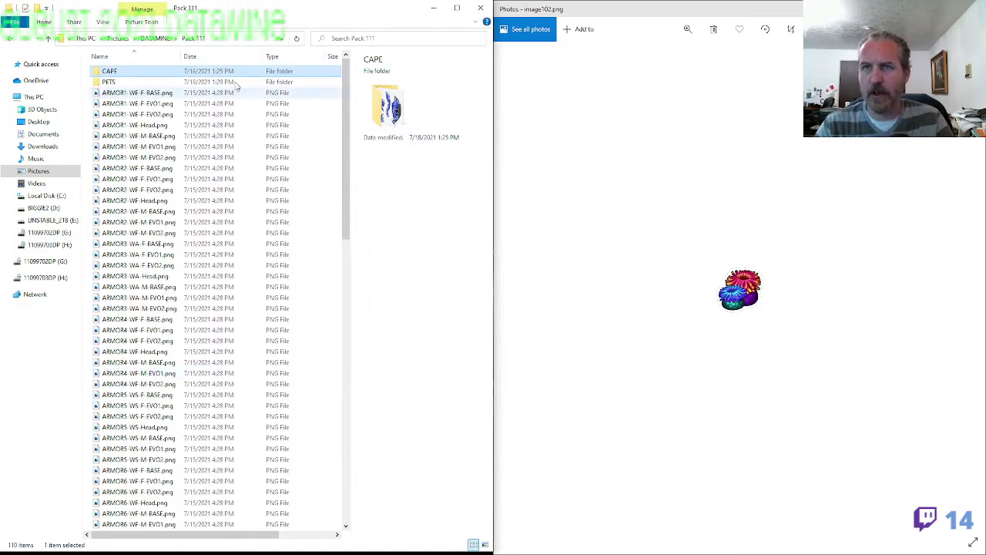
pyautogui.doubleClick(138, 82)
pyautogui.moveTo(174, 330); pyautogui.dragTo(122, 69)
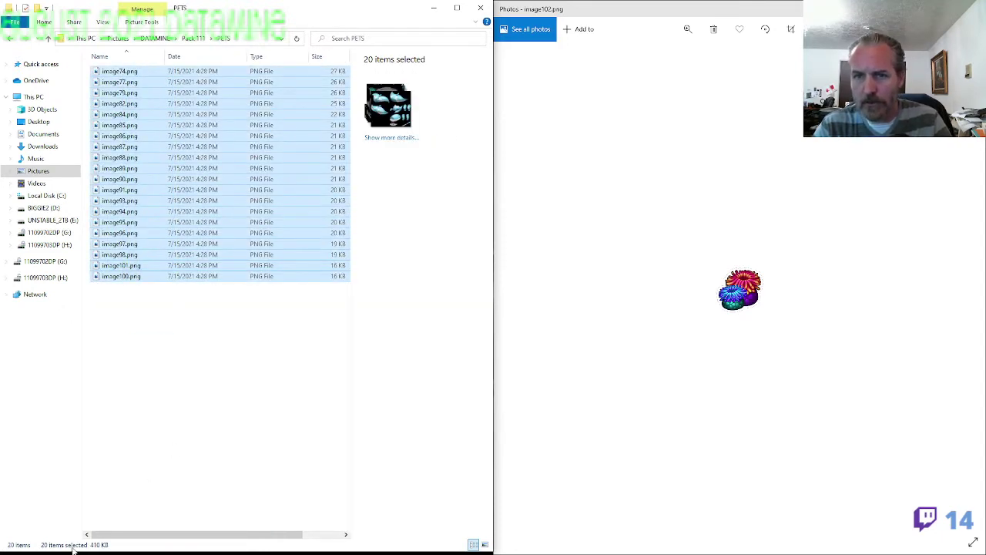
pyautogui.click(165, 329)
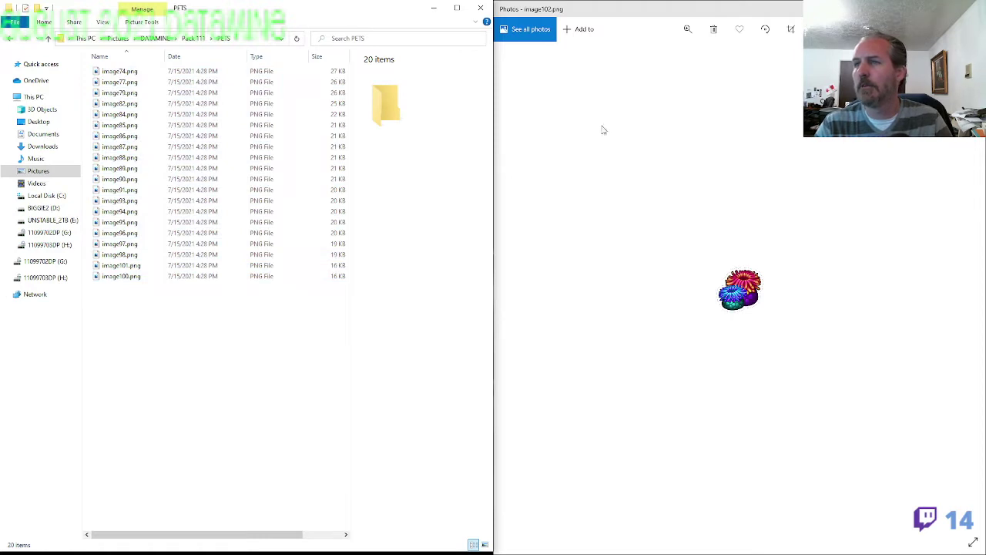
# Examine the pet images in PETS and compare the blue creature icons from image84.png onward to work out their tier order
pyautogui.click(122, 72)
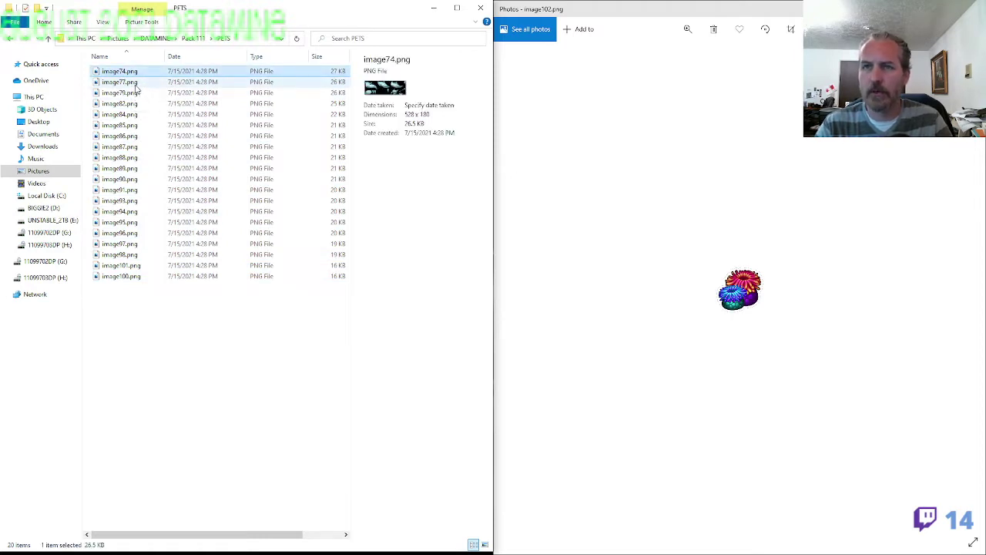
pyautogui.press('Down')
pyautogui.press('Down')
pyautogui.press('Down')
pyautogui.press('Down')
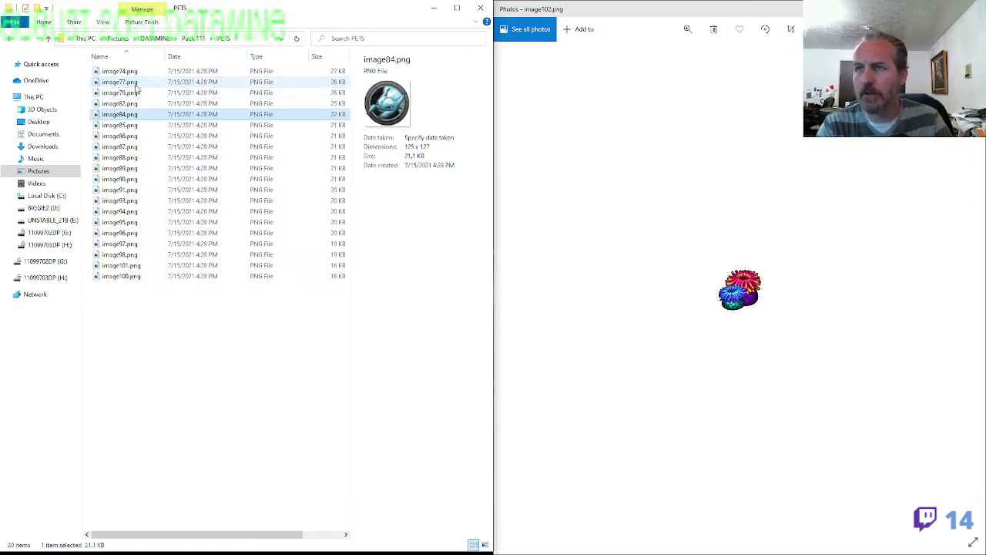
pyautogui.press('Return')
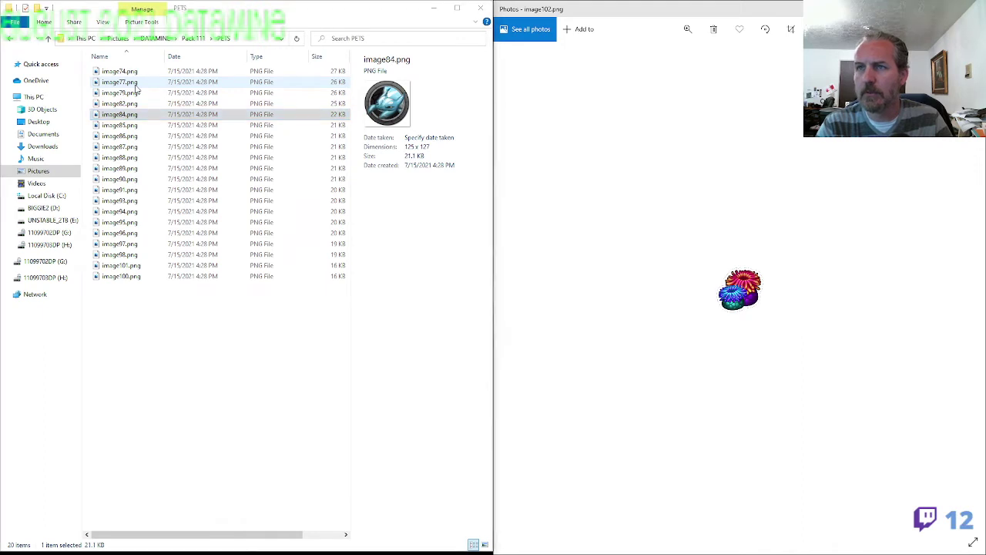
pyautogui.press('Right')
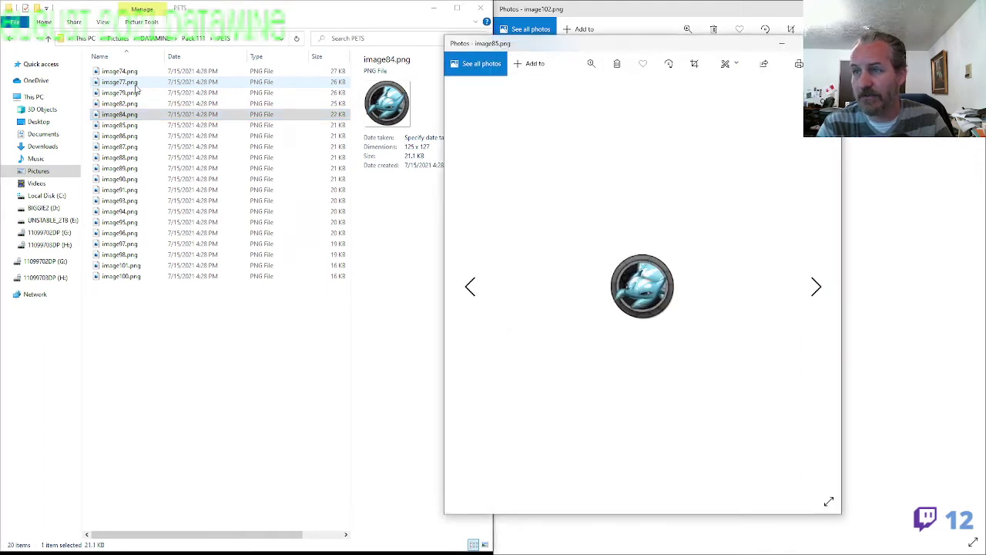
pyautogui.press('Right')
pyautogui.press('Right')
pyautogui.press('Right')
pyautogui.press('Right')
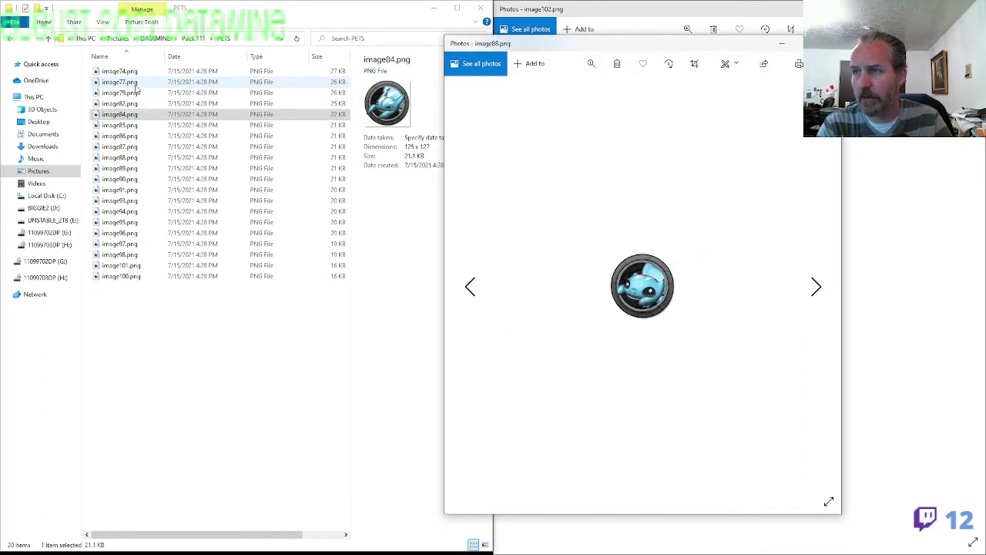
pyautogui.press('Left')
pyautogui.press('Left')
pyautogui.press('Left')
pyautogui.press('Left')
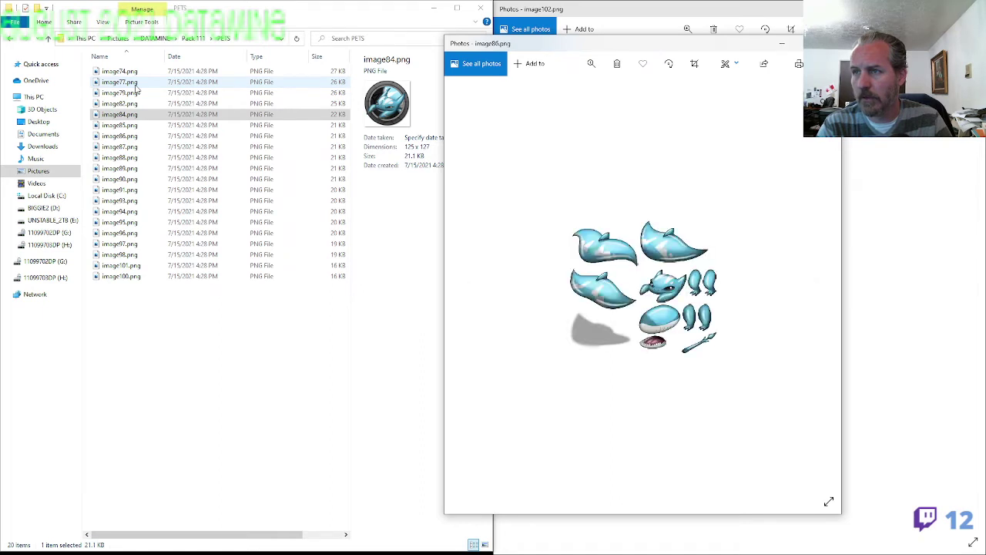
pyautogui.press('Left')
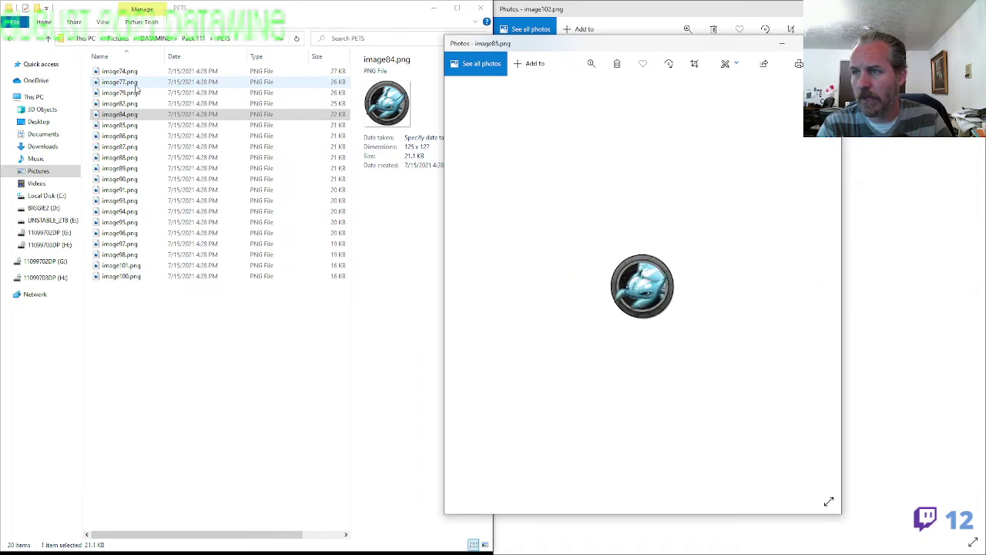
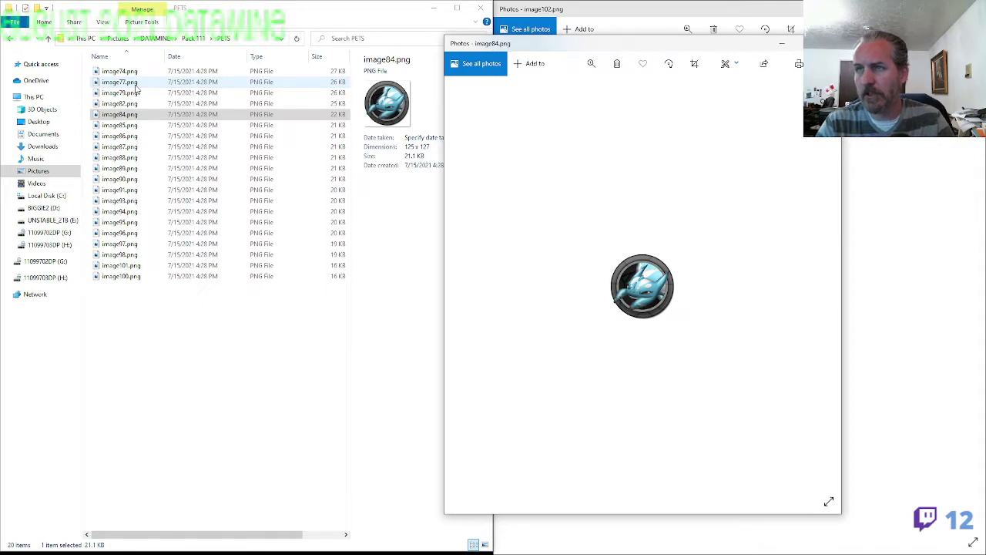
# Rename the blue creature icons image84.png as Tier5 and image85.png as Tier3
pyautogui.click(123, 114)
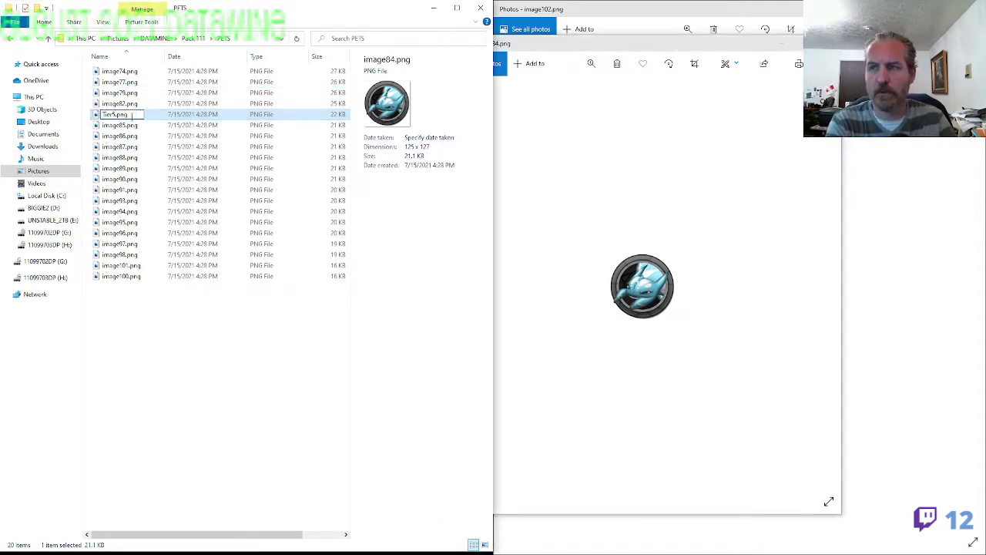
pyautogui.press('Return')
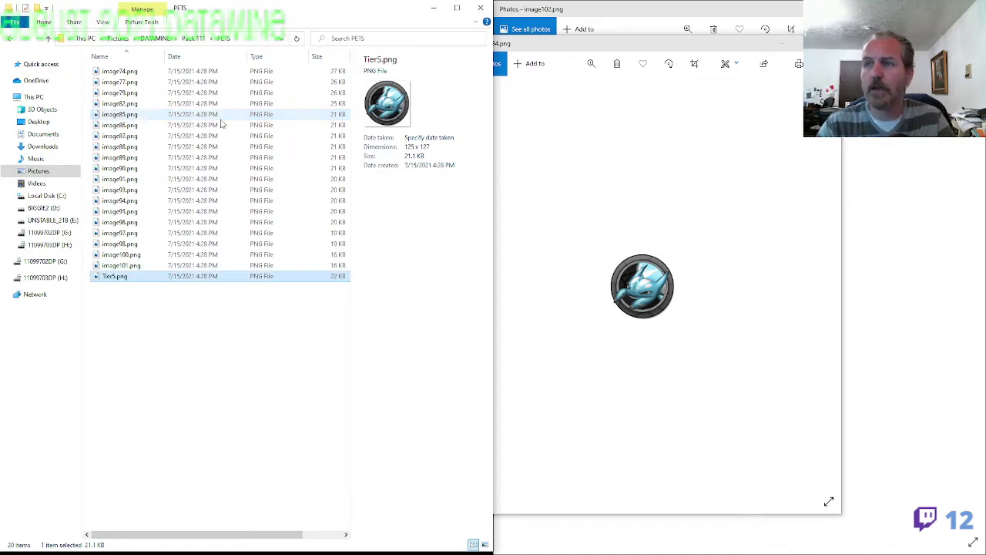
pyautogui.click(550, 287)
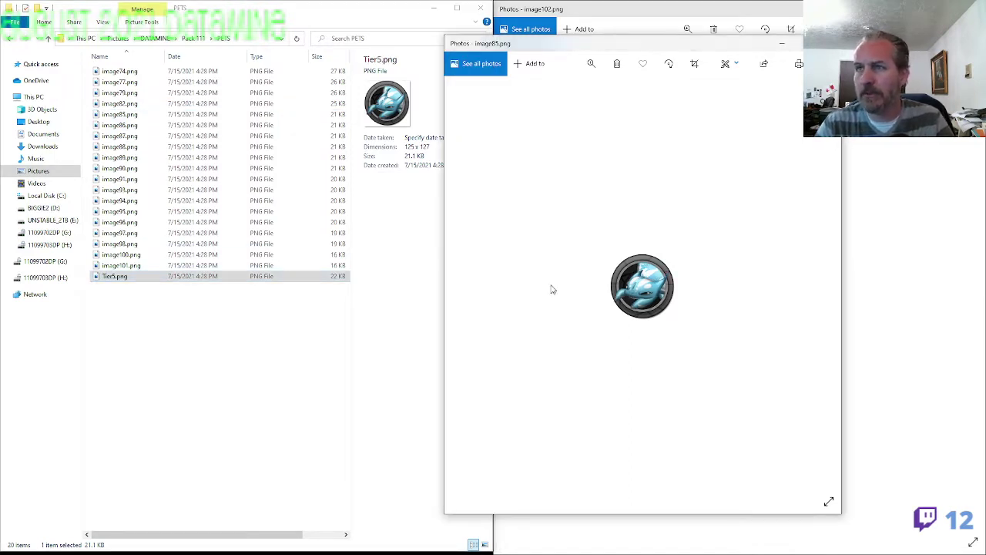
pyautogui.click(128, 125)
pyautogui.click(126, 114)
pyautogui.press('F2')
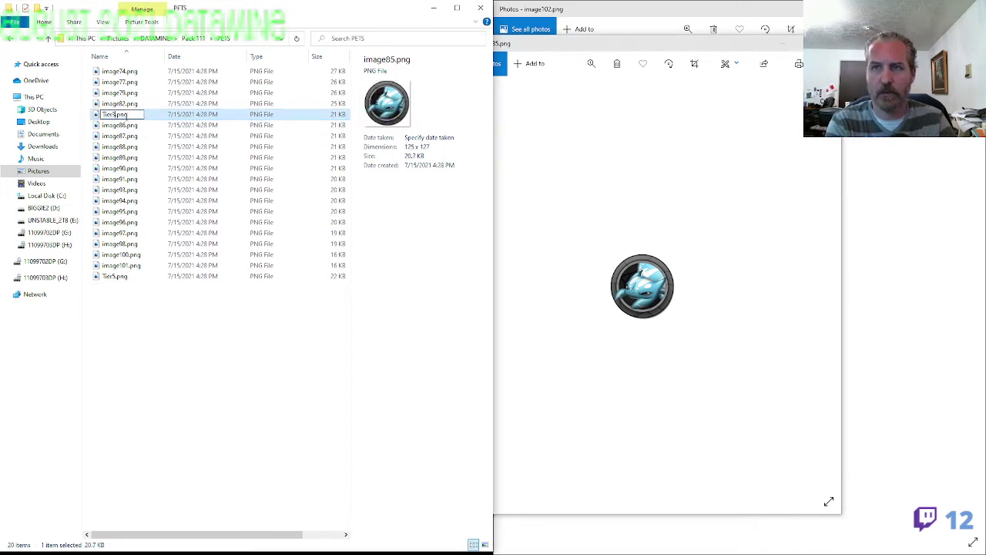
pyautogui.press('Return')
# View the images following the Tier3 icon and rename image89.png, another blue creature icon, as Tier4
pyautogui.hotkey('alt', 'Tab')
pyautogui.press('Right')
pyautogui.press('Right')
pyautogui.press('Right')
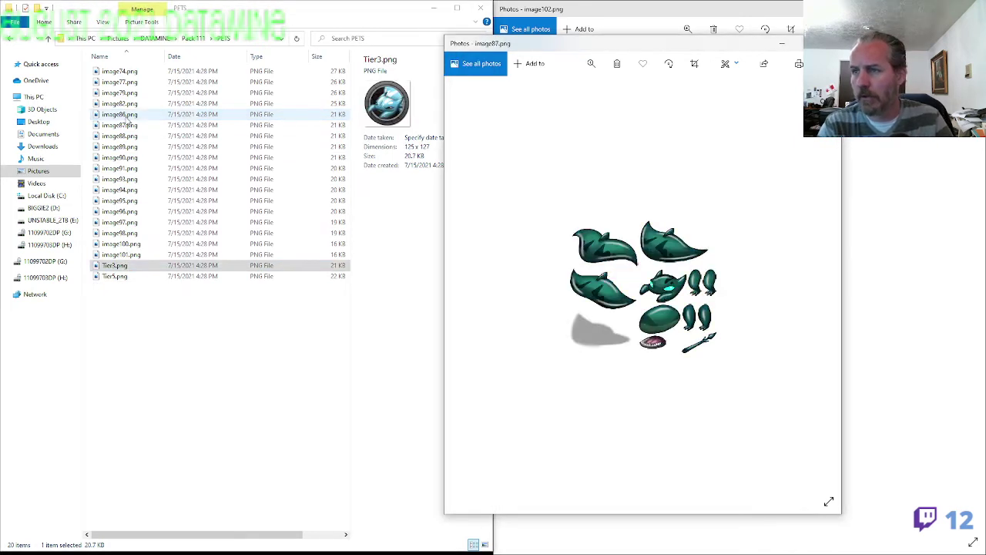
pyautogui.press('Right')
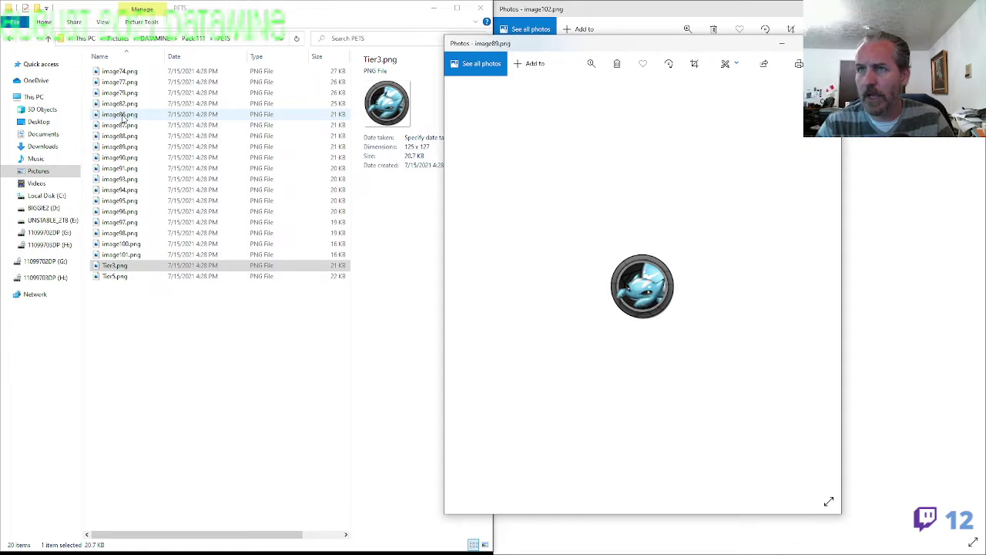
pyautogui.click(127, 147)
pyautogui.press('F2')
pyautogui.write('Tier')
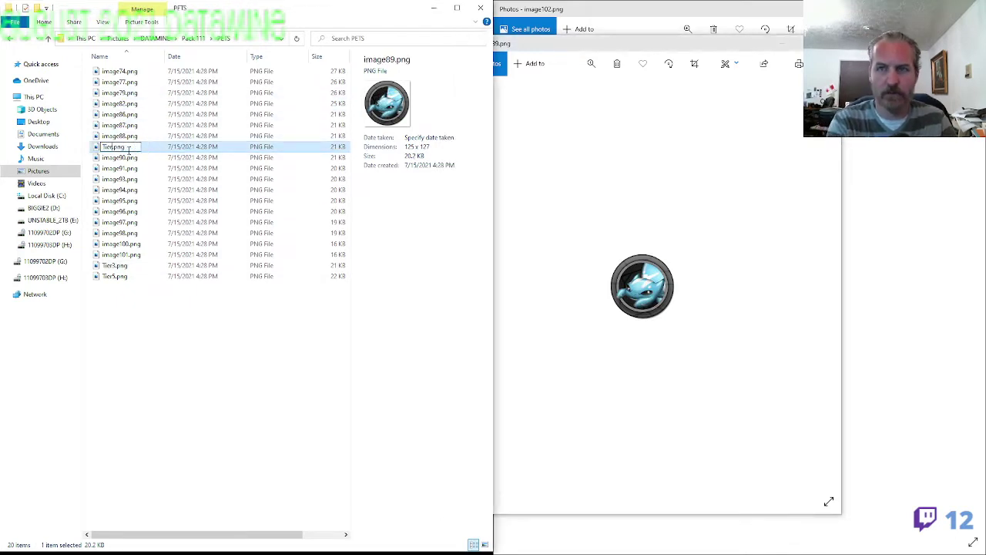
pyautogui.write('4')
pyautogui.press('Return')
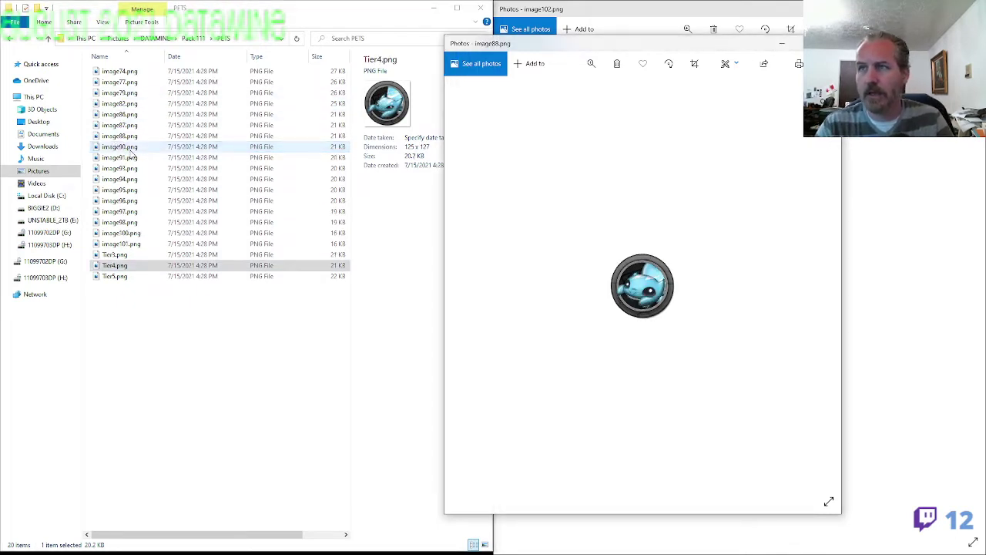
# Rename the blue creature icons image88.png as Tier2 and image90.png as Tier1
pyautogui.click(123, 136)
pyautogui.press('F2')
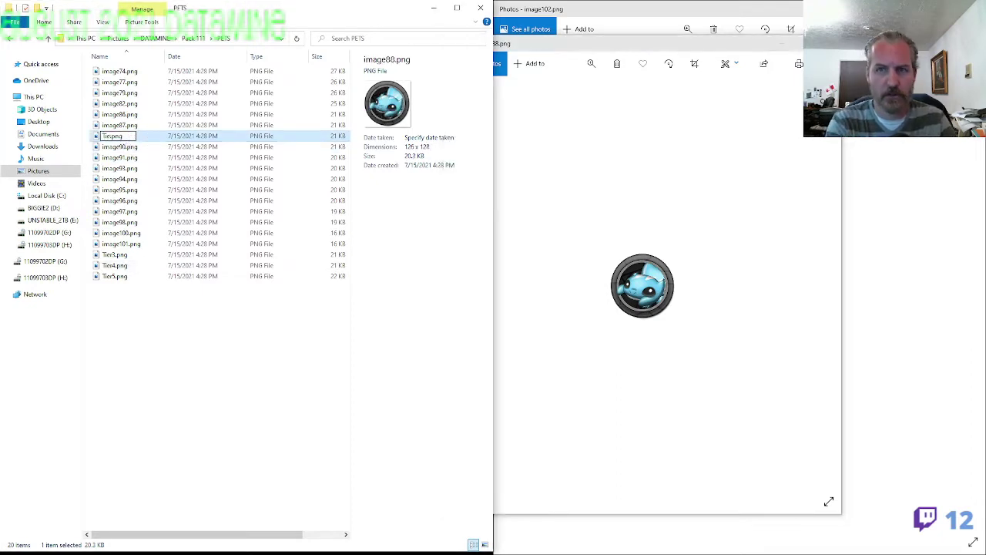
pyautogui.write('Tier2')
pyautogui.press('Return')
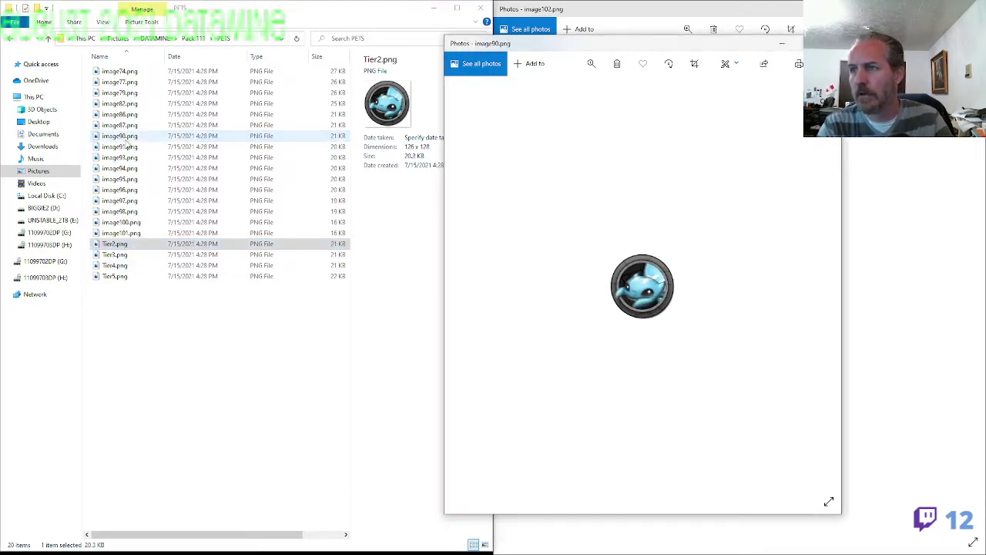
pyautogui.click(123, 137)
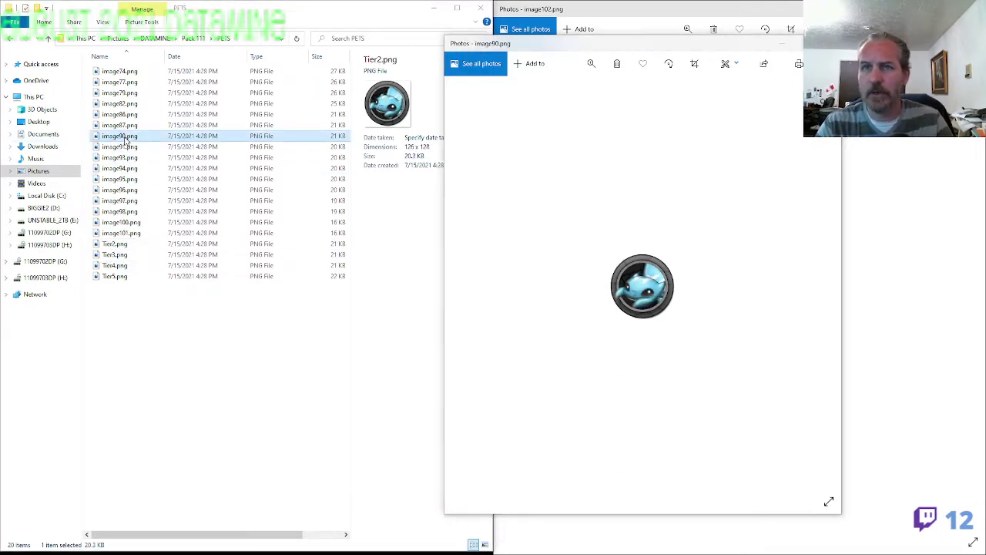
pyautogui.press('F2')
pyautogui.write('Tier1')
pyautogui.press('Return')
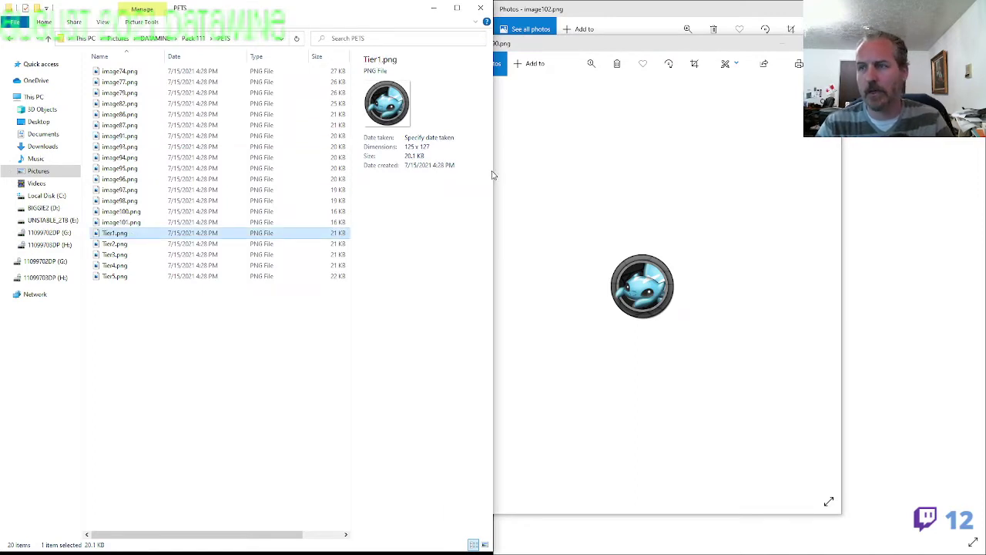
# Rename image91.png, the green creature icon matching Tier5, as Tier5P, reusing the Tier5 name
pyautogui.click(529, 186)
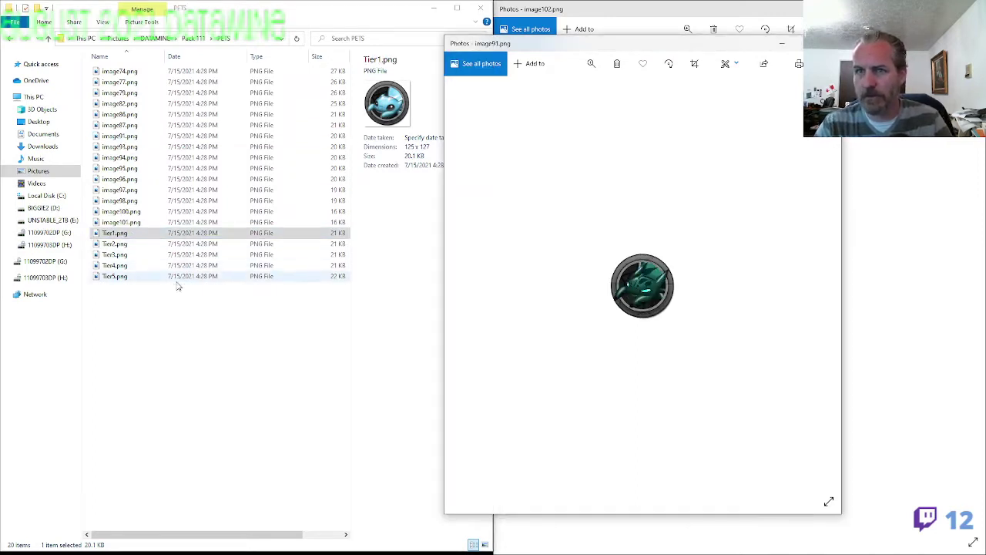
pyautogui.click(134, 279)
pyautogui.hotkey('ctrl', 'c')
pyautogui.press('F2')
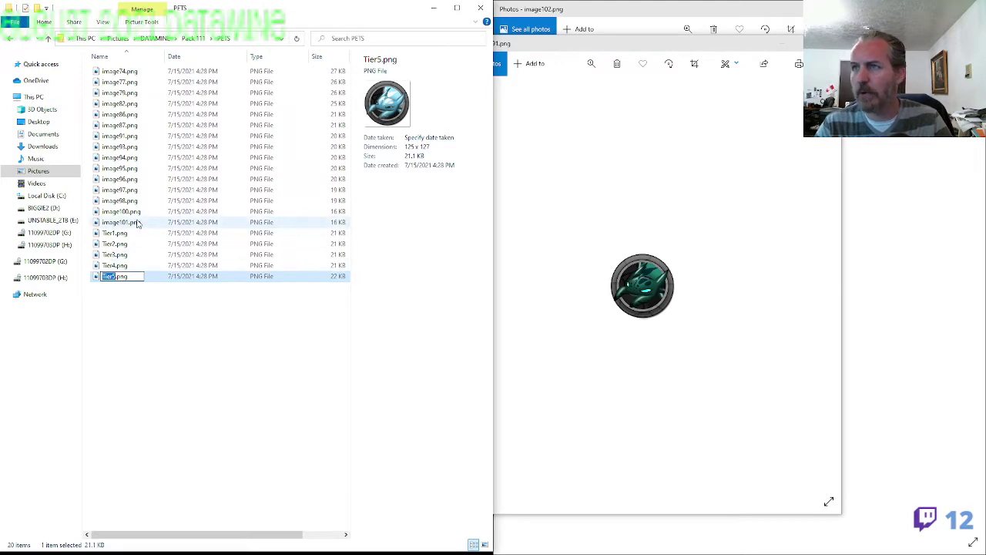
pyautogui.click(616, 54)
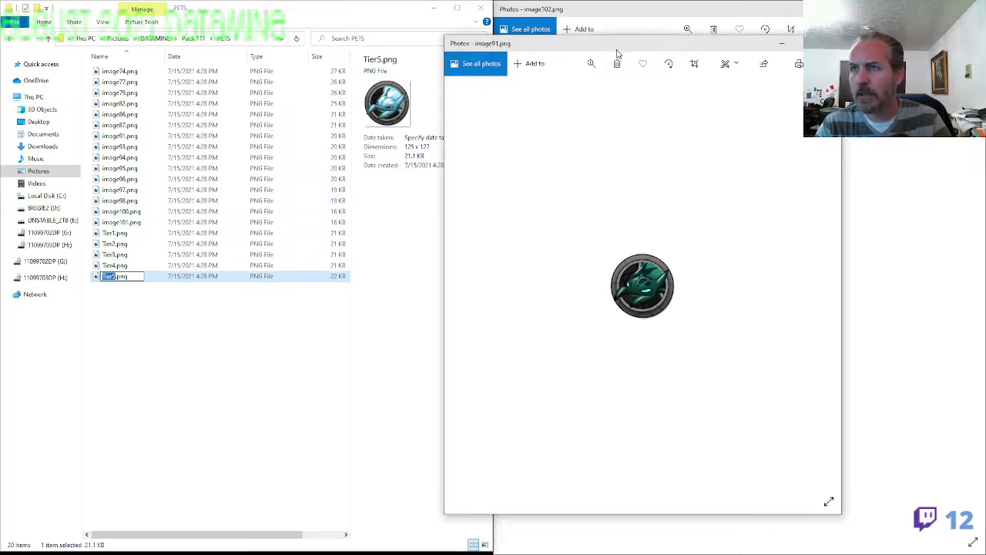
pyautogui.click(133, 136)
pyautogui.press('F2')
pyautogui.hotkey('ctrl', 'v')
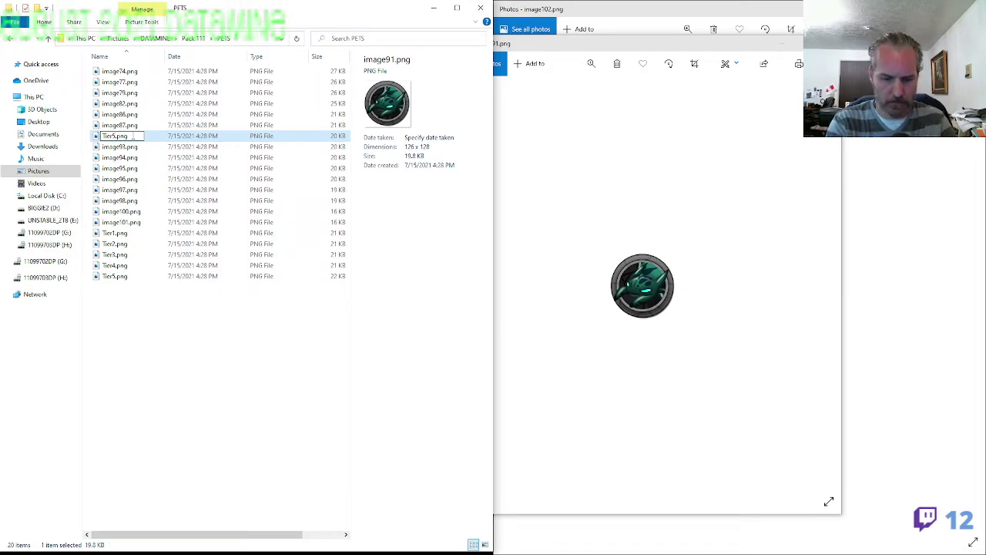
pyautogui.write('P')
pyautogui.press('Return')
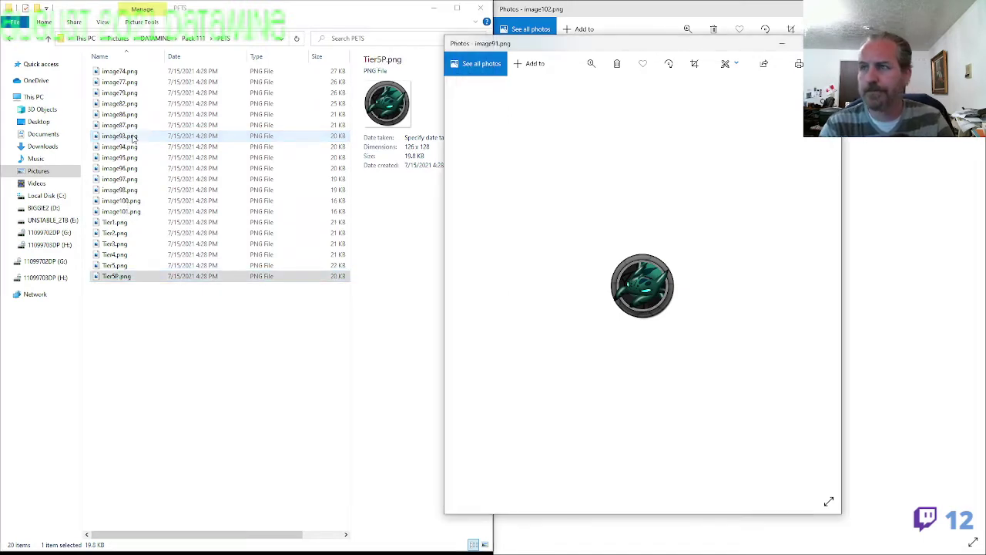
# Compare the remaining green creature icons and rename image93.png as Tier4P
pyautogui.press('Right')
pyautogui.press('Right')
pyautogui.press('Right')
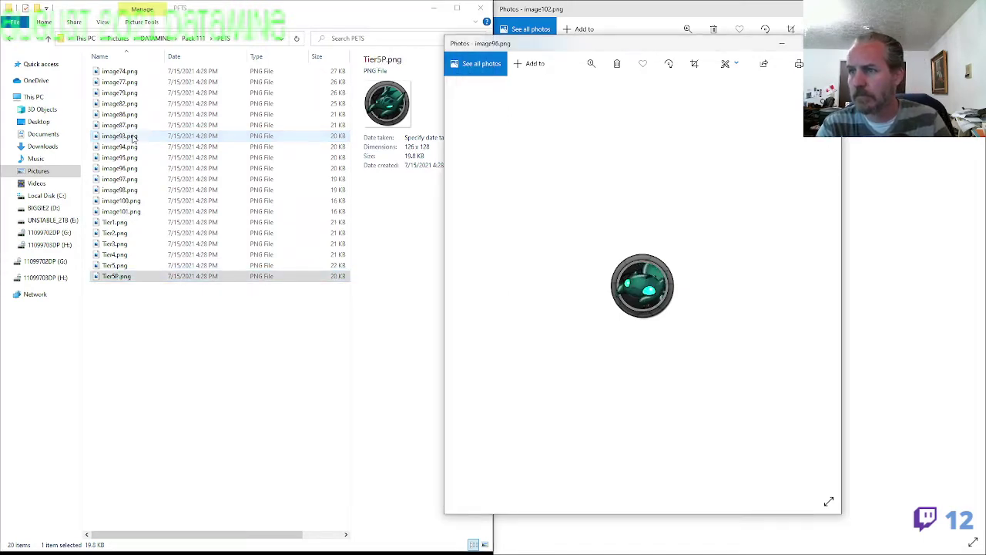
pyautogui.press('Left')
pyautogui.press('Left')
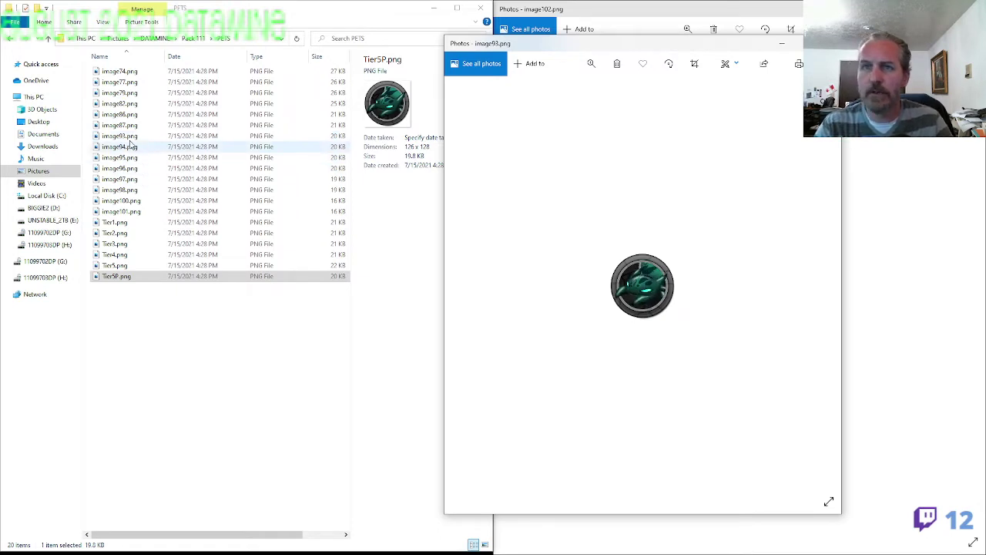
pyautogui.click(127, 136)
pyautogui.press('F2')
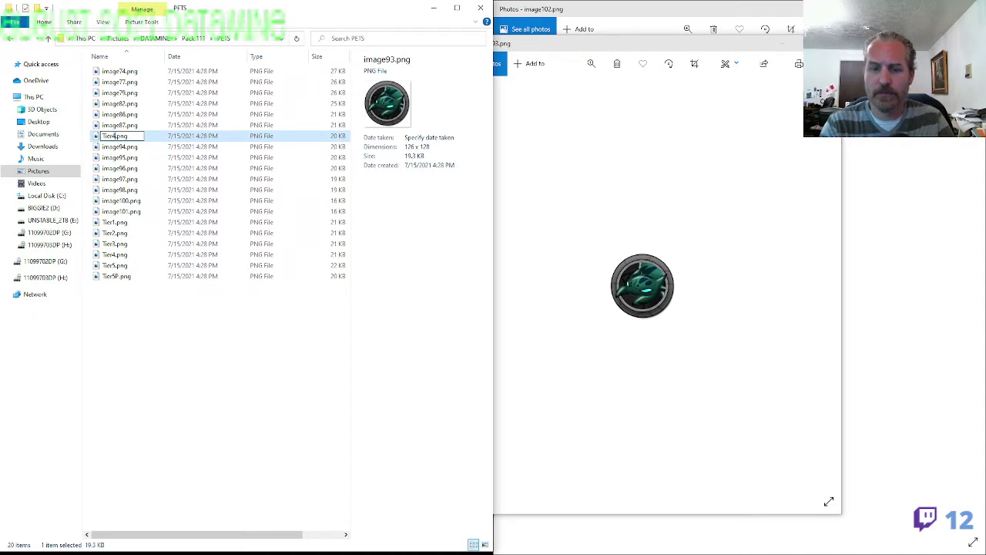
pyautogui.write('Tier4O')
pyautogui.press('Return')
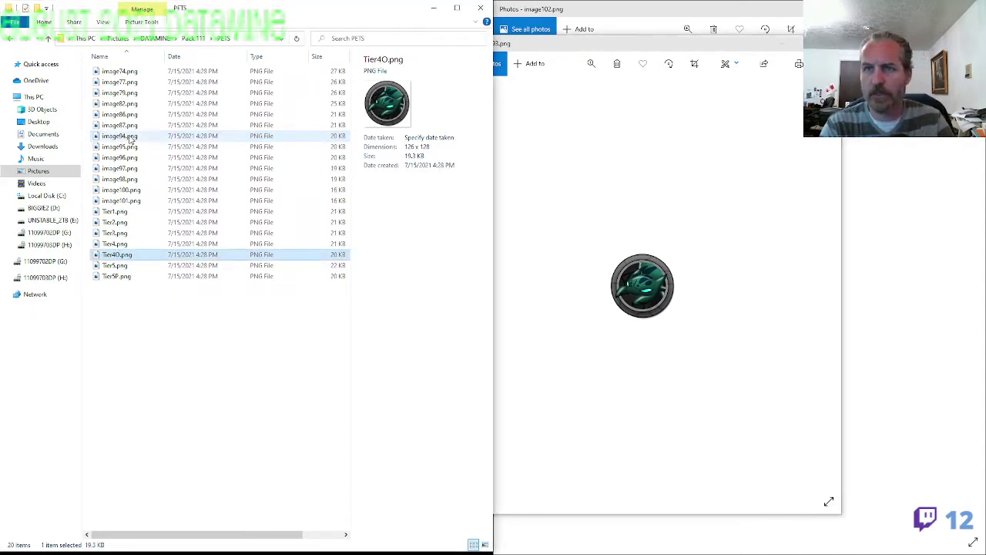
pyautogui.press('F2')
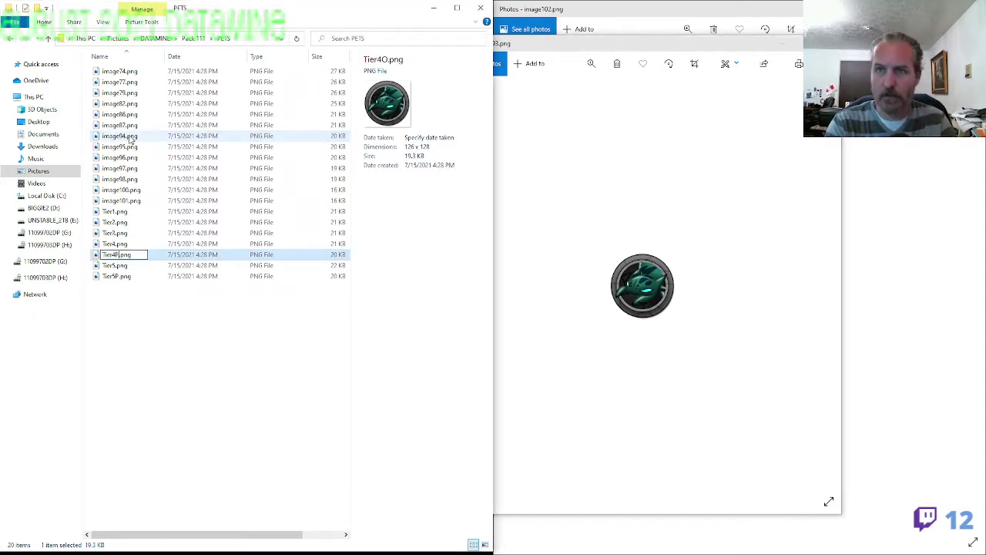
pyautogui.write('Tier4P')
pyautogui.press('Return')
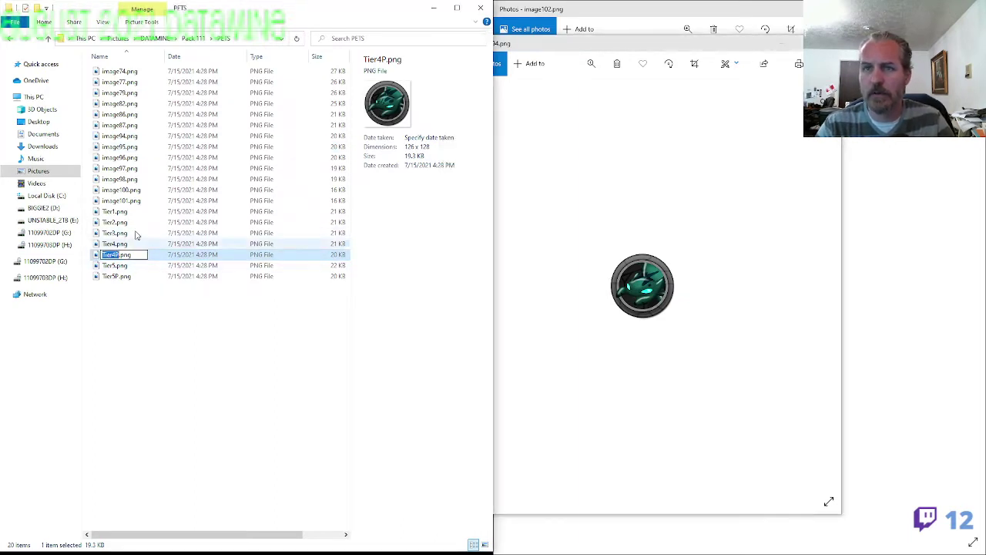
# Rename image94.png, the green creature icon following Tier4P, as Tier3P
pyautogui.click(134, 139)
pyautogui.press('F2')
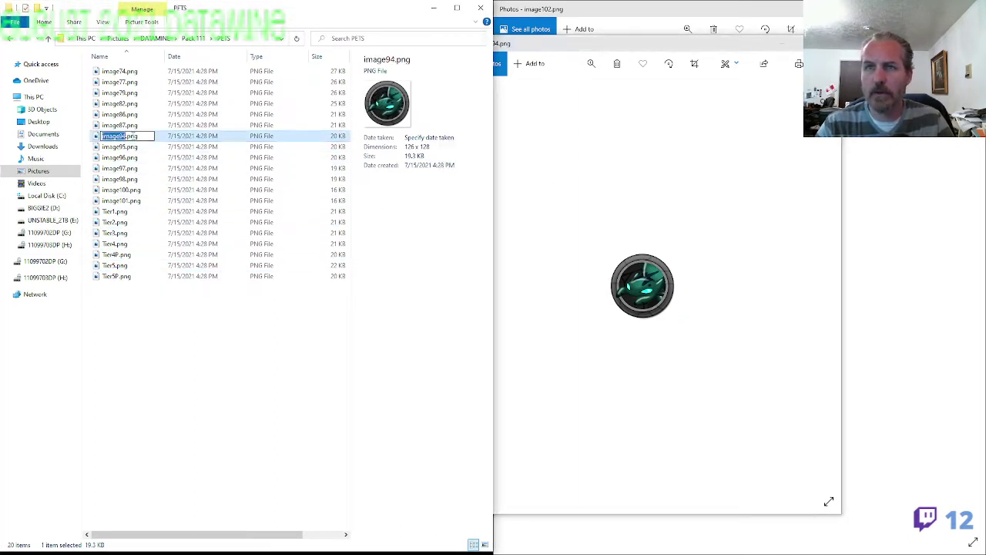
pyautogui.write('Tier#P')
pyautogui.press('Return')
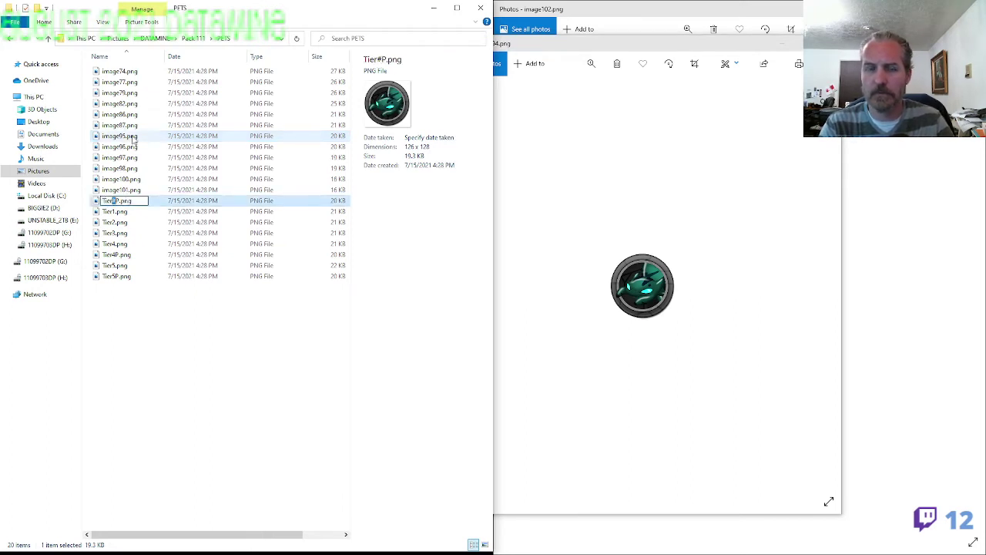
pyautogui.write('3')
pyautogui.press('Return')
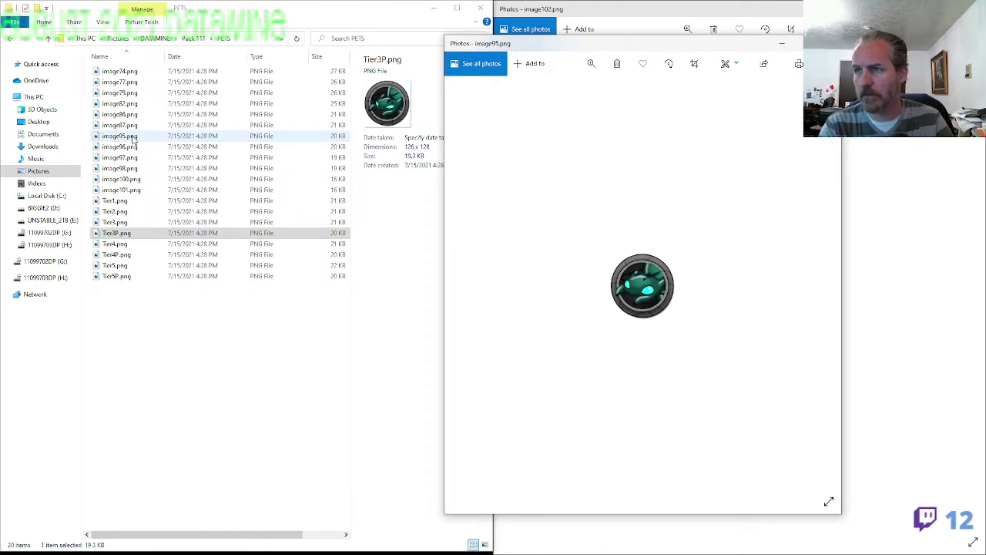
# Rename image95.png, the next green creature icon, as Tier2P
pyautogui.press('Up')
pyautogui.press('Up')
pyautogui.press('Up')
pyautogui.press('Up')
pyautogui.press('Up')
pyautogui.press('Up')
pyautogui.press('Up')
pyautogui.press('Up')
pyautogui.press('Up')
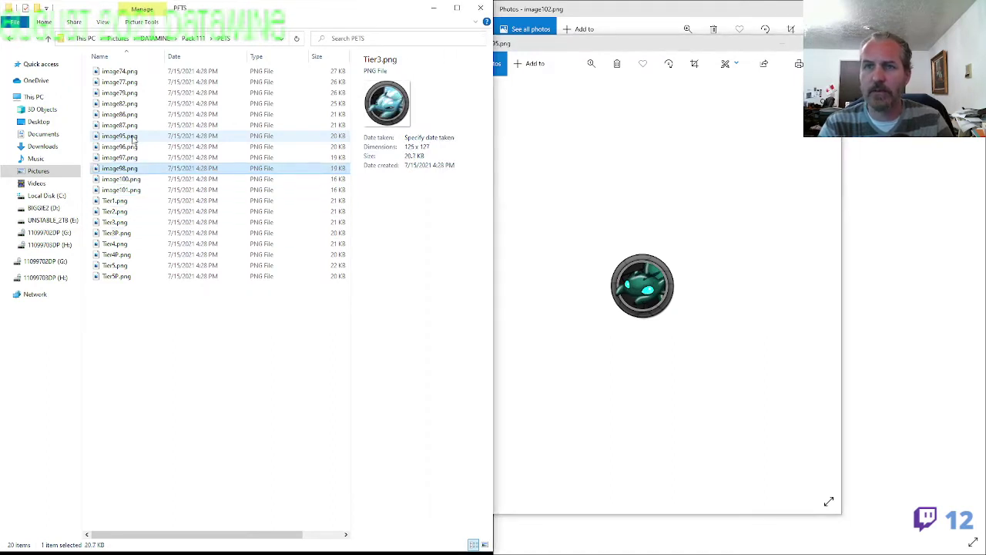
pyautogui.press('F2')
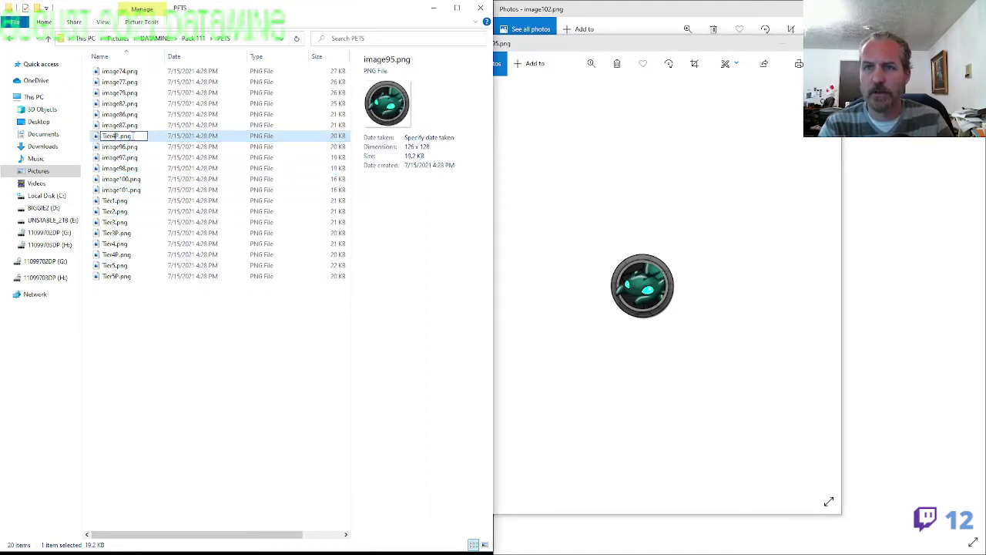
pyautogui.press('Return')
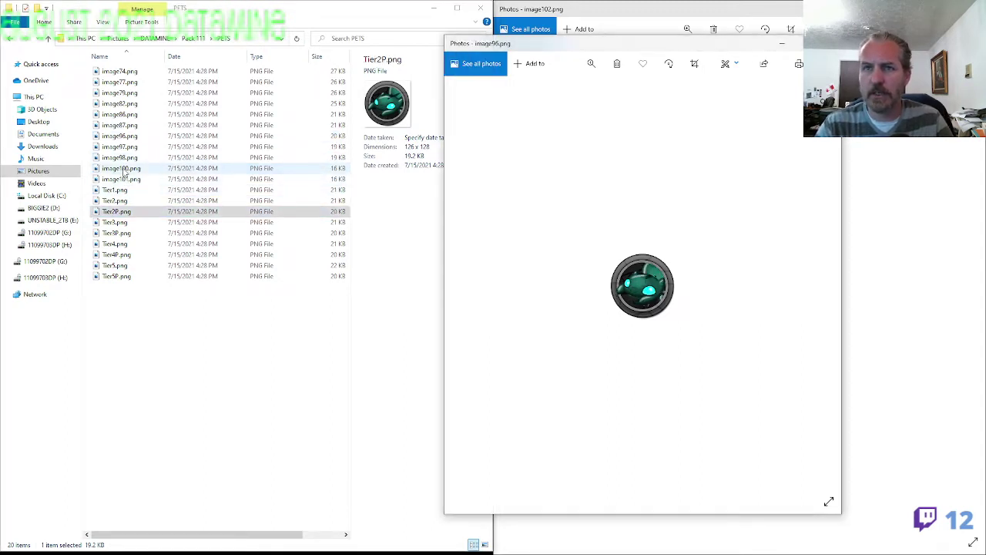
# Rename image96.png, the last of the green creature icons, as Tier1P and close the open image viewers
pyautogui.click(120, 137)
pyautogui.press('F2')
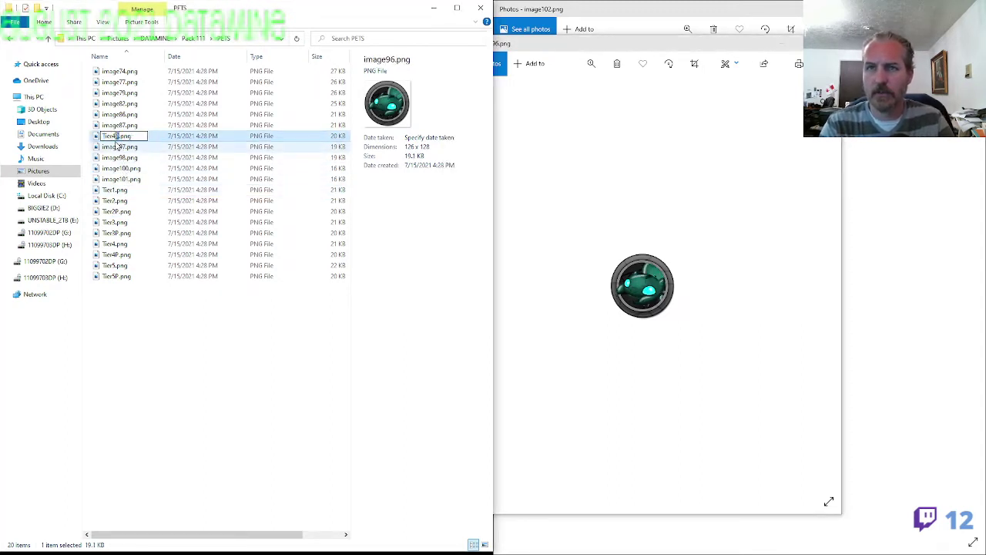
pyautogui.write('Tier1P')
pyautogui.press('Return')
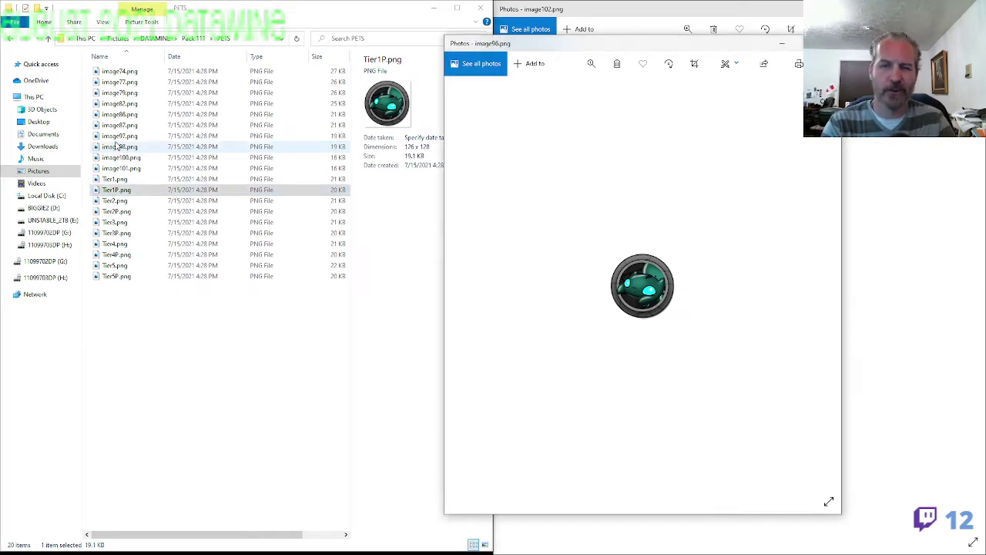
pyautogui.hotkey('alt', 'F4')
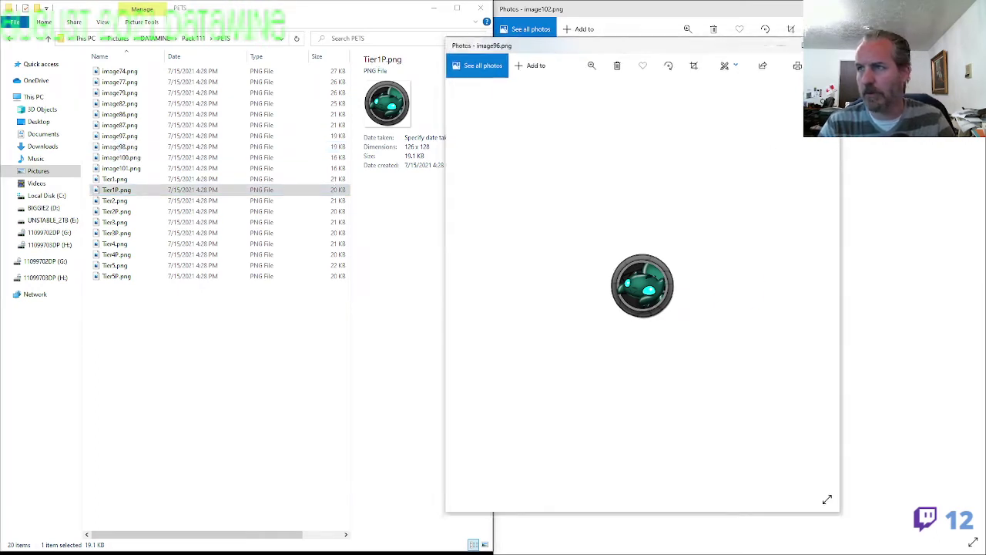
pyautogui.hotkey('alt', 'F4')
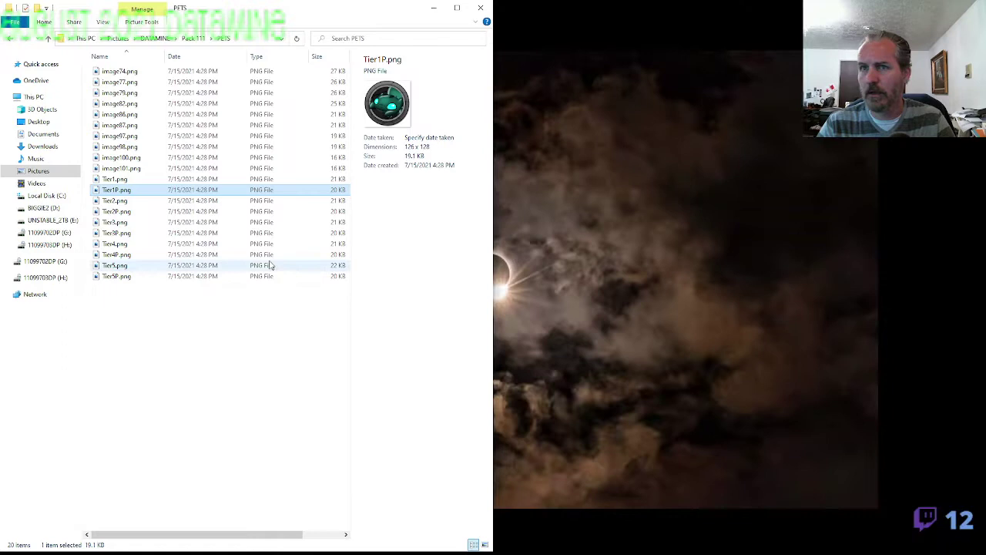
# View Tier1.png and compare it back and forth with Tier2.png to check the order of the two blue icons
pyautogui.doubleClick(121, 179)
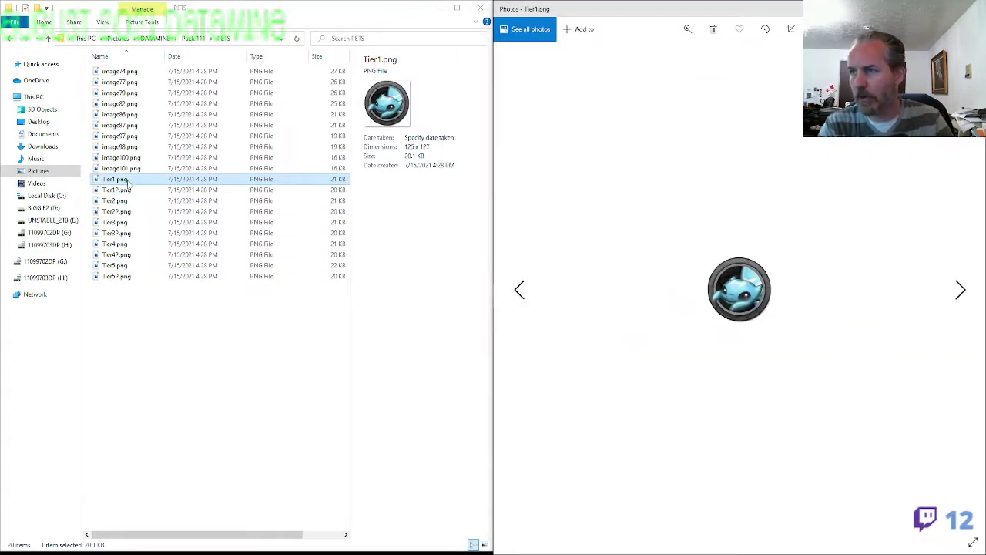
pyautogui.click(763, 357)
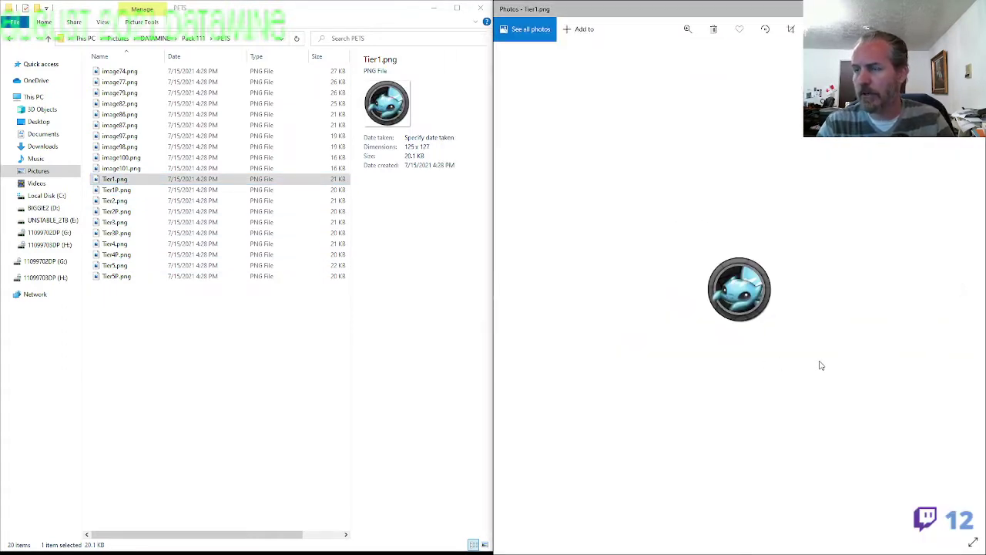
pyautogui.press('Right')
pyautogui.press('Left')
pyautogui.press('Right')
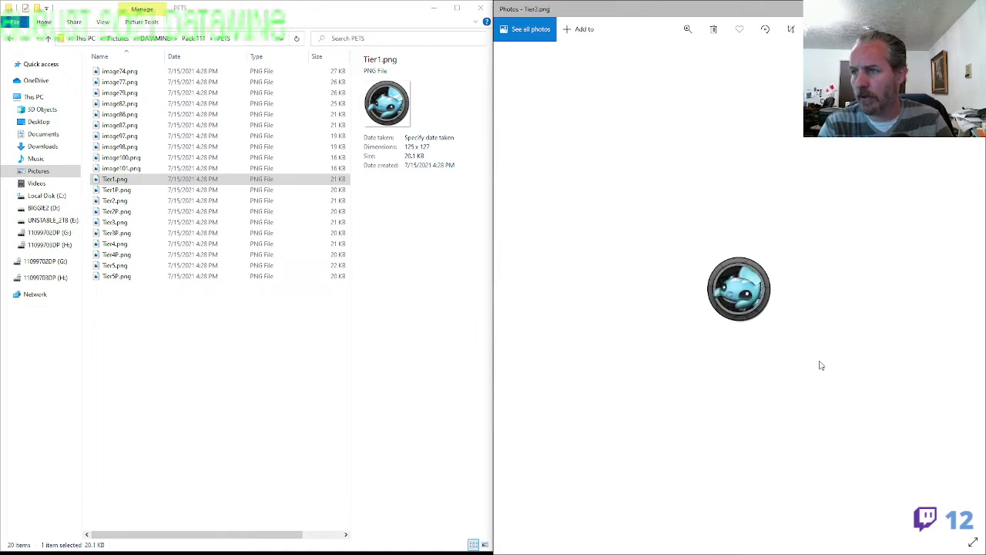
pyautogui.press('Left')
pyautogui.press('Right')
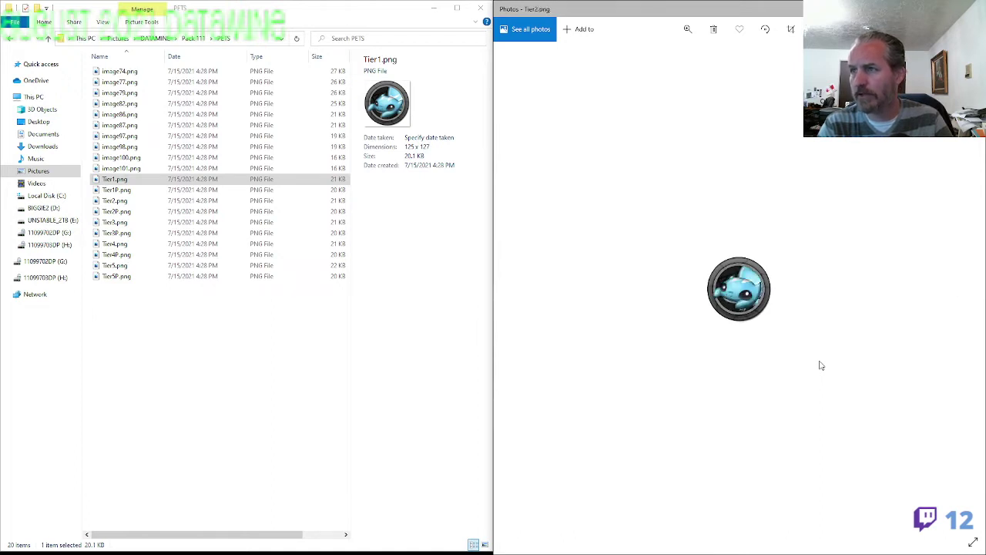
pyautogui.press('Left')
pyautogui.press('Left')
pyautogui.click(968, 8)
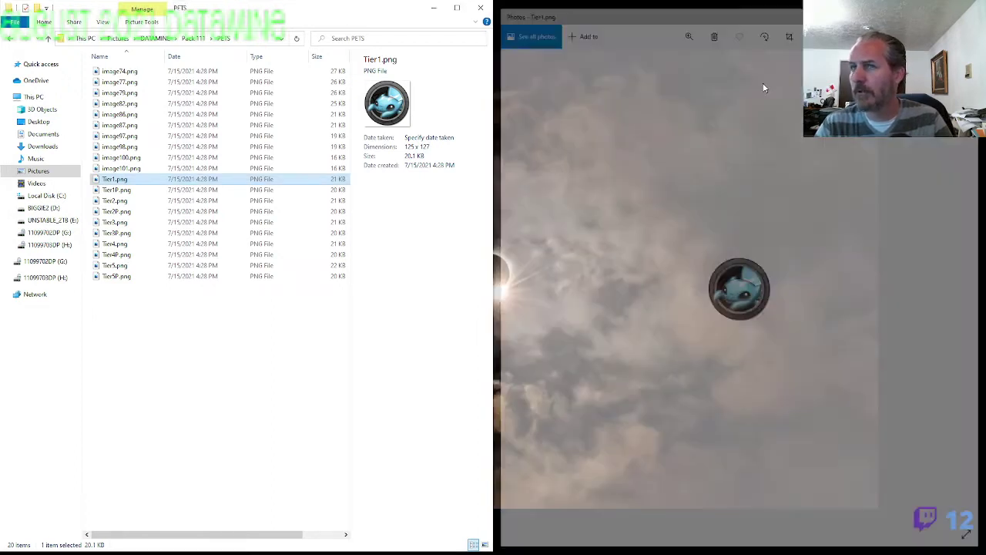
# Rename Tier1.png with the temporary name Tier21 to free the Tier1 name
pyautogui.click(128, 201)
pyautogui.press('F2')
pyautogui.click(118, 180)
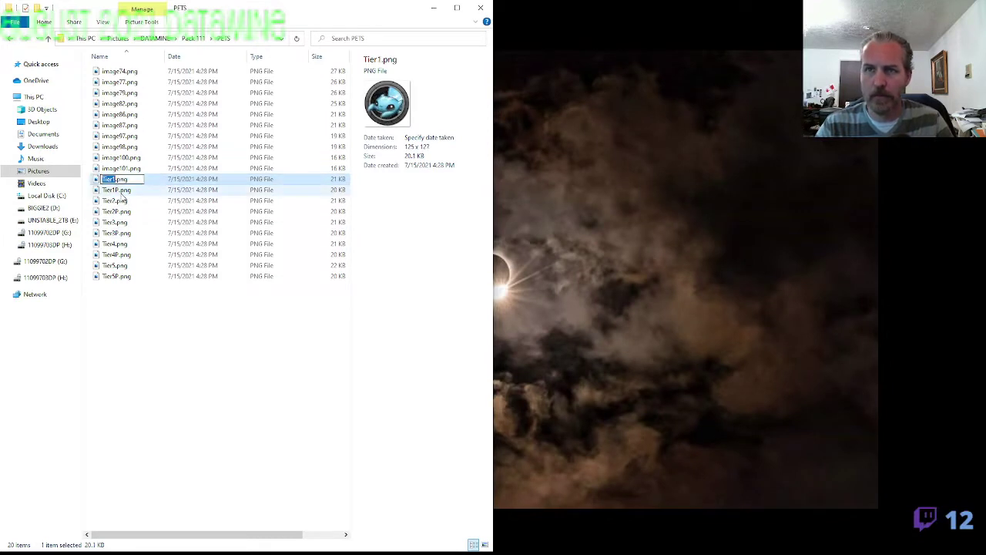
pyautogui.press('F2')
pyautogui.write('Tier21')
pyautogui.press('Return')
# Rename the blue creature icon Tier2.png as Tier1
pyautogui.press('Up')
pyautogui.press('Up')
pyautogui.press('Up')
pyautogui.press('Up')
pyautogui.press('Up')
pyautogui.press('Up')
pyautogui.press('Up')
pyautogui.press('Up')
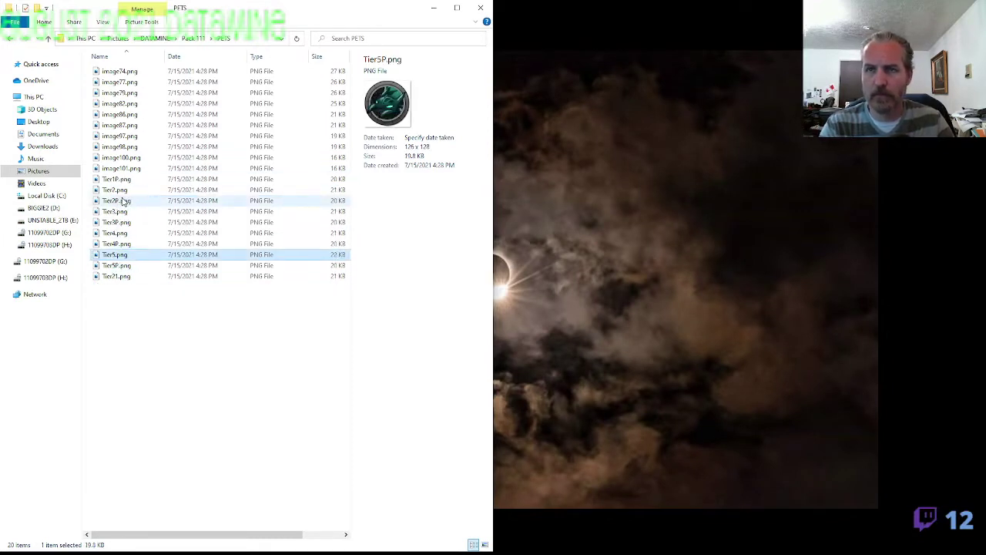
pyautogui.press('F2')
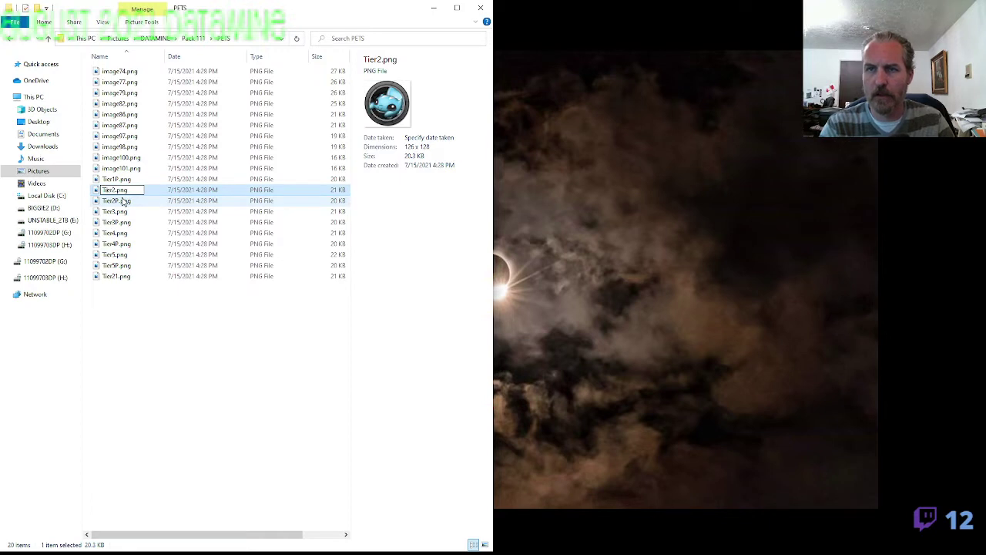
pyautogui.write('Tier1')
pyautogui.press('Return')
# Rename the temporarily named Tier21.png as Tier2 to complete the swap
pyautogui.press('Down')
pyautogui.press('Down')
pyautogui.press('Down')
pyautogui.press('Down')
pyautogui.press('Down')
pyautogui.press('Down')
pyautogui.press('Down')
pyautogui.press('Down')
pyautogui.press('Down')
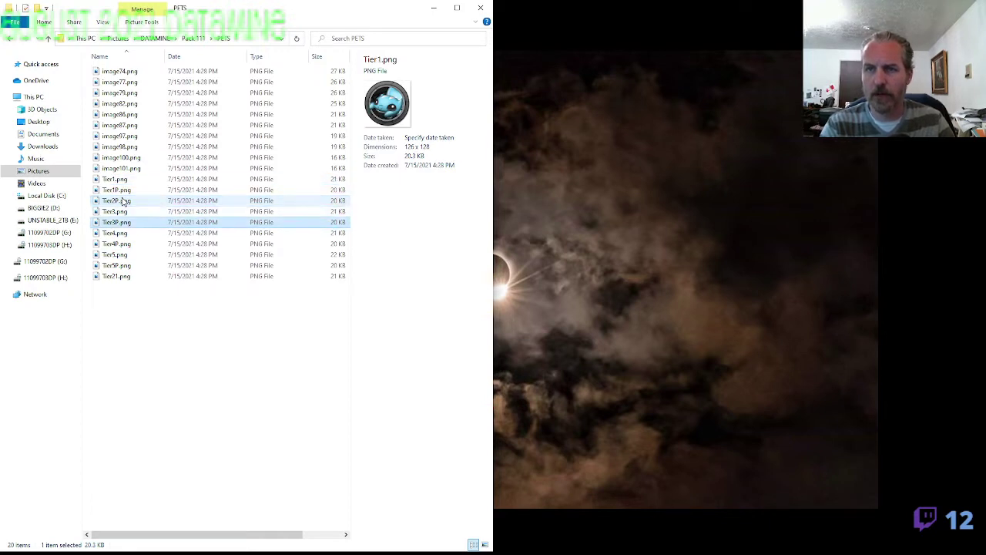
pyautogui.press('F2')
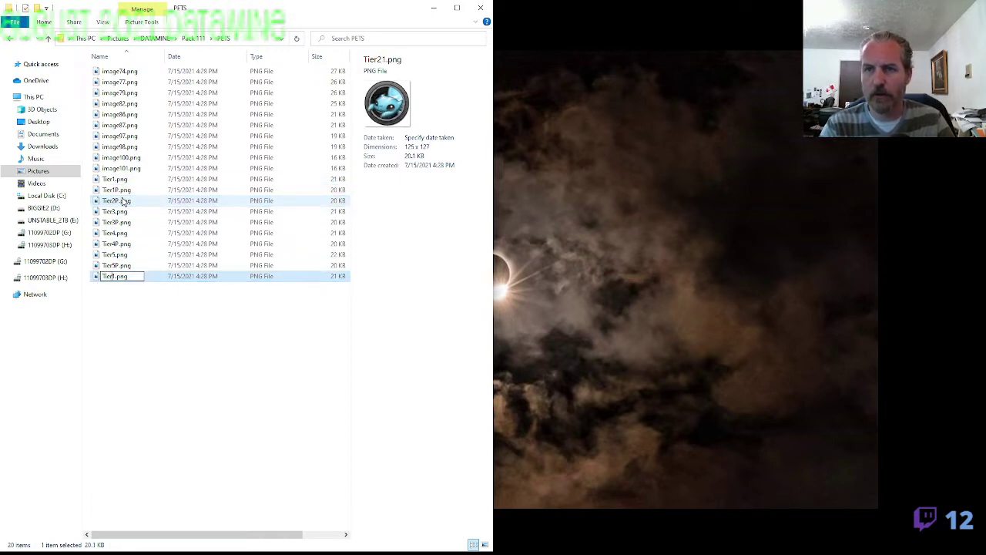
pyautogui.write('Tier2')
pyautogui.press('Return')
# View the swapped Tier1.png and Tier2.png icons and check their order against the neighbouring tier icons
pyautogui.click(124, 190)
pyautogui.doubleClick(122, 179)
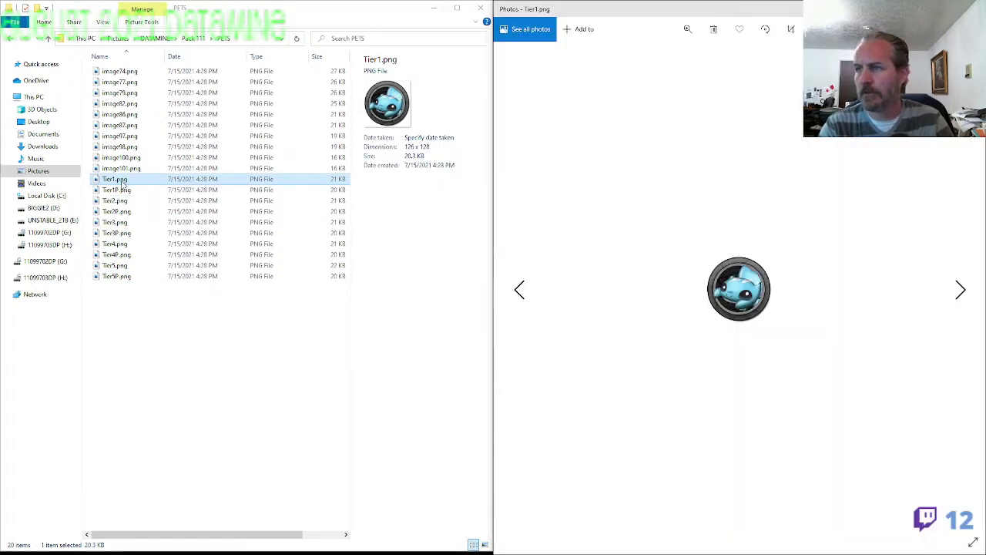
pyautogui.click(709, 383)
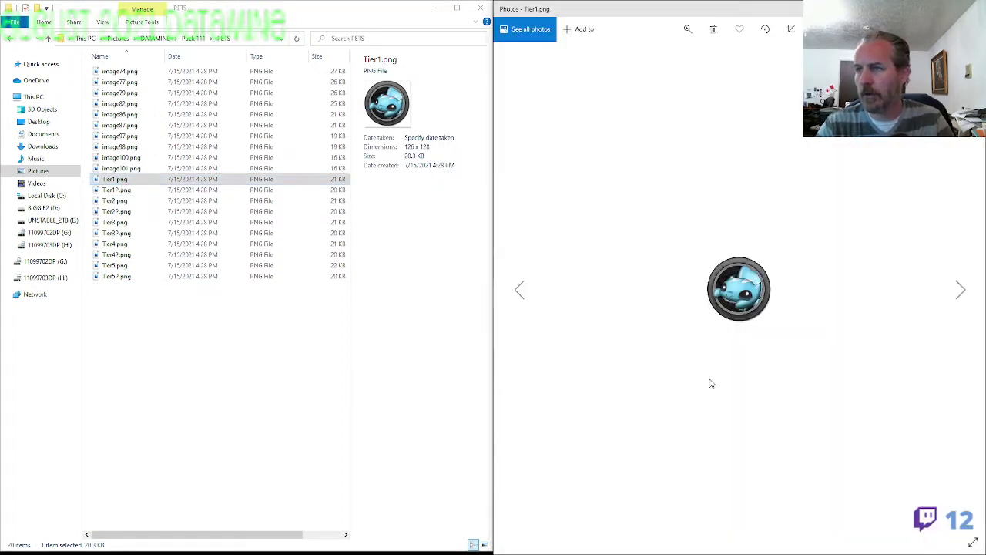
pyautogui.press('Right')
pyautogui.press('Right')
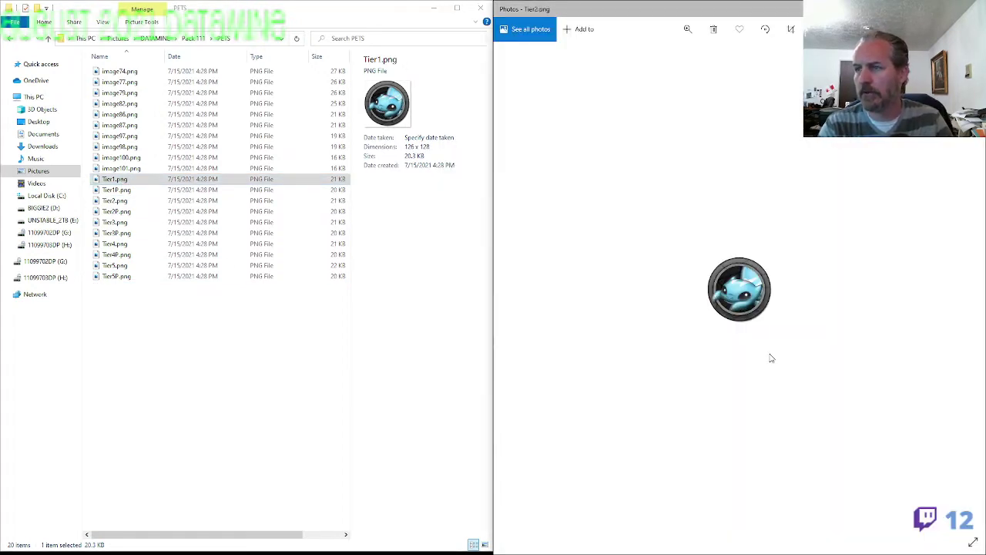
pyautogui.press('Right')
pyautogui.press('Right')
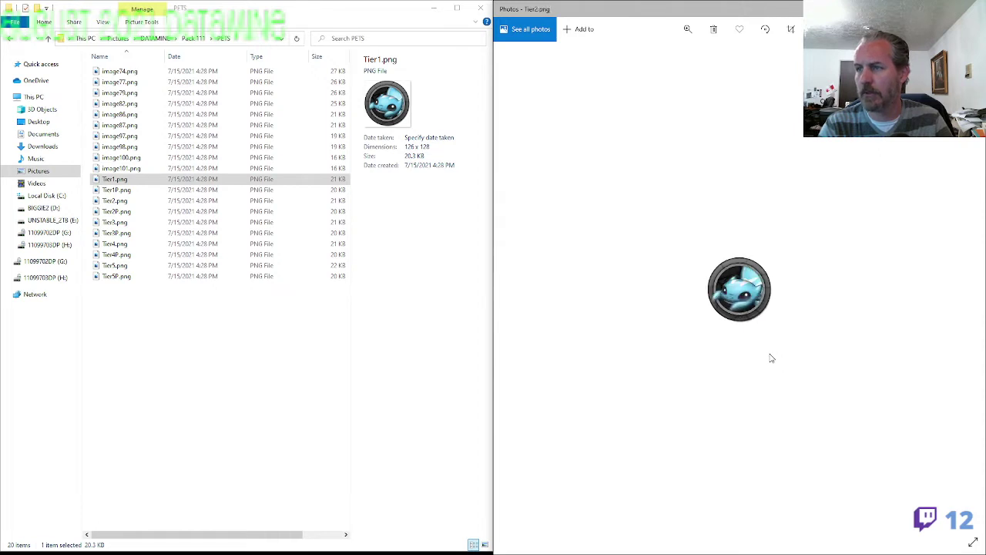
pyautogui.press('Left')
pyautogui.press('Right')
pyautogui.press('Left')
pyautogui.press('Right')
# Compare the Tier3 and Tier4 icons with their green P versions by stepping back and forth between the images
pyautogui.press('Right')
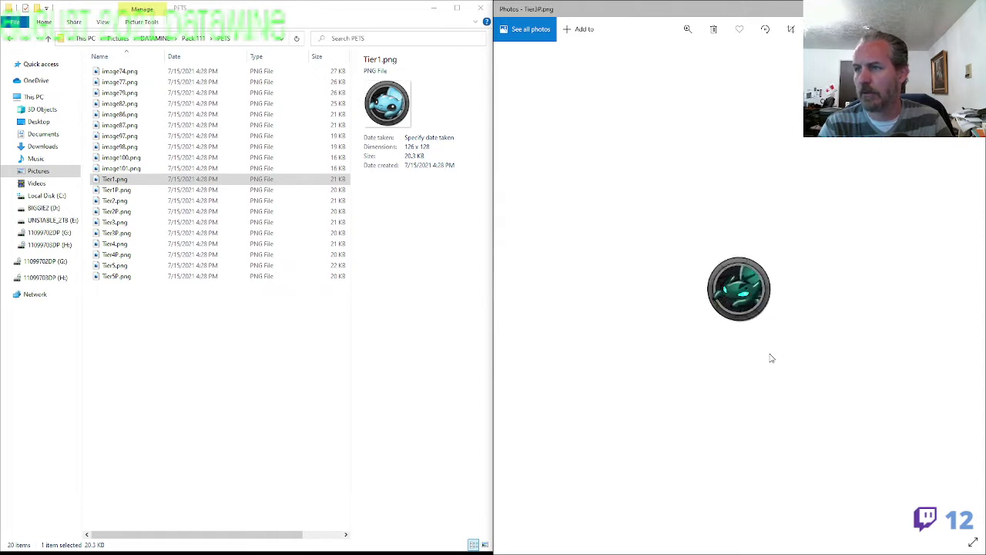
pyautogui.press('Left')
pyautogui.press('Right')
pyautogui.press('Left')
pyautogui.press('Right')
pyautogui.press('Left')
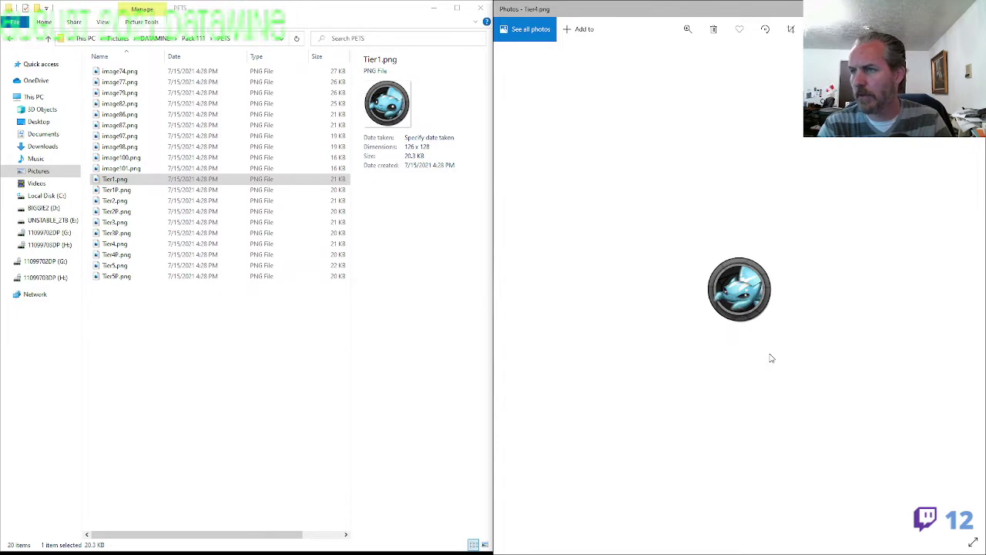
pyautogui.press('Right')
pyautogui.press('Left')
pyautogui.press('Right')
pyautogui.press('Left')
pyautogui.press('Right')
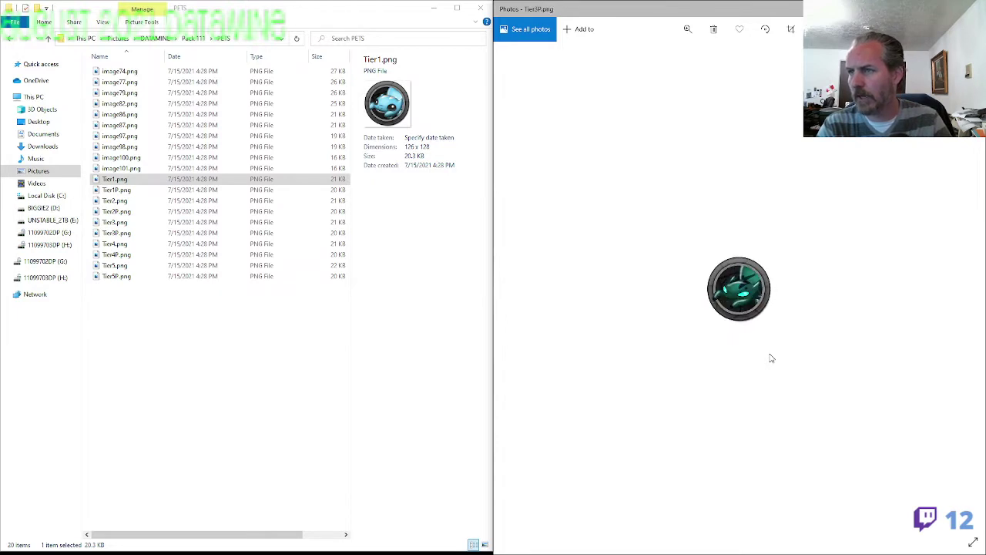
pyautogui.press('Left')
pyautogui.press('Right')
pyautogui.press('Left')
pyautogui.press('Right')
pyautogui.press('Left')
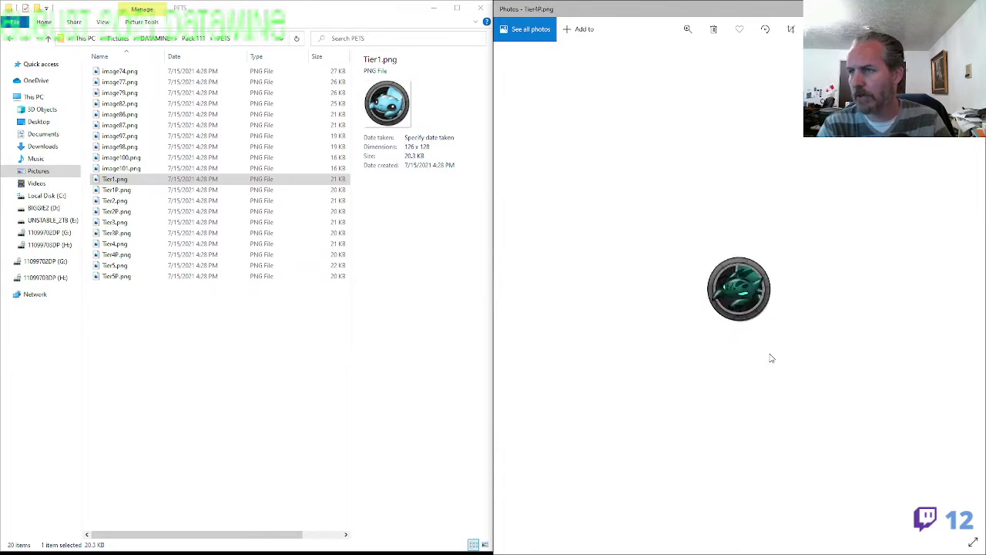
pyautogui.press('Right')
pyautogui.press('Left')
# Compare the blue Tier3, Tier4 and Tier5 icons repeatedly to check whether their tier order is right
pyautogui.press('Left')
pyautogui.press('Right')
pyautogui.press('Left')
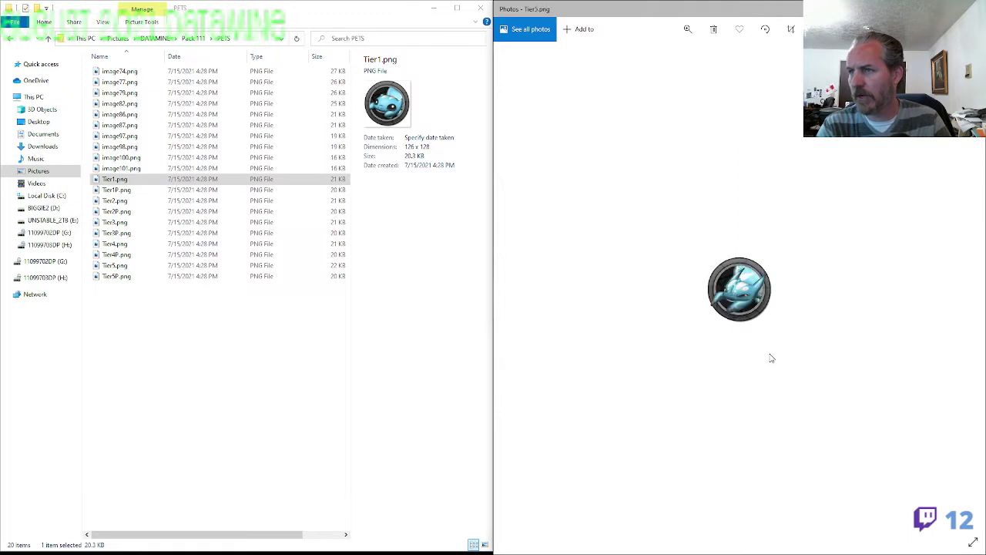
pyautogui.press('Right')
pyautogui.press('Left')
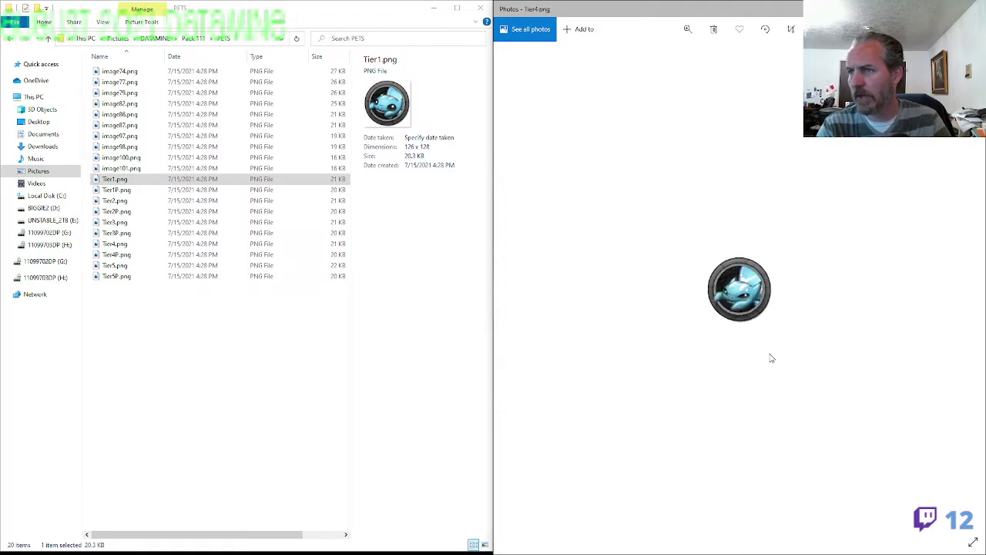
pyautogui.press('Right')
pyautogui.press('Left')
pyautogui.press('Right')
pyautogui.press('Left')
pyautogui.press('Right')
pyautogui.press('Left')
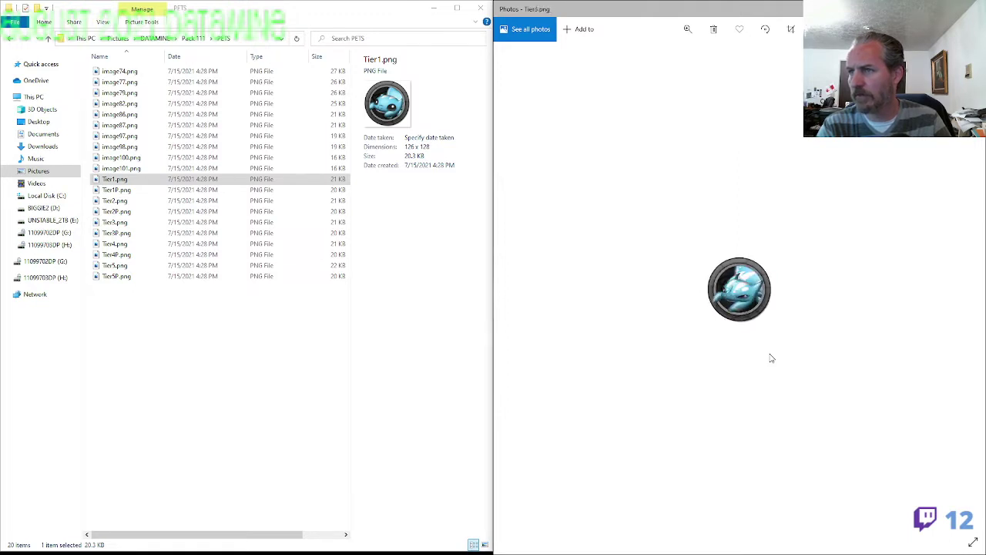
pyautogui.press('Right')
pyautogui.press('Left')
pyautogui.press('Right')
pyautogui.press('Left')
pyautogui.press('Left')
pyautogui.press('Left')
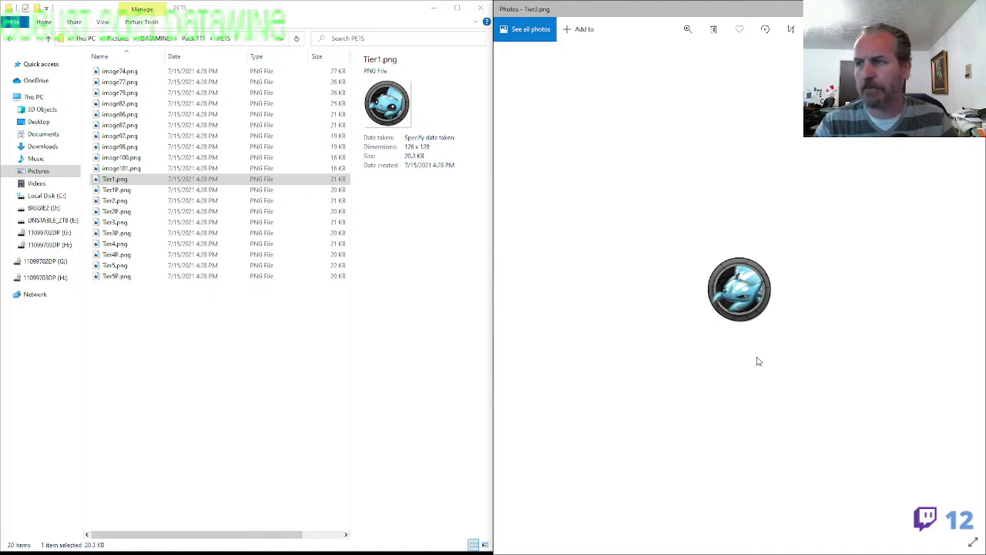
pyautogui.press('Right')
pyautogui.press('Left')
pyautogui.press('Right')
pyautogui.press('Left')
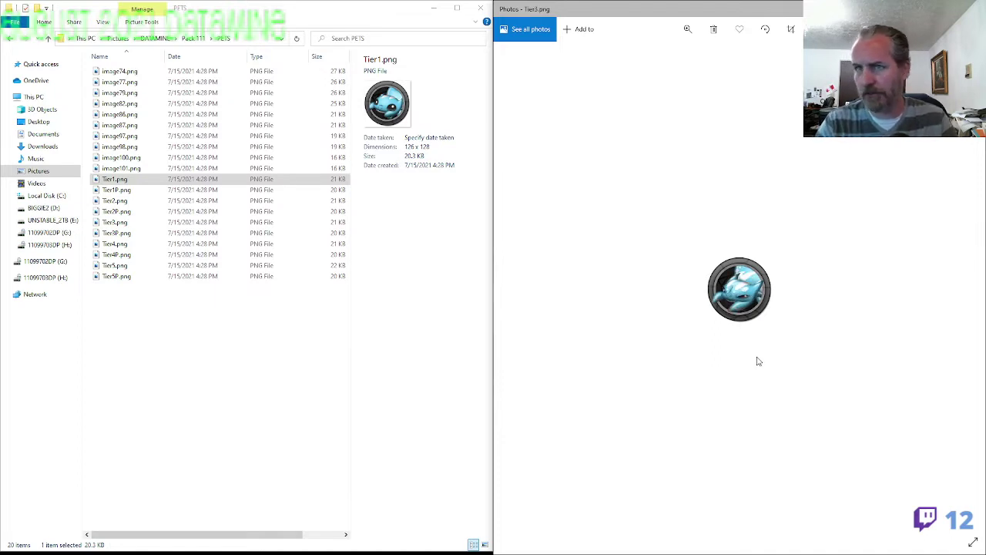
# Rename Tier4.png with the temporary name Tier3a to free the Tier4 name
pyautogui.click(124, 243)
pyautogui.press('F2')
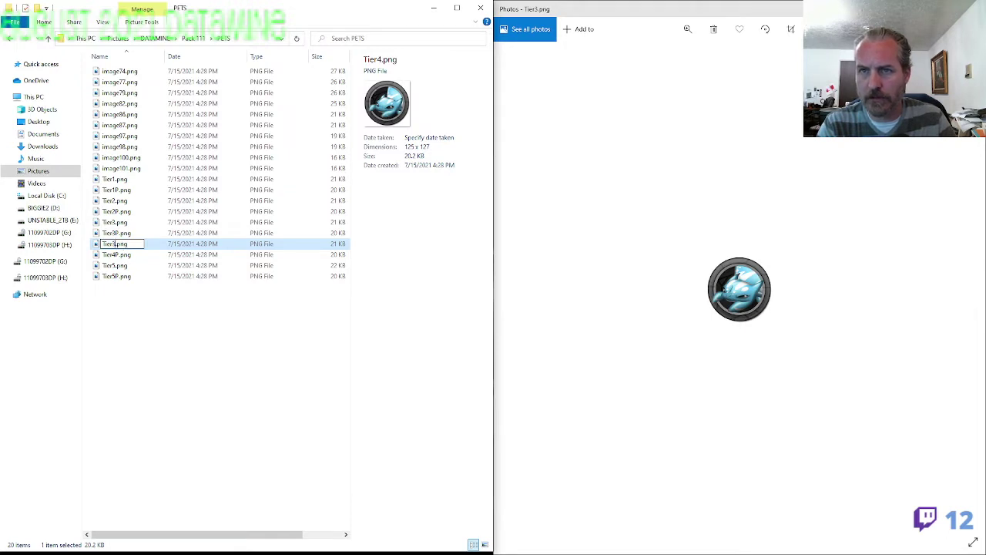
pyautogui.write('Tier3a')
pyautogui.press('Return')
# Rename Tier3.png as Tier4 and the temporary Tier3a.png as Tier3 to complete the tier swap
pyautogui.press('Up')
pyautogui.press('F2')
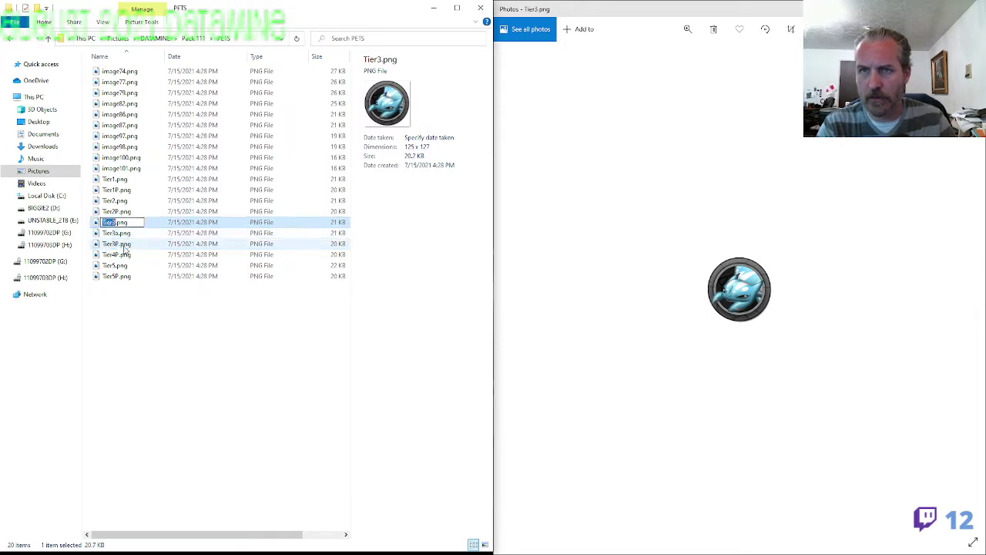
pyautogui.write('Tier4')
pyautogui.press('Return')
pyautogui.press('Up')
pyautogui.press('Up')
pyautogui.press('F2')
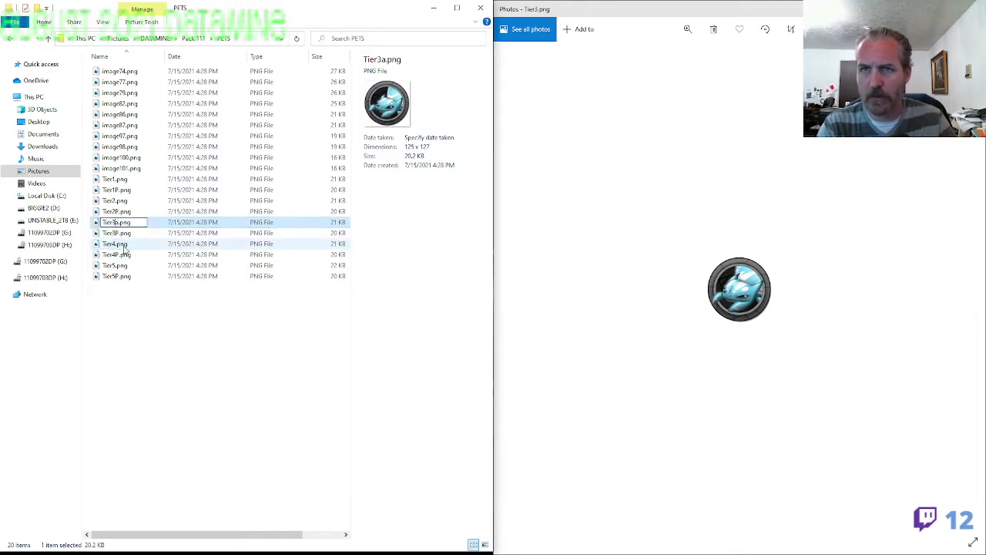
pyautogui.write('Tier3')
pyautogui.press('Return')
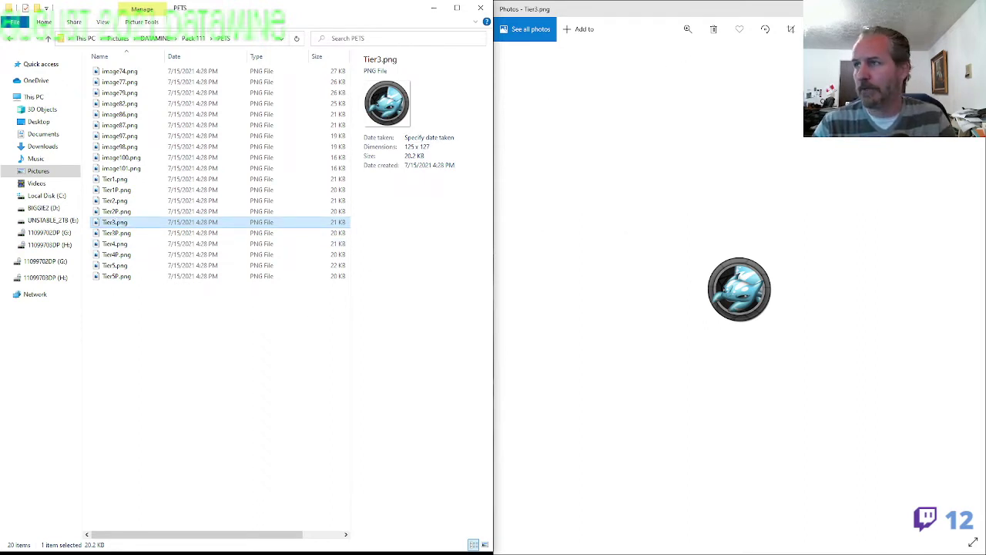
# Close the pet icon image, return to the Pack 111 folder and open image99.png for viewing
pyautogui.click(968, 9)
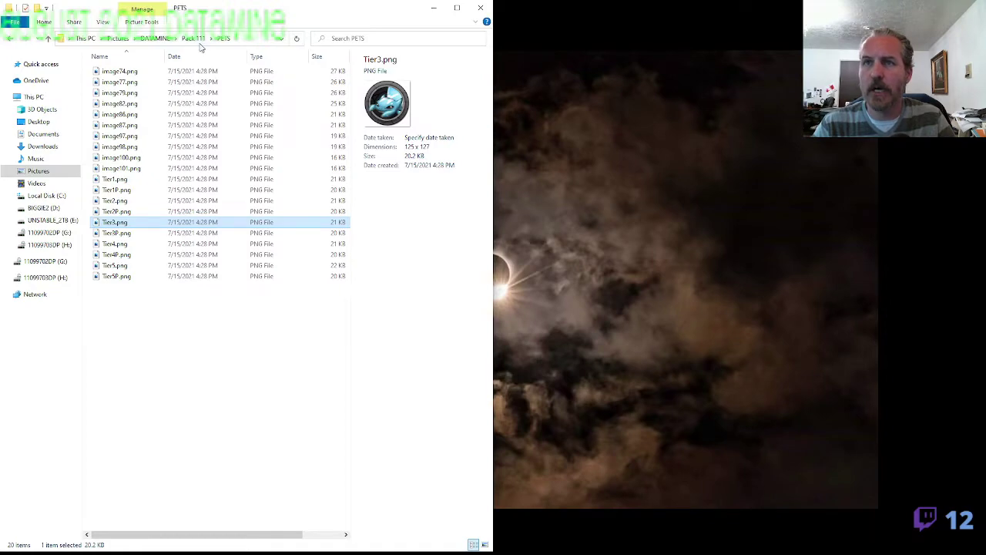
pyautogui.click(194, 38)
pyautogui.scroll(-15, 159, 292)
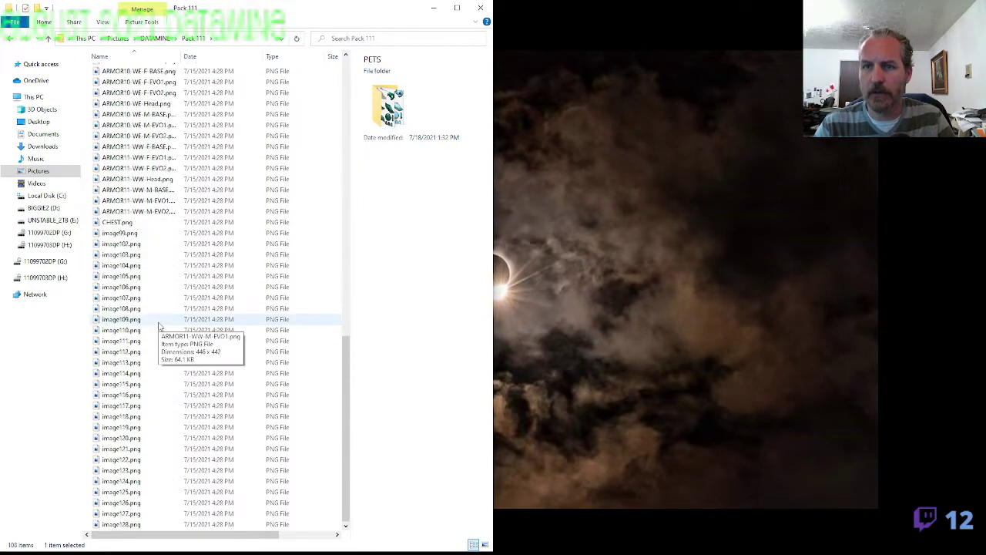
pyautogui.doubleClick(136, 234)
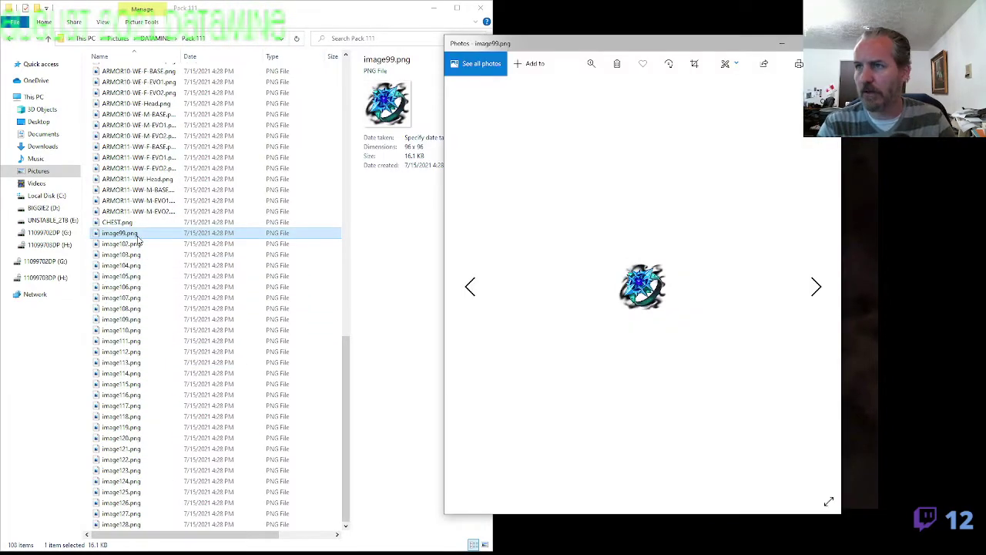
pyautogui.click(198, 308)
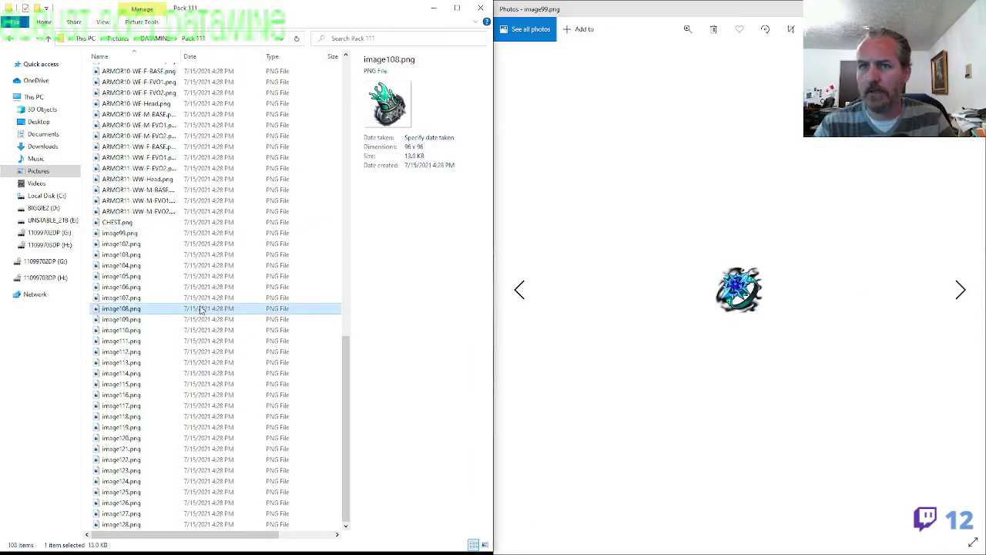
# View ARMOR1-WE-M-EVO2.png to compare its armor with the ring in image99.png, and close it
pyautogui.scroll(2, 199, 308)
pyautogui.scroll(20, 198, 308)
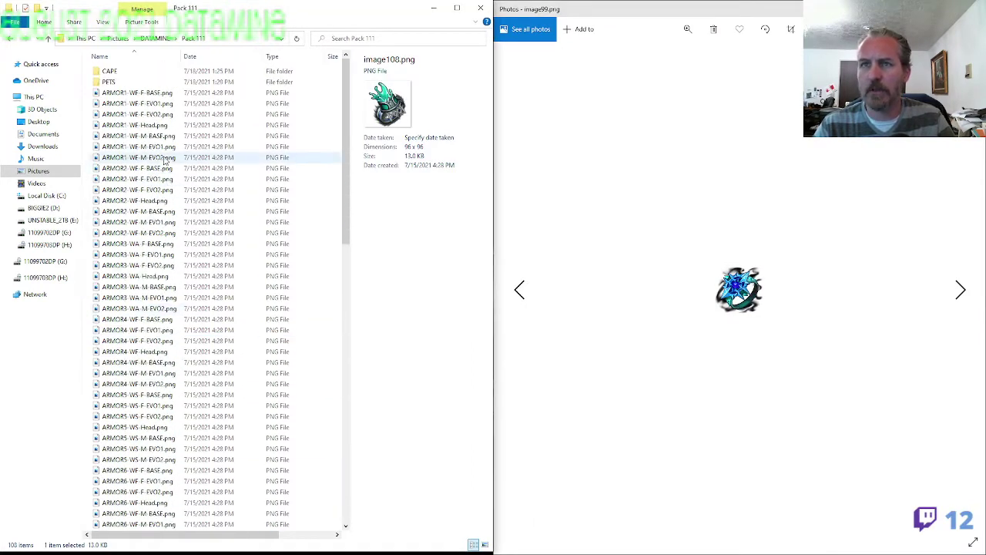
pyautogui.doubleClick(157, 157)
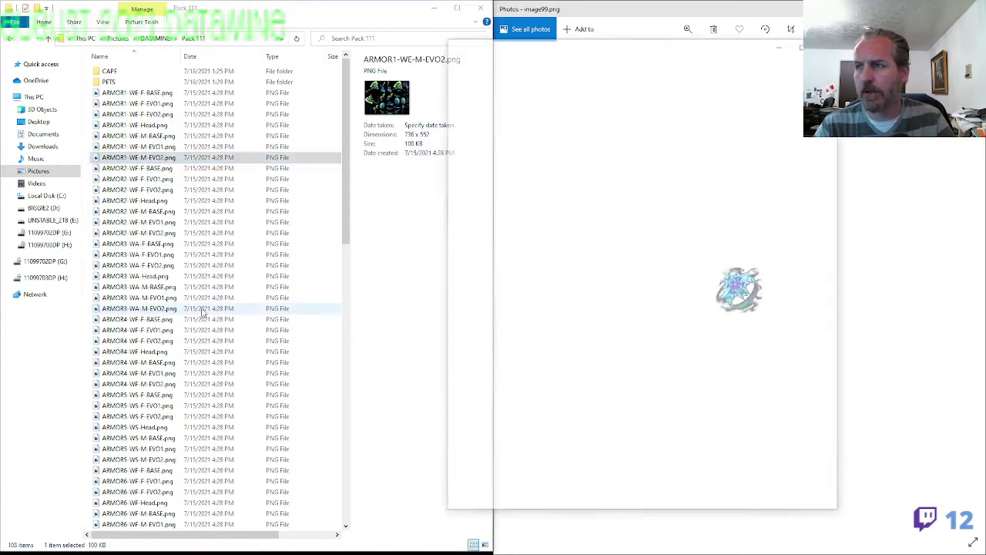
pyautogui.click(794, 40)
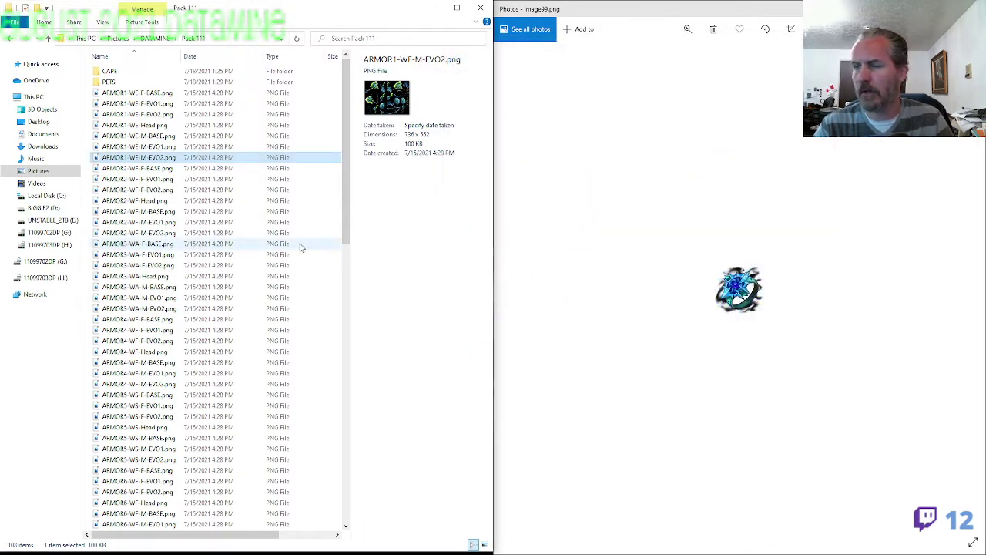
# Rename image99.png as ARMOR1-WE-Ring, reusing the prefix from the name of the ARMOR1-WE-M-EVO2 file
pyautogui.click(146, 158)
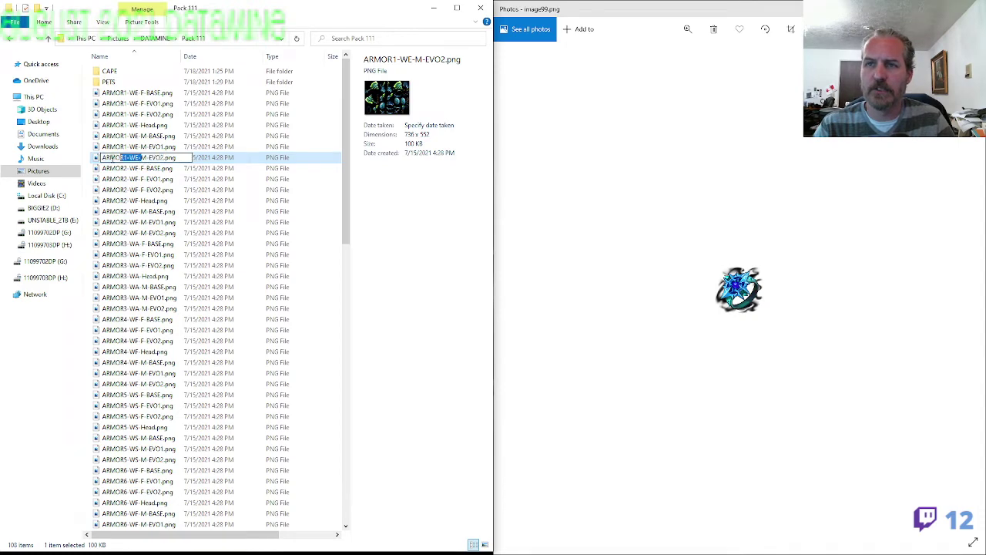
pyautogui.moveTo(112, 158); pyautogui.dragTo(58, 173)
pyautogui.click(147, 255)
pyautogui.scroll(-12, 144, 296)
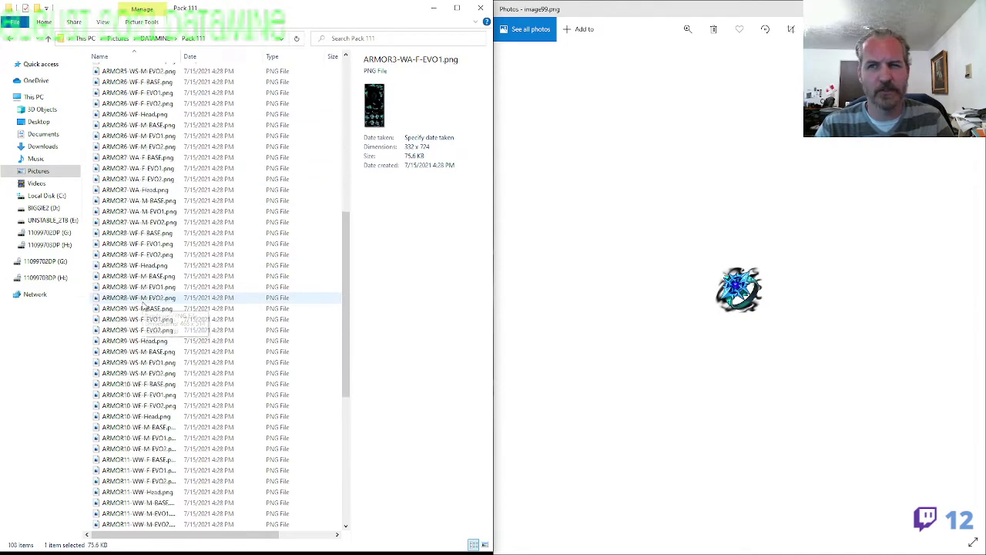
pyautogui.scroll(-6, 144, 303)
pyautogui.click(144, 353)
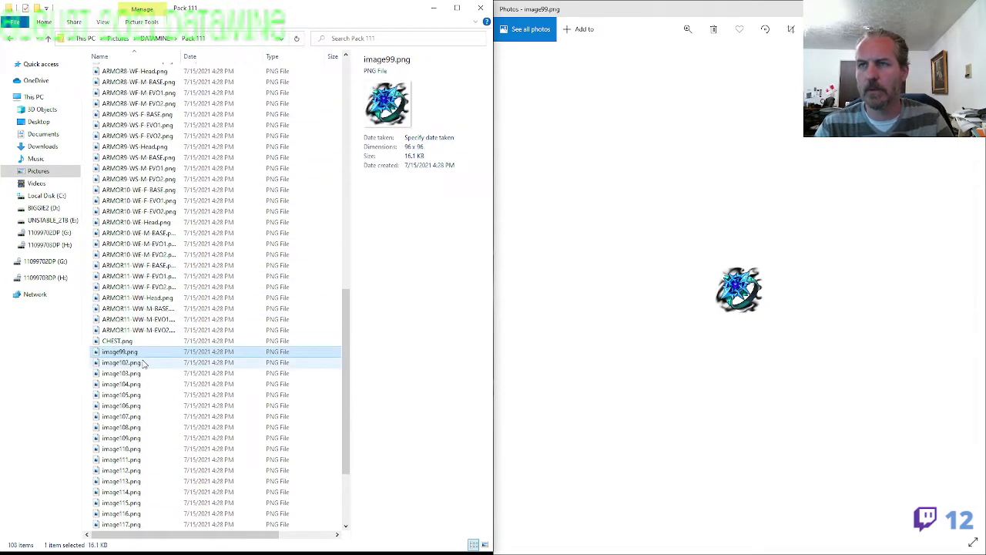
pyautogui.press('F2')
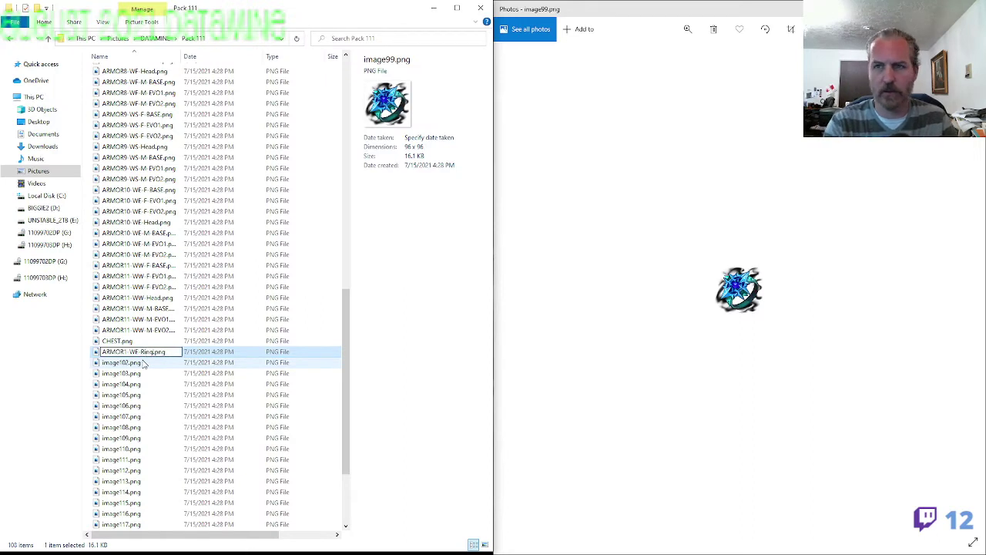
pyautogui.write('ARMOR1-WE-Ring')
pyautogui.click(143, 362)
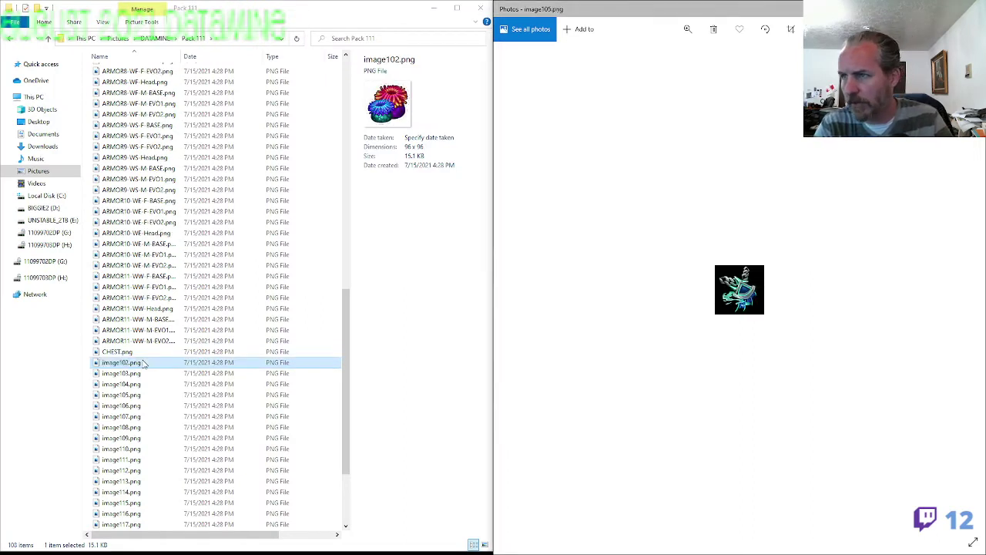
# Rename image104.png as ARMOR1-WE-Amulet
pyautogui.click(127, 383)
pyautogui.press('F2')
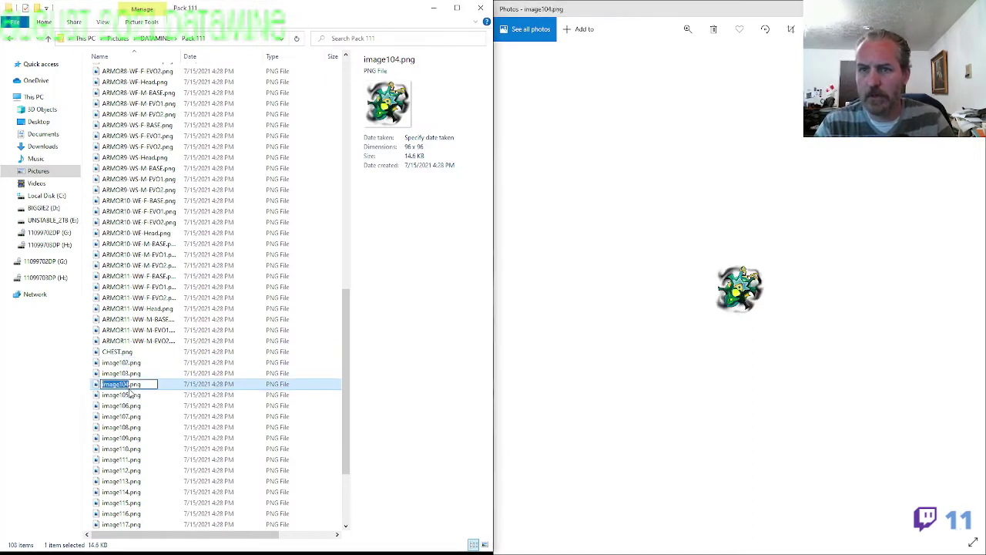
pyautogui.write('ARMOR1-WE-Amulet')
pyautogui.click(135, 394)
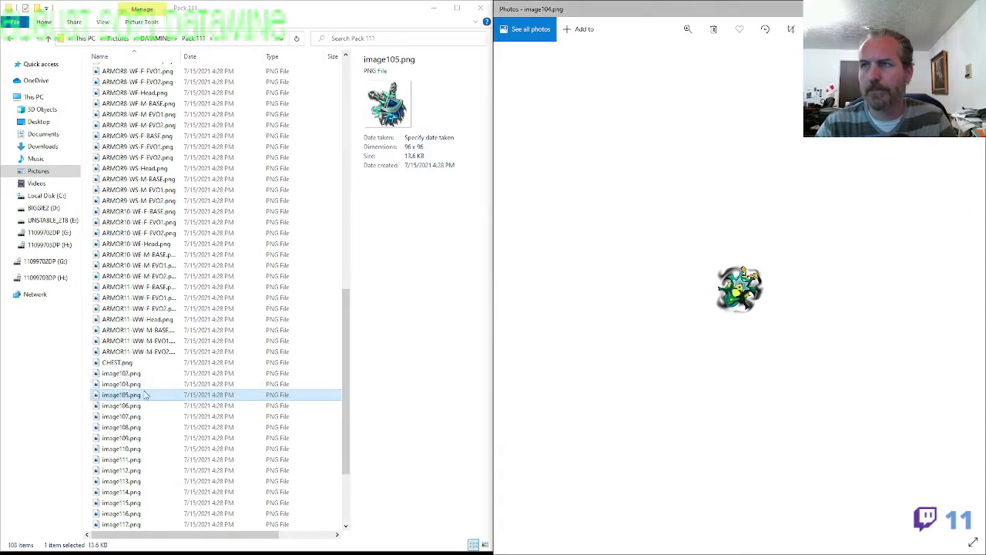
# Inspect image102.png up close and rename it as OTHERMaterial1
pyautogui.click(969, 8)
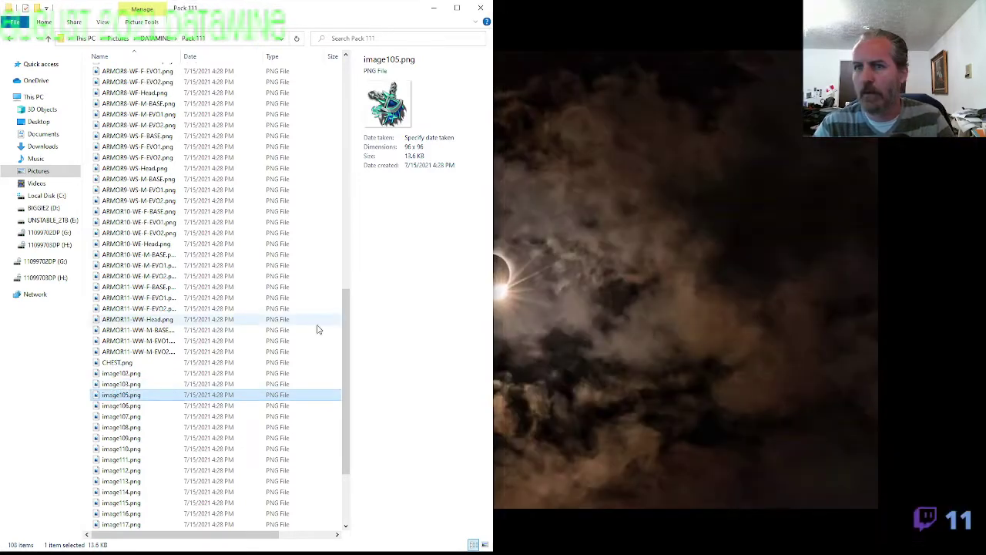
pyautogui.doubleClick(138, 376)
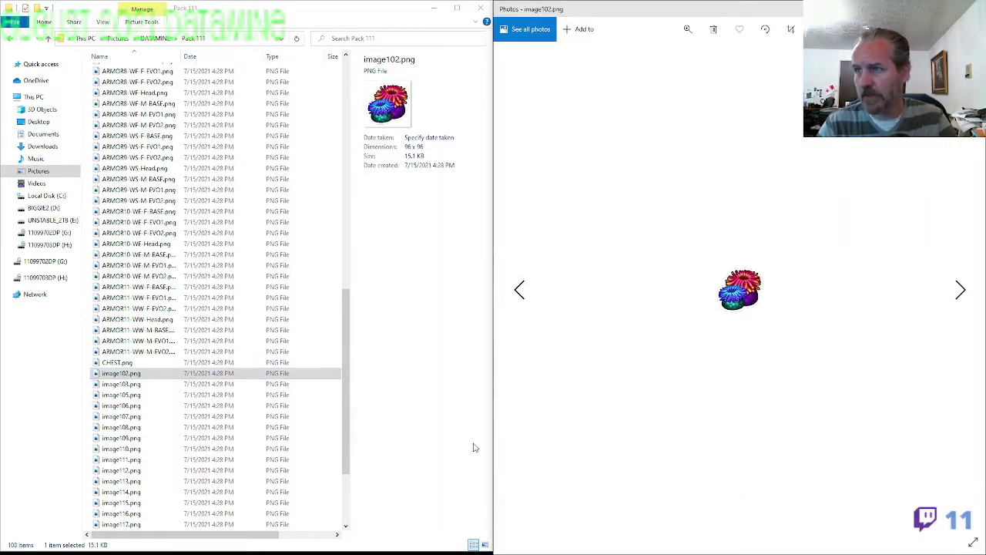
pyautogui.scroll(3, 744, 318)
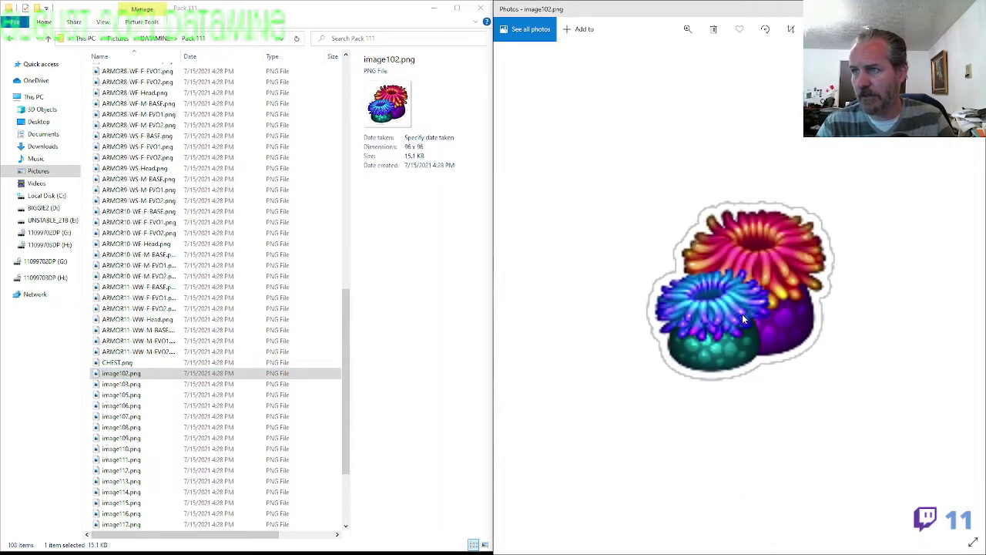
pyautogui.scroll(-3, 744, 318)
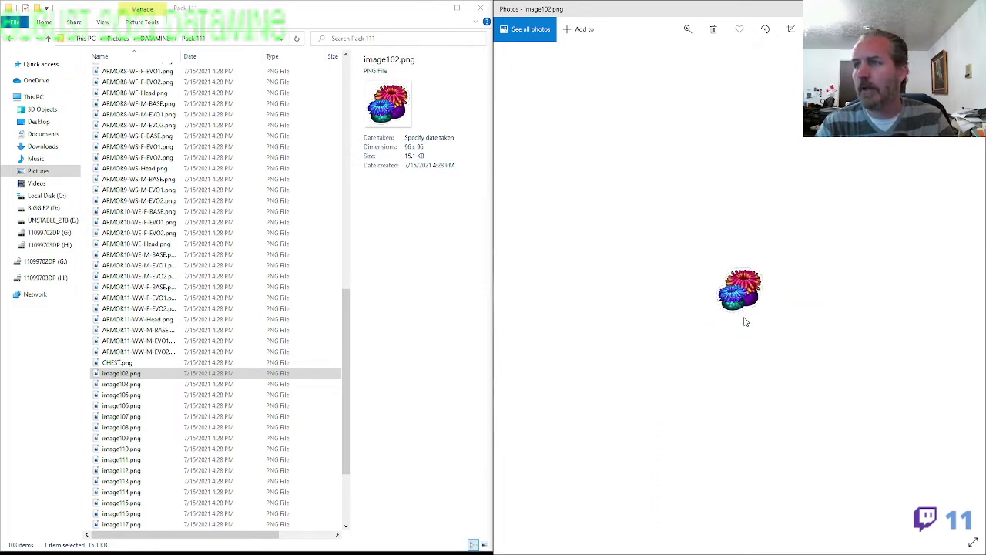
pyautogui.click(121, 373)
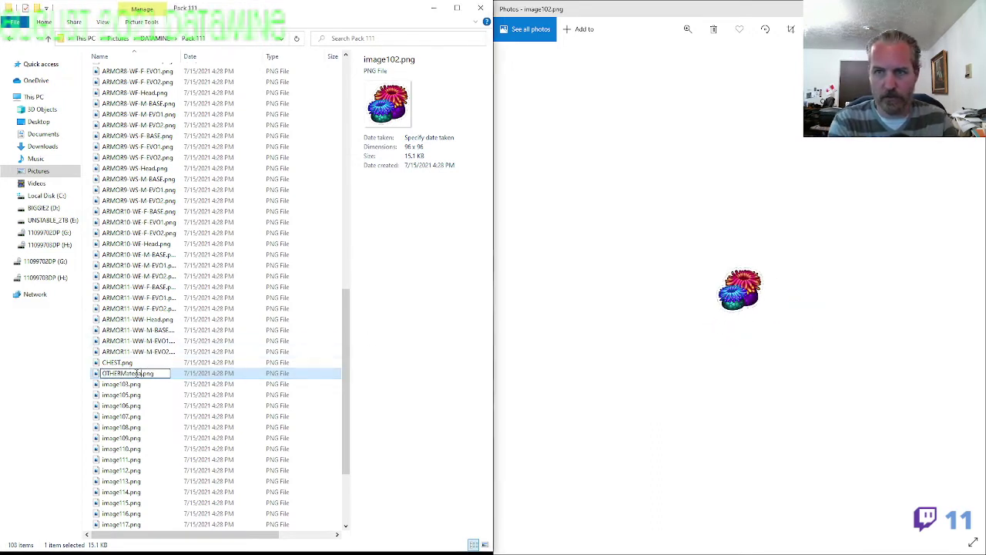
pyautogui.press('Return')
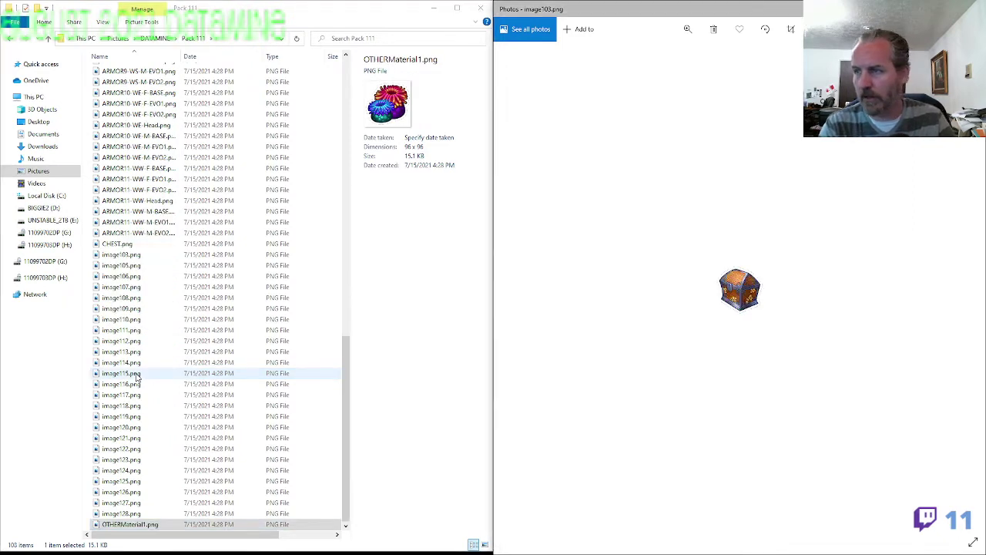
# Rename the small treasure chest image image103.png as OTHERMaterial2
pyautogui.click(121, 254)
pyautogui.press('F2')
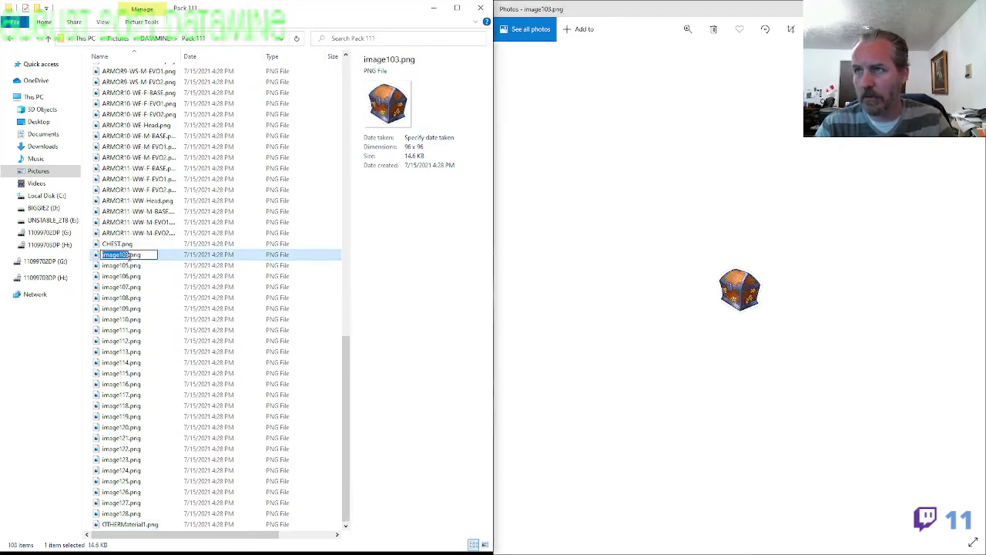
pyautogui.write('Oth')
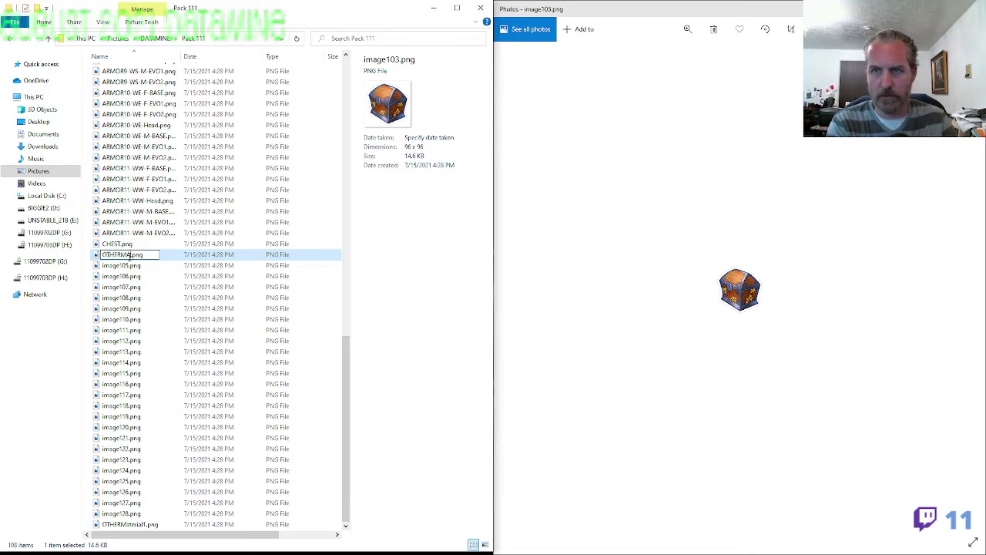
pyautogui.write('ERMaterial2')
pyautogui.press('Return')
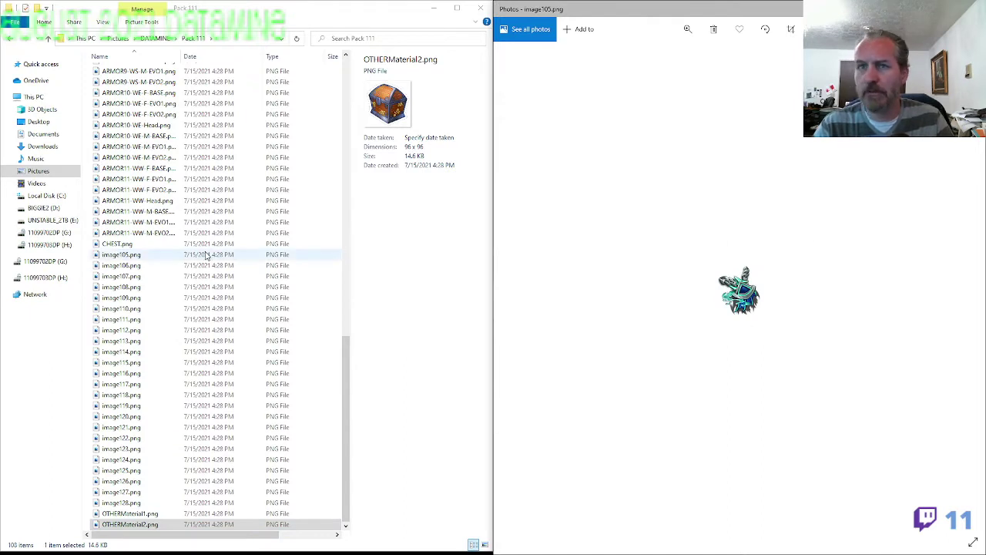
# View ARMOR3-WA-F-EVO2.png to compare its armor with the item in image105.png, and close it
pyautogui.click(131, 221)
pyautogui.scroll(12, 133, 237)
pyautogui.scroll(10, 132, 236)
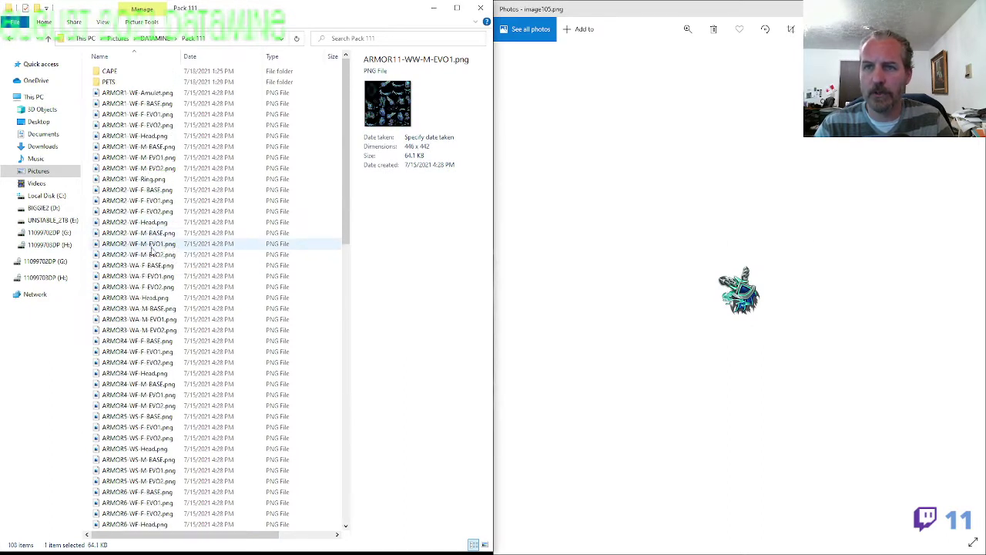
pyautogui.doubleClick(147, 286)
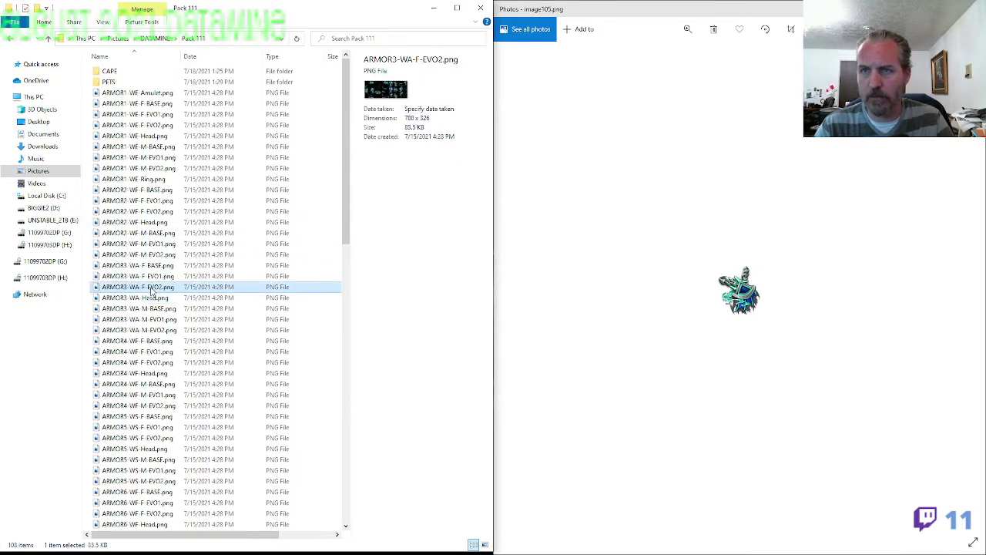
pyautogui.click(826, 43)
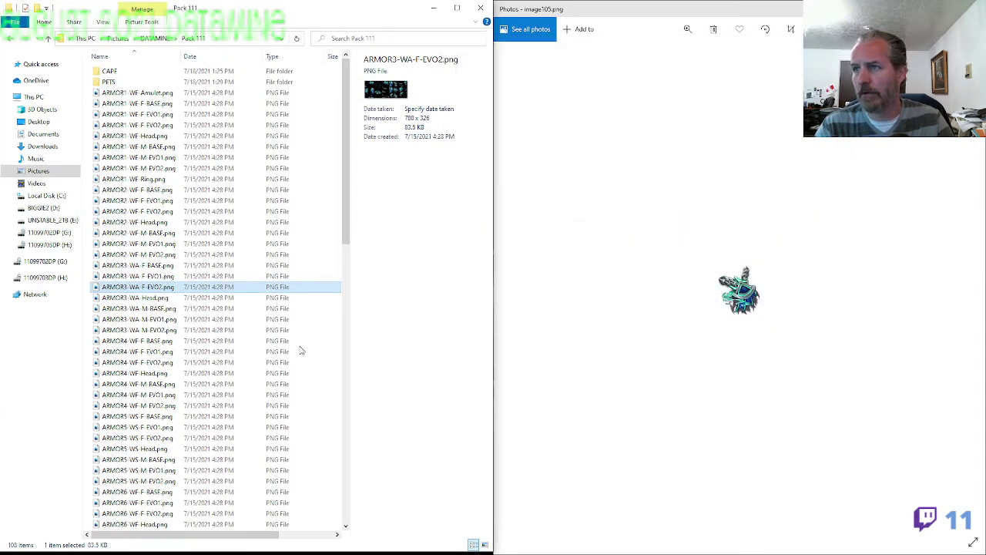
# Rename image105.png with a name starting with the ARMOR3-WA- prefix of its matching armor
pyautogui.press('F2')
pyautogui.click(147, 384)
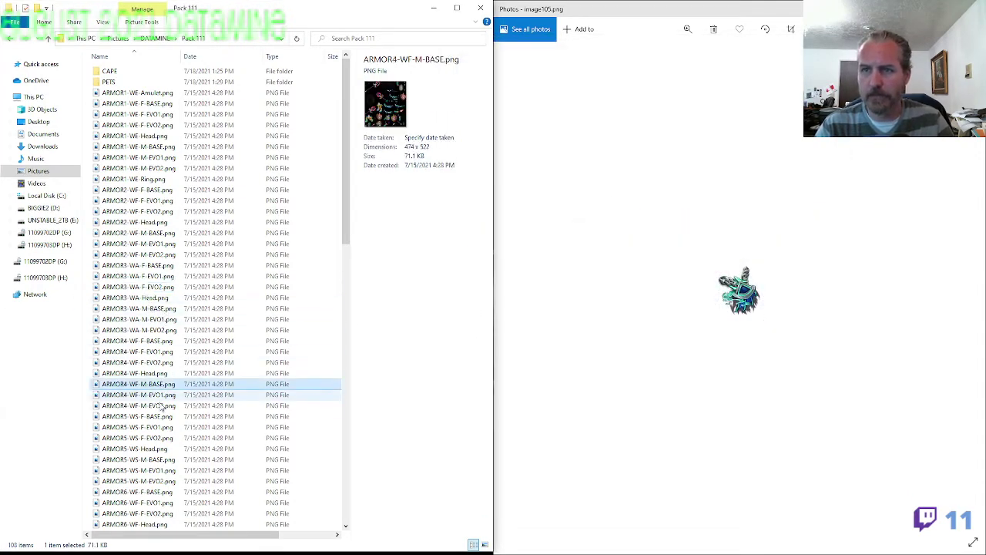
pyautogui.scroll(-19, 154, 392)
pyautogui.click(139, 343)
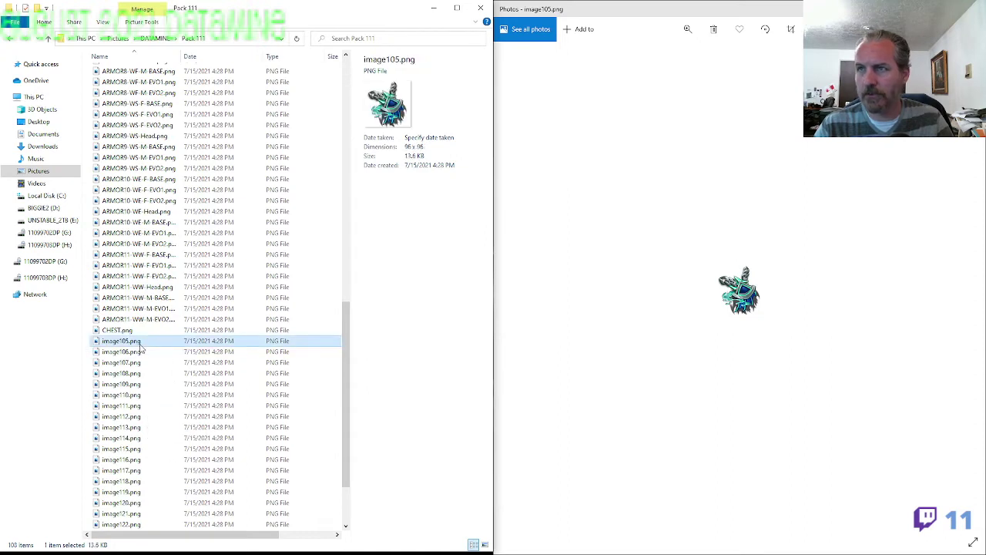
pyautogui.press('F2')
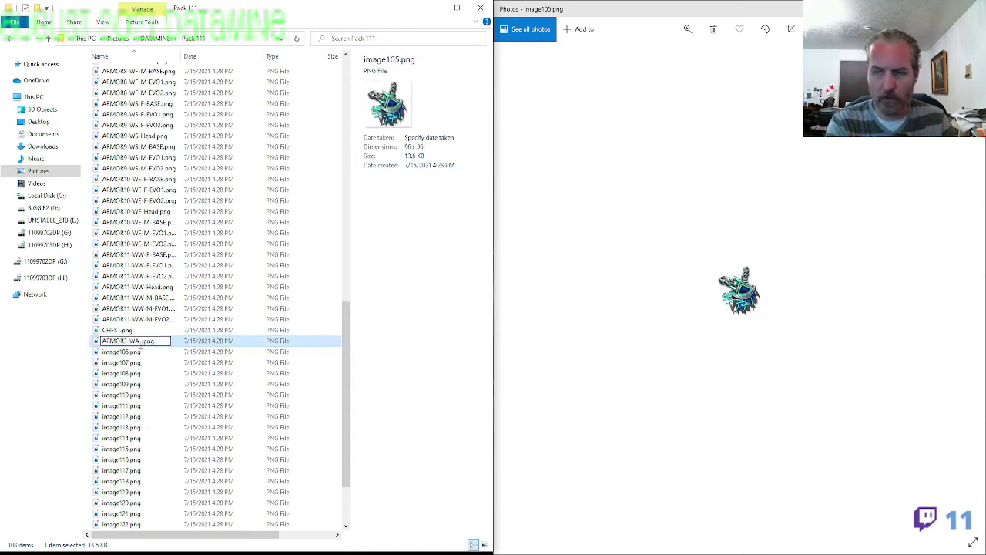
pyautogui.press('Tab')
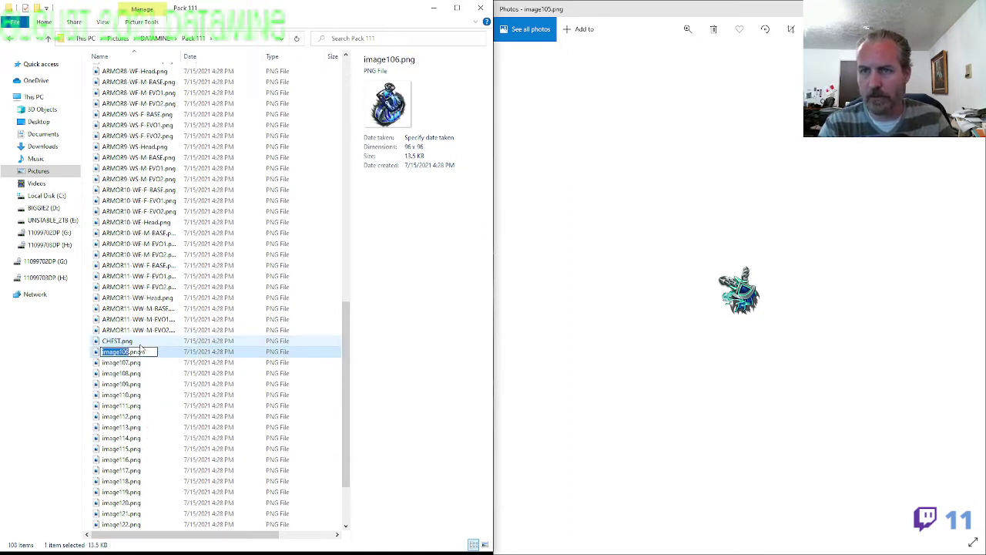
# Leave image106.png's name as it is, open the image and step forward to image108.png
pyautogui.press('Escape')
pyautogui.press('Return')
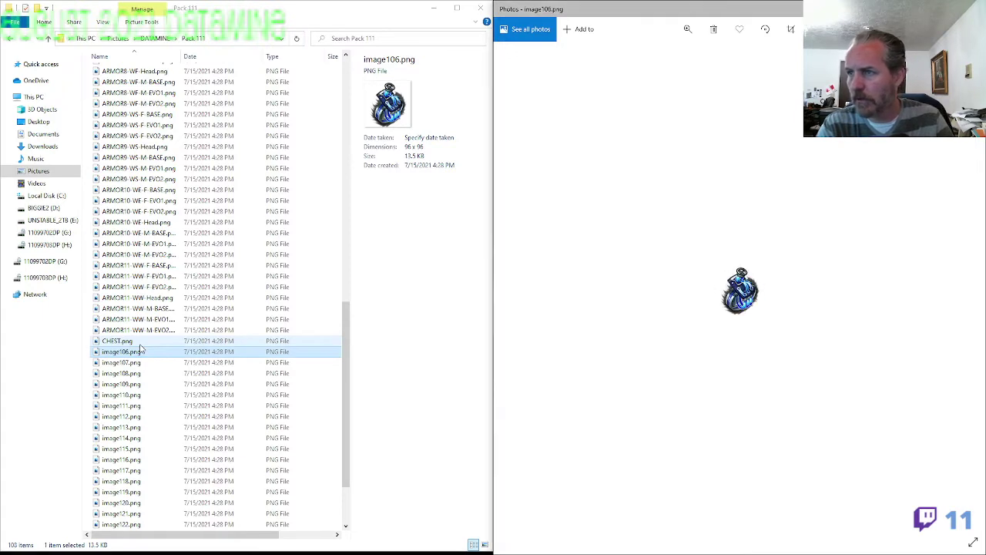
pyautogui.press('Right')
pyautogui.press('Right')
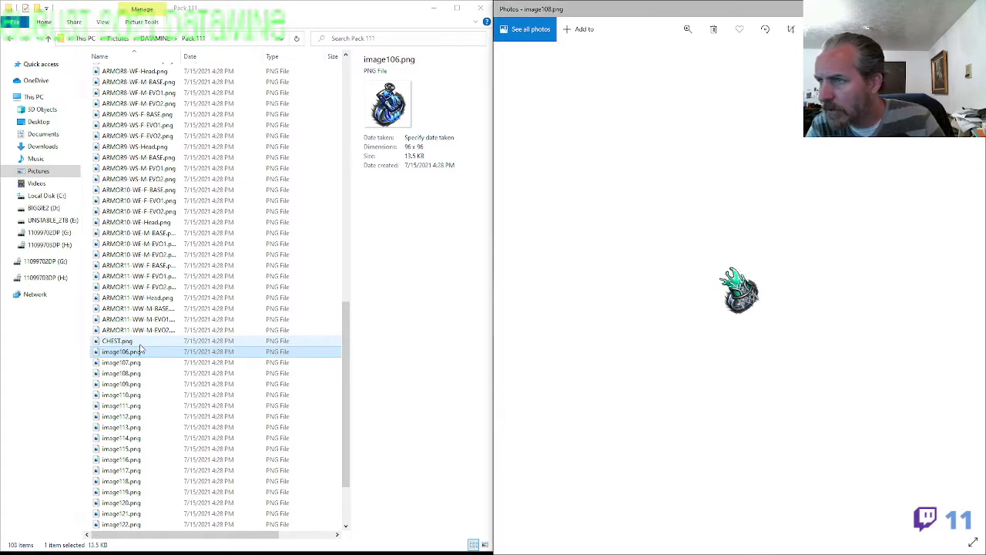
# Rename image108.png as ARMOR3-WA-Ring.png and correct the misspelled ARMOR3-WA-Amule.png to ARMOR3-WA-Amulet.png
pyautogui.press('Down')
pyautogui.press('Down')
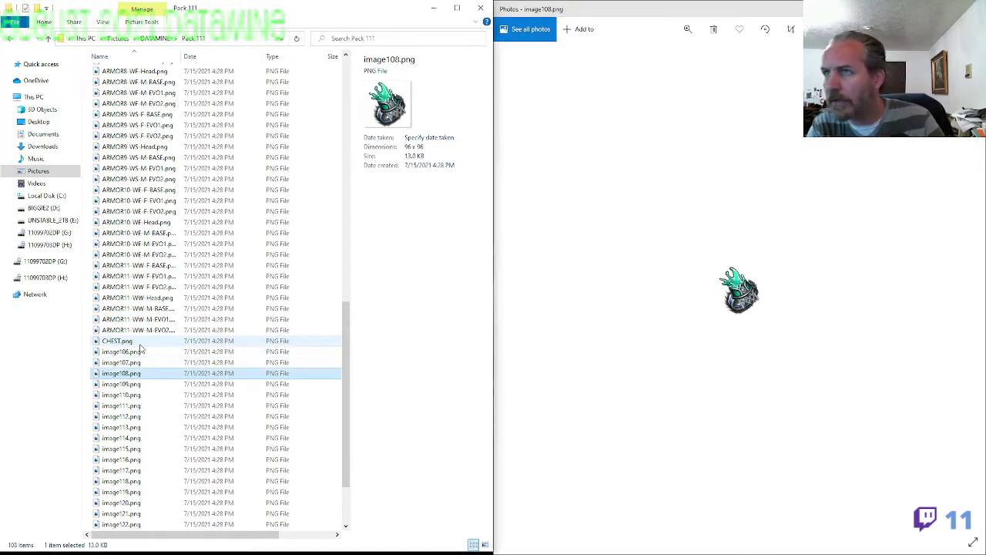
pyautogui.press('F2')
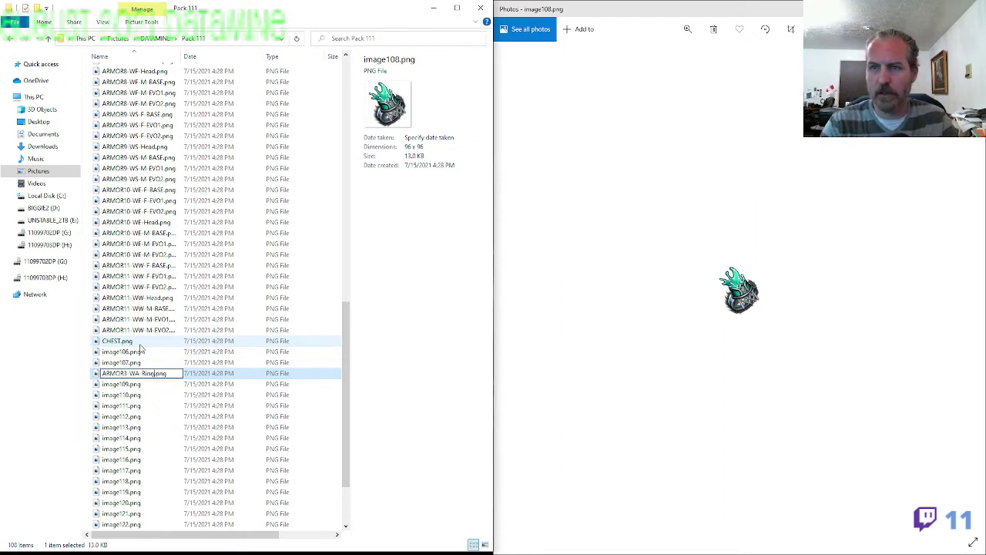
pyautogui.hotkey('shift', 'Tab')
pyautogui.press('Escape')
pyautogui.scroll(19, 140, 348)
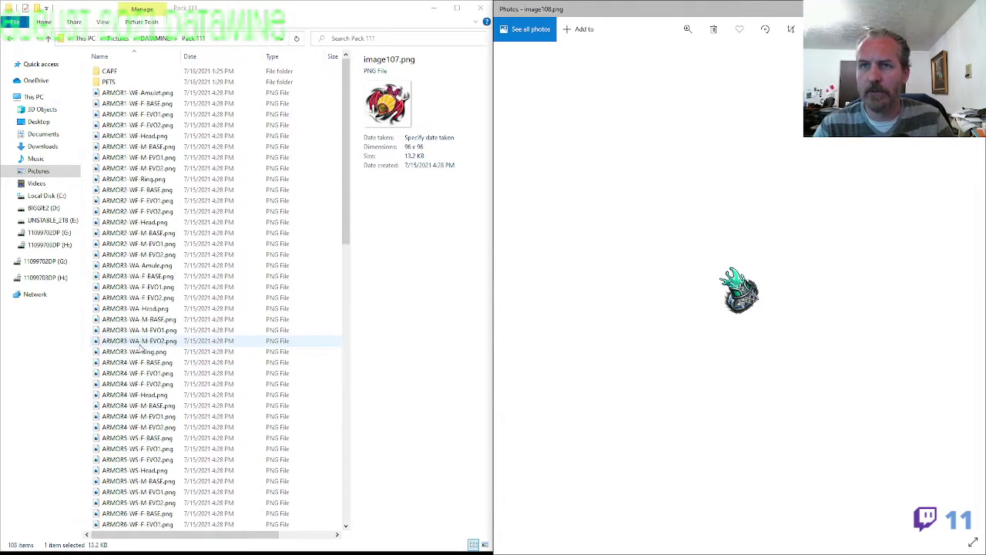
pyautogui.click(164, 266)
# Reopen image106.png in place of image108.png, view ARMOR9-WS-M-EVO2.png to compare its armor with the ring, and close the armor image
pyautogui.scroll(-3, 192, 332)
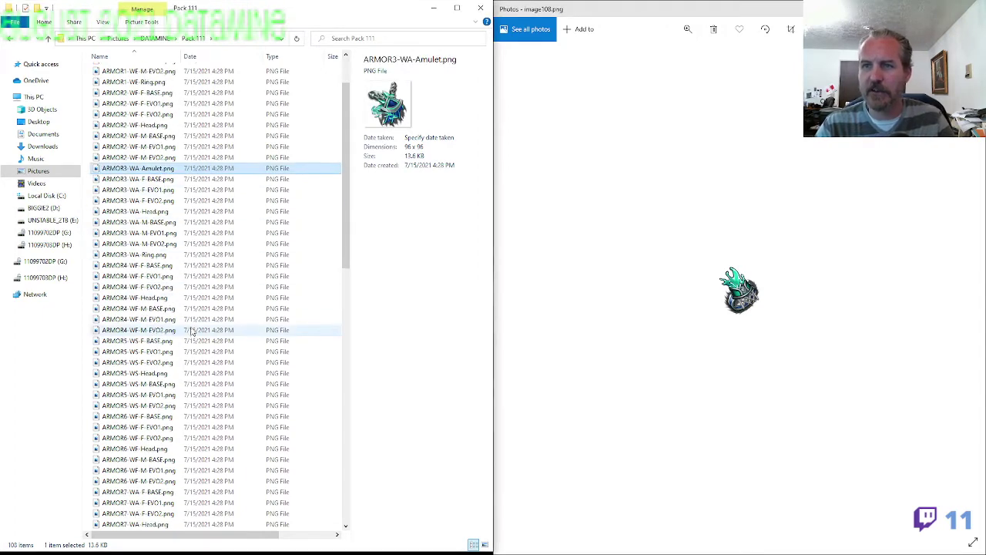
pyautogui.scroll(-15, 192, 333)
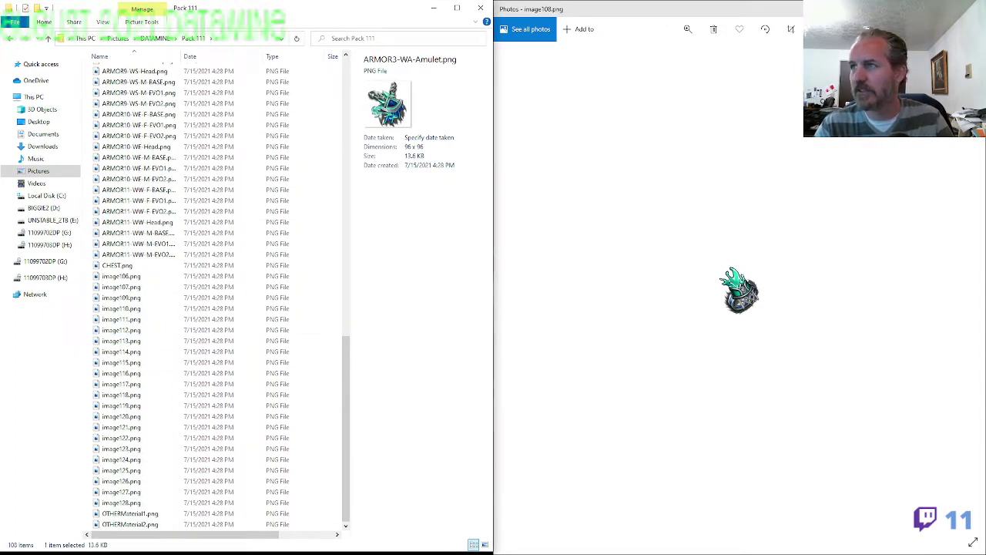
pyautogui.click(969, 9)
pyautogui.doubleClick(127, 277)
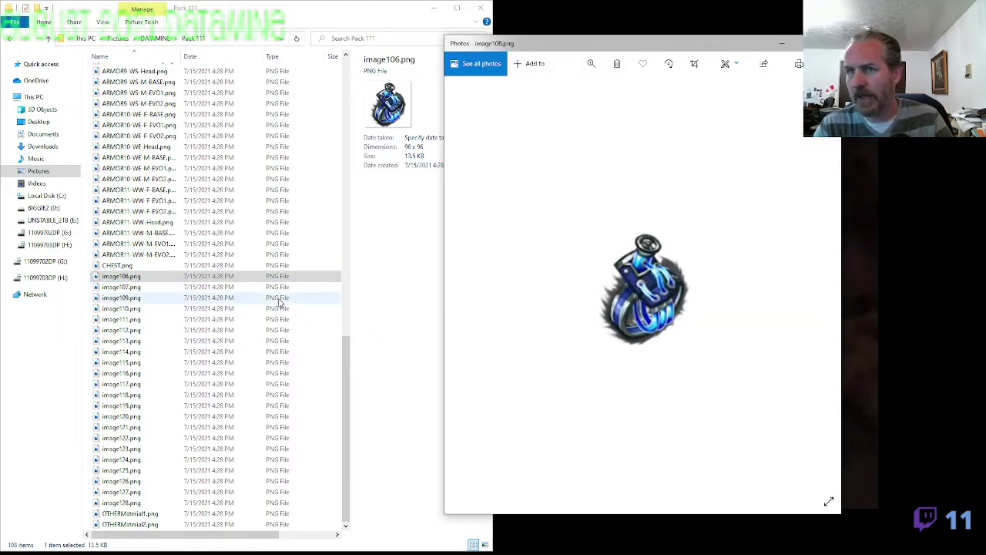
pyautogui.click(140, 105)
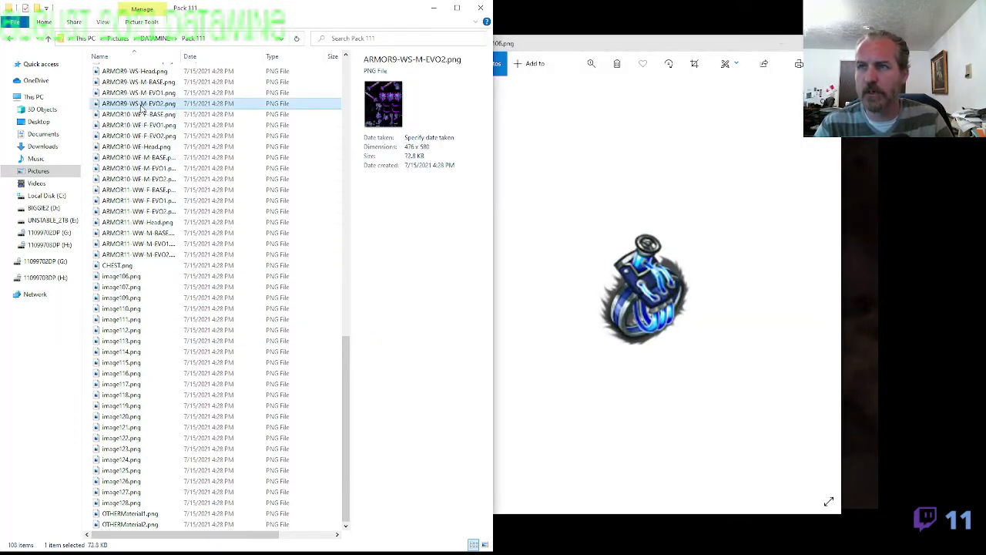
pyautogui.doubleClick(142, 105)
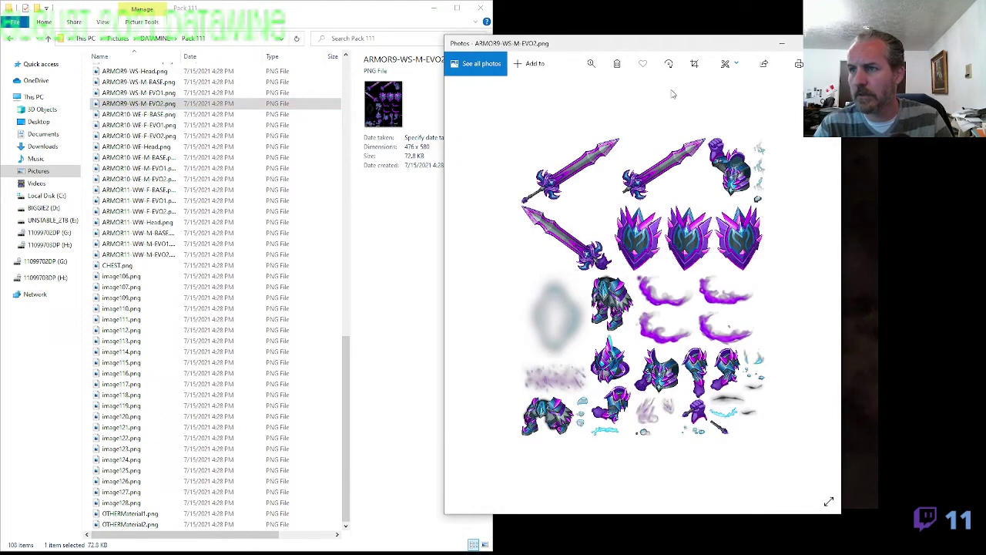
pyautogui.hotkey('alt', 'F4')
# View ARMOR5-WS-M-EVO2.png beside image106.png to compare the armor with the ring, and close it
pyautogui.scroll(11, 159, 212)
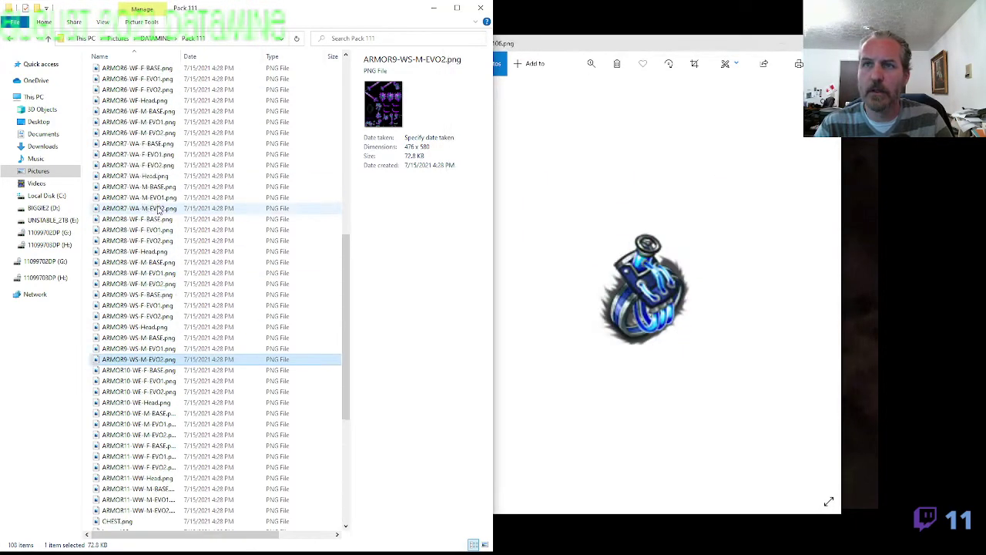
pyautogui.doubleClick(154, 154)
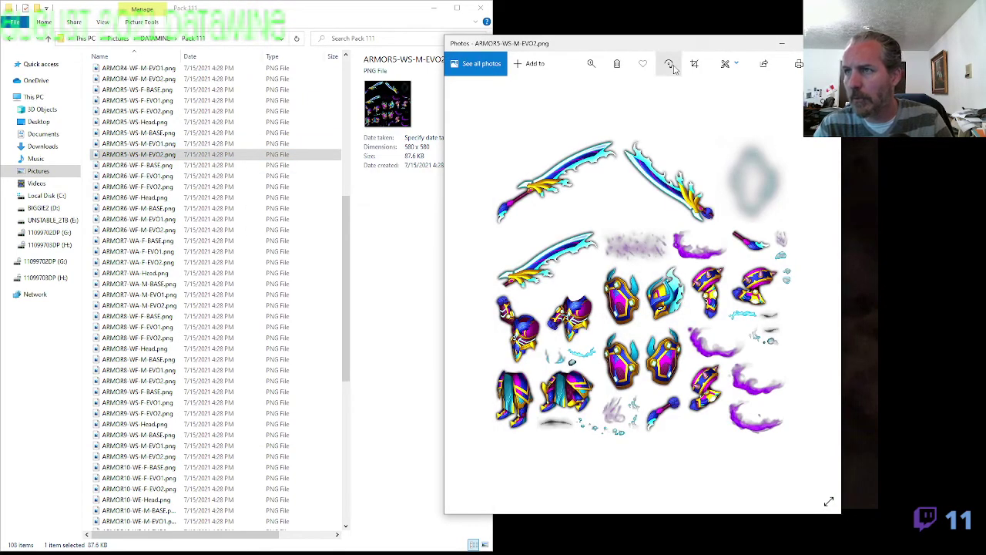
pyautogui.moveTo(670, 52); pyautogui.dragTo(369, 71)
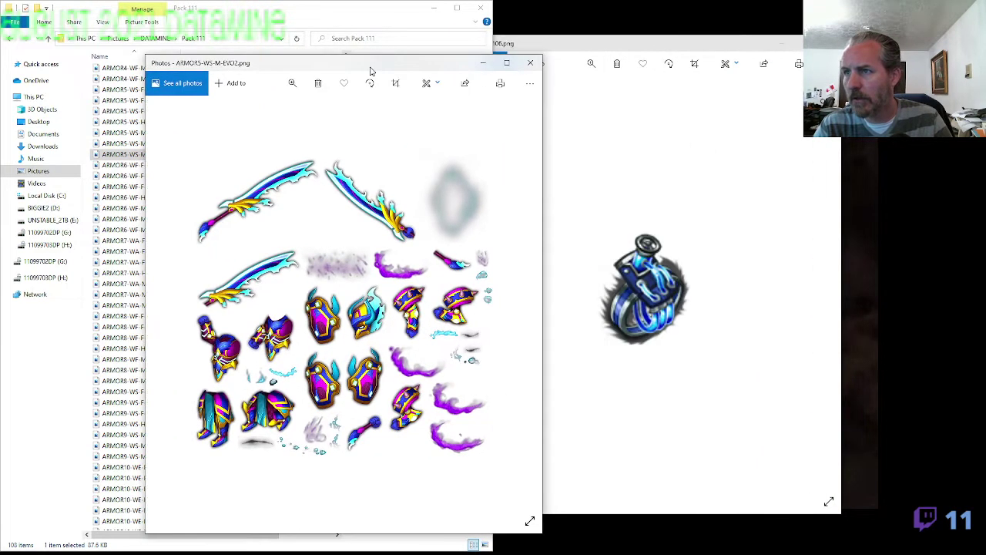
pyautogui.click(528, 63)
# View ARMOR11-WW-M-EVO2.png enlarged beside image106.png to compare the armor details with the ring, and close it
pyautogui.scroll(-5, 160, 431)
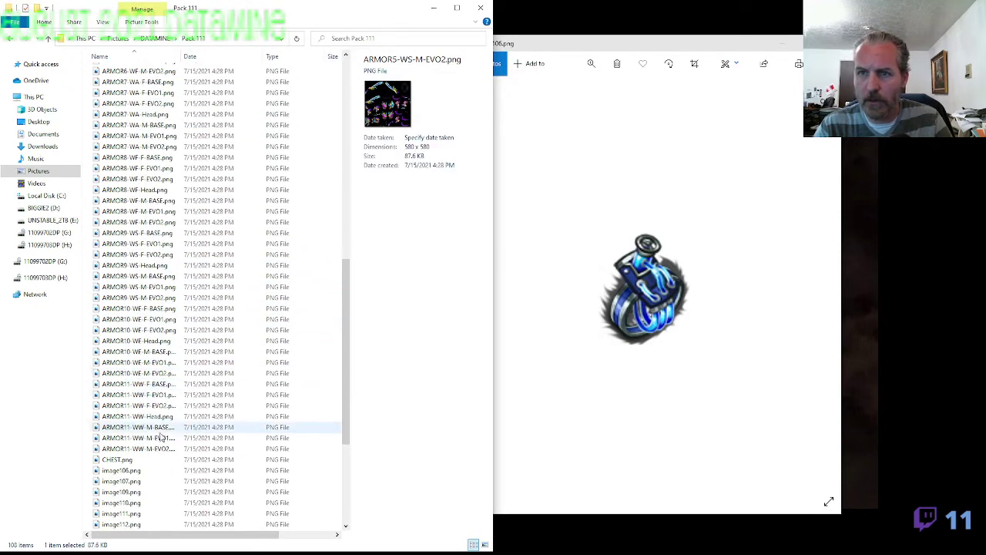
pyautogui.doubleClick(160, 447)
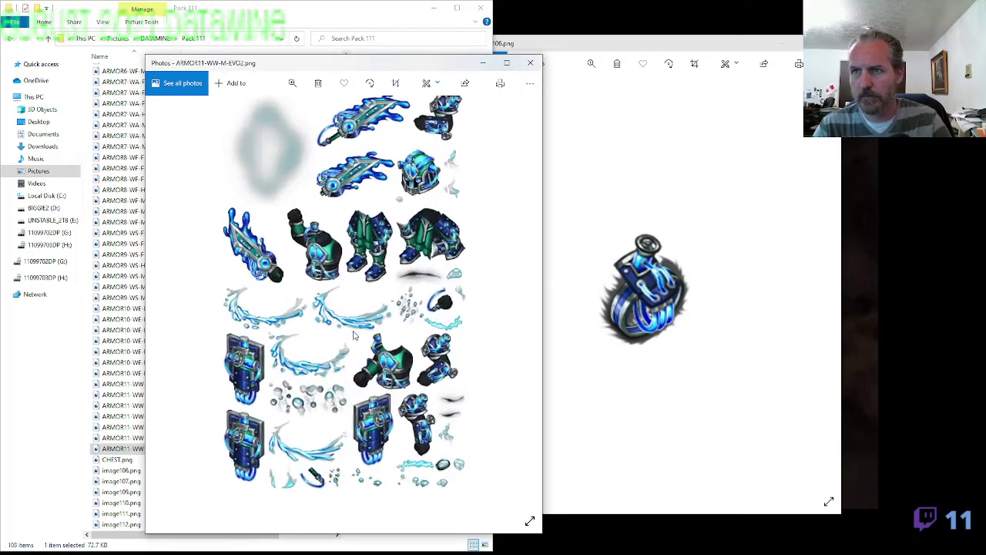
pyautogui.scroll(3, 353, 335)
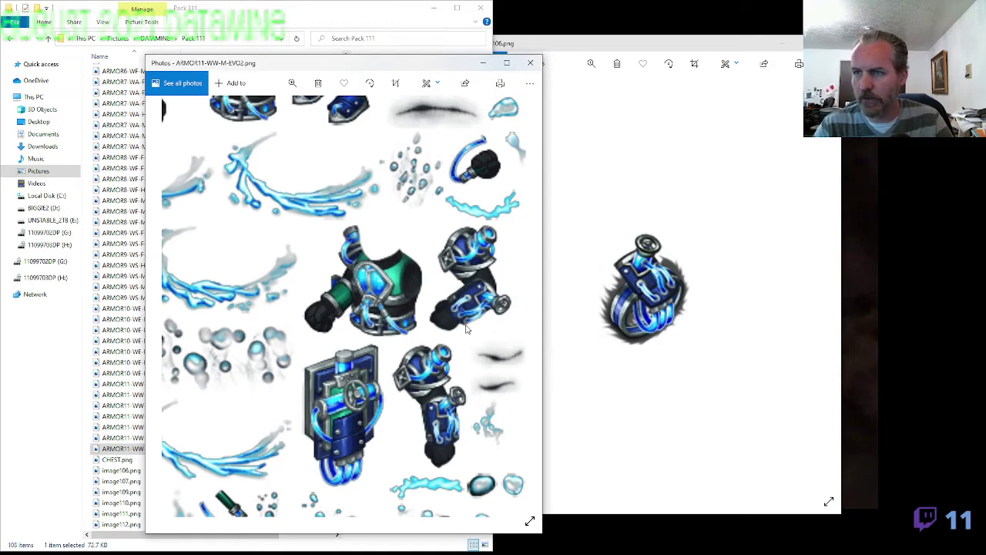
pyautogui.click(530, 62)
# Rename image106.png as ARMOR11-WW-Ring.png and copy the ARMOR11-WW- prefix for reuse
pyautogui.click(154, 469)
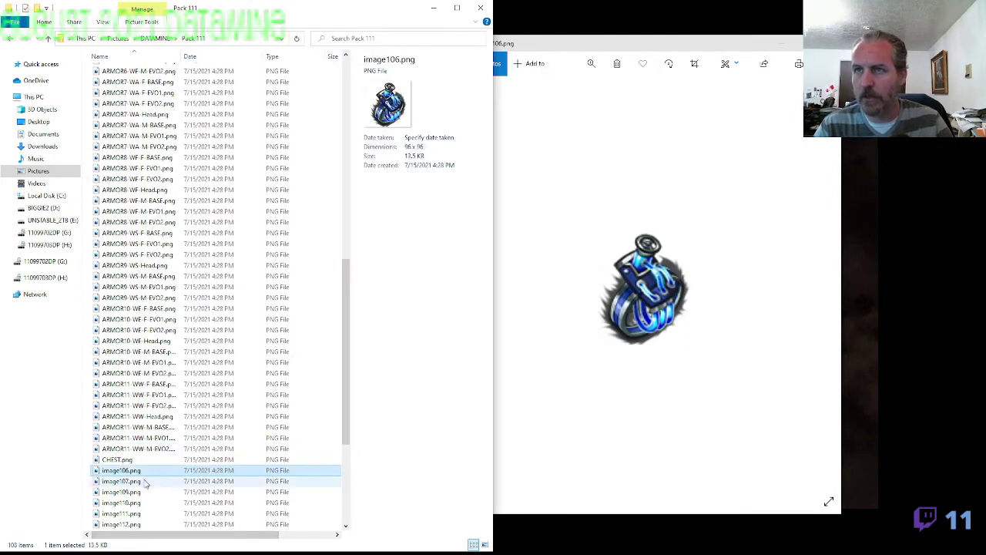
pyautogui.press('F2')
pyautogui.write('ARMOR11-WW-Ring.png')
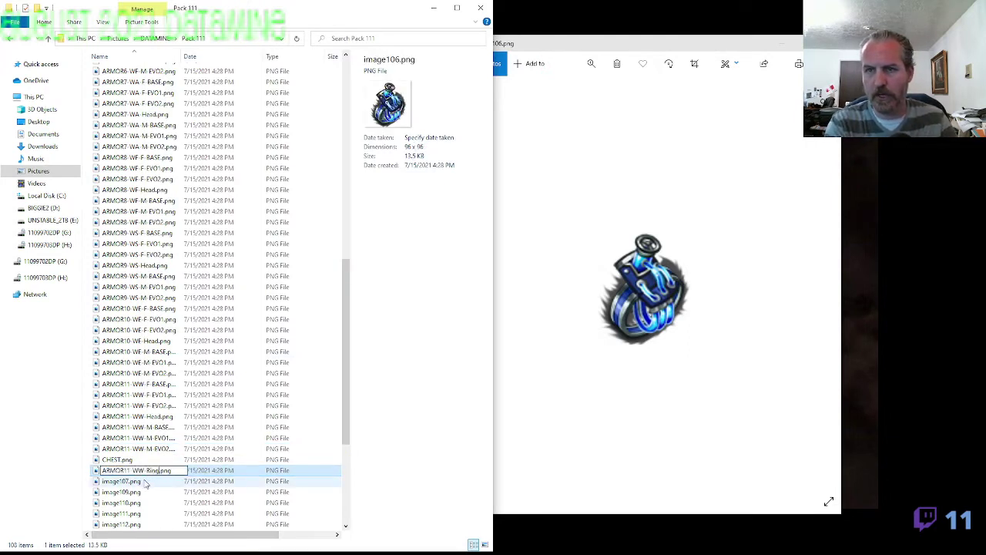
pyautogui.hotkey('shift', 'Home')
pyautogui.hotkey('ctrl', 'c')
pyautogui.press('Tab')
# Inspect image109.png in the viewer and rename it as ARMOR11-WW-Amulet.png
pyautogui.hotkey('alt', 'Tab')
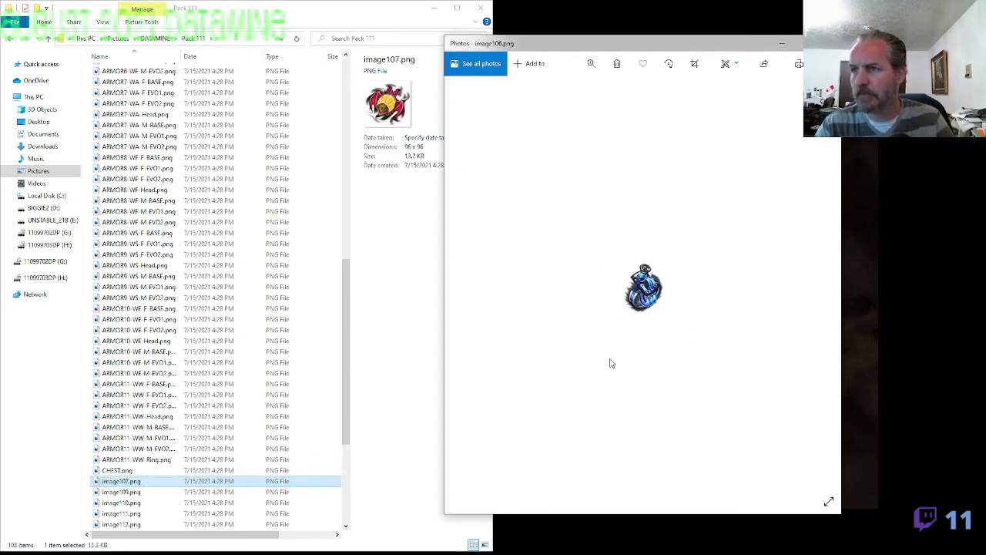
pyautogui.press('Right')
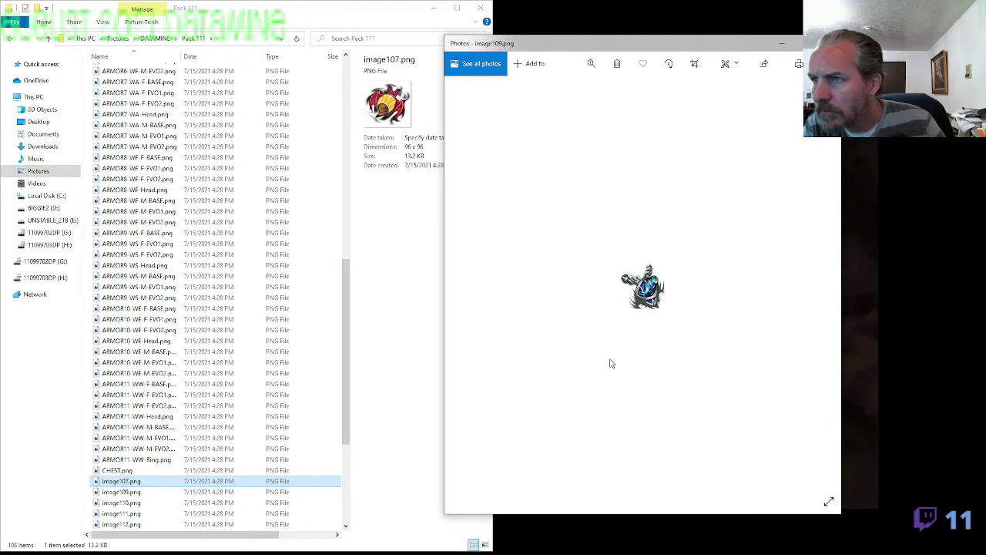
pyautogui.scroll(3, 634, 308)
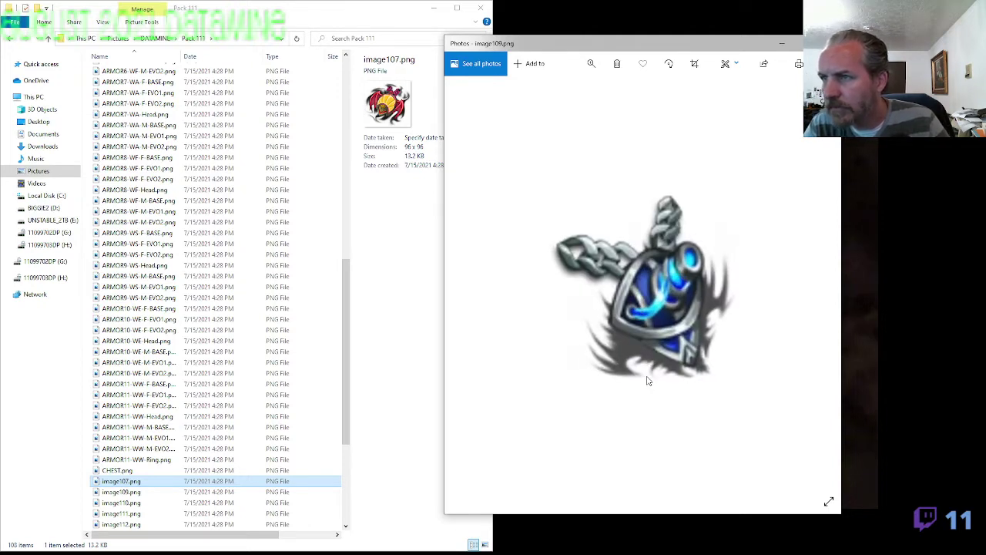
pyautogui.scroll(-2, 636, 377)
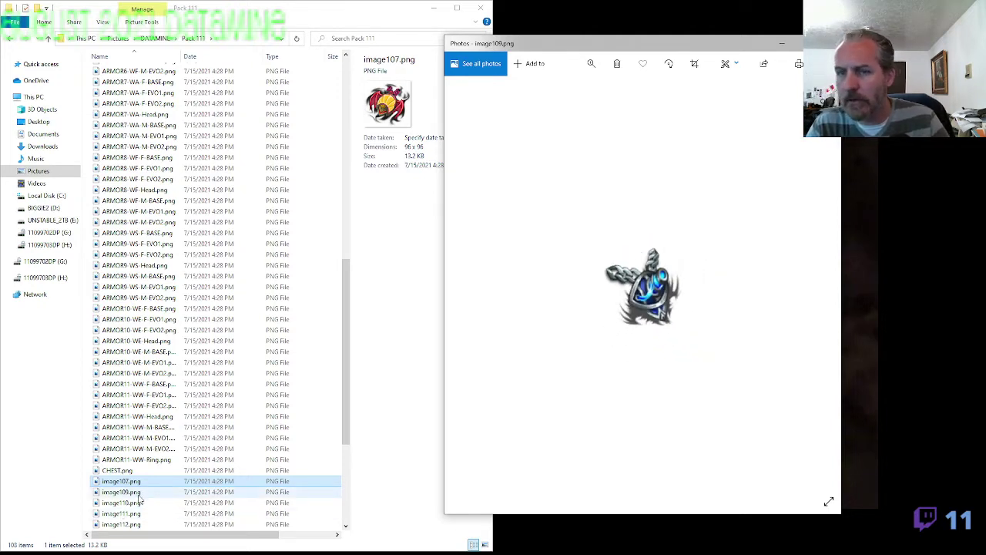
pyautogui.click(124, 491)
pyautogui.press('F2')
pyautogui.hotkey('ctrl', 'v')
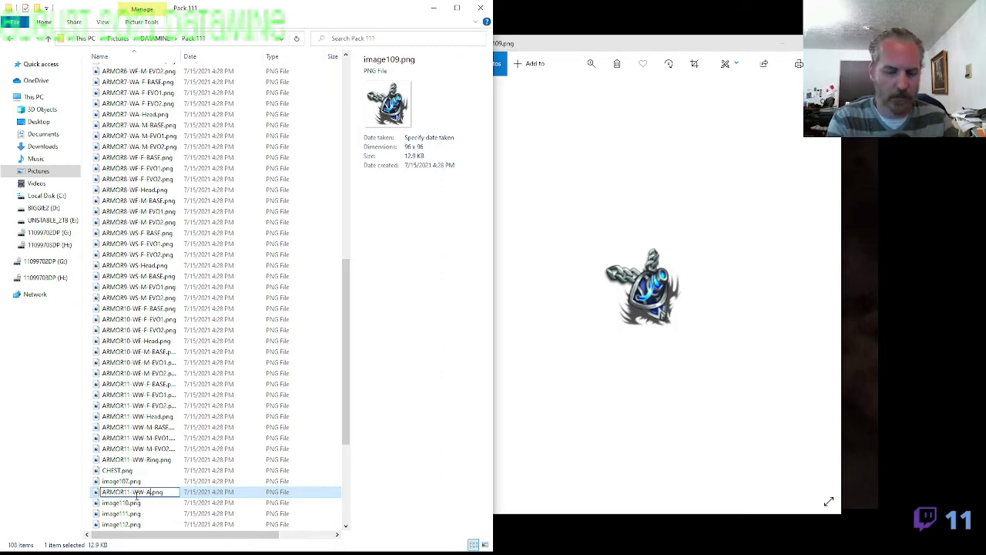
pyautogui.press('Tab')
# Open image107.png in place of image109.png and look through the ARMOR2 and ARMOR3 files for its matching armor
pyautogui.hotkey('alt', 'Tab')
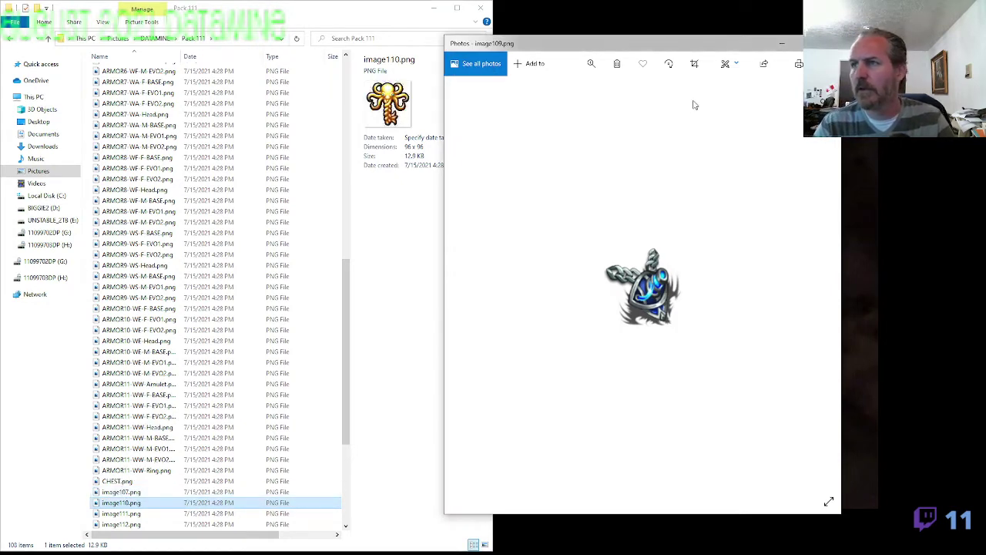
pyautogui.click(823, 43)
pyautogui.doubleClick(143, 494)
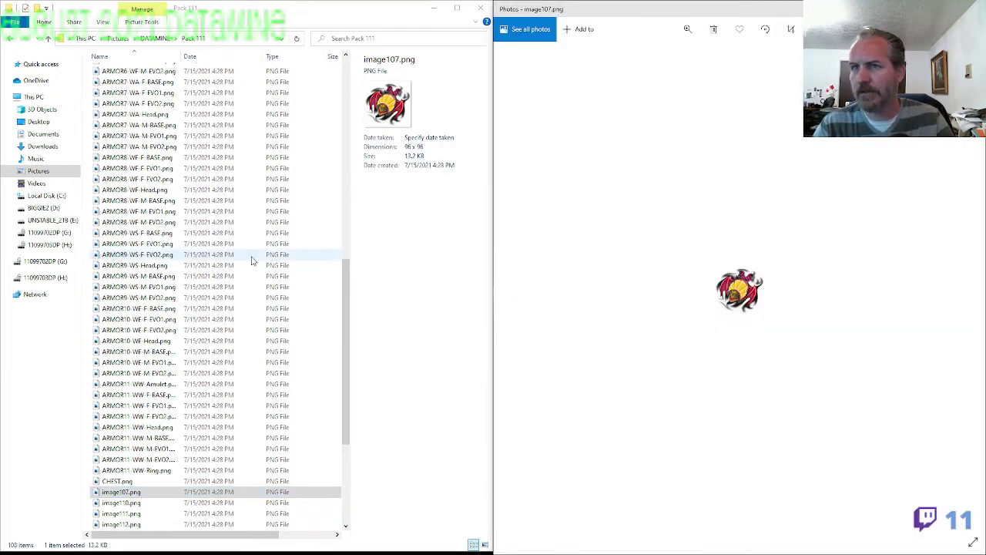
pyautogui.click(231, 265)
pyautogui.scroll(2, 161, 285)
pyautogui.scroll(14, 162, 285)
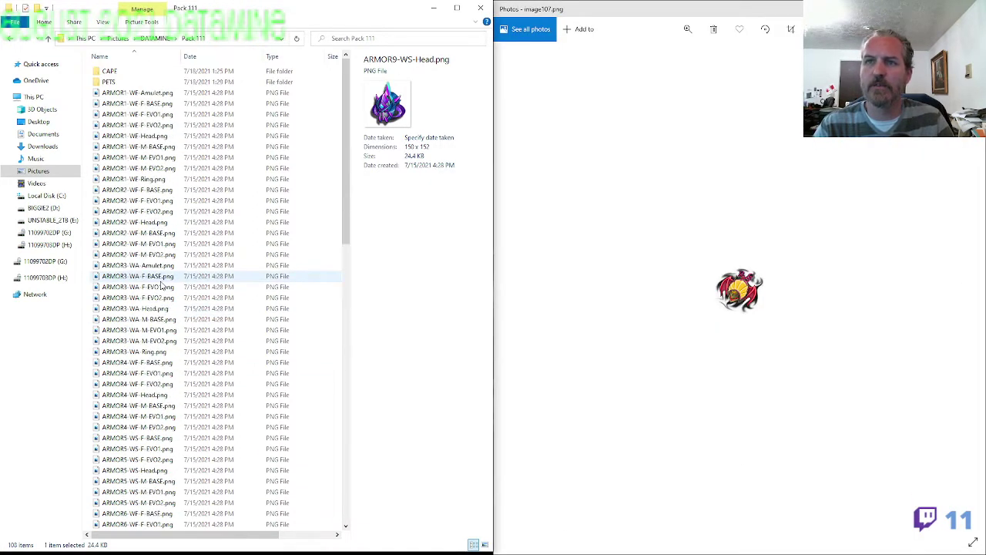
pyautogui.click(162, 190)
pyautogui.click(147, 298)
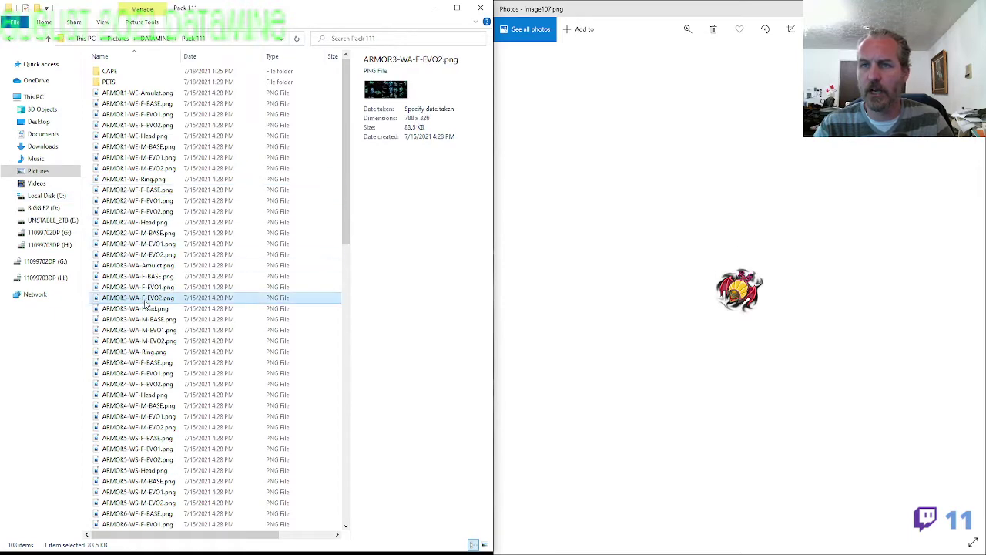
# Rename image107.png as ARMOR2-WF-Amulet.png
pyautogui.scroll(-4, 151, 348)
pyautogui.scroll(-15, 151, 350)
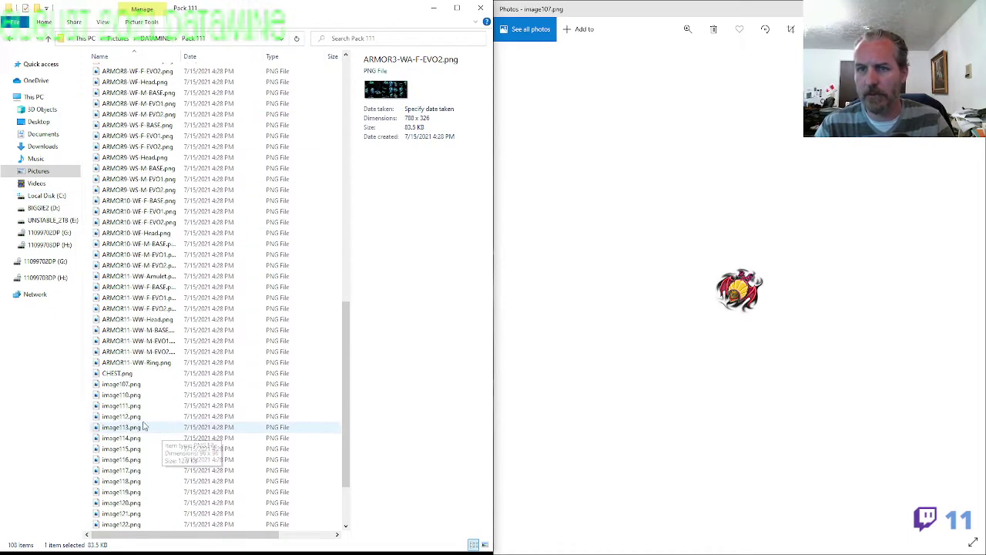
pyautogui.click(136, 385)
pyautogui.press('F2')
pyautogui.write('ARMOR2-WF-')
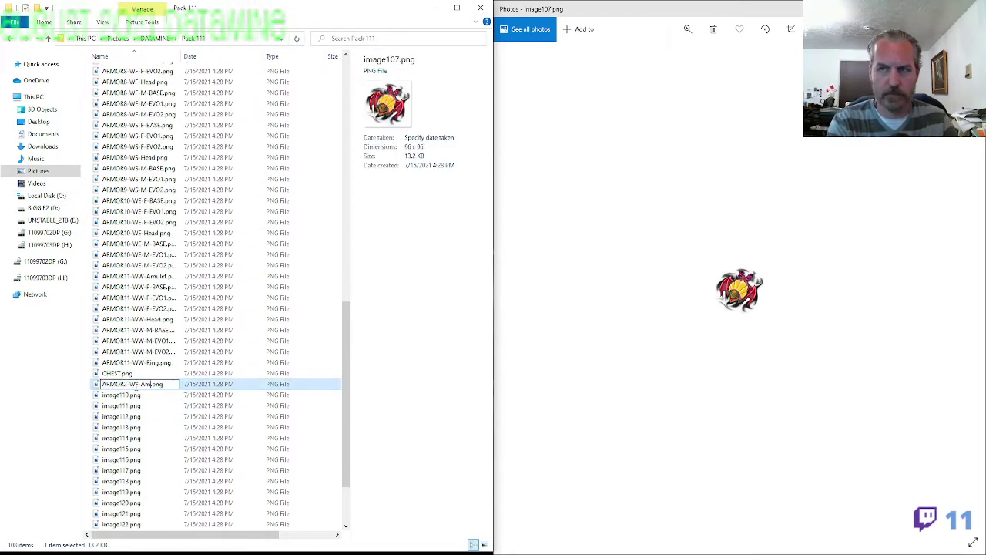
pyautogui.write('Amulet')
pyautogui.click(136, 393)
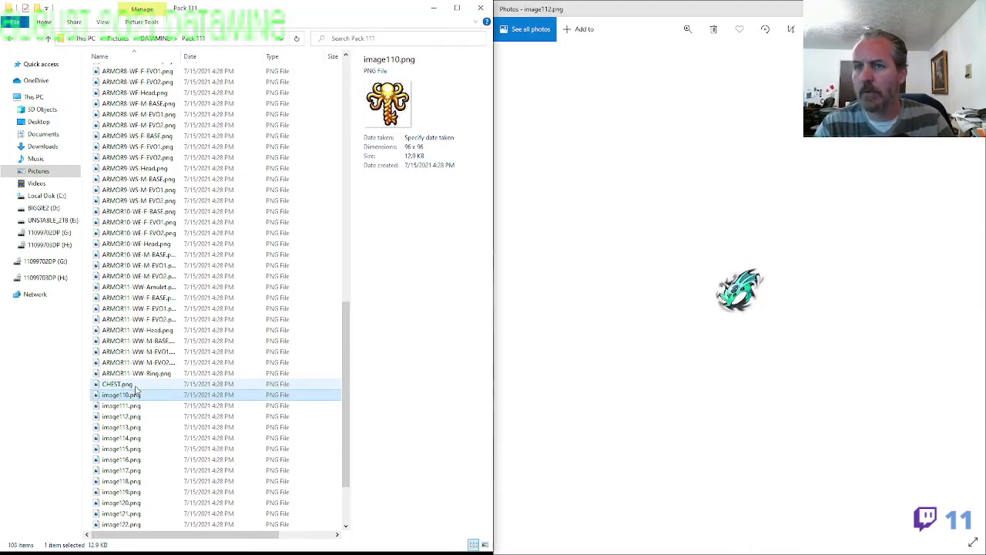
# Rename the ring image image112.png as ARMOR2-WF-Ring.png
pyautogui.click(137, 417)
pyautogui.press('F2')
pyautogui.write('ARMOR2-WF-')
pyautogui.write('B')
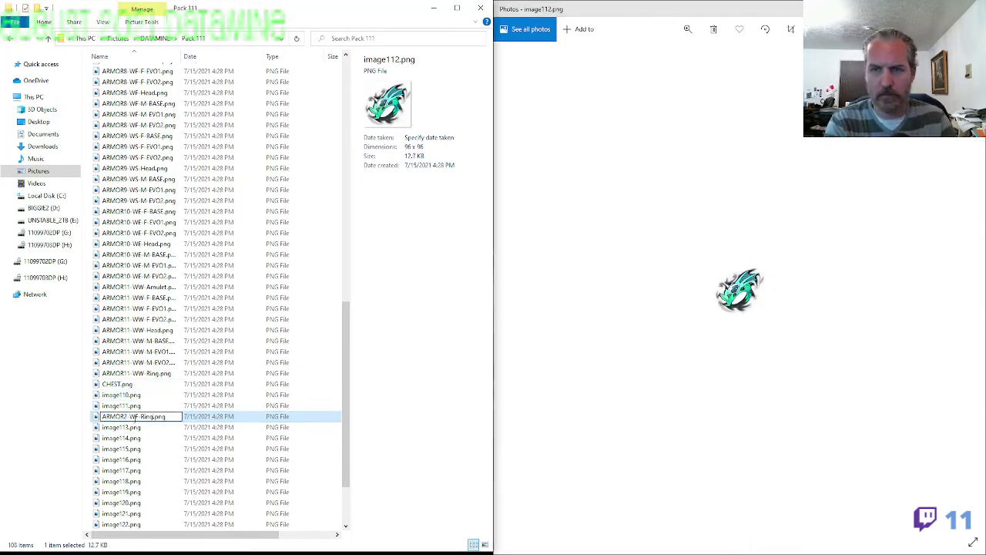
pyautogui.doubleClick(136, 426)
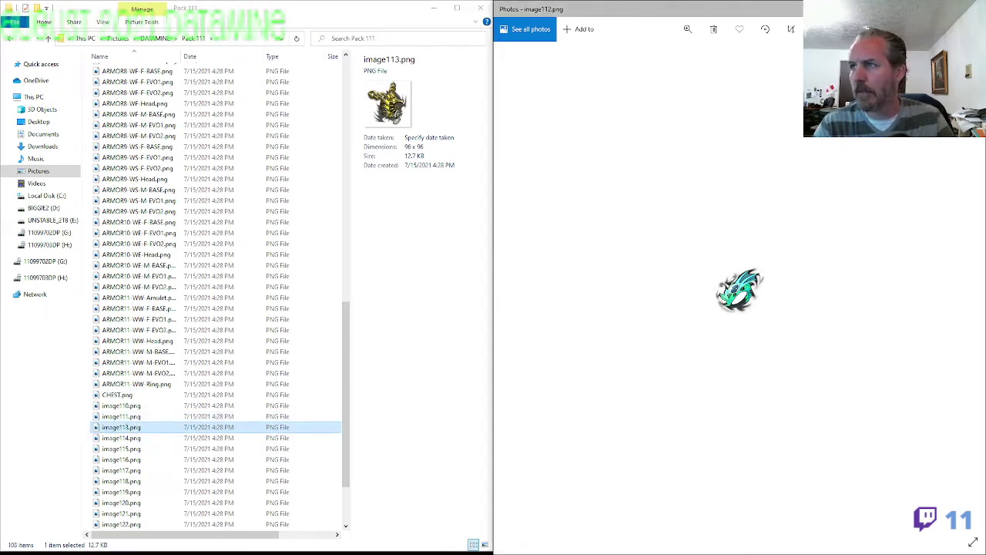
# Open image110.png in place of image112.png to inspect it, and rename it as KEY.png
pyautogui.hotkey('alt', 'F4')
pyautogui.doubleClick(172, 407)
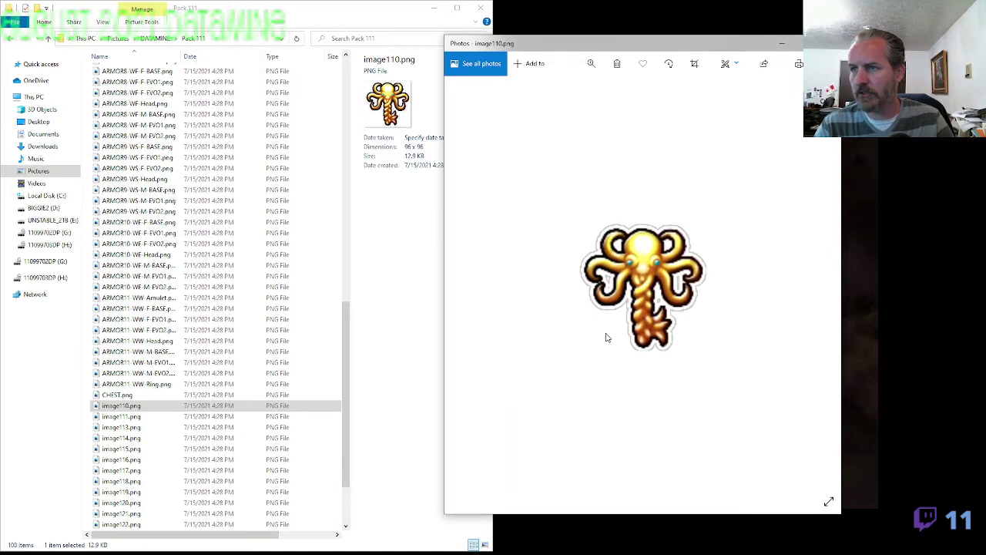
pyautogui.hotkey('alt', 'Tab')
pyautogui.press('F2')
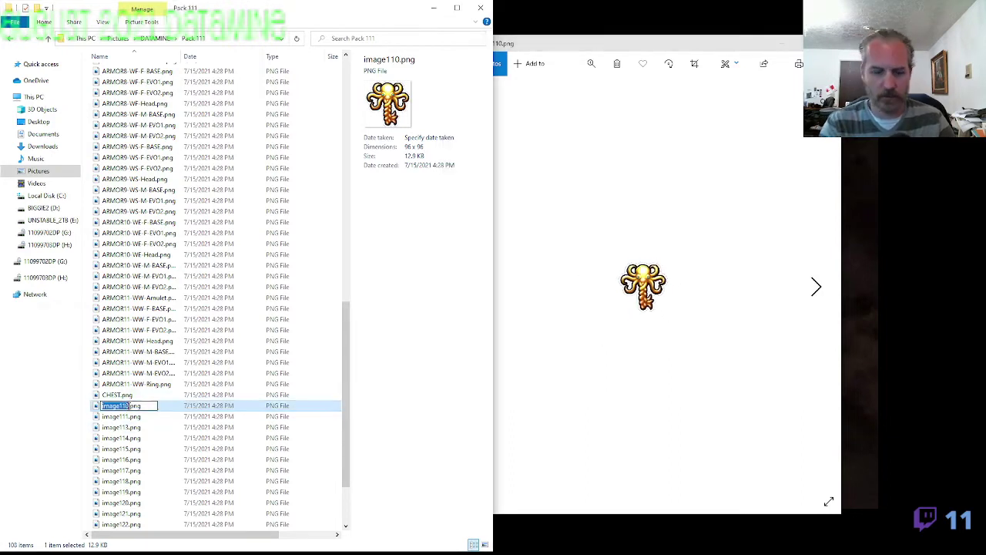
pyautogui.write('KEY')
pyautogui.press('Return')
# Step the viewer forward to image111.png, view ARMOR5-WS-M-EVO2.png to compare its armor with the item, and close the armor image
pyautogui.hotkey('alt', 'Tab')
pyautogui.press('Right')
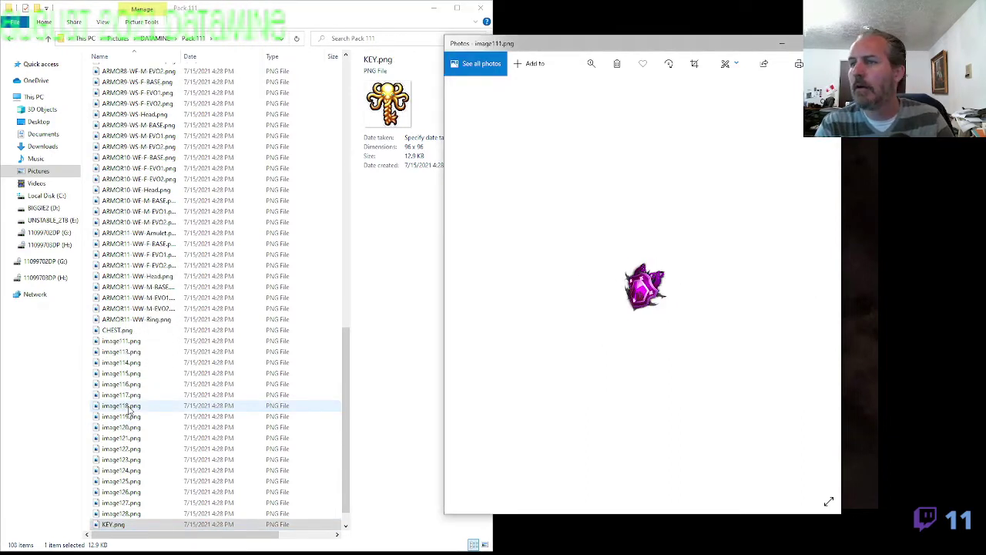
pyautogui.scroll(11, 155, 221)
pyautogui.doubleClick(154, 198)
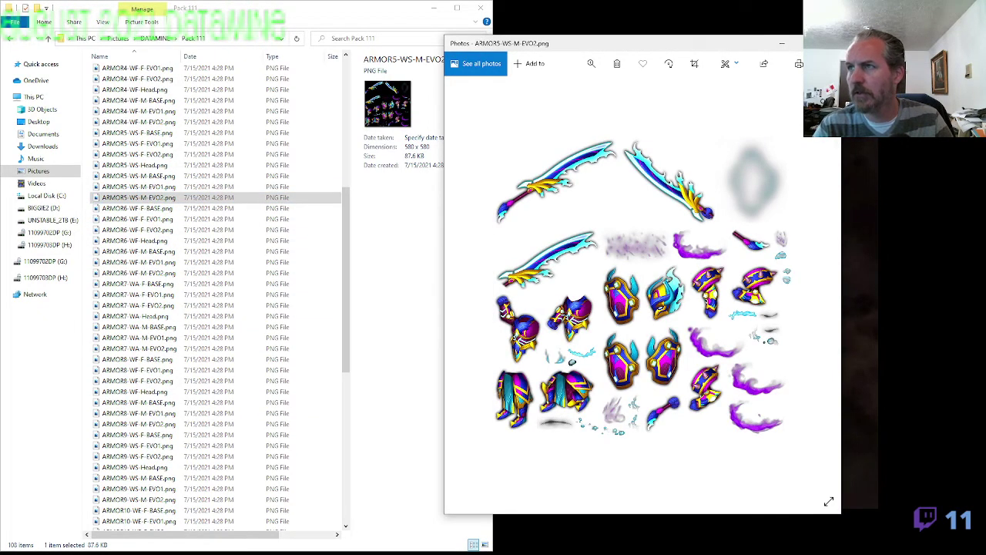
pyautogui.hotkey('alt', 'F4')
# Rename the amulet image image111.png as ARMOR5-WS-Amulet.png, reusing the name prefix of ARMOR5-WS-M-EVO2.png
pyautogui.press('F2')
pyautogui.moveTo(141, 197); pyautogui.dragTo(101, 197)
pyautogui.hotkey('ctrl', 'c')
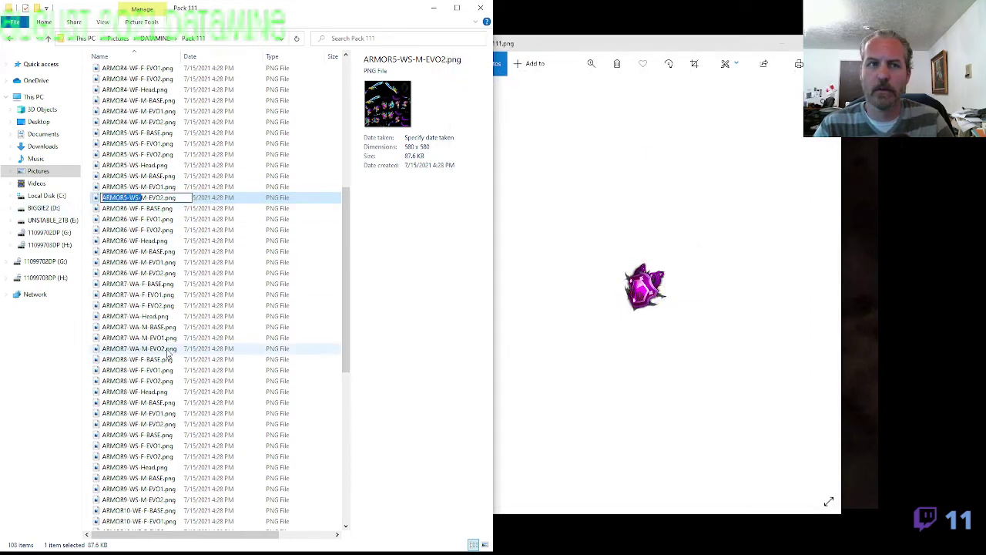
pyautogui.click(167, 351)
pyautogui.scroll(-12, 162, 370)
pyautogui.click(133, 320)
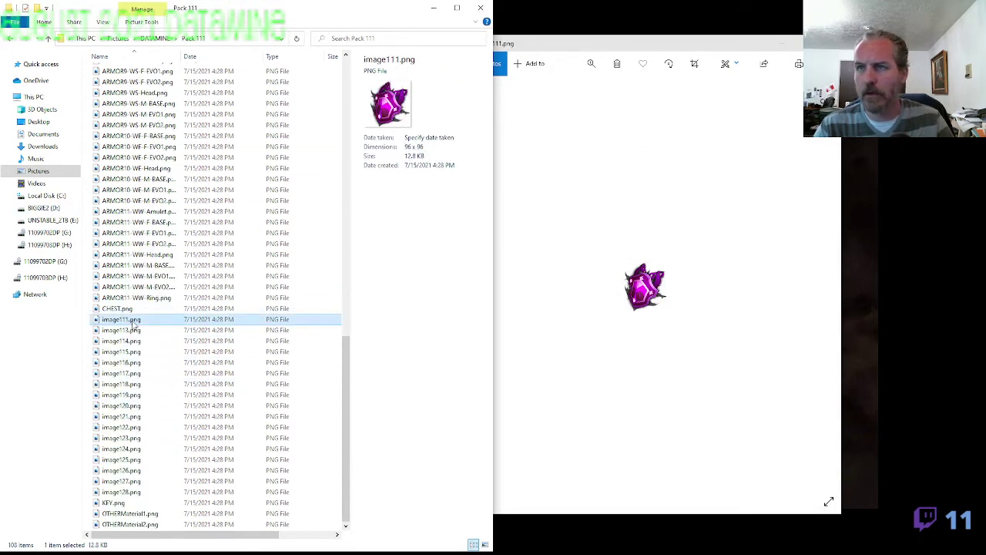
pyautogui.press('F2')
pyautogui.hotkey('ctrl', 'v')
pyautogui.write('Amulet')
pyautogui.press('Tab')
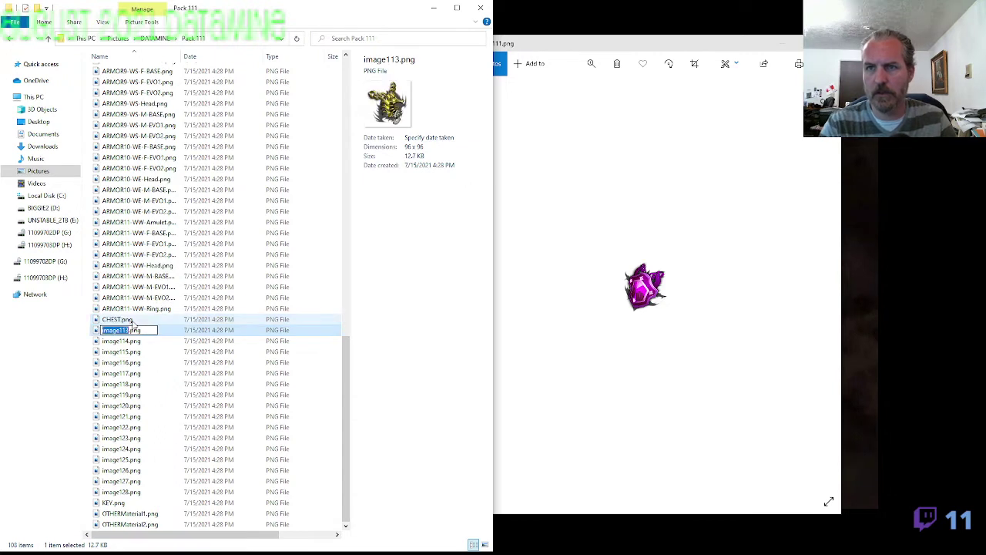
# Step the photo viewer forward through the item images to image118.png and enlarge the ring to inspect it
pyautogui.hotkey('alt', 'Tab')
pyautogui.press('Right')
pyautogui.press('Right')
pyautogui.press('Right')
pyautogui.press('Right')
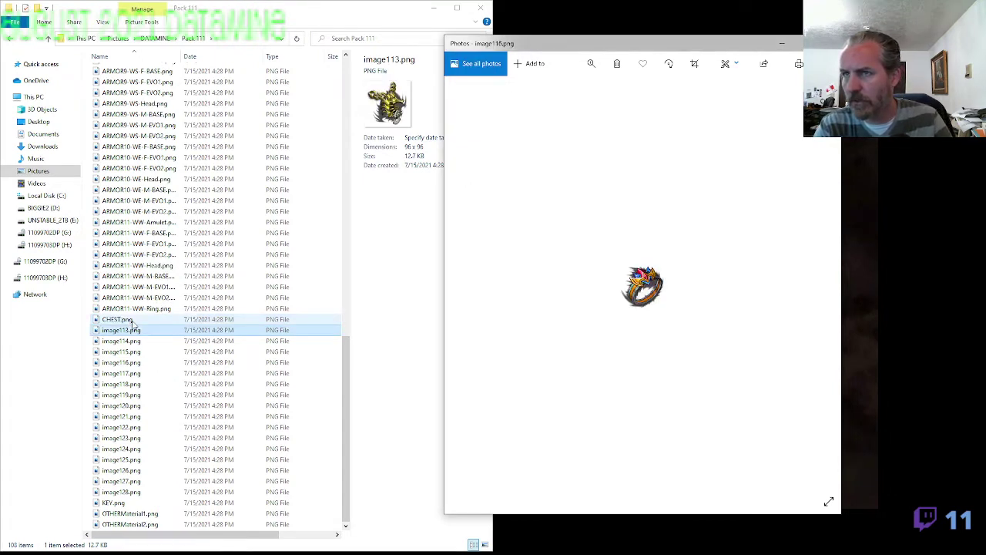
pyautogui.press('Right')
pyautogui.press('Right')
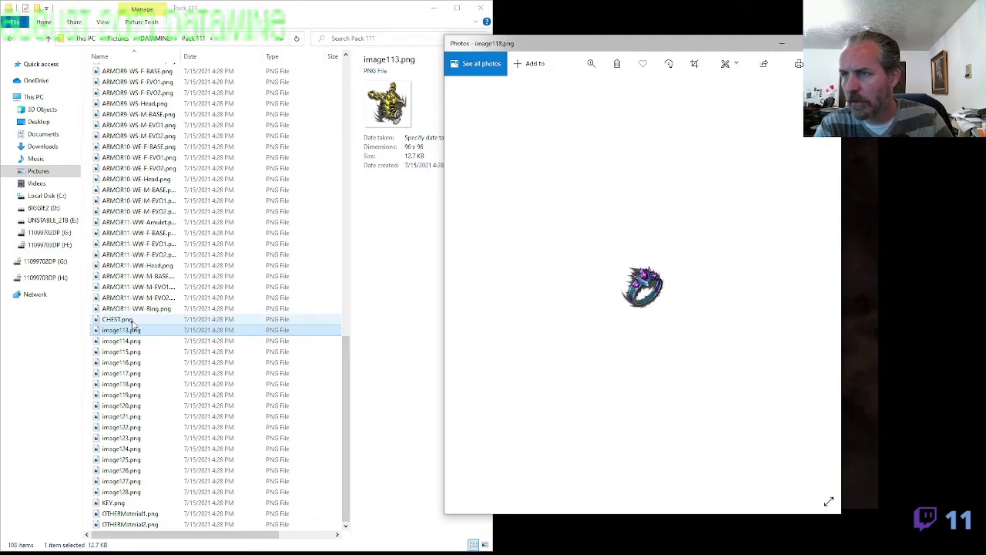
pyautogui.scroll(3, 664, 347)
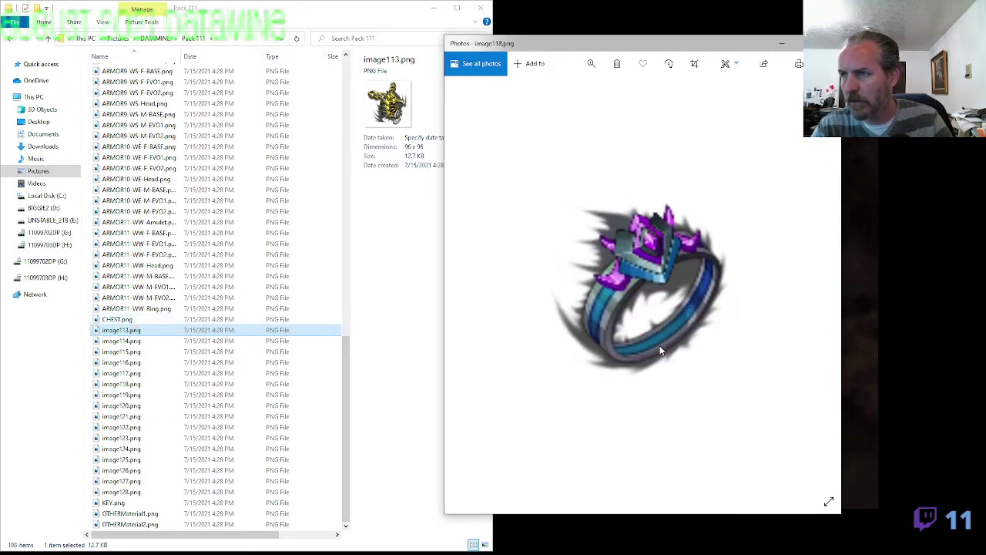
# Open ARMOR5-WS-M-EVO2.png and place it beside image118.png to compare the armor with the ring
pyautogui.click(142, 222)
pyautogui.scroll(10, 146, 201)
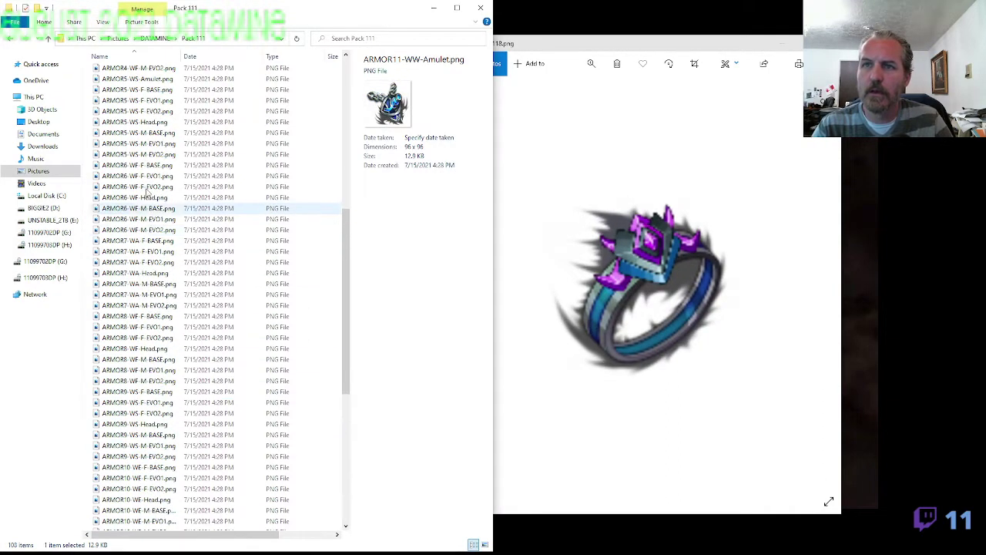
pyautogui.doubleClick(139, 154)
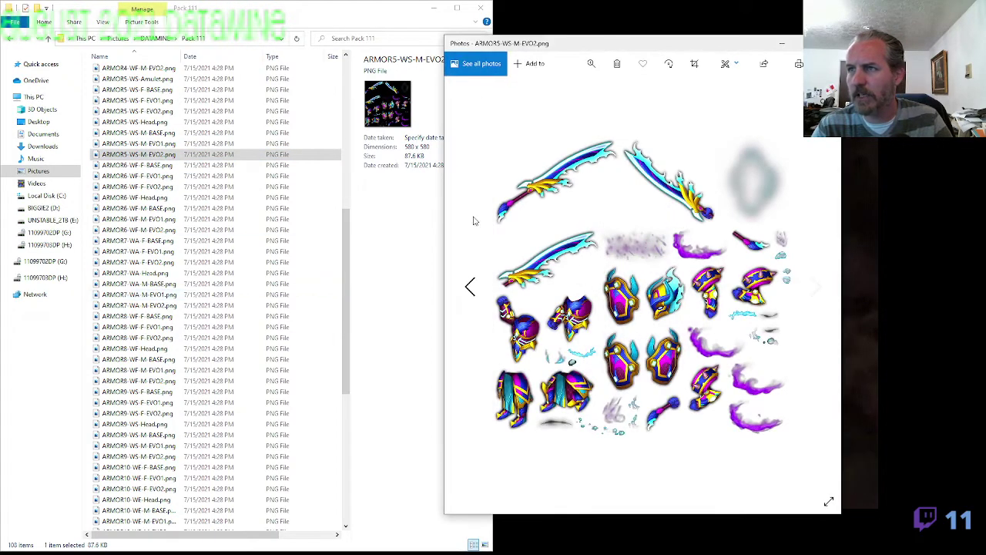
pyautogui.moveTo(659, 48); pyautogui.dragTo(747, 44)
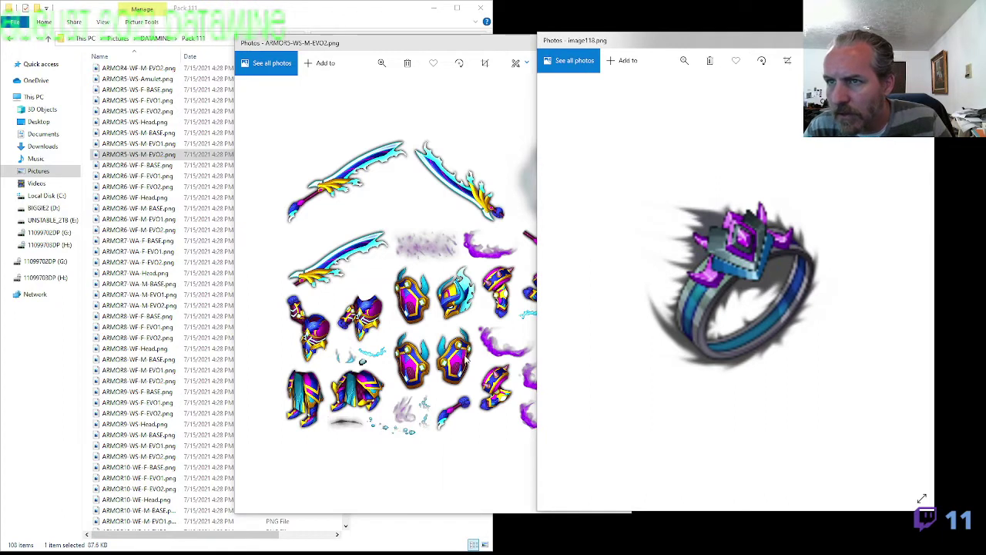
pyautogui.click(472, 344)
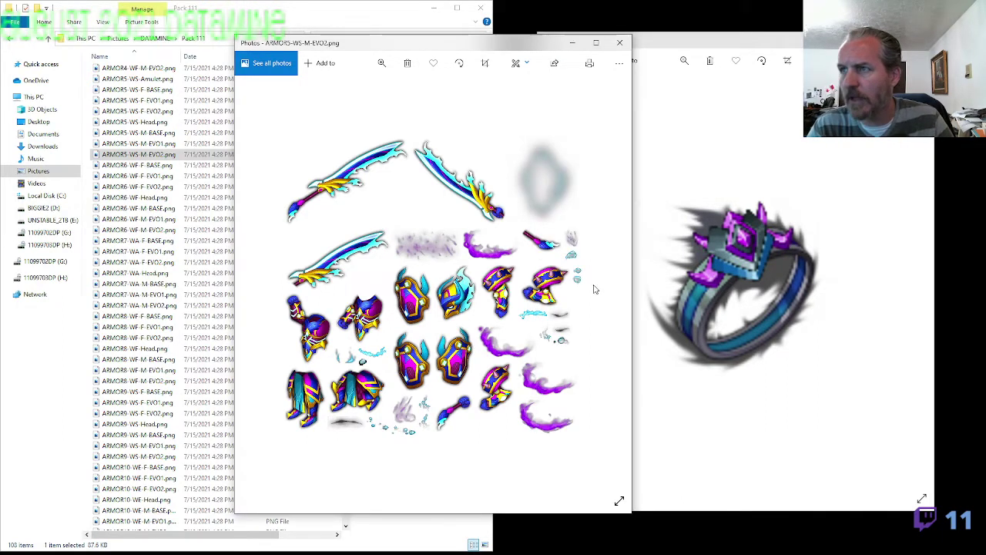
pyautogui.click(724, 316)
pyautogui.scroll(-2, 805, 358)
pyautogui.scroll(-2, 751, 376)
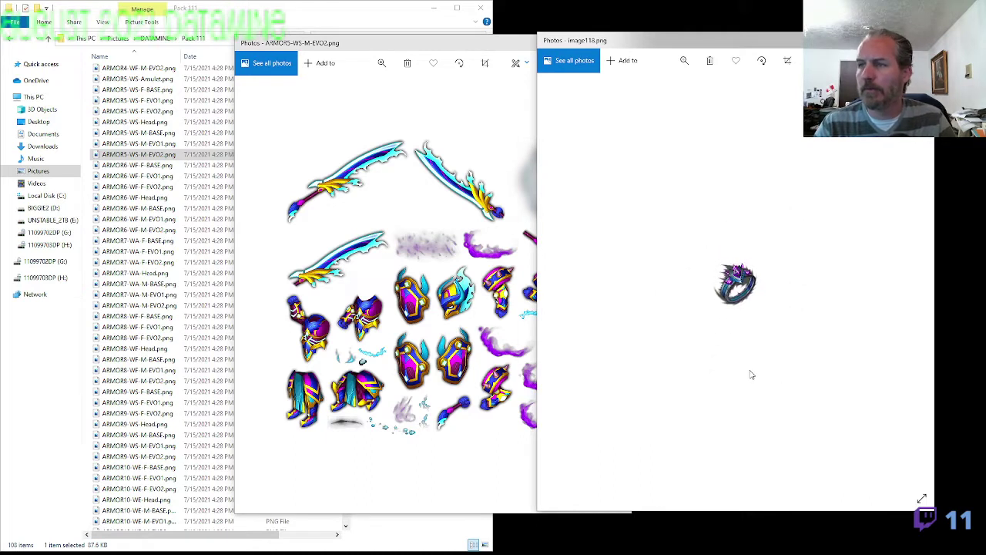
# Advance the viewer to image119.png and compare the enlarged ring with details of the ARMOR5-WS-M-EVO2.png armor
pyautogui.press('Right')
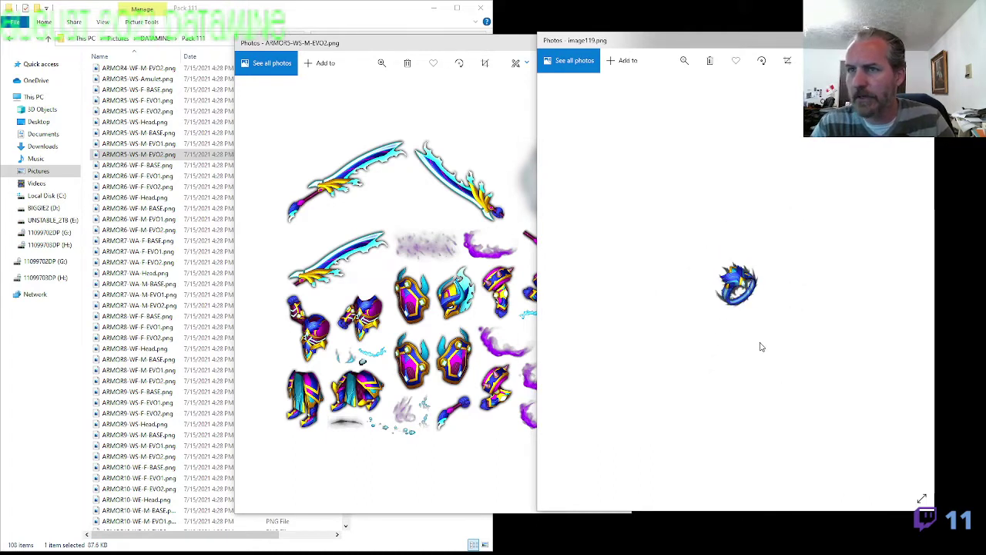
pyautogui.scroll(4, 759, 346)
pyautogui.click(446, 359)
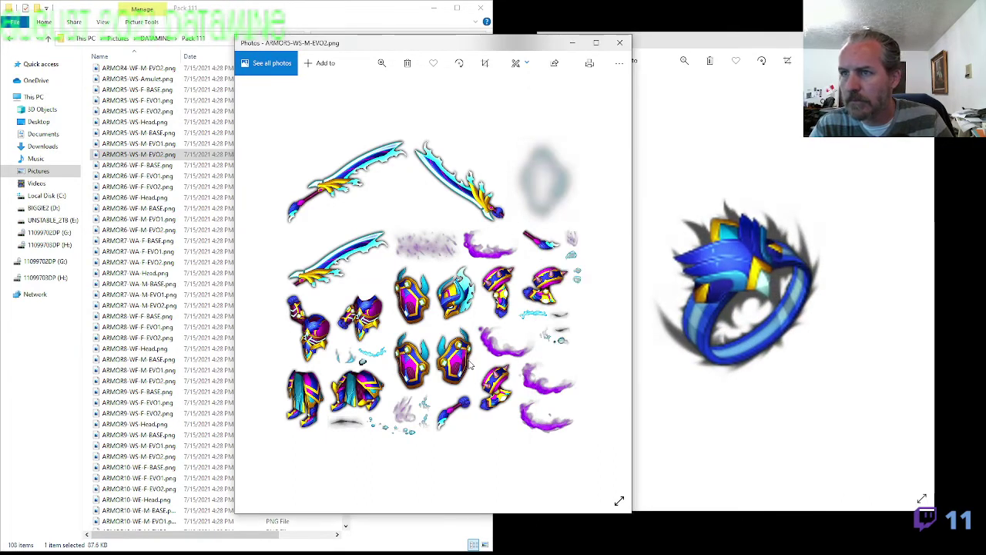
pyautogui.scroll(3, 455, 333)
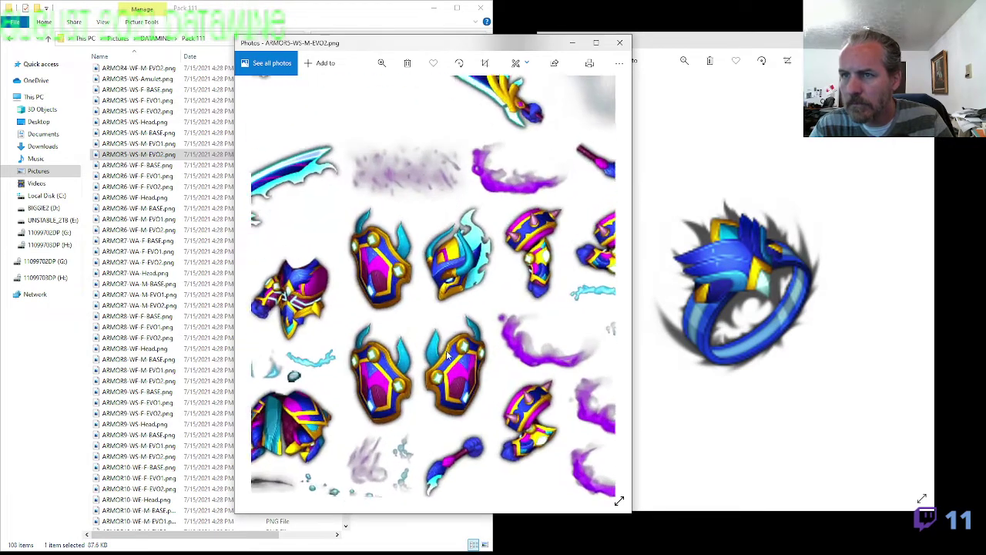
pyautogui.scroll(-1, 400, 245)
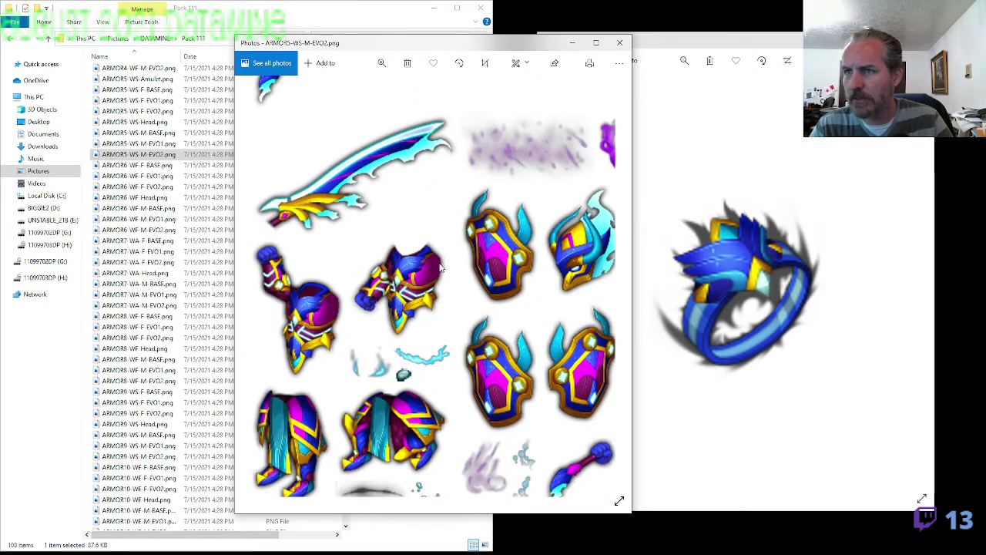
# Close the armor image and rename the ring image image119.png as ARMOR5-WS-Ring.png
pyautogui.click(620, 45)
pyautogui.click(141, 154)
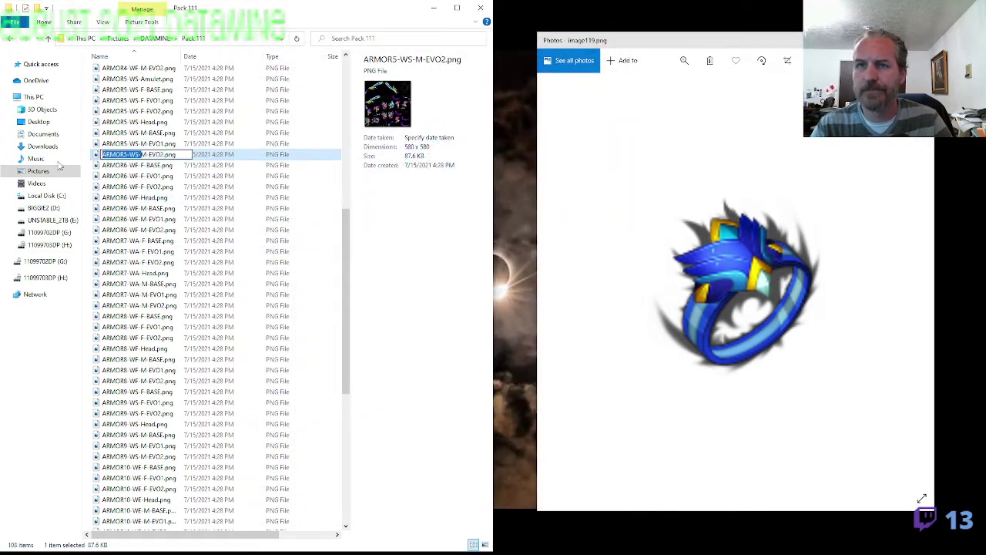
pyautogui.click(134, 262)
pyautogui.scroll(-10, 142, 378)
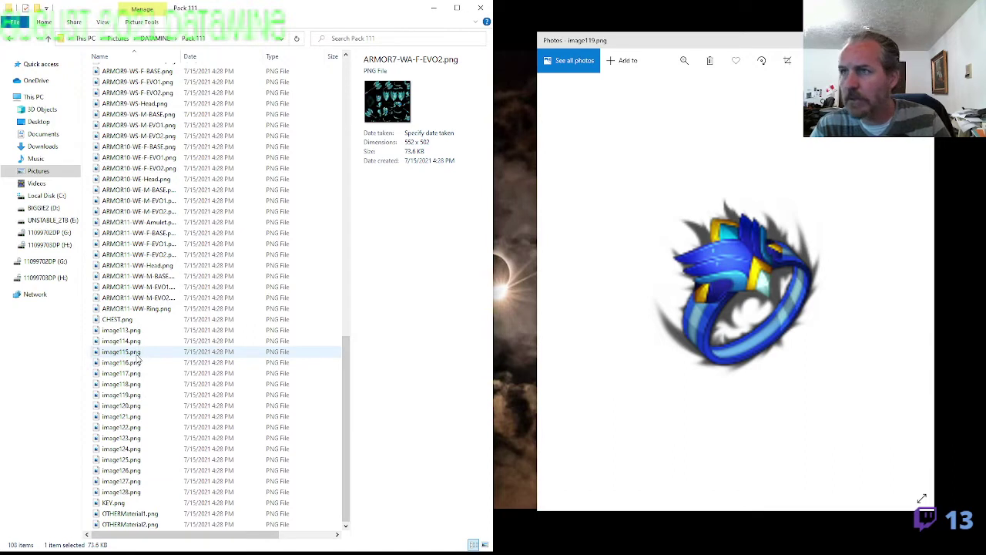
pyautogui.click(134, 396)
pyautogui.press('F2')
pyautogui.hotkey('ctrl', 'v')
pyautogui.write('Ring')
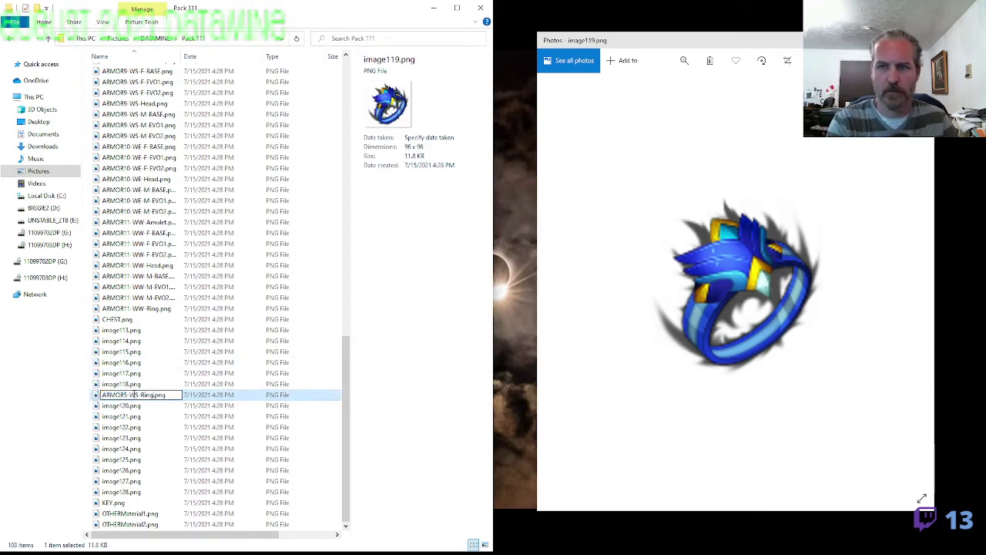
pyautogui.doubleClick(135, 404)
# Close the ring image and open image113.png to inspect the amulet at different magnifications
pyautogui.click(922, 40)
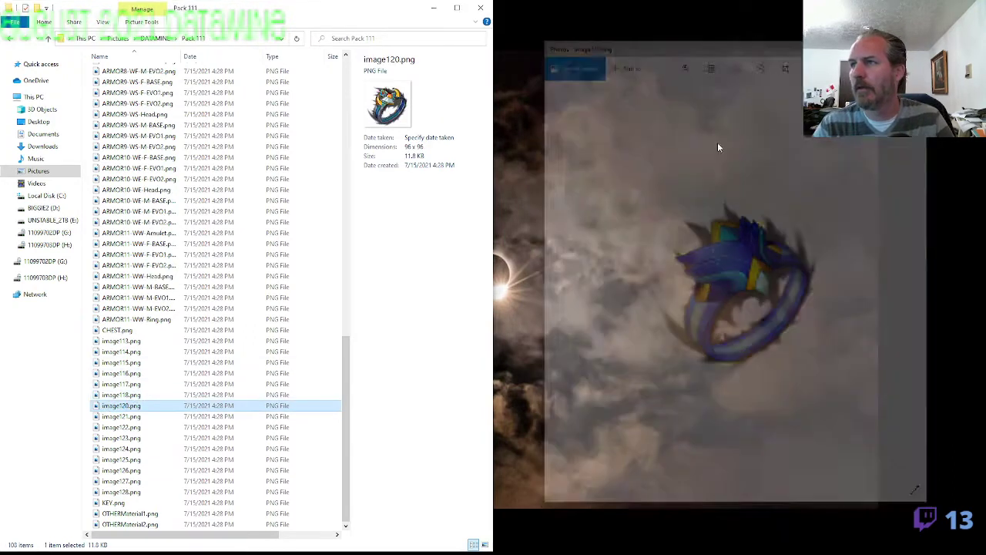
pyautogui.click(123, 340)
pyautogui.press('Return')
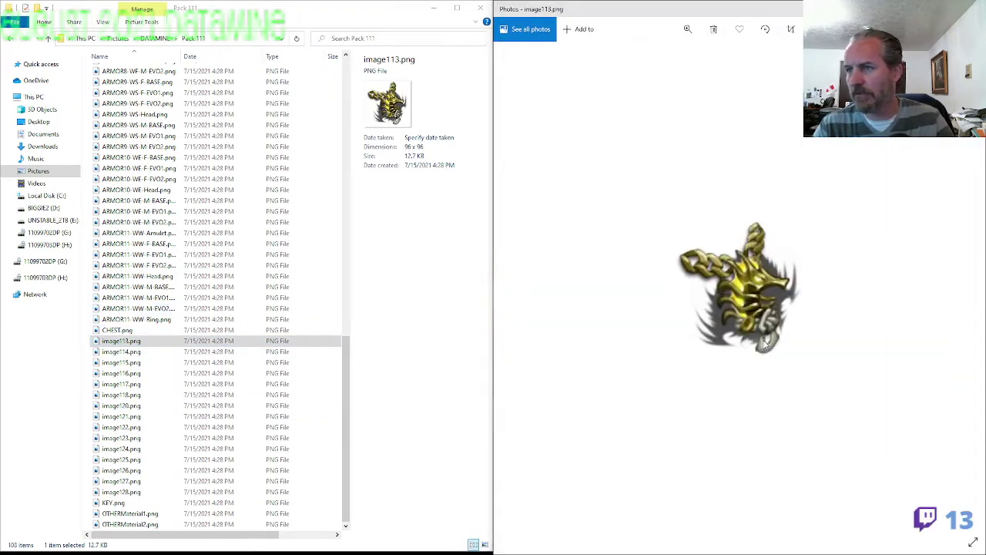
pyautogui.scroll(-3, 763, 344)
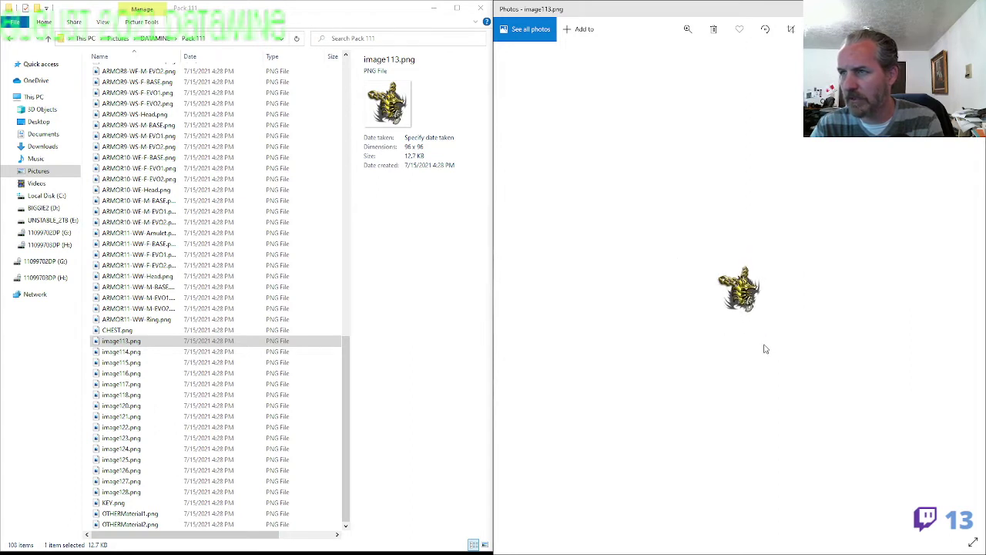
pyautogui.scroll(1, 763, 350)
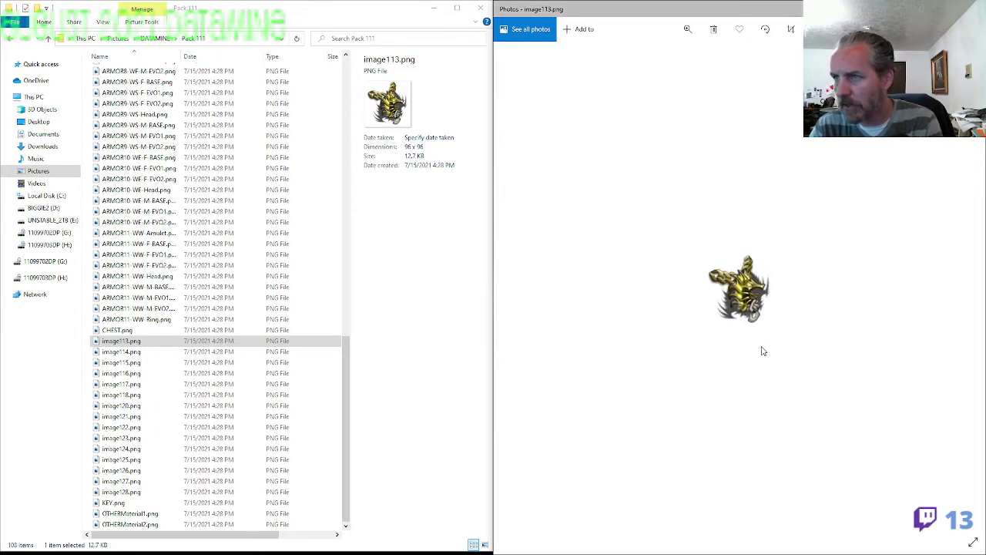
pyautogui.scroll(-1, 763, 350)
# Switch between image113.png and image114.png, enlarging each to compare the two amulets
pyautogui.press('Right')
pyautogui.press('Right')
pyautogui.press('Right')
pyautogui.press('Right')
pyautogui.press('Right')
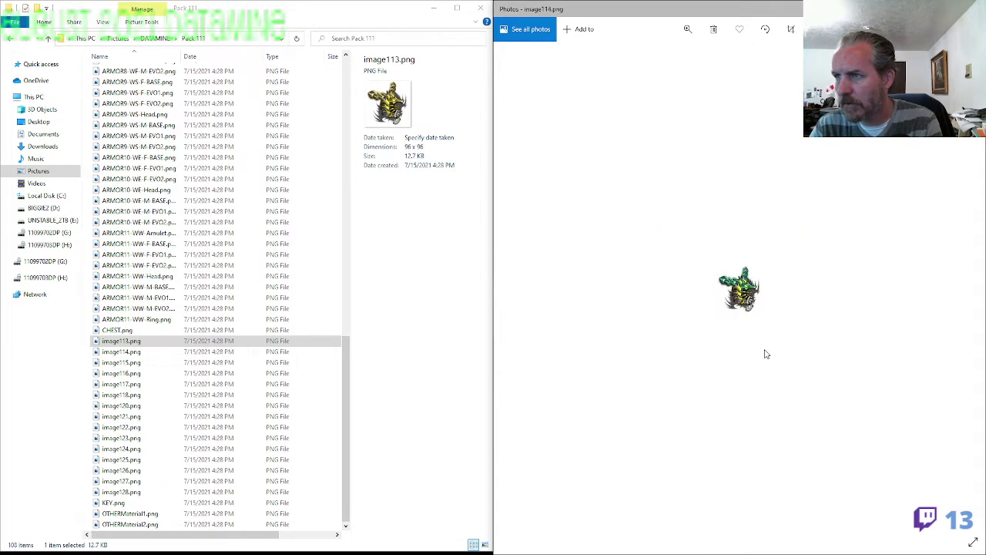
pyautogui.press('Right')
pyautogui.press('Left')
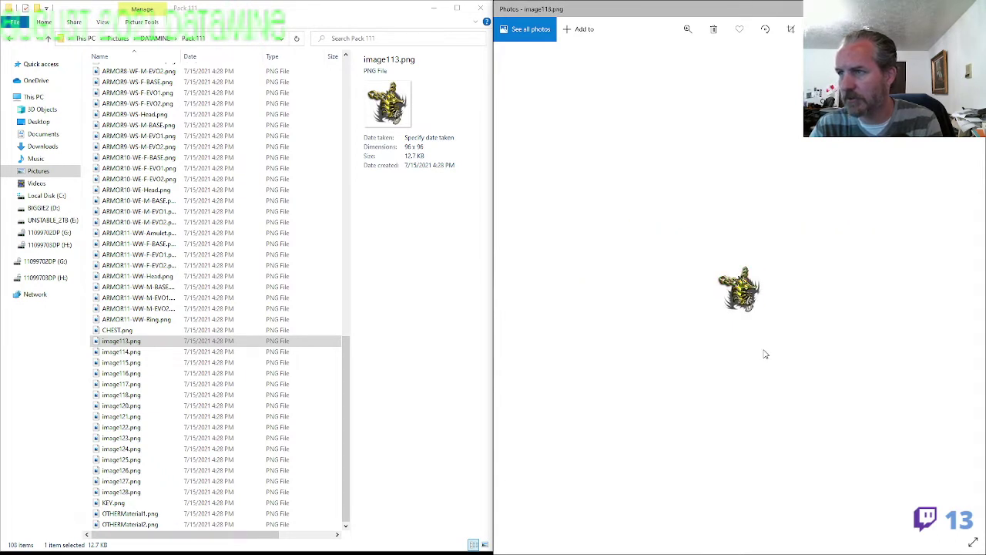
pyautogui.press('Right')
pyautogui.scroll(3, 758, 343)
pyautogui.scroll(-2, 757, 344)
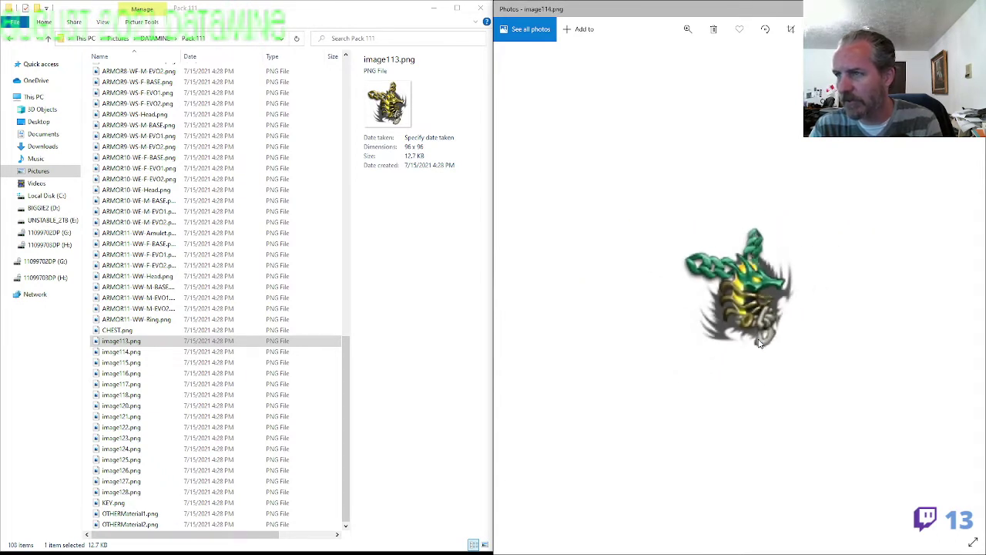
pyautogui.scroll(2, 759, 346)
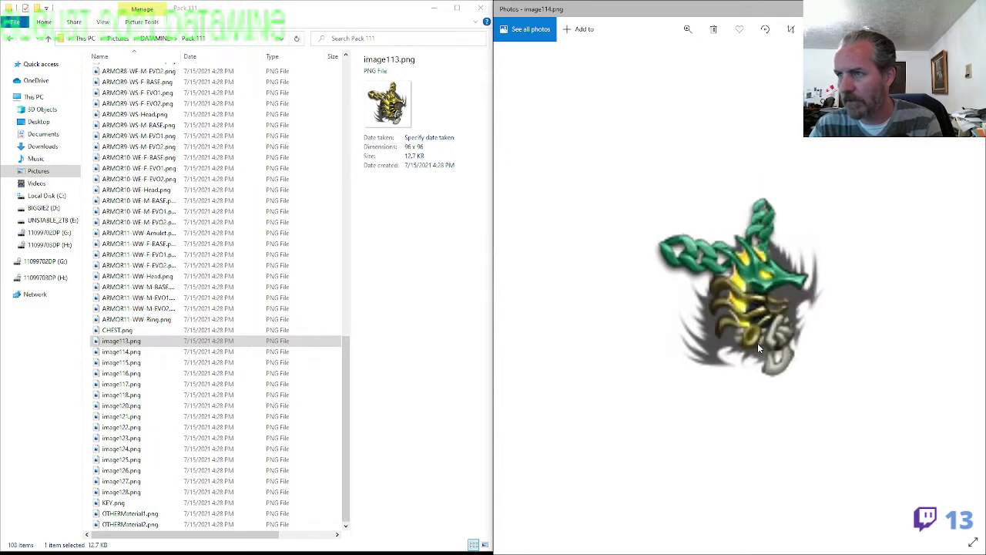
pyautogui.scroll(-1, 758, 344)
pyautogui.press('Left')
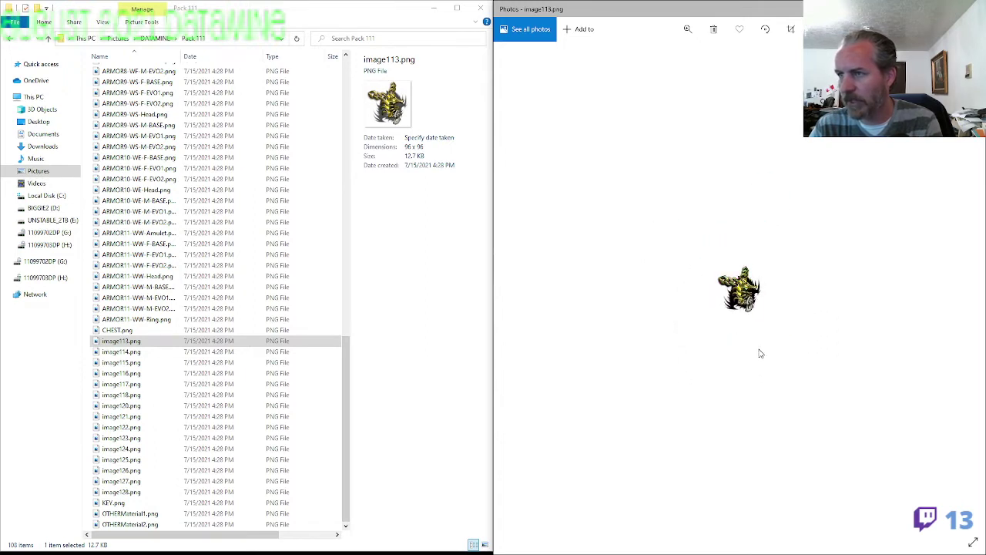
pyautogui.scroll(3, 758, 352)
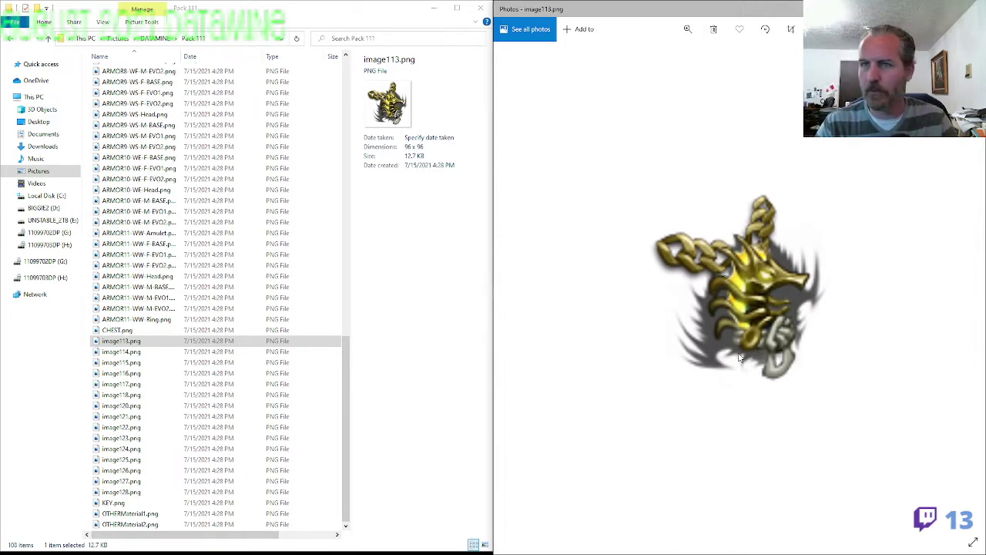
# View ARMOR8-WF-M-EVO2.png to compare its armor with the amulet in image113.png, and close the armor image
pyautogui.click(131, 190)
pyautogui.scroll(3, 129, 191)
pyautogui.scroll(2, 131, 192)
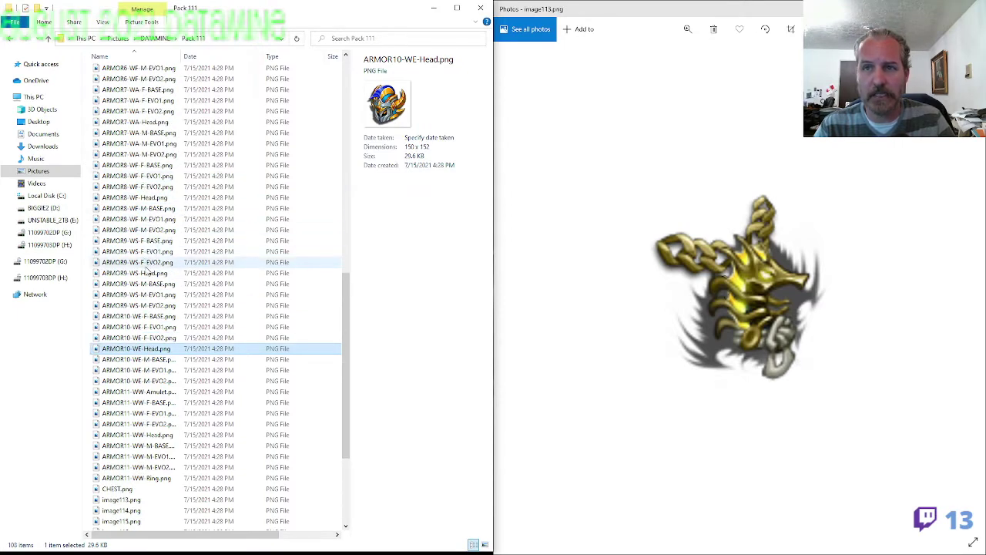
pyautogui.doubleClick(146, 230)
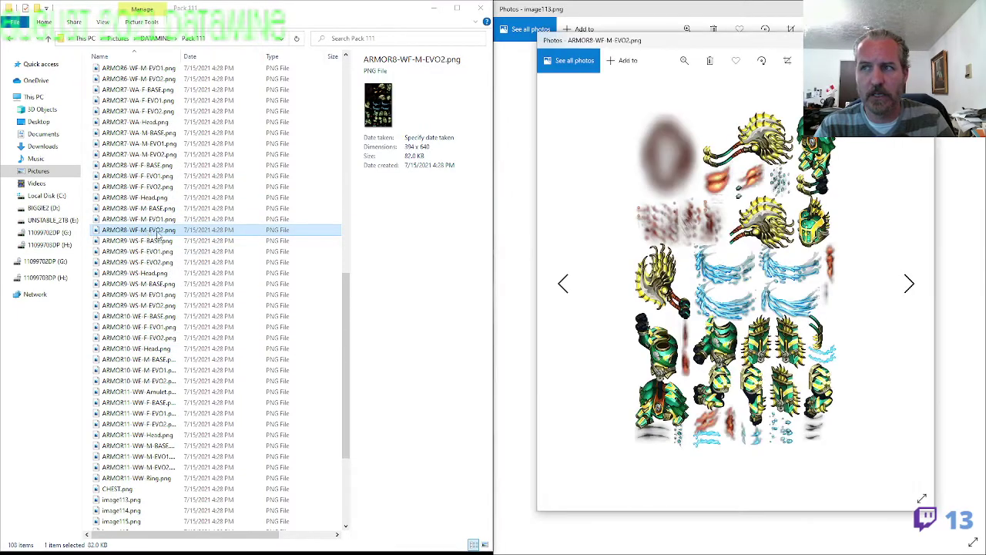
pyautogui.click(917, 60)
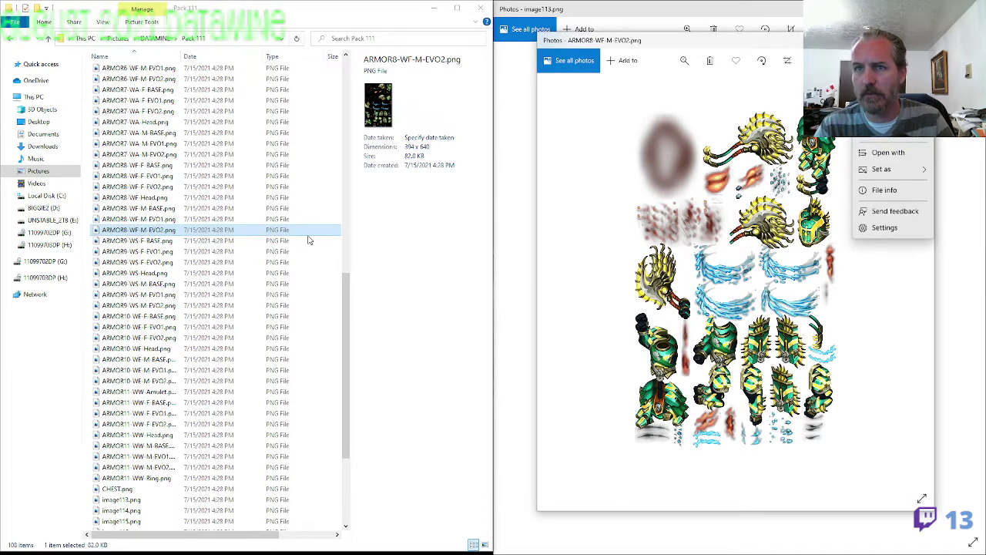
pyautogui.click(917, 40)
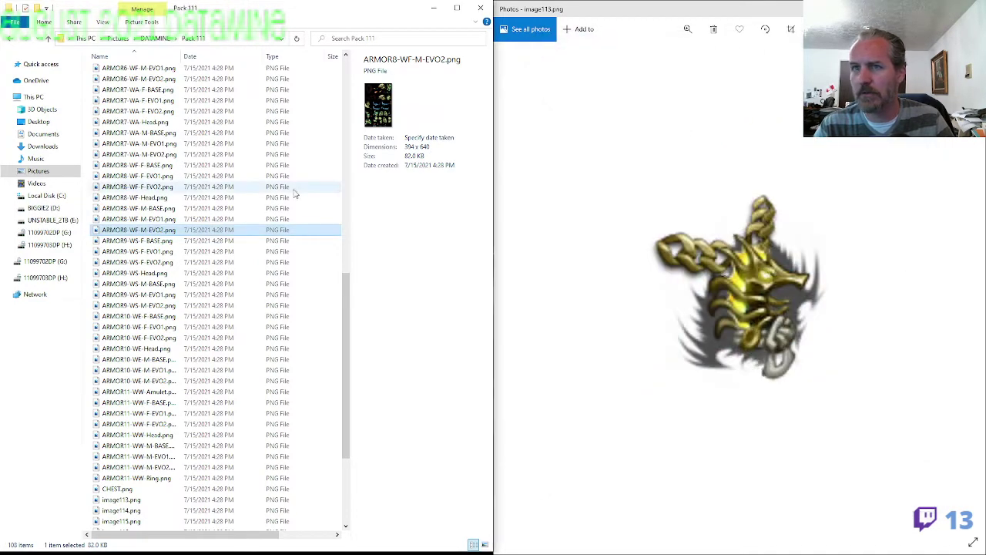
pyautogui.doubleClick(154, 235)
pyautogui.doubleClick(154, 232)
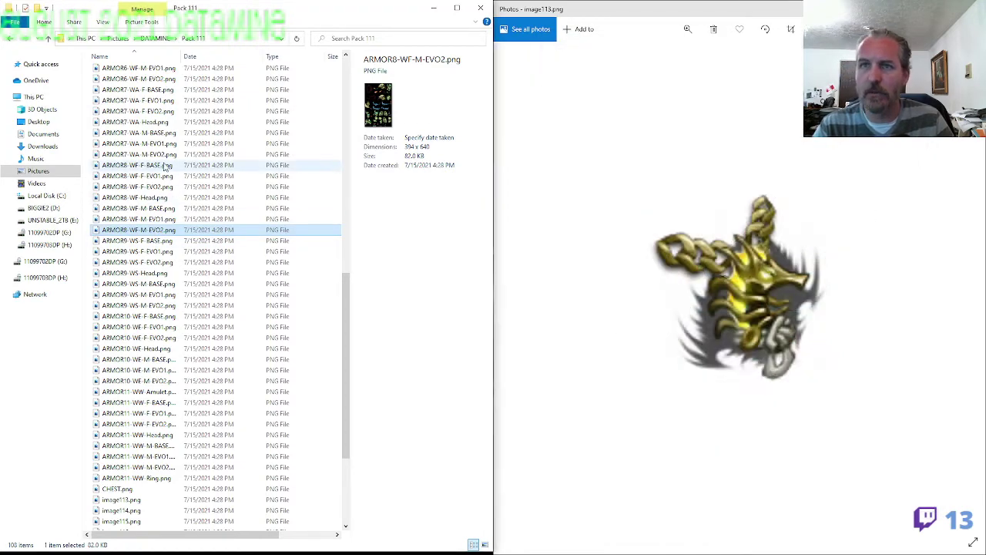
# Rename the amulet image image113.png as ARMOR6-WF-Amulet.png, reusing the name prefix of the ARMOR6-WF files
pyautogui.click(139, 78)
pyautogui.click(138, 78)
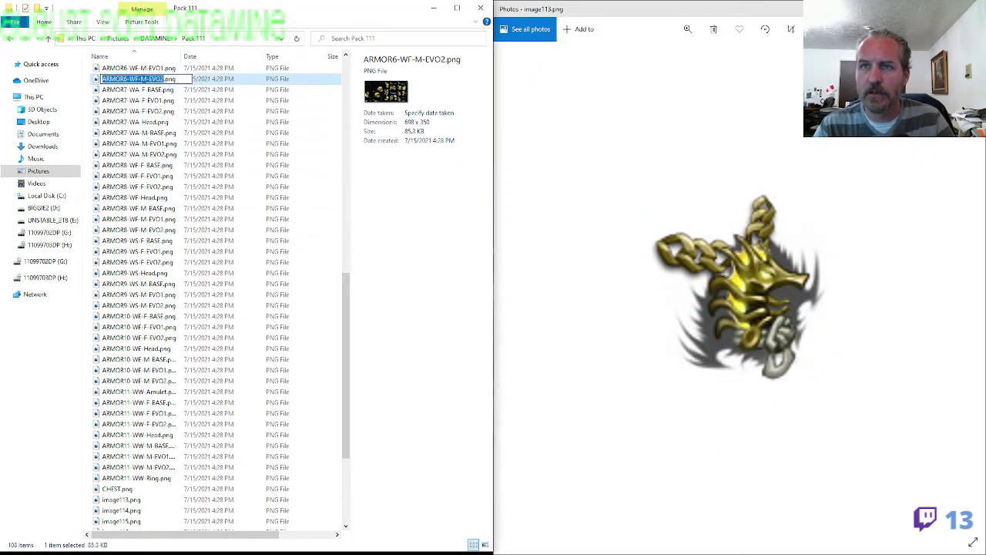
pyautogui.click(141, 500)
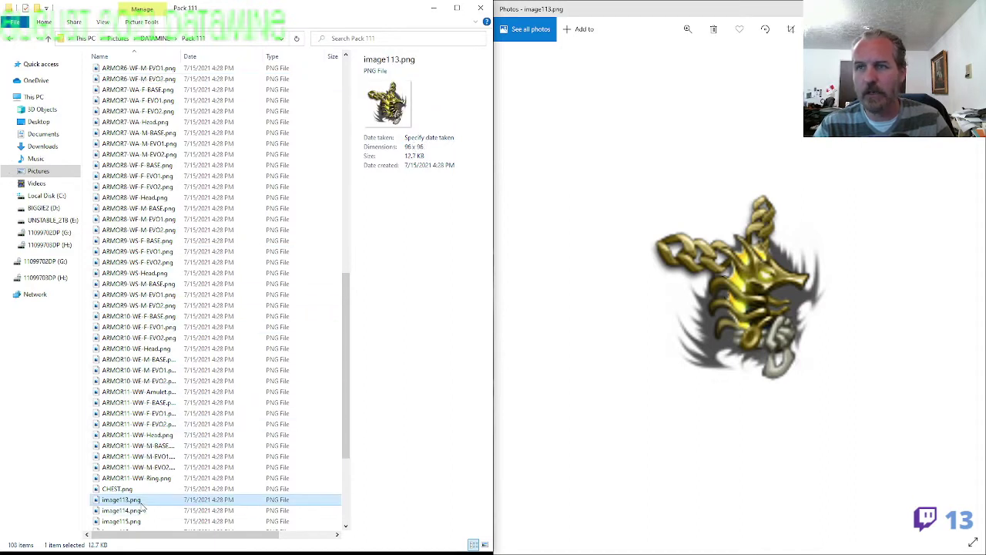
pyautogui.click(141, 500)
pyautogui.write('ARMOR6-WF-')
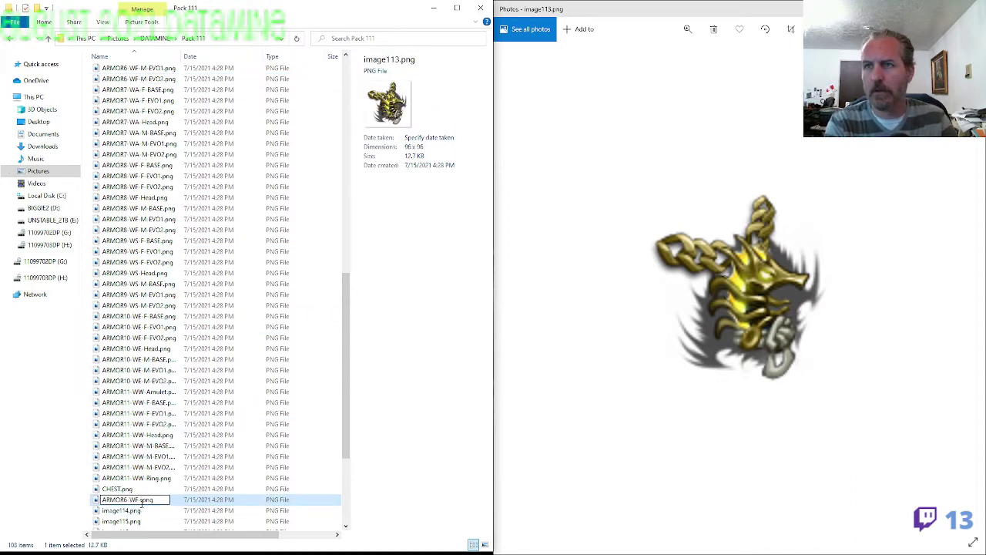
pyautogui.click(143, 509)
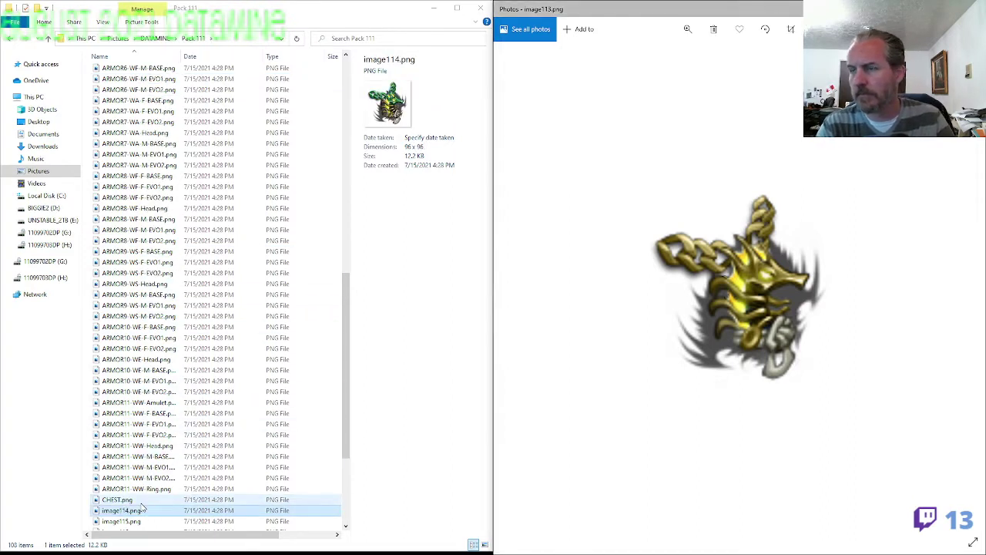
# Close the image113.png view, open image114.png, and rename that amulet image as ARMOR8-WF-Amulet.png
pyautogui.scroll(-3, 721, 438)
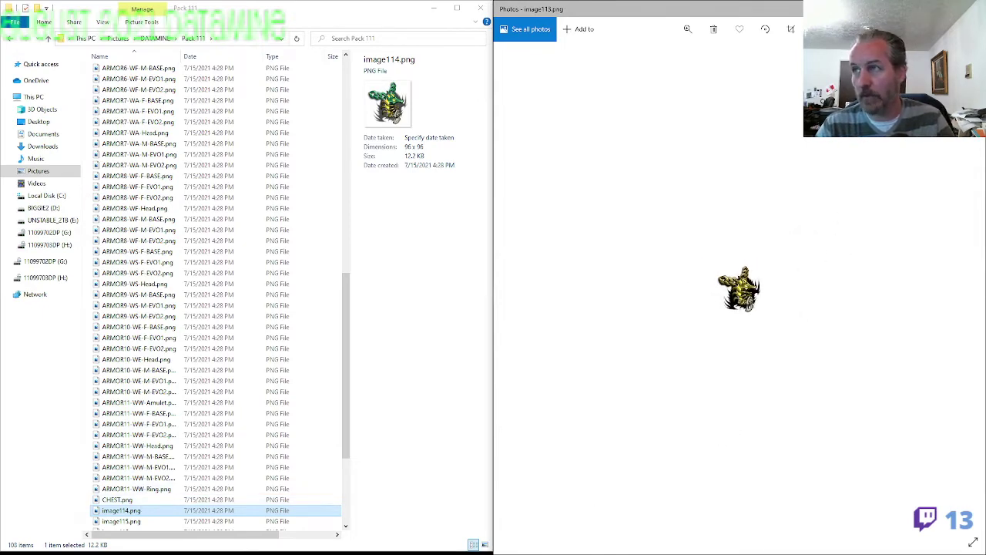
pyautogui.click(968, 9)
pyautogui.scroll(-2, 215, 432)
pyautogui.doubleClick(136, 450)
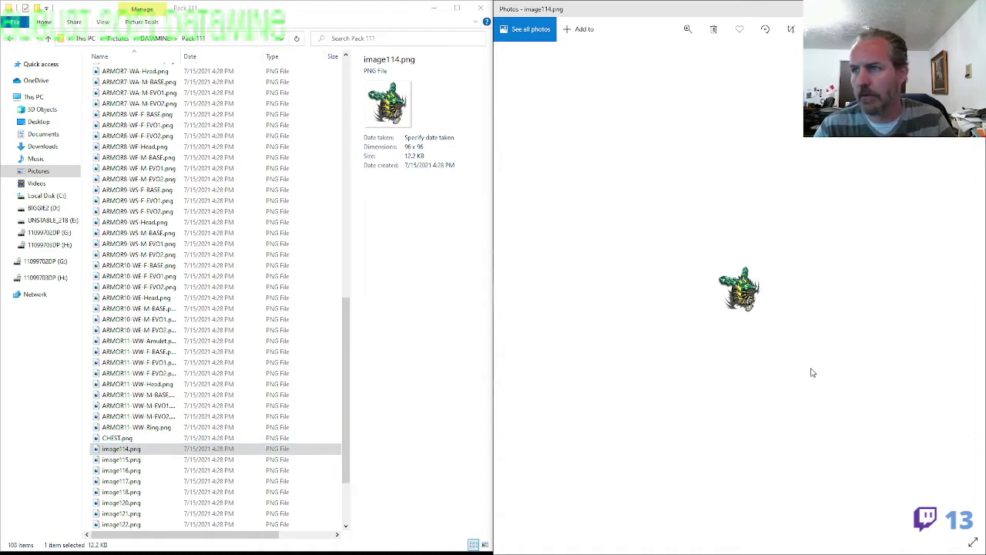
pyautogui.click(144, 450)
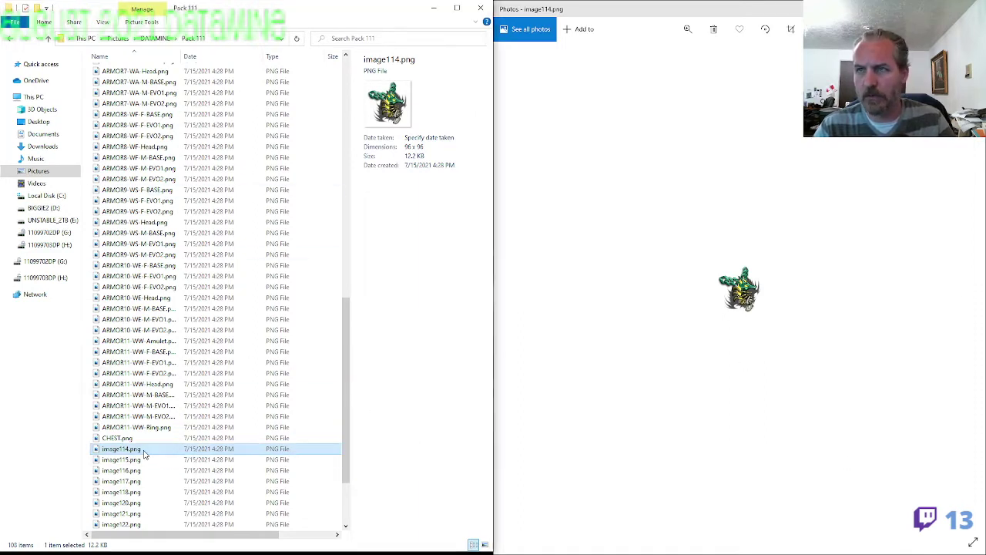
pyautogui.write('ARMOR6-WF-')
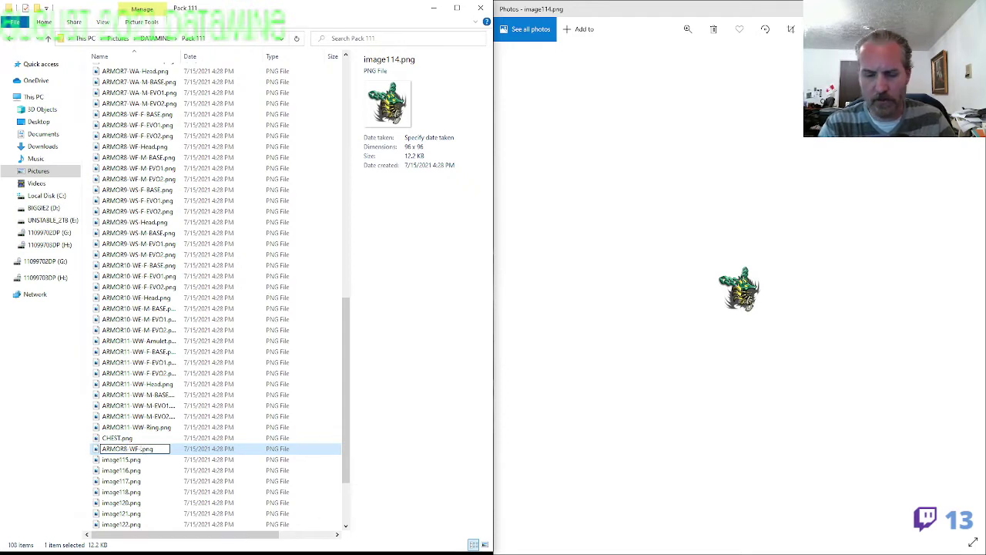
pyautogui.click(144, 454)
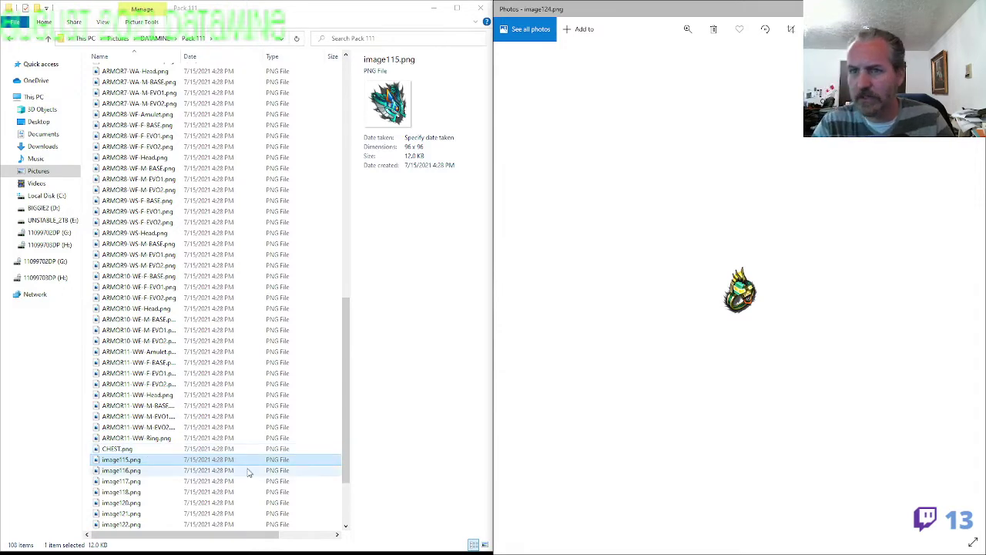
# Rename the matching green and gold ring image image124.png as ARMOR8-WF-Ring.png
pyautogui.scroll(-3, 141, 439)
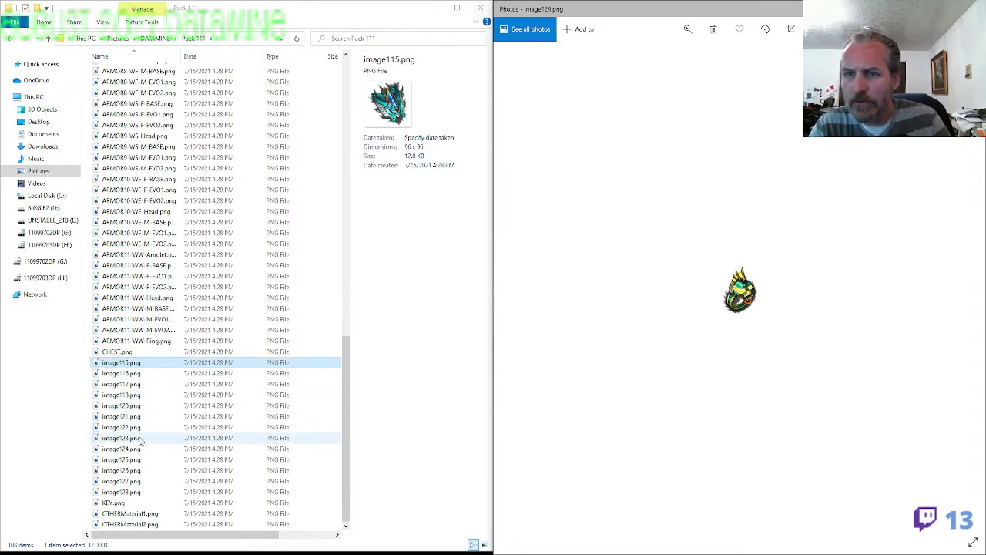
pyautogui.click(139, 448)
pyautogui.press('F2')
pyautogui.write('ARMOR6-WE-')
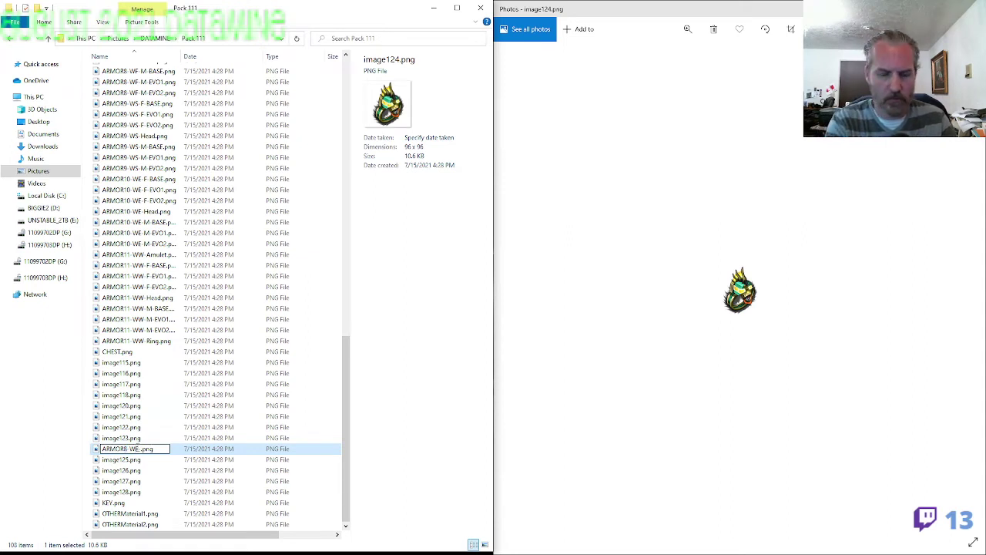
pyautogui.write('Ring')
pyautogui.hotkey('shift', 'Home')
pyautogui.press('Return')
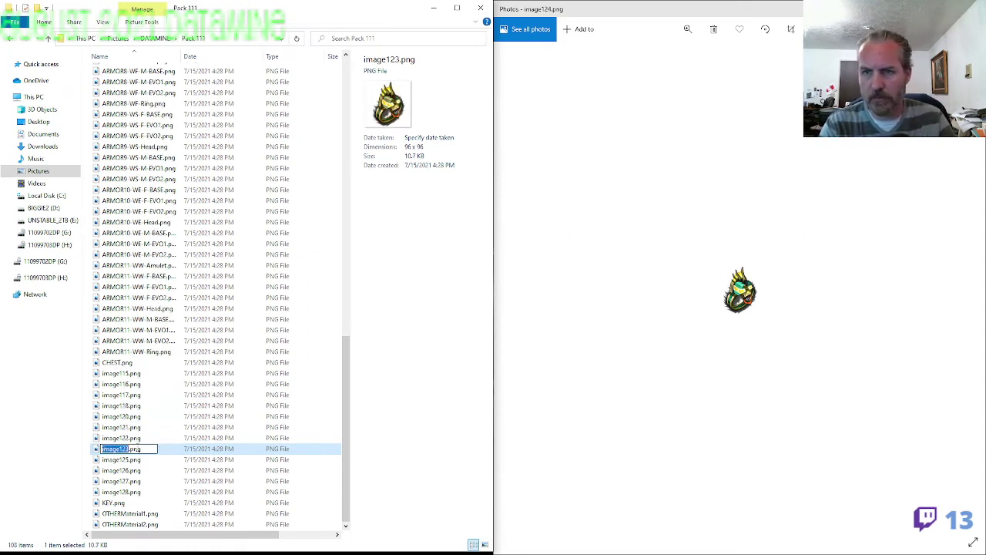
# Open the gold ring image image123.png and rename it as ARMOR6-WF-Ring.png
pyautogui.doubleClick(137, 450)
pyautogui.press('F2')
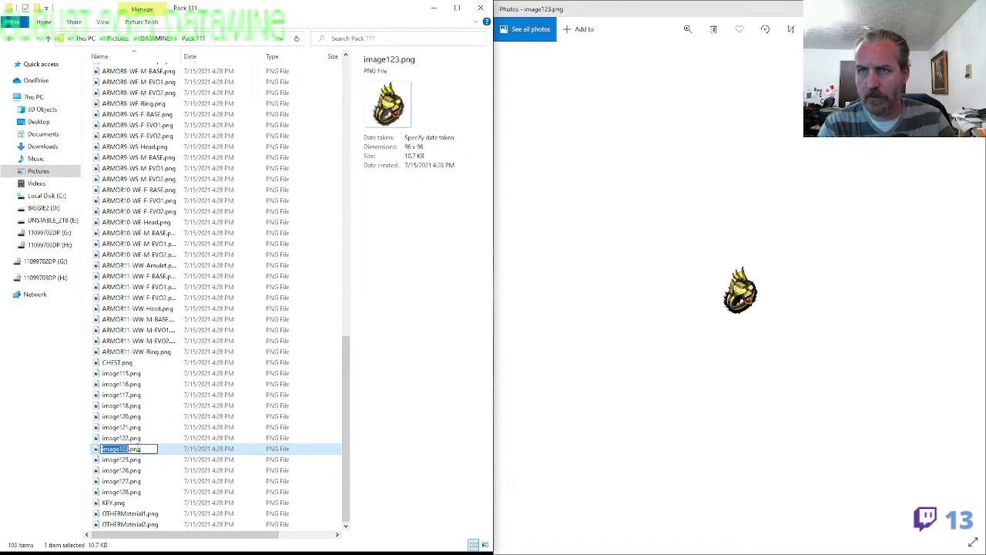
pyautogui.write('ARMOR8-WE-Ring')
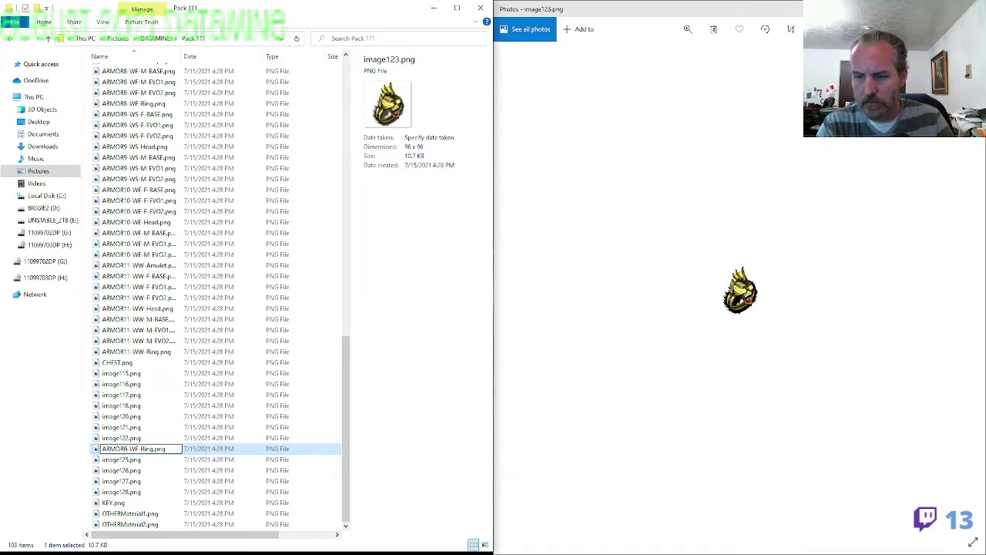
pyautogui.press('Return')
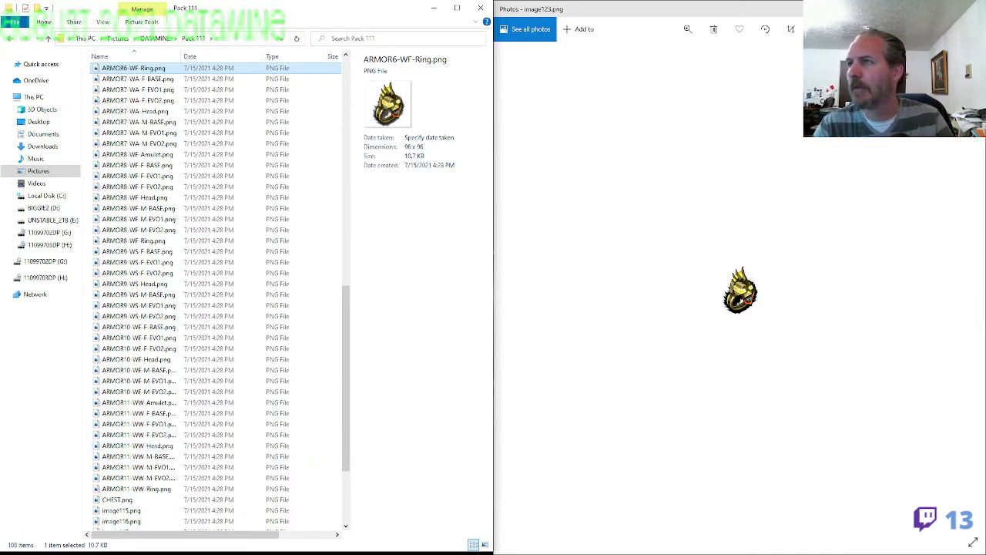
# Open image115.png, view ARMOR7-WA-M-EVO2.png to compare its armor with the amulet, and close the armor image
pyautogui.click(967, 8)
pyautogui.doubleClick(135, 512)
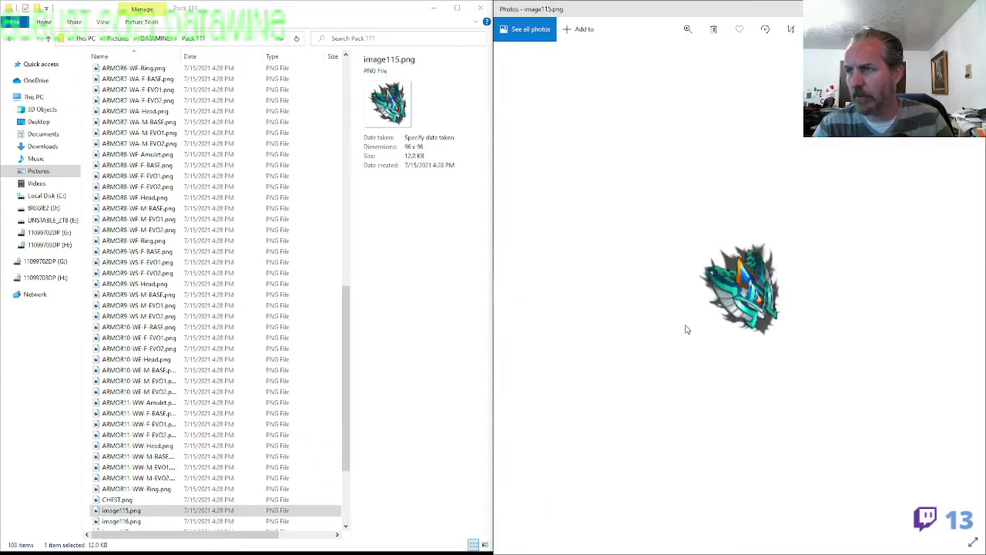
pyautogui.click(154, 145)
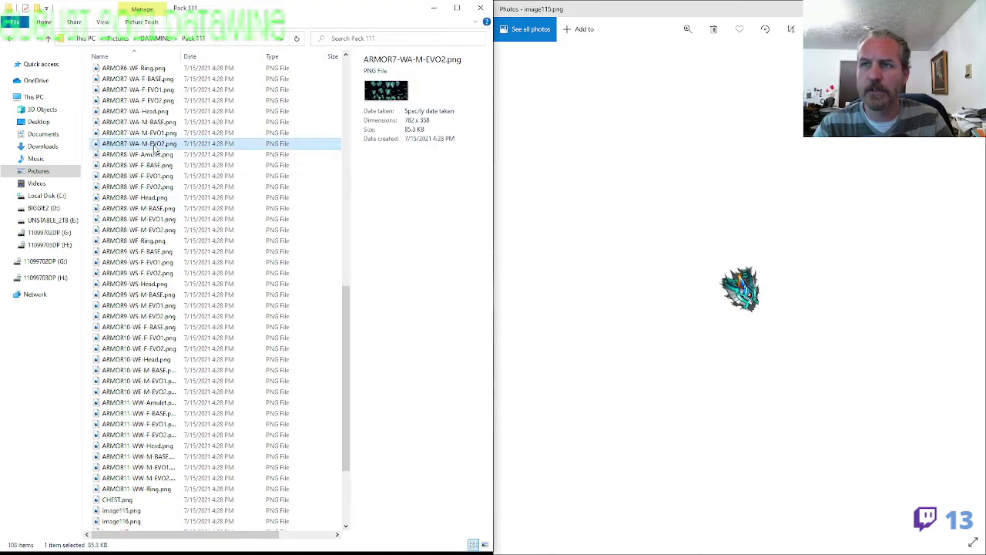
pyautogui.doubleClick(154, 147)
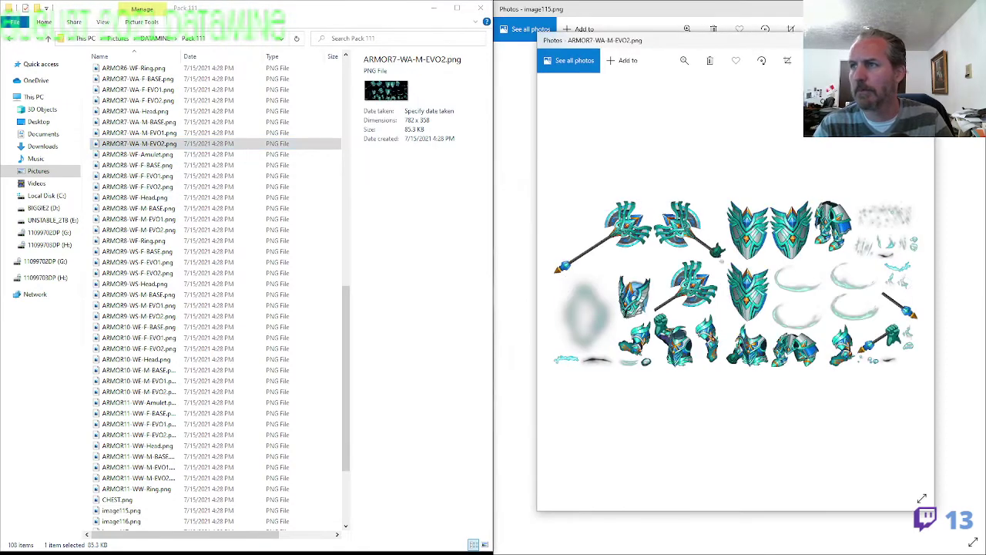
pyautogui.hotkey('alt', 'F4')
# Rename the amulet image image115.png as ARMOR7-WA-Amulet.png, reusing the prefix of the ARMOR7-WA files
pyautogui.press('F2')
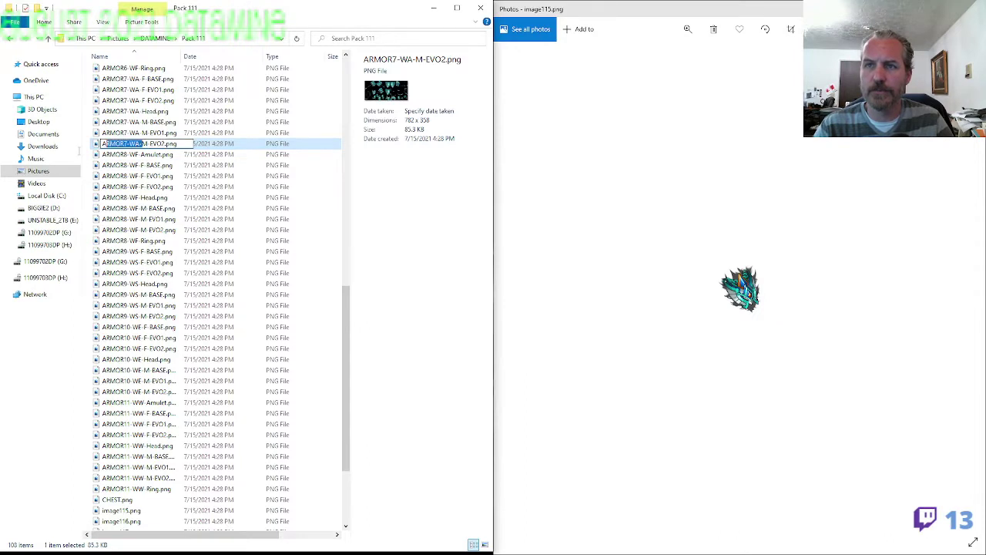
pyautogui.click(154, 510)
pyautogui.click(154, 510)
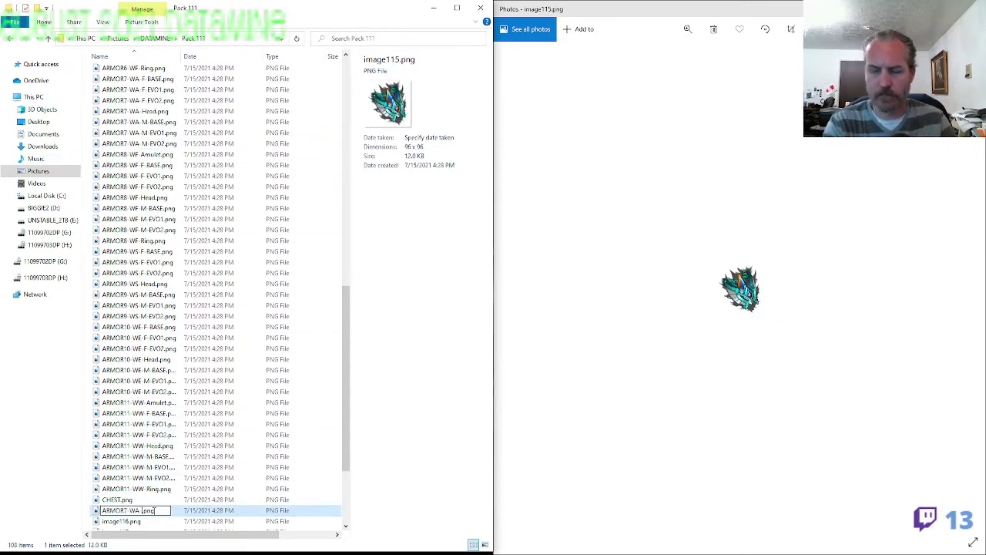
pyautogui.click(154, 517)
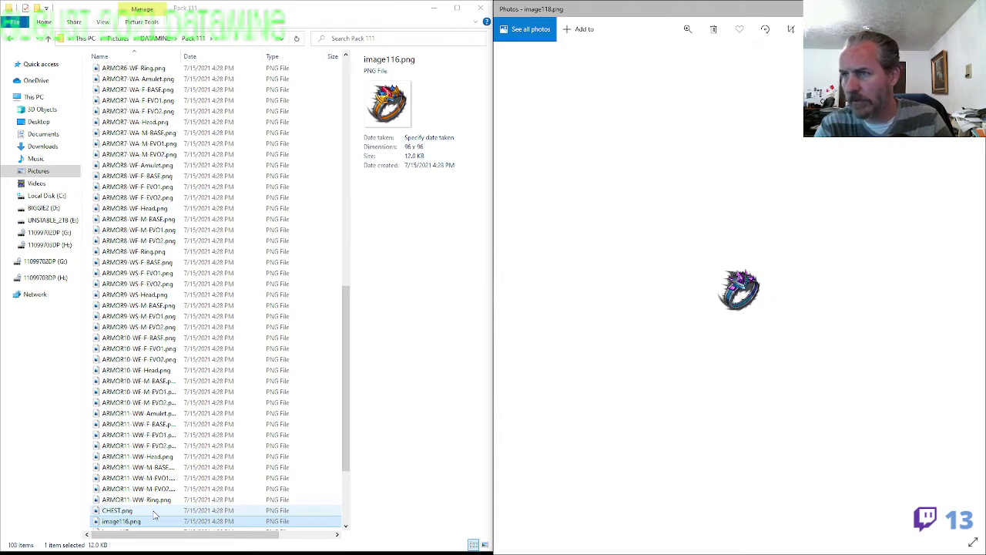
# Browse the ring images to image121.png, compare it with an enlarged ARMOR7-WA-M-EVO2.png alongside, and close the armor image
pyautogui.press('Right')
pyautogui.press('Right')
pyautogui.press('Right')
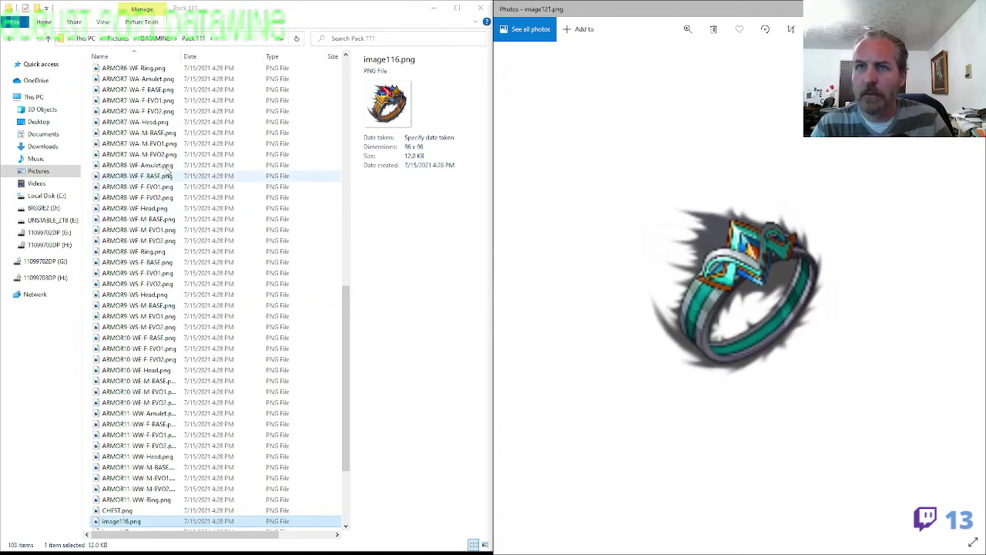
pyautogui.doubleClick(165, 154)
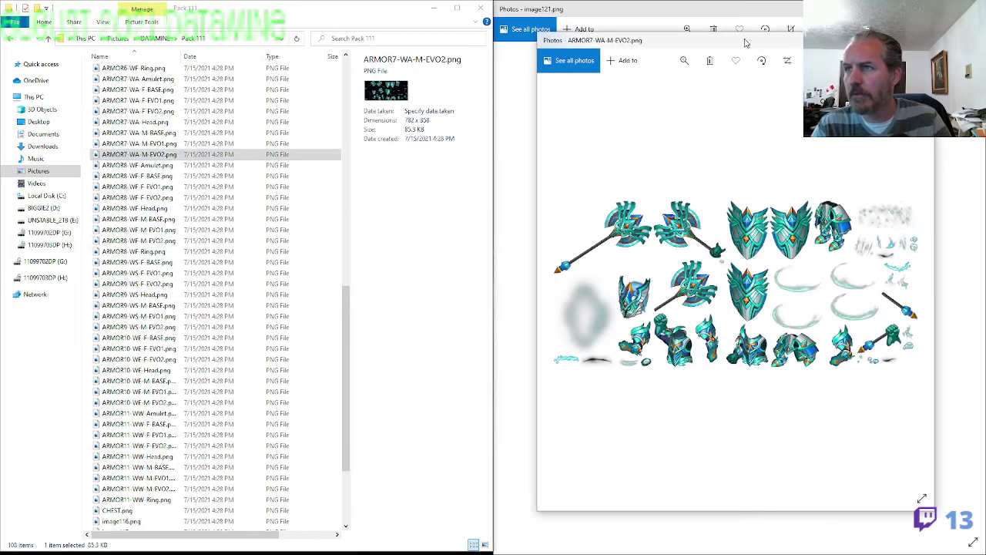
pyautogui.moveTo(745, 42); pyautogui.dragTo(339, 51)
pyautogui.scroll(3, 308, 300)
pyautogui.scroll(3, 308, 302)
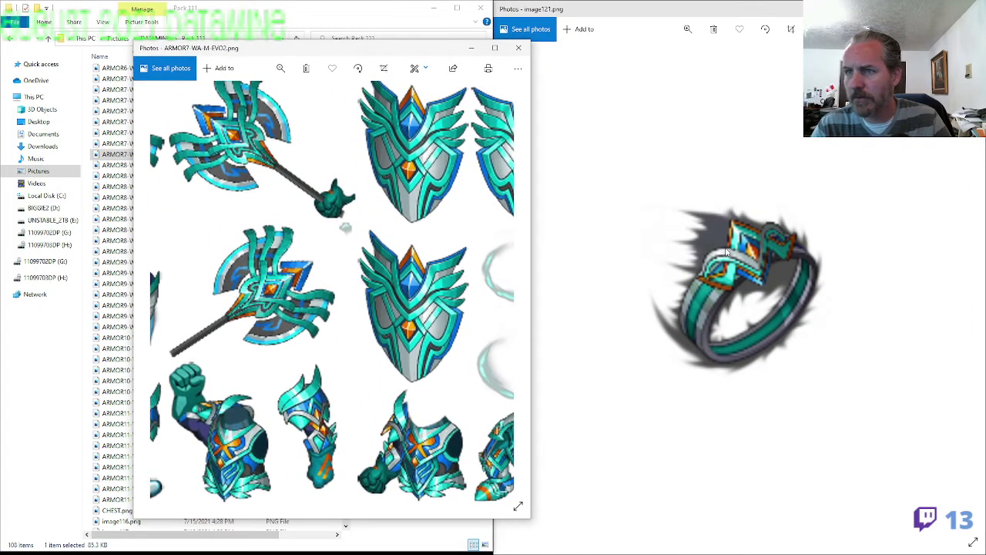
pyautogui.moveTo(431, 339)
pyautogui.mouseDown()
pyautogui.moveTo(373, 368)
pyautogui.moveTo(439, 333)
pyautogui.mouseUp()
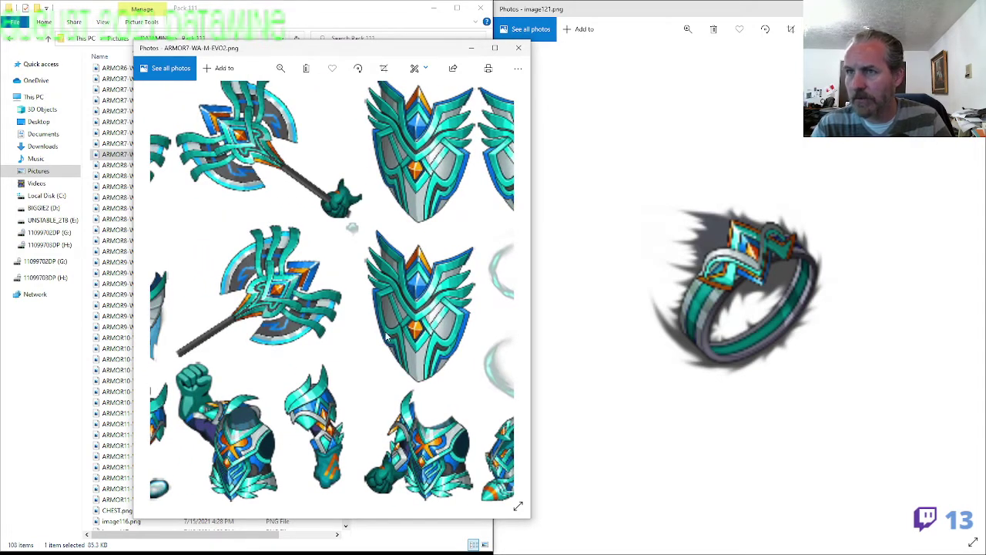
pyautogui.click(517, 49)
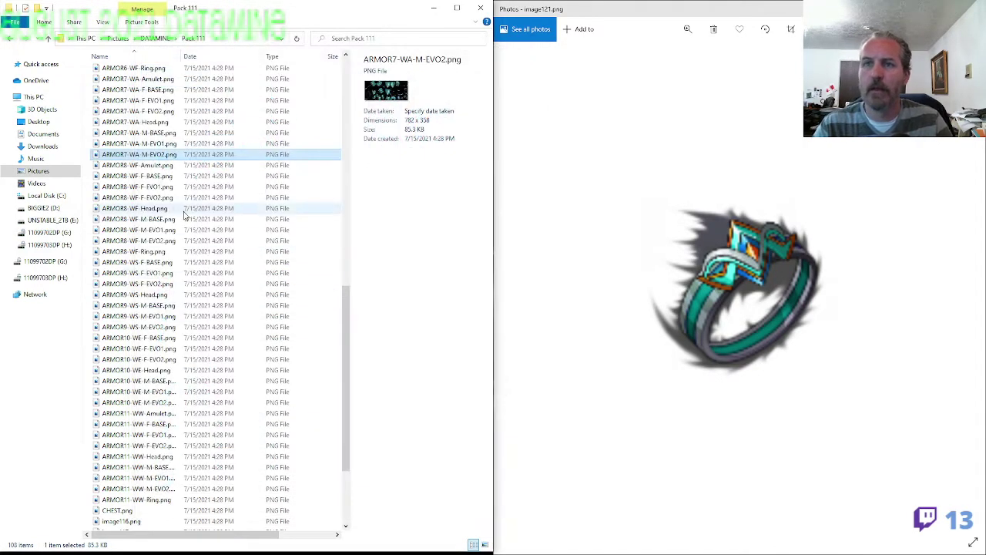
# Rename the teal ring image image121.png as ARMOR7-WA-Ring.png
pyautogui.click(142, 154)
pyautogui.click(142, 316)
pyautogui.scroll(-4, 169, 346)
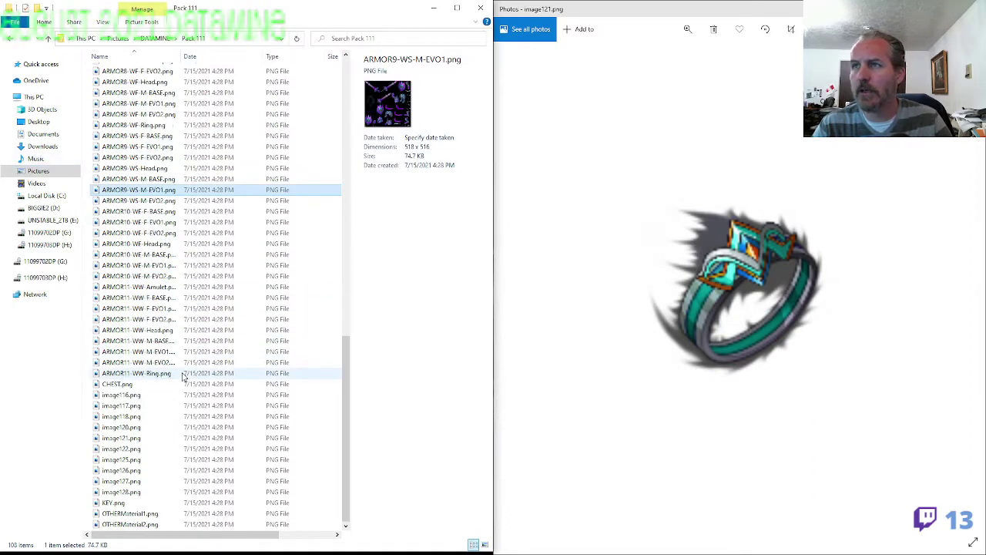
pyautogui.click(142, 438)
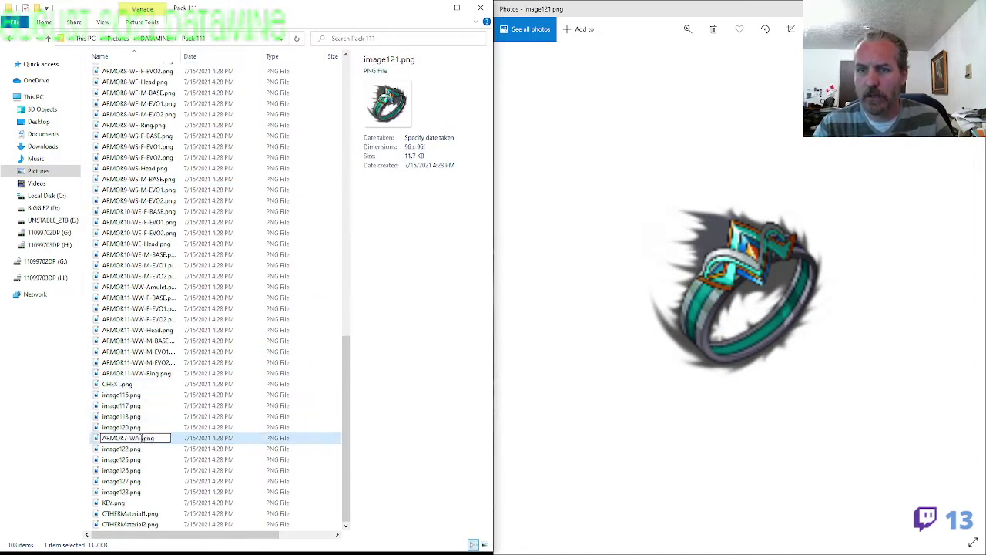
pyautogui.click(142, 447)
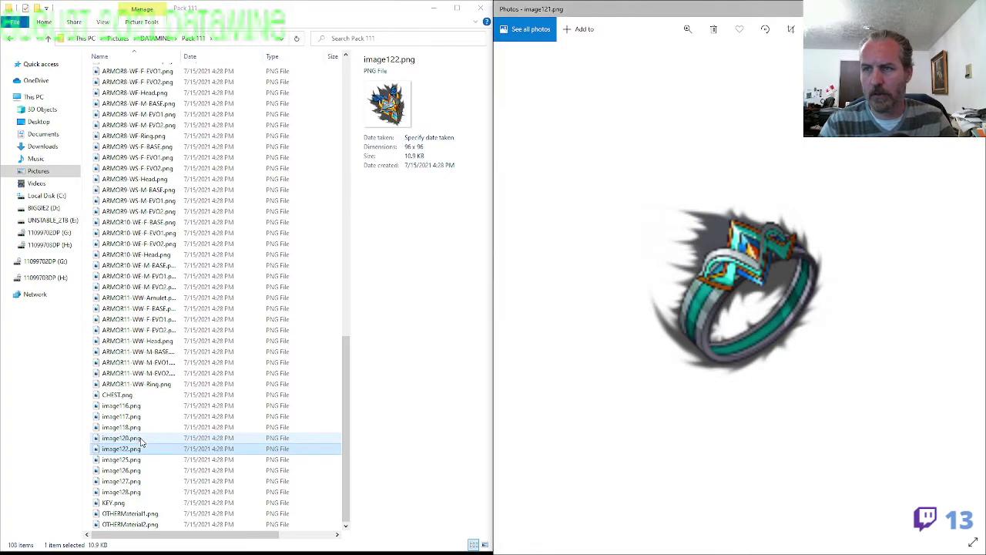
# Close the teal ring view, open image116.png beside the file list, and enlarge its ring
pyautogui.hotkey('alt', 'F4')
pyautogui.doubleClick(124, 406)
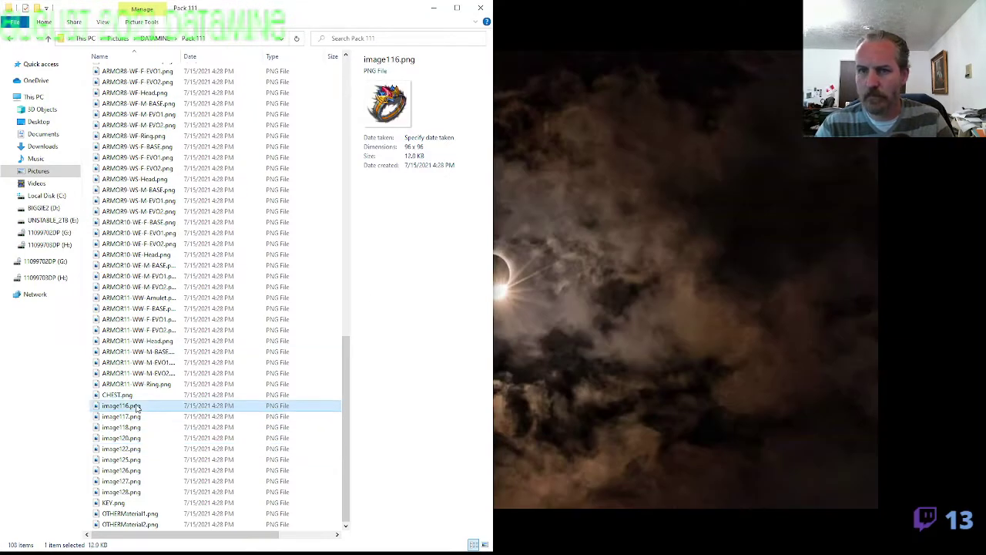
pyautogui.press('super+Right')
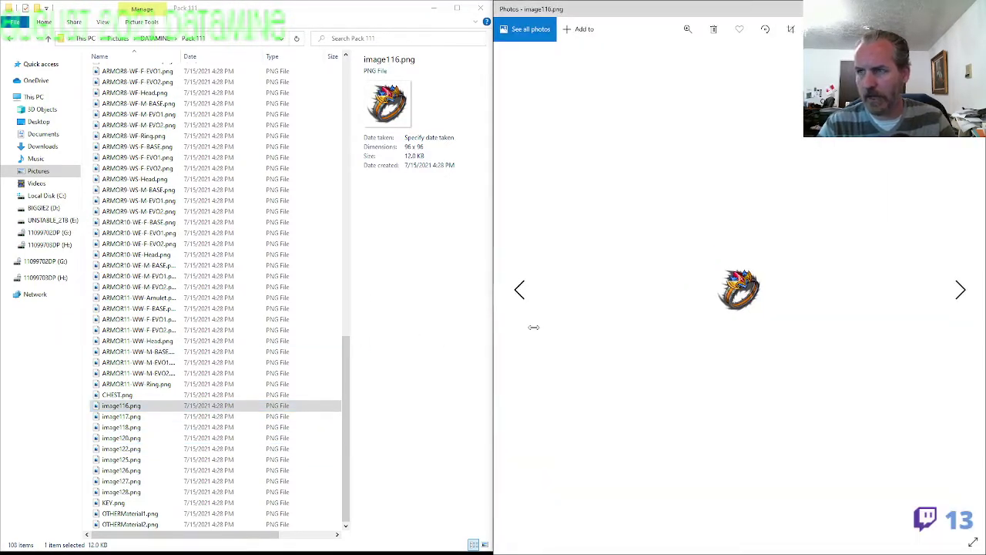
pyautogui.scroll(3, 693, 337)
# Open ARMOR4-WF-M-EVO2.png and place it beside image116.png to compare the armor with the ring
pyautogui.click(201, 168)
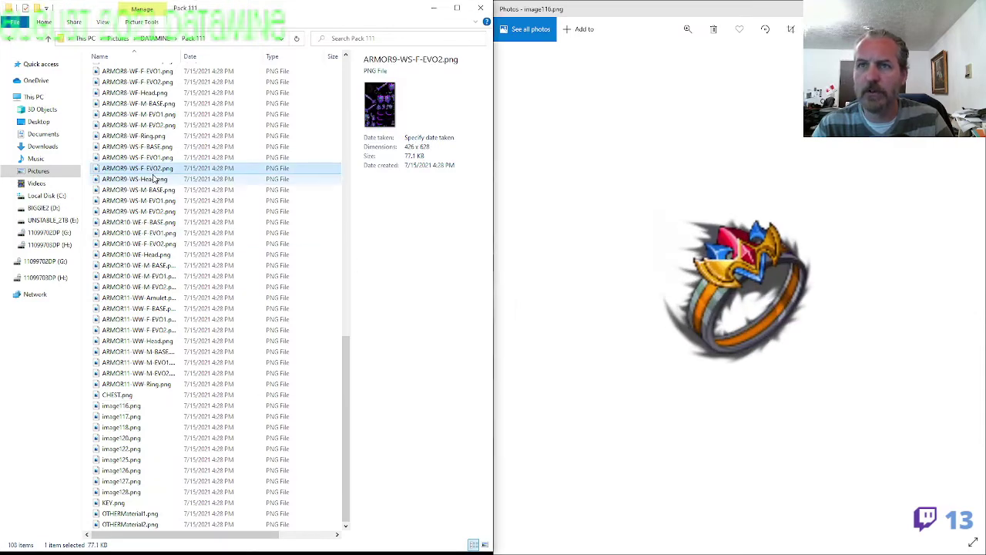
pyautogui.scroll(8, 168, 189)
pyautogui.scroll(3, 168, 190)
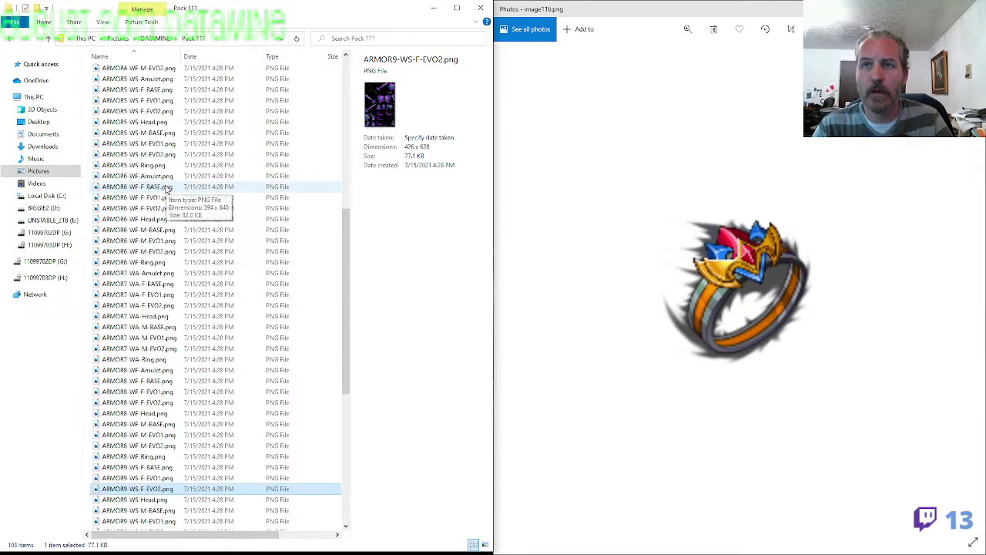
pyautogui.click(150, 101)
pyautogui.doubleClick(151, 108)
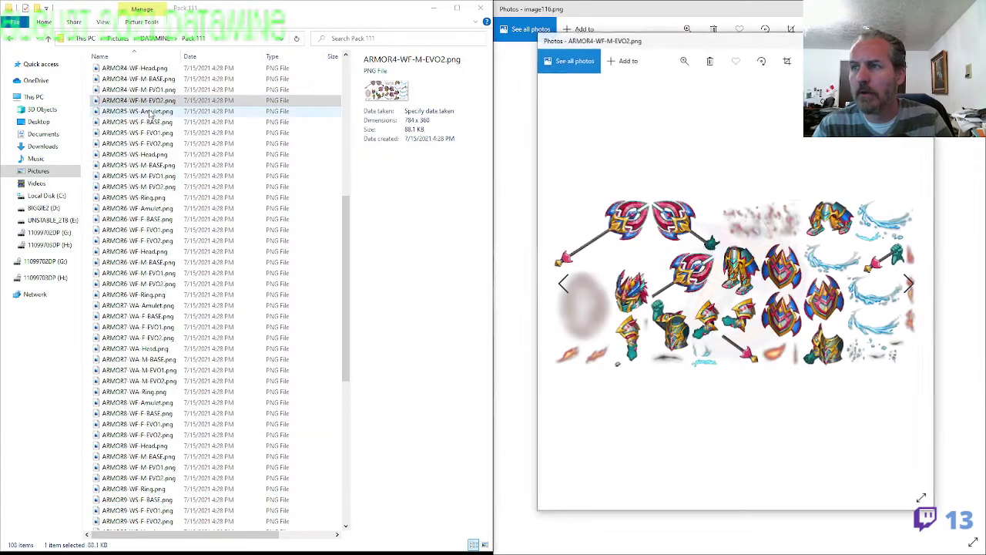
pyautogui.moveTo(667, 43); pyautogui.dragTo(447, 66)
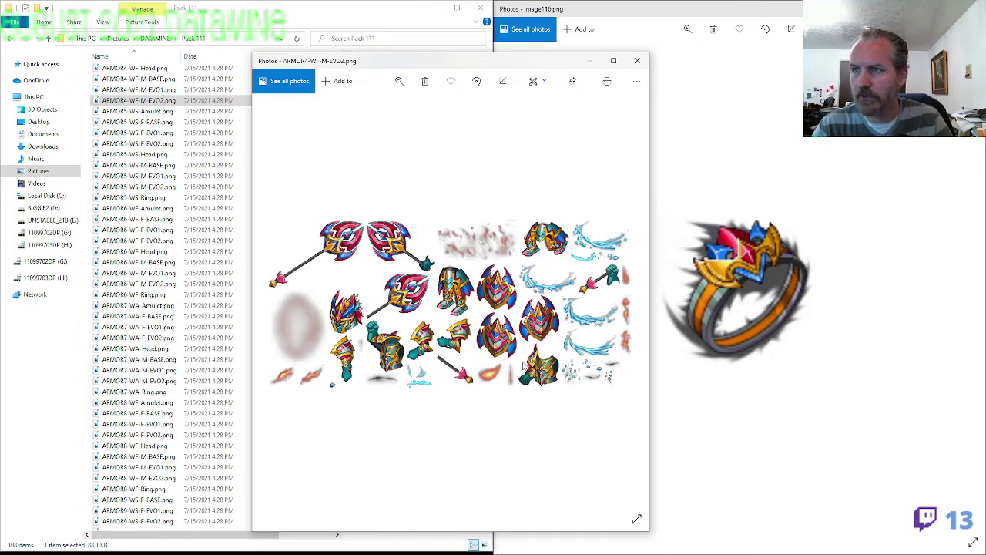
# Close the ARMOR4-WF-M-EVO2.png view, reuse its name prefix, and rename the ring image116.png as ARMOR4-WF-Ring.png
pyautogui.click(636, 61)
pyautogui.press('F2')
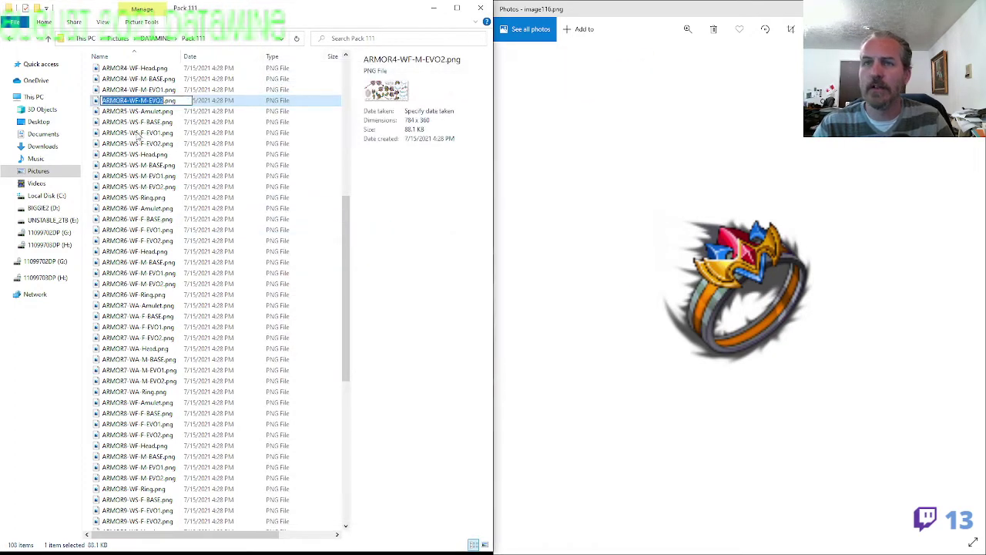
pyautogui.click(139, 283)
pyautogui.scroll(-11, 150, 339)
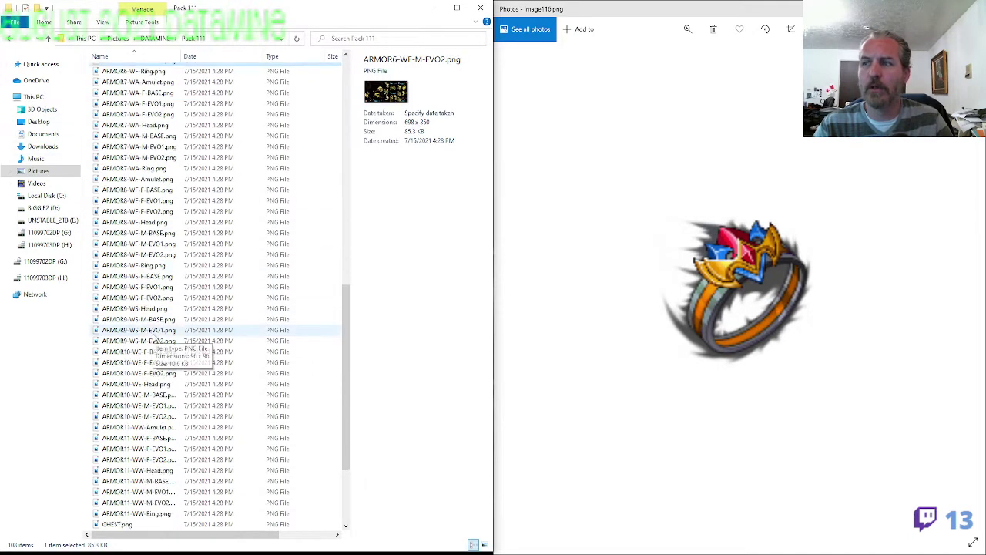
pyautogui.click(131, 405)
pyautogui.press('F2')
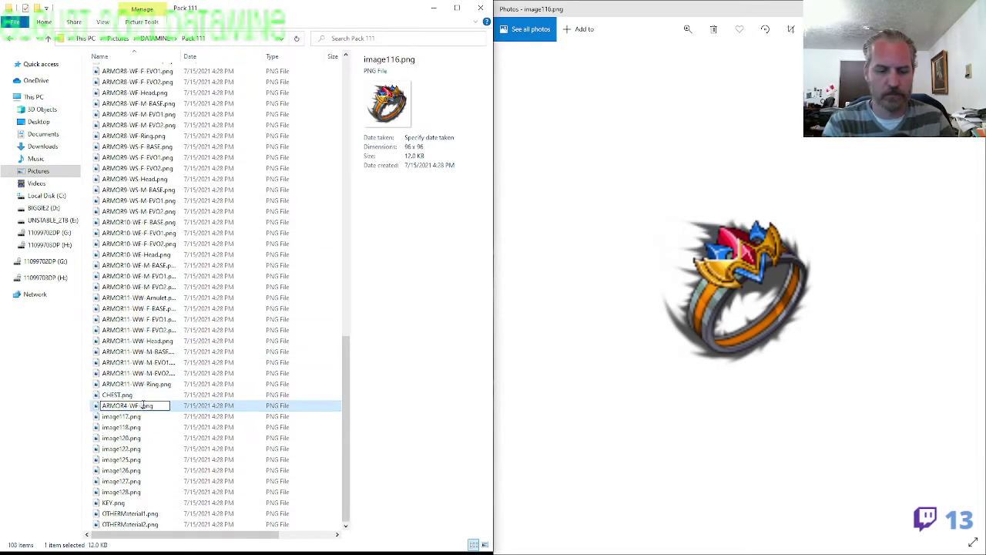
# View image117.png, rename this matching amulet as ARMOR4-WF-Amulet.png, and move on to image118.png
pyautogui.doubleClick(143, 415)
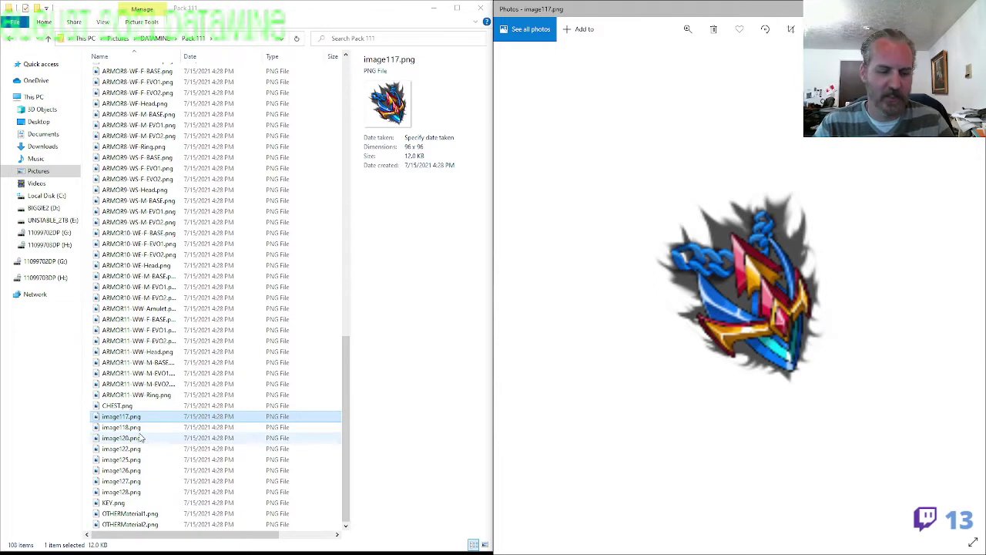
pyautogui.press('F2')
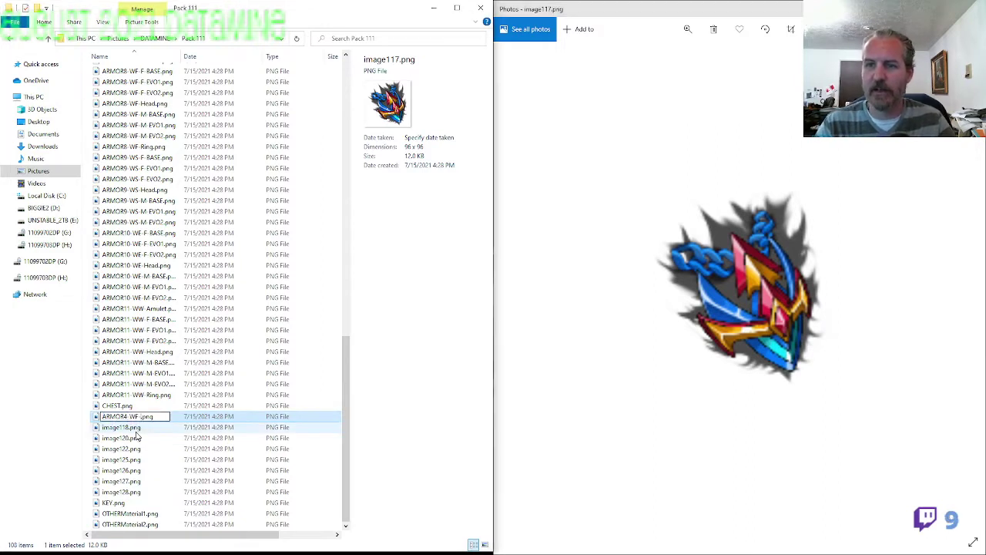
pyautogui.press('Tab')
pyautogui.press('Escape')
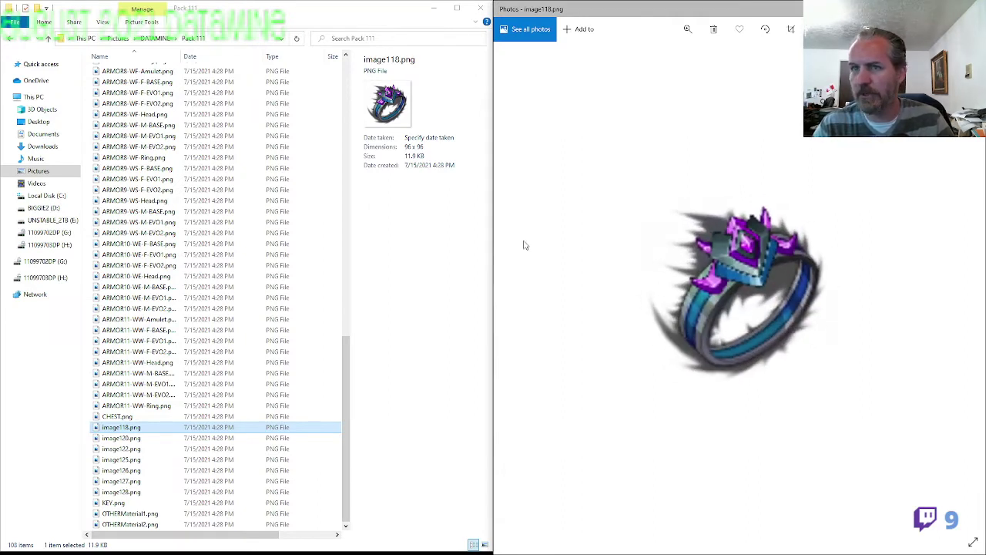
# Open and enlarge ARMOR9-WS-M-EVO2.png to compare its armor with the purple ring image118.png, and close the armor image
pyautogui.doubleClick(149, 233)
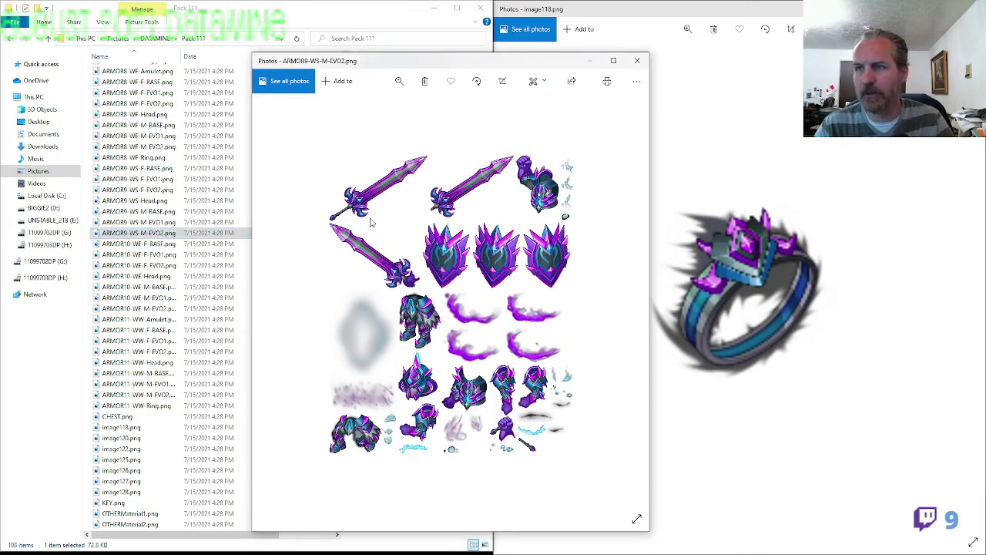
pyautogui.scroll(2, 462, 375)
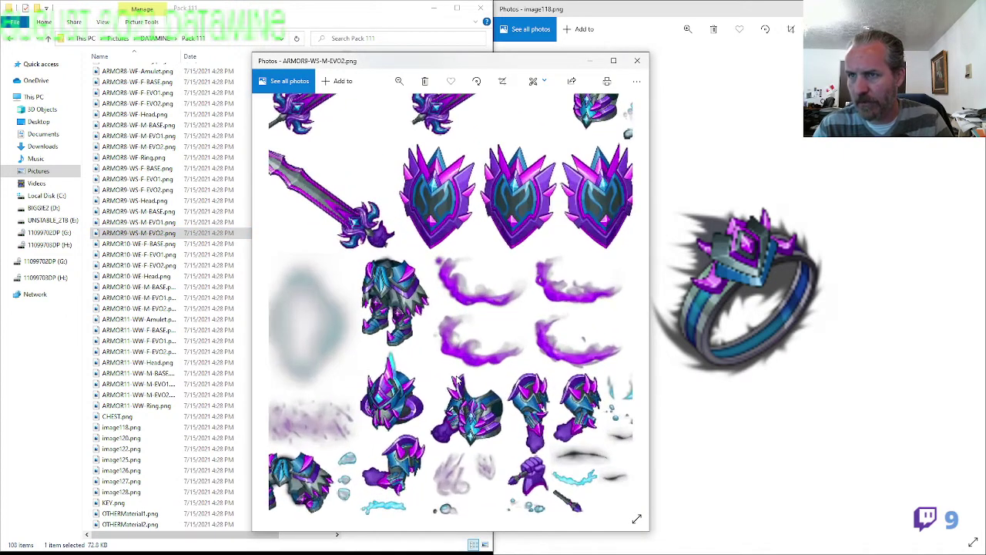
pyautogui.moveTo(471, 357); pyautogui.dragTo(462, 397)
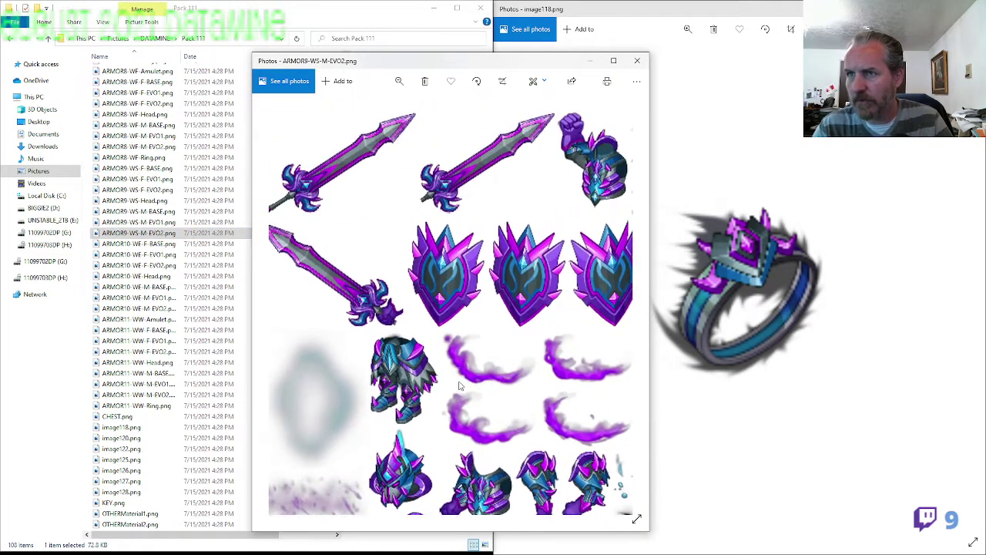
pyautogui.scroll(-2, 489, 407)
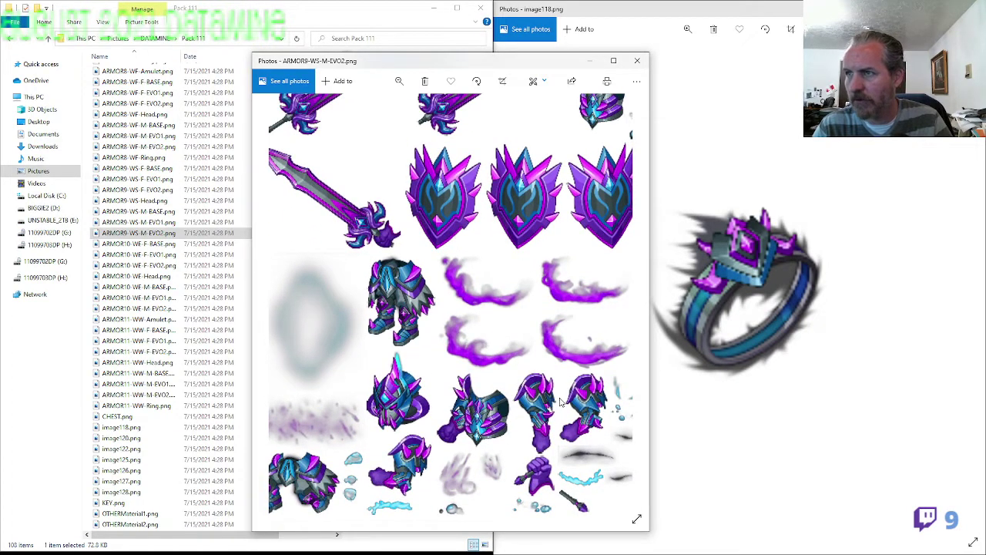
pyautogui.click(637, 60)
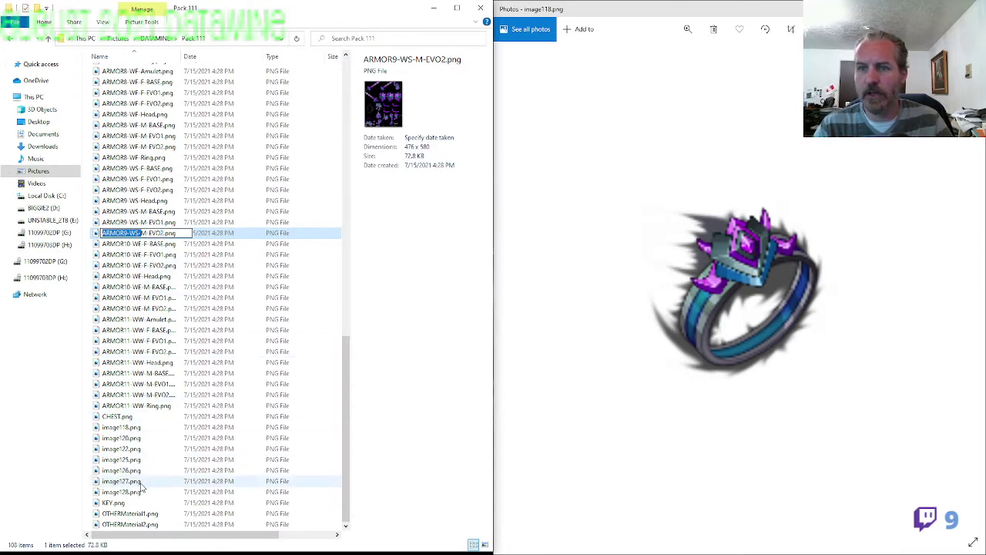
# Rename the purple ring image118.png as ARMOR9-WS-Ring.png
pyautogui.click(123, 426)
pyautogui.press('F2')
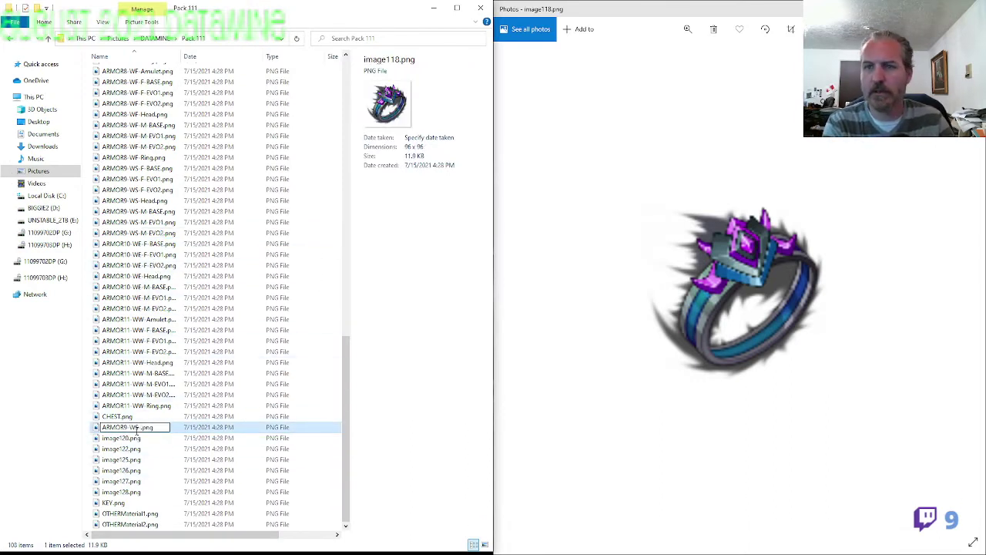
pyautogui.click(136, 436)
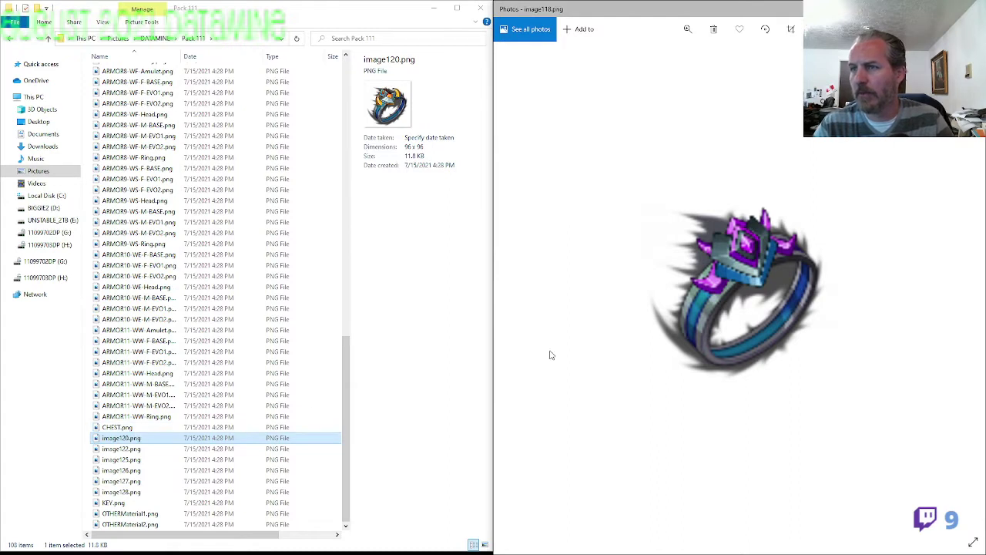
# Browse the remaining images to the purple amulet image125.png, rename it ARMOR9-WS-Amulet.png, and close its view
pyautogui.press('Right')
pyautogui.press('Right')
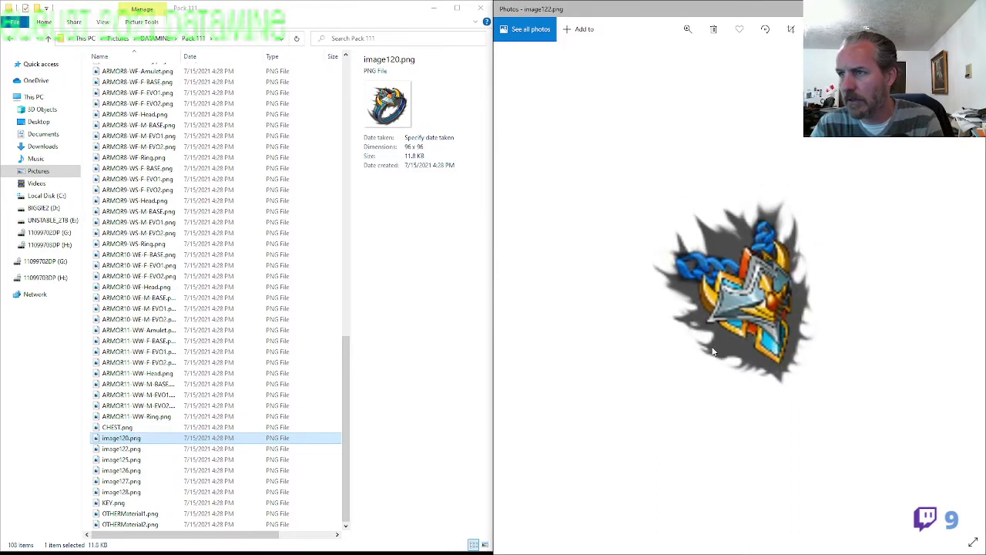
pyautogui.press('Right')
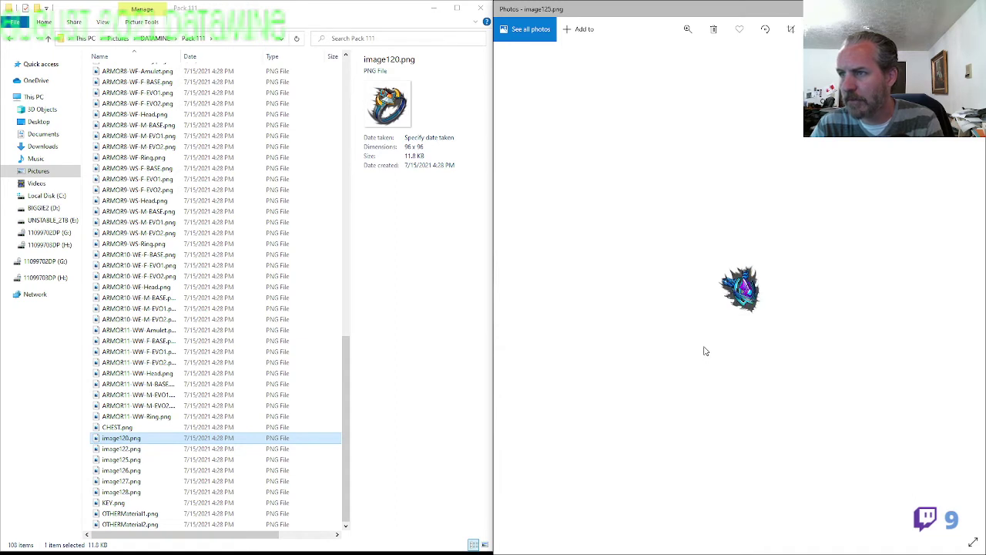
pyautogui.click(140, 462)
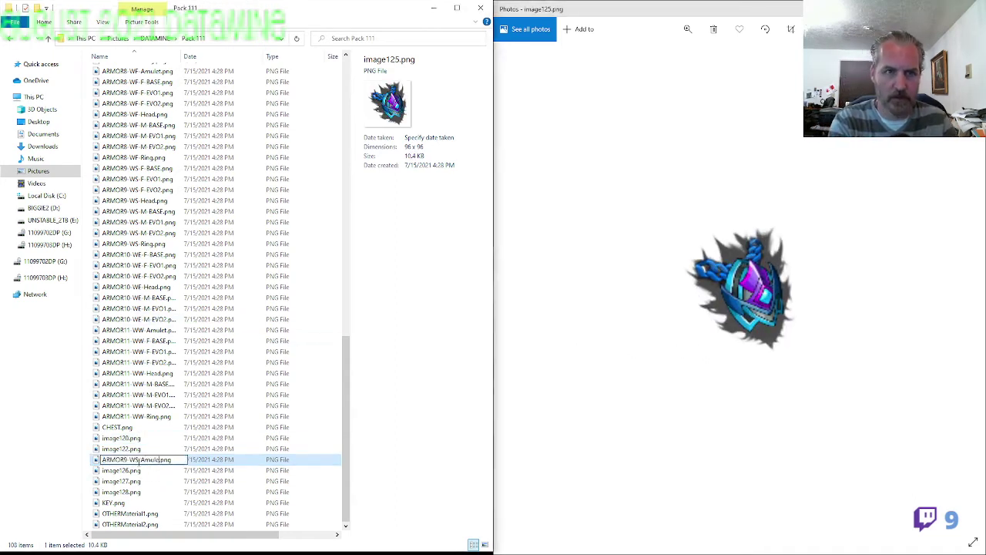
pyautogui.doubleClick(141, 469)
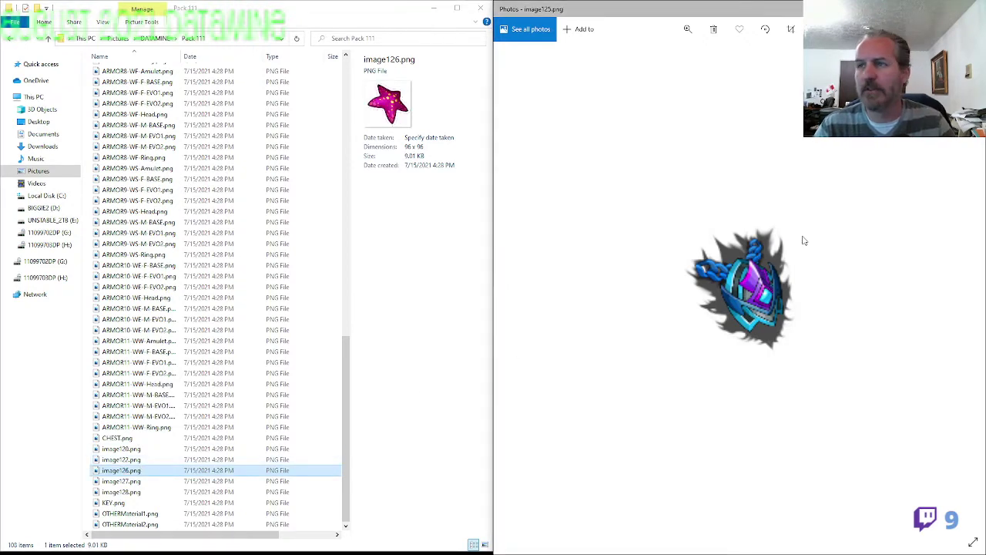
pyautogui.hotkey('alt', 'F4')
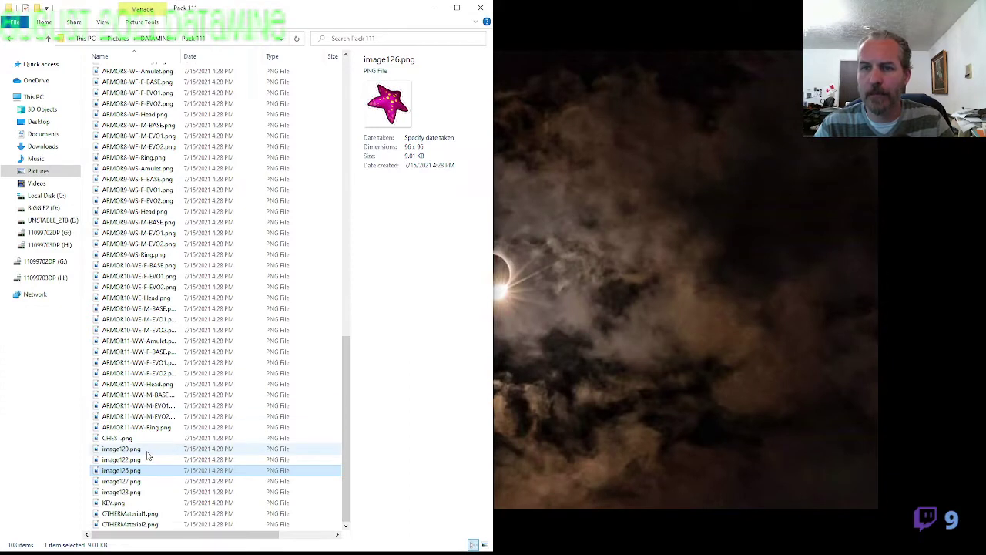
# Open the ring image120.png and ARMOR10-WE-M-EVO2.png to compare them, and close the armor image
pyautogui.click(146, 451)
pyautogui.doubleClick(147, 452)
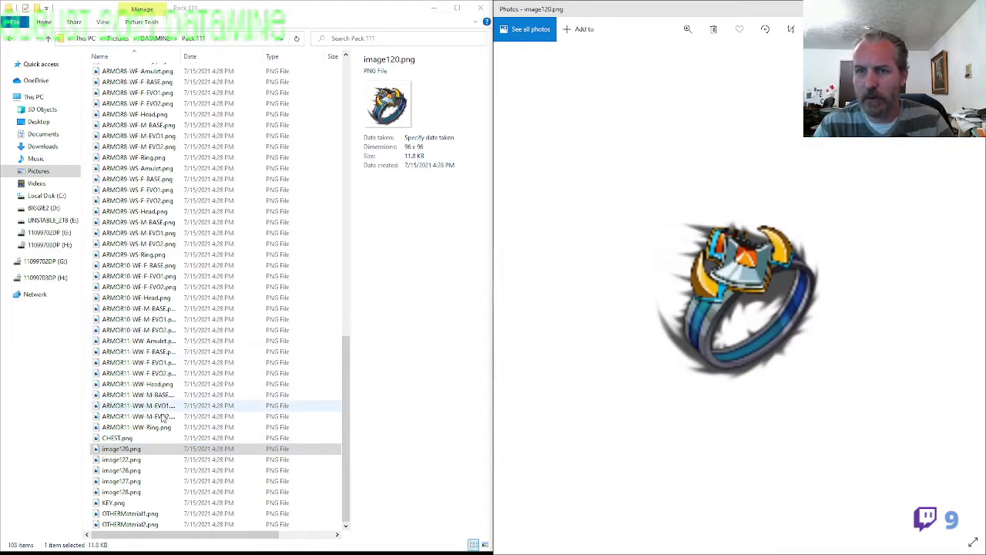
pyautogui.click(158, 331)
pyautogui.doubleClick(159, 332)
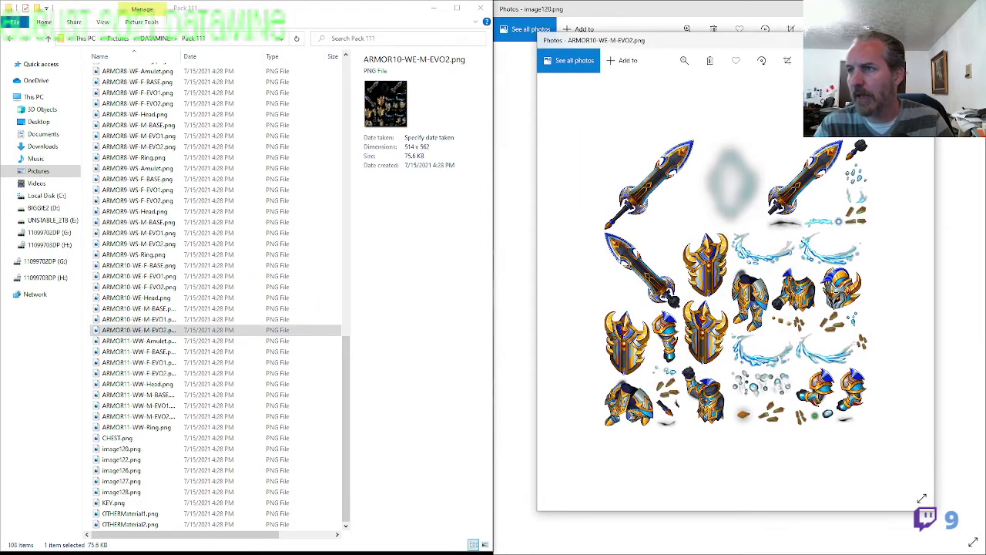
pyautogui.click(921, 40)
# Reuse the prefix of ARMOR10-WE-M-EVO2.png to rename the ring image120.png as ARMOR10-WE-Ring.png
pyautogui.press('F2')
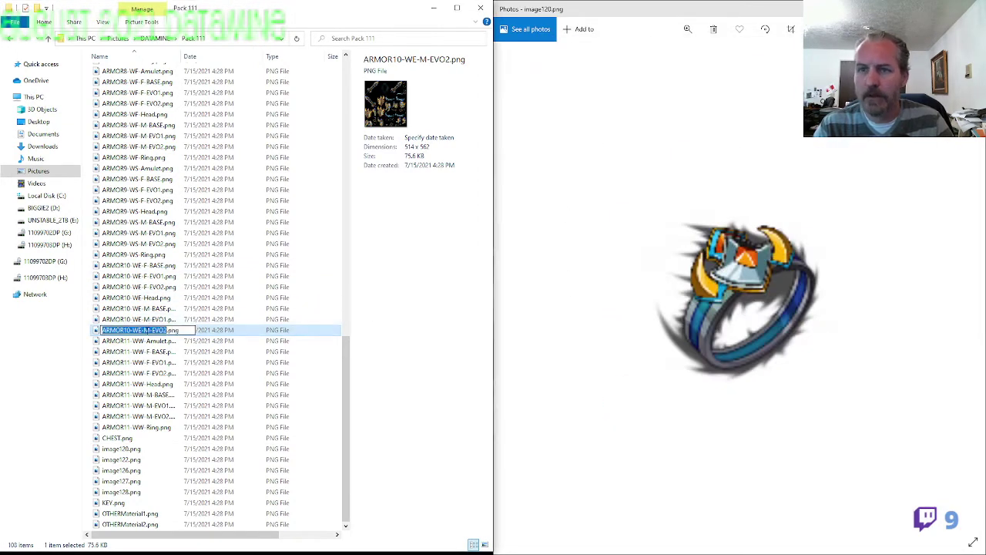
pyautogui.click(150, 449)
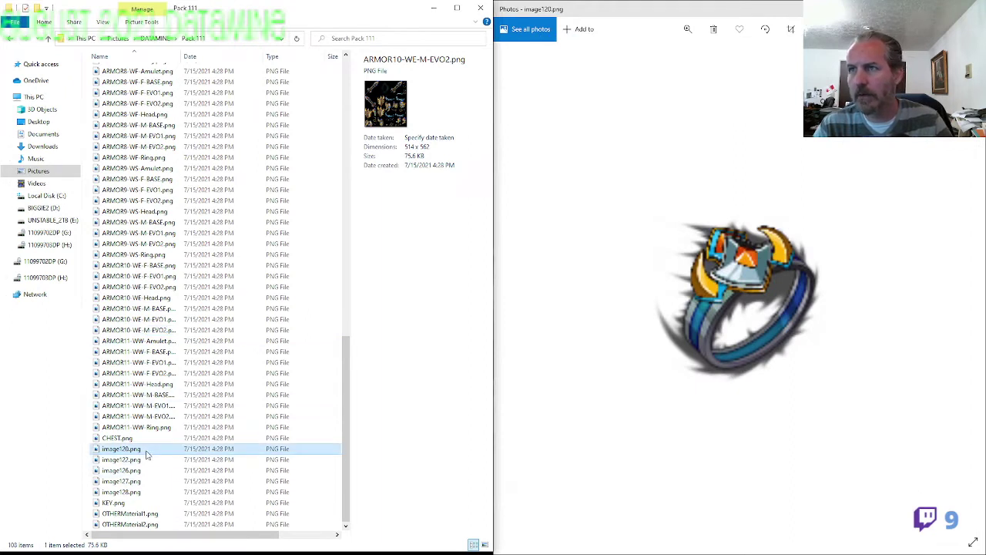
pyautogui.click(146, 449)
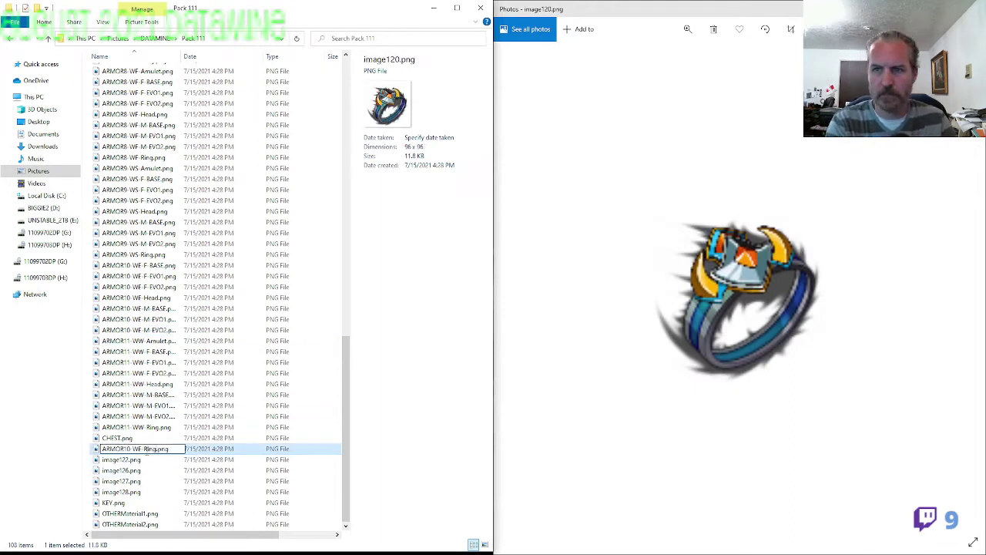
pyautogui.press('Tab')
pyautogui.press('Escape')
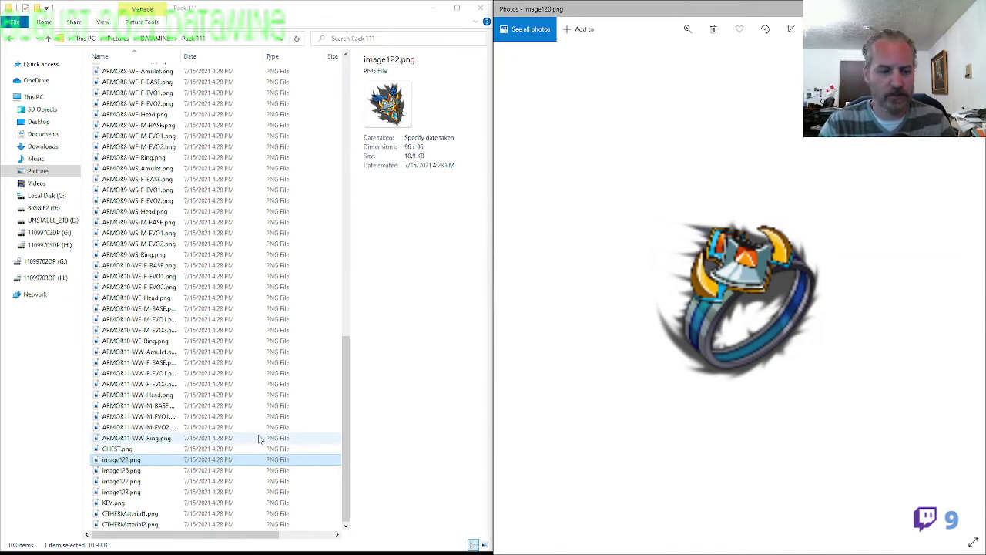
# Rename the amulet image122.png as ARMOR10-WE-Amulet.png and close the ring image view
pyautogui.click(143, 460)
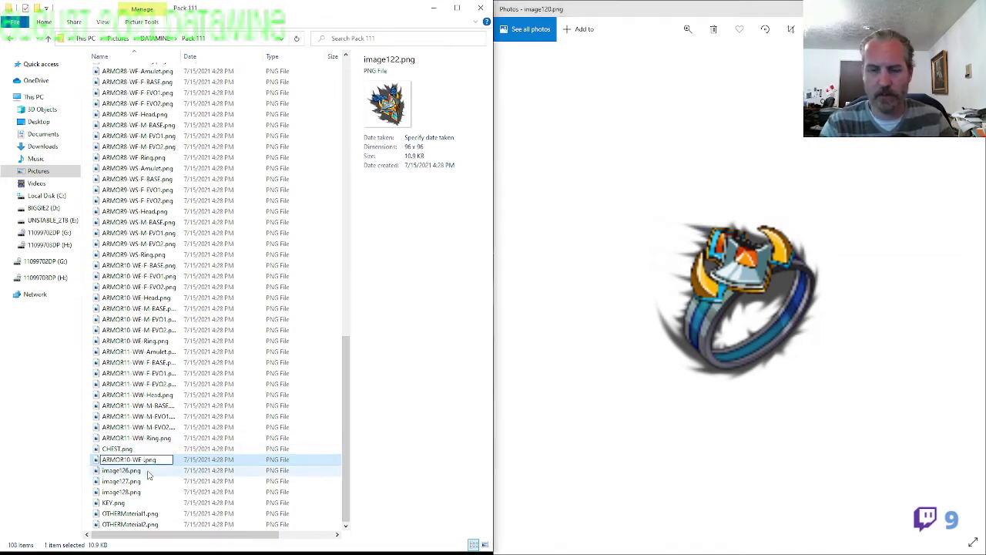
pyautogui.click(148, 475)
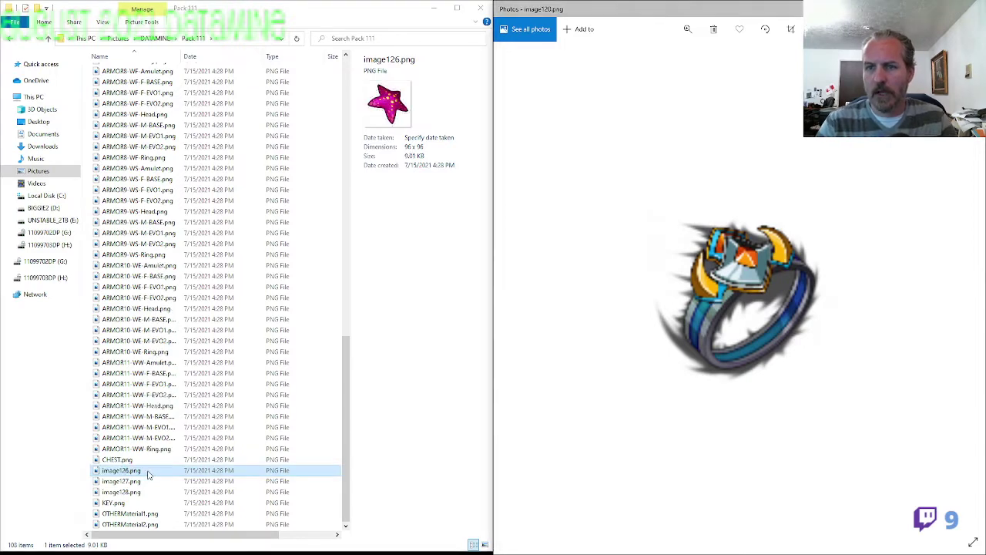
pyautogui.click(968, 9)
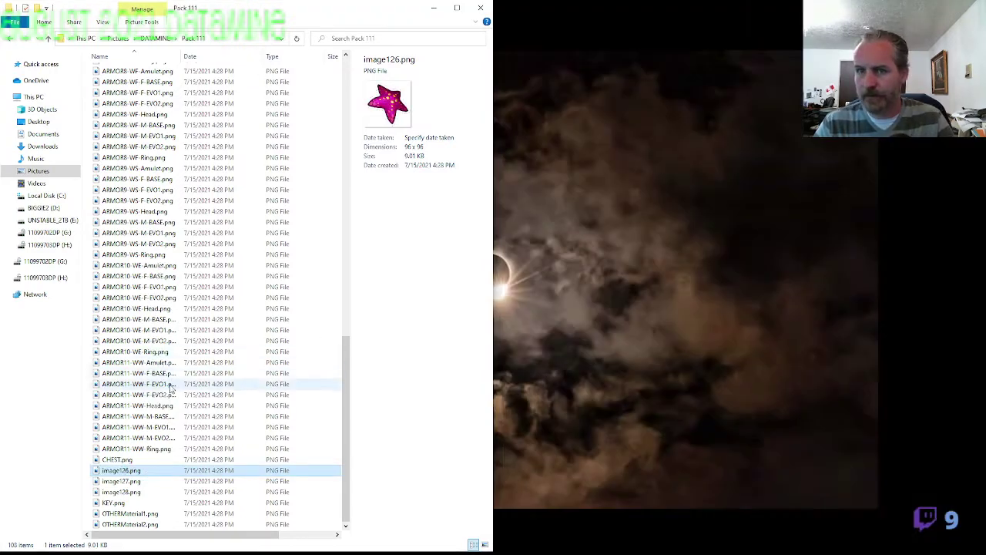
# Open image126.png and browse through image127.png and image128.png to identify the remaining unnamed items
pyautogui.doubleClick(136, 472)
pyautogui.doubleClick(137, 472)
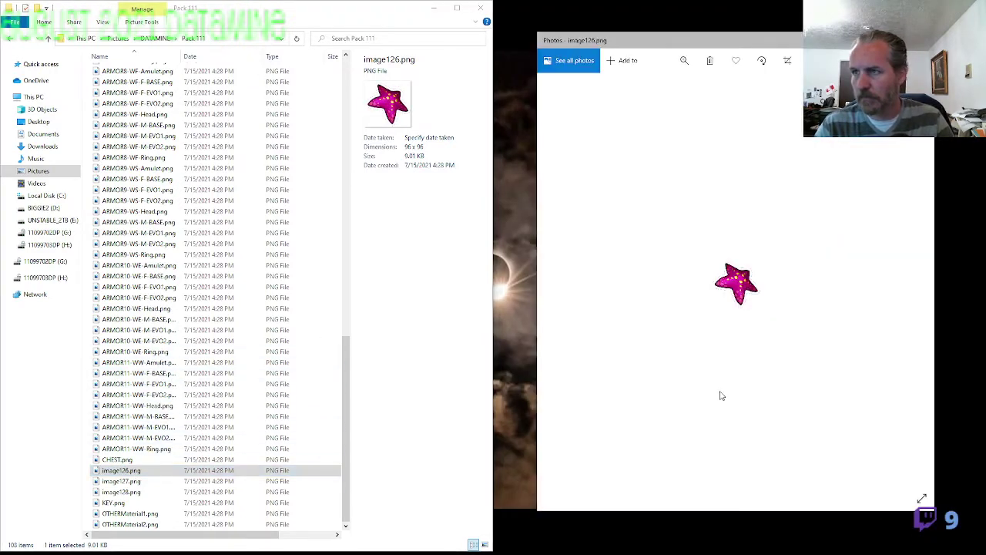
pyautogui.press('Right')
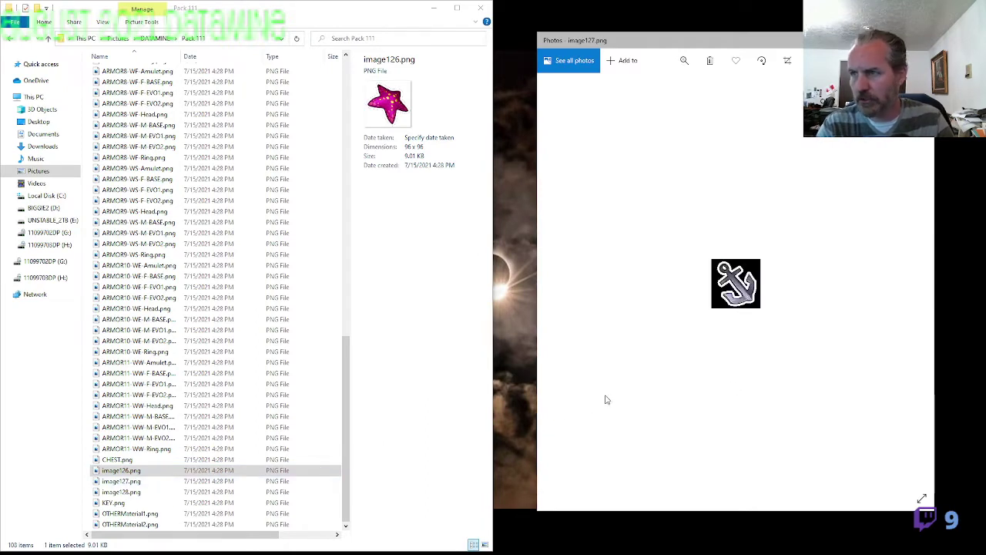
pyautogui.press('Right')
pyautogui.press('Left')
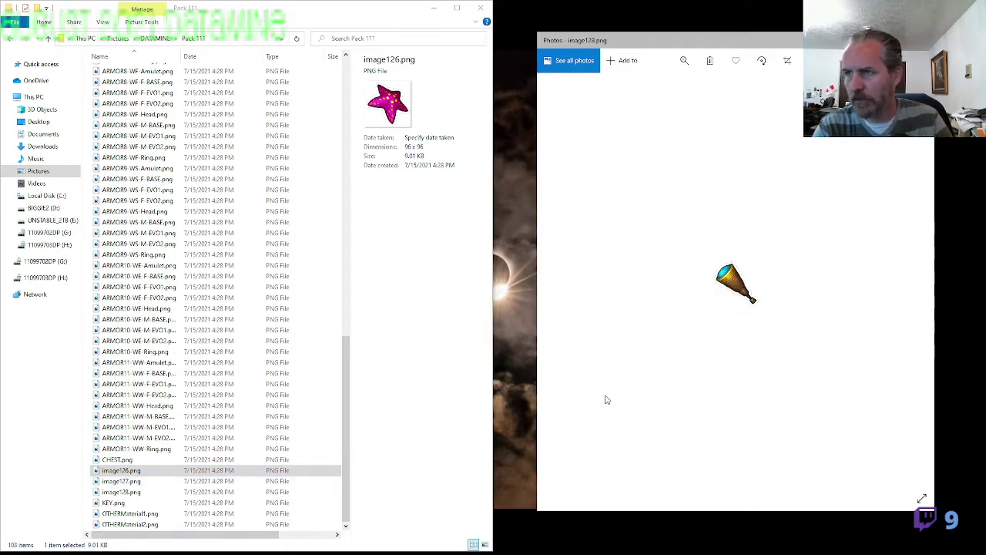
# Check the previews and rename image126 as OTHERMaterial3, image127 as SF61-MATERIAL1 and image128 as SF61-MATERIAL2
pyautogui.press('Left')
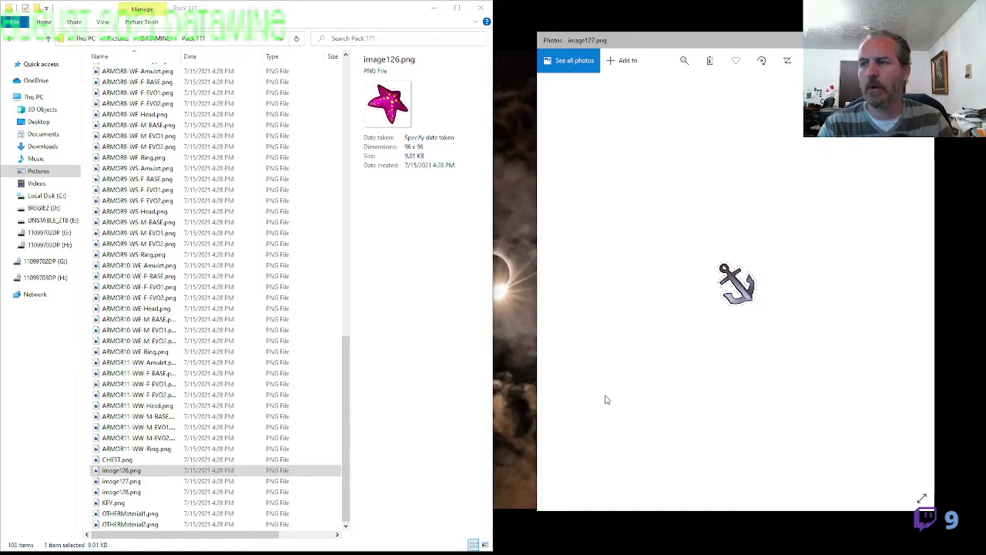
pyautogui.press('Right')
pyautogui.press('Right')
pyautogui.press('Left')
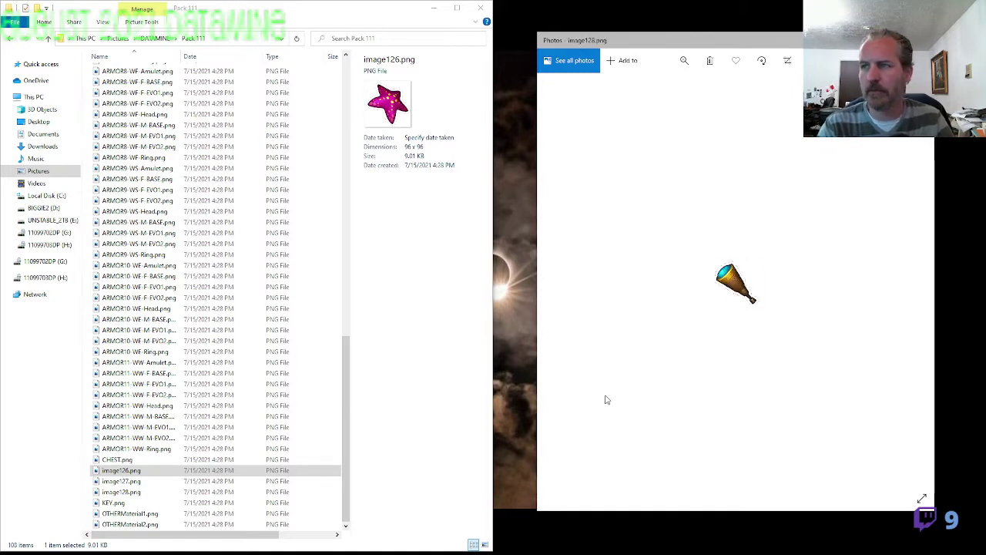
pyautogui.press('Left')
pyautogui.press('Escape')
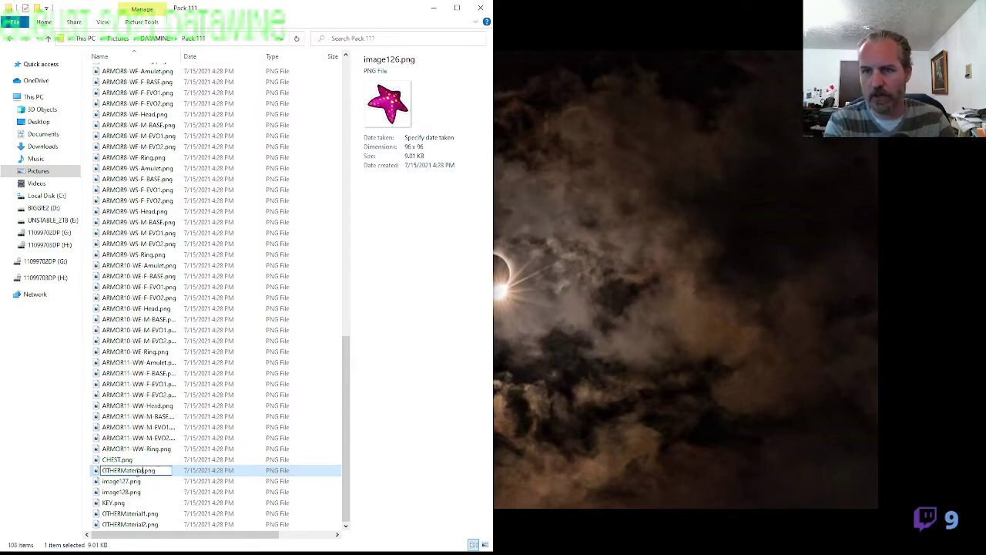
pyautogui.press('Tab')
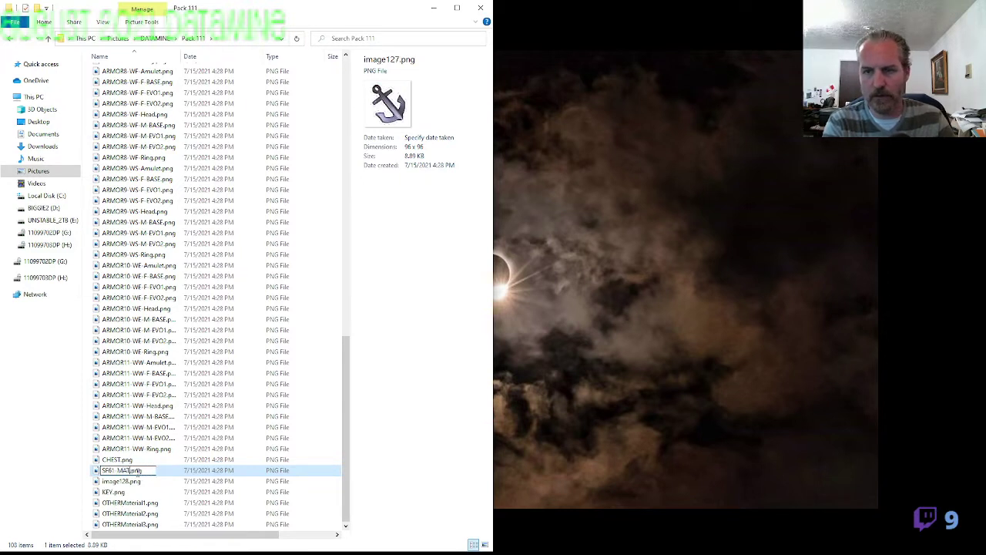
pyautogui.press('Tab')
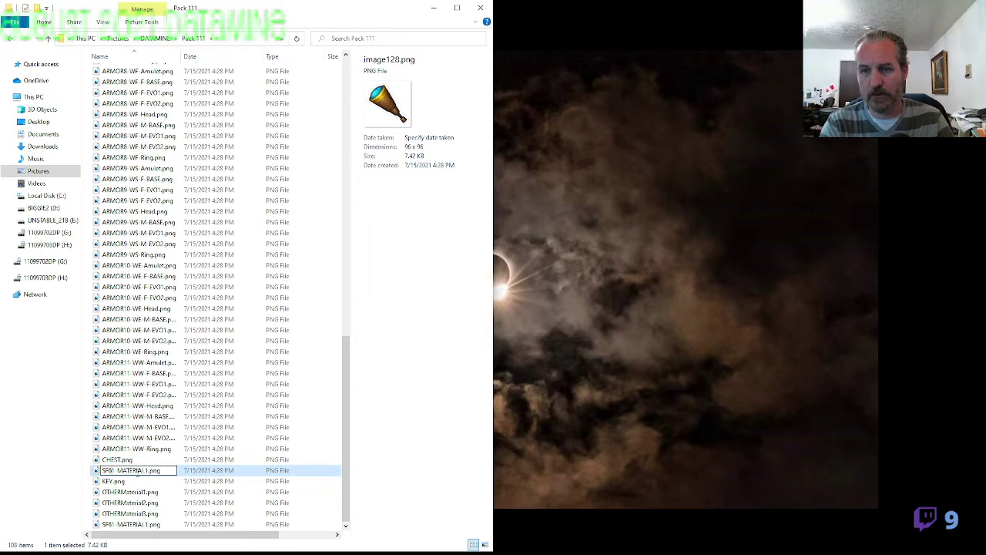
pyautogui.write('SF61-MATERIAL2')
pyautogui.press('Return')
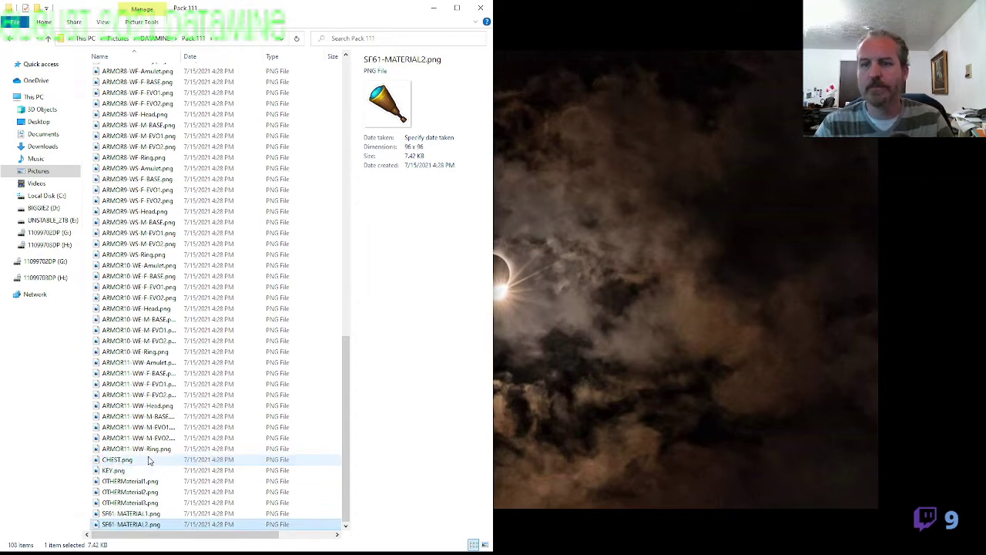
# Copy the CAPE and PETS folders, every armor's Amulet, Head and Ring images, and the chest, key and material images from Pack 111 into 2021-08
pyautogui.keyDown('shift'); pyautogui.click(123, 459); pyautogui.keyUp('shift')
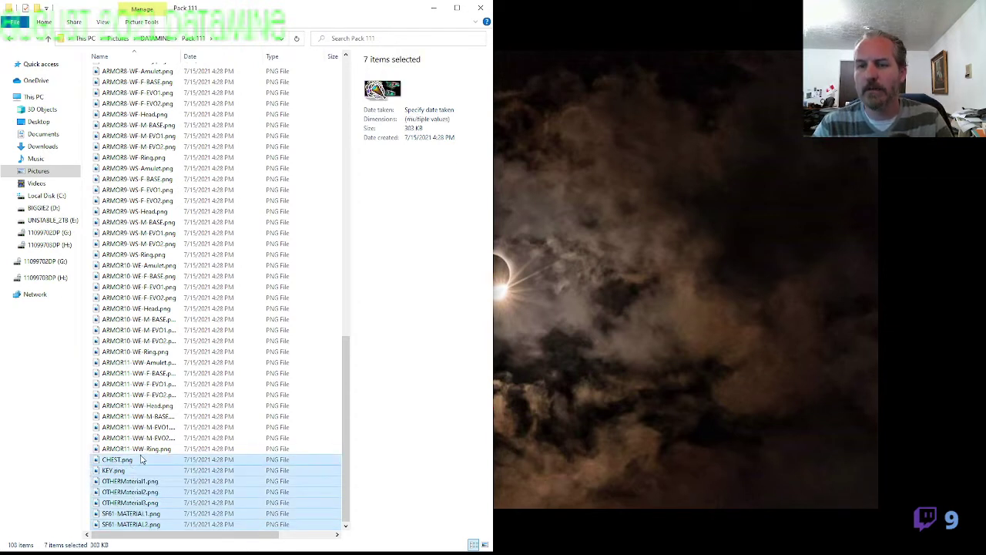
pyautogui.keyDown('shift'); pyautogui.click(138, 448); pyautogui.keyUp('shift')
pyautogui.keyDown('ctrl'); pyautogui.click(154, 400); pyautogui.keyUp('ctrl')
pyautogui.keyDown('ctrl'); pyautogui.click(154, 362); pyautogui.keyUp('ctrl')
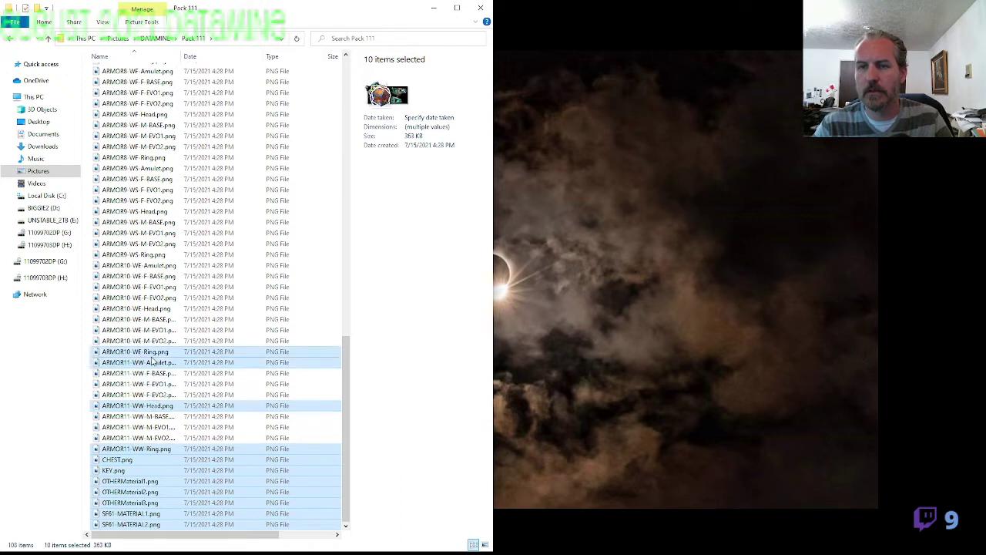
pyautogui.keyDown('ctrl'); pyautogui.click(154, 351); pyautogui.keyUp('ctrl')
pyautogui.keyDown('ctrl'); pyautogui.click(154, 265); pyautogui.keyUp('ctrl')
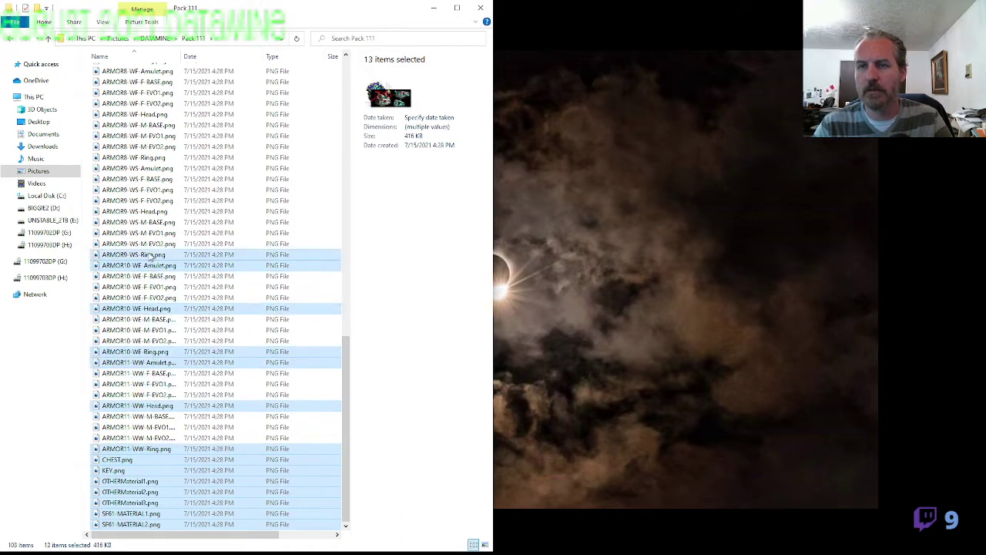
pyautogui.keyDown('ctrl'); pyautogui.click(154, 254); pyautogui.keyUp('ctrl')
pyautogui.keyDown('ctrl'); pyautogui.click(154, 211); pyautogui.keyUp('ctrl')
pyautogui.keyDown('ctrl'); pyautogui.click(154, 168); pyautogui.keyUp('ctrl')
pyautogui.keyDown('ctrl'); pyautogui.click(154, 157); pyautogui.keyUp('ctrl')
pyautogui.keyDown('ctrl'); pyautogui.click(154, 114); pyautogui.keyUp('ctrl')
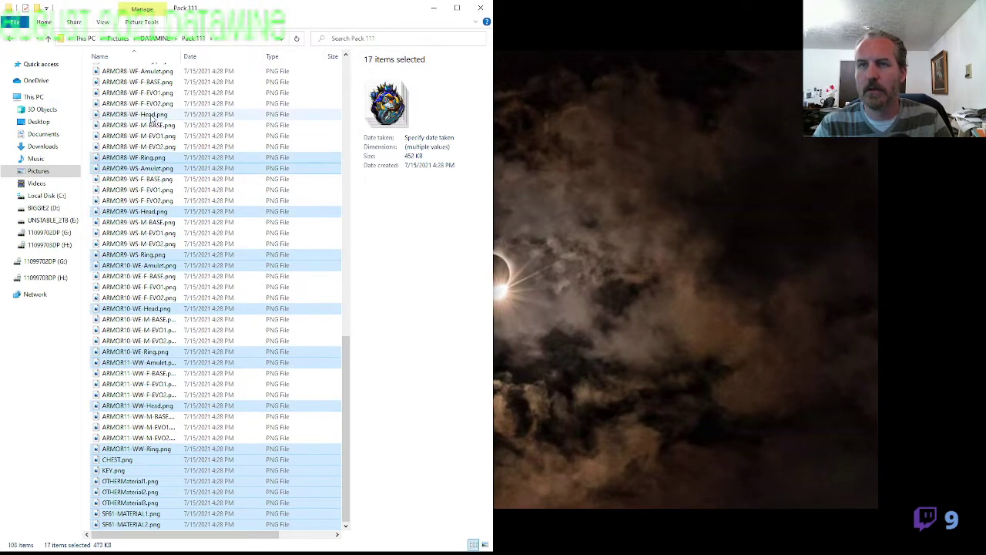
pyautogui.keyDown('ctrl'); pyautogui.click(154, 71); pyautogui.keyUp('ctrl')
pyautogui.scroll(6, 195, 260)
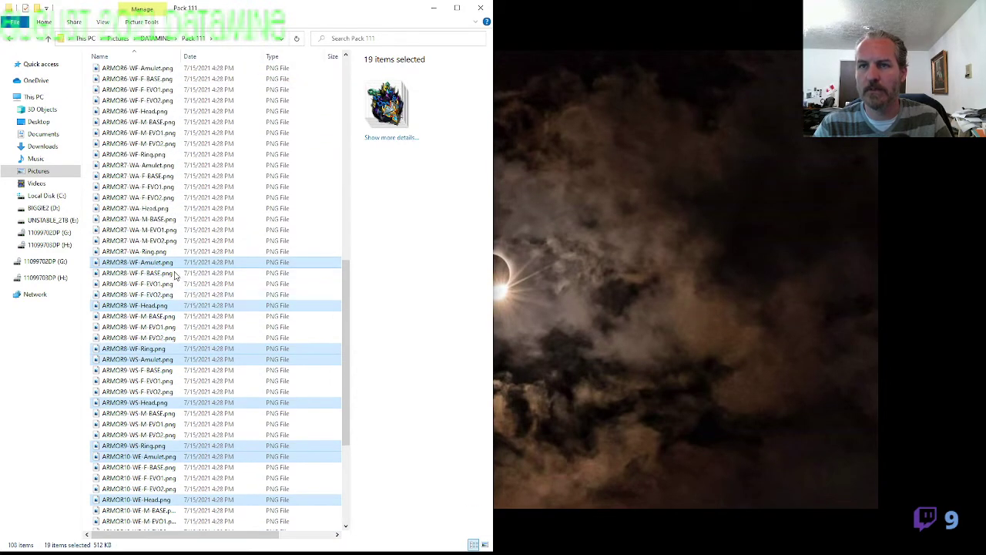
pyautogui.keyDown('ctrl'); pyautogui.click(159, 251); pyautogui.keyUp('ctrl')
pyautogui.keyDown('ctrl'); pyautogui.click(158, 208); pyautogui.keyUp('ctrl')
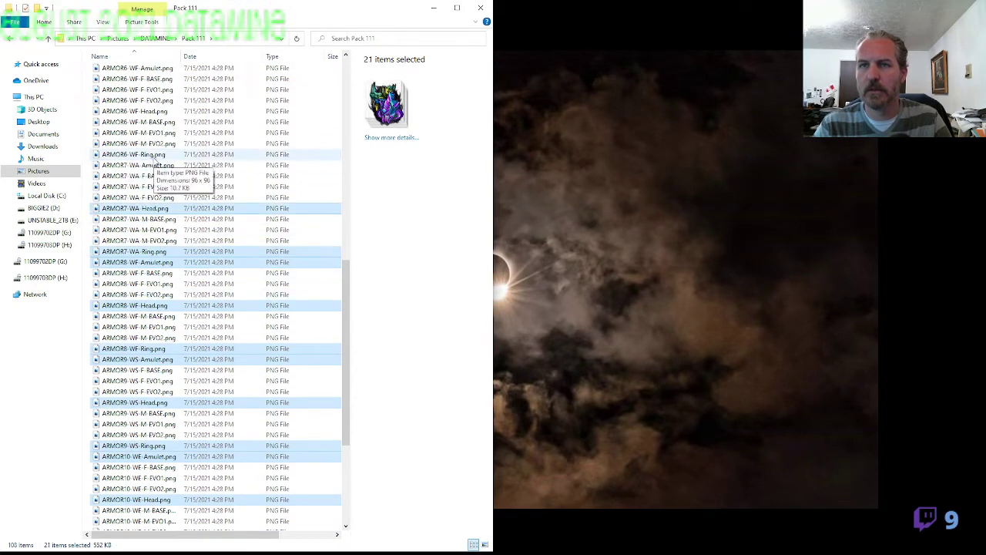
pyautogui.keyDown('ctrl'); pyautogui.click(159, 165); pyautogui.keyUp('ctrl')
pyautogui.keyDown('ctrl'); pyautogui.click(159, 154); pyautogui.keyUp('ctrl')
pyautogui.keyDown('ctrl'); pyautogui.click(159, 112); pyautogui.keyUp('ctrl')
pyautogui.scroll(5, 161, 246)
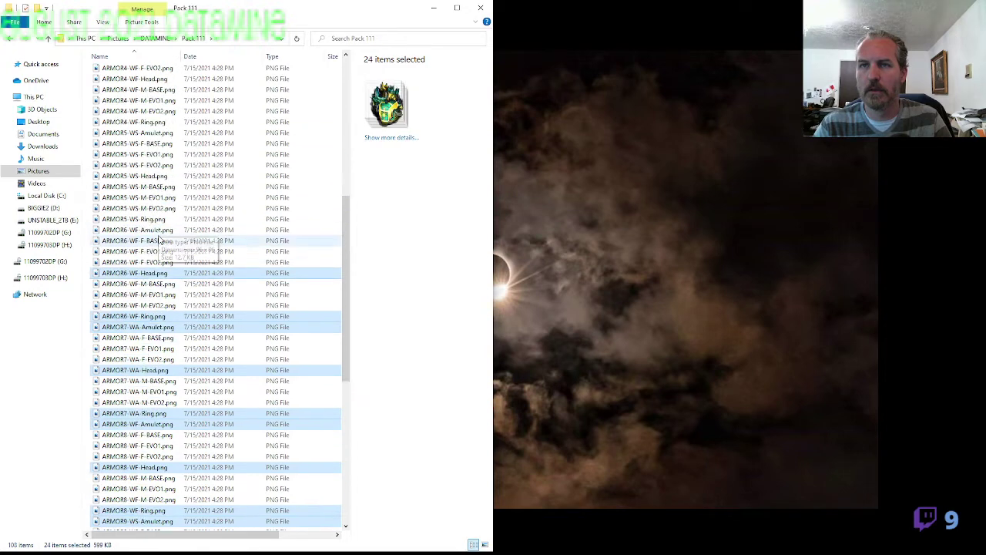
pyautogui.keyDown('ctrl'); pyautogui.click(157, 229); pyautogui.keyUp('ctrl')
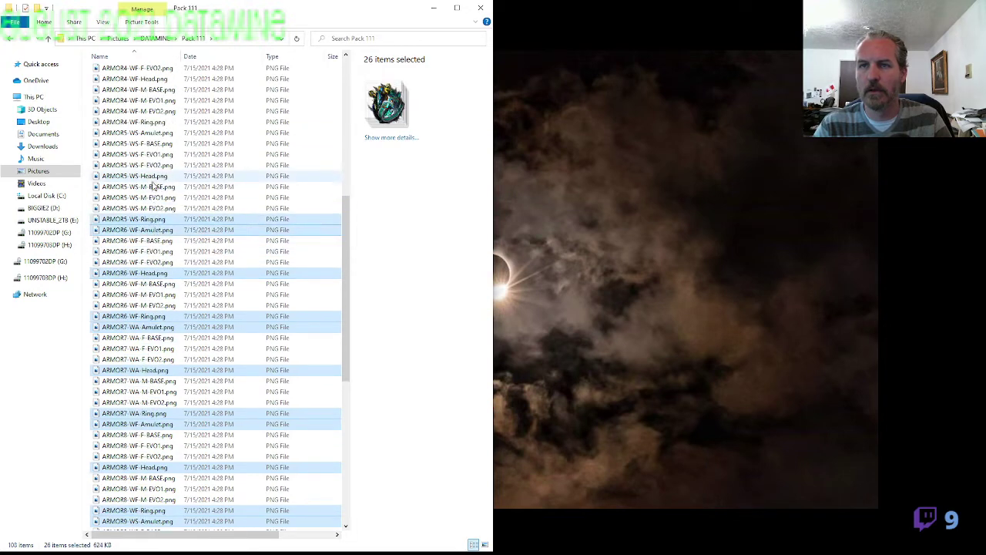
pyautogui.keyDown('ctrl'); pyautogui.click(157, 175); pyautogui.keyUp('ctrl')
pyautogui.keyDown('ctrl'); pyautogui.click(157, 121); pyautogui.keyUp('ctrl')
pyautogui.keyDown('ctrl'); pyautogui.click(158, 132); pyautogui.keyUp('ctrl')
pyautogui.scroll(5, 157, 154)
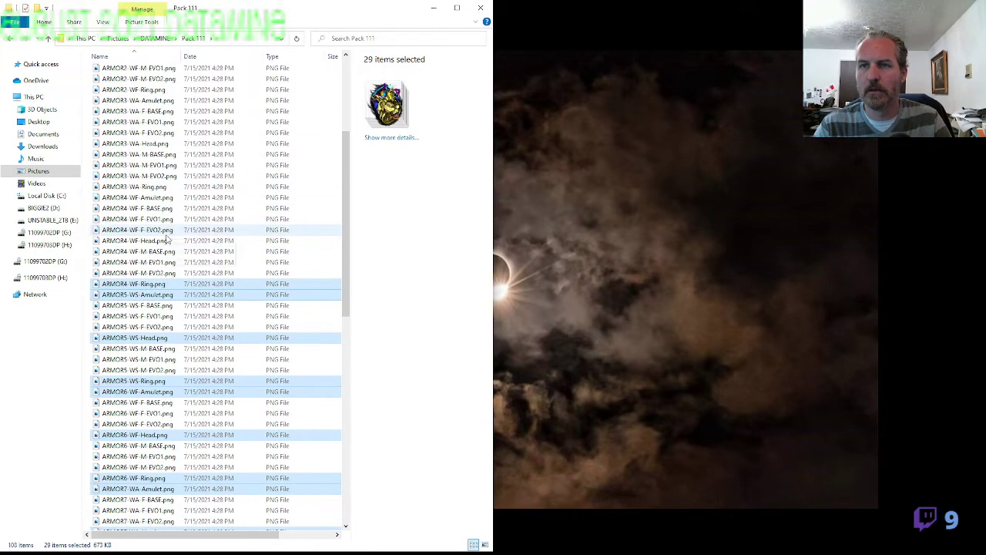
pyautogui.keyDown('ctrl'); pyautogui.click(158, 241); pyautogui.keyUp('ctrl')
pyautogui.keyDown('ctrl'); pyautogui.click(157, 197); pyautogui.keyUp('ctrl')
pyautogui.keyDown('ctrl'); pyautogui.click(157, 186); pyautogui.keyUp('ctrl')
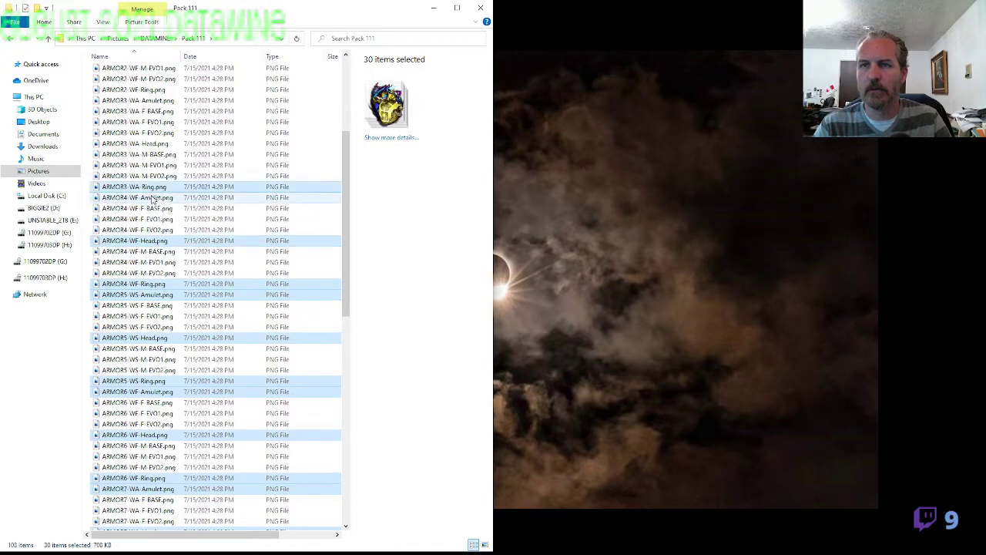
pyautogui.keyDown('ctrl'); pyautogui.click(157, 143); pyautogui.keyUp('ctrl')
pyautogui.keyDown('ctrl'); pyautogui.click(157, 89); pyautogui.keyUp('ctrl')
pyautogui.keyDown('ctrl'); pyautogui.click(157, 100); pyautogui.keyUp('ctrl')
pyautogui.scroll(6, 157, 104)
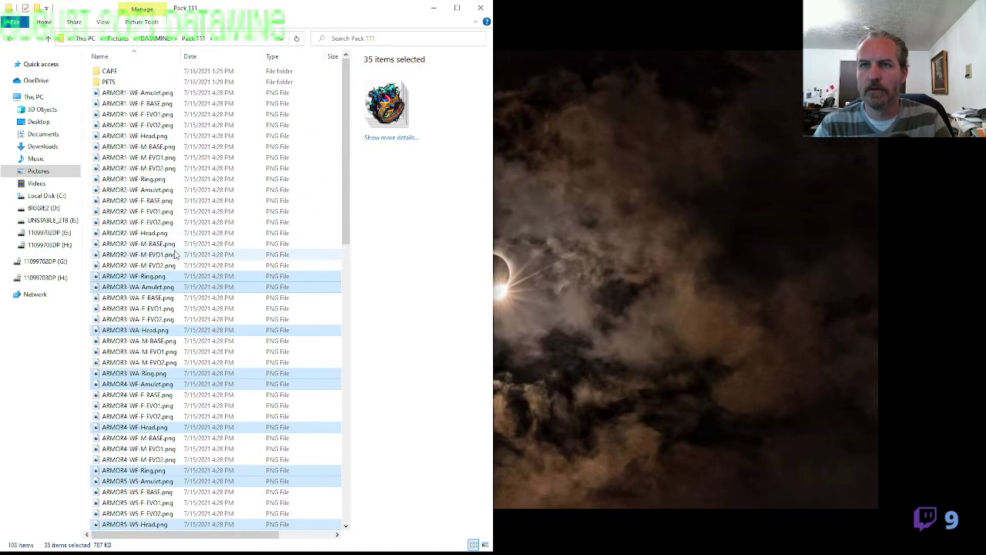
pyautogui.keyDown('ctrl'); pyautogui.click(156, 234); pyautogui.keyUp('ctrl')
pyautogui.keyDown('ctrl'); pyautogui.click(146, 179); pyautogui.keyUp('ctrl')
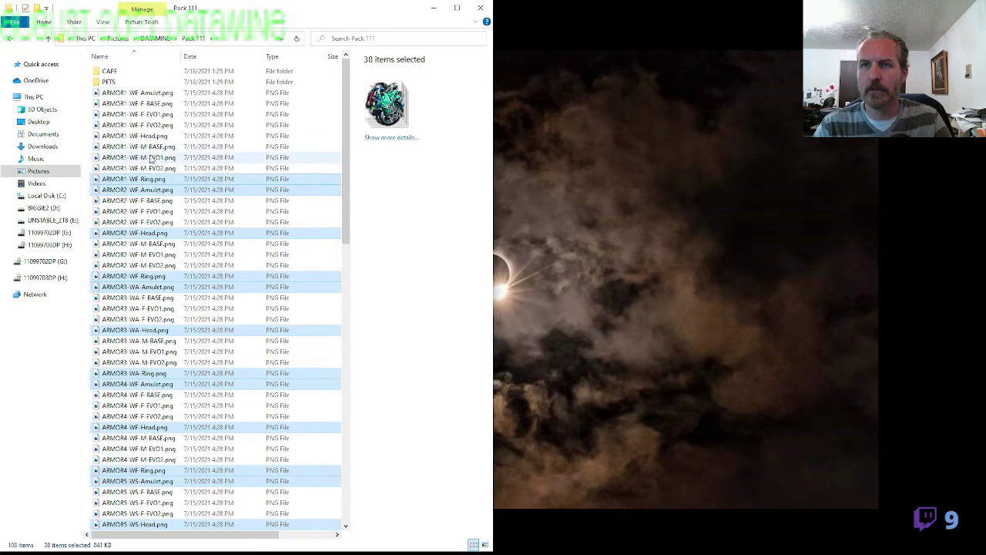
pyautogui.keyDown('ctrl'); pyautogui.click(145, 135); pyautogui.keyUp('ctrl')
pyautogui.keyDown('ctrl'); pyautogui.click(142, 93); pyautogui.keyUp('ctrl')
pyautogui.keyDown('ctrl'); pyautogui.click(143, 81); pyautogui.keyUp('ctrl')
pyautogui.keyDown('ctrl'); pyautogui.click(142, 71); pyautogui.keyUp('ctrl')
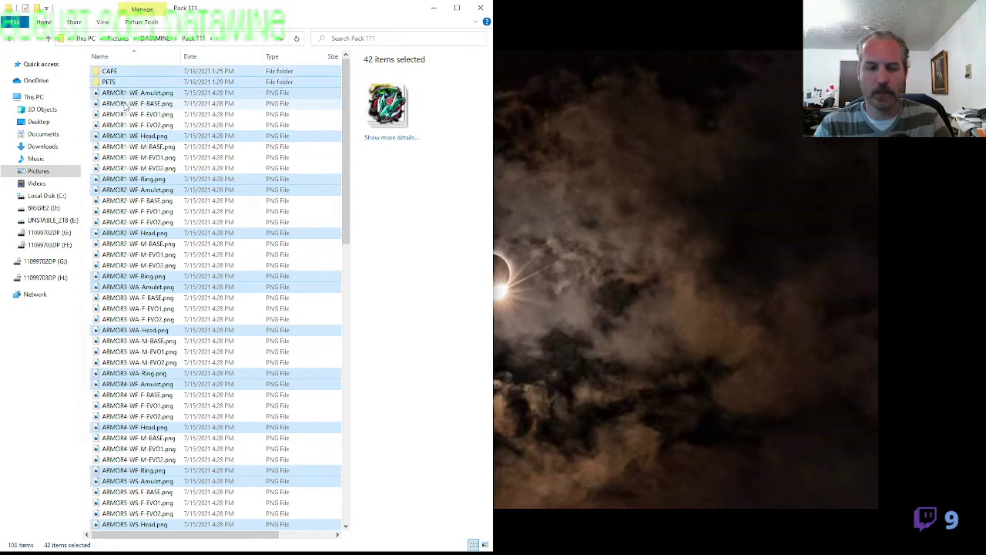
pyautogui.click(158, 38)
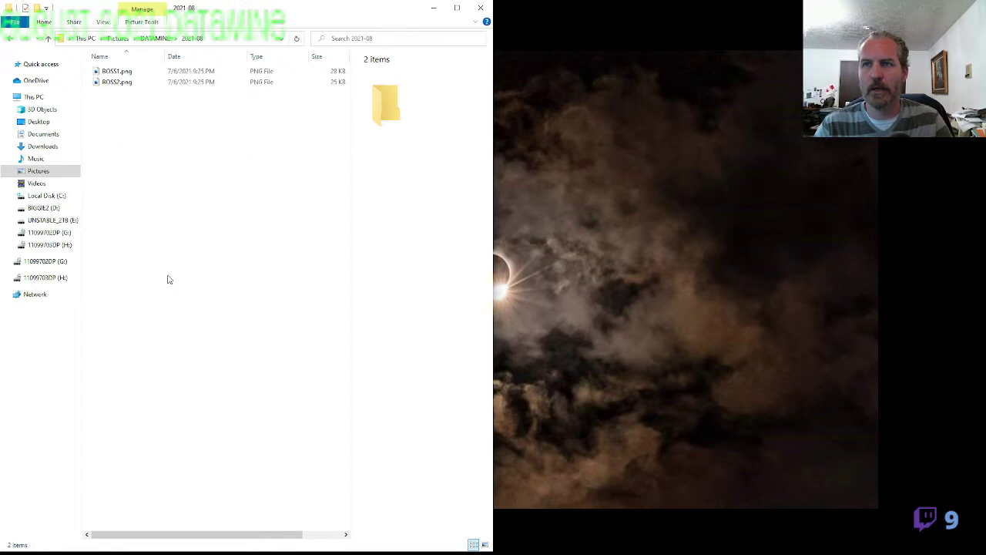
pyautogui.hotkey('ctrl', 'v')
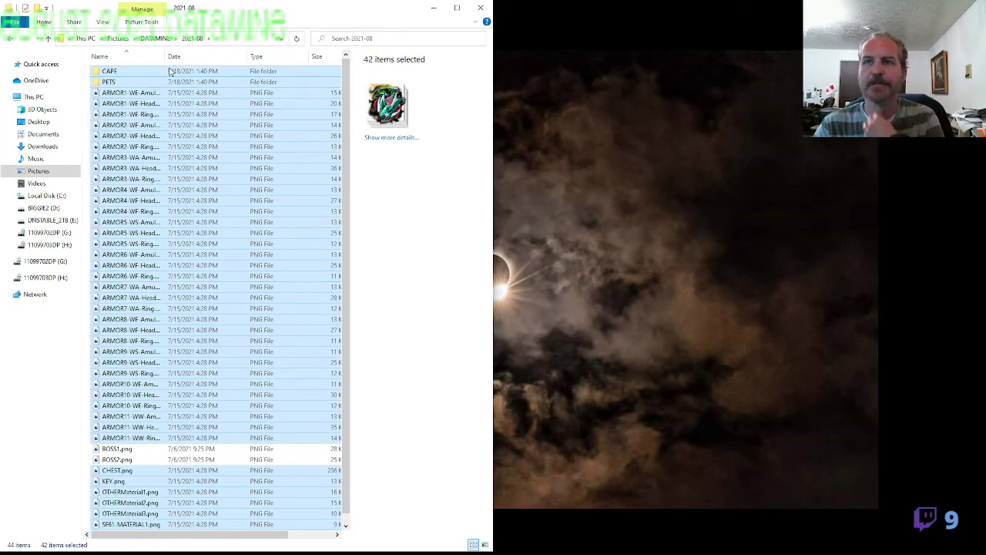
pyautogui.doubleClick(165, 56)
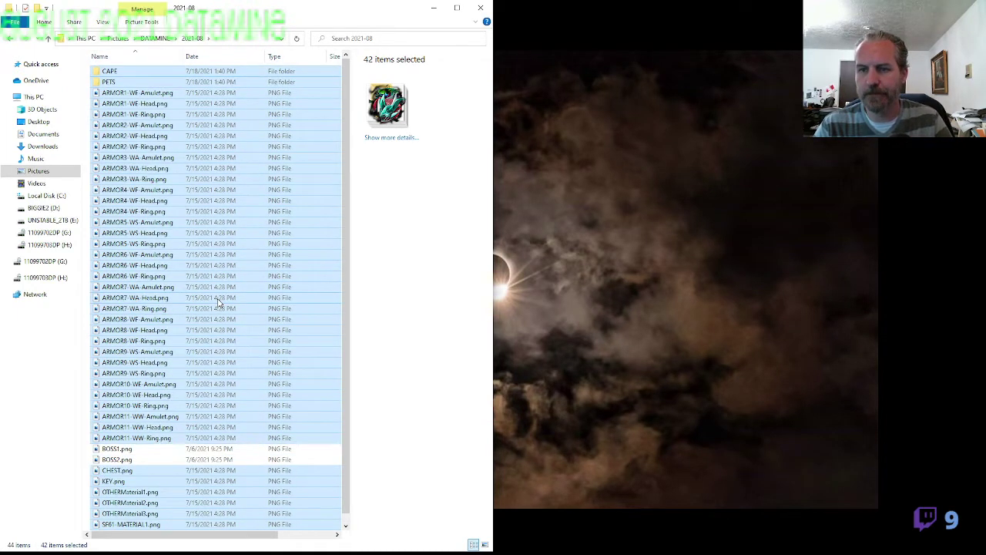
# Open the F-EVO2 images of ARMOR1 through ARMOR6 from the Pack 111 folder for editing in paint.net
pyautogui.click(157, 40)
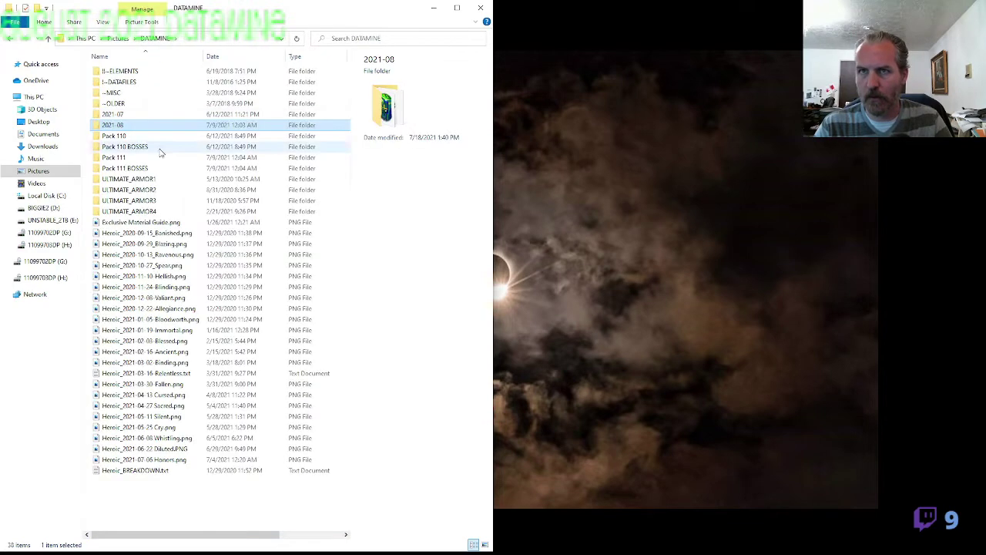
pyautogui.doubleClick(127, 158)
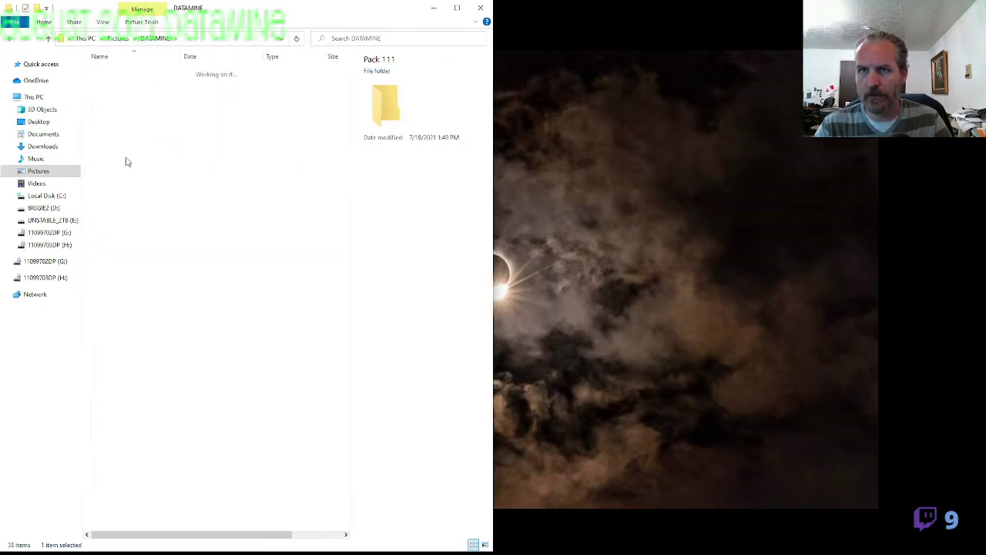
pyautogui.click(174, 168)
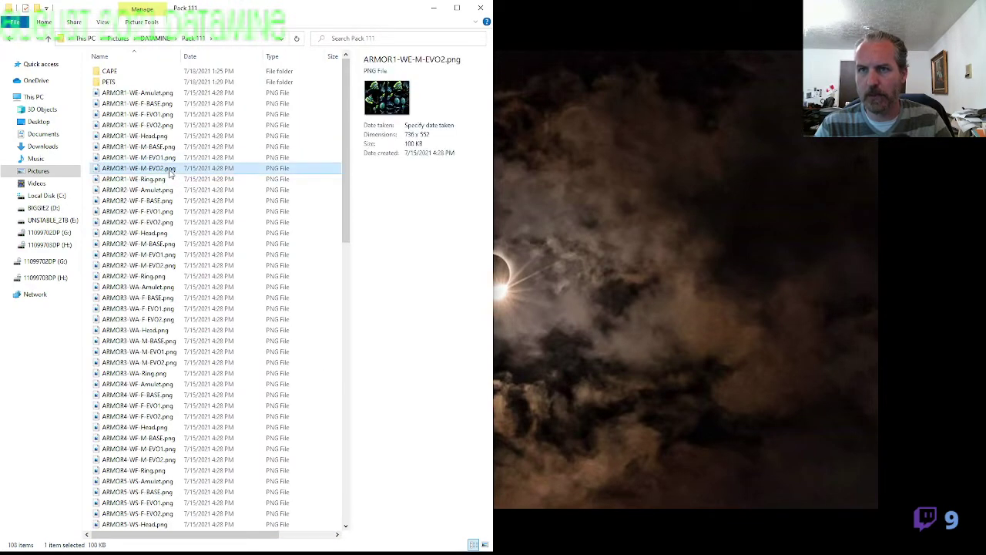
pyautogui.keyDown('ctrl'); pyautogui.click(180, 266); pyautogui.keyUp('ctrl')
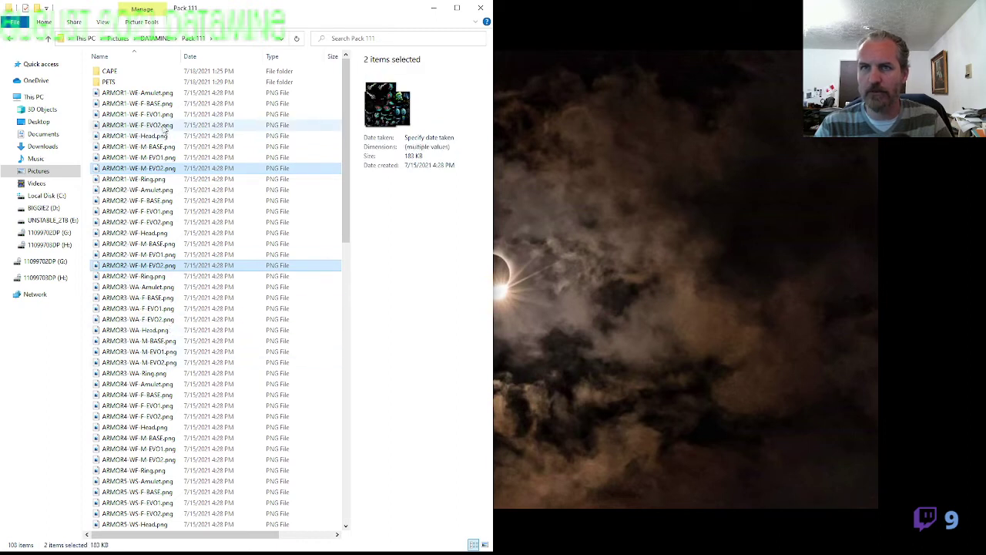
pyautogui.click(166, 125)
pyautogui.keyDown('ctrl'); pyautogui.click(165, 222); pyautogui.keyUp('ctrl')
pyautogui.keyDown('ctrl'); pyautogui.click(162, 319); pyautogui.keyUp('ctrl')
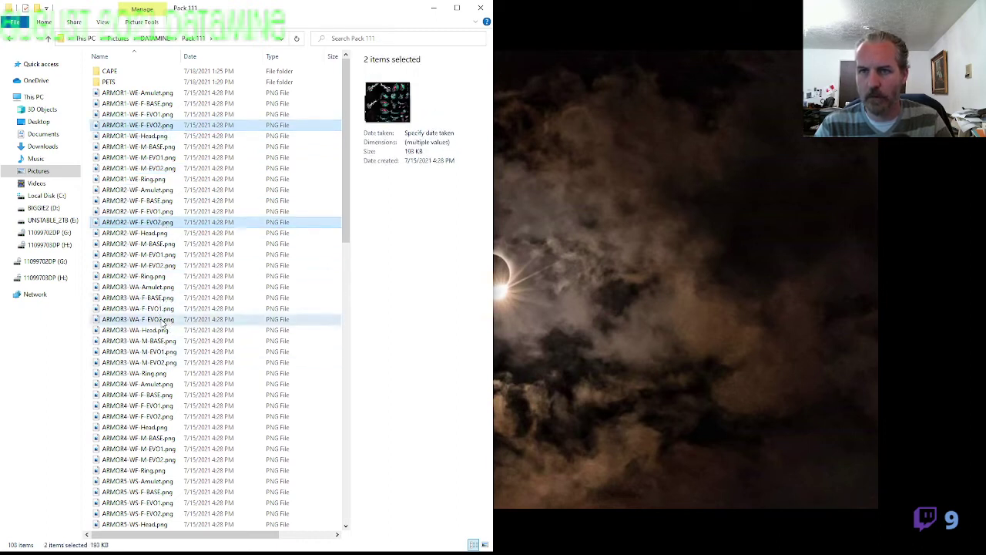
pyautogui.keyDown('ctrl'); pyautogui.click(161, 416); pyautogui.keyUp('ctrl')
pyautogui.keyDown('ctrl'); pyautogui.click(165, 513); pyautogui.keyUp('ctrl')
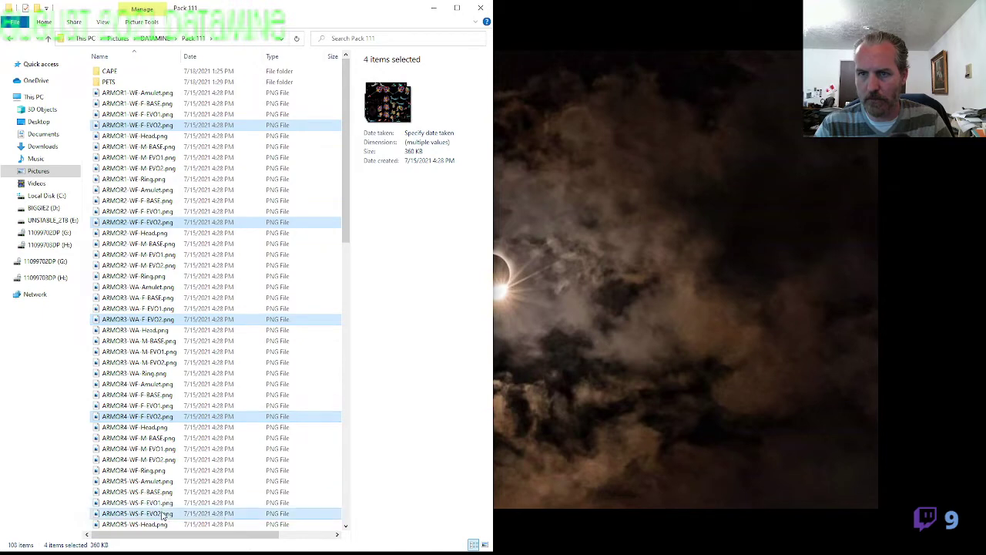
pyautogui.scroll(-4, 170, 493)
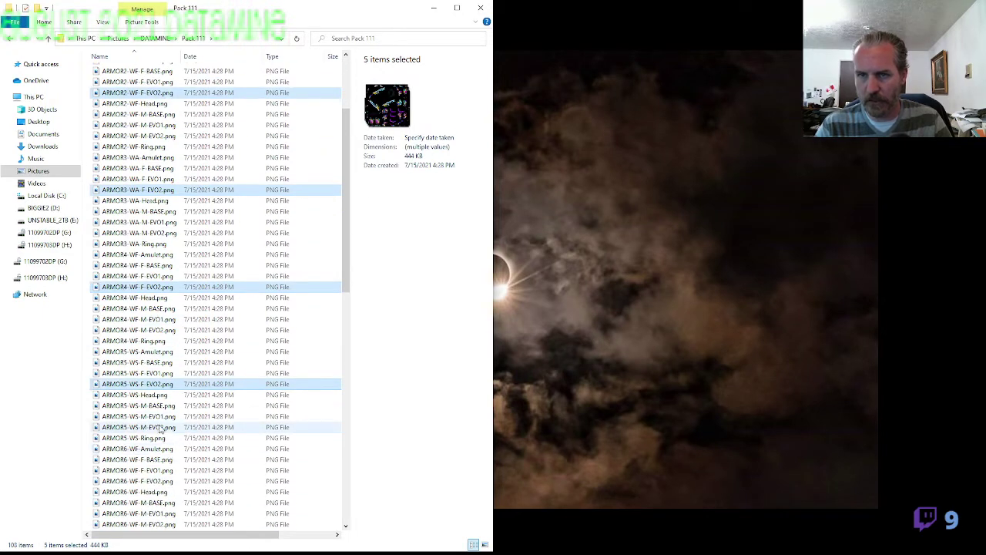
pyautogui.keyDown('ctrl'); pyautogui.click(159, 481); pyautogui.keyUp('ctrl')
pyautogui.rightClick(159, 481)
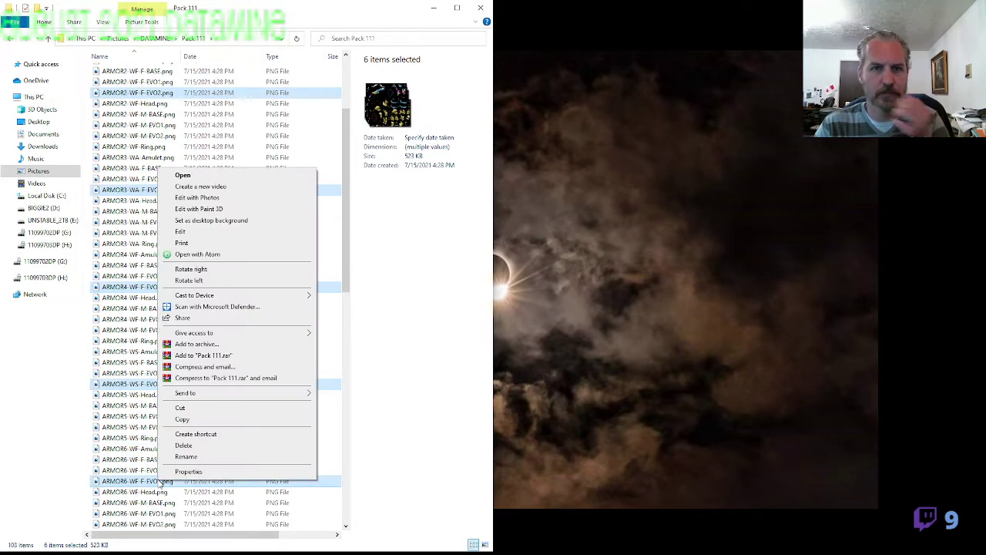
pyautogui.click(202, 232)
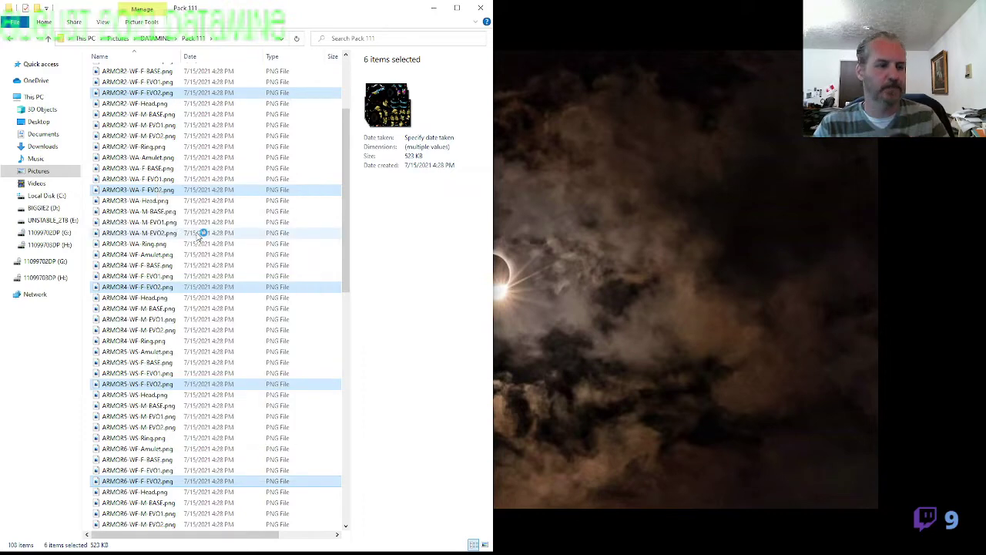
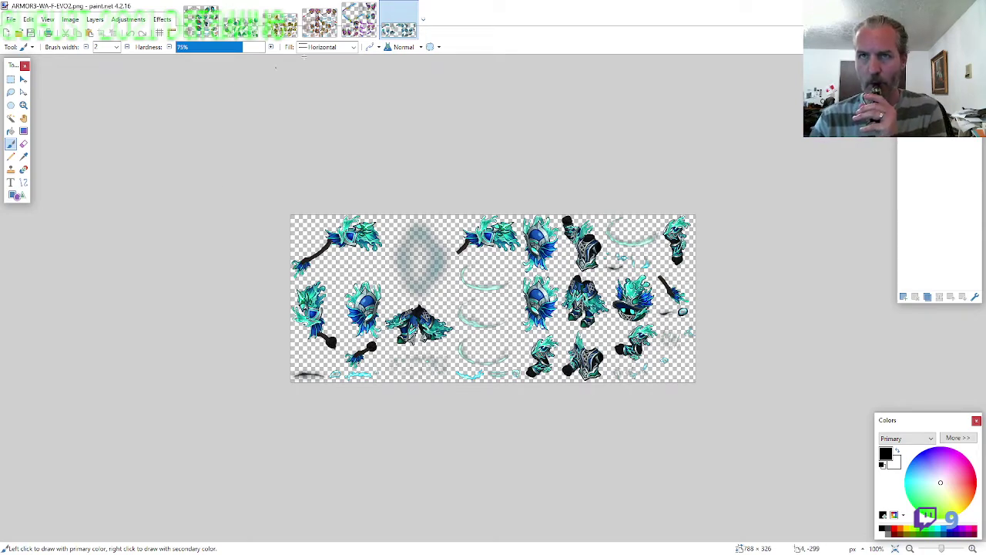
# Look through the opened F-EVO2 armor images, including those of ARMOR4, ARMOR6 and ARMOR2
pyautogui.click(356, 26)
pyautogui.click(323, 26)
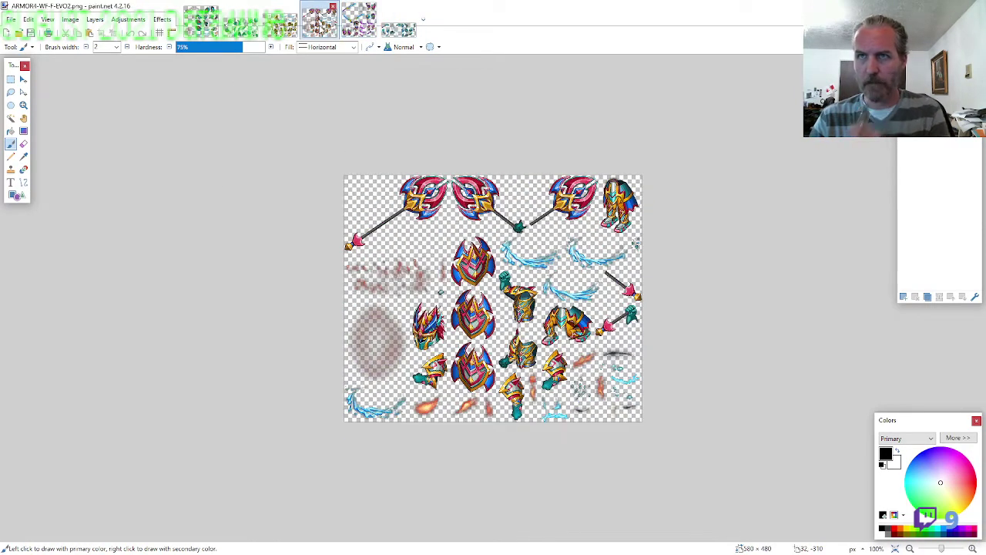
pyautogui.click(290, 26)
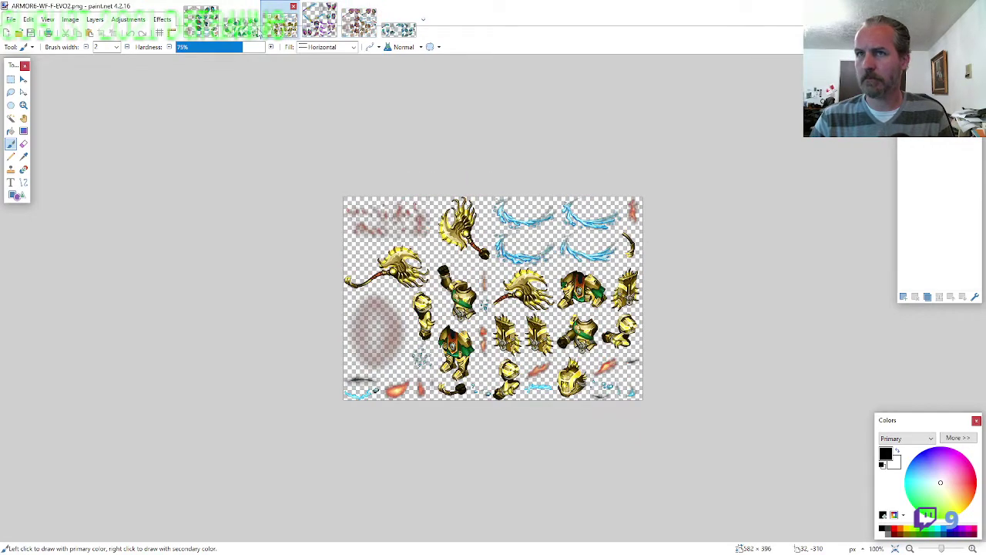
pyautogui.click(254, 30)
pyautogui.click(205, 26)
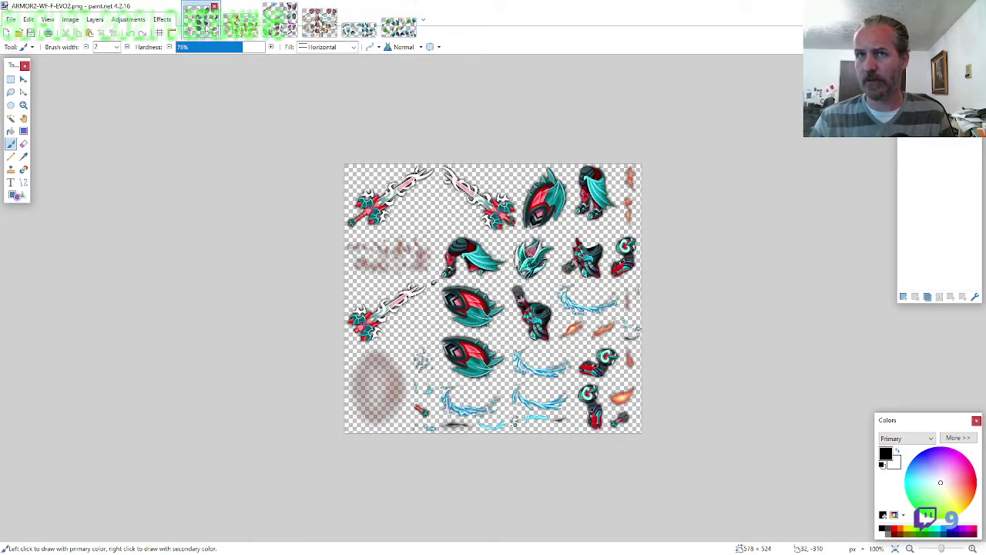
# Reorder the open images so ARMOR2 sits beside ARMOR1, and outline and copy ARMOR2's helmet with Lasso Select
pyautogui.moveTo(205, 25); pyautogui.dragTo(364, 26)
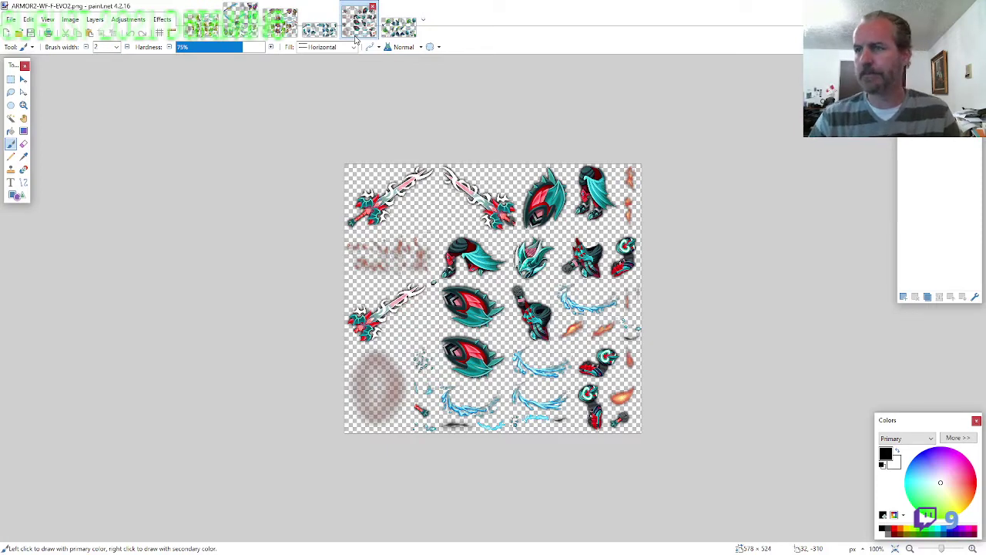
pyautogui.click(12, 93)
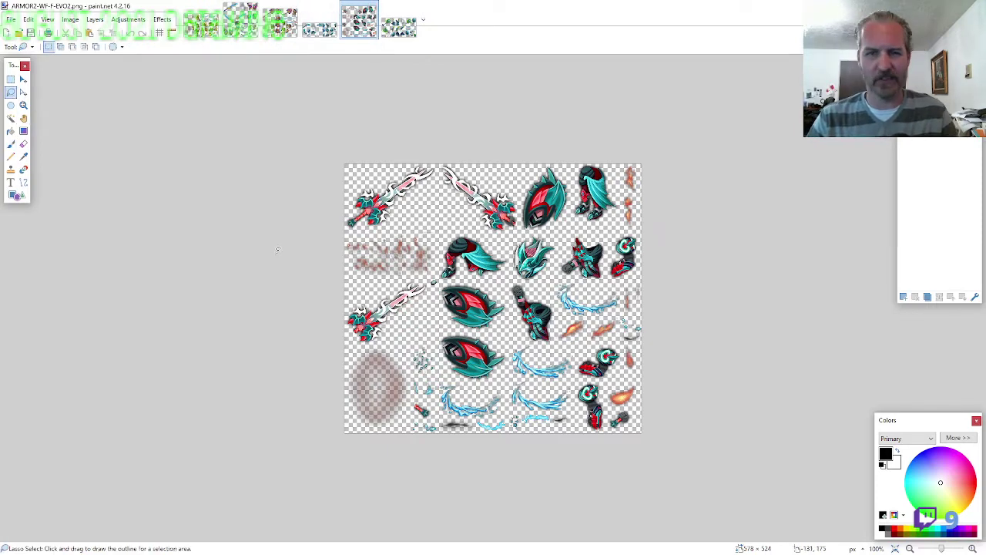
pyautogui.scroll(5, 655, 338)
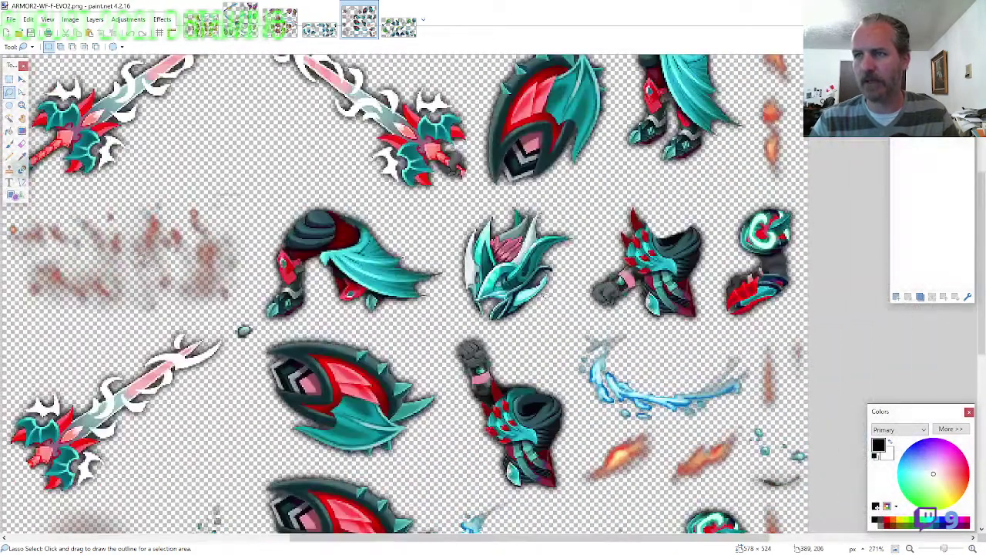
pyautogui.moveTo(543, 325); pyautogui.dragTo(553, 315)
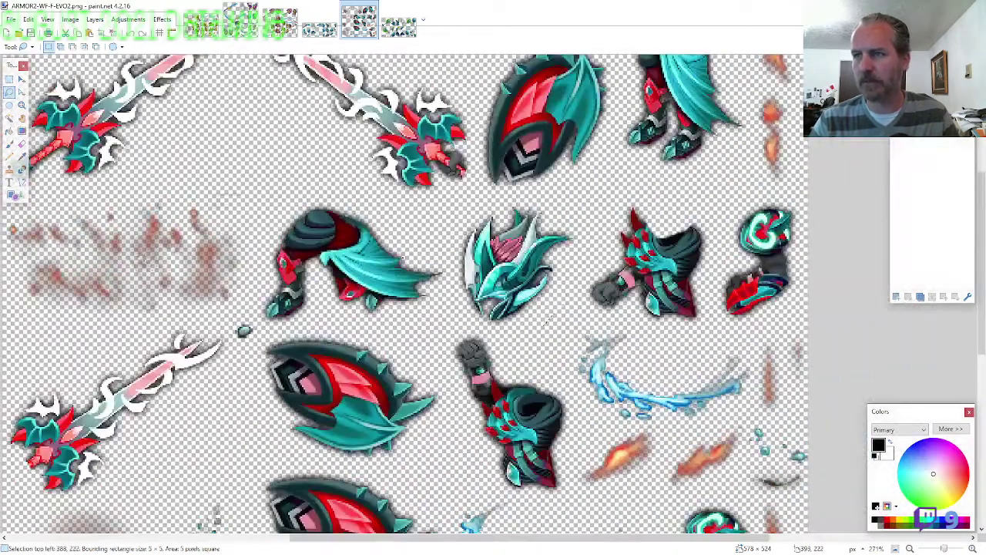
pyautogui.moveTo(584, 236)
pyautogui.mouseDown()
pyautogui.moveTo(543, 205)
pyautogui.moveTo(482, 204)
pyautogui.moveTo(454, 269)
pyautogui.moveTo(544, 324)
pyautogui.mouseUp()
pyautogui.moveTo(453, 300); pyautogui.dragTo(489, 328)
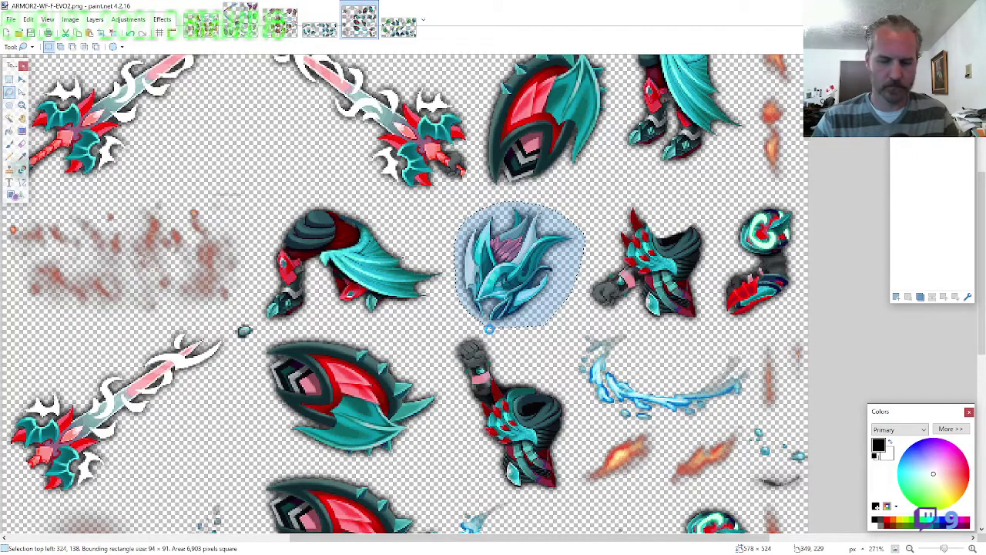
# Create a new 800 × 600 image and paste the ARMOR2 helmet into its upper middle area
pyautogui.hotkey('ctrl', 'n')
pyautogui.write('0')
pyautogui.press('Return')
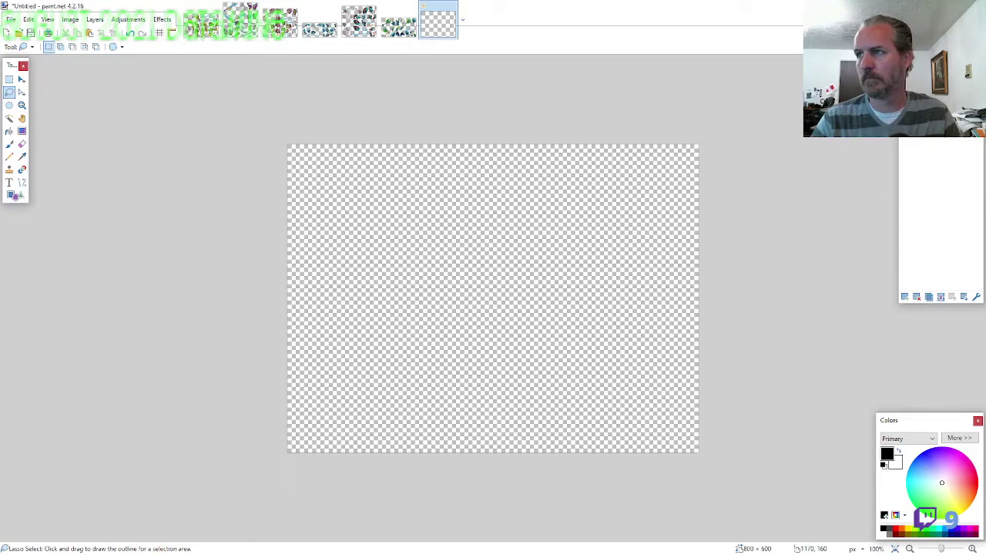
pyautogui.hotkey('ctrl', 'v')
pyautogui.moveTo(519, 277); pyautogui.dragTo(565, 293)
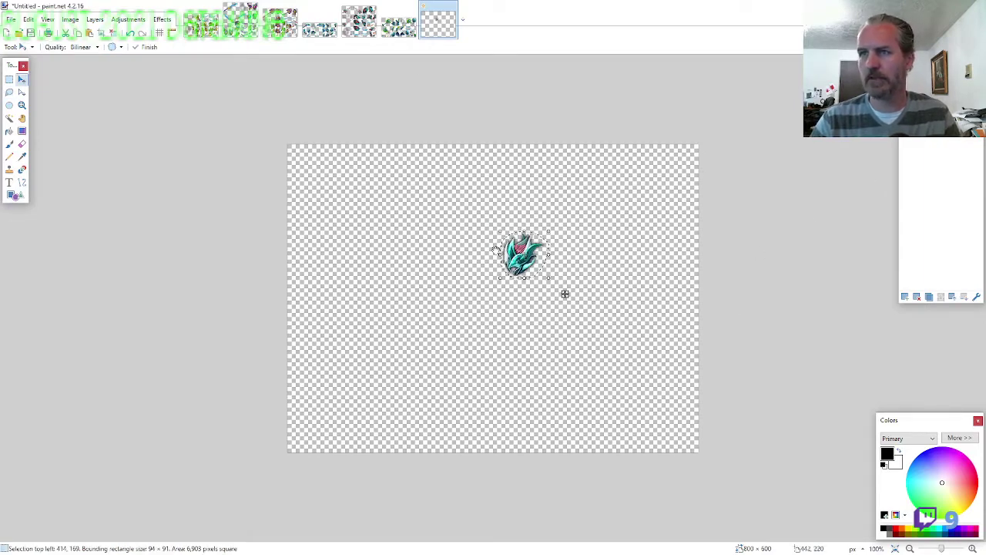
pyautogui.scroll(3, 504, 291)
pyautogui.scroll(-4, 504, 291)
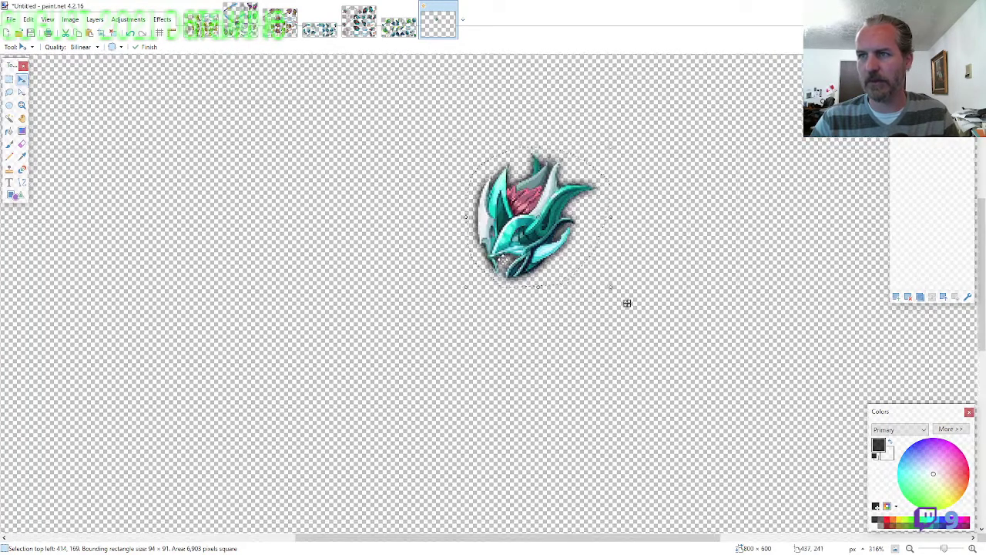
pyautogui.scroll(-3, 551, 285)
pyautogui.scroll(6, 535, 282)
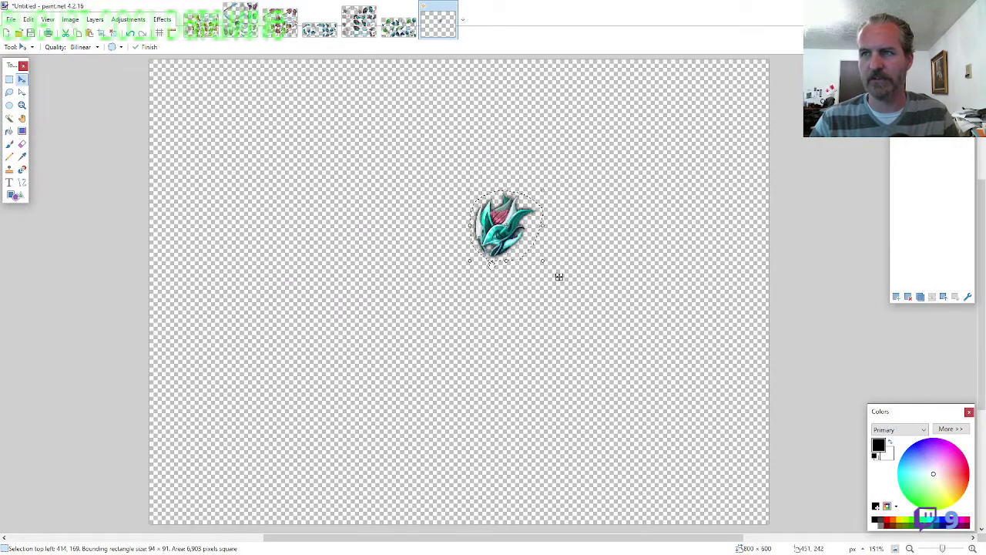
# Outline and copy the green and blue helmet in the corner of the ARMOR1 sheet with Lasso Select
pyautogui.click(402, 25)
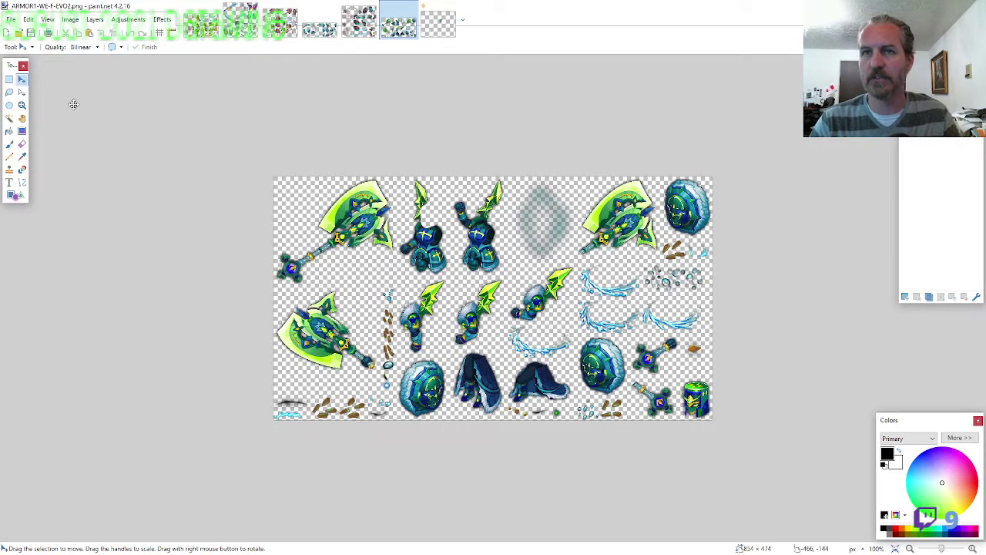
pyautogui.click(359, 23)
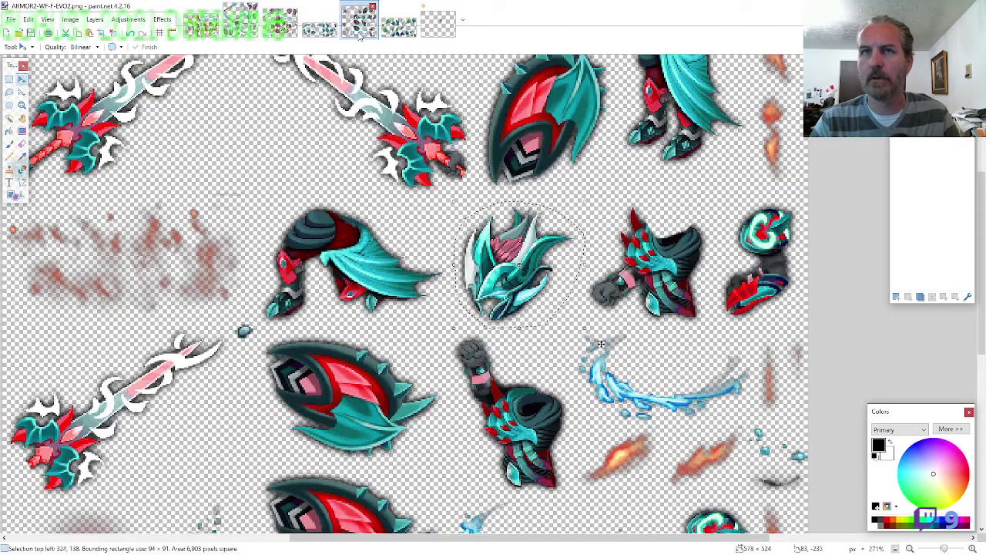
pyautogui.click(399, 31)
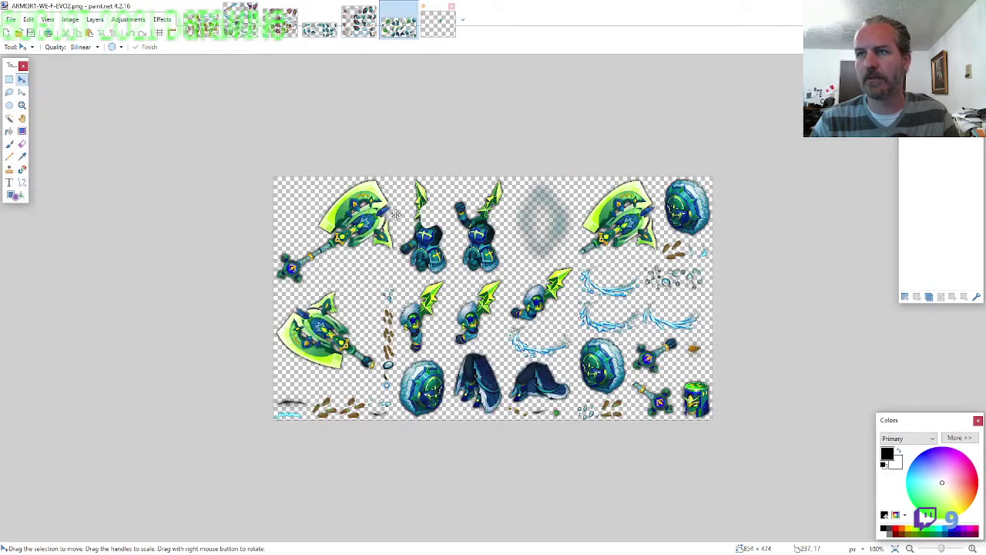
pyautogui.click(9, 92)
pyautogui.scroll(5, 688, 372)
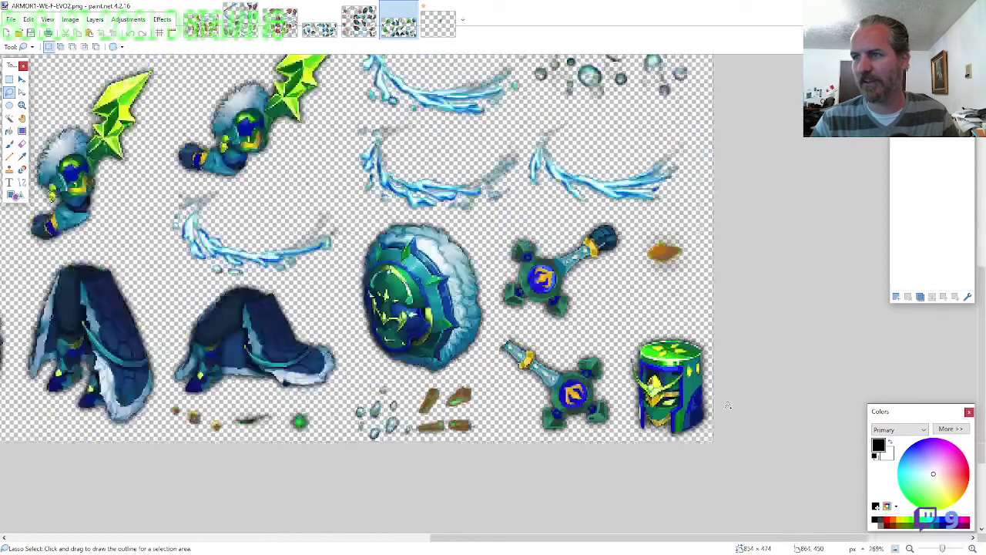
pyautogui.moveTo(713, 368)
pyautogui.mouseDown()
pyautogui.moveTo(605, 347)
pyautogui.moveTo(616, 436)
pyautogui.moveTo(702, 476)
pyautogui.mouseUp()
# Create a second 800 × 600 image and reorder the ARMOR2 helmet image directly after the ARMOR2 sheet
pyautogui.hotkey('ctrl', 'n')
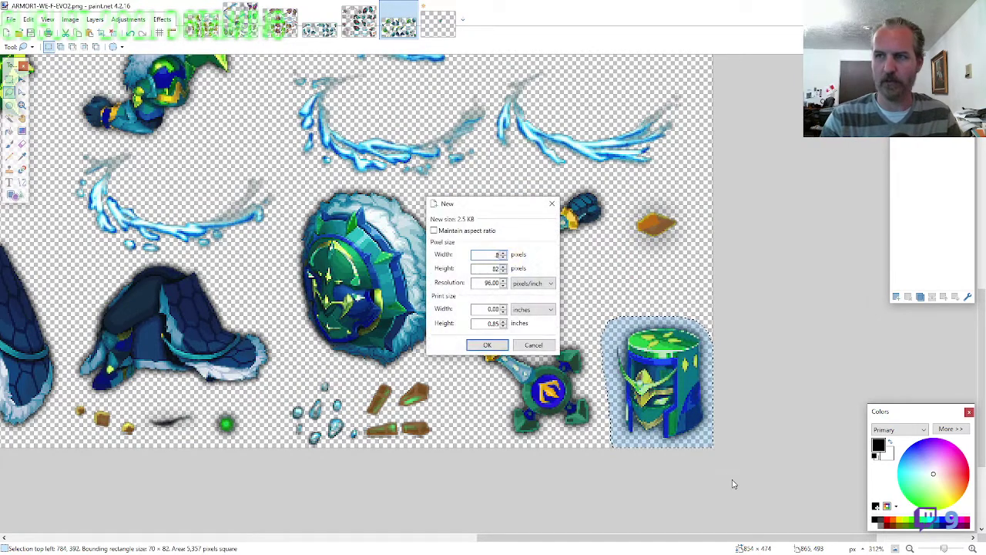
pyautogui.write('600')
pyautogui.press('Return')
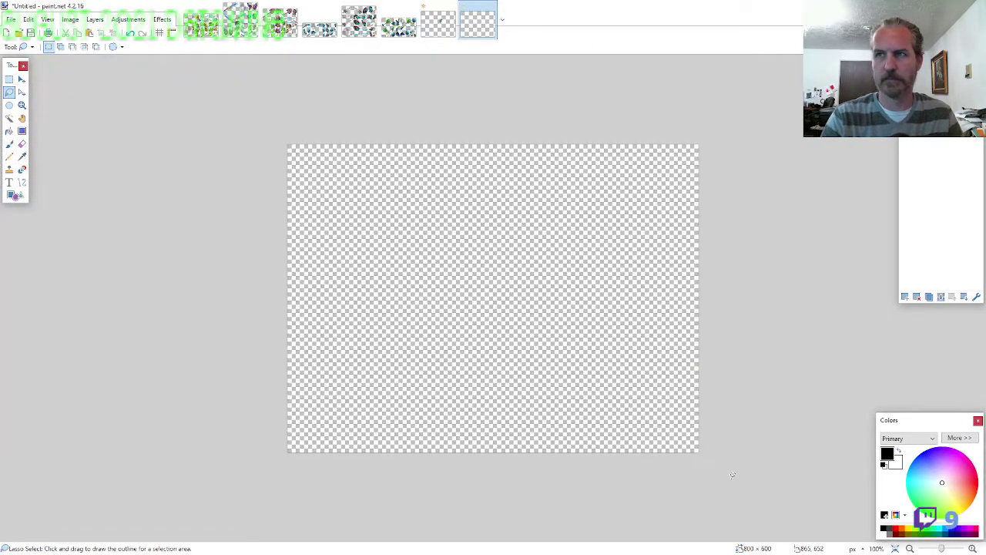
pyautogui.moveTo(444, 35); pyautogui.dragTo(400, 37)
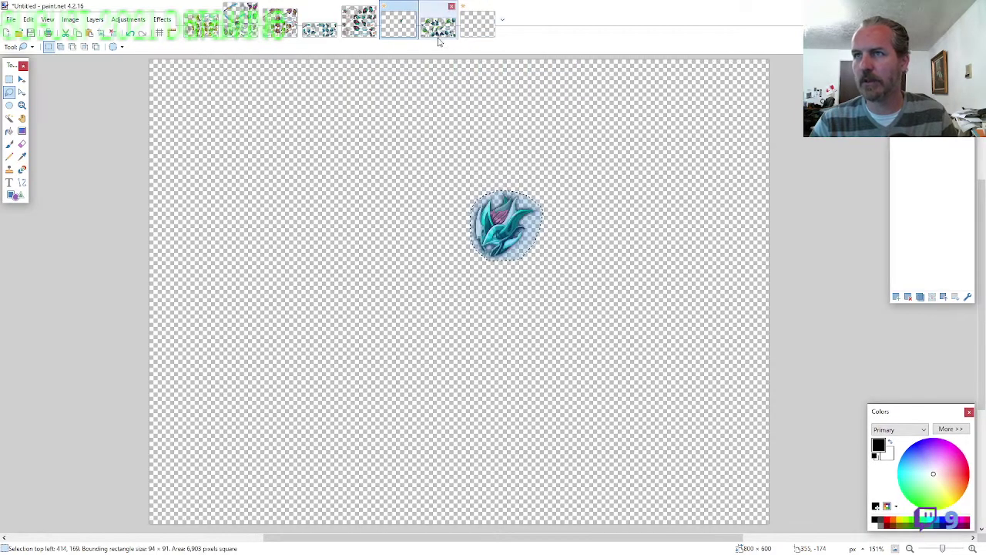
# Paste the ARMOR1 helmet into the new blank image and move it near the centre of the canvas
pyautogui.click(439, 35)
pyautogui.click(475, 30)
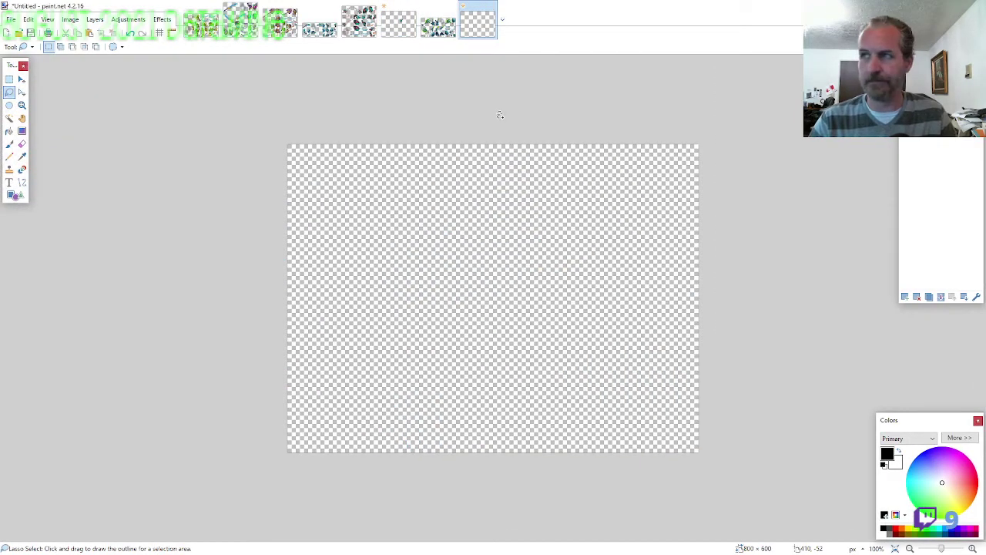
pyautogui.hotkey('ctrl', 'v')
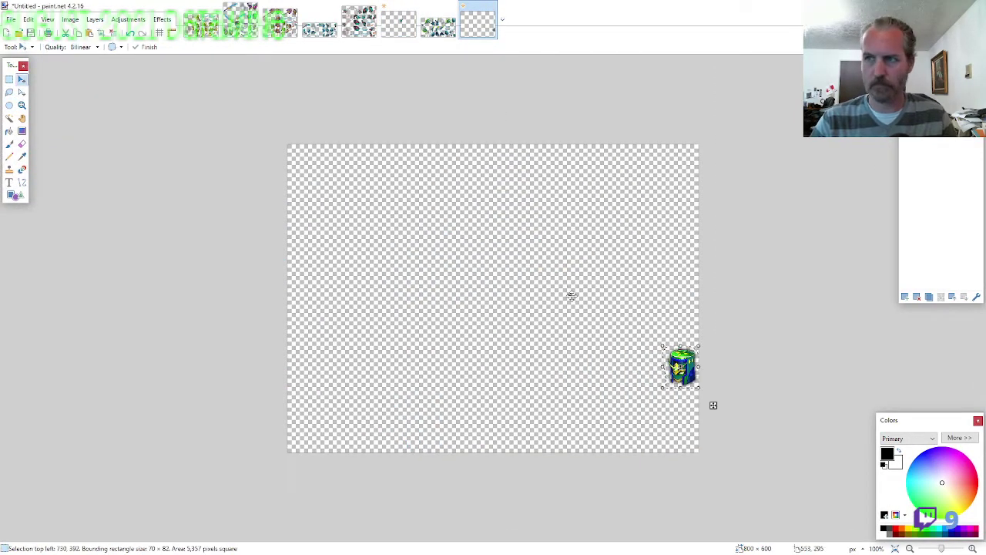
pyautogui.moveTo(711, 402); pyautogui.dragTo(553, 328)
# Outline and copy the ARMOR1 torso with the lowered arm and green spike using Lasso Select
pyautogui.click(439, 28)
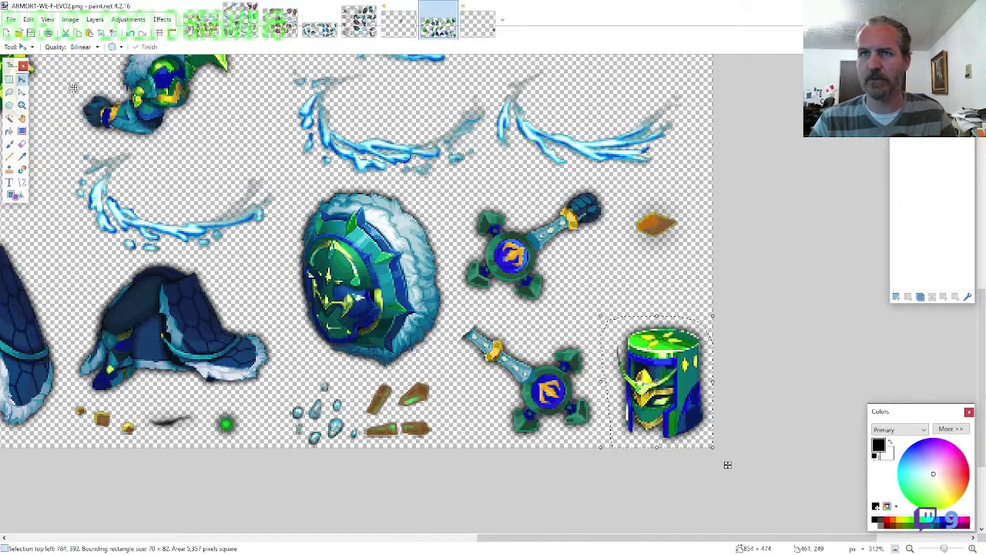
pyautogui.click(9, 92)
pyautogui.scroll(5, 365, 260)
pyautogui.scroll(-3, 586, 307)
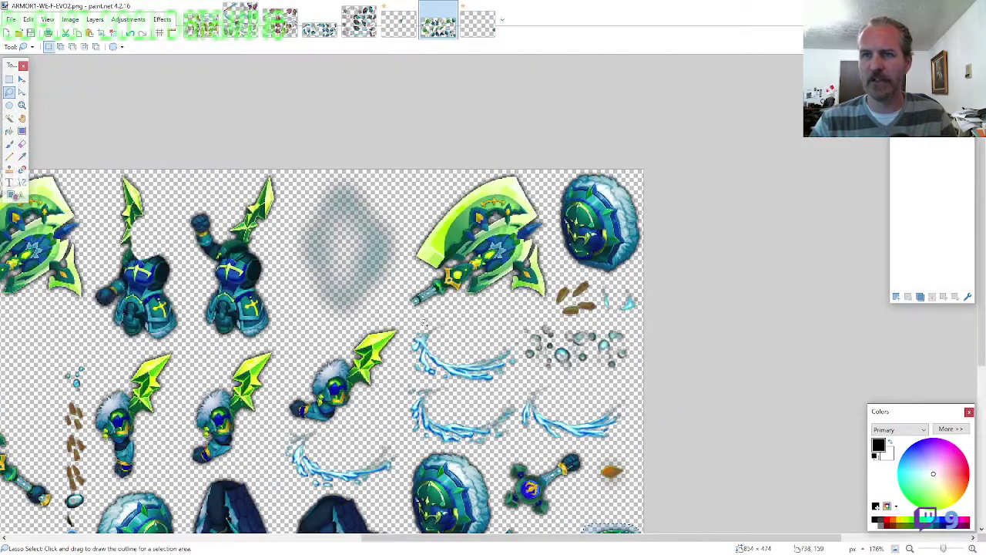
pyautogui.scroll(3, 193, 358)
pyautogui.scroll(-3, 485, 334)
pyautogui.scroll(2, 207, 268)
pyautogui.scroll(2, 208, 267)
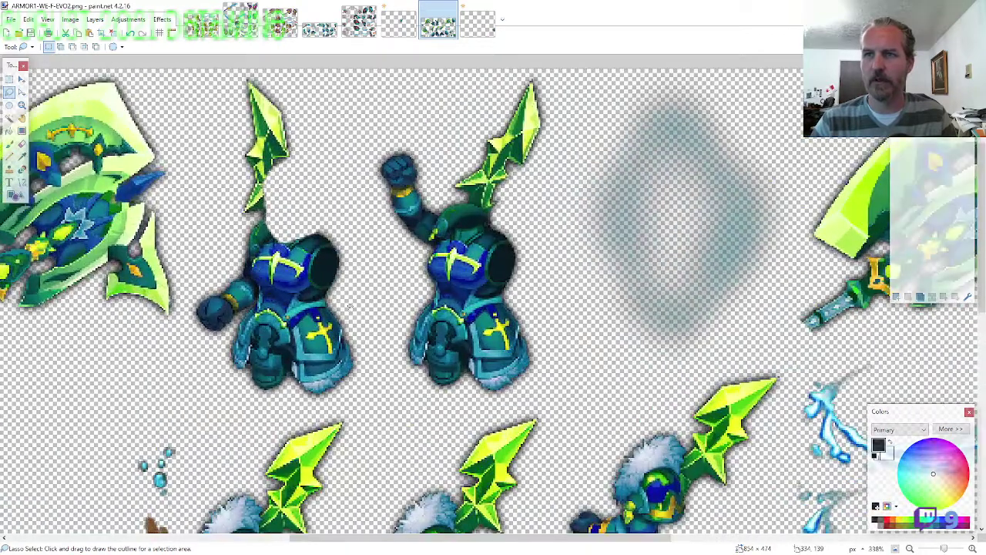
pyautogui.moveTo(356, 300)
pyautogui.mouseDown()
pyautogui.moveTo(322, 123)
pyautogui.moveTo(245, 70)
pyautogui.moveTo(192, 362)
pyautogui.moveTo(255, 404)
pyautogui.moveTo(324, 408)
pyautogui.moveTo(370, 362)
pyautogui.mouseUp()
# Paste the torso on its own layer beneath the helmet and align its neck under the head
pyautogui.click(485, 33)
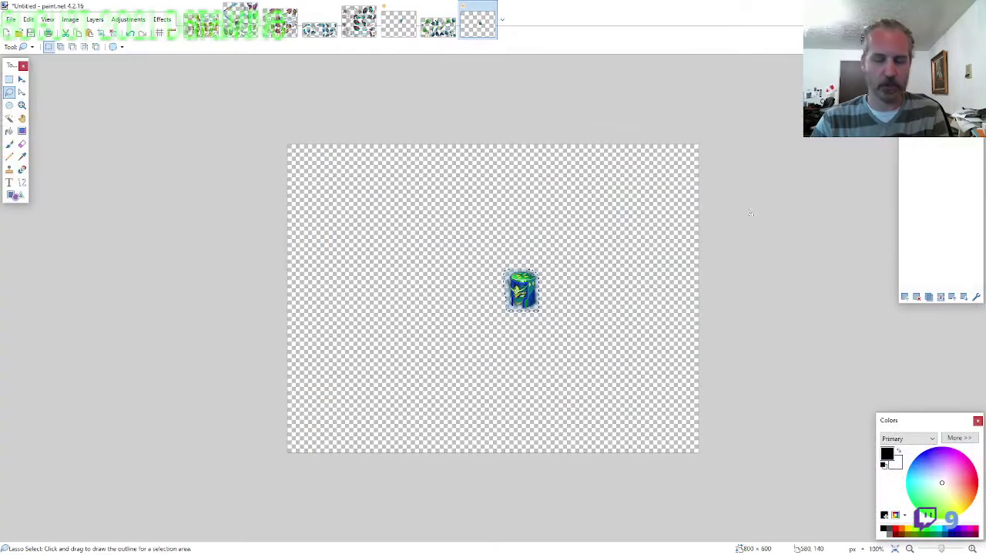
pyautogui.click(935, 141)
pyautogui.scroll(4, 595, 341)
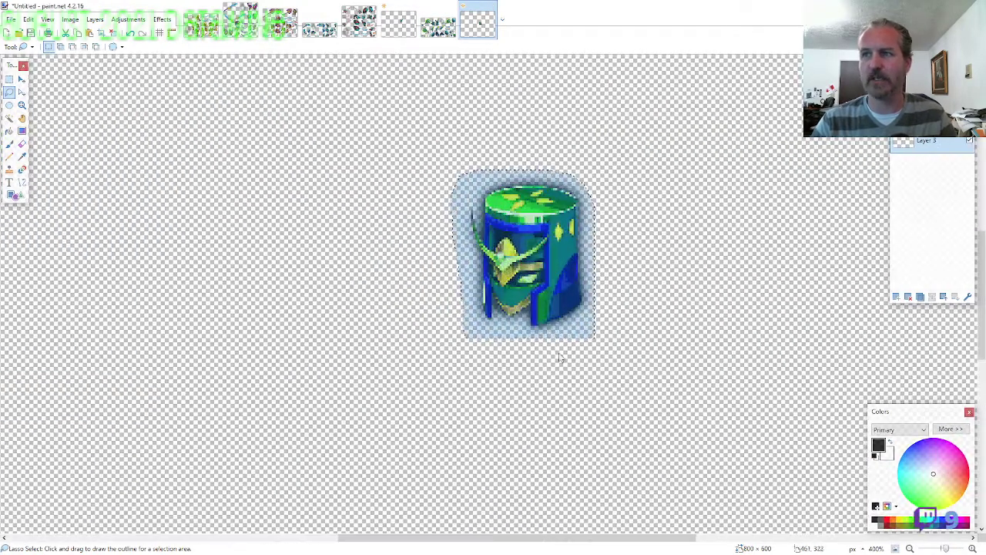
pyautogui.hotkey('ctrl', 'v')
pyautogui.moveTo(245, 308); pyautogui.dragTo(551, 361)
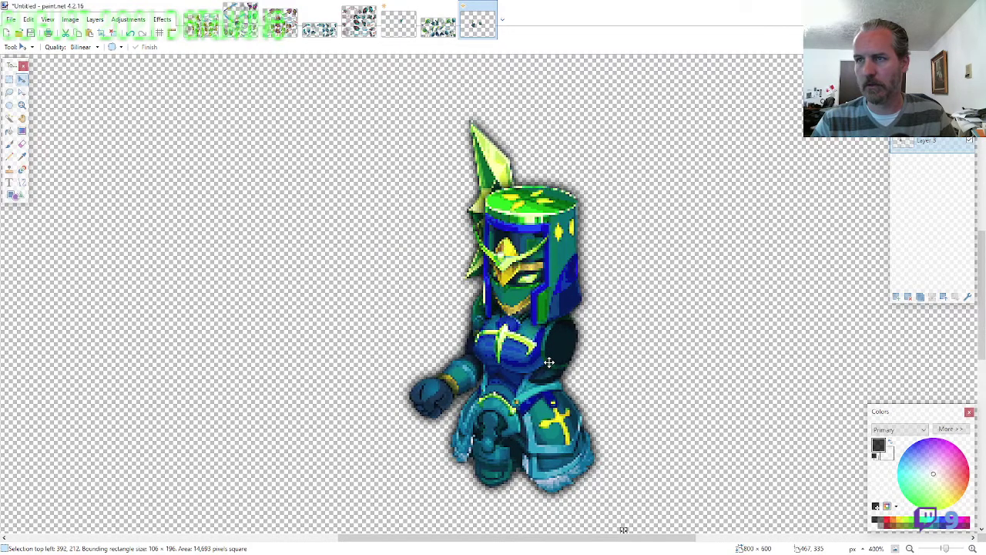
# Outline and copy the standing legs with the dark blue, fur-trimmed skirt on the ARMOR1 sheet using Lasso Select
pyautogui.click(438, 23)
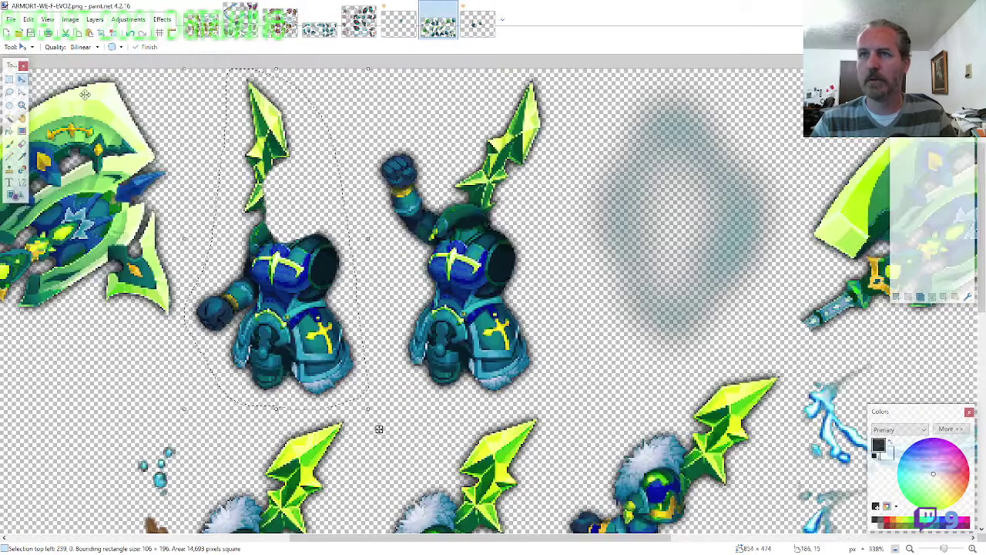
pyautogui.click(9, 91)
pyautogui.scroll(-2, 271, 272)
pyautogui.scroll(-3, 271, 272)
pyautogui.scroll(-1, 297, 265)
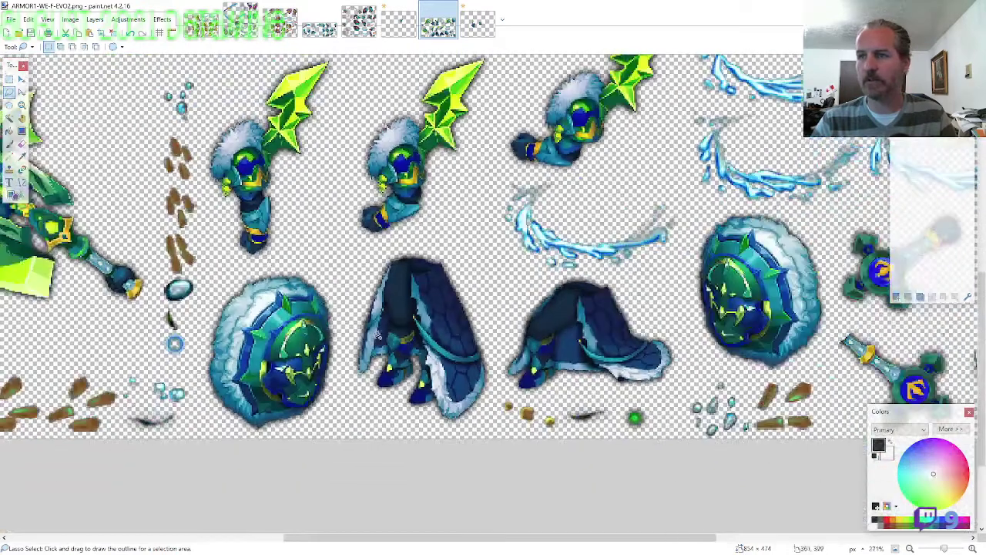
pyautogui.scroll(2, 454, 389)
pyautogui.moveTo(518, 364)
pyautogui.mouseDown()
pyautogui.moveTo(508, 246)
pyautogui.moveTo(470, 193)
pyautogui.moveTo(369, 178)
pyautogui.moveTo(336, 262)
pyautogui.moveTo(323, 355)
pyautogui.moveTo(366, 428)
pyautogui.moveTo(445, 450)
pyautogui.mouseUp()
# Put a new layer below the torso layer and paste the legs there, aligned under the torso
pyautogui.click(476, 23)
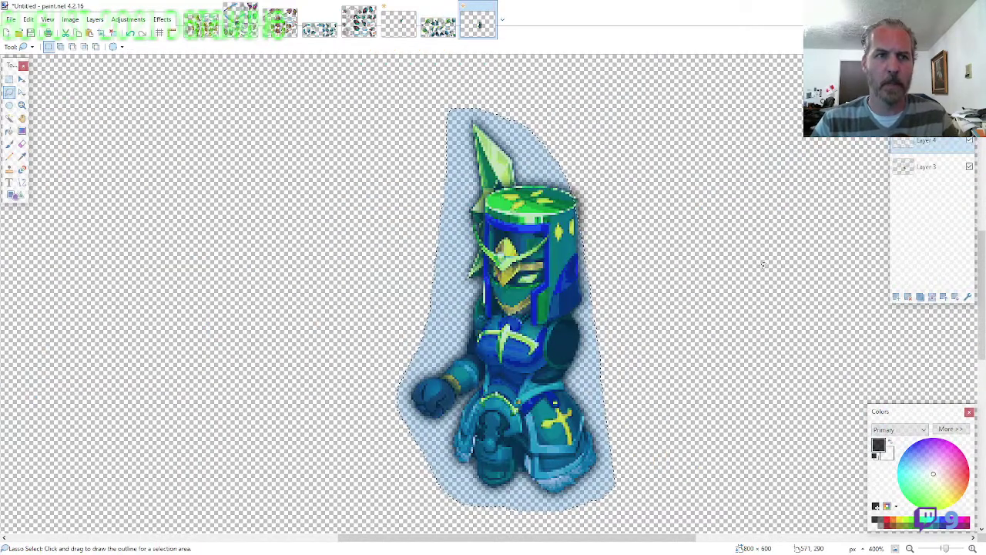
pyautogui.moveTo(941, 141); pyautogui.dragTo(941, 167)
pyautogui.scroll(-2, 620, 322)
pyautogui.hotkey('ctrl', 'v')
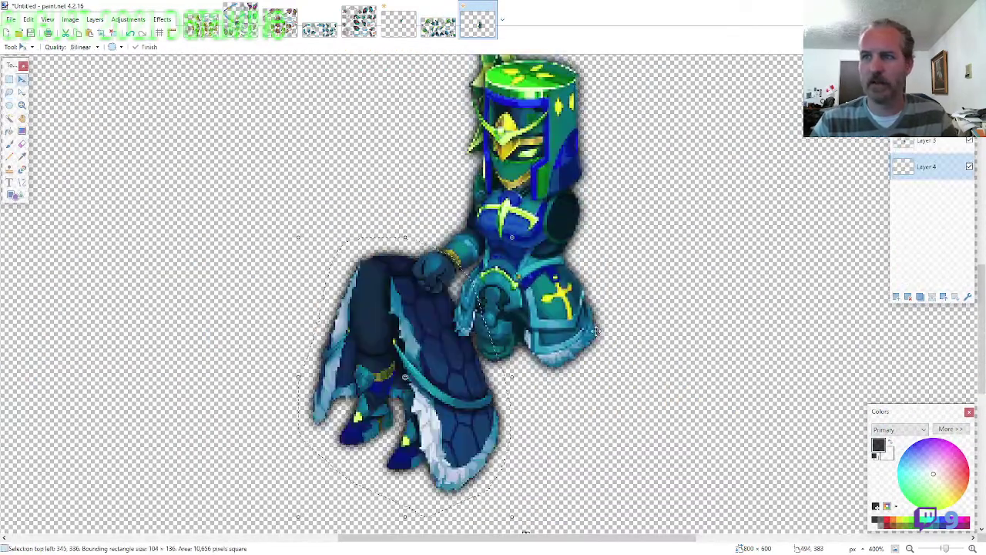
pyautogui.moveTo(435, 308); pyautogui.dragTo(561, 329)
pyautogui.scroll(-2, 483, 350)
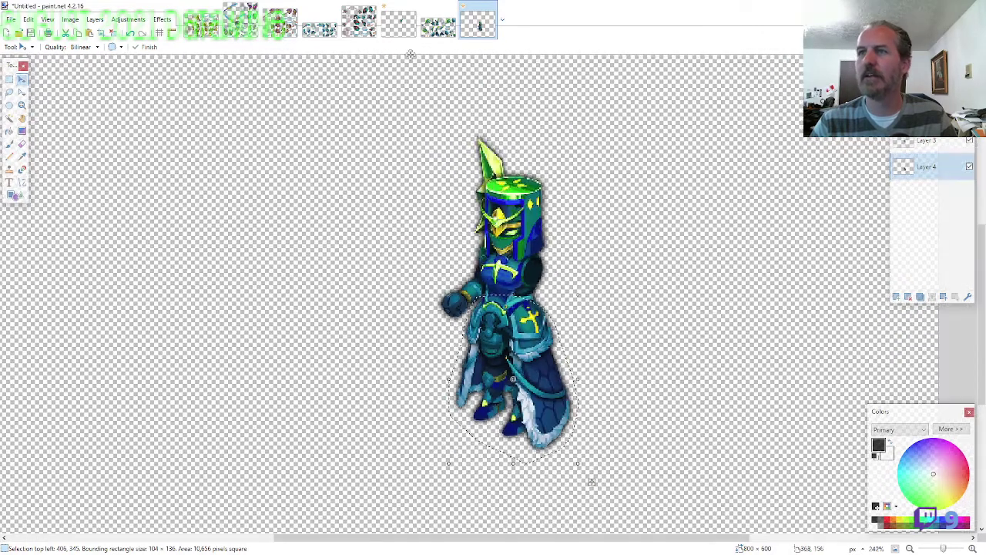
# Outline and copy the straight-hanging arm with the furry shoulder and green spike on the ARMOR1 sheet using Lasso Select
pyautogui.click(401, 27)
pyautogui.click(436, 29)
pyautogui.click(10, 93)
pyautogui.scroll(1, 55, 189)
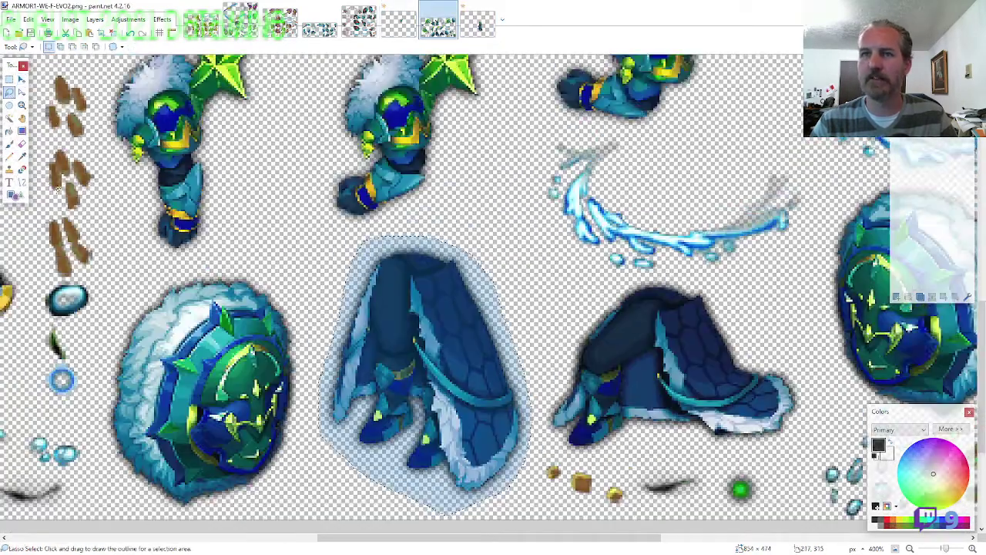
pyautogui.scroll(2, 400, 293)
pyautogui.moveTo(241, 339); pyautogui.dragTo(269, 249)
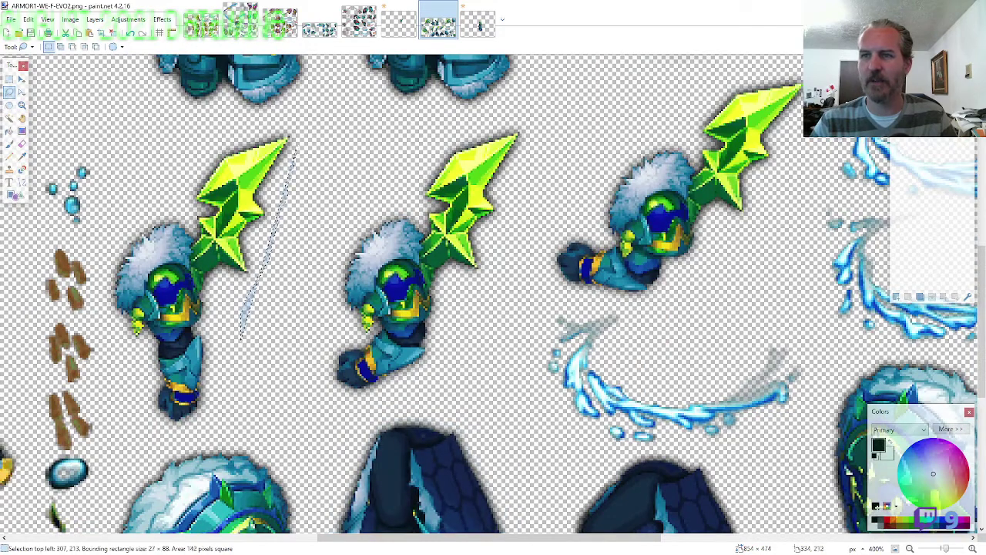
pyautogui.moveTo(291, 143)
pyautogui.mouseDown()
pyautogui.moveTo(238, 127)
pyautogui.moveTo(135, 227)
pyautogui.moveTo(108, 293)
pyautogui.moveTo(142, 389)
pyautogui.moveTo(189, 437)
pyautogui.moveTo(209, 428)
pyautogui.mouseUp()
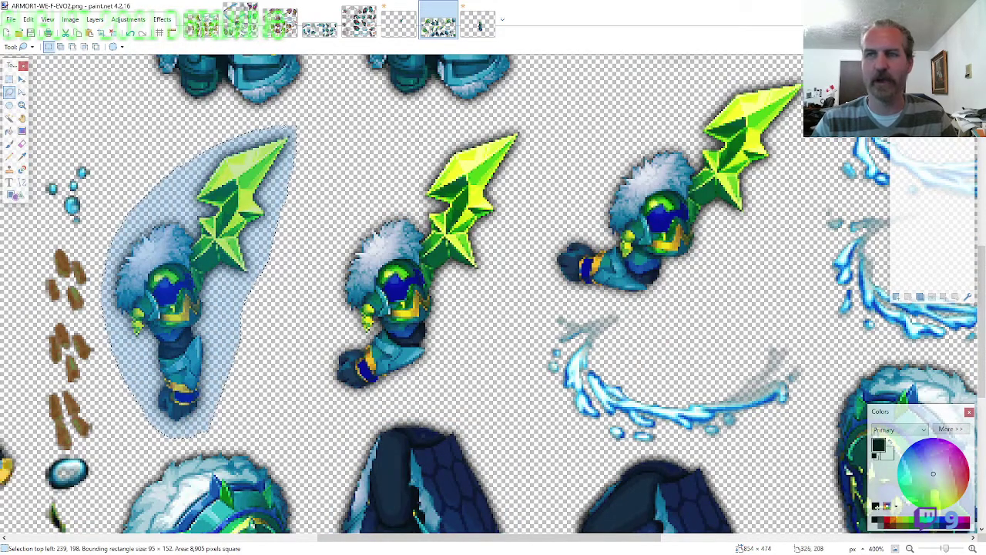
# Paste the arm into a new layer above the torso, fit it at the open shoulder, and return to the ARMOR1 sheet
pyautogui.click(477, 23)
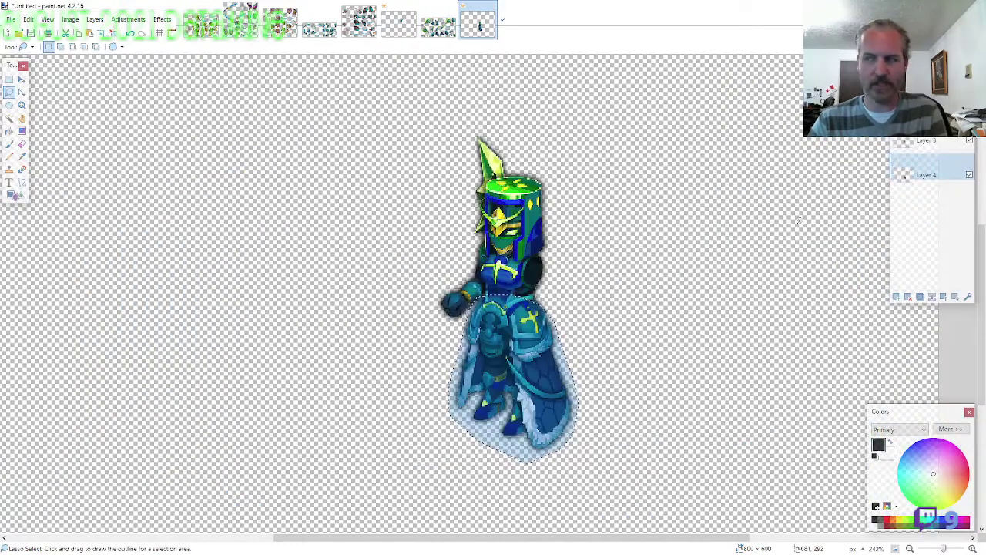
pyautogui.hotkey('ctrl', 'shift', 'v')
pyautogui.moveTo(370, 319); pyautogui.dragTo(632, 389)
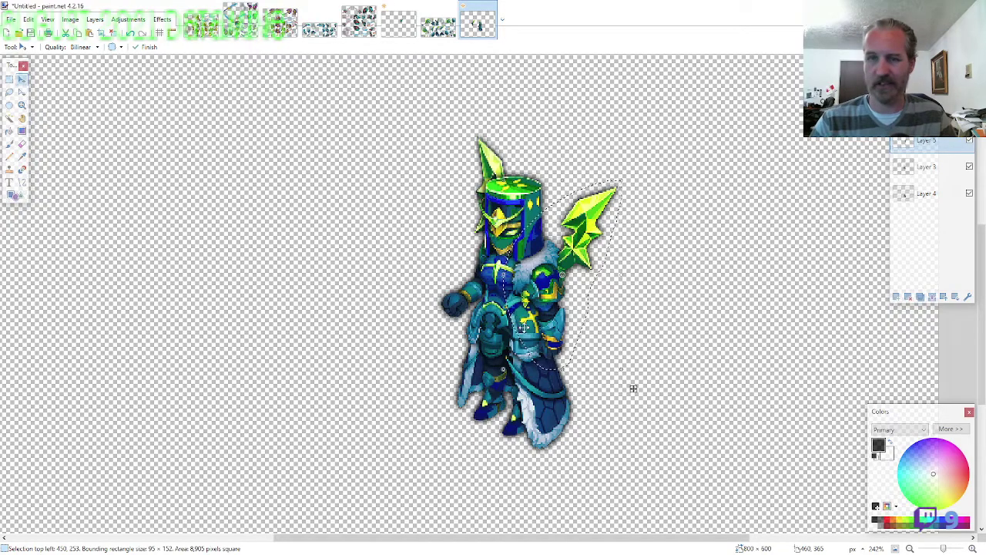
pyautogui.click(438, 23)
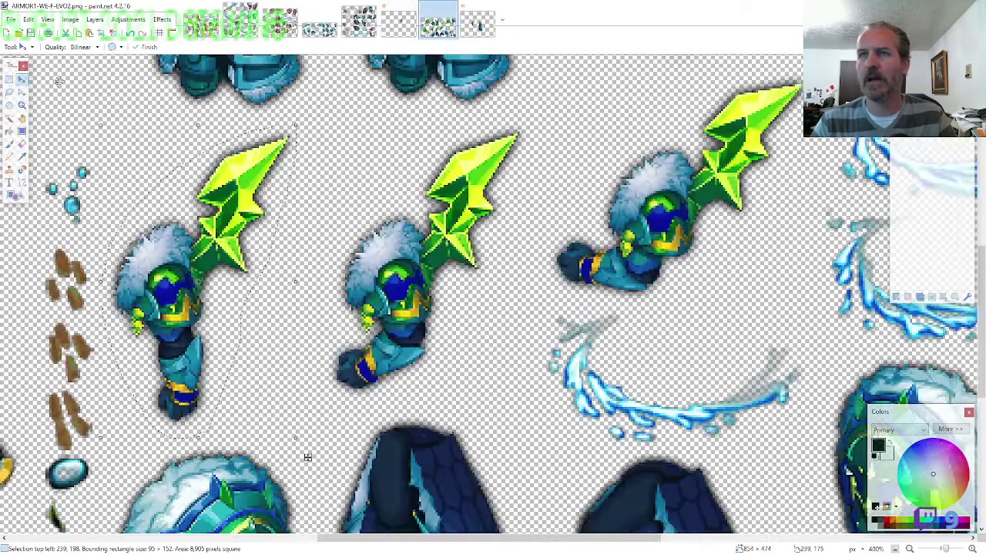
# Outline and copy the fur-rimmed shield below the straight-hanging arm on the ARMOR1 sheet using Lasso Select
pyautogui.click(10, 92)
pyautogui.scroll(-5, 398, 299)
pyautogui.scroll(1, 444, 303)
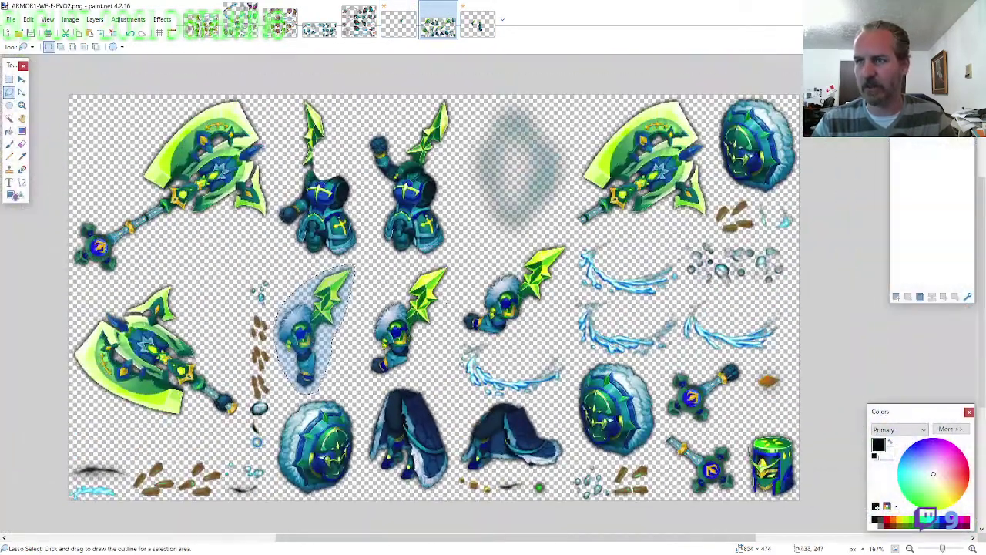
pyautogui.scroll(-2, 334, 328)
pyautogui.scroll(2, 333, 327)
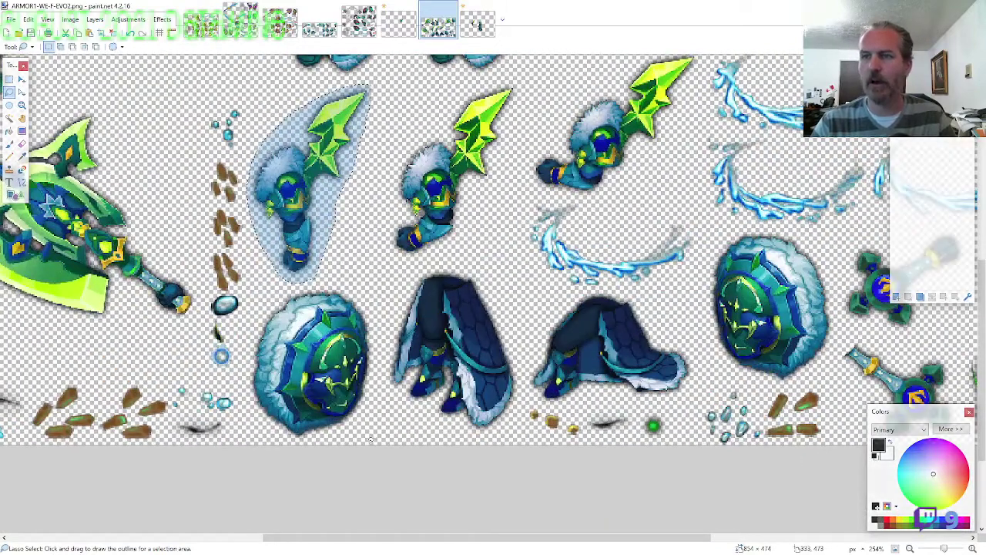
pyautogui.moveTo(370, 445)
pyautogui.mouseDown()
pyautogui.moveTo(379, 351)
pyautogui.moveTo(360, 293)
pyautogui.moveTo(306, 281)
pyautogui.moveTo(263, 316)
pyautogui.moveTo(251, 356)
pyautogui.moveTo(266, 425)
pyautogui.moveTo(294, 454)
pyautogui.mouseUp()
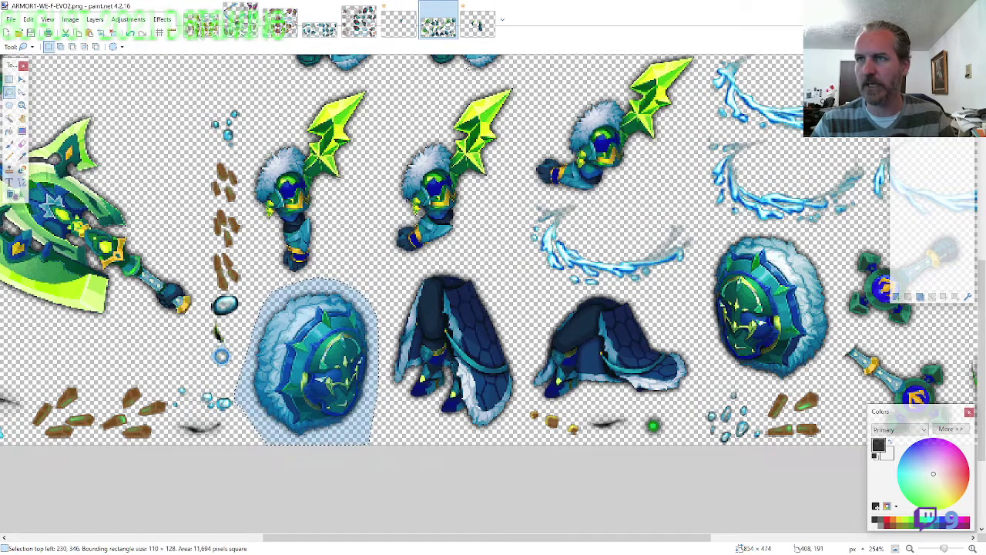
# Paste the shield into a new layer above the arm in the character image and place it over the hanging hand
pyautogui.click(477, 23)
pyautogui.hotkey('ctrl', 'shift', 'n')
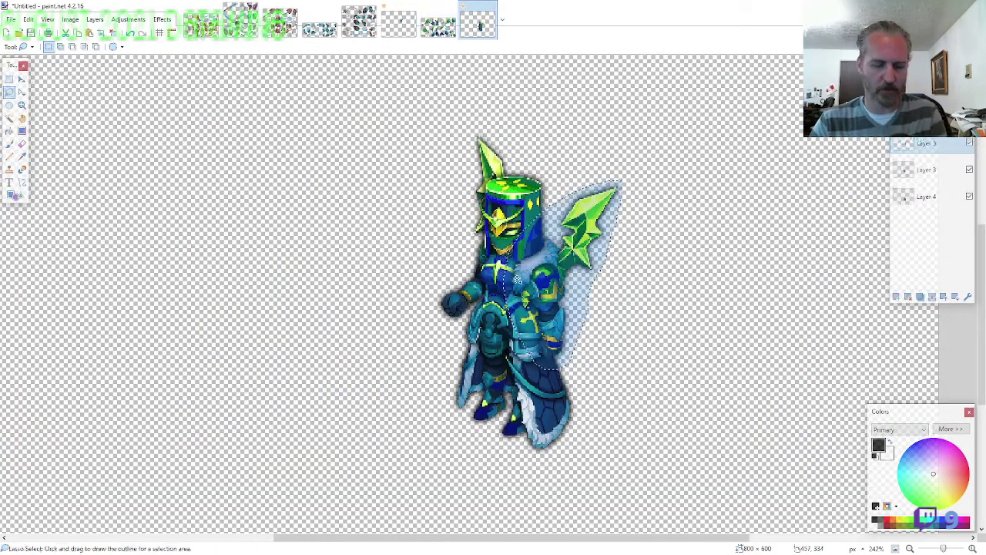
pyautogui.hotkey('ctrl', 'v')
pyautogui.moveTo(381, 468); pyautogui.dragTo(633, 442)
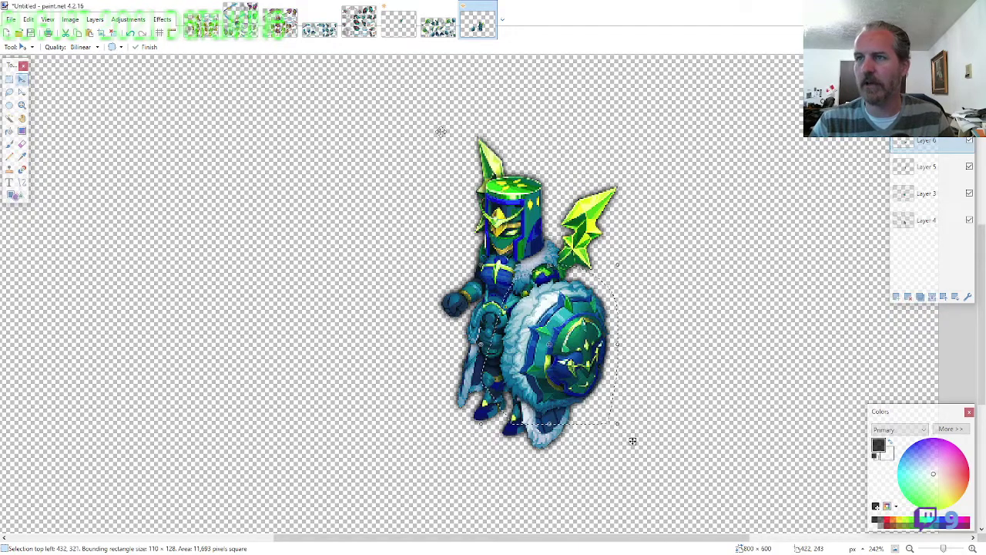
# Outline and copy the axe with the downward-angled handle and gripping hand on the ARMOR1 sheet using Lasso Select
pyautogui.click(437, 23)
pyautogui.click(9, 92)
pyautogui.scroll(-2, 183, 216)
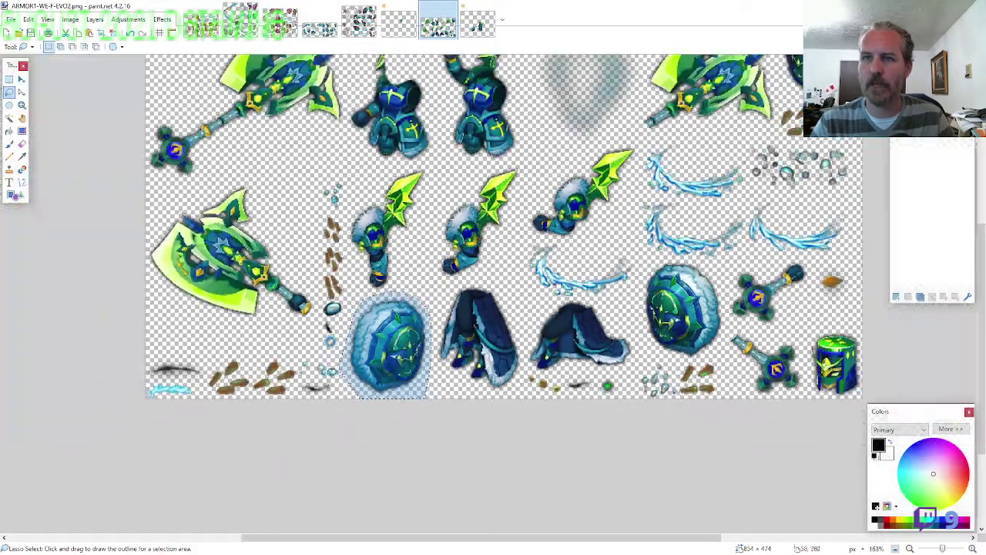
pyautogui.scroll(2, 239, 311)
pyautogui.moveTo(375, 366)
pyautogui.mouseDown()
pyautogui.moveTo(382, 316)
pyautogui.moveTo(307, 185)
pyautogui.moveTo(288, 175)
pyautogui.moveTo(185, 208)
pyautogui.moveTo(146, 285)
pyautogui.moveTo(173, 331)
pyautogui.moveTo(231, 360)
pyautogui.moveTo(370, 369)
pyautogui.mouseUp()
# Paste the axe onto the shield's layer in the character image and fit its grip over the character's outstretched hand
pyautogui.click(474, 29)
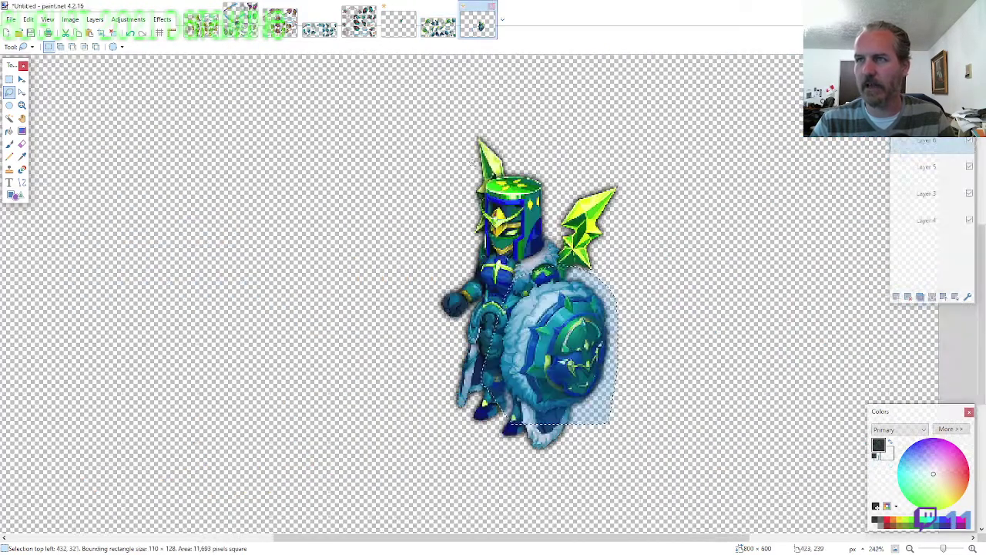
pyautogui.scroll(6, 449, 207)
pyautogui.hotkey('ctrl', 'v')
pyautogui.scroll(-2, 469, 334)
pyautogui.moveTo(588, 351); pyautogui.dragTo(419, 241)
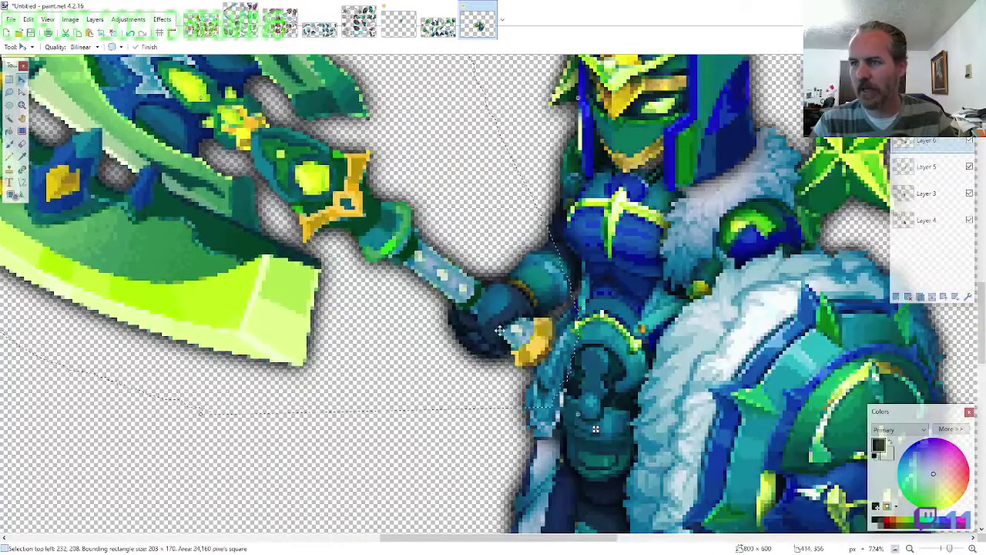
pyautogui.moveTo(498, 336)
pyautogui.mouseDown()
pyautogui.moveTo(491, 325)
pyautogui.moveTo(492, 337)
pyautogui.mouseUp()
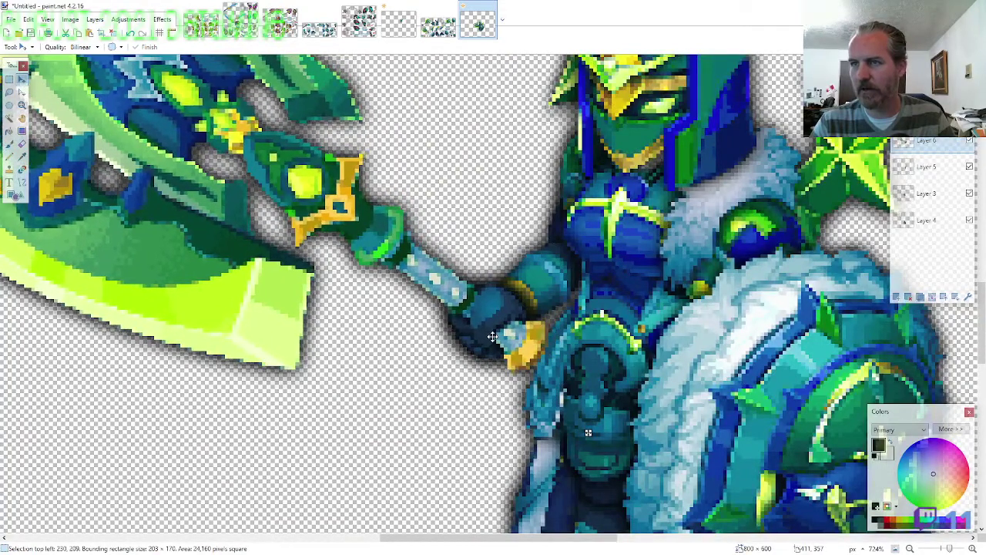
pyautogui.click(21, 143)
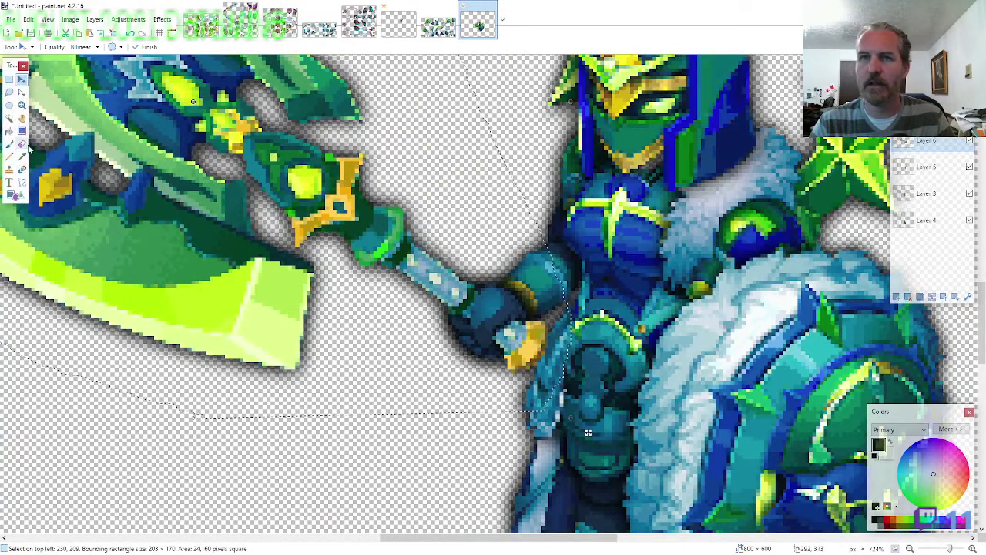
pyautogui.scroll(4, 446, 378)
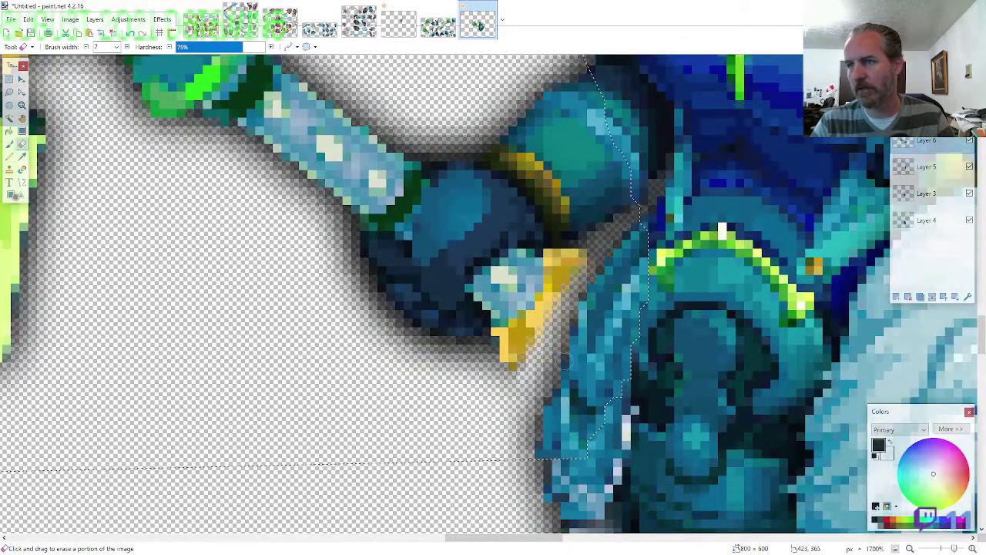
pyautogui.hotkey('ctrl', 'b')
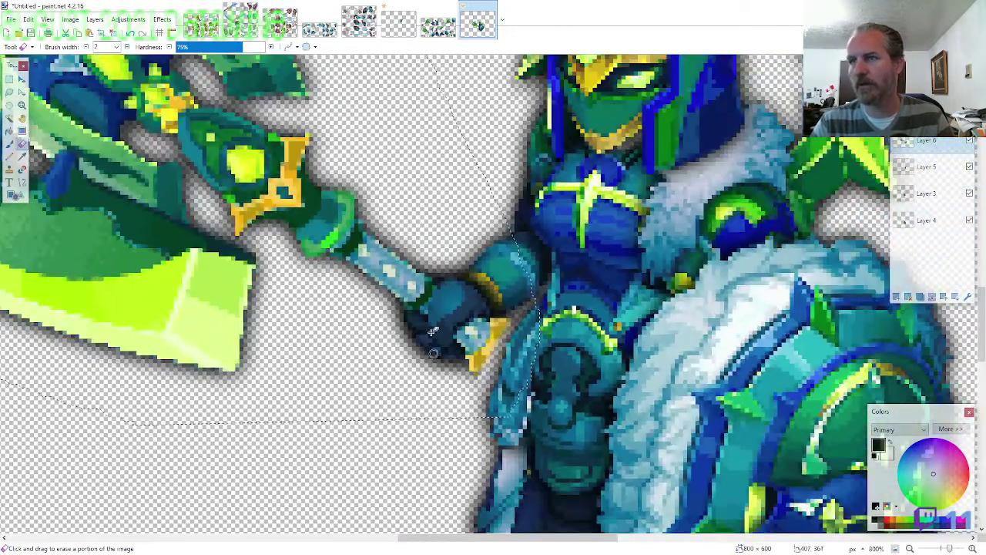
# Outline and copy the lower handle piece with the four-pronged pommel beside the helmet on the ARMOR1 sheet using Lasso Select
pyautogui.click(438, 23)
pyautogui.click(9, 91)
pyautogui.scroll(-2, 353, 247)
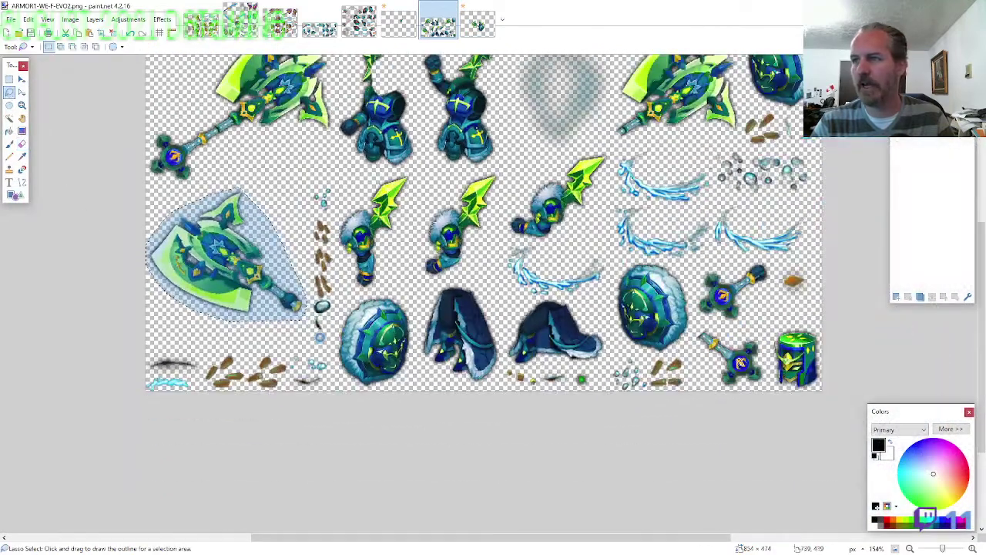
pyautogui.scroll(4, 770, 386)
pyautogui.moveTo(765, 389)
pyautogui.mouseDown()
pyautogui.moveTo(739, 274)
pyautogui.moveTo(633, 242)
pyautogui.moveTo(582, 304)
pyautogui.moveTo(678, 389)
pyautogui.moveTo(765, 385)
pyautogui.mouseUp()
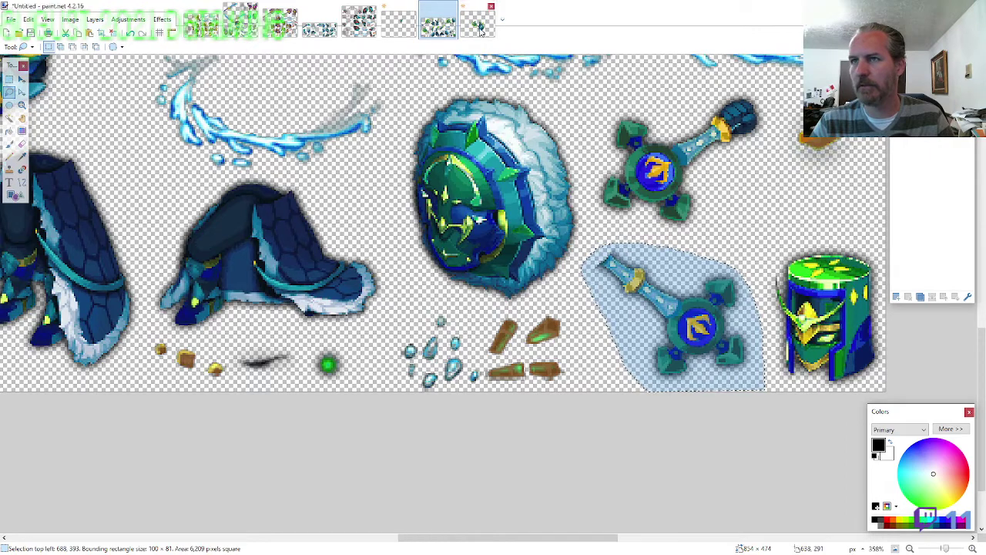
# Paste the pommel piece into a new layer beneath all the others and line it up with the axe handle below the hand
pyautogui.click(479, 29)
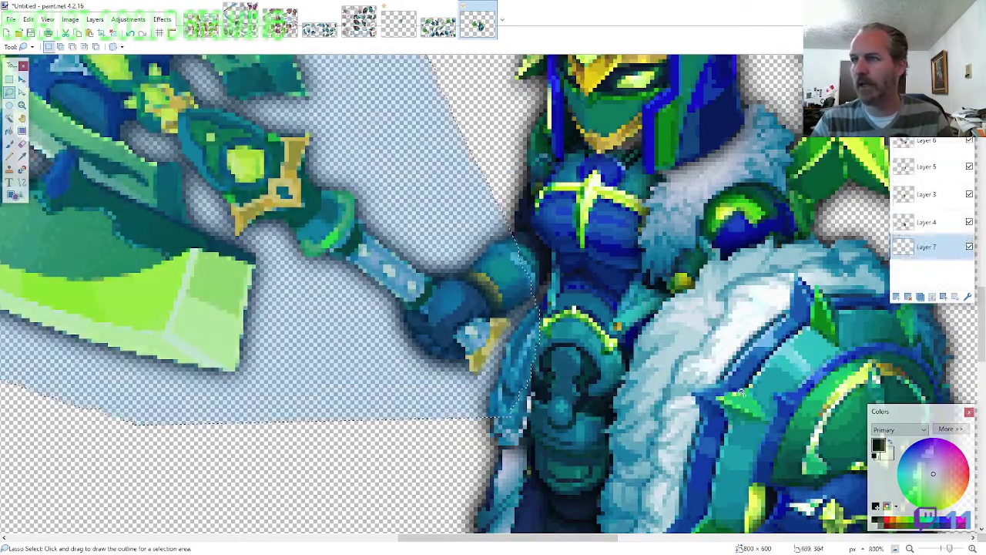
pyautogui.press('m')
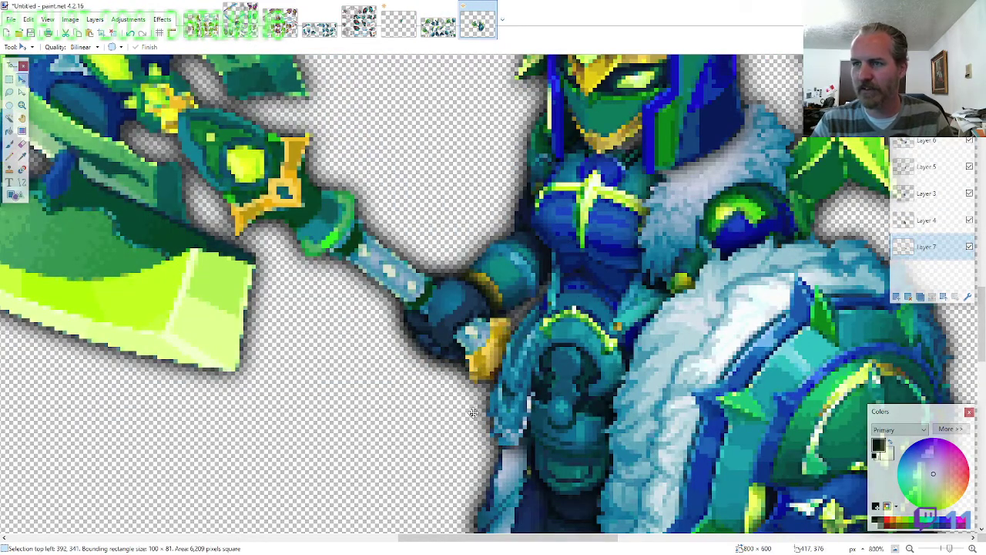
pyautogui.scroll(-6, 484, 433)
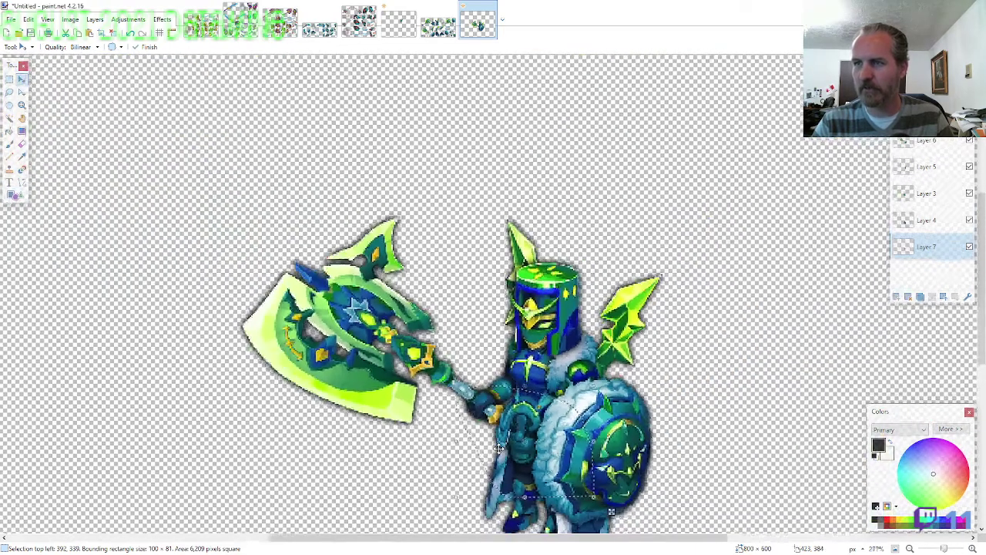
pyautogui.scroll(-2, 497, 433)
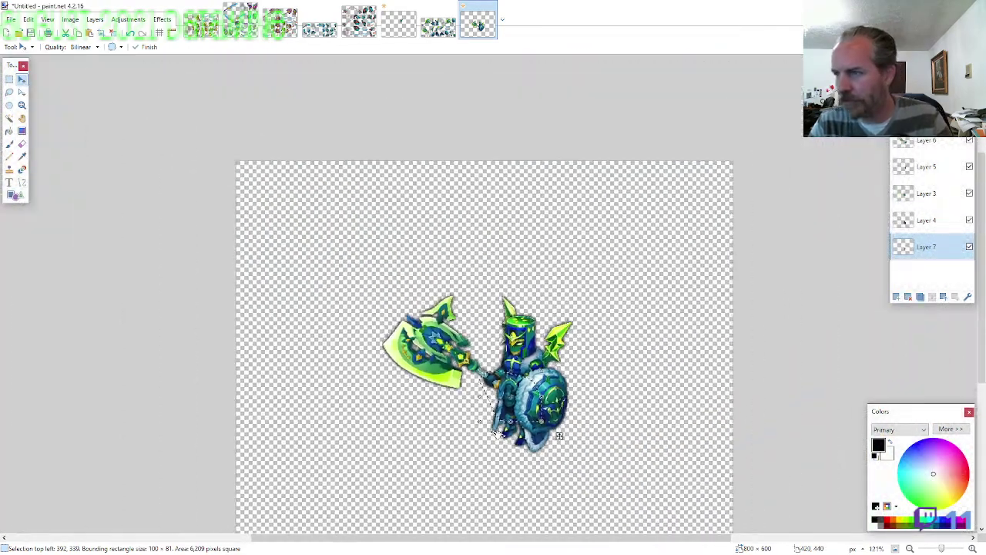
pyautogui.scroll(2, 552, 437)
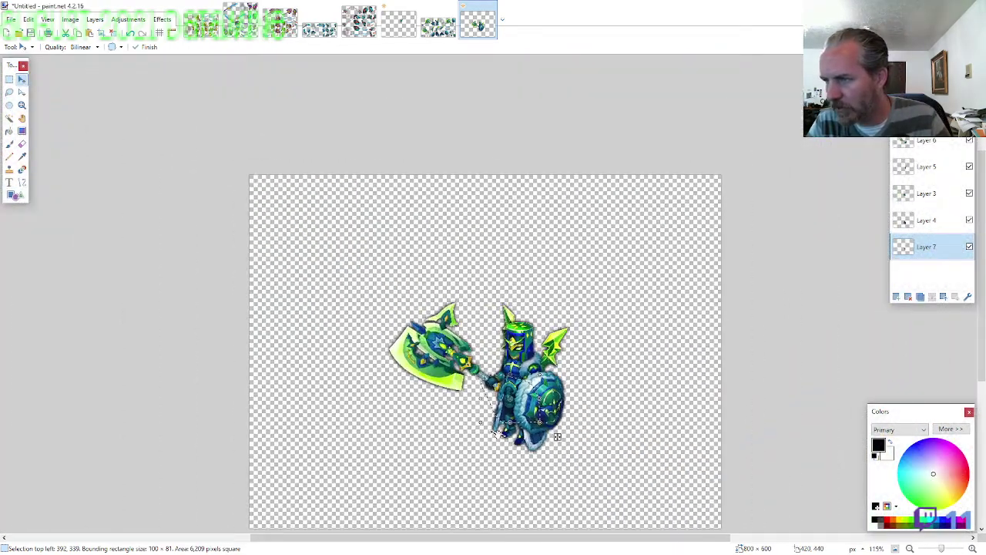
# Merge all the character's layers down into a single layer and select the whole canvas
pyautogui.hotkey('ctrl', 'a')
pyautogui.click(924, 115)
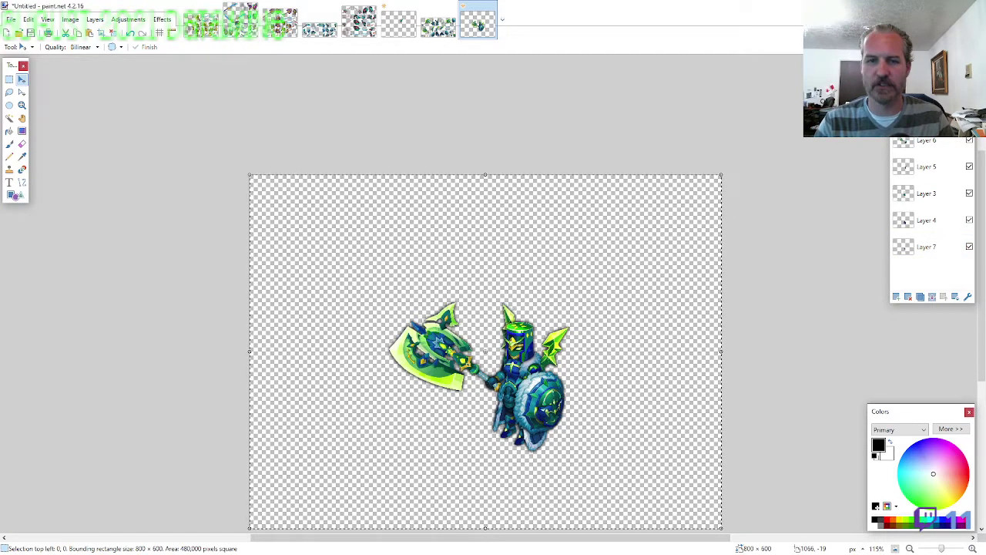
pyautogui.click(931, 296)
pyautogui.click(931, 296)
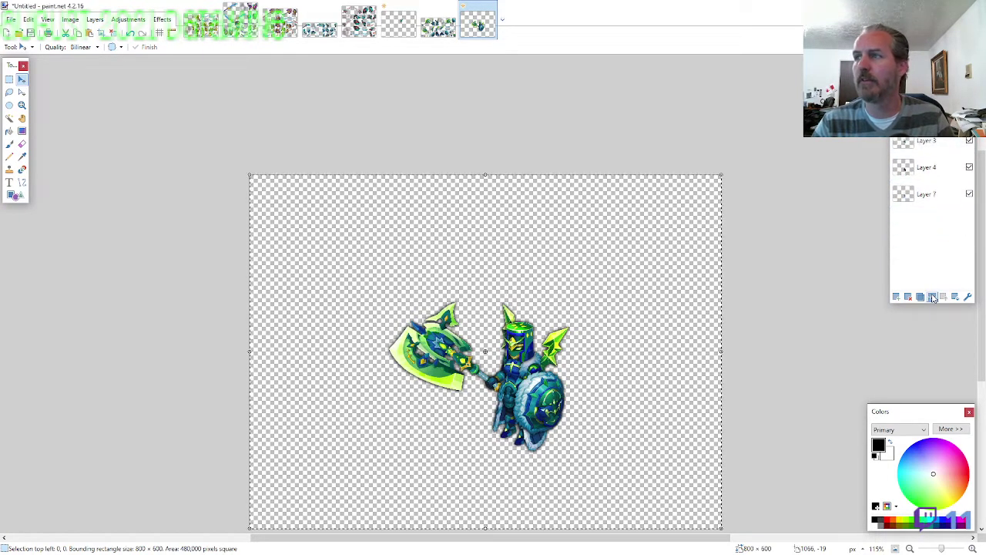
pyautogui.click(931, 296)
pyautogui.click(931, 297)
pyautogui.click(931, 297)
# Move the merged character into the canvas's upper-left corner, with the selection's top-left at about -220, -201
pyautogui.moveTo(621, 288); pyautogui.dragTo(499, 177)
pyautogui.press('Left')
pyautogui.press('Left')
pyautogui.press('Left')
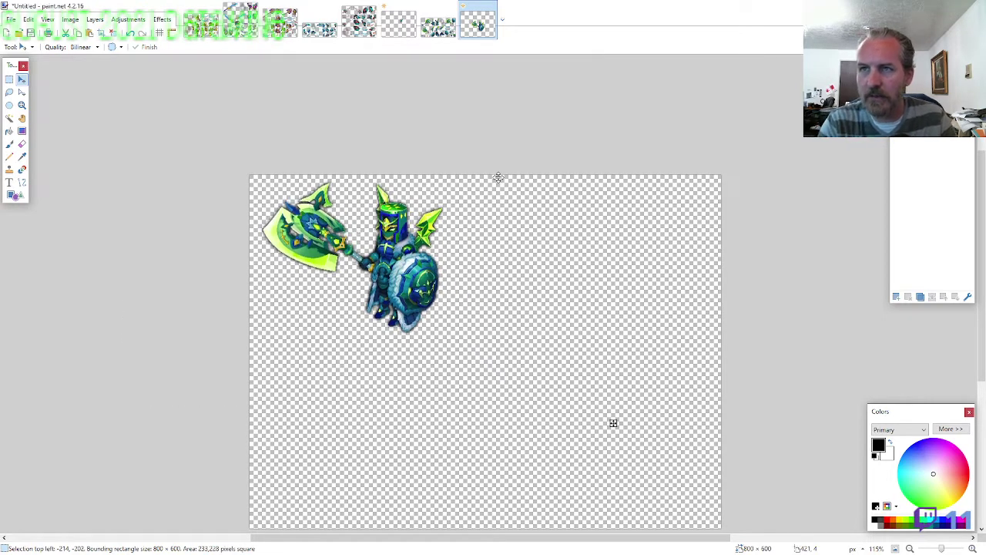
pyautogui.press('Down')
pyautogui.press('Down')
pyautogui.press('Left')
pyautogui.press('Left')
pyautogui.press('Left')
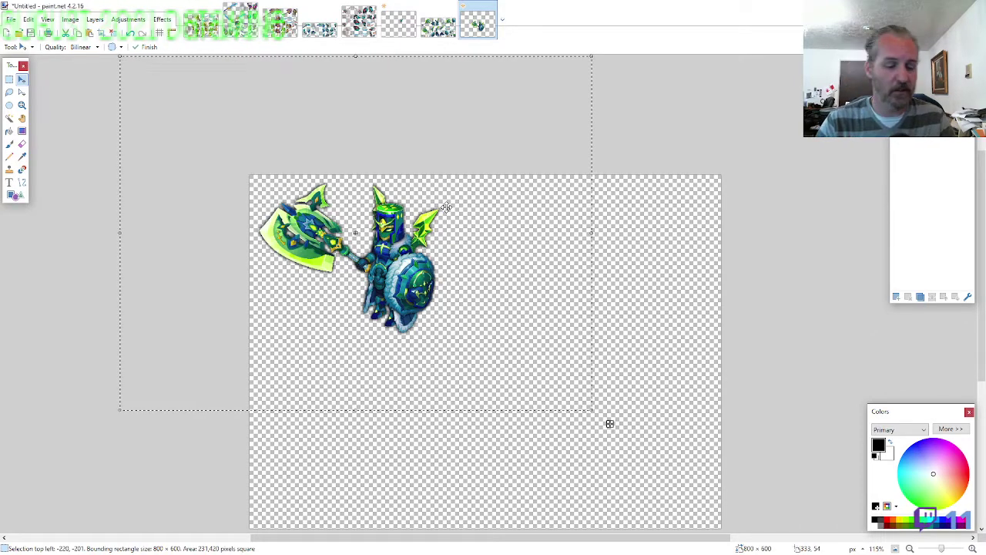
# Resize the canvas to 335 by 335 pixels, anchored at the top left
pyautogui.write('335')
pyautogui.press('Tab')
pyautogui.write('335')
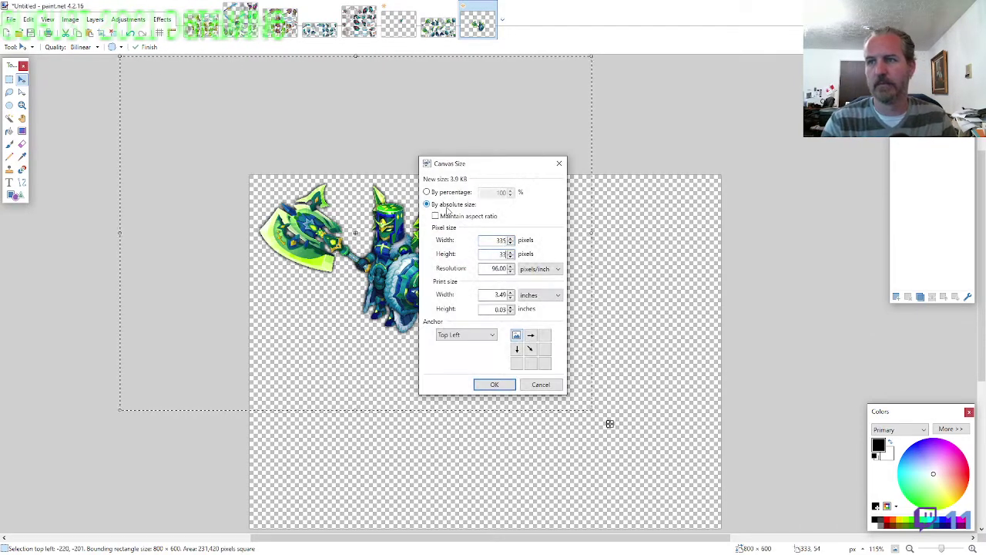
pyautogui.press('Return')
# Shift the character down 26 pixels to centre it vertically on the square canvas
pyautogui.hotkey('ctrl', 'Down')
pyautogui.hotkey('ctrl', 'Down')
pyautogui.hotkey('ctrl', 'Down')
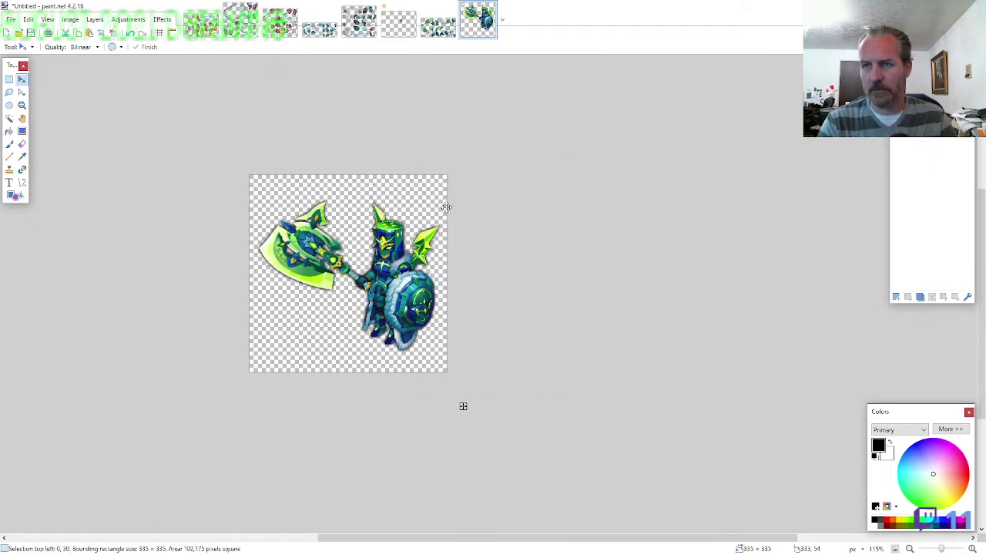
pyautogui.press('Up')
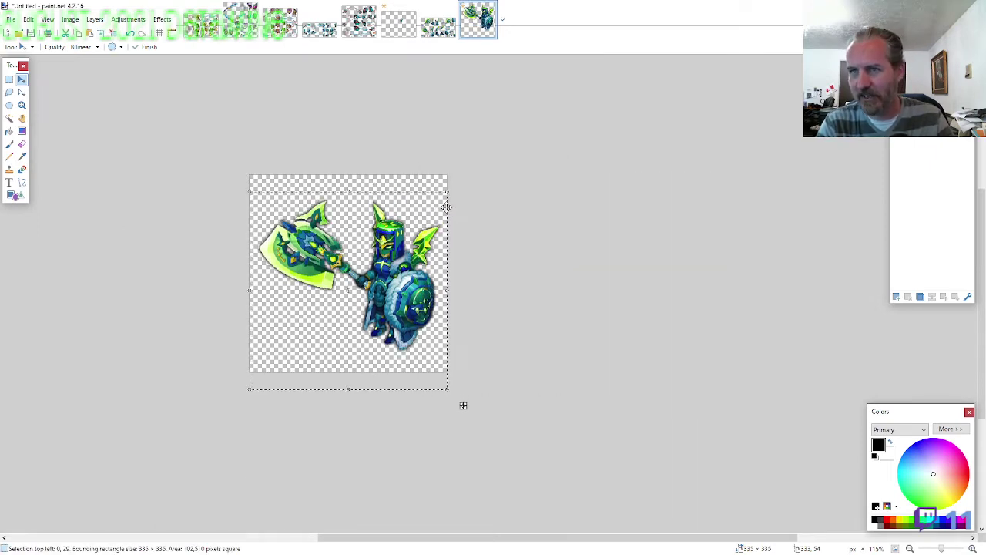
pyautogui.press('Up')
pyautogui.press('Up')
pyautogui.press('Up')
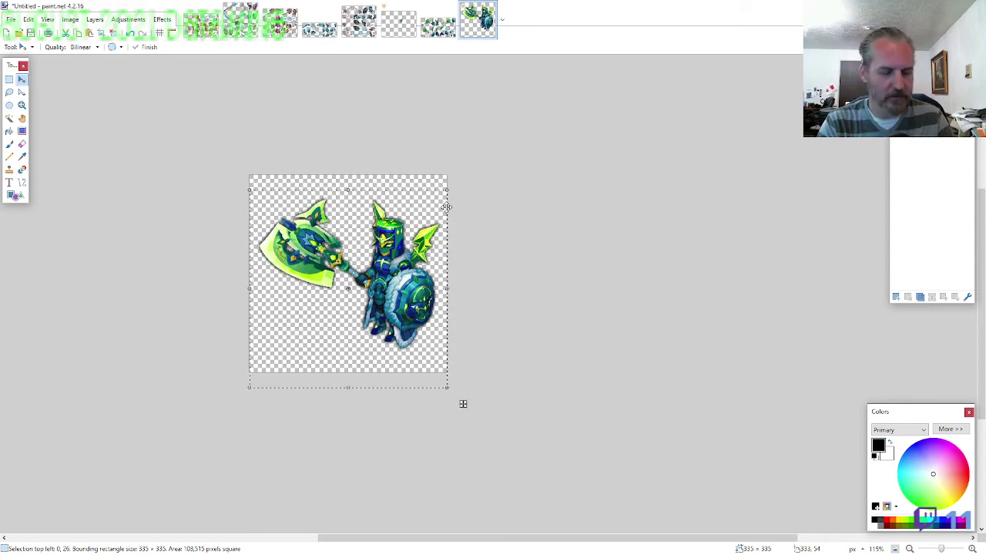
# Save the image as the PNG file ARMOR1-WE-F in the 2021-08 folder of DATAMINE under Pictures
pyautogui.hotkey('ctrl', 's')
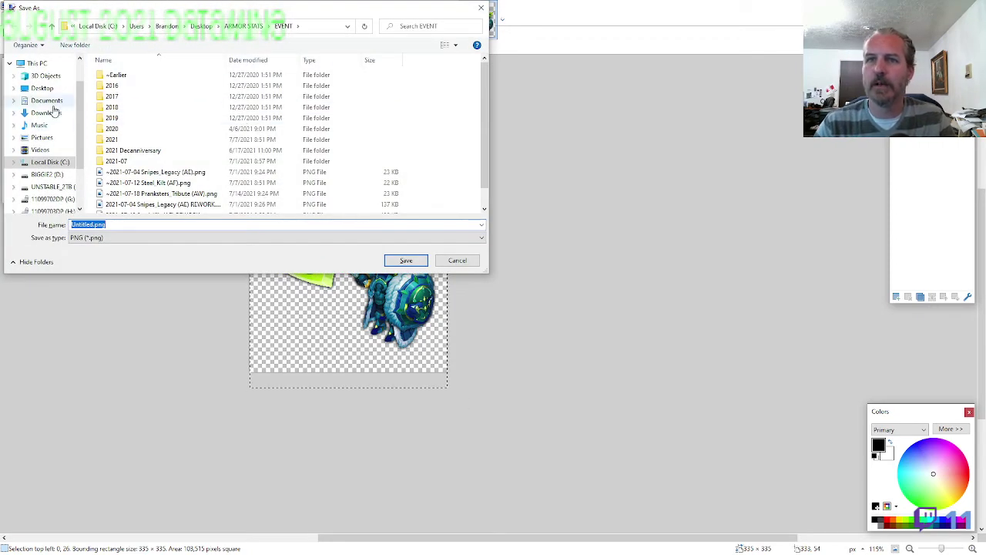
pyautogui.click(41, 137)
pyautogui.doubleClick(120, 86)
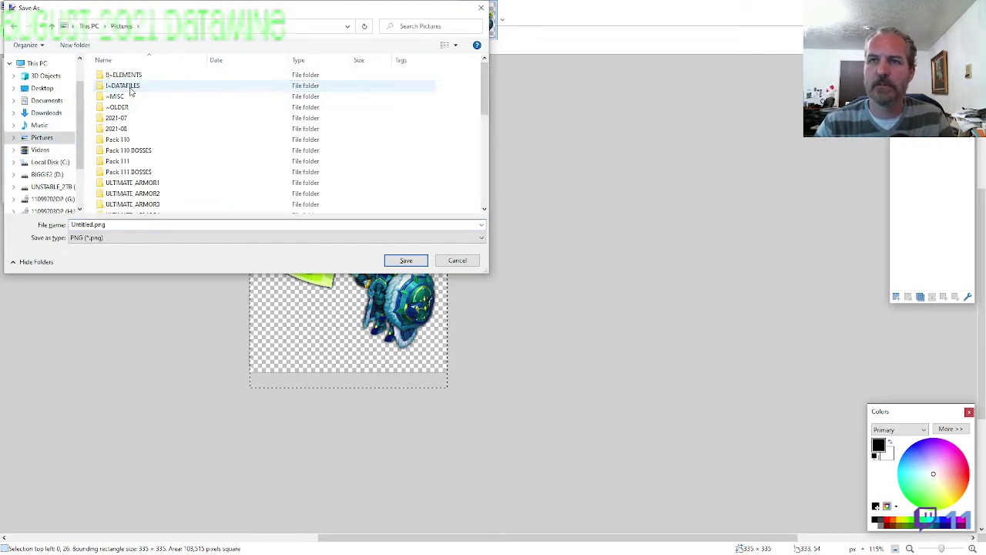
pyautogui.doubleClick(117, 128)
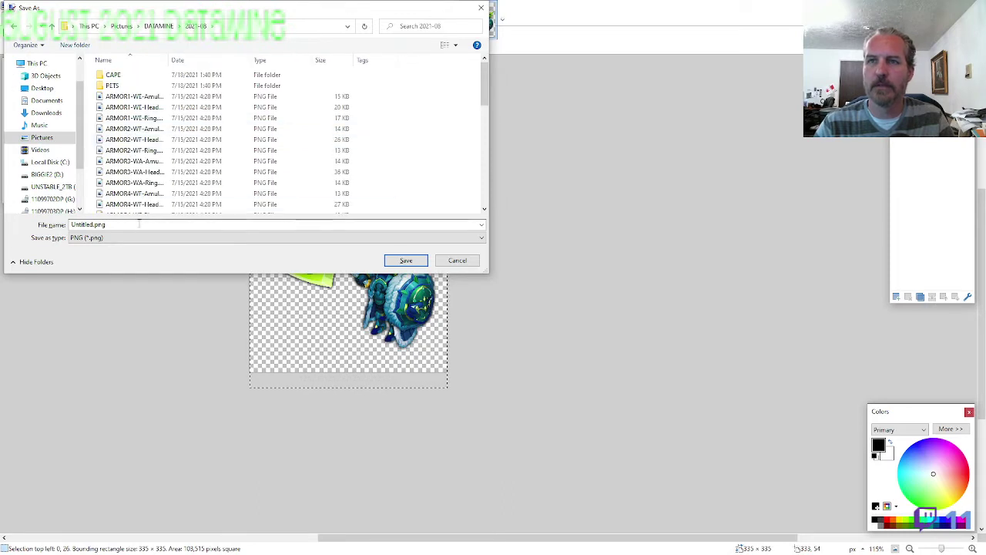
pyautogui.write('ARMOR1-WE')
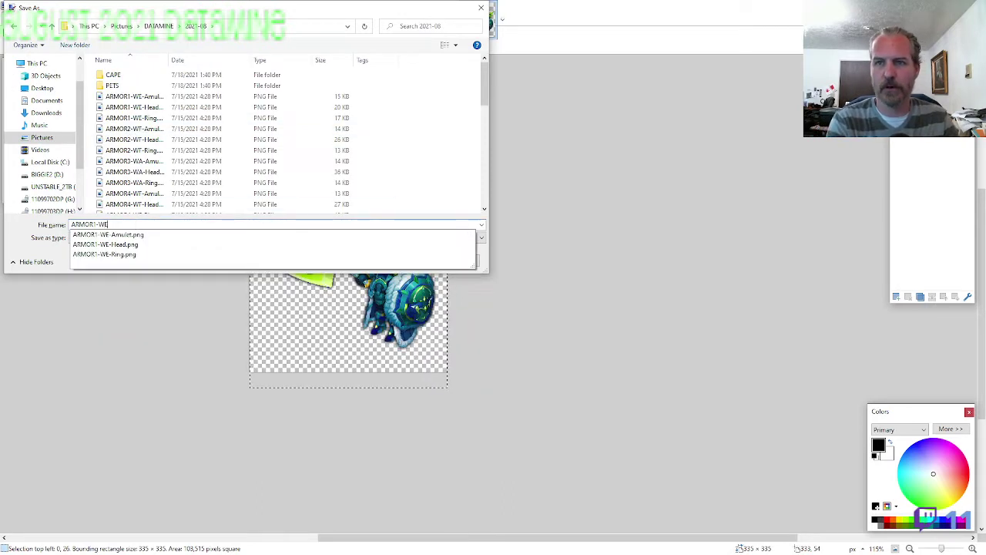
pyautogui.write('-M-')
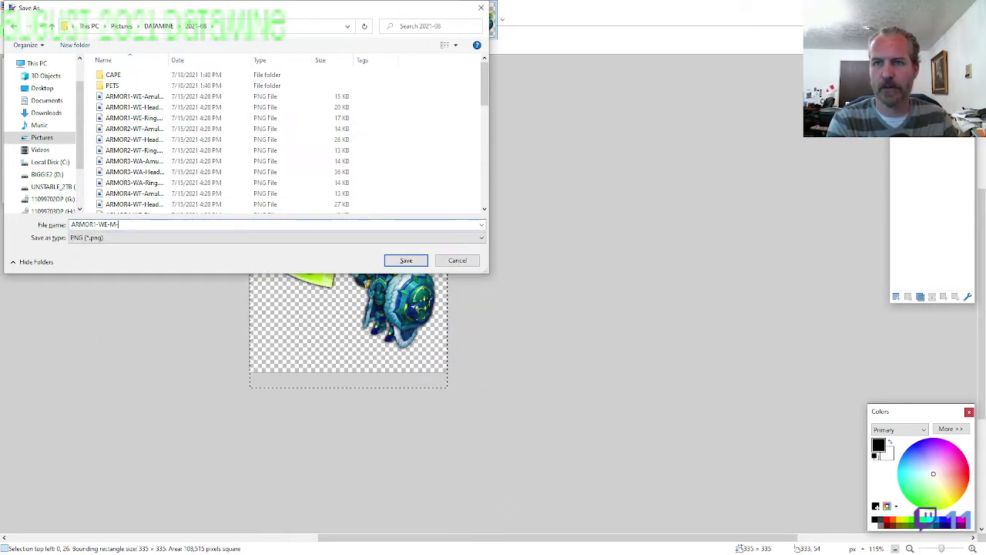
pyautogui.press('BackSpace')
pyautogui.press('BackSpace')
pyautogui.write('F')
pyautogui.press('Return')
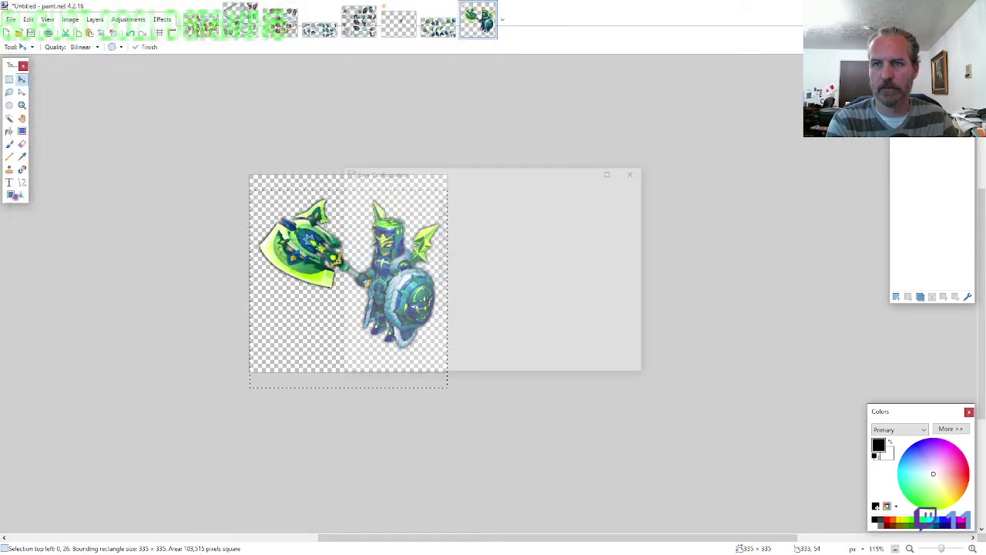
pyautogui.press('Return')
# Close the saved character image and the ARMOR1 sheet, and return to the ARMOR2-WF-F-EVO2 sheet with Lasso Select active
pyautogui.hotkey('ctrl', 'w')
pyautogui.hotkey('ctrl', 'w')
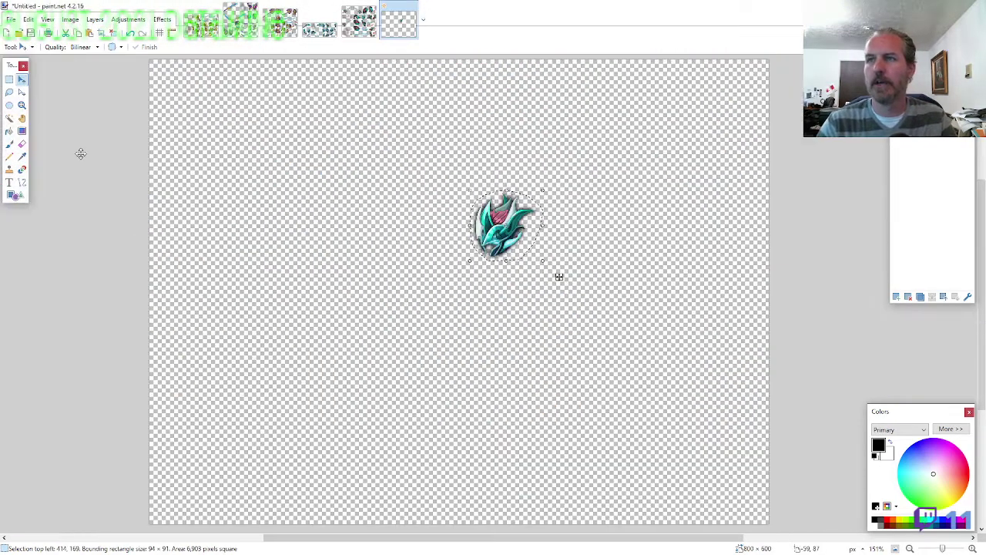
pyautogui.hotkey('ctrl', 'shift', 'Tab')
pyautogui.press('s')
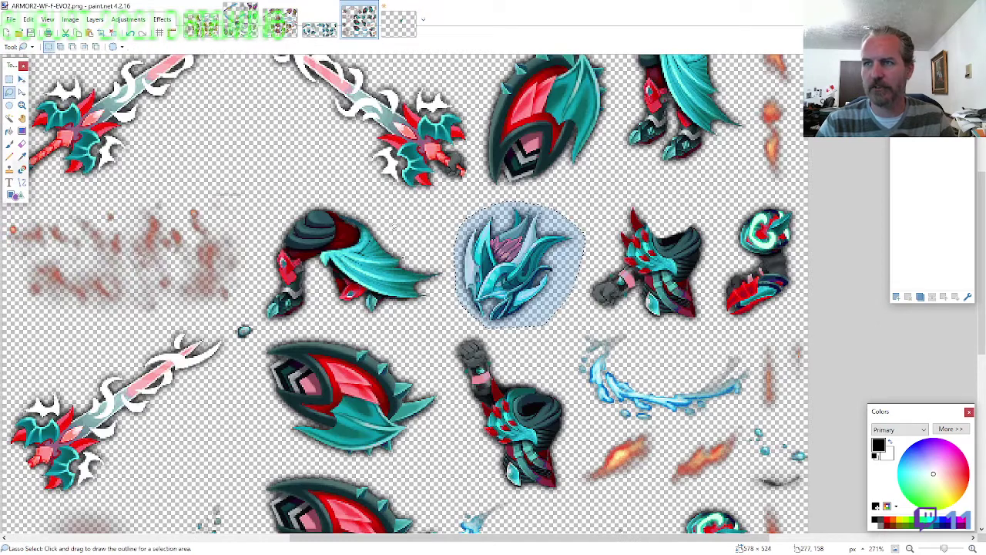
# Copy the torso with the lowered fist from the ARMOR2-WF-F-EVO2 sheet and fit it directly beneath the helmet on the same layer
pyautogui.click(710, 327)
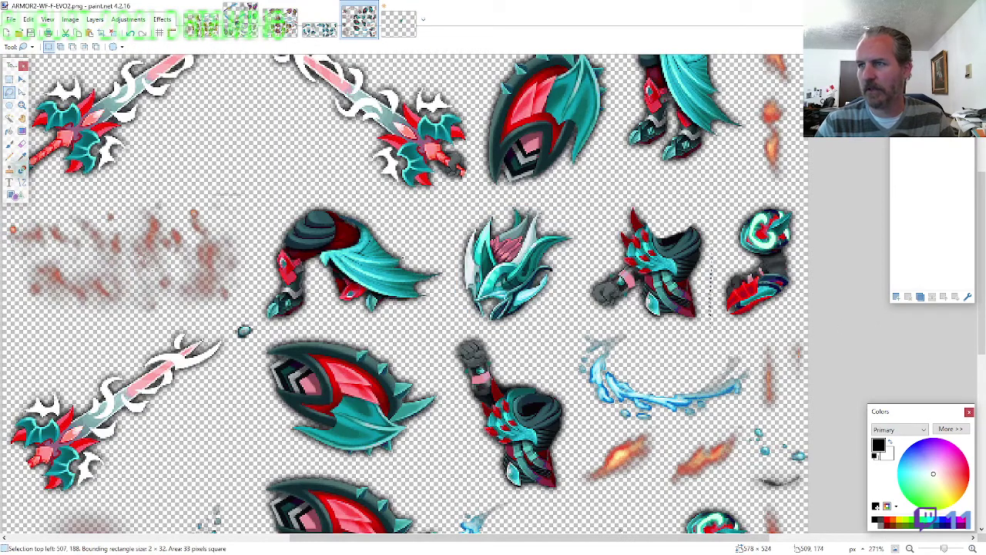
pyautogui.moveTo(710, 250)
pyautogui.mouseDown()
pyautogui.moveTo(661, 203)
pyautogui.moveTo(617, 223)
pyautogui.moveTo(583, 277)
pyautogui.moveTo(592, 311)
pyautogui.moveTo(632, 315)
pyautogui.mouseUp()
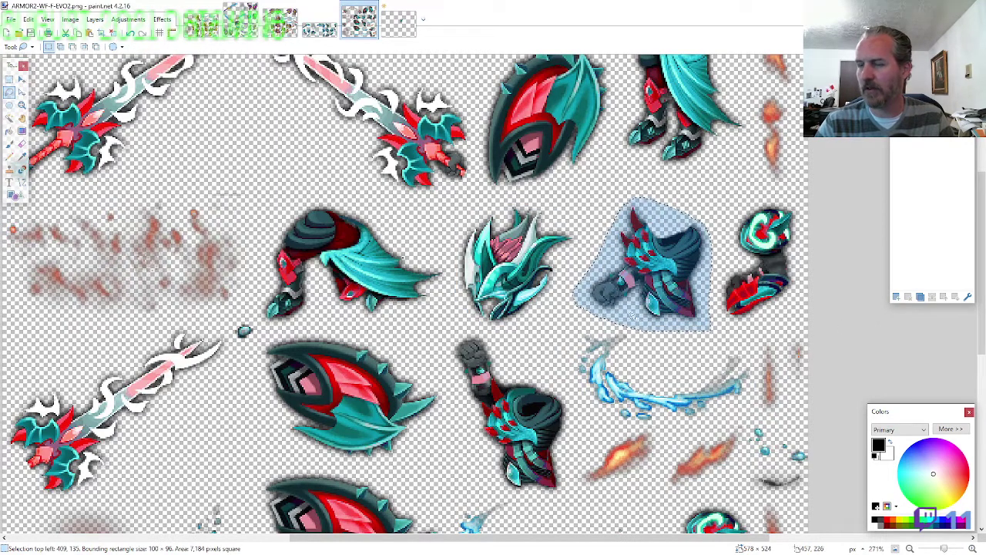
pyautogui.click(393, 31)
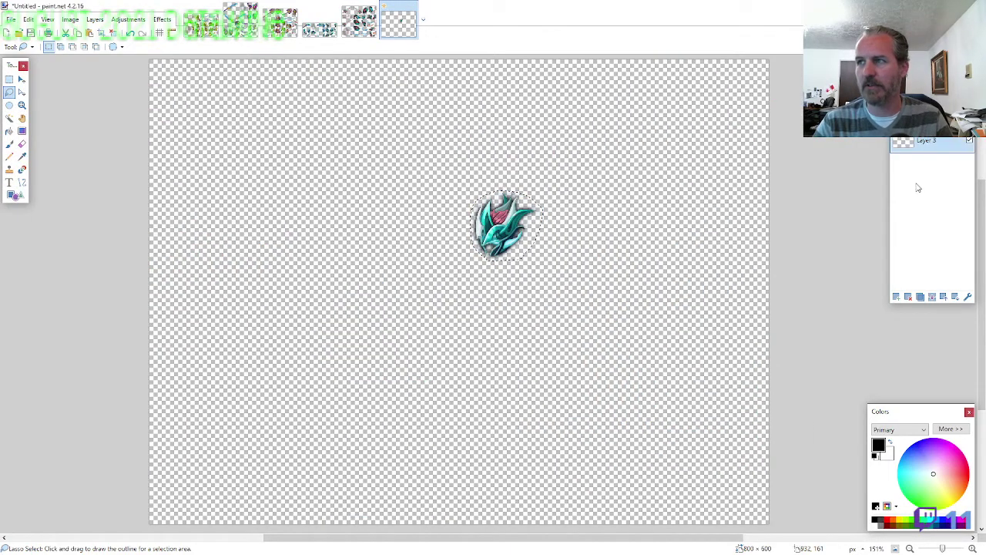
pyautogui.scroll(4, 551, 254)
pyautogui.hotkey('ctrl', 'v')
pyautogui.moveTo(486, 193); pyautogui.dragTo(406, 334)
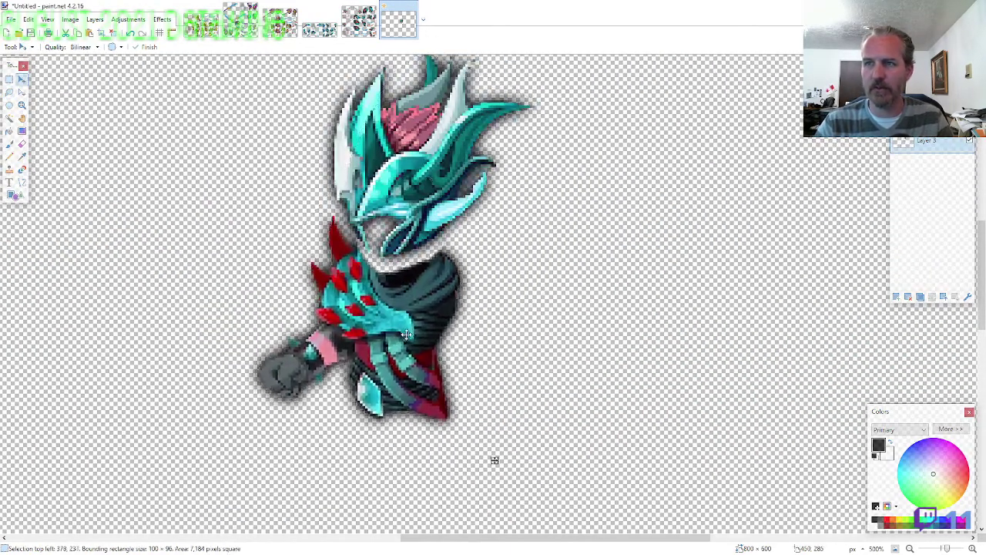
pyautogui.moveTo(494, 460); pyautogui.dragTo(495, 442)
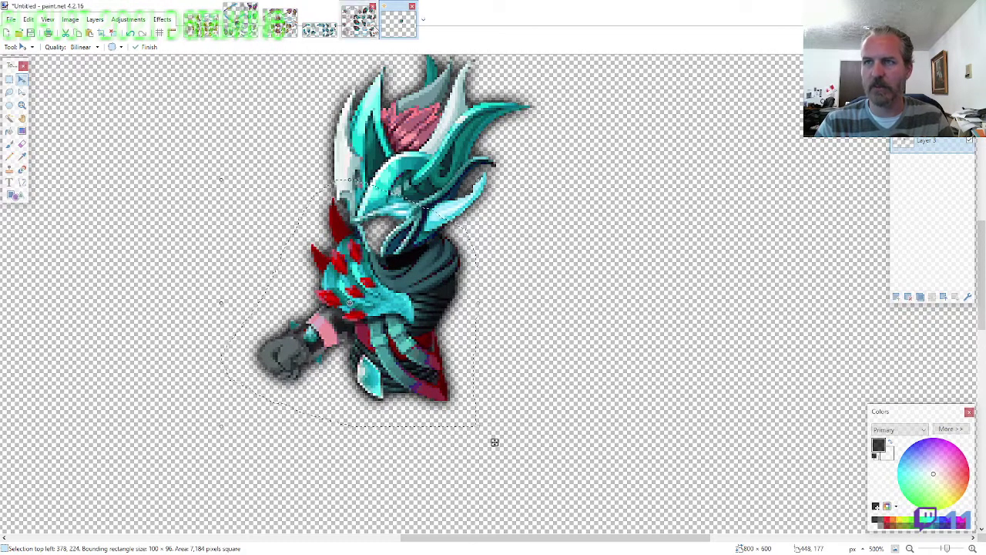
# Lasso and copy the upright standing legs with the teal cape from the ARMOR2-WF-F-EVO2 sheet
pyautogui.click(358, 21)
pyautogui.click(10, 92)
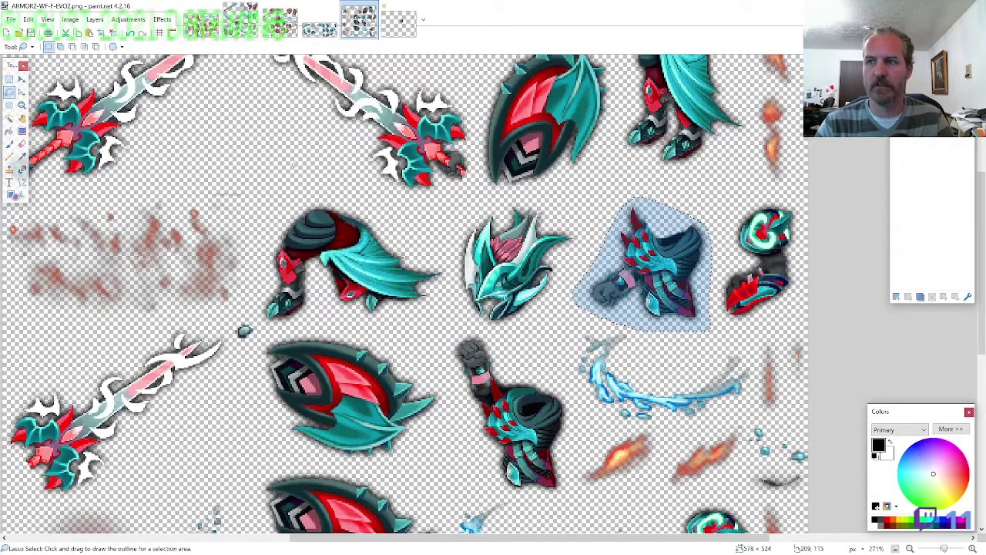
pyautogui.scroll(-5, 292, 166)
pyautogui.scroll(2, 293, 166)
pyautogui.scroll(4, 385, 177)
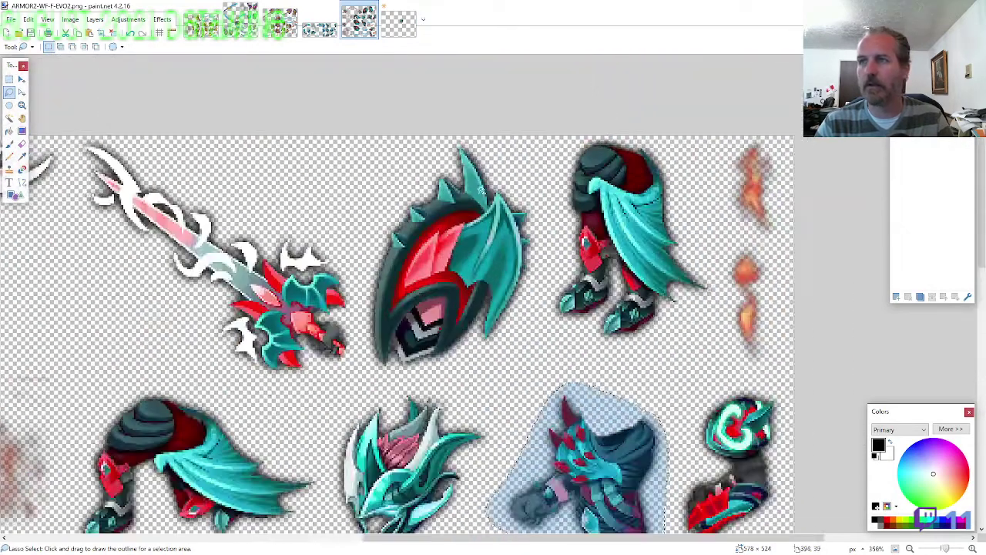
pyautogui.moveTo(707, 308)
pyautogui.mouseDown()
pyautogui.moveTo(682, 175)
pyautogui.moveTo(609, 137)
pyautogui.moveTo(558, 185)
pyautogui.moveTo(550, 319)
pyautogui.moveTo(663, 342)
pyautogui.moveTo(700, 315)
pyautogui.mouseUp()
# Paste the legs on a new layer below the torso layer and align them with the torso's waist
pyautogui.click(398, 23)
pyautogui.hotkey('ctrl', 'shift', 'n')
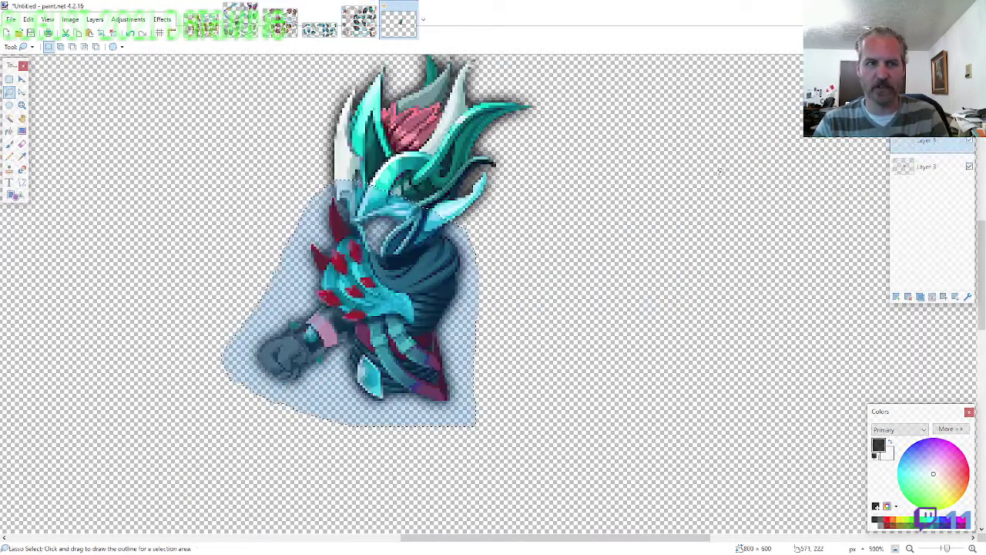
pyautogui.scroll(-3, 639, 374)
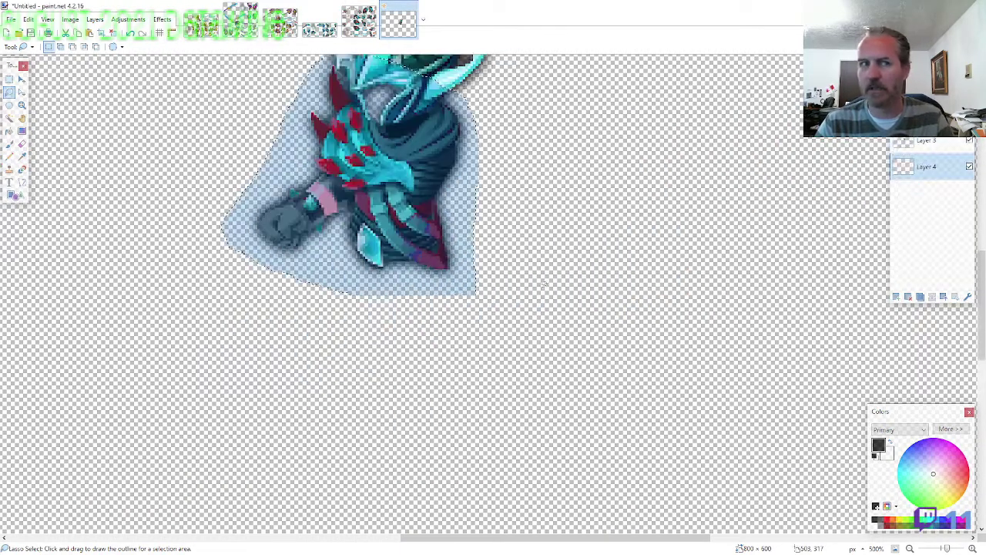
pyautogui.hotkey('ctrl', 'v')
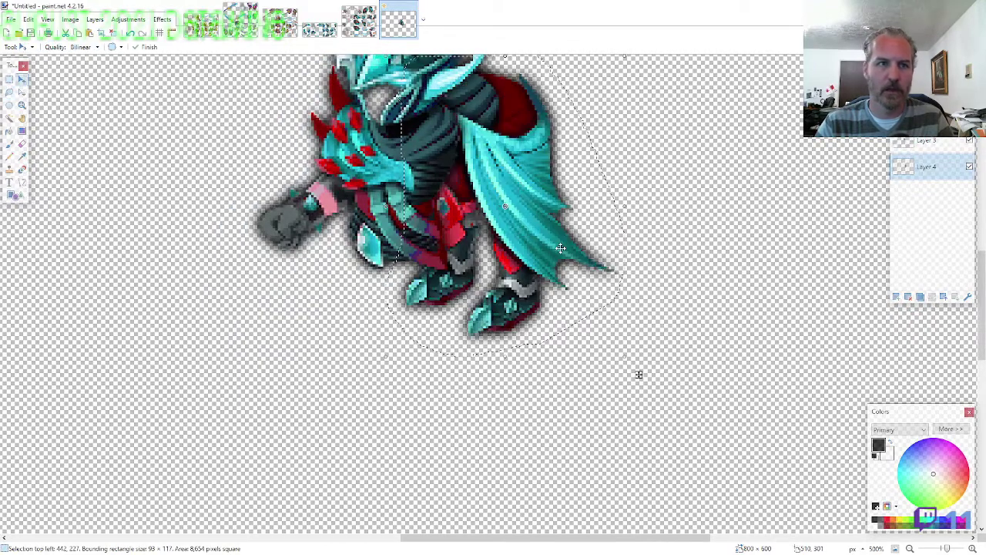
pyautogui.moveTo(546, 173); pyautogui.dragTo(454, 321)
pyautogui.press('Right')
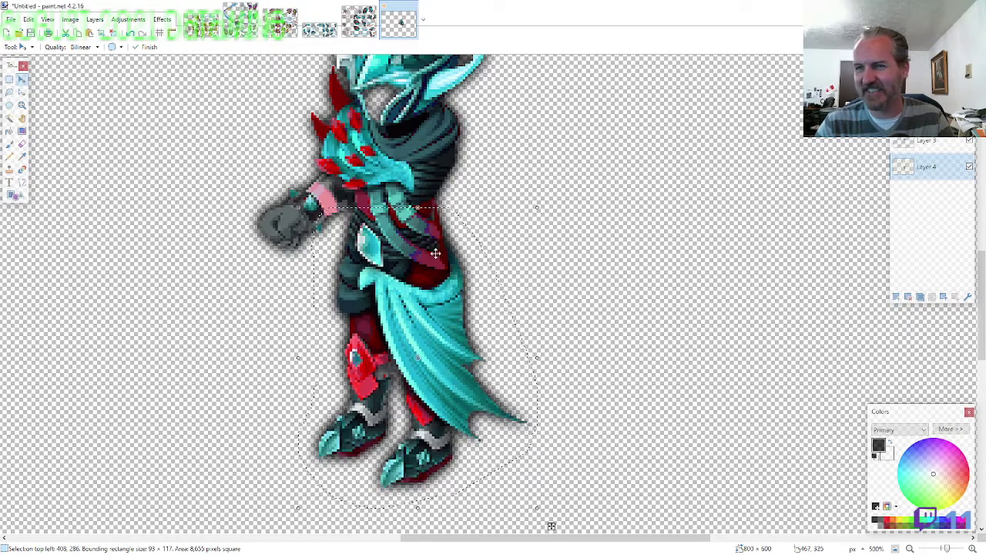
# Lasso and copy the hanging arm with the glowing shoulder pad from the lower part of the ARMOR2-WF-F-EVO2 sheet
pyautogui.click(359, 22)
pyautogui.click(10, 92)
pyautogui.scroll(-3, 429, 222)
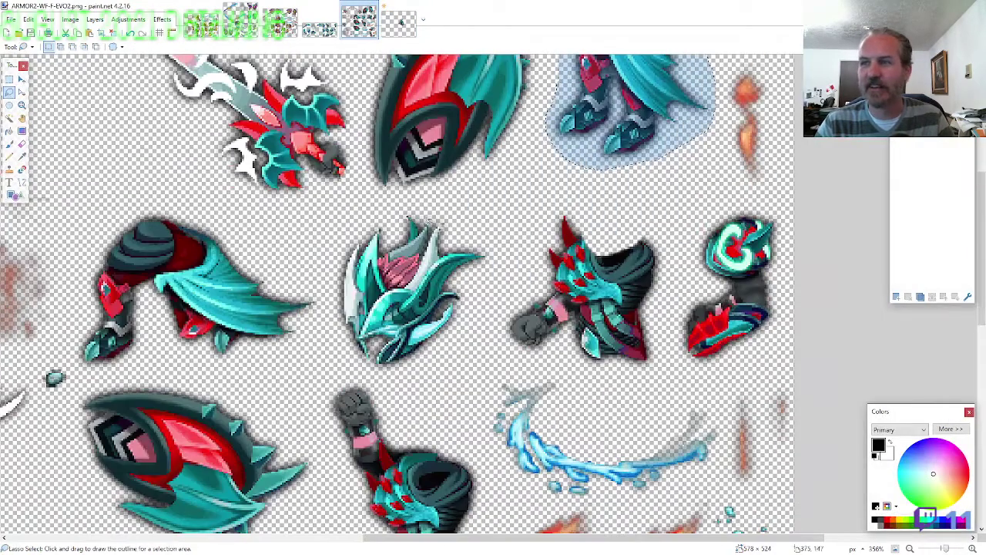
pyautogui.scroll(-4, 691, 260)
pyautogui.scroll(-4, 663, 308)
pyautogui.scroll(5, 620, 350)
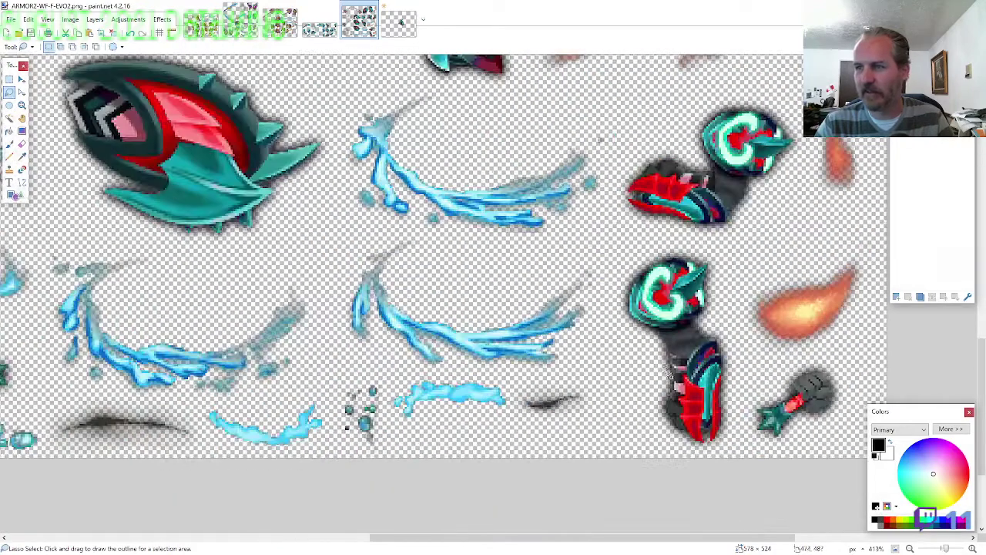
pyautogui.moveTo(727, 457)
pyautogui.mouseDown()
pyautogui.moveTo(728, 296)
pyautogui.moveTo(674, 248)
pyautogui.moveTo(607, 286)
pyautogui.moveTo(620, 343)
pyautogui.moveTo(667, 450)
pyautogui.mouseUp()
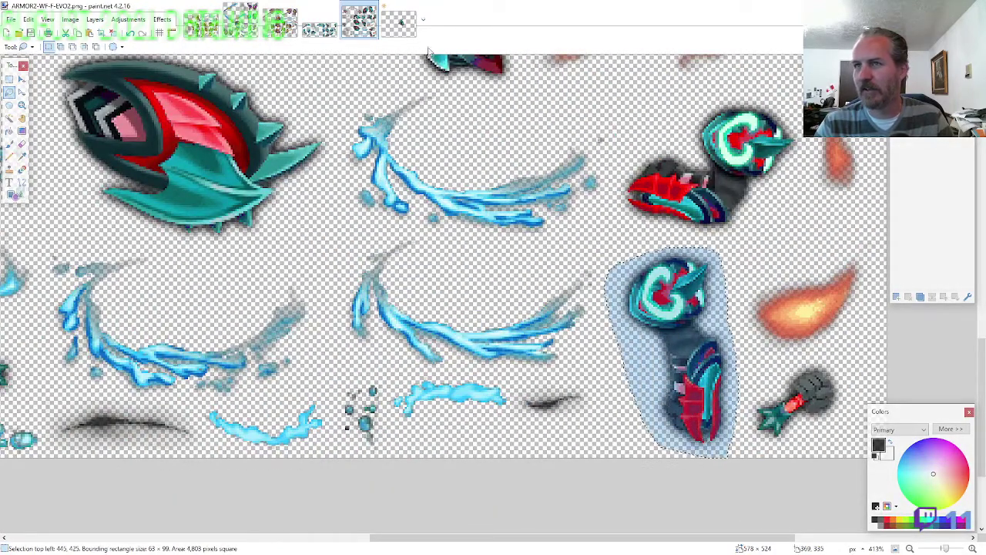
# Paste the arm on a new layer above the others, fit it to the torso's free shoulder, and deselect it
pyautogui.click(398, 23)
pyautogui.click(896, 297)
pyautogui.moveTo(909, 168); pyautogui.dragTo(907, 142)
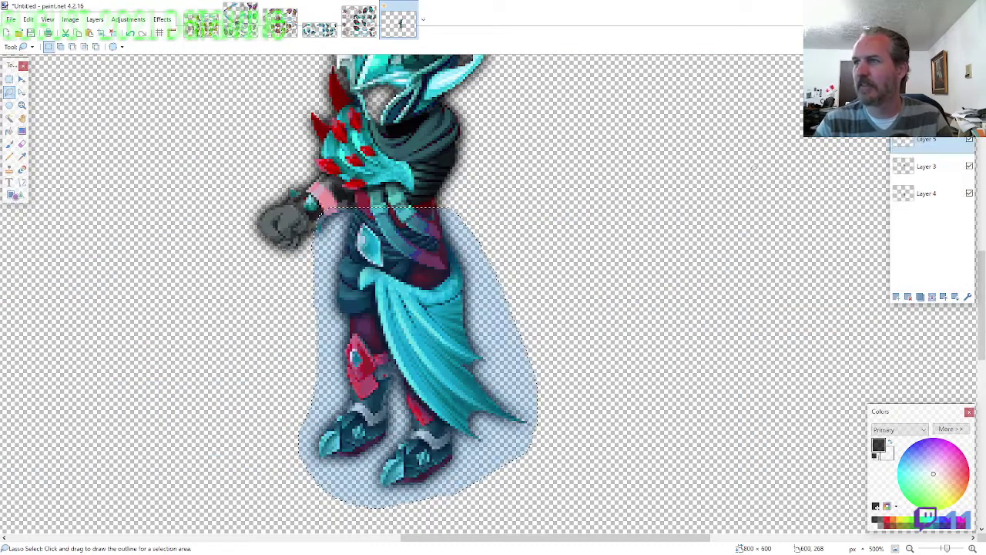
pyautogui.hotkey('ctrl', 'v')
pyautogui.moveTo(488, 358); pyautogui.dragTo(467, 222)
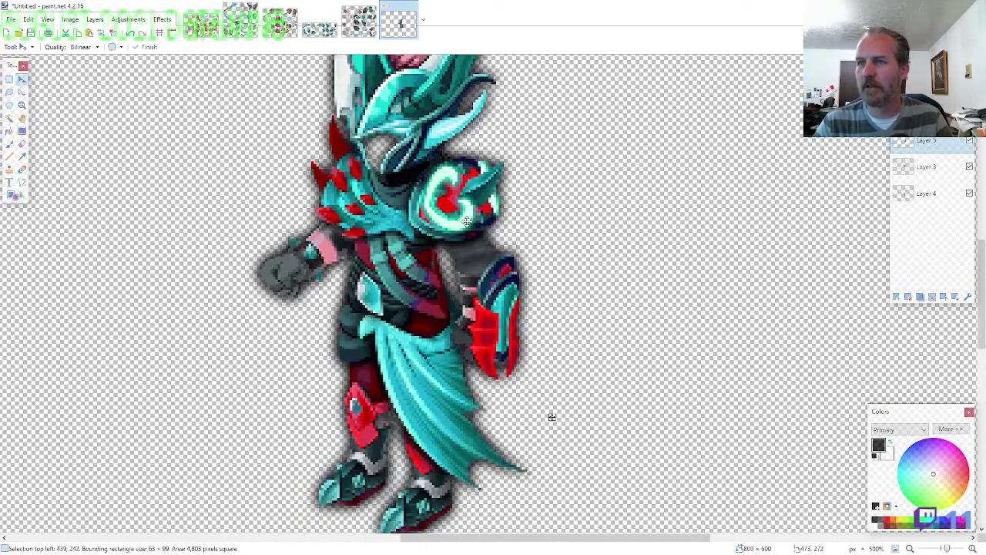
pyautogui.scroll(-4, 589, 303)
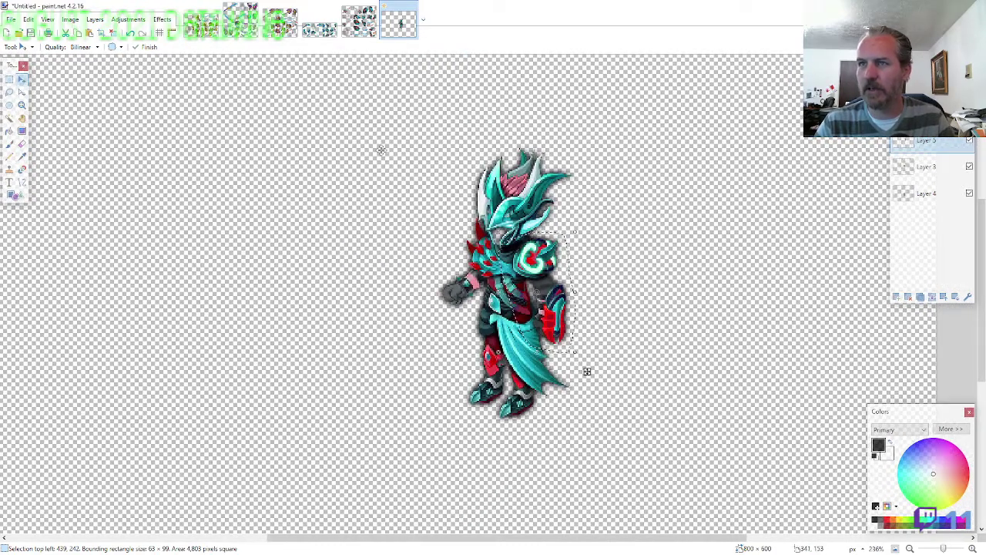
pyautogui.hotkey('ctrl', 'd')
# Lasso and copy the upright teal-and-red shield beside the standing legs on the ARMOR2-WF-F-EVO2 sheet
pyautogui.click(358, 23)
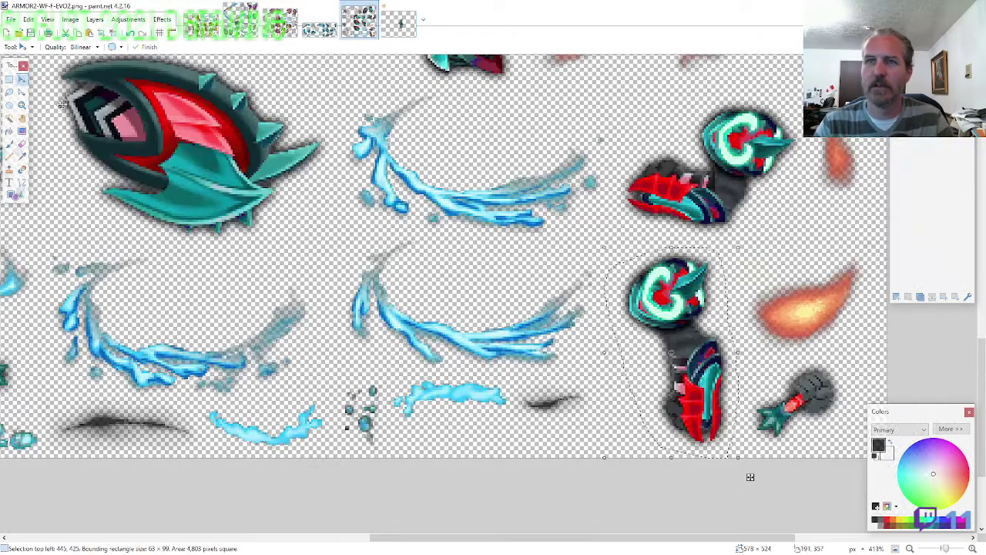
pyautogui.click(9, 92)
pyautogui.scroll(-2, 427, 289)
pyautogui.scroll(2, 427, 275)
pyautogui.scroll(-3, 428, 275)
pyautogui.scroll(4, 491, 239)
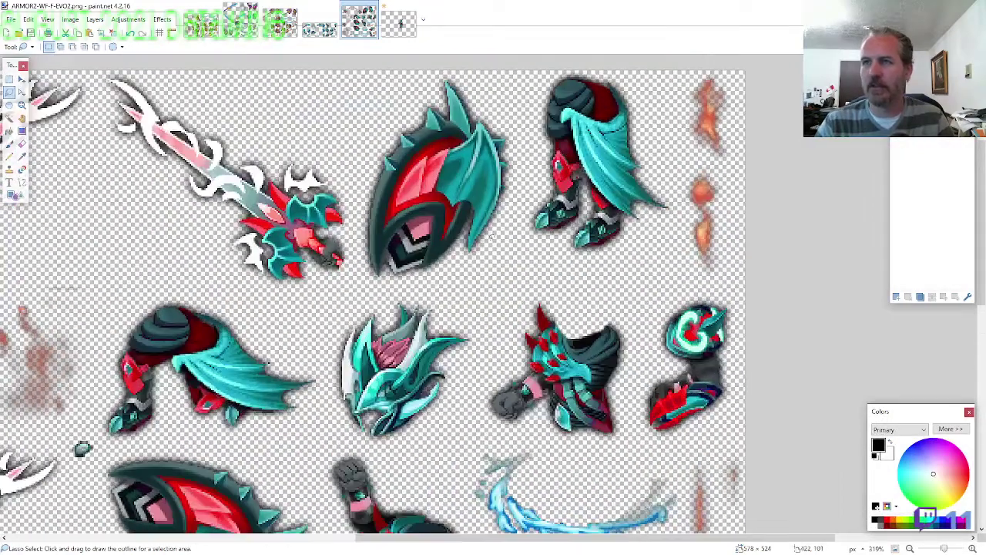
pyautogui.moveTo(491, 239)
pyautogui.mouseDown()
pyautogui.moveTo(500, 248)
pyautogui.moveTo(513, 127)
pyautogui.moveTo(472, 77)
pyautogui.moveTo(423, 96)
pyautogui.moveTo(379, 154)
pyautogui.moveTo(358, 199)
pyautogui.moveTo(356, 250)
pyautogui.moveTo(463, 289)
pyautogui.mouseUp()
# Paste the shield on a new top layer and place it over the hanging arm's forearm
pyautogui.click(398, 21)
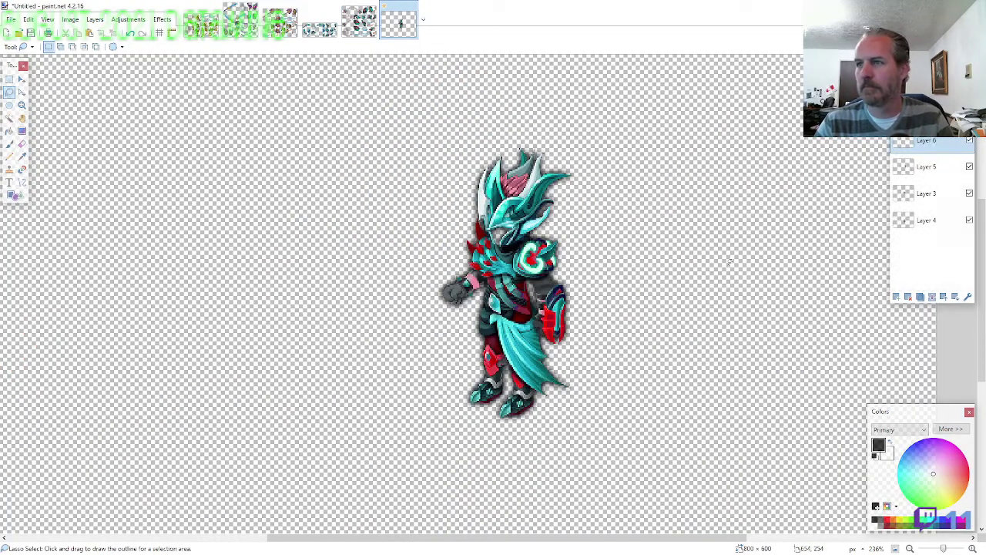
pyautogui.hotkey('ctrl', 'v')
pyautogui.moveTo(433, 180); pyautogui.dragTo(563, 359)
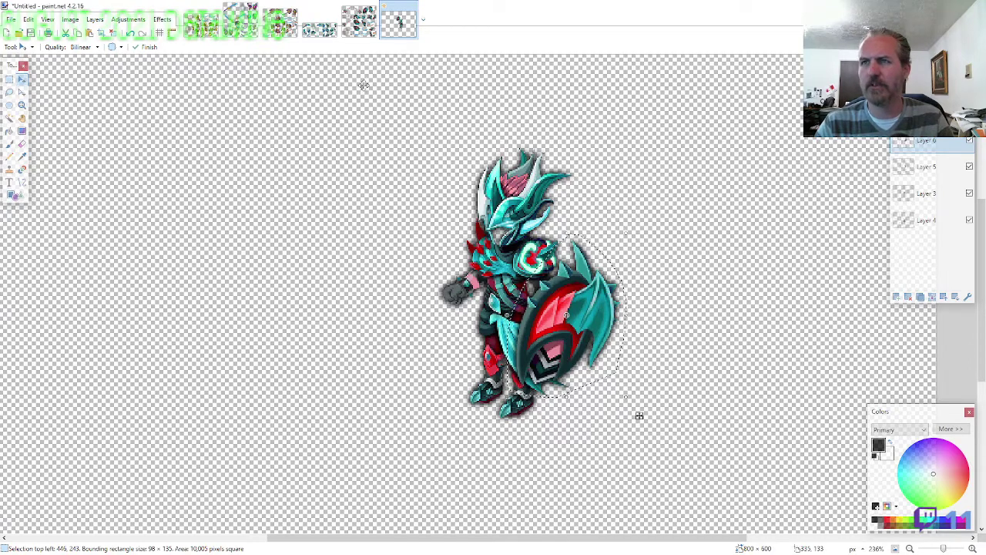
# Clear the shield selection, then lasso and copy the sword held by a gloved hand beside the upright shield
pyautogui.click(358, 25)
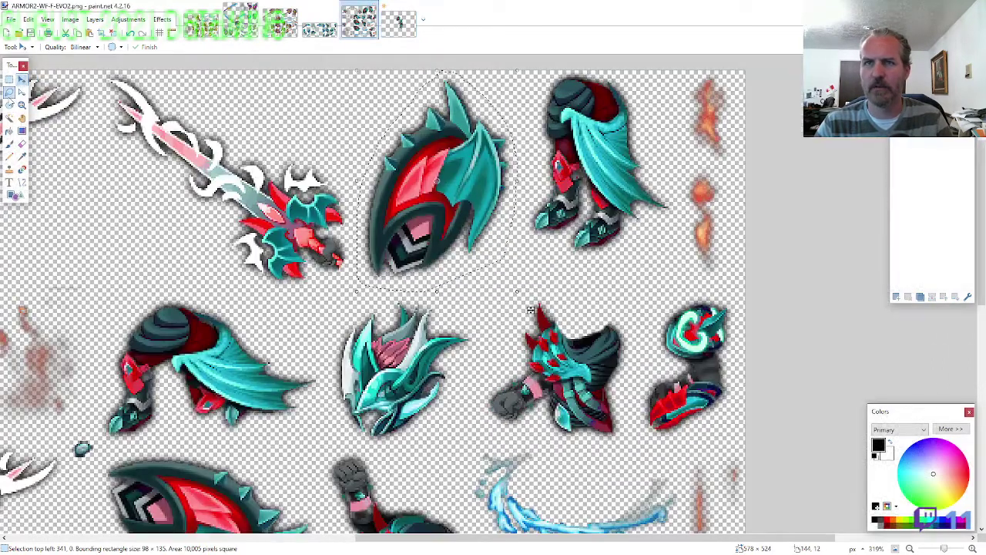
pyautogui.click(11, 93)
pyautogui.scroll(1, 373, 297)
pyautogui.scroll(-1, 373, 314)
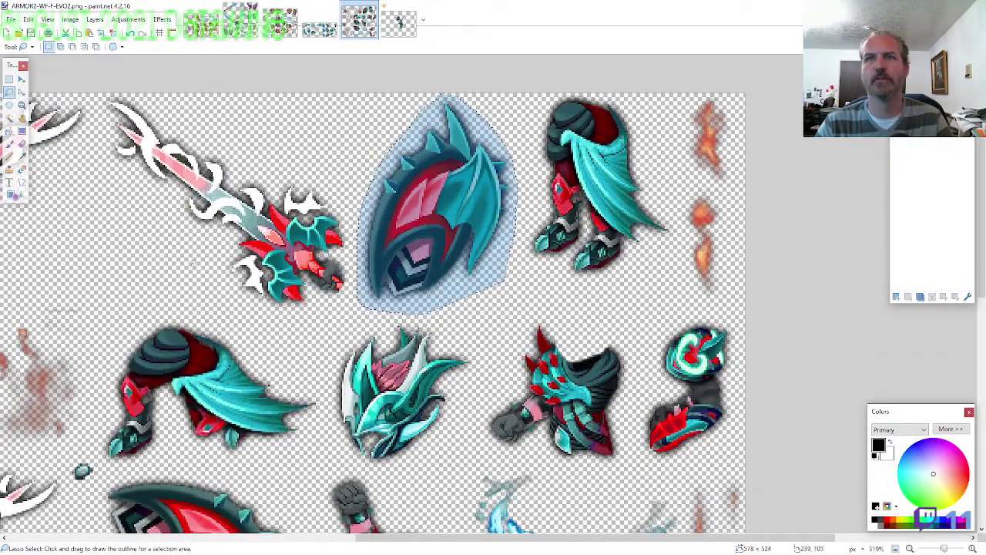
pyautogui.hotkey('ctrl', 'd')
pyautogui.moveTo(166, 233)
pyautogui.mouseDown()
pyautogui.moveTo(262, 305)
pyautogui.moveTo(346, 297)
pyautogui.moveTo(356, 247)
pyautogui.moveTo(315, 166)
pyautogui.moveTo(197, 100)
pyautogui.moveTo(108, 96)
pyautogui.moveTo(99, 166)
pyautogui.moveTo(165, 231)
pyautogui.mouseUp()
pyautogui.hotkey('ctrl', 'c')
# Paste the sword on the shield's layer and align its gloved hand with the character's outstretched fist
pyautogui.click(398, 23)
pyautogui.keyDown('ctrl'); pyautogui.scroll(4, 429, 243); pyautogui.keyUp('ctrl')
pyautogui.hotkey('ctrl', 'v')
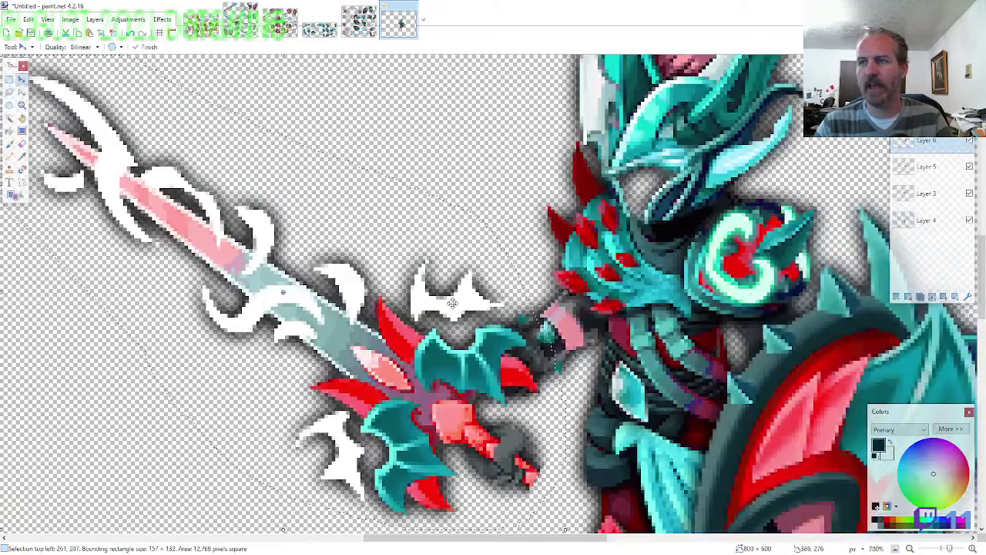
pyautogui.moveTo(488, 451); pyautogui.dragTo(505, 370)
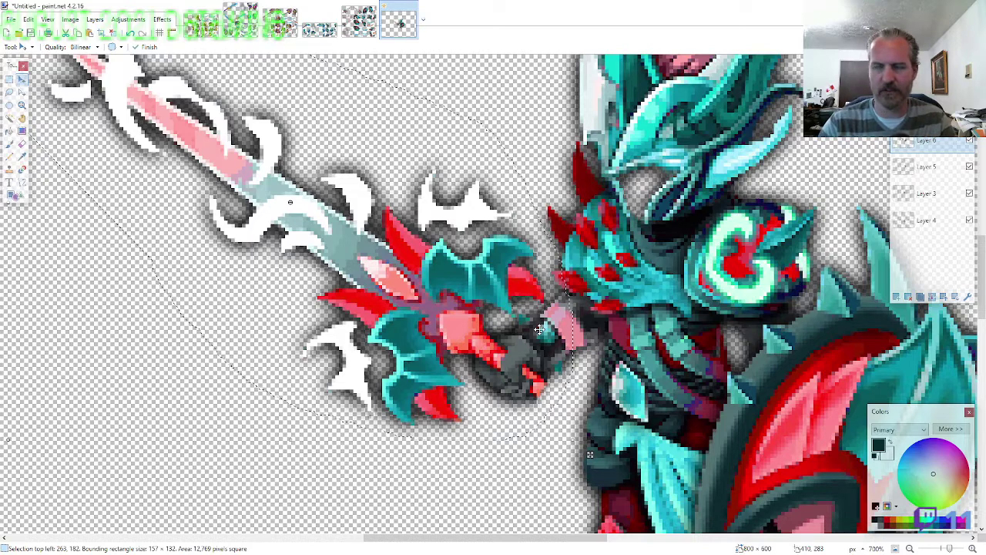
pyautogui.click(23, 146)
pyautogui.scroll(2, 529, 357)
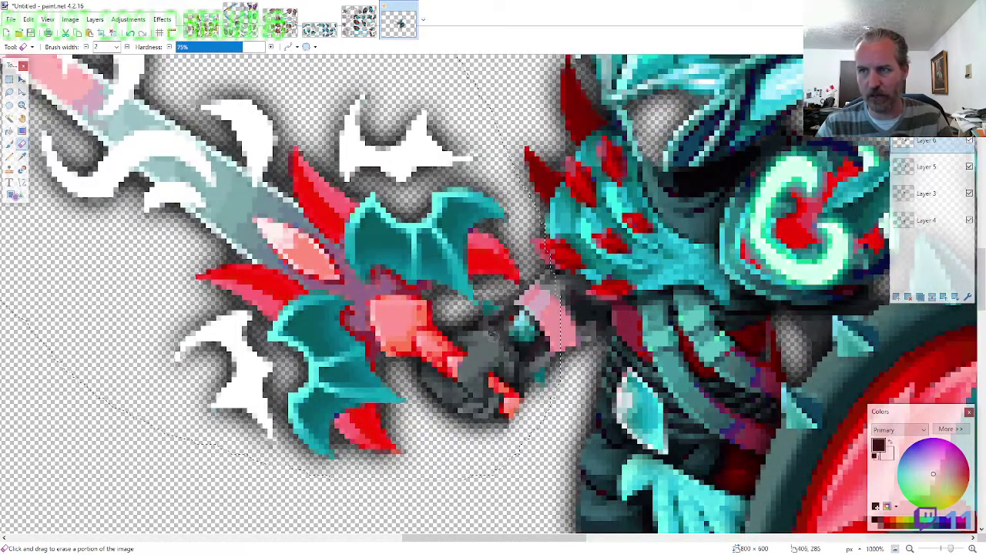
pyautogui.scroll(-6, 520, 360)
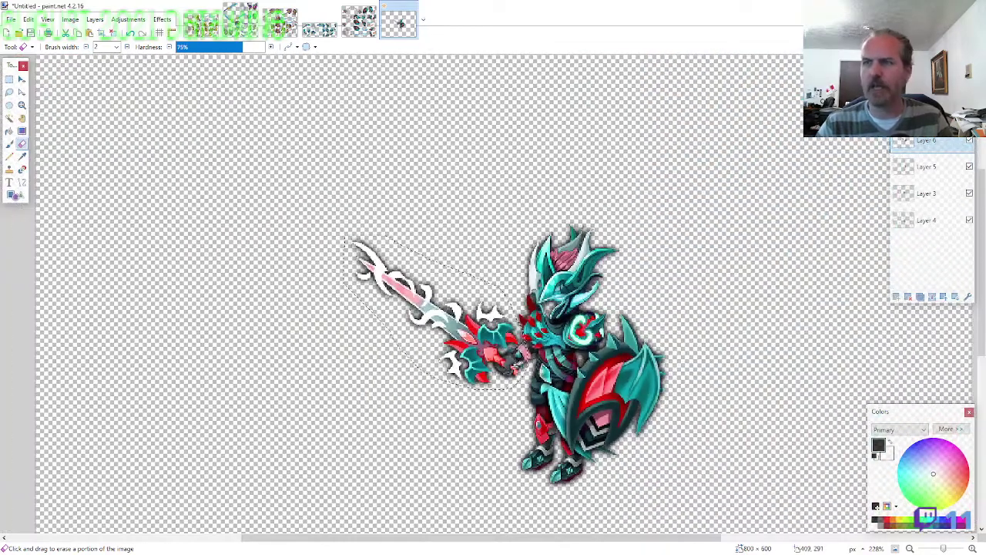
# Lasso and copy the small red sword handle with the teal pommel, without a hand, near the sheet's lower edge
pyautogui.click(359, 20)
pyautogui.click(9, 91)
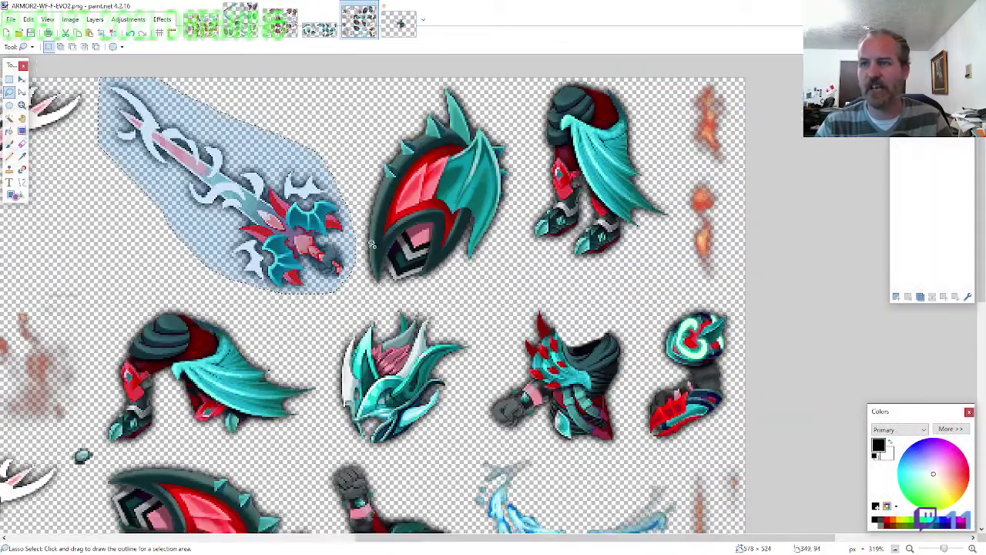
pyautogui.scroll(-1, 369, 204)
pyautogui.scroll(-1, 475, 375)
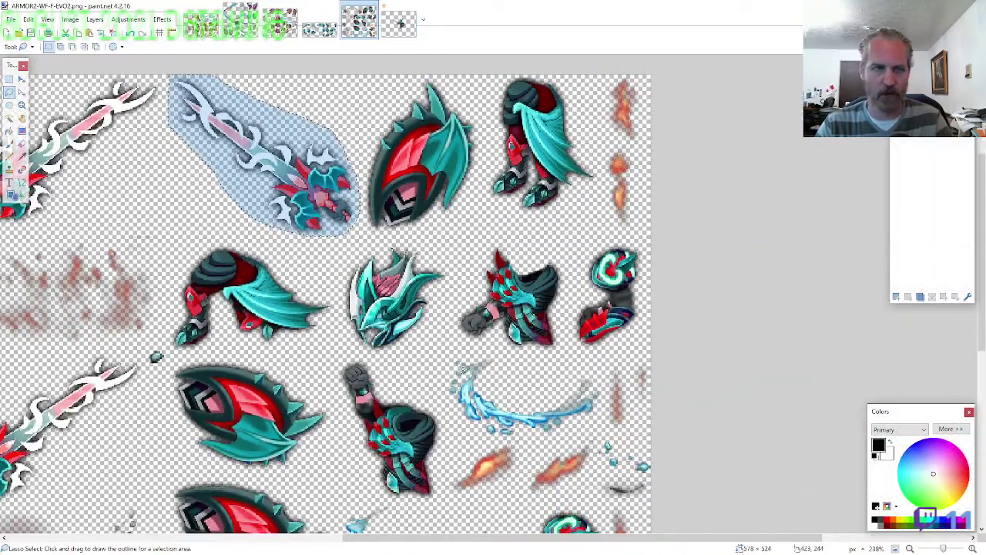
pyautogui.scroll(-2, 462, 369)
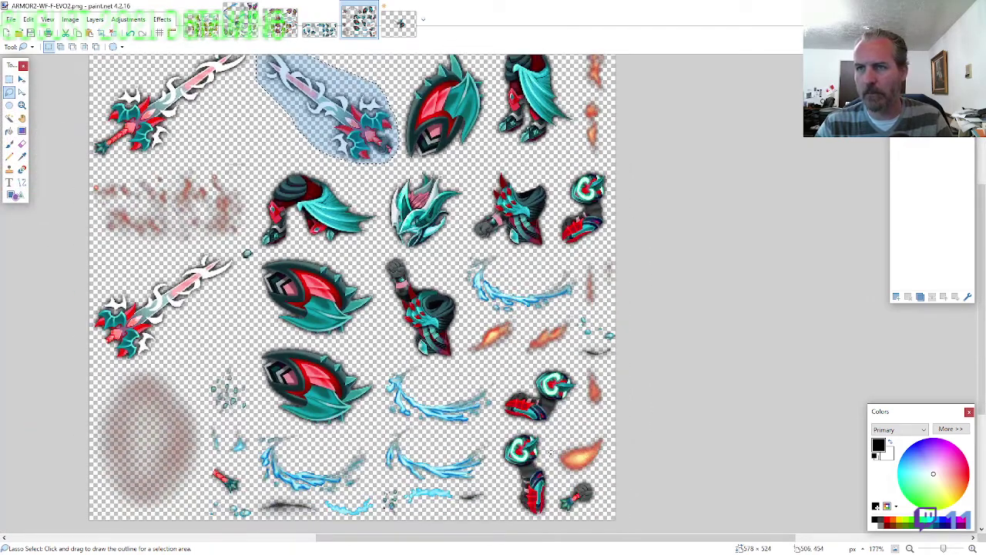
pyautogui.scroll(5, 199, 490)
pyautogui.moveTo(230, 455)
pyautogui.mouseDown()
pyautogui.moveTo(288, 493)
pyautogui.moveTo(344, 481)
pyautogui.moveTo(308, 407)
pyautogui.moveTo(235, 403)
pyautogui.mouseUp()
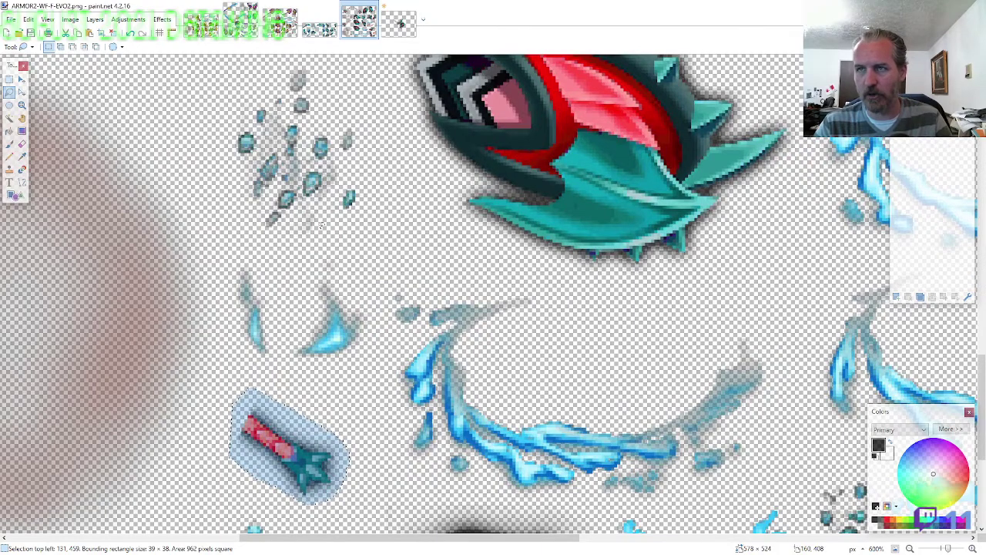
pyautogui.scroll(-5, 322, 225)
# Paste the handle on a new layer beneath all others and align its teal pommel below the fist holding the sword
pyautogui.click(394, 34)
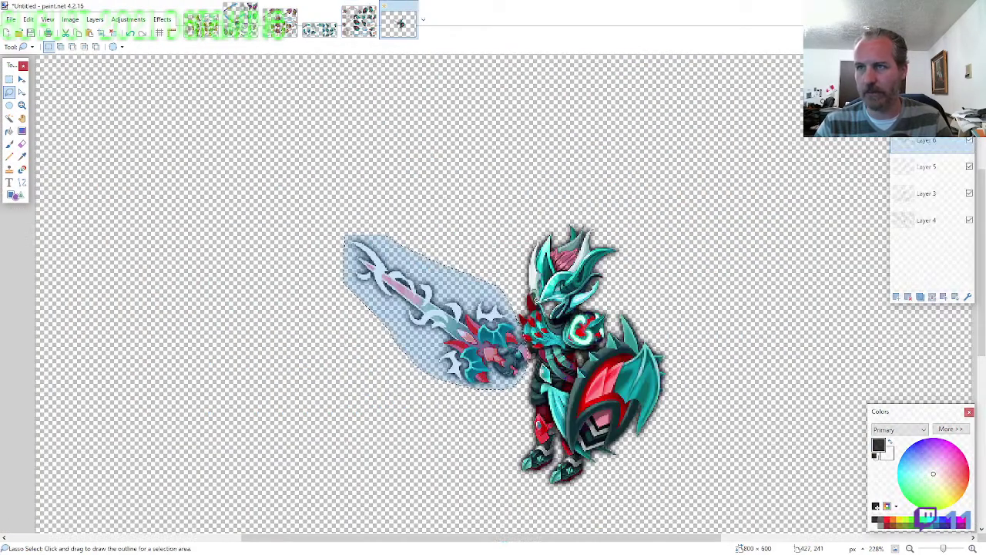
pyautogui.hotkey('ctrl', 'shift', 'v')
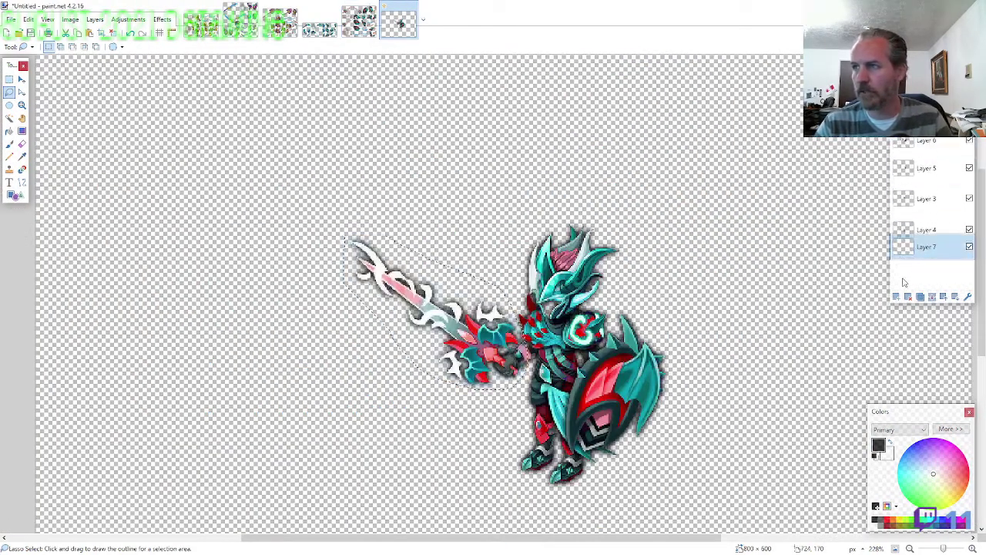
pyautogui.scroll(5, 510, 350)
pyautogui.moveTo(194, 448); pyautogui.dragTo(598, 265)
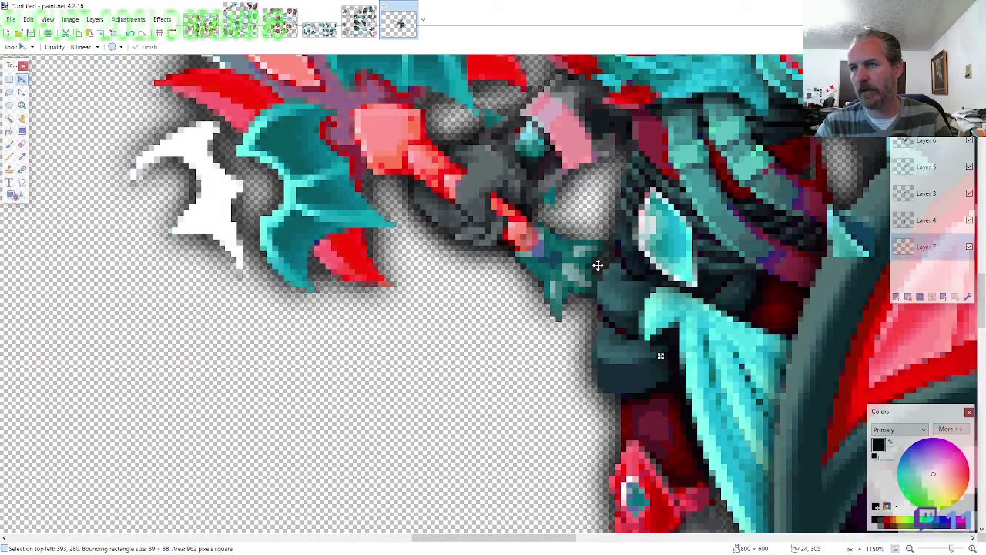
pyautogui.scroll(-10, 597, 265)
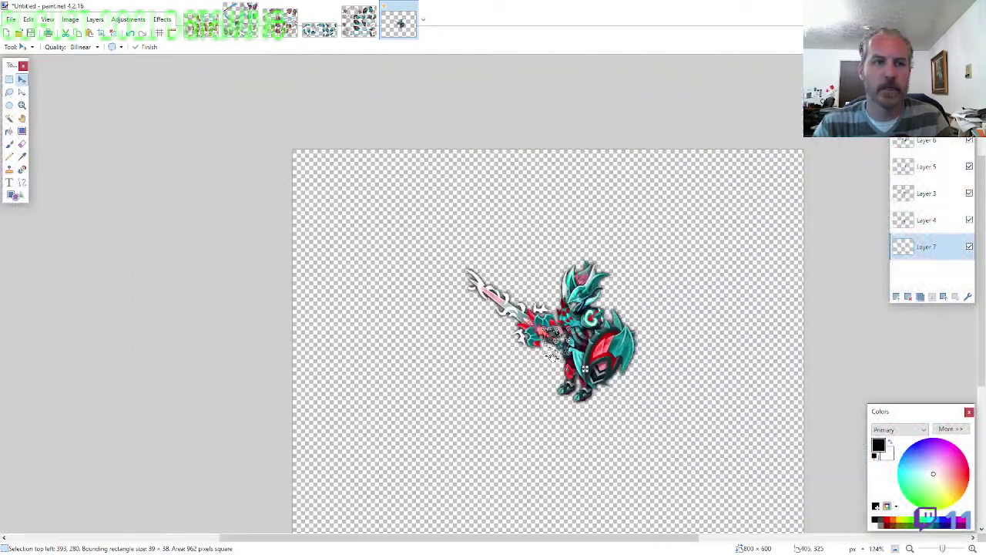
# Select the whole canvas and merge all of the finished sword-and-shield character's layers into one
pyautogui.scroll(-1, 585, 369)
pyautogui.scroll(-1, 582, 369)
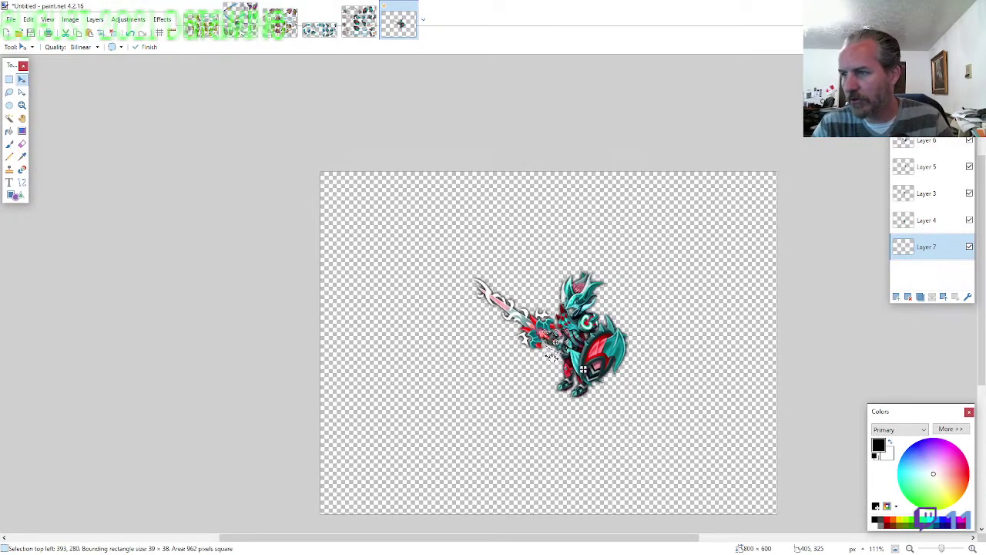
pyautogui.scroll(1, 551, 355)
pyautogui.hotkey('ctrl', 'a')
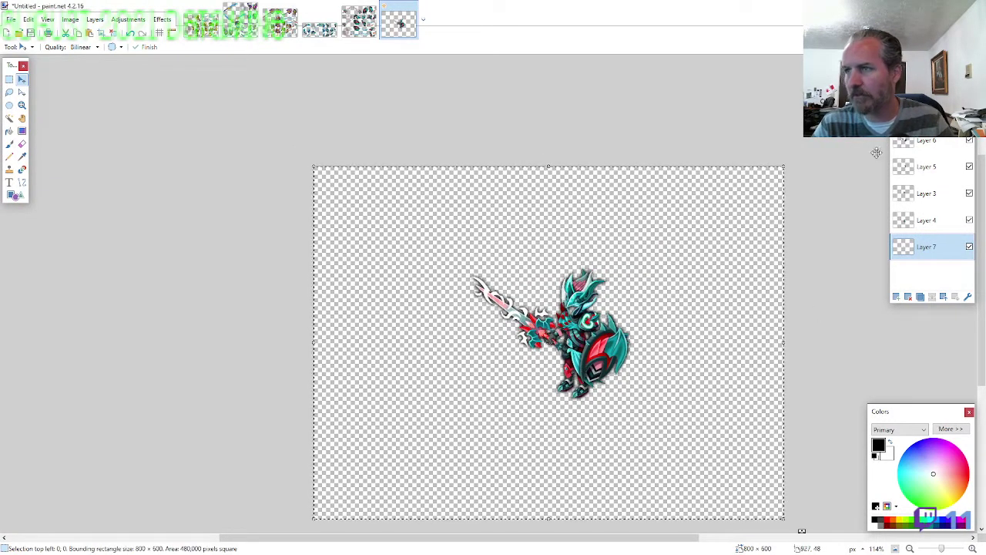
pyautogui.click(932, 297)
pyautogui.click(932, 297)
pyautogui.click(933, 298)
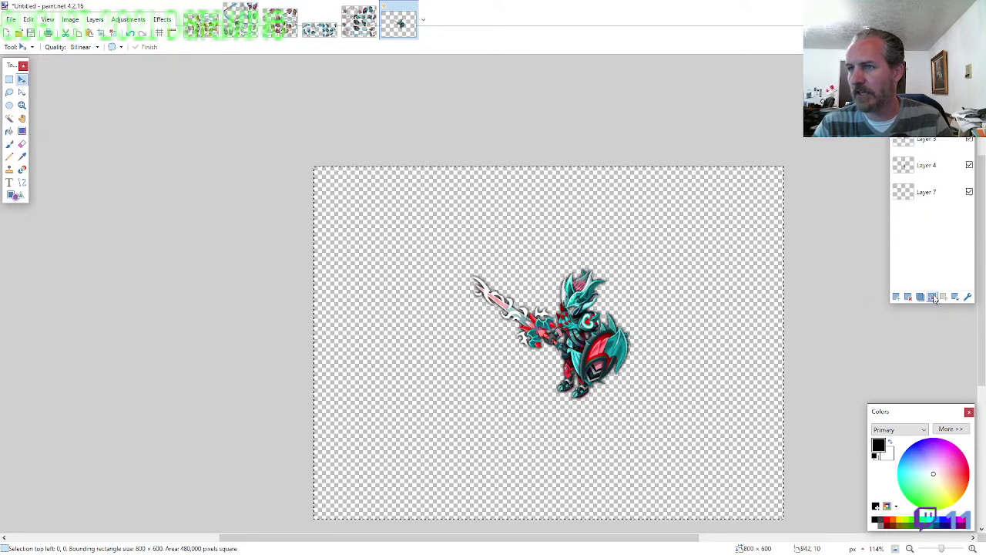
pyautogui.click(932, 297)
pyautogui.click(933, 298)
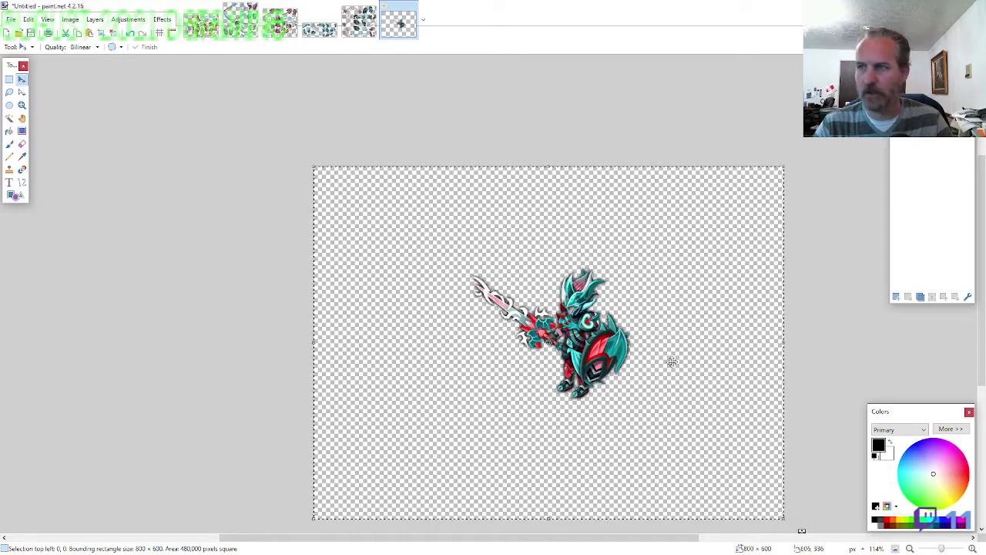
# Move the merged character close to the canvas's upper-left corner, leaving a small margin around the sword tip
pyautogui.moveTo(672, 362); pyautogui.dragTo(526, 268)
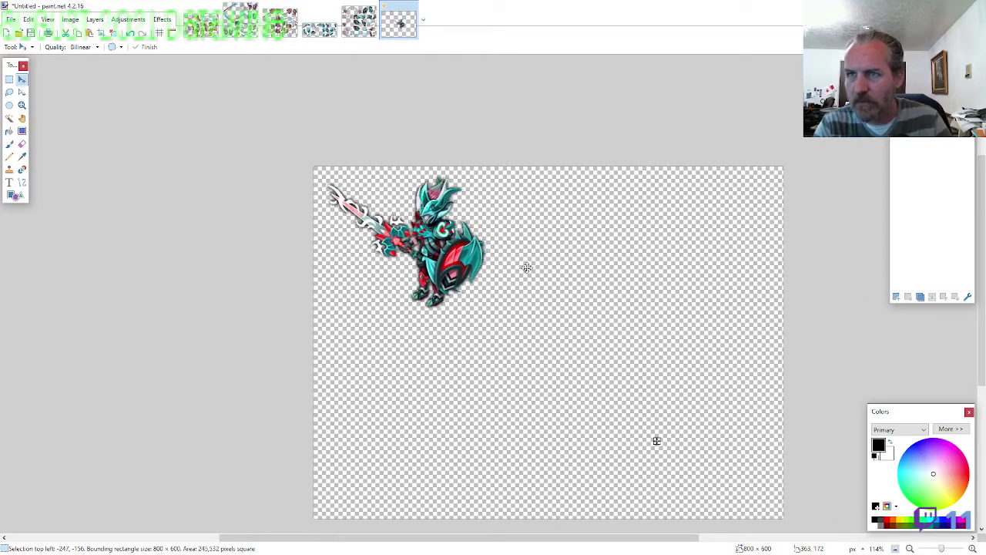
pyautogui.press('Left')
pyautogui.press('Left')
pyautogui.press('Left')
pyautogui.press('Left')
pyautogui.press('Left')
pyautogui.press('Left')
pyautogui.press('Left')
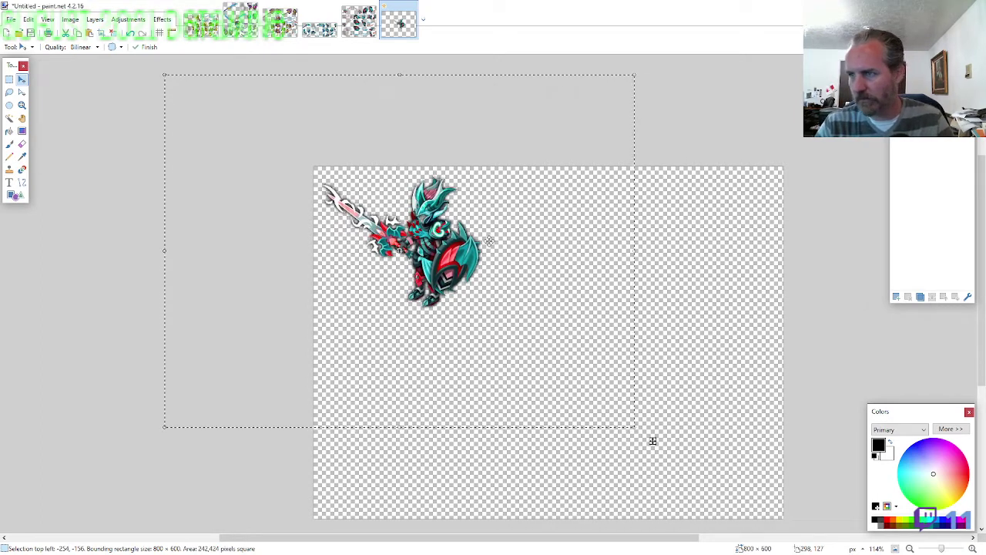
# Resize the canvas to 300 × 300 pixels with a Top Left anchor and shift the character slightly down
pyautogui.hotkey('ctrl', 'shift', 'r')
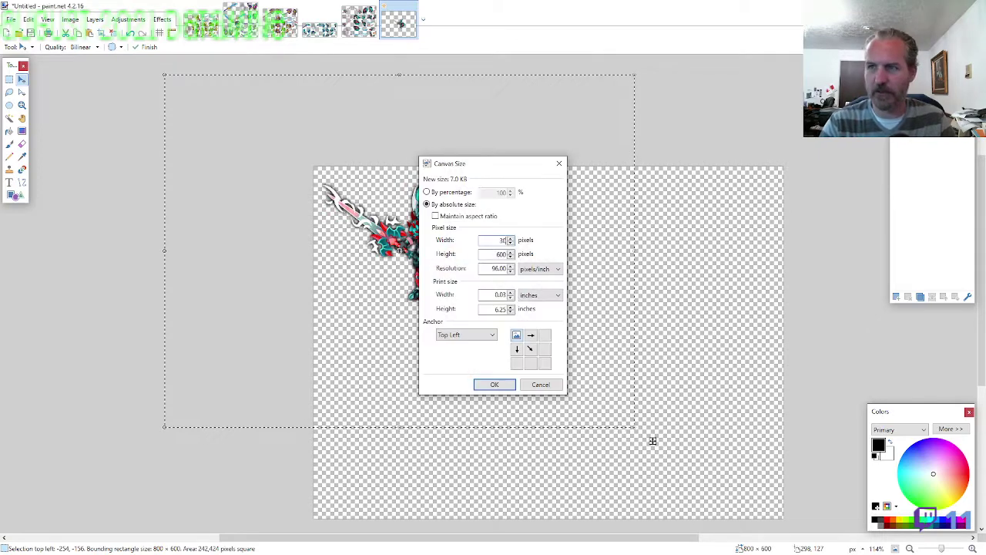
pyautogui.press('Return')
pyautogui.moveTo(506, 358); pyautogui.dragTo(506, 368)
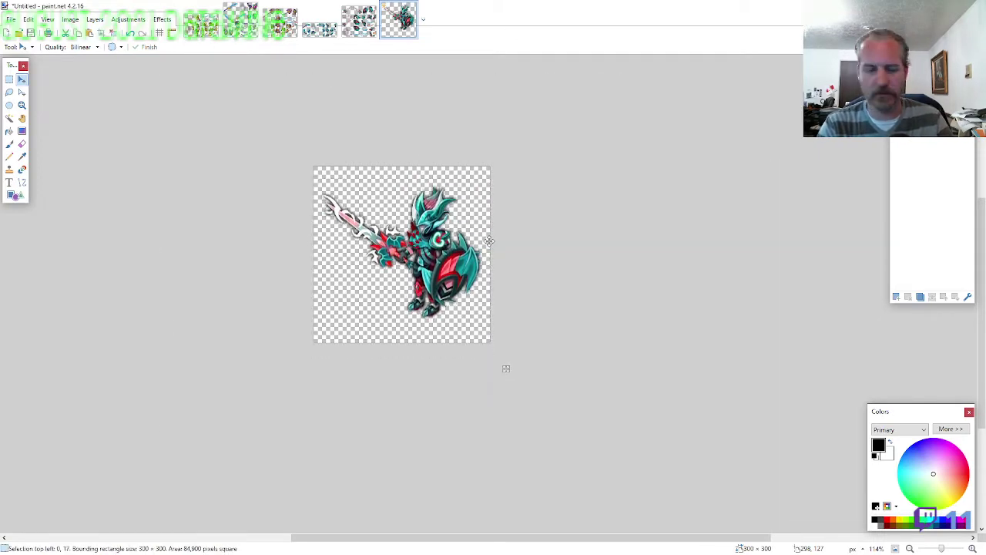
# Save the cropped image as ARMOR2-WF-F-EVO2 in the 2021-08 folder with the auto-detected bit depth
pyautogui.hotkey('ctrl', 's')
pyautogui.write('AR')
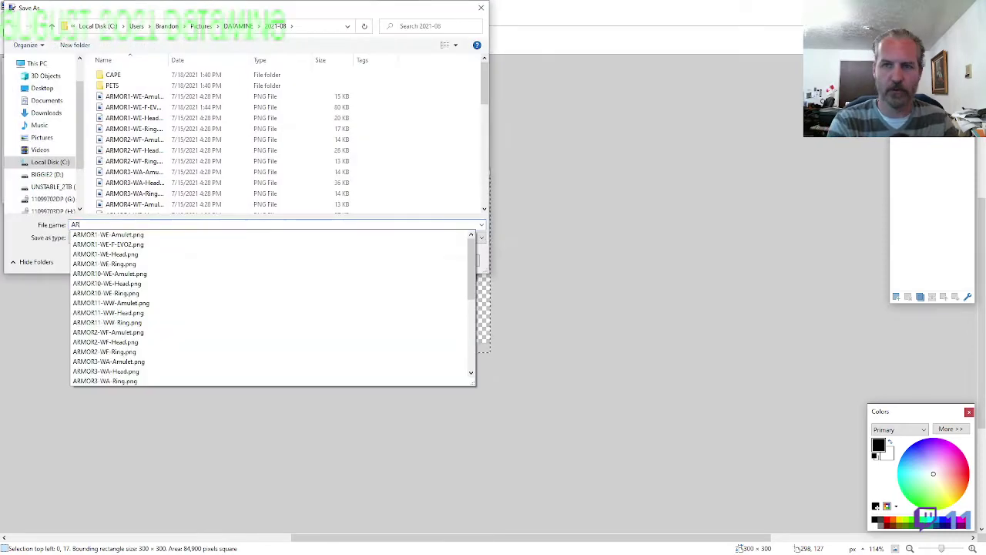
pyautogui.write('MOR2-WF-')
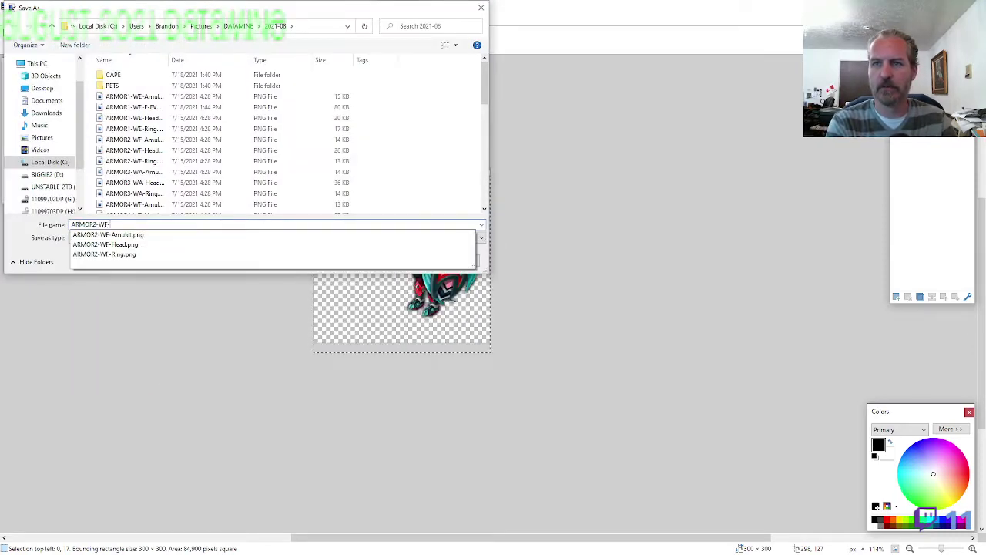
pyautogui.write('F-EVO')
pyautogui.press('Return')
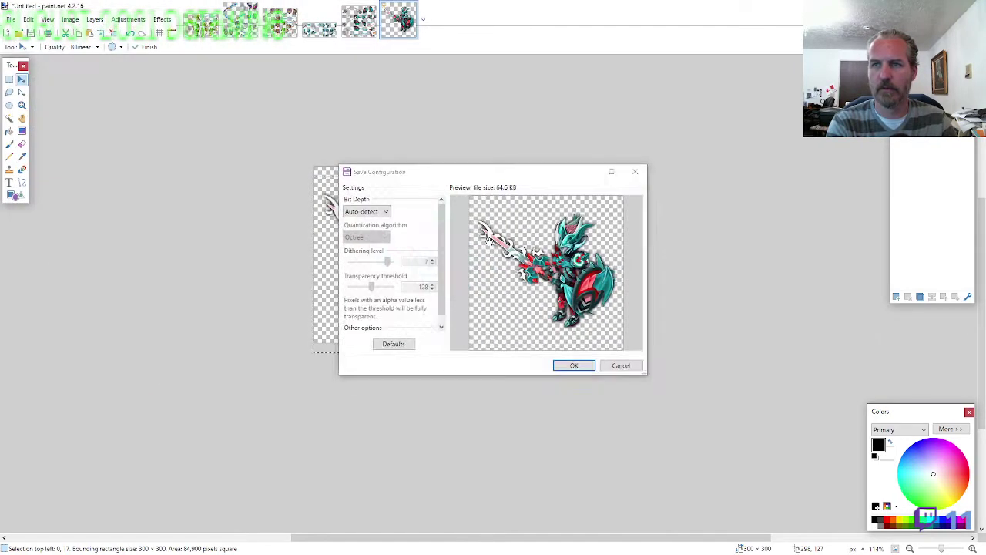
pyautogui.press('Return')
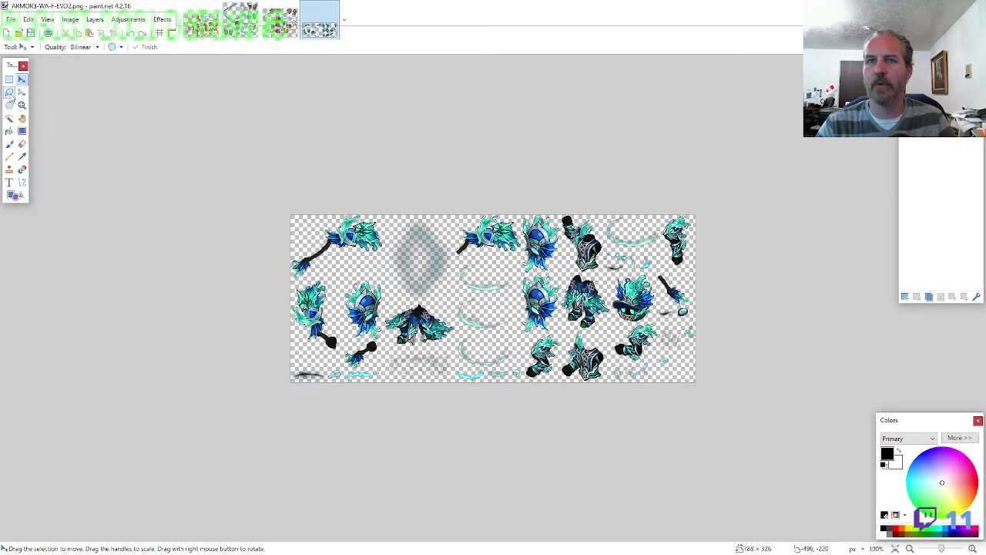
# Lasso and copy the hatted head with glowing cyan eyes from the ARMOR3-WA-F-EVO2 sheet
pyautogui.click(10, 91)
pyautogui.scroll(5, 582, 356)
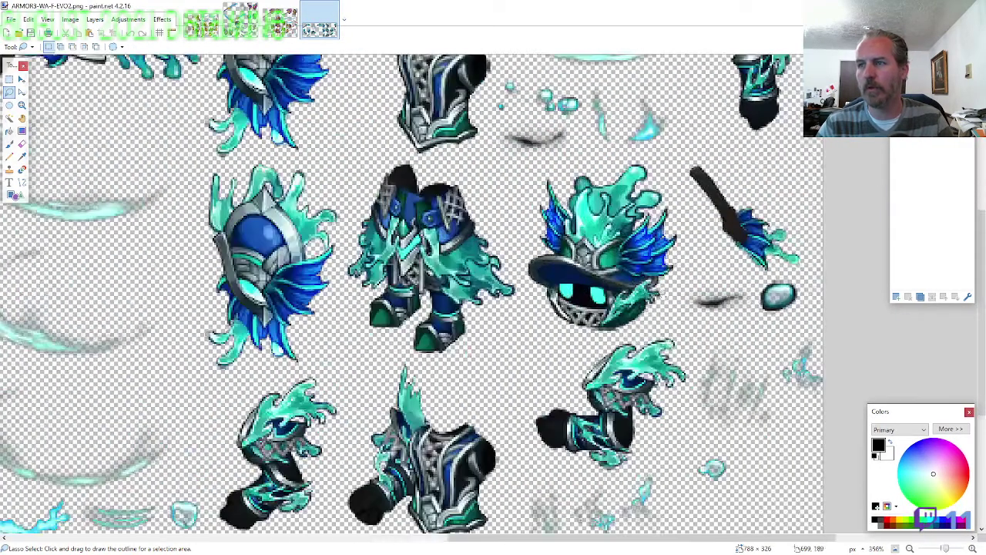
pyautogui.moveTo(660, 326); pyautogui.dragTo(686, 254)
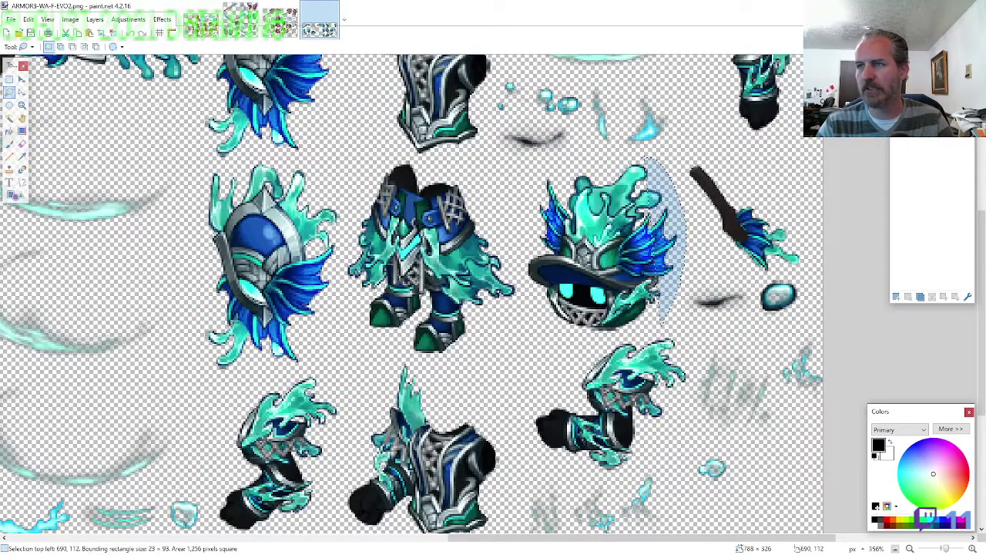
pyautogui.moveTo(646, 159)
pyautogui.mouseDown()
pyautogui.moveTo(554, 166)
pyautogui.moveTo(532, 231)
pyautogui.moveTo(528, 301)
pyautogui.moveTo(549, 340)
pyautogui.mouseUp()
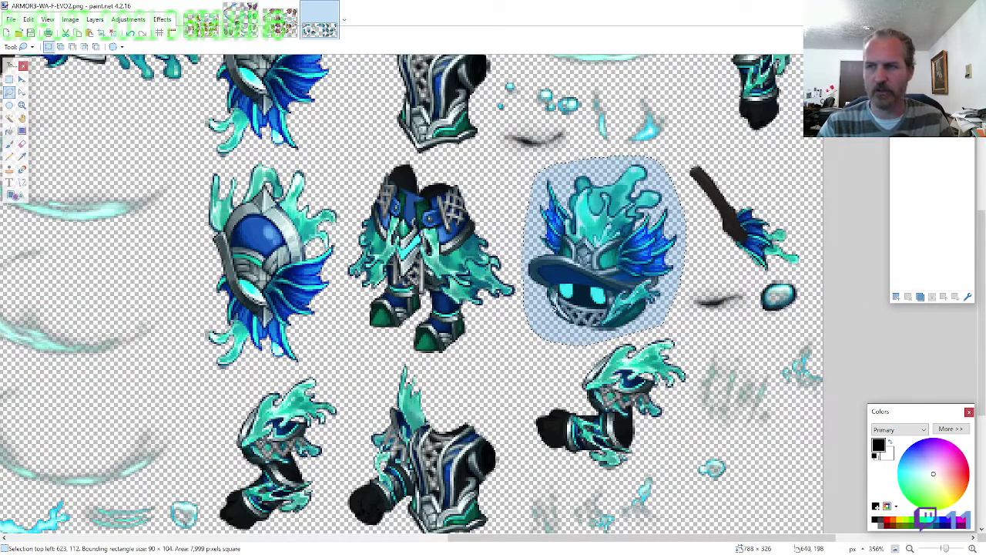
# Create a new 800 × 600 pixel image, paste the head and place it in the upper middle of the canvas
pyautogui.hotkey('ctrl', 'n')
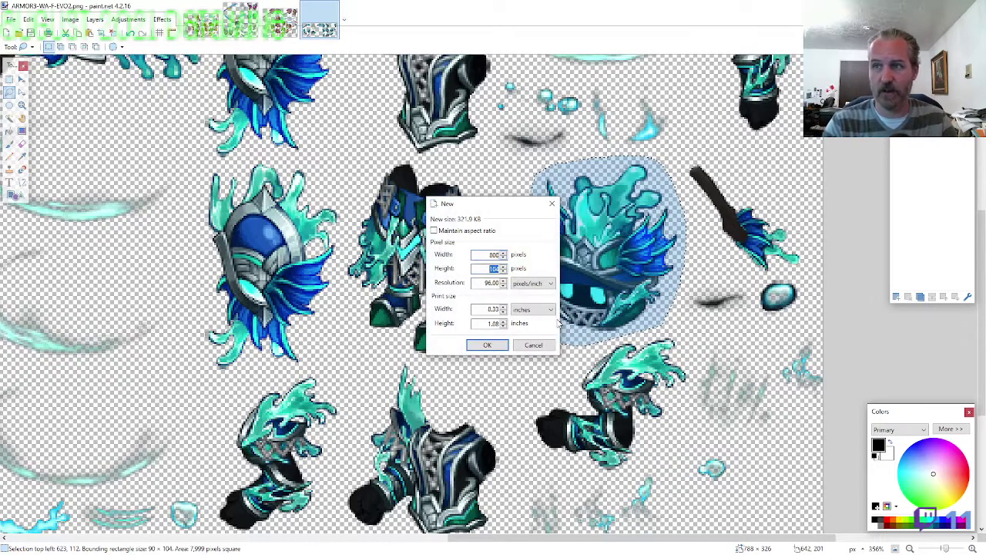
pyautogui.press('Return')
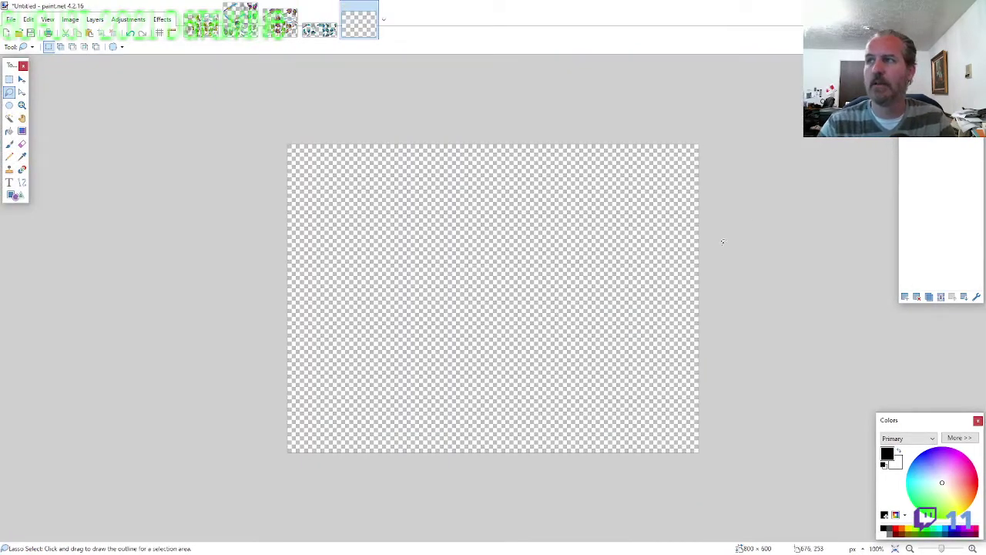
pyautogui.hotkey('ctrl', 'v')
pyautogui.moveTo(667, 273); pyautogui.dragTo(549, 284)
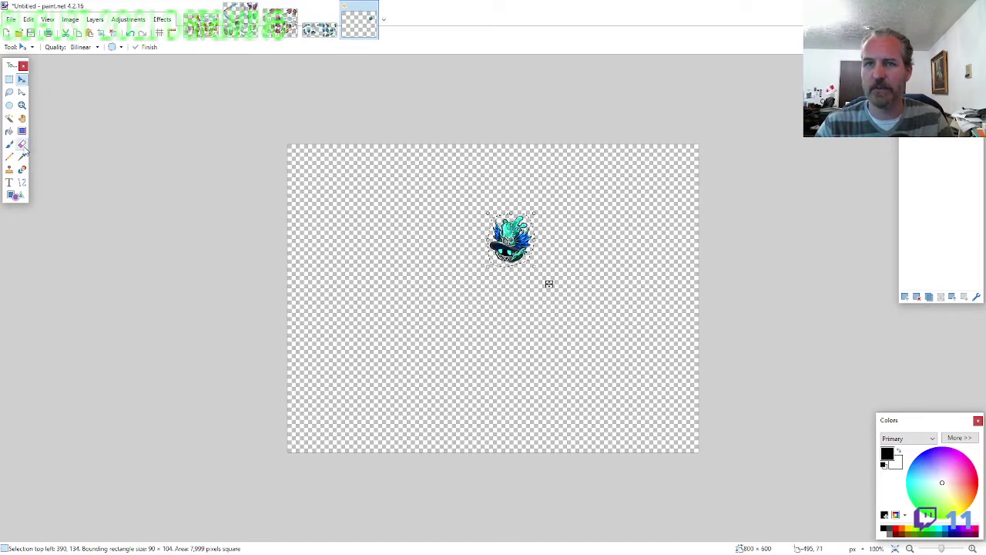
# Erase the gray shadow remnant beneath the head's chin with a brush width of 2
pyautogui.press('e')
pyautogui.scroll(10, 510, 266)
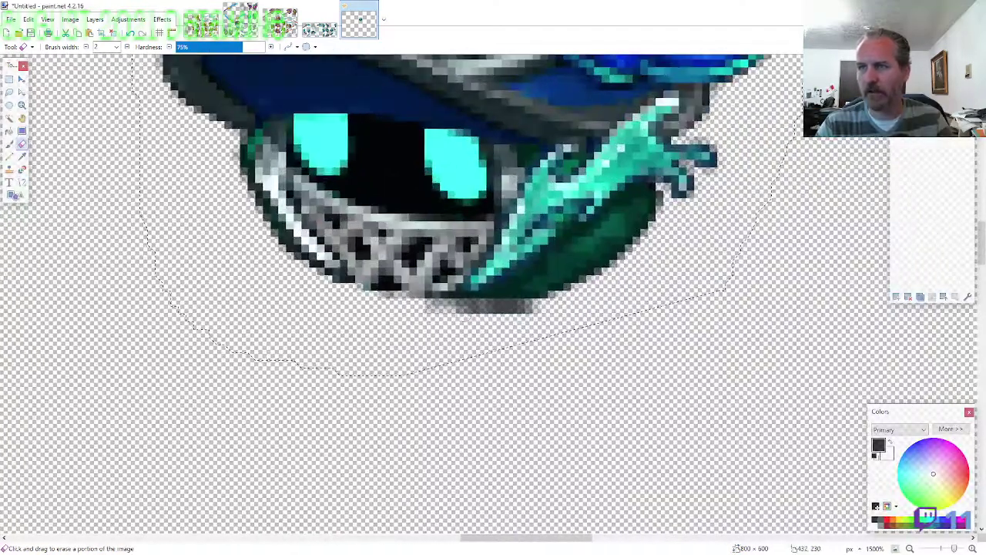
pyautogui.moveTo(466, 314)
pyautogui.mouseDown()
pyautogui.moveTo(505, 308)
pyautogui.moveTo(433, 310)
pyautogui.mouseUp()
pyautogui.scroll(-5, 531, 381)
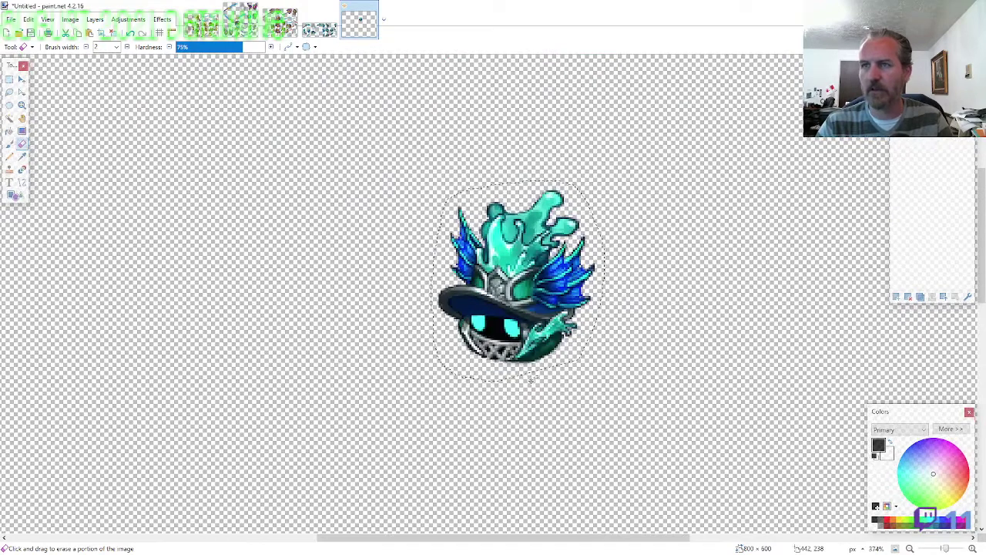
pyautogui.scroll(-2, 530, 379)
# Lasso and copy the torso with the lowered black fist at the bottom edge of the ARMOR3-WA-F-EVO2 sheet
pyautogui.click(319, 19)
pyautogui.click(9, 91)
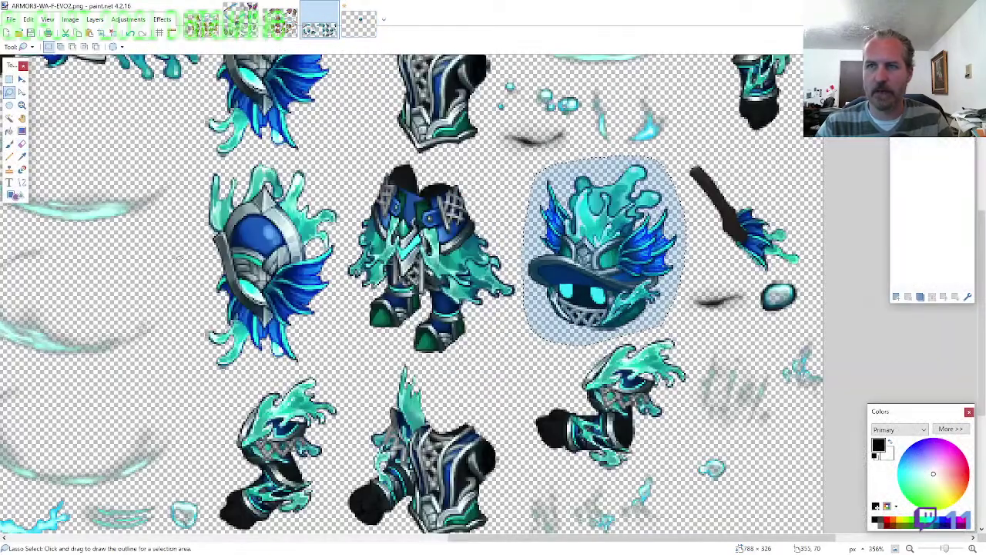
pyautogui.scroll(-3, 462, 308)
pyautogui.moveTo(449, 215)
pyautogui.mouseDown()
pyautogui.moveTo(507, 330)
pyautogui.moveTo(499, 379)
pyautogui.moveTo(431, 381)
pyautogui.moveTo(343, 362)
pyautogui.moveTo(377, 224)
pyautogui.moveTo(401, 191)
pyautogui.moveTo(393, 202)
pyautogui.mouseUp()
# Paste the torso on the layer below the head and align its collar under the chin
pyautogui.click(359, 19)
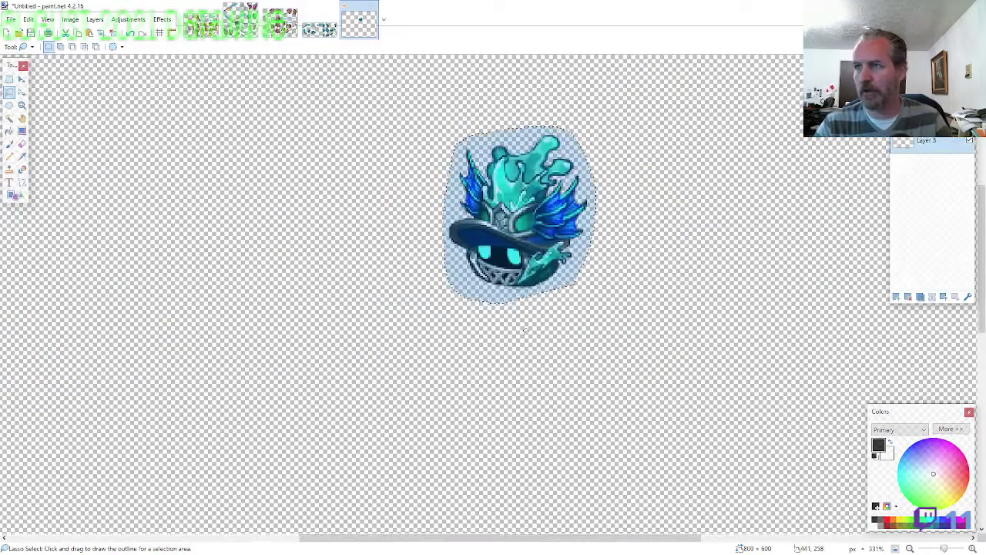
pyautogui.scroll(3, 508, 462)
pyautogui.hotkey('ctrl', 'v')
pyautogui.moveTo(766, 303); pyautogui.dragTo(471, 259)
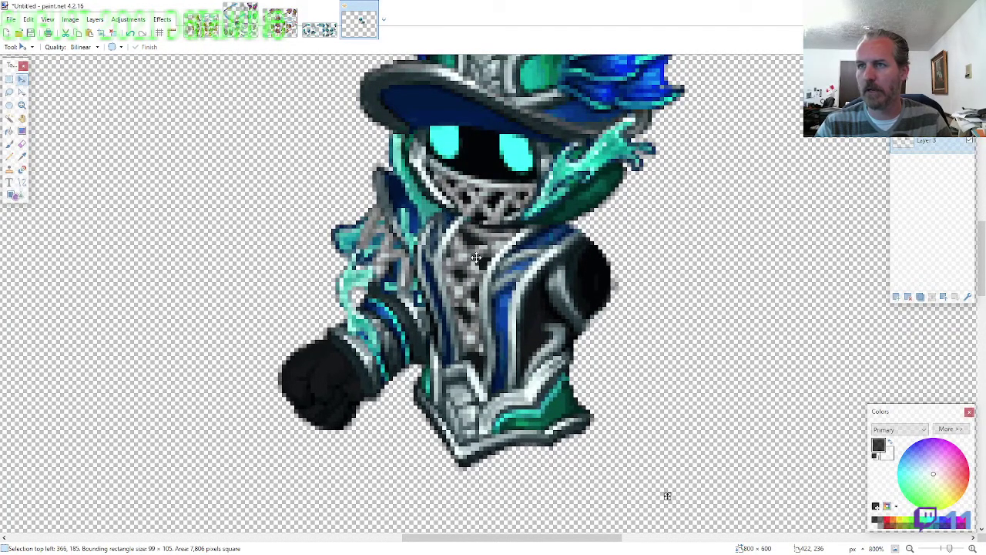
pyautogui.scroll(-4, 462, 251)
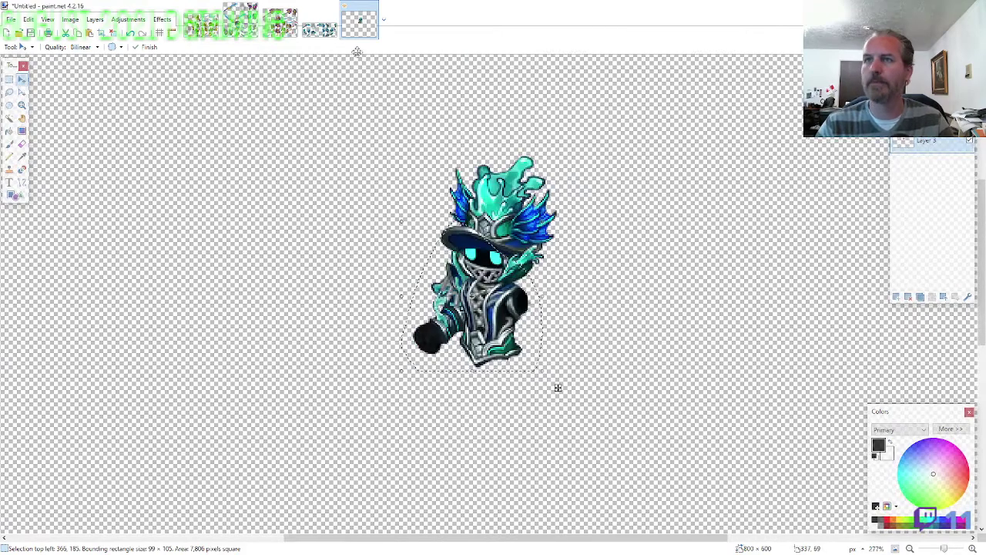
# Lasso and copy the legs with the flowing teal skirt from the ARMOR3-WA-F-EVO2 sheet
pyautogui.click(320, 22)
pyautogui.click(9, 92)
pyautogui.scroll(-1, 323, 231)
pyautogui.scroll(2, 324, 231)
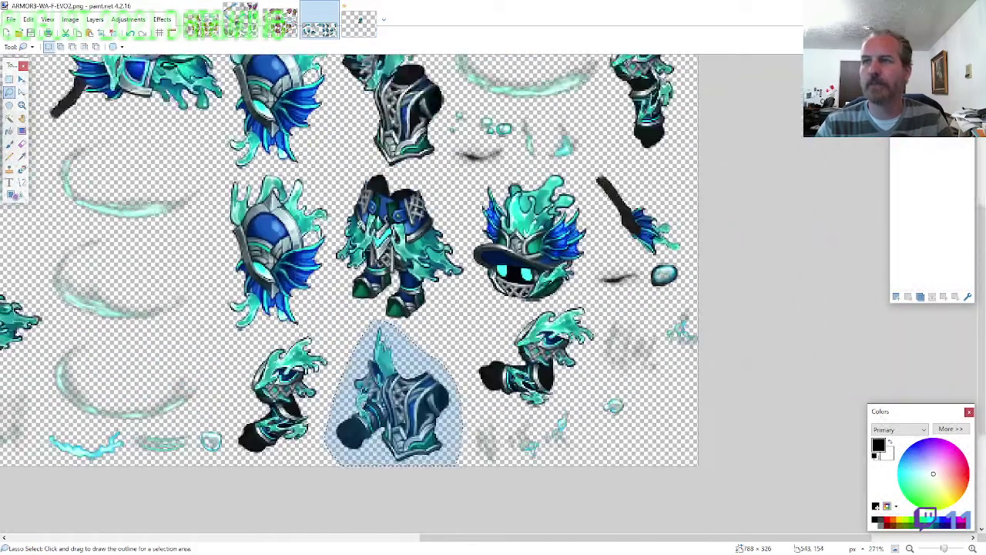
pyautogui.scroll(2, 370, 244)
pyautogui.click(524, 313)
pyautogui.moveTo(497, 204)
pyautogui.mouseDown()
pyautogui.moveTo(443, 147)
pyautogui.moveTo(389, 132)
pyautogui.moveTo(343, 166)
pyautogui.moveTo(306, 285)
pyautogui.moveTo(317, 327)
pyautogui.moveTo(362, 360)
pyautogui.moveTo(409, 375)
pyautogui.moveTo(455, 362)
pyautogui.mouseUp()
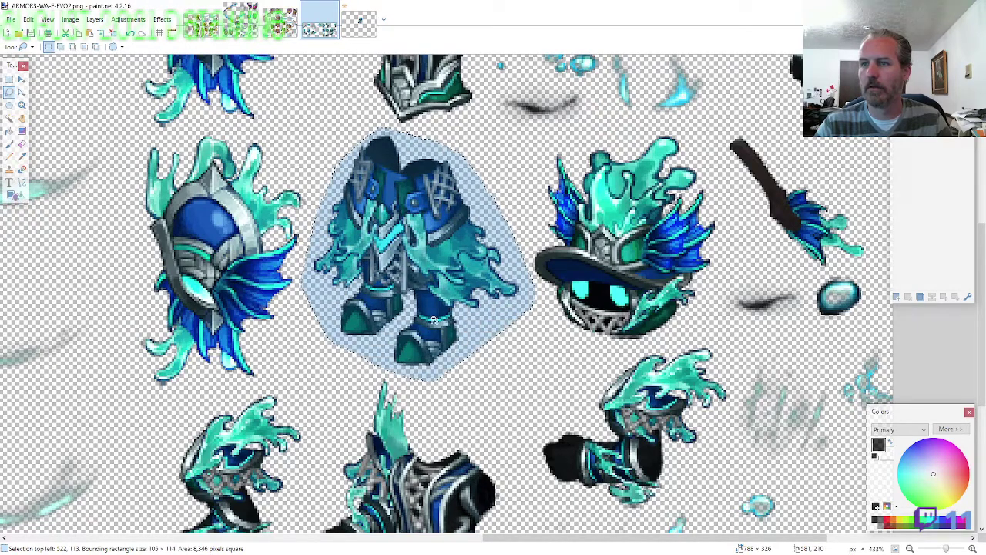
# Paste the legs on a new layer beneath the torso's layer and align their waist under the torso
pyautogui.click(373, 7)
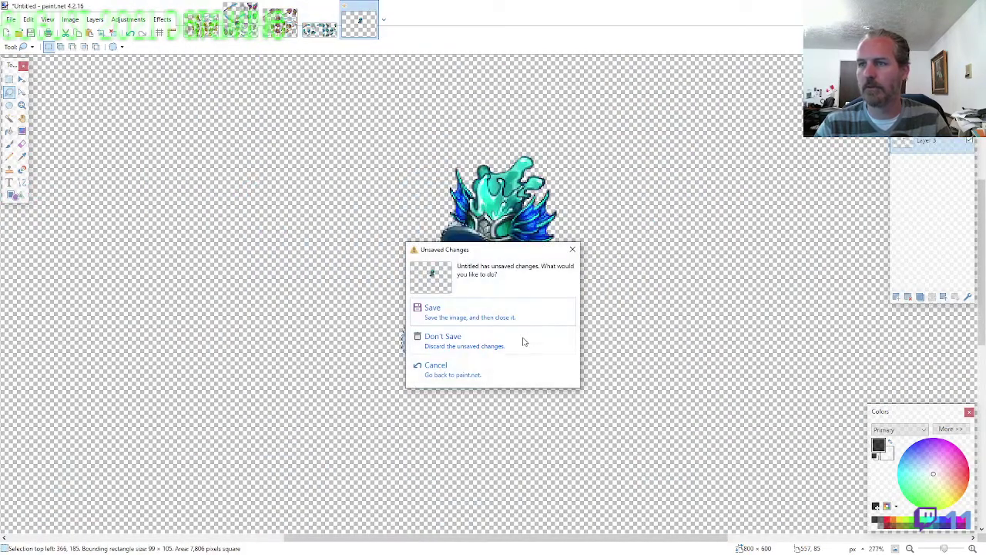
pyautogui.click(572, 249)
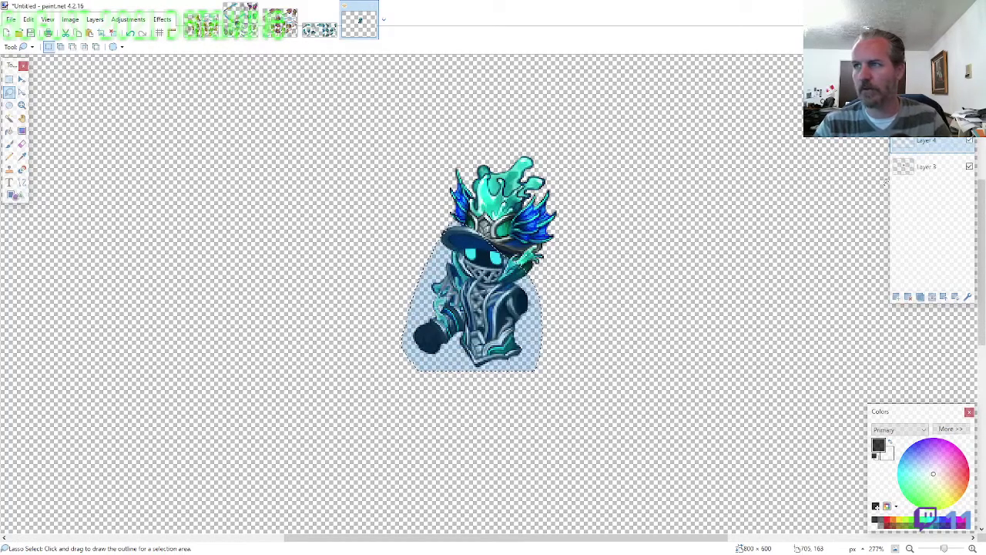
pyautogui.moveTo(928, 143); pyautogui.dragTo(927, 209)
pyautogui.scroll(-2, 848, 219)
pyautogui.hotkey('ctrl', 'v')
pyautogui.moveTo(675, 109); pyautogui.dragTo(483, 293)
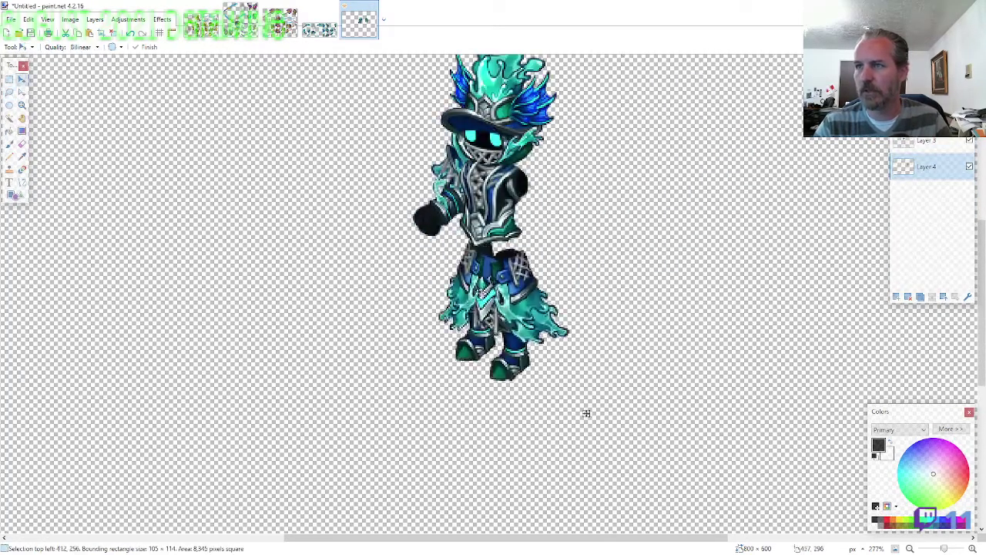
pyautogui.moveTo(586, 413); pyautogui.dragTo(589, 384)
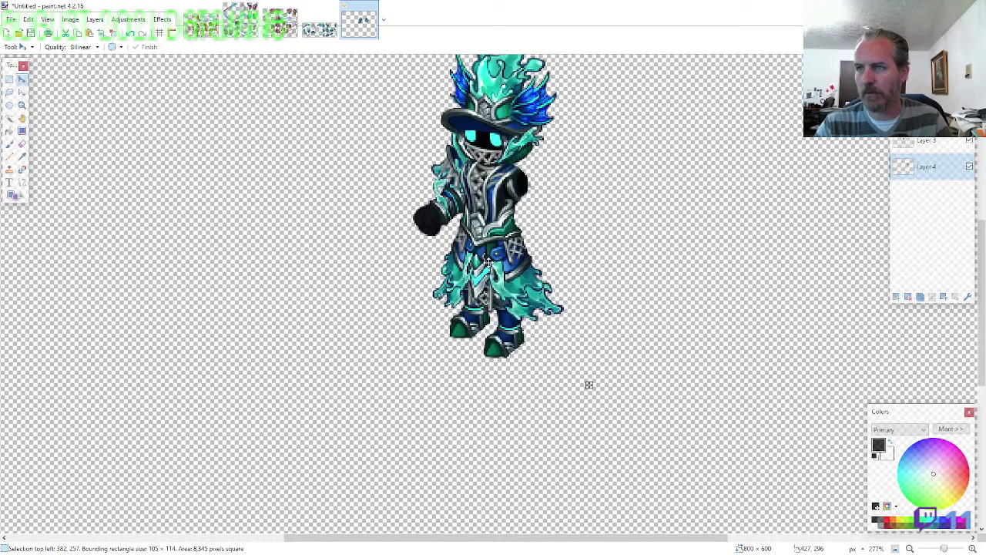
# Lasso and copy the hanging arm with the teal shoulder splash in the sheet's upper-right corner
pyautogui.hotkey('ctrl', 'shift', 'Tab')
pyautogui.press('s')
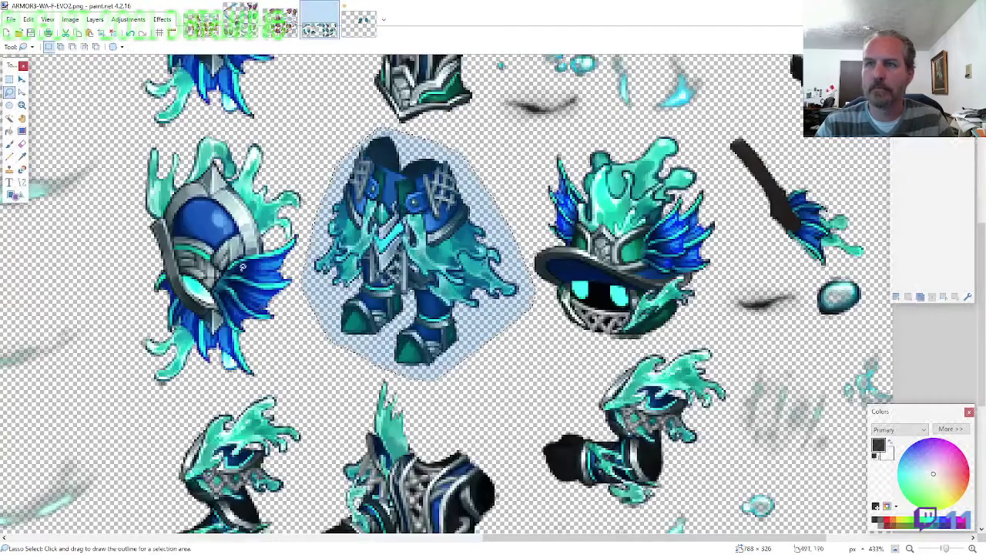
pyautogui.scroll(-1, 361, 308)
pyautogui.scroll(-2, 361, 309)
pyautogui.scroll(-4, 361, 309)
pyautogui.scroll(5, 678, 239)
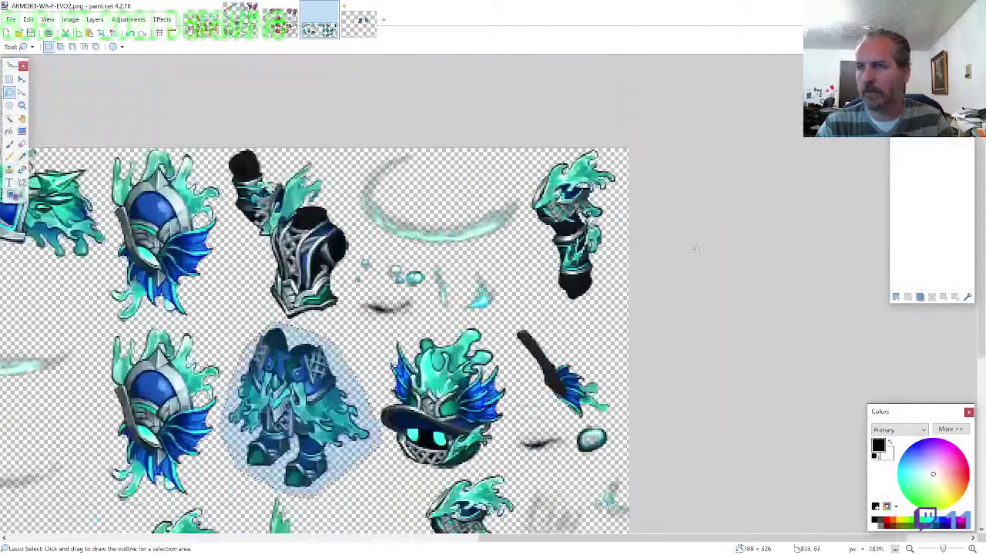
pyautogui.moveTo(636, 159)
pyautogui.mouseDown()
pyautogui.moveTo(585, 115)
pyautogui.moveTo(494, 117)
pyautogui.moveTo(486, 185)
pyautogui.moveTo(532, 332)
pyautogui.moveTo(610, 325)
pyautogui.mouseUp()
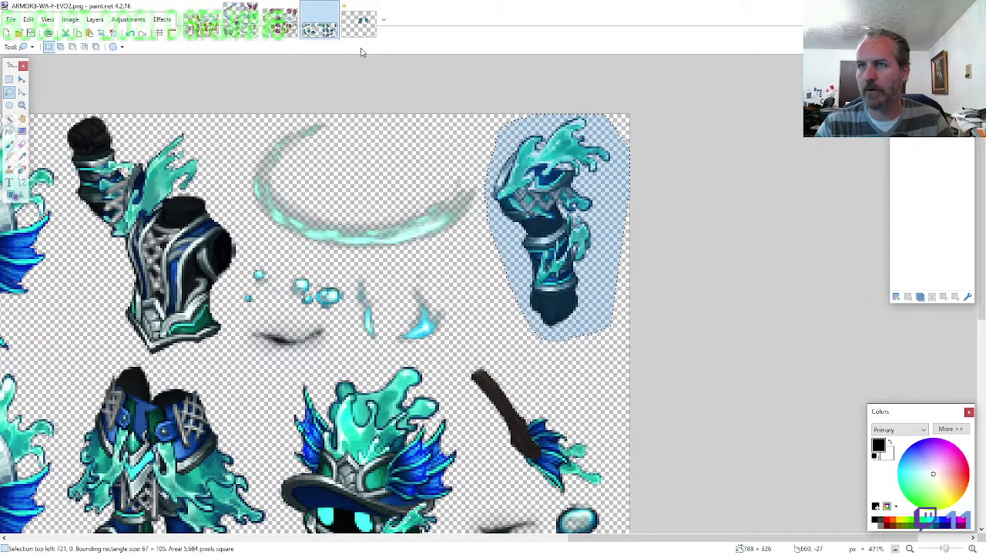
# Paste the arm on a new layer directly above the torso's layer and align its shoulder with the torso's empty shoulder socket
pyautogui.click(359, 22)
pyautogui.press('e')
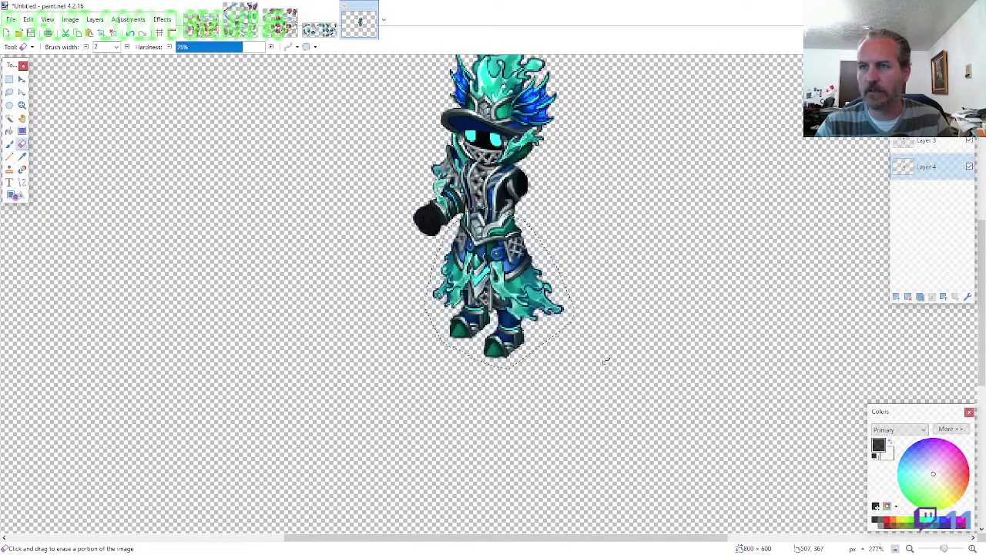
pyautogui.scroll(5, 516, 337)
pyautogui.scroll(-3, 511, 342)
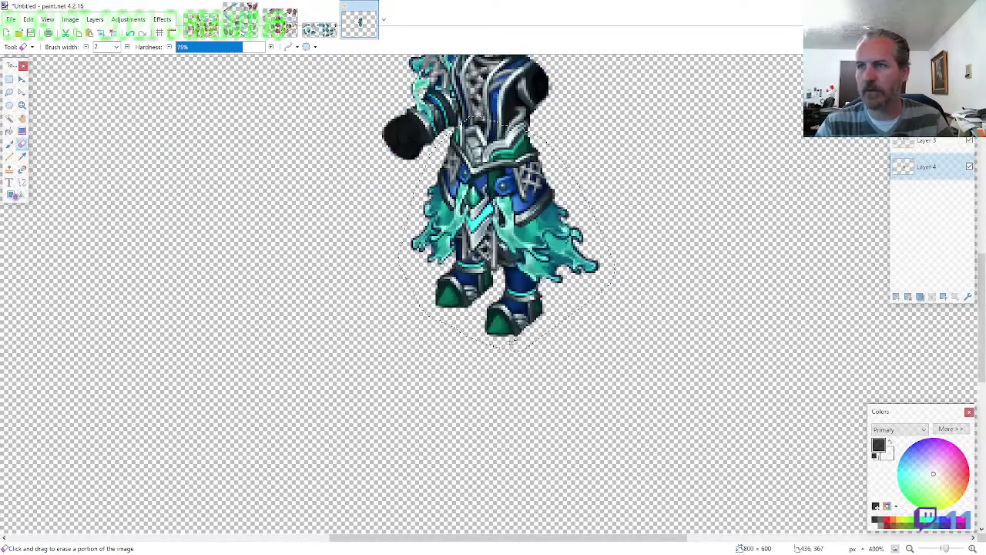
pyautogui.scroll(-1, 409, 324)
pyautogui.hotkey('ctrl', 'shift', 'n')
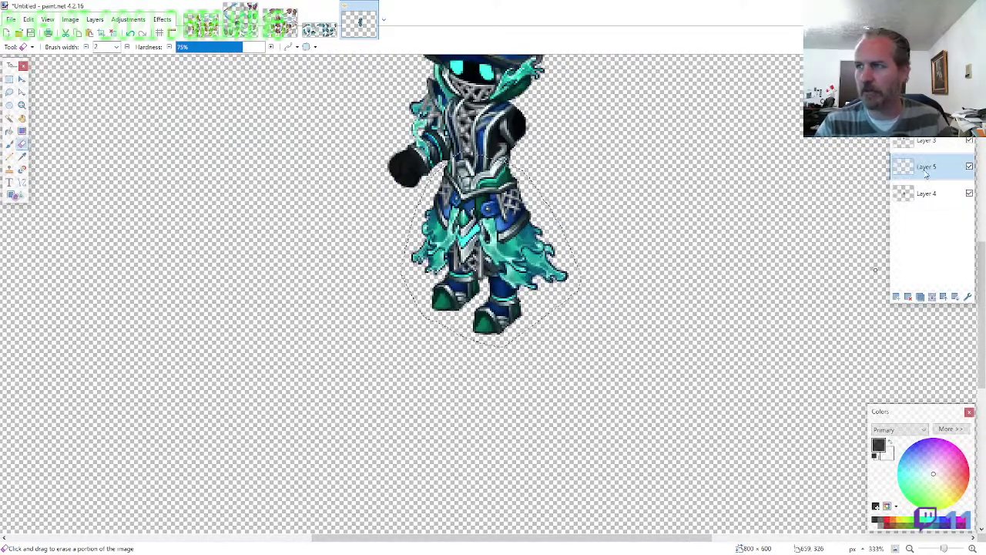
pyautogui.moveTo(925, 171); pyautogui.dragTo(925, 143)
pyautogui.hotkey('ctrl', 'v')
pyautogui.scroll(1, 645, 168)
pyautogui.moveTo(816, 237); pyautogui.dragTo(583, 225)
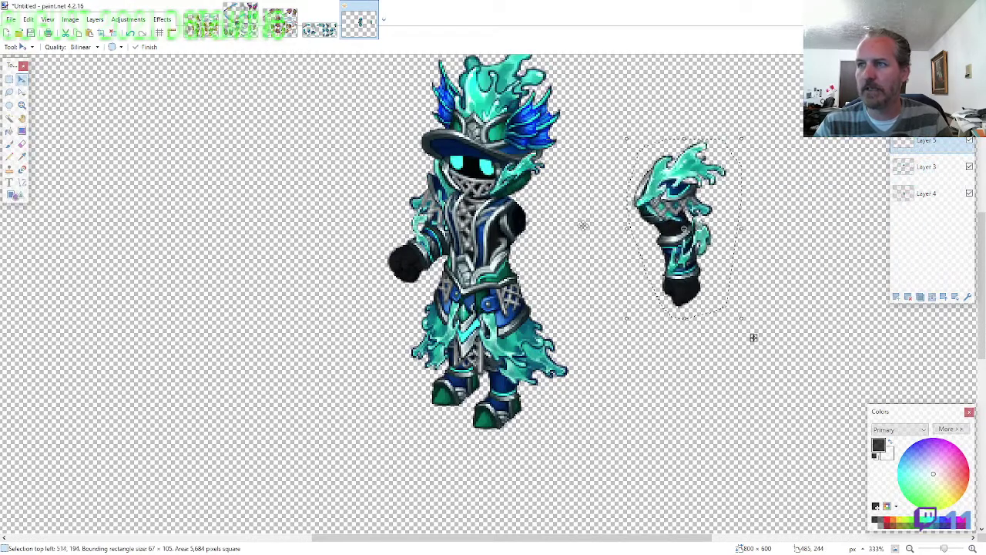
pyautogui.moveTo(754, 338); pyautogui.dragTo(611, 358)
pyautogui.scroll(-1, 612, 358)
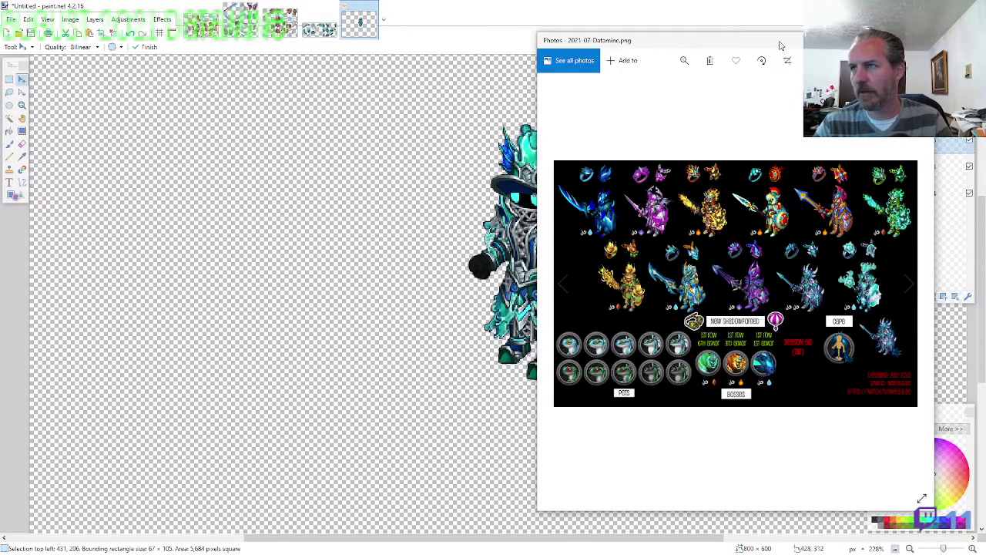
# Enlarge 2021-07-Datamine.png in Photos and compare its teal hat-wearing character with the assembled armor in paint.net
pyautogui.doubleClick(781, 44)
pyautogui.scroll(3, 850, 327)
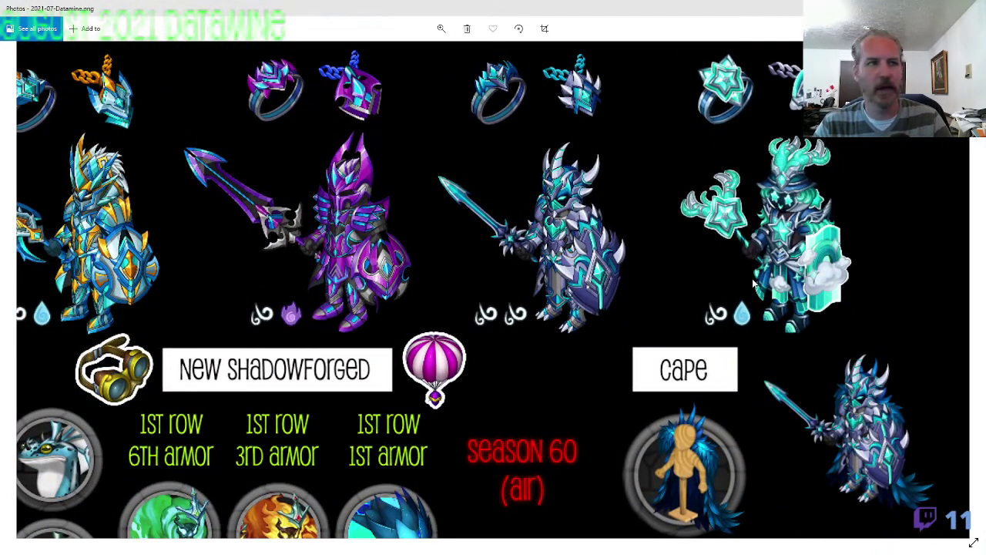
pyautogui.hotkey('alt', 'Tab')
pyautogui.hotkey('alt', 'Tab')
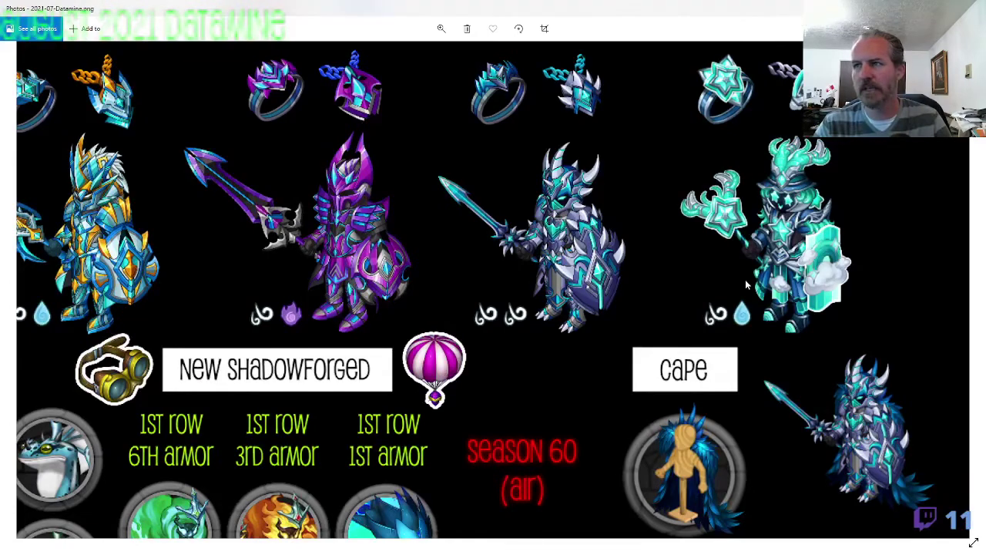
pyautogui.hotkey('alt', 'Tab')
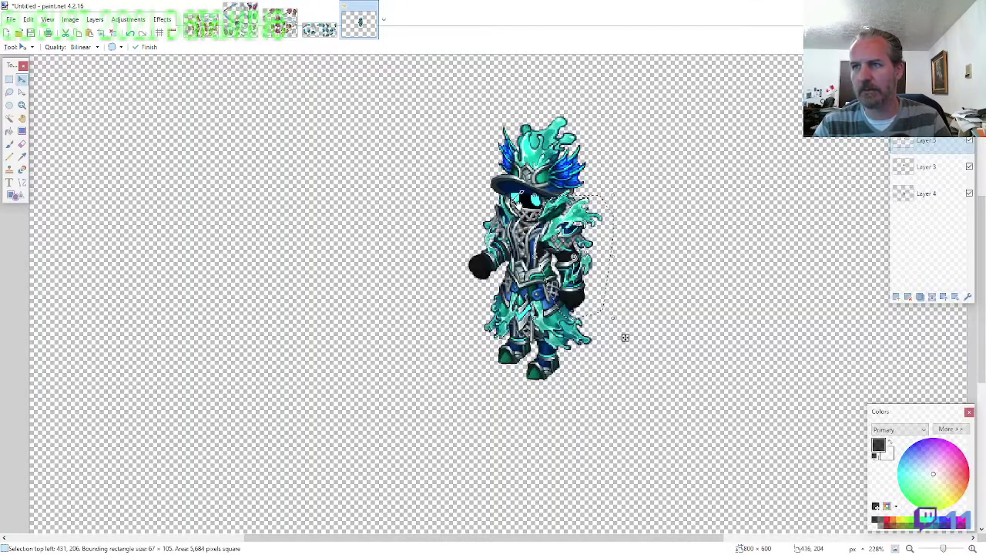
pyautogui.hotkey('alt', 'Tab')
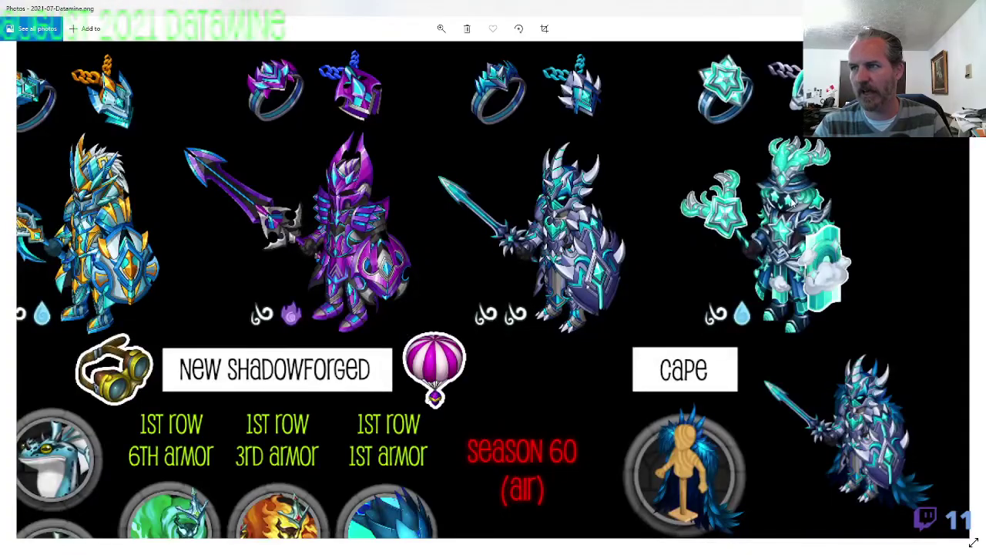
pyautogui.hotkey('alt', 'Tab')
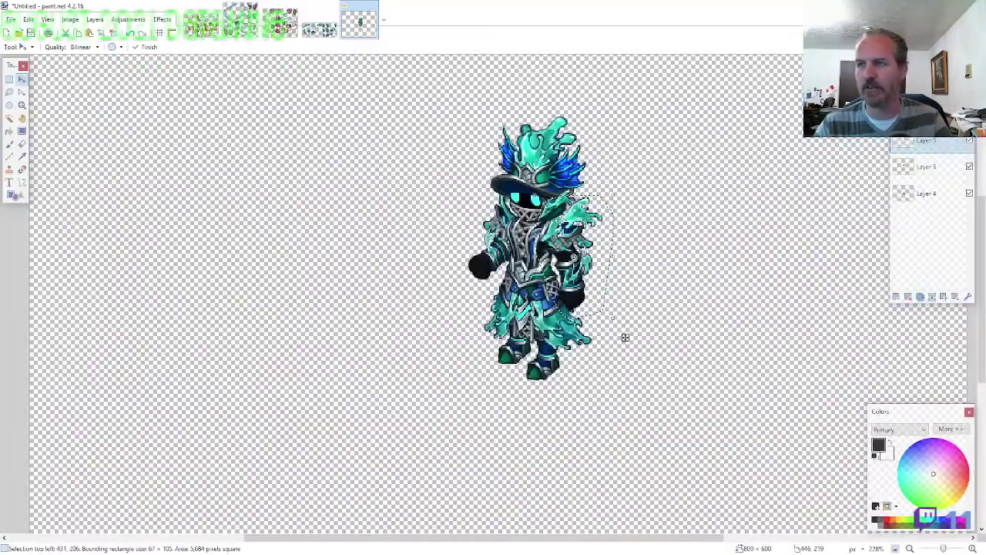
pyautogui.hotkey('alt', 'Tab')
pyautogui.hotkey('alt', 'Tab')
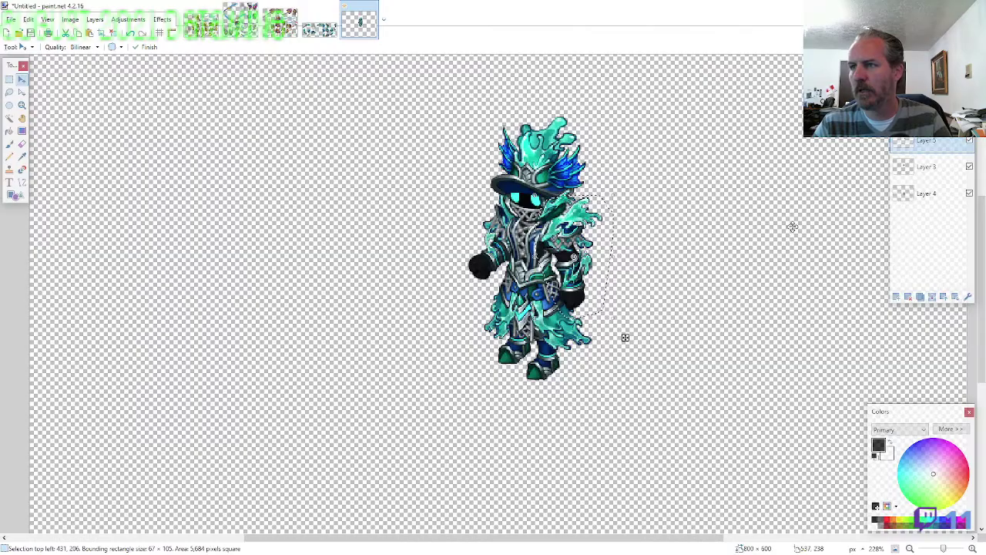
pyautogui.hotkey('alt', 'Tab')
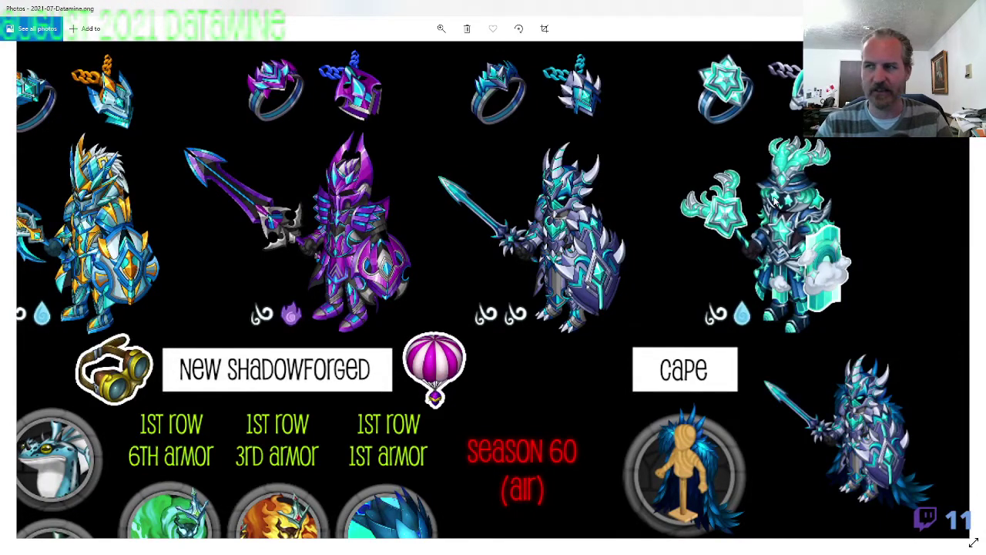
pyautogui.hotkey('alt', 'Tab')
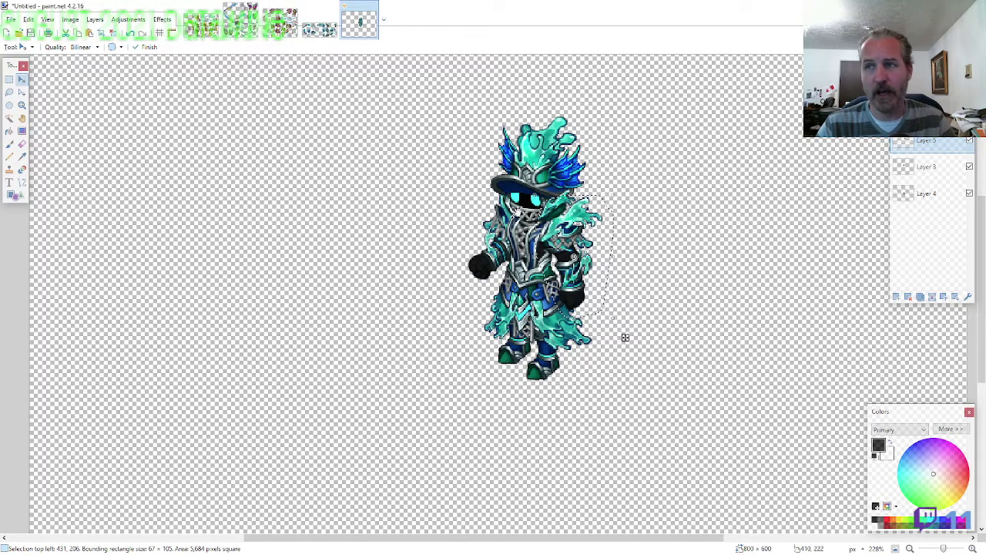
# Lasso and copy the blue shield with teal splashes located near the folded legs in the ARMOR3-WA-F-EVO2 sheet
pyautogui.click(323, 33)
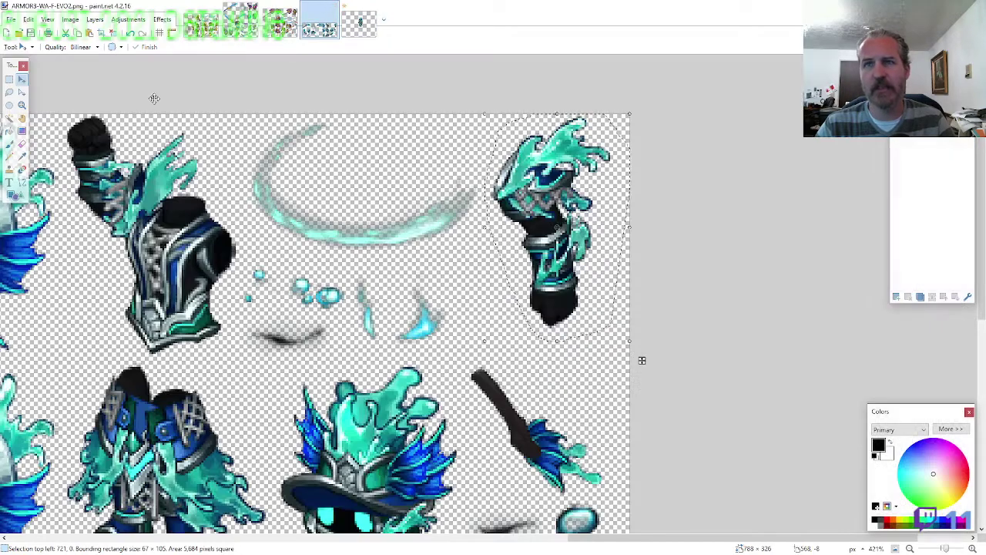
pyautogui.click(9, 92)
pyautogui.scroll(-2, 470, 336)
pyautogui.scroll(-2, 544, 334)
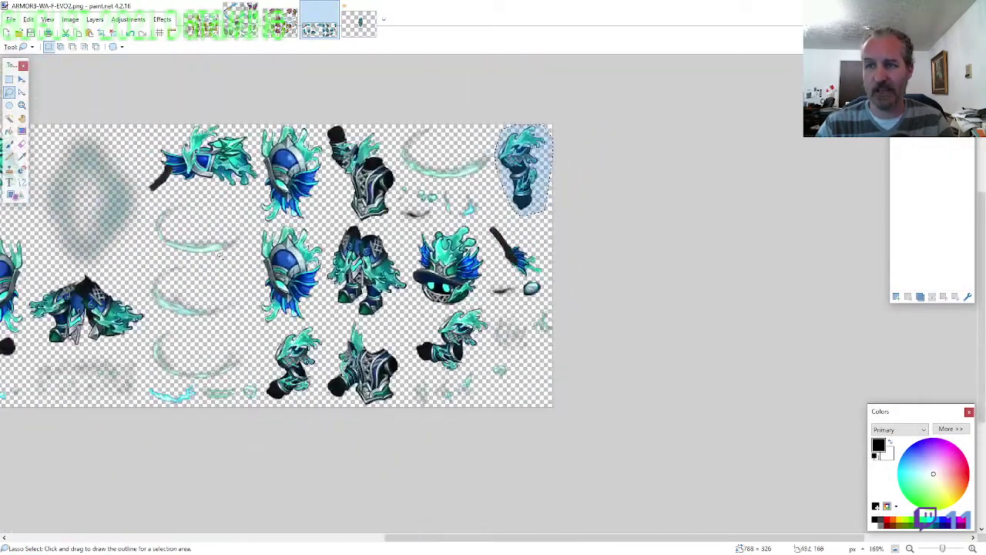
pyautogui.scroll(-2, 220, 255)
pyautogui.scroll(5, 128, 293)
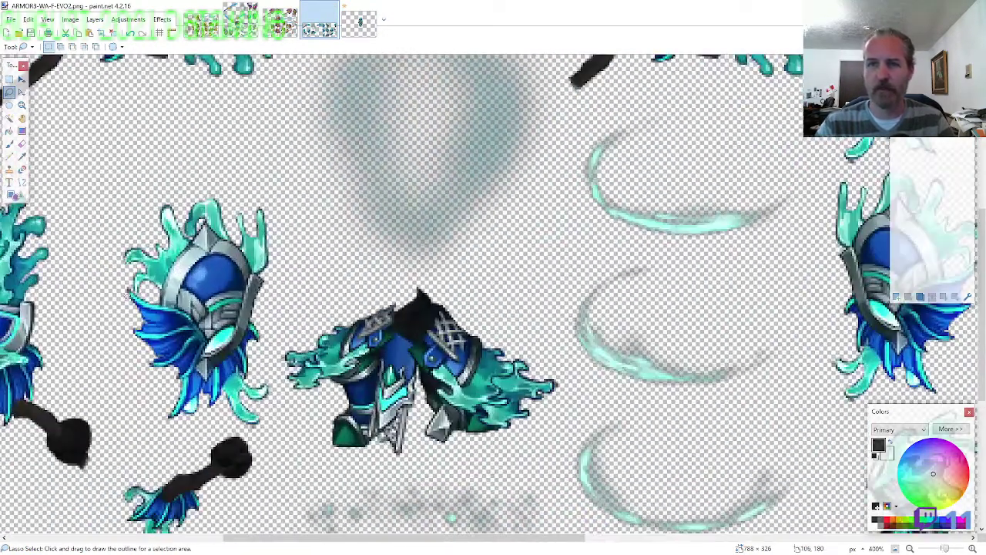
pyautogui.moveTo(114, 283)
pyautogui.mouseDown()
pyautogui.moveTo(146, 401)
pyautogui.moveTo(165, 424)
pyautogui.moveTo(189, 436)
pyautogui.moveTo(261, 379)
pyautogui.moveTo(282, 297)
pyautogui.moveTo(278, 211)
pyautogui.moveTo(146, 180)
pyautogui.moveTo(112, 262)
pyautogui.mouseUp()
# Paste the shield on a new layer above the hanging arm's layer and place it over that arm's hand
pyautogui.click(359, 23)
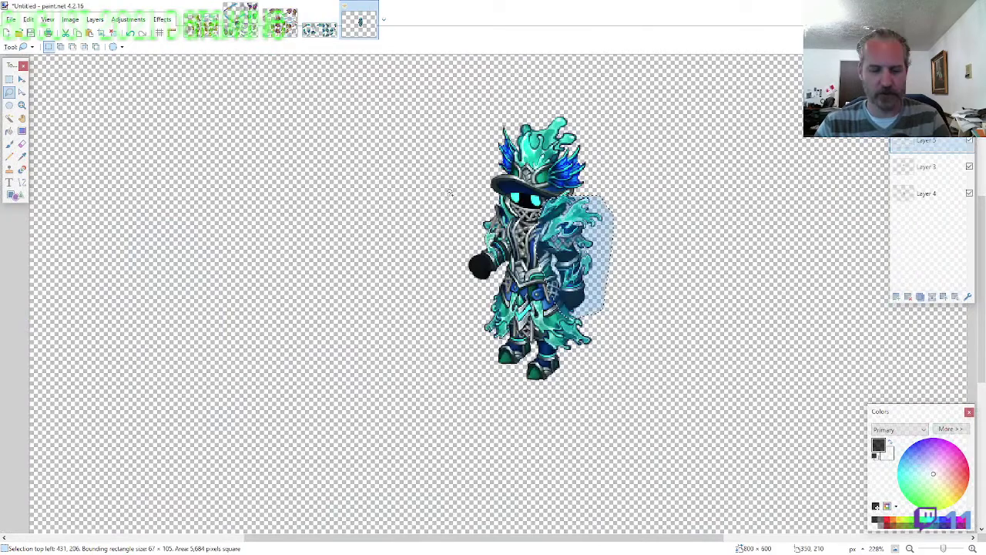
pyautogui.hotkey('ctrl', 'shift', 'v')
pyautogui.moveTo(258, 257); pyautogui.dragTo(758, 387)
pyautogui.press('e')
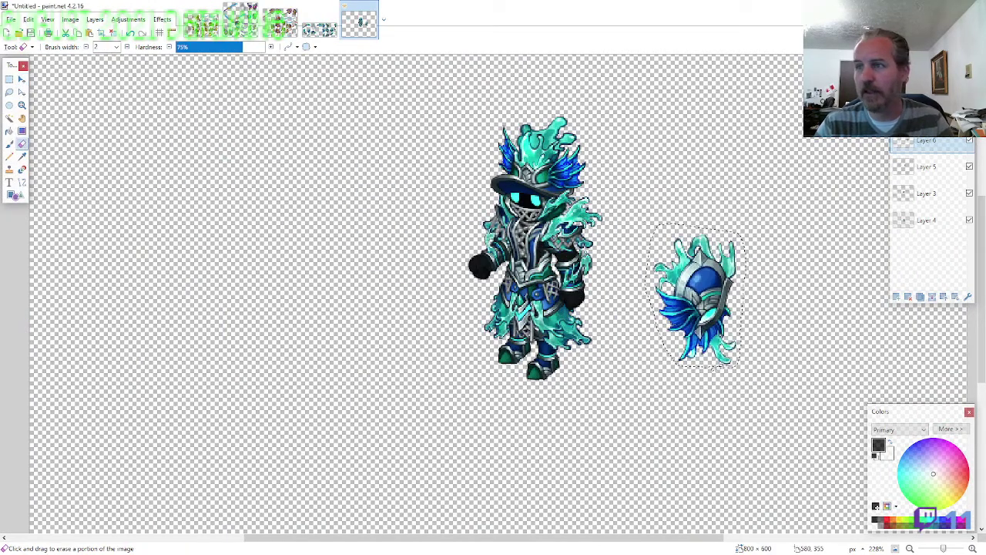
pyautogui.scroll(6, 716, 368)
pyautogui.scroll(-4, 697, 378)
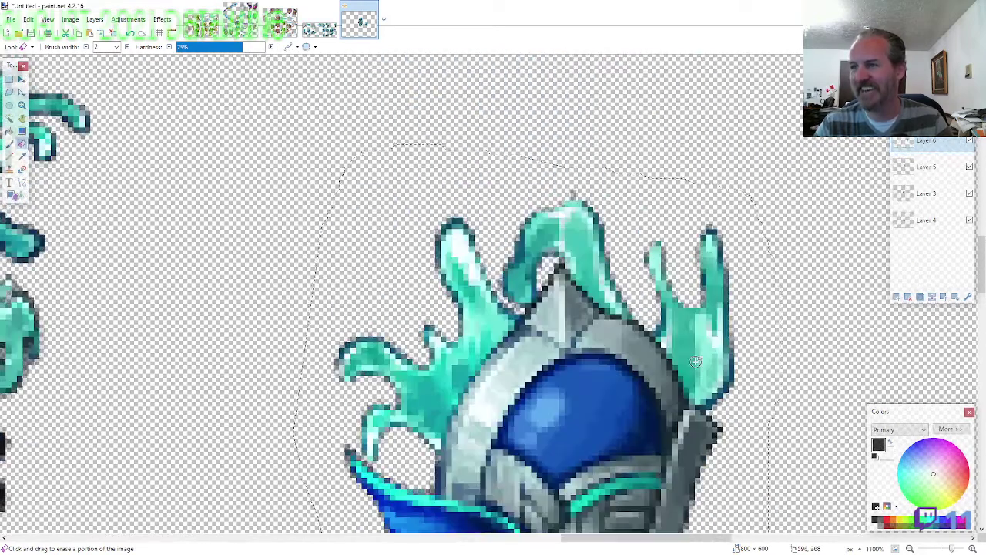
pyautogui.scroll(-3, 536, 346)
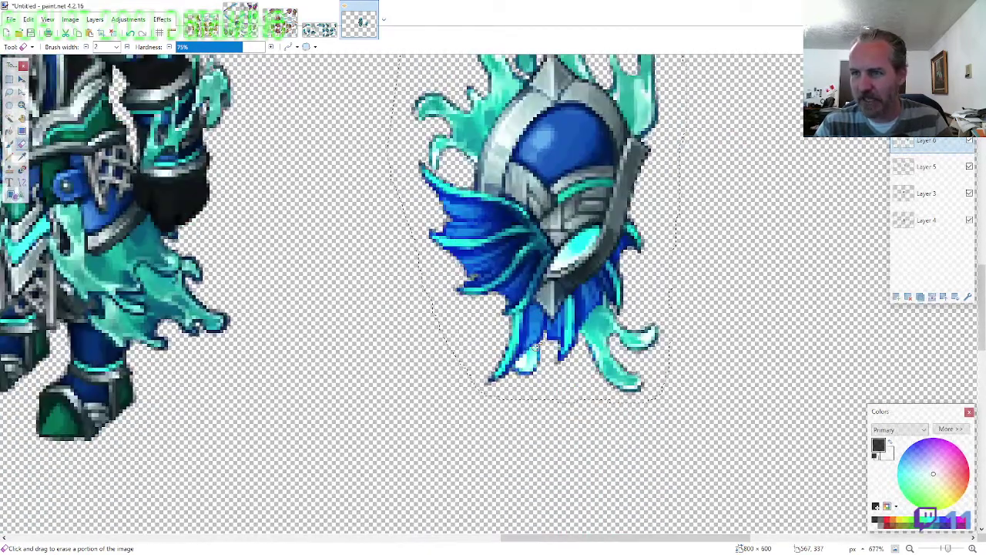
pyautogui.press('m')
pyautogui.scroll(-2, 630, 395)
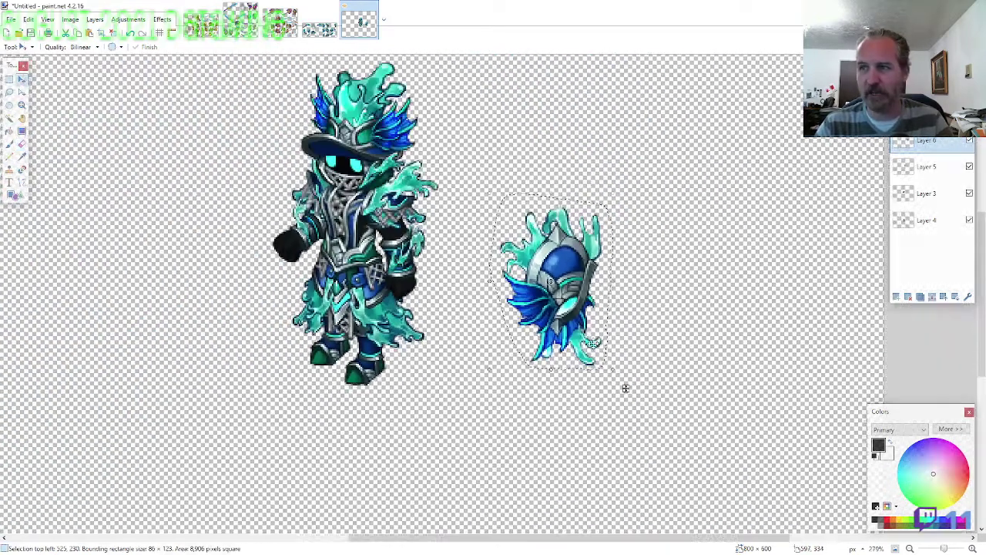
pyautogui.moveTo(623, 388); pyautogui.dragTo(471, 384)
pyautogui.scroll(-2, 569, 356)
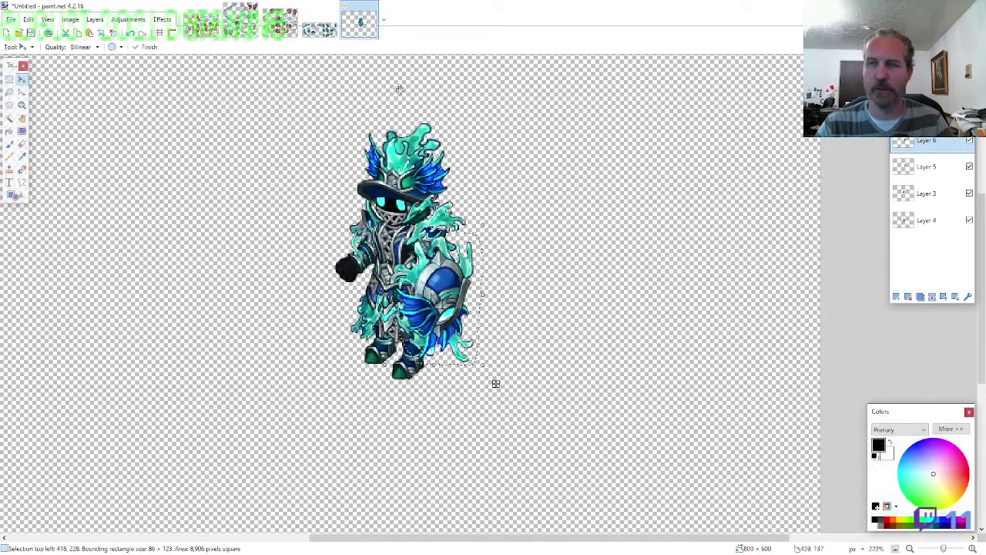
# Lasso and copy the finned teal staff head with its handle and black fist at the ARMOR3-WA-F-EVO2 sheet's left edge
pyautogui.click(320, 25)
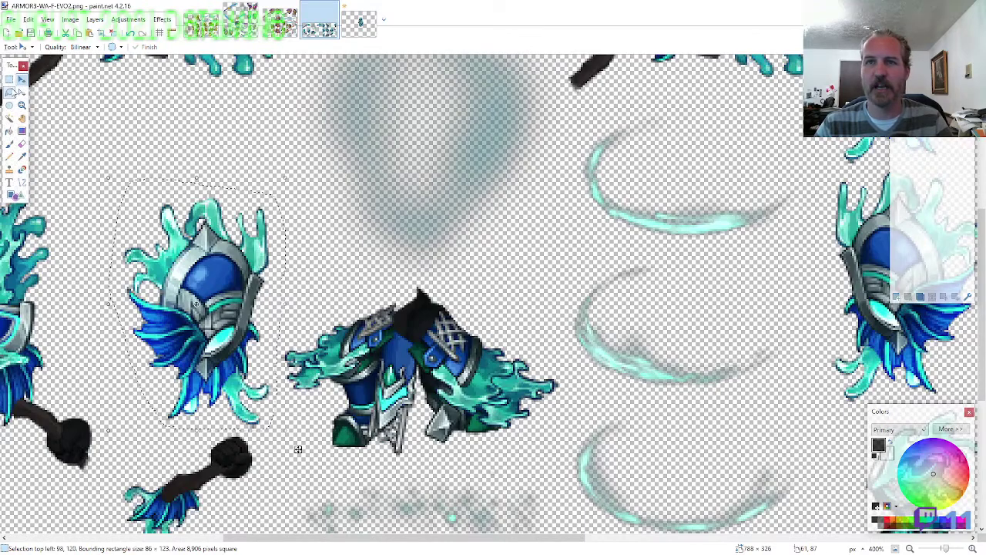
pyautogui.click(9, 91)
pyautogui.scroll(-3, 123, 338)
pyautogui.hscroll(-3, 123, 346)
pyautogui.scroll(3, 124, 350)
pyautogui.moveTo(122, 347)
pyautogui.mouseDown()
pyautogui.moveTo(231, 430)
pyautogui.moveTo(307, 449)
pyautogui.moveTo(270, 204)
pyautogui.moveTo(231, 158)
pyautogui.moveTo(127, 193)
pyautogui.moveTo(91, 215)
pyautogui.moveTo(78, 253)
pyautogui.mouseUp()
pyautogui.hotkey('ctrl', 'c')
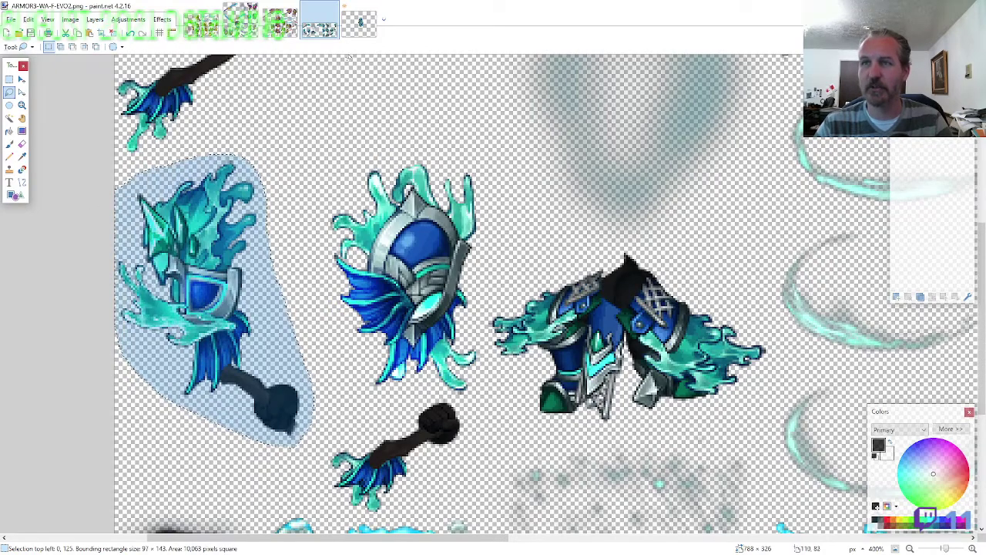
# Paste the staff head on the shield's layer and align its black fist over the character's outstretched hand
pyautogui.click(358, 23)
pyautogui.scroll(6, 339, 287)
pyautogui.hotkey('ctrl', 'shift', 'v')
pyautogui.scroll(-2, 339, 297)
pyautogui.scroll(-5, 339, 296)
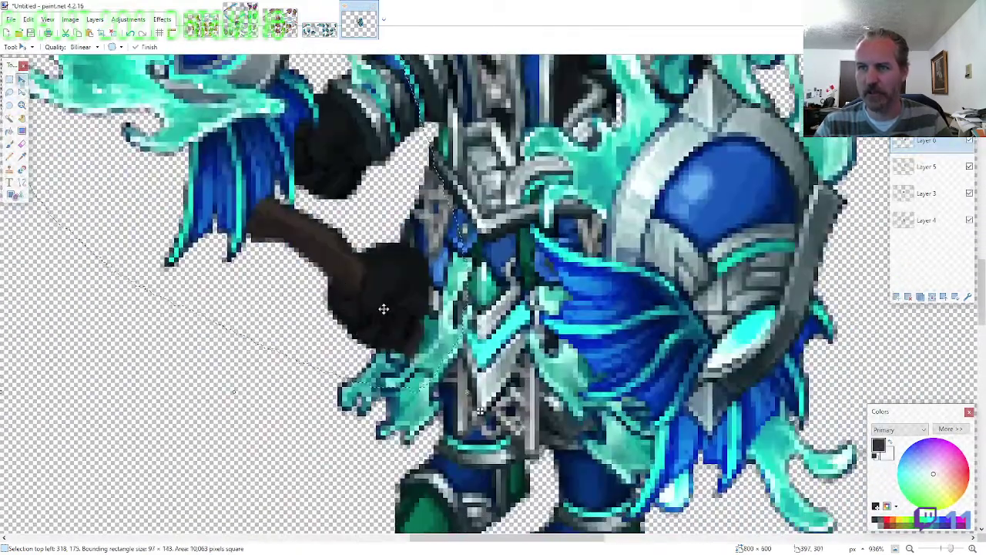
pyautogui.scroll(1, 324, 218)
pyautogui.moveTo(385, 309)
pyautogui.mouseDown()
pyautogui.moveTo(324, 218)
pyautogui.moveTo(365, 141)
pyautogui.moveTo(380, 172)
pyautogui.moveTo(365, 178)
pyautogui.mouseUp()
pyautogui.press('e')
pyautogui.scroll(1, 402, 146)
pyautogui.scroll(2, 402, 146)
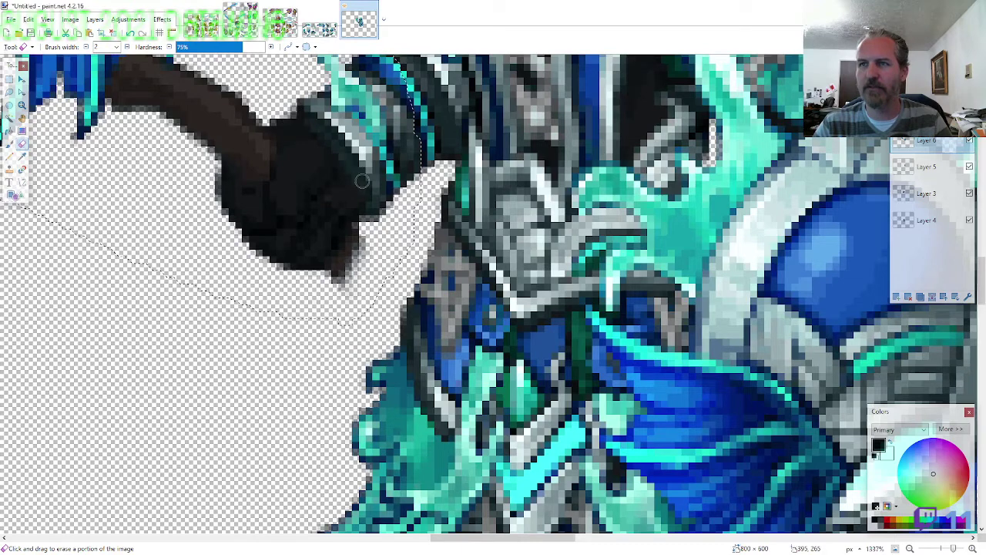
pyautogui.scroll(-2, 368, 191)
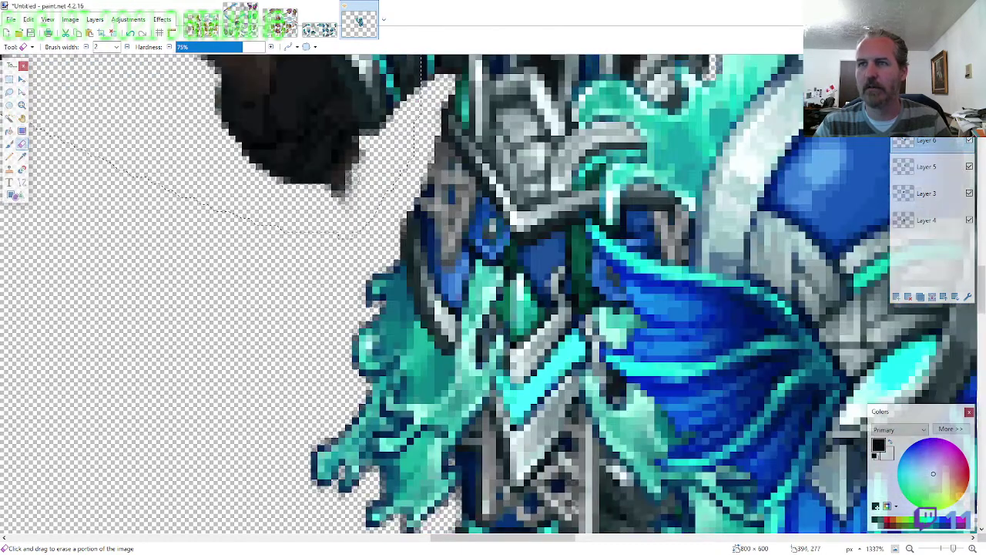
pyautogui.scroll(-3, 374, 171)
# Lasso the staff's lower handle with blue fins beside the hat-wearing head in the ARMOR3-WA-F-EVO2 sheet
pyautogui.click(319, 28)
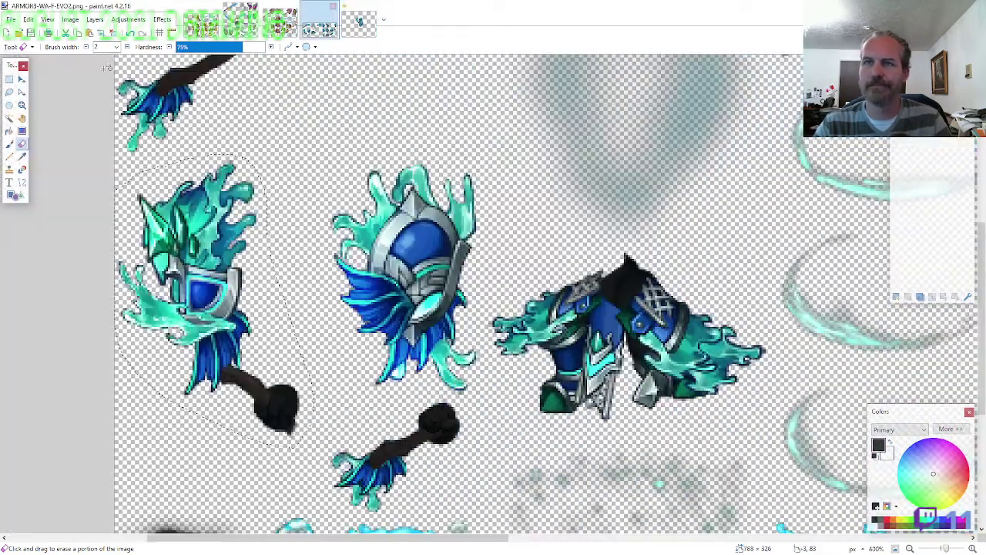
pyautogui.click(11, 91)
pyautogui.scroll(-7, 165, 235)
pyautogui.scroll(8, 724, 247)
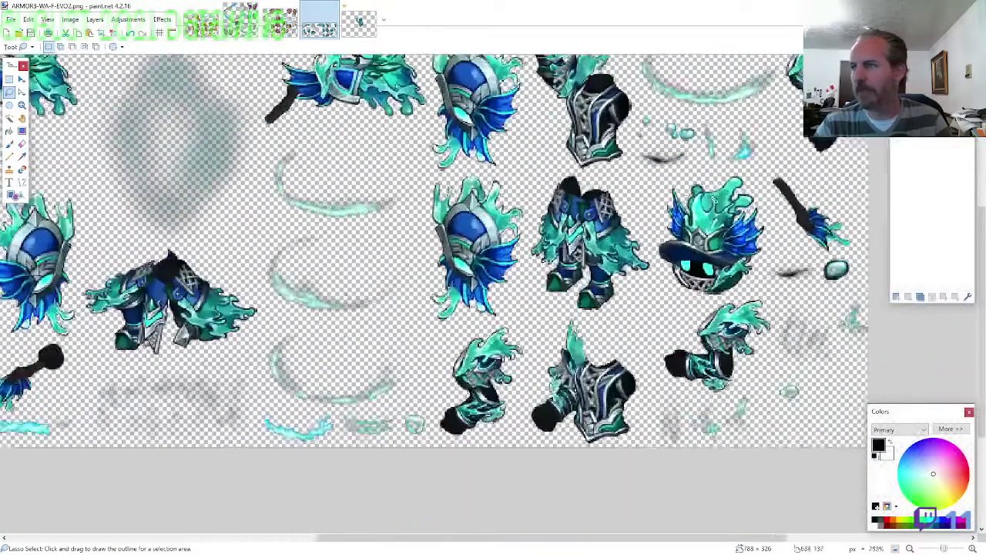
pyautogui.moveTo(845, 213)
pyautogui.mouseDown()
pyautogui.moveTo(773, 158)
pyautogui.moveTo(690, 129)
pyautogui.moveTo(697, 200)
pyautogui.moveTo(759, 281)
pyautogui.moveTo(817, 296)
pyautogui.moveTo(850, 286)
pyautogui.mouseUp()
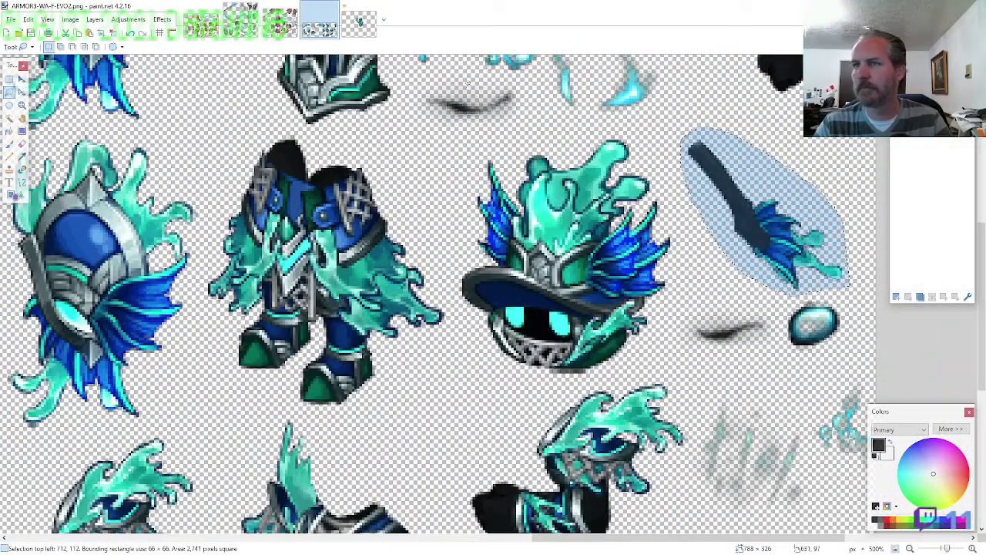
# Paste the lower handle on a new layer beneath the legs' layer and align it with the staff below the fist
pyautogui.click(359, 21)
pyautogui.hotkey('ctrl', 'shift', 'n')
pyautogui.moveTo(924, 143); pyautogui.dragTo(887, 262)
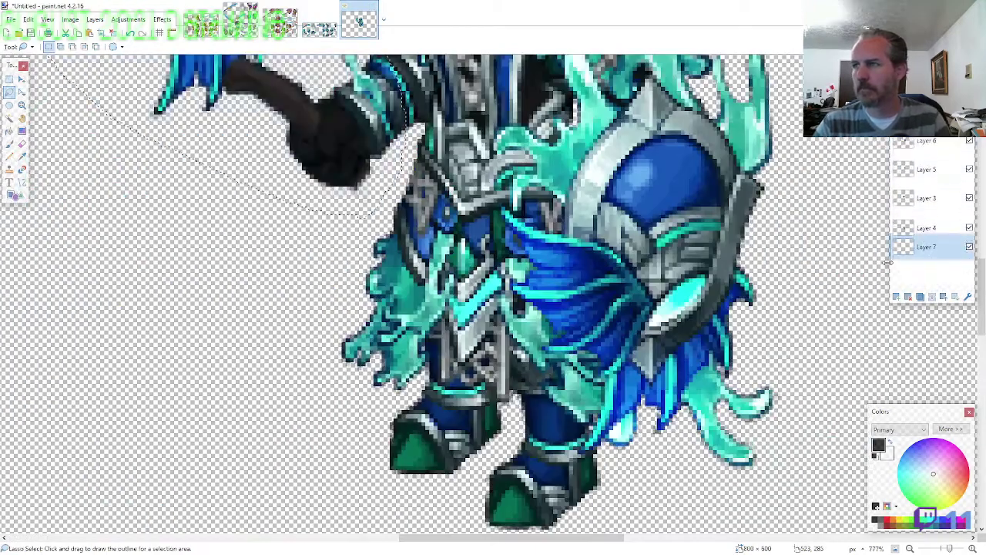
pyautogui.hotkey('ctrl', 'v')
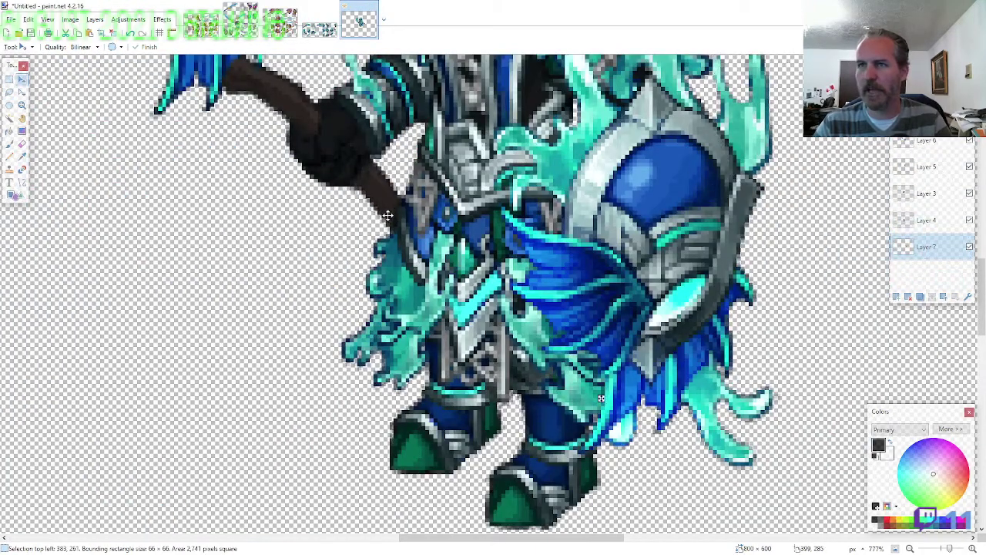
pyautogui.moveTo(387, 215); pyautogui.dragTo(372, 202)
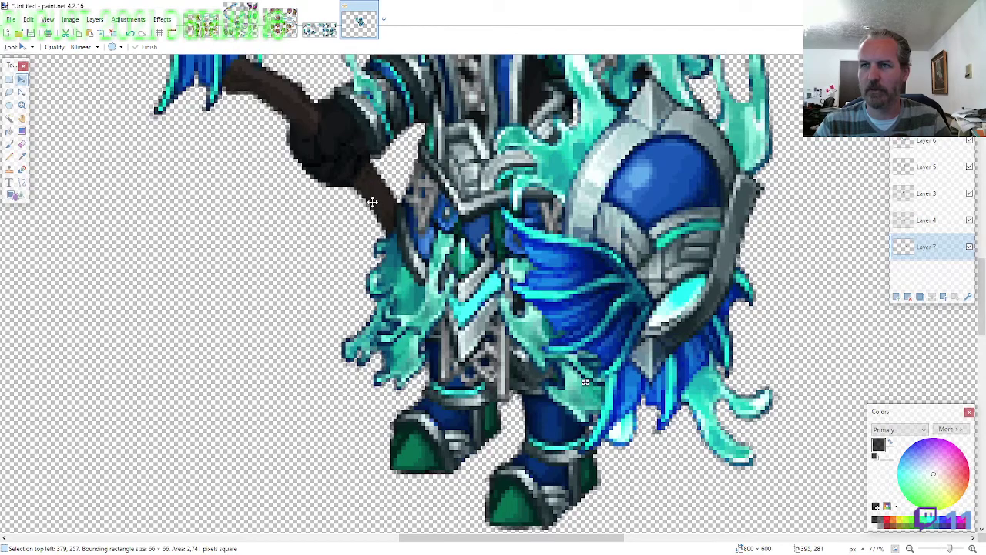
pyautogui.scroll(-9, 372, 202)
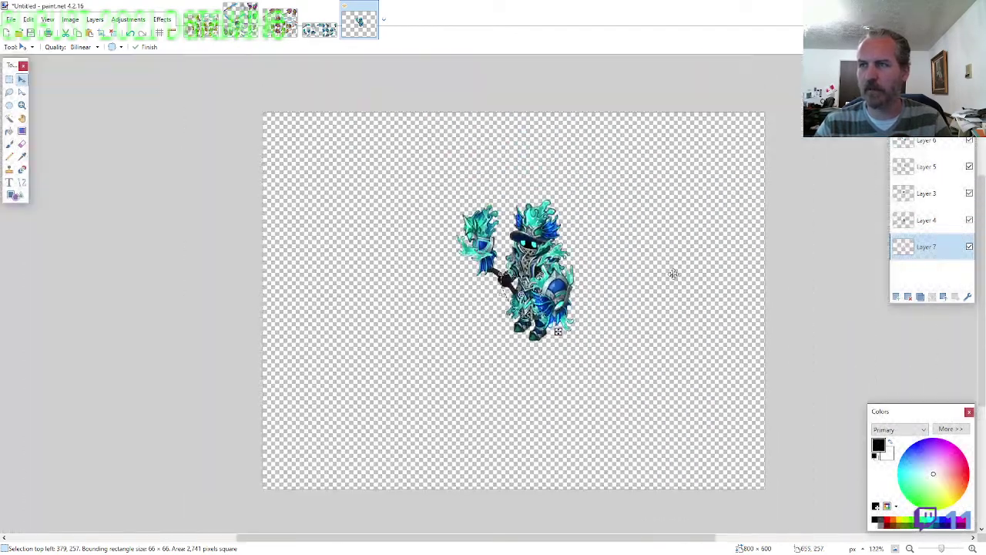
pyautogui.hotkey('alt', 'Tab')
pyautogui.hotkey('alt', 'Tab')
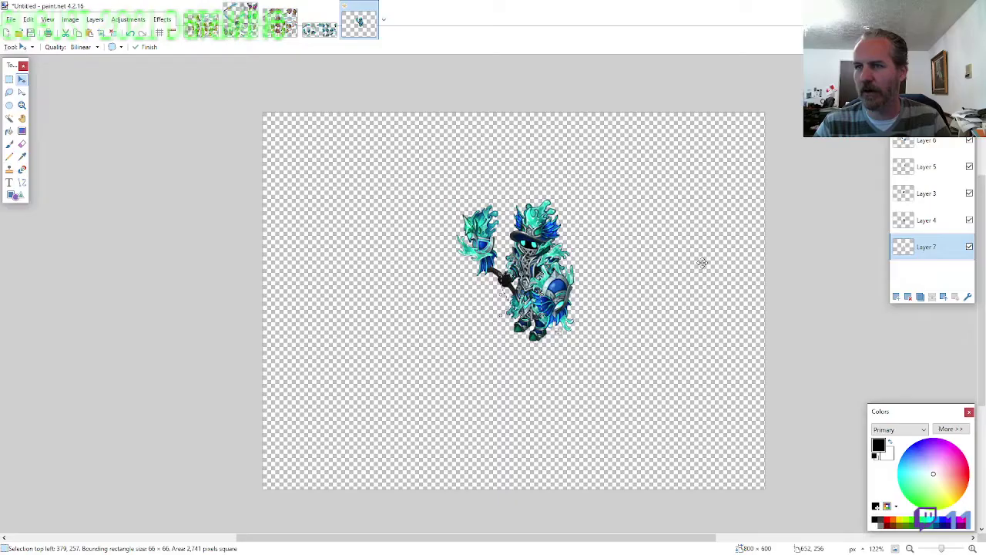
# Compare the assembled character with the similar armored characters in the 2021-07-Datamine.png reference image
pyautogui.hotkey('alt', 'Tab')
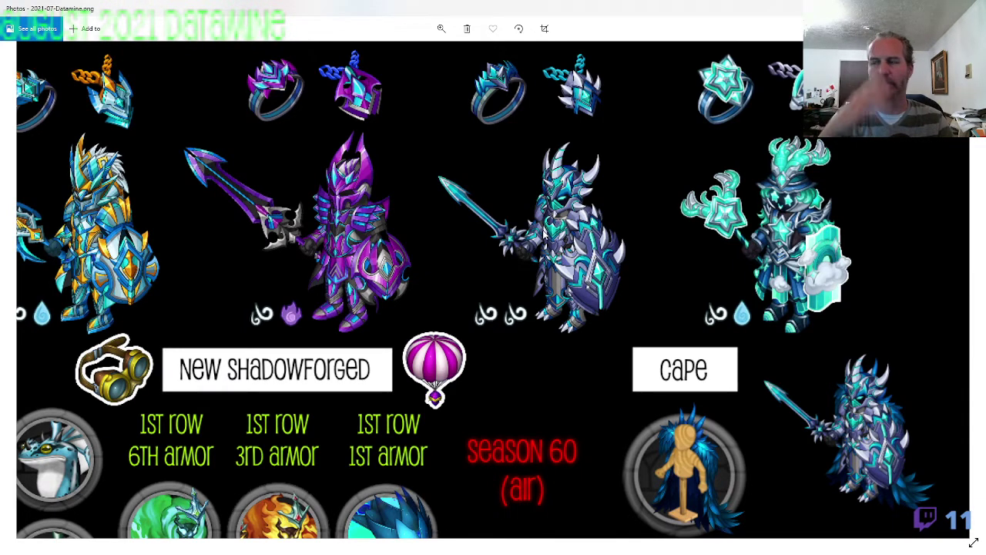
pyautogui.hotkey('alt', 'Tab')
pyautogui.hotkey('alt', 'Tab')
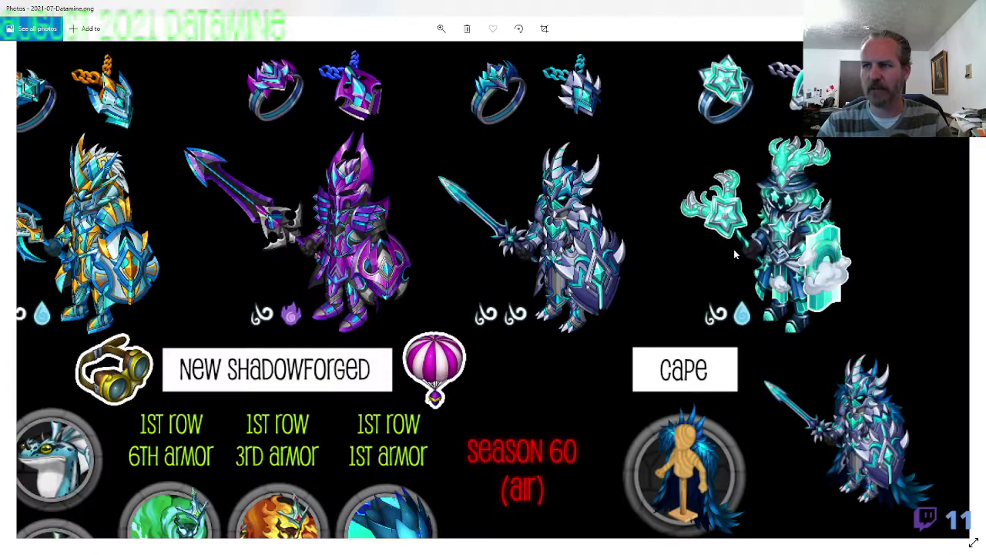
pyautogui.hotkey('alt', 'Tab')
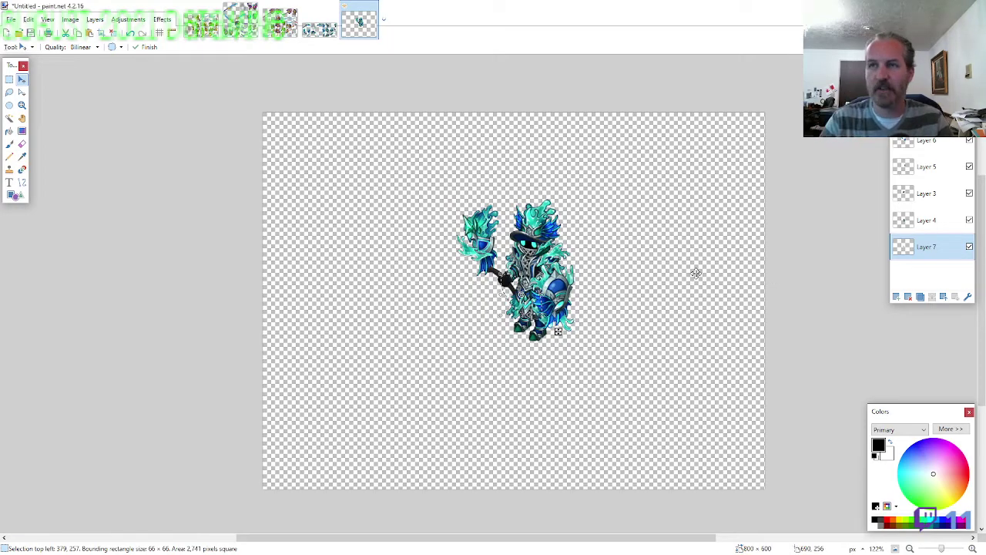
pyautogui.hotkey('alt', 'Tab')
pyautogui.hotkey('alt', 'Tab')
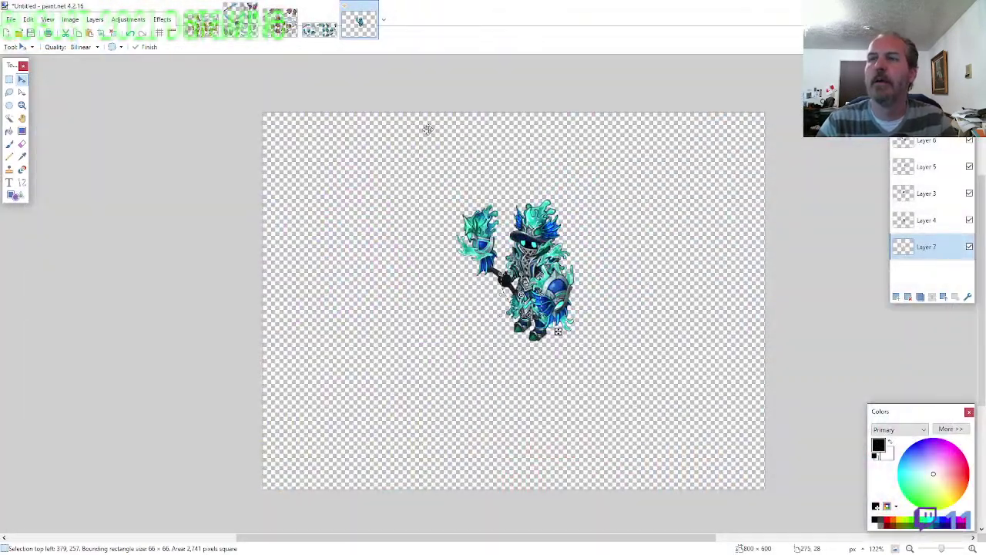
# Select the whole canvas, merge all the character's layers and move the character into the canvas's upper-left corner
pyautogui.hotkey('ctrl', 'a')
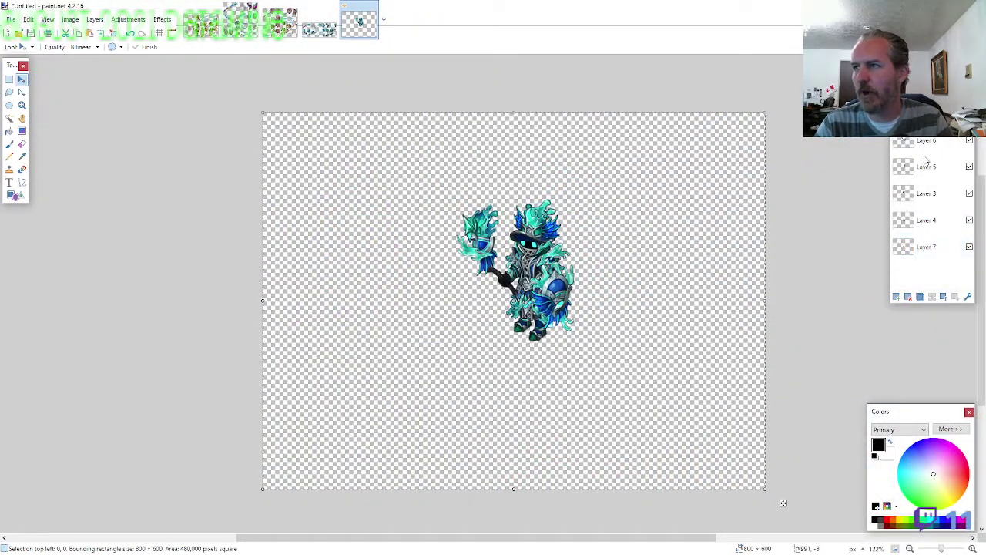
pyautogui.click(932, 298)
pyautogui.click(932, 297)
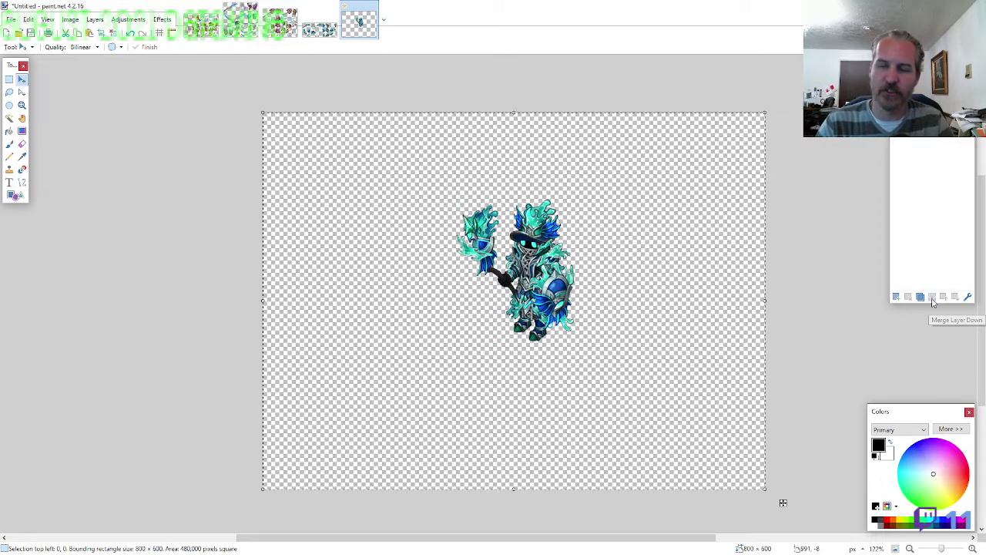
pyautogui.moveTo(652, 249); pyautogui.dragTo(466, 168)
pyautogui.press('Left')
pyautogui.press('Left')
pyautogui.press('Left')
pyautogui.press('Left')
pyautogui.press('Left')
pyautogui.press('Left')
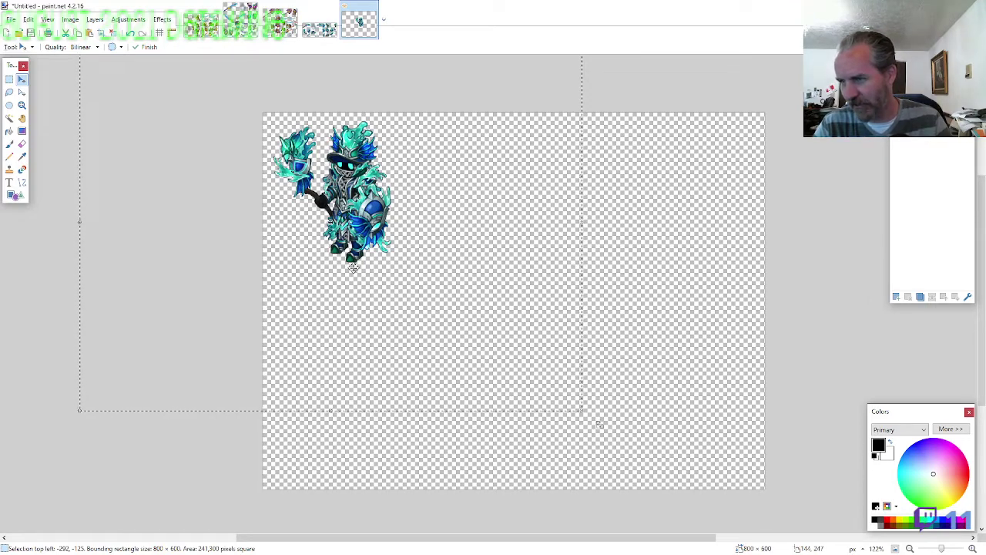
# Resize the canvas to 250 × 250 pixels anchored top left, and nudge the character right to centre it
pyautogui.hotkey('ctrl', 'shift', 'r')
pyautogui.write('250')
pyautogui.press('Tab')
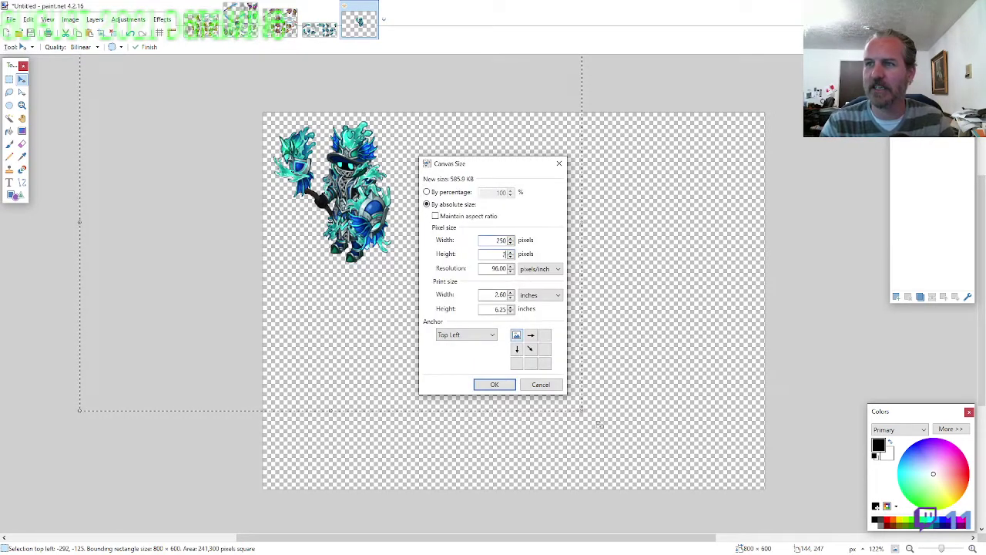
pyautogui.write('250')
pyautogui.press('Return')
pyautogui.hotkey('ctrl', 'Right')
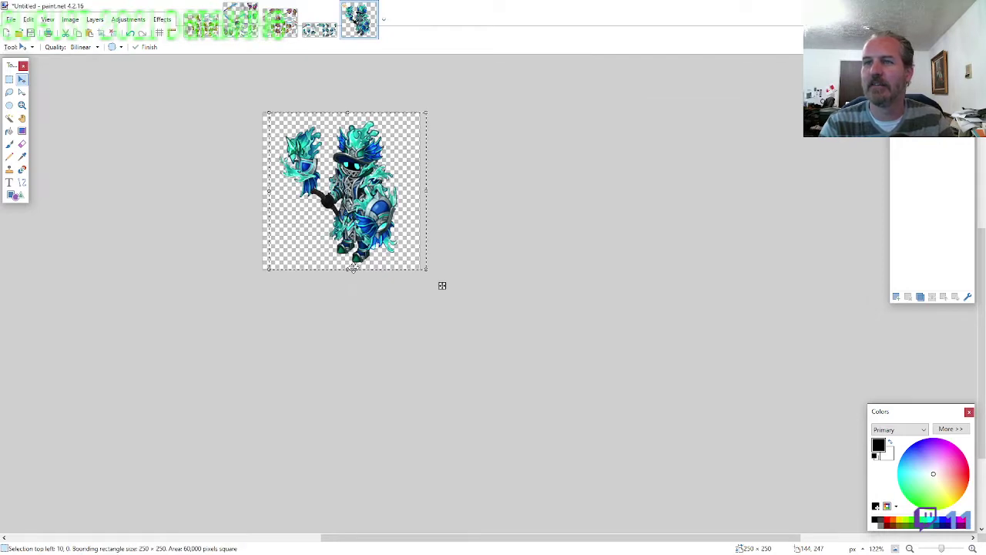
pyautogui.press('Right')
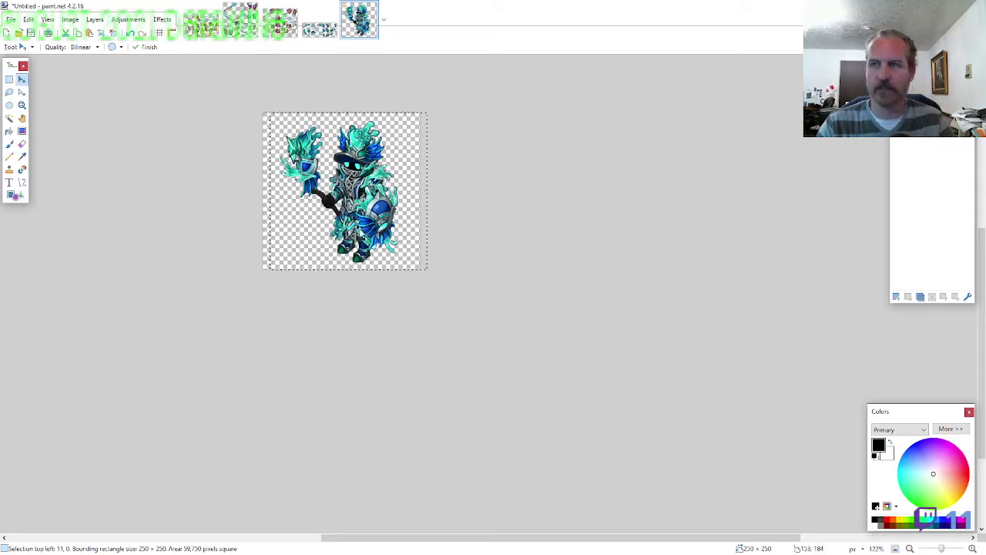
# Save the merged character as ARMOR3-WA-F-EVO2 in the 2021-08 folder with the default PNG settings
pyautogui.hotkey('ctrl', 's')
pyautogui.write('ARMOR3-WA-')
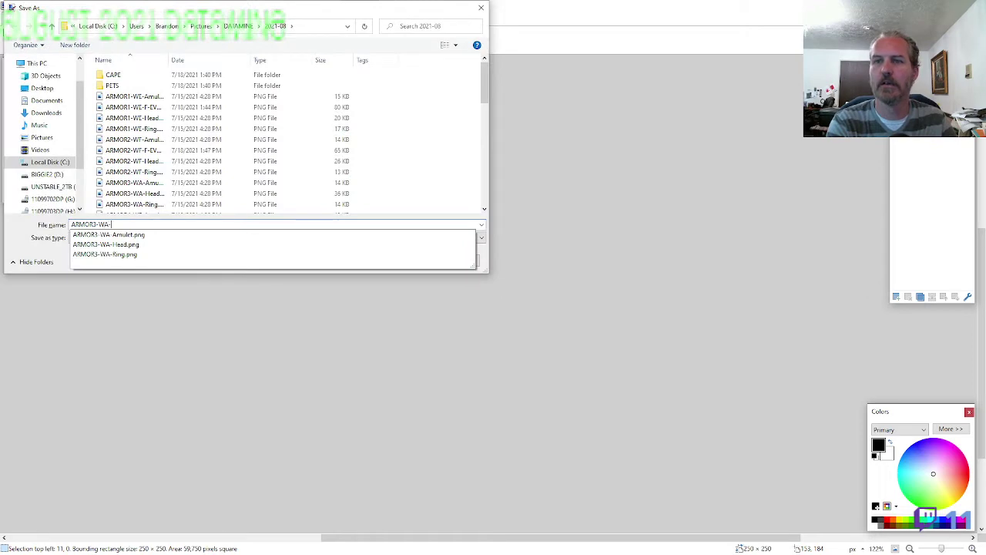
pyautogui.write('F-EVO2')
pyautogui.press('Return')
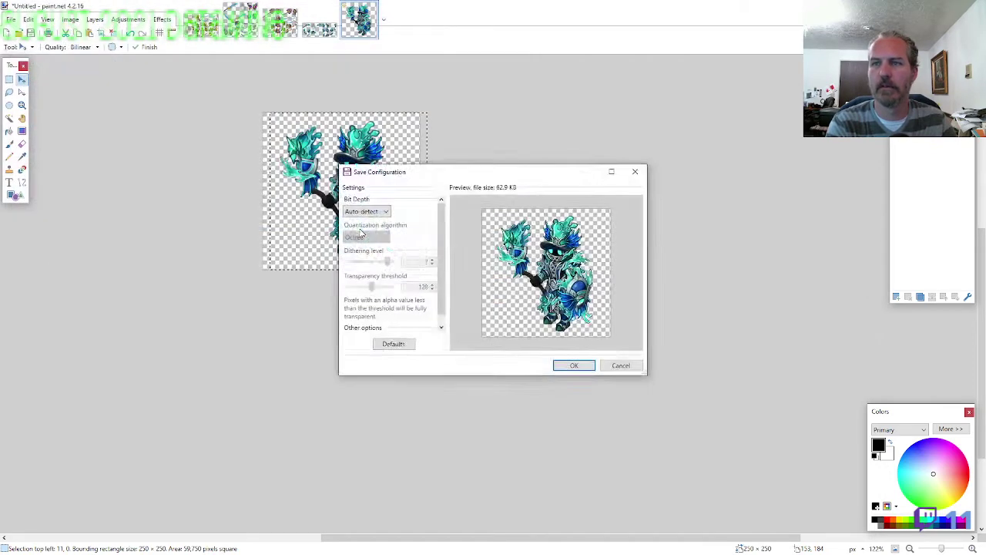
pyautogui.press('Return')
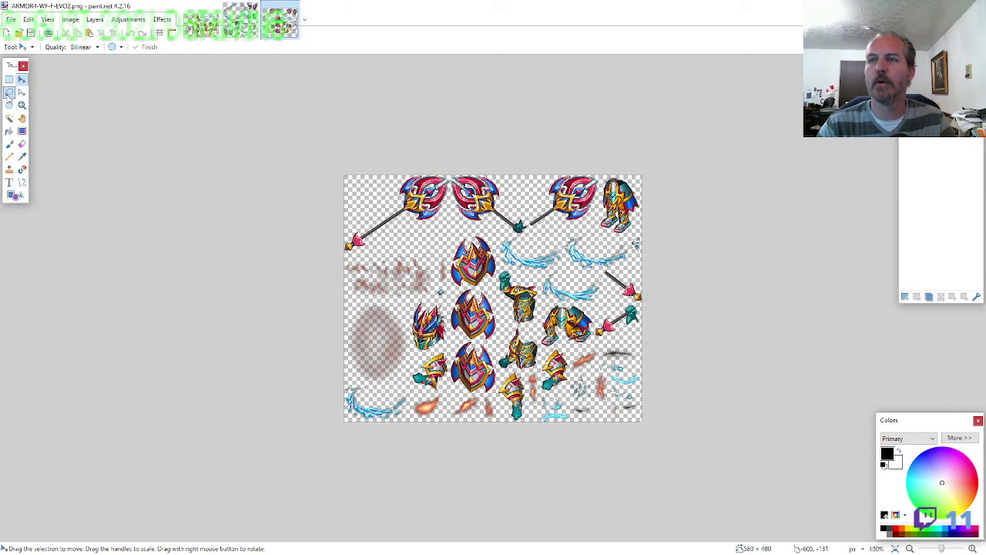
# Lasso and copy the horned helmet beside the shields in the ARMOR4-WF-F-EVO2 sheet
pyautogui.click(9, 91)
pyautogui.scroll(5, 393, 339)
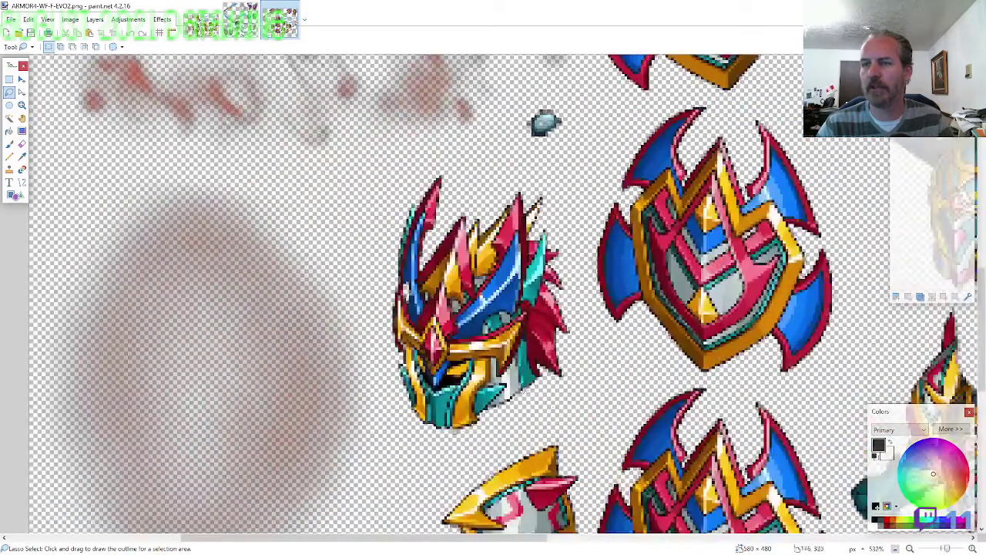
pyautogui.click(567, 405)
pyautogui.moveTo(580, 312)
pyautogui.mouseDown()
pyautogui.moveTo(570, 199)
pyautogui.moveTo(466, 163)
pyautogui.moveTo(412, 185)
pyautogui.moveTo(381, 312)
pyautogui.moveTo(387, 378)
pyautogui.moveTo(412, 429)
pyautogui.moveTo(466, 446)
pyautogui.mouseUp()
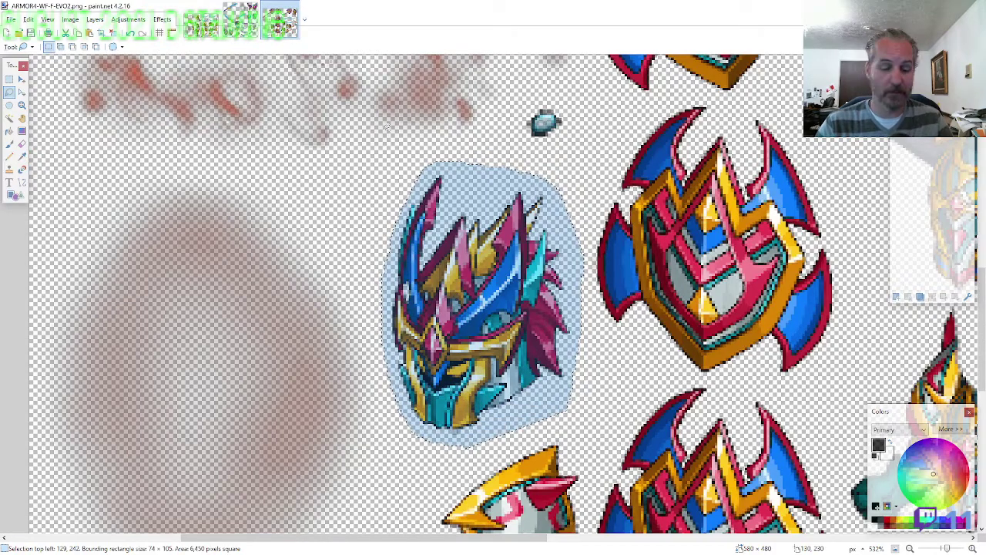
# Create a new 800 × 600 pixel image, paste the helmet into it and place it slightly above the centre
pyautogui.hotkey('ctrl', 'n')
pyautogui.press('Return')
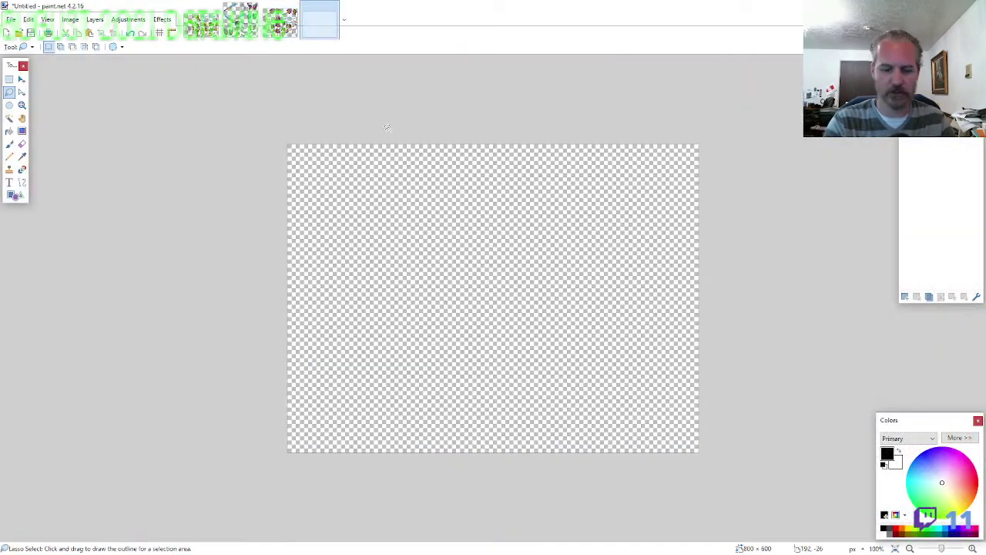
pyautogui.hotkey('ctrl', 'v')
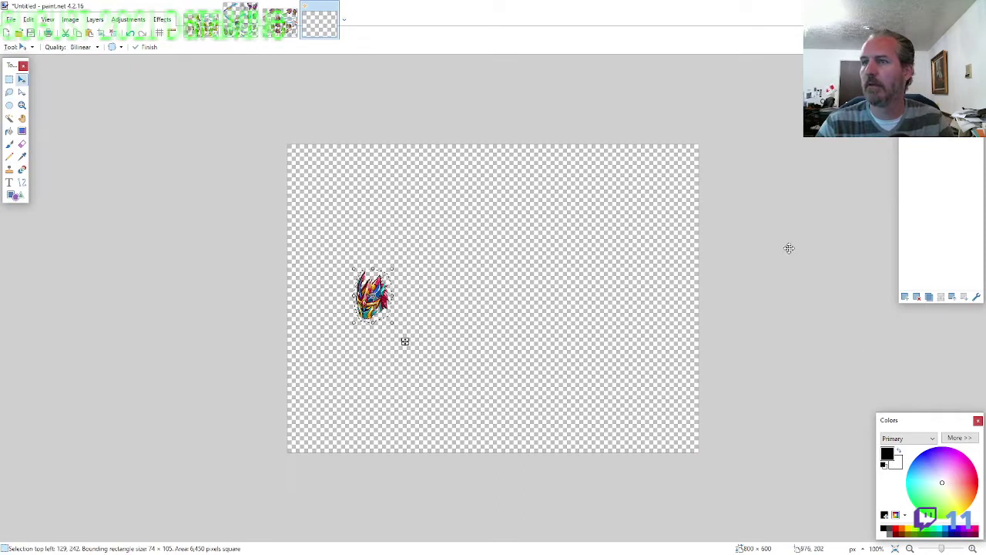
pyautogui.moveTo(402, 339); pyautogui.dragTo(551, 301)
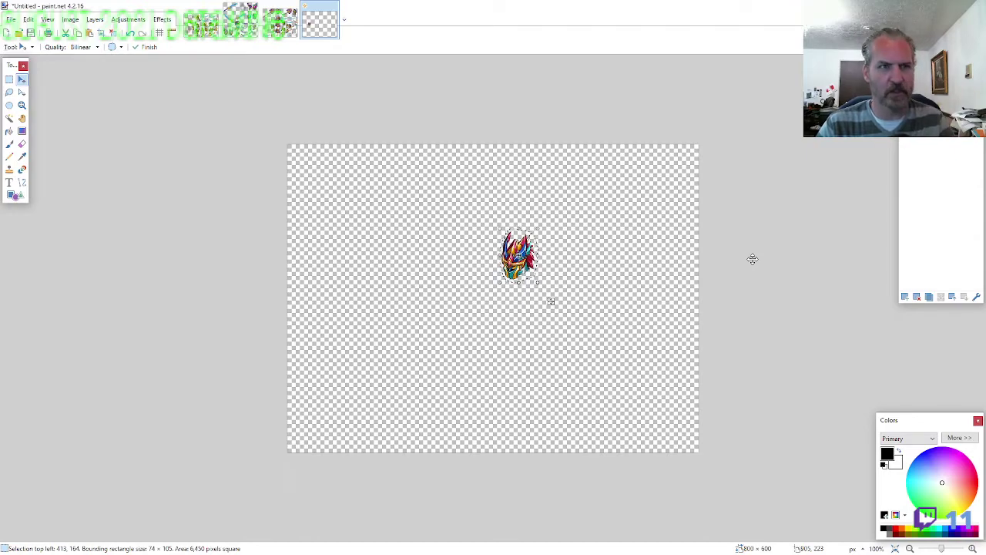
# Lasso and copy the torso with the lowered arm and teal fist in the ARMOR4-WF-F-EVO2 sheet
pyautogui.click(293, 23)
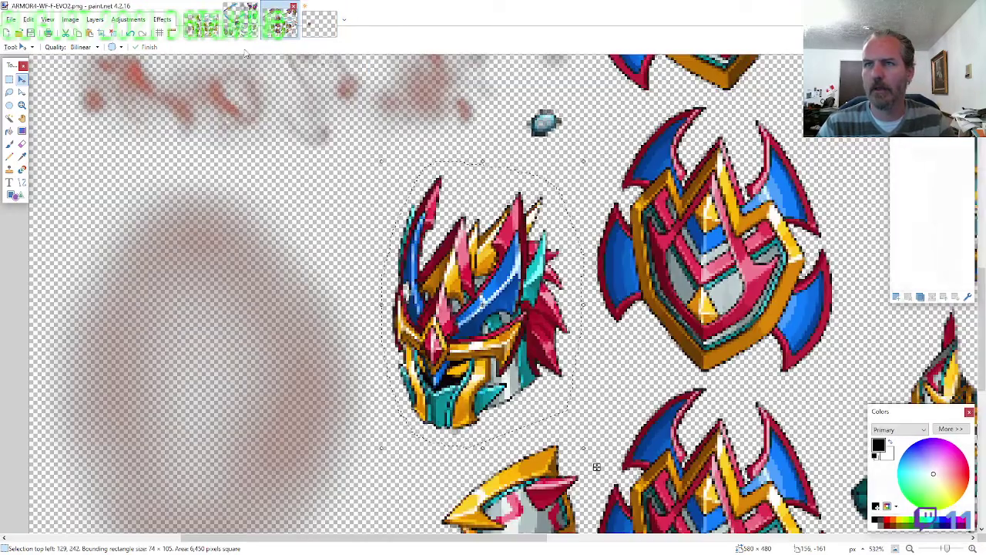
pyautogui.click(9, 93)
pyautogui.scroll(-3, 115, 248)
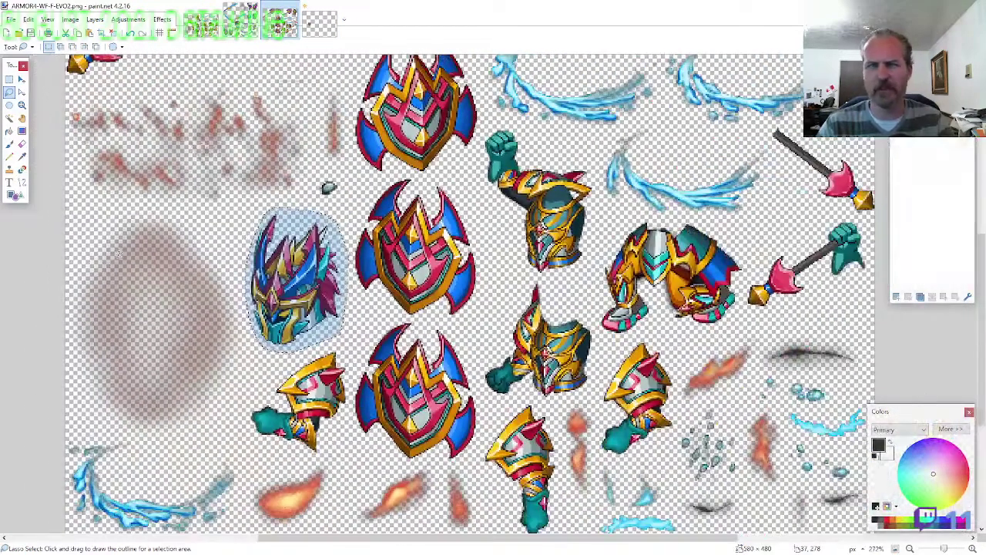
pyautogui.scroll(3, 531, 339)
pyautogui.moveTo(603, 328); pyautogui.dragTo(608, 282)
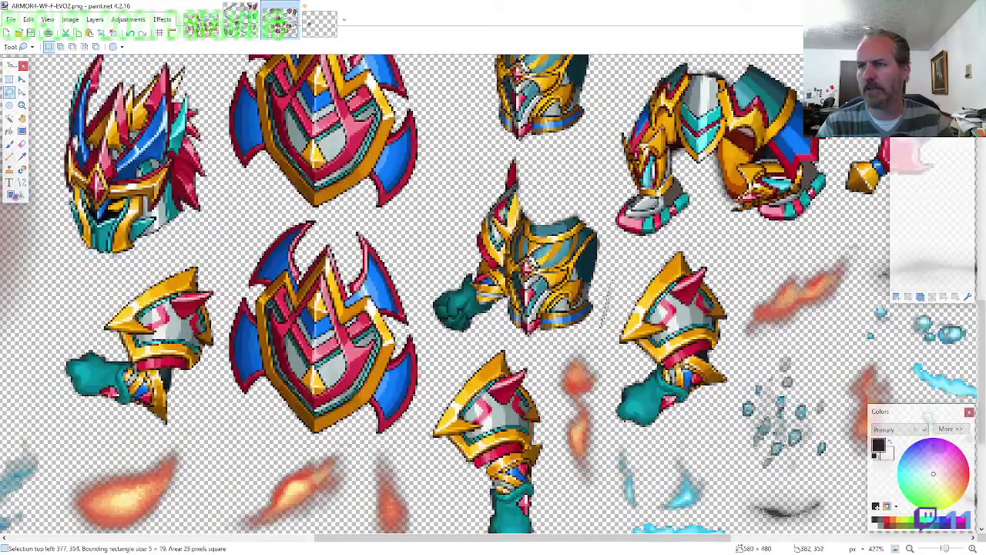
pyautogui.moveTo(608, 234)
pyautogui.mouseDown()
pyautogui.moveTo(551, 167)
pyautogui.moveTo(512, 150)
pyautogui.moveTo(428, 278)
pyautogui.moveTo(436, 324)
pyautogui.moveTo(471, 348)
pyautogui.moveTo(522, 355)
pyautogui.mouseUp()
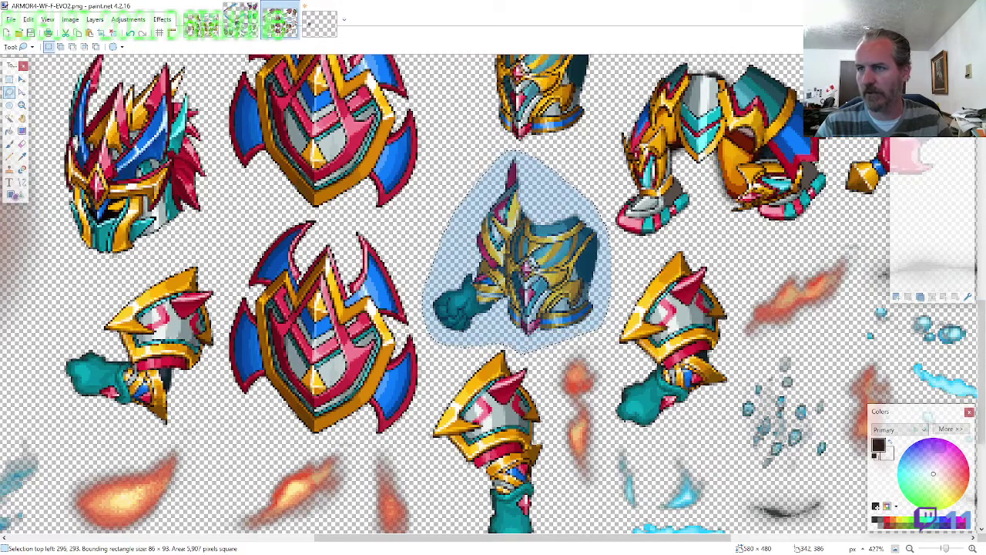
# Paste the torso on a new layer beneath the helmet's layer and align its neck under the helmet
pyautogui.click(319, 23)
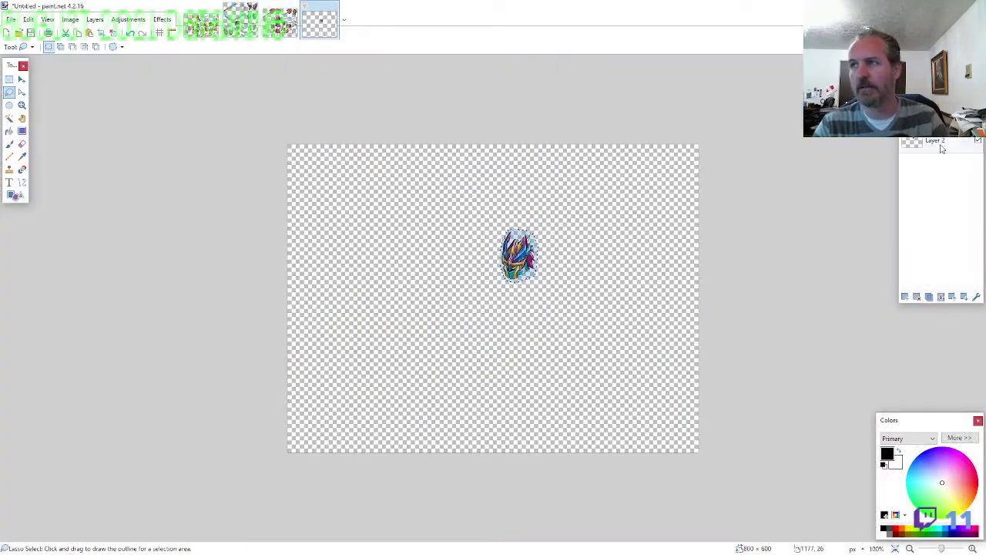
pyautogui.scroll(6, 525, 279)
pyautogui.hotkey('ctrl', 'v')
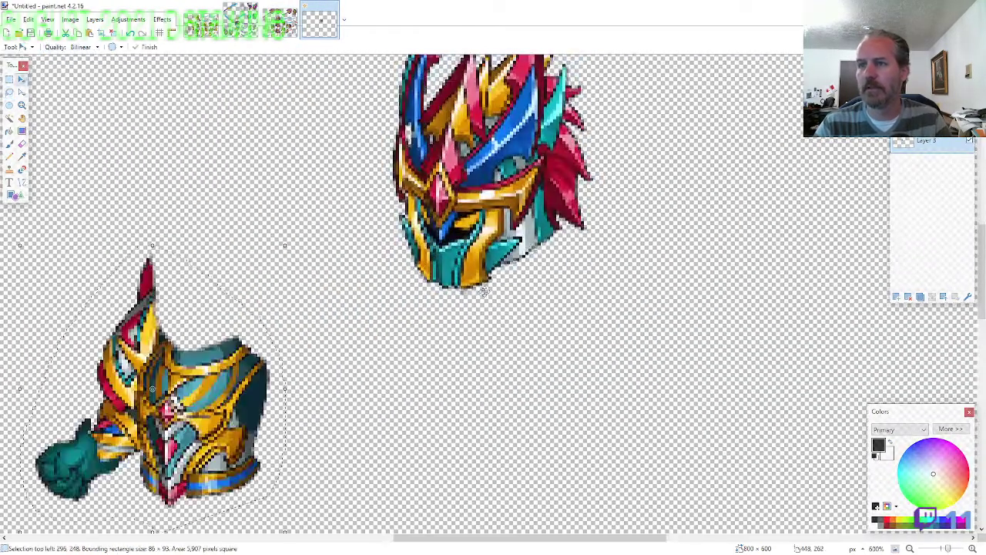
pyautogui.moveTo(230, 359); pyautogui.dragTo(492, 286)
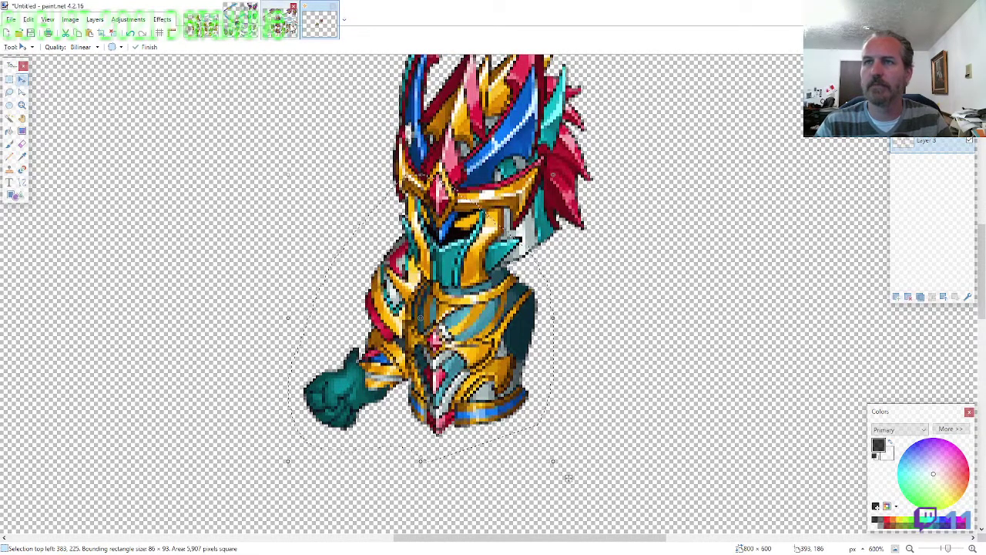
# Lasso and copy the standing legs in the upper-right corner of the ARMOR4-WF-F-EVO2 sheet
pyautogui.hotkey('ctrl', 'shift', 'Tab')
pyautogui.click(9, 93)
pyautogui.scroll(-3, 323, 235)
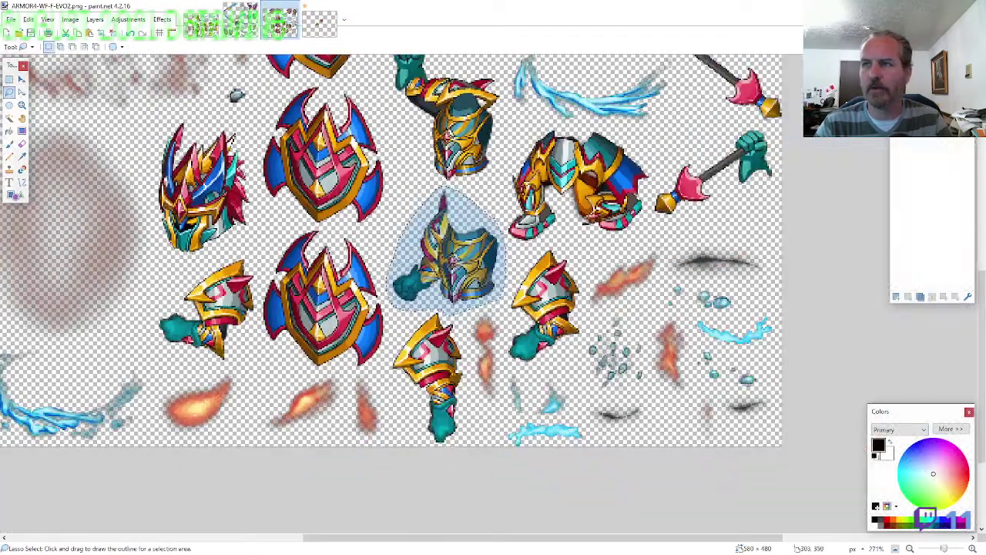
pyautogui.scroll(6, 493, 270)
pyautogui.moveTo(770, 220); pyautogui.dragTo(776, 229)
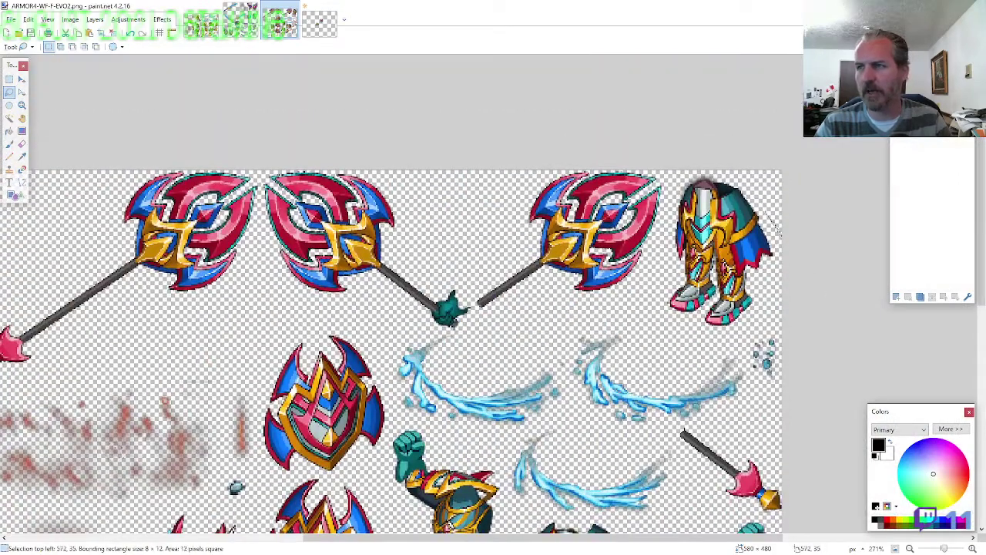
pyautogui.moveTo(738, 176)
pyautogui.mouseDown()
pyautogui.moveTo(690, 173)
pyautogui.moveTo(653, 312)
pyautogui.moveTo(716, 339)
pyautogui.moveTo(774, 308)
pyautogui.mouseUp()
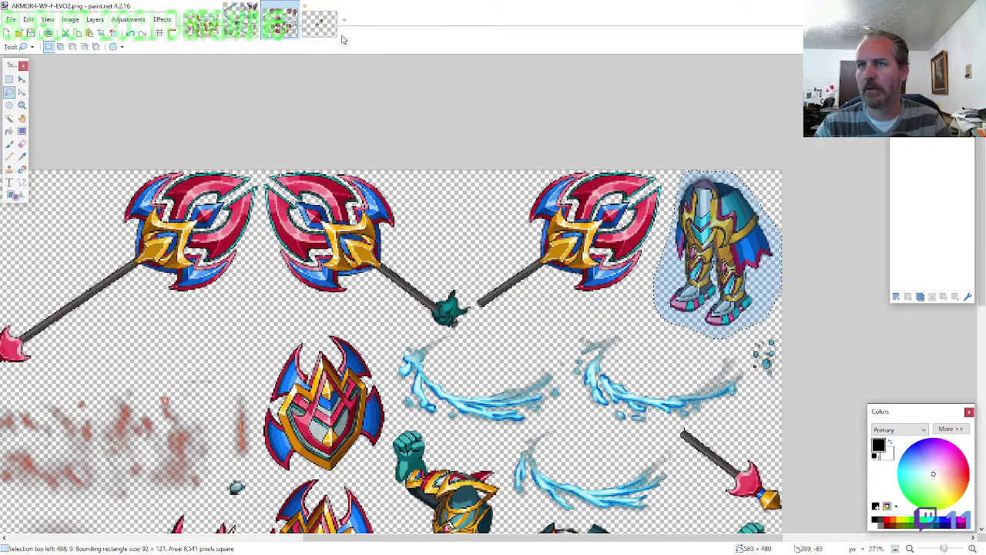
# Paste the legs on a new layer beneath the torso's layer and align them with the torso's waist
pyautogui.click(320, 23)
pyautogui.scroll(-3, 609, 337)
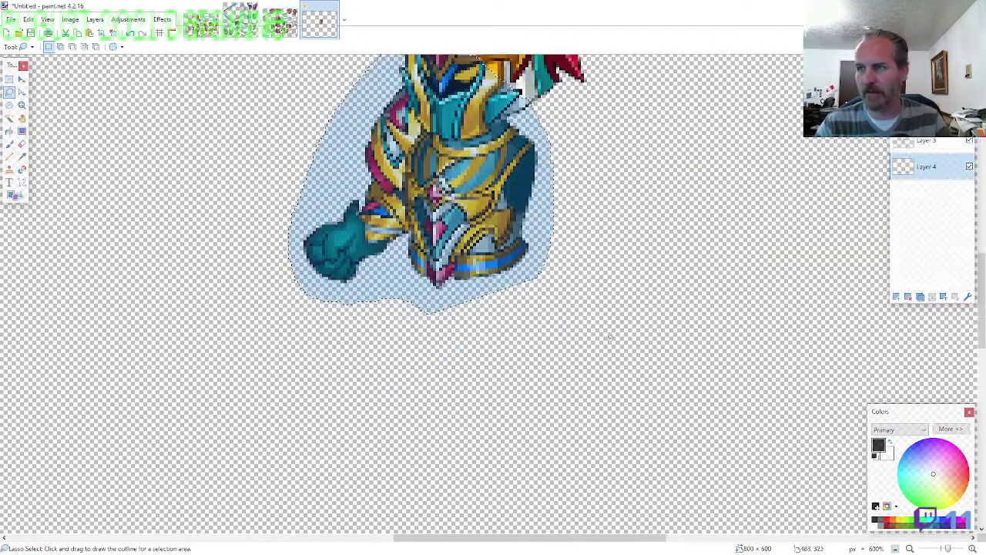
pyautogui.hotkey('ctrl', 'v')
pyautogui.moveTo(791, 158); pyautogui.dragTo(517, 323)
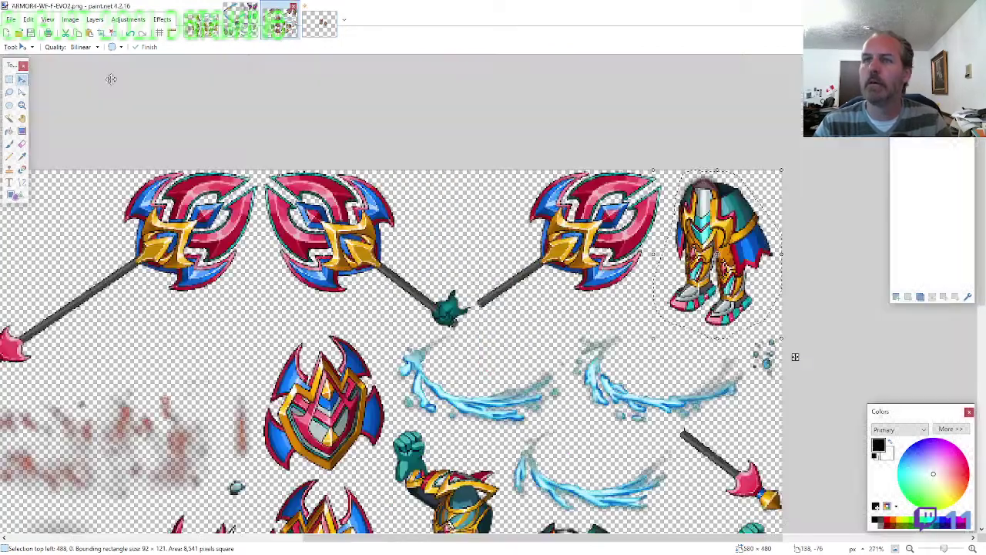
# Lasso and copy the straight-hanging arm with spiked shoulder armor at the bottom of the ARMOR4-WF-F-EVO2 sheet
pyautogui.click(279, 24)
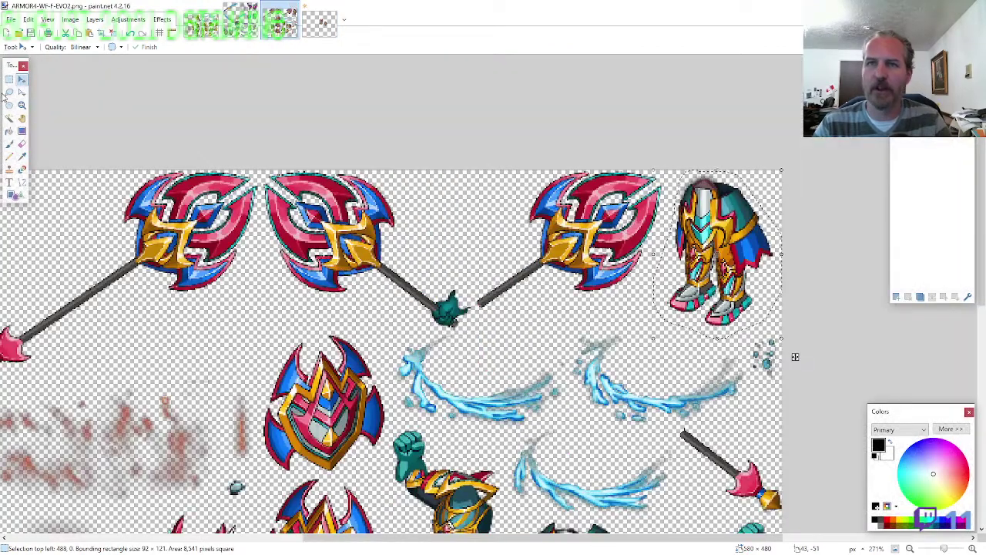
pyautogui.click(9, 92)
pyautogui.scroll(-5, 330, 277)
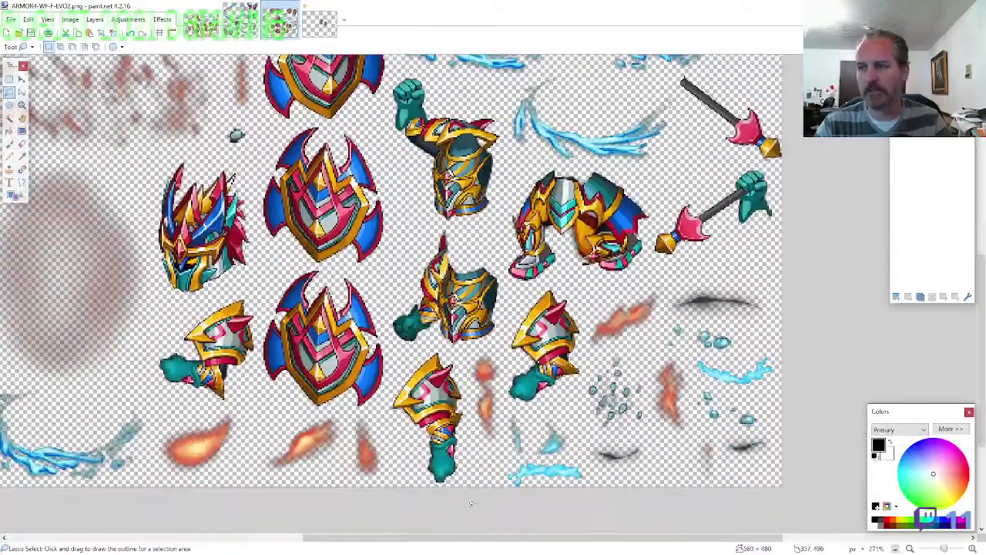
pyautogui.moveTo(466, 482); pyautogui.dragTo(465, 462)
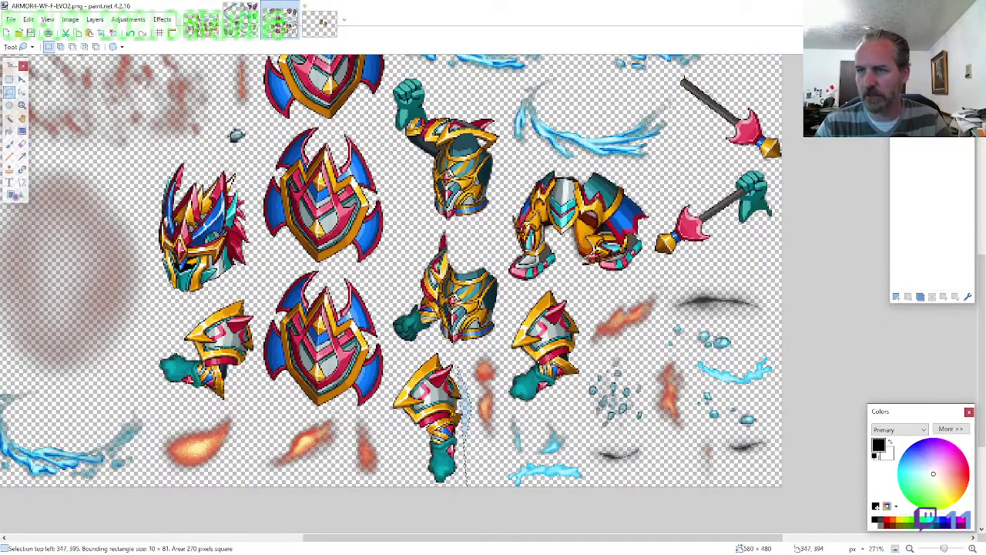
pyautogui.moveTo(456, 368)
pyautogui.mouseDown()
pyautogui.moveTo(414, 348)
pyautogui.moveTo(390, 379)
pyautogui.moveTo(391, 428)
pyautogui.moveTo(432, 461)
pyautogui.mouseUp()
# Paste the spiked-shoulder arm on a new layer above the torso's layer and align it with the torso's empty shoulder
pyautogui.click(318, 23)
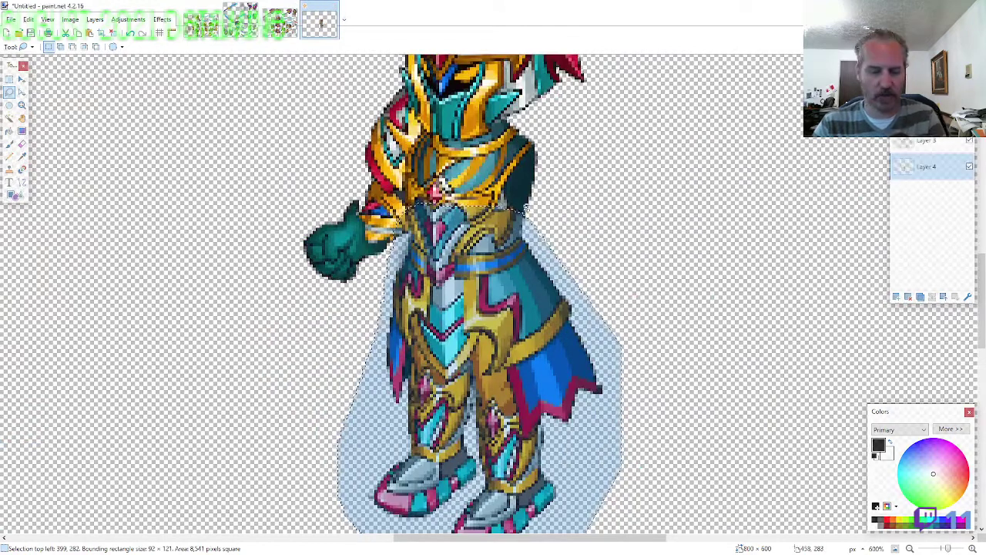
pyautogui.hotkey('ctrl', 'shift', 'n')
pyautogui.moveTo(933, 168); pyautogui.dragTo(932, 143)
pyautogui.scroll(1, 738, 239)
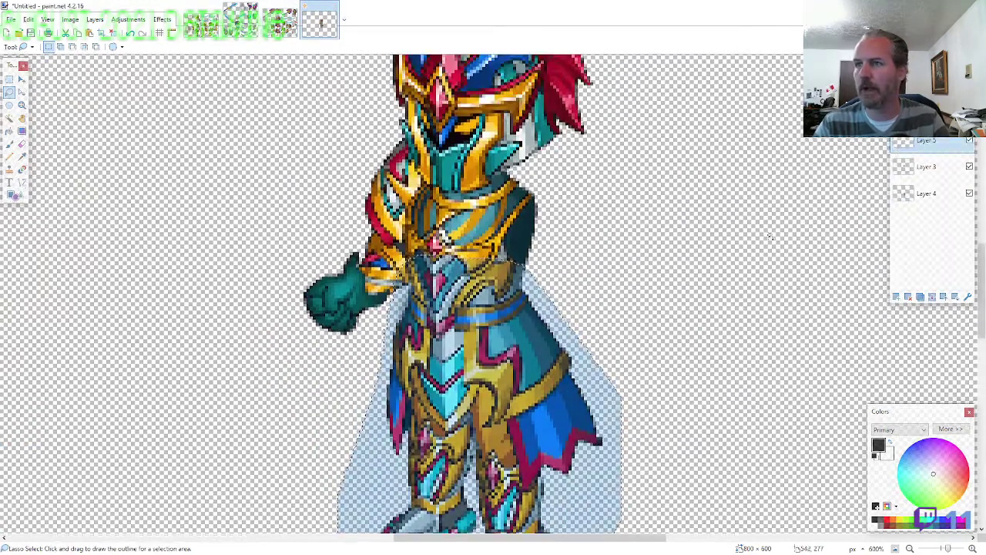
pyautogui.hotkey('ctrl', 'v')
pyautogui.moveTo(150, 338); pyautogui.dragTo(546, 239)
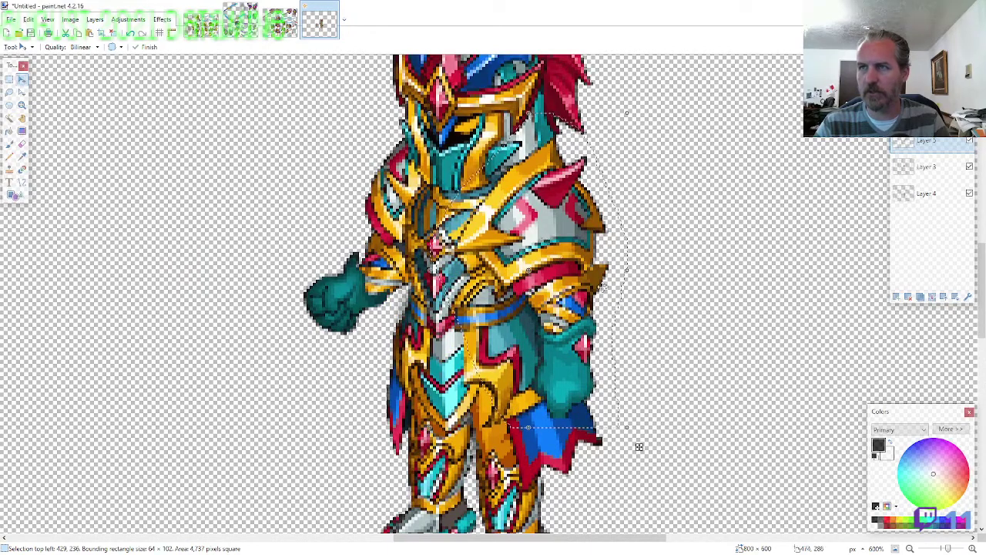
pyautogui.scroll(-3, 638, 446)
pyautogui.scroll(-1, 655, 400)
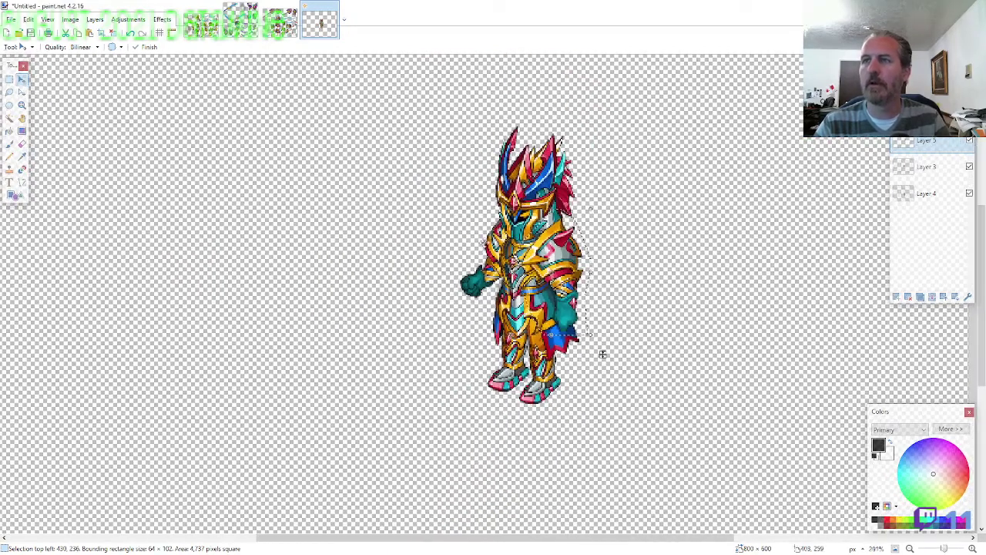
# Lasso and copy the uppermost shield of the shield column on the ARMOR4-WF-F-EVO2 sheet
pyautogui.click(279, 23)
pyautogui.click(9, 92)
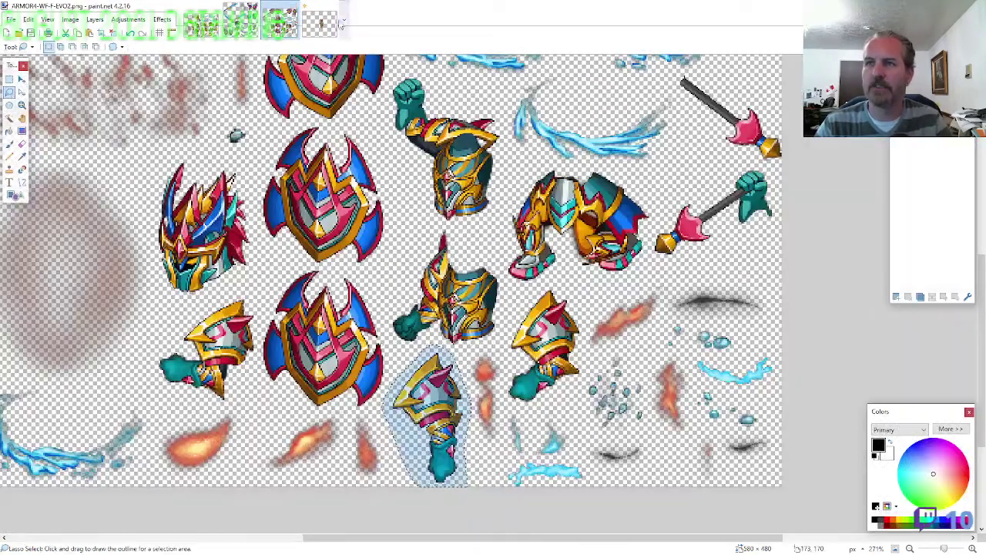
pyautogui.click(320, 23)
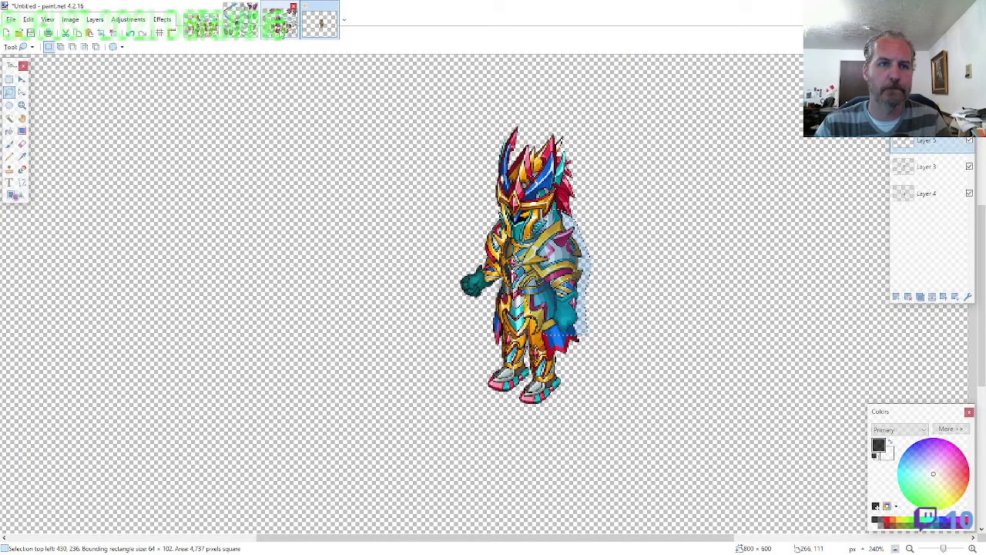
pyautogui.click(280, 24)
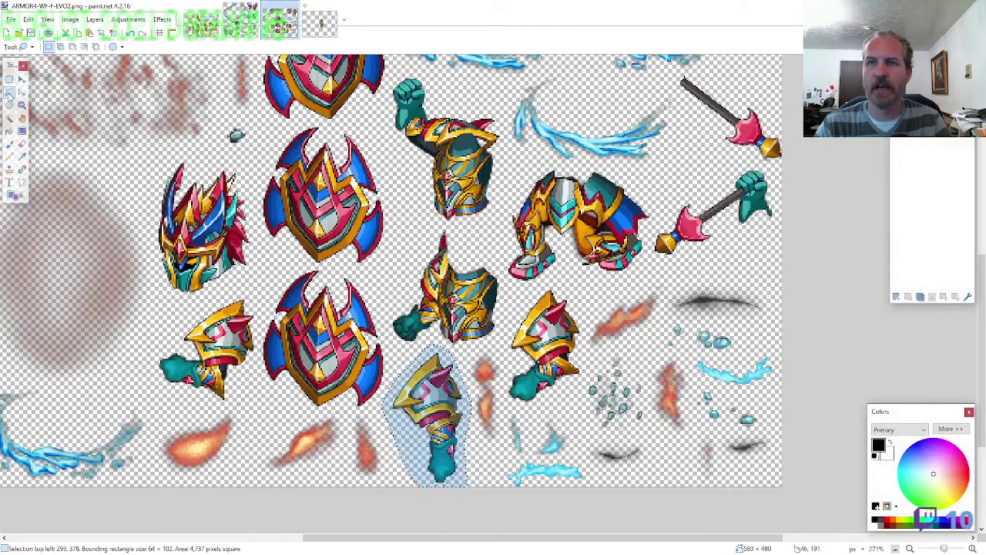
pyautogui.scroll(-2, 231, 176)
pyautogui.scroll(5, 383, 321)
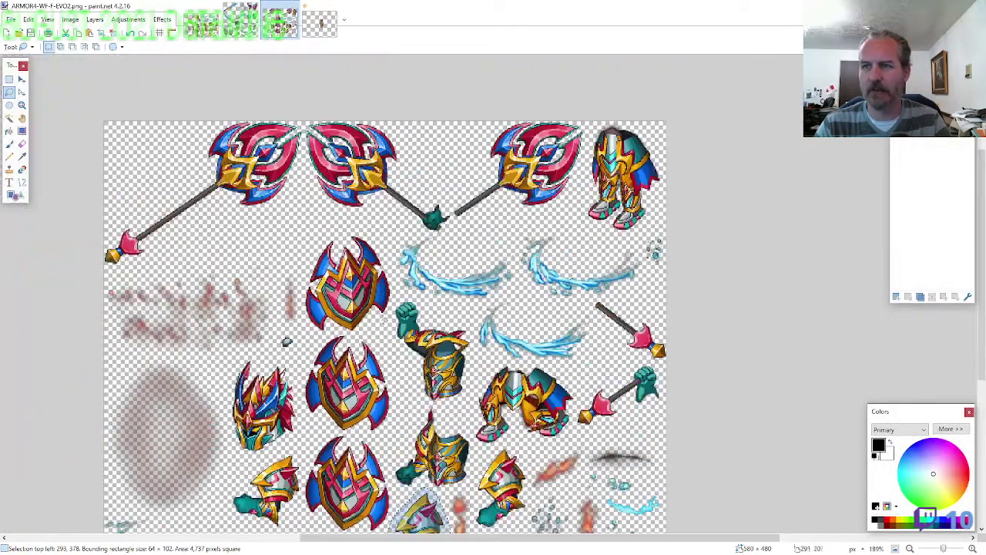
pyautogui.scroll(4, 385, 319)
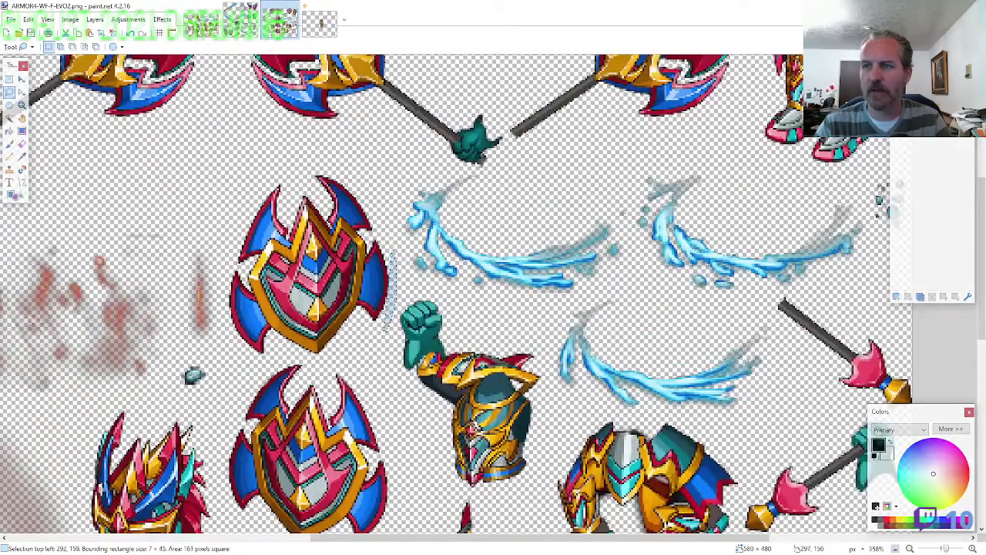
pyautogui.moveTo(395, 243)
pyautogui.mouseDown()
pyautogui.moveTo(359, 176)
pyautogui.moveTo(259, 171)
pyautogui.moveTo(228, 231)
pyautogui.moveTo(224, 316)
pyautogui.moveTo(243, 343)
pyautogui.moveTo(285, 364)
pyautogui.mouseUp()
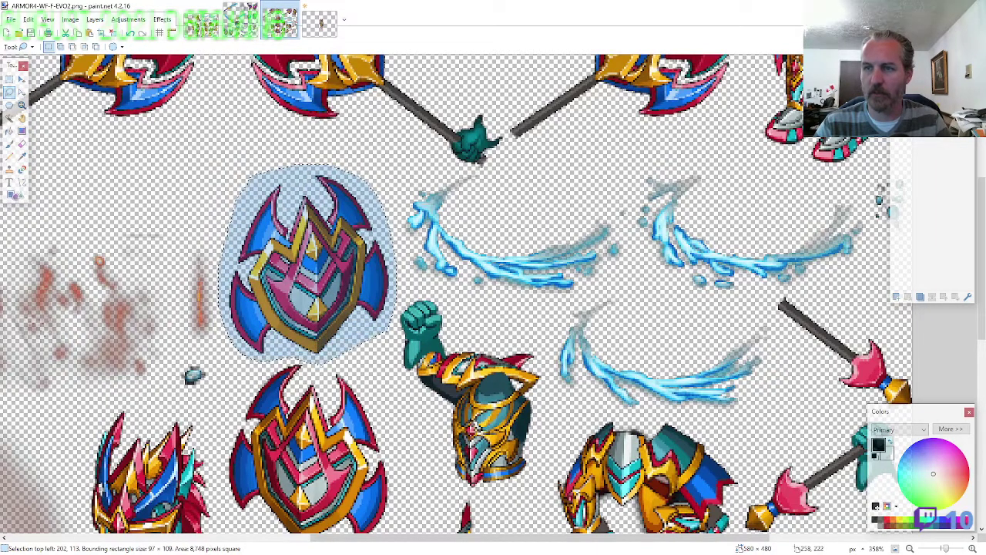
# Paste the shield on a new layer above the arm's layer and place it over the arm's hand
pyautogui.click(329, 31)
pyautogui.hotkey('ctrl', 'shift', 'n')
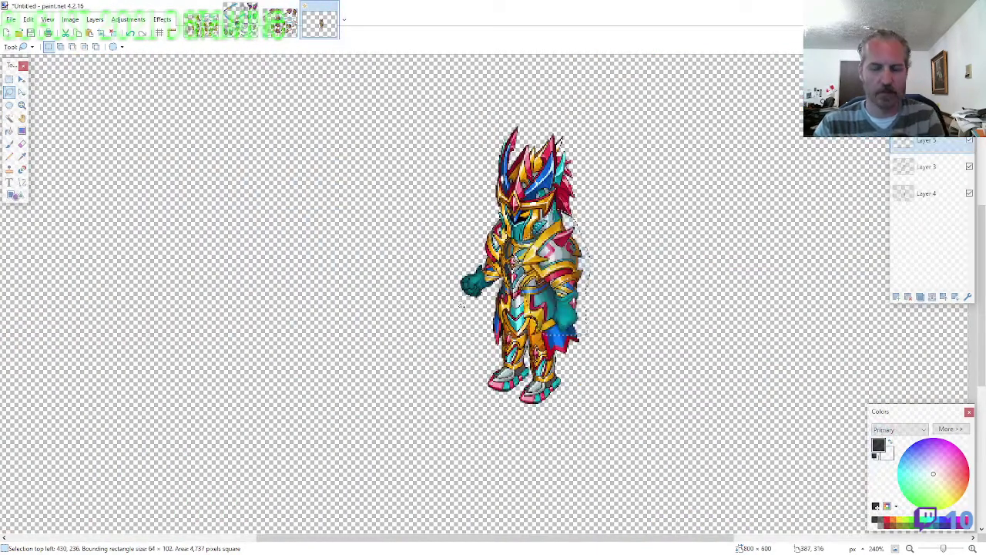
pyautogui.hotkey('ctrl', 'v')
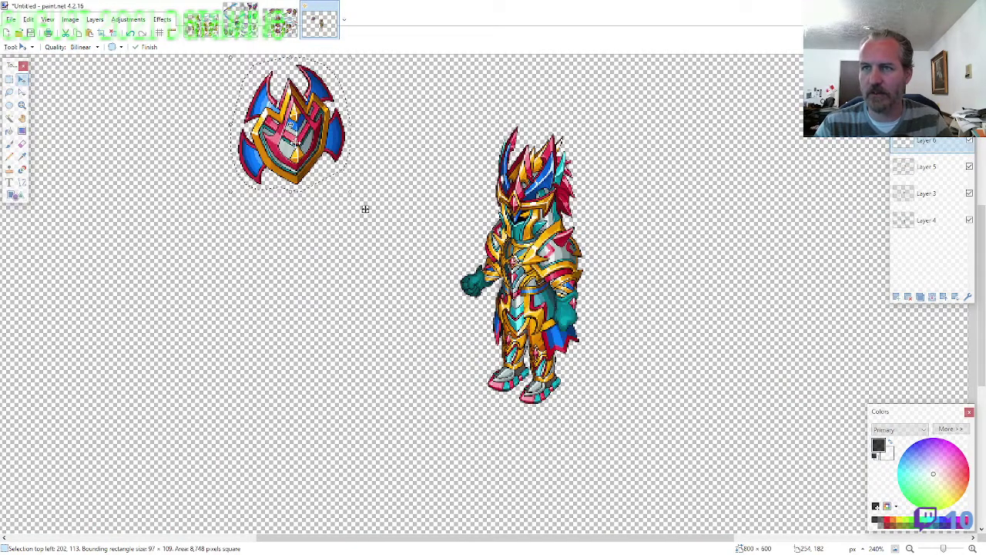
pyautogui.moveTo(365, 209); pyautogui.dragTo(644, 395)
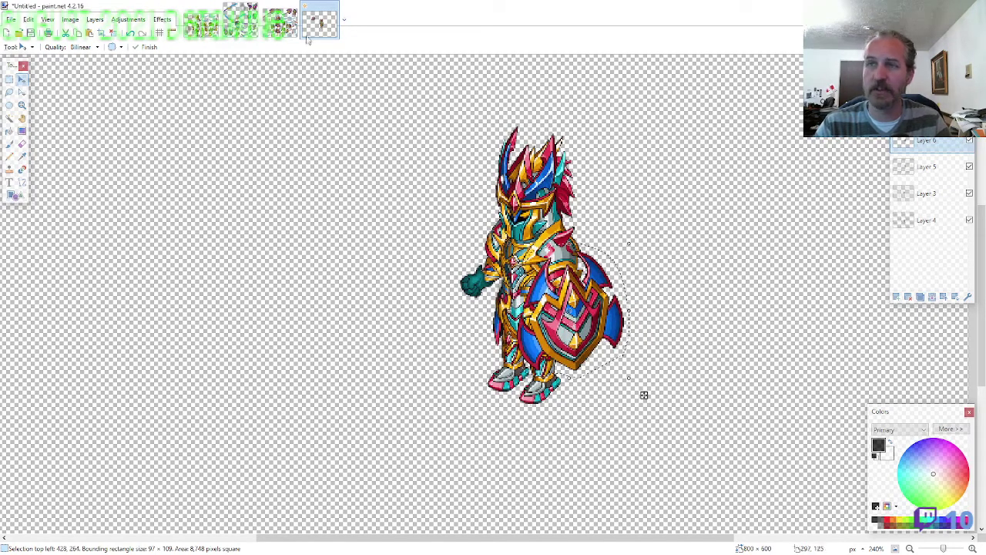
# Lasso and copy the axe head with its shaft and gripping hand at the top of the ARMOR4-WF-F-EVO2 sheet
pyautogui.click(280, 23)
pyautogui.press('s')
pyautogui.scroll(3, 199, 198)
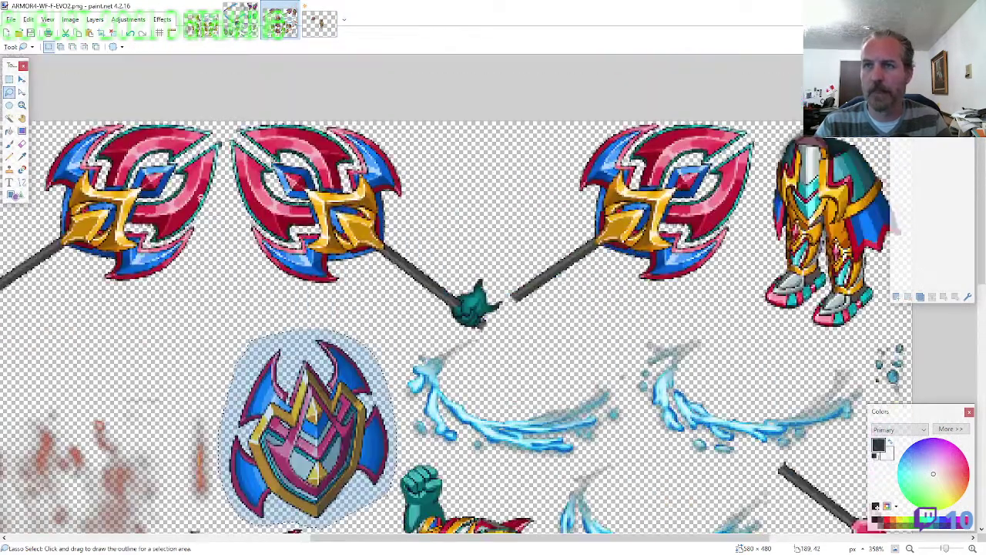
pyautogui.moveTo(507, 308)
pyautogui.mouseDown()
pyautogui.moveTo(440, 165)
pyautogui.moveTo(374, 121)
pyautogui.moveTo(247, 109)
pyautogui.moveTo(229, 154)
pyautogui.moveTo(249, 263)
pyautogui.moveTo(350, 305)
pyautogui.moveTo(485, 338)
pyautogui.mouseUp()
# Paste the axe onto the shield's layer and align its gripping hand with the character's free fist
pyautogui.click(320, 23)
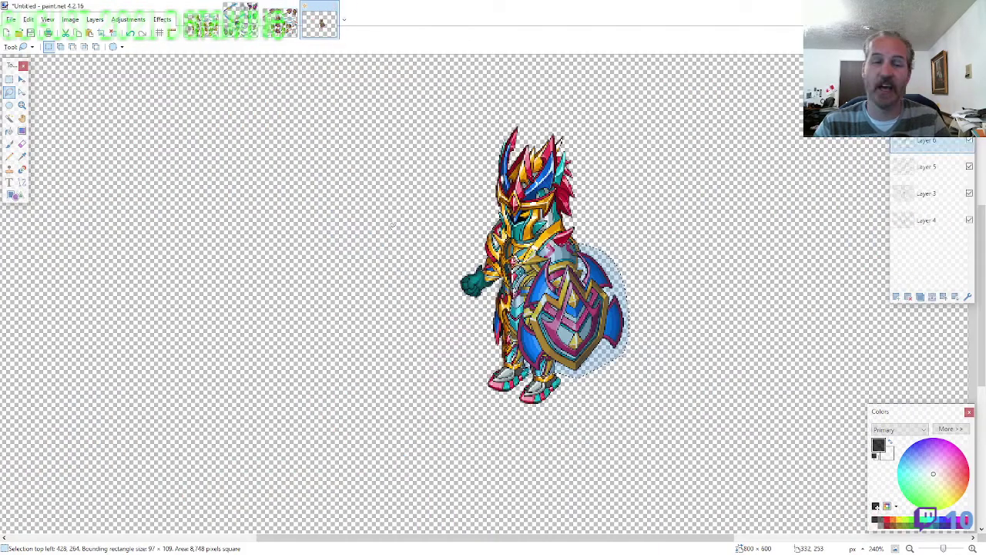
pyautogui.scroll(3, 462, 282)
pyautogui.hotkey('ctrl', 'v')
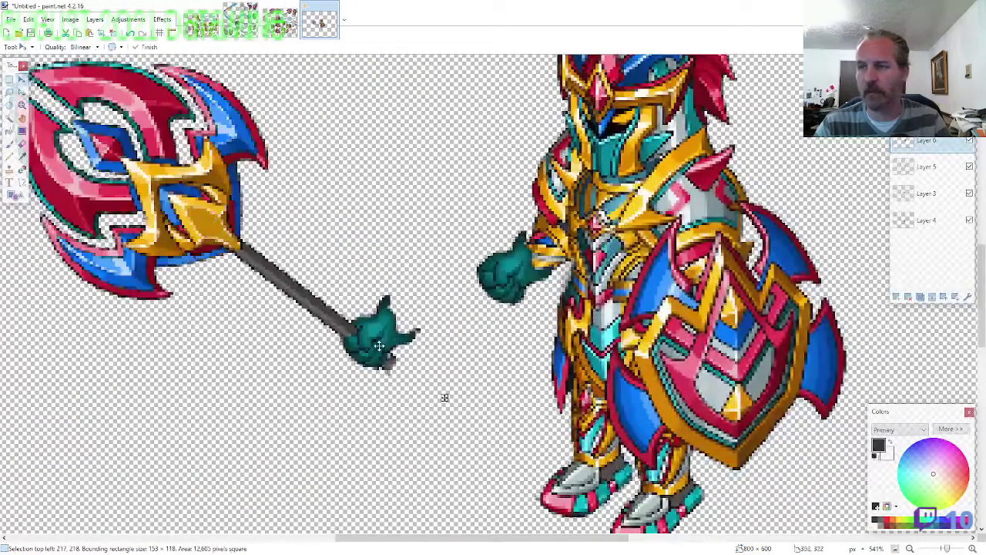
pyautogui.moveTo(518, 287); pyautogui.dragTo(516, 282)
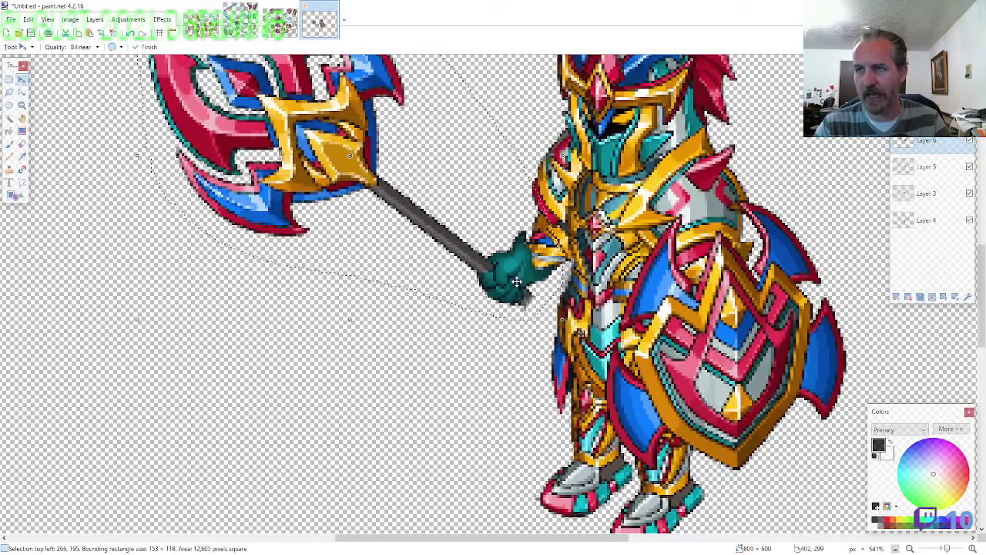
pyautogui.click(23, 144)
pyautogui.scroll(4, 510, 307)
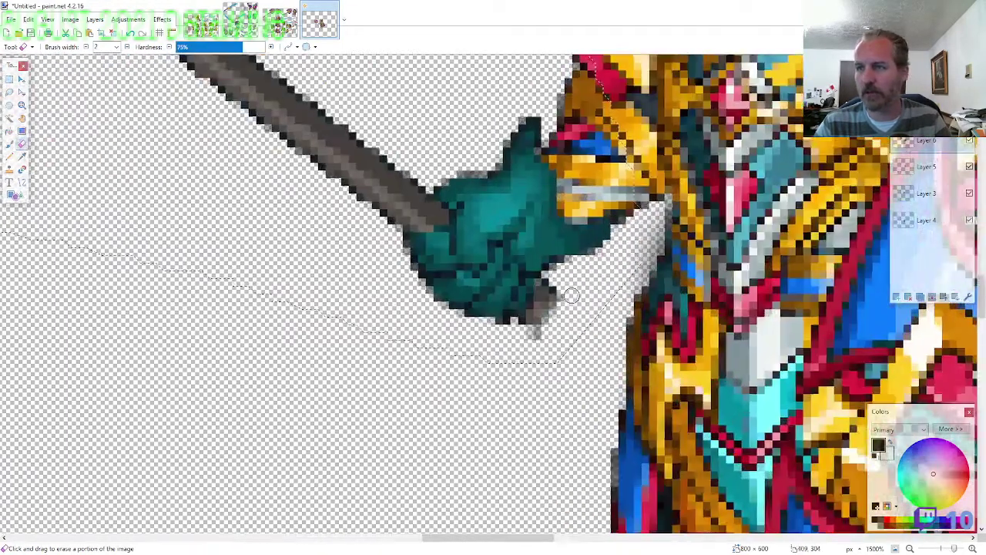
pyautogui.scroll(-2, 555, 346)
# Lasso and copy the lower shaft with pink guard and gold pommel, without a hand, at the sheet's right edge
pyautogui.click(280, 22)
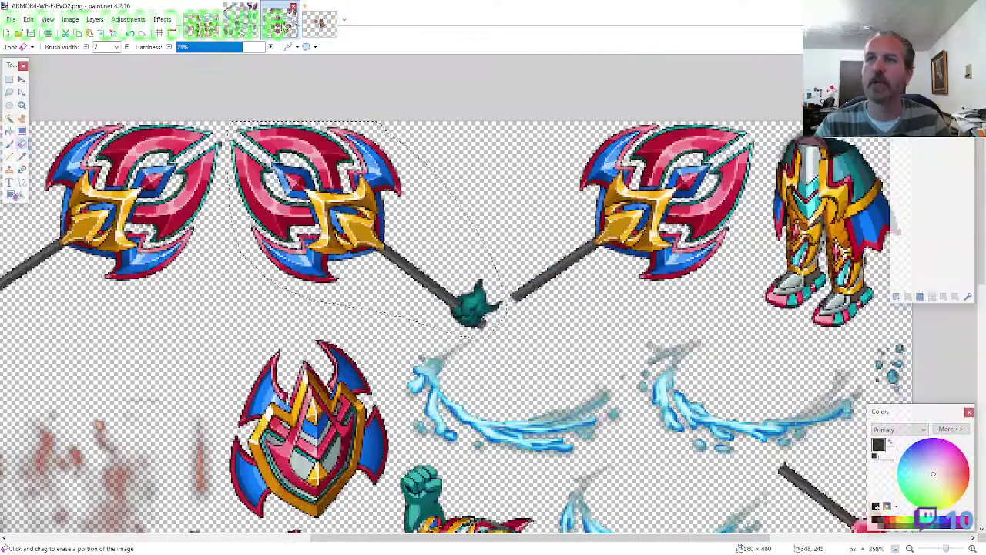
pyautogui.click(10, 92)
pyautogui.scroll(-2, 148, 210)
pyautogui.scroll(-3, 354, 196)
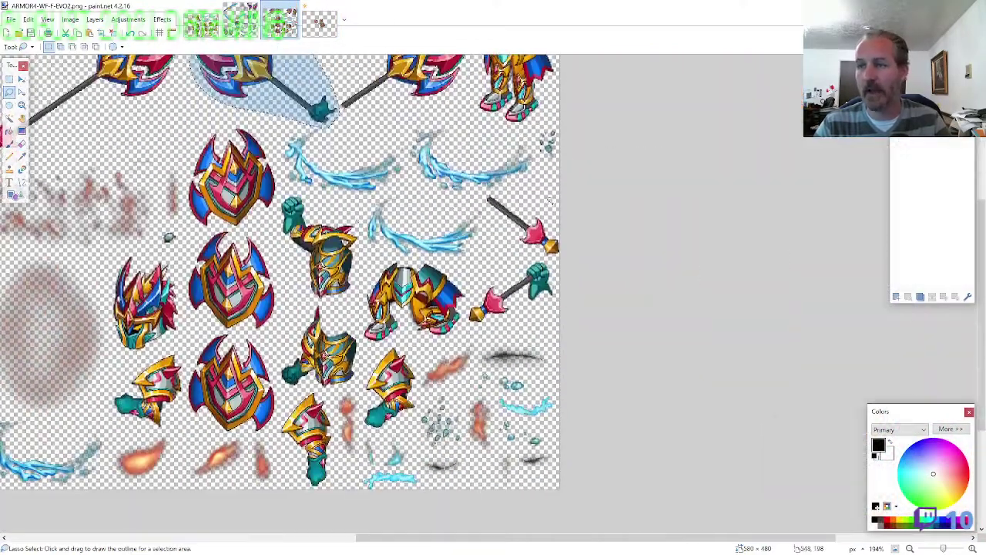
pyautogui.scroll(1, 565, 185)
pyautogui.moveTo(575, 250); pyautogui.dragTo(556, 235)
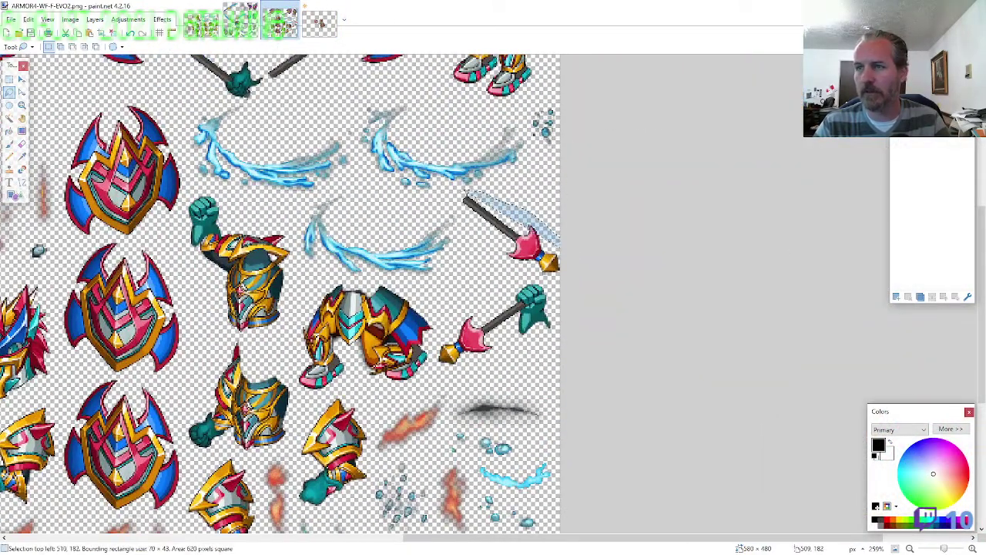
pyautogui.moveTo(458, 205); pyautogui.dragTo(480, 239)
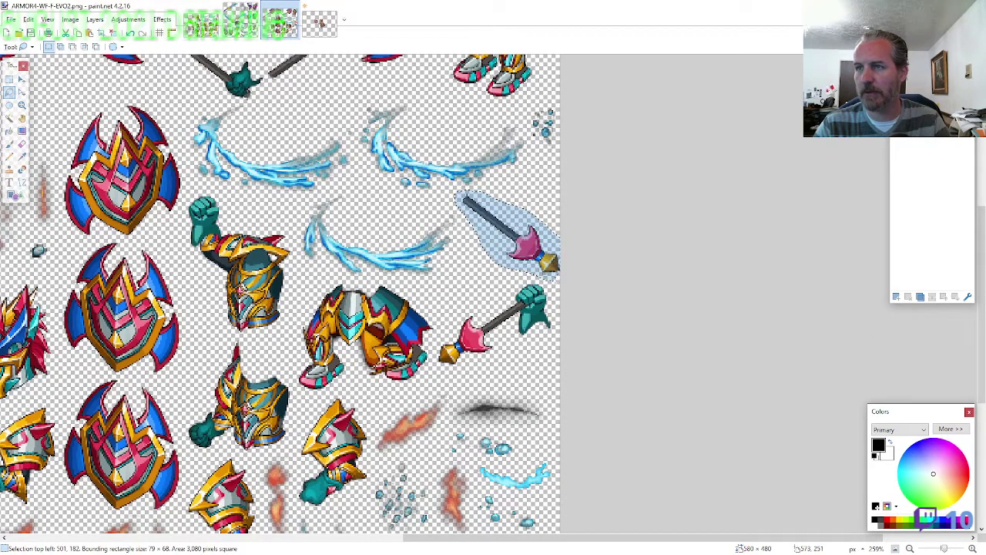
# Paste the lower shaft on a new layer beneath all others and line it up with the axe shaft below the fist
pyautogui.click(322, 33)
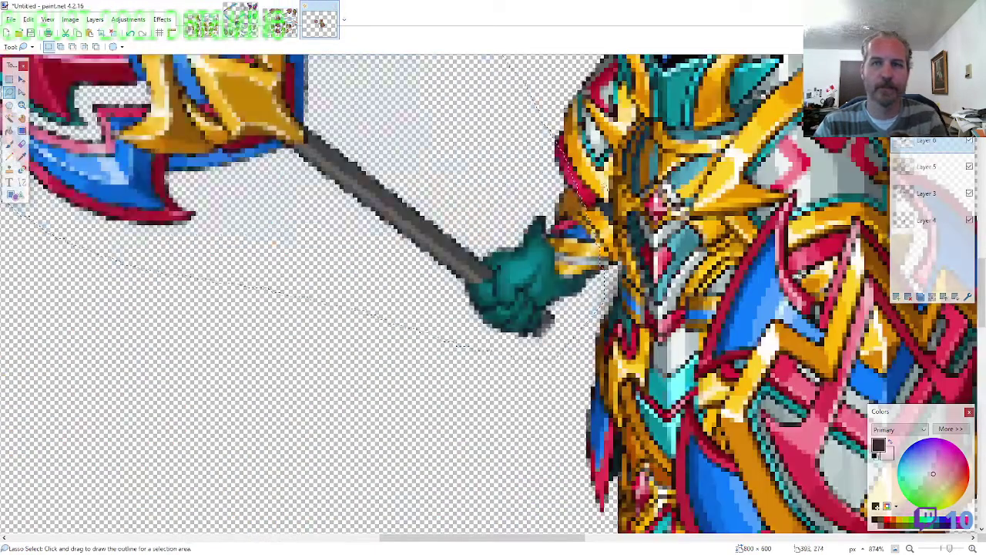
pyautogui.click(895, 296)
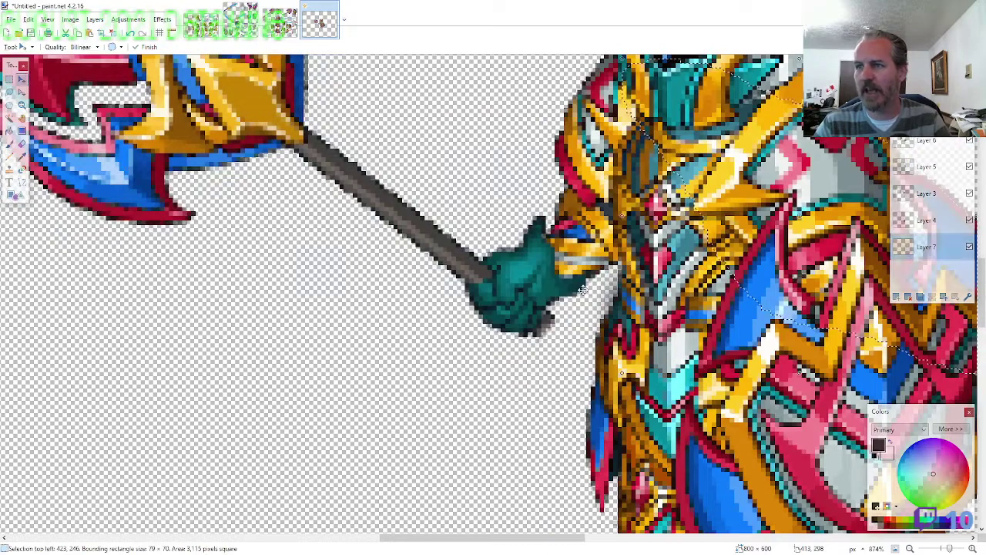
pyautogui.hotkey('ctrl', 'v')
pyautogui.moveTo(620, 354); pyautogui.dragTo(643, 447)
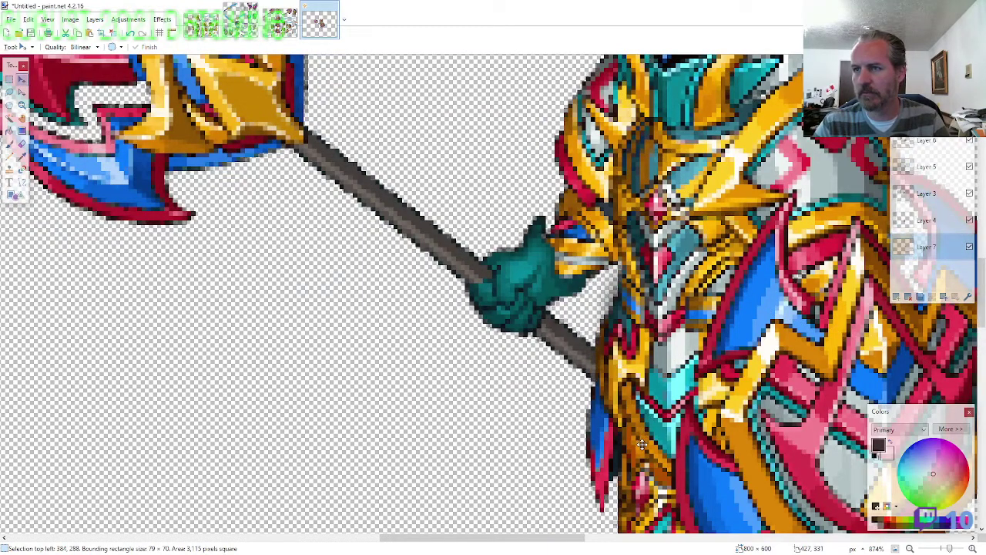
pyautogui.scroll(-10, 312, 339)
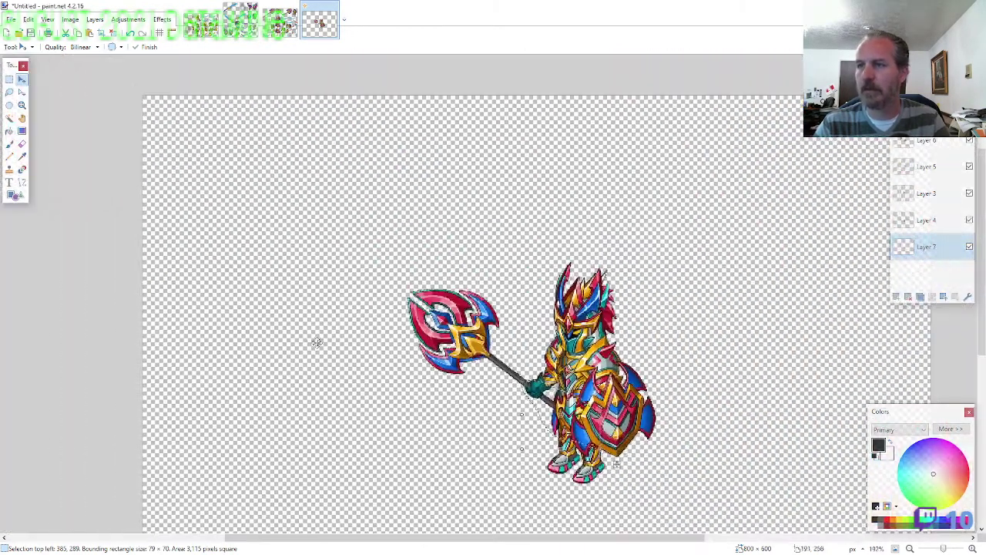
# Merge all layers into one and move the character about 252 px left and 152 px up on the canvas
pyautogui.hotkey('ctrl', 'a')
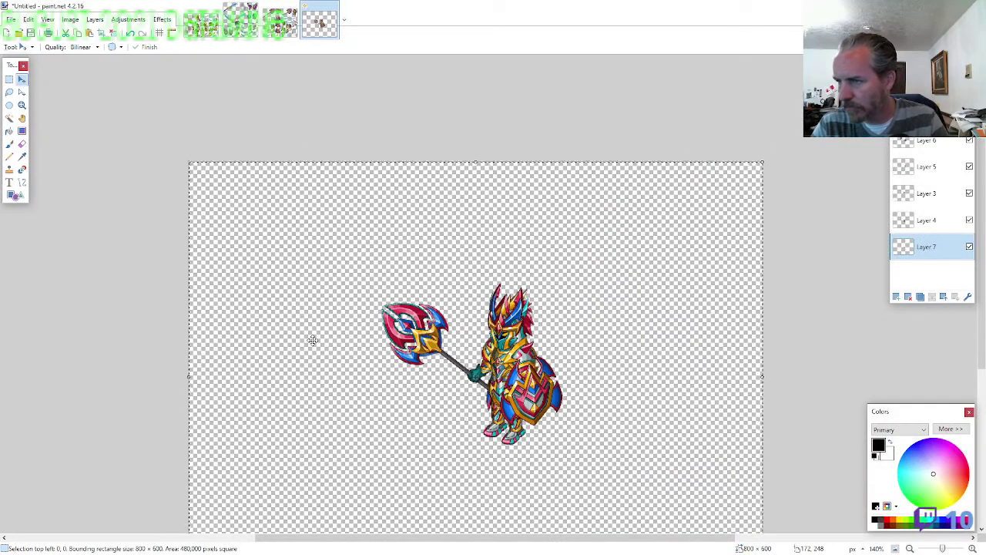
pyautogui.scroll(-2, 312, 339)
pyautogui.scroll(-2, 312, 339)
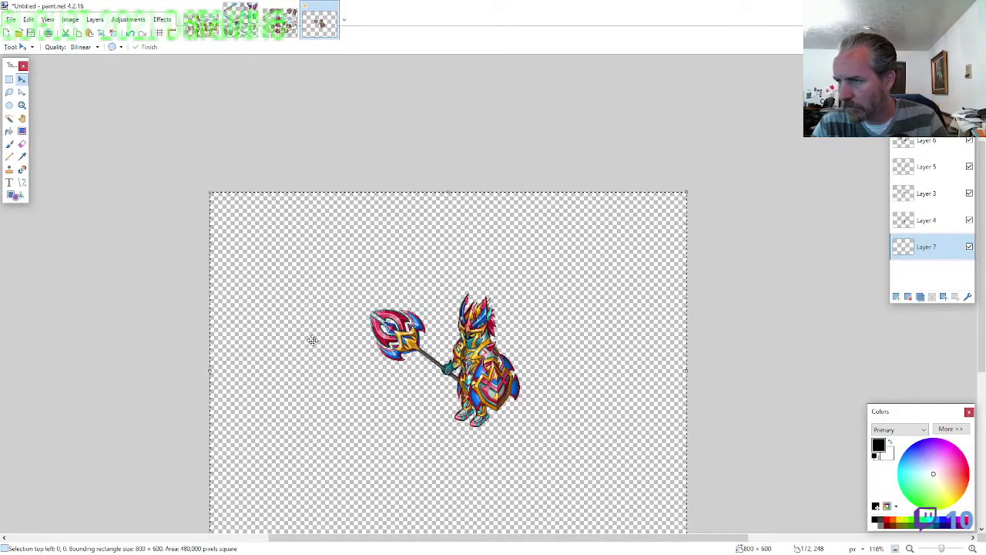
pyautogui.scroll(1, 312, 340)
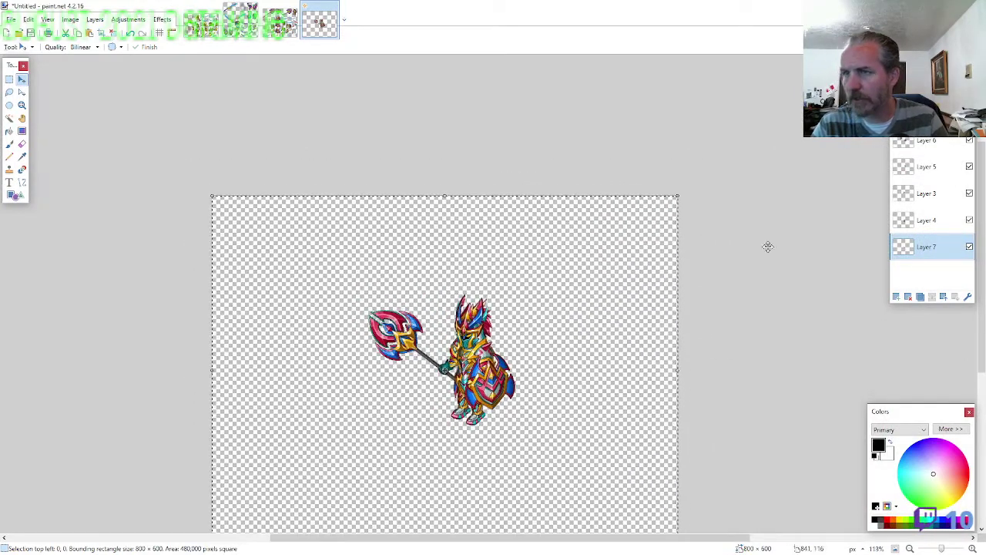
pyautogui.click(931, 298)
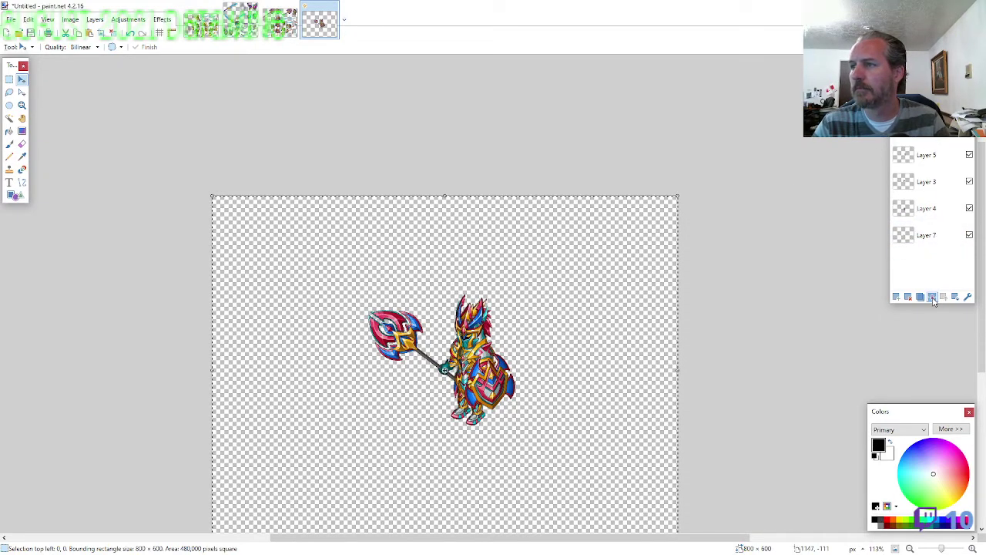
pyautogui.moveTo(585, 270); pyautogui.dragTo(452, 184)
pyautogui.moveTo(449, 271); pyautogui.dragTo(440, 275)
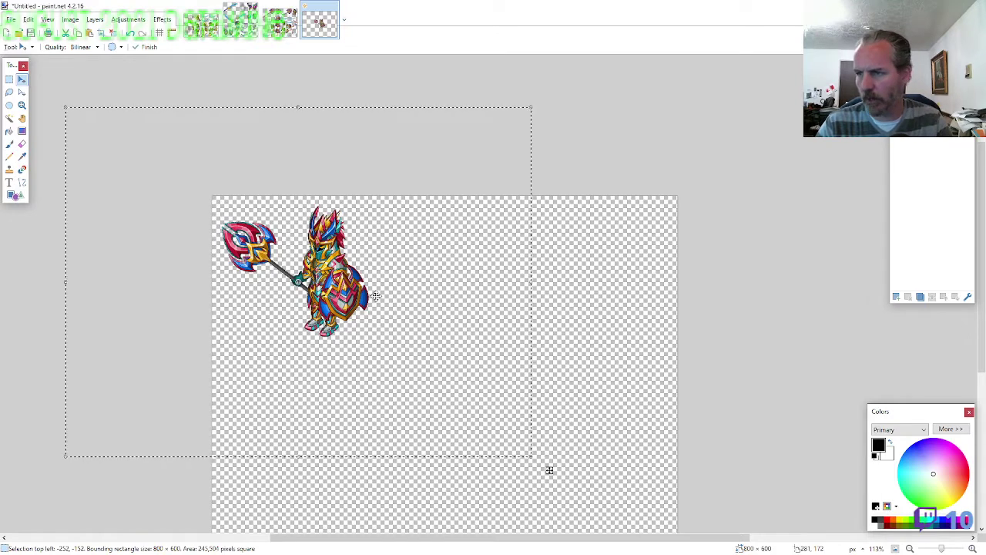
# Resize the canvas to 280 × 280 pixels anchored Top Left and nudge the character down 9 px
pyautogui.hotkey('ctrl', 'shift', 'r')
pyautogui.write('280')
pyautogui.press('Tab')
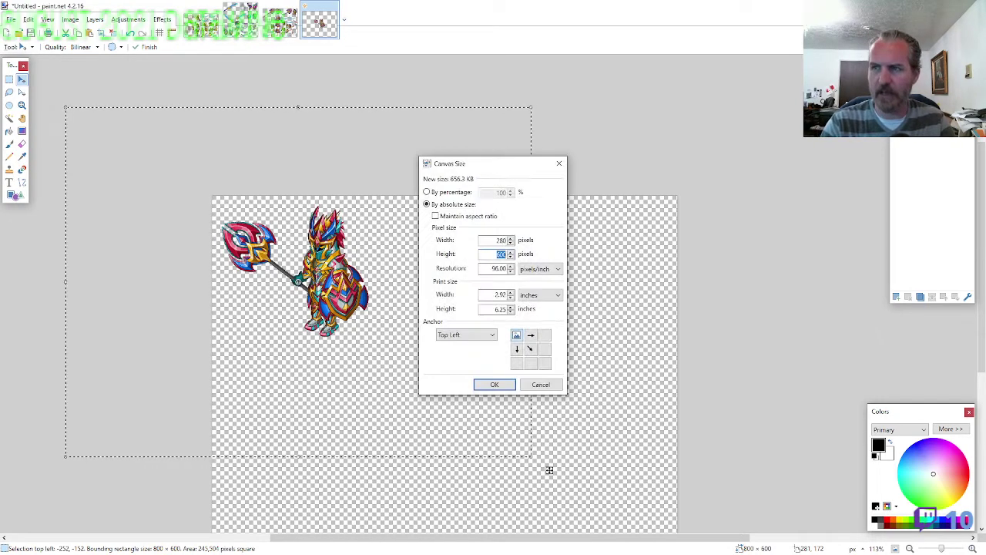
pyautogui.write('280')
pyautogui.press('Return')
pyautogui.hotkey('ctrl', 'Down')
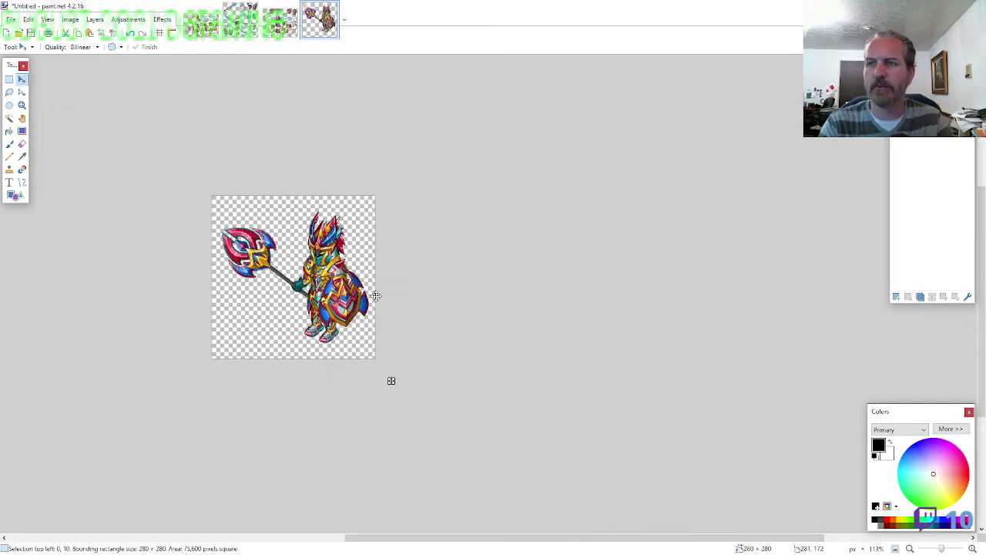
pyautogui.press('Up')
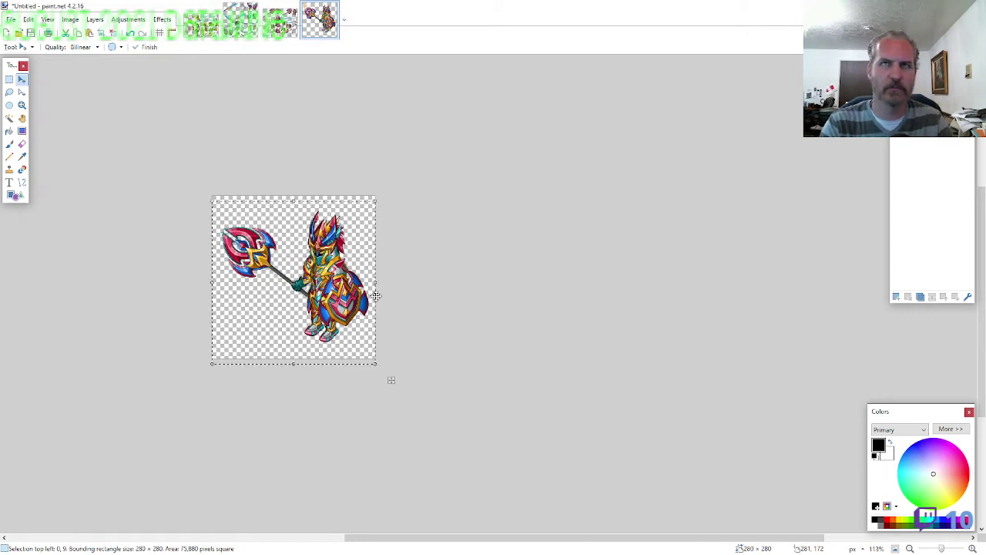
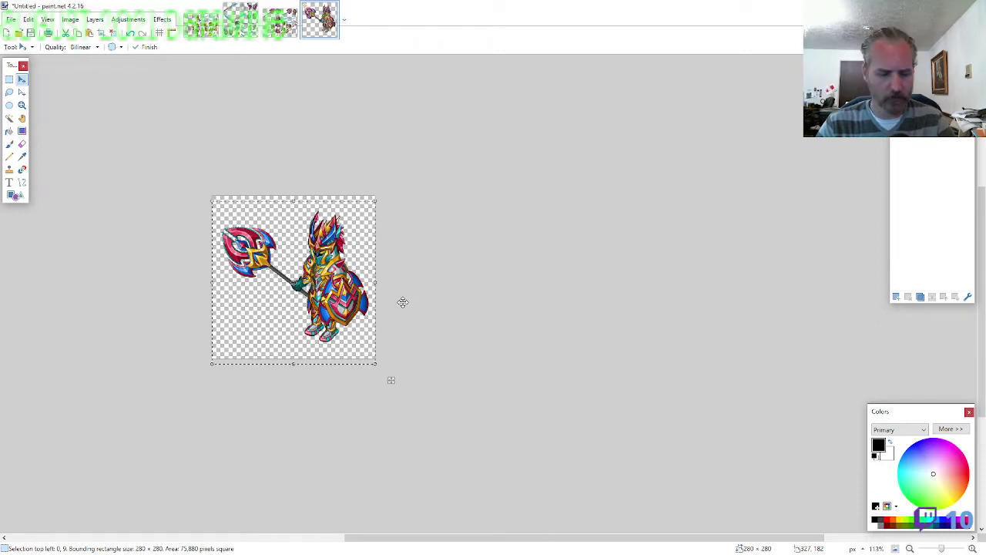
# Save the finished character as the PNG file ARMOR4-WF-F-EVO2 in the 2021-08 folder
pyautogui.hotkey('ctrl', 's')
pyautogui.write('ARMOR4')
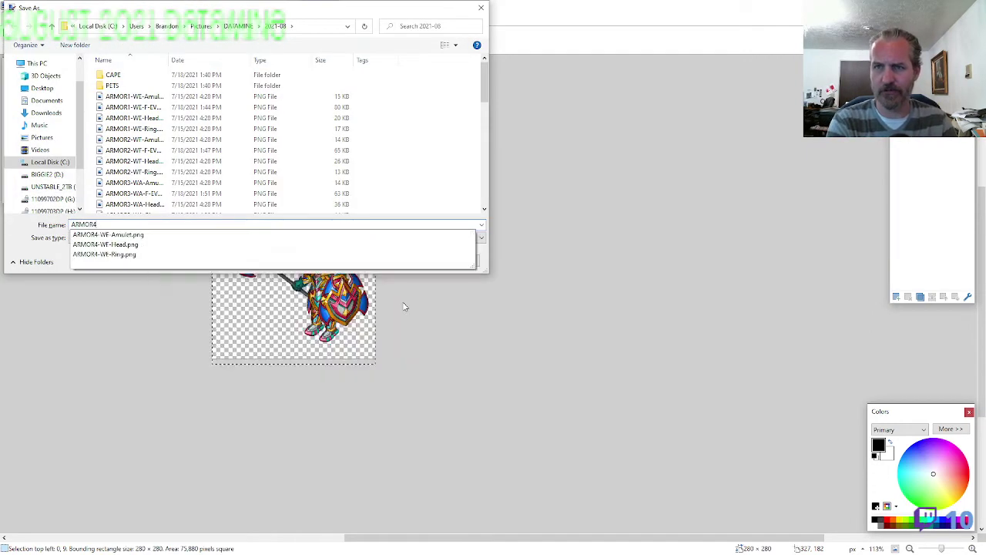
pyautogui.write('-WF-F-EVO2')
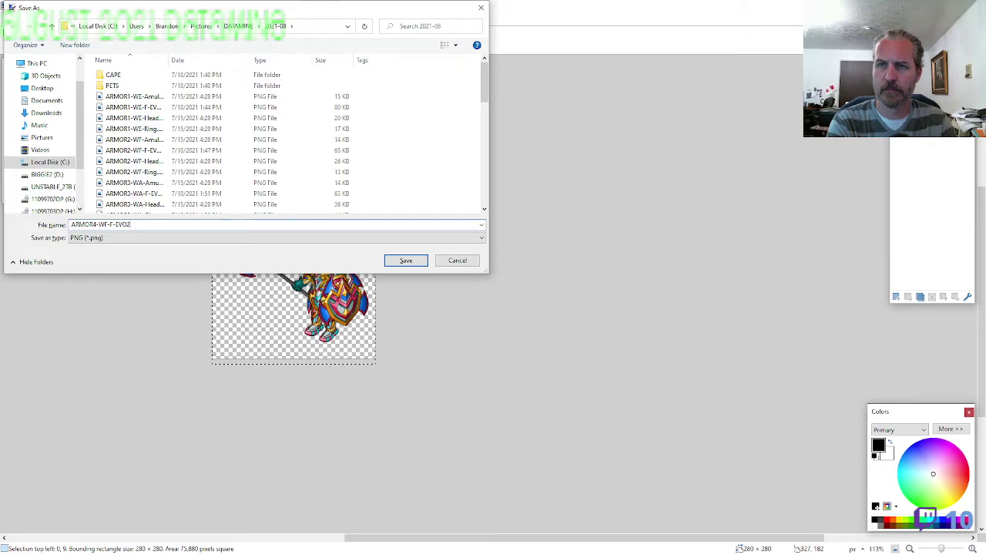
pyautogui.press('Return')
pyautogui.press('Return')
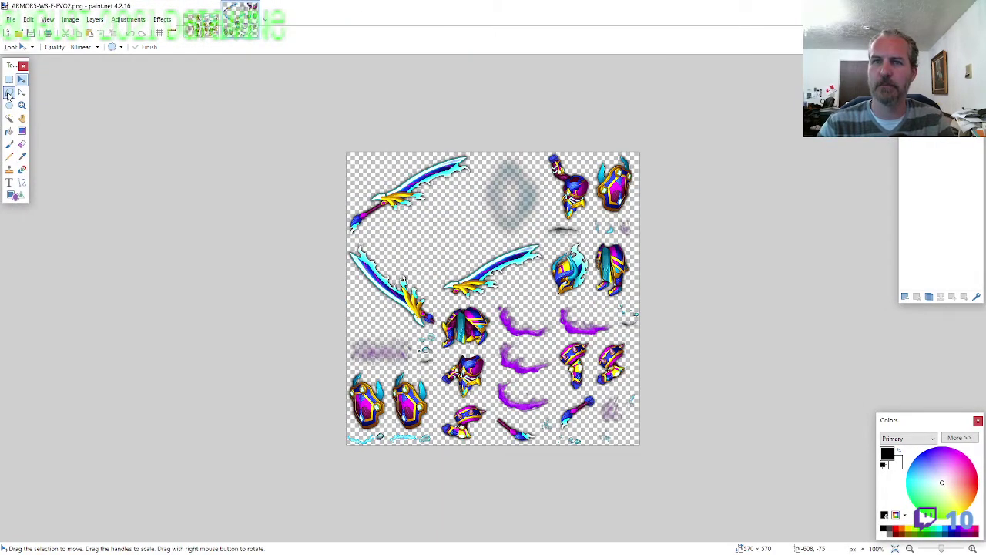
# Lasso and copy the horned helmet with the cyan flame plume on the ARMOR5-WS-F-EVO2 sheet
pyautogui.click(9, 93)
pyautogui.scroll(6, 583, 276)
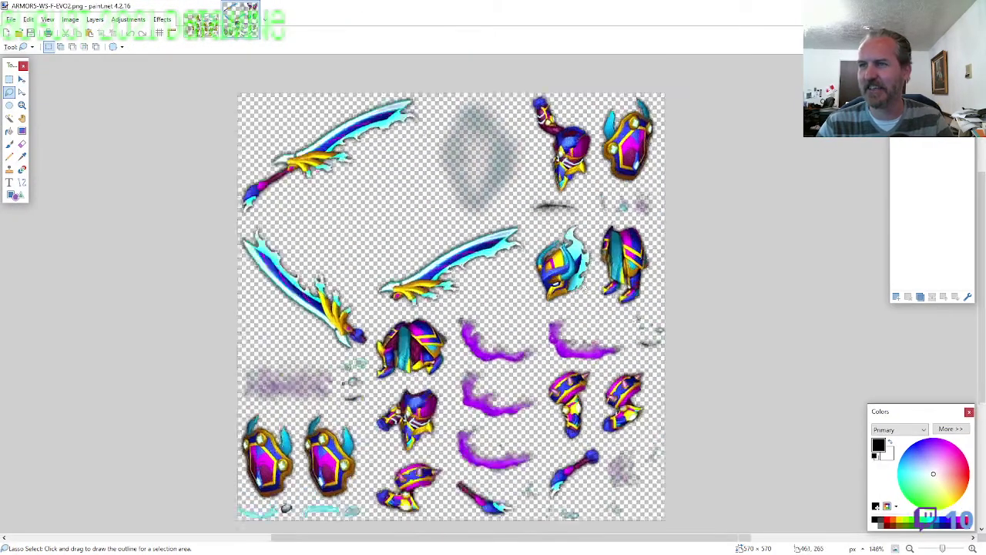
pyautogui.moveTo(590, 298)
pyautogui.mouseDown()
pyautogui.moveTo(606, 215)
pyautogui.moveTo(590, 158)
pyautogui.moveTo(543, 143)
pyautogui.moveTo(490, 192)
pyautogui.moveTo(471, 245)
pyautogui.moveTo(487, 307)
pyautogui.moveTo(508, 322)
pyautogui.mouseUp()
pyautogui.hotkey('ctrl', 'c')
# Create a new 800 × 600 pixel image and paste the helmet onto it
pyautogui.hotkey('ctrl', 'n')
pyautogui.write('6')
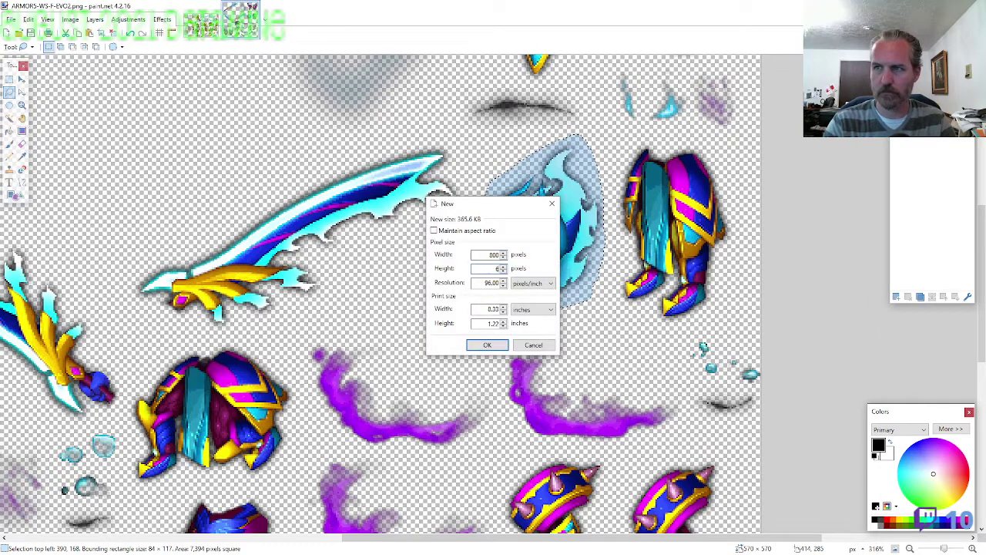
pyautogui.write('00')
pyautogui.press('Return')
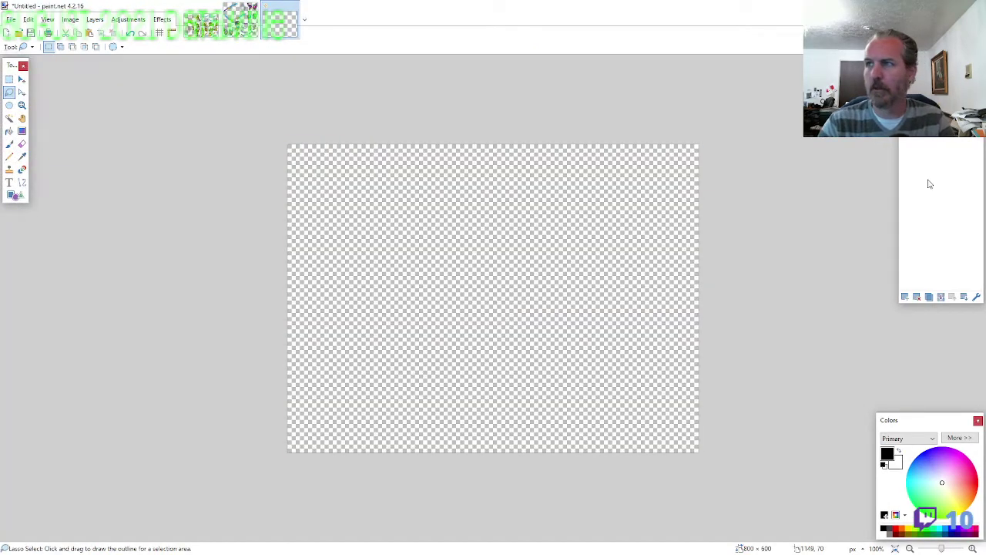
pyautogui.hotkey('ctrl', 'v')
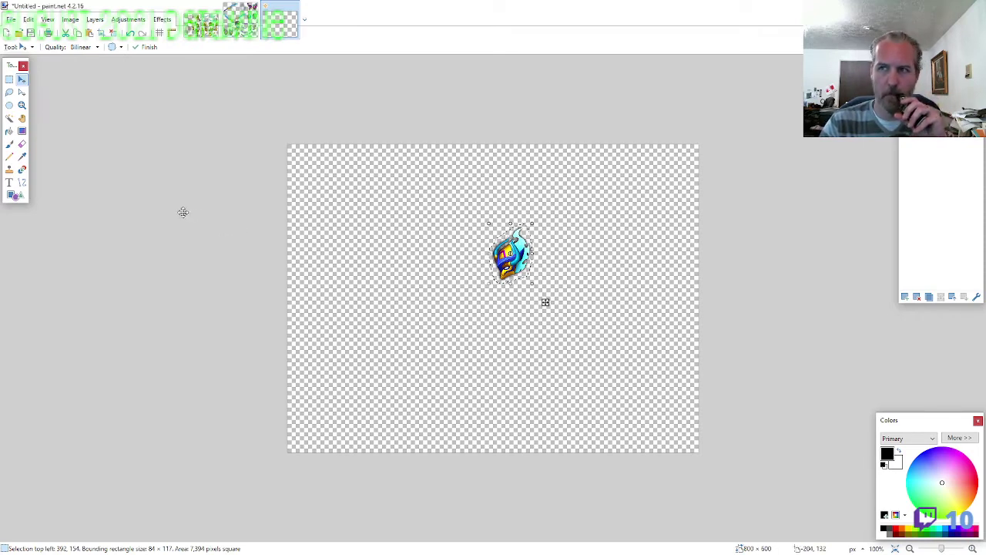
# Lasso and copy the torso with the bent arm and fist from the lower half of the ARMOR5-WS-F-EVO2 sheet
pyautogui.click(9, 91)
pyautogui.click(241, 24)
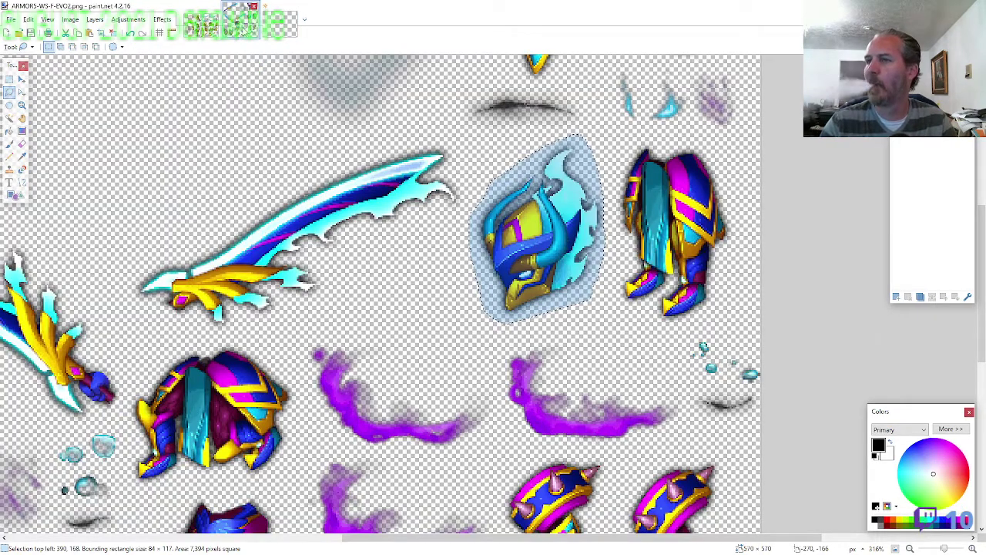
pyautogui.scroll(-5, 396, 331)
pyautogui.scroll(8, 396, 331)
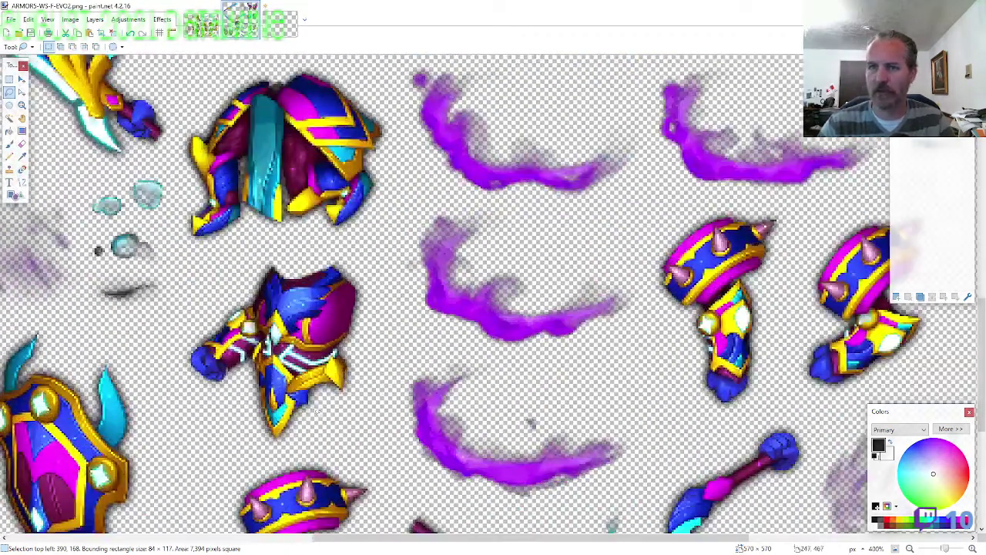
pyautogui.moveTo(388, 351)
pyautogui.mouseDown()
pyautogui.moveTo(383, 308)
pyautogui.moveTo(339, 257)
pyautogui.moveTo(269, 248)
pyautogui.moveTo(215, 300)
pyautogui.moveTo(189, 362)
pyautogui.moveTo(238, 435)
pyautogui.moveTo(331, 445)
pyautogui.moveTo(383, 359)
pyautogui.mouseUp()
pyautogui.hotkey('ctrl', 'c')
# Paste the torso on its own layer beneath the helmet, fit its neck under the chin, and compare with the 2021-07-Datamine image in Photos
pyautogui.hotkey('ctrl', 'alt', 'v')
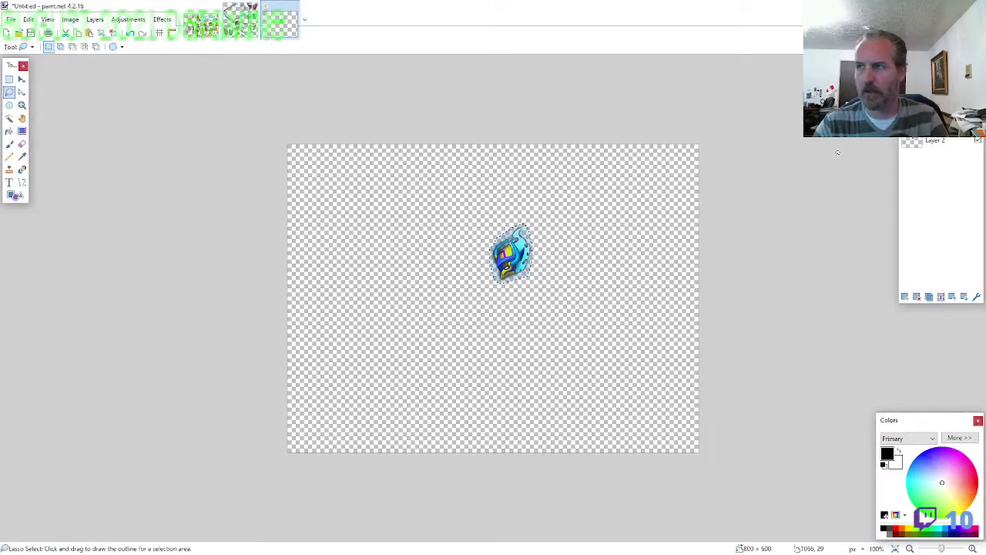
pyautogui.scroll(7, 508, 293)
pyautogui.hotkey('ctrl', 'shift', 'v')
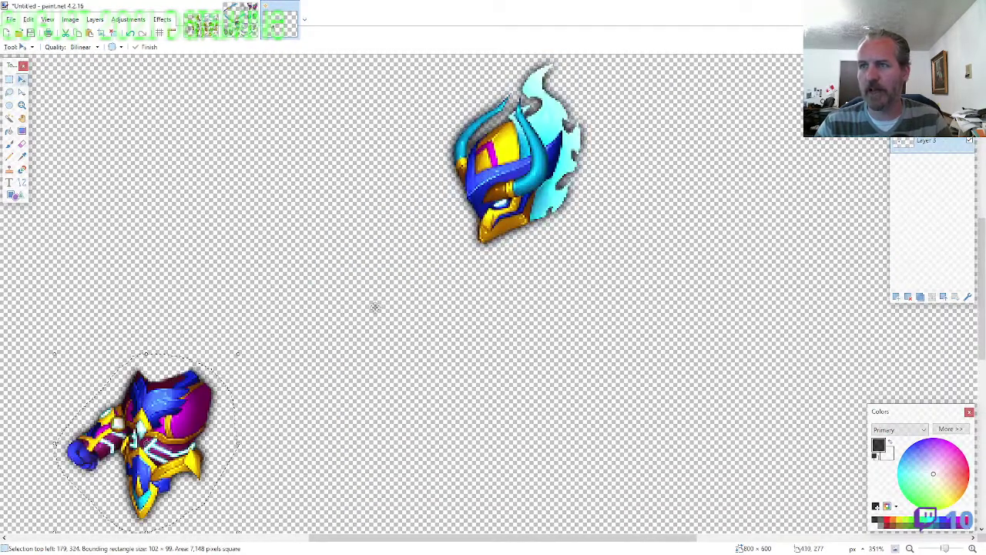
pyautogui.moveTo(393, 503); pyautogui.dragTo(595, 401)
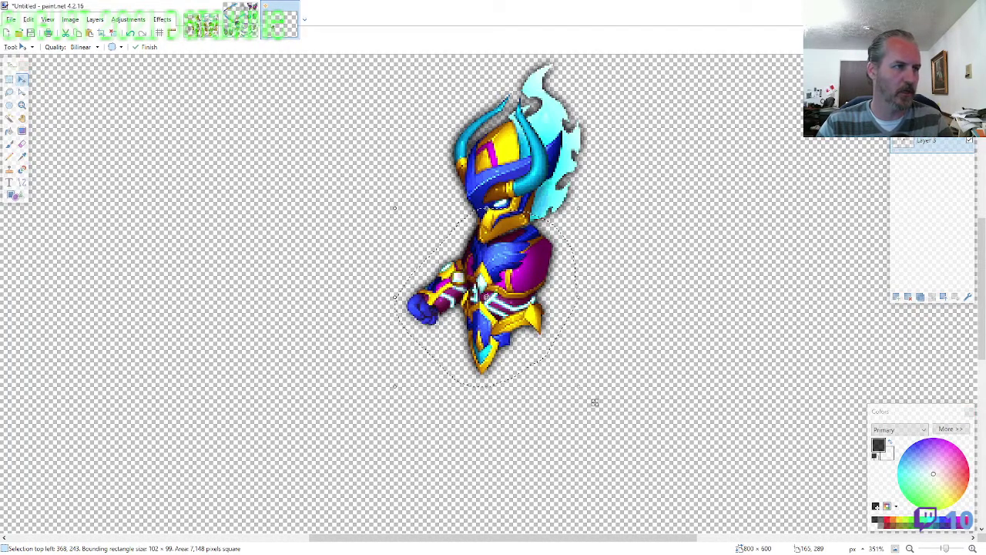
pyautogui.hotkey('alt', 'Tab')
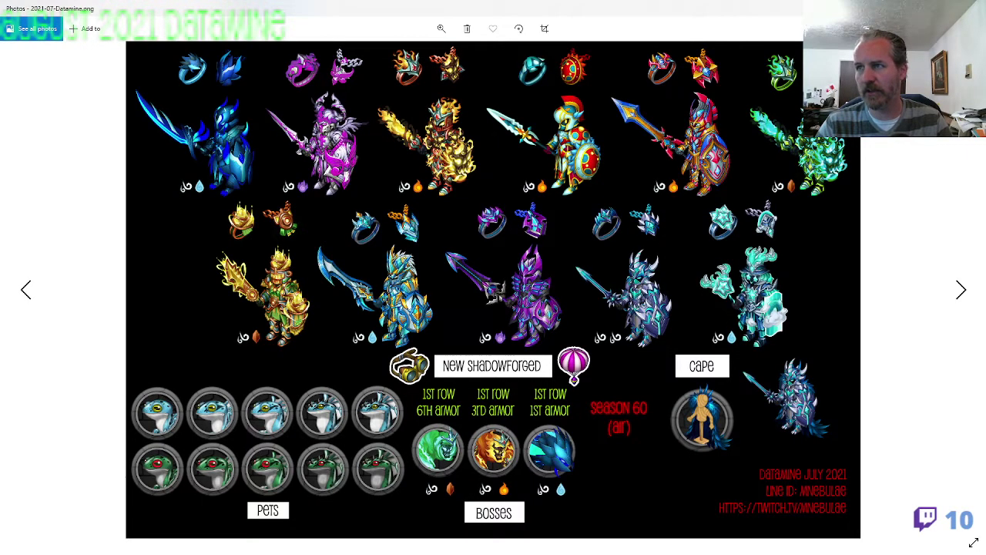
pyautogui.hotkey('alt', 'Tab')
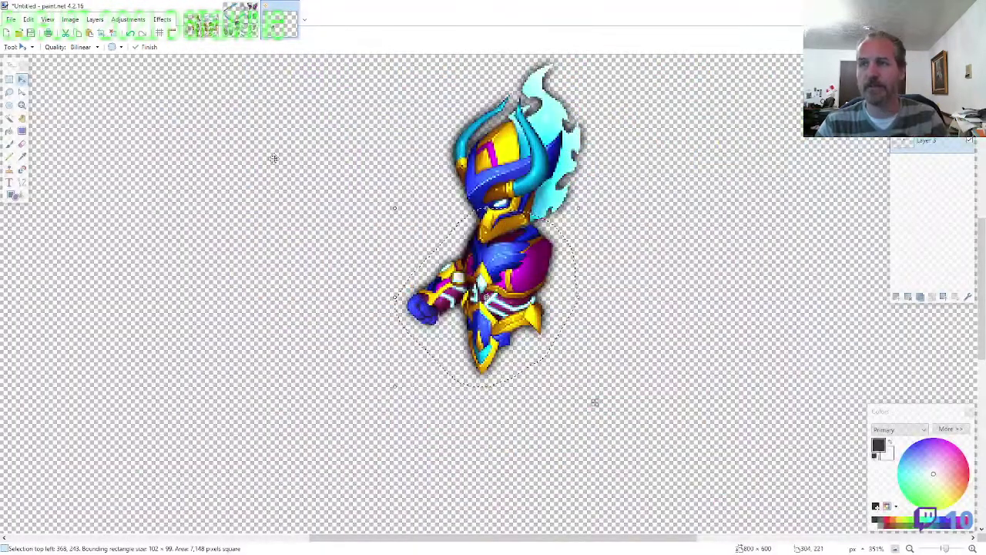
# Lasso the standing legs with the teal loincloth beside the helmet on the ARMOR5-WS-F-EVO2 sheet and copy them
pyautogui.click(241, 21)
pyautogui.click(10, 91)
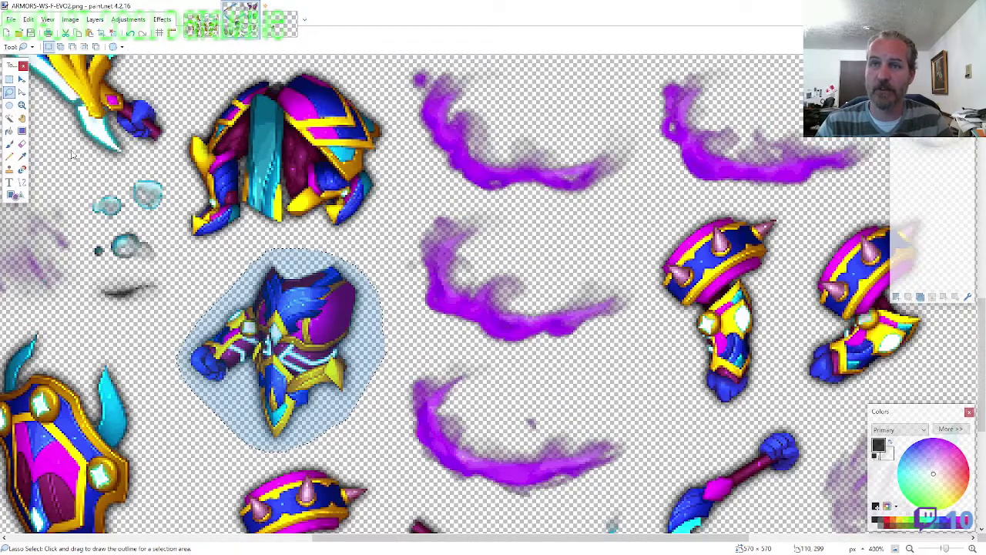
pyautogui.keyDown('ctrl'); pyautogui.scroll(-5, 524, 293); pyautogui.keyUp('ctrl')
pyautogui.scroll(2, 670, 283)
pyautogui.keyDown('ctrl'); pyautogui.scroll(6, 806, 221); pyautogui.keyUp('ctrl')
pyautogui.scroll(2, 777, 220)
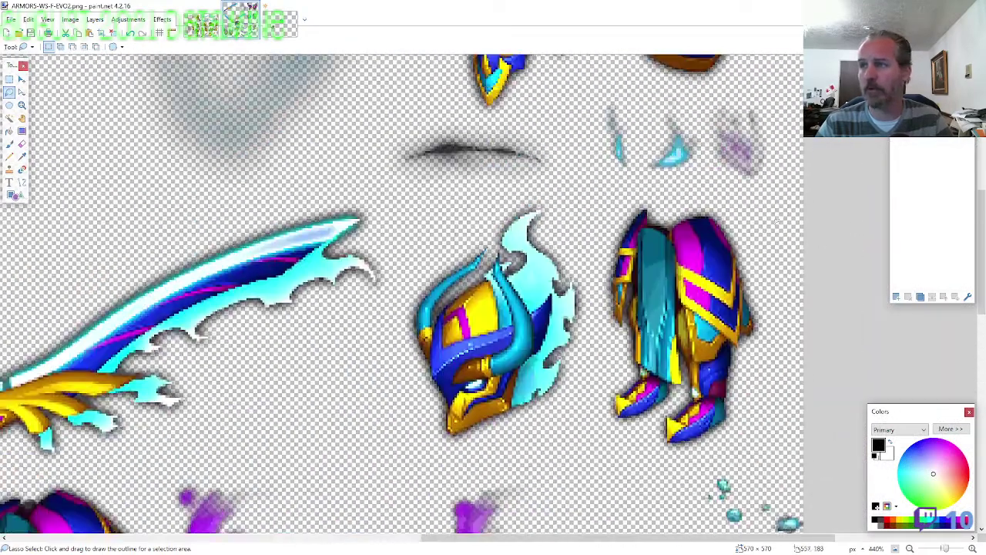
pyautogui.moveTo(771, 348)
pyautogui.mouseDown()
pyautogui.moveTo(770, 265)
pyautogui.moveTo(728, 212)
pyautogui.moveTo(628, 204)
pyautogui.moveTo(626, 254)
pyautogui.moveTo(597, 312)
pyautogui.moveTo(604, 405)
pyautogui.moveTo(654, 454)
pyautogui.moveTo(732, 437)
pyautogui.mouseUp()
# Paste the legs on a new layer beneath the torso and line them up with the waist
pyautogui.hotkey('ctrl', 'Tab')
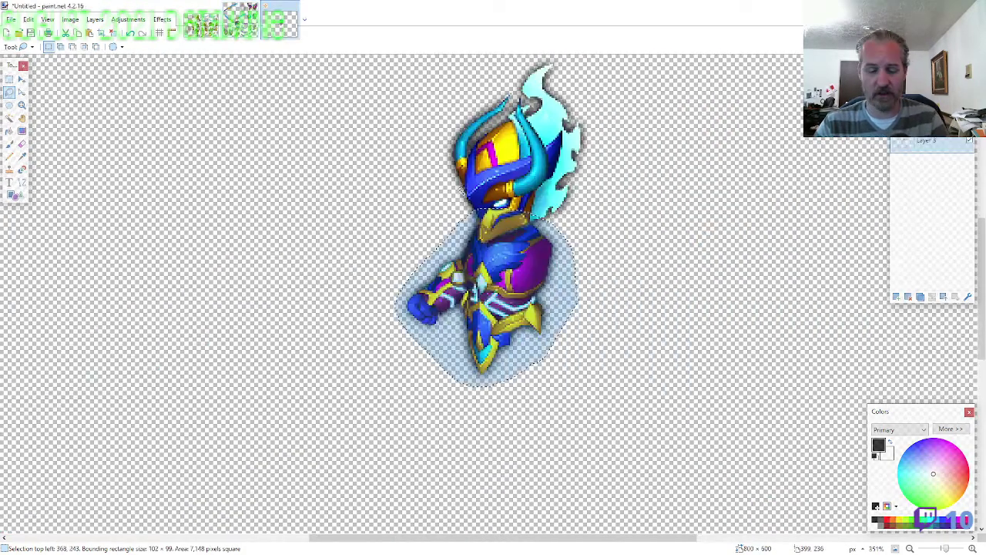
pyautogui.moveTo(928, 141); pyautogui.dragTo(931, 174)
pyautogui.scroll(-3, 612, 242)
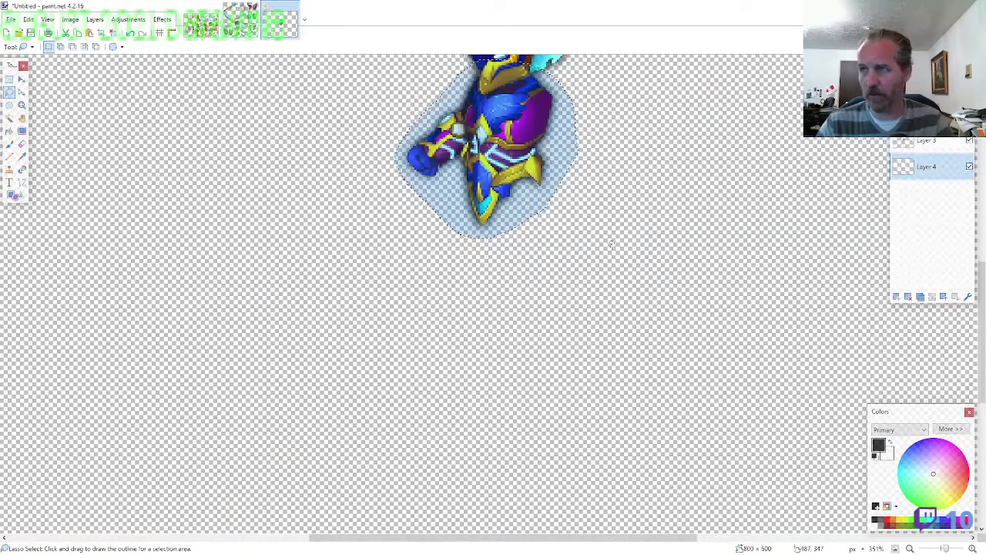
pyautogui.hotkey('ctrl', 'v')
pyautogui.moveTo(667, 129); pyautogui.dragTo(536, 224)
pyautogui.moveTo(618, 383); pyautogui.dragTo(594, 372)
pyautogui.scroll(-2, 522, 218)
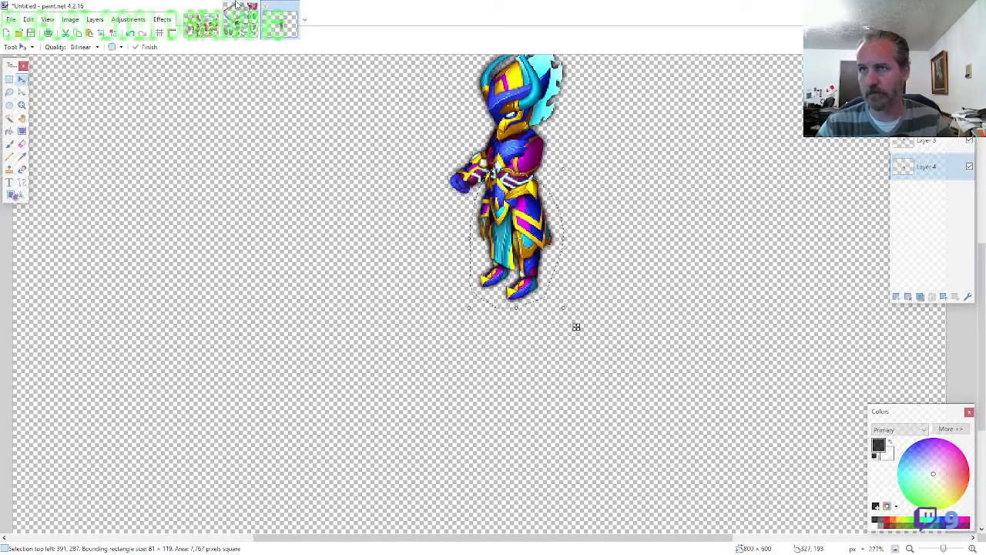
# Lasso and copy the hanging arm with the spiked shoulder guard from the ARMOR5-WS-F-EVO2 sheet
pyautogui.click(239, 17)
pyautogui.click(9, 91)
pyautogui.scroll(-5, 191, 197)
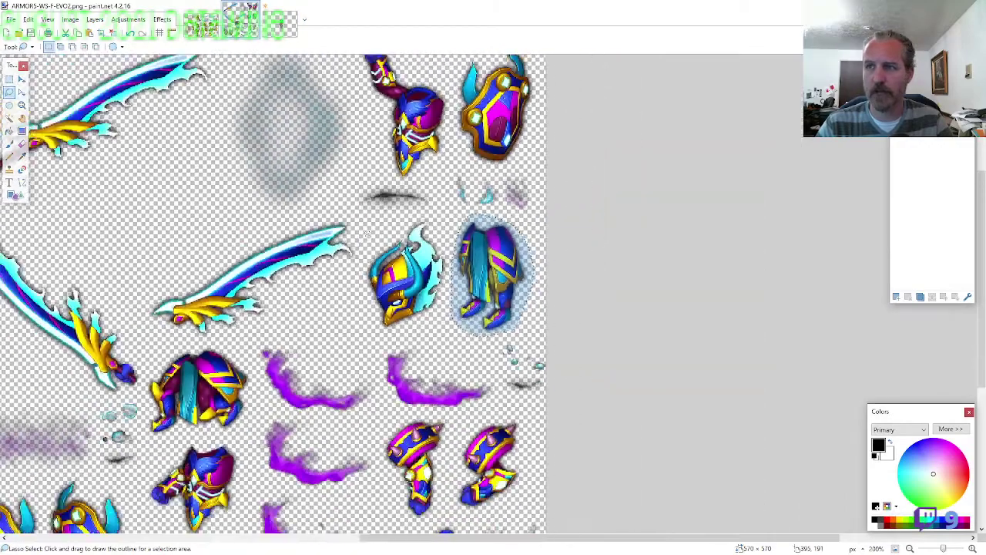
pyautogui.scroll(3, 393, 301)
pyautogui.moveTo(455, 310); pyautogui.dragTo(456, 303)
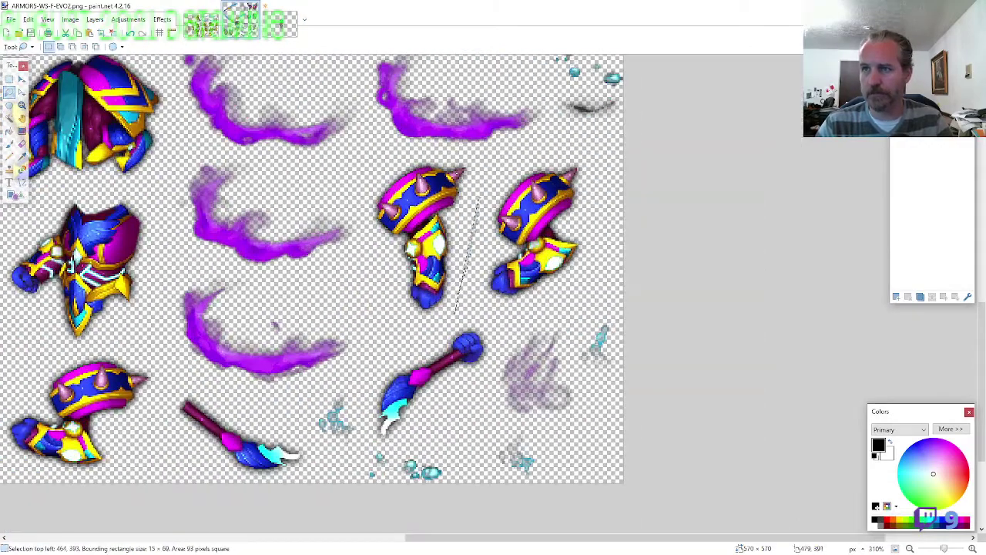
pyautogui.moveTo(478, 198)
pyautogui.mouseDown()
pyautogui.moveTo(472, 164)
pyautogui.moveTo(416, 158)
pyautogui.moveTo(374, 182)
pyautogui.moveTo(368, 231)
pyautogui.moveTo(412, 312)
pyautogui.moveTo(461, 309)
pyautogui.mouseUp()
# Paste the spiked arm on a new layer directly above the torso, fit it to the far shoulder, and deselect
pyautogui.click(290, 34)
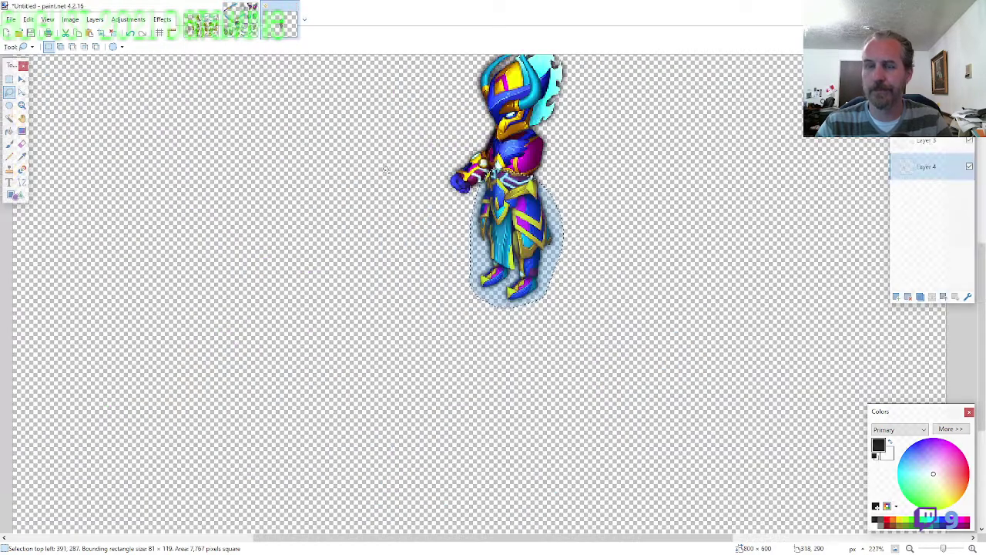
pyautogui.scroll(2, 621, 196)
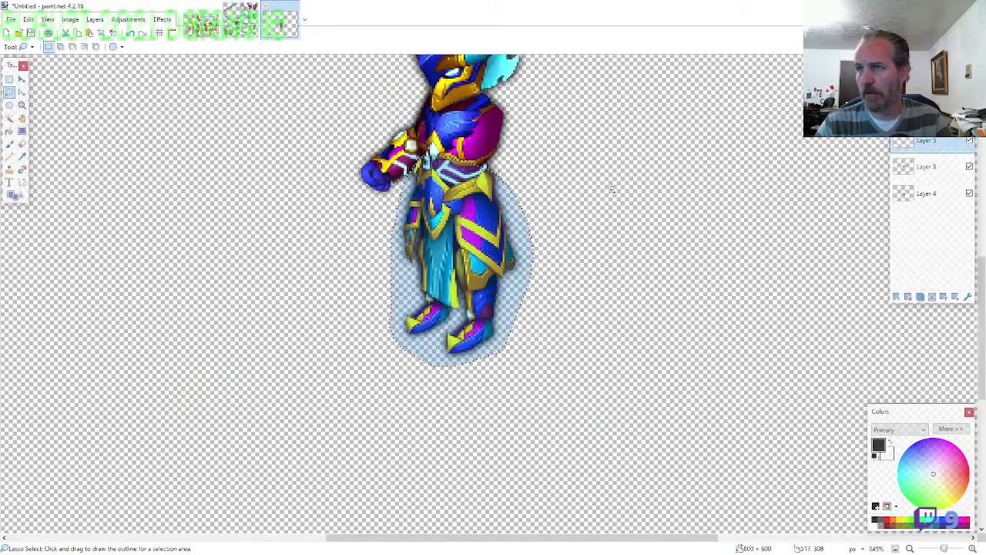
pyautogui.scroll(2, 585, 208)
pyautogui.hotkey('ctrl', 'v')
pyautogui.moveTo(474, 406); pyautogui.dragTo(516, 302)
pyautogui.moveTo(600, 440); pyautogui.dragTo(581, 393)
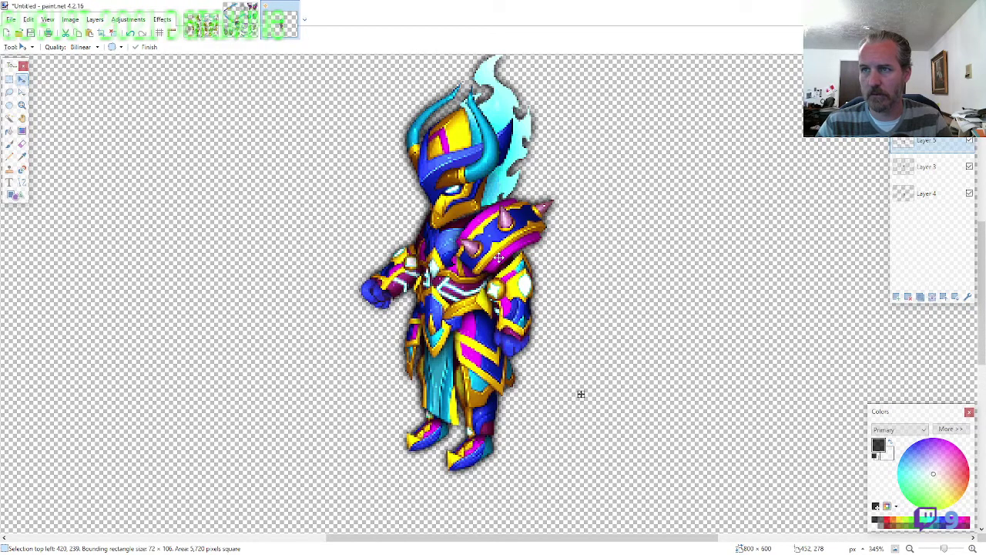
pyautogui.scroll(-2, 580, 394)
pyautogui.hotkey('ctrl', 'd')
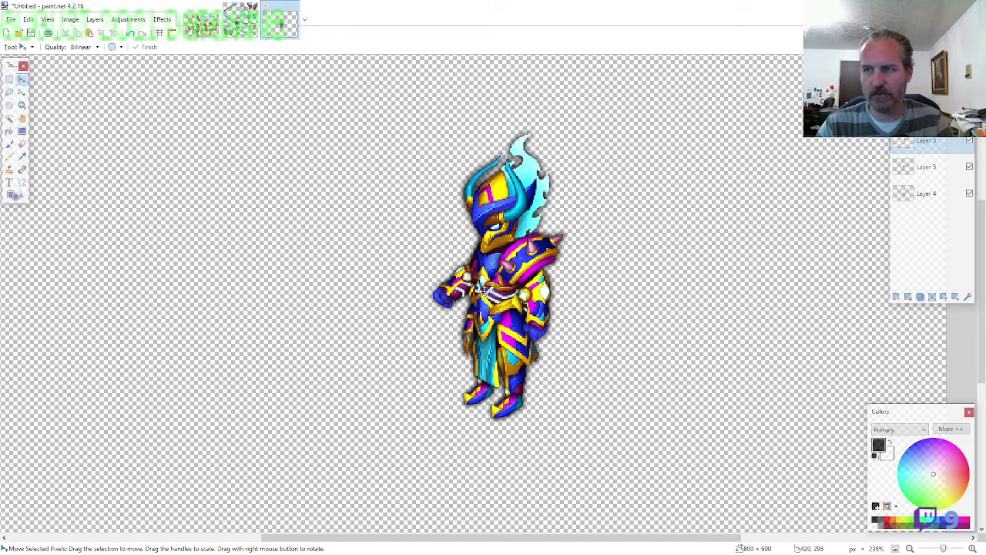
# Lasso and copy the angled horned shield at the upper-right corner of the ARMOR5-WS-F-EVO2 sheet
pyautogui.click(240, 36)
pyautogui.click(9, 92)
pyautogui.scroll(-3, 597, 342)
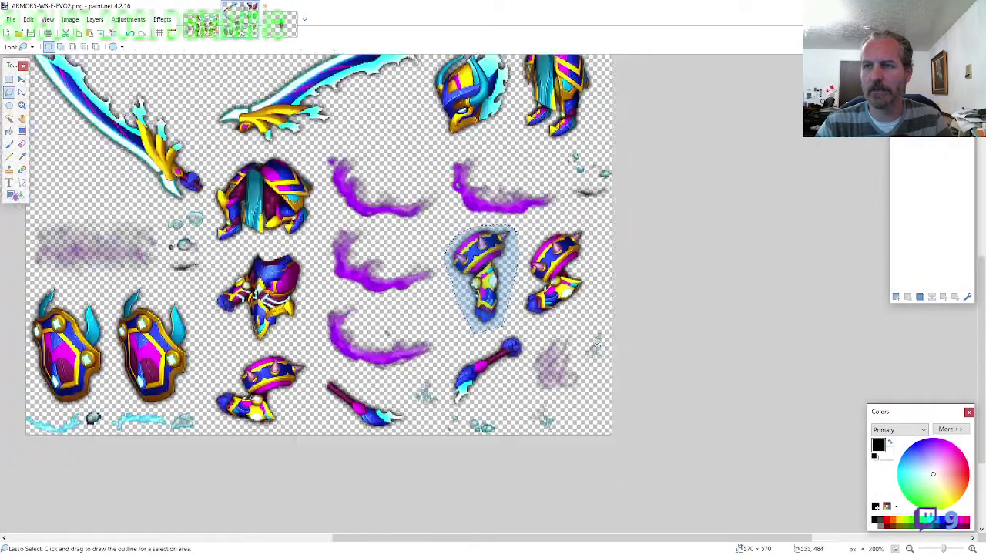
pyautogui.scroll(1, 319, 293)
pyautogui.scroll(-1, 580, 305)
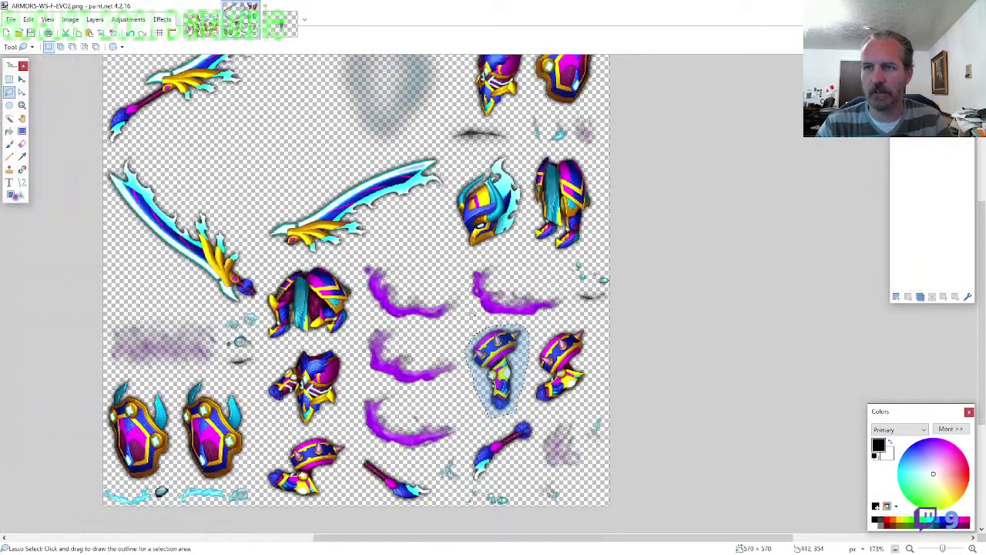
pyautogui.scroll(1, 585, 305)
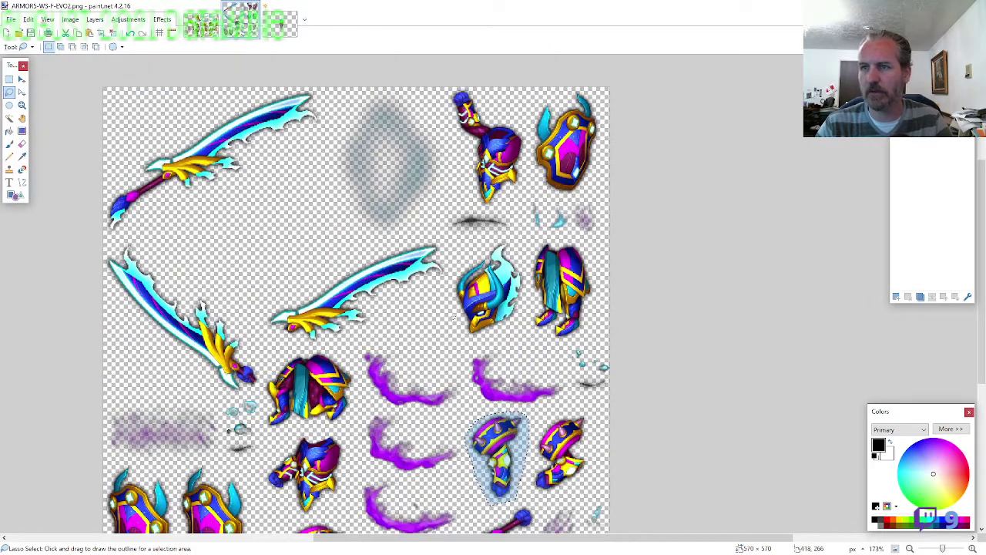
pyautogui.scroll(-2, 453, 318)
pyautogui.scroll(2, 539, 274)
pyautogui.scroll(4, 623, 230)
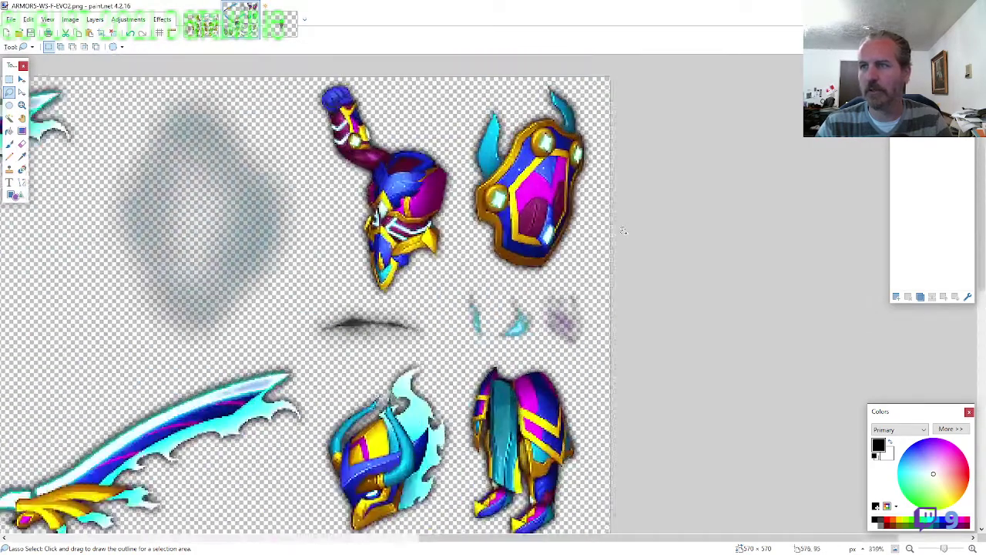
pyautogui.scroll(4, 623, 231)
pyautogui.scroll(-1, 623, 231)
pyautogui.moveTo(596, 292)
pyautogui.mouseDown()
pyautogui.moveTo(589, 219)
pyautogui.moveTo(551, 153)
pyautogui.moveTo(478, 132)
pyautogui.moveTo(384, 223)
pyautogui.moveTo(374, 308)
pyautogui.moveTo(408, 412)
pyautogui.moveTo(474, 445)
pyautogui.moveTo(525, 422)
pyautogui.mouseUp()
pyautogui.hotkey('ctrl', 'c')
# Paste the shield on a new layer above the spiked arm and place it over the hanging hand
pyautogui.click(279, 23)
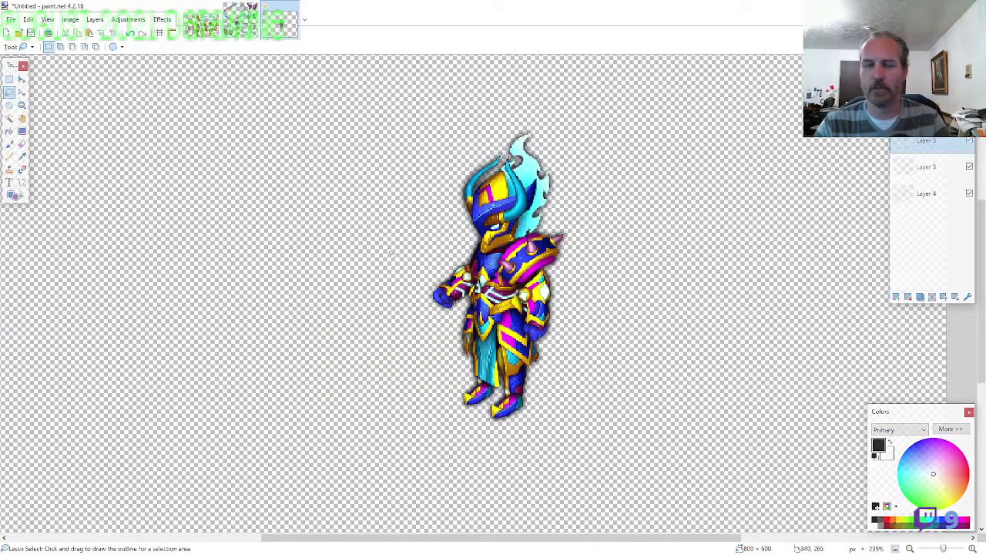
pyautogui.hotkey('ctrl', 'shift', 'v')
pyautogui.moveTo(612, 179); pyautogui.dragTo(539, 360)
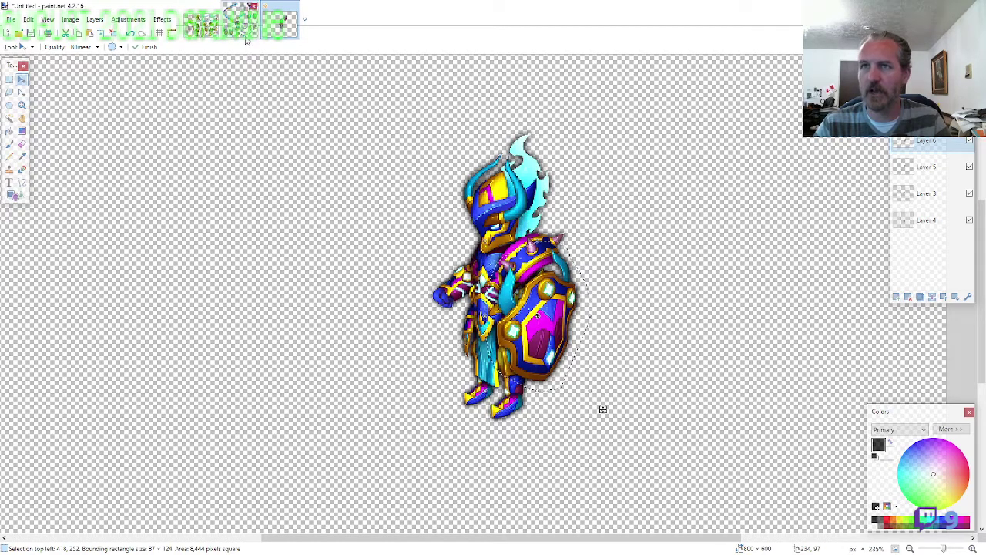
# Lasso and copy the sword held in a fist, blade pointing up-left, at the sheet's left edge
pyautogui.hotkey('ctrl', 'shift', 'Tab')
pyautogui.press('s')
pyautogui.scroll(-6, 607, 366)
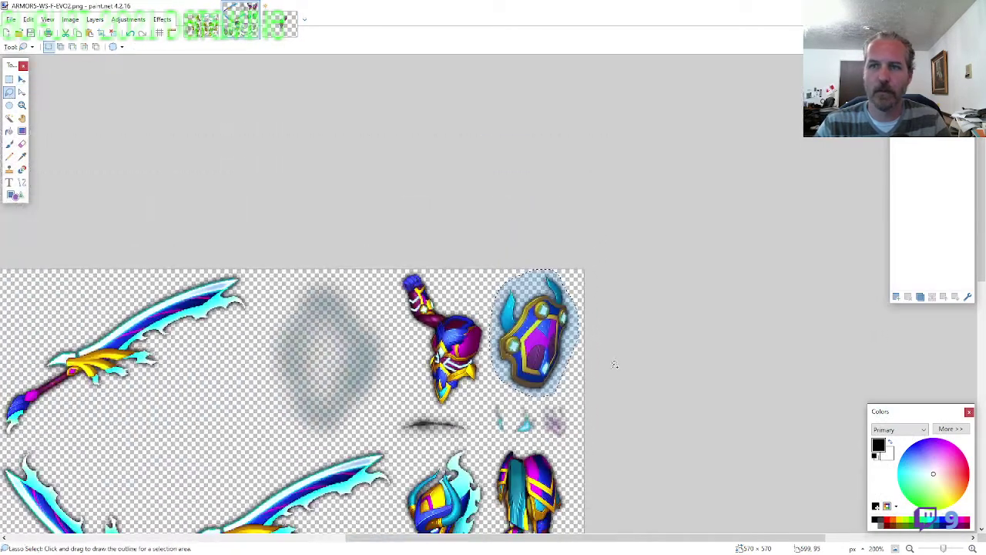
pyautogui.keyDown('ctrl'); pyautogui.scroll(4, 479, 367); pyautogui.keyUp('ctrl')
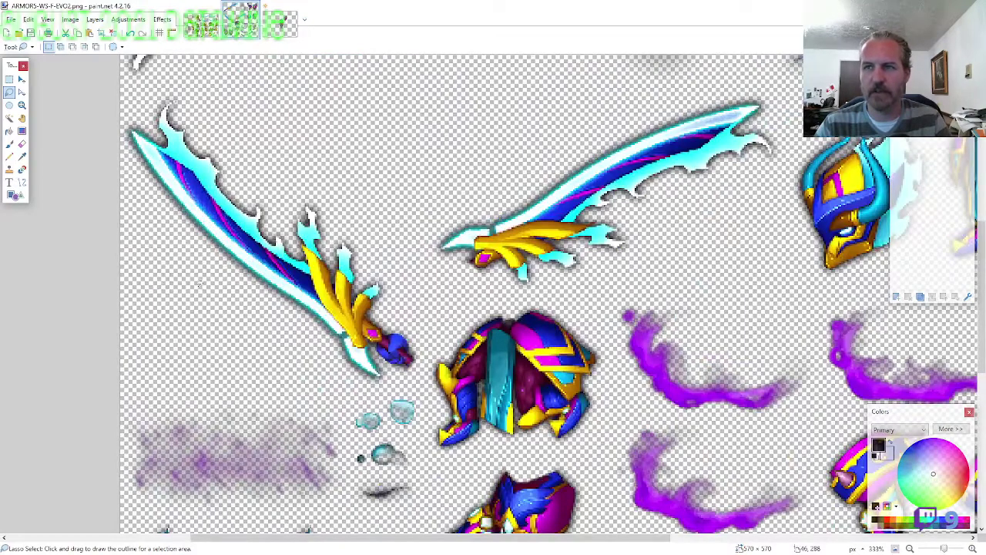
pyautogui.moveTo(195, 256)
pyautogui.mouseDown()
pyautogui.moveTo(251, 314)
pyautogui.moveTo(348, 377)
pyautogui.moveTo(401, 384)
pyautogui.moveTo(420, 337)
pyautogui.moveTo(377, 201)
pyautogui.moveTo(176, 91)
pyautogui.moveTo(98, 121)
pyautogui.mouseUp()
pyautogui.hotkey('ctrl', 'c')
# Paste the sword into the character image and line its fist up with the torso's outstretched hand
pyautogui.click(278, 23)
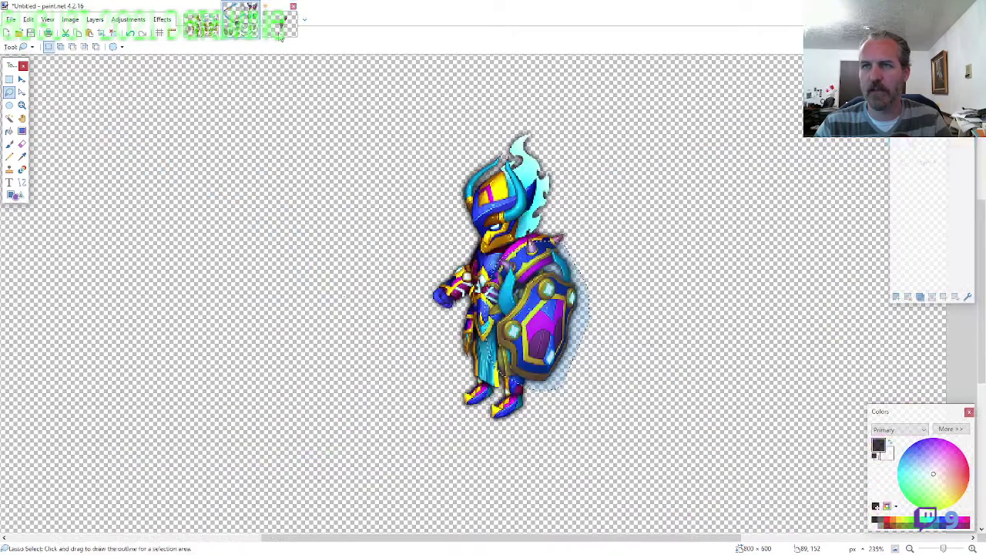
pyautogui.keyDown('ctrl'); pyautogui.scroll(7, 470, 273); pyautogui.keyUp('ctrl')
pyautogui.hotkey('ctrl', 'v')
pyautogui.moveTo(371, 295)
pyautogui.mouseDown()
pyautogui.moveTo(419, 355)
pyautogui.moveTo(396, 398)
pyautogui.moveTo(429, 343)
pyautogui.moveTo(407, 336)
pyautogui.mouseUp()
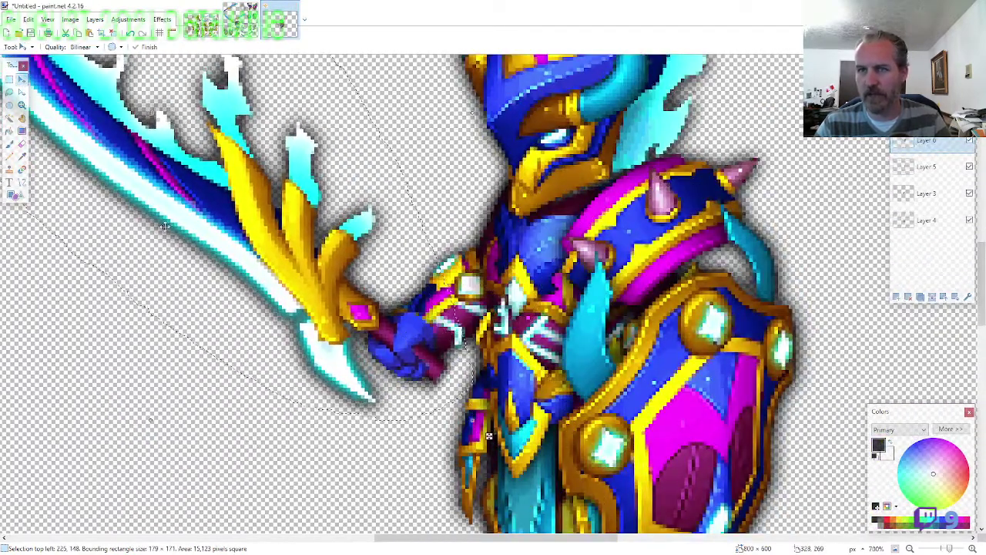
# Erase the edge of the sword's fist where it overlaps the gold cuff on the torso's forearm
pyautogui.press('e')
pyautogui.keyDown('ctrl'); pyautogui.scroll(4, 450, 288); pyautogui.keyUp('ctrl')
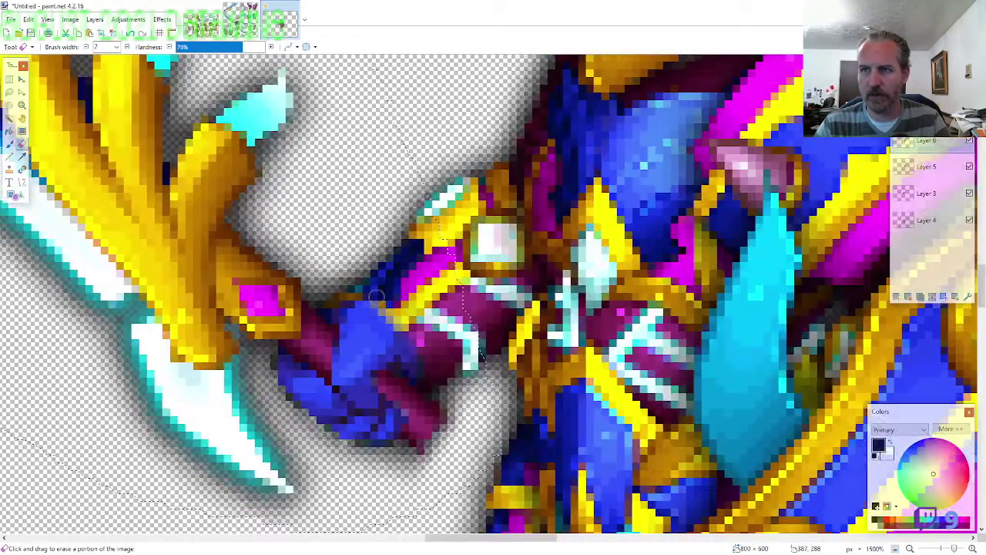
pyautogui.moveTo(417, 307)
pyautogui.mouseDown()
pyautogui.moveTo(361, 316)
pyautogui.moveTo(377, 339)
pyautogui.moveTo(359, 354)
pyautogui.moveTo(374, 348)
pyautogui.moveTo(355, 309)
pyautogui.moveTo(370, 315)
pyautogui.mouseUp()
pyautogui.scroll(-3, 423, 360)
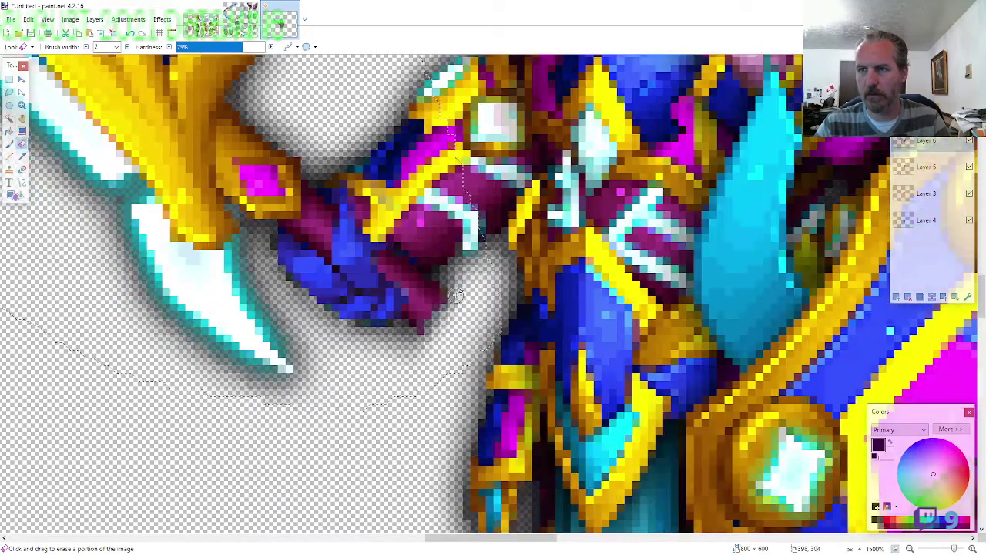
pyautogui.scroll(-5, 454, 305)
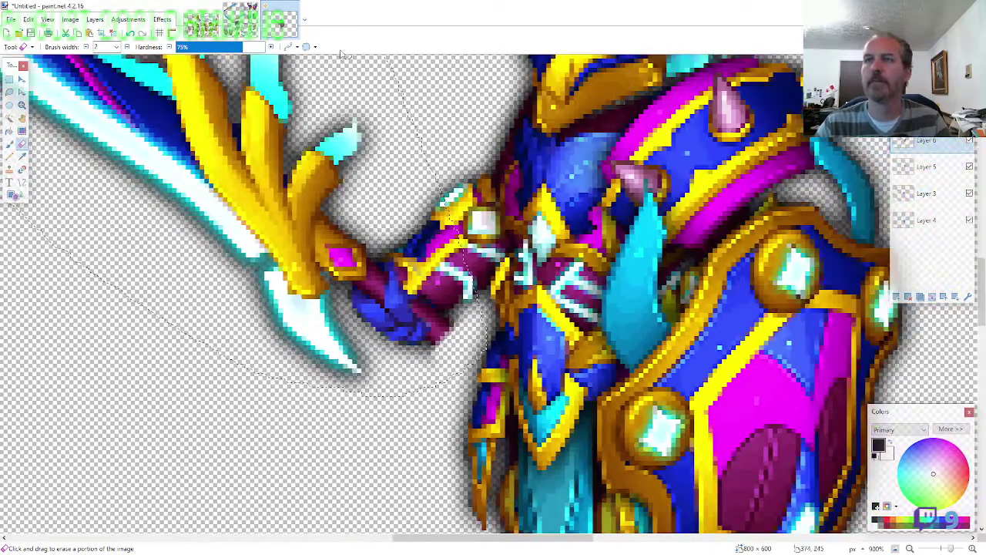
# Lasso and copy the dark red sword handle with the blue flaming tassel, pointing down-right, at the bottom of the ARMOR5-WS-F-EVO2 sheet
pyautogui.click(238, 25)
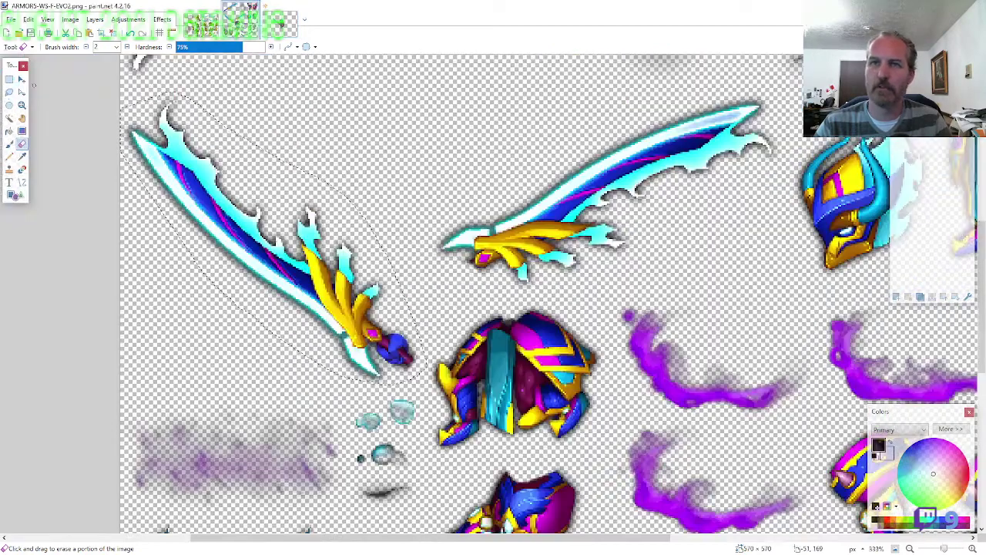
pyautogui.click(10, 92)
pyautogui.hotkey('ctrl', 'b')
pyautogui.scroll(-5, 382, 295)
pyautogui.scroll(4, 490, 289)
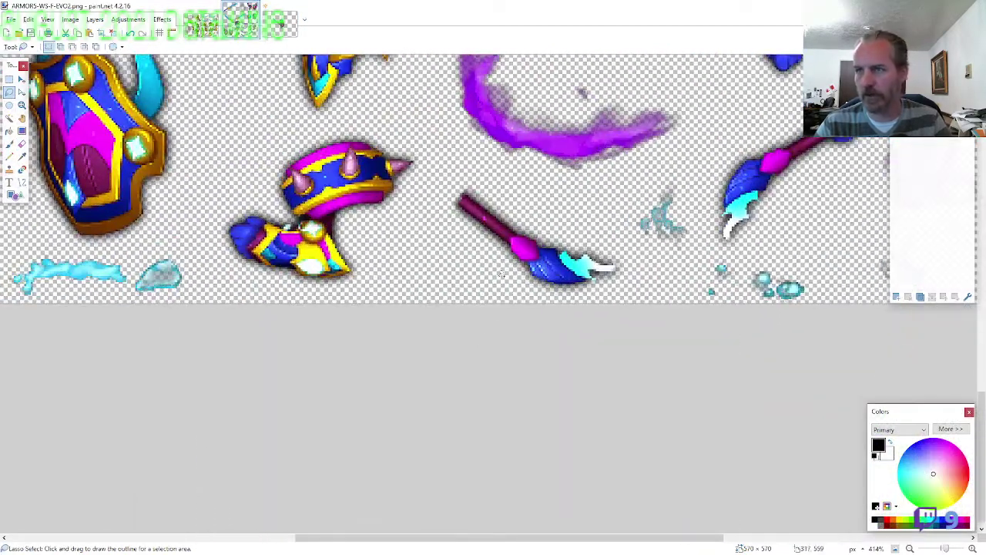
pyautogui.moveTo(474, 244)
pyautogui.mouseDown()
pyautogui.moveTo(494, 261)
pyautogui.moveTo(609, 295)
pyautogui.moveTo(625, 251)
pyautogui.moveTo(487, 192)
pyautogui.moveTo(437, 192)
pyautogui.mouseUp()
# Paste the tasselled handle on a new layer beneath all others and align it with the sword grip below the fist
pyautogui.click(291, 32)
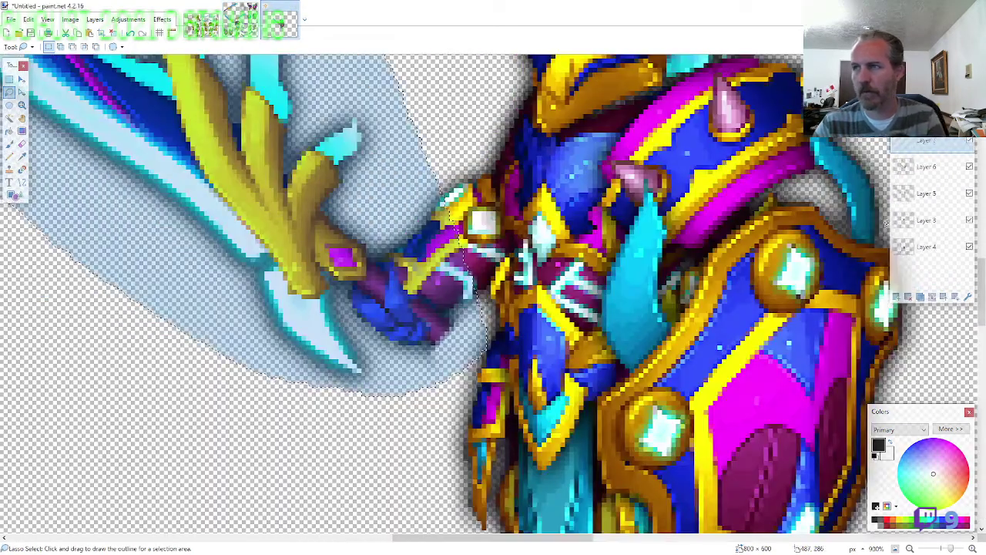
pyautogui.moveTo(924, 145); pyautogui.dragTo(924, 248)
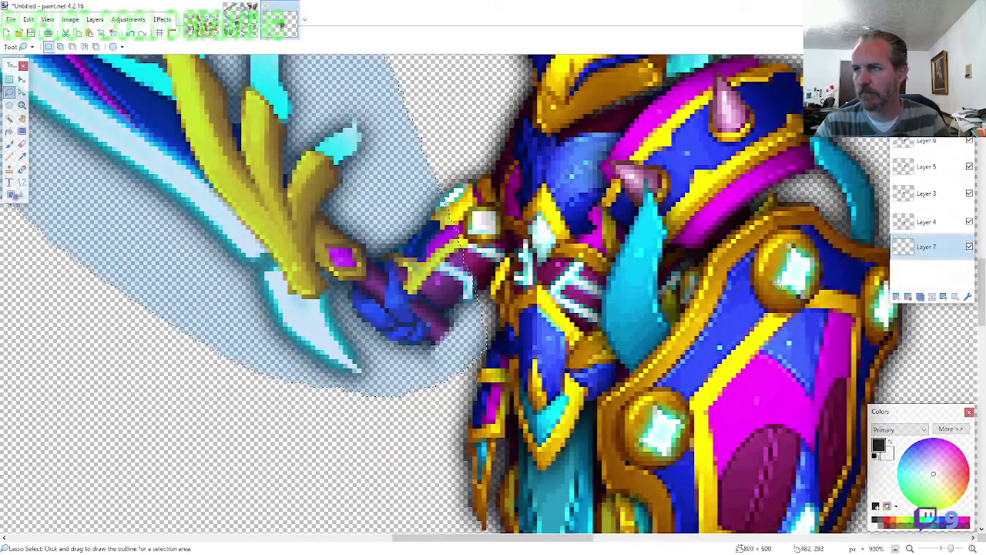
pyautogui.hotkey('ctrl', 'v')
pyautogui.moveTo(160, 377)
pyautogui.mouseDown()
pyautogui.moveTo(376, 415)
pyautogui.moveTo(477, 353)
pyautogui.mouseUp()
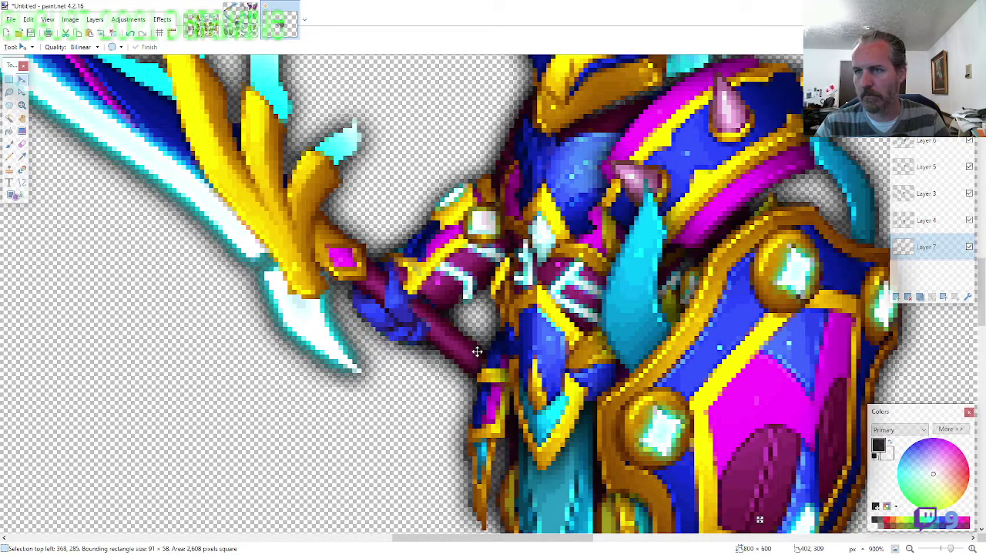
pyautogui.keyDown('ctrl'); pyautogui.scroll(-3, 477, 355); pyautogui.keyUp('ctrl')
pyautogui.keyDown('ctrl'); pyautogui.scroll(-6, 507, 424); pyautogui.keyUp('ctrl')
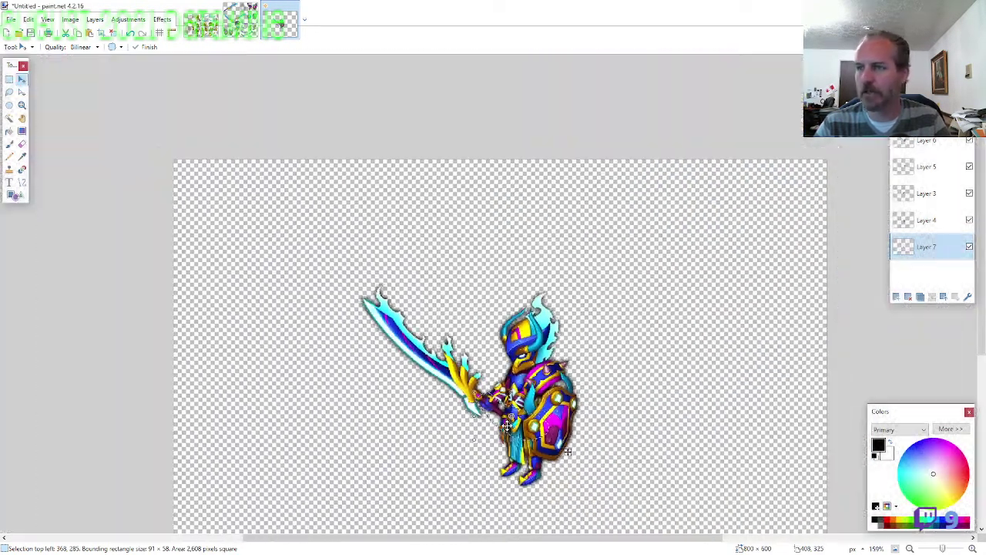
pyautogui.keyDown('ctrl'); pyautogui.scroll(-3, 507, 424); pyautogui.keyUp('ctrl')
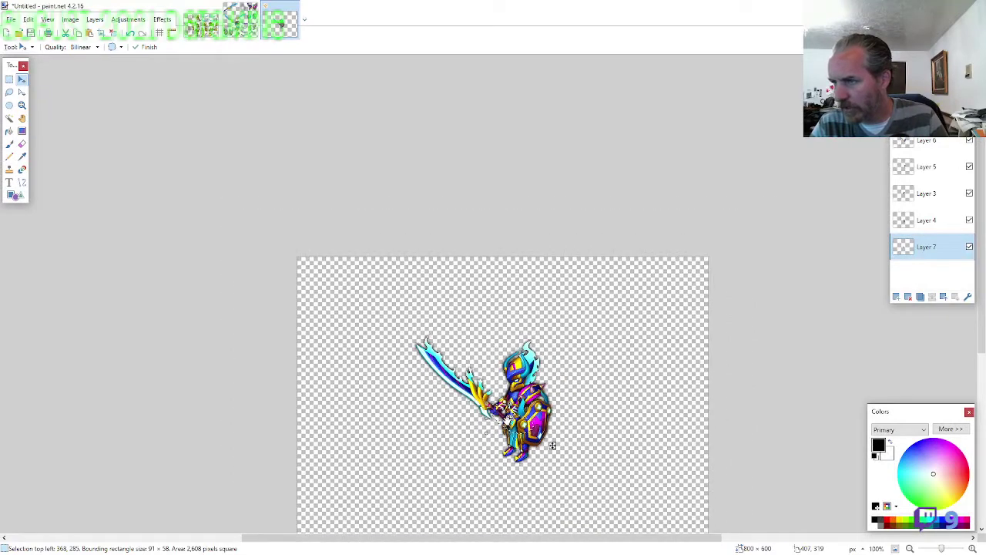
pyautogui.keyDown('ctrl'); pyautogui.scroll(2, 507, 424); pyautogui.keyUp('ctrl')
pyautogui.keyDown('ctrl'); pyautogui.scroll(-1, 506, 421); pyautogui.keyUp('ctrl')
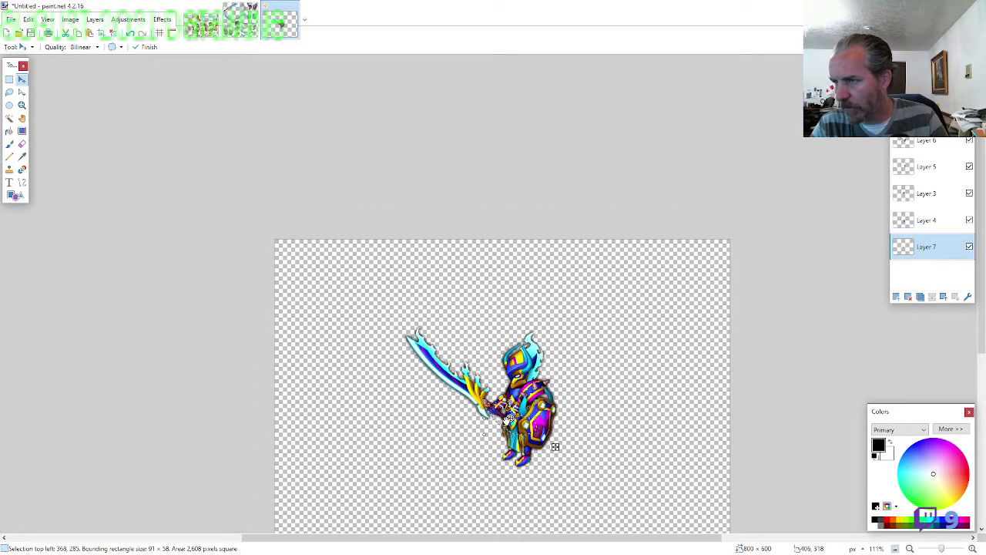
# Select the whole canvas and merge all of the character's layers into a single layer
pyautogui.hotkey('ctrl', 'a')
pyautogui.click(924, 115)
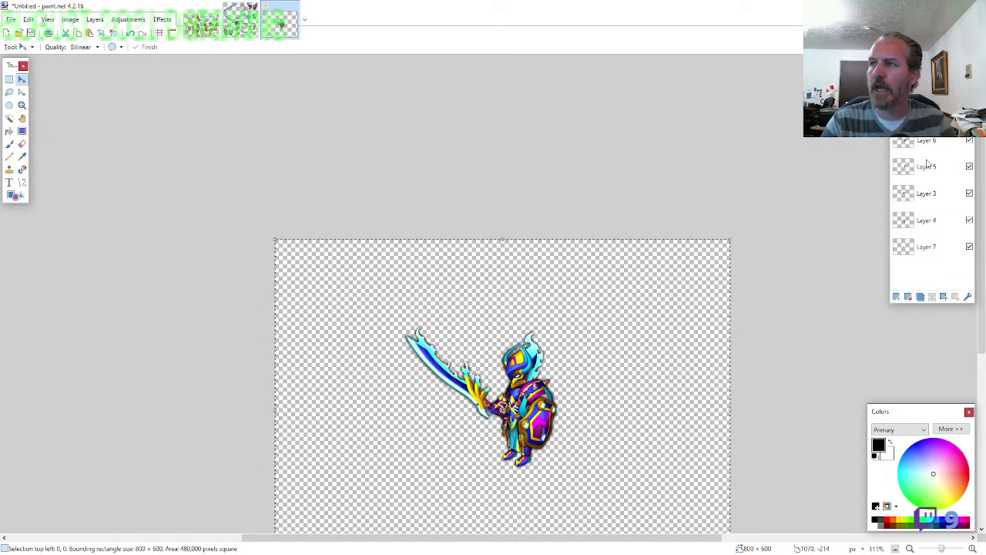
pyautogui.click(932, 297)
pyautogui.click(933, 297)
pyautogui.click(932, 297)
pyautogui.click(932, 297)
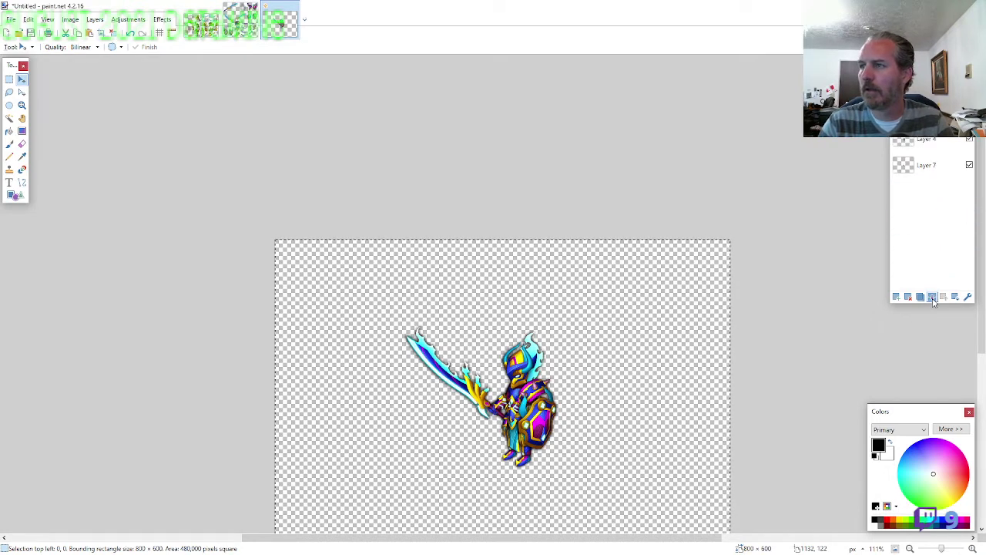
pyautogui.click(932, 297)
# Move the merged character into the upper-left corner of the canvas, leaving a small margin around the sword tip
pyautogui.moveTo(615, 367); pyautogui.dragTo(494, 291)
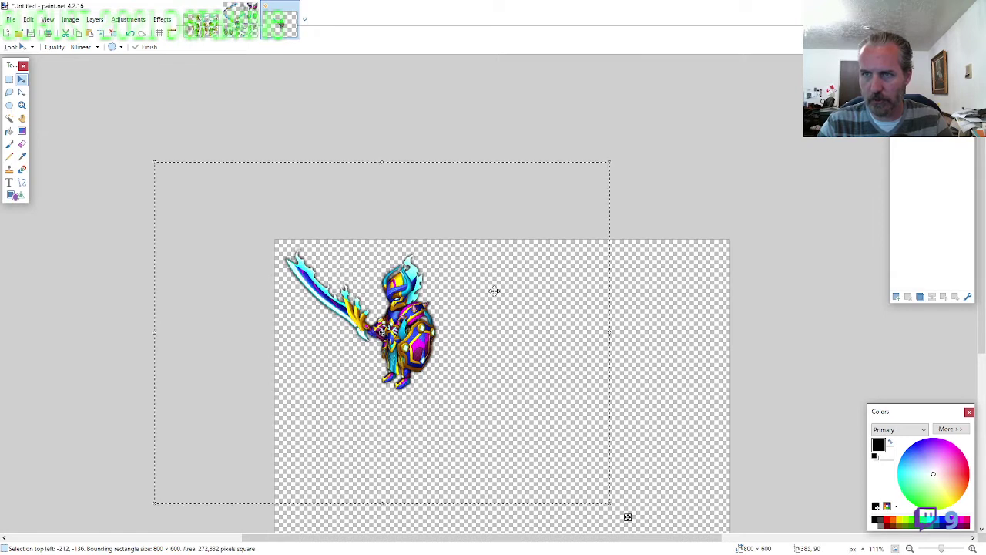
pyautogui.press('Up')
pyautogui.press('Up')
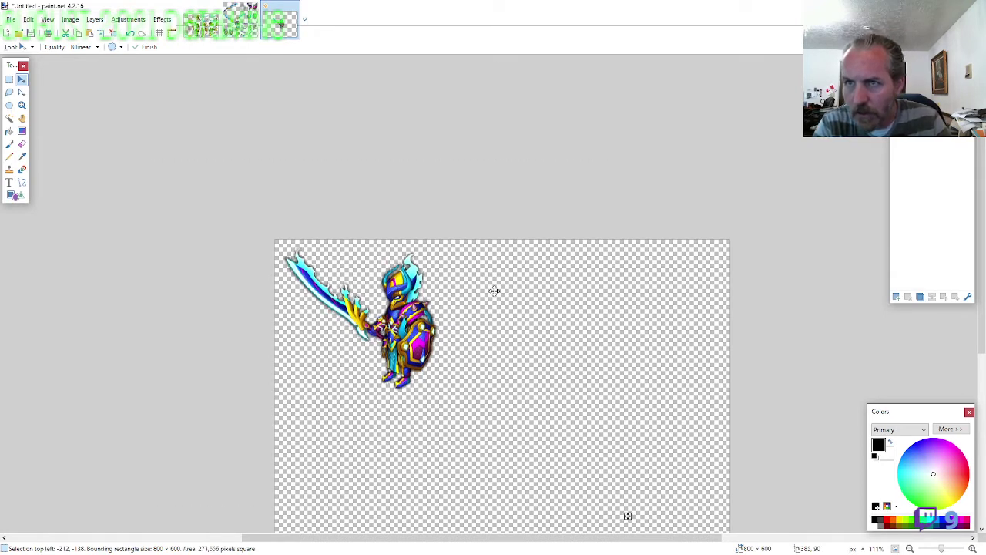
pyautogui.press('Down')
pyautogui.press('Up')
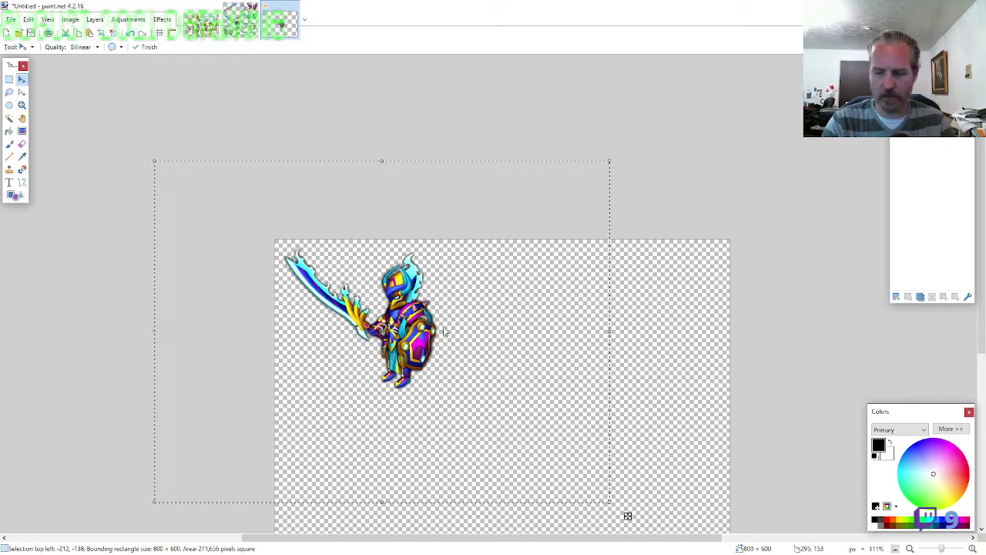
# Resize the canvas to 300 × 300 pixels and shift the character down 9 pixels
pyautogui.hotkey('ctrl', 'shift', 'r')
pyautogui.hotkey('ctrl', 'Down')
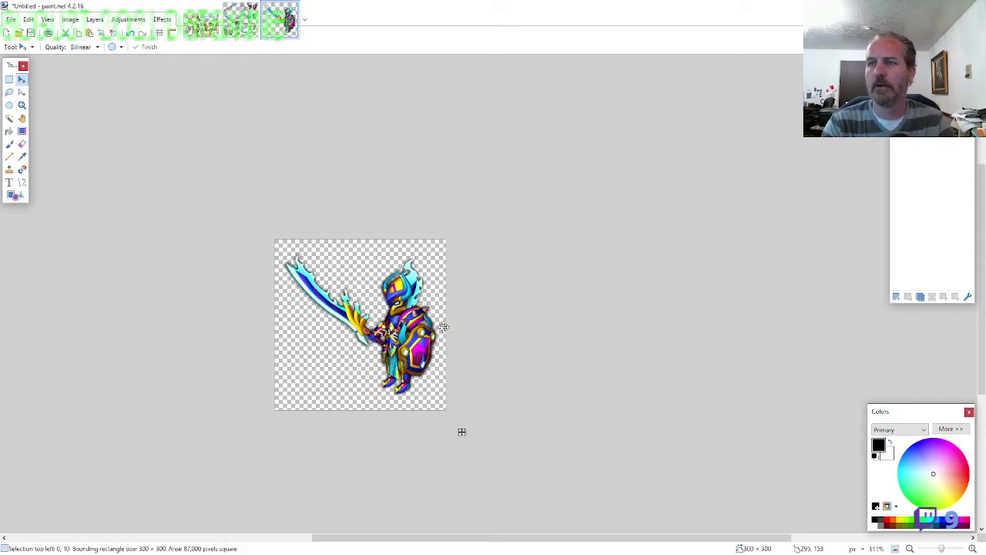
pyautogui.press('Up')
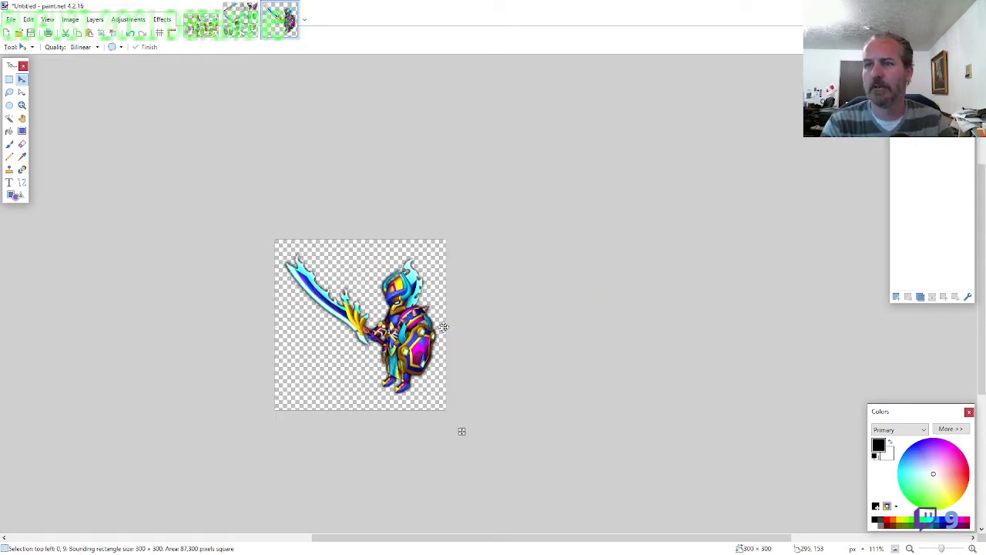
# Save the character as PNG file ARMOR5-WS-F-EVO2 in the 2021-08 folder, then close it and its sprite sheet
pyautogui.hotkey('ctrl', 's')
pyautogui.write('ARMOR')
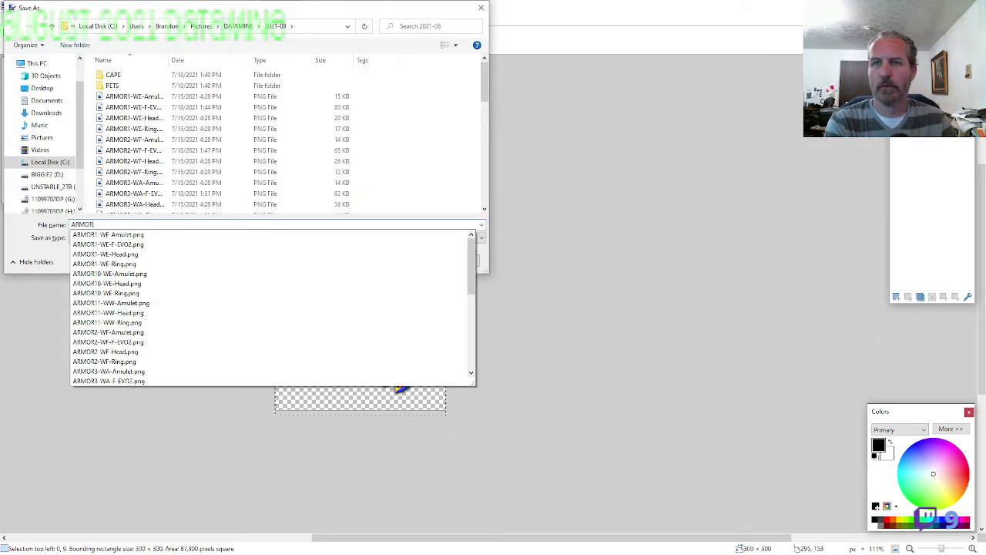
pyautogui.write('5-WS-F')
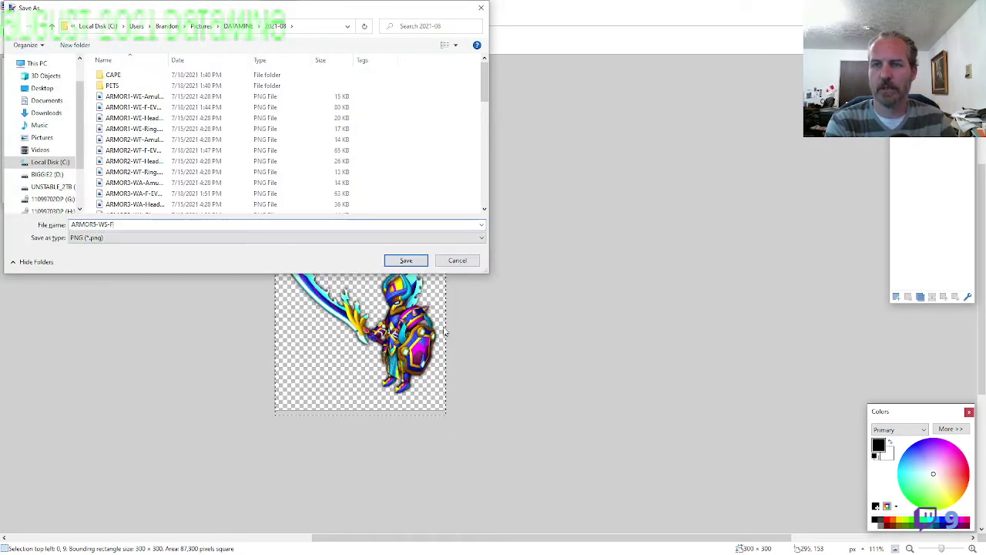
pyautogui.write('-EVO2')
pyautogui.press('Return')
pyautogui.press('Return')
pyautogui.hotkey('ctrl', 'w')
pyautogui.hotkey('ctrl', 'w')
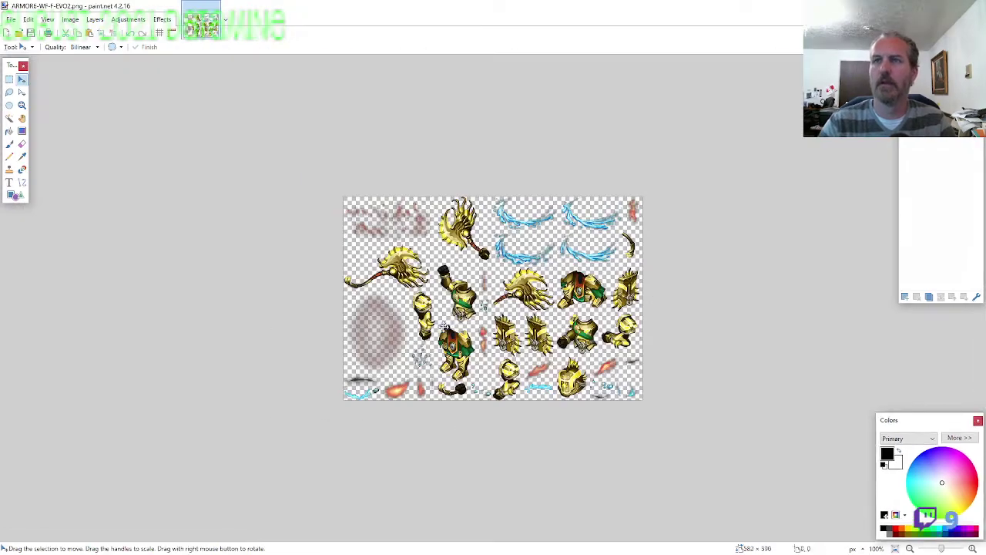
# Lasso and copy the spiked gold helmet at the bottom of the ARMOR6-WF-F-EVO2 sheet
pyautogui.click(9, 92)
pyautogui.scroll(6, 581, 389)
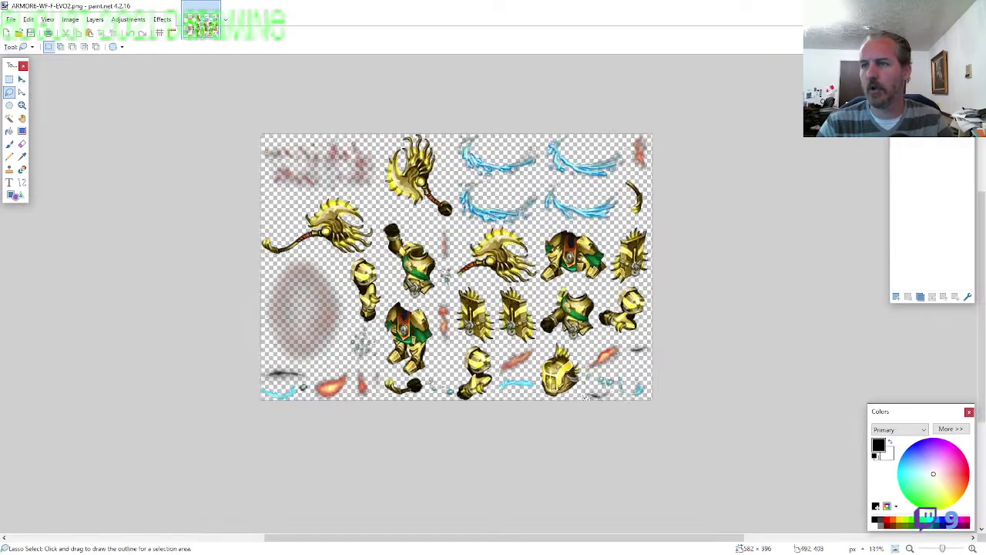
pyautogui.moveTo(597, 335)
pyautogui.mouseDown()
pyautogui.moveTo(584, 271)
pyautogui.moveTo(530, 231)
pyautogui.moveTo(471, 293)
pyautogui.moveTo(576, 391)
pyautogui.moveTo(461, 385)
pyautogui.moveTo(511, 427)
pyautogui.mouseUp()
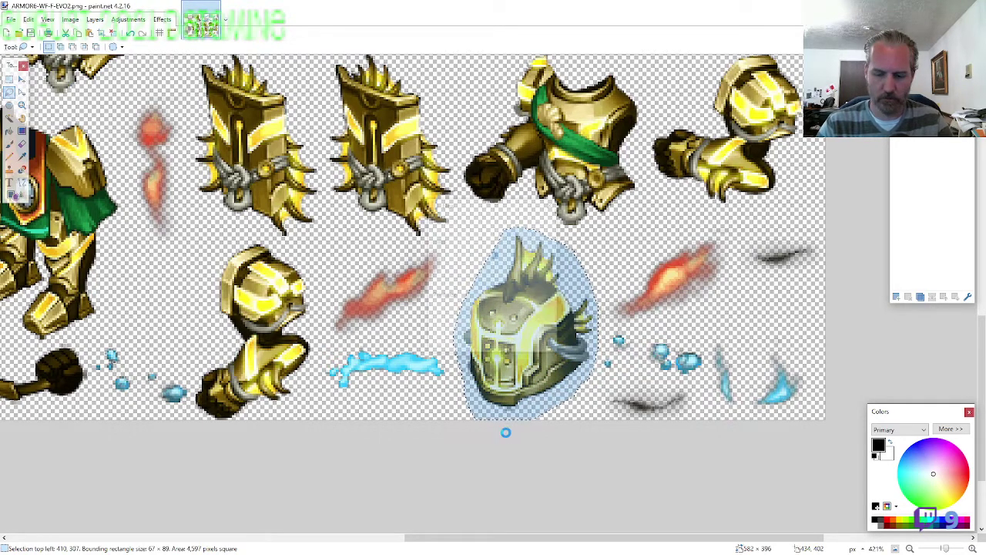
# Create a blank 800 × 600 image and paste the gold helmet slightly above its centre
pyautogui.hotkey('ctrl', 'n')
pyautogui.write('600')
pyautogui.press('Return')
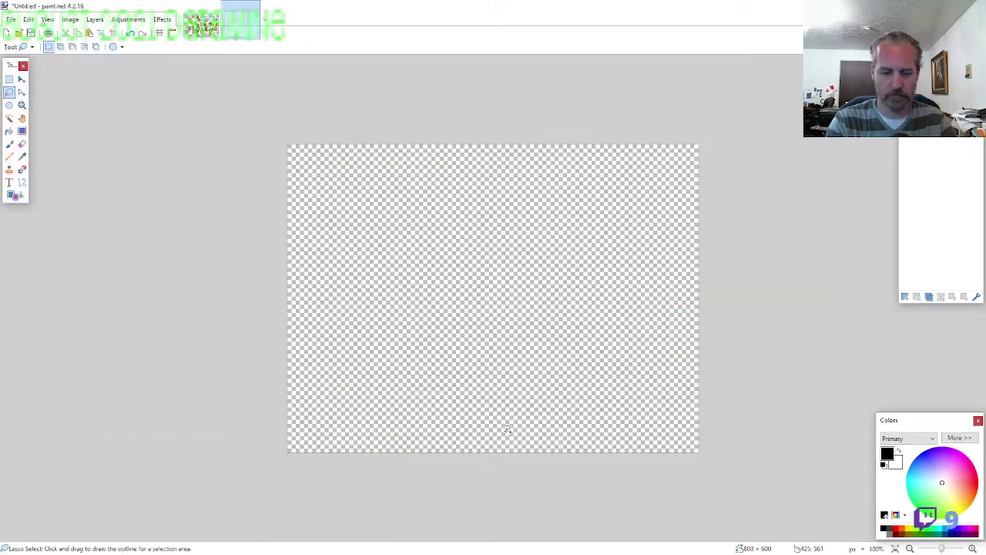
pyautogui.hotkey('ctrl', 'v')
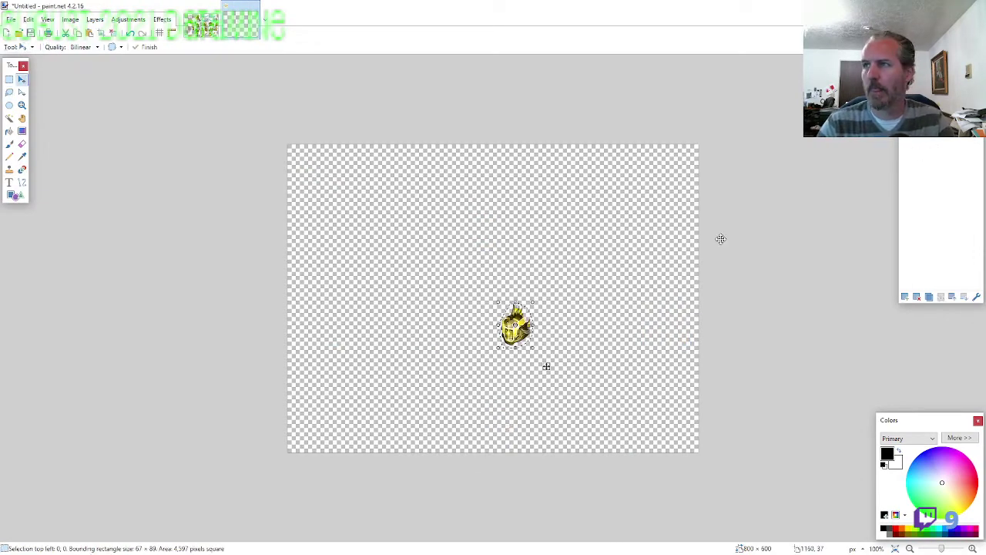
pyautogui.moveTo(546, 363); pyautogui.dragTo(539, 307)
# Lasso and copy the gold torso with green sash and lowered fist, located above the helmet on the ARMOR6-WF-F-EVO2 sheet
pyautogui.click(203, 27)
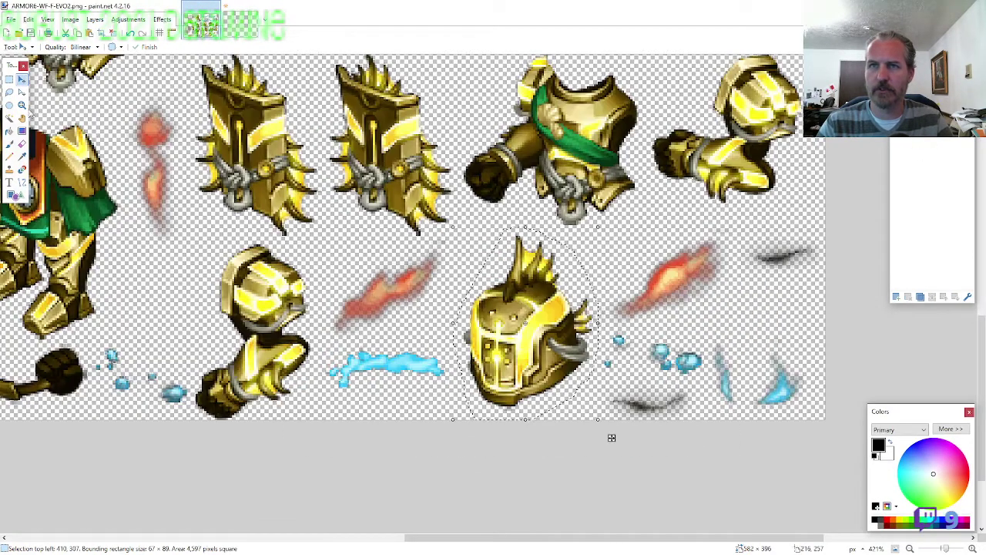
pyautogui.click(9, 93)
pyautogui.scroll(-2, 400, 202)
pyautogui.scroll(1, 462, 231)
pyautogui.scroll(2, 544, 219)
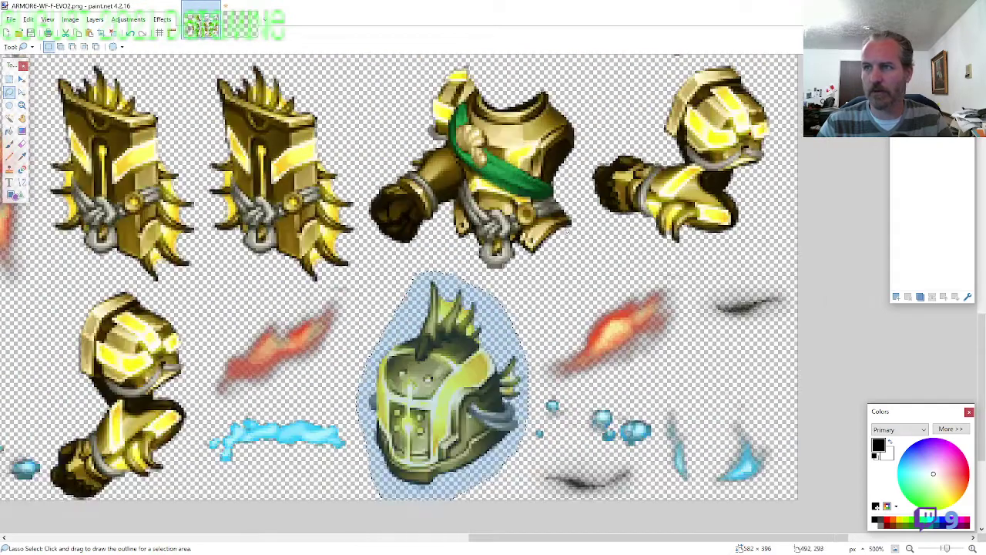
pyautogui.scroll(3, 587, 285)
pyautogui.moveTo(587, 287)
pyautogui.mouseDown()
pyautogui.moveTo(582, 328)
pyautogui.moveTo(583, 256)
pyautogui.mouseUp()
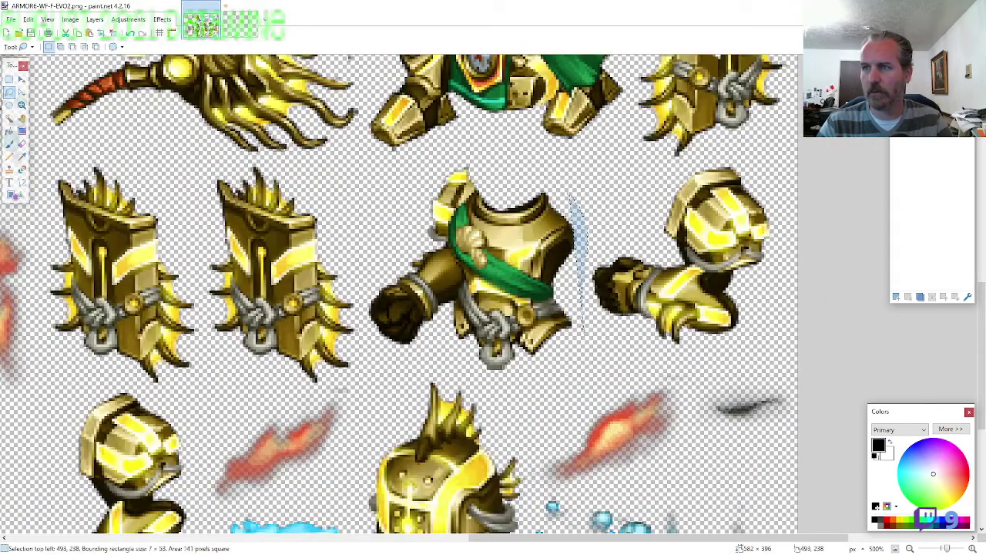
pyautogui.moveTo(571, 197)
pyautogui.mouseDown()
pyautogui.moveTo(490, 159)
pyautogui.moveTo(416, 175)
pyautogui.moveTo(377, 258)
pyautogui.moveTo(368, 302)
pyautogui.moveTo(416, 354)
pyautogui.moveTo(507, 383)
pyautogui.mouseUp()
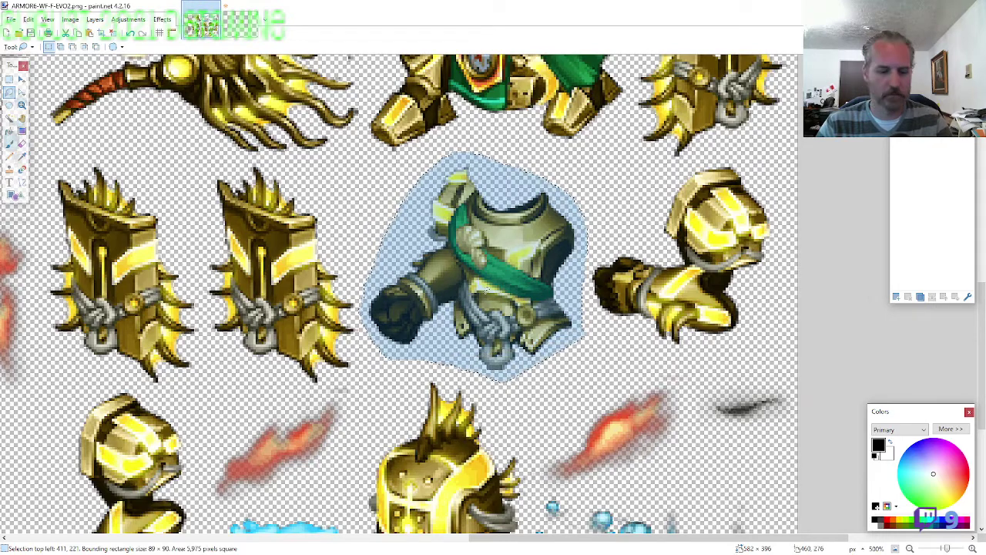
pyautogui.hotkey('ctrl', 'c')
# Paste the torso on a new layer beneath the helmet and position its neck directly under the helmet
pyautogui.hotkey('ctrl', 'alt', 'v')
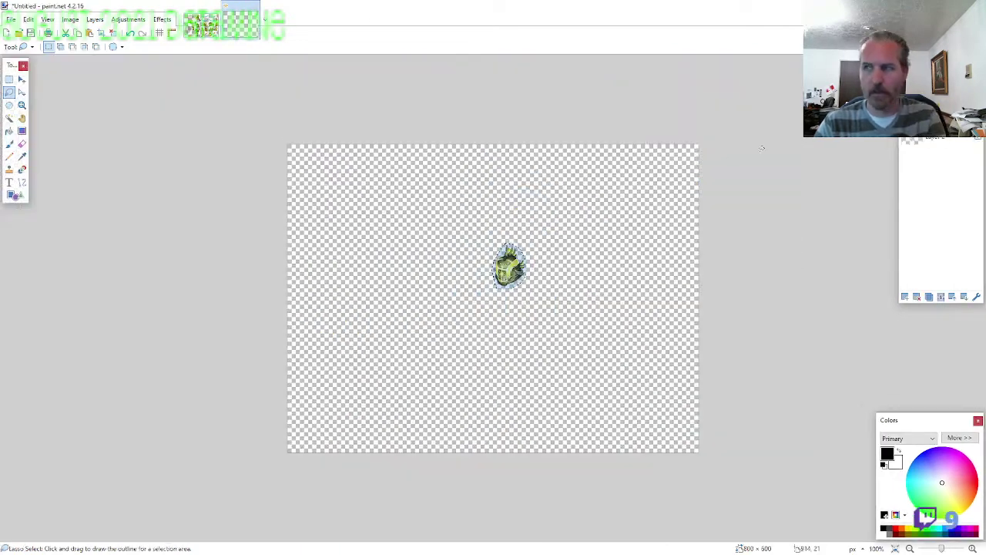
pyautogui.moveTo(936, 117); pyautogui.dragTo(927, 190)
pyautogui.scroll(8, 512, 284)
pyautogui.hotkey('ctrl', 'v')
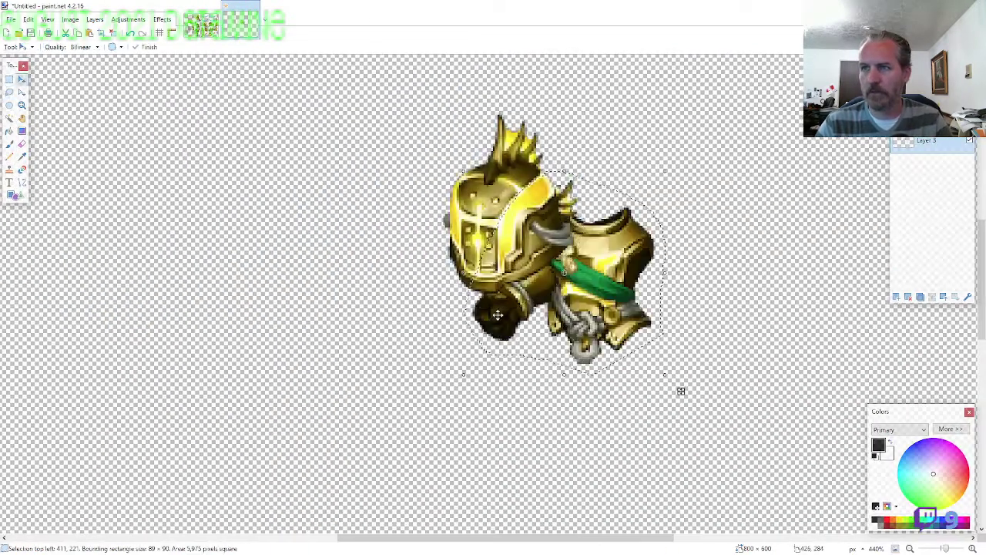
pyautogui.moveTo(615, 265); pyautogui.dragTo(602, 279)
pyautogui.moveTo(669, 407); pyautogui.dragTo(583, 456)
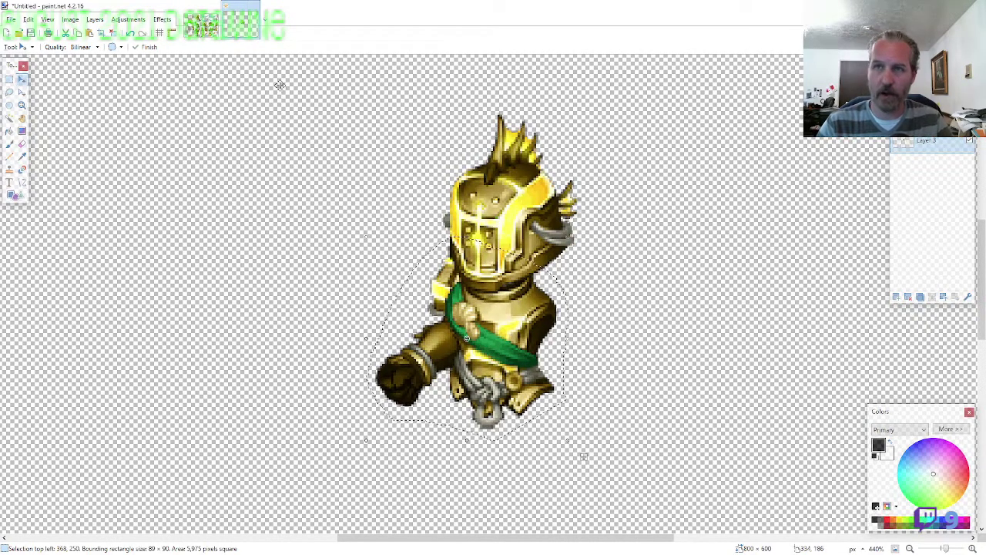
# Lasso and copy the standing gold legs with green cloth from the ARMOR6-WF-F-EVO2 sheet, and add a new layer beneath the torso
pyautogui.click(201, 24)
pyautogui.click(9, 92)
pyautogui.scroll(-3, 524, 297)
pyautogui.scroll(-2, 529, 296)
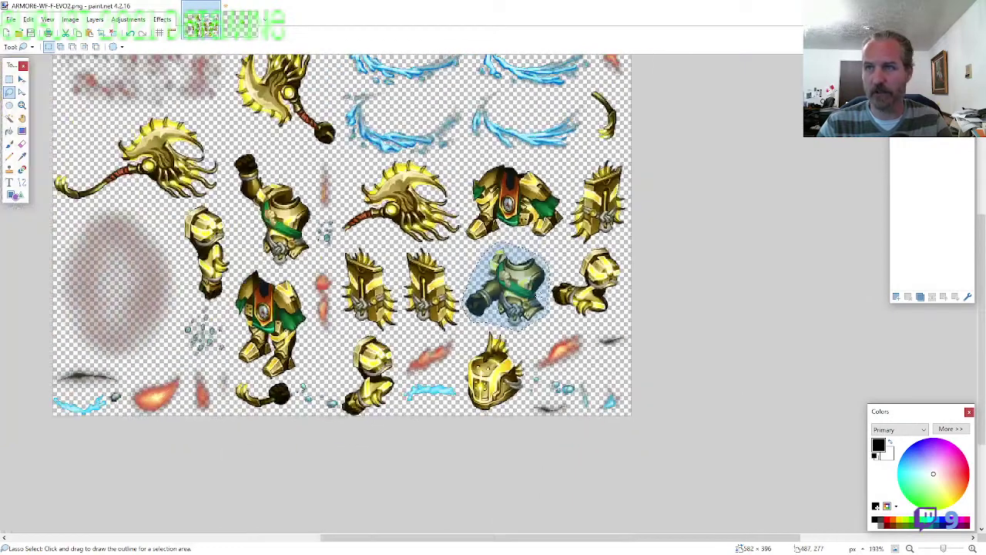
pyautogui.scroll(2, 189, 331)
pyautogui.moveTo(354, 373)
pyautogui.mouseDown()
pyautogui.moveTo(355, 319)
pyautogui.moveTo(336, 262)
pyautogui.moveTo(288, 243)
pyautogui.moveTo(245, 308)
pyautogui.moveTo(262, 385)
pyautogui.moveTo(289, 397)
pyautogui.mouseUp()
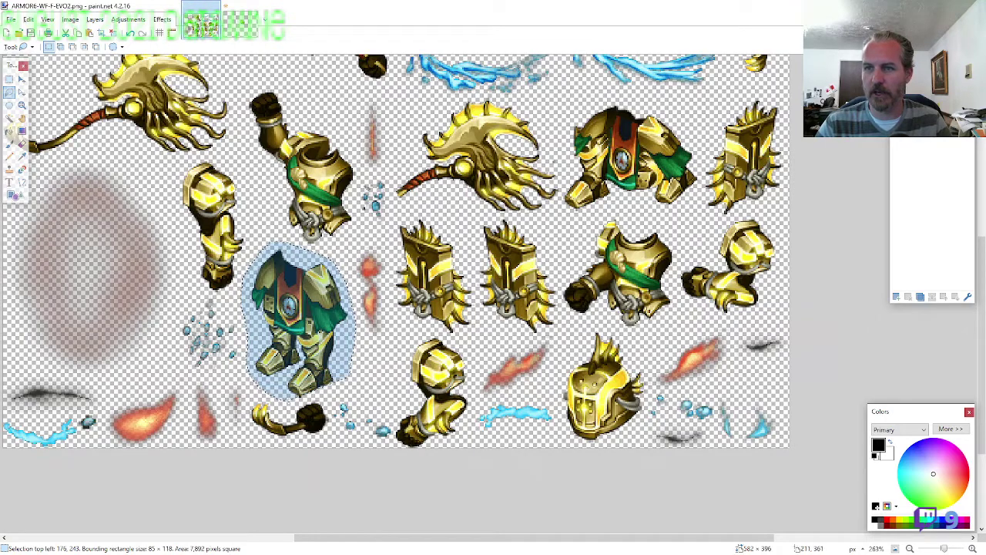
pyautogui.click(247, 39)
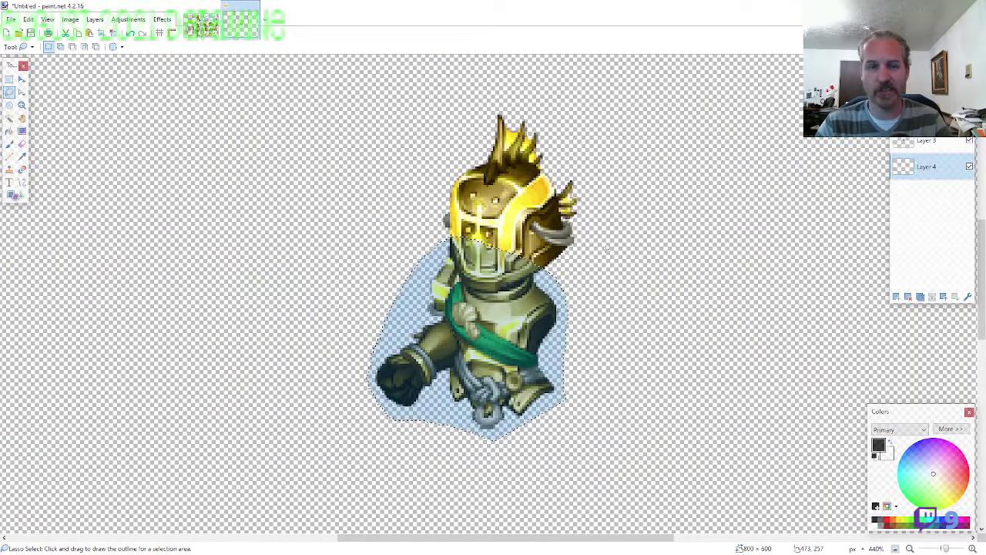
# Paste the standing legs on the layer beneath the torso and align the waist under the torso's rope belt
pyautogui.scroll(-3, 477, 292)
pyautogui.hotkey('ctrl', 'v')
pyautogui.moveTo(164, 184)
pyautogui.mouseDown()
pyautogui.moveTo(441, 310)
pyautogui.moveTo(552, 312)
pyautogui.mouseUp()
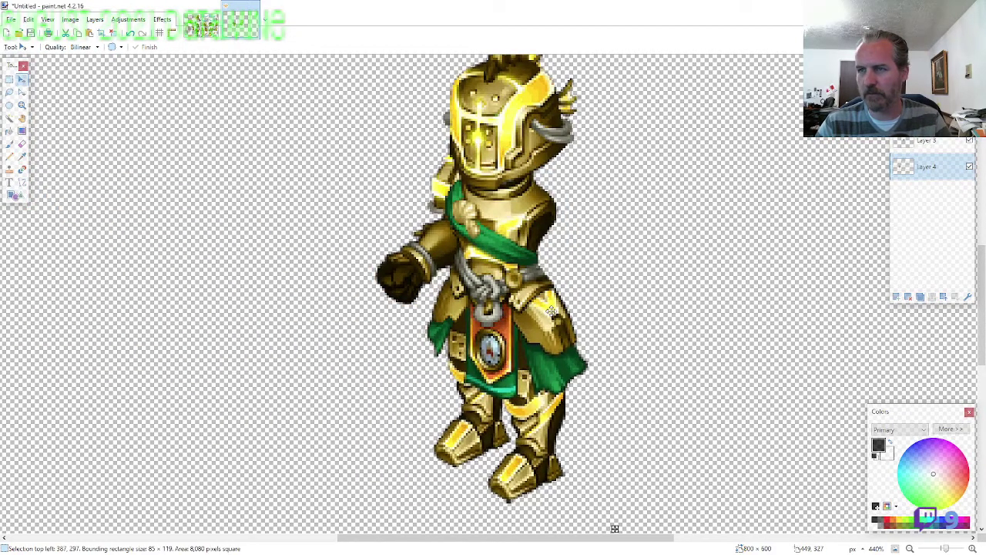
# Erase the stray dark pixels under the toe of the front boot
pyautogui.click(21, 143)
pyautogui.scroll(5, 505, 287)
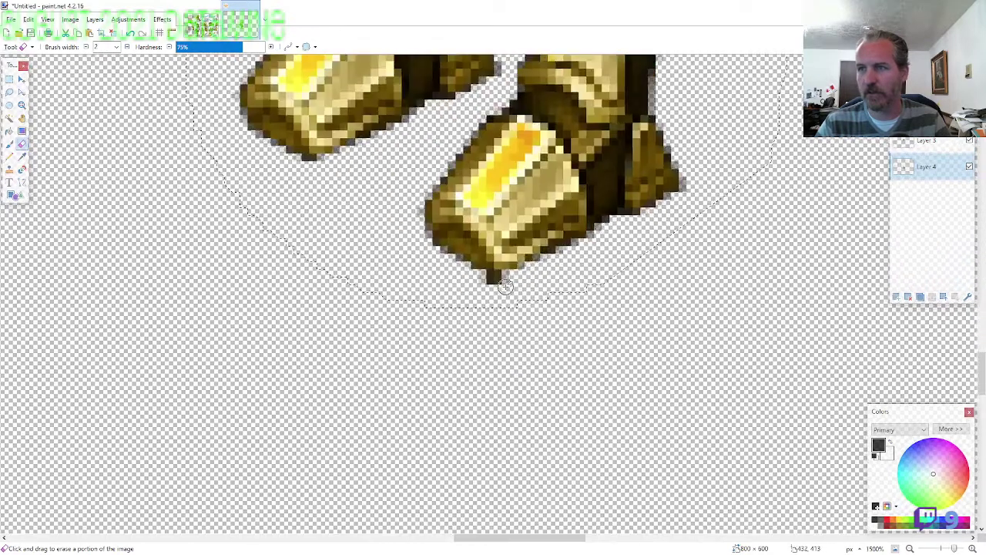
pyautogui.scroll(-4, 504, 286)
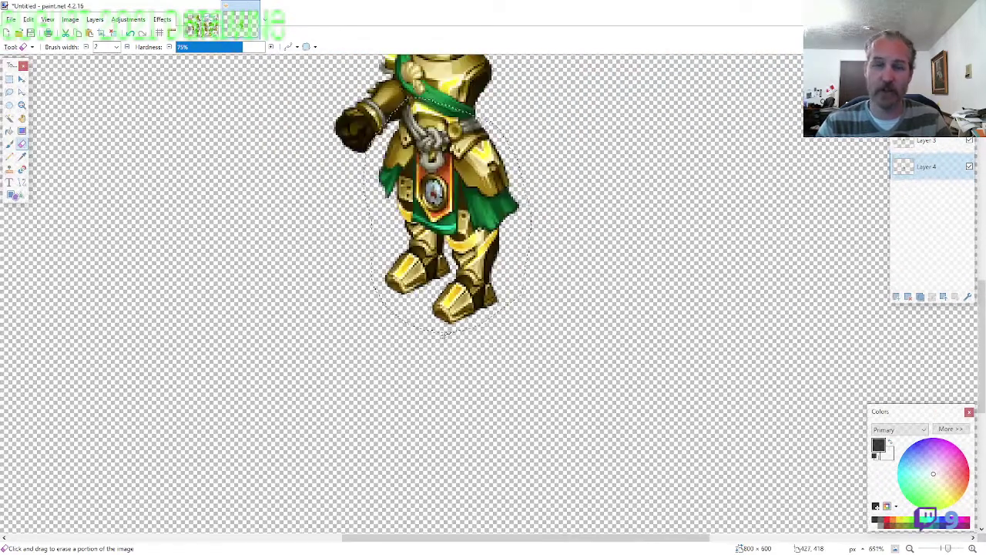
pyautogui.scroll(-2, 445, 332)
pyautogui.scroll(-2, 488, 336)
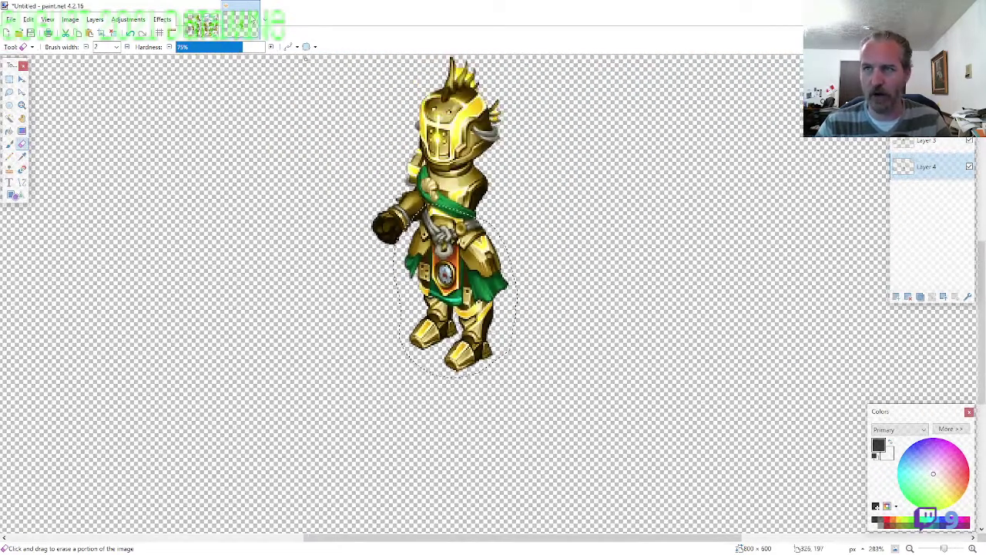
# Lasso and copy the straight hanging arm with shoulder plate, next to the raised-fist torso on the ARMOR6-WF-F-EVO2 sheet
pyautogui.hotkey('ctrl', 'Tab')
pyautogui.click(9, 91)
pyautogui.scroll(3, 9, 91)
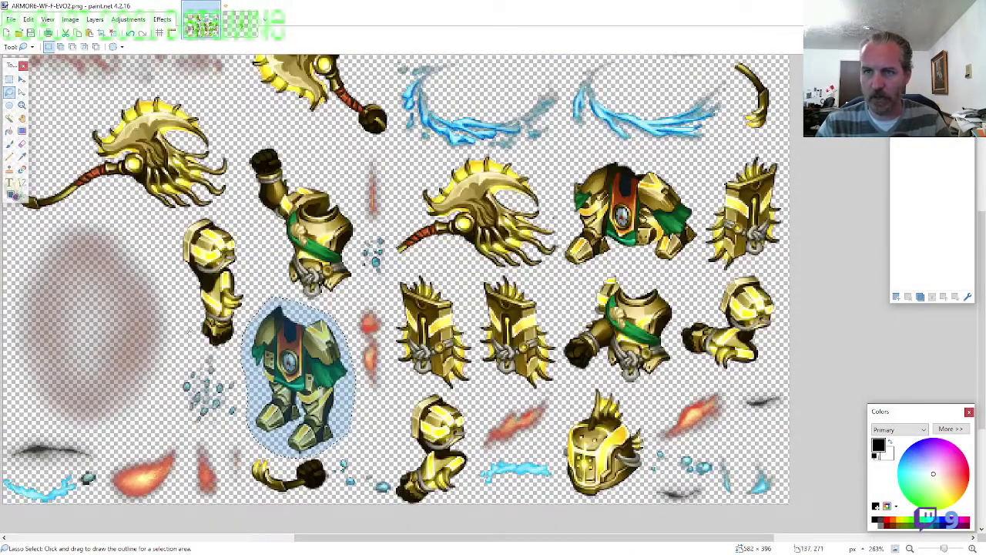
pyautogui.moveTo(190, 333); pyautogui.dragTo(209, 352)
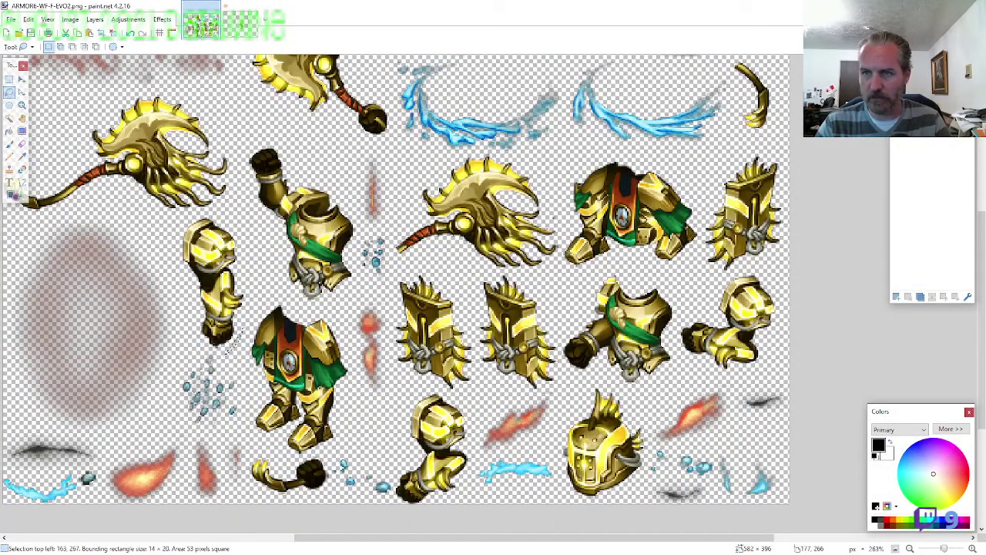
pyautogui.moveTo(251, 281)
pyautogui.mouseDown()
pyautogui.moveTo(233, 223)
pyautogui.moveTo(208, 213)
pyautogui.moveTo(180, 228)
pyautogui.moveTo(175, 295)
pyautogui.mouseUp()
# Add a layer directly above the torso, paste the hanging arm there and fit it to the figure's empty shoulder
pyautogui.click(241, 23)
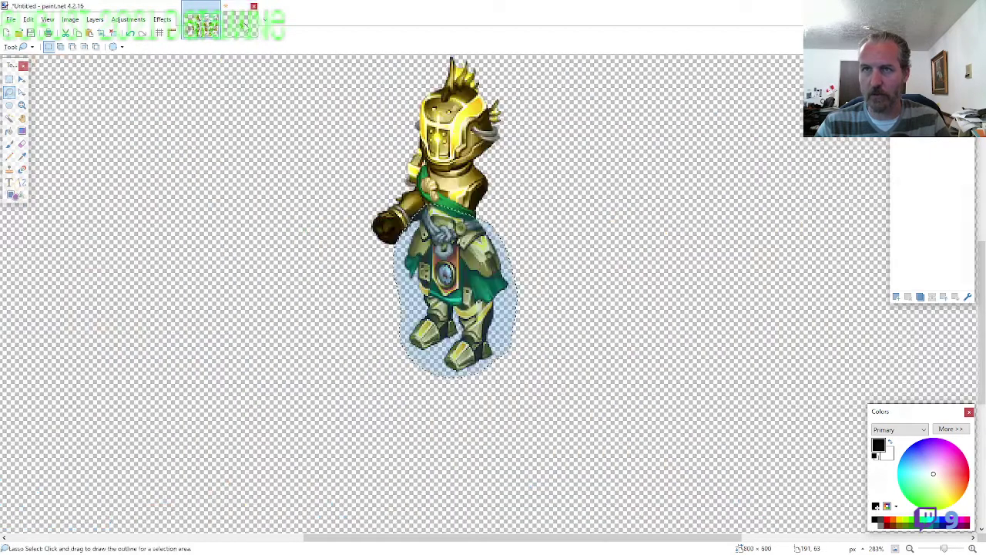
pyautogui.click(924, 167)
pyautogui.moveTo(917, 168); pyautogui.dragTo(921, 142)
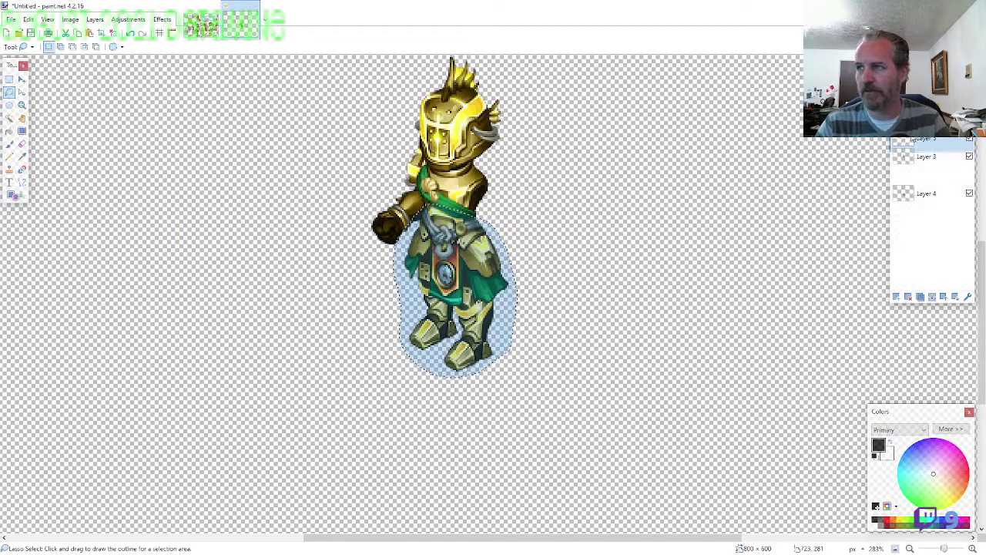
pyautogui.scroll(3, 580, 225)
pyautogui.hotkey('ctrl', 'v')
pyautogui.scroll(3, 512, 247)
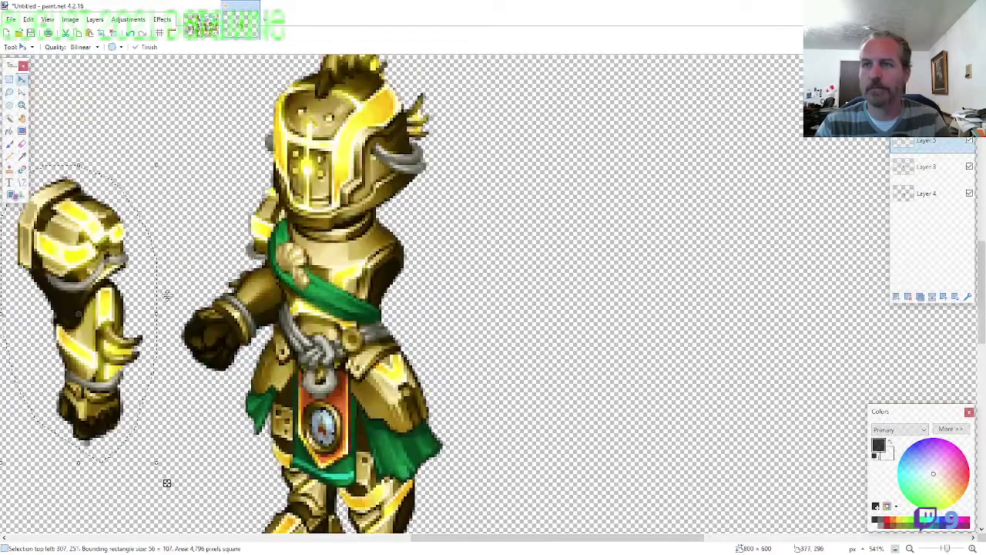
pyautogui.moveTo(120, 259); pyautogui.dragTo(455, 282)
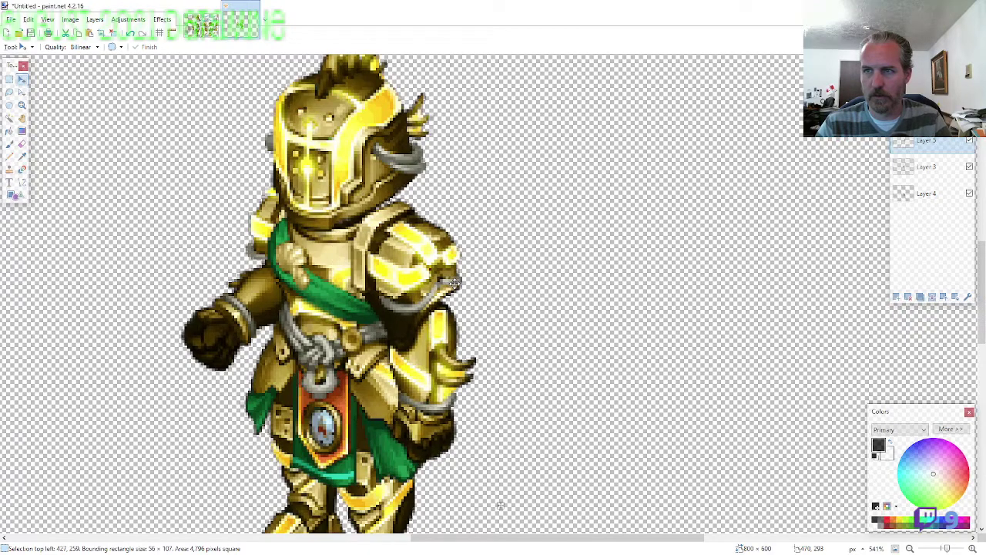
pyautogui.keyDown('ctrl'); pyautogui.scroll(-5, 500, 504); pyautogui.keyUp('ctrl')
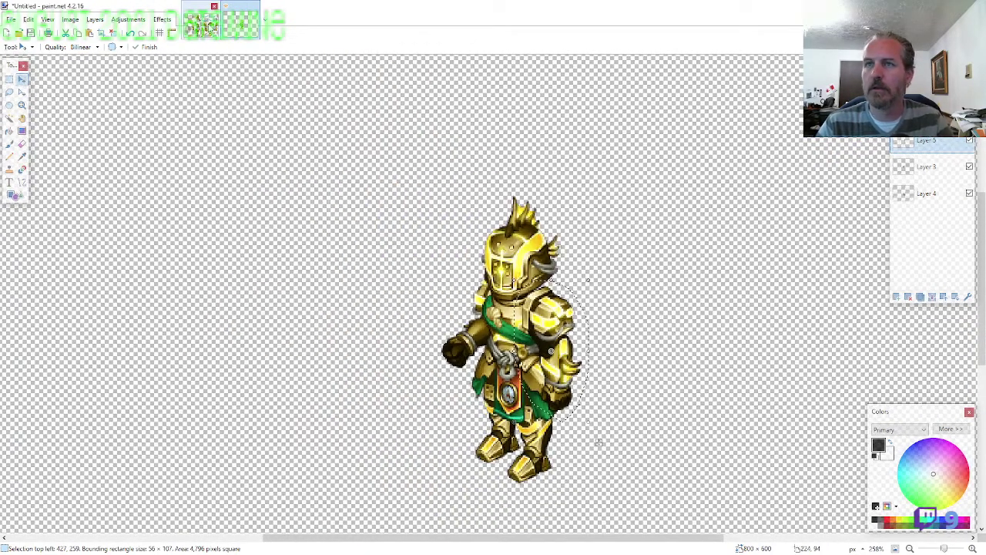
# Lasso and copy the spiked gold shield at the sheet's right edge, beside the crouching legs
pyautogui.click(202, 23)
pyautogui.click(9, 92)
pyautogui.scroll(2, 788, 254)
pyautogui.scroll(-3, 788, 262)
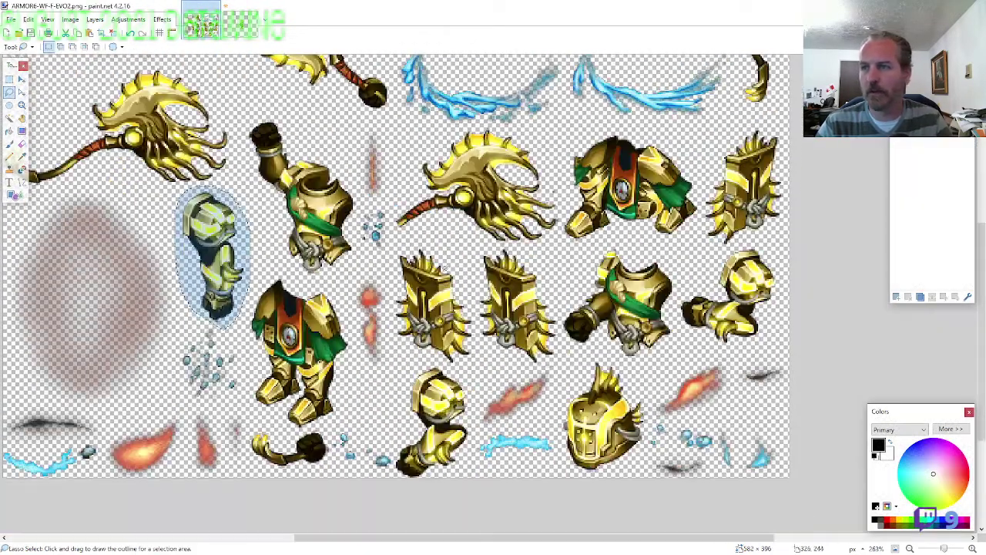
pyautogui.scroll(3, 788, 254)
pyautogui.click(788, 252)
pyautogui.moveTo(786, 273)
pyautogui.mouseDown()
pyautogui.moveTo(728, 245)
pyautogui.moveTo(705, 286)
pyautogui.moveTo(716, 312)
pyautogui.moveTo(704, 350)
pyautogui.moveTo(716, 362)
pyautogui.moveTo(773, 350)
pyautogui.mouseUp()
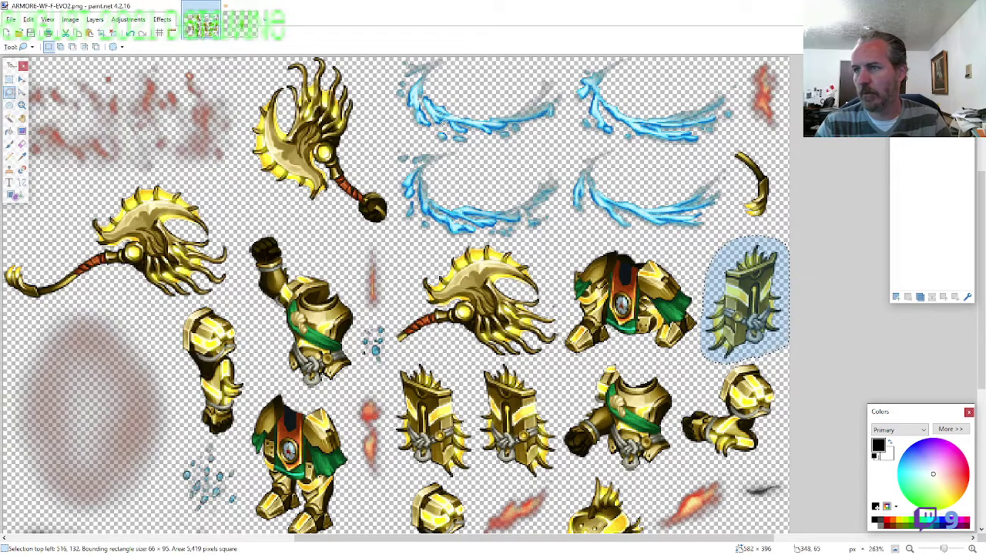
# Paste the shield on a new layer above the arm and position it over the hanging forearm and hand
pyautogui.click(244, 30)
pyautogui.hotkey('ctrl', 'shift', 'v')
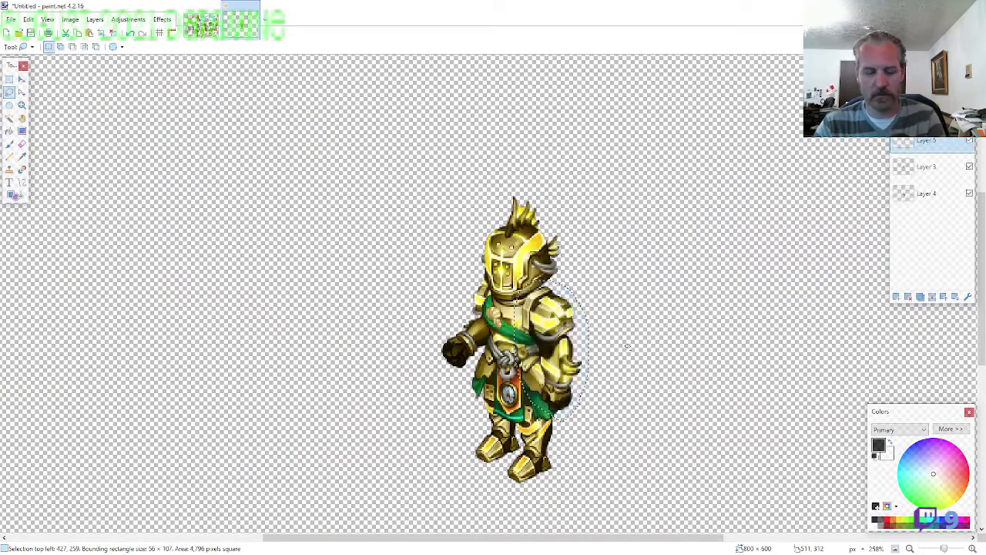
pyautogui.moveTo(638, 354); pyautogui.dragTo(619, 469)
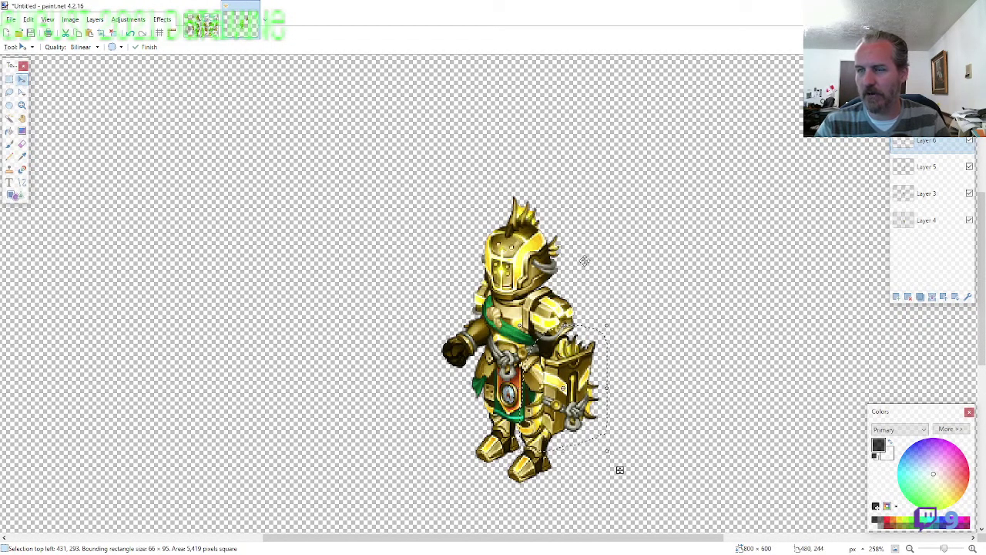
# Lasso and copy the upright gold axe with its gripping fist from the upper part of the ARMOR6-WF-F-EVO2 sheet
pyautogui.click(211, 31)
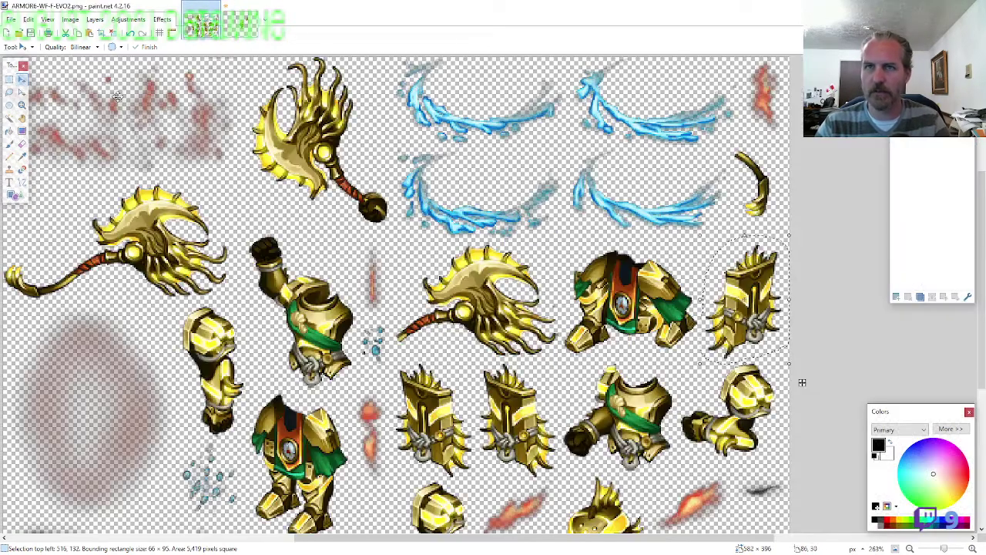
pyautogui.click(10, 92)
pyautogui.scroll(2, 328, 190)
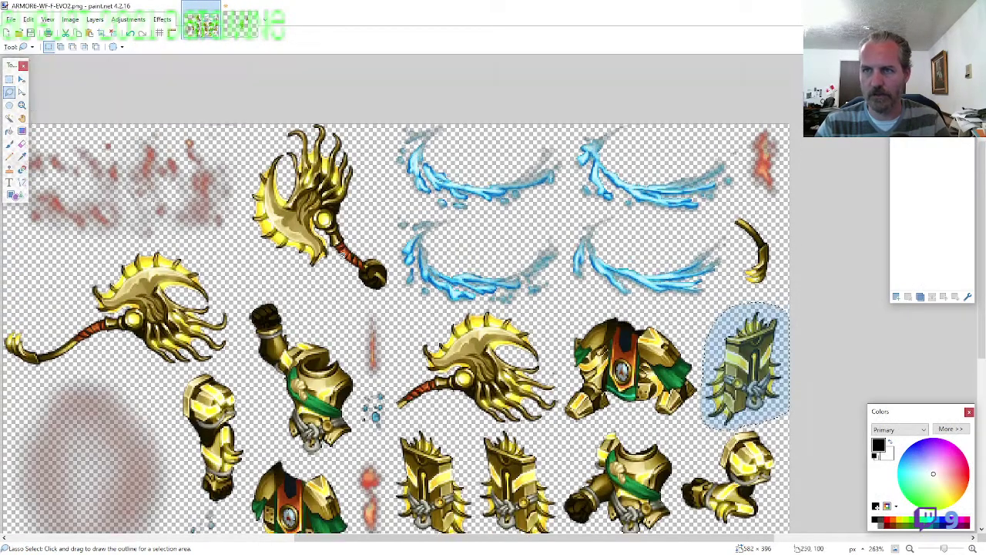
pyautogui.moveTo(394, 285); pyautogui.dragTo(390, 266)
pyautogui.moveTo(368, 189)
pyautogui.mouseDown()
pyautogui.moveTo(342, 131)
pyautogui.moveTo(305, 125)
pyautogui.moveTo(247, 177)
pyautogui.moveTo(266, 254)
pyautogui.moveTo(319, 280)
pyautogui.mouseUp()
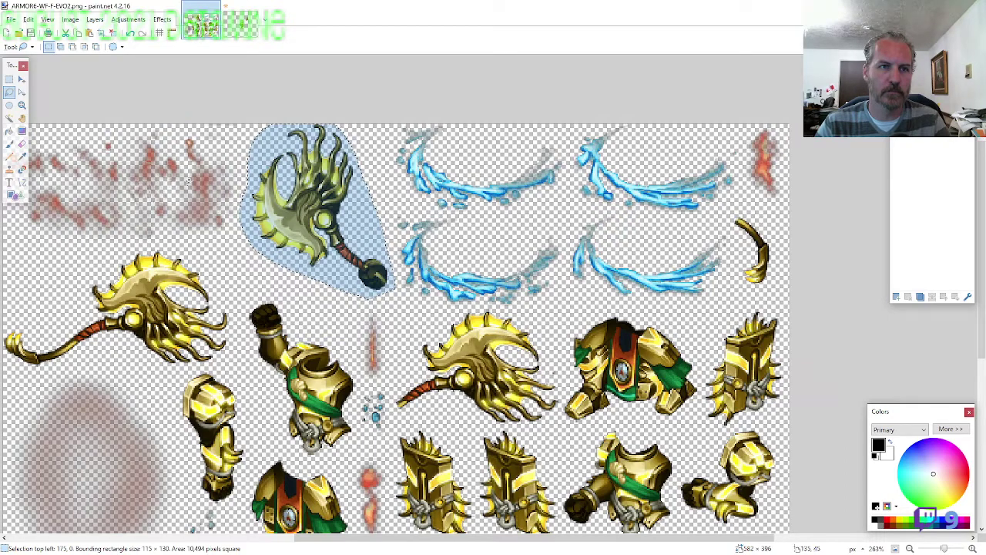
# Paste the axe on the shield's layer and align its gripping fist over the torso's lowered fist
pyautogui.click(240, 24)
pyautogui.hotkey('ctrl', 'v')
pyautogui.scroll(5, 493, 398)
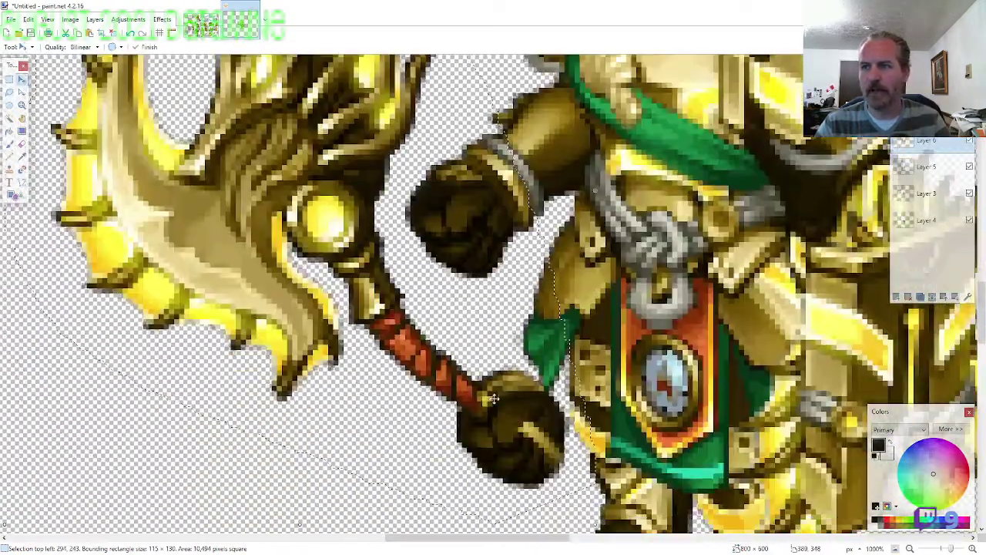
pyautogui.moveTo(493, 398); pyautogui.dragTo(451, 200)
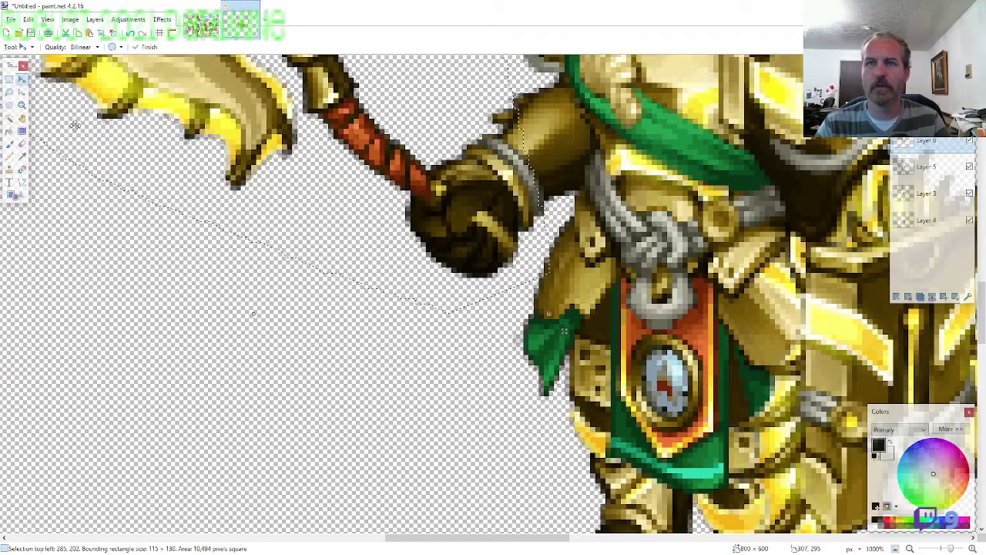
# Clean up the edge of the axe's fist with the Eraser where it overlaps the torso's wrist
pyautogui.click(22, 144)
pyautogui.scroll(2, 374, 187)
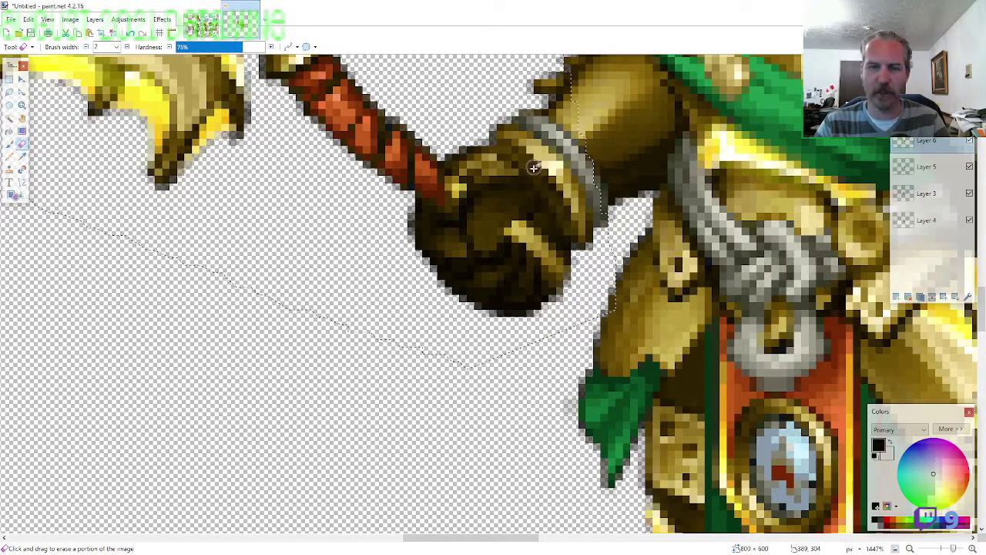
# Lasso-select the curved axe-handle end near the upper-right corner of the ARMOR6-WF-F-EVO2 sprite sheet
pyautogui.scroll(-8, 534, 167)
pyautogui.click(202, 24)
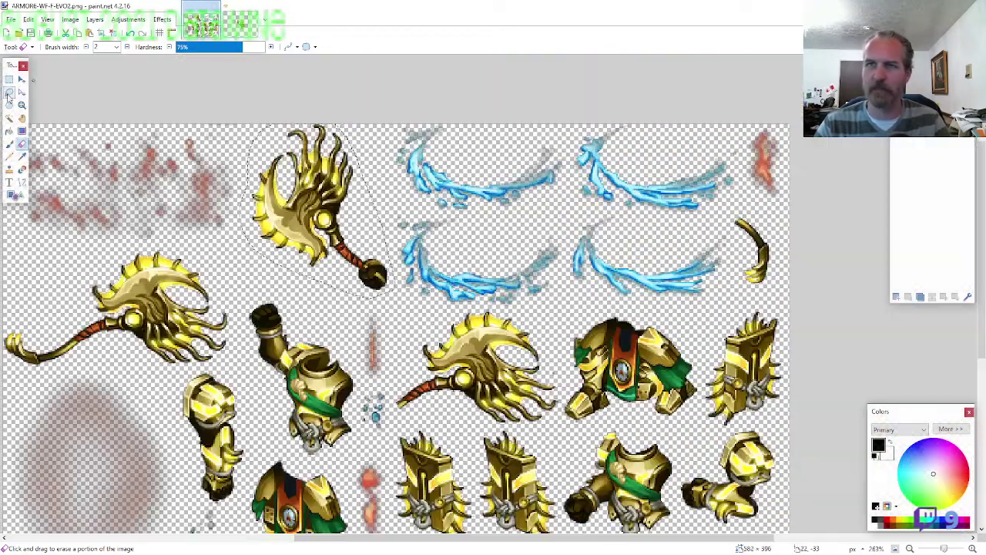
pyautogui.click(9, 93)
pyautogui.scroll(-3, 630, 247)
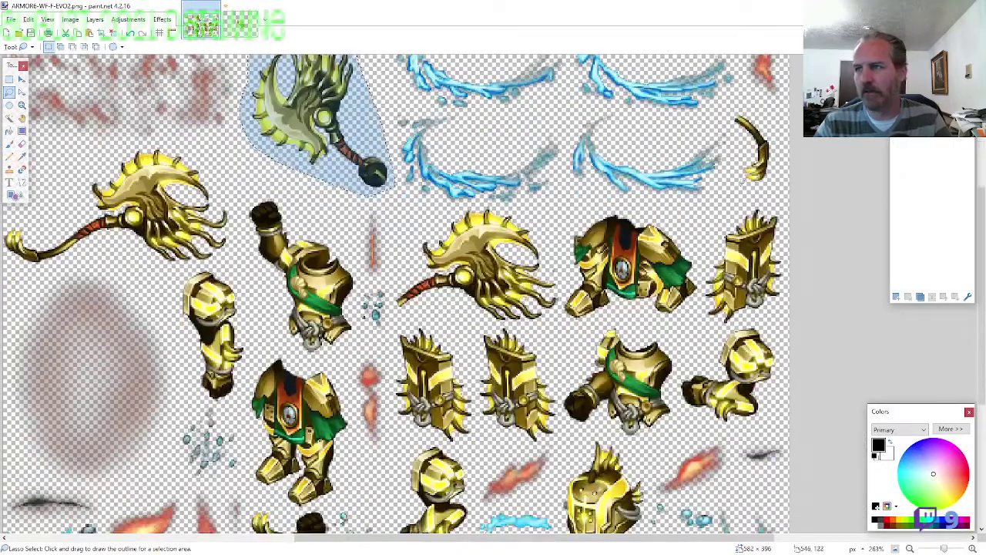
pyautogui.scroll(3, 742, 182)
pyautogui.scroll(2, 742, 183)
pyautogui.moveTo(798, 268)
pyautogui.mouseDown()
pyautogui.moveTo(762, 167)
pyautogui.moveTo(728, 169)
pyautogui.mouseUp()
pyautogui.moveTo(747, 216)
pyautogui.mouseDown()
pyautogui.moveTo(738, 239)
pyautogui.moveTo(766, 293)
pyautogui.moveTo(793, 218)
pyautogui.mouseUp()
pyautogui.moveTo(798, 182); pyautogui.dragTo(720, 165)
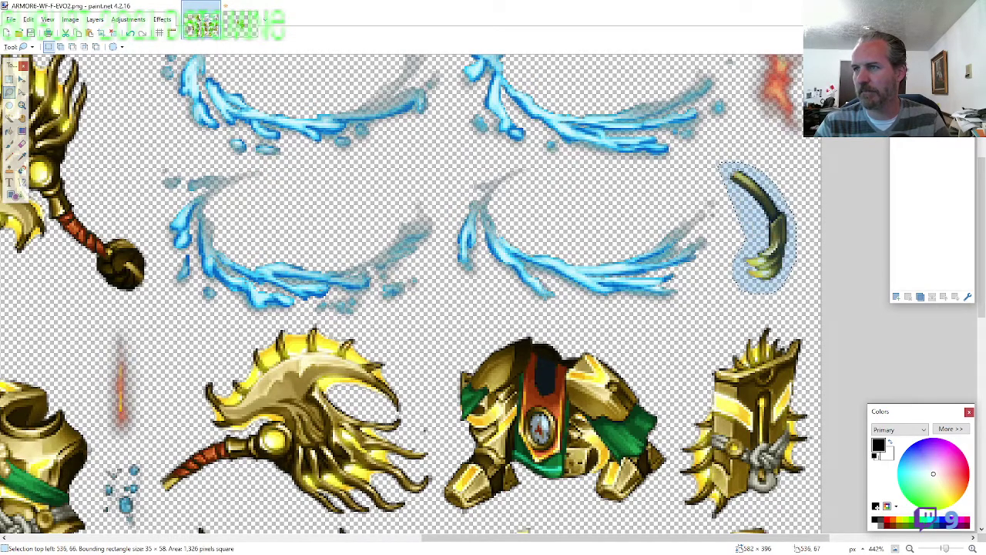
# Paste the handle end onto a new bottom layer of the assembled figure and position it behind the skirt, continuing the axe handle below the fist
pyautogui.click(243, 34)
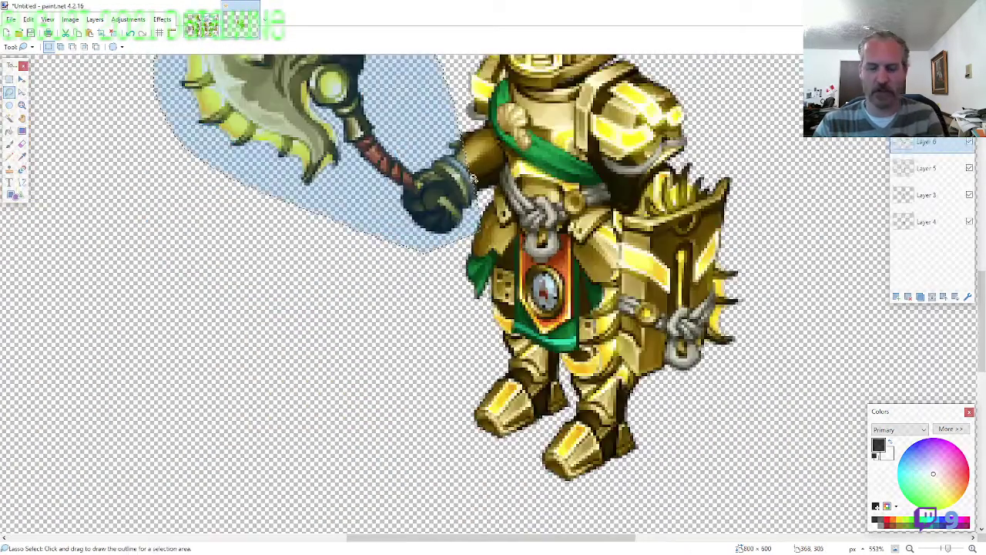
pyautogui.scroll(2, 536, 273)
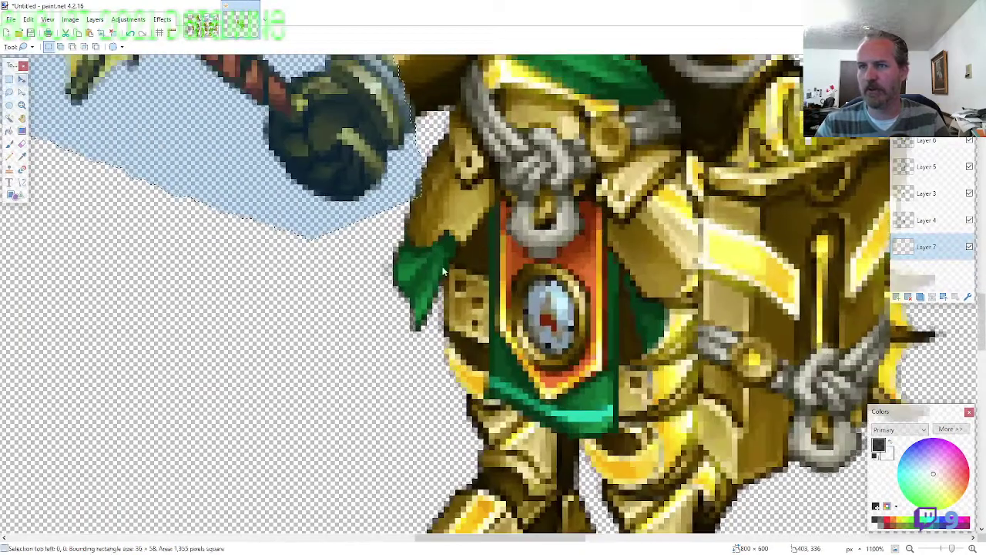
pyautogui.hotkey('ctrl', 'v')
pyautogui.moveTo(213, 281); pyautogui.dragTo(150, 287)
pyautogui.scroll(-5, 366, 319)
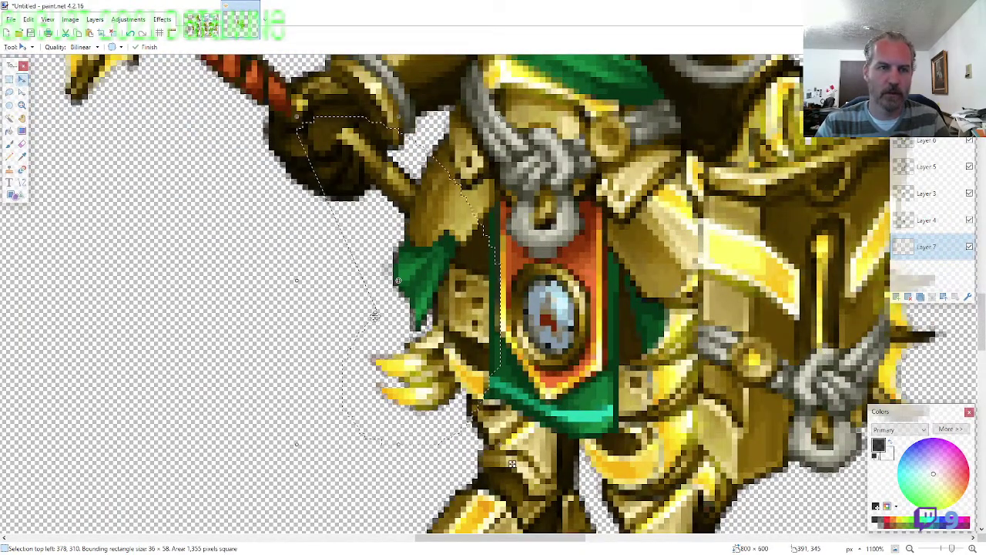
pyautogui.scroll(-1, 429, 301)
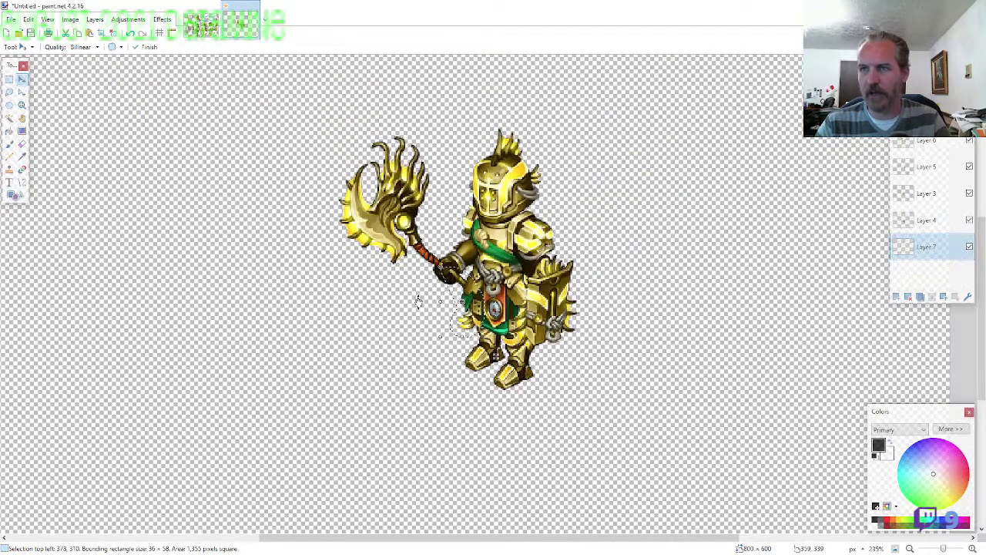
pyautogui.scroll(-1, 416, 301)
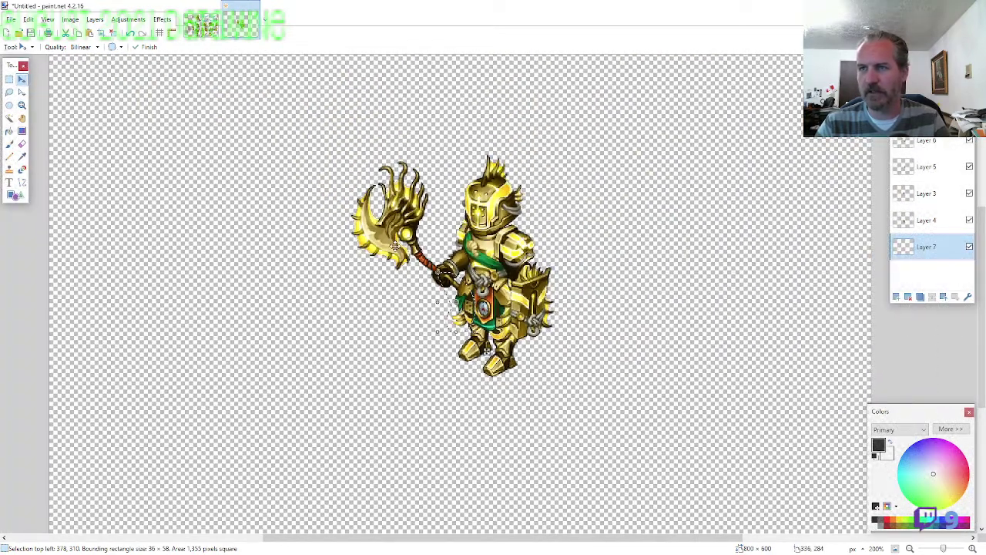
pyautogui.scroll(-4, 394, 245)
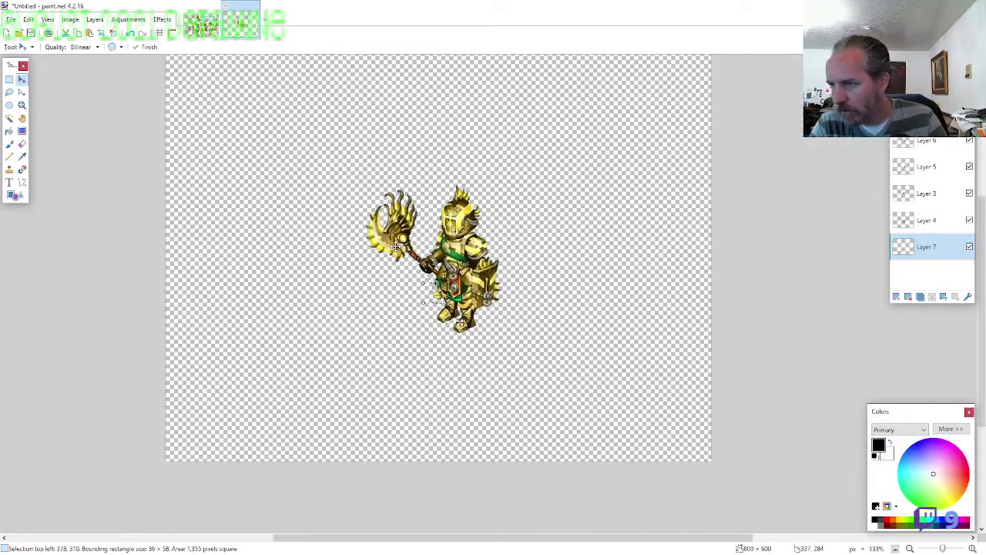
pyautogui.scroll(-2, 394, 245)
pyautogui.scroll(2, 394, 244)
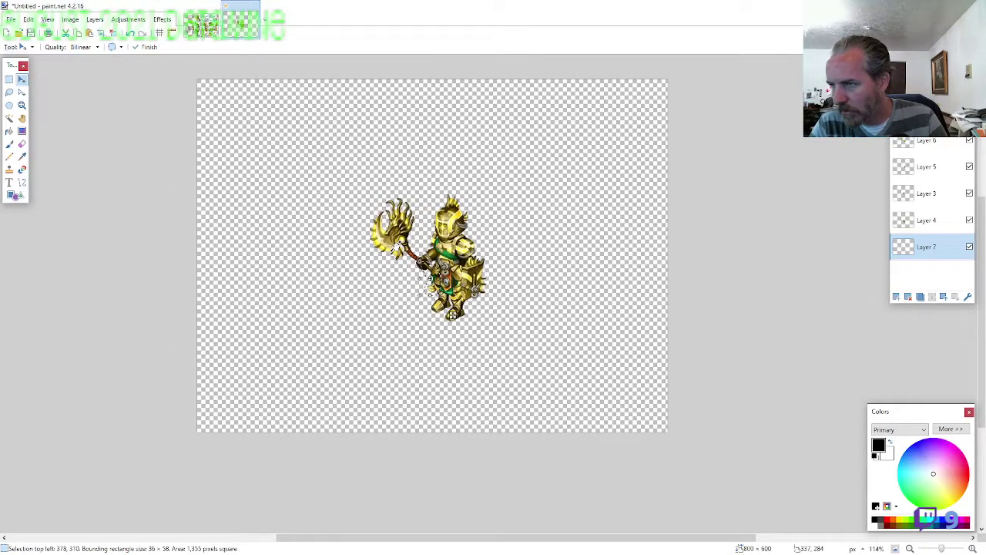
# Select the whole canvas and merge the figure's layers down into a single layer
pyautogui.hotkey('ctrl', 'a')
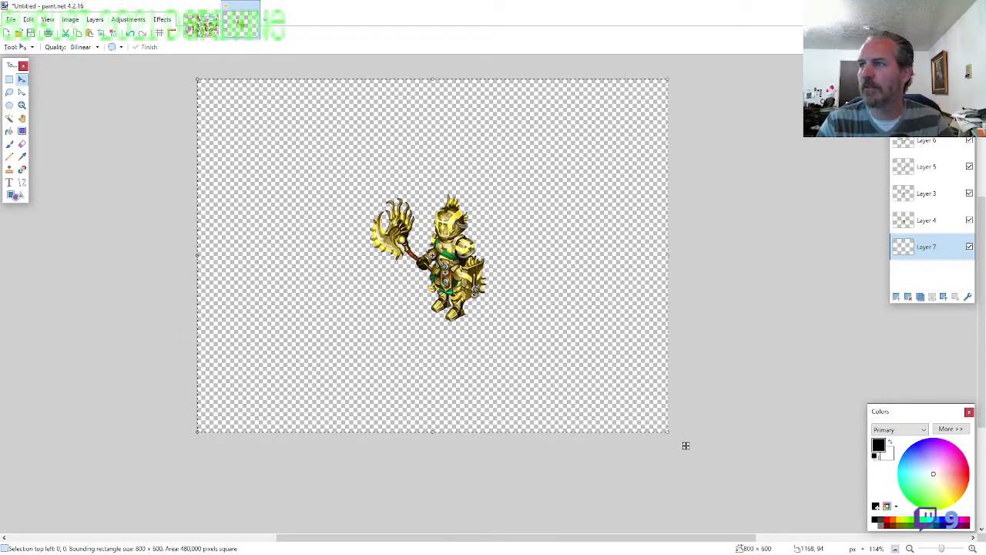
pyautogui.click(928, 87)
pyautogui.click(930, 296)
pyautogui.click(930, 297)
pyautogui.click(930, 296)
pyautogui.click(930, 297)
pyautogui.click(930, 296)
pyautogui.click(930, 296)
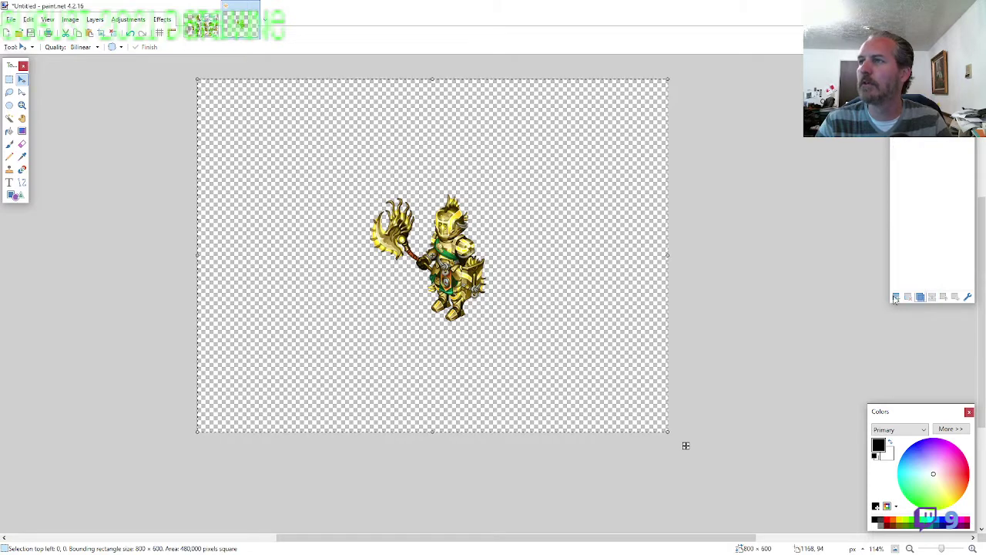
# Move the figure near the canvas's upper-left corner and set the canvas size to 245 × 245 pixels, anchored top left
pyautogui.moveTo(574, 248); pyautogui.dragTo(390, 143)
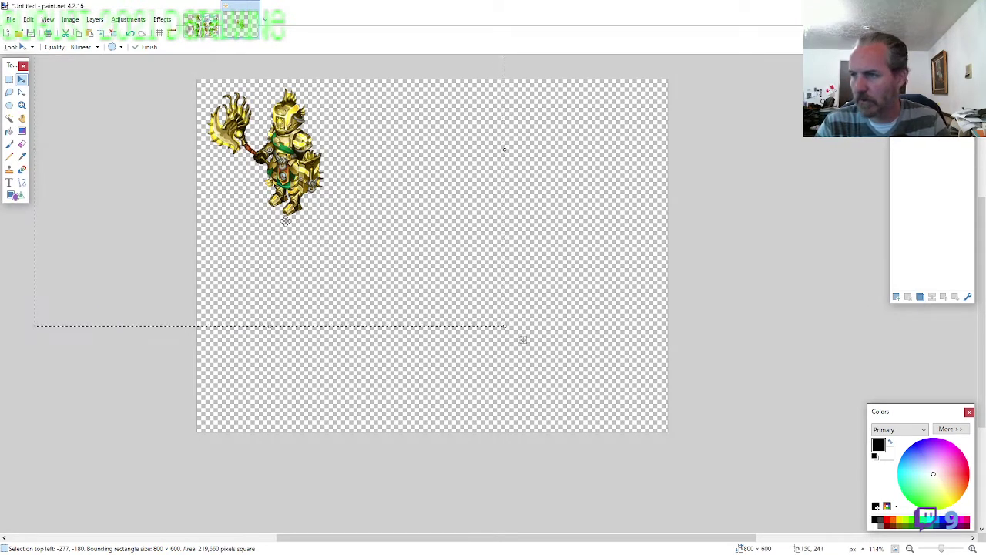
pyautogui.hotkey('ctrl', 'shift', 'r')
pyautogui.write('245')
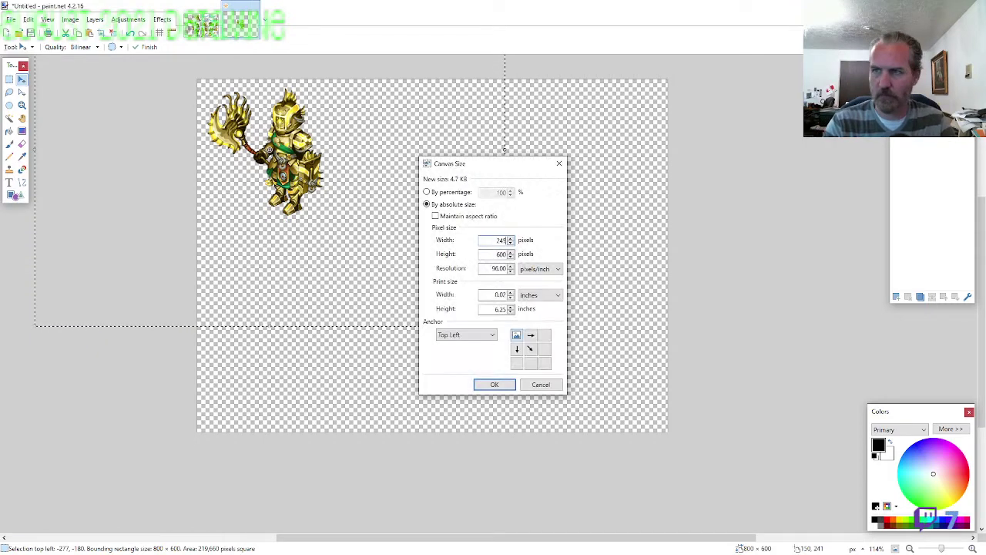
pyautogui.press('Tab')
pyautogui.write('245')
pyautogui.press('Return')
# Nudge the figure 8 pixels to the right on the resized canvas
pyautogui.press('Right')
pyautogui.press('Right')
pyautogui.press('Right')
pyautogui.press('Right')
pyautogui.press('Right')
pyautogui.press('Right')
pyautogui.press('Right')
pyautogui.press('Right')
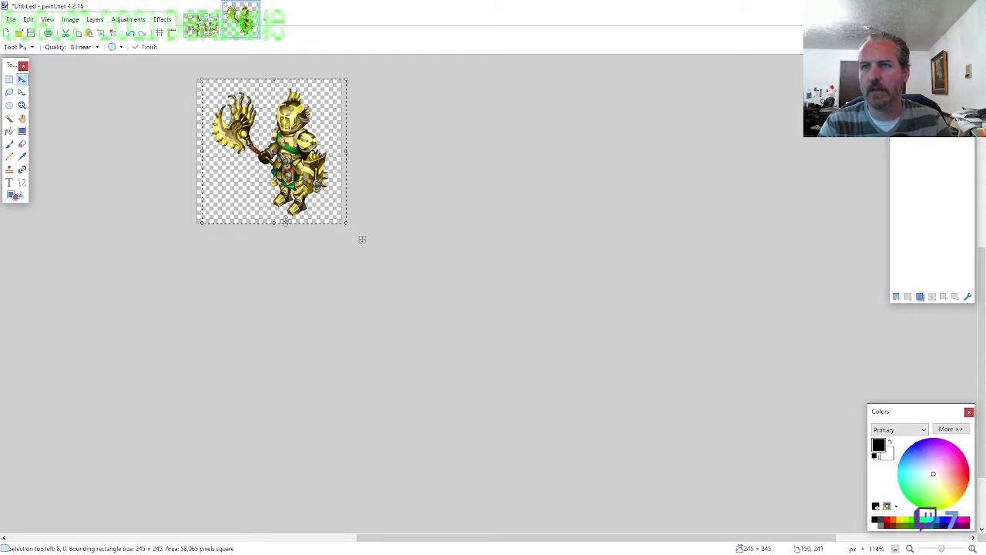
# Save the figure as a PNG named ARMOR6-WF-F-EVO2 in the 2021-08 folder
pyautogui.hotkey('ctrl', 's')
pyautogui.write('ARMOR')
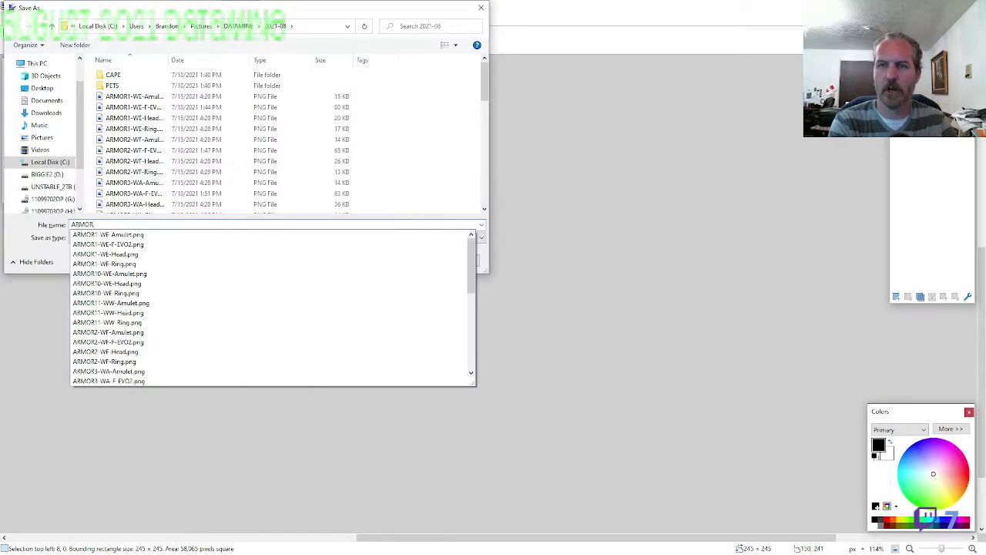
pyautogui.write('6-WF-F-E')
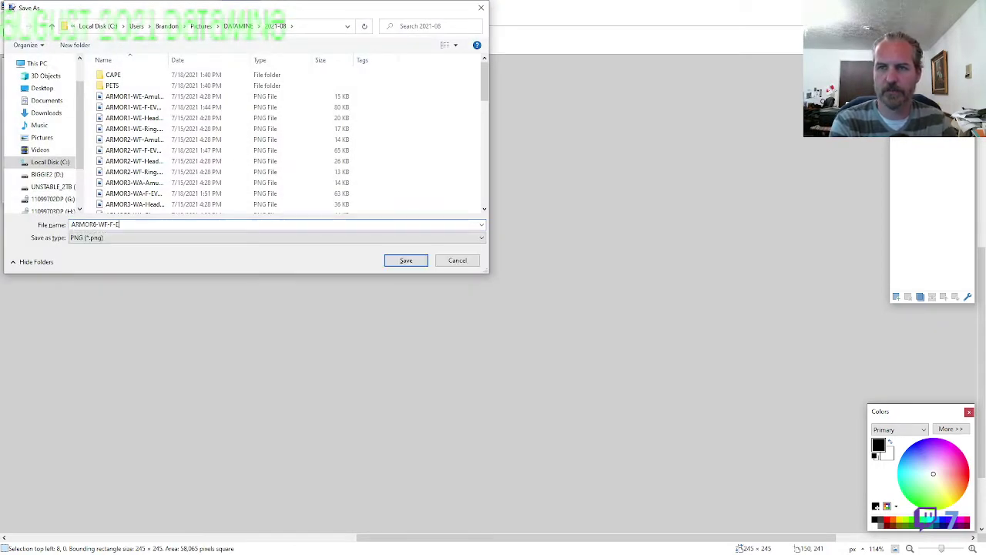
pyautogui.write('VO2')
pyautogui.press('Return')
pyautogui.press('Return')
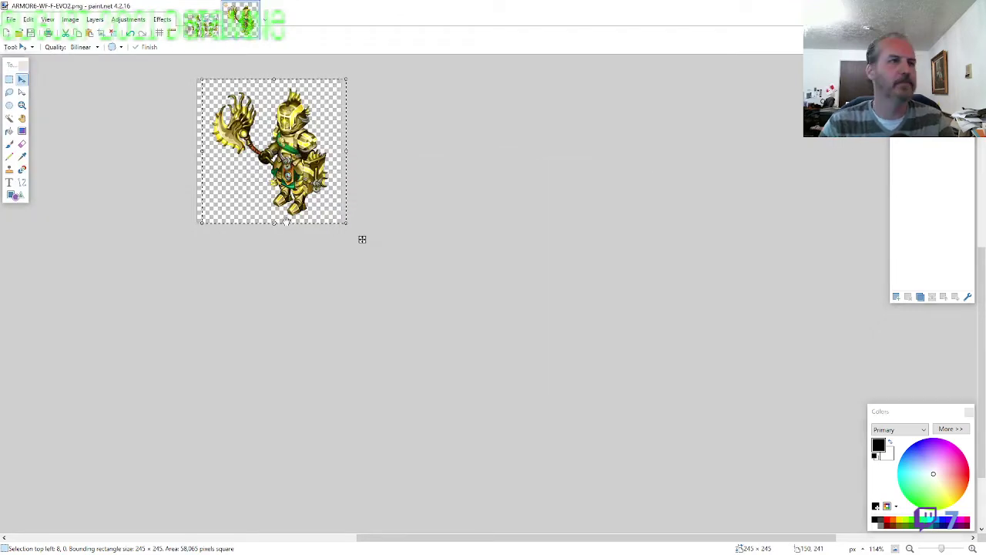
# Switch to File Explorer and open the F-EVO2 PNG files of ARMOR7, ARMOR8, ARMOR9, ARMOR10 and ARMOR11 for editing
pyautogui.hotkey('alt', 'Tab')
pyautogui.scroll(-6, 231, 293)
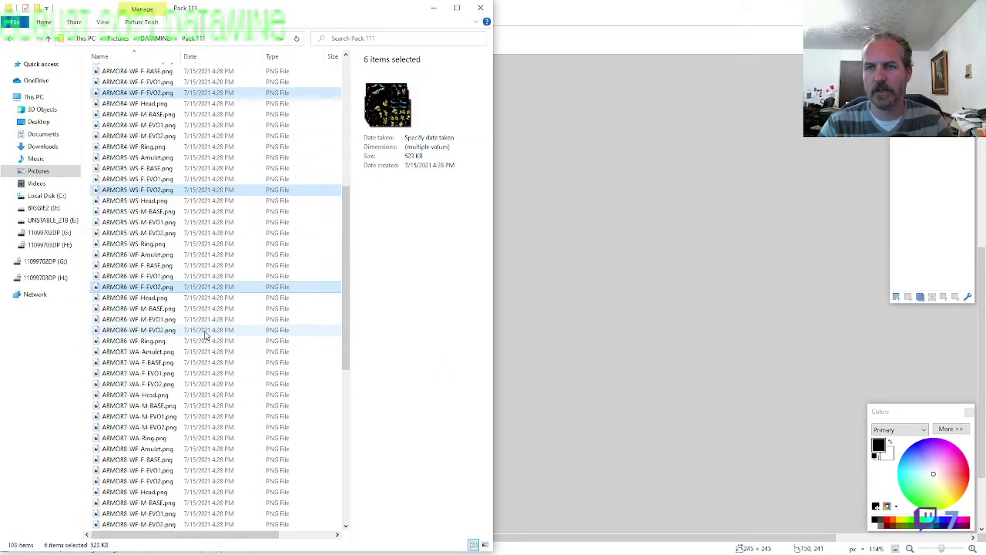
pyautogui.click(173, 383)
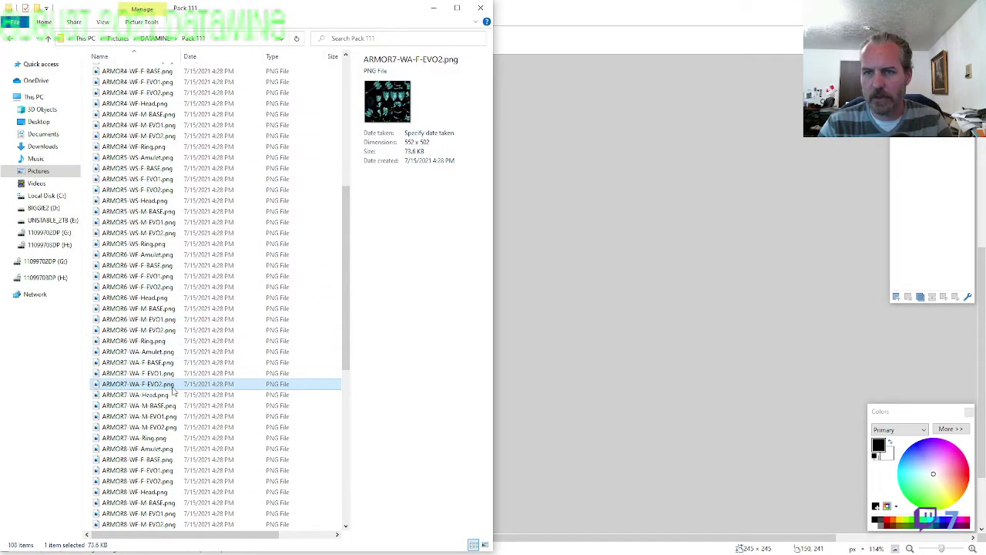
pyautogui.scroll(-3, 173, 390)
pyautogui.scroll(-1, 173, 390)
pyautogui.keyDown('ctrl'); pyautogui.click(170, 351); pyautogui.keyUp('ctrl')
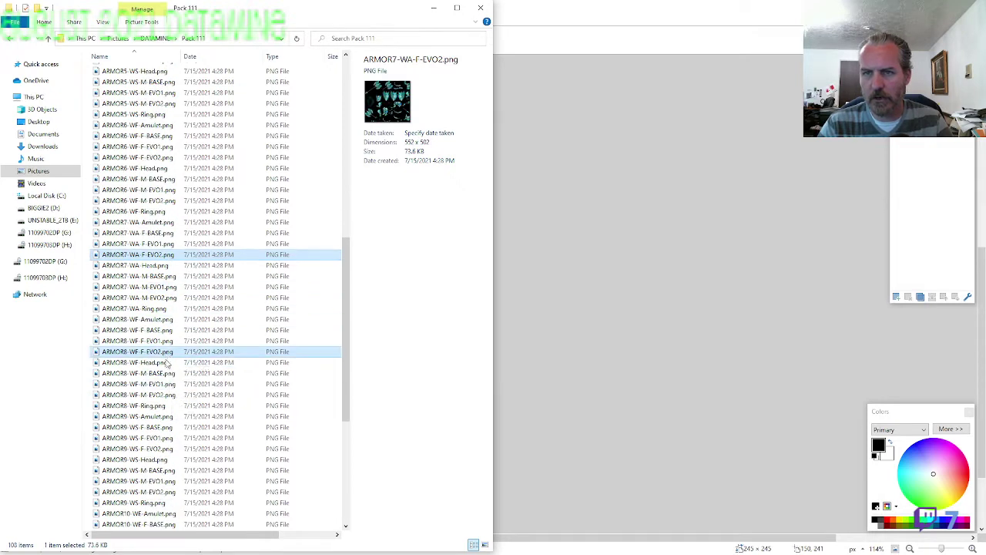
pyautogui.keyDown('ctrl'); pyautogui.click(164, 448); pyautogui.keyUp('ctrl')
pyautogui.scroll(-4, 166, 422)
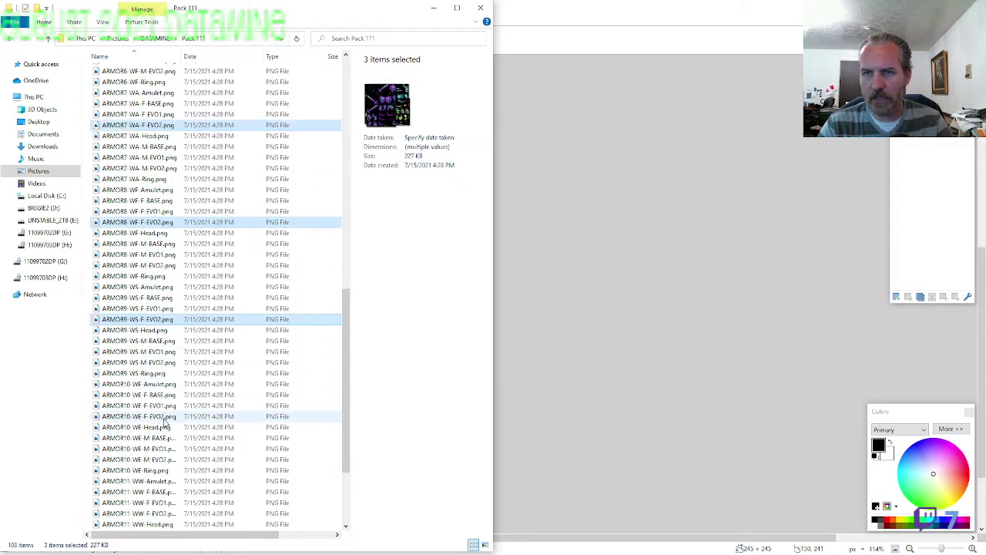
pyautogui.keyDown('ctrl'); pyautogui.click(164, 421); pyautogui.keyUp('ctrl')
pyautogui.scroll(-2, 165, 422)
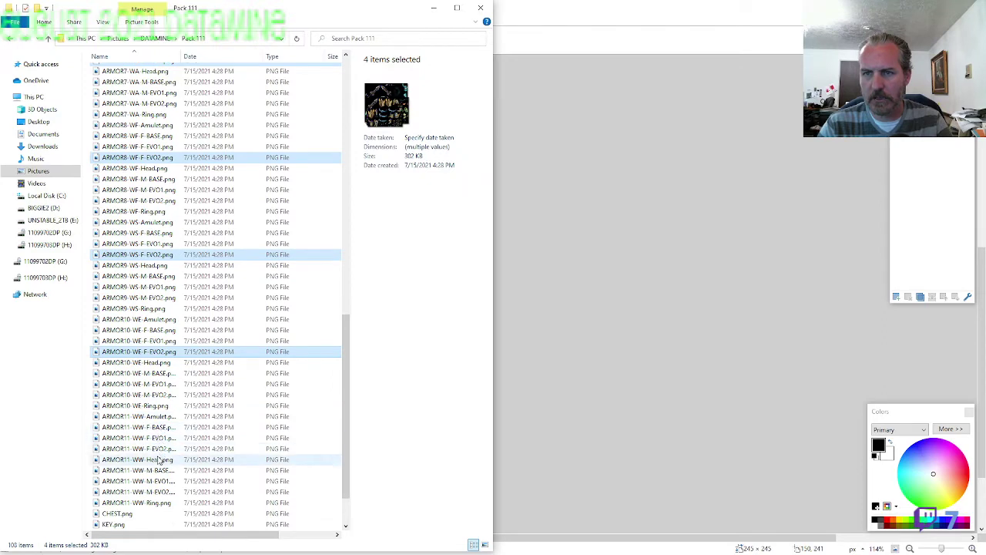
pyautogui.keyDown('ctrl'); pyautogui.click(158, 450); pyautogui.keyUp('ctrl')
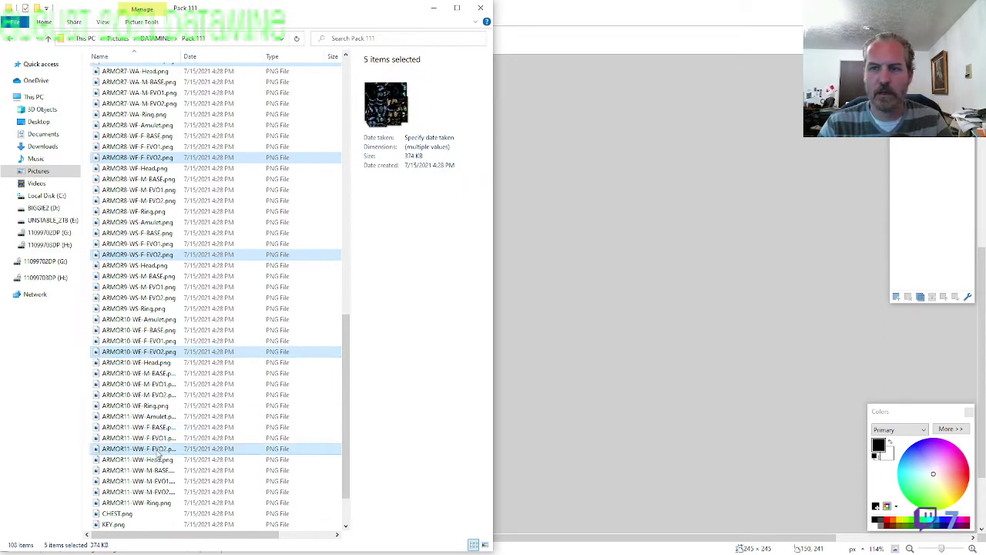
pyautogui.rightClick(157, 449)
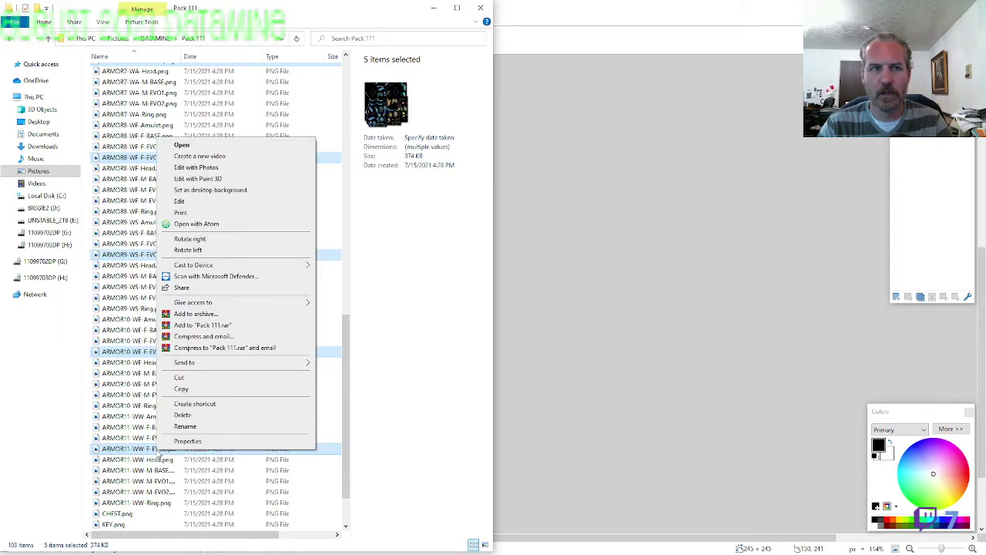
pyautogui.click(230, 201)
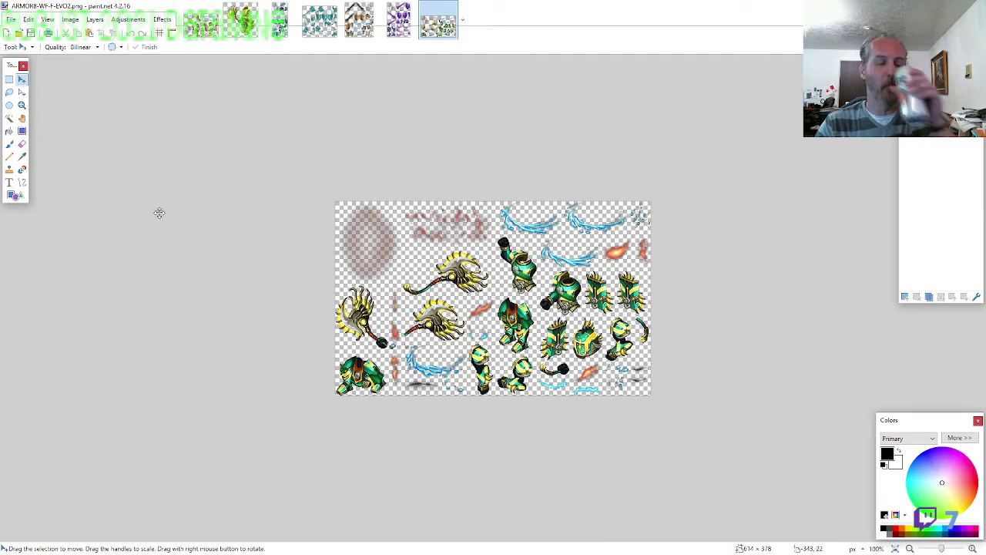
# Close the finished ARMOR6 figure and its sprite sheet
pyautogui.click(241, 21)
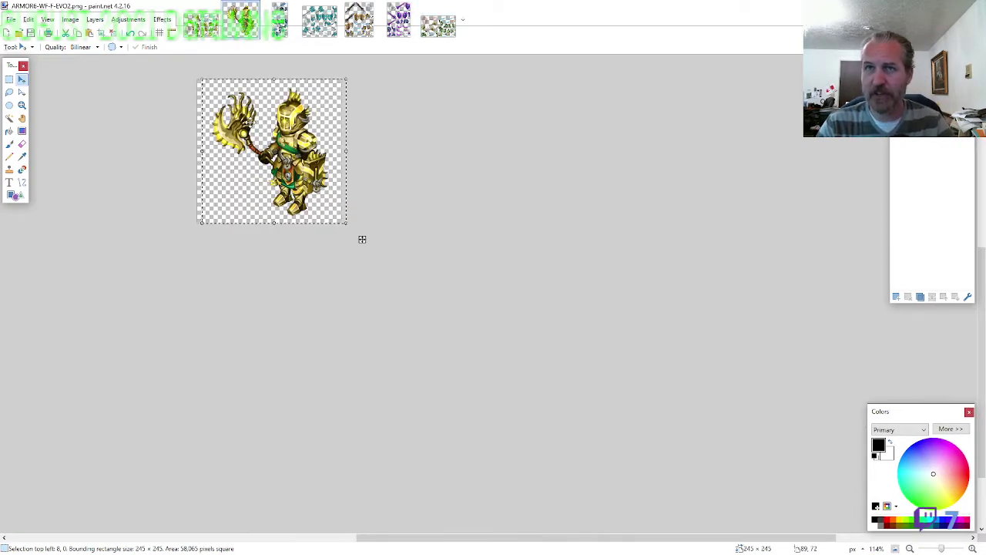
pyautogui.hotkey('ctrl', 'w')
pyautogui.click(202, 21)
pyautogui.hotkey('ctrl', 'w')
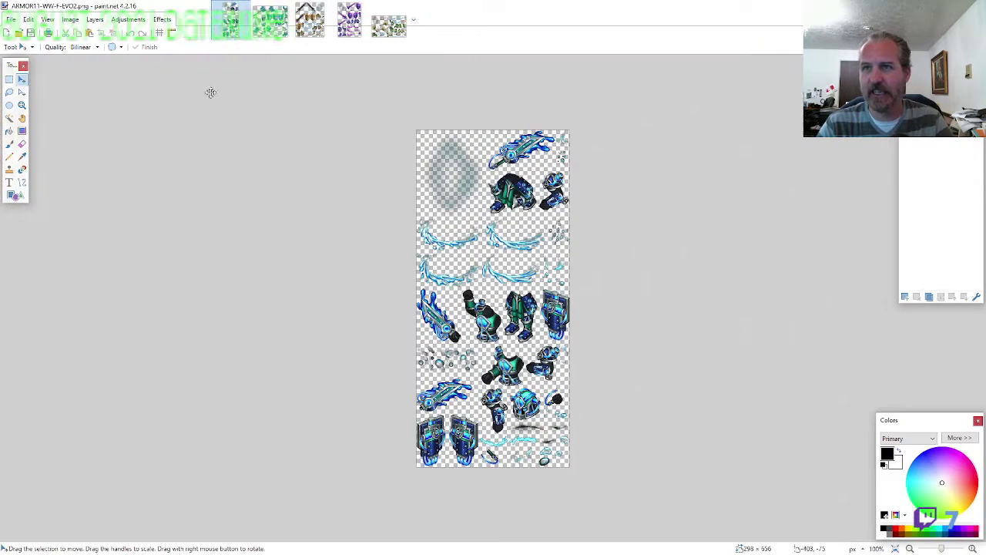
# Look through the newly opened sprite sheets, reorder ARMOR7-WA-F-EVO2 to the end of the open images and display it
pyautogui.click(359, 27)
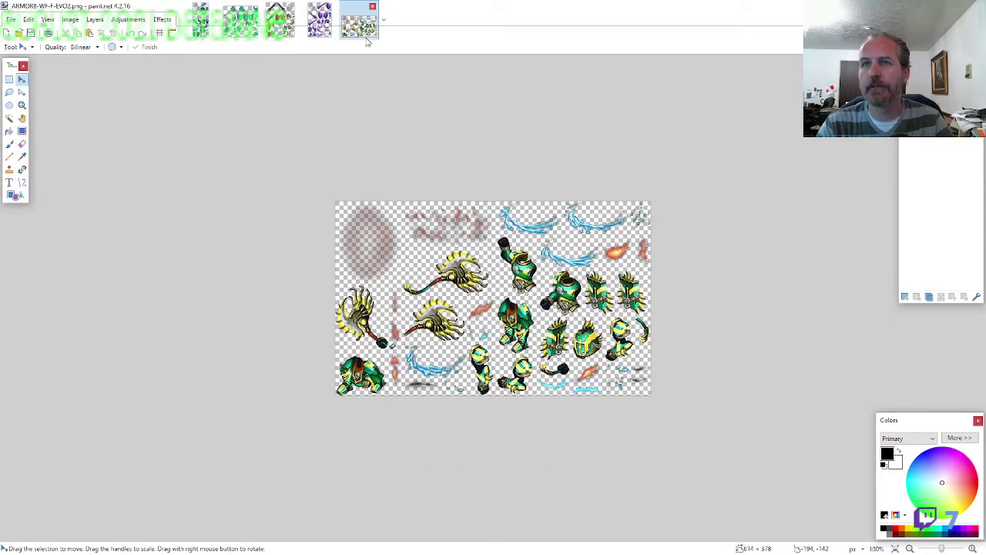
pyautogui.click(318, 23)
pyautogui.click(278, 23)
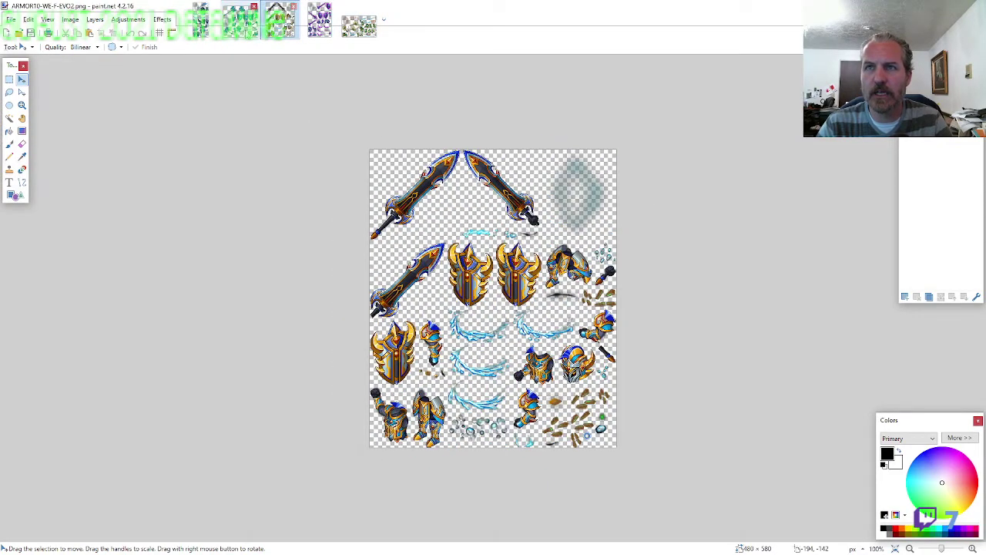
pyautogui.click(240, 25)
pyautogui.click(202, 27)
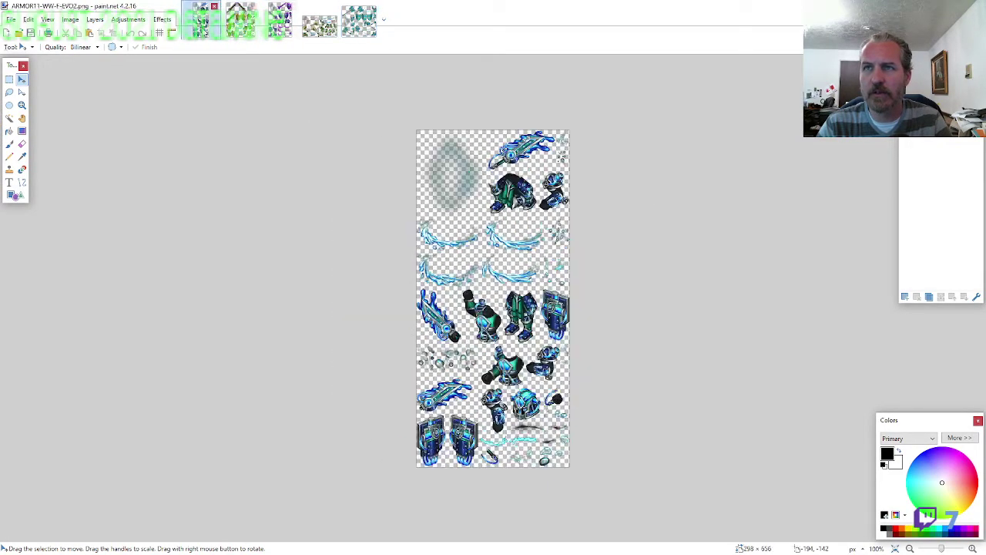
pyautogui.click(350, 32)
# Lasso-select the winged helmet in the ARMOR7 sprite sheet and create a new 800 × 600 pixel image
pyautogui.click(10, 93)
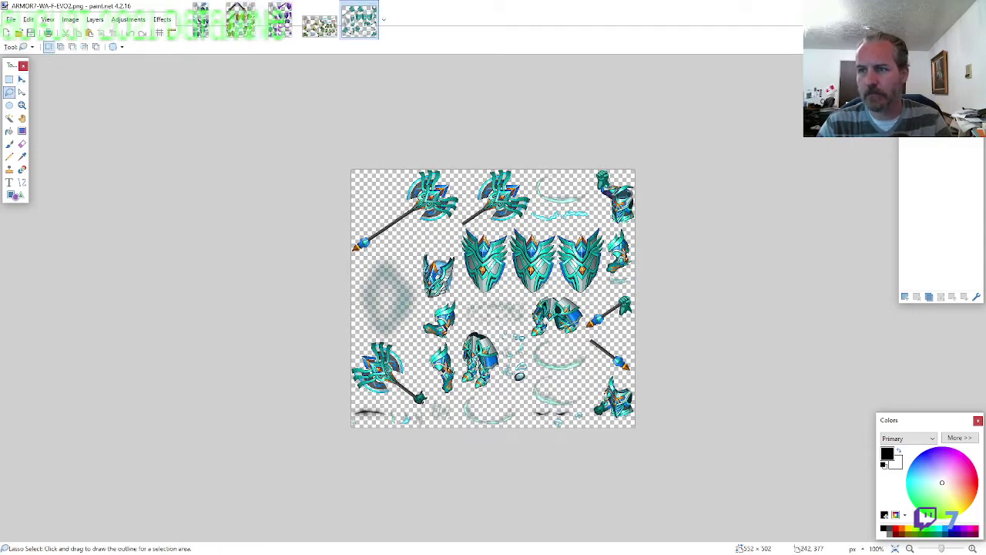
pyautogui.scroll(5, 434, 342)
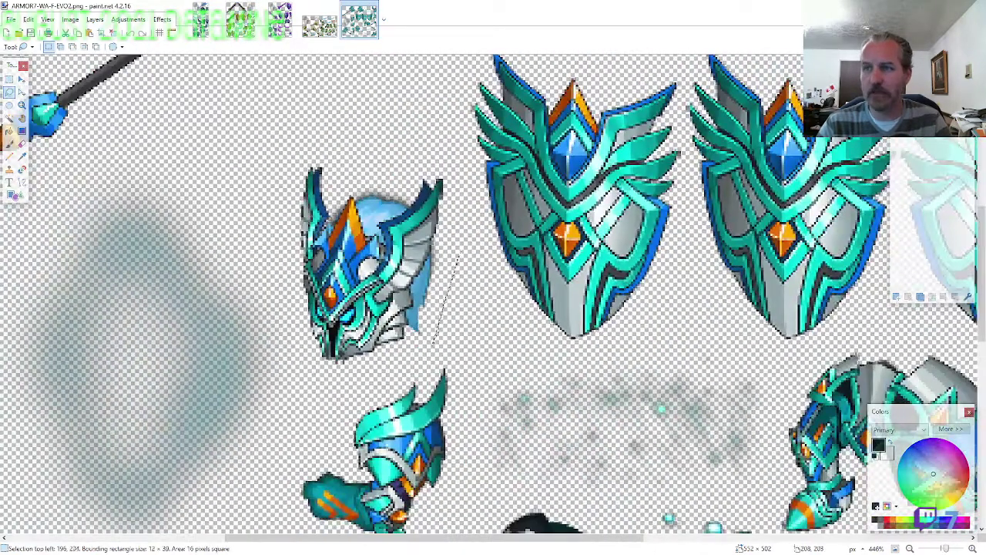
pyautogui.moveTo(459, 257)
pyautogui.mouseDown()
pyautogui.moveTo(464, 168)
pyautogui.moveTo(308, 149)
pyautogui.moveTo(291, 225)
pyautogui.moveTo(433, 344)
pyautogui.mouseUp()
pyautogui.moveTo(290, 270)
pyautogui.mouseDown()
pyautogui.moveTo(311, 352)
pyautogui.moveTo(339, 380)
pyautogui.mouseUp()
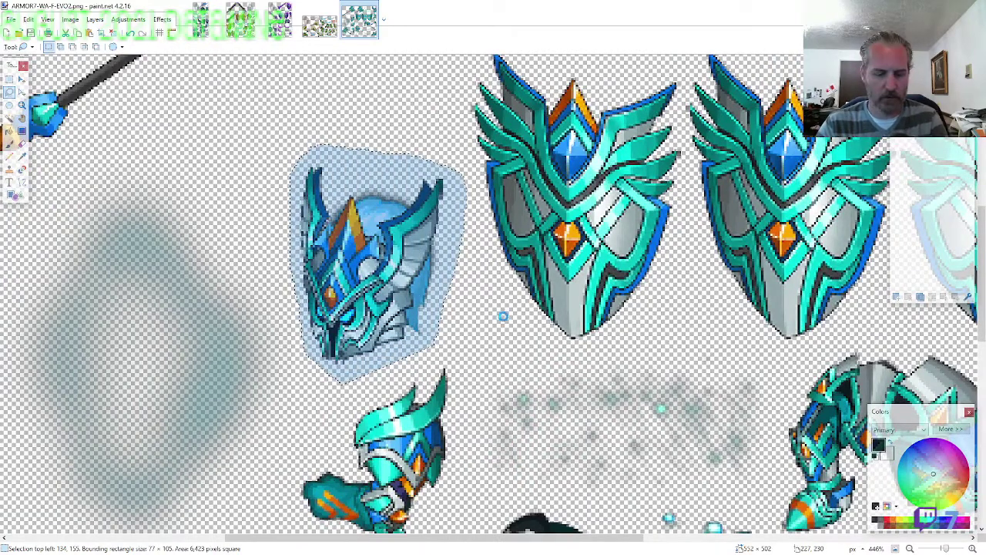
pyautogui.hotkey('ctrl', 'n')
pyautogui.press('Return')
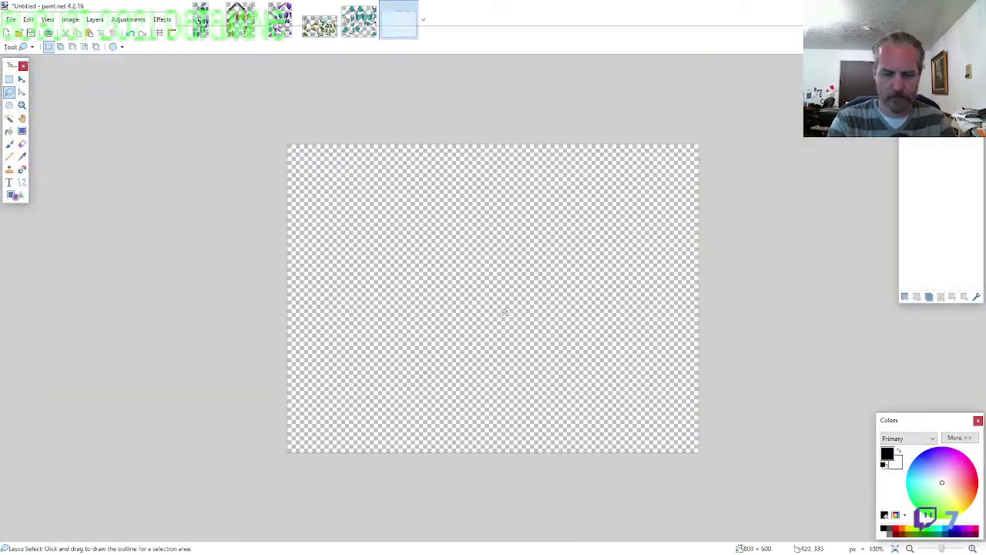
# Paste the winged helmet into the new image and erase the stray pixels around its edges and wing tips
pyautogui.hotkey('ctrl', 'v')
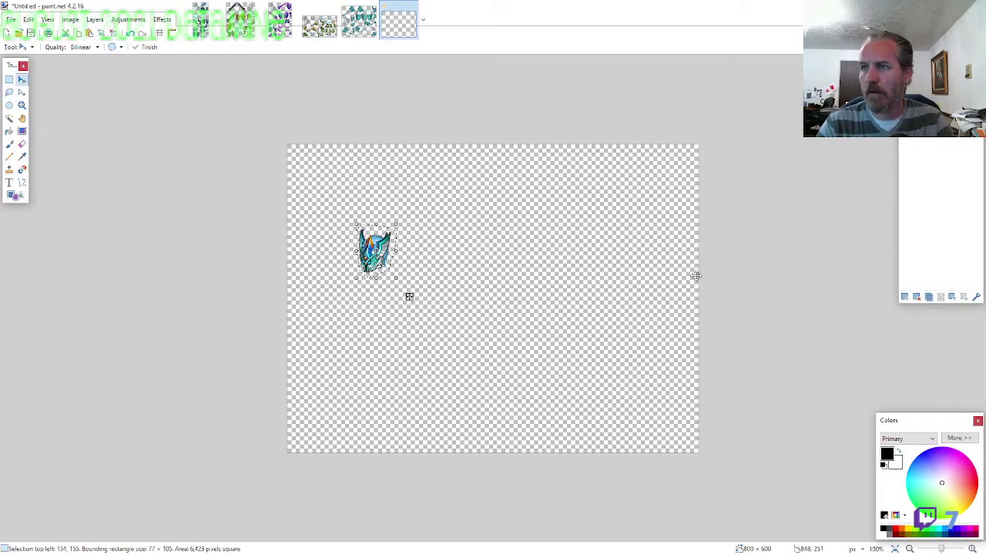
pyautogui.click(22, 143)
pyautogui.scroll(10, 500, 246)
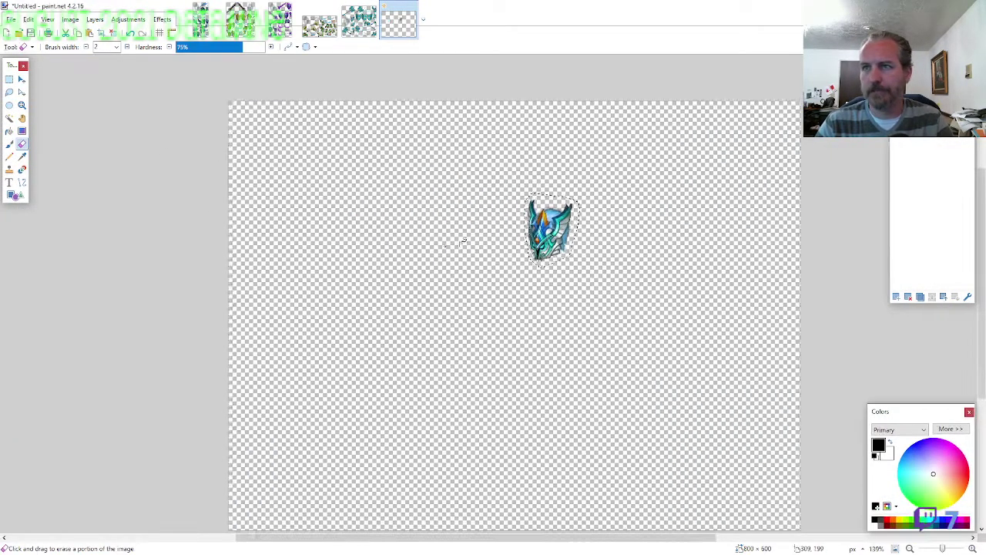
pyautogui.scroll(2, 263, 211)
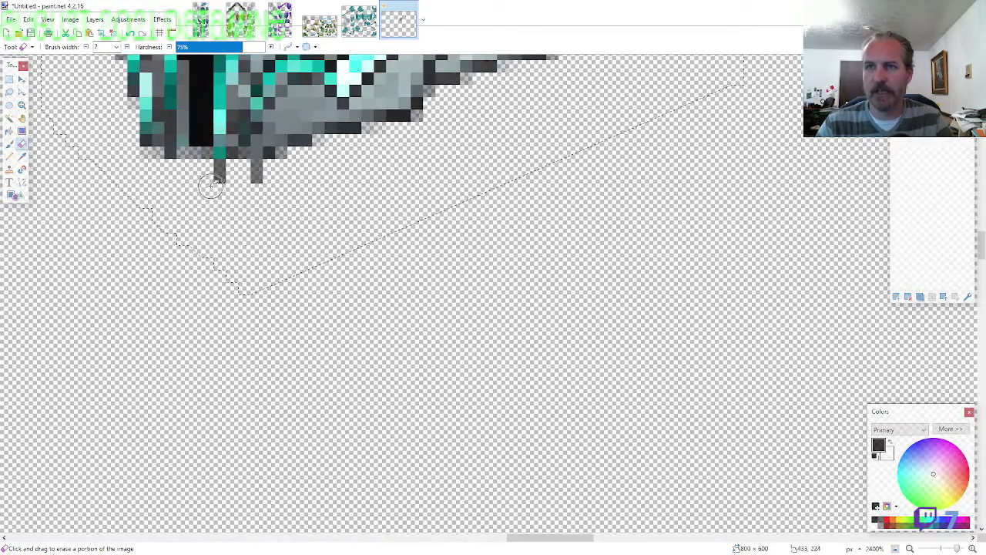
pyautogui.scroll(10, 583, 260)
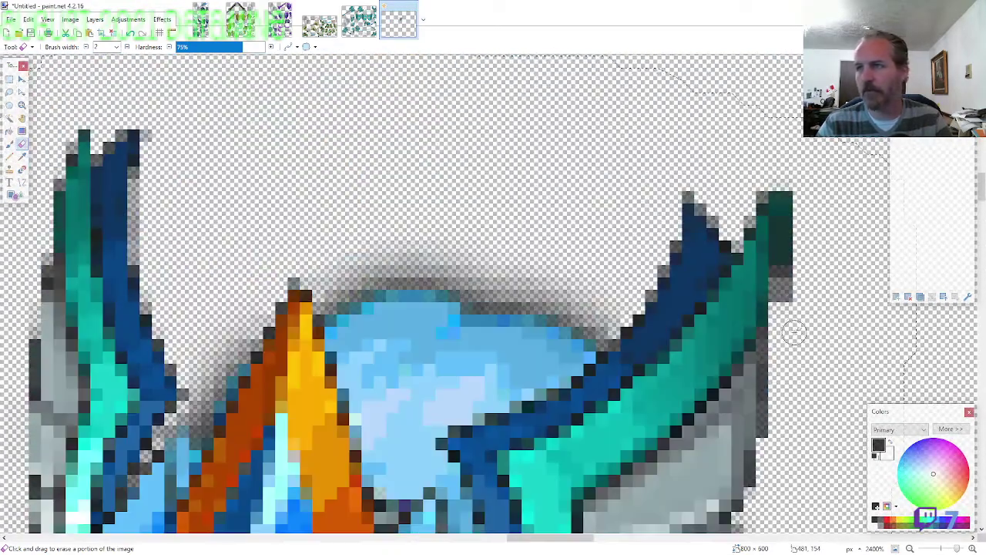
pyautogui.moveTo(787, 288); pyautogui.dragTo(786, 204)
pyautogui.scroll(-5, 471, 302)
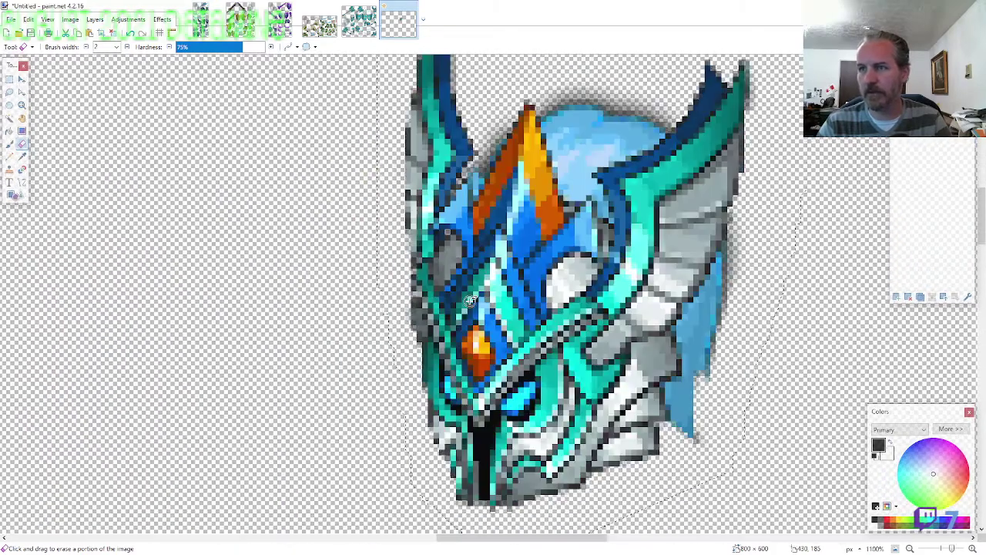
pyautogui.scroll(-2, 471, 302)
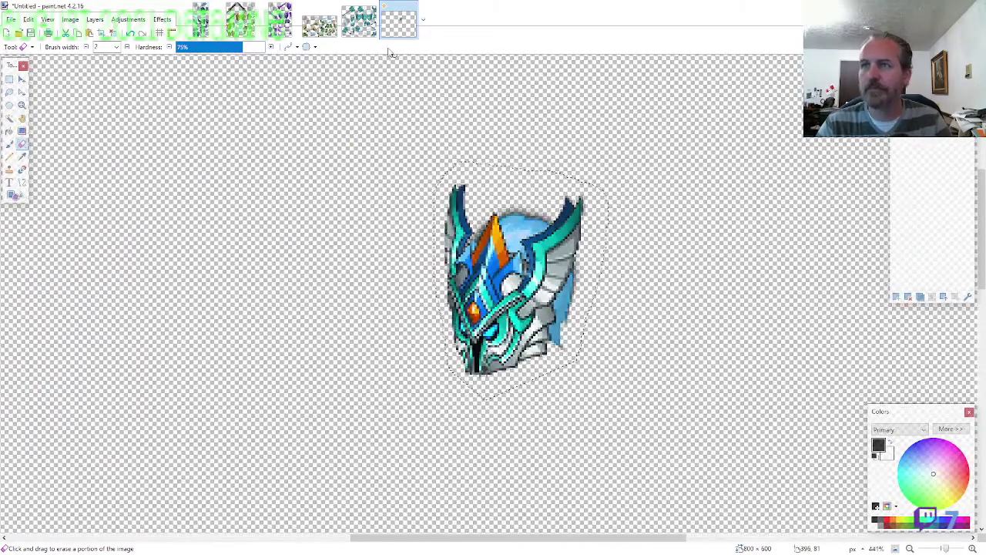
# Lasso-select the armoured torso with its bent arm, about 85 × 91 pixels, in the ARMOR7-WA-F-EVO2 sprite sheet
pyautogui.click(359, 21)
pyautogui.click(9, 91)
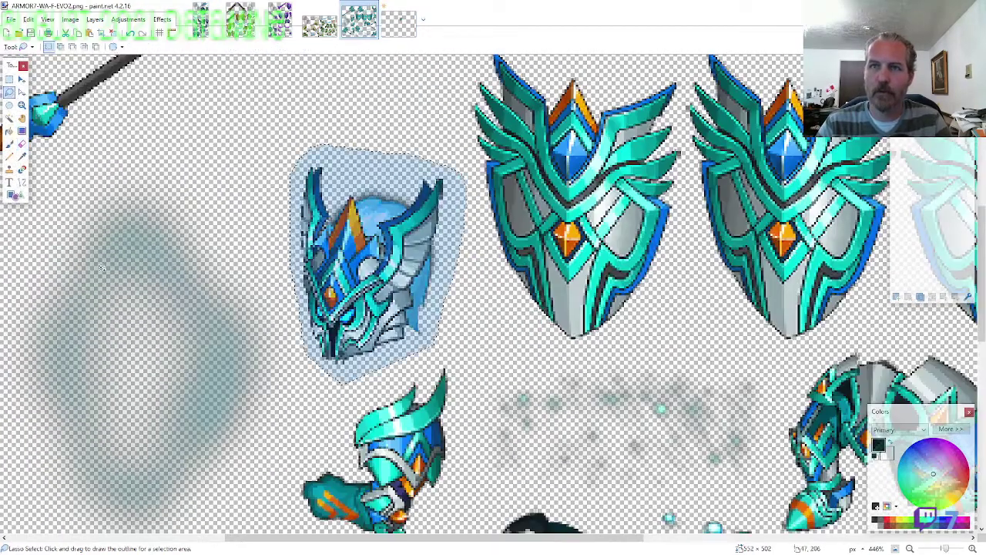
pyautogui.scroll(-5, 170, 289)
pyautogui.scroll(-3, 271, 309)
pyautogui.scroll(2, 615, 386)
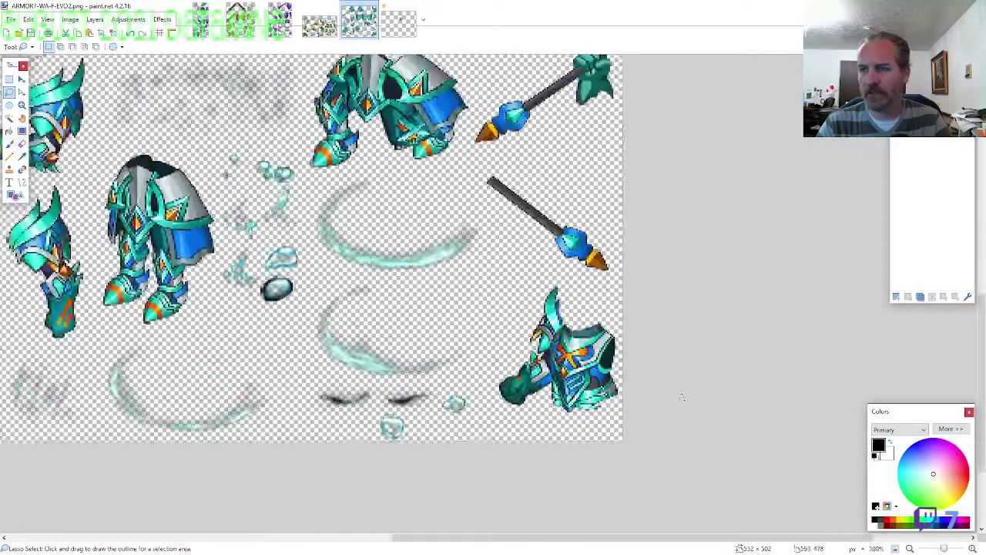
pyautogui.moveTo(539, 262)
pyautogui.mouseDown()
pyautogui.moveTo(483, 339)
pyautogui.moveTo(476, 379)
pyautogui.moveTo(581, 427)
pyautogui.mouseUp()
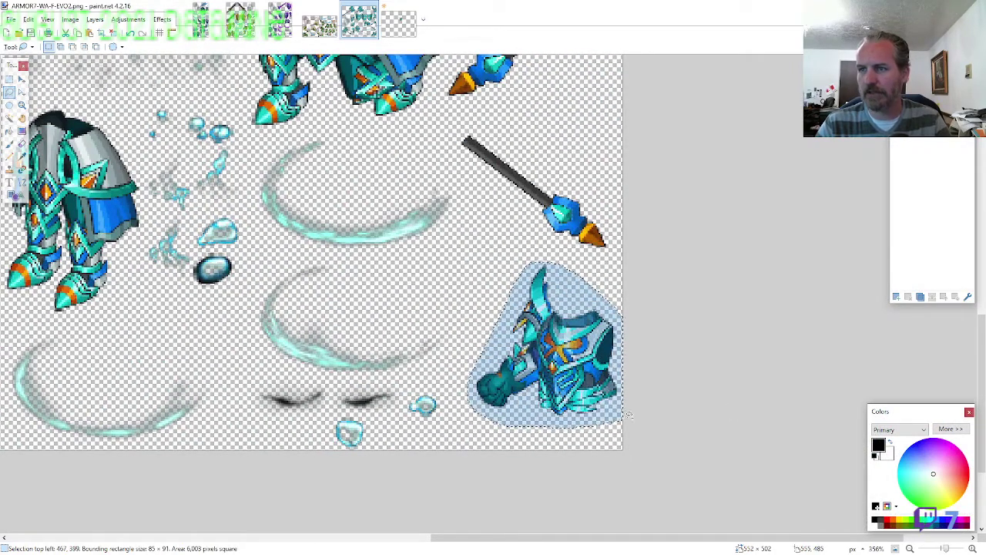
# Paste the torso onto a new layer in the figure image and fit it under the helmet at about 383, 190
pyautogui.hotkey('ctrl', 'Tab')
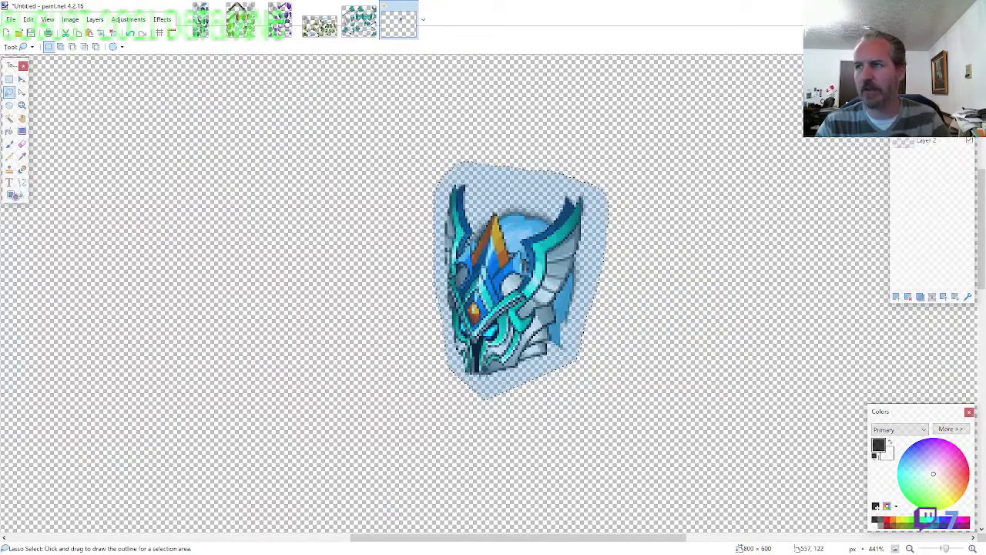
pyautogui.hotkey('ctrl', 'shift', 'v')
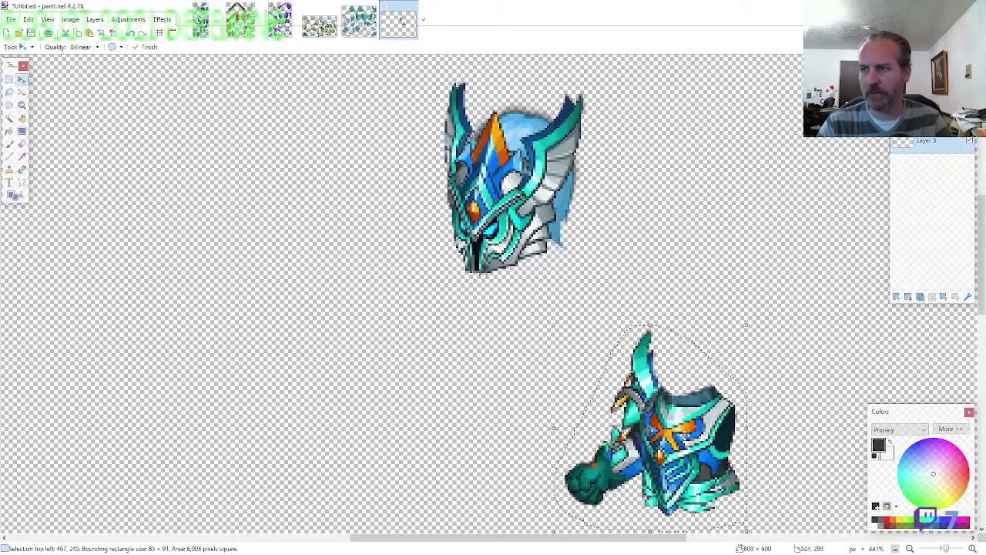
pyautogui.moveTo(755, 539); pyautogui.dragTo(570, 423)
# Lasso-select the standing legs with the blue skirt in the ARMOR7 sprite sheet
pyautogui.click(358, 22)
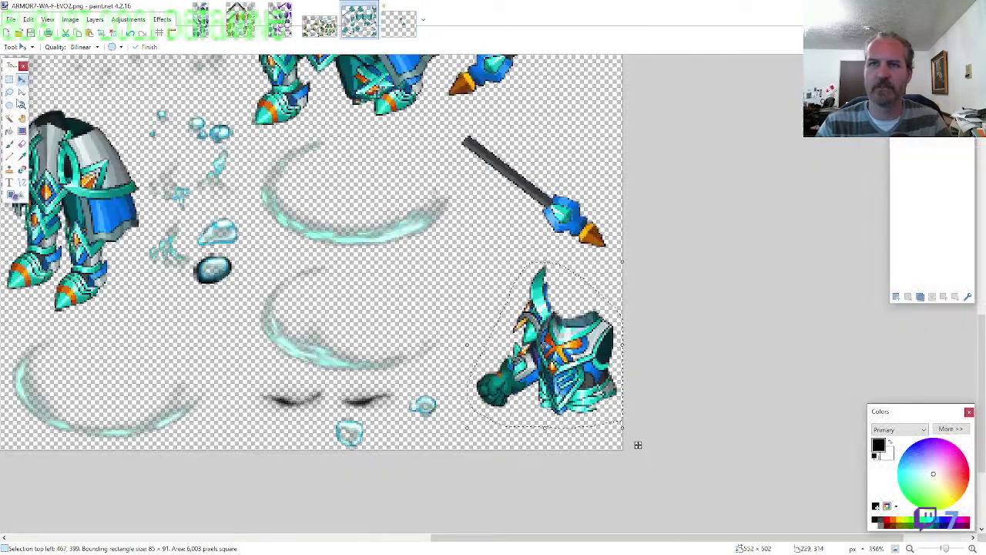
pyautogui.click(9, 92)
pyautogui.scroll(-4, 615, 333)
pyautogui.scroll(4, 472, 309)
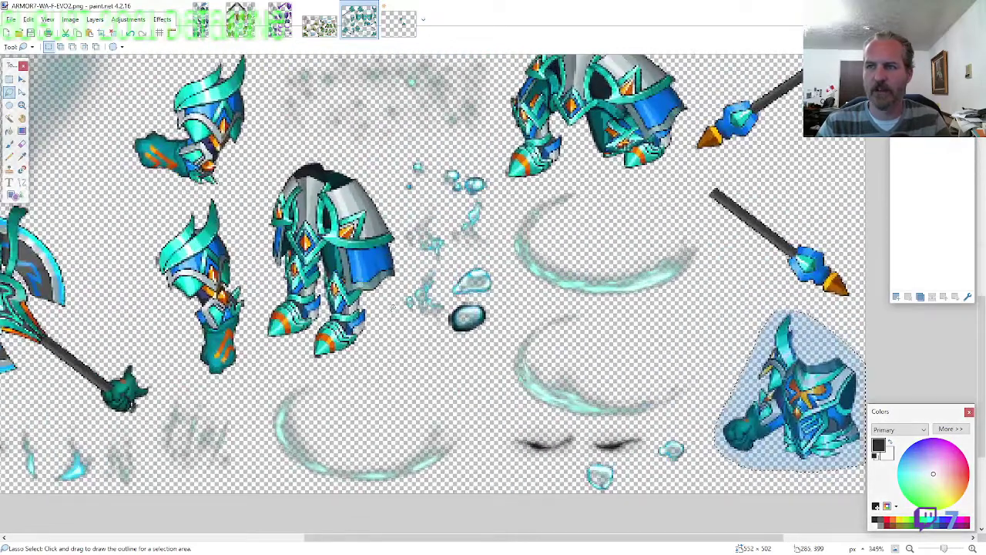
pyautogui.moveTo(378, 186)
pyautogui.mouseDown()
pyautogui.moveTo(339, 154)
pyautogui.moveTo(285, 166)
pyautogui.moveTo(260, 231)
pyautogui.moveTo(270, 335)
pyautogui.moveTo(303, 367)
pyautogui.mouseUp()
# Paste the legs onto a layer below the torso layer and fit them under the waist at about 406, 243
pyautogui.click(399, 21)
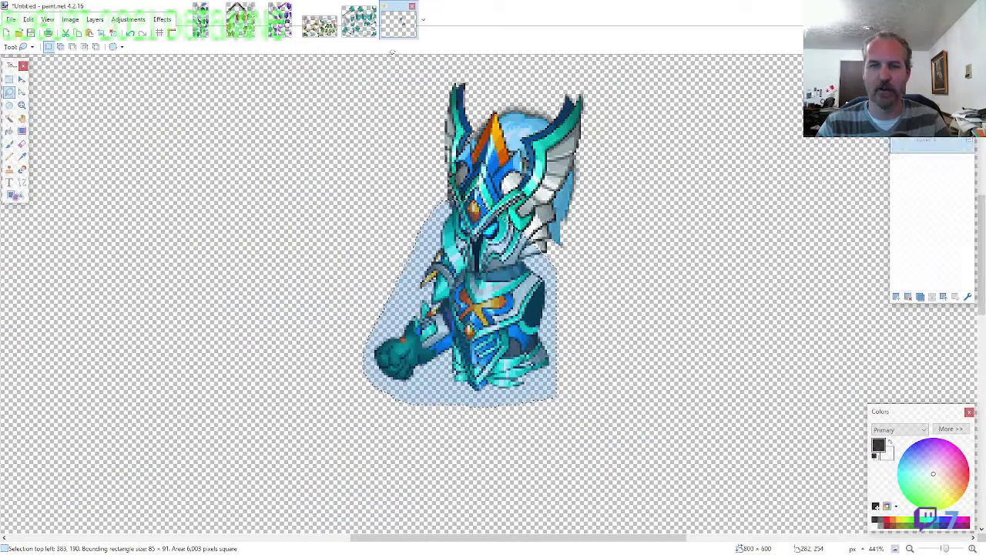
pyautogui.moveTo(933, 163); pyautogui.dragTo(933, 172)
pyautogui.scroll(-2, 572, 267)
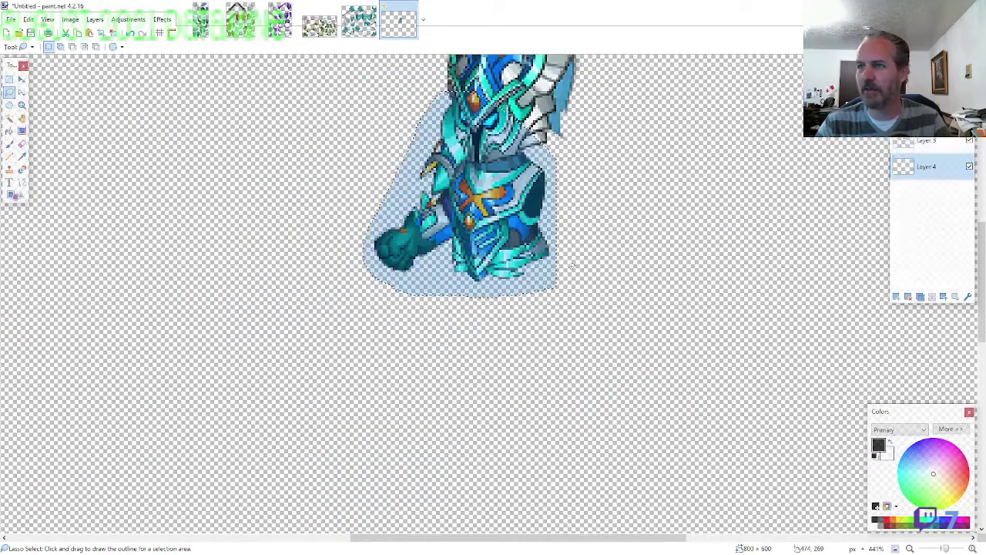
pyautogui.hotkey('ctrl', 'v')
pyautogui.moveTo(171, 333); pyautogui.dragTo(561, 286)
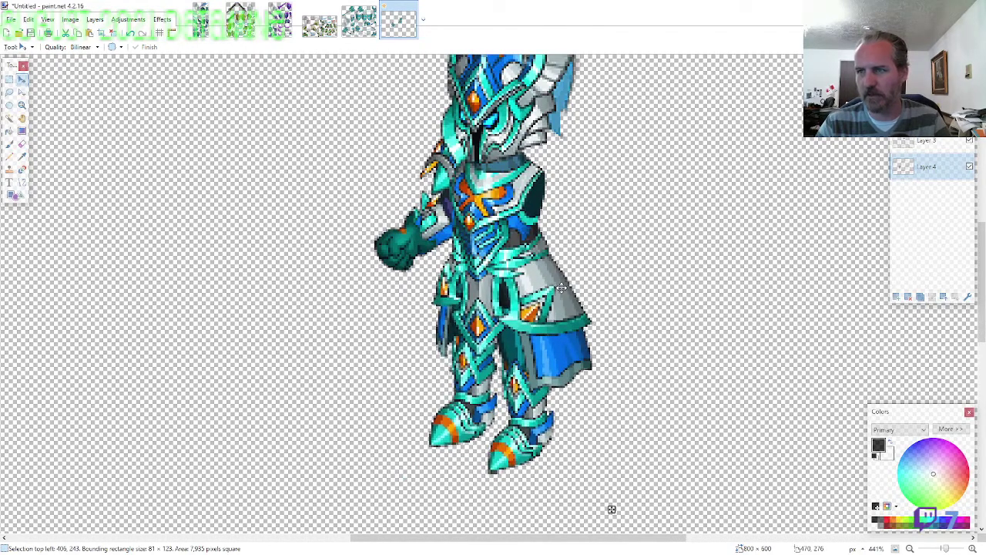
# Erase the stray pixels around the legs and boots
pyautogui.click(23, 144)
pyautogui.scroll(-1, 565, 436)
pyautogui.scroll(7, 562, 401)
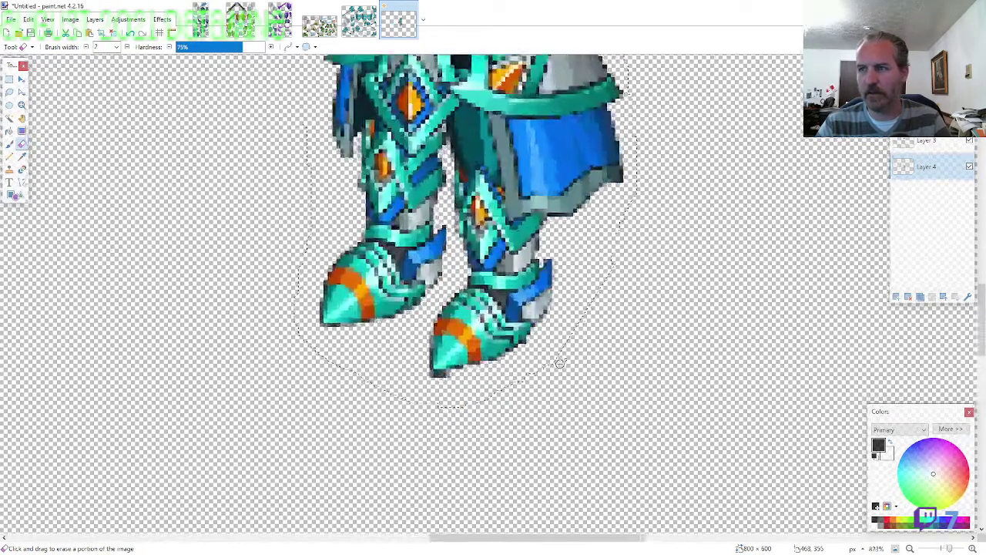
pyautogui.scroll(-8, 401, 397)
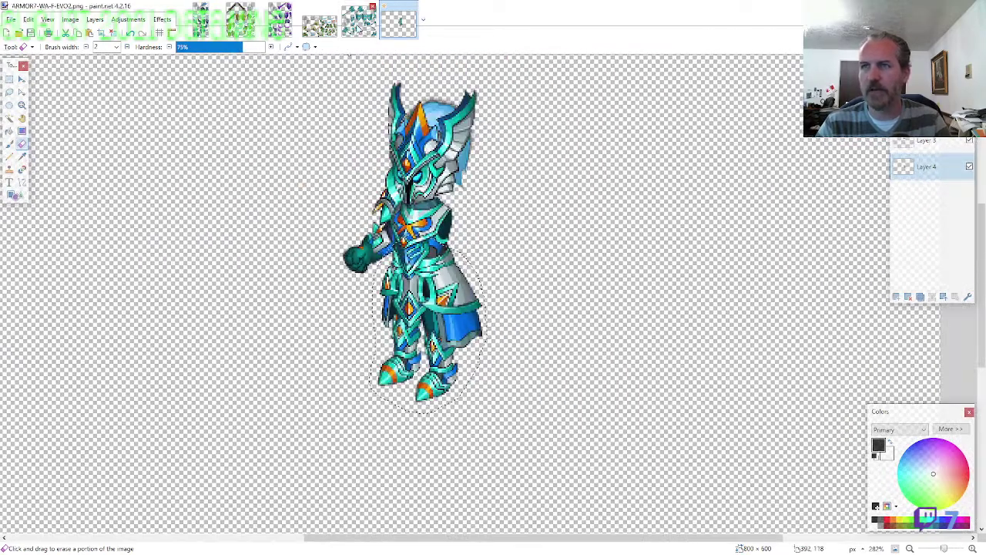
# Lasso-select and copy the downward-hanging arm with the winged shoulder guard in the ARMOR7 sprite sheet
pyautogui.click(359, 29)
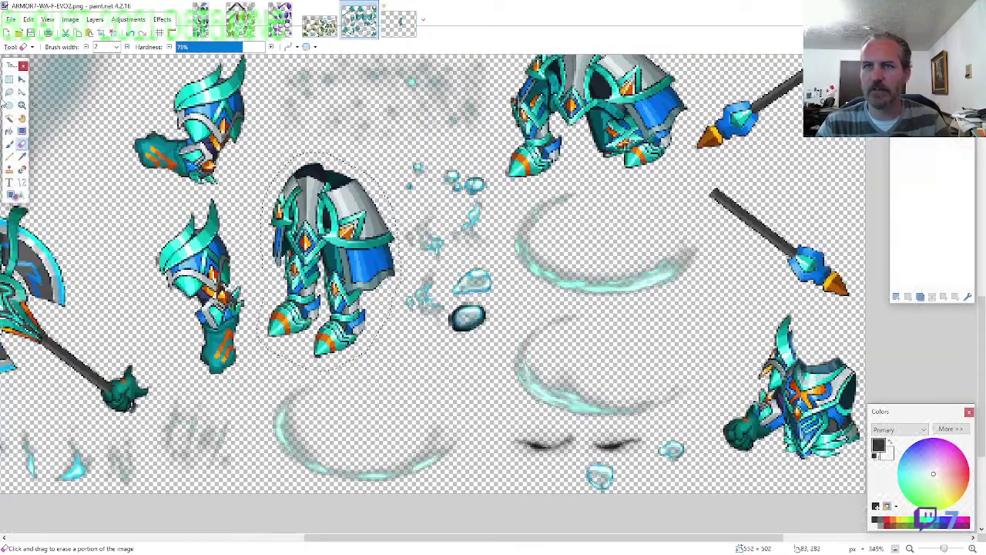
pyautogui.click(9, 91)
pyautogui.moveTo(250, 344)
pyautogui.mouseDown()
pyautogui.moveTo(235, 223)
pyautogui.moveTo(146, 247)
pyautogui.moveTo(166, 339)
pyautogui.moveTo(204, 381)
pyautogui.mouseUp()
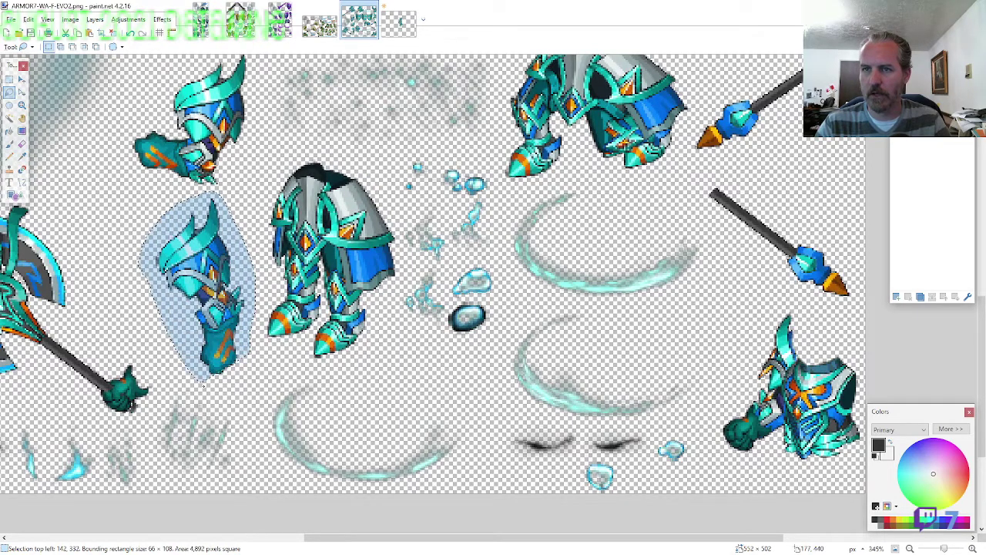
pyautogui.hotkey('ctrl', 'c')
# Paste the arm onto a new layer above the torso layer and place it in the empty area beside the figure
pyautogui.click(391, 31)
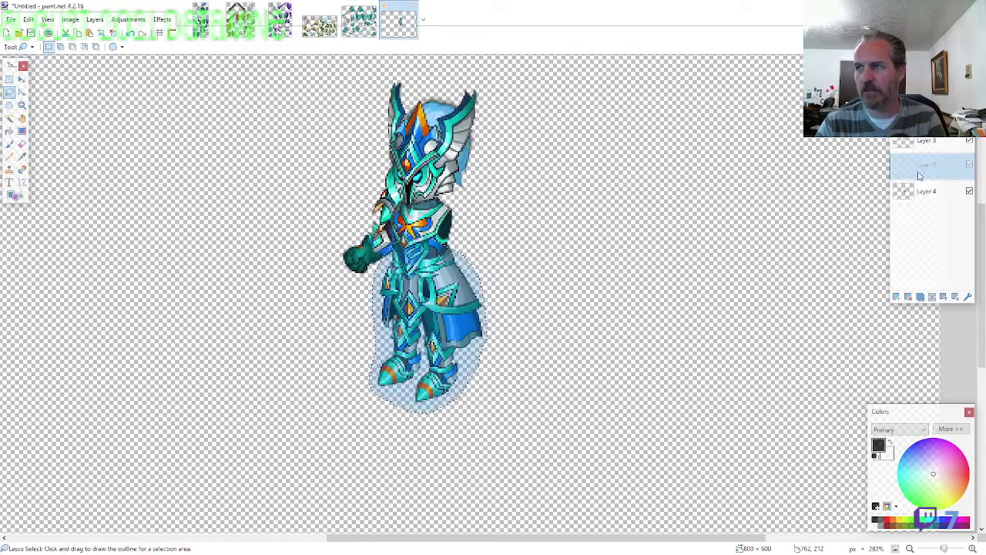
pyautogui.hotkey('ctrl', 'shift', 'v')
pyautogui.moveTo(62, 412)
pyautogui.mouseDown()
pyautogui.moveTo(470, 231)
pyautogui.moveTo(466, 219)
pyautogui.moveTo(583, 223)
pyautogui.mouseUp()
# Erase the stray pixels around the arm's shoulder guard, elbow spikes and glove
pyautogui.click(22, 143)
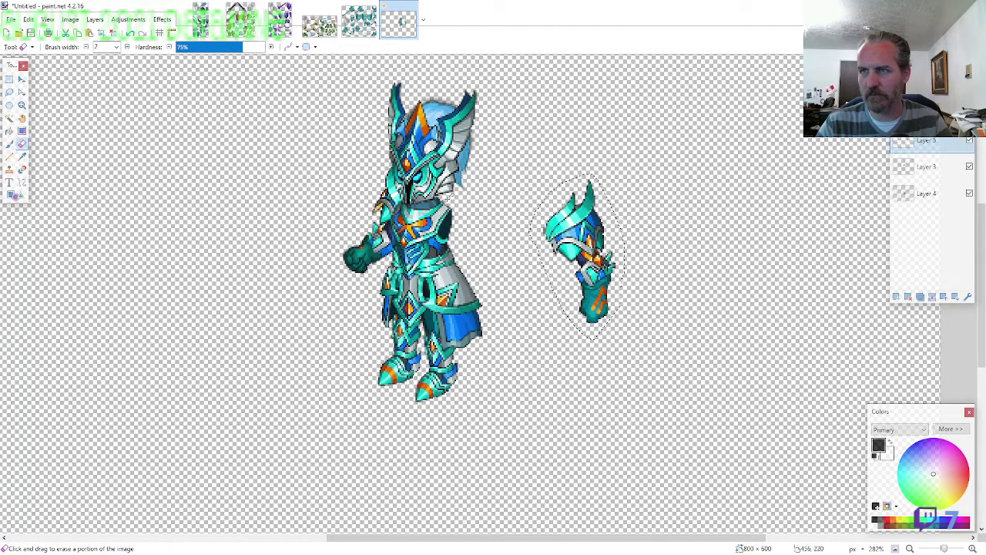
pyautogui.scroll(8, 551, 231)
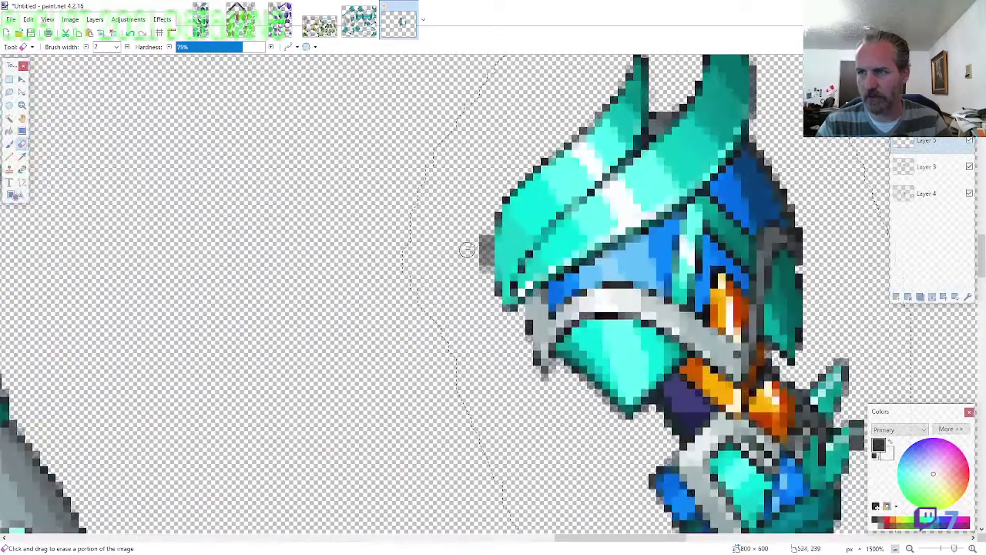
pyautogui.scroll(-5, 410, 283)
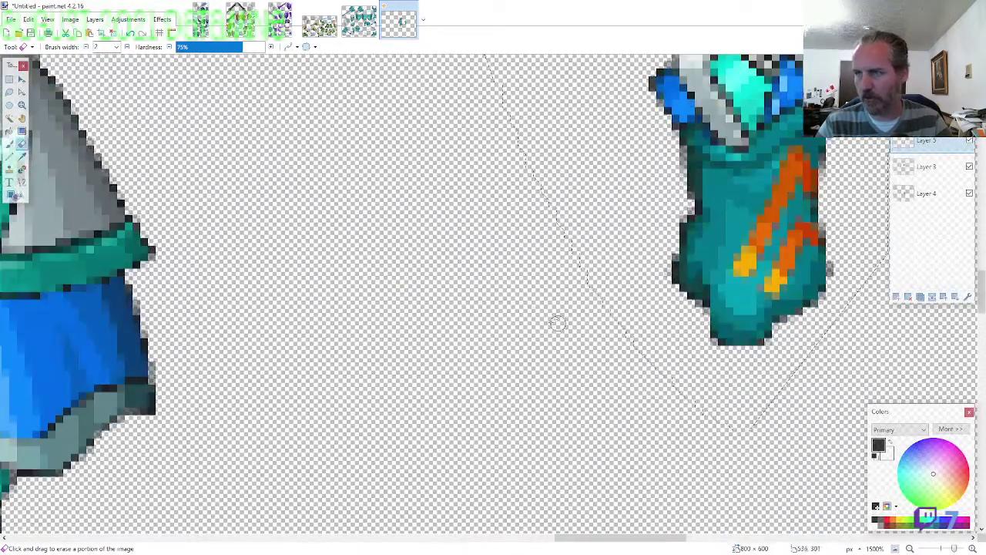
pyautogui.scroll(-5, 547, 315)
pyautogui.scroll(7, 743, 319)
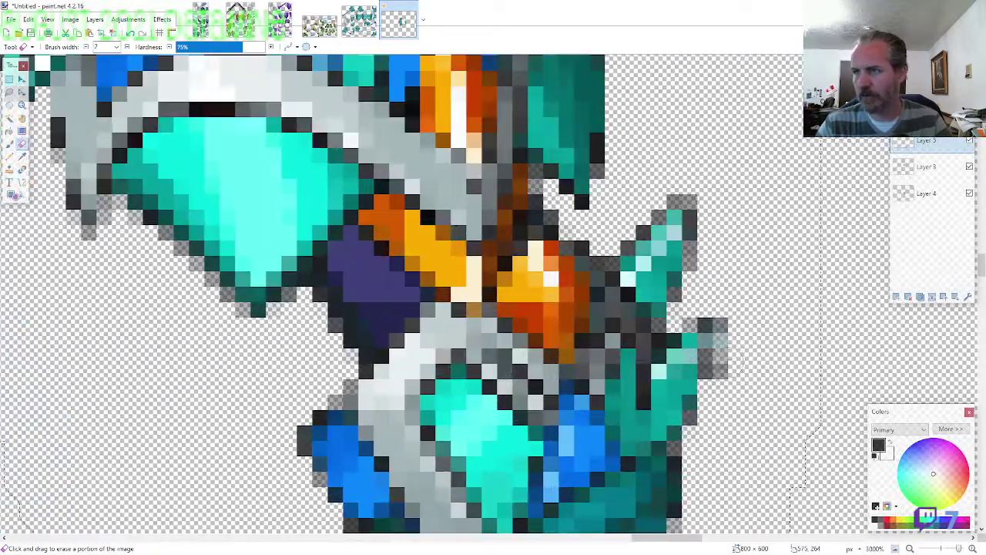
pyautogui.scroll(-8, 717, 350)
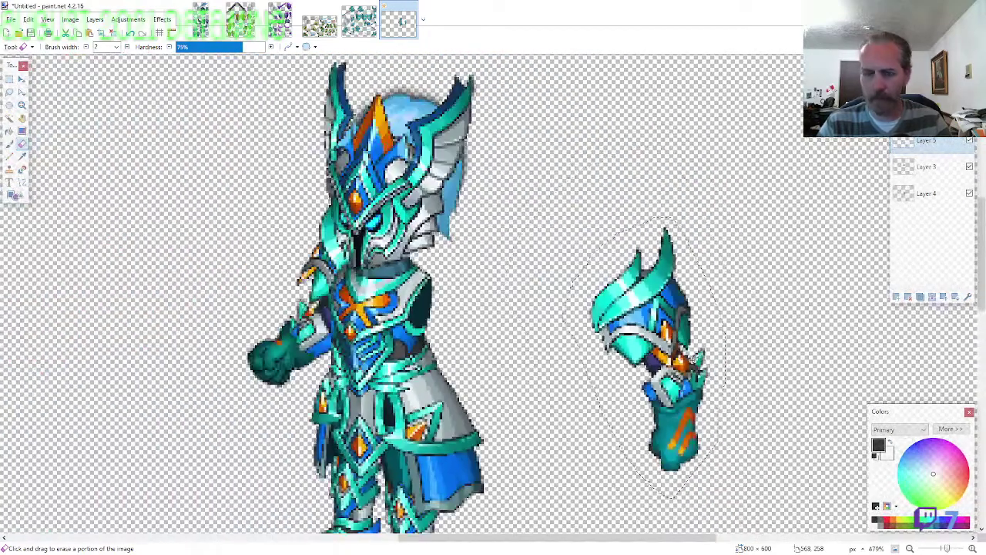
# Move the cleaned arm onto the figure's bare shoulder, with its selection at about 432, 193
pyautogui.press('m')
pyautogui.moveTo(735, 517)
pyautogui.mouseDown()
pyautogui.moveTo(606, 527)
pyautogui.moveTo(529, 497)
pyautogui.mouseUp()
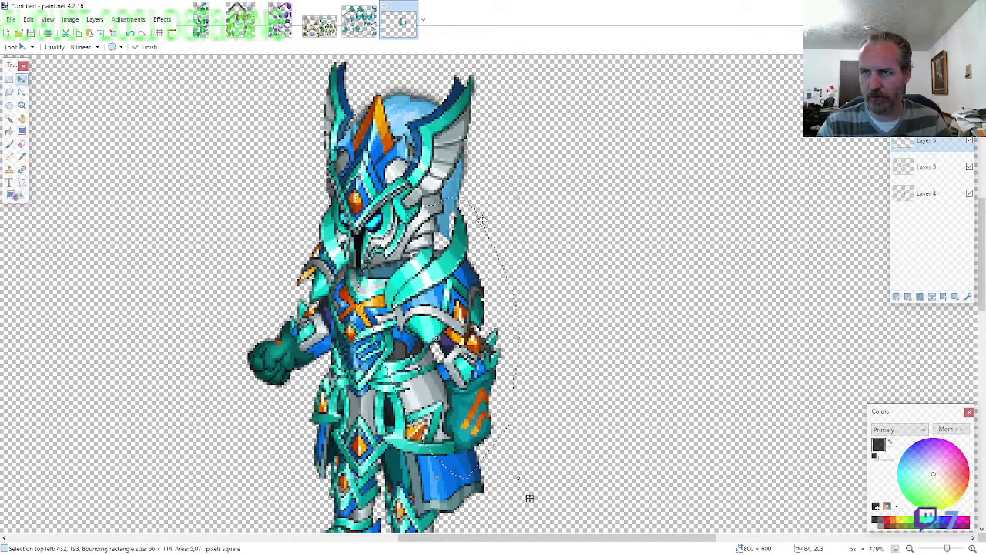
pyautogui.scroll(-2, 555, 299)
pyautogui.scroll(-3, 581, 303)
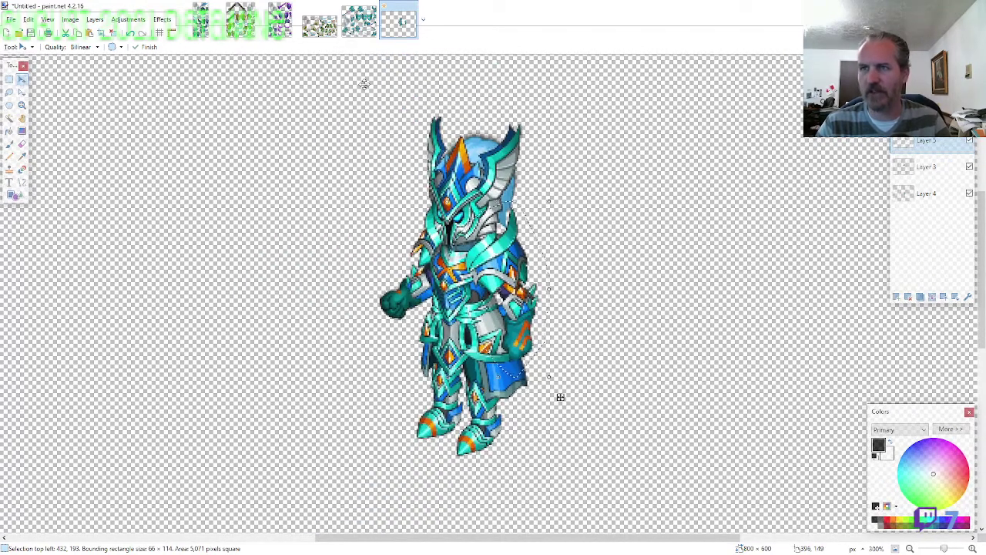
# Lasso-select the third winged shield in the row of three in the ARMOR7 sprite sheet
pyautogui.click(359, 22)
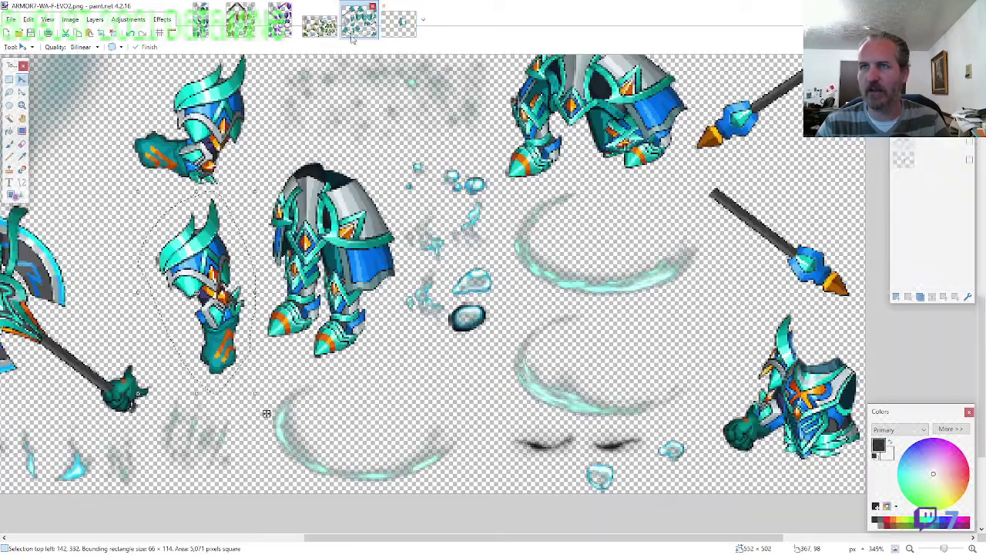
pyautogui.click(9, 91)
pyautogui.scroll(-3, 462, 273)
pyautogui.scroll(5, 539, 265)
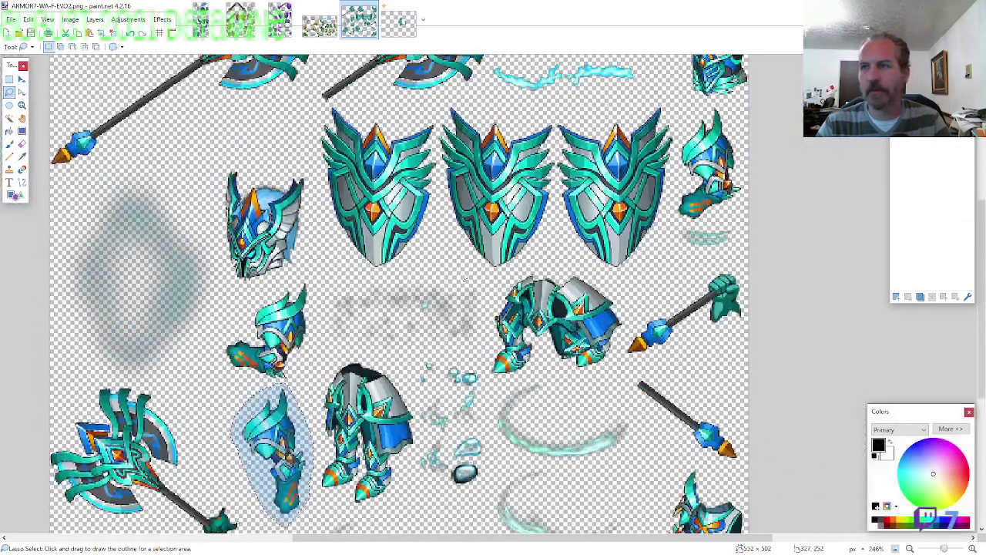
pyautogui.scroll(3, 632, 255)
pyautogui.scroll(3, 654, 251)
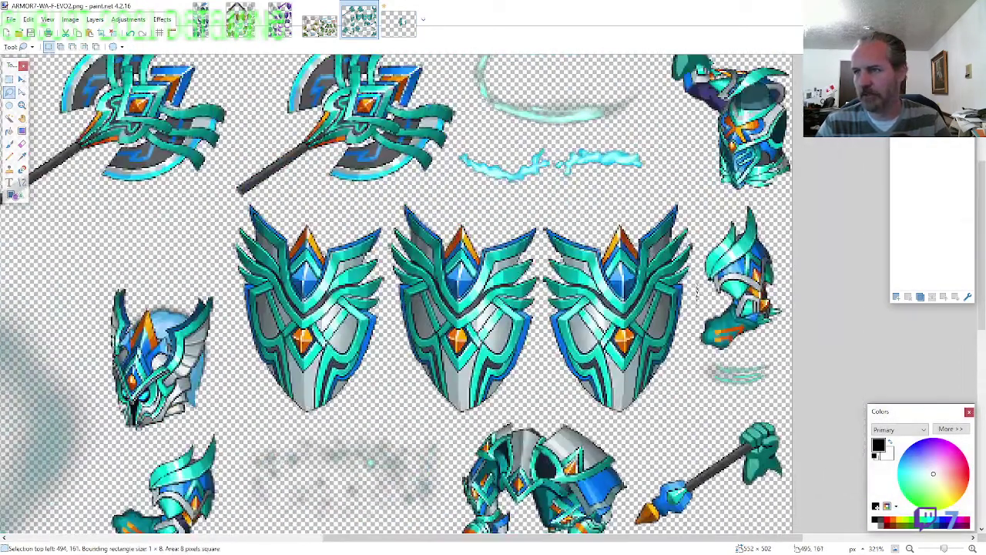
pyautogui.moveTo(689, 197); pyautogui.dragTo(540, 217)
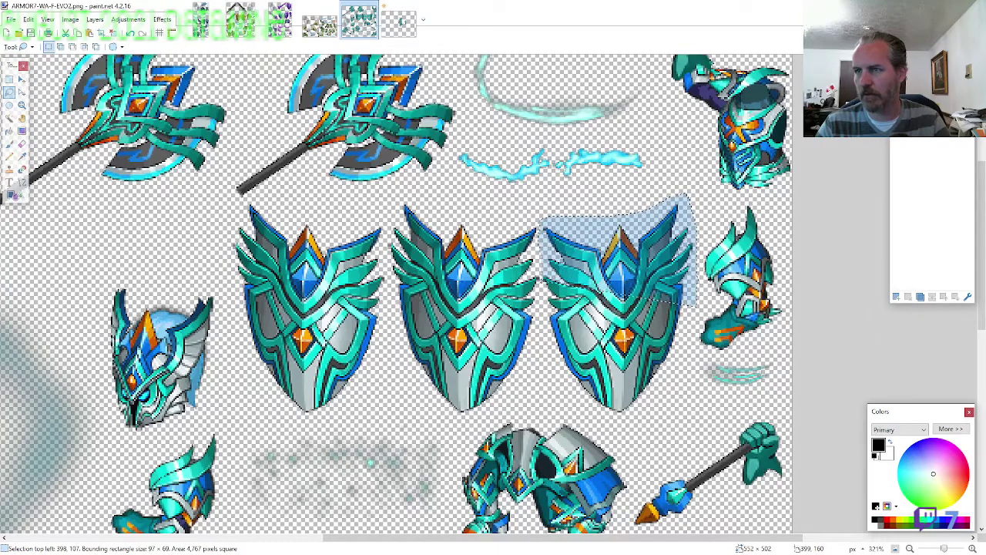
pyautogui.moveTo(542, 278)
pyautogui.mouseDown()
pyautogui.moveTo(554, 351)
pyautogui.moveTo(586, 393)
pyautogui.moveTo(609, 409)
pyautogui.moveTo(660, 402)
pyautogui.mouseUp()
# Paste the shield onto a new layer in the figure image and place it in the empty area beside the figure
pyautogui.click(398, 22)
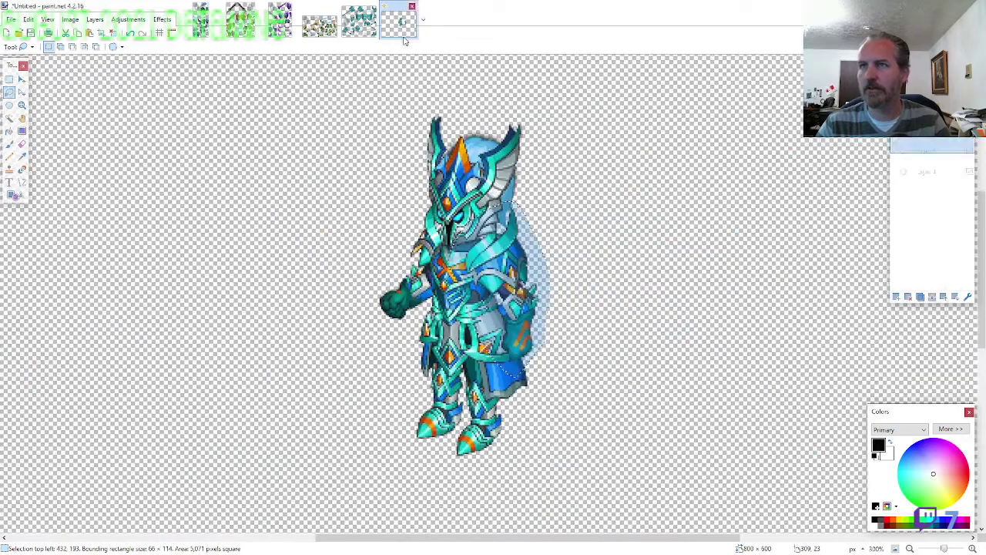
pyautogui.hotkey('ctrl', 'shift', 'v')
pyautogui.moveTo(478, 252); pyautogui.dragTo(660, 408)
# Check the shield's edges for stray pixels and move it over the figure's lower arm, with its selection at about 430, 209
pyautogui.press('e')
pyautogui.keyDown('ctrl'); pyautogui.scroll(5, 726, 287); pyautogui.keyUp('ctrl')
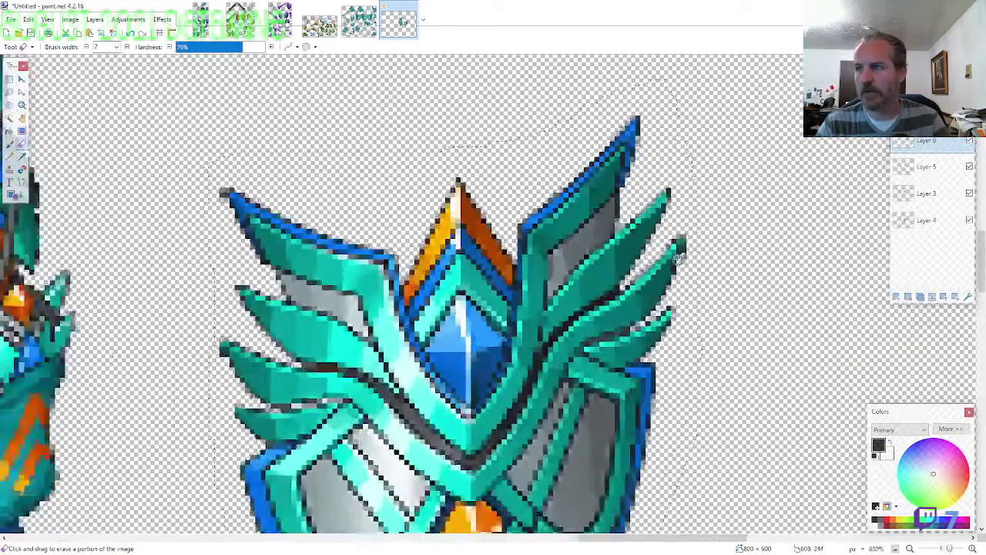
pyautogui.scroll(-6, 697, 277)
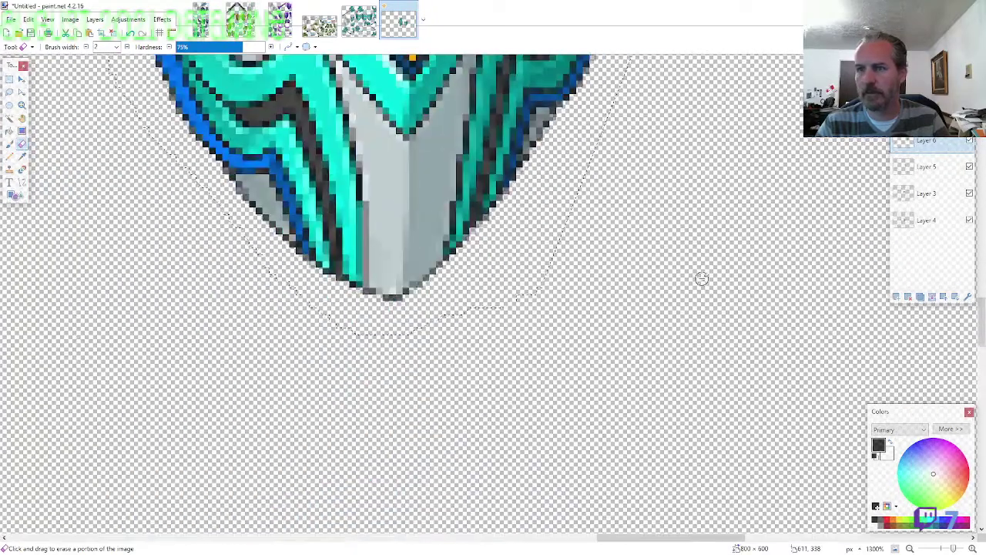
pyautogui.scroll(6, 700, 277)
pyautogui.scroll(-3, 734, 308)
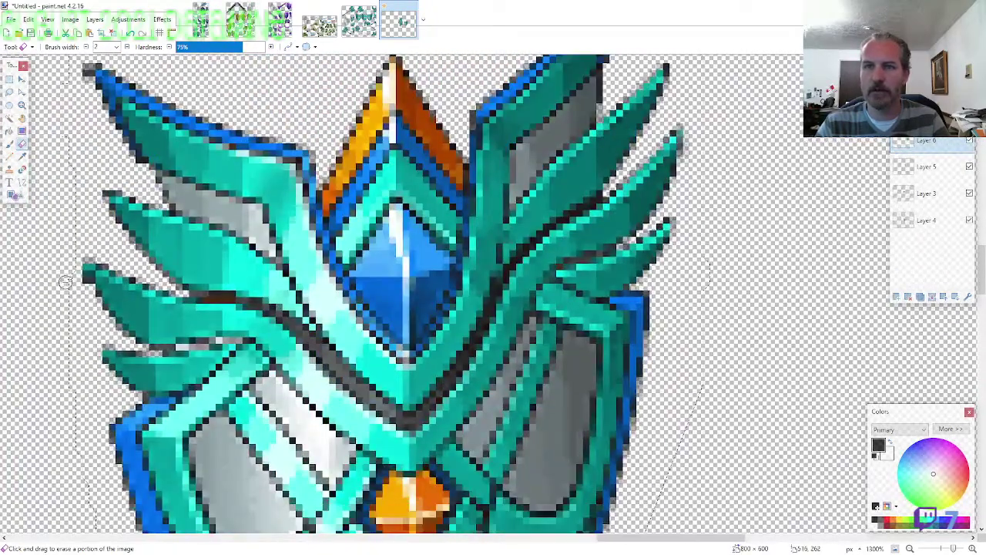
pyautogui.keyDown('ctrl'); pyautogui.scroll(-2, 77, 193); pyautogui.keyUp('ctrl')
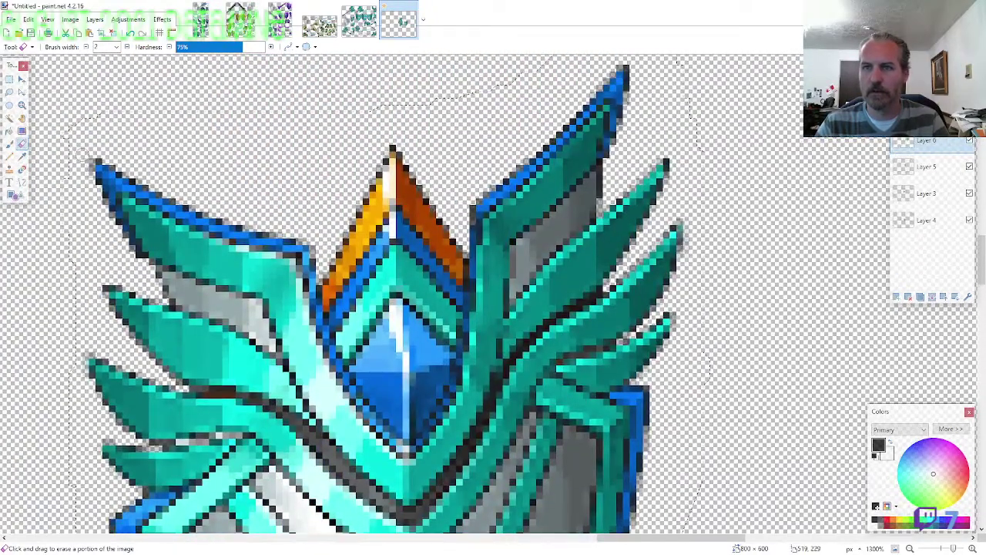
pyautogui.keyDown('ctrl'); pyautogui.scroll(-2, 85, 162); pyautogui.keyUp('ctrl')
pyautogui.keyDown('ctrl'); pyautogui.scroll(-3, 532, 358); pyautogui.keyUp('ctrl')
pyautogui.press('m')
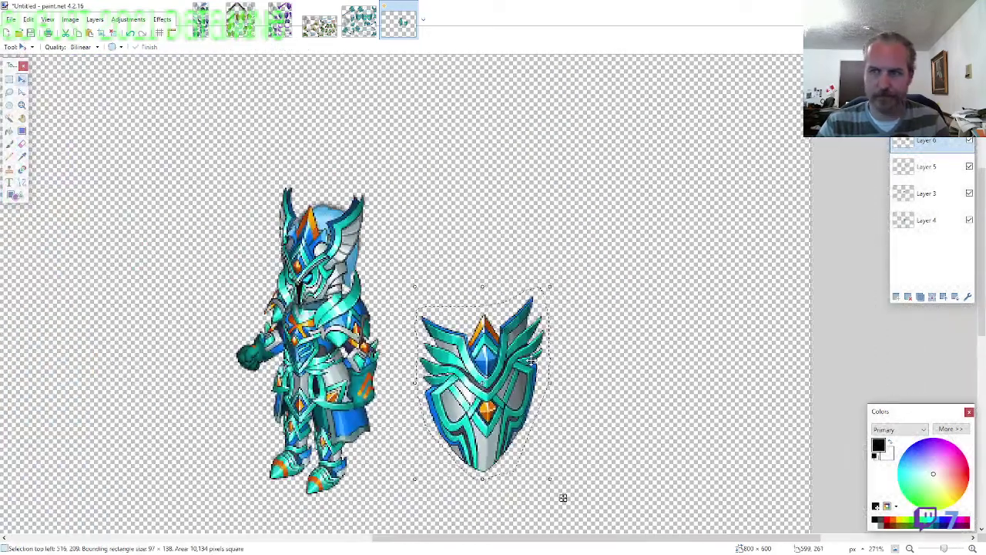
pyautogui.moveTo(561, 482); pyautogui.dragTo(458, 482)
# Lasso-select the double-bladed axe with the gloved fist in the ARMOR7 sprite sheet, about 154 × 132 pixels
pyautogui.click(376, 24)
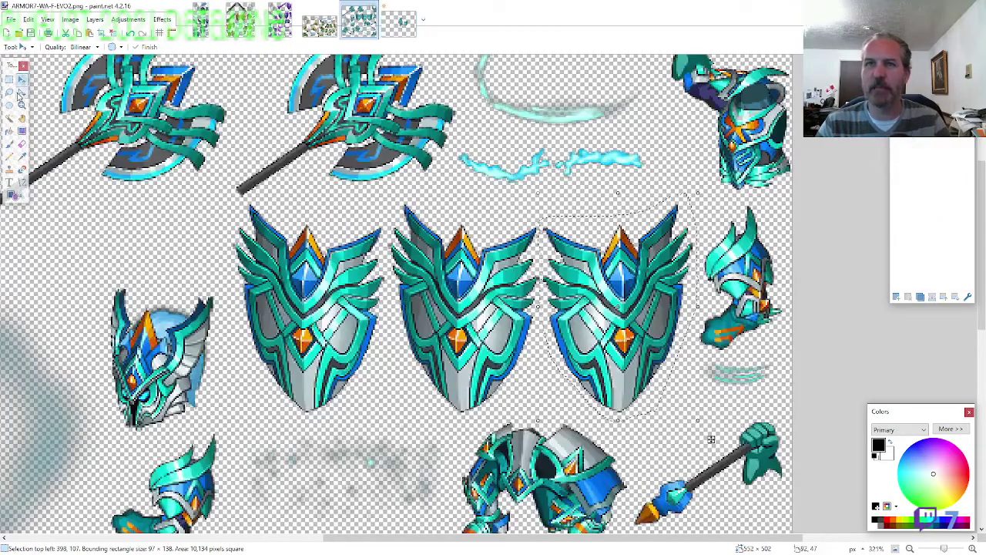
pyautogui.click(10, 91)
pyautogui.scroll(-2, 396, 278)
pyautogui.scroll(-4, 332, 266)
pyautogui.scroll(3, 262, 255)
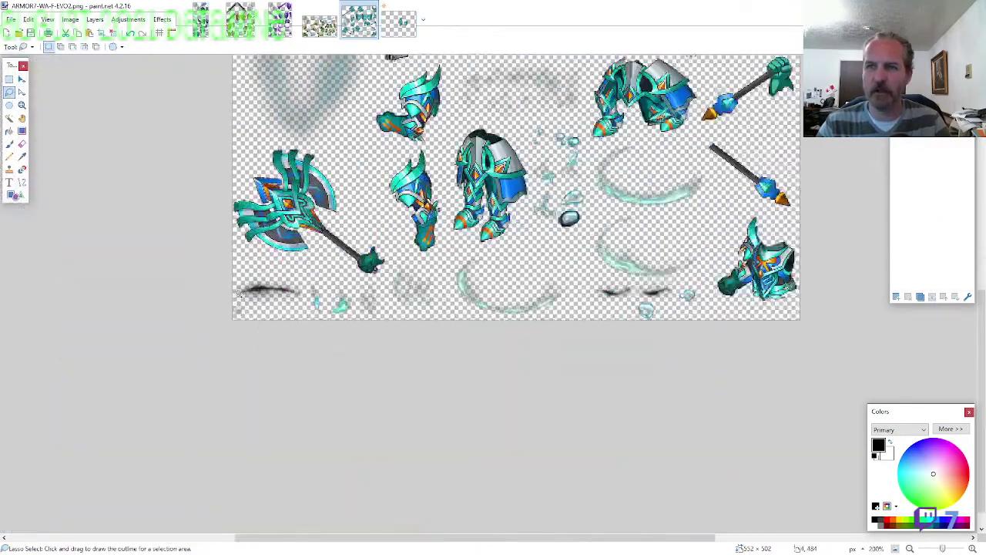
pyautogui.scroll(1, 263, 265)
pyautogui.scroll(1, 360, 327)
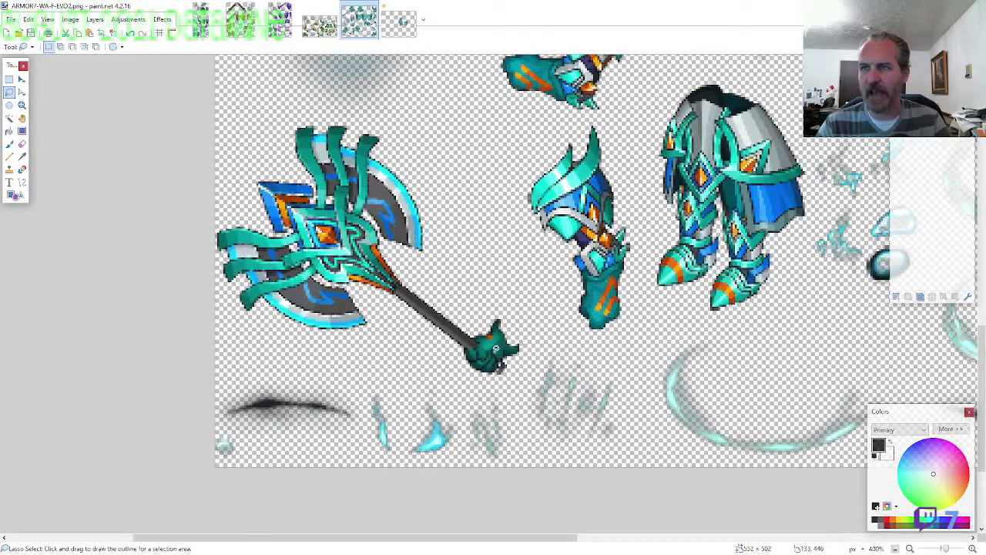
pyautogui.moveTo(437, 179)
pyautogui.mouseDown()
pyautogui.moveTo(366, 128)
pyautogui.moveTo(286, 117)
pyautogui.moveTo(217, 207)
pyautogui.moveTo(204, 279)
pyautogui.moveTo(308, 341)
pyautogui.moveTo(376, 348)
pyautogui.mouseUp()
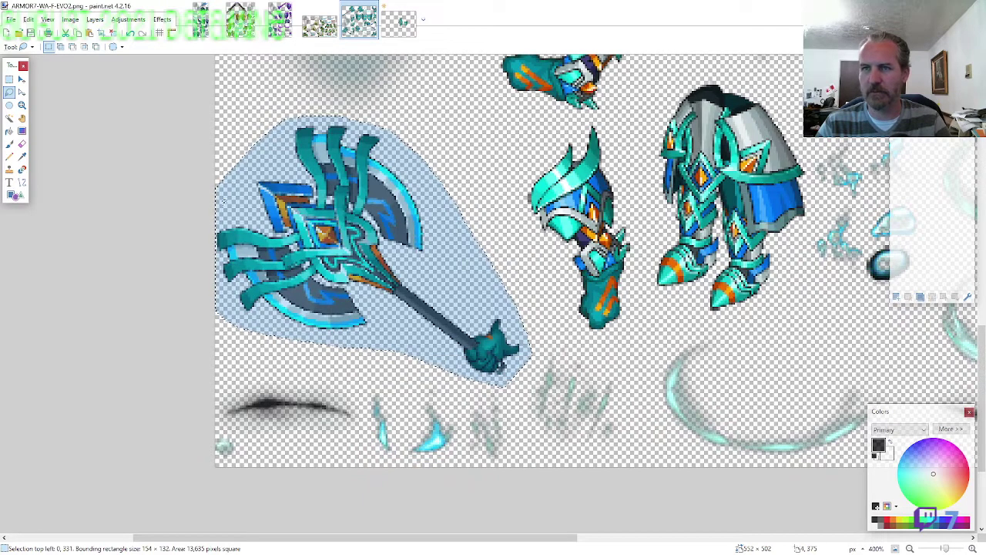
# Paste the axe onto a new layer in the figure image and align its fist over the figure's hand, with its selection at 267, 144
pyautogui.click(398, 23)
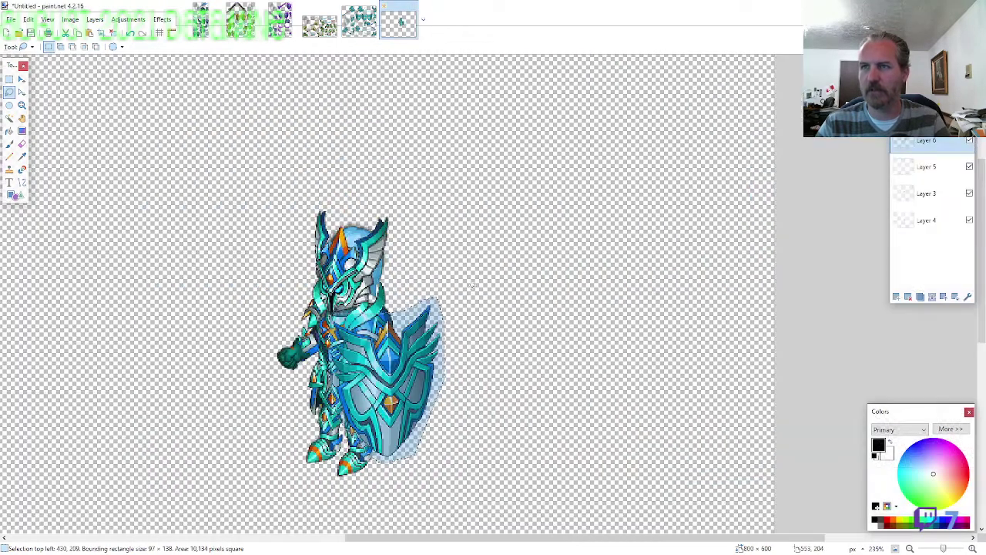
pyautogui.hotkey('ctrl', 'shift', 'n')
pyautogui.scroll(4, 307, 424)
pyautogui.hotkey('ctrl', 'v')
pyautogui.moveTo(308, 424); pyautogui.dragTo(269, 369)
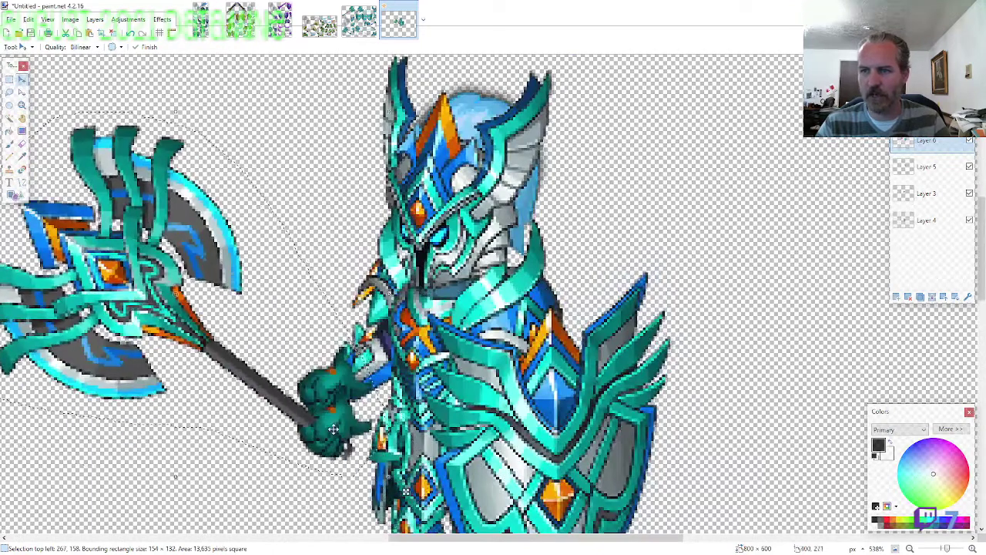
pyautogui.moveTo(337, 429); pyautogui.dragTo(336, 391)
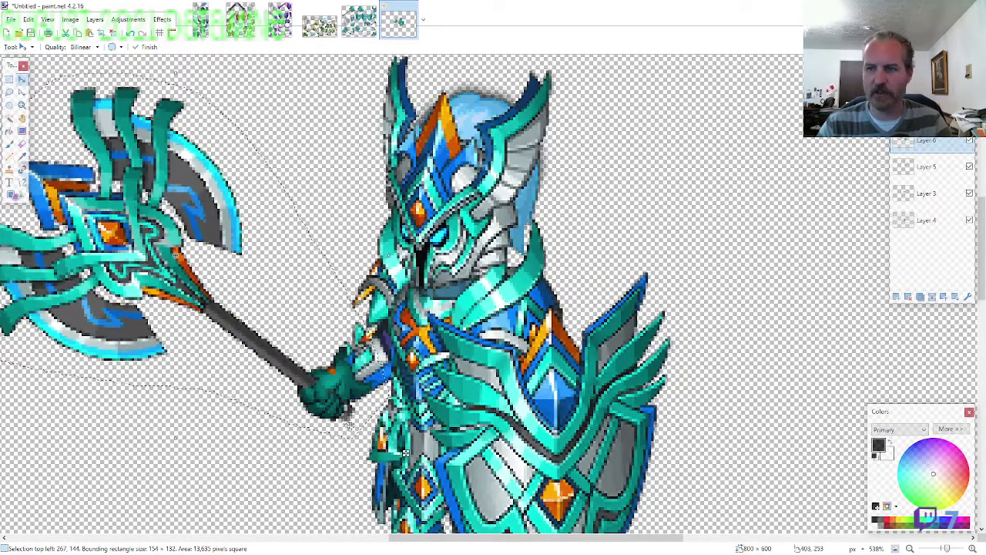
pyautogui.click(21, 144)
pyautogui.keyDown('ctrl'); pyautogui.scroll(5, 362, 385); pyautogui.keyUp('ctrl')
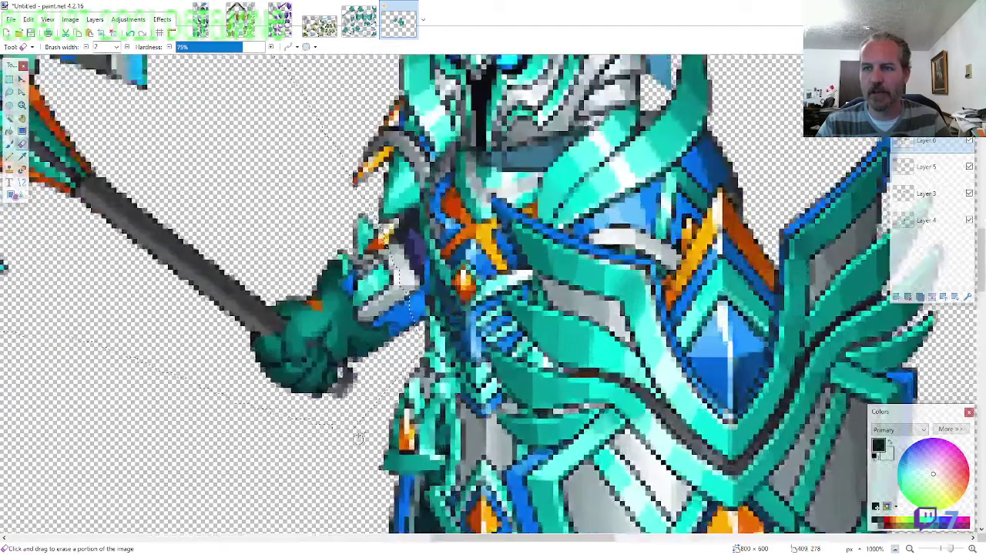
pyautogui.keyDown('ctrl'); pyautogui.scroll(-4, 358, 432); pyautogui.keyUp('ctrl')
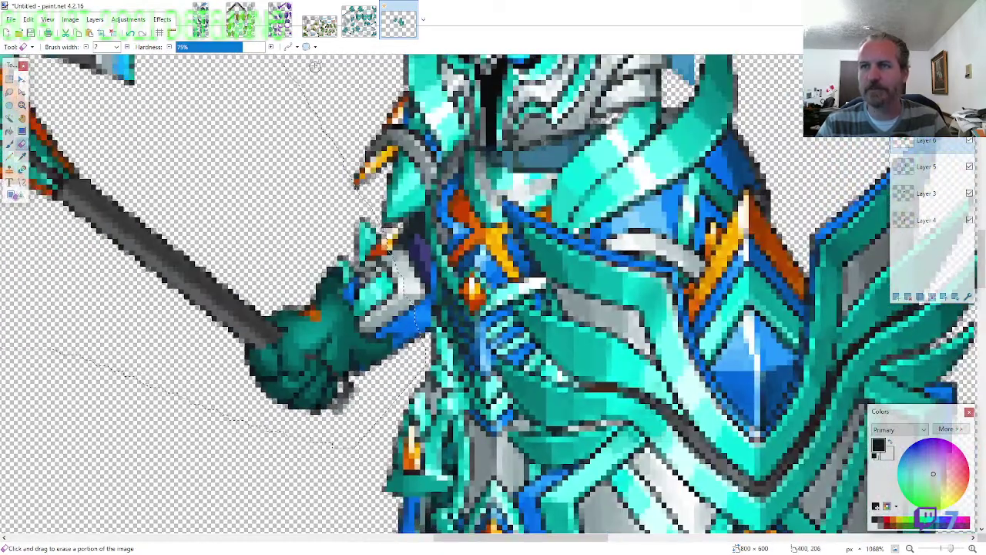
# Lasso-select the loose shaft end with the blue and orange tip above the torso in the ARMOR7 sprite sheet
pyautogui.click(359, 21)
pyautogui.click(9, 91)
pyautogui.keyDown('ctrl'); pyautogui.scroll(-3, 228, 301); pyautogui.keyUp('ctrl')
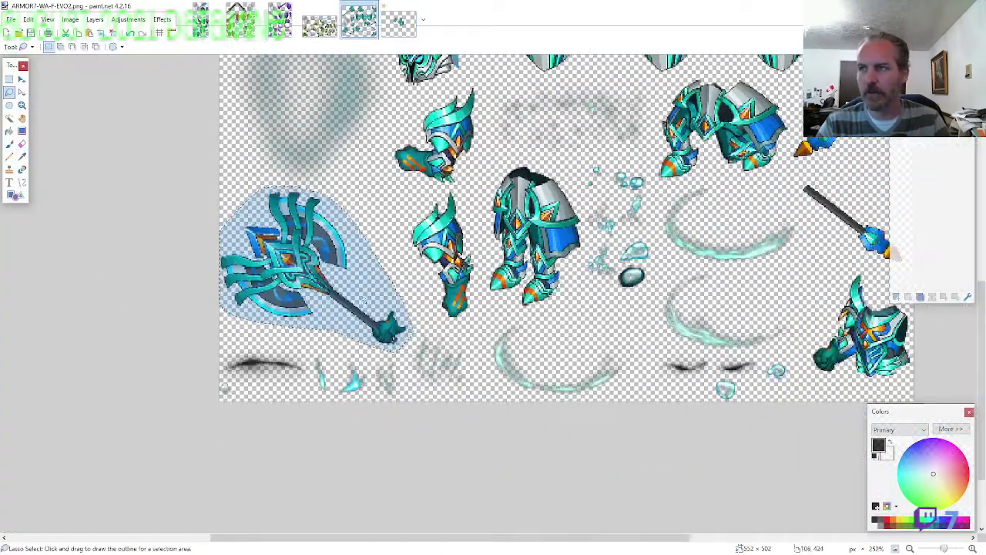
pyautogui.keyDown('ctrl'); pyautogui.scroll(2, 640, 301); pyautogui.keyUp('ctrl')
pyautogui.keyDown('ctrl'); pyautogui.scroll(-1, 686, 287); pyautogui.keyUp('ctrl')
pyautogui.moveTo(809, 234); pyautogui.dragTo(600, 264)
pyautogui.keyDown('ctrl'); pyautogui.scroll(2, 600, 264); pyautogui.keyUp('ctrl')
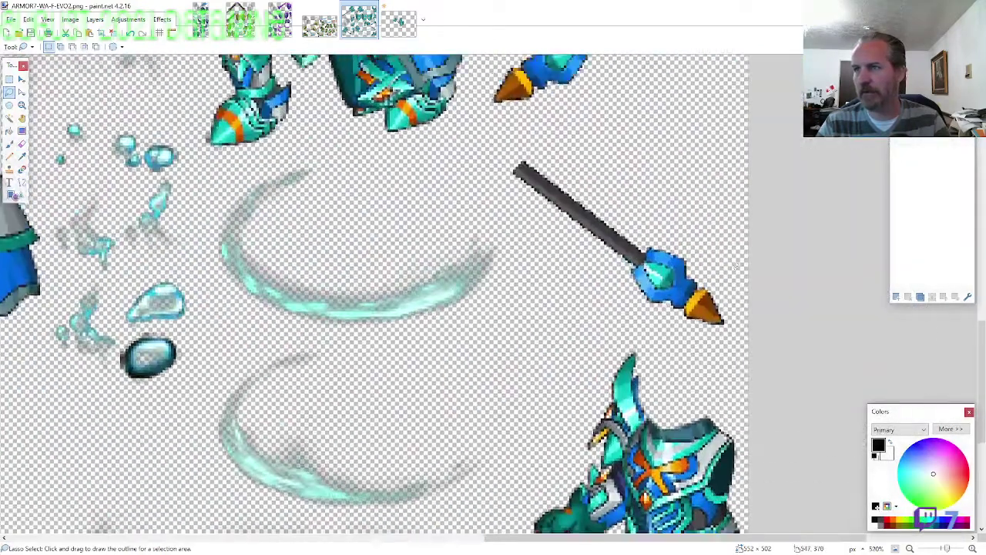
pyautogui.scroll(1, 739, 306)
pyautogui.moveTo(740, 333)
pyautogui.mouseDown()
pyautogui.moveTo(640, 233)
pyautogui.moveTo(539, 185)
pyautogui.moveTo(601, 266)
pyautogui.moveTo(733, 365)
pyautogui.mouseUp()
# Paste the shaft end onto a new bottom layer and line it up behind the fist, with its selection at about 392, 256
pyautogui.click(398, 22)
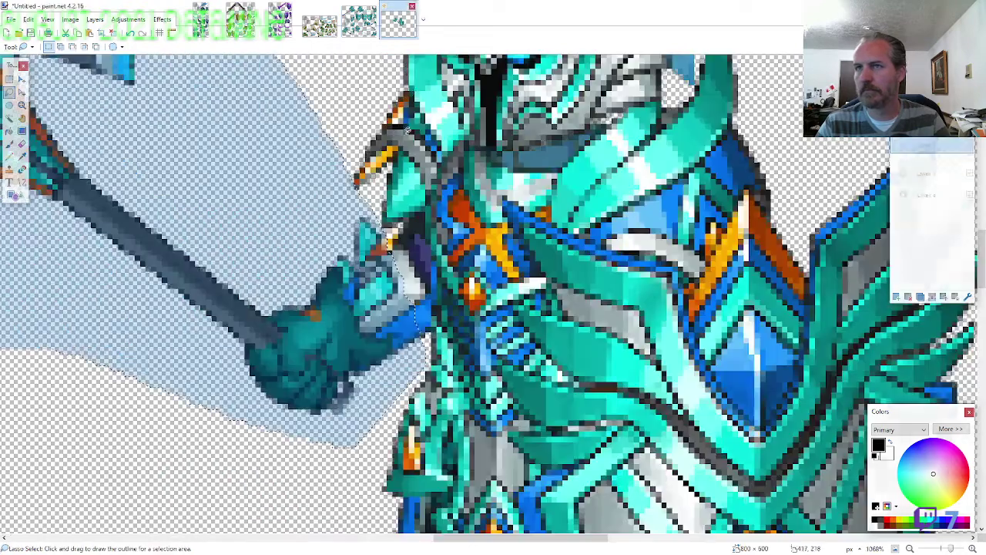
pyautogui.hotkey('ctrl', 'v')
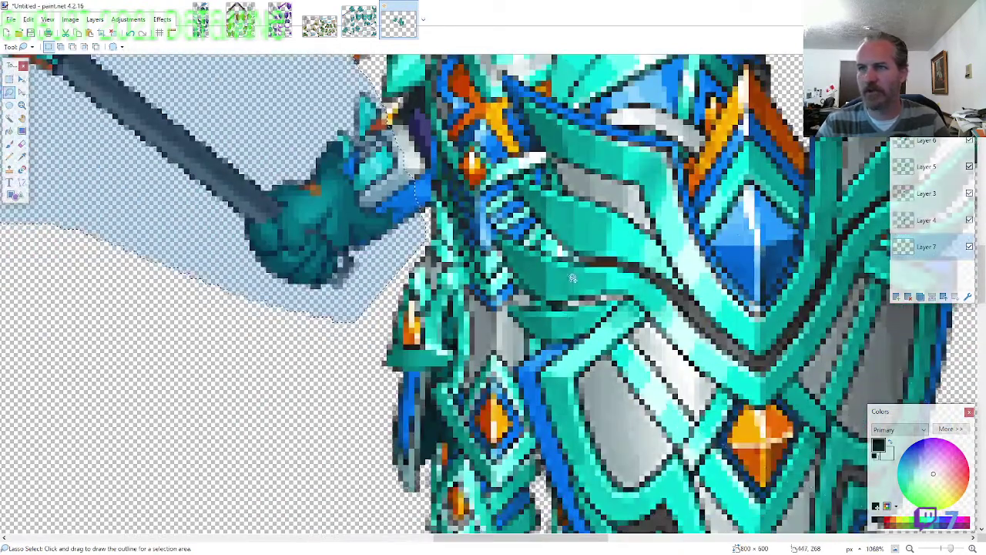
pyautogui.moveTo(471, 320); pyautogui.dragTo(381, 294)
pyautogui.keyDown('ctrl'); pyautogui.scroll(-6, 379, 293); pyautogui.keyUp('ctrl')
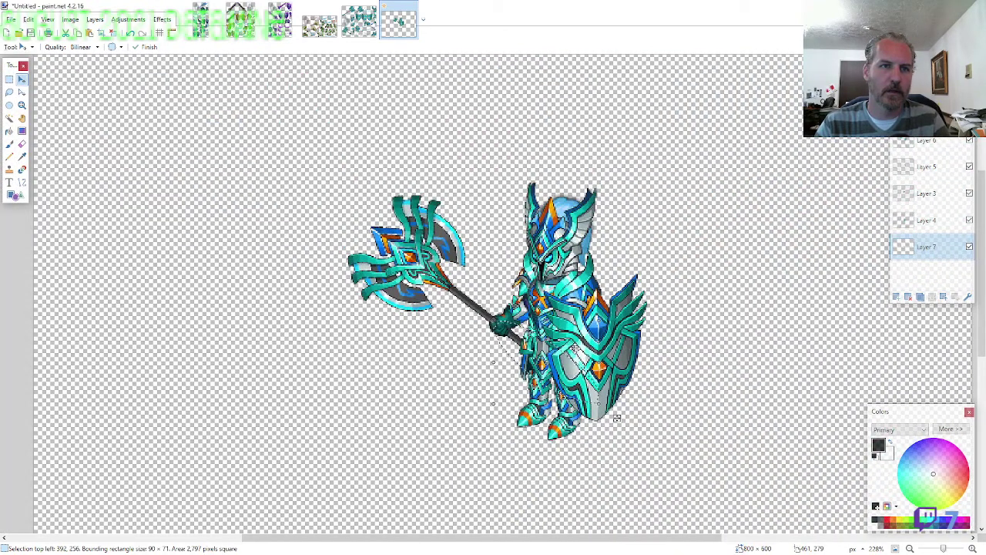
# Merge all the layers of the figure into a single layer, starting from the topmost one
pyautogui.keyDown('ctrl'); pyautogui.scroll(-4, 574, 348); pyautogui.keyUp('ctrl')
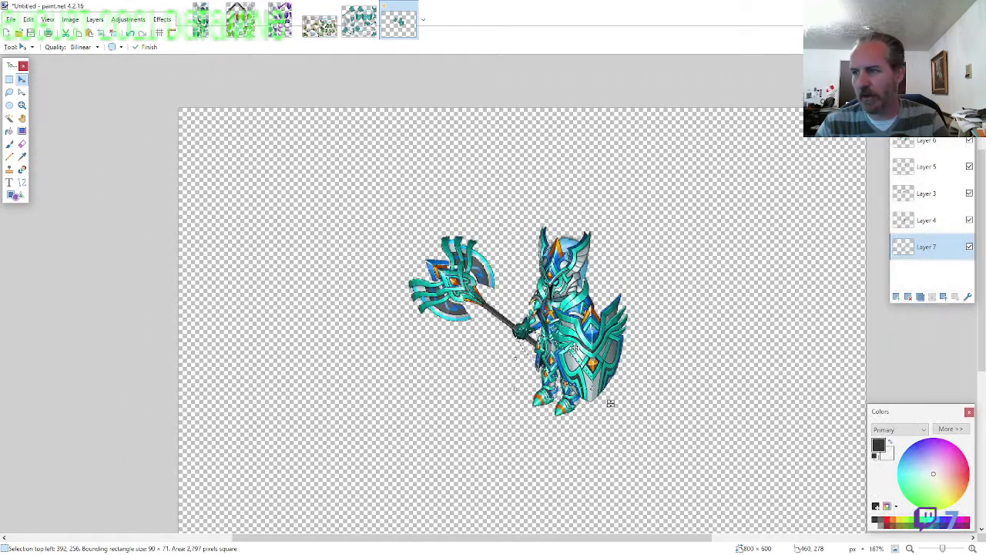
pyautogui.keyDown('ctrl'); pyautogui.scroll(-4, 574, 349); pyautogui.keyUp('ctrl')
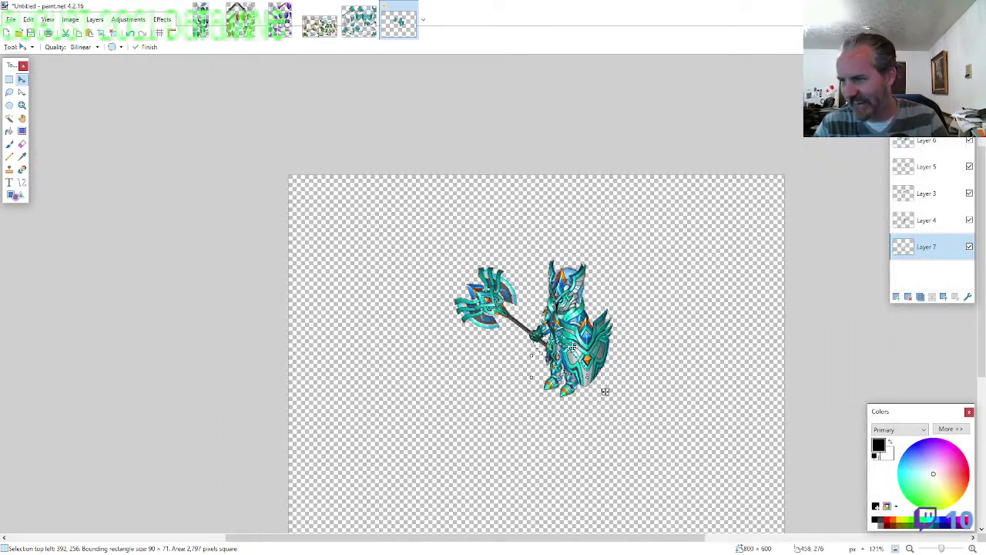
pyautogui.keyDown('ctrl'); pyautogui.scroll(-1, 574, 348); pyautogui.keyUp('ctrl')
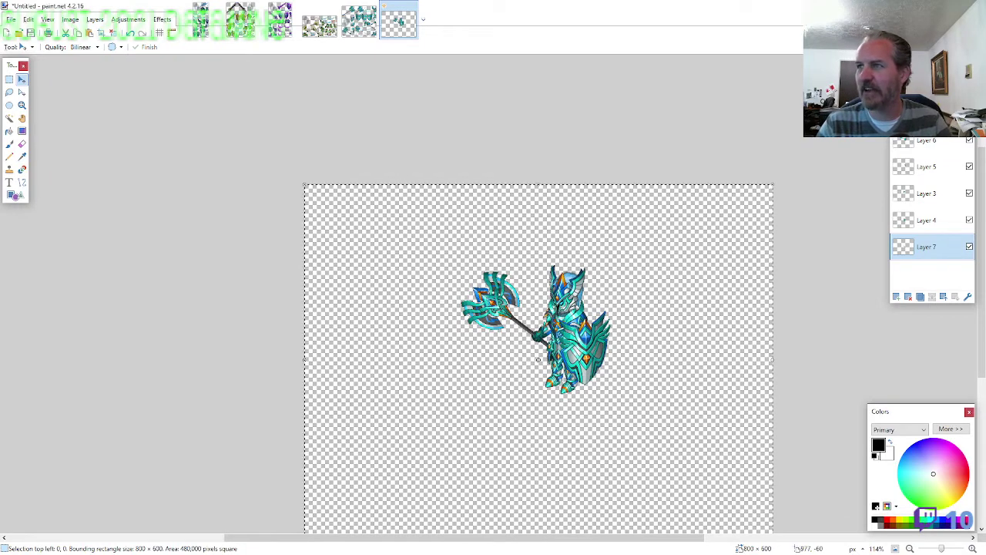
pyautogui.click(926, 87)
pyautogui.click(932, 297)
pyautogui.click(932, 296)
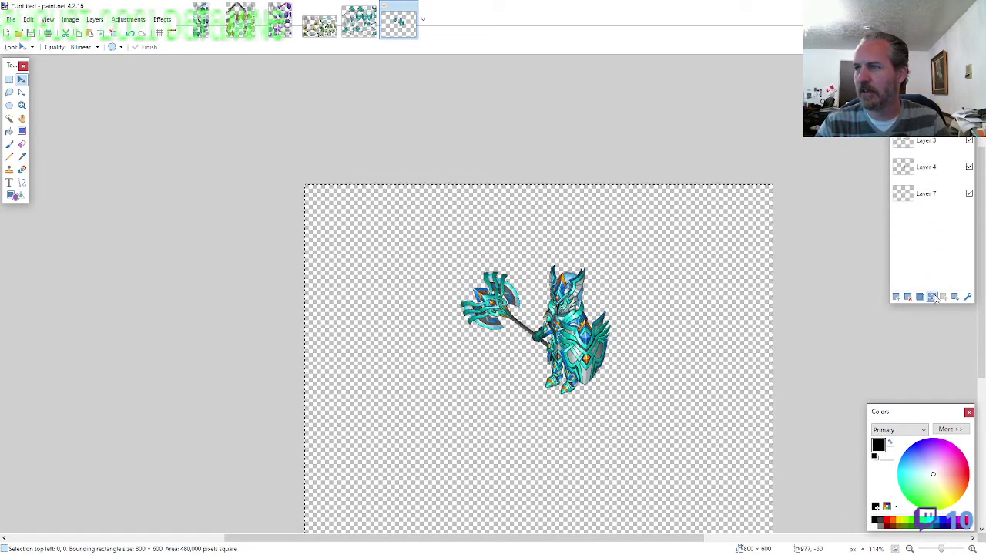
pyautogui.click(935, 298)
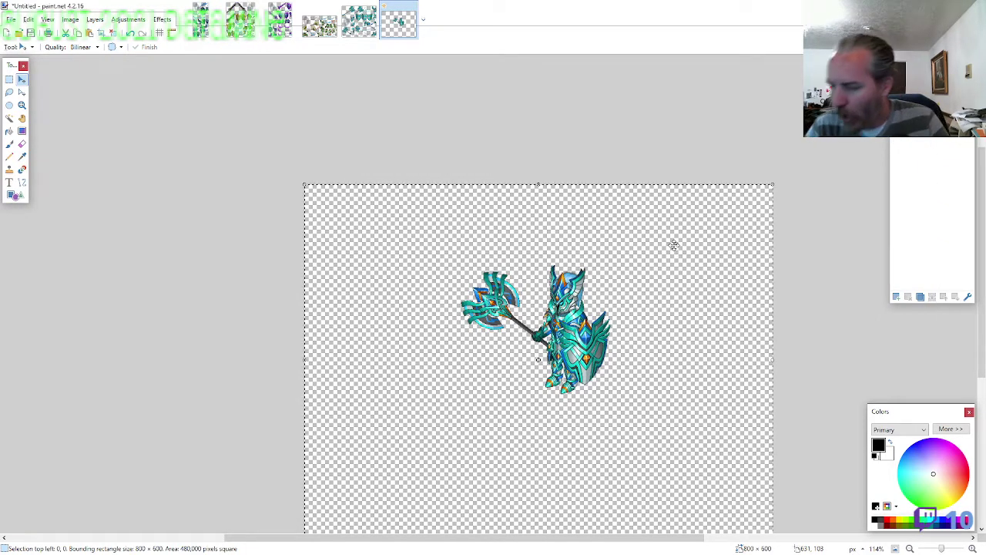
# Move the merged figure near the canvas's upper-left corner, with its selection at about -251, -122, and resize the canvas to 285 × 285 pixels
pyautogui.moveTo(650, 278); pyautogui.dragTo(507, 207)
pyautogui.moveTo(648, 477); pyautogui.dragTo(643, 477)
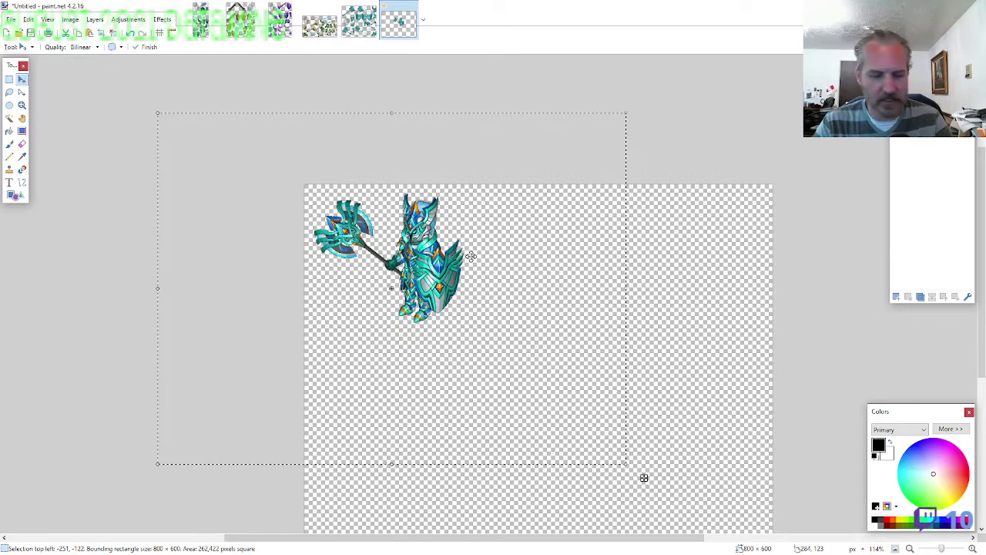
pyautogui.hotkey('ctrl', 'shift', 'r')
pyautogui.write('28')
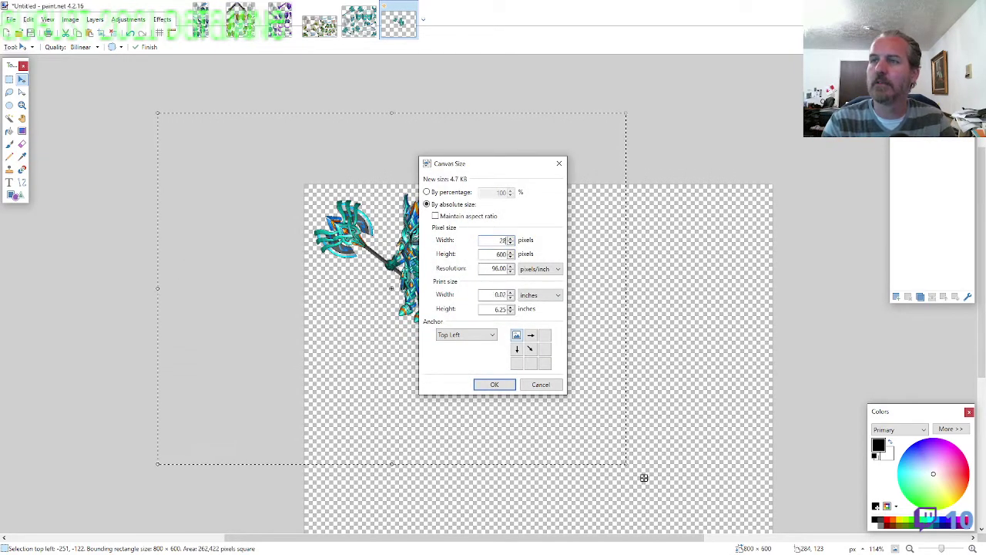
pyautogui.write('5')
pyautogui.press('Tab')
pyautogui.write('285')
pyautogui.press('Return')
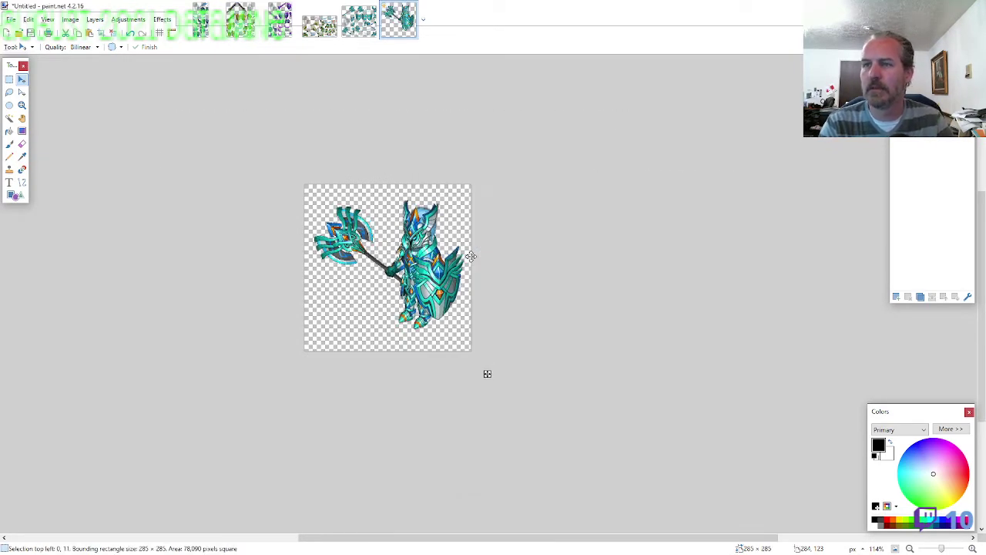
# Nudge the figure down to centre it vertically on the canvas, with its selection at 0, 14
pyautogui.press('Down')
pyautogui.press('Down')
pyautogui.press('Down')
pyautogui.press('Down')
pyautogui.press('Up')
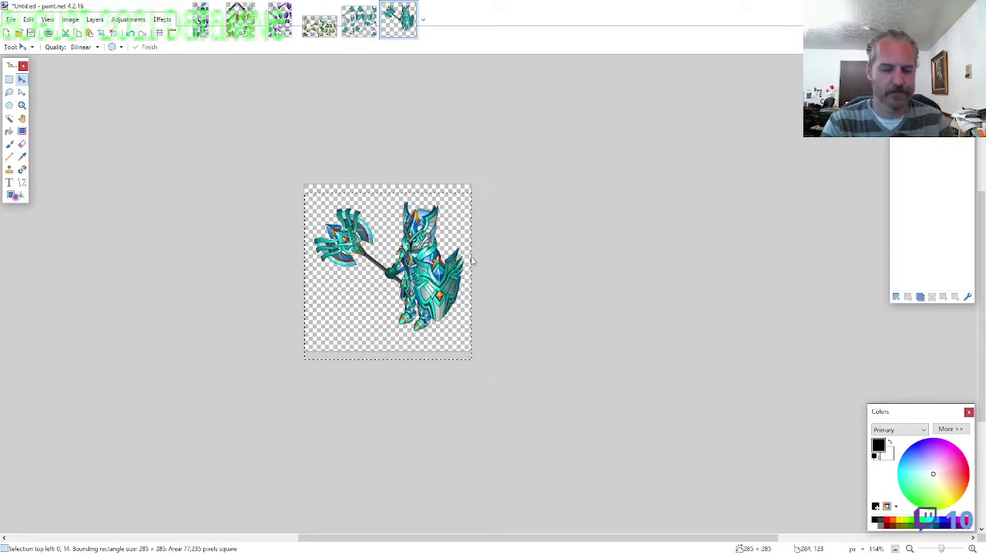
# Save the figure as ARMOR7-WA-F-EVO2.png in the 2021-08 folder, and close it together with the ARMOR7 sprite sheet
pyautogui.hotkey('ctrl', 's')
pyautogui.write('ARMOR7')
pyautogui.write('-W')
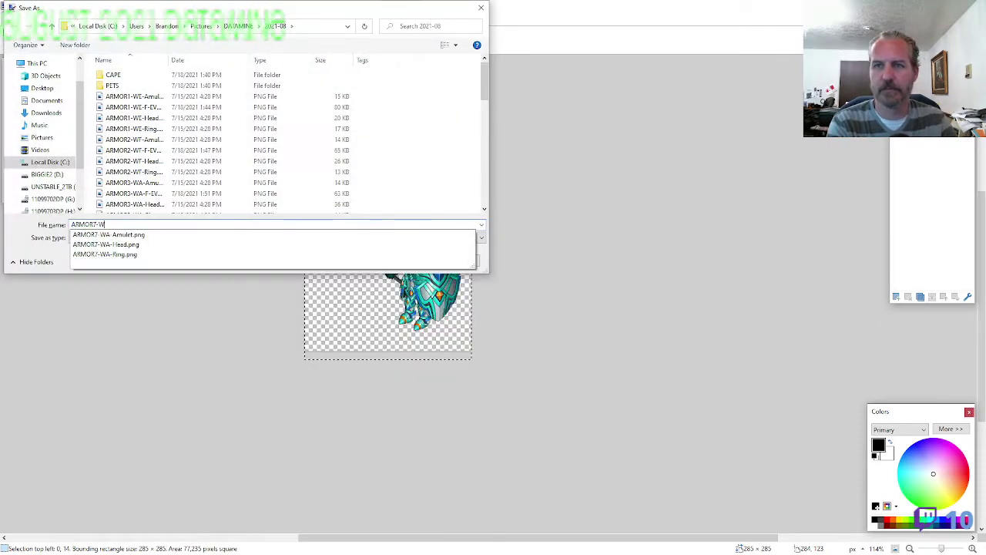
pyautogui.write('A-T-EVO2')
pyautogui.press('Return')
pyautogui.press('Return')
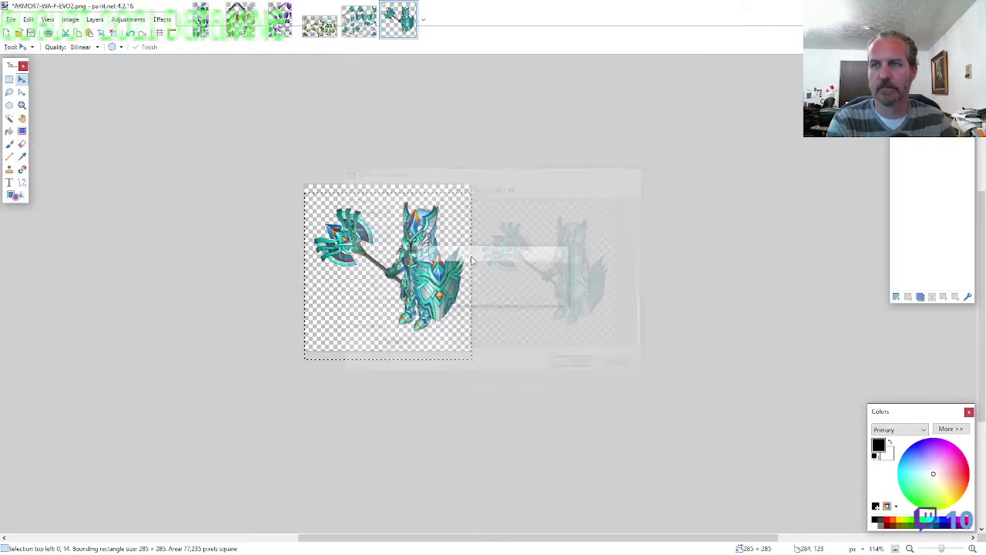
pyautogui.hotkey('ctrl', 'w')
pyautogui.hotkey('ctrl', 'w')
# Lasso-select the spiked green and yellow helmet in the ARMOR8-WF-F-EVO2 sprite sheet, about 69 × 91 pixels
pyautogui.click(10, 94)
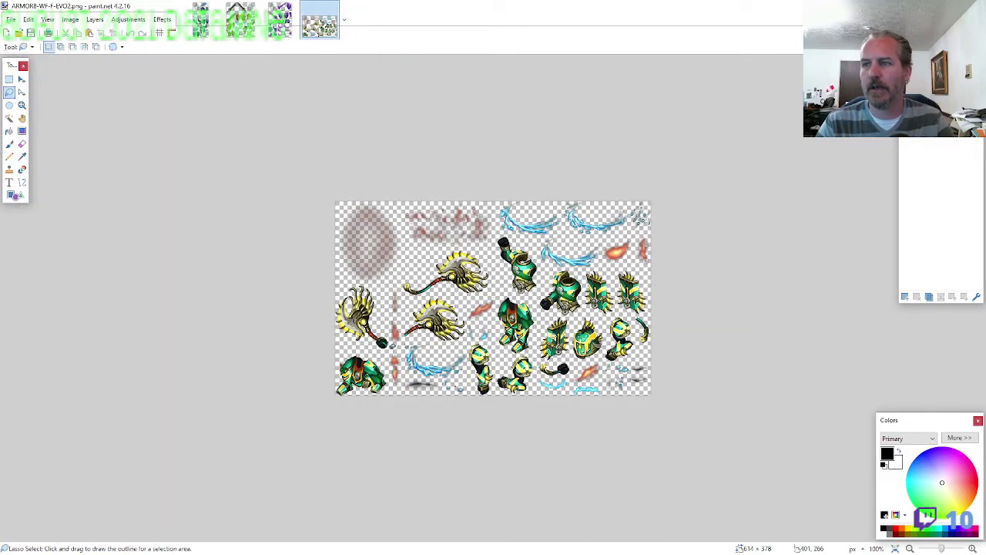
pyautogui.scroll(8, 617, 358)
pyautogui.moveTo(548, 373)
pyautogui.mouseDown()
pyautogui.moveTo(582, 348)
pyautogui.moveTo(589, 285)
pyautogui.moveTo(556, 220)
pyautogui.moveTo(487, 198)
pyautogui.moveTo(443, 269)
pyautogui.mouseUp()
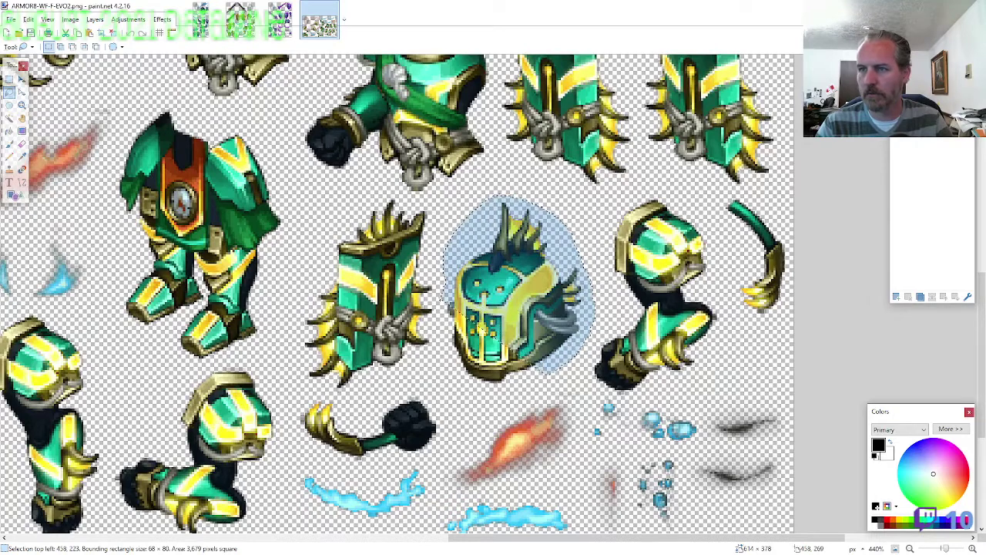
pyautogui.moveTo(446, 336)
pyautogui.mouseDown()
pyautogui.moveTo(462, 381)
pyautogui.moveTo(483, 400)
pyautogui.mouseUp()
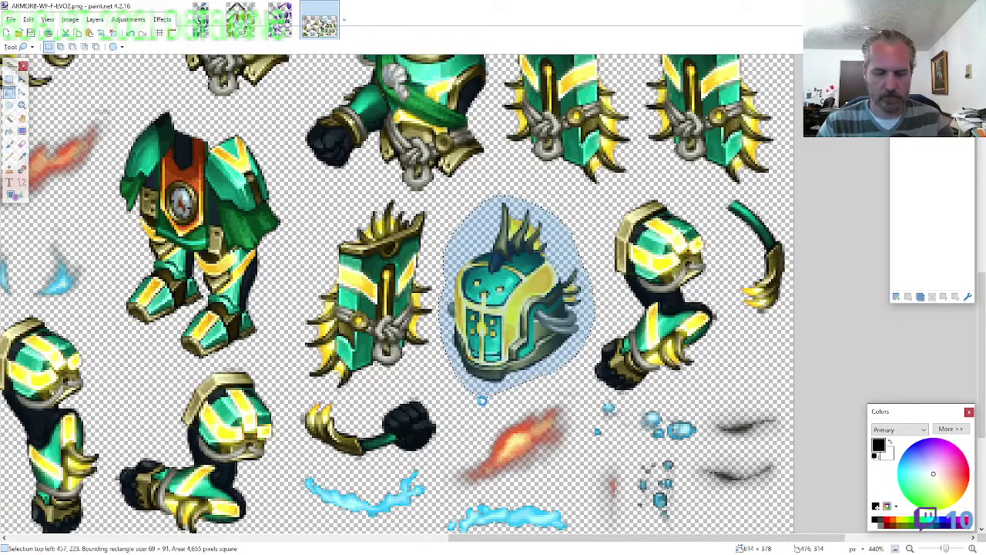
# Copy the helmet into a new 800 × 600 image and return to the ARMOR8 sprite sheet
pyautogui.hotkey('ctrl', 'c')
pyautogui.hotkey('ctrl', 'n')
pyautogui.write('80600')
pyautogui.press('Return')
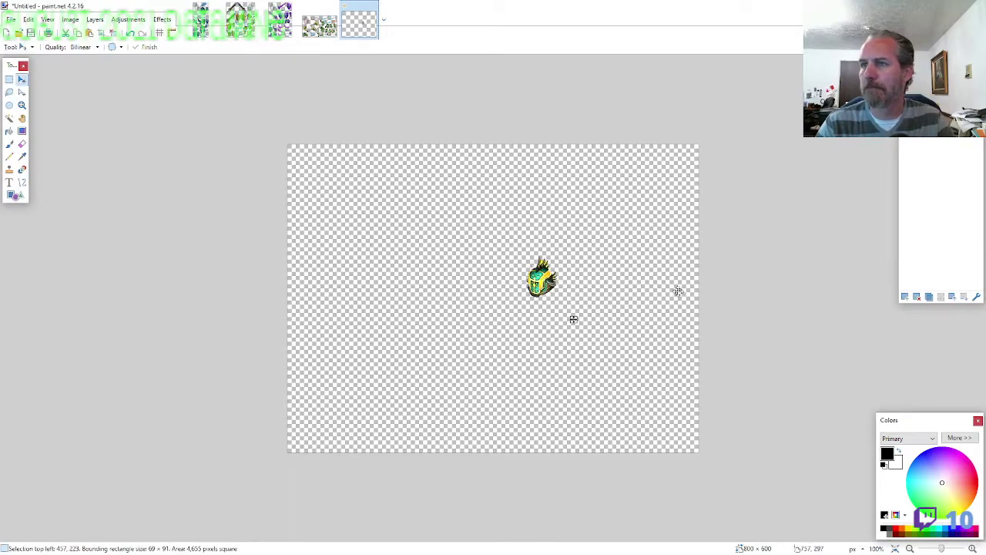
pyautogui.click(321, 26)
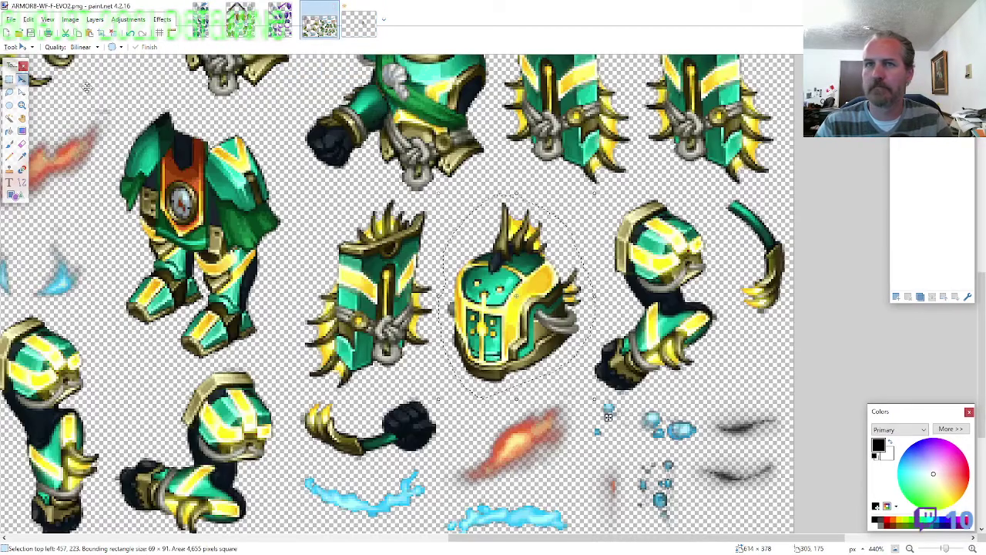
# Lasso-select the green torso with the lowered arm and closed neck ring in the sprite sheet, about 94 × 94 pixels
pyautogui.click(9, 92)
pyautogui.scroll(3, 493, 331)
pyautogui.moveTo(499, 358); pyautogui.dragTo(493, 330)
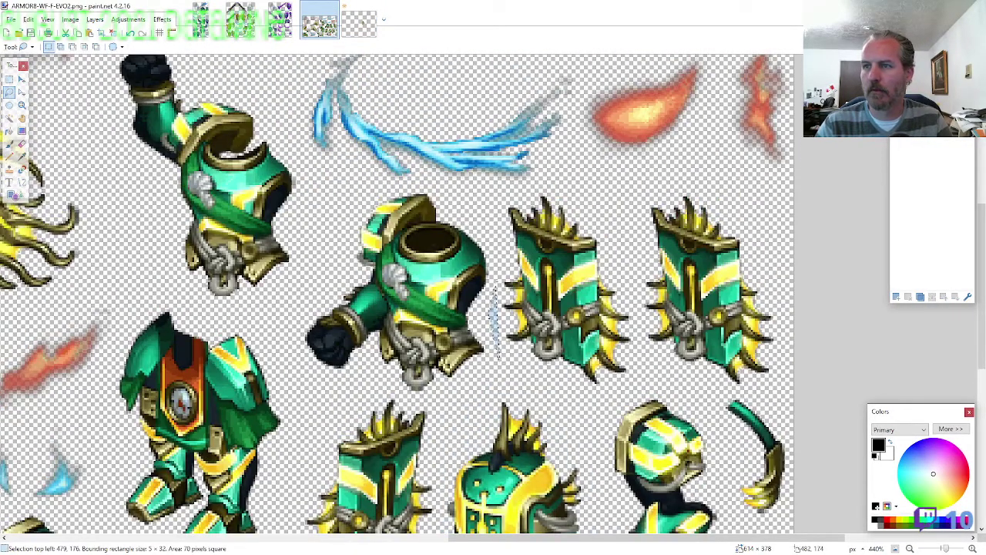
pyautogui.moveTo(487, 216)
pyautogui.mouseDown()
pyautogui.moveTo(435, 193)
pyautogui.moveTo(364, 206)
pyautogui.moveTo(316, 277)
pyautogui.moveTo(287, 350)
pyautogui.moveTo(401, 397)
pyautogui.moveTo(497, 362)
pyautogui.moveTo(486, 219)
pyautogui.mouseUp()
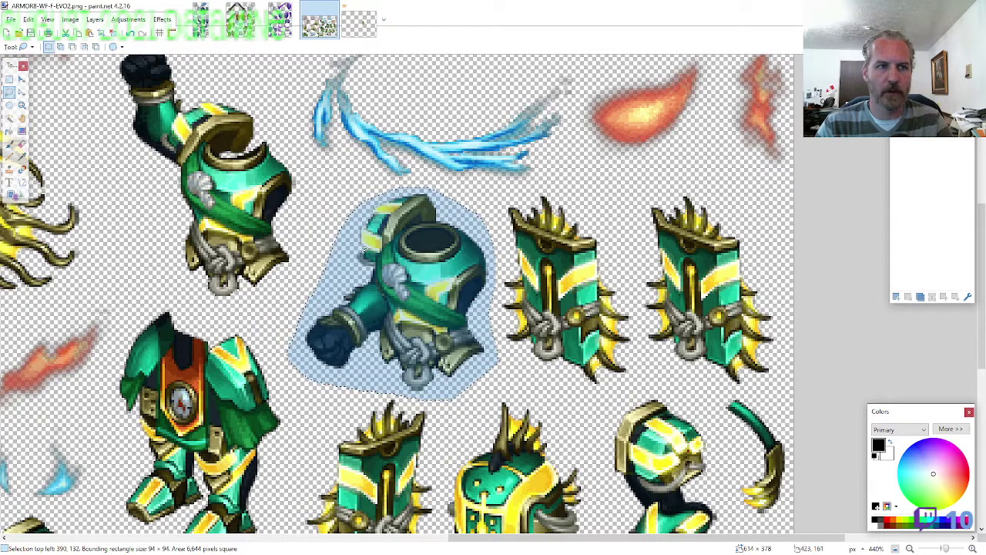
# Copy the torso into the figure image behind the helmet and place it under the helmet, with its selection at 369, 227
pyautogui.click(359, 25)
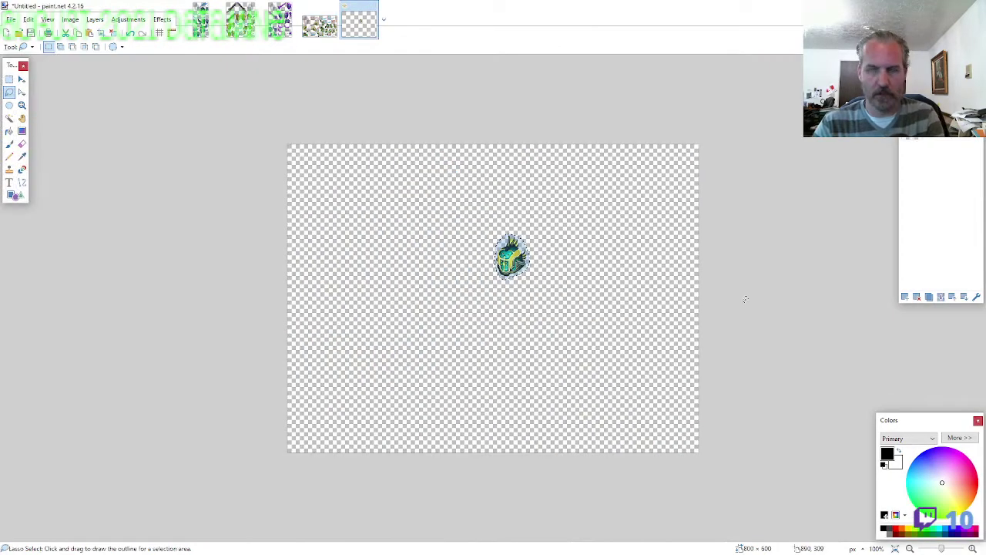
pyautogui.scroll(7, 562, 237)
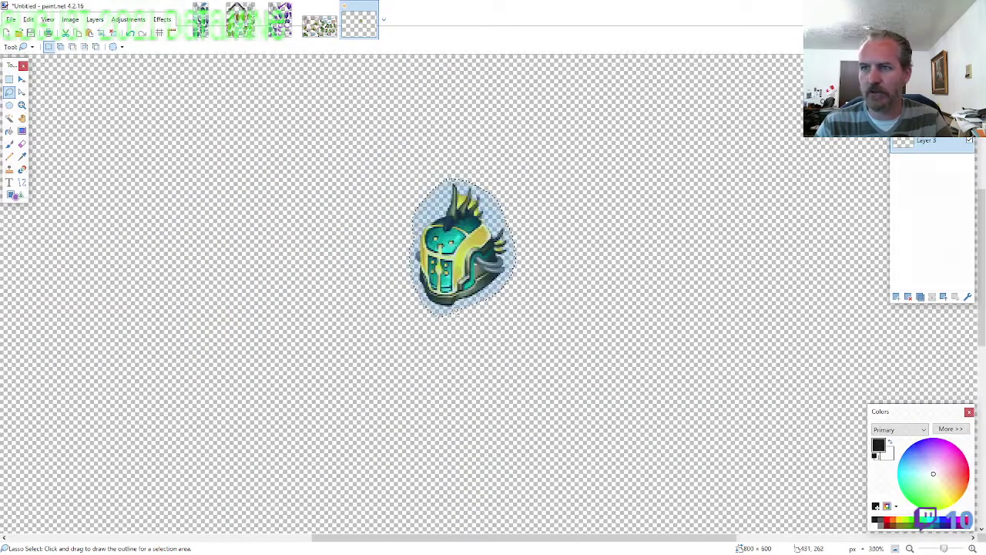
pyautogui.hotkey('ctrl', 'v')
pyautogui.moveTo(561, 231); pyautogui.dragTo(386, 406)
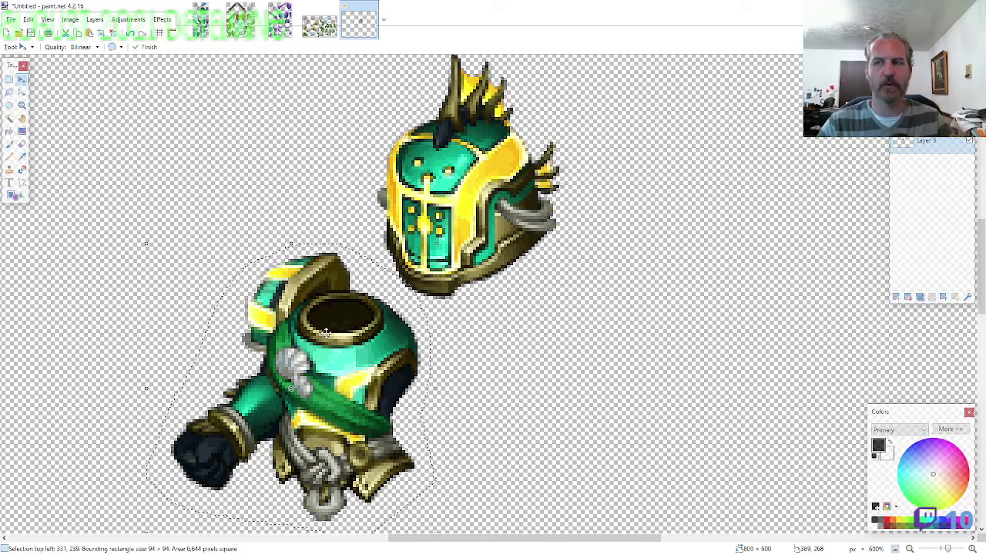
pyautogui.moveTo(346, 327); pyautogui.dragTo(489, 304)
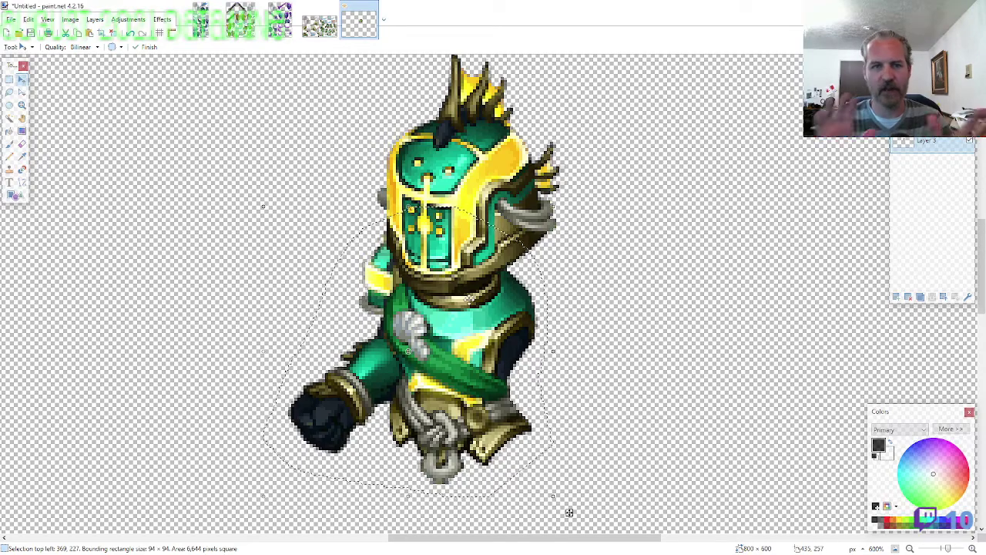
# Compare the torso and helmet pieces in the ARMOR9-WS-F-EVO2 and ARMOR8-WF-F-EVO2 sprite sheets with the assembled figure
pyautogui.click(281, 21)
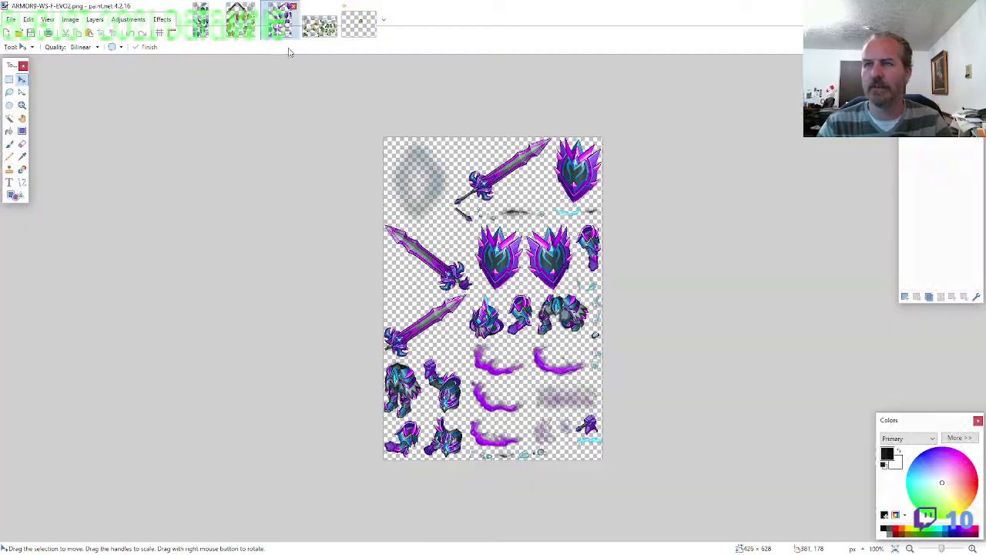
pyautogui.scroll(5, 441, 414)
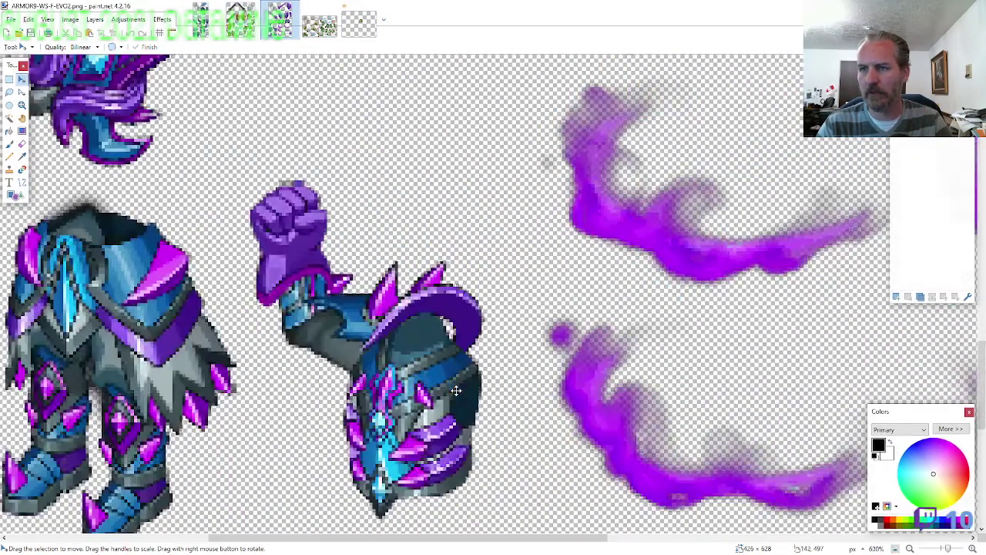
pyautogui.scroll(-3, 452, 330)
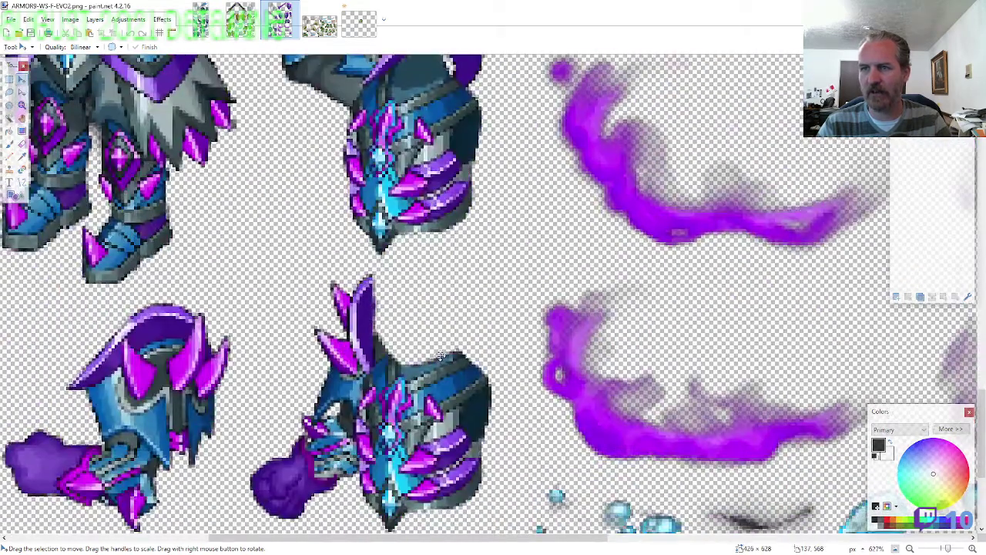
pyautogui.scroll(8, 452, 366)
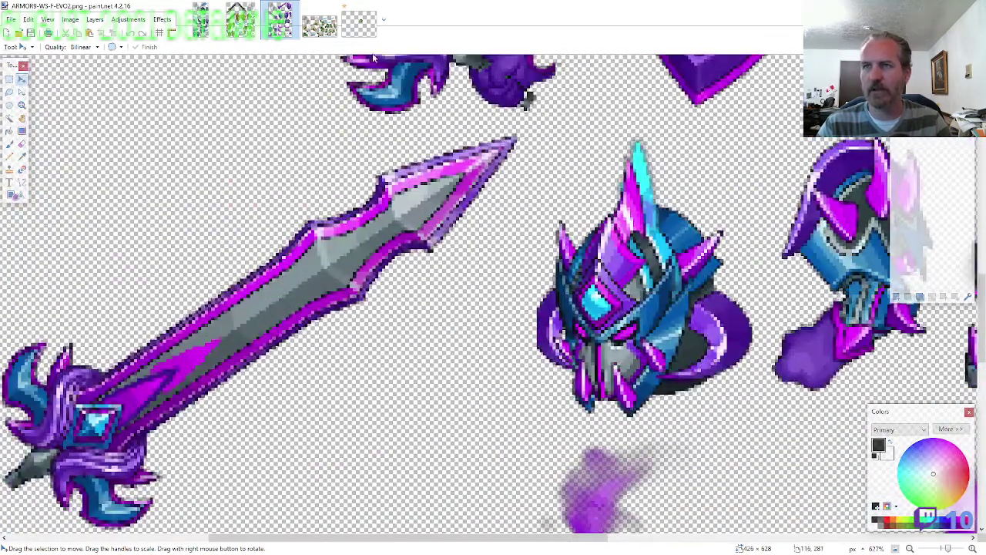
pyautogui.click(332, 34)
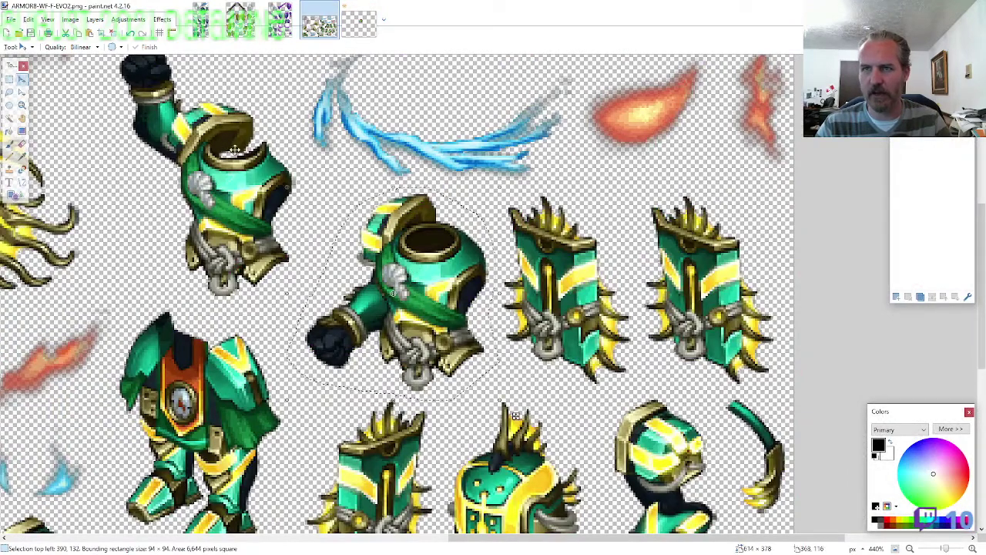
pyautogui.click(366, 43)
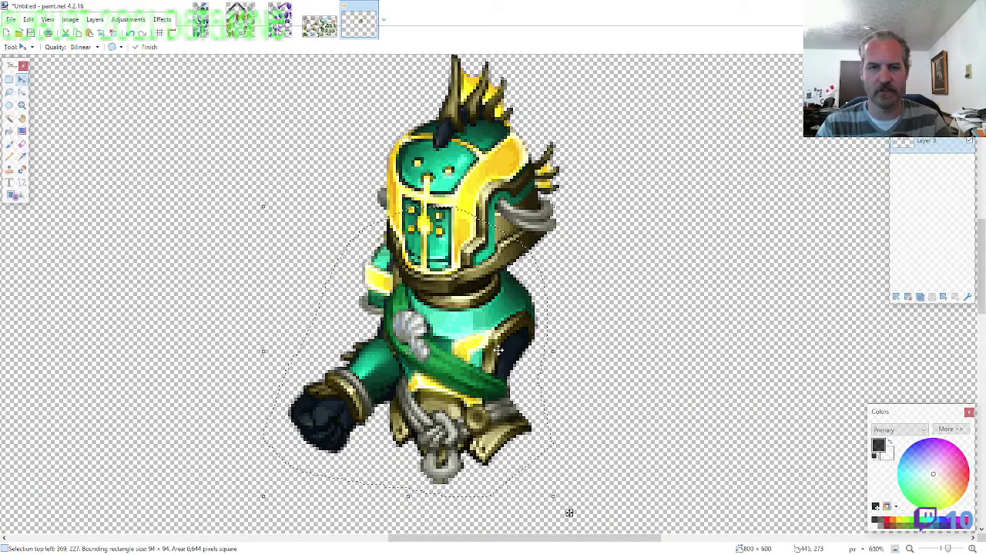
# Lasso-select the standing legs with the compass tabard in the ARMOR8-WF-F-EVO2 sprite sheet, about 83 × 119 pixels
pyautogui.click(322, 28)
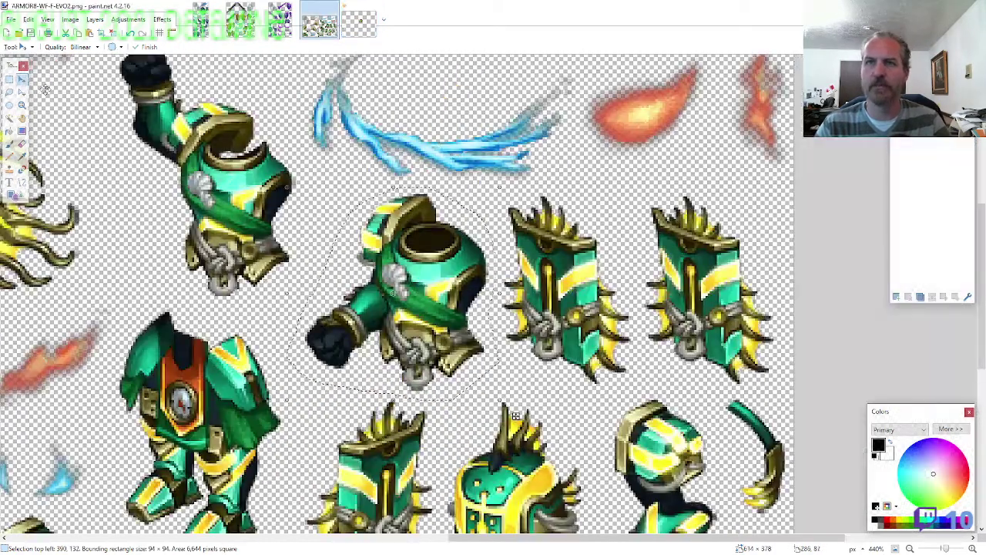
pyautogui.click(9, 92)
pyautogui.scroll(-2, 391, 327)
pyautogui.scroll(-2, 391, 327)
pyautogui.scroll(1, 223, 355)
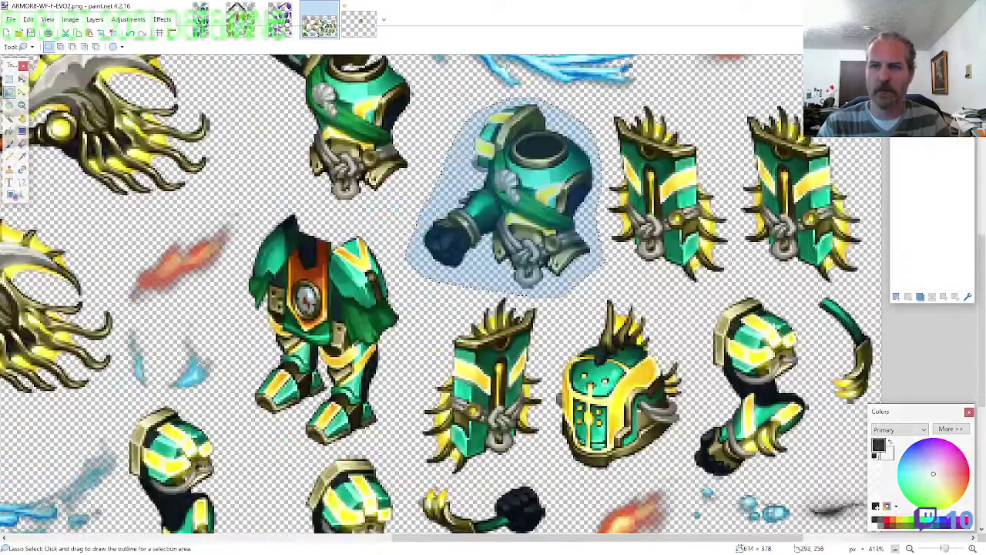
pyautogui.moveTo(245, 389)
pyautogui.mouseDown()
pyautogui.moveTo(269, 444)
pyautogui.moveTo(320, 456)
pyautogui.moveTo(391, 435)
pyautogui.moveTo(408, 332)
pyautogui.moveTo(371, 231)
pyautogui.moveTo(293, 208)
pyautogui.moveTo(237, 271)
pyautogui.mouseUp()
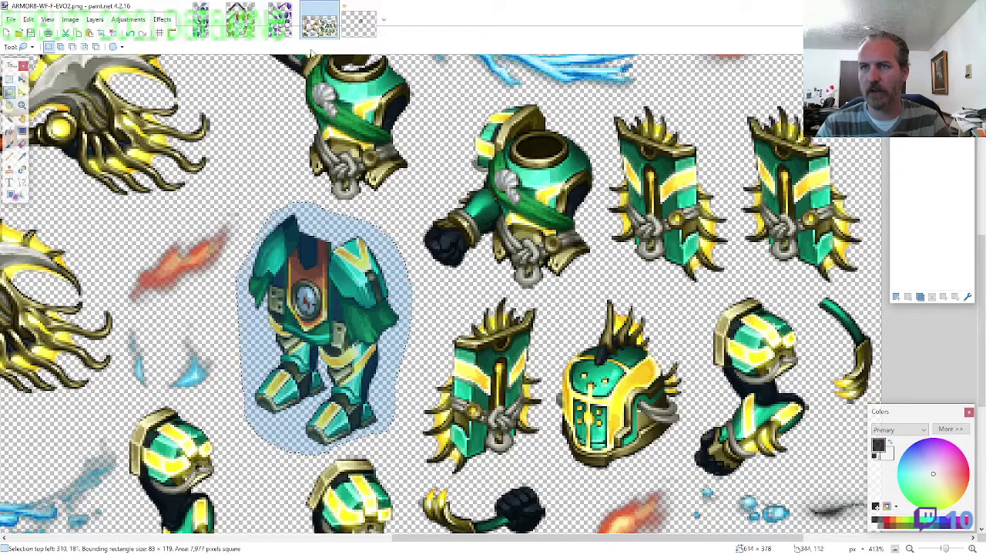
# Copy the legs onto a new layer below the torso and fit them under the belt, with their selection at 393, 278
pyautogui.click(358, 22)
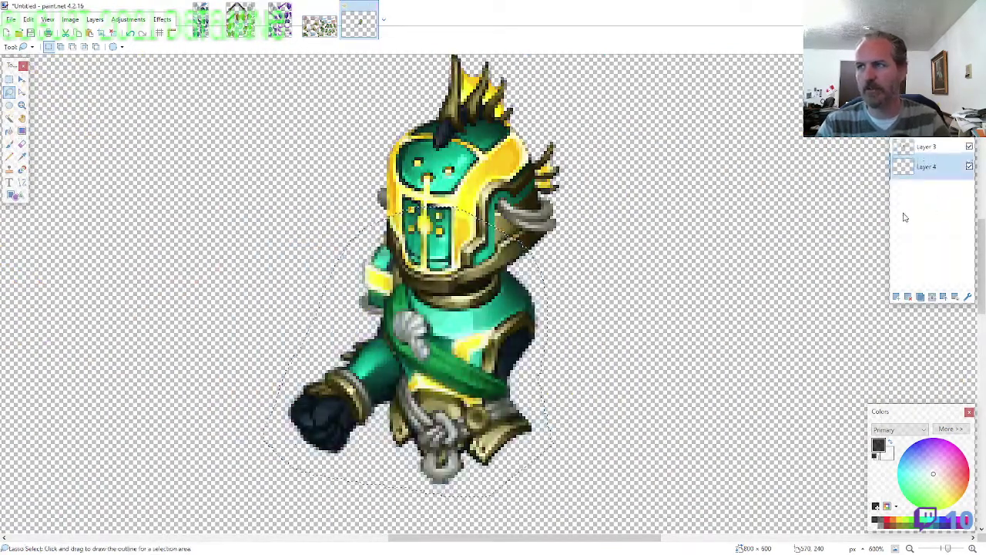
pyautogui.scroll(-2, 498, 315)
pyautogui.hotkey('ctrl', 'v')
pyautogui.moveTo(255, 192); pyautogui.dragTo(509, 311)
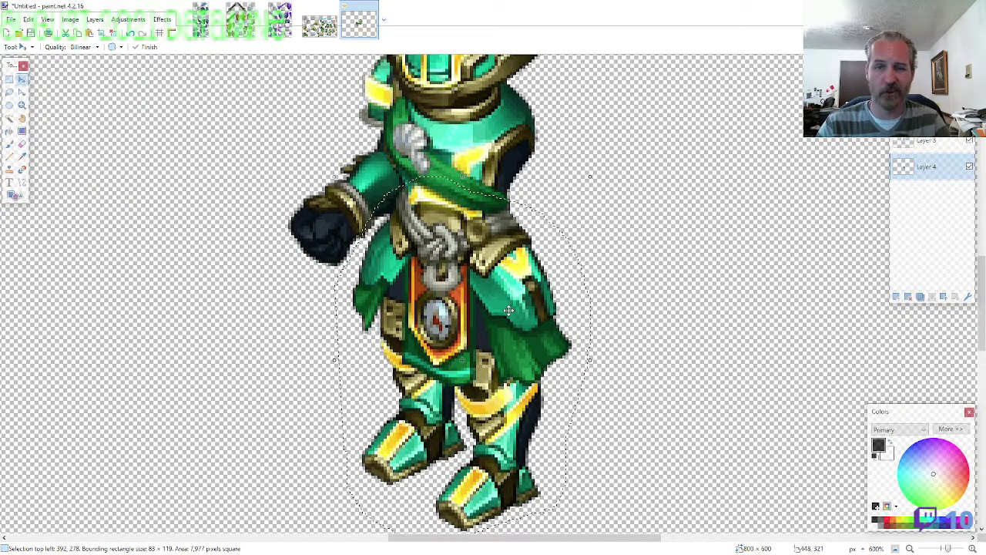
pyautogui.scroll(-2, 504, 327)
pyautogui.scroll(-3, 506, 339)
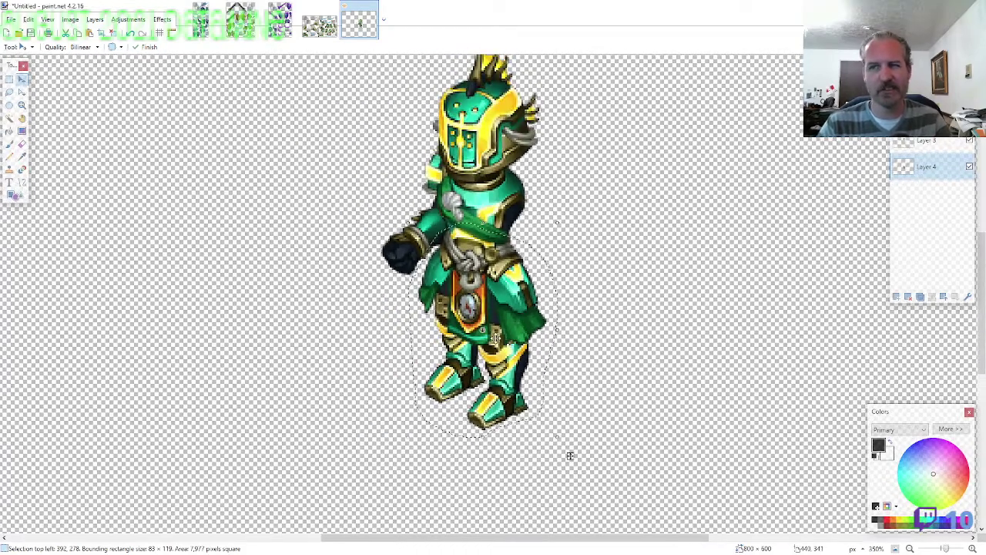
pyautogui.moveTo(496, 337); pyautogui.dragTo(497, 337)
pyautogui.hotkey('ctrl', 'd')
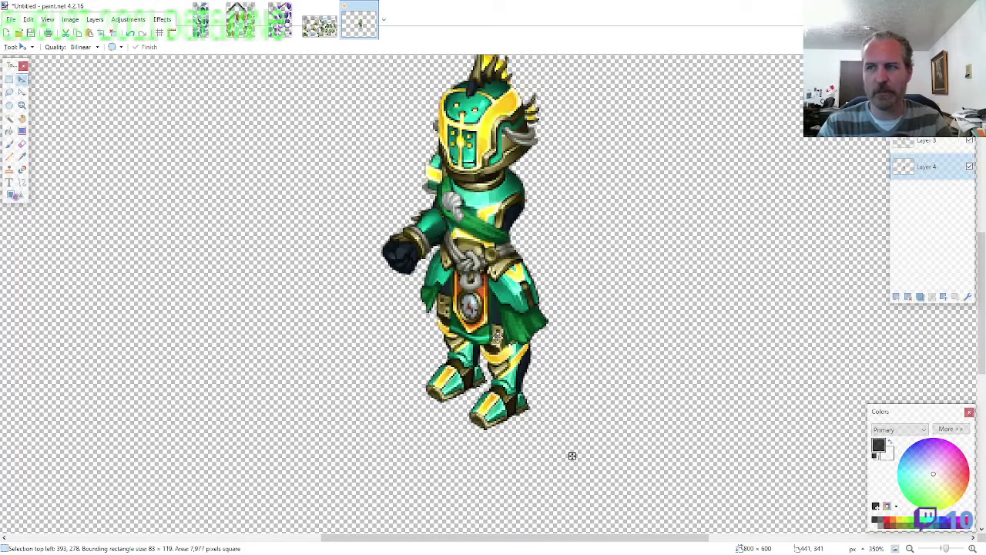
# Lasso-select the straight hanging arm in the ARMOR8 sprite sheet, about 52 × 104 pixels
pyautogui.click(318, 23)
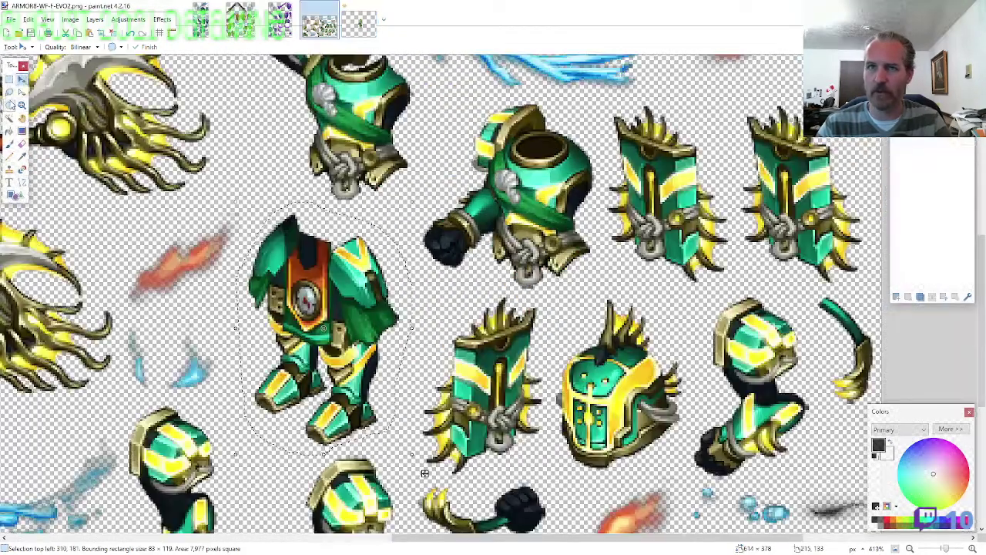
pyautogui.click(9, 92)
pyautogui.scroll(-2, 475, 327)
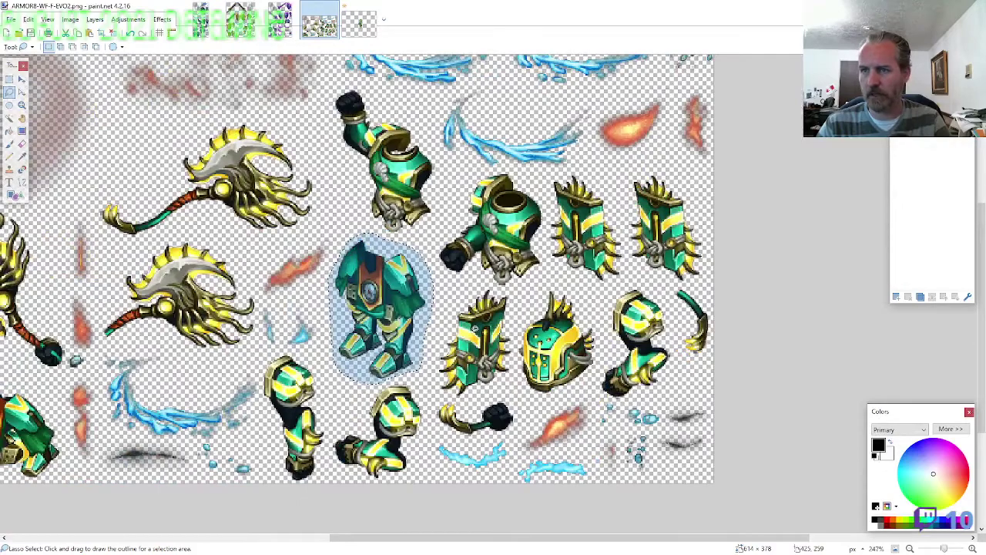
pyautogui.scroll(5, 277, 416)
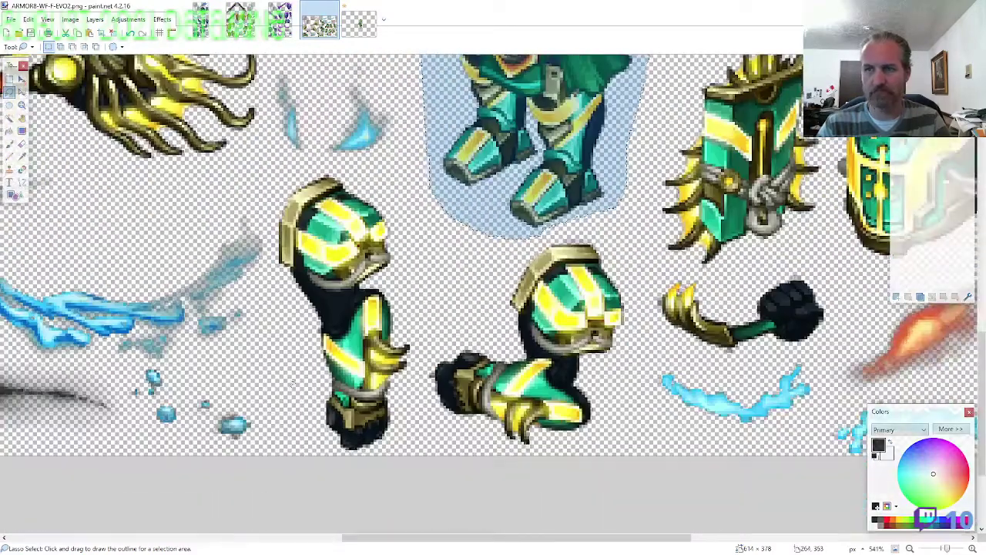
pyautogui.moveTo(293, 383)
pyautogui.mouseDown()
pyautogui.moveTo(304, 435)
pyautogui.moveTo(370, 456)
pyautogui.moveTo(412, 431)
pyautogui.moveTo(416, 301)
pyautogui.moveTo(385, 181)
pyautogui.moveTo(328, 171)
pyautogui.moveTo(287, 185)
pyautogui.moveTo(276, 217)
pyautogui.mouseUp()
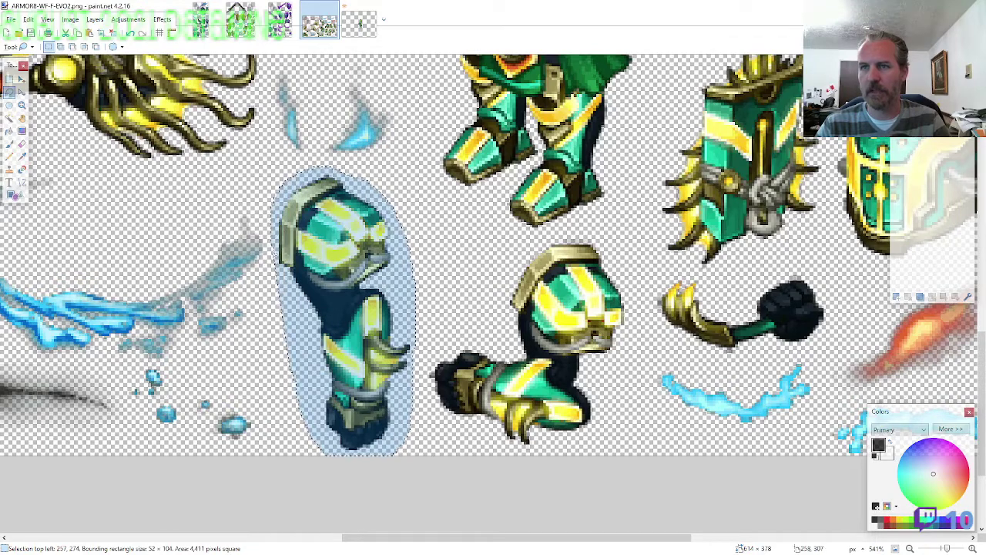
# Copy the arm onto a new layer of the figure image and attach it to the bare shoulder, with its selection at 435, 239
pyautogui.click(358, 23)
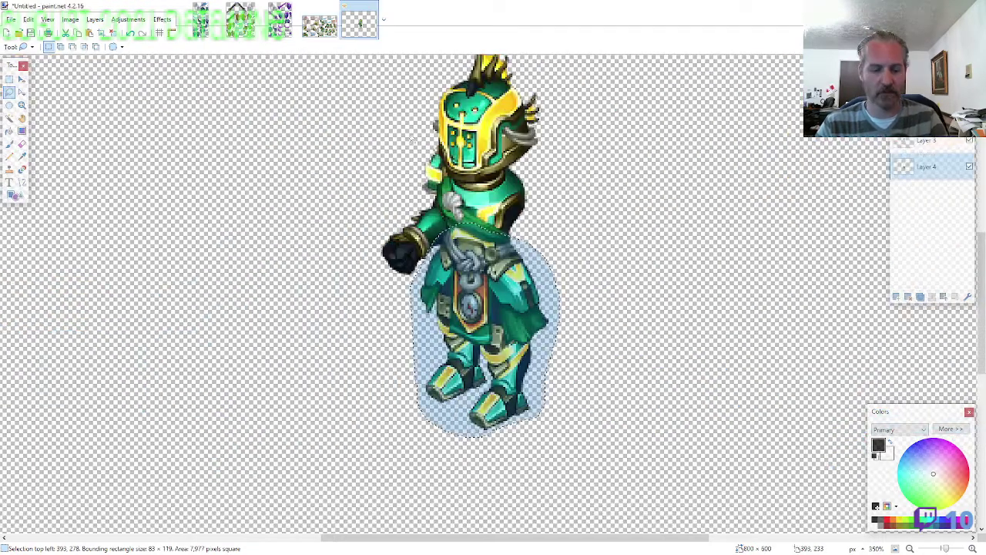
pyautogui.hotkey('ctrl', 'shift', 'v')
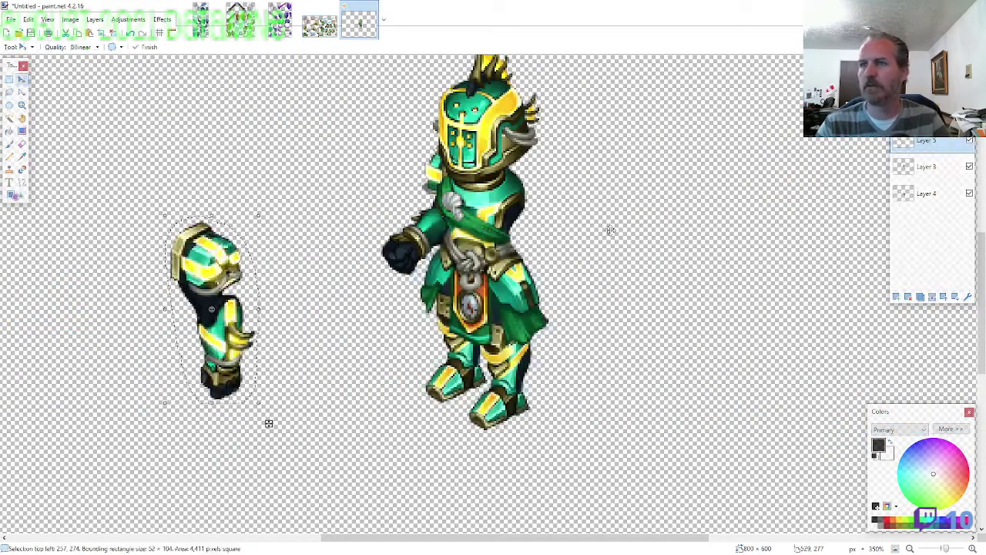
pyautogui.moveTo(268, 423); pyautogui.dragTo(588, 360)
pyautogui.scroll(-1, 640, 282)
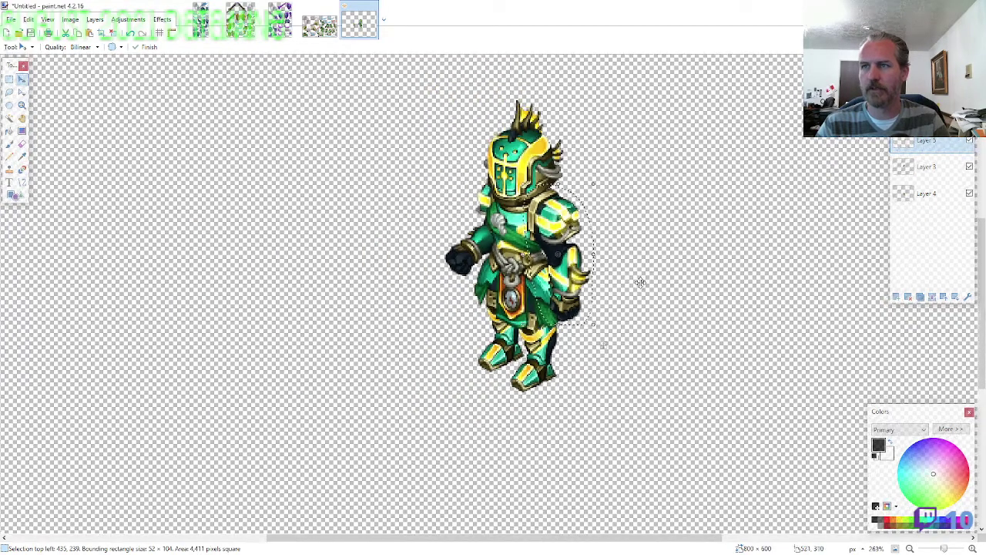
# Lasso-select the spiked rectangular shield beside the helmet in the ARMOR8 sprite sheet, about 67 × 91 pixels
pyautogui.click(322, 30)
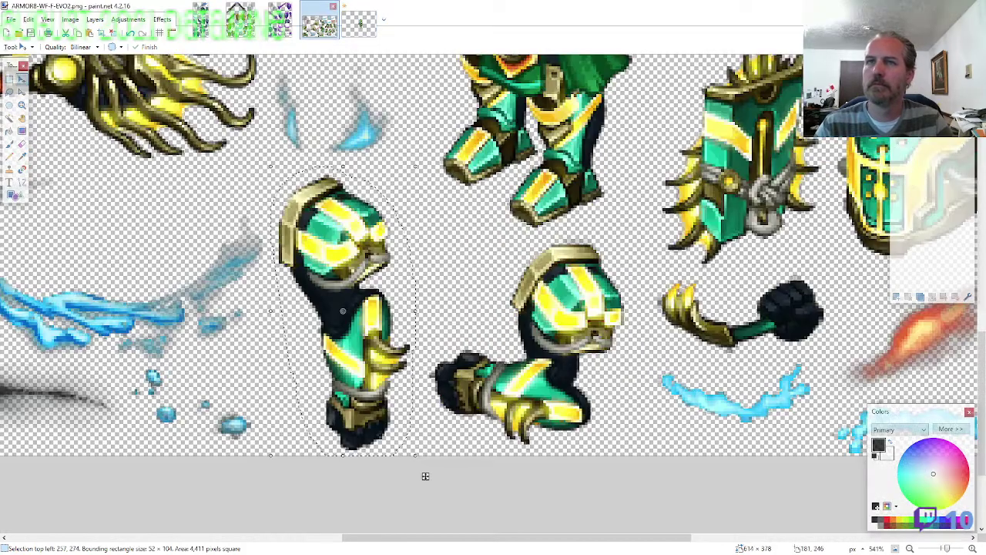
pyautogui.press('s')
pyautogui.press('s')
pyautogui.scroll(-2, 347, 322)
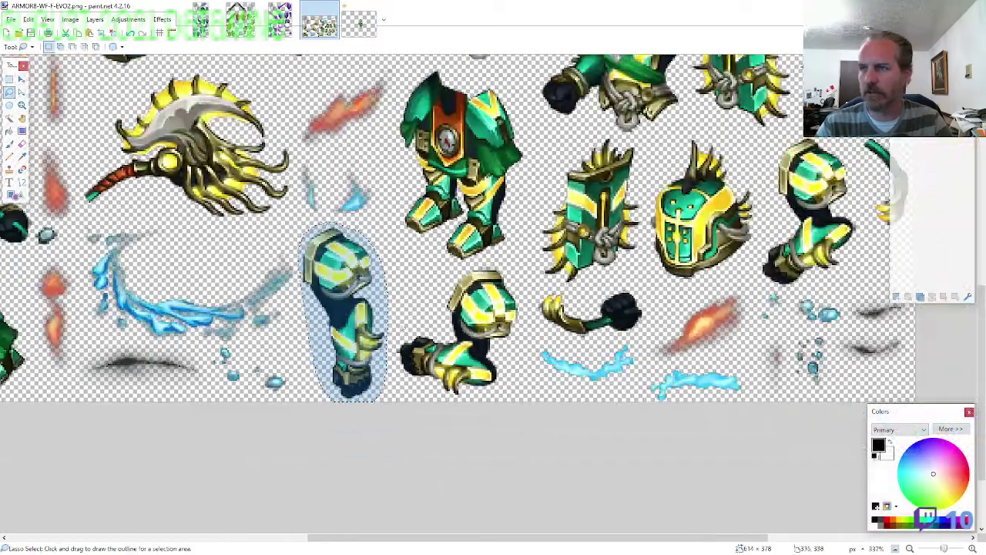
pyautogui.scroll(1, 578, 311)
pyautogui.scroll(2, 641, 287)
pyautogui.click(645, 320)
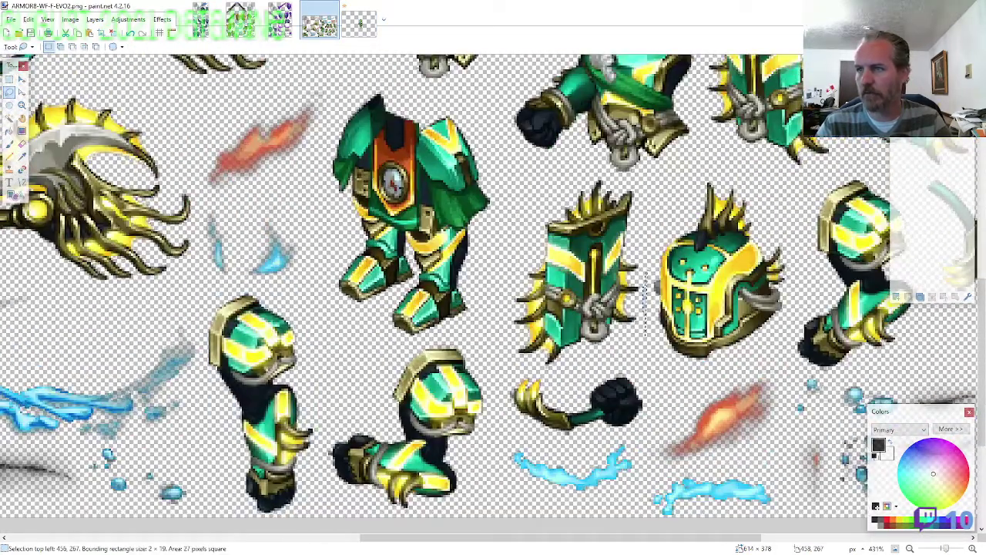
pyautogui.moveTo(642, 195)
pyautogui.mouseDown()
pyautogui.moveTo(609, 175)
pyautogui.moveTo(543, 192)
pyautogui.moveTo(503, 332)
pyautogui.moveTo(530, 362)
pyautogui.moveTo(572, 374)
pyautogui.mouseUp()
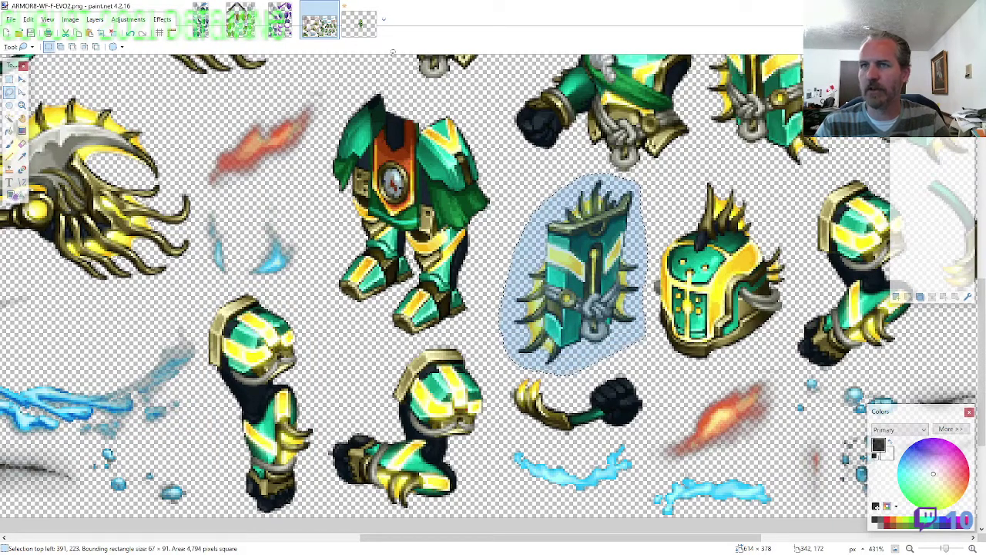
# Copy the shield onto a new layer of the figure image and place it at the hanging arm's hand, with its selection at 436, 278
pyautogui.hotkey('ctrl', 'c')
pyautogui.click(359, 23)
pyautogui.hotkey('ctrl', 'shift', 'v')
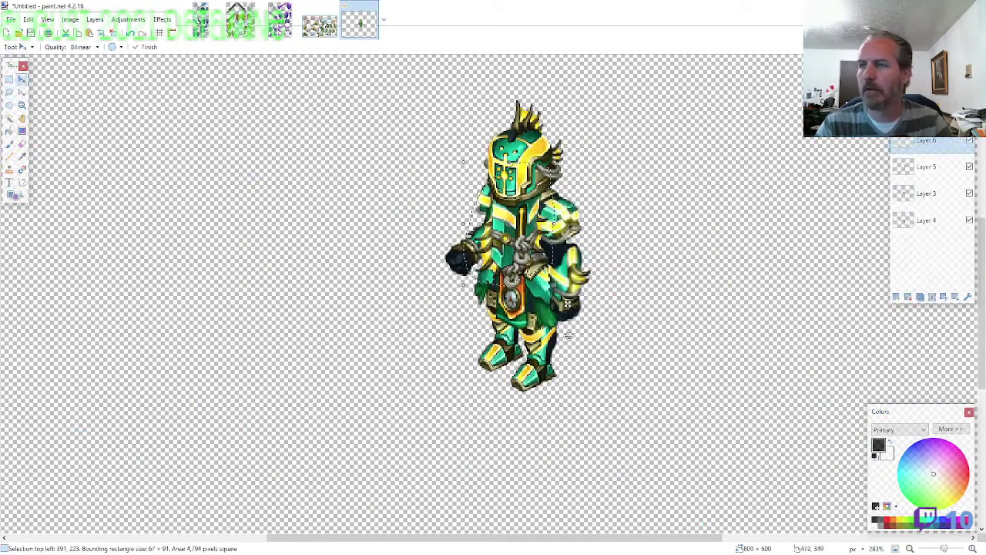
pyautogui.moveTo(568, 336); pyautogui.dragTo(628, 378)
# Lasso-select the upright tentacled axe with its gripping fist in the ARMOR8 sprite sheet, about 105 × 135 pixels
pyautogui.click(319, 28)
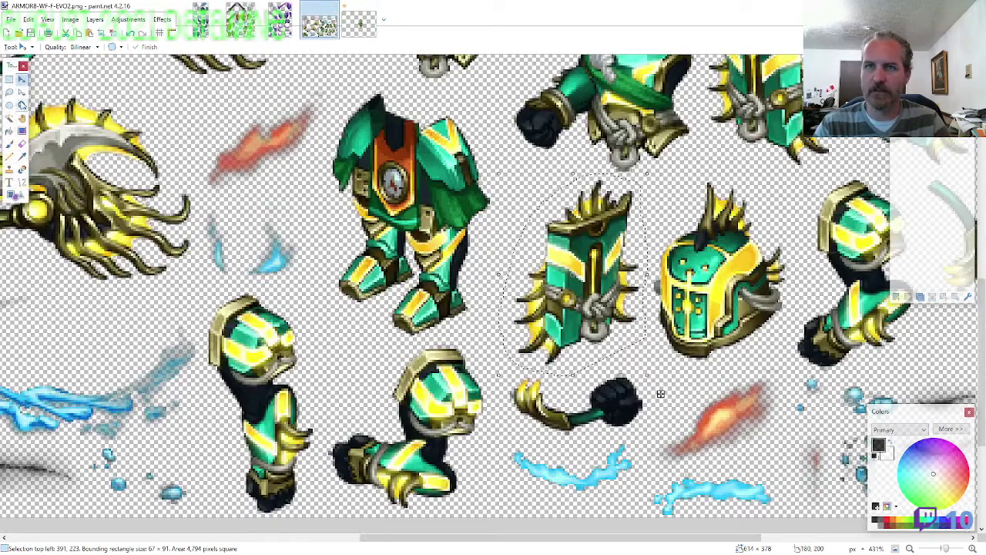
pyautogui.click(10, 92)
pyautogui.scroll(3, 302, 245)
pyautogui.scroll(-6, 302, 245)
pyautogui.scroll(-5, 67, 227)
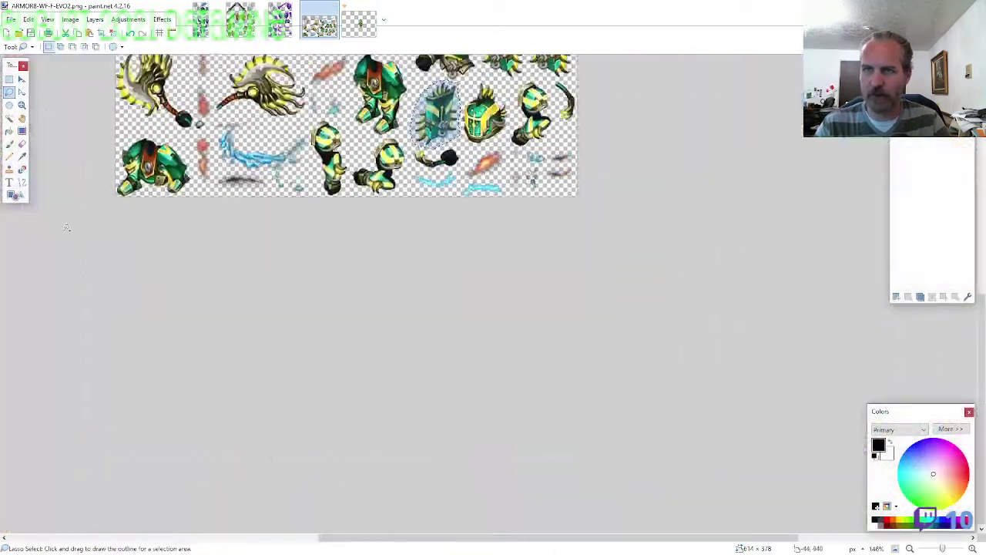
pyautogui.scroll(5, 69, 225)
pyautogui.scroll(1, 77, 222)
pyautogui.moveTo(261, 302)
pyautogui.mouseDown()
pyautogui.moveTo(245, 196)
pyautogui.moveTo(206, 182)
pyautogui.moveTo(145, 192)
pyautogui.moveTo(117, 308)
pyautogui.moveTo(143, 377)
pyautogui.moveTo(293, 416)
pyautogui.moveTo(302, 399)
pyautogui.mouseUp()
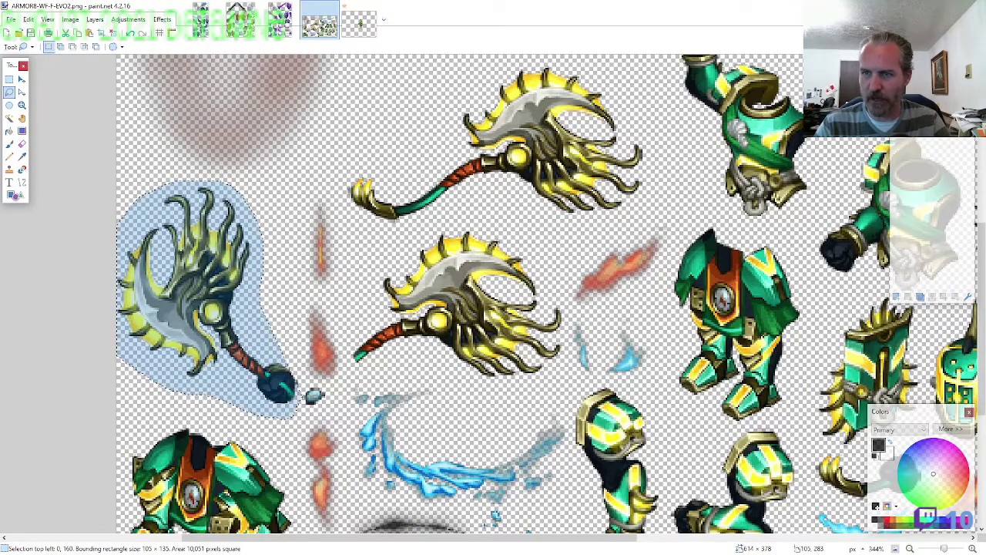
# Copy the tentacled axe into the figure image and fit its fist over the figure's extended fist, with its selection at 298, 180
pyautogui.hotkey('ctrl', 'c')
pyautogui.click(359, 21)
pyautogui.scroll(6, 428, 220)
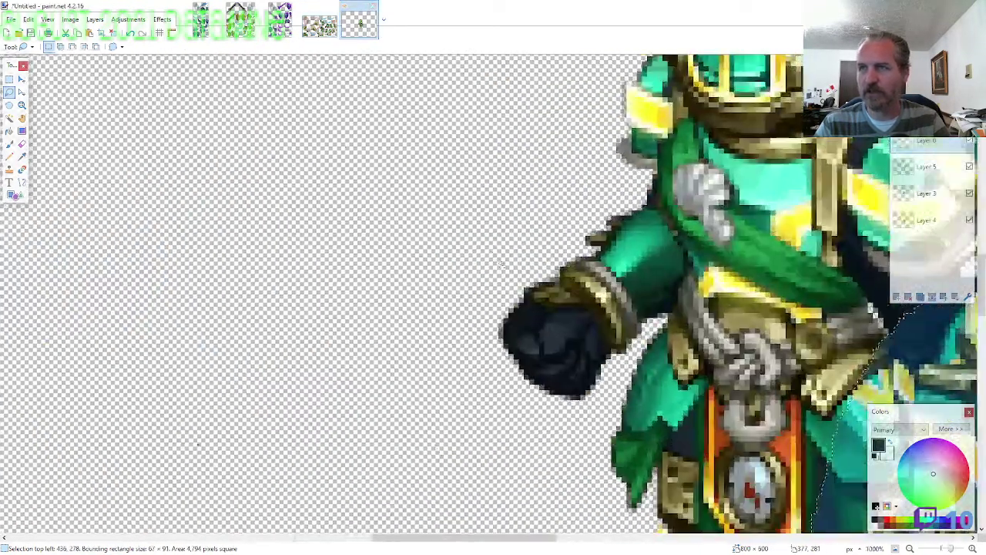
pyautogui.hotkey('ctrl', 'v')
pyautogui.moveTo(426, 453); pyautogui.dragTo(361, 189)
pyautogui.moveTo(393, 406); pyautogui.dragTo(552, 361)
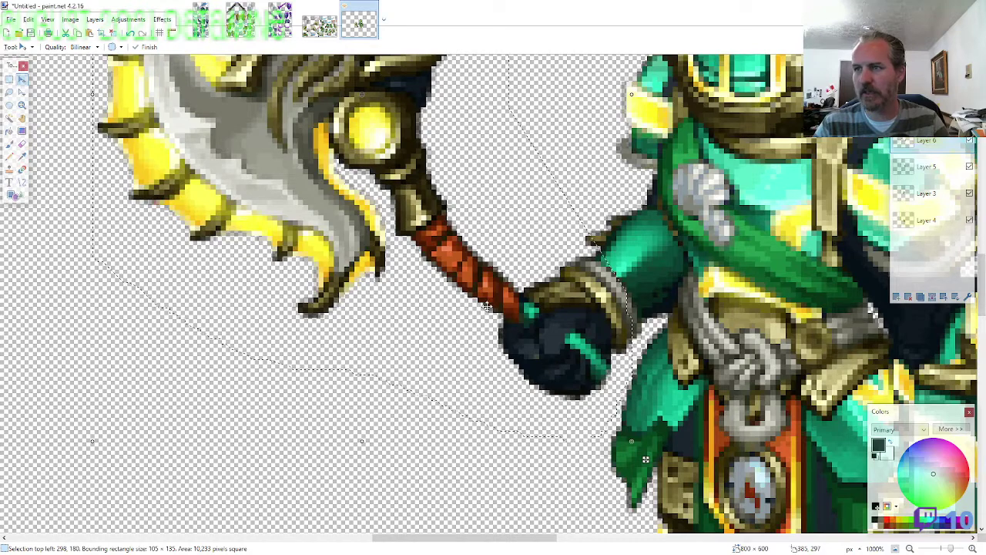
pyautogui.click(22, 143)
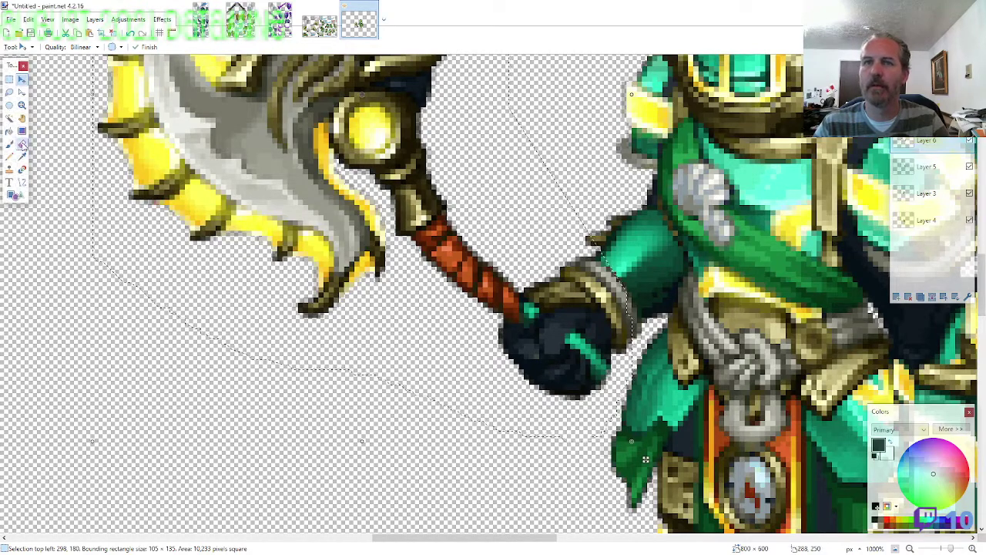
pyautogui.scroll(2, 644, 333)
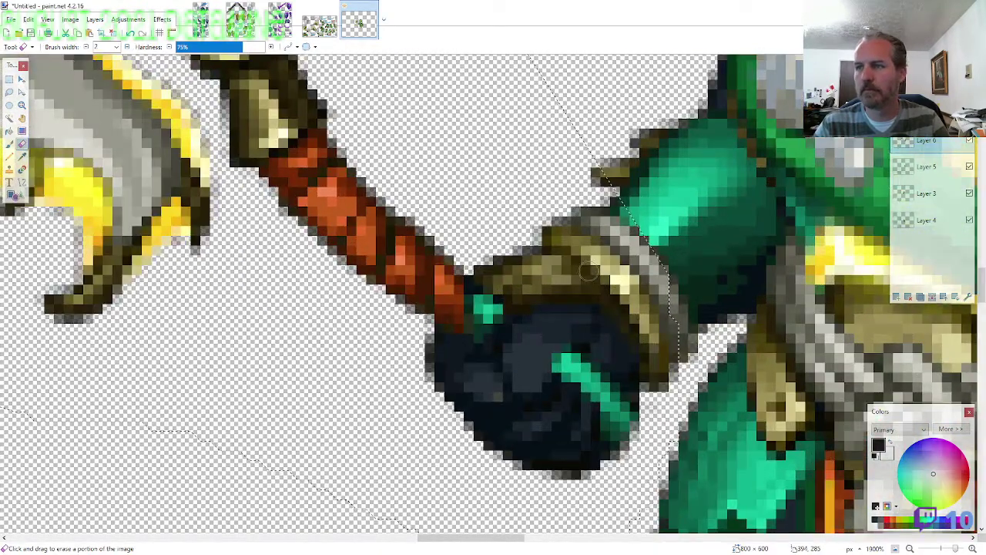
pyautogui.scroll(-3, 609, 333)
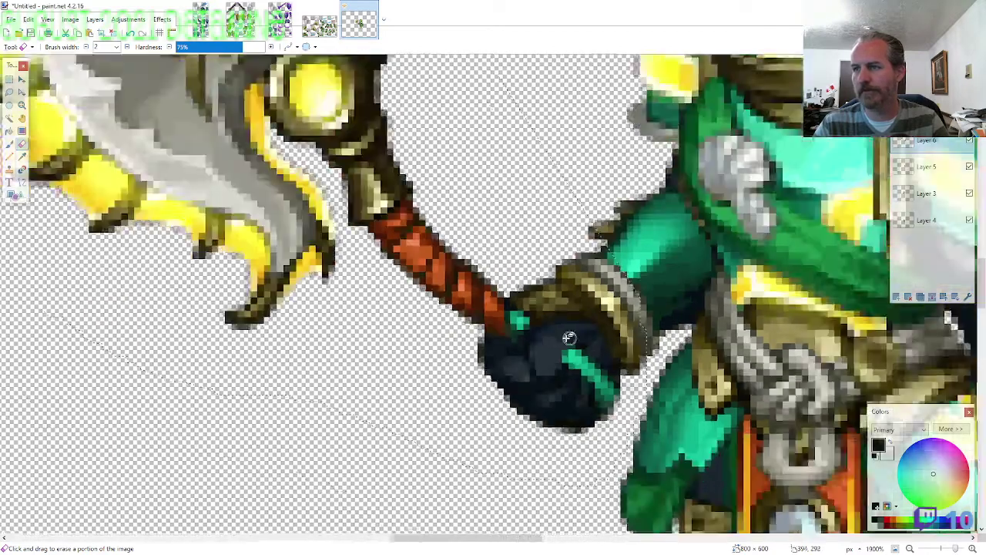
# Lasso-select the green handle end with the golden claw beside the bent arm in the ARMOR8 sprite sheet, about 34 × 63 pixels
pyautogui.click(328, 32)
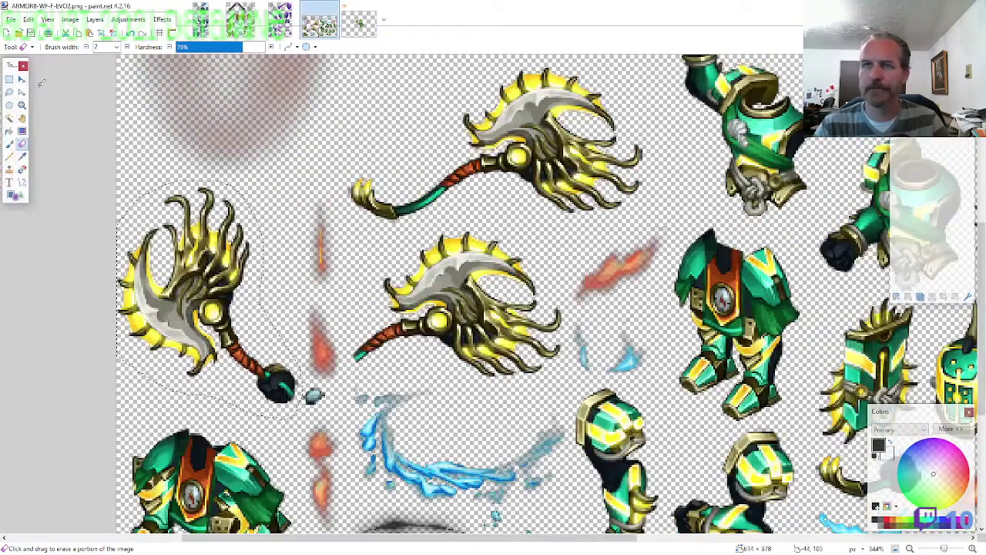
pyautogui.click(9, 92)
pyautogui.scroll(-2, 117, 158)
pyautogui.scroll(2, 855, 266)
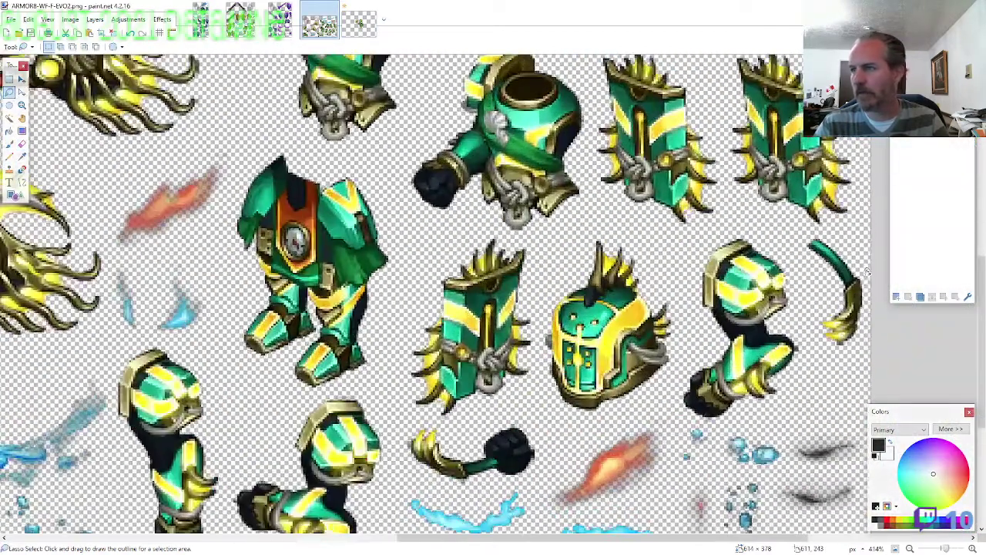
pyautogui.moveTo(868, 266); pyautogui.dragTo(869, 351)
# Copy the clawed handle end onto a new layer of the figure image and align it with the axe's grip below the fist at 383, 291
pyautogui.hotkey('ctrl', 'c')
pyautogui.click(358, 22)
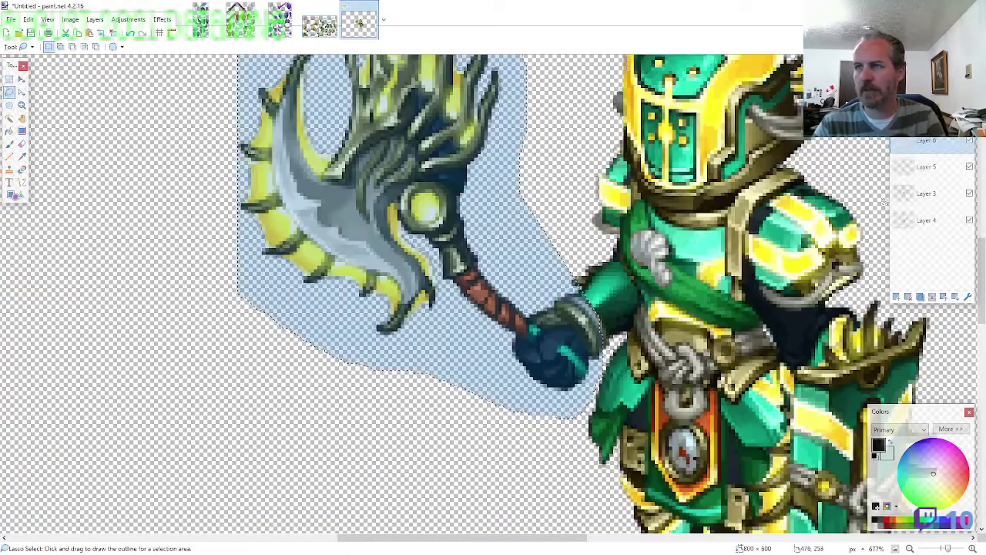
pyautogui.hotkey('ctrl', 'shift', 'v')
pyautogui.scroll(-2, 710, 270)
pyautogui.hotkey('ctrl', 'v')
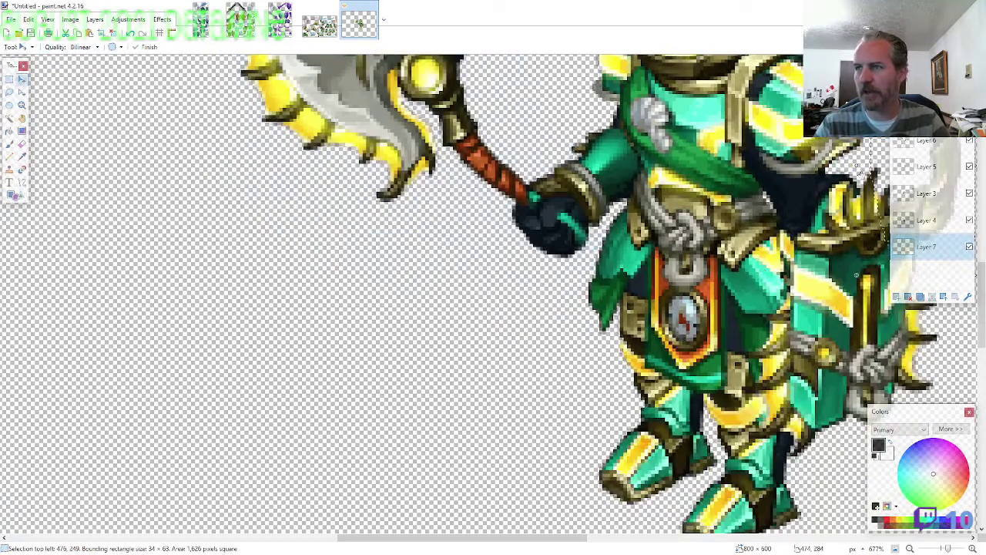
pyautogui.moveTo(597, 308); pyautogui.dragTo(541, 322)
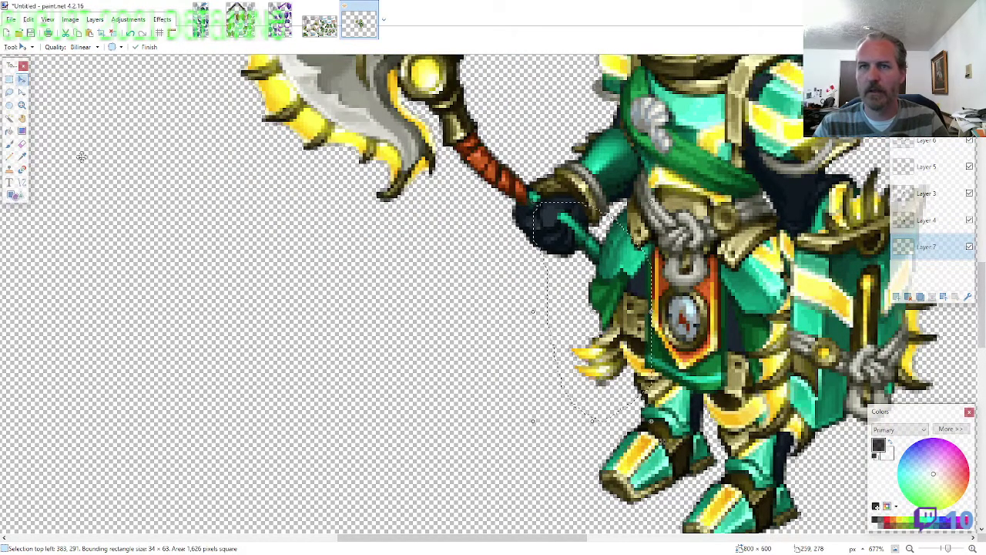
pyautogui.press('e')
pyautogui.scroll(6, 659, 439)
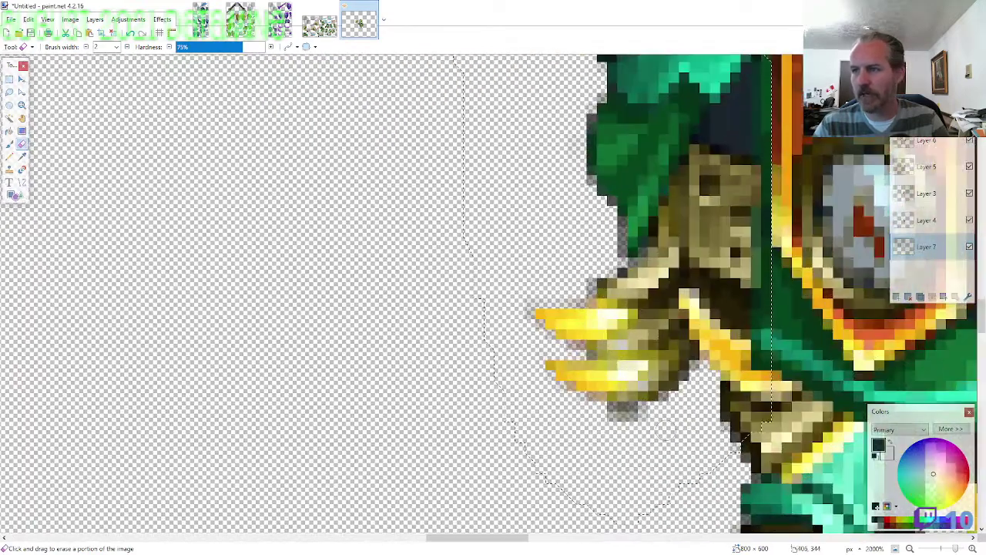
pyautogui.scroll(-10, 654, 419)
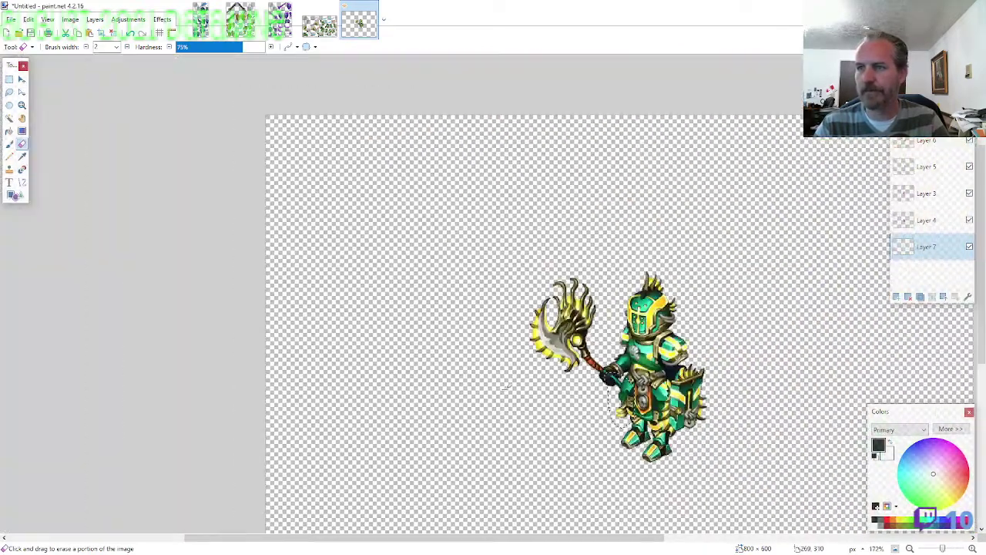
pyautogui.scroll(-4, 506, 383)
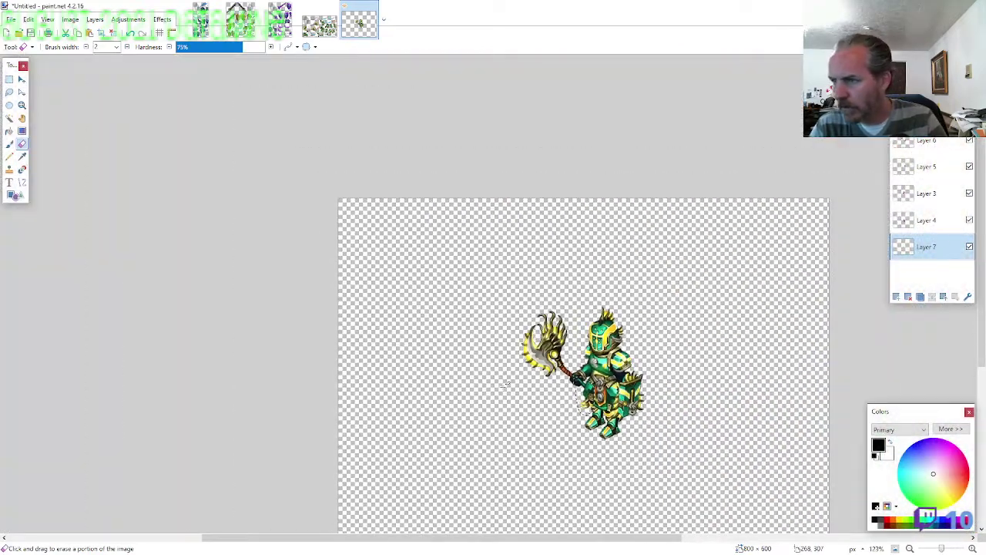
# Merge all layers of the assembled axe-and-shield figure down into a single layer
pyautogui.hotkey('ctrl', 'a')
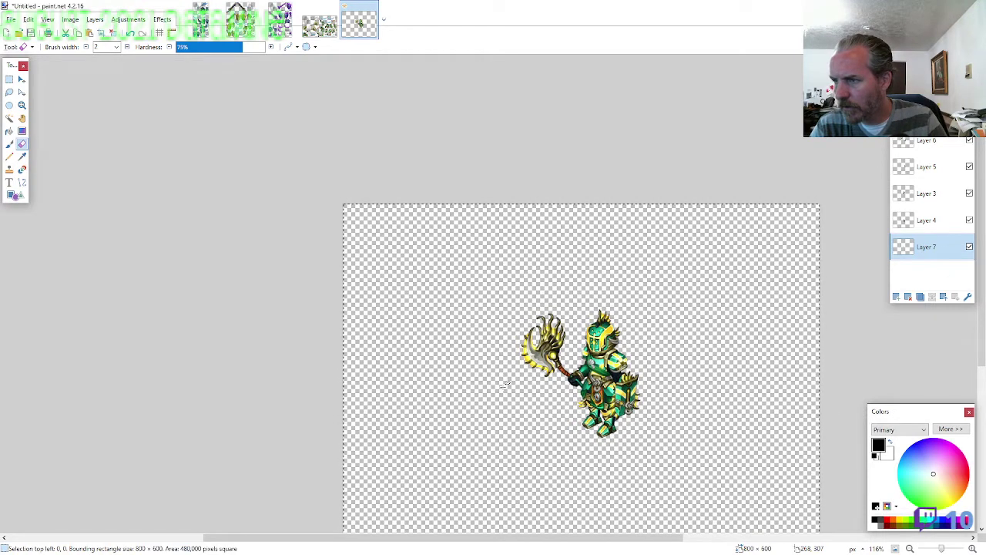
pyautogui.scroll(-1, 506, 382)
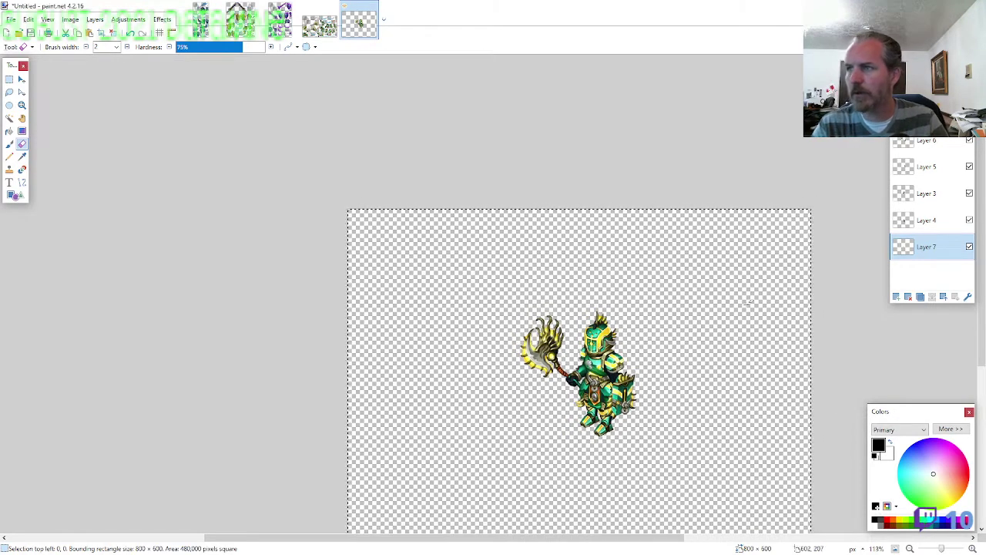
pyautogui.click(929, 86)
pyautogui.click(931, 298)
pyautogui.click(931, 298)
pyautogui.click(931, 298)
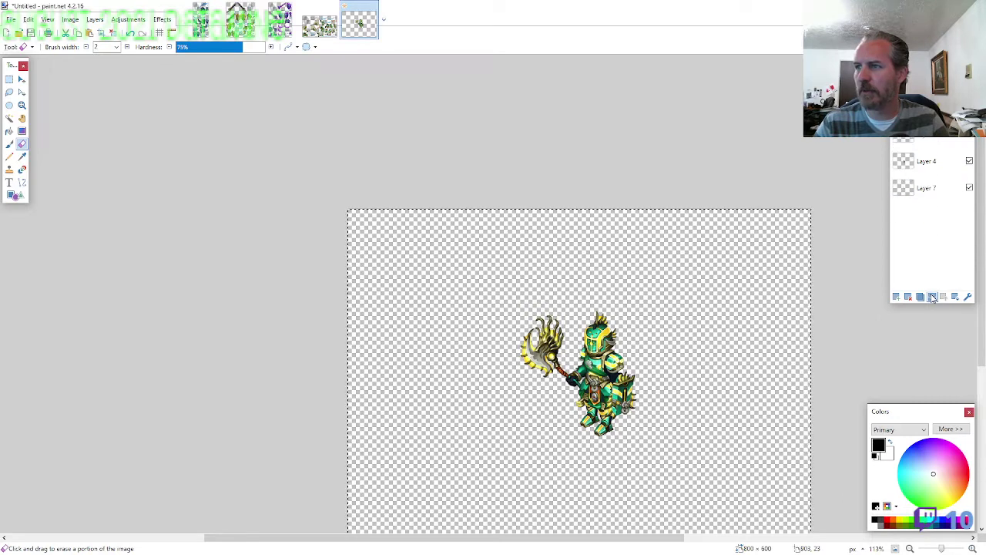
pyautogui.click(932, 298)
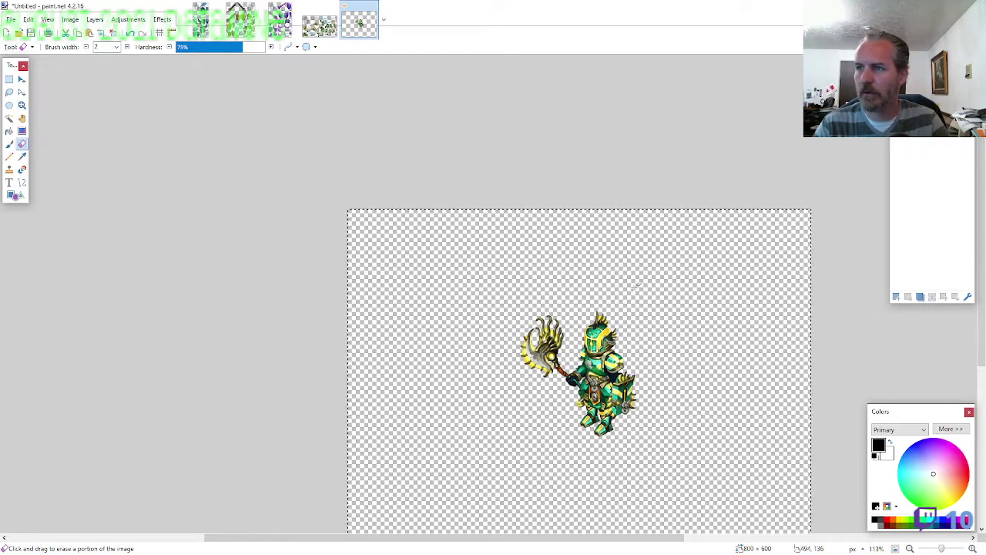
# Move the whole merged figure into the canvas's upper-left corner, with its selection at -280, -161
pyautogui.hotkey('ctrl', 'a')
pyautogui.press('m')
pyautogui.moveTo(647, 297); pyautogui.dragTo(536, 250)
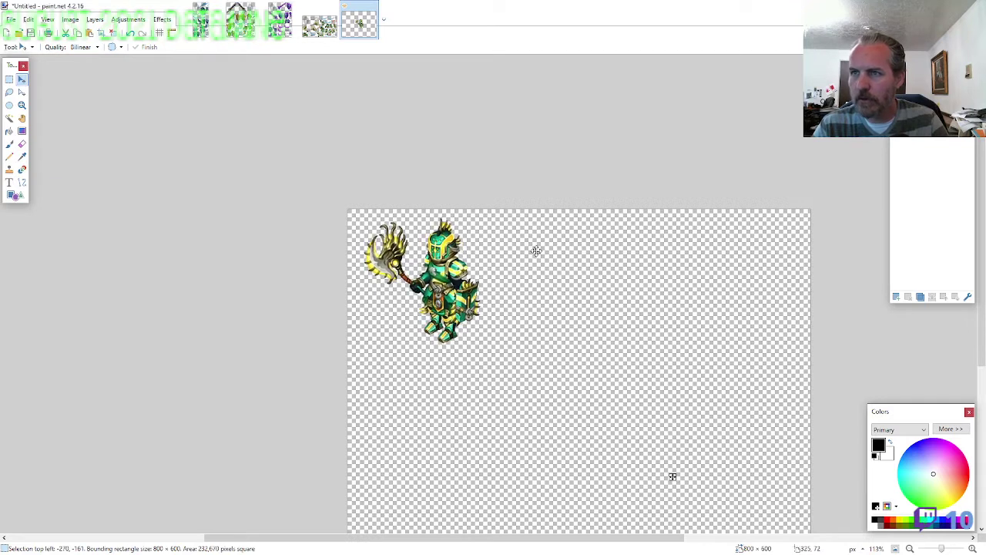
pyautogui.hotkey('ctrl', 'Left')
pyautogui.press('Right')
pyautogui.press('Left')
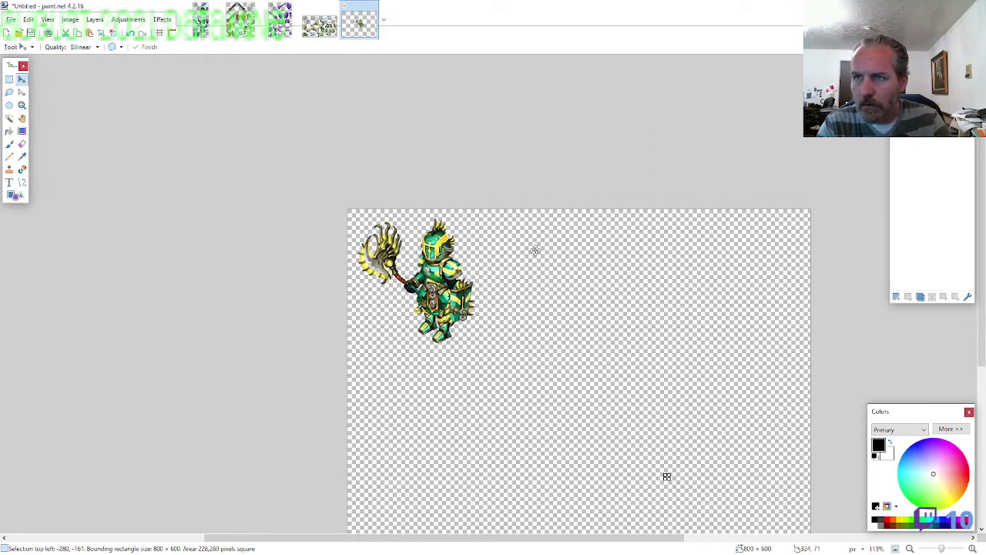
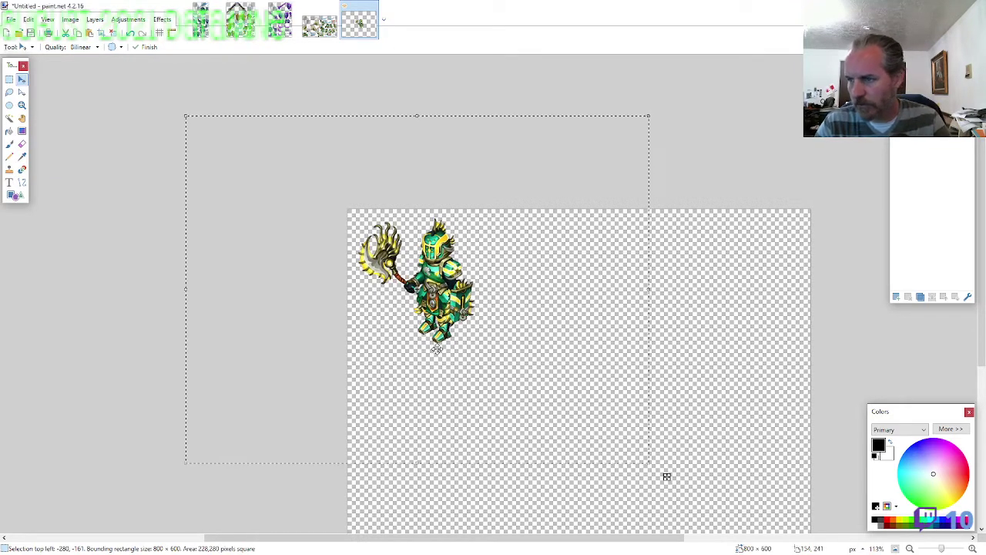
# Resize the canvas to 245 × 245 pixels, anchored at the top left
pyautogui.hotkey('ctrl', 'shift', 'r')
pyautogui.press('Tab')
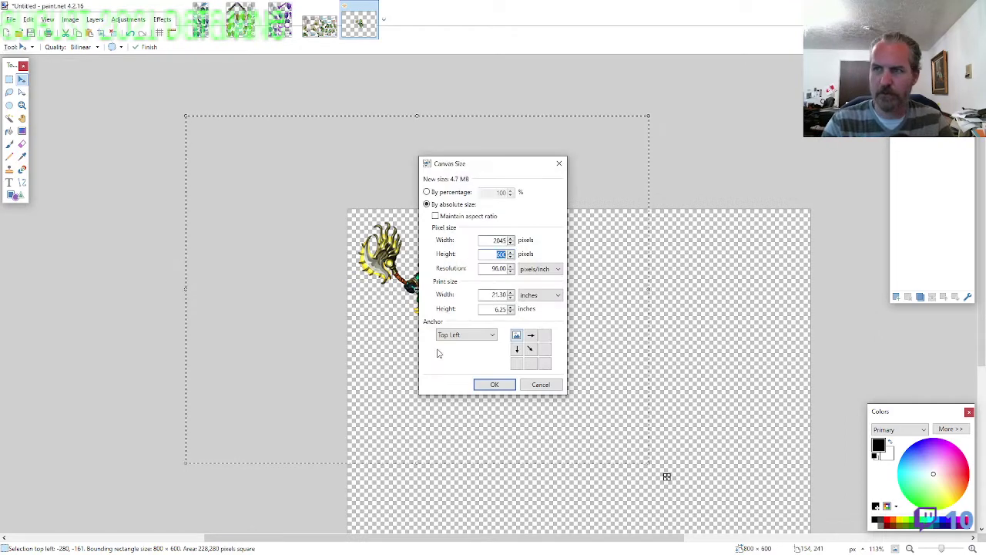
pyautogui.write('245')
pyautogui.hotkey('shift', 'Tab')
pyautogui.write('245')
pyautogui.press('Return')
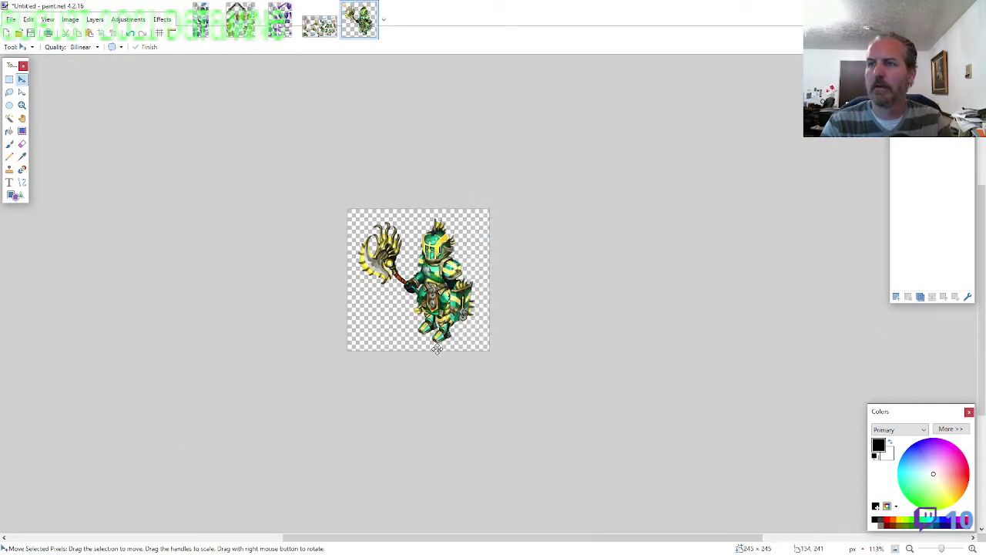
# Nudge the figure 5 pixels to the right to centre it on the square canvas
pyautogui.press('Right')
pyautogui.press('Right')
pyautogui.press('Right')
pyautogui.press('Right')
pyautogui.press('Right')
pyautogui.press('Right')
pyautogui.press('Left')
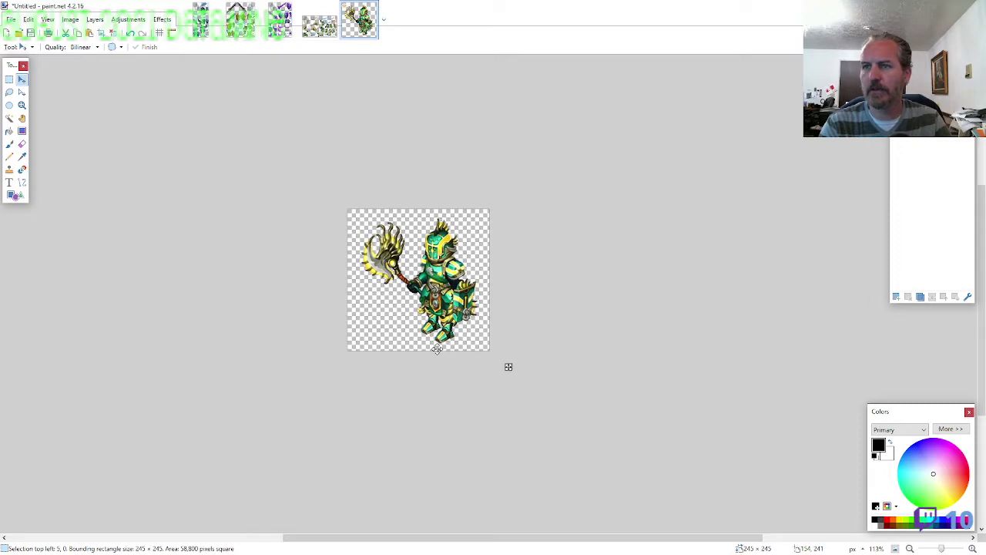
# Save the figure as ARMOR8-WF-F-EVO2 in the 2021-08 folder, and close both it and the ARMOR8 sprite sheet
pyautogui.hotkey('ctrl', 's')
pyautogui.write('ARMOR8')
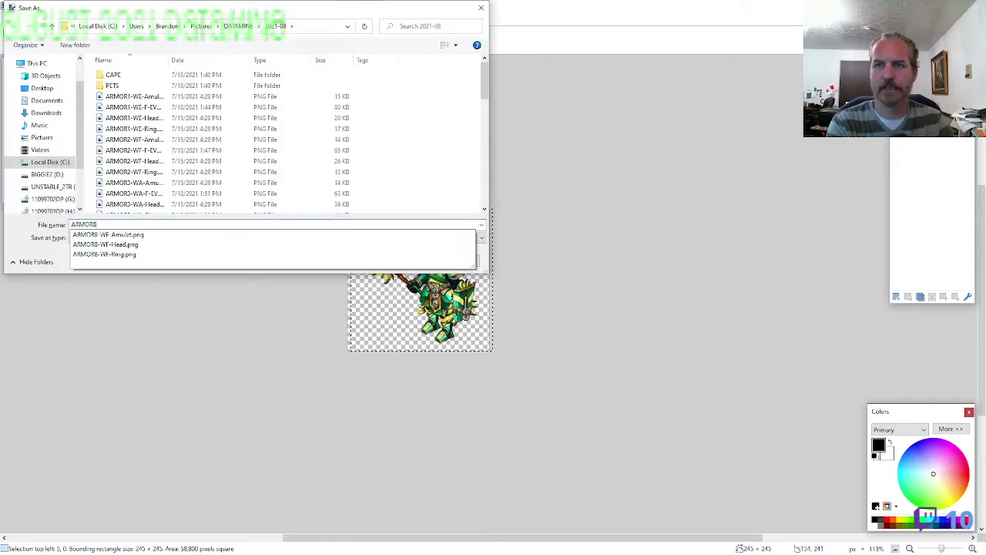
pyautogui.write('-WF-F-EVO2')
pyautogui.press('Return')
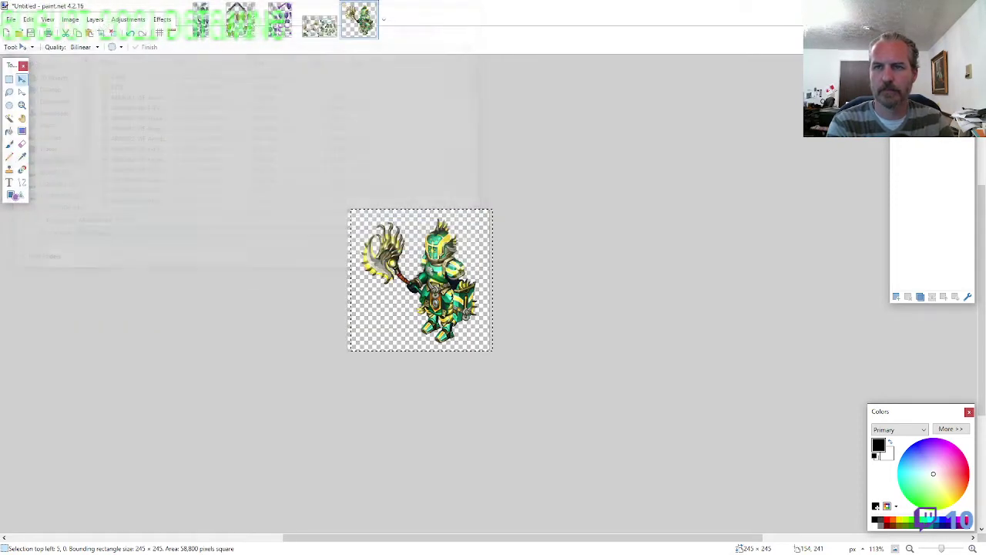
pyautogui.press('Return')
pyautogui.hotkey('ctrl', 'w')
pyautogui.hotkey('ctrl', 'w')
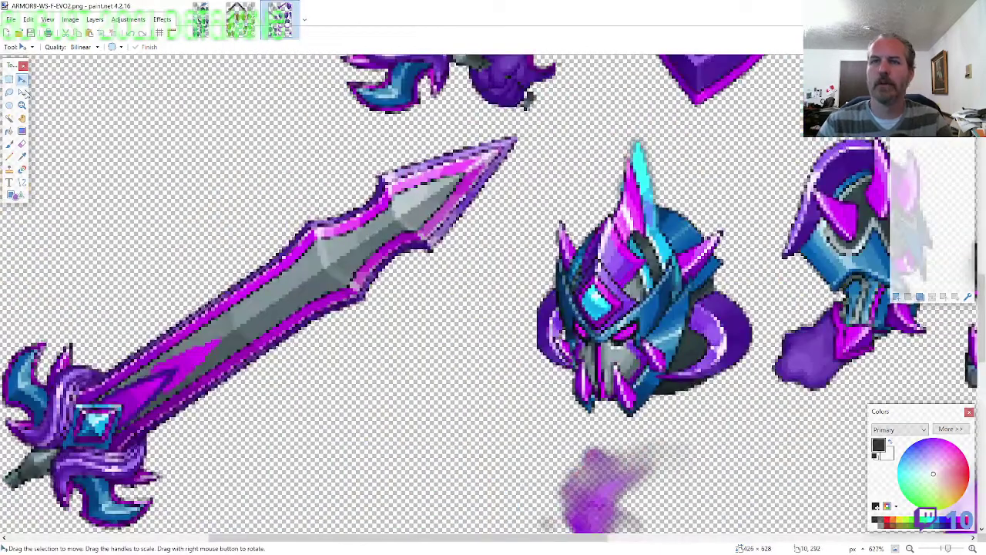
# Lasso-select the horned purple and blue helmet in the ARMOR9 sprite sheet, about 80 × 99 pixels
pyautogui.scroll(-12, 179, 259)
pyautogui.scroll(5, 330, 293)
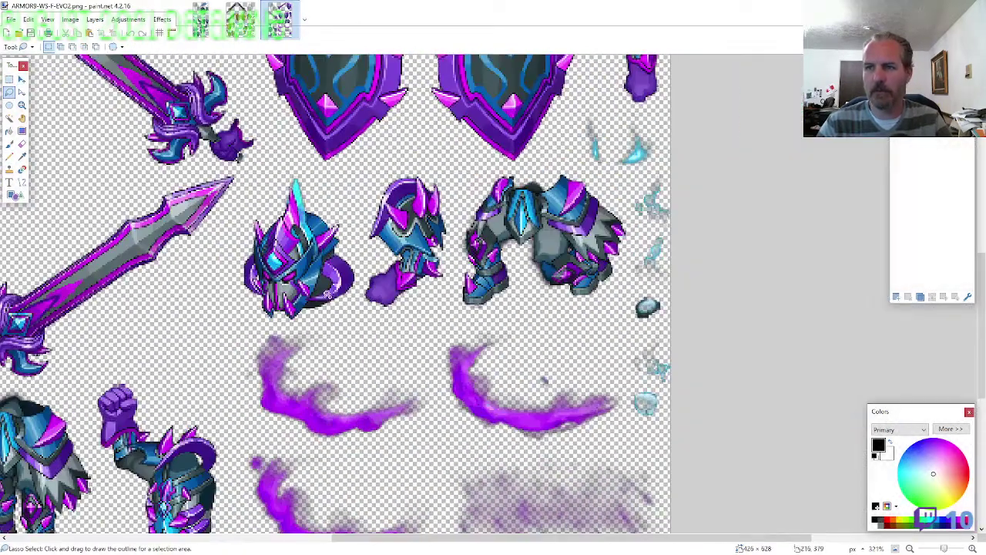
pyautogui.moveTo(334, 315); pyautogui.dragTo(355, 296)
pyautogui.moveTo(357, 251)
pyautogui.mouseDown()
pyautogui.moveTo(332, 192)
pyautogui.moveTo(269, 173)
pyautogui.moveTo(231, 254)
pyautogui.moveTo(235, 306)
pyautogui.mouseUp()
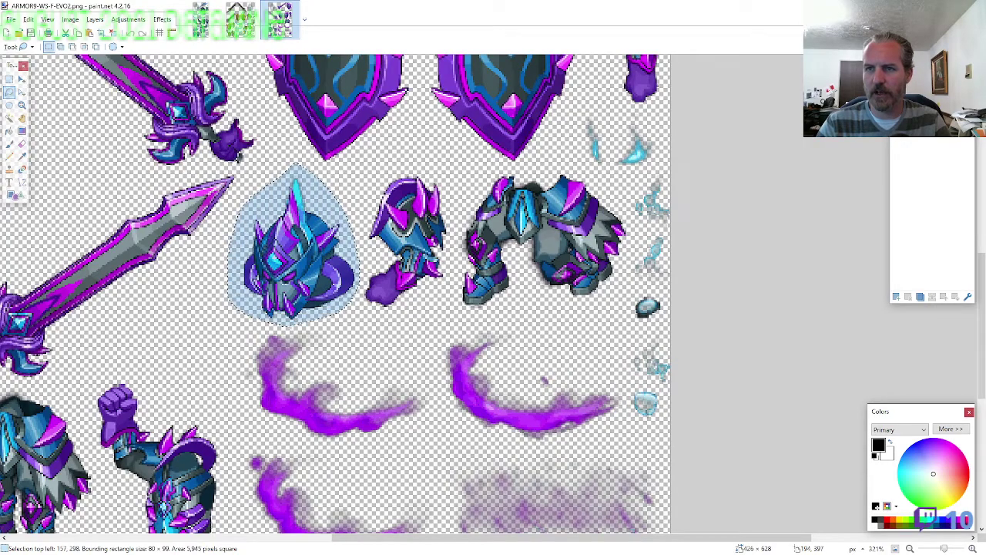
# Create a new 800 × 600 pixel image and paste the ARMOR9 helmet slightly above its centre
pyautogui.scroll(5, 177, 408)
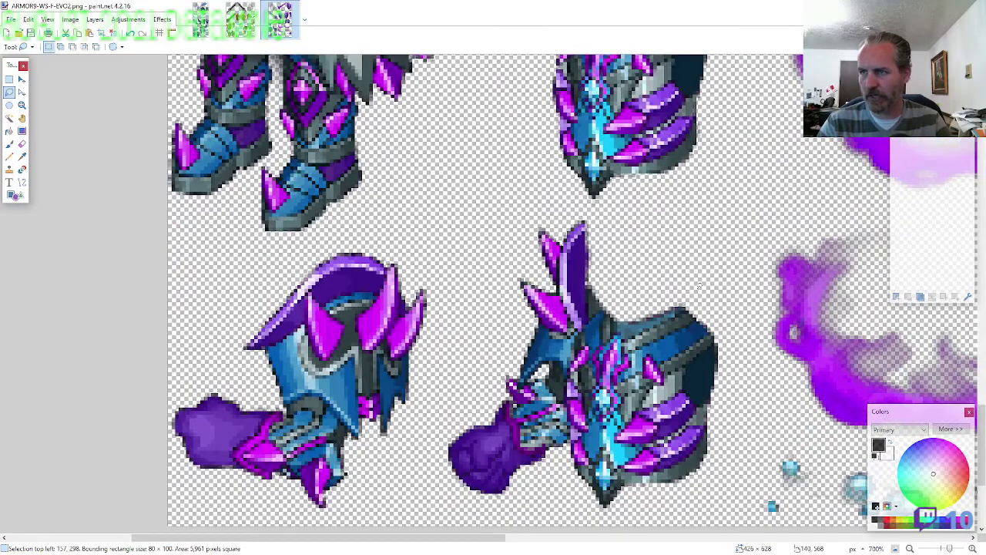
pyautogui.hotkey('ctrl', 'n')
pyautogui.write('8')
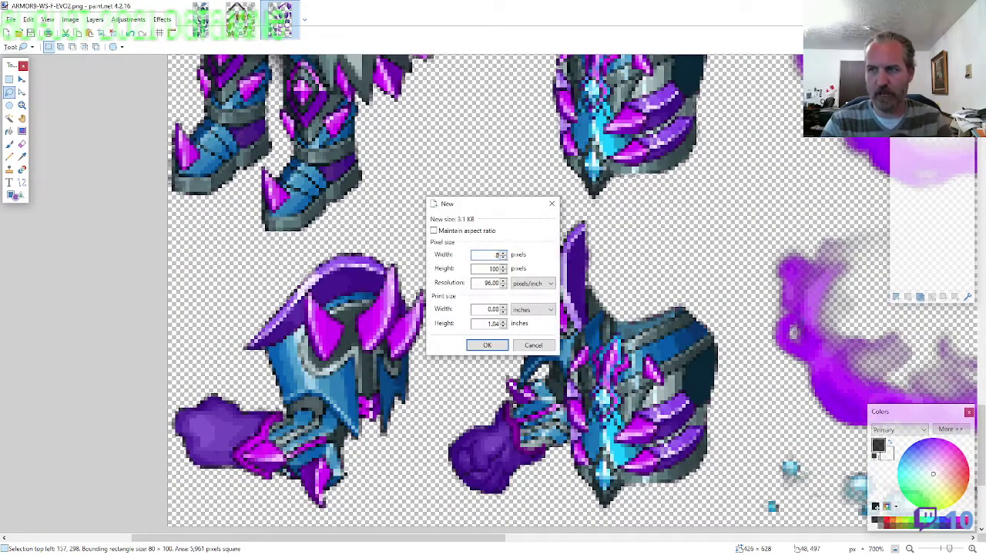
pyautogui.write('600')
pyautogui.press('Return')
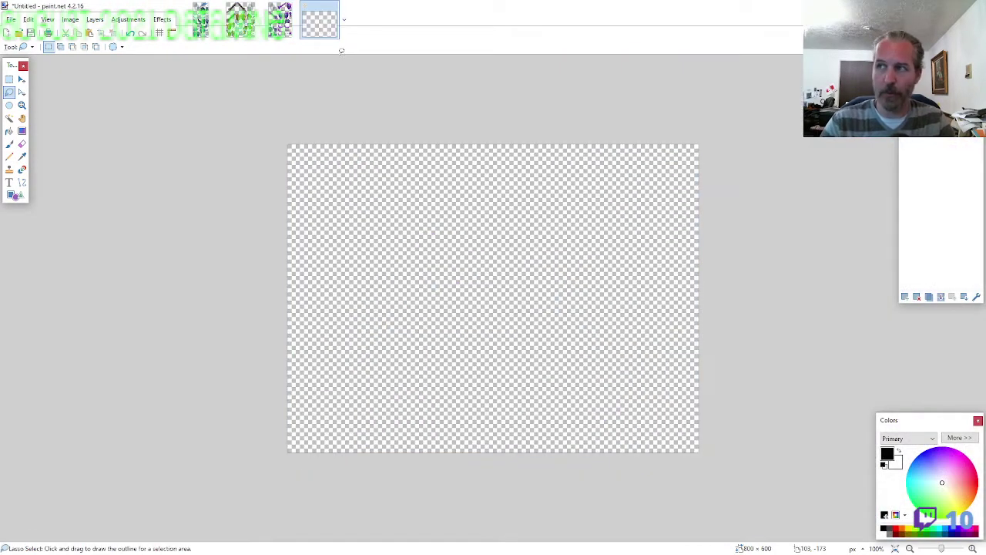
pyautogui.hotkey('ctrl', 'v')
pyautogui.moveTo(607, 300); pyautogui.dragTo(739, 230)
# Lasso-select the torso with the attached fisted arm at the bottom of the ARMOR9 sprite sheet, about 85 × 88 pixels
pyautogui.click(290, 32)
pyautogui.click(9, 92)
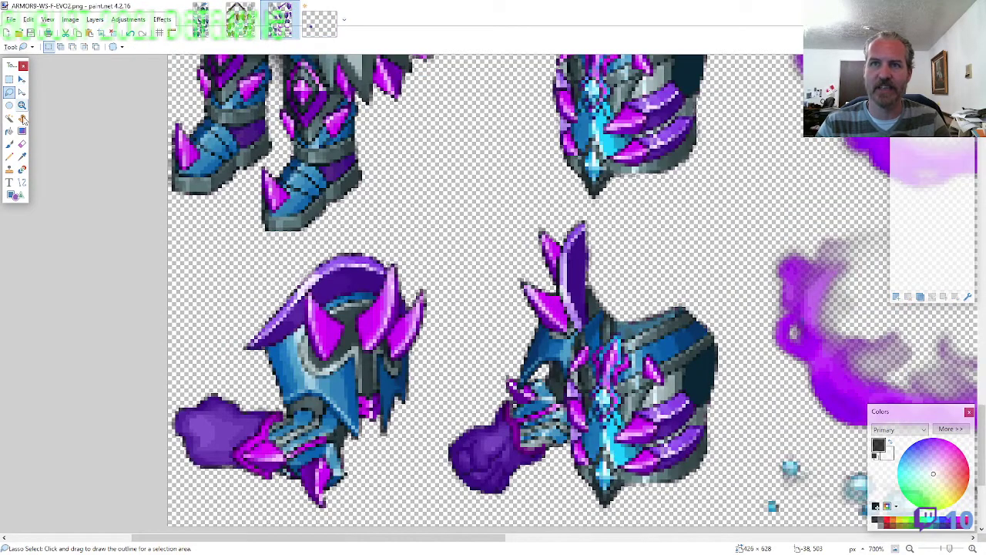
pyautogui.scroll(-2, 185, 276)
pyautogui.scroll(2, 561, 426)
pyautogui.moveTo(559, 410)
pyautogui.mouseDown()
pyautogui.moveTo(566, 271)
pyautogui.moveTo(497, 171)
pyautogui.moveTo(433, 133)
pyautogui.moveTo(344, 158)
pyautogui.moveTo(293, 339)
pyautogui.moveTo(258, 389)
pyautogui.moveTo(447, 450)
pyautogui.moveTo(554, 416)
pyautogui.mouseUp()
# Copy the torso onto a new layer of the figure image and fit it beneath the helmet, with its selection at 393, 221
pyautogui.hotkey('ctrl', 'c')
pyautogui.click(320, 23)
pyautogui.hotkey('ctrl', 'v')
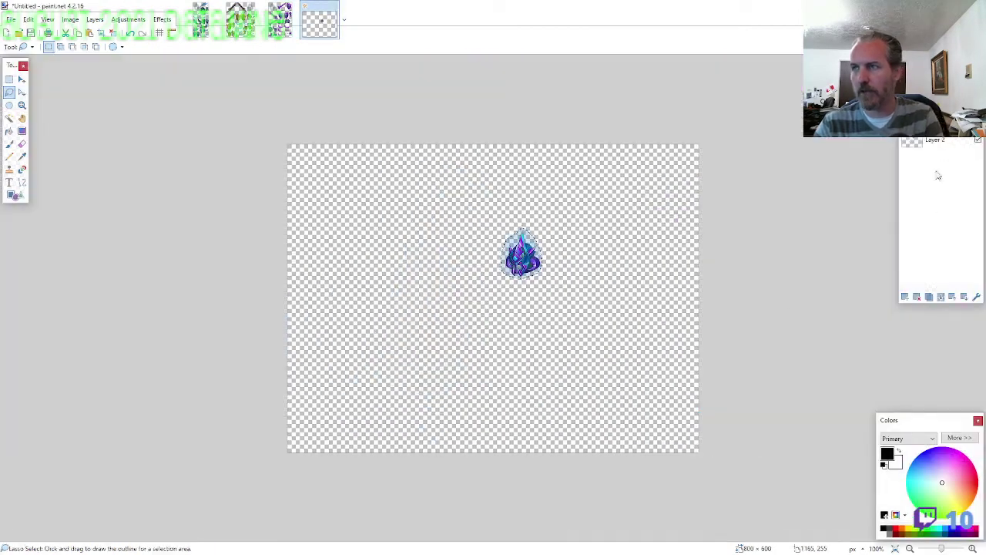
pyautogui.scroll(11, 532, 276)
pyautogui.hotkey('ctrl', 'v')
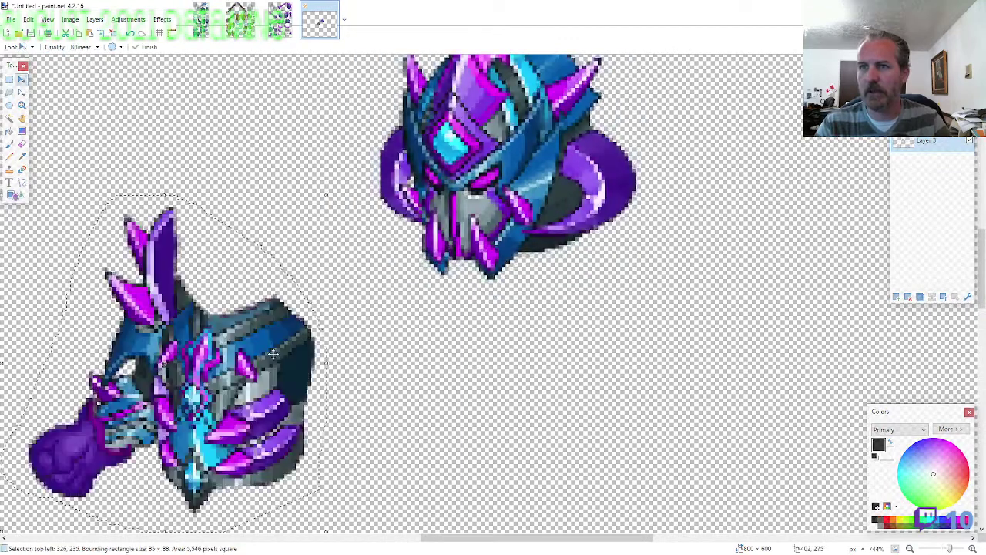
pyautogui.moveTo(274, 353); pyautogui.dragTo(523, 299)
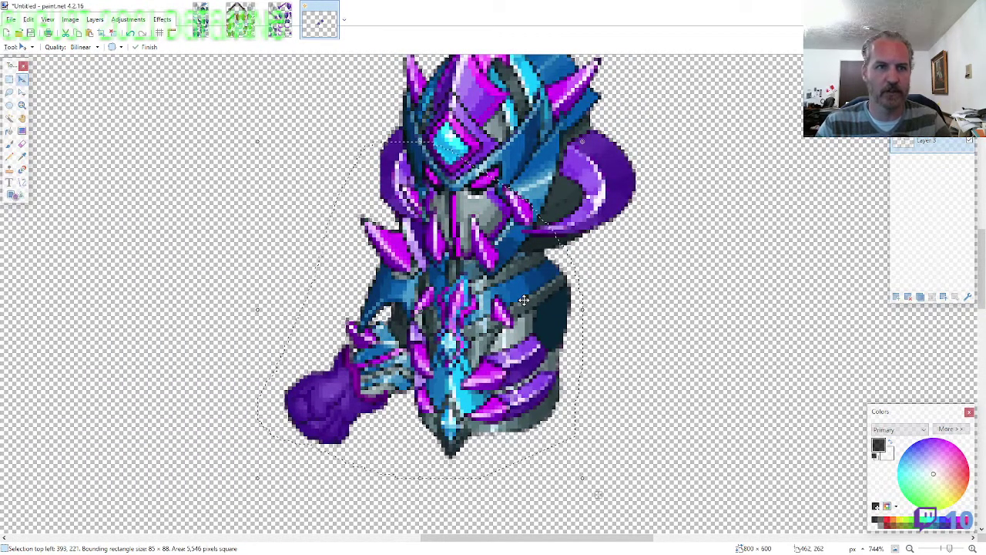
# Nudge the torso up one pixel beneath the helmet so that its selection starts at 393, 220
pyautogui.hotkey('ctrl', 'd')
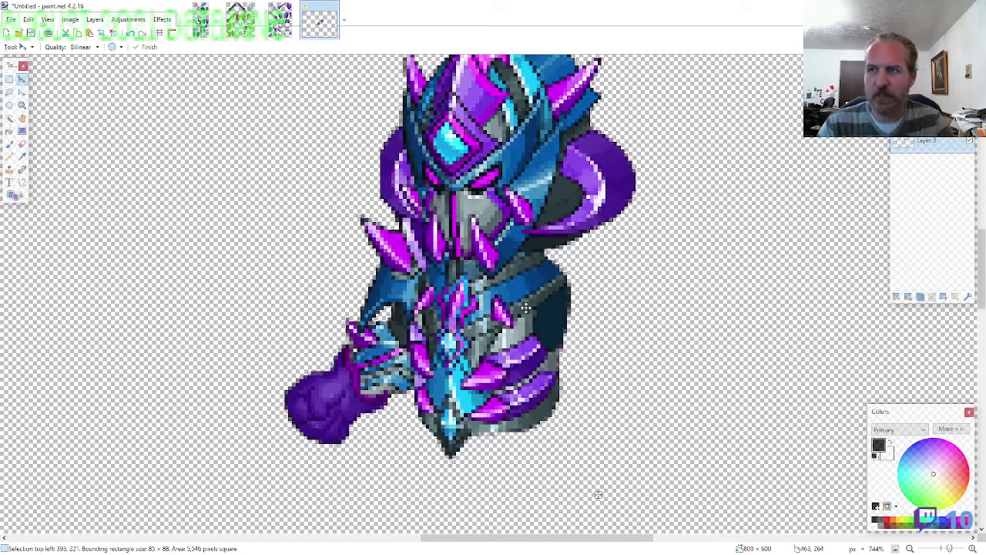
pyautogui.moveTo(526, 305); pyautogui.dragTo(526, 303)
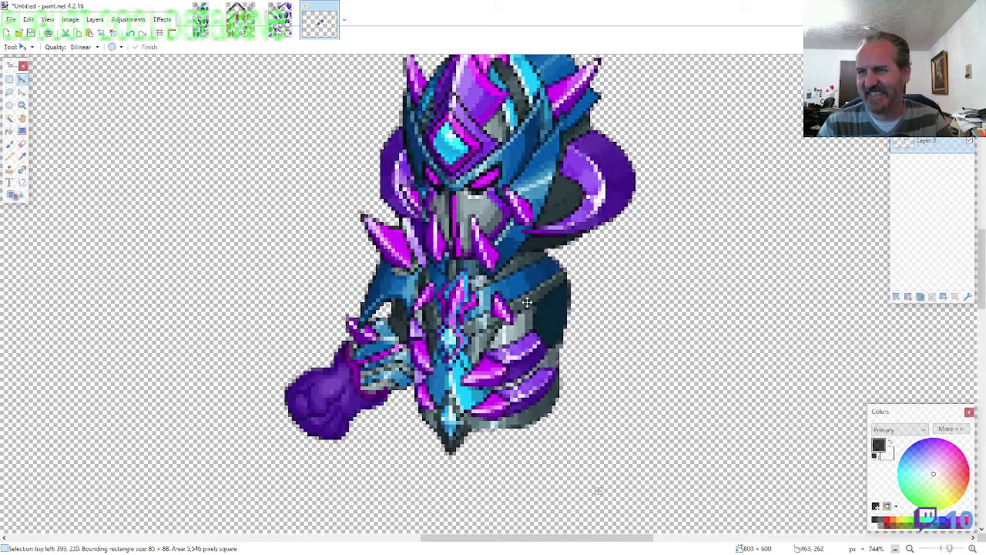
pyautogui.scroll(-3, 533, 336)
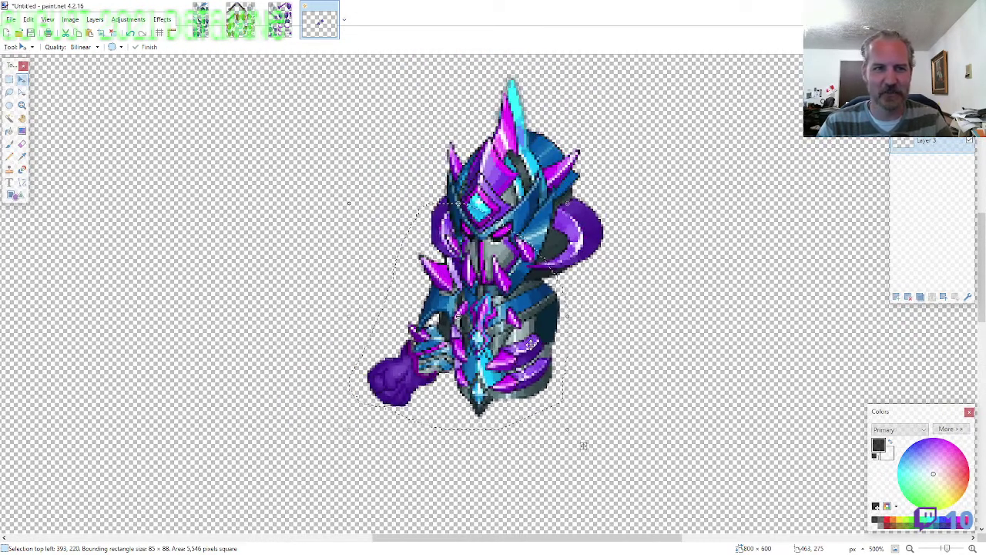
# Lasso-select the standing legs with the ragged skirt at the left edge of the ARMOR9 sprite sheet, about 81 × 124 pixels
pyautogui.click(282, 23)
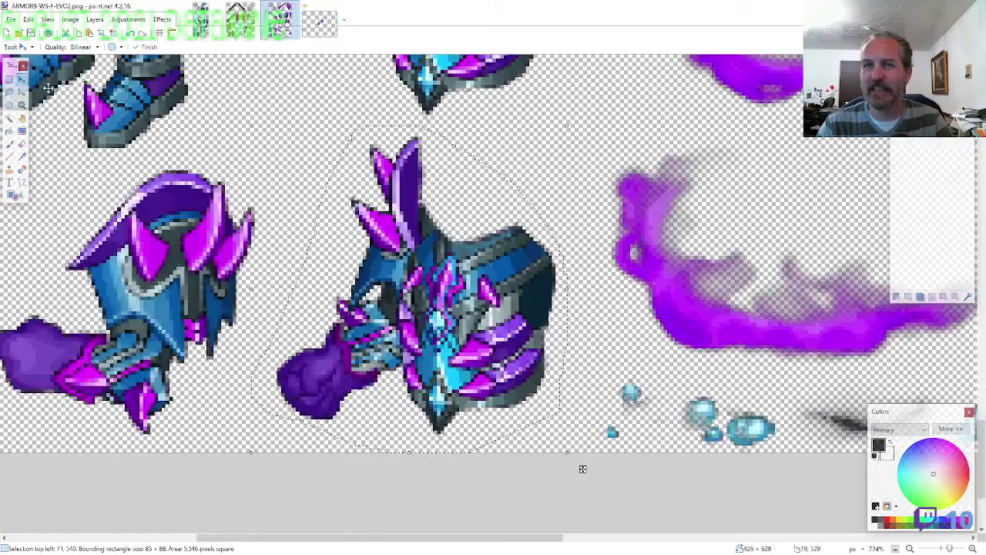
pyautogui.press('s')
pyautogui.scroll(-2, 504, 270)
pyautogui.scroll(2, 504, 269)
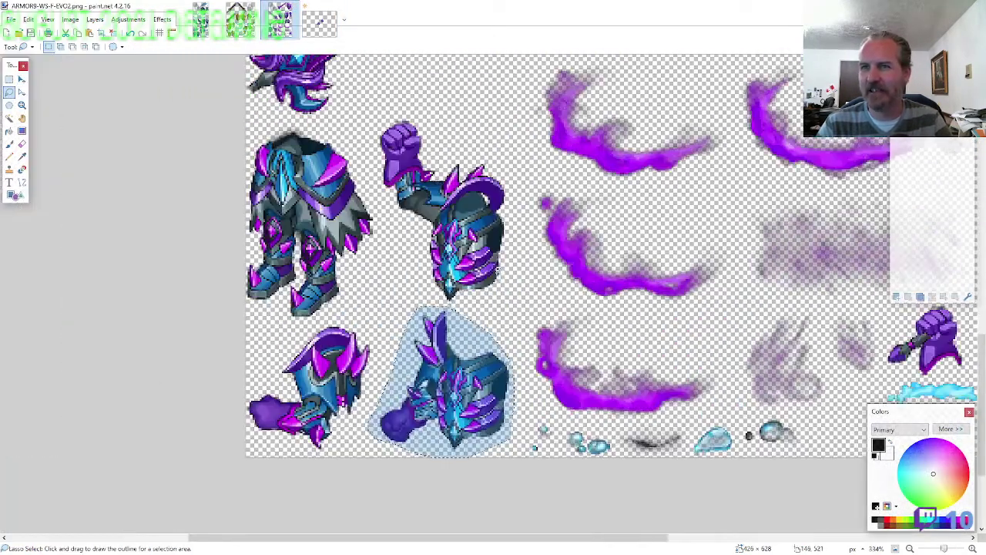
pyautogui.click(384, 226)
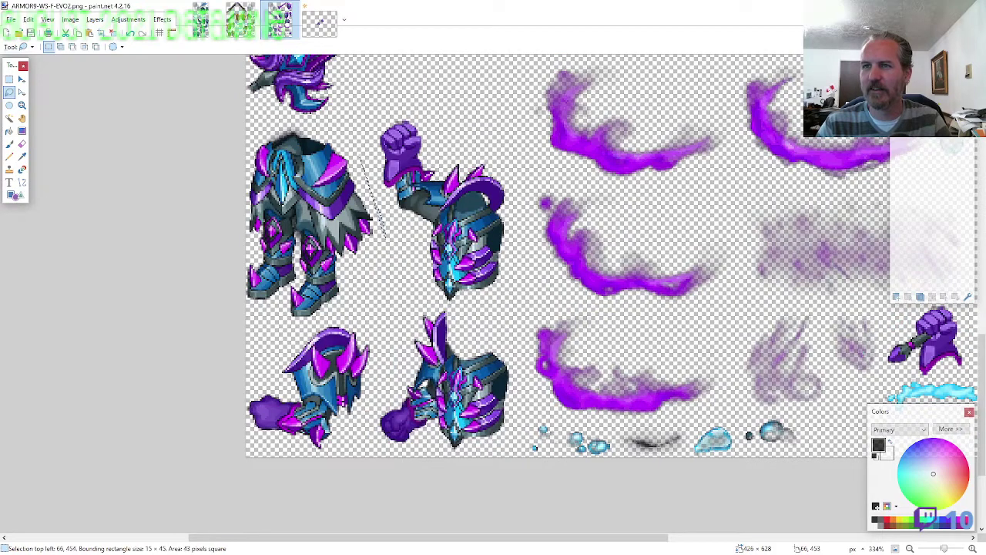
pyautogui.moveTo(358, 156)
pyautogui.mouseDown()
pyautogui.moveTo(315, 127)
pyautogui.moveTo(258, 124)
pyautogui.moveTo(251, 258)
pyautogui.moveTo(346, 329)
pyautogui.moveTo(351, 283)
pyautogui.mouseUp()
# Copy the legs onto a new bottom layer of the figure image and fit them beneath the torso, with the selection at 424, 273
pyautogui.click(317, 25)
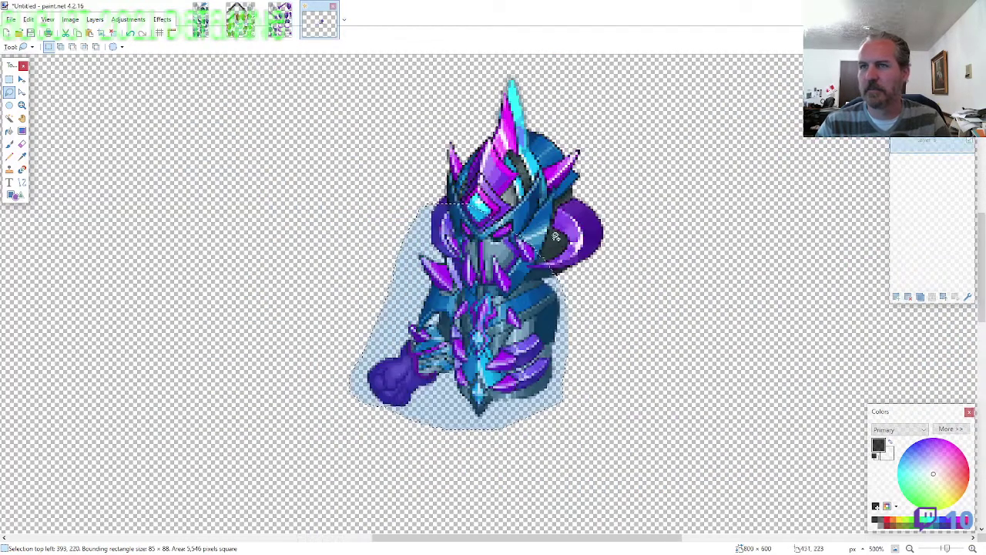
pyautogui.click(942, 159)
pyautogui.scroll(-2, 661, 306)
pyautogui.hotkey('ctrl', 'v')
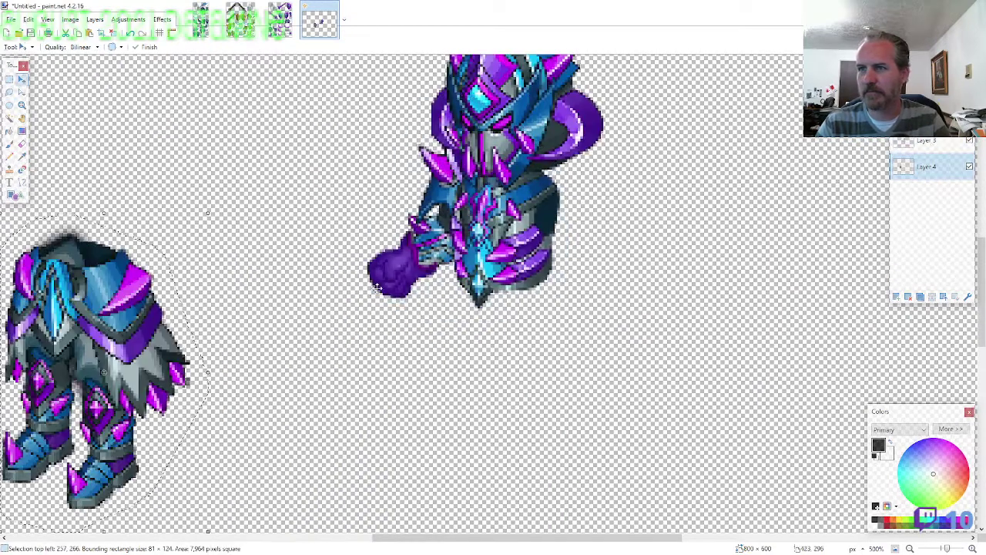
pyautogui.moveTo(162, 290); pyautogui.dragTo(586, 308)
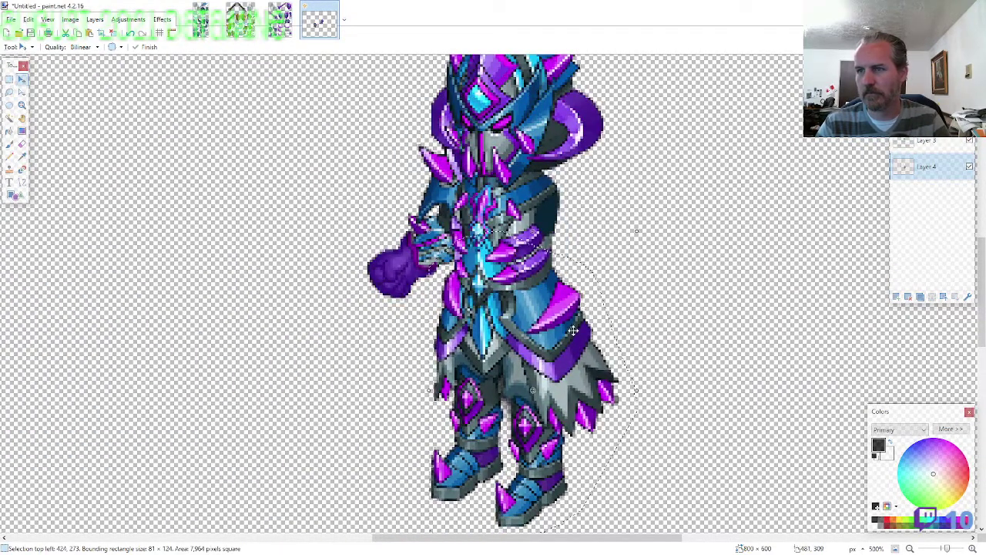
# Erase the stray grey pixels beside the right edge of the ragged skirt on the legs' layer
pyautogui.scroll(2, 573, 329)
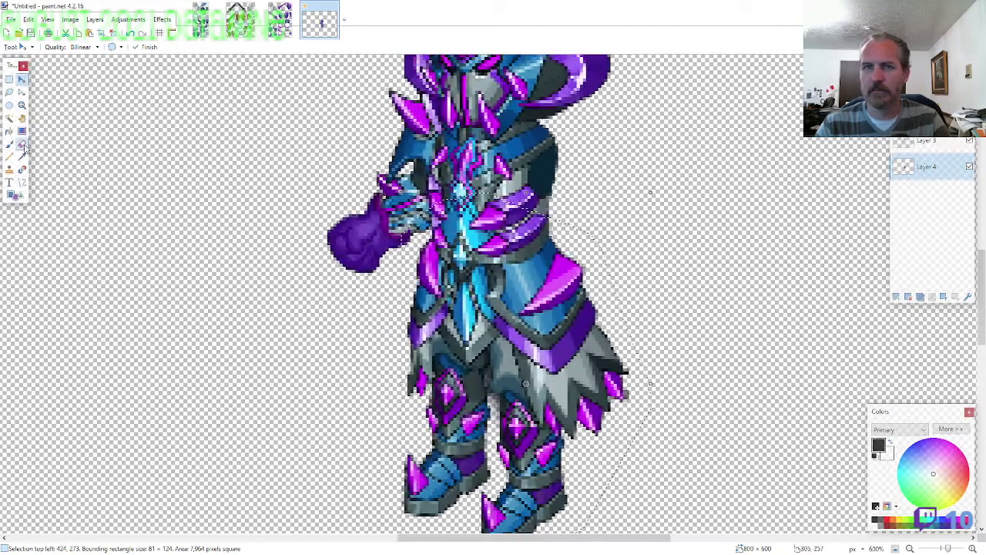
pyautogui.click(23, 147)
pyautogui.scroll(5, 624, 385)
pyautogui.moveTo(590, 373); pyautogui.dragTo(590, 310)
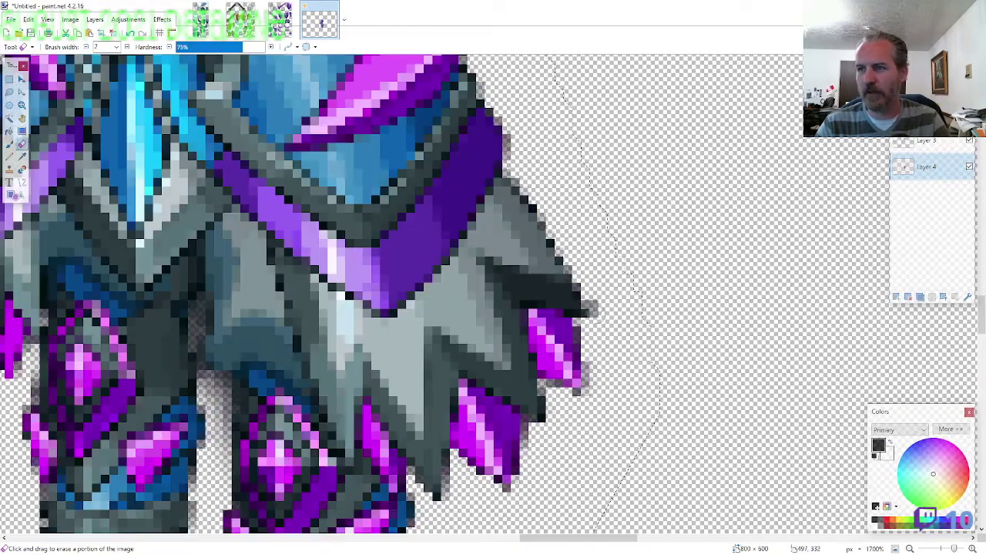
pyautogui.scroll(-8, 600, 313)
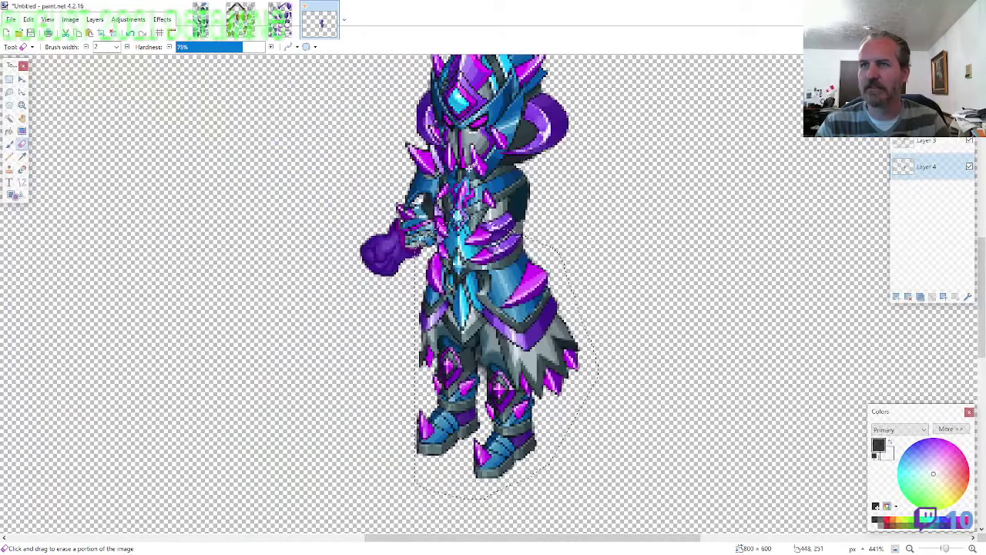
# Lasso-select the straight hanging arm at the right edge of the ARMOR9 sprite sheet, beside the shields, about 58 × 104 pixels
pyautogui.click(280, 20)
pyautogui.click(12, 93)
pyautogui.scroll(-4, 80, 189)
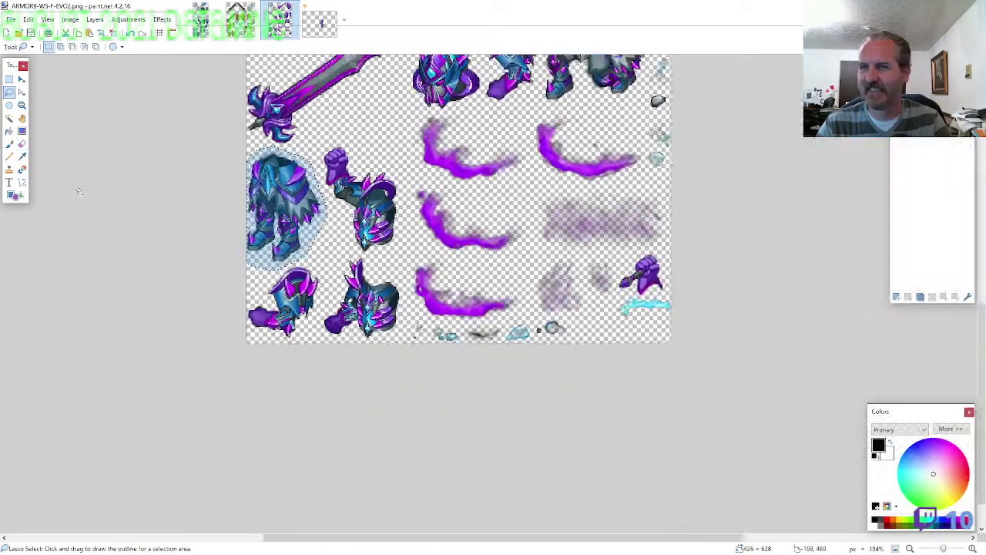
pyautogui.scroll(5, 516, 213)
pyautogui.scroll(4, 605, 205)
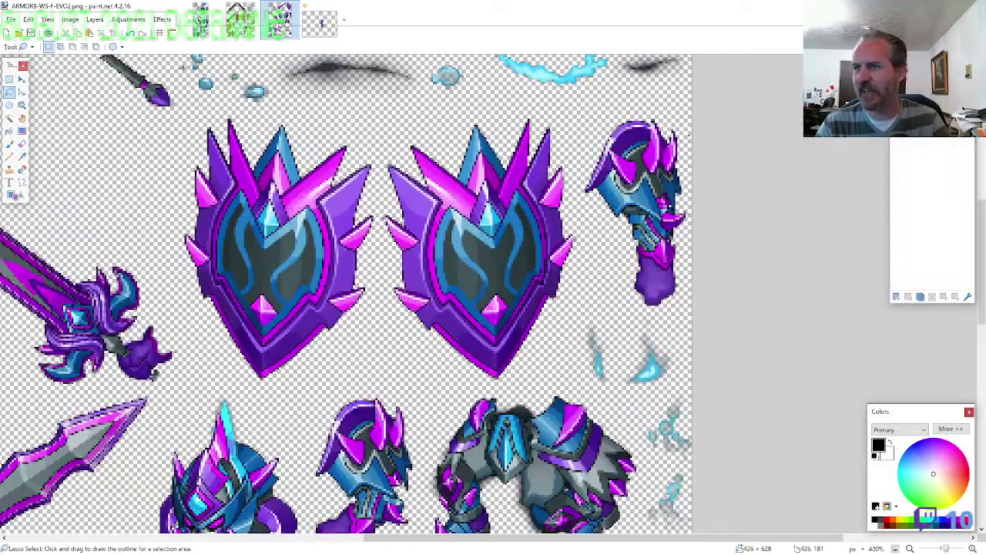
pyautogui.moveTo(687, 135)
pyautogui.mouseDown()
pyautogui.moveTo(630, 107)
pyautogui.moveTo(585, 148)
pyautogui.moveTo(573, 197)
pyautogui.moveTo(620, 298)
pyautogui.moveTo(686, 193)
pyautogui.moveTo(607, 243)
pyautogui.mouseUp()
# Copy the hanging arm onto a new layer above the torso and fit it at the shoulder, with its selection at 447, 231
pyautogui.click(331, 31)
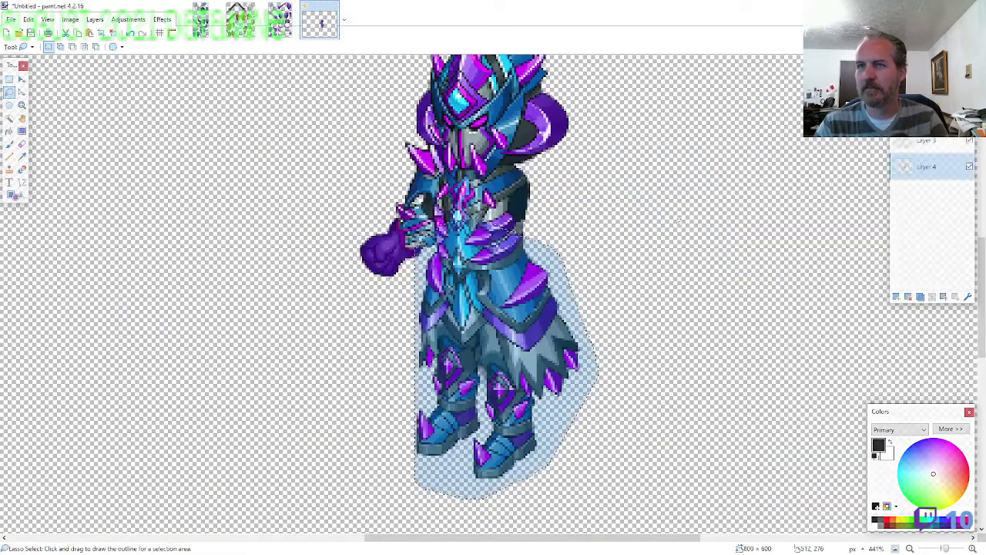
pyautogui.hotkey('ctrl', 'shift', 'v')
pyautogui.moveTo(429, 311); pyautogui.dragTo(609, 377)
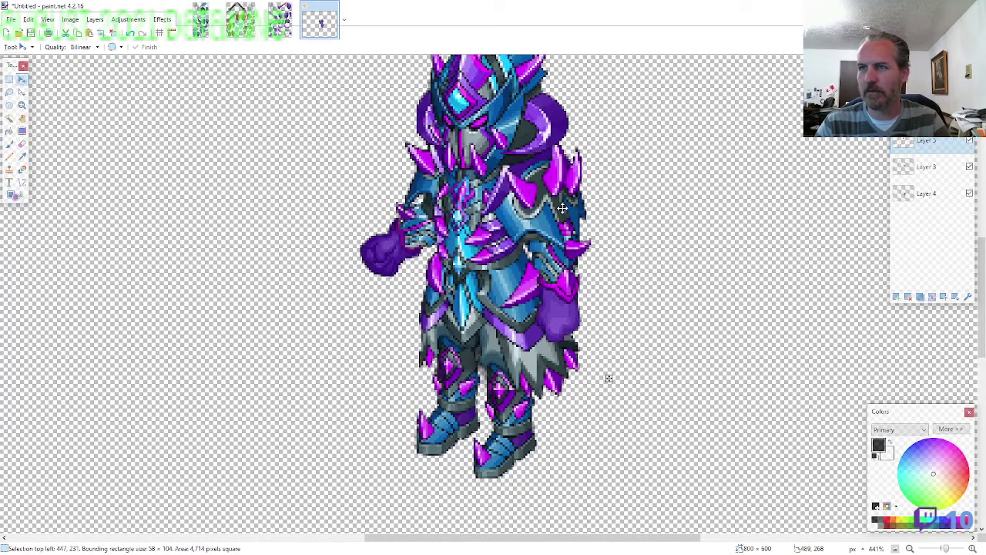
pyautogui.scroll(-3, 609, 377)
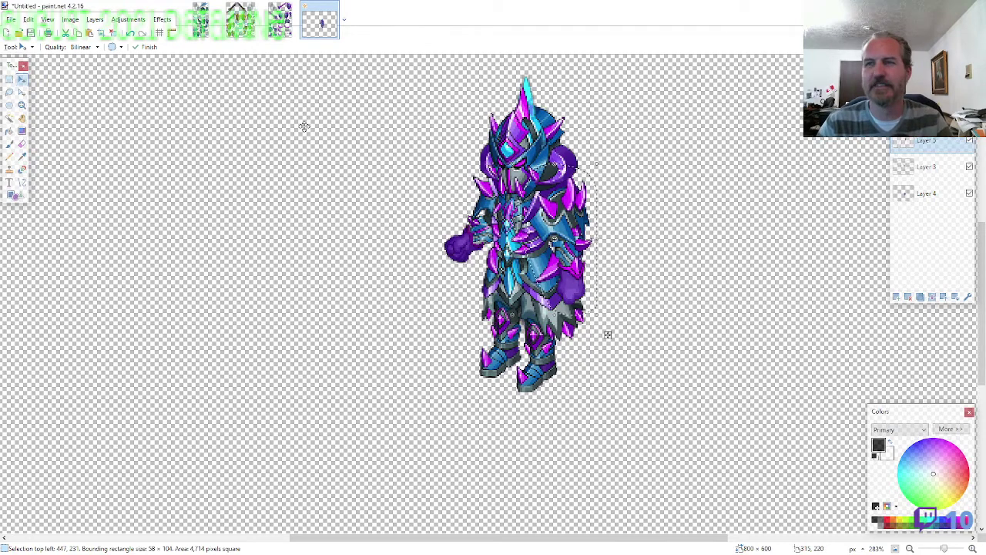
# Lasso-select and copy the right shield of the pair in the ARMOR9 sprite sheet, about 100 × 138 pixels
pyautogui.click(280, 21)
pyautogui.press('s')
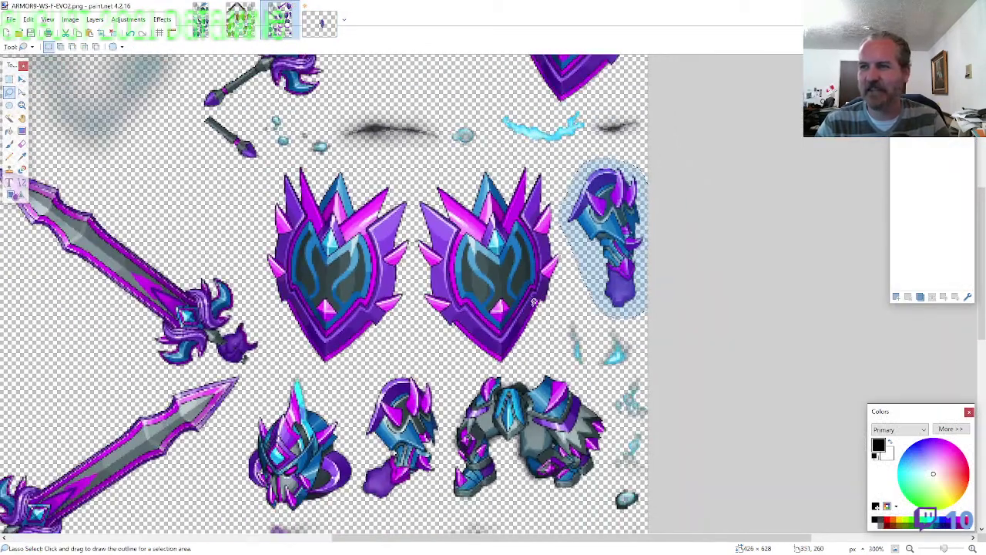
pyautogui.scroll(1, 533, 303)
pyautogui.click(563, 283)
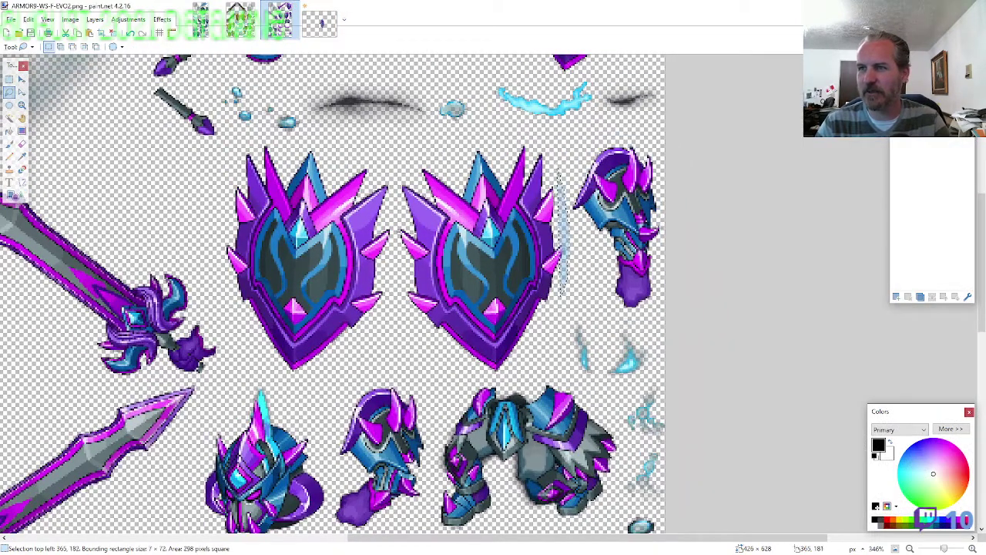
pyautogui.moveTo(524, 140)
pyautogui.mouseDown()
pyautogui.moveTo(462, 137)
pyautogui.moveTo(404, 165)
pyautogui.moveTo(391, 196)
pyautogui.moveTo(402, 304)
pyautogui.moveTo(485, 374)
pyautogui.moveTo(510, 378)
pyautogui.mouseUp()
pyautogui.hotkey('ctrl', 'c')
# Paste the shield onto a new layer over the hanging arm's hand, with its selection at 440, 247
pyautogui.click(319, 21)
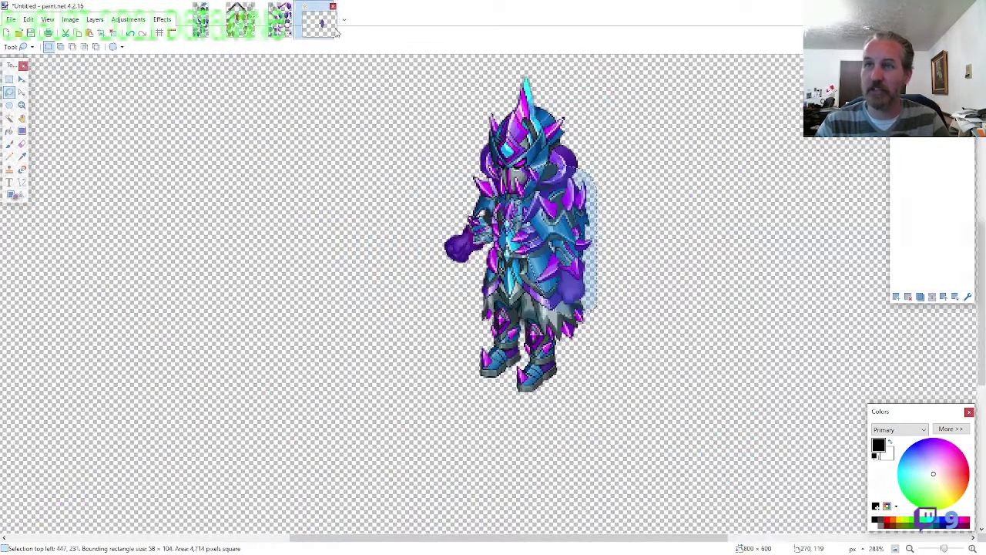
pyautogui.hotkey('ctrl', 'shift', 'v')
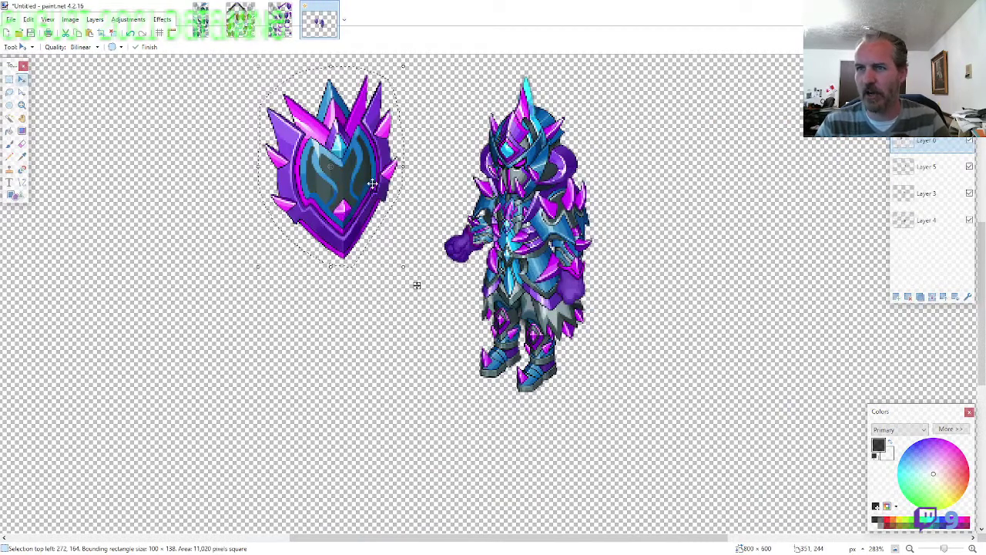
pyautogui.moveTo(372, 183); pyautogui.dragTo(617, 304)
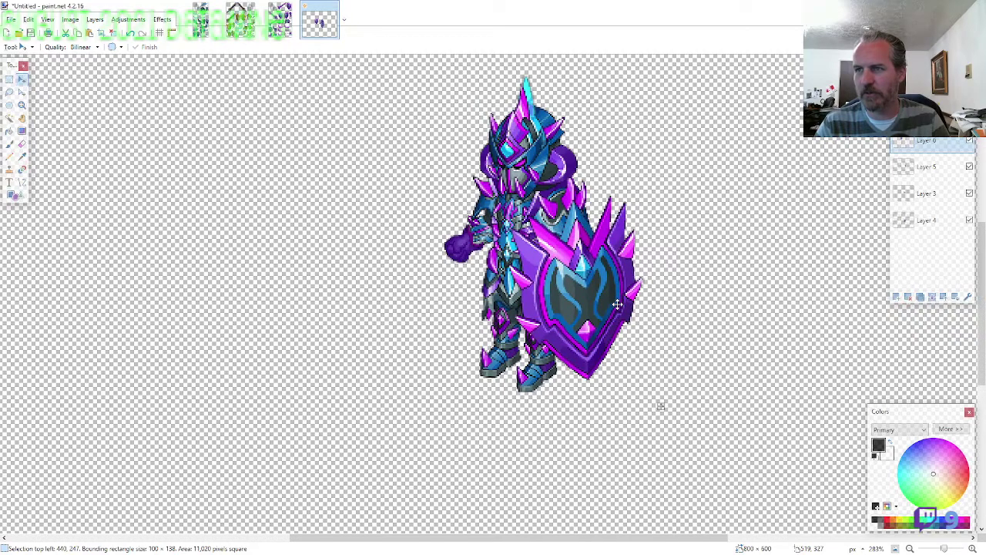
# Lasso-select the sword with its gripping fist to the left of the shields in the ARMOR9 sprite sheet, about 178 × 141 pixels
pyautogui.click(280, 22)
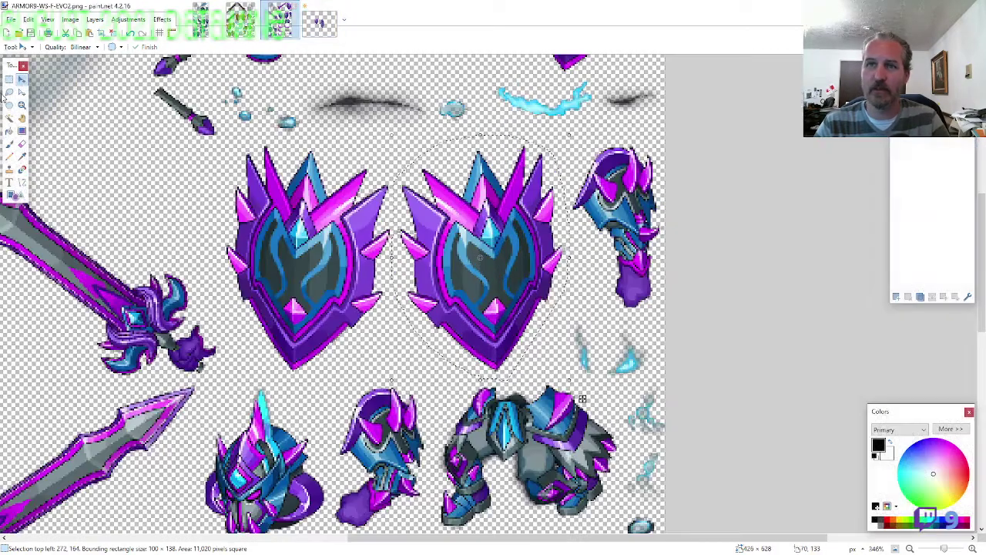
pyautogui.click(9, 91)
pyautogui.scroll(-3, 586, 276)
pyautogui.scroll(4, 329, 241)
pyautogui.scroll(-2, 329, 242)
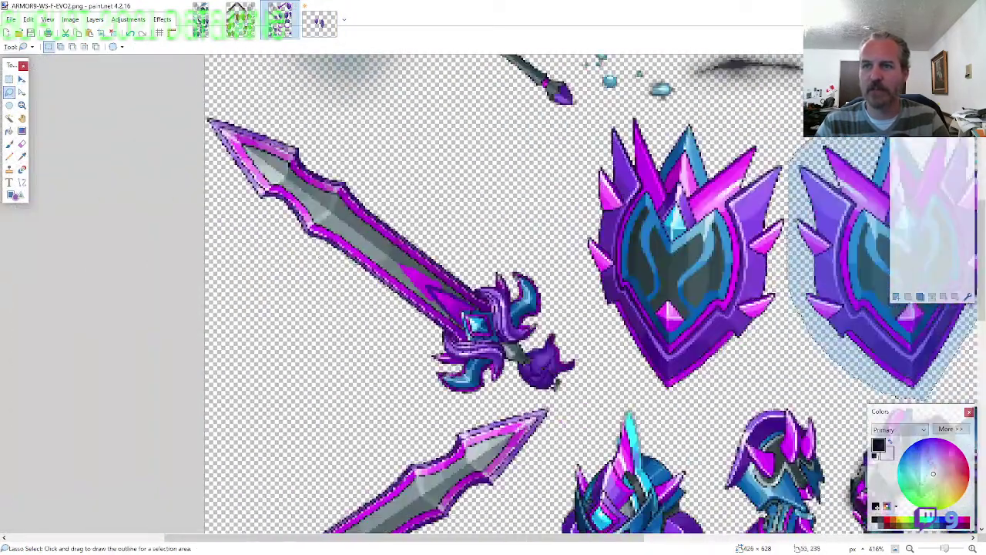
pyautogui.moveTo(285, 250)
pyautogui.mouseDown()
pyautogui.moveTo(311, 295)
pyautogui.moveTo(416, 385)
pyautogui.moveTo(485, 401)
pyautogui.moveTo(548, 399)
pyautogui.moveTo(584, 347)
pyautogui.moveTo(556, 291)
pyautogui.moveTo(372, 205)
pyautogui.moveTo(293, 125)
pyautogui.moveTo(202, 109)
pyautogui.mouseUp()
# Paste the sword onto the shield's layer and align its fist with the torso's fist, with the selection at 254, 164
pyautogui.click(319, 23)
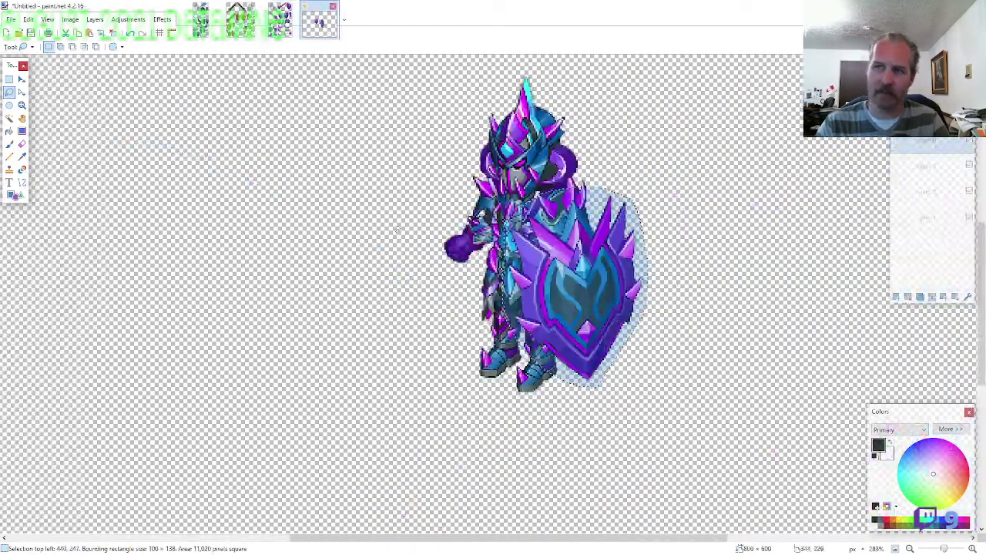
pyautogui.scroll(4, 433, 284)
pyautogui.hotkey('ctrl', 'v')
pyautogui.moveTo(562, 477)
pyautogui.mouseDown()
pyautogui.moveTo(400, 385)
pyautogui.moveTo(422, 331)
pyautogui.mouseUp()
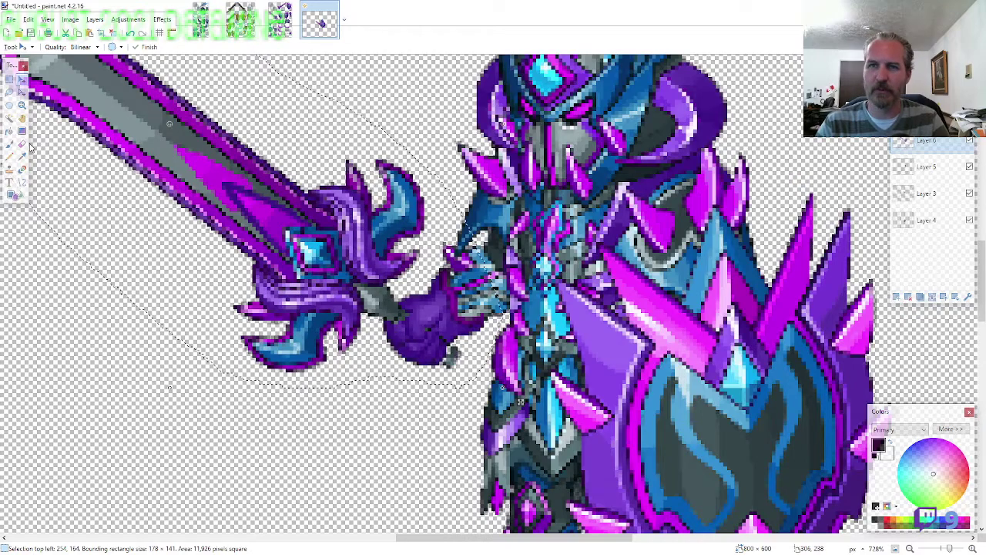
pyautogui.press('e')
pyautogui.scroll(2, 523, 368)
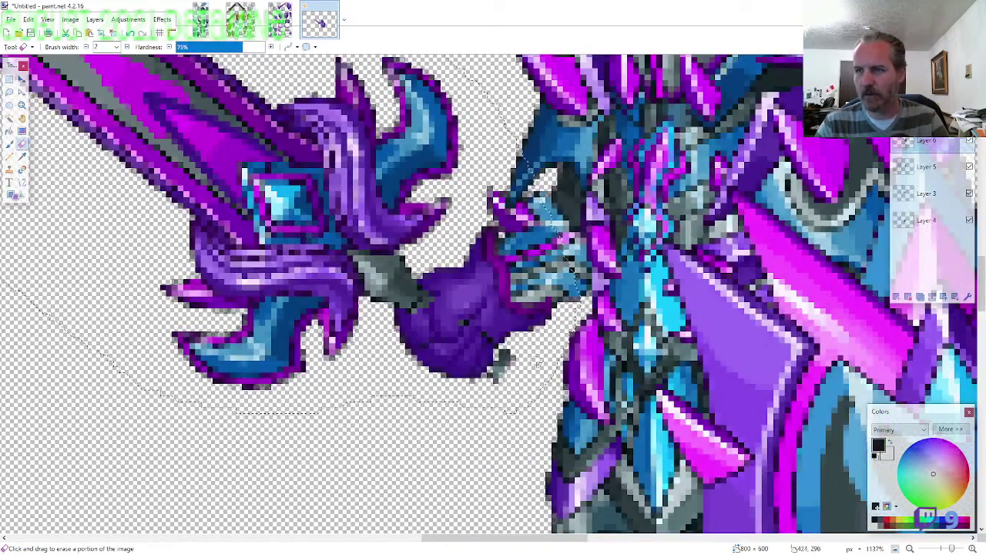
# Lasso-select the separate sword handle end with the purple tip above the sword in the ARMOR9 sprite sheet, about 47 × 35 pixels
pyautogui.click(279, 19)
pyautogui.click(9, 93)
pyautogui.scroll(5, 520, 350)
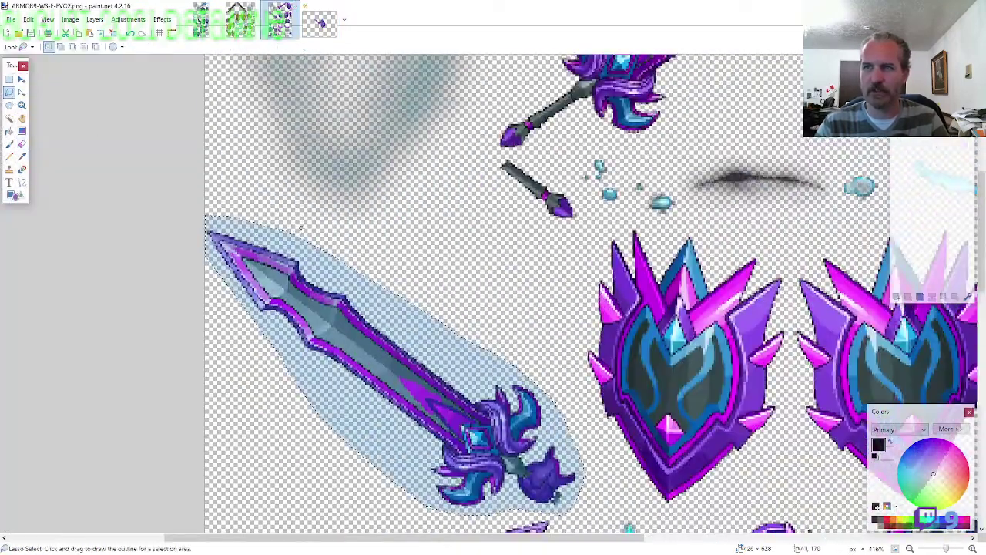
pyautogui.moveTo(497, 314)
pyautogui.mouseDown()
pyautogui.moveTo(512, 358)
pyautogui.moveTo(585, 342)
pyautogui.moveTo(530, 291)
pyautogui.mouseUp()
# Copy the handle end onto a new bottom layer and align it below the sword fist, with its selection at 396, 281
pyautogui.click(322, 23)
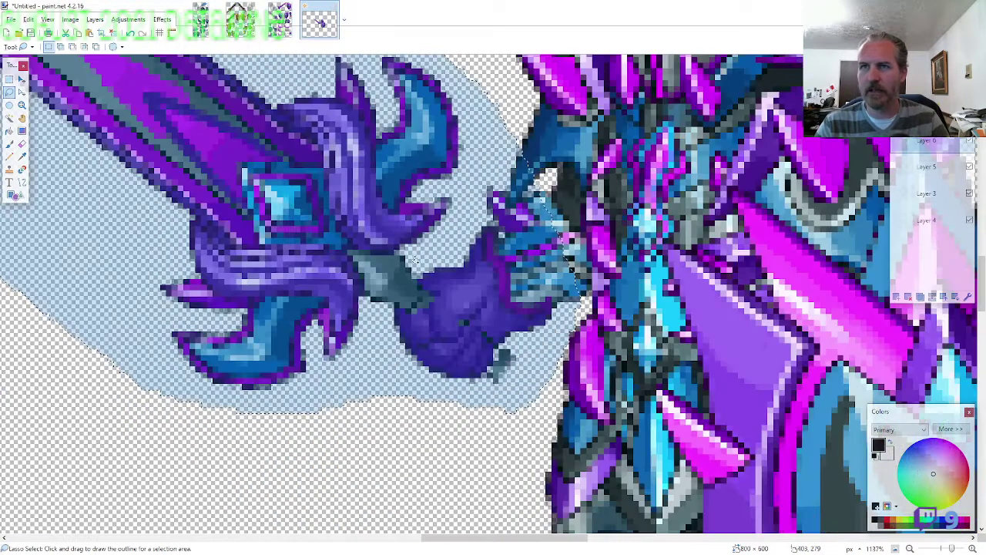
pyautogui.hotkey('ctrl', 'v')
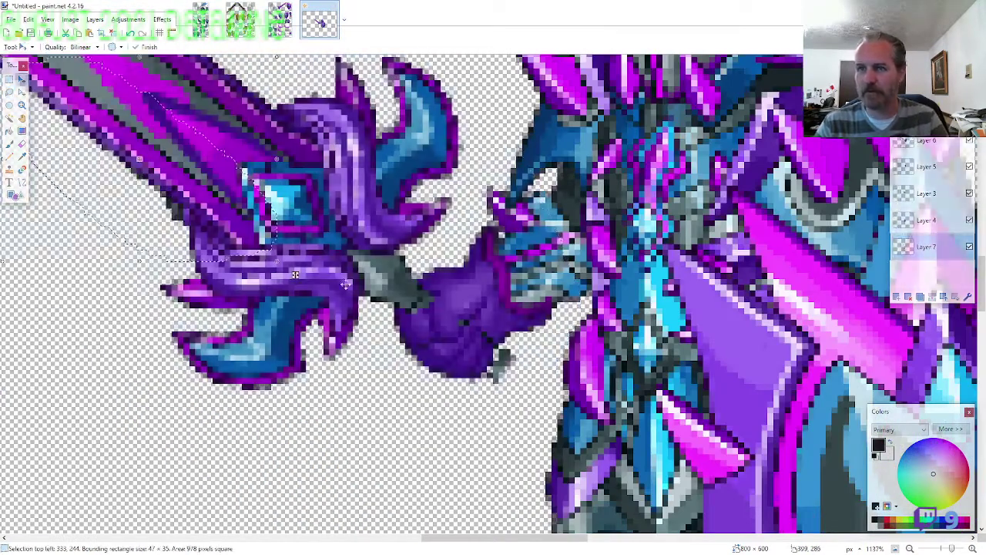
pyautogui.moveTo(295, 274); pyautogui.dragTo(483, 398)
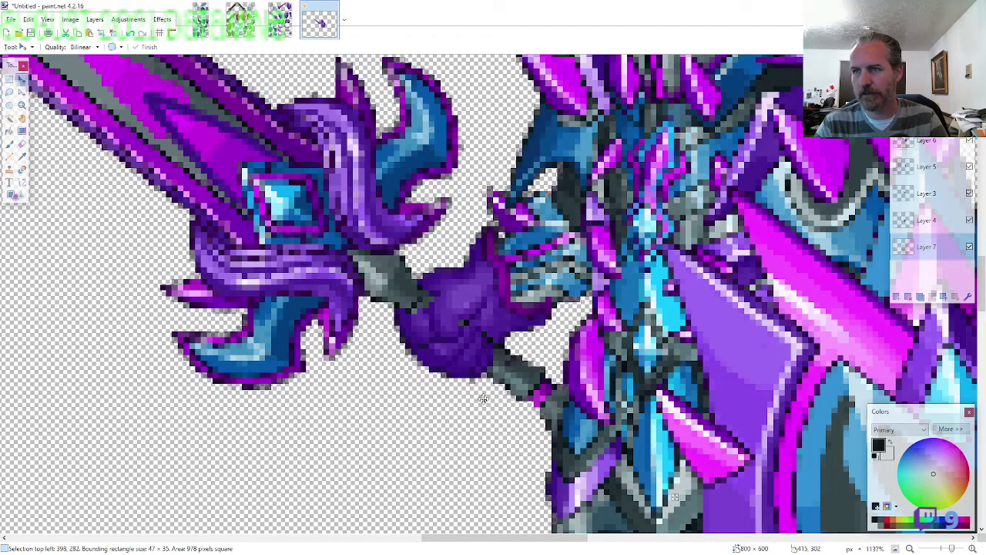
pyautogui.moveTo(481, 398); pyautogui.dragTo(470, 388)
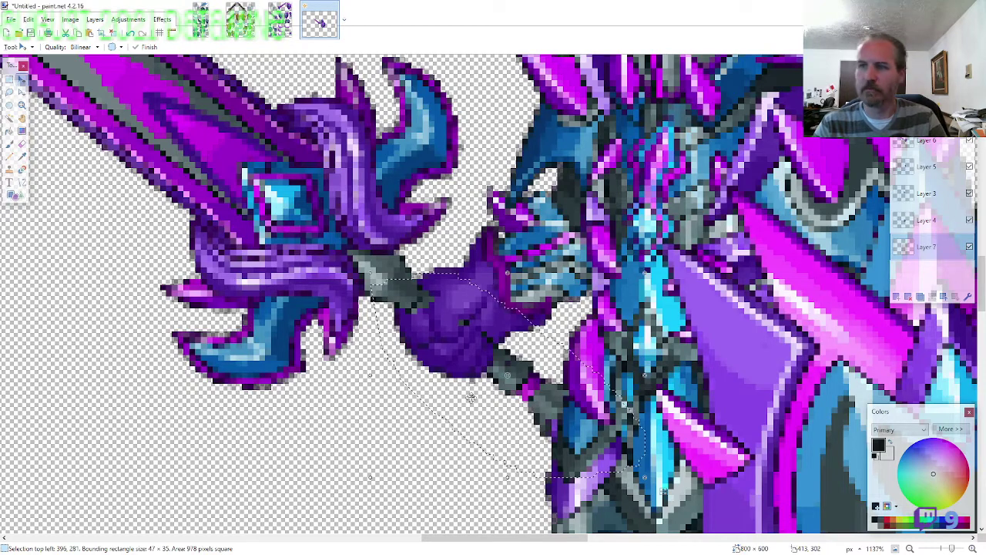
pyautogui.press('Return')
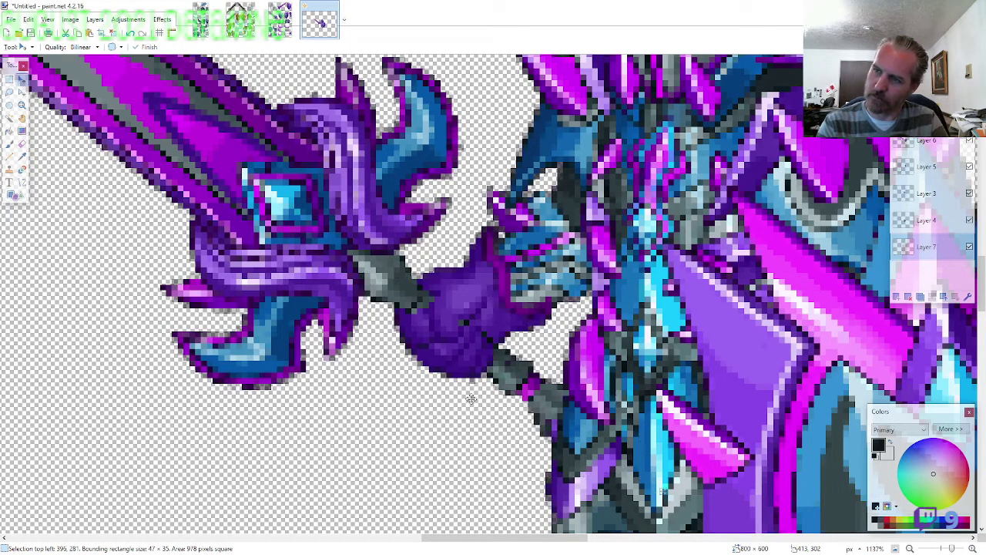
pyautogui.press('Return')
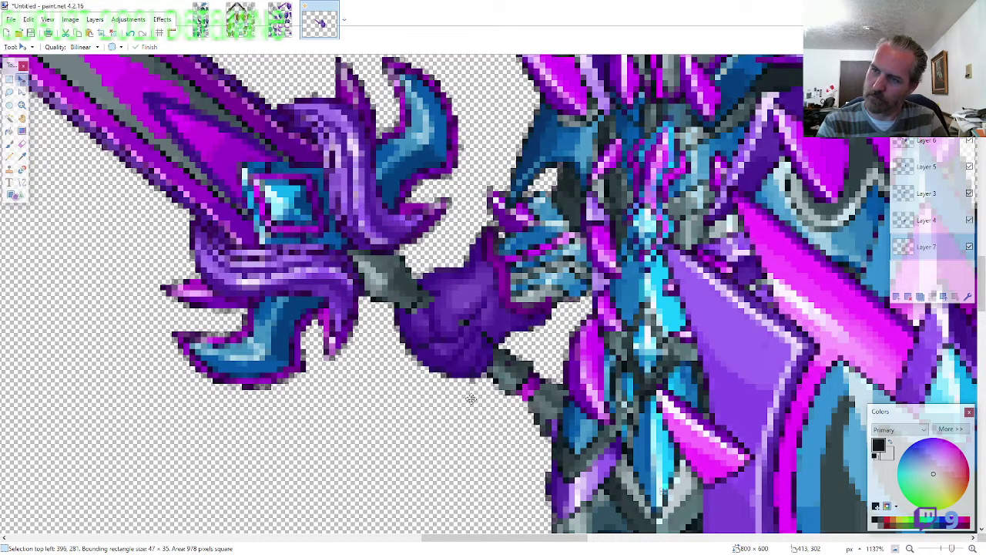
pyautogui.scroll(-5, 470, 398)
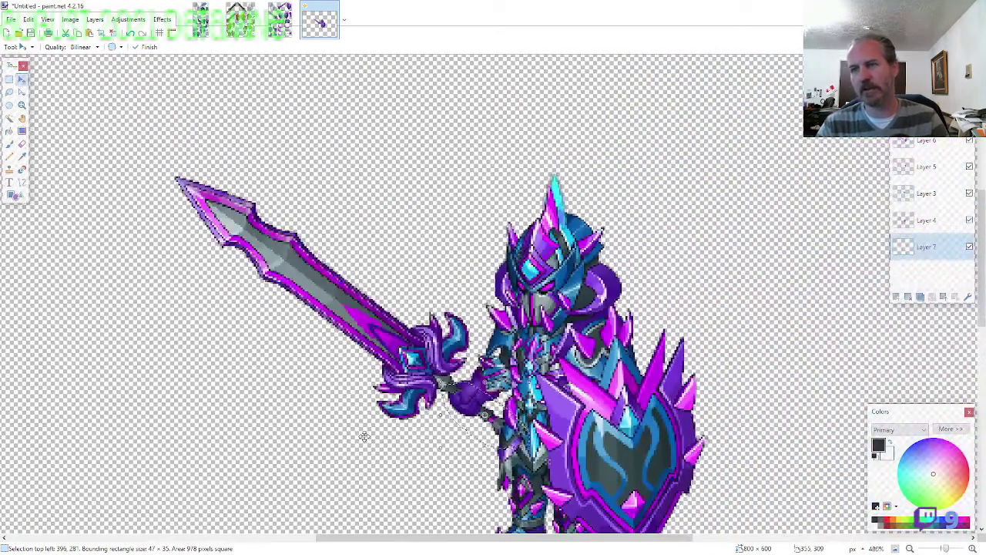
# Nudge the sword handle end into line with the grip below the fist, with its selection at 395, 280
pyautogui.scroll(3, 470, 437)
pyautogui.press('Return')
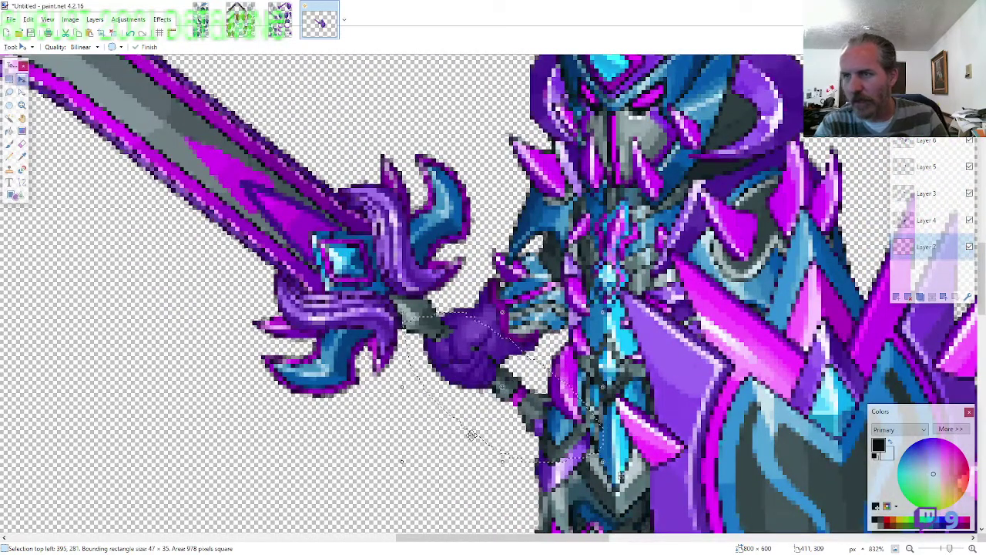
pyautogui.scroll(-2, 471, 435)
pyautogui.scroll(-1, 438, 409)
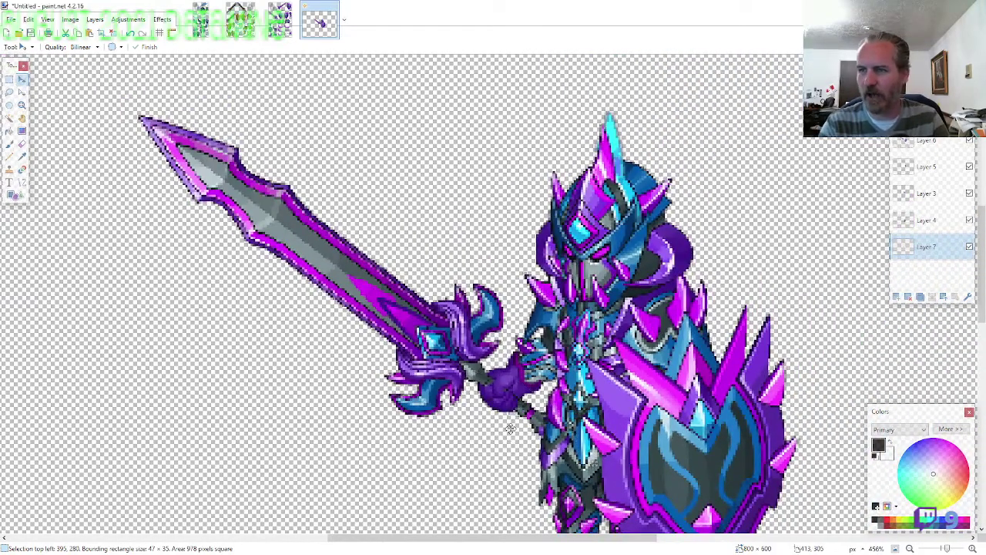
pyautogui.scroll(-4, 594, 462)
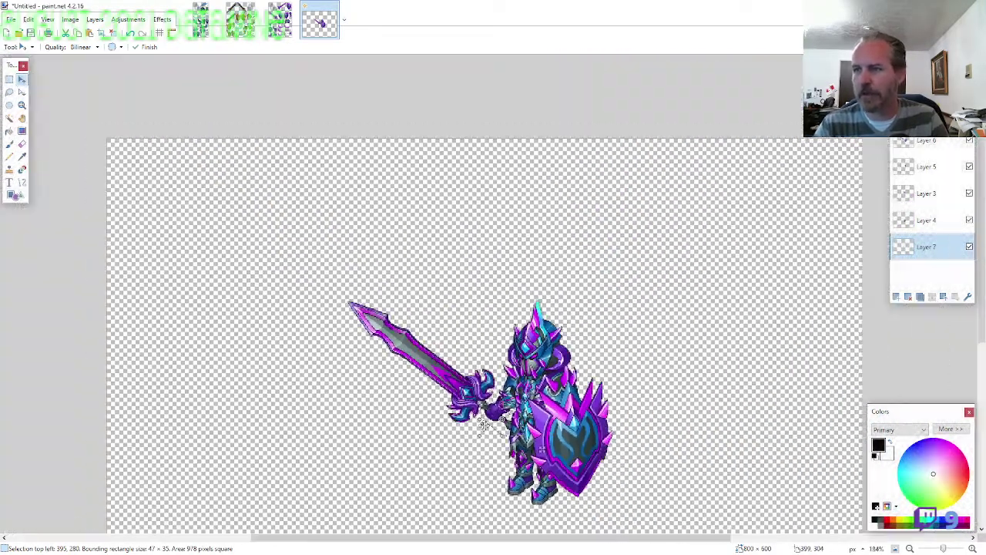
pyautogui.scroll(-2, 483, 422)
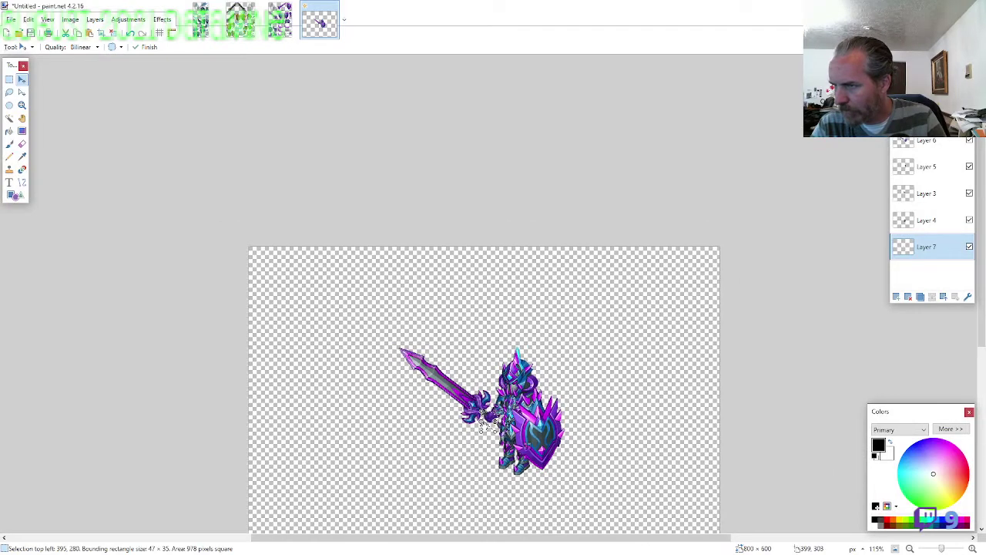
pyautogui.scroll(-2, 484, 423)
pyautogui.scroll(3, 483, 423)
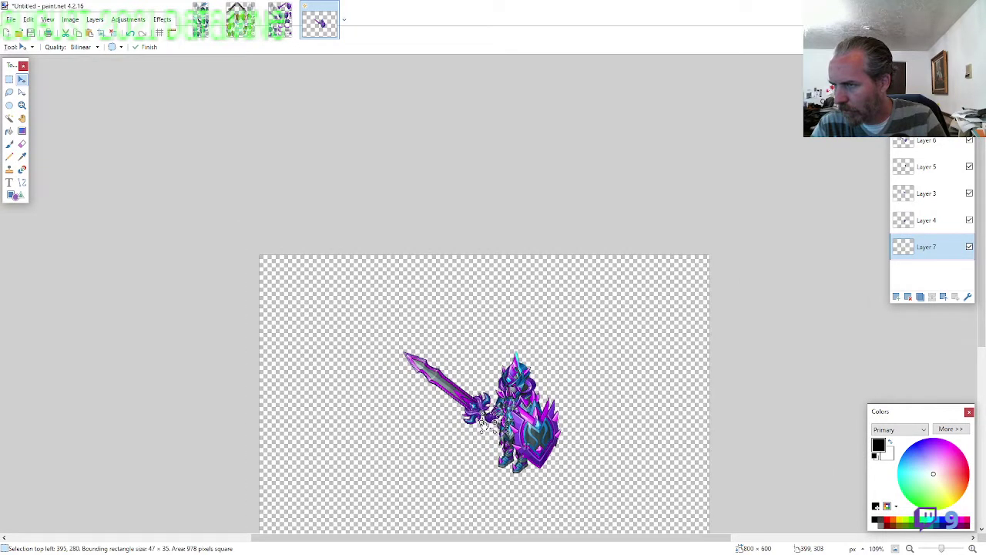
# Merge all the layers of the assembled ARMOR9 figure down into a single layer
pyautogui.click(927, 113)
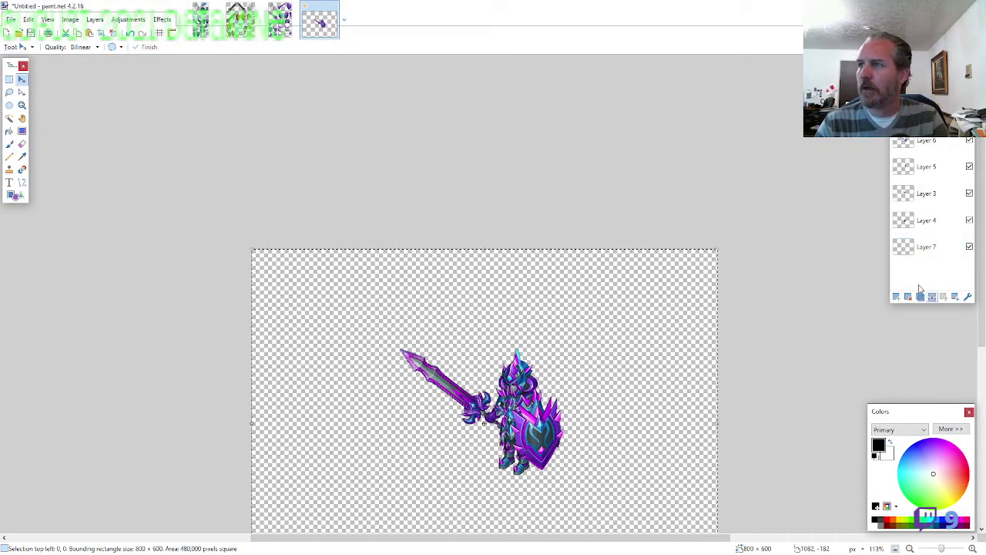
pyautogui.click(932, 298)
pyautogui.click(931, 298)
pyautogui.click(931, 298)
pyautogui.click(931, 298)
pyautogui.click(931, 298)
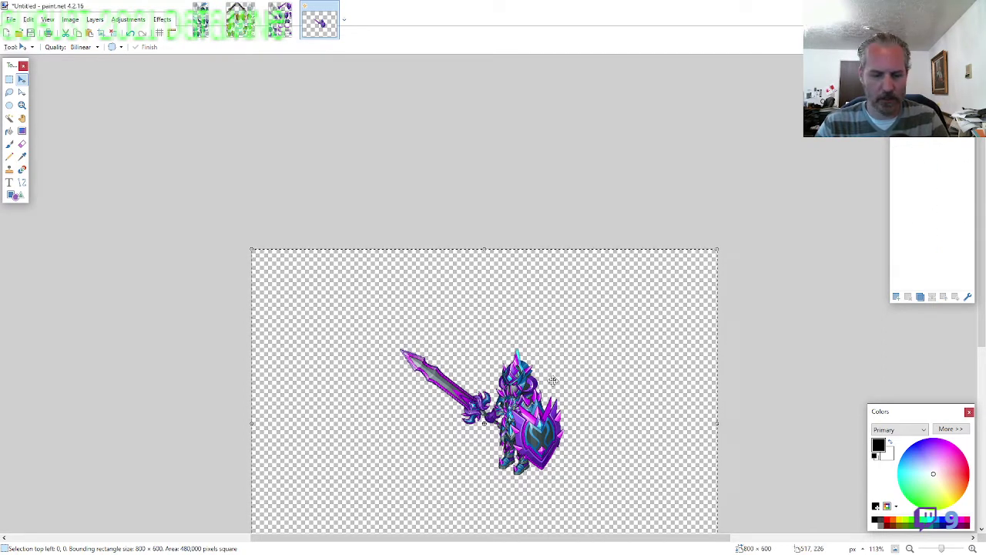
# Move the whole merged figure close to the canvas's upper-left corner, with the selection at -239, -154
pyautogui.moveTo(586, 364); pyautogui.dragTo(456, 284)
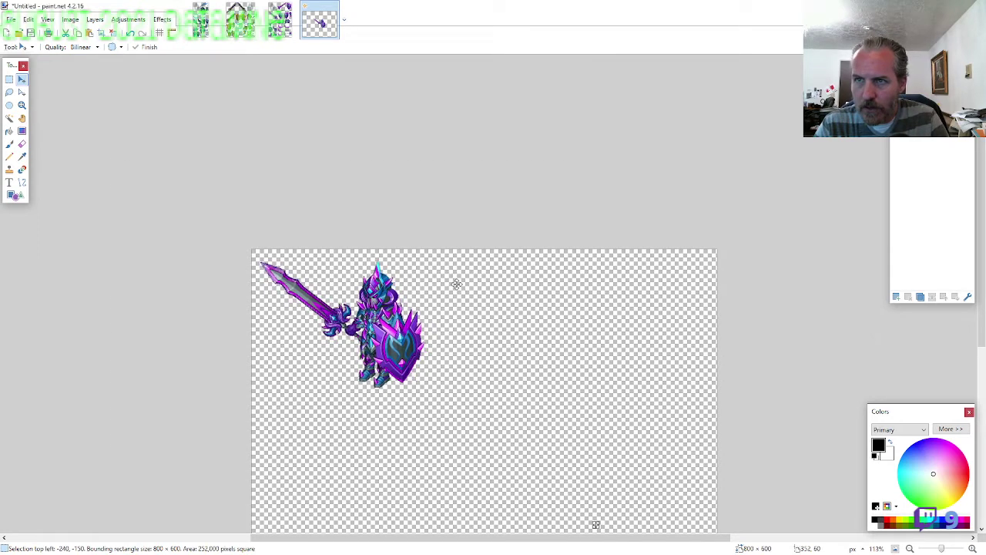
pyautogui.press('Up')
pyautogui.press('Up')
pyautogui.press('Up')
pyautogui.press('Up')
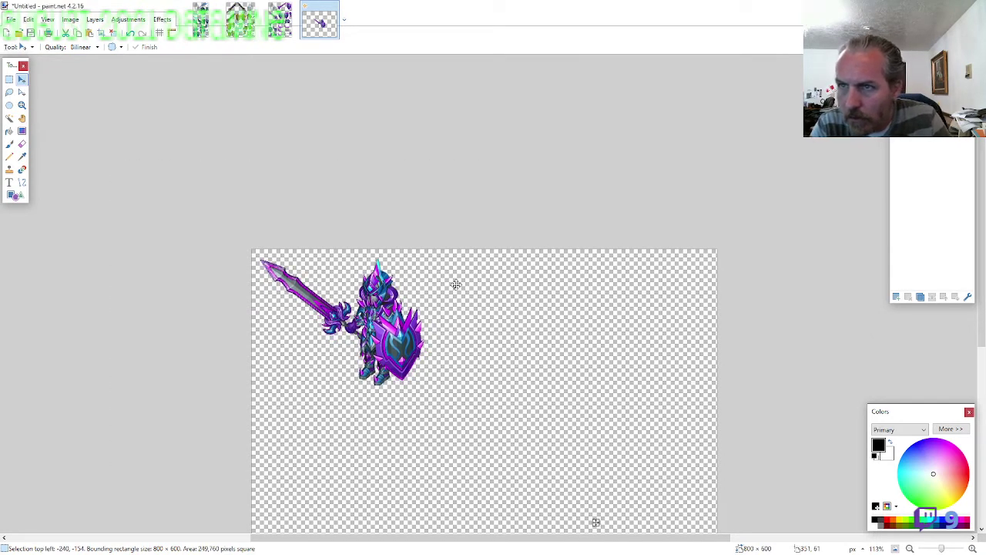
pyautogui.press('Right')
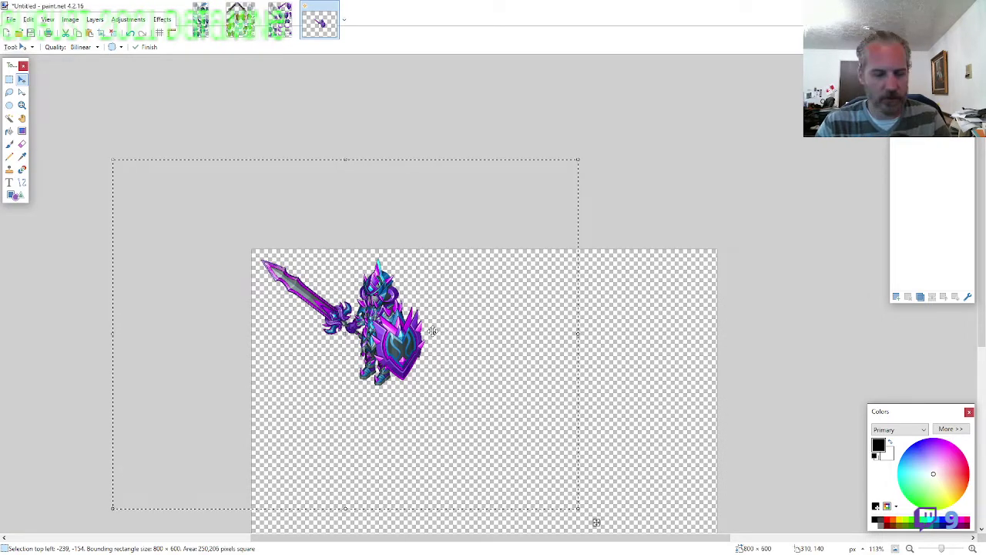
# Set the canvas size to 310 × 310 pixels, keeping the figure anchored at the upper-left corner
pyautogui.hotkey('ctrl', 'shift', 'r')
pyautogui.write('310')
pyautogui.press('Tab')
pyautogui.write('310')
pyautogui.press('Return')
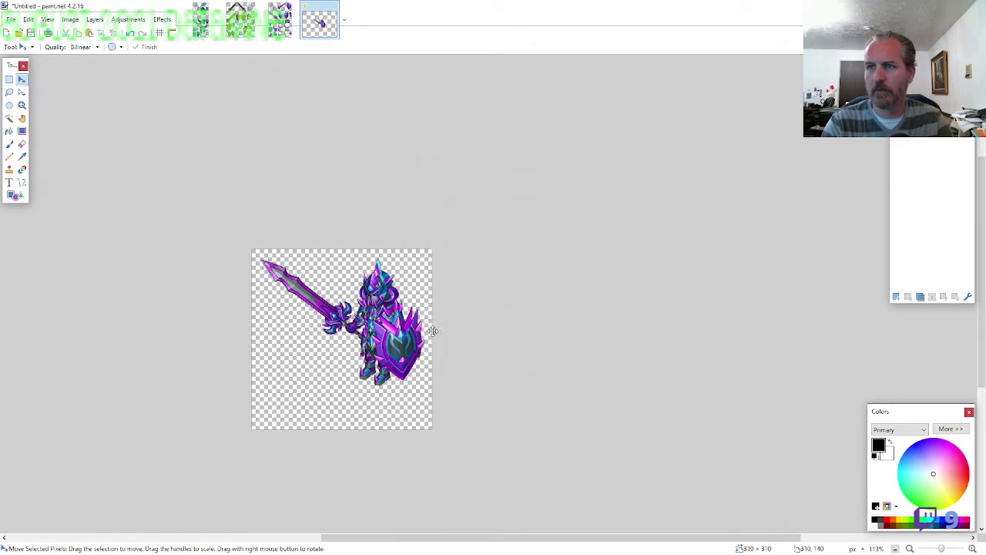
# Shift the figure down 26 pixels to centre it vertically on the square canvas
pyautogui.hotkey('ctrl', 'Down')
pyautogui.hotkey('ctrl', 'Down')
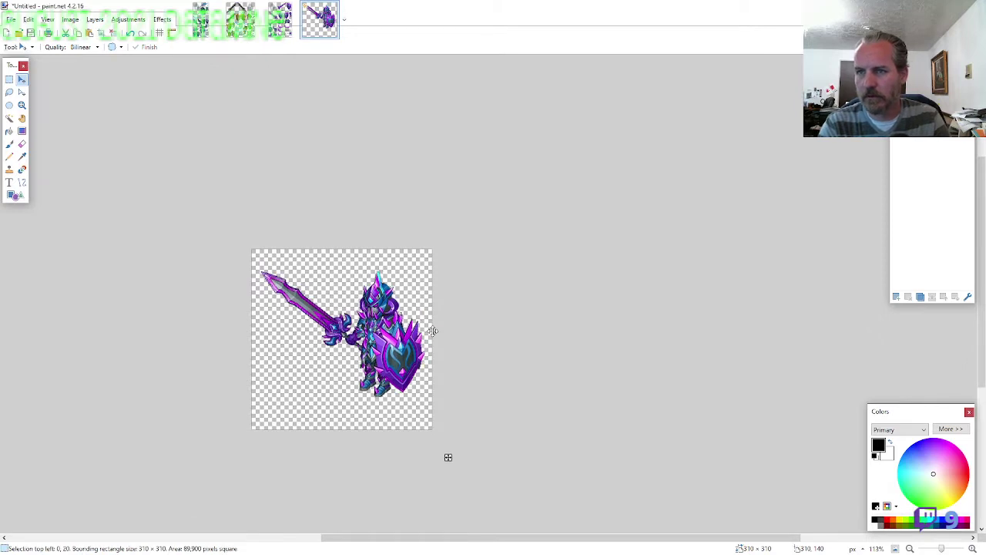
pyautogui.press('Down')
pyautogui.press('Down')
pyautogui.press('Down')
pyautogui.press('Down')
pyautogui.press('Down')
pyautogui.press('Down')
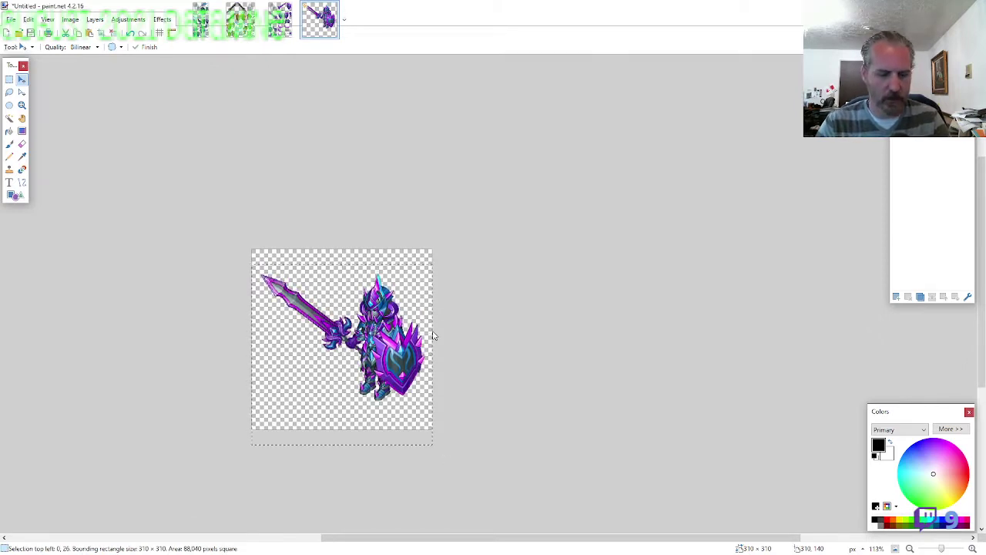
# Save the figure as a PNG named ARMOR9-WS-F-EVO2, and close it together with the ARMOR9 sprite sheet
pyautogui.hotkey('ctrl', 's')
pyautogui.write('ARMOR')
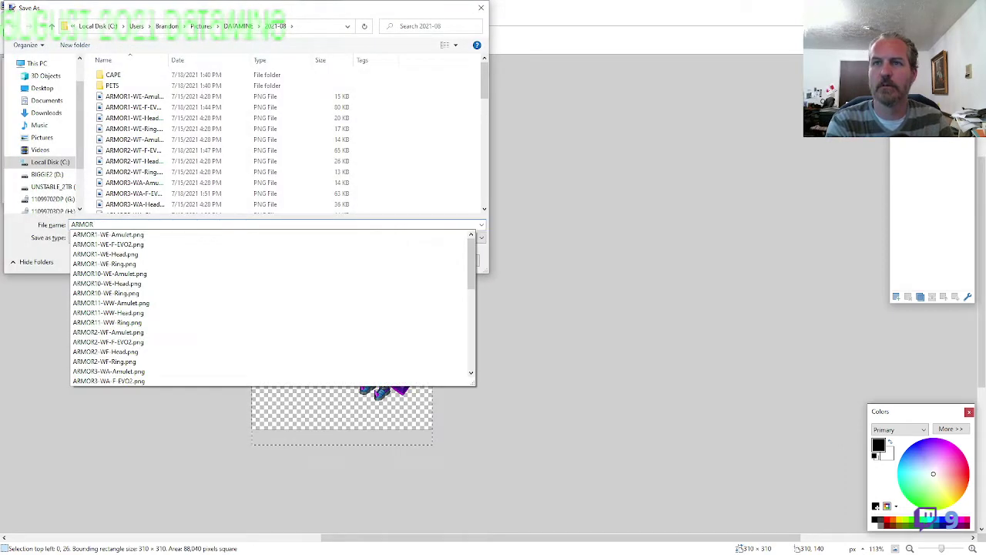
pyautogui.write('9')
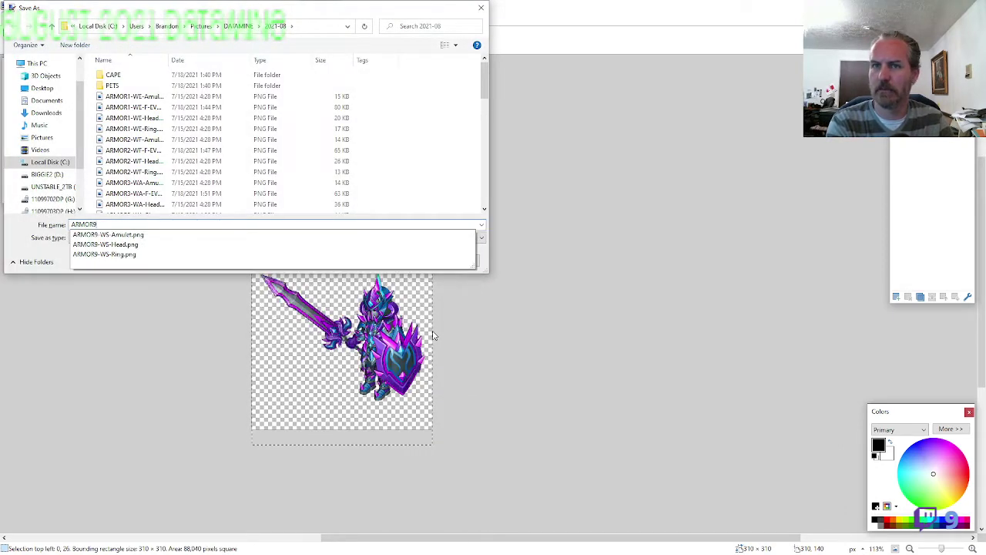
pyautogui.write('-WS-F-E')
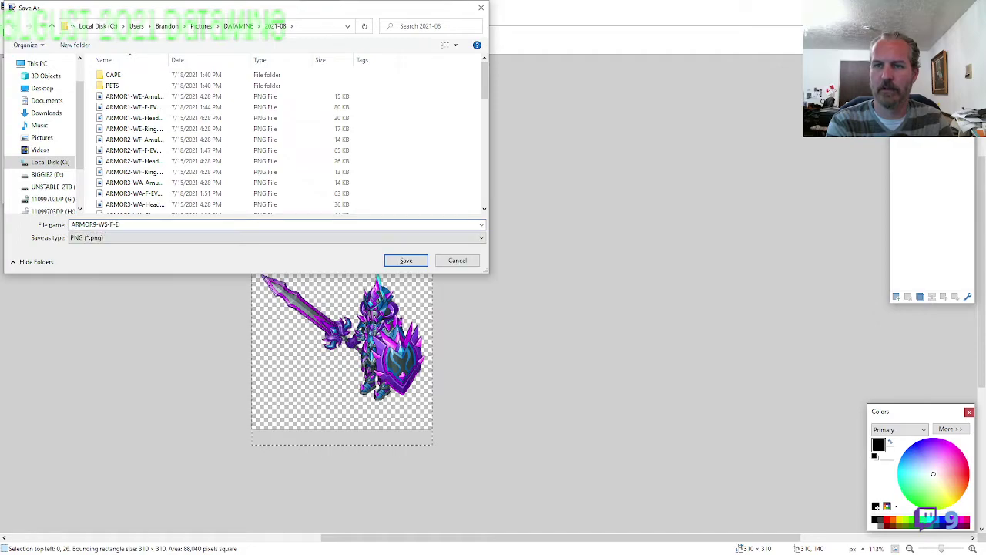
pyautogui.write('VO2')
pyautogui.press('Return')
pyautogui.press('Return')
pyautogui.hotkey('ctrl', 'w')
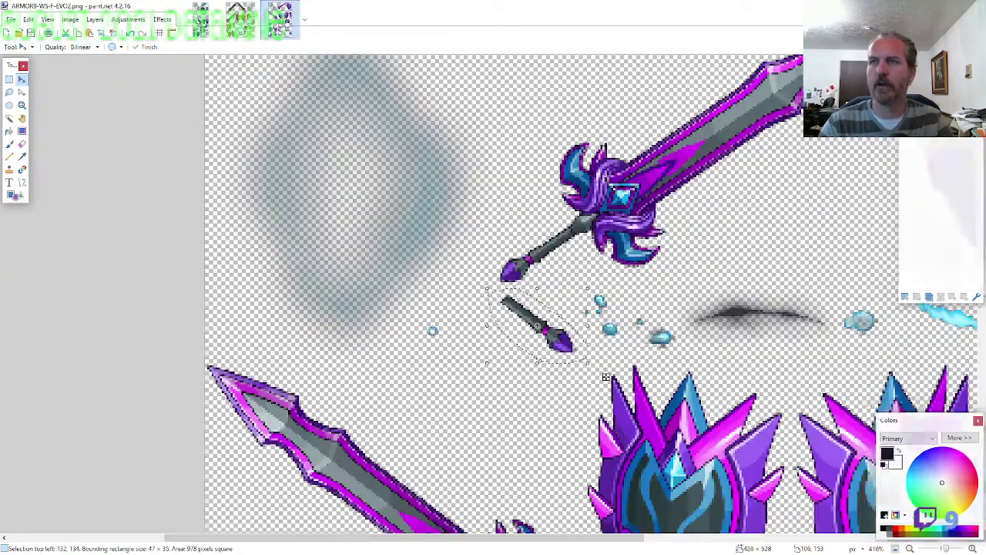
pyautogui.hotkey('ctrl', 'w')
# Lasso-select the horned helmet in the ARMOR10 sprite sheet, about 82 × 86 pixels, and copy it
pyautogui.click(9, 93)
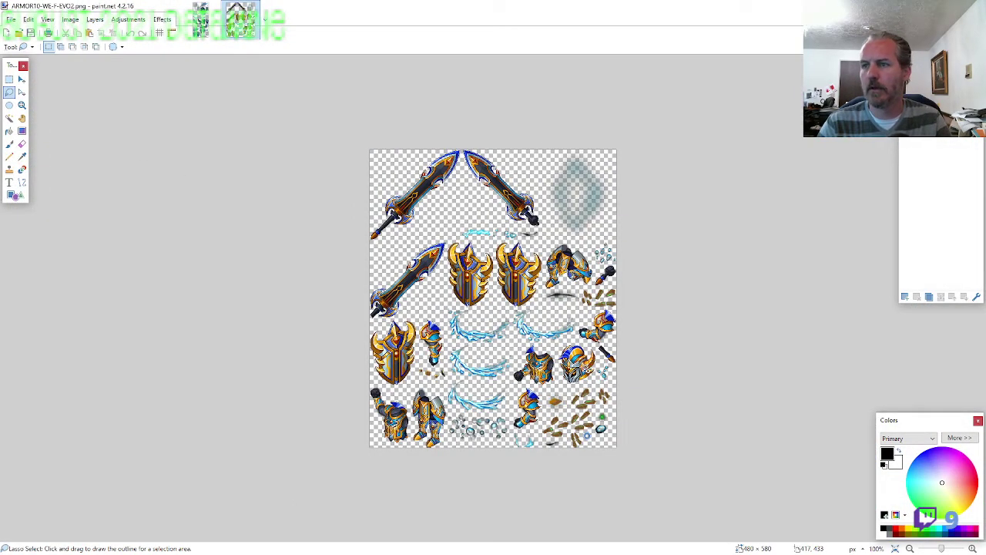
pyautogui.scroll(5, 584, 371)
pyautogui.moveTo(563, 332); pyautogui.dragTo(565, 331)
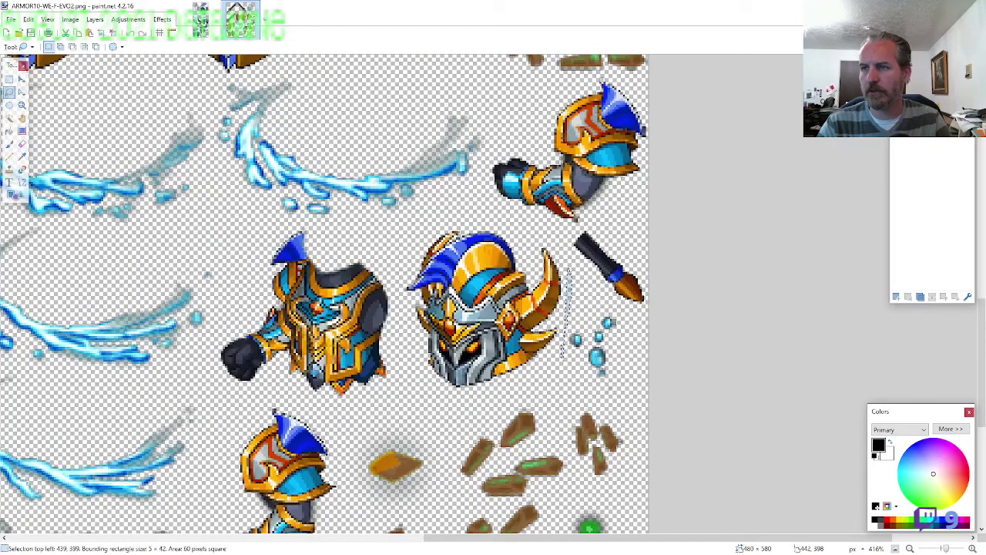
pyautogui.moveTo(569, 269)
pyautogui.mouseDown()
pyautogui.moveTo(493, 223)
pyautogui.moveTo(428, 228)
pyautogui.moveTo(397, 286)
pyautogui.moveTo(408, 360)
pyautogui.moveTo(469, 403)
pyautogui.mouseUp()
pyautogui.hotkey('ctrl', 'c')
# Create a new transparent 800 × 600 image and paste the helmet near its centre, with the selection at 377, 214
pyautogui.hotkey('ctrl', 'n')
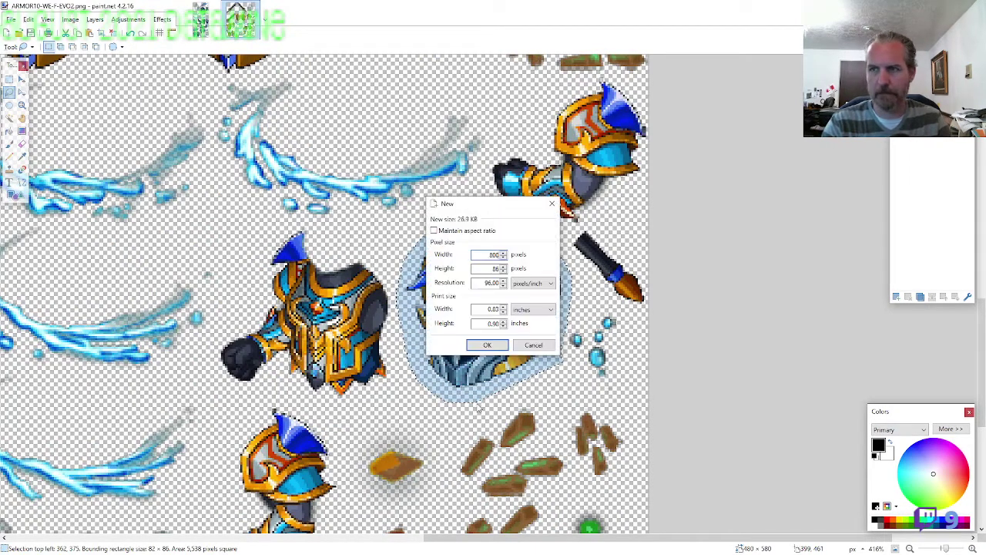
pyautogui.press('Return')
pyautogui.press('Delete')
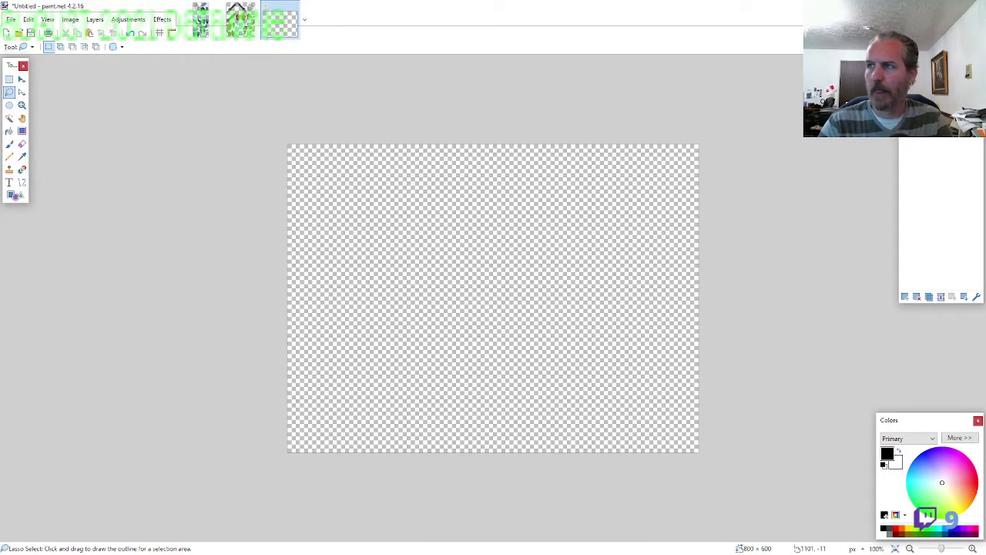
pyautogui.hotkey('ctrl', 'v')
pyautogui.moveTo(638, 303); pyautogui.dragTo(646, 224)
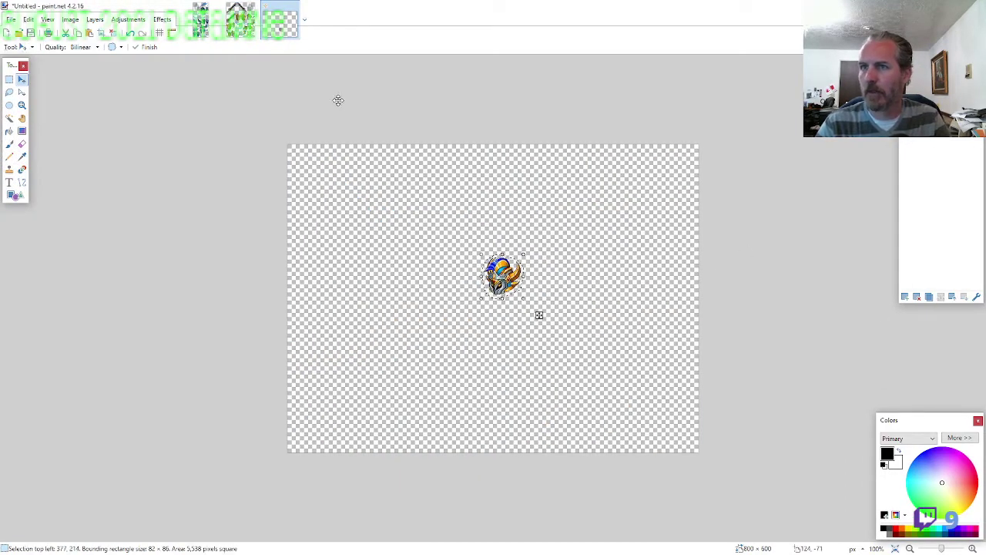
# Lasso-select the torso with the lowered fist beside the helmet in the ARMOR10 sprite sheet, about 87 × 87 pixels
pyautogui.click(240, 22)
pyautogui.click(9, 93)
pyautogui.click(400, 392)
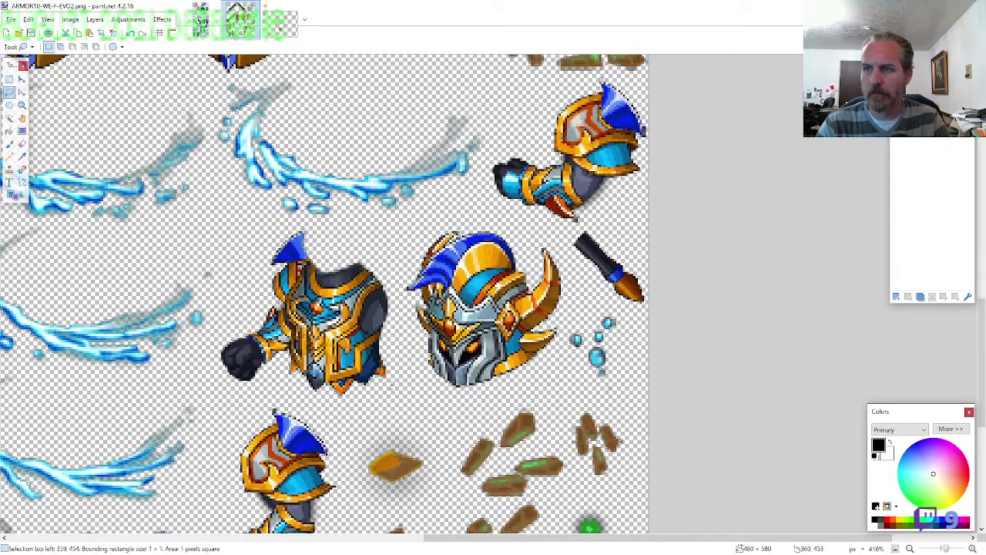
pyautogui.moveTo(395, 314)
pyautogui.mouseDown()
pyautogui.moveTo(339, 235)
pyautogui.moveTo(270, 227)
pyautogui.moveTo(208, 370)
pyautogui.moveTo(232, 388)
pyautogui.mouseUp()
pyautogui.moveTo(389, 392); pyautogui.dragTo(394, 362)
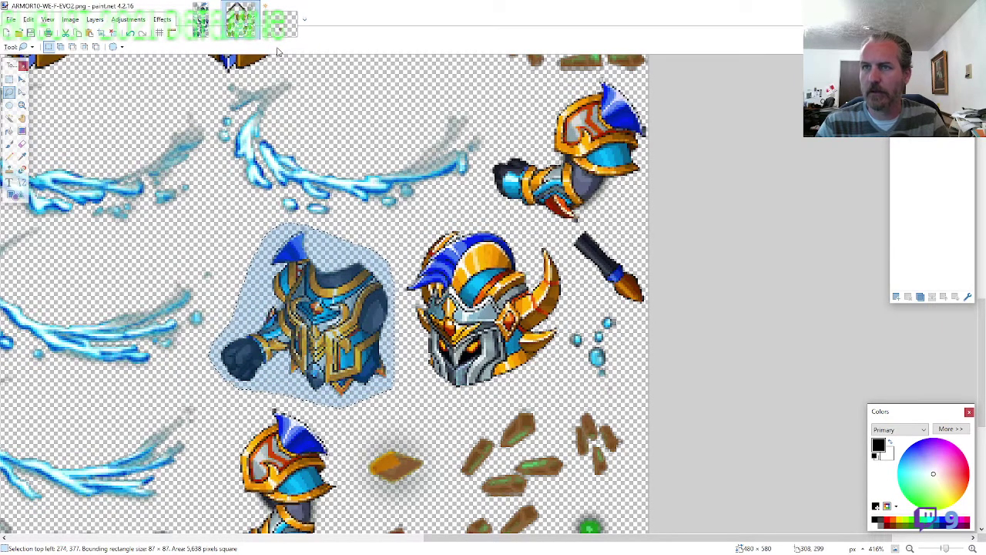
# Paste the torso onto a new layer beneath the helmet's and align its neck under the helmet, with the selection at 353, 267
pyautogui.click(279, 22)
pyautogui.scroll(8, 507, 313)
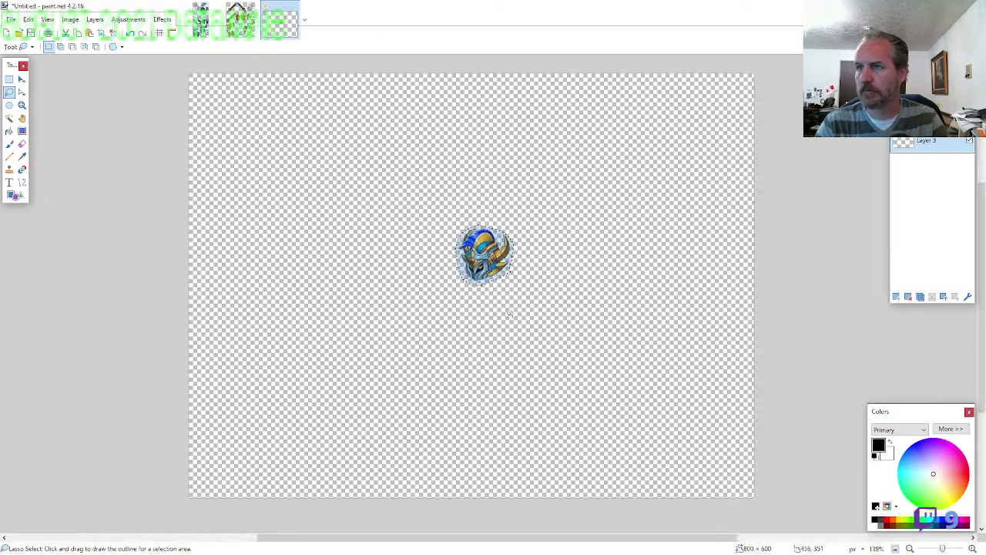
pyautogui.hotkey('ctrl', 'v')
pyautogui.moveTo(244, 321); pyautogui.dragTo(504, 270)
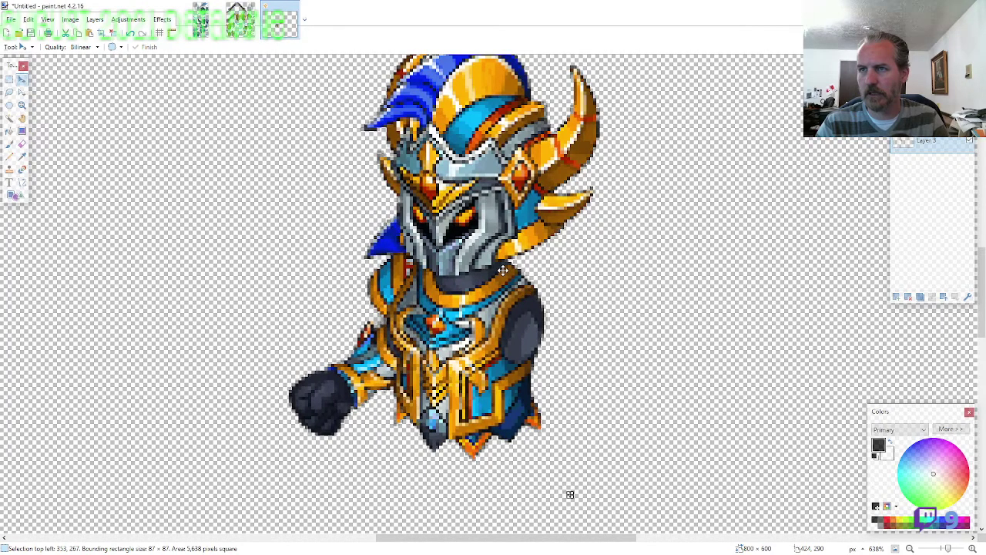
# Lasso-select the armoured legs beside the raised-fist torso in the ARMOR10 sprite sheet, about 78 × 117 pixels
pyautogui.click(240, 19)
pyautogui.click(9, 92)
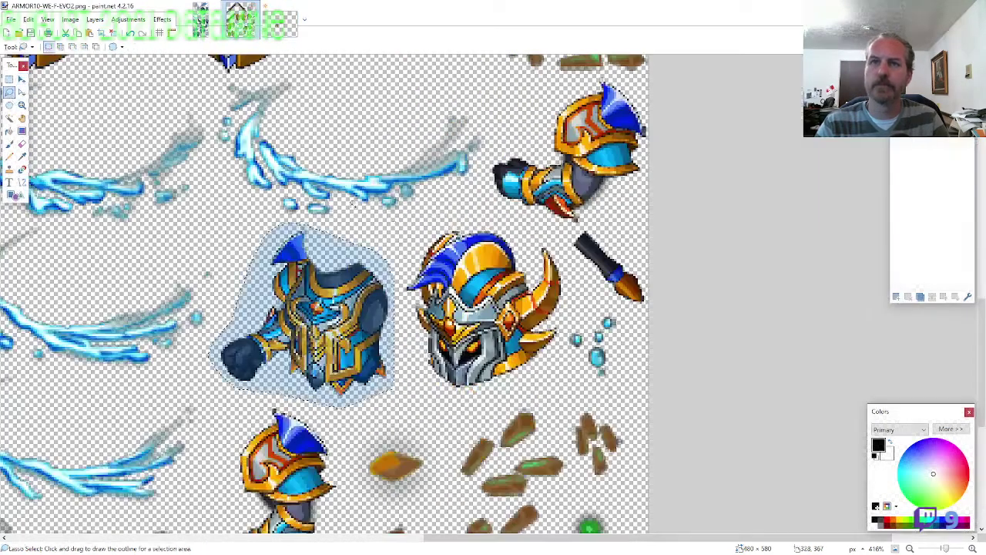
pyautogui.scroll(-4, 600, 273)
pyautogui.scroll(3, 231, 405)
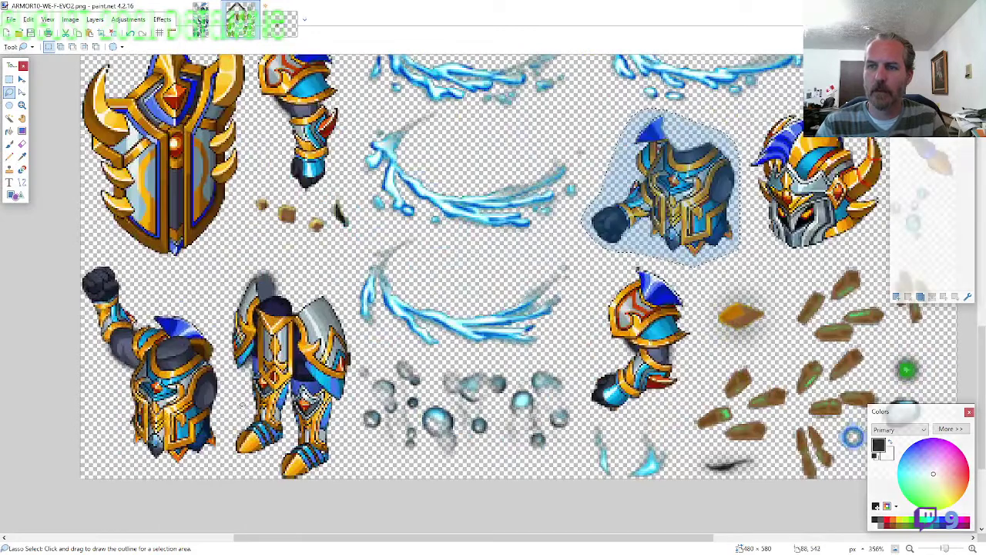
pyautogui.moveTo(231, 409)
pyautogui.mouseDown()
pyautogui.moveTo(224, 474)
pyautogui.moveTo(322, 477)
pyautogui.moveTo(350, 418)
pyautogui.mouseUp()
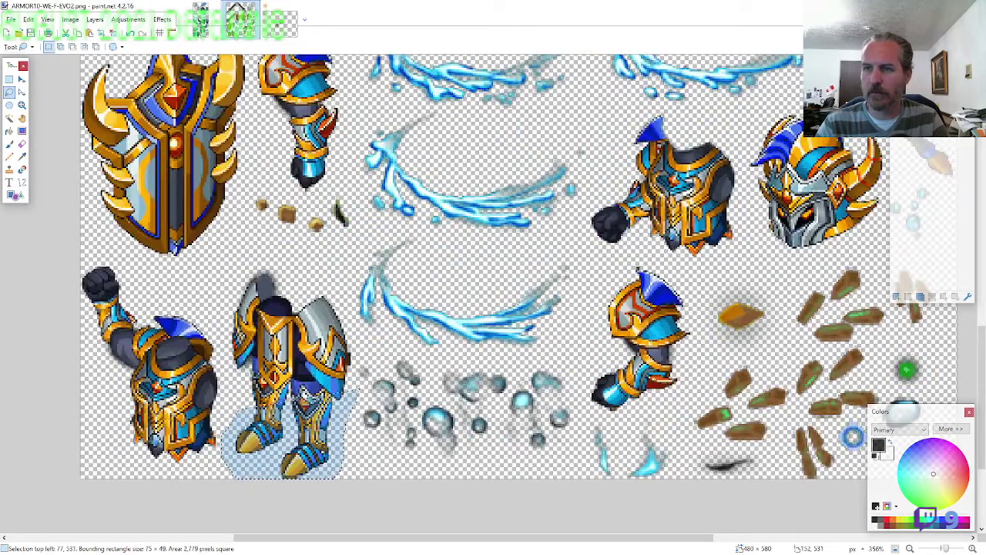
pyautogui.moveTo(356, 371)
pyautogui.mouseDown()
pyautogui.moveTo(323, 285)
pyautogui.moveTo(258, 269)
pyautogui.moveTo(220, 324)
pyautogui.mouseUp()
# Paste the legs onto a new bottom layer and align them under the torso, with the selection at 375, 315
pyautogui.click(278, 23)
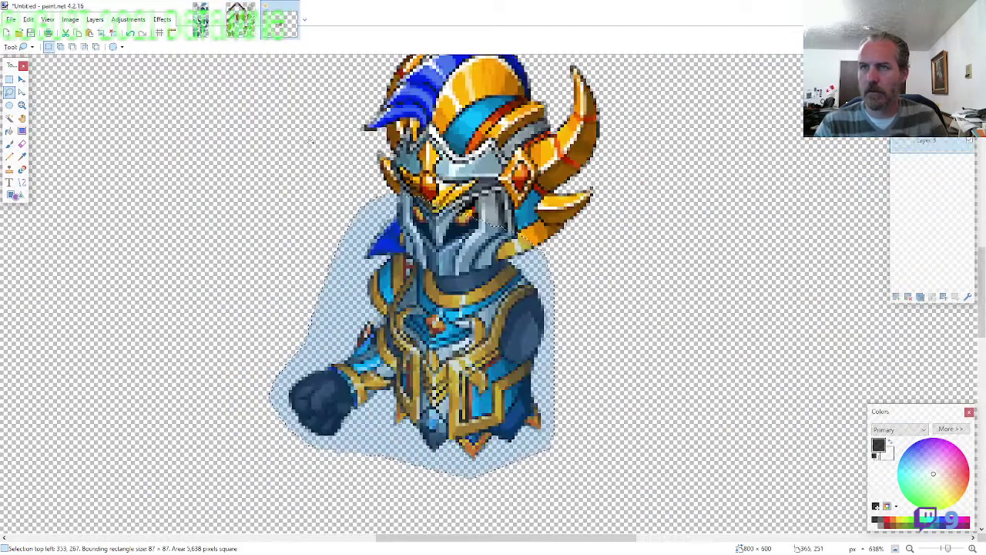
pyautogui.scroll(-3, 636, 253)
pyautogui.hotkey('ctrl', 'v')
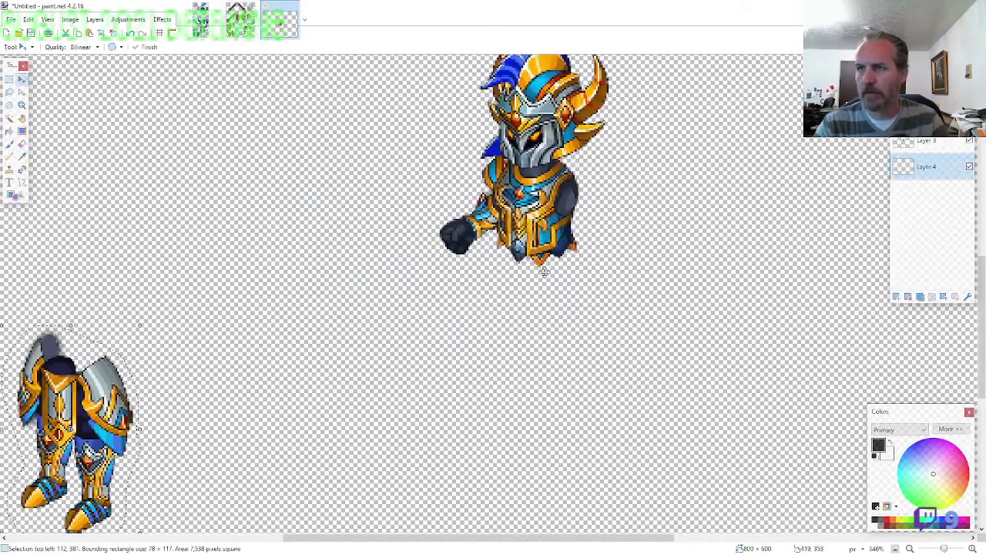
pyautogui.moveTo(318, 324); pyautogui.dragTo(782, 223)
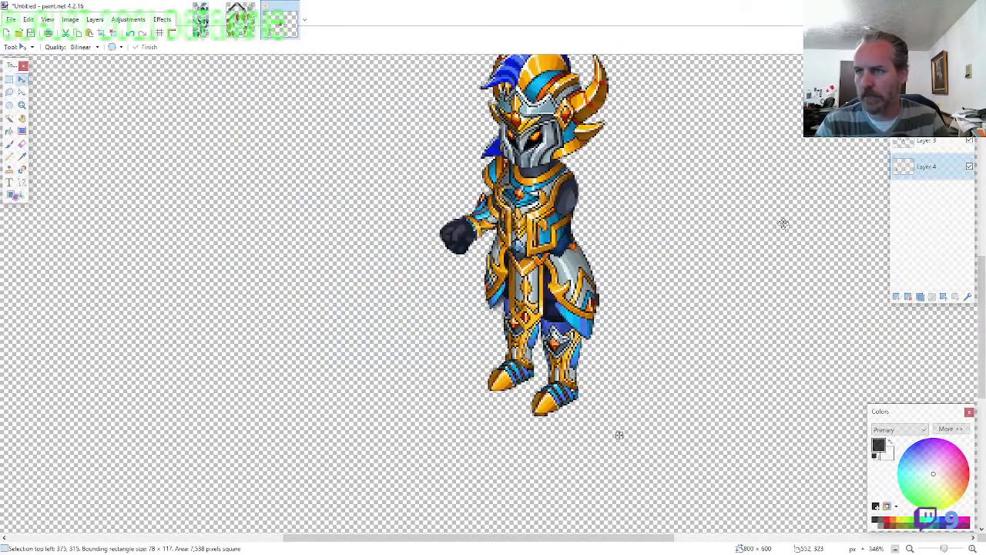
# Lasso-select the hanging armoured arm beside the shield in the ARMOR10 sprite sheet, about 55 × 102 pixels
pyautogui.click(240, 19)
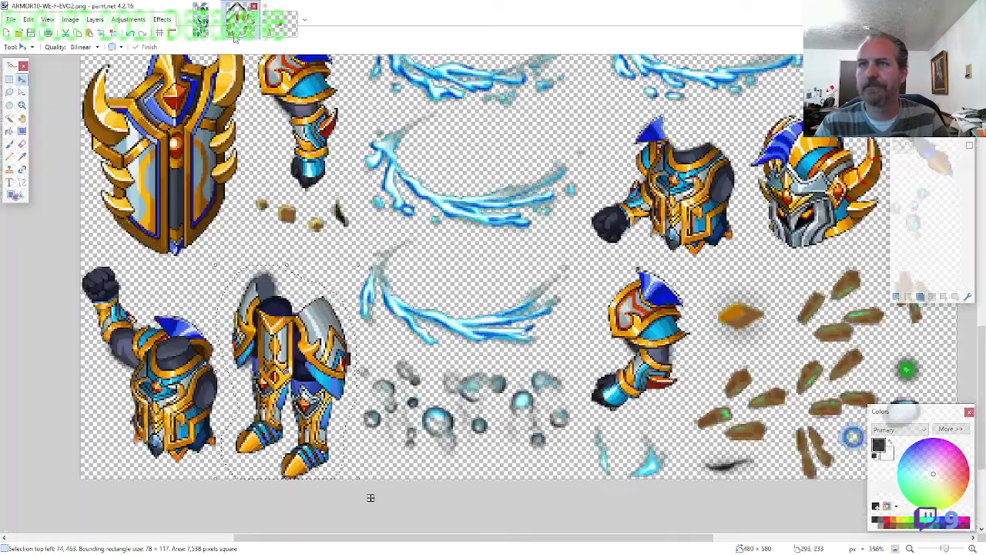
pyautogui.click(9, 92)
pyautogui.scroll(2, 365, 295)
pyautogui.click(343, 336)
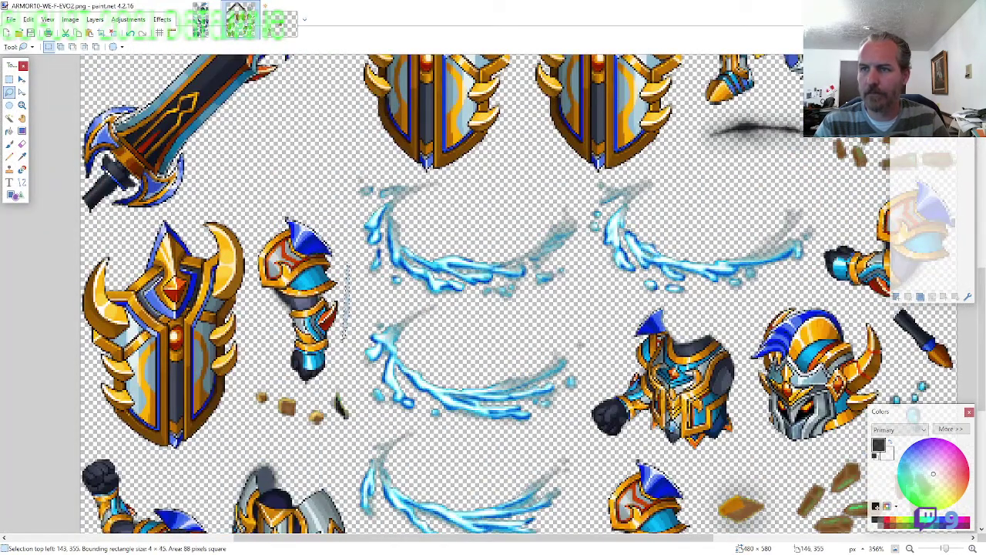
pyautogui.moveTo(352, 261)
pyautogui.mouseDown()
pyautogui.moveTo(297, 209)
pyautogui.moveTo(259, 262)
pyautogui.moveTo(252, 323)
pyautogui.moveTo(271, 336)
pyautogui.mouseUp()
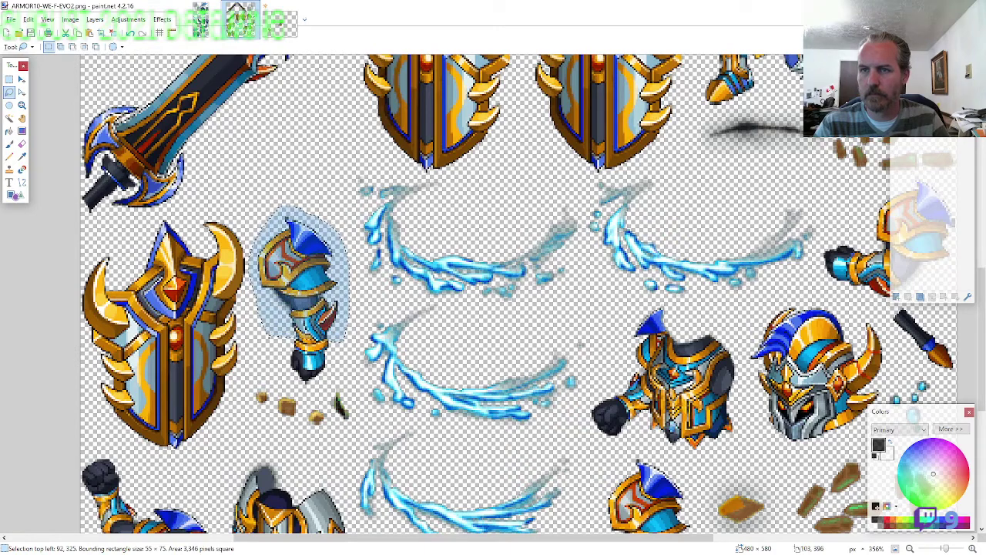
pyautogui.moveTo(342, 331); pyautogui.dragTo(312, 389)
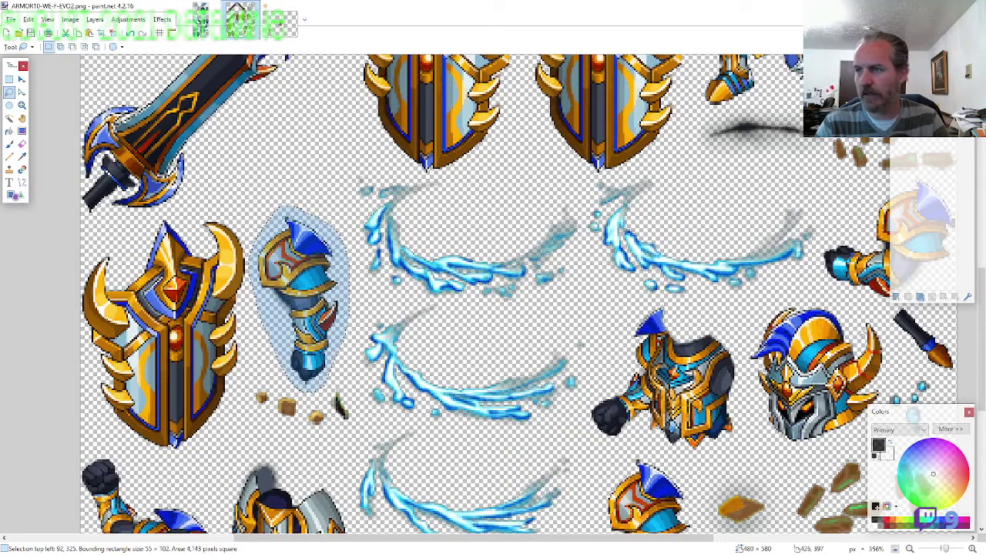
# Paste the arm onto a new layer above the torso's and align it at the bare shoulder, with the selection at 412, 272
pyautogui.click(278, 34)
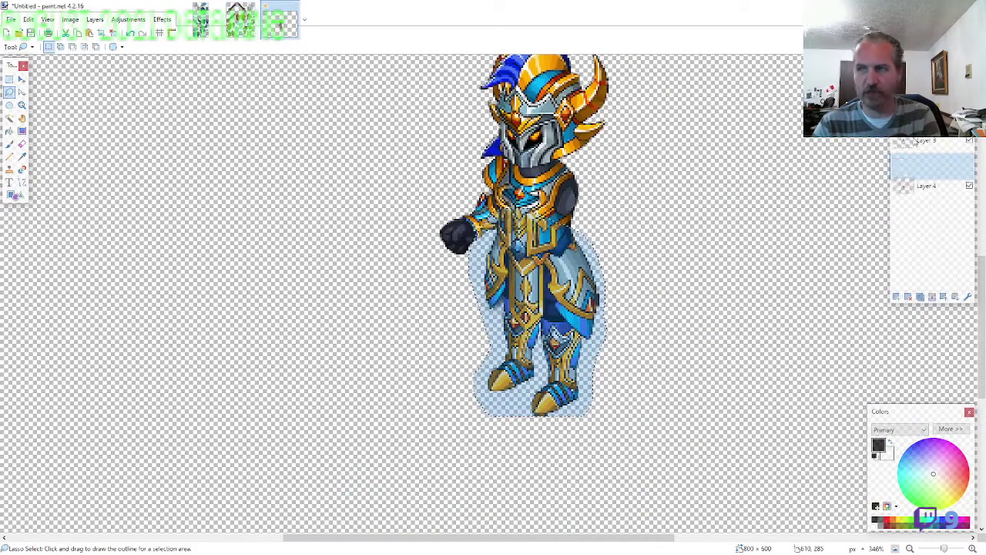
pyautogui.hotkey('ctrl', 'shift', 'v')
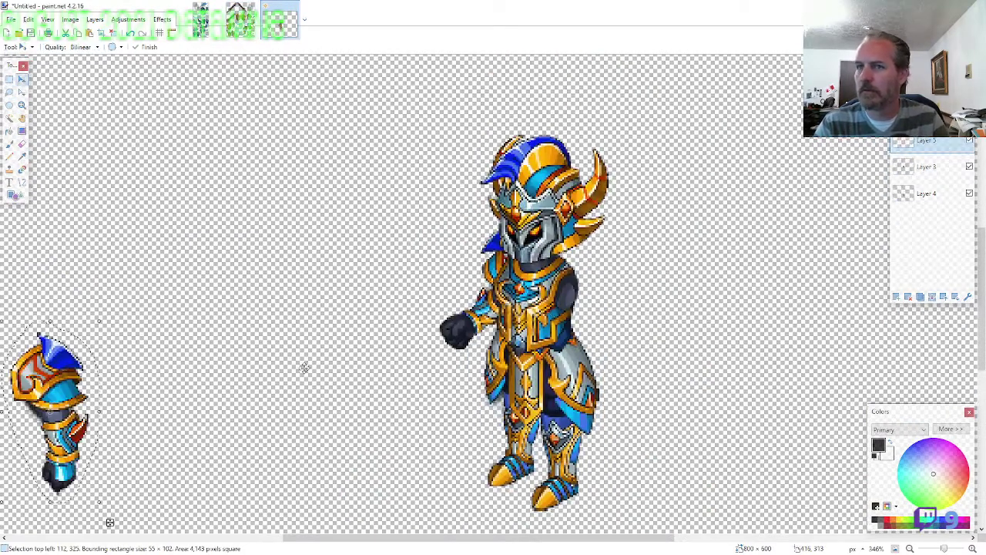
pyautogui.moveTo(110, 522); pyautogui.dragTo(641, 428)
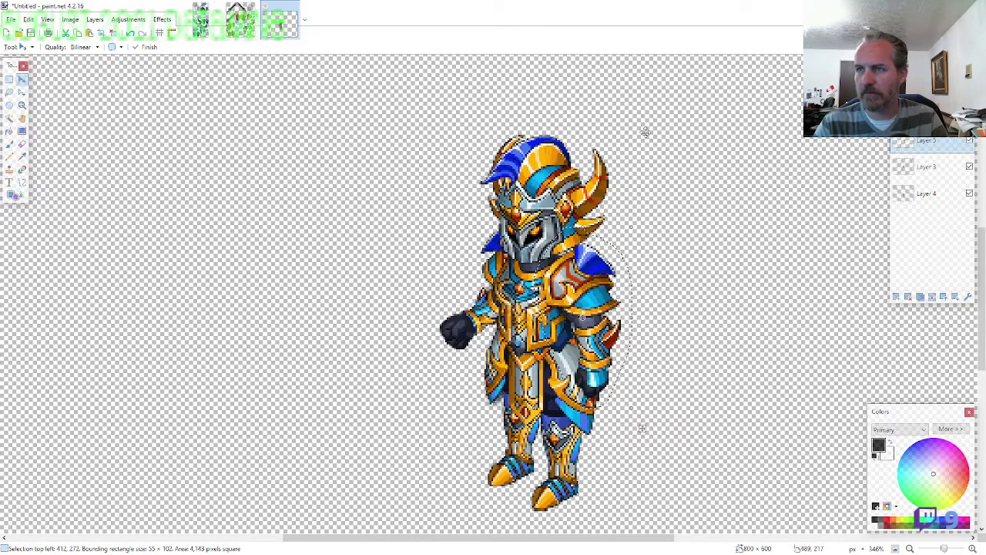
# Lasso-select and copy the angled shield beside the hanging arm in the ARMOR10 sprite sheet, about 93 × 147 pixels
pyautogui.click(239, 19)
pyautogui.click(9, 91)
pyautogui.scroll(-2, 260, 302)
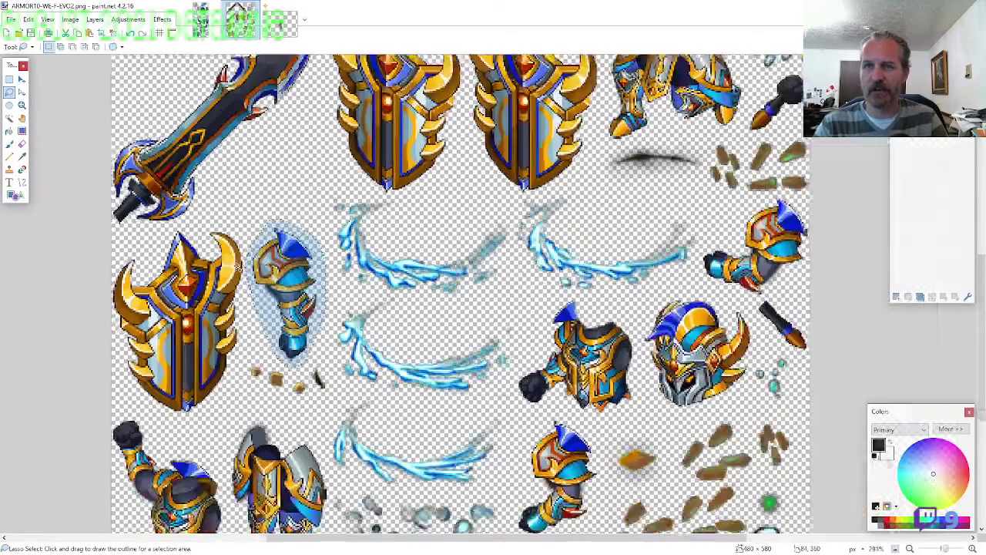
pyautogui.scroll(2, 260, 307)
pyautogui.scroll(-2, 260, 305)
pyautogui.scroll(2, 261, 307)
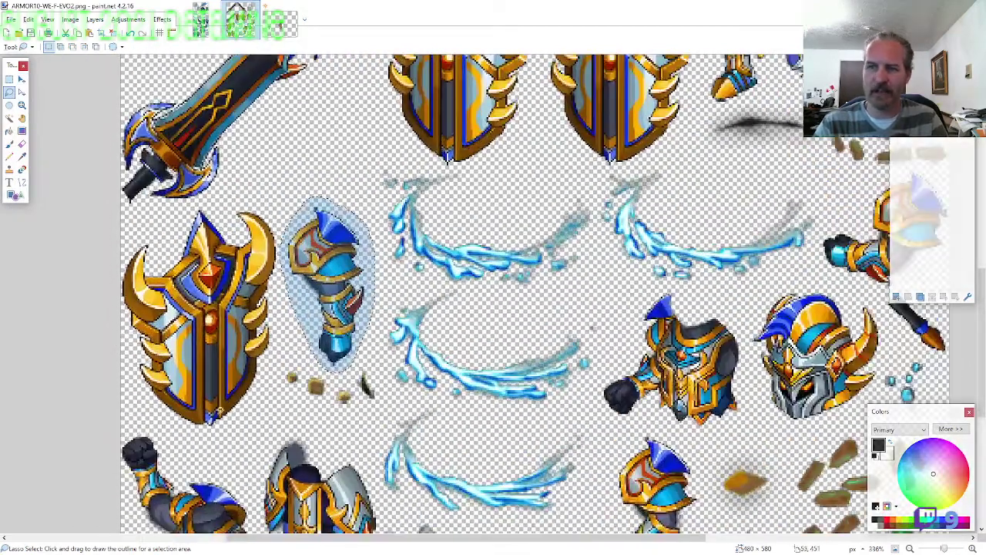
pyautogui.moveTo(251, 410); pyautogui.dragTo(265, 384)
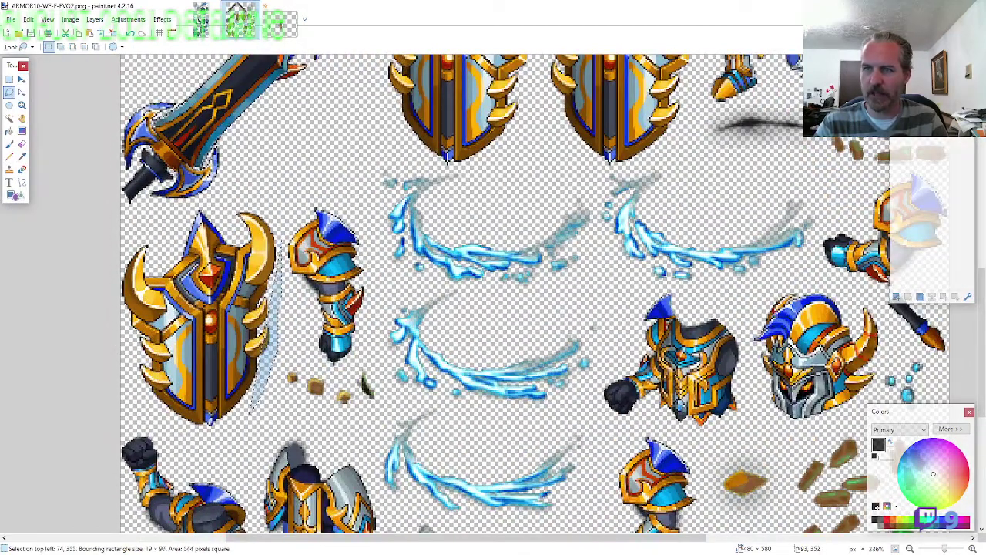
pyautogui.moveTo(279, 251)
pyautogui.mouseDown()
pyautogui.moveTo(264, 202)
pyautogui.moveTo(199, 195)
pyautogui.moveTo(148, 208)
pyautogui.moveTo(101, 320)
pyautogui.moveTo(210, 447)
pyautogui.mouseUp()
pyautogui.hotkey('ctrl', 'c')
# Paste the shield onto a new layer above the arm's and place it over the hanging hand, with the selection at 399, 281
pyautogui.click(282, 21)
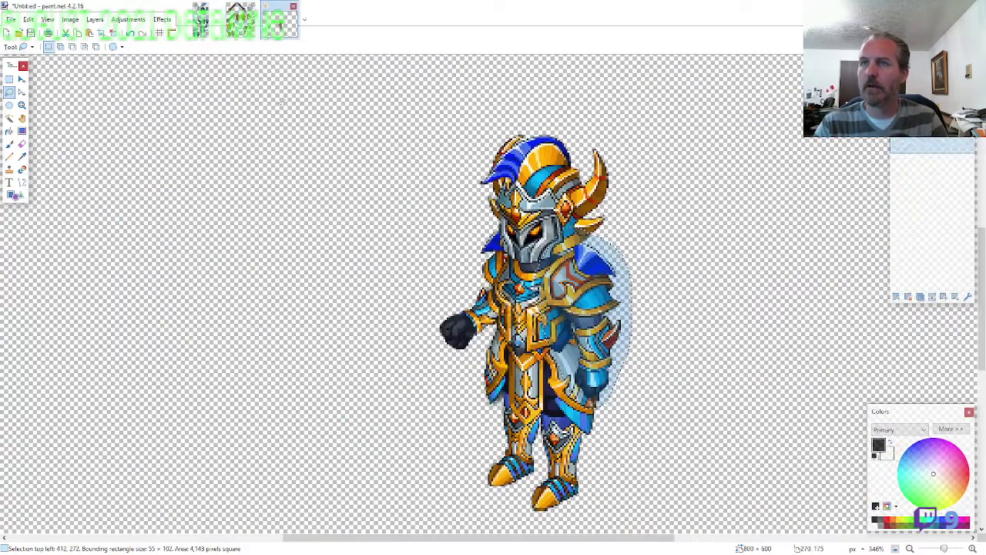
pyautogui.hotkey('ctrl', 'shift', 'v')
pyautogui.moveTo(127, 426); pyautogui.dragTo(639, 398)
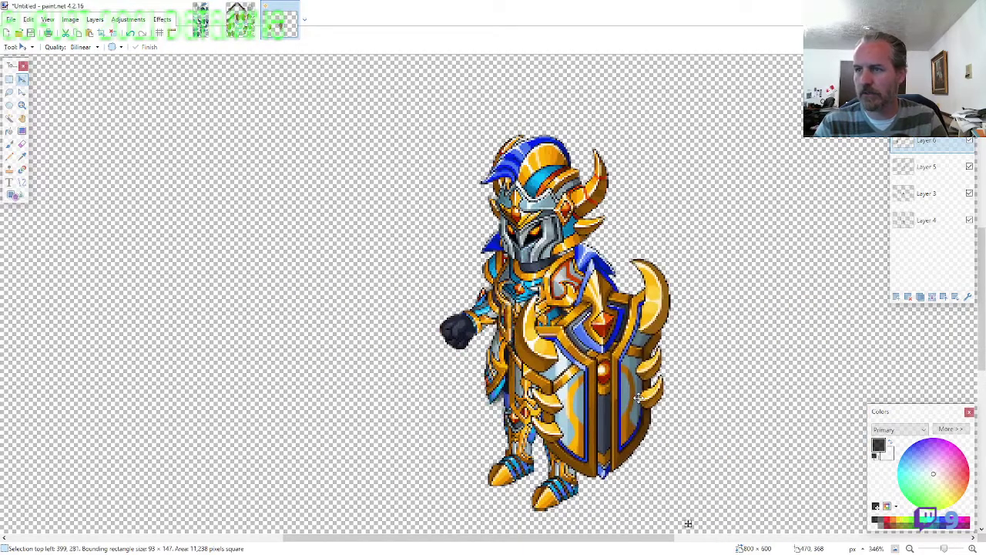
# Lasso-select and copy the upper sword with the fist on its grip in the ARMOR10 sprite sheet, about 155 × 153 pixels
pyautogui.click(240, 20)
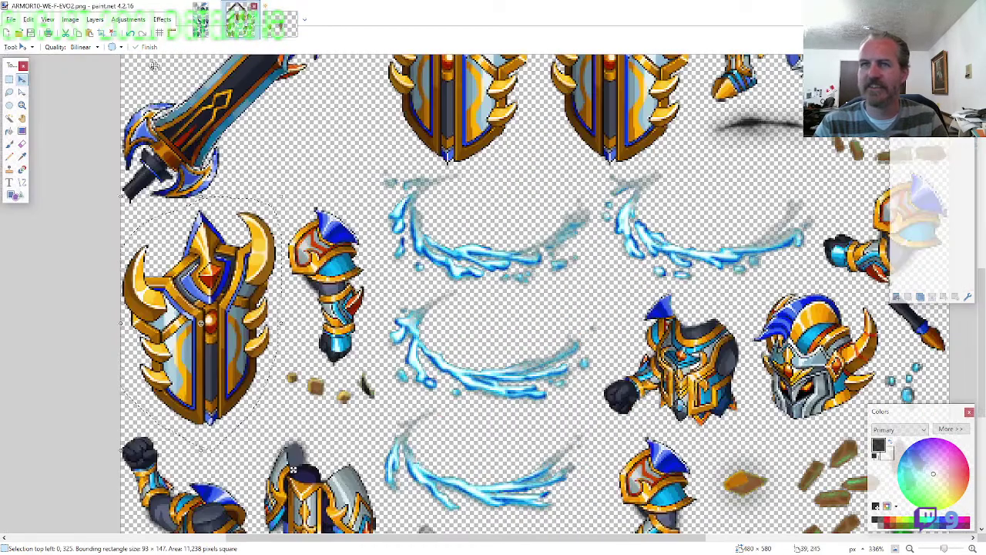
pyautogui.click(9, 92)
pyautogui.scroll(6, 339, 222)
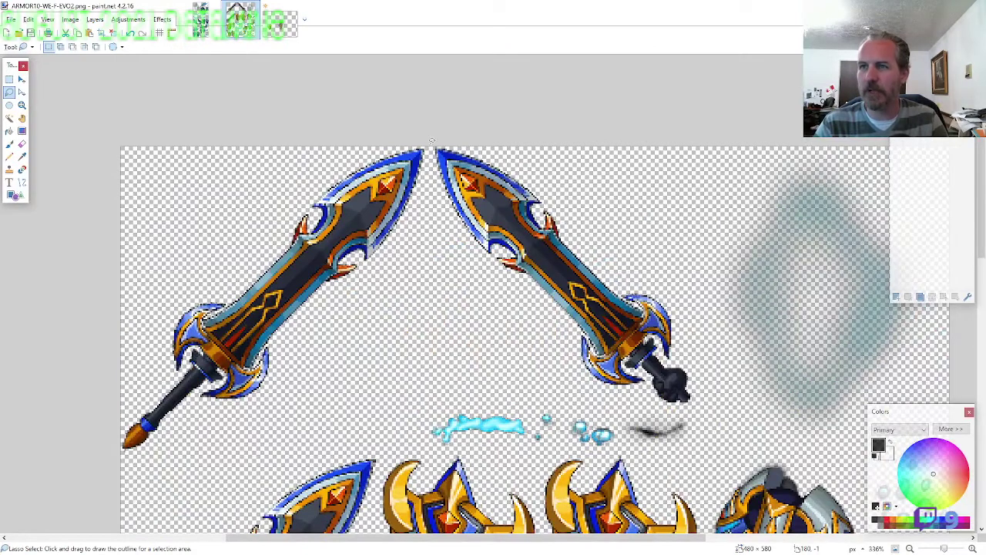
pyautogui.moveTo(432, 141)
pyautogui.mouseDown()
pyautogui.moveTo(462, 257)
pyautogui.moveTo(544, 352)
pyautogui.moveTo(609, 389)
pyautogui.moveTo(682, 404)
pyautogui.moveTo(693, 381)
pyautogui.moveTo(647, 293)
pyautogui.moveTo(574, 200)
pyautogui.moveTo(441, 146)
pyautogui.mouseUp()
pyautogui.hotkey('ctrl', 'c')
# Paste the sword onto the shield's layer and align its gripping fist with the figure's wrist, with the selection at 230, 193
pyautogui.click(279, 19)
pyautogui.keyDown('ctrl'); pyautogui.scroll(5, 437, 270); pyautogui.keyUp('ctrl')
pyautogui.hotkey('ctrl', 'shift', 'v')
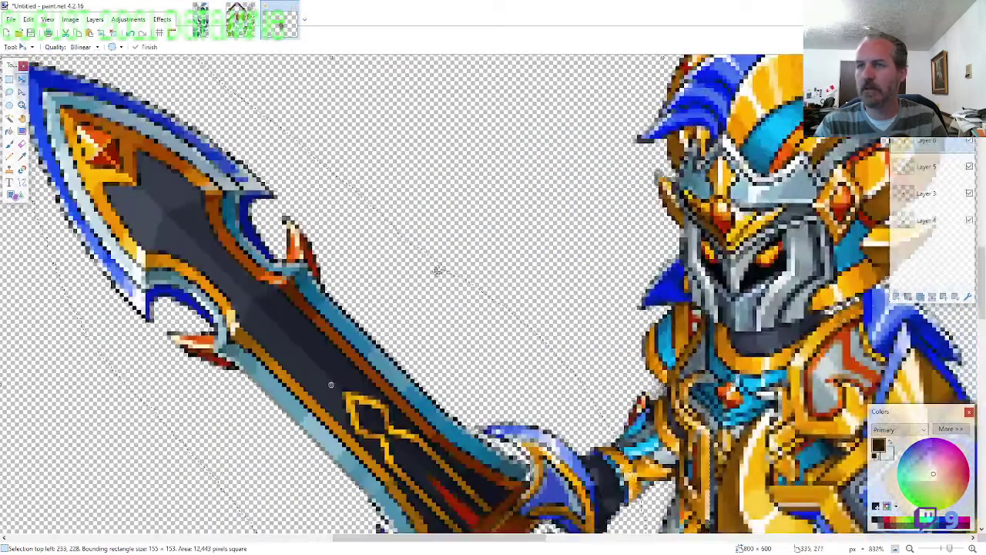
pyautogui.scroll(-3, 437, 270)
pyautogui.moveTo(598, 396); pyautogui.dragTo(588, 254)
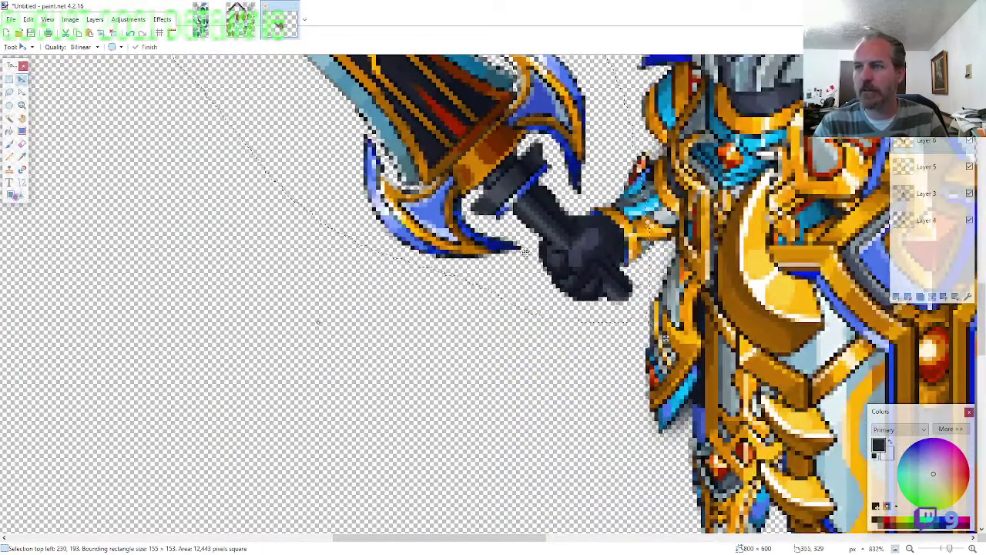
pyautogui.moveTo(528, 252); pyautogui.dragTo(529, 252)
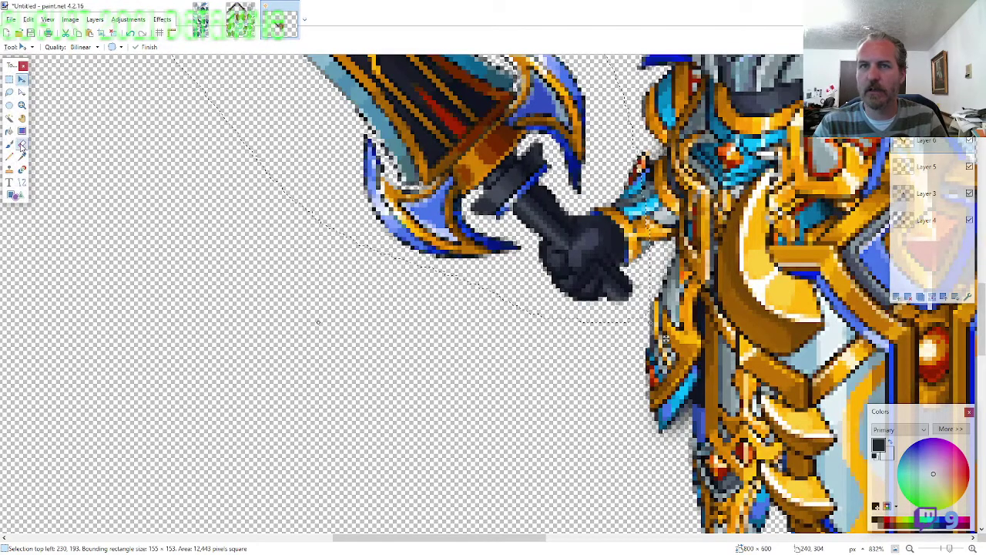
# Erase stray edge pixels from the sword's handle stub below the fist with brush width 2 and 75% hardness
pyautogui.click(22, 144)
pyautogui.scroll(3, 601, 236)
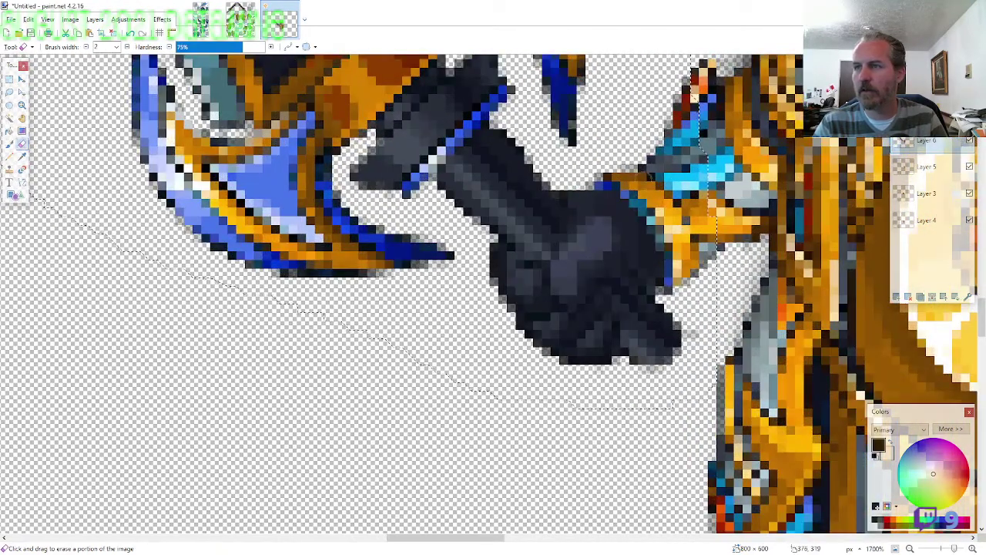
pyautogui.scroll(-2, 678, 231)
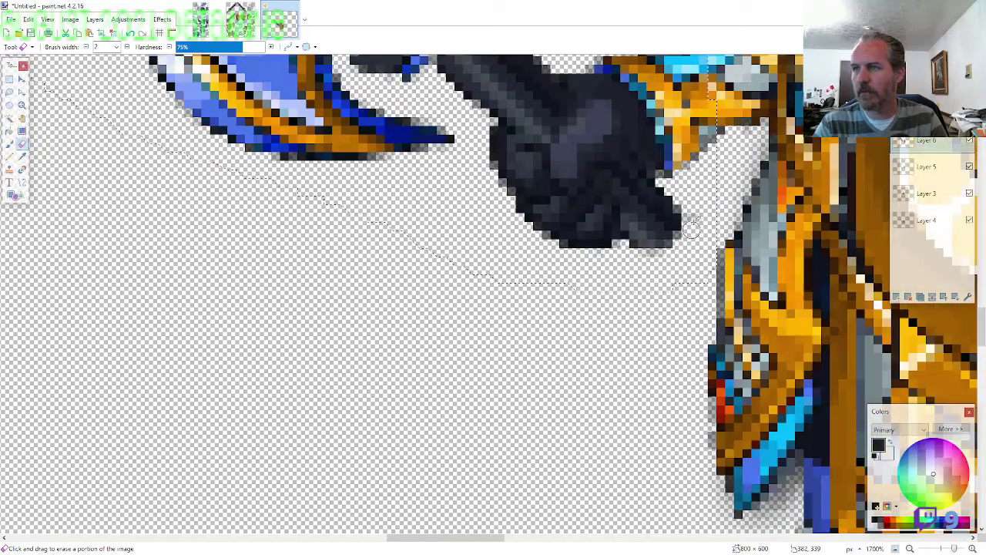
pyautogui.moveTo(691, 226); pyautogui.dragTo(667, 240)
pyautogui.scroll(-2, 575, 328)
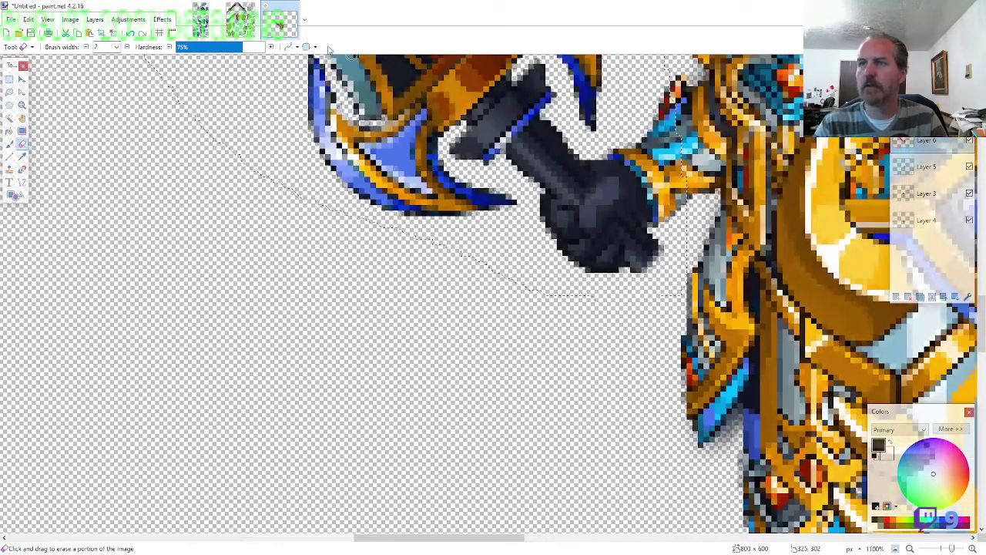
# Lasso-select the separate sword handle end with the gold pommel beside the helmet in the ARMOR10 sprite sheet, about 38 × 42 pixels
pyautogui.click(241, 19)
pyautogui.click(10, 92)
pyautogui.scroll(-3, 121, 217)
pyautogui.scroll(-3, 398, 239)
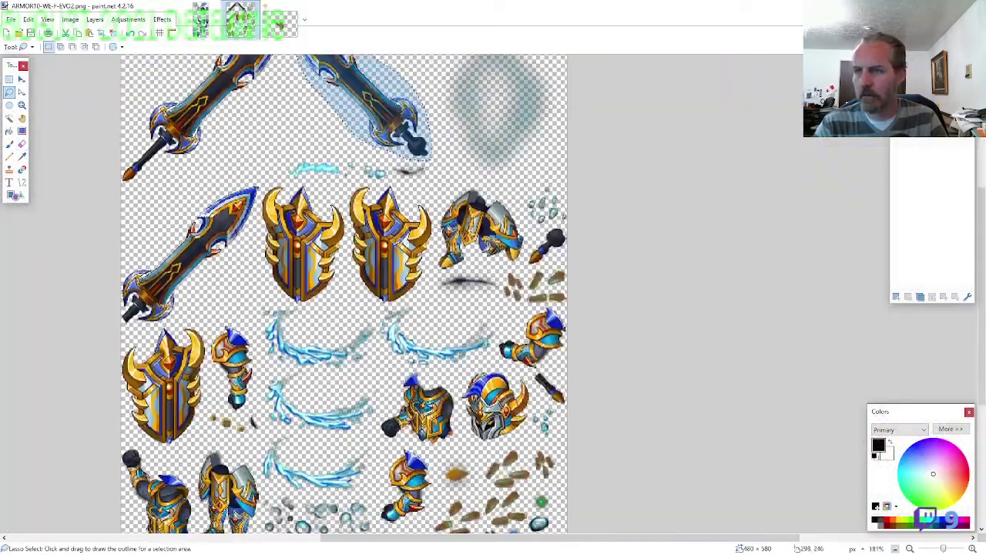
pyautogui.scroll(4, 563, 418)
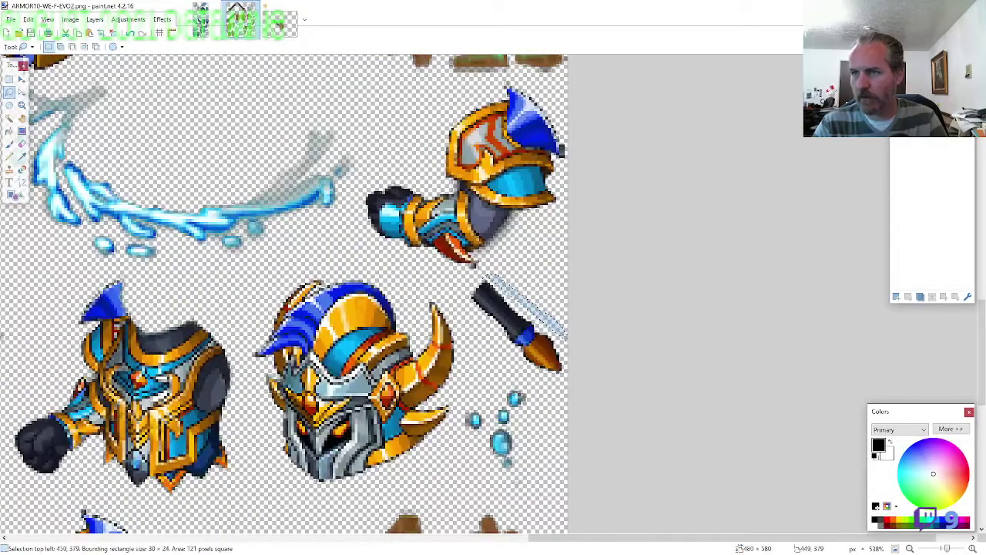
pyautogui.moveTo(483, 275)
pyautogui.mouseDown()
pyautogui.moveTo(482, 347)
pyautogui.moveTo(566, 389)
pyautogui.mouseUp()
# Paste the handle end onto a new bottom layer and align it below the fist, with the selection at 363, 324
pyautogui.click(281, 24)
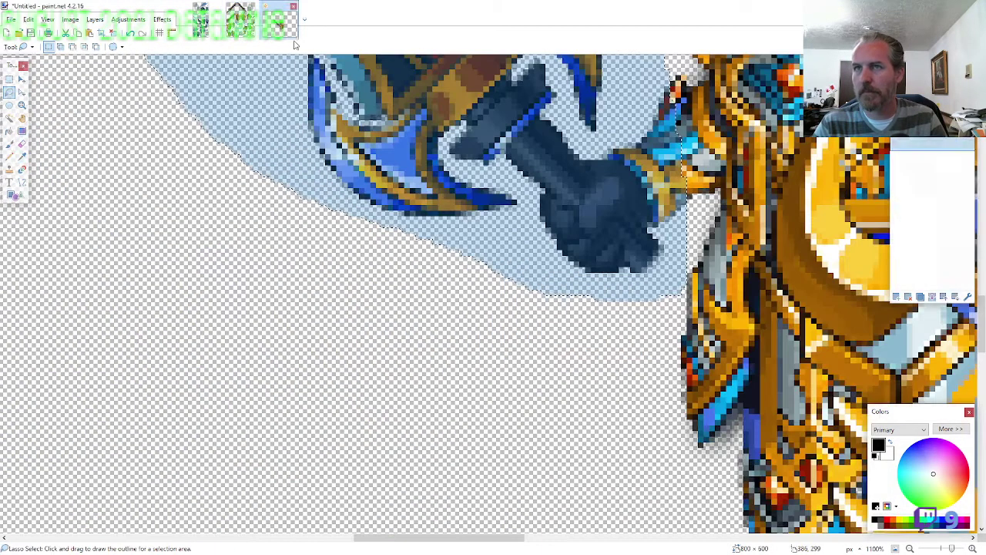
pyautogui.click(928, 246)
pyautogui.hotkey('ctrl', 'v')
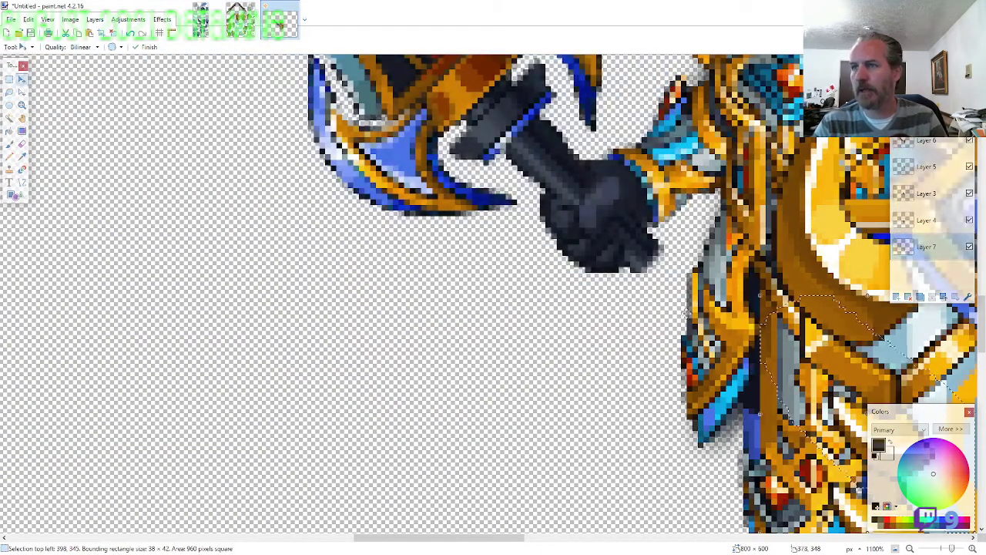
pyautogui.moveTo(691, 313); pyautogui.dragTo(499, 198)
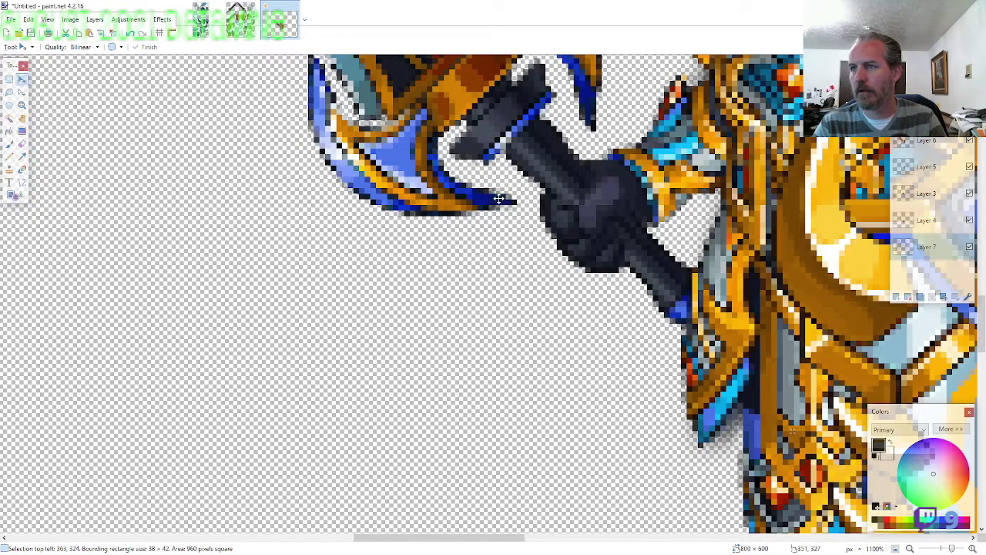
# Merge the figure's layers, select the whole canvas and move the figure into the upper-left corner, with the selection at -218, -179
pyautogui.scroll(-10, 499, 199)
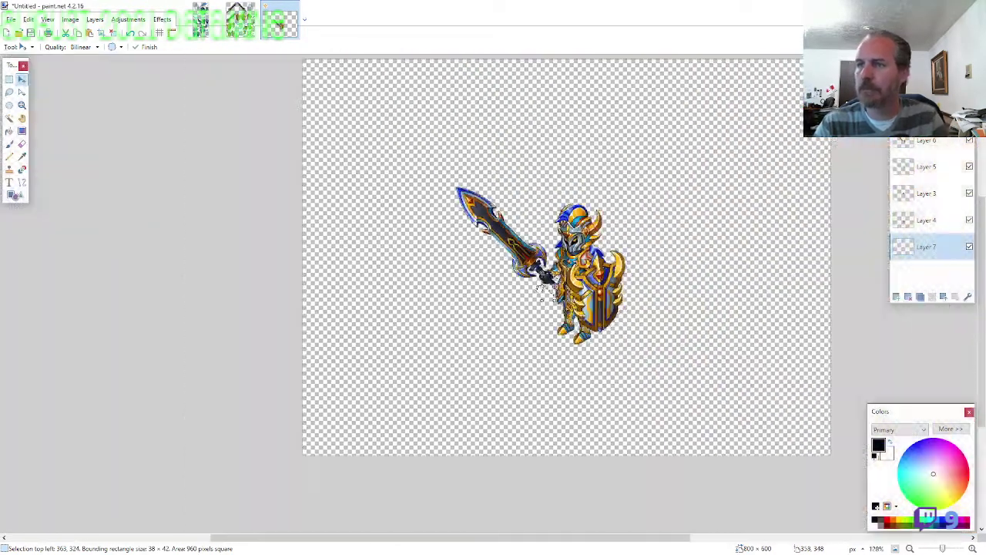
pyautogui.scroll(-1, 539, 289)
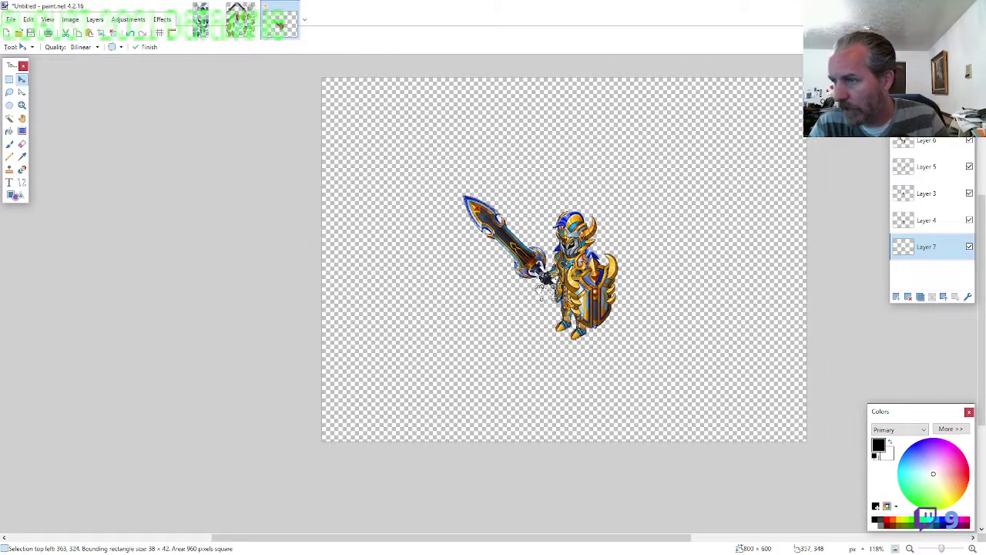
pyautogui.scroll(-1, 543, 287)
pyautogui.scroll(2, 546, 289)
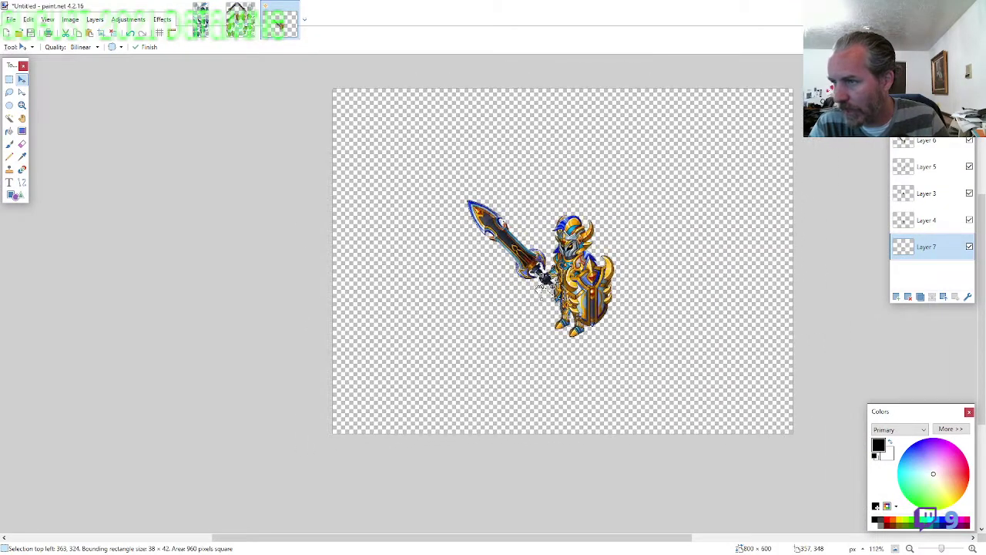
pyautogui.scroll(1, 579, 315)
pyautogui.scroll(-1, 579, 315)
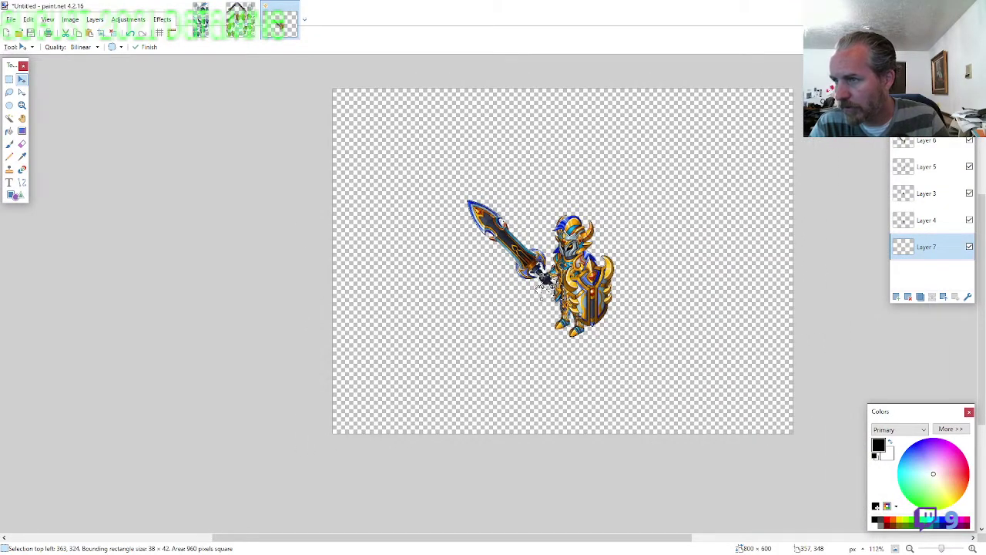
pyautogui.hotkey('ctrl', 'a')
pyautogui.click(929, 113)
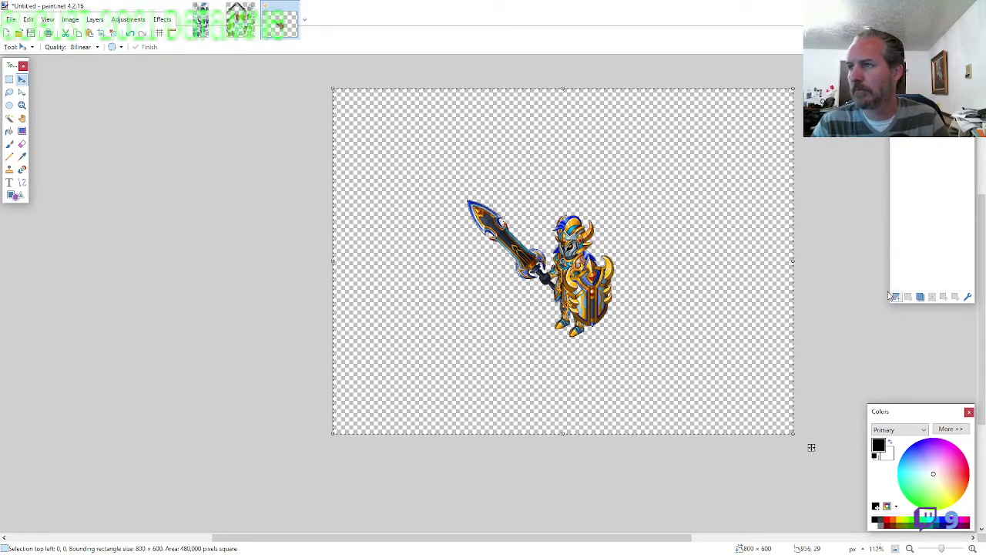
pyautogui.moveTo(712, 239); pyautogui.dragTo(577, 136)
pyautogui.moveTo(684, 343); pyautogui.dragTo(686, 344)
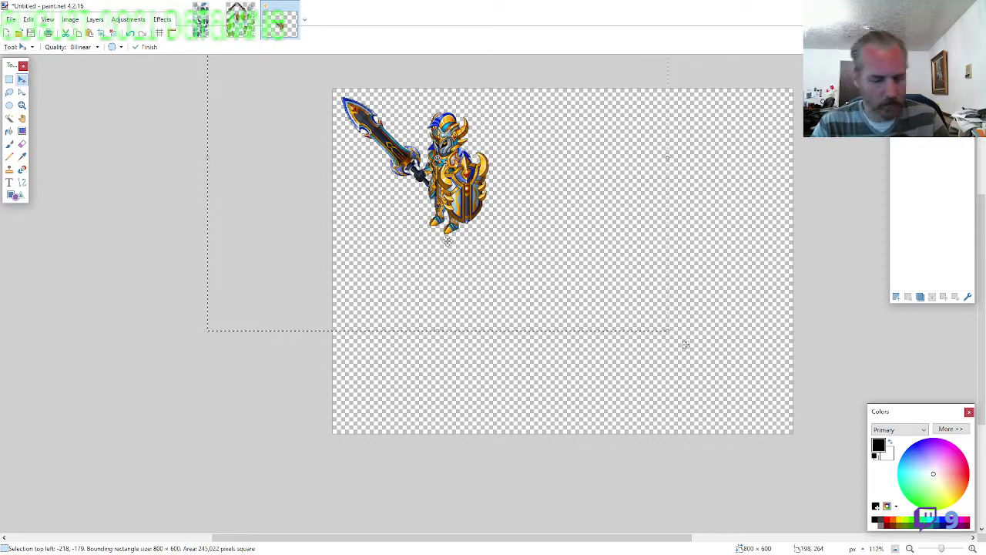
# Resize the canvas to 285 × 285 pixels and shift the figure down 6 pixels
pyautogui.hotkey('ctrl', 'shift', 'r')
pyautogui.write('285')
pyautogui.press('Tab')
pyautogui.write('285')
pyautogui.press('Return')
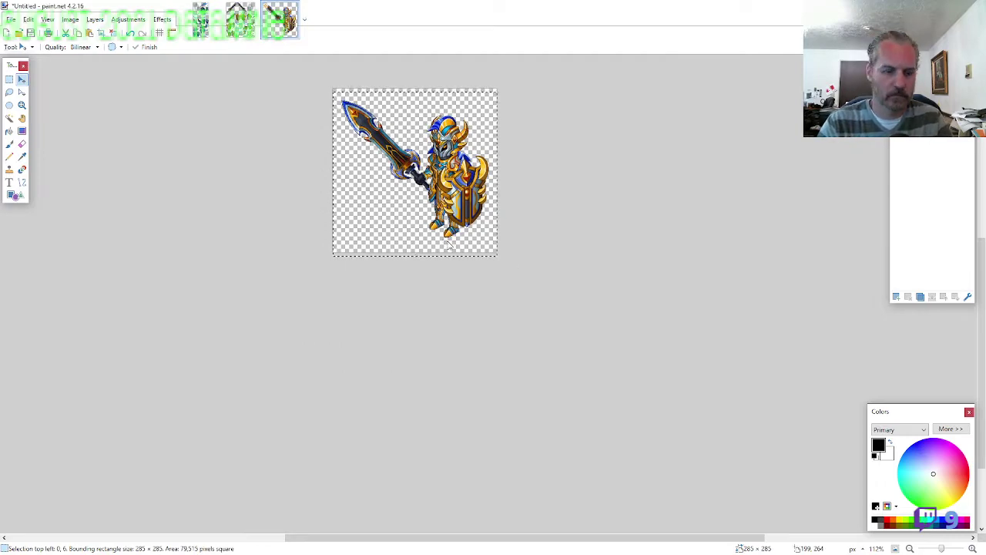
# Save the figure as the PNG ARMOR10-WE-F-EVO2 with the default settings and close it along with the ARMOR10 sprite sheet
pyautogui.hotkey('ctrl', 's')
pyautogui.write('ARMOR')
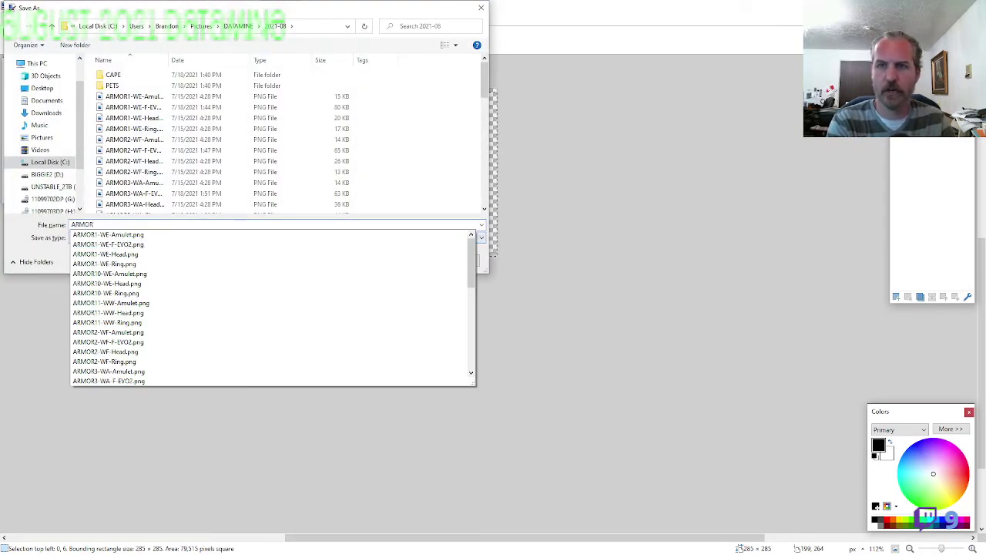
pyautogui.write('10-WE-')
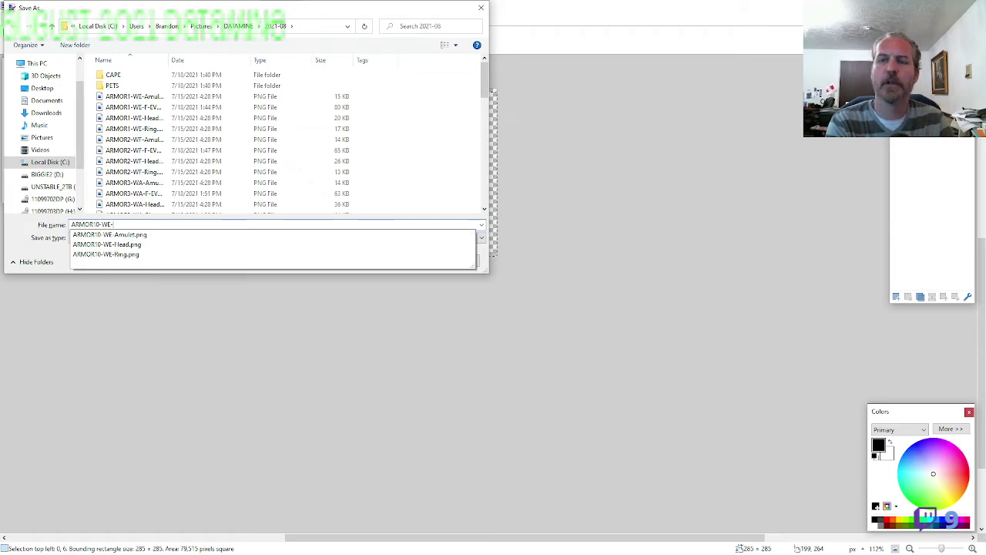
pyautogui.write('F-EVO2')
pyautogui.press('Return')
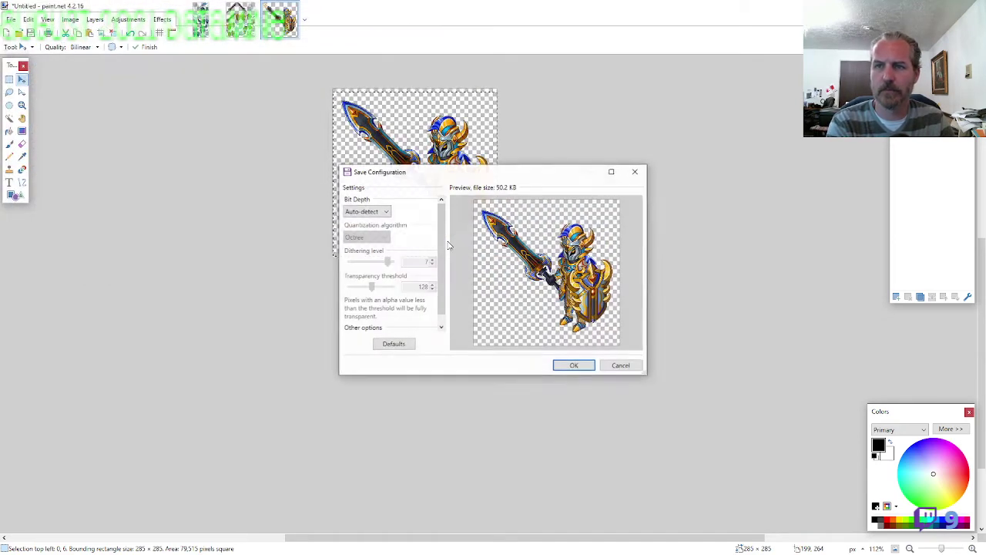
pyautogui.press('Return')
pyautogui.hotkey('ctrl', 'w')
pyautogui.hotkey('ctrl', 'w')
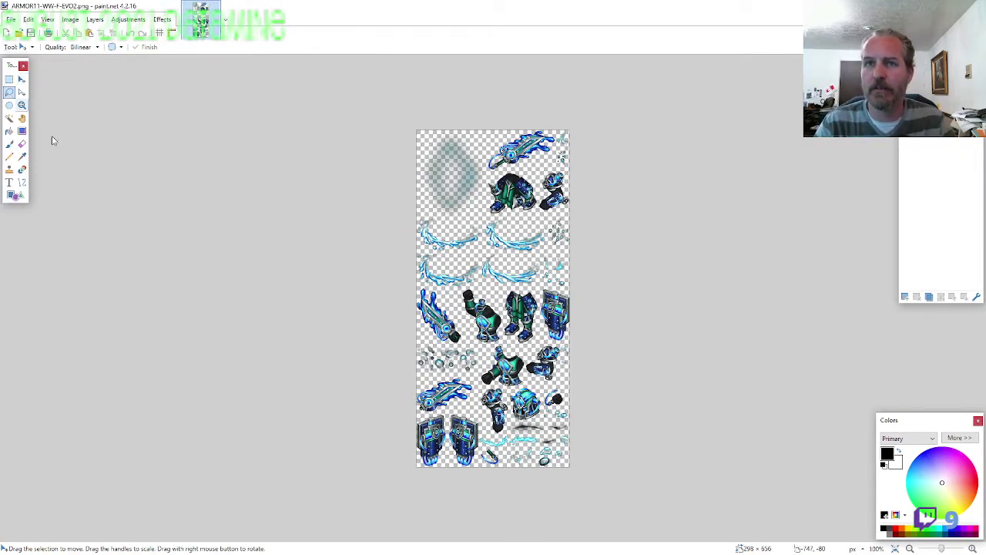
# Lasso-select the blue and green helmet in the ARMOR11-WW-F-EVO2 sprite sheet, about 68 × 76 pixels
pyautogui.scroll(4, 530, 385)
pyautogui.moveTo(554, 400); pyautogui.dragTo(563, 359)
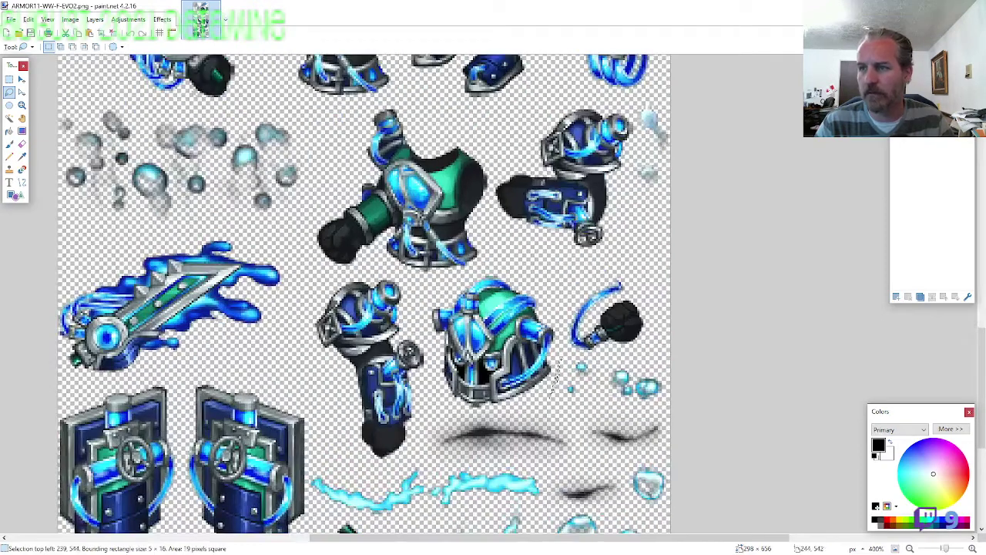
pyautogui.moveTo(558, 313)
pyautogui.mouseDown()
pyautogui.moveTo(531, 271)
pyautogui.moveTo(474, 270)
pyautogui.moveTo(431, 291)
pyautogui.moveTo(432, 372)
pyautogui.moveTo(462, 420)
pyautogui.mouseUp()
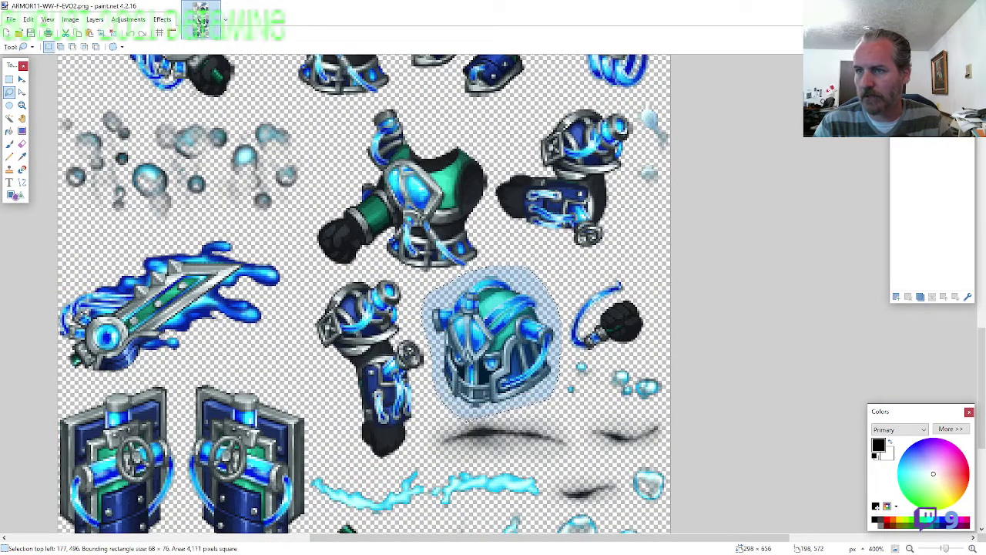
# Create a new 800 × 600 pixel transparent image and paste the helmet slightly above and to the right of the canvas centre
pyautogui.hotkey('ctrl', 'n')
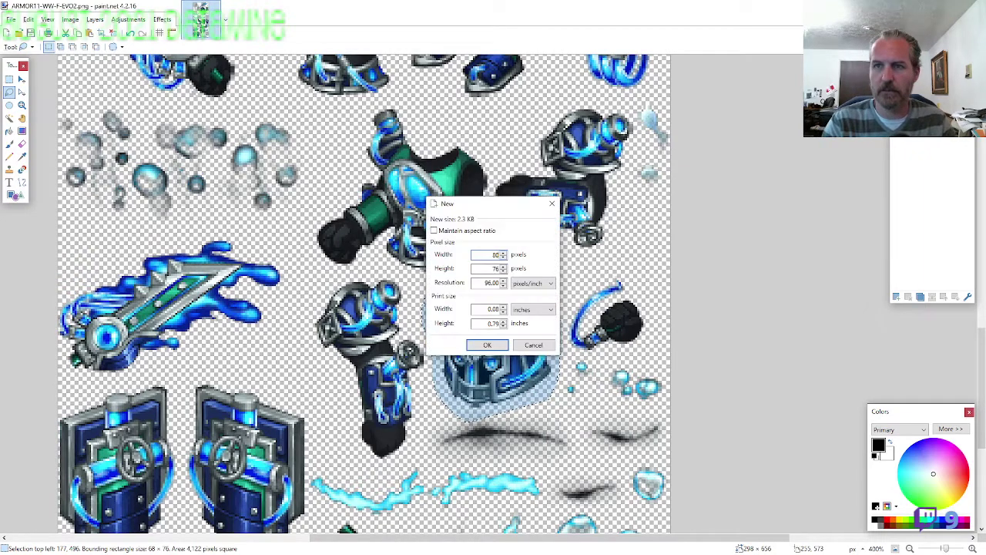
pyautogui.press('Return')
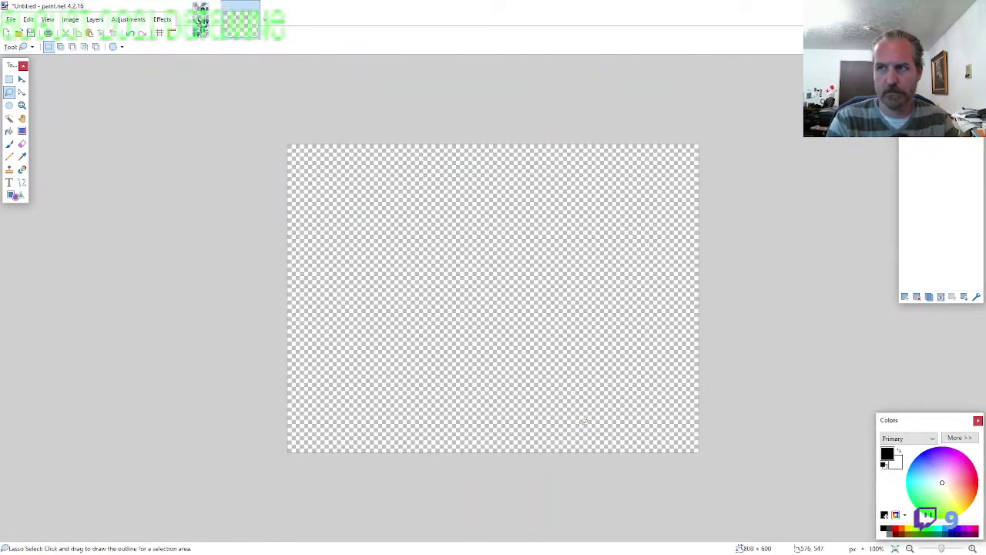
pyautogui.hotkey('ctrl', 'v')
pyautogui.moveTo(427, 453); pyautogui.dragTo(555, 303)
# Erase the faint stray shading below and above the helmet with the Eraser at brush width 2
pyautogui.click(22, 144)
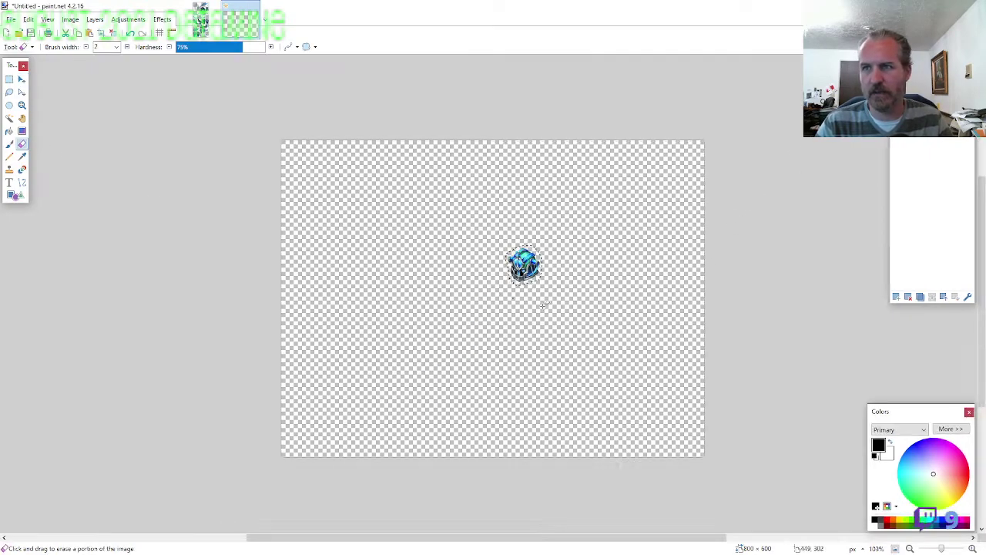
pyautogui.scroll(8, 528, 283)
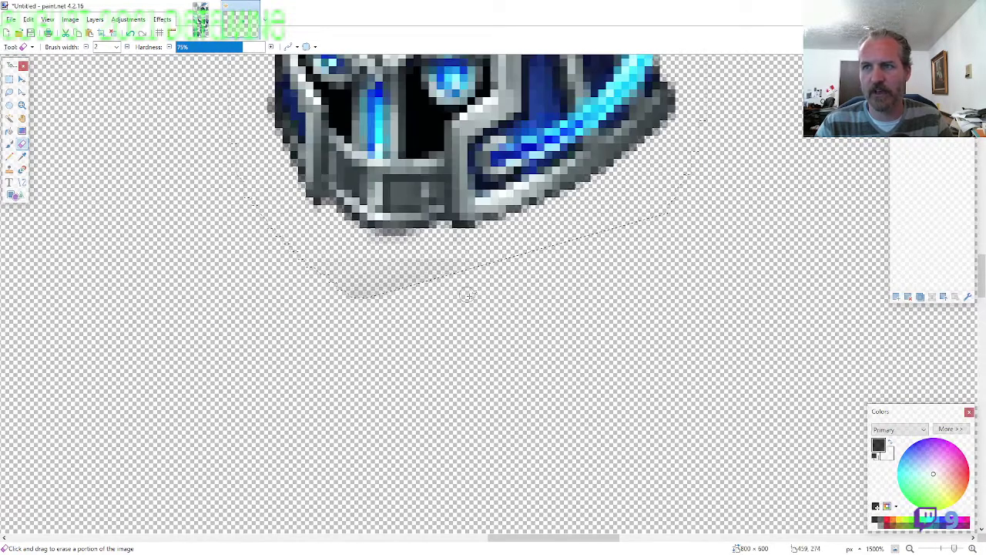
pyautogui.scroll(-8, 467, 295)
pyautogui.scroll(3, 493, 315)
pyautogui.scroll(9, 487, 369)
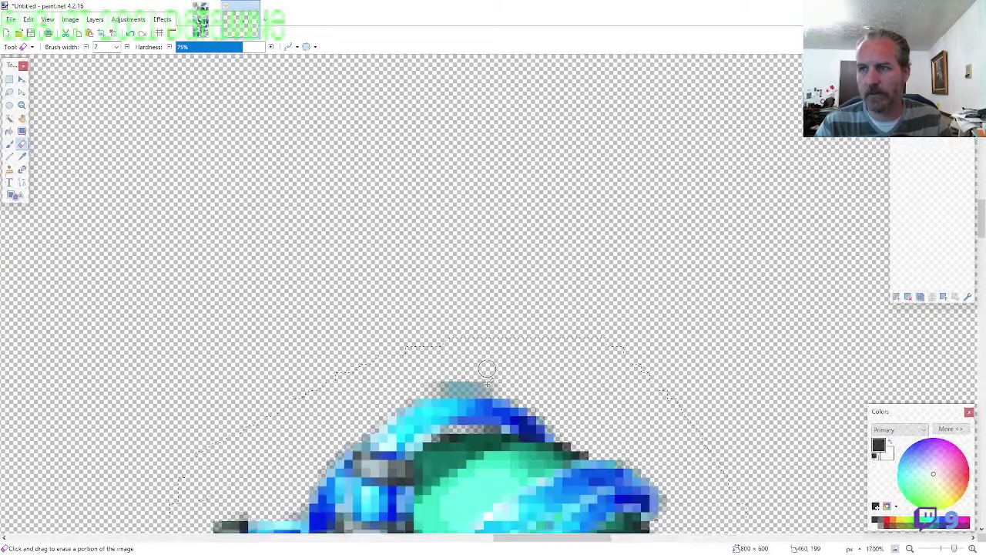
pyautogui.scroll(-3, 487, 369)
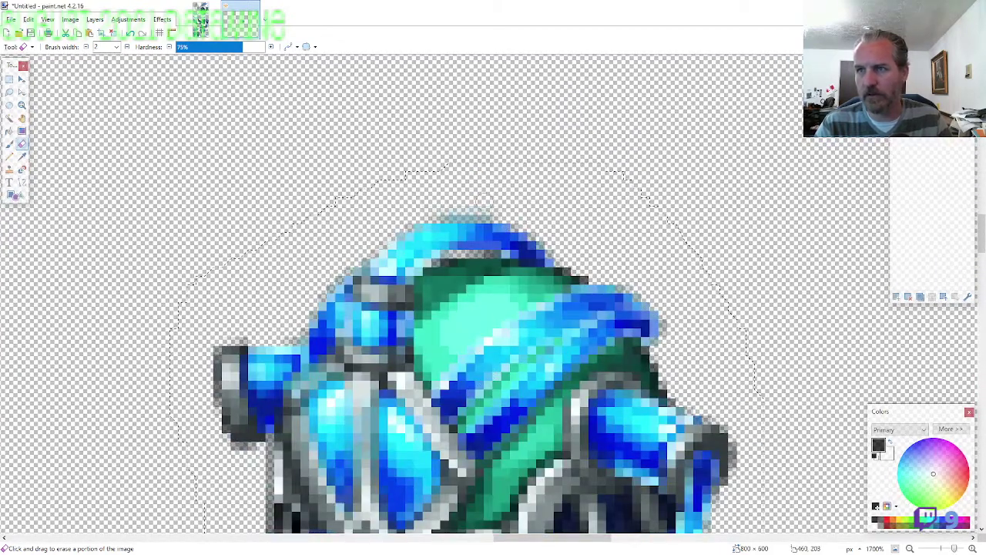
pyautogui.scroll(-5, 478, 206)
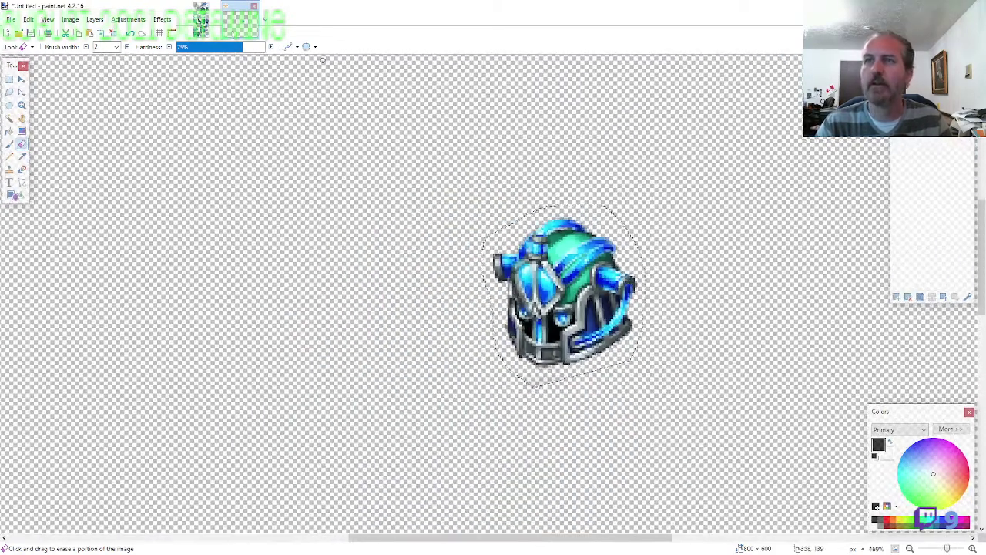
# Lasso-select the torso with the lowered arm above the helmet in the ARMOR11 sprite sheet, about 91 × 85 pixels
pyautogui.hotkey('ctrl', 'Tab')
pyautogui.click(9, 92)
pyautogui.scroll(-1, 131, 248)
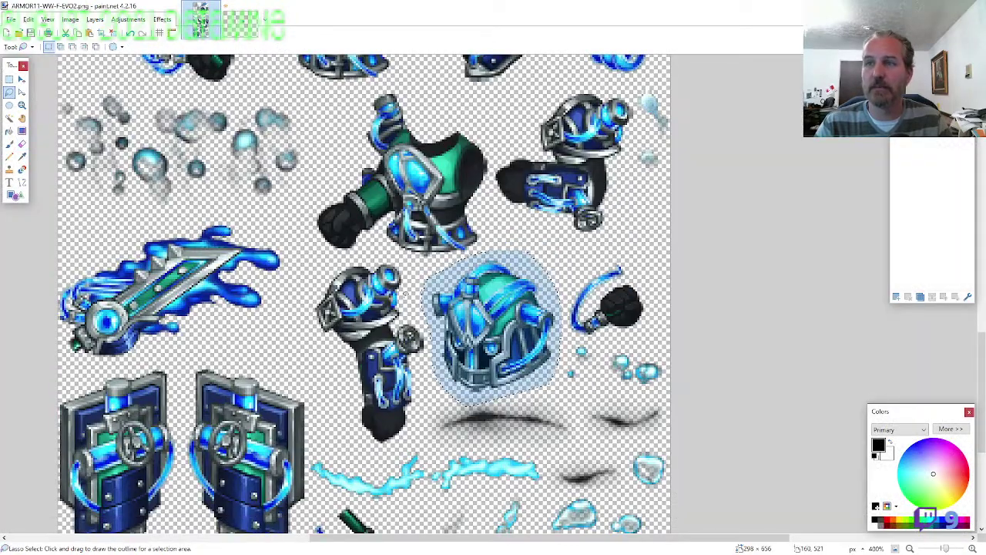
pyautogui.scroll(3, 261, 257)
pyautogui.click(483, 301)
pyautogui.moveTo(484, 299); pyautogui.dragTo(486, 255)
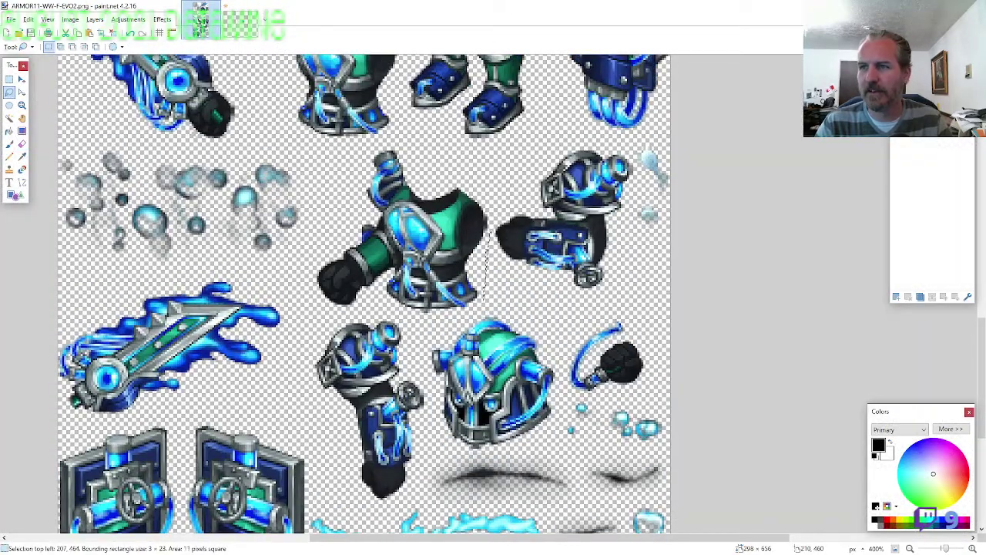
pyautogui.moveTo(478, 187)
pyautogui.mouseDown()
pyautogui.moveTo(420, 153)
pyautogui.moveTo(368, 150)
pyautogui.moveTo(333, 191)
pyautogui.moveTo(324, 291)
pyautogui.moveTo(331, 308)
pyautogui.mouseUp()
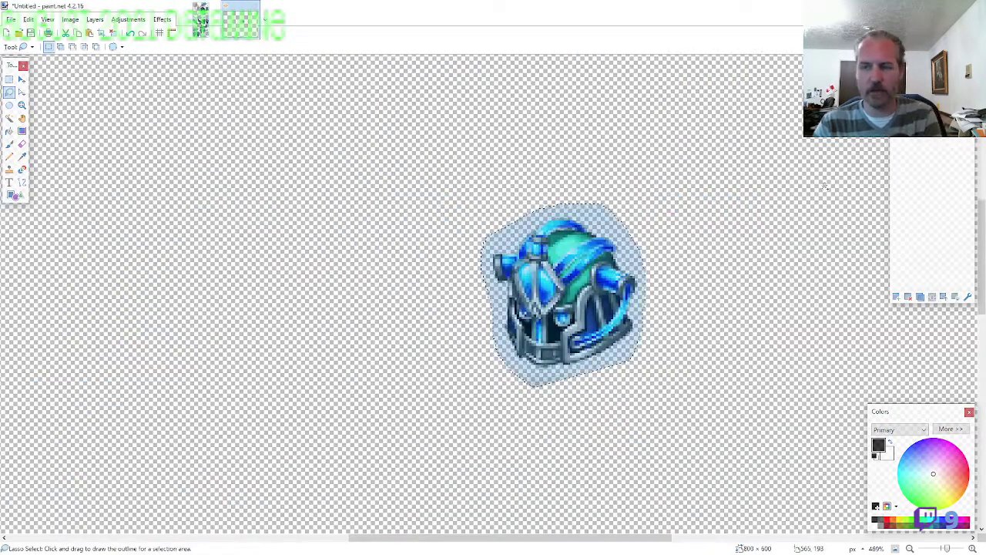
# Paste the torso onto a new layer below the helmet's layer and align it under the helmet, with the selection at 394, 239
pyautogui.scroll(-3, 593, 293)
pyautogui.hotkey('ctrl', 'v')
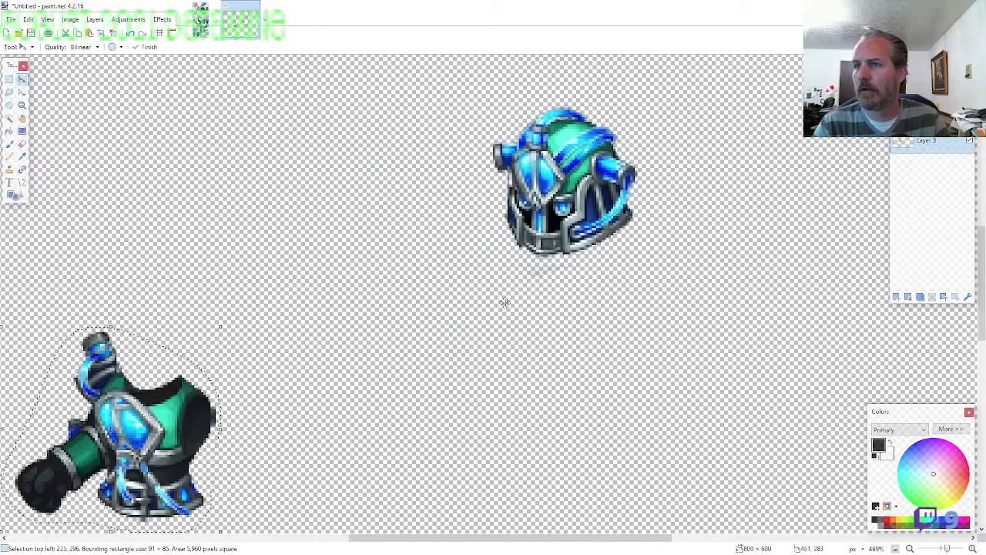
pyautogui.moveTo(157, 434); pyautogui.dragTo(528, 327)
pyautogui.moveTo(608, 436); pyautogui.dragTo(644, 410)
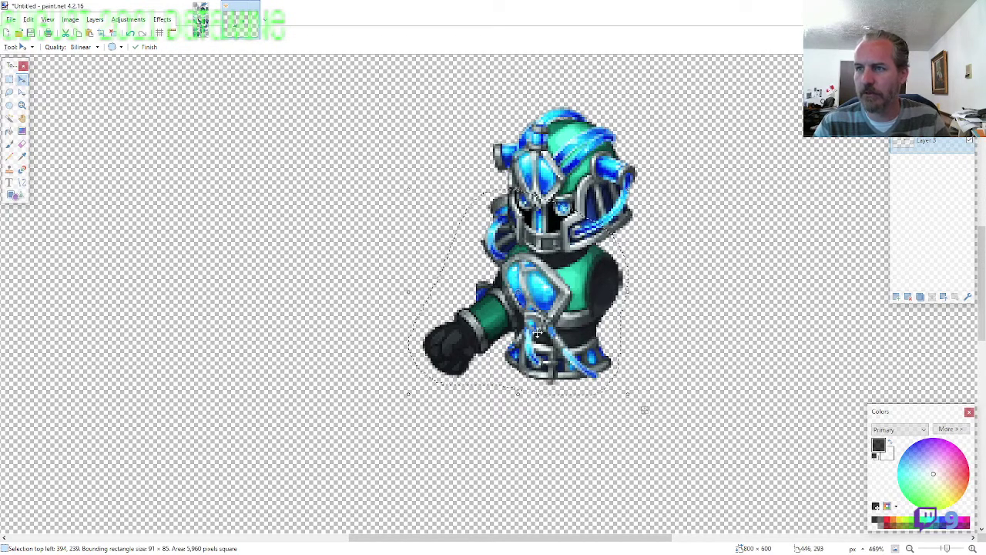
# Lasso-select the legs beside the shield in the ARMOR11 sprite sheet, about 73 × 112 pixels
pyautogui.hotkey('ctrl', 'Tab')
pyautogui.press('s')
pyautogui.scroll(5, 509, 337)
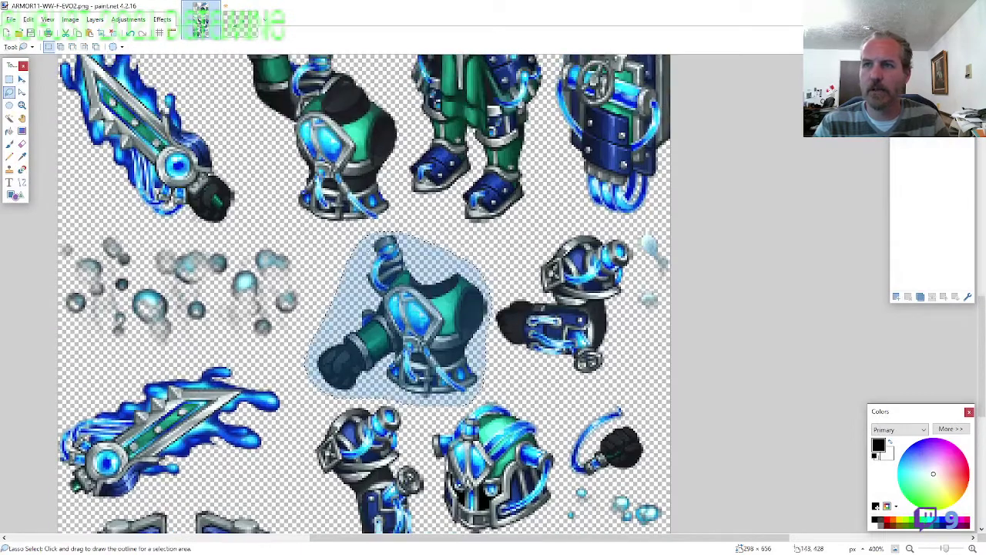
pyautogui.moveTo(539, 297); pyautogui.dragTo(542, 245)
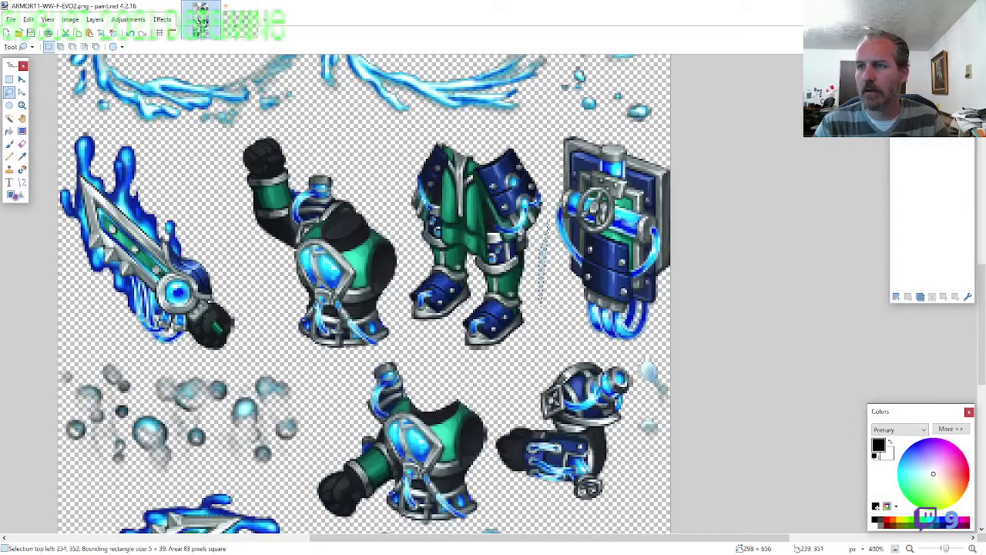
pyautogui.moveTo(543, 176)
pyautogui.mouseDown()
pyautogui.moveTo(502, 137)
pyautogui.moveTo(436, 137)
pyautogui.moveTo(402, 202)
pyautogui.moveTo(409, 231)
pyautogui.moveTo(401, 297)
pyautogui.moveTo(413, 331)
pyautogui.moveTo(473, 361)
pyautogui.moveTo(520, 356)
pyautogui.mouseUp()
# Paste the legs onto a new bottom layer and align them under the torso's belt, with the selection at 419, 298
pyautogui.click(245, 22)
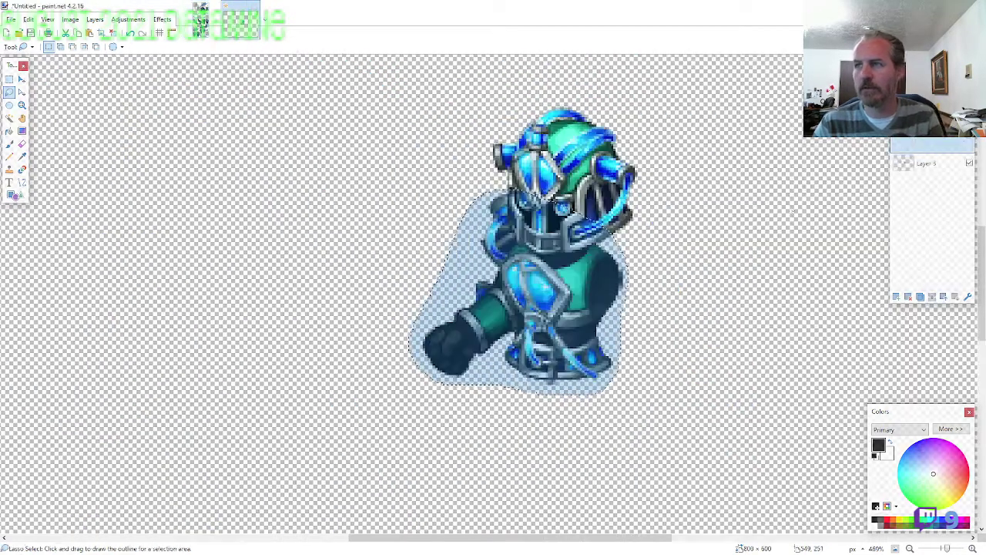
pyautogui.scroll(-1, 772, 252)
pyautogui.hotkey('ctrl', 'v')
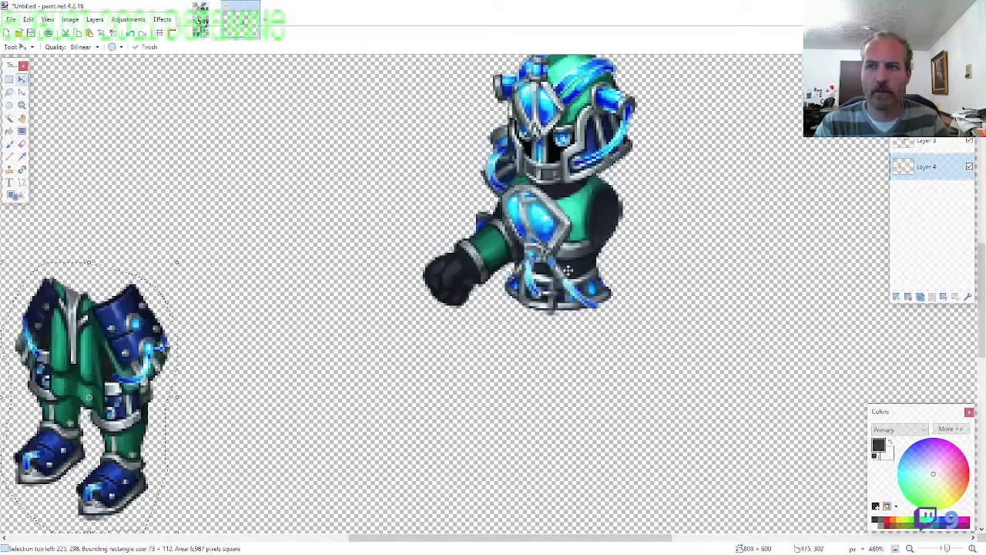
pyautogui.moveTo(141, 331); pyautogui.dragTo(610, 333)
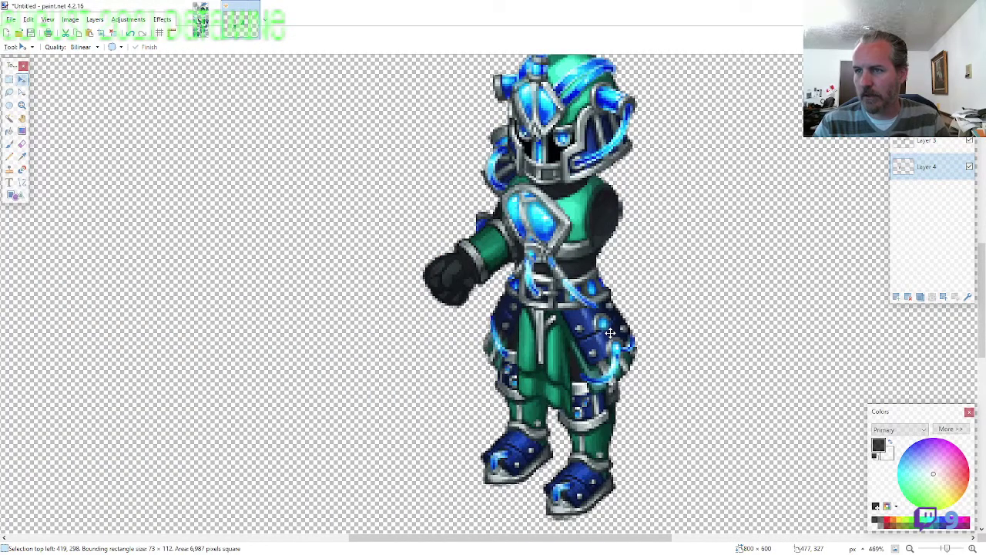
# Erase the faint shadow pixels beneath the boots on the legs layer
pyautogui.click(22, 143)
pyautogui.scroll(-3, 611, 300)
pyautogui.scroll(3, 610, 300)
pyautogui.scroll(2, 609, 269)
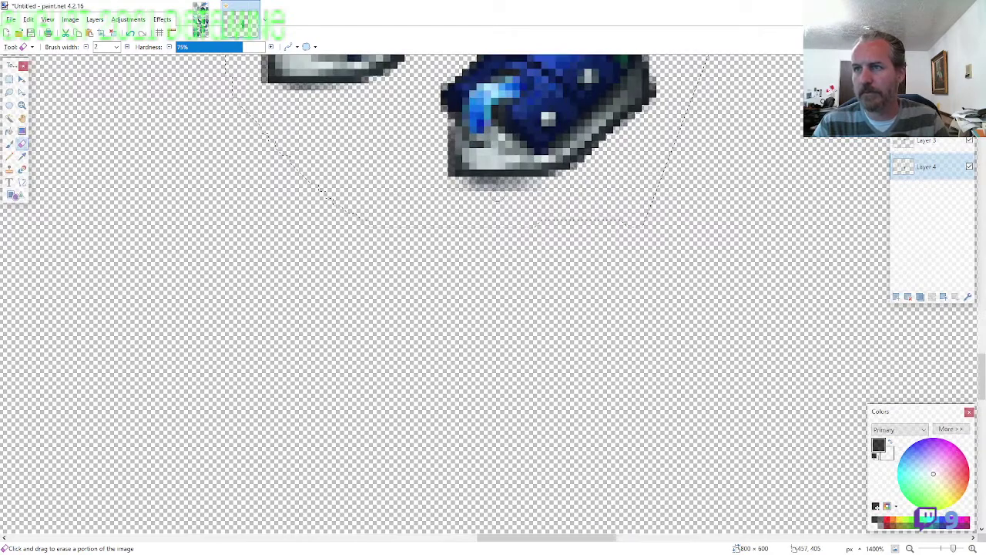
pyautogui.scroll(-5, 402, 293)
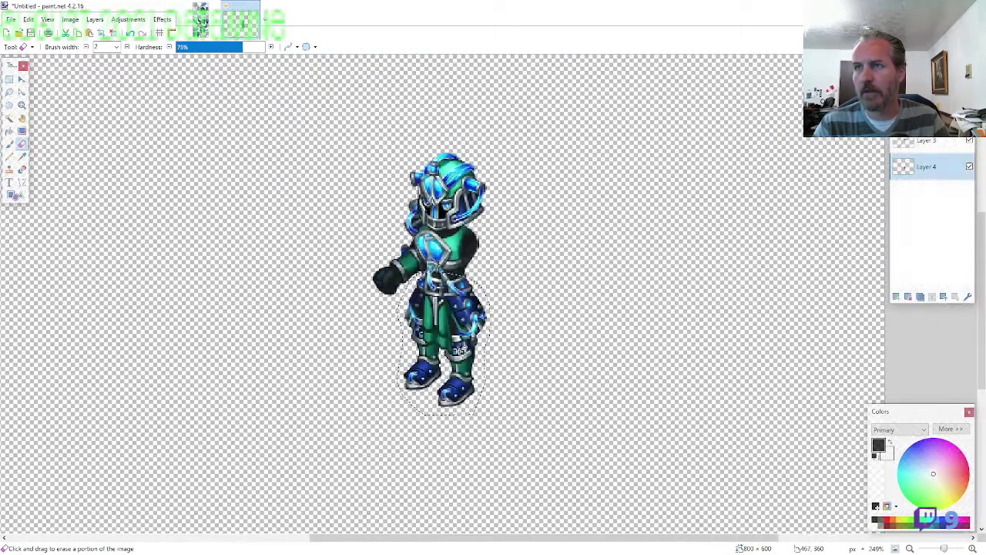
# Lasso-select the hanging arm with its shoulder piece beside the helmet in the ARMOR11 sprite sheet, about 63 × 99 pixels
pyautogui.click(200, 19)
pyautogui.click(9, 91)
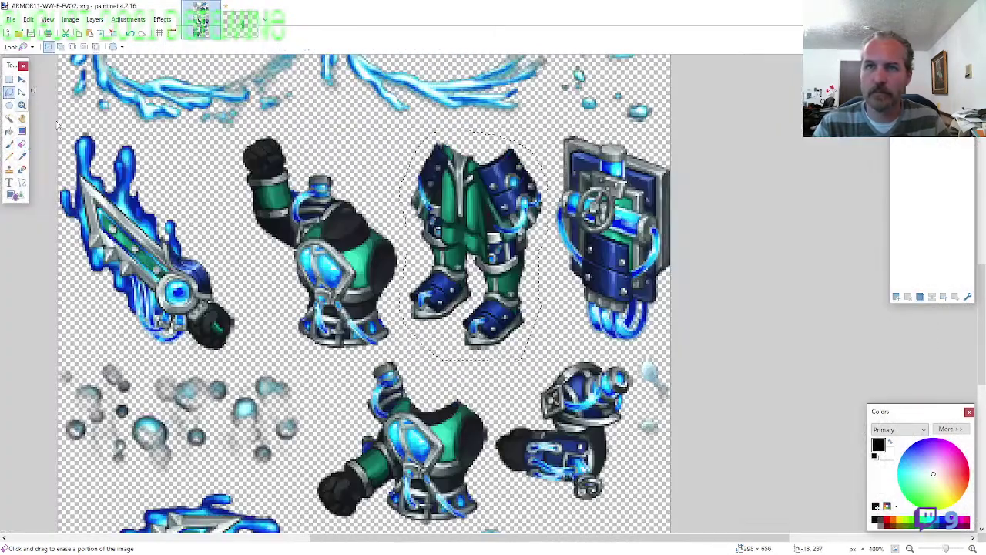
pyautogui.scroll(-3, 373, 225)
pyautogui.scroll(-3, 364, 293)
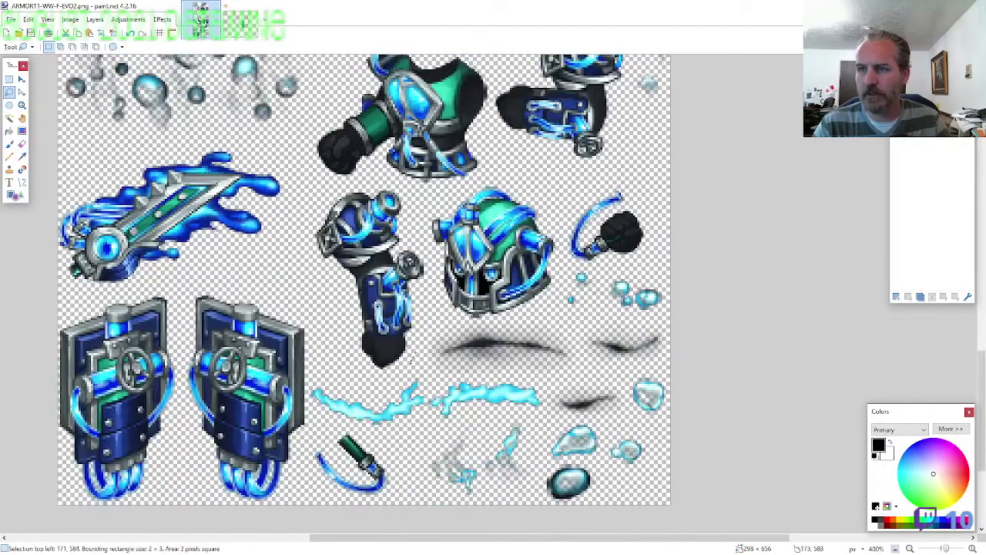
pyautogui.moveTo(408, 201)
pyautogui.mouseDown()
pyautogui.moveTo(374, 185)
pyautogui.moveTo(316, 231)
pyautogui.moveTo(307, 308)
pyautogui.moveTo(374, 381)
pyautogui.mouseUp()
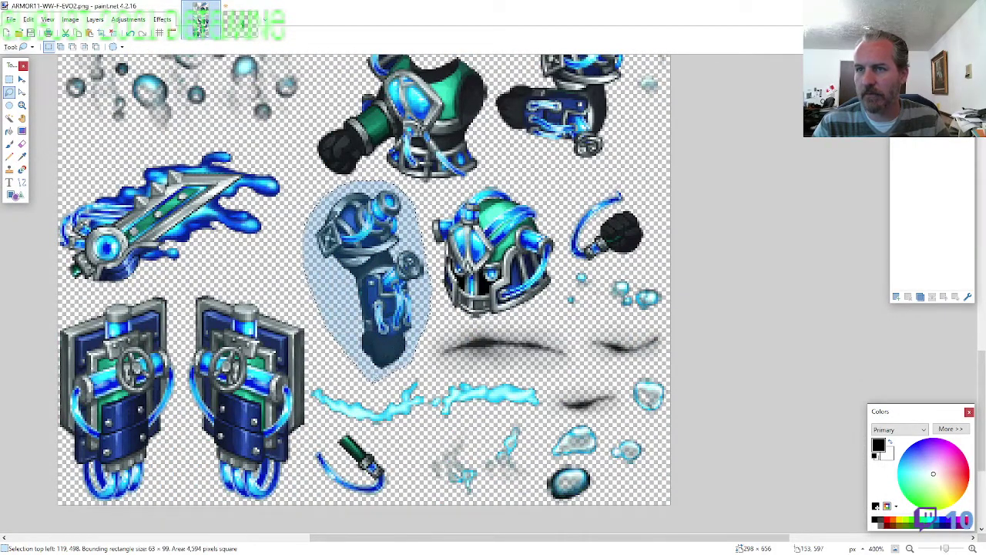
# Paste the arm onto a new layer between helmet and torso and align it at the empty shoulder, with the selection at 451, 253
pyautogui.click(241, 22)
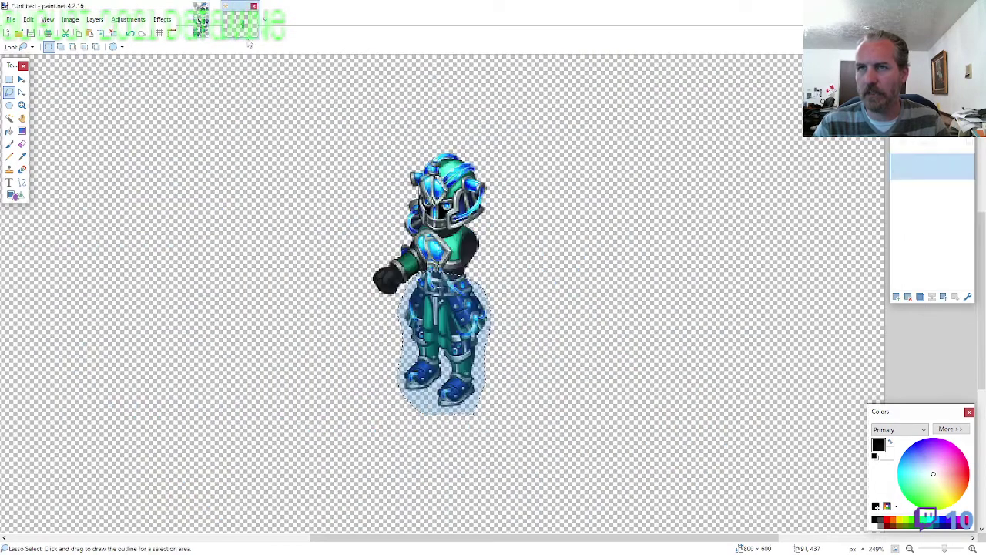
pyautogui.moveTo(915, 174); pyautogui.dragTo(918, 143)
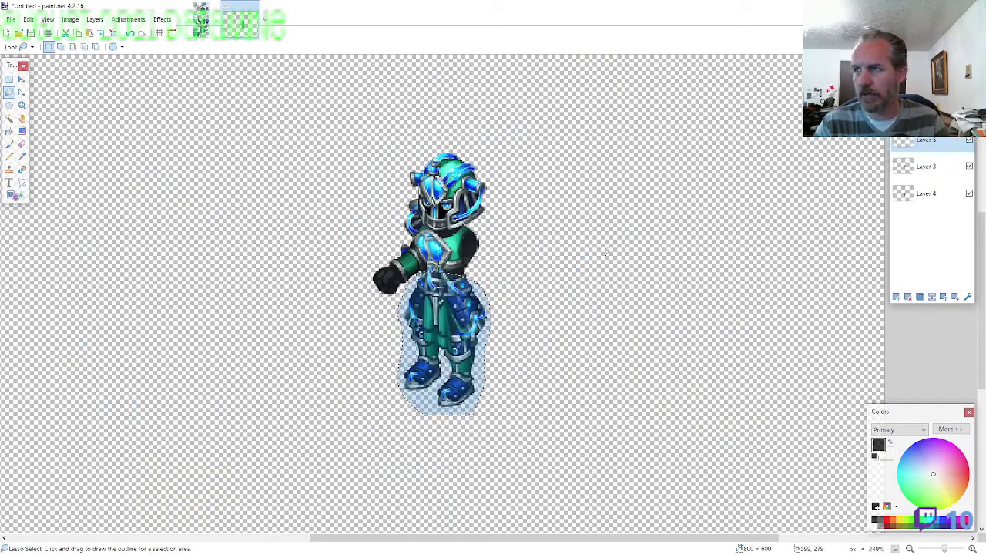
pyautogui.scroll(4, 508, 269)
pyautogui.hotkey('ctrl', 'v')
pyautogui.moveTo(99, 344); pyautogui.dragTo(454, 237)
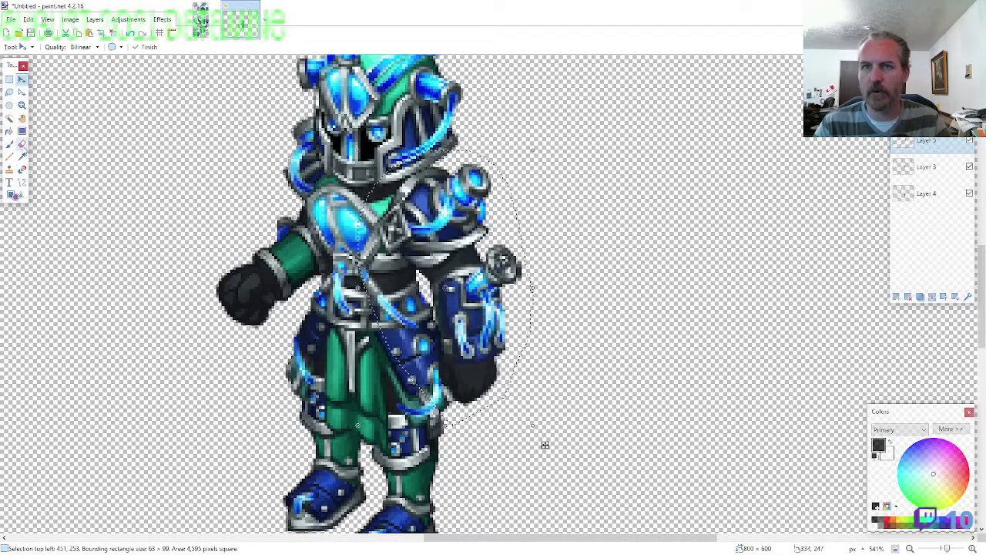
# Erase stray pixels around the wheel on the pasted arm and return to moving the selected pixels
pyautogui.press('e')
pyautogui.scroll(5, 523, 277)
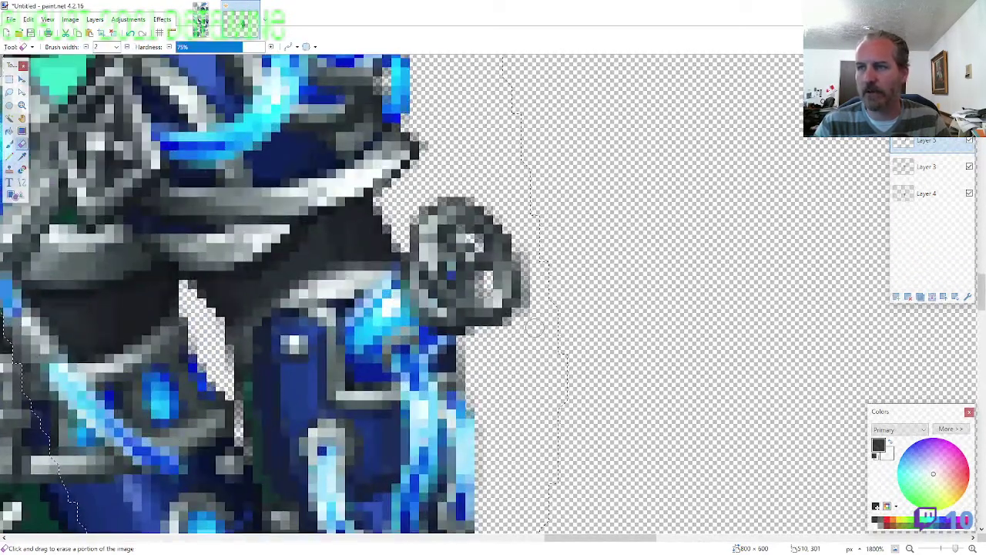
pyautogui.scroll(-6, 534, 327)
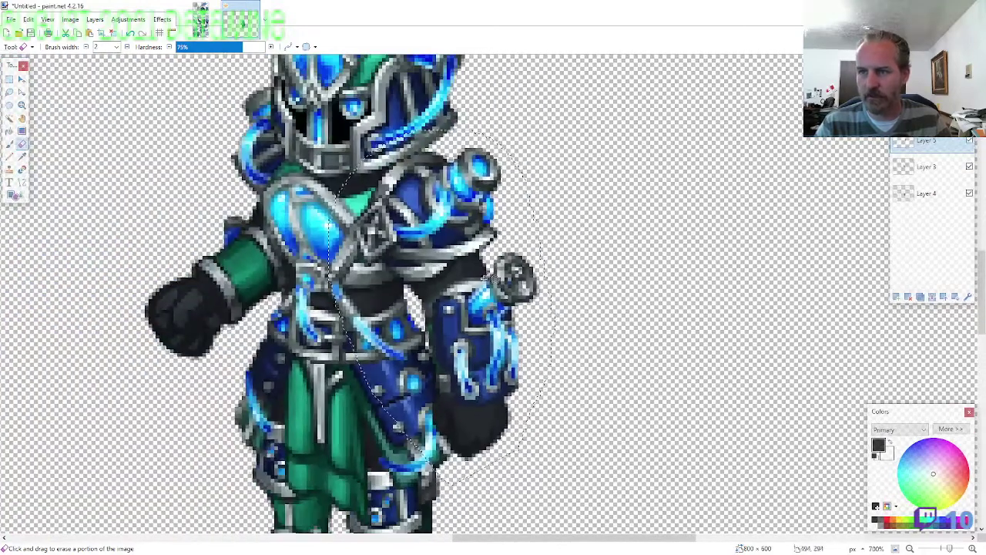
pyautogui.scroll(-1, 608, 341)
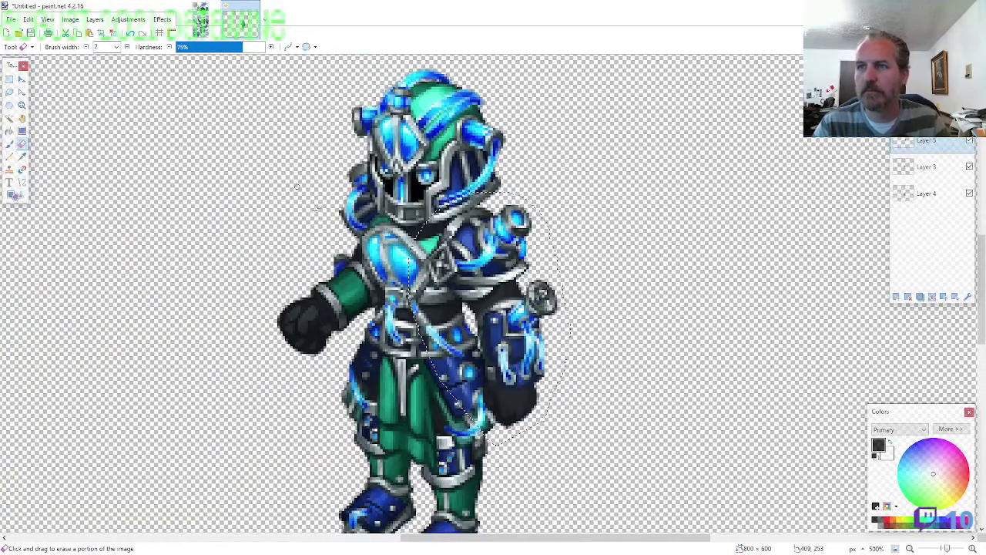
pyautogui.press('m')
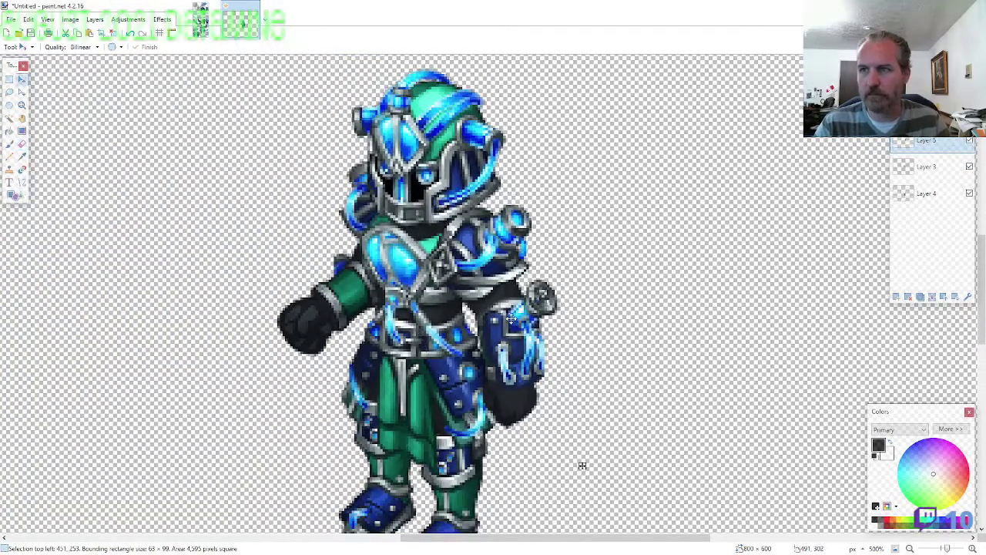
# Lasso-select and copy the leftmost shield in the bottom row of the ARMOR11 sprite sheet, about 60 × 106 pixels
pyautogui.scroll(-1, 586, 461)
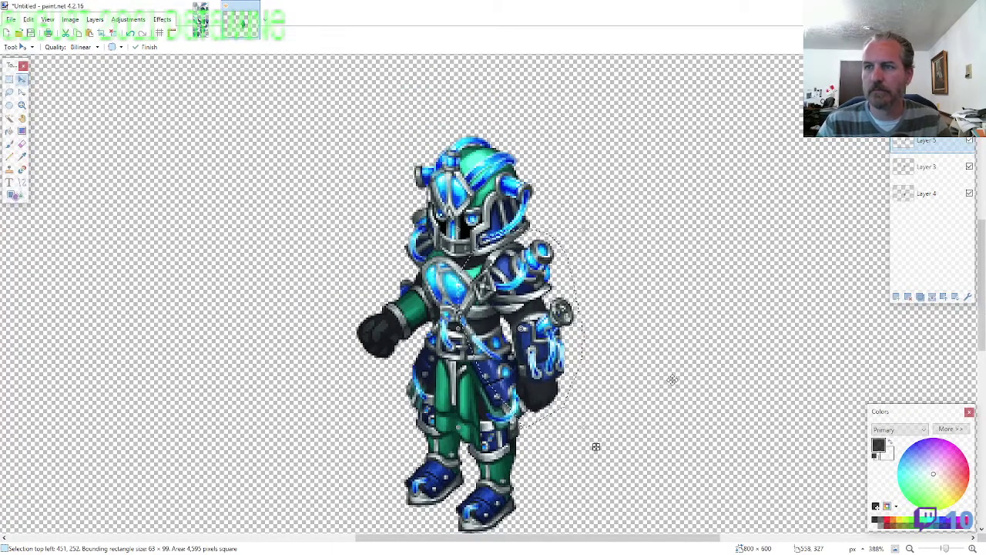
pyautogui.scroll(-1, 596, 431)
pyautogui.scroll(-1, 607, 412)
pyautogui.click(200, 23)
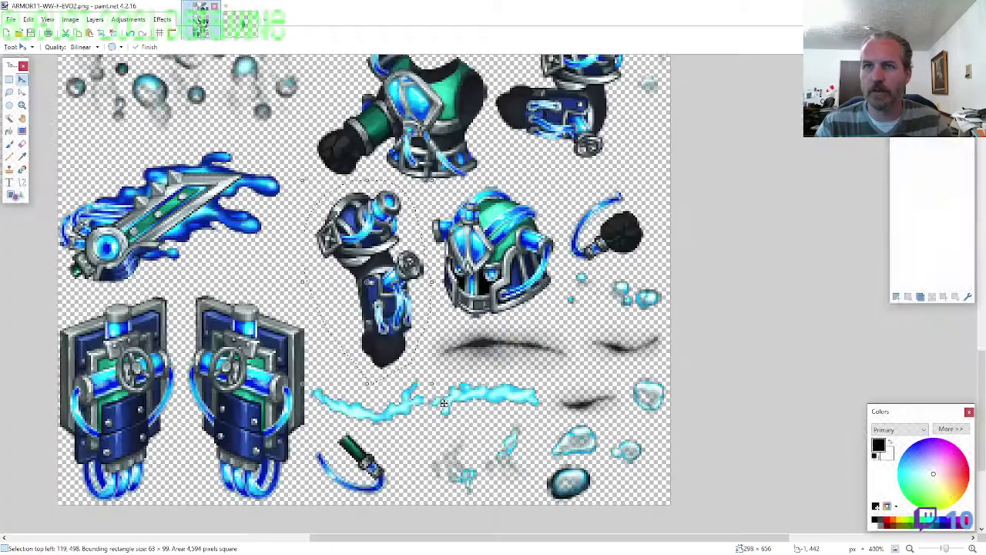
pyautogui.click(9, 92)
pyautogui.scroll(-5, 146, 243)
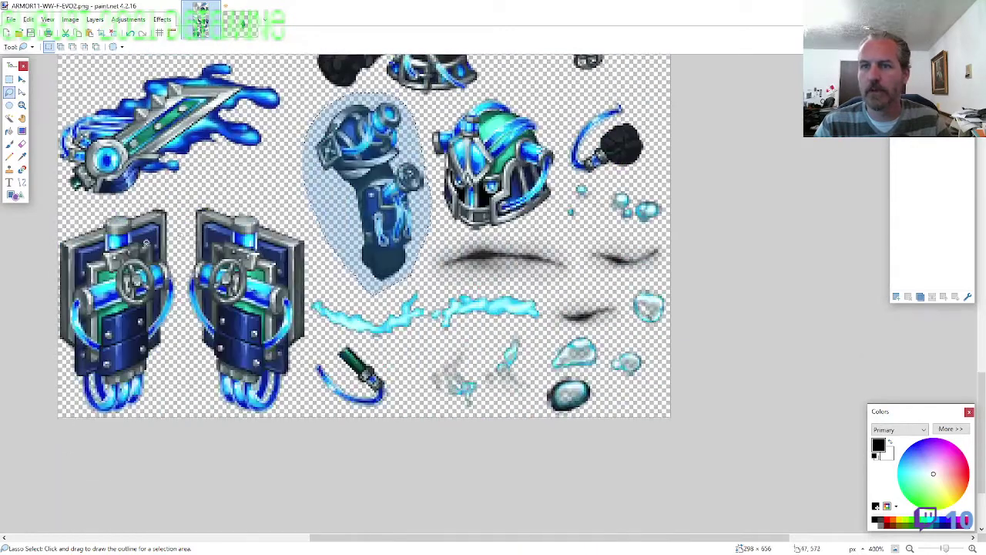
pyautogui.moveTo(176, 383); pyautogui.dragTo(179, 350)
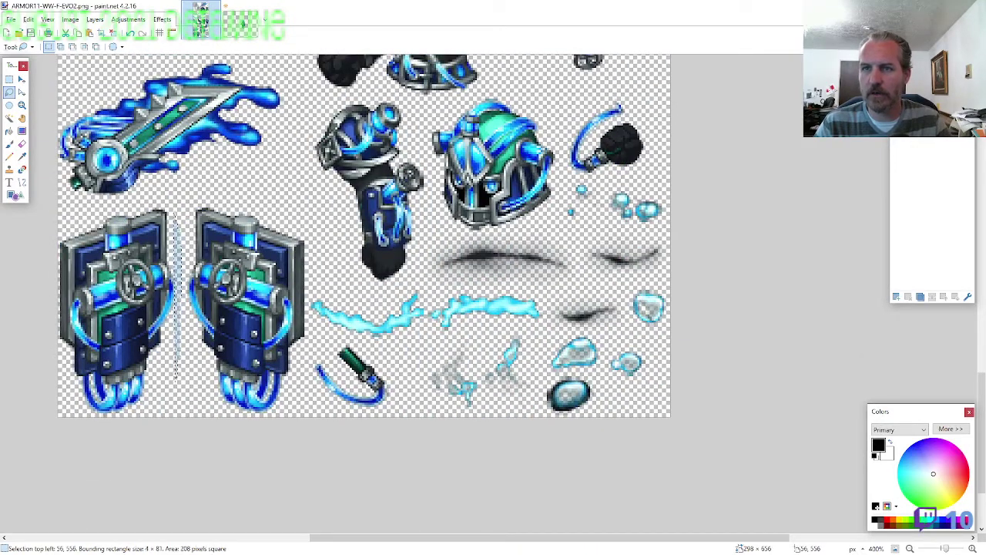
pyautogui.moveTo(176, 212)
pyautogui.mouseDown()
pyautogui.moveTo(115, 202)
pyautogui.moveTo(58, 309)
pyautogui.moveTo(92, 412)
pyautogui.moveTo(139, 422)
pyautogui.mouseUp()
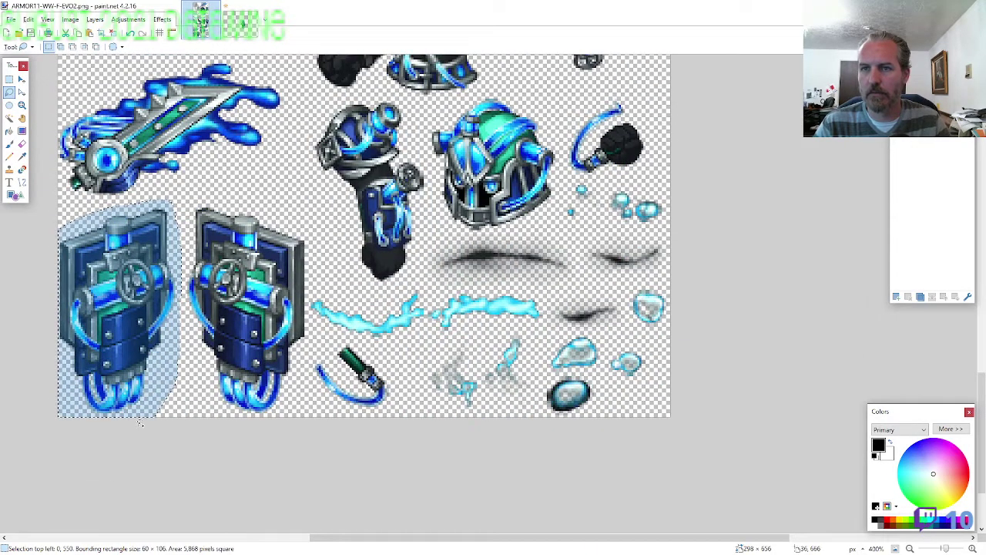
pyautogui.hotkey('ctrl', 'c')
# Paste the shield onto a new layer above the arm and place it over the hanging hand at 467, 279
pyautogui.click(243, 23)
pyautogui.hotkey('ctrl', 'shift', 'n')
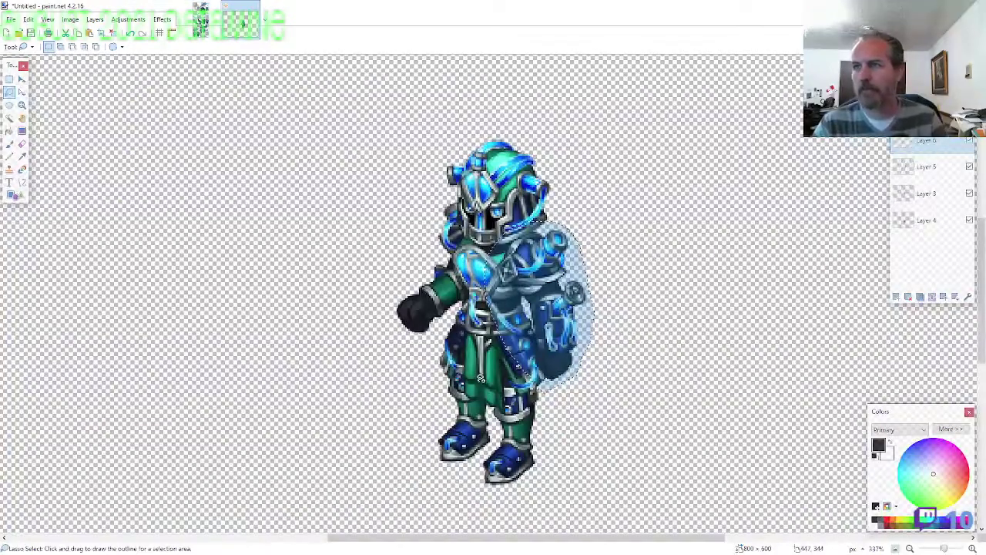
pyautogui.hotkey('ctrl', 'v')
pyautogui.moveTo(202, 422); pyautogui.dragTo(628, 472)
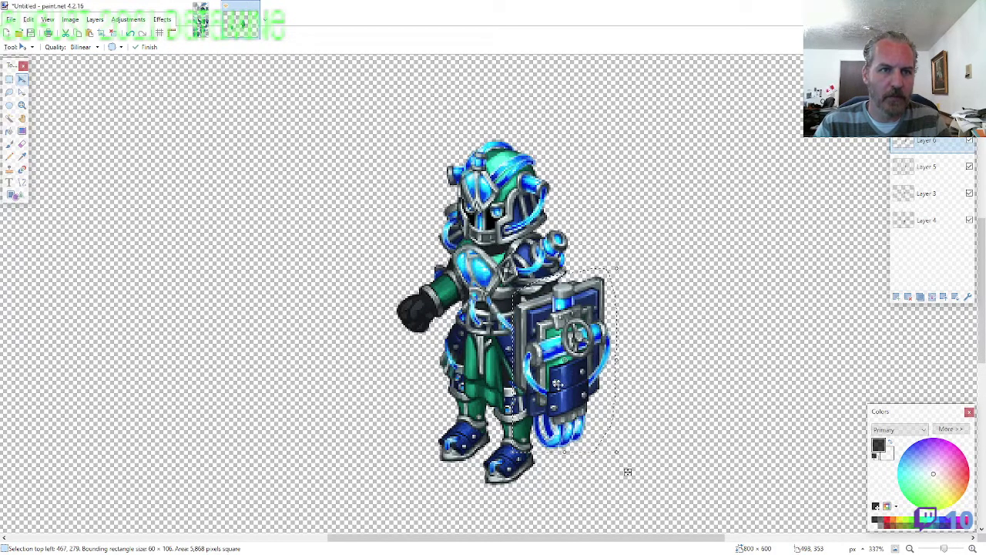
# Lasso-select the upward-pointing sword with its gripping hand beside the raised-arm torso in the sprite sheet, about 93 × 116 pixels
pyautogui.click(200, 22)
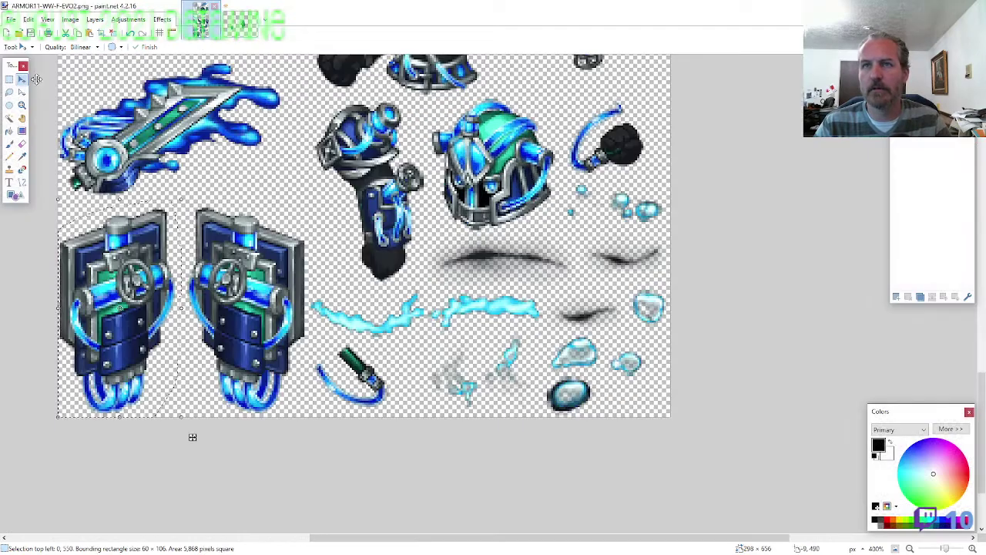
pyautogui.press('s')
pyautogui.scroll(5, 308, 347)
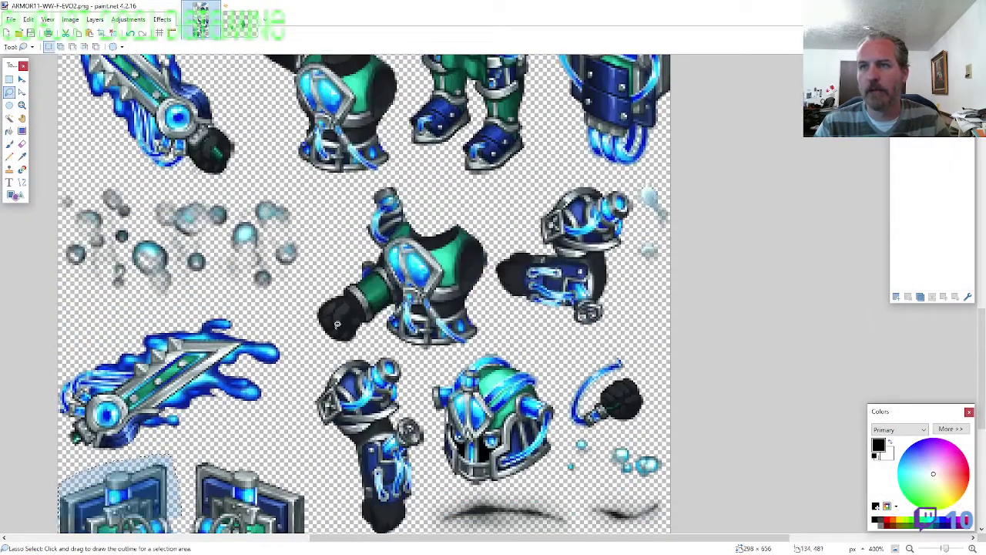
pyautogui.scroll(1, 363, 323)
pyautogui.scroll(1, 207, 313)
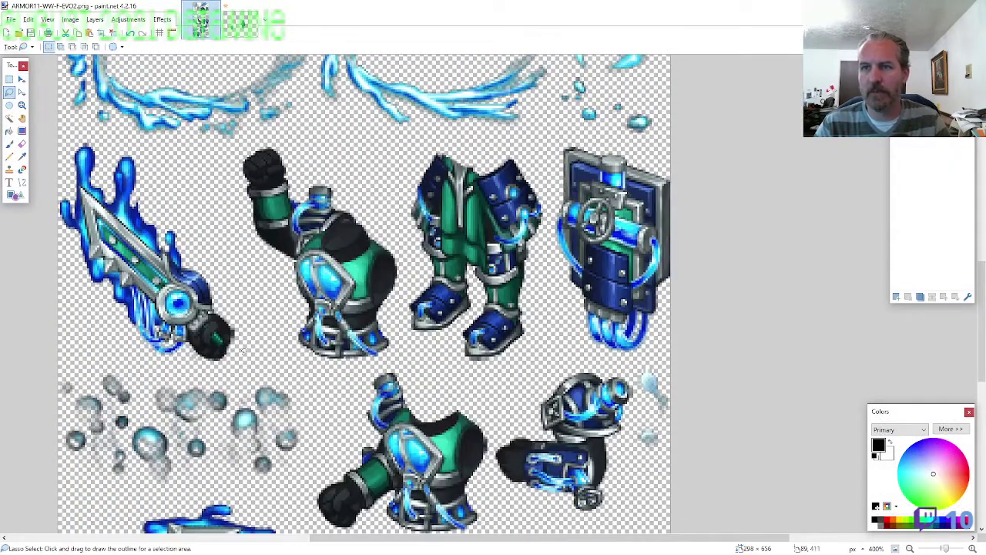
pyautogui.moveTo(245, 350)
pyautogui.mouseDown()
pyautogui.moveTo(214, 250)
pyautogui.moveTo(151, 171)
pyautogui.moveTo(86, 141)
pyautogui.moveTo(58, 219)
pyautogui.moveTo(93, 318)
pyautogui.moveTo(152, 361)
pyautogui.mouseUp()
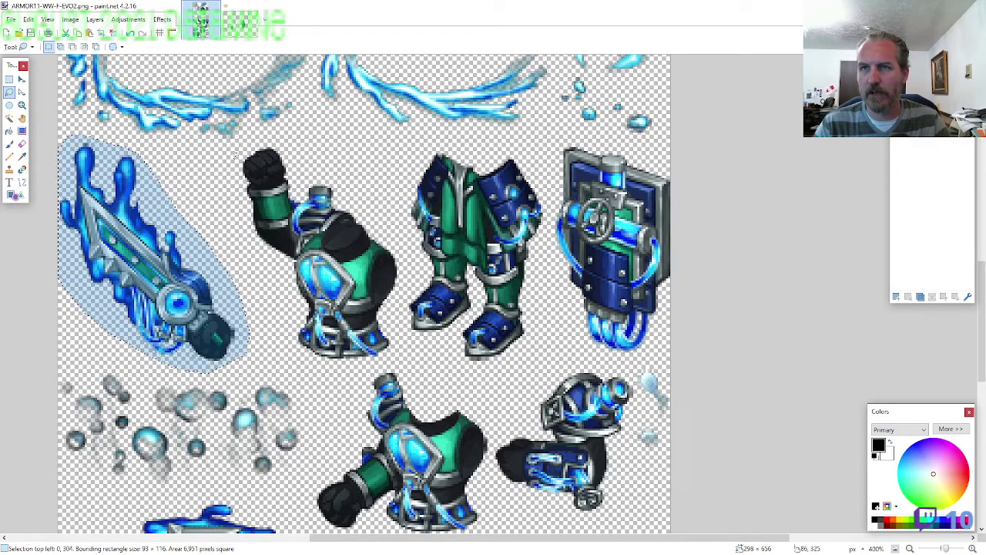
# Paste the sword onto the shield's layer and align its hand over the figure's outstretched fist, with the selection at 338, 206
pyautogui.click(240, 23)
pyautogui.hotkey('ctrl', 'v')
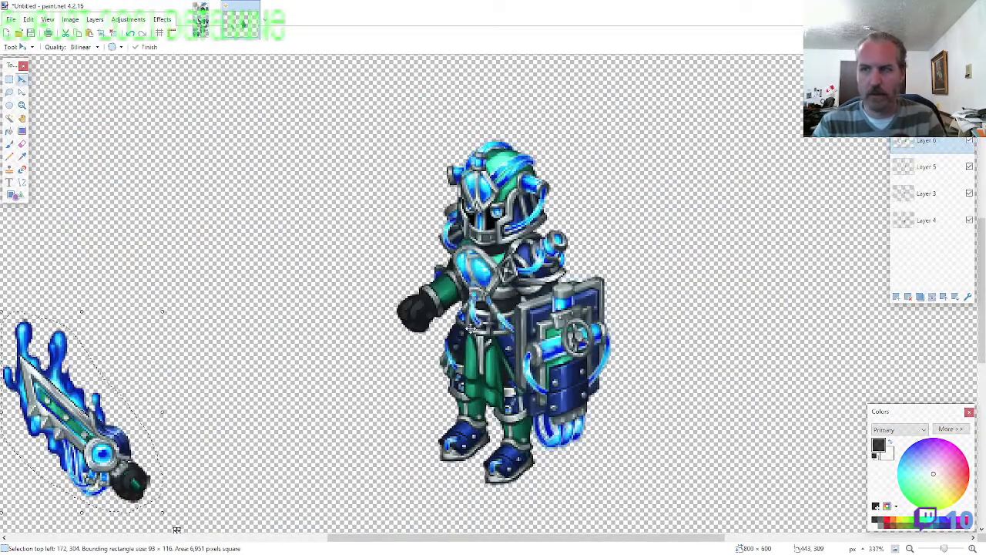
pyautogui.scroll(3, 406, 379)
pyautogui.moveTo(9, 501); pyautogui.dragTo(183, 362)
pyautogui.moveTo(206, 349); pyautogui.dragTo(343, 349)
pyautogui.hotkey('ctrl', 'z')
pyautogui.moveTo(201, 241); pyautogui.dragTo(468, 207)
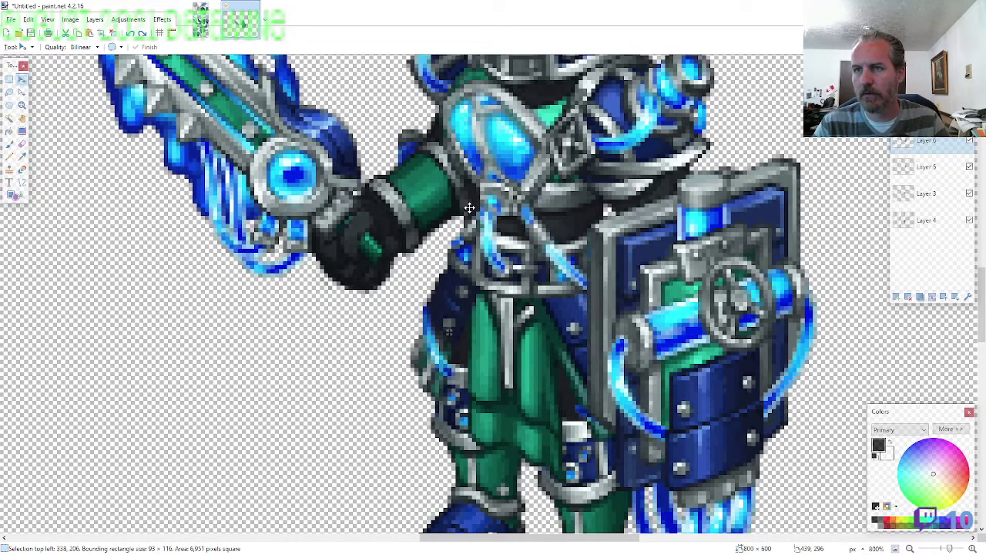
# Erase stray pixels along the edge of the fist holding the sword
pyautogui.press('e')
pyautogui.scroll(3, 333, 320)
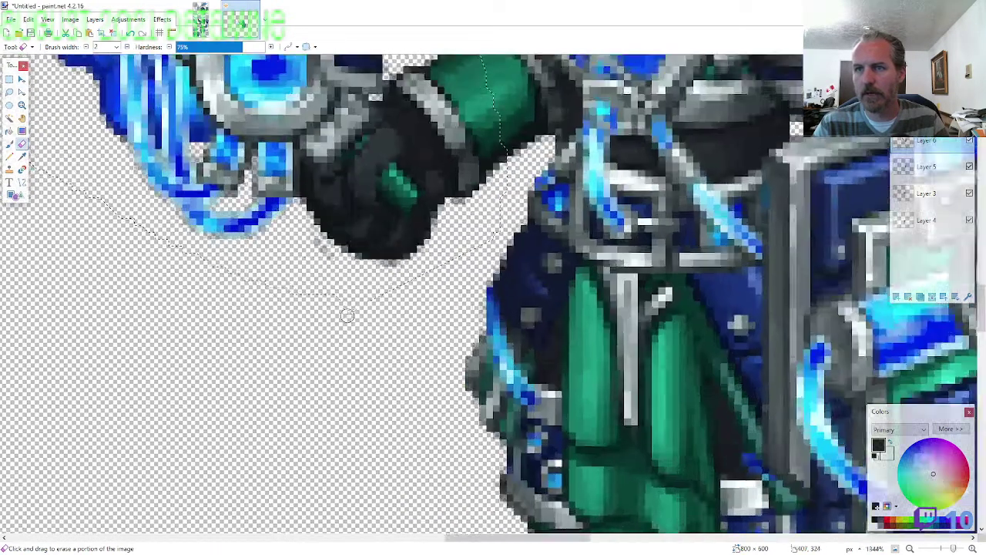
pyautogui.scroll(3, 400, 262)
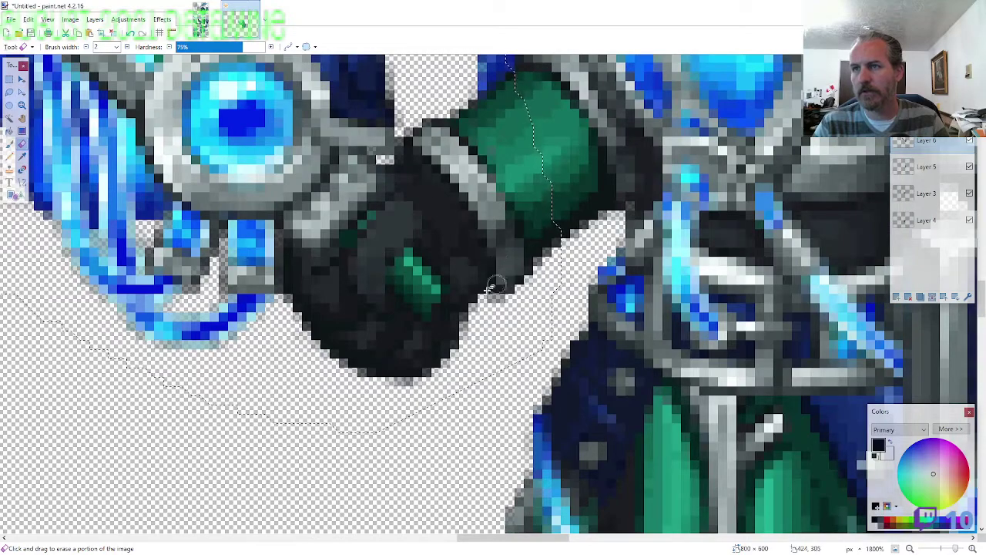
pyautogui.scroll(-5, 491, 287)
# Lasso-select the green sword handle with its curved blue tube at the sprite sheet's bottom edge, about 44 × 38 pixels
pyautogui.click(204, 23)
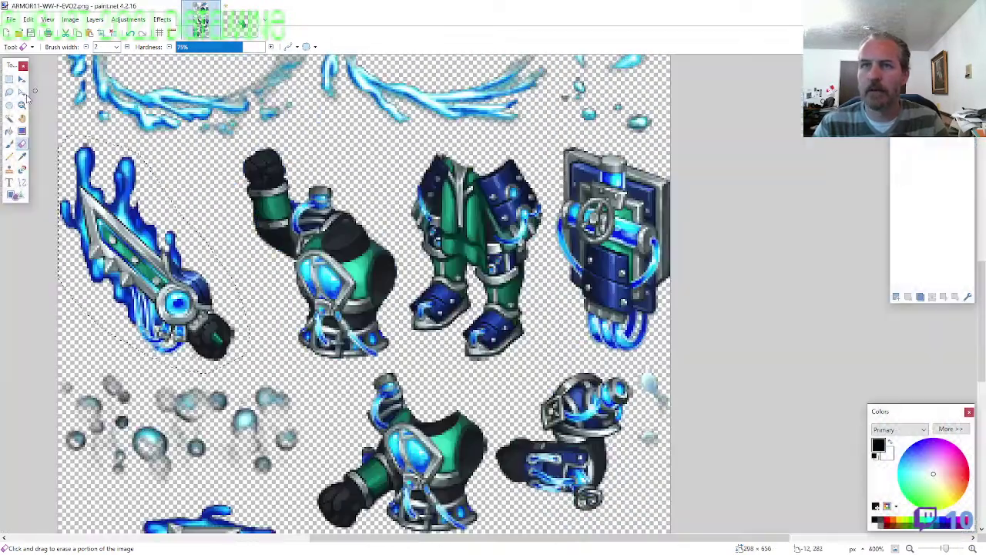
pyautogui.click(10, 92)
pyautogui.scroll(-10, 323, 281)
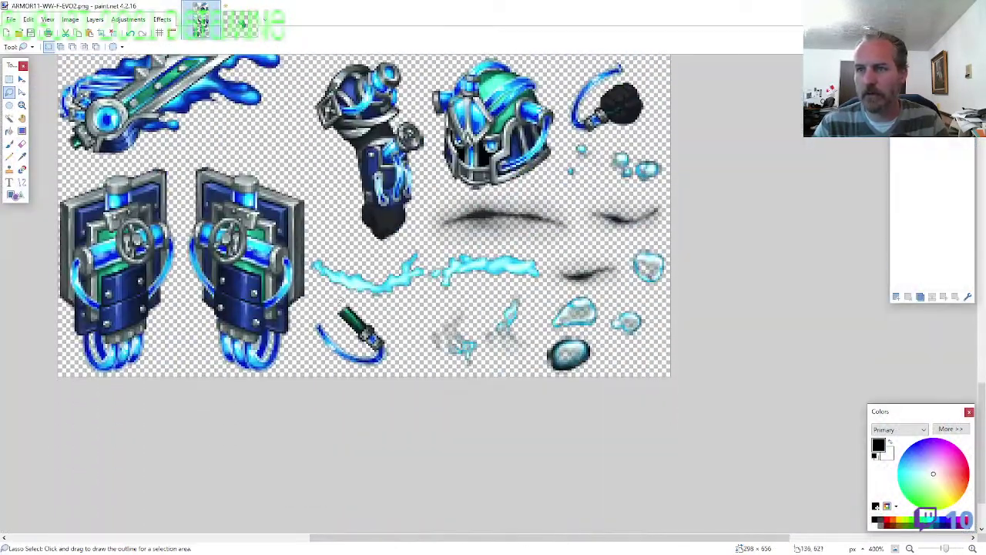
pyautogui.moveTo(309, 320)
pyautogui.mouseDown()
pyautogui.moveTo(353, 376)
pyautogui.moveTo(393, 335)
pyautogui.mouseUp()
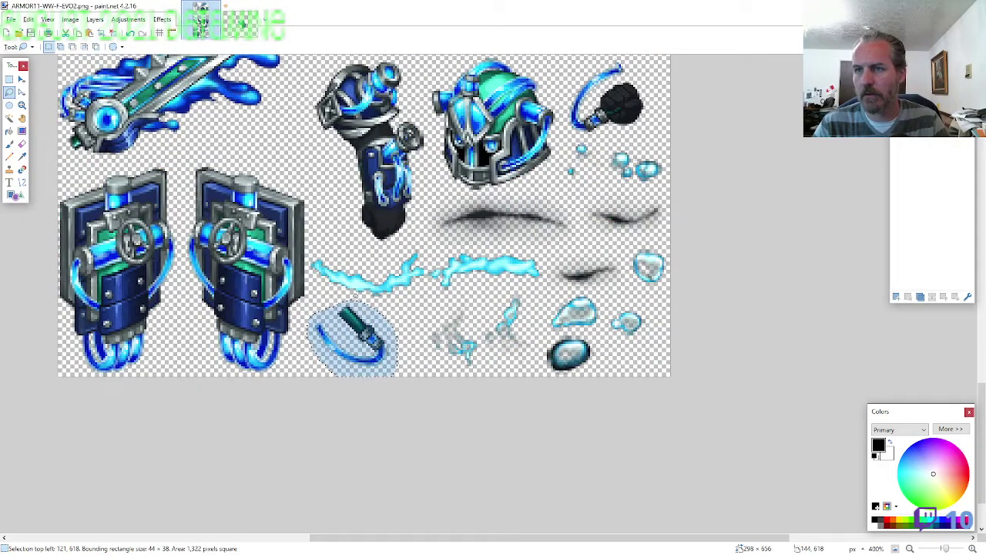
# Paste the handle onto a new layer at the bottom of the layer stack and align it behind the fist at 388, 291
pyautogui.click(231, 8)
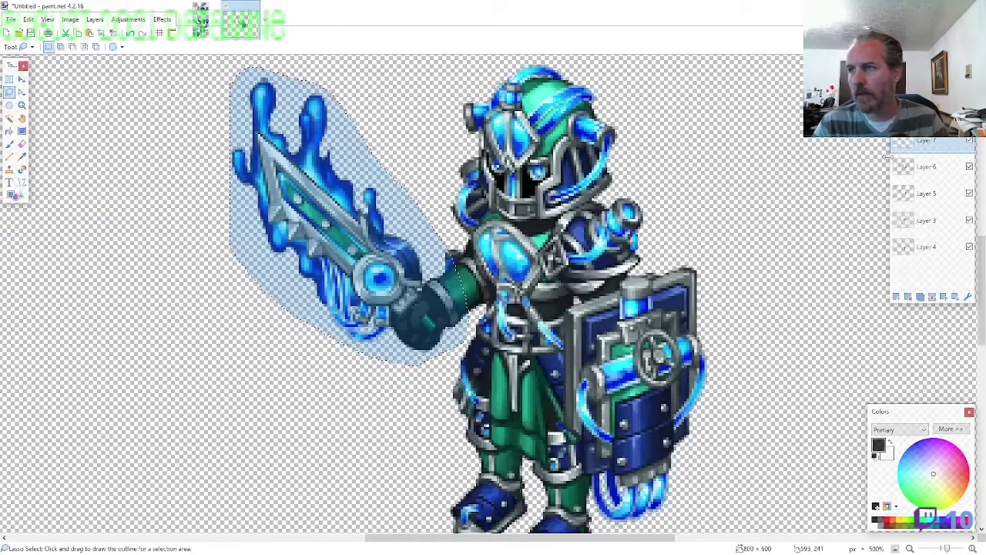
pyautogui.moveTo(924, 143); pyautogui.dragTo(925, 247)
pyautogui.hotkey('ctrl', 'v')
pyautogui.moveTo(285, 455); pyautogui.dragTo(641, 308)
pyautogui.scroll(-6, 442, 389)
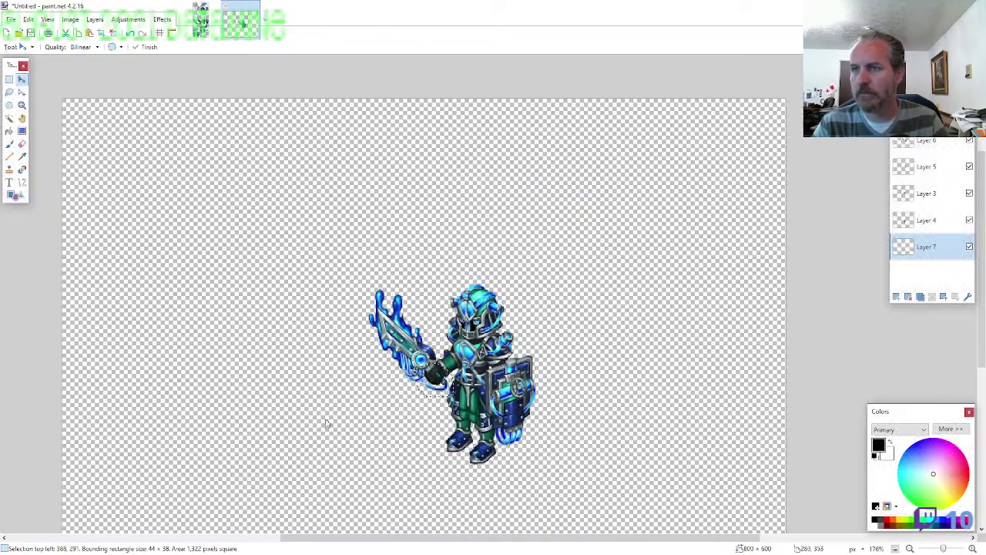
# Deselect the handle and merge all of the figure's layers down into a single layer
pyautogui.hotkey('ctrl', 'd')
pyautogui.click(937, 115)
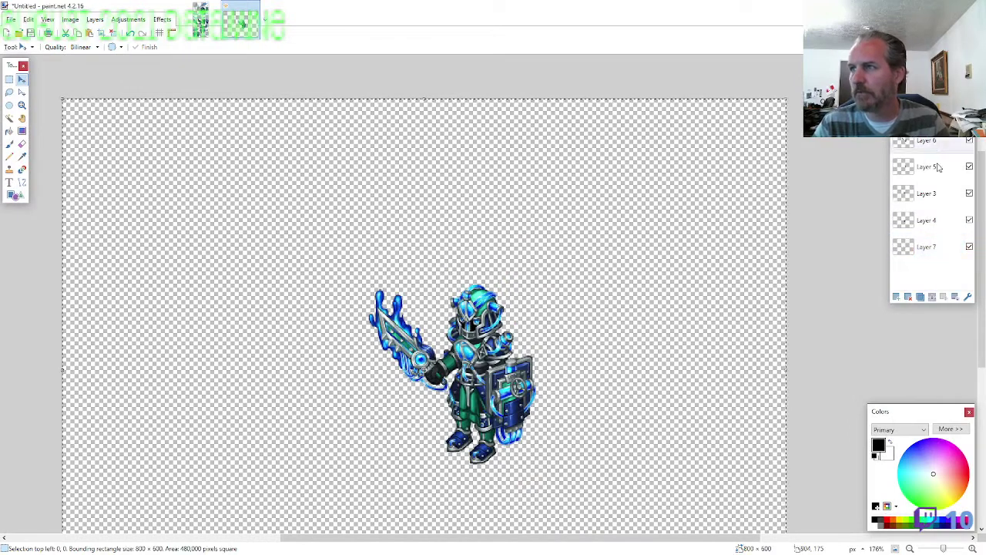
pyautogui.click(933, 297)
pyautogui.click(933, 296)
pyautogui.click(932, 297)
pyautogui.click(933, 296)
pyautogui.click(933, 296)
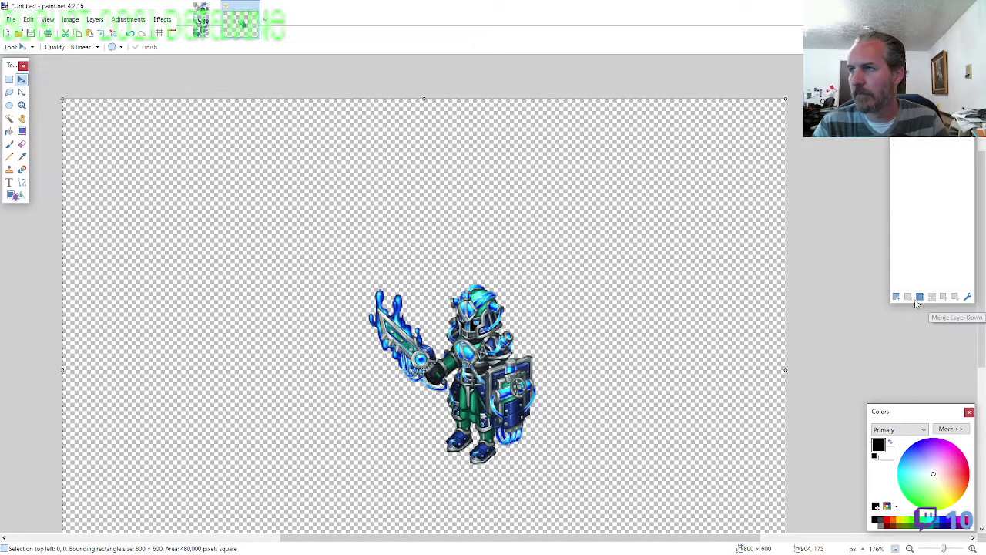
# Move the whole merged figure into the canvas's upper-left corner, with the selection offset at -320, -188
pyautogui.scroll(-3, 673, 327)
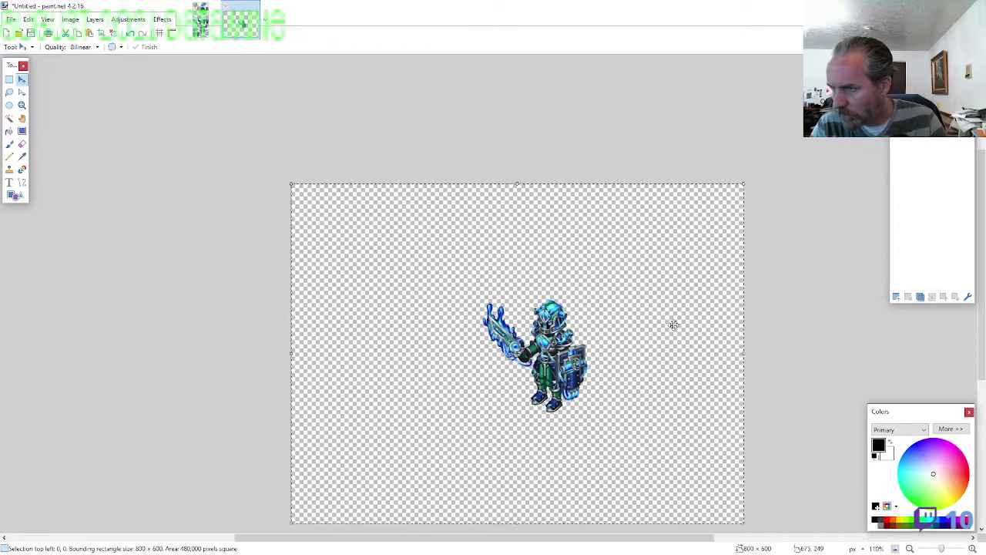
pyautogui.moveTo(674, 324); pyautogui.dragTo(492, 222)
pyautogui.hotkey('ctrl', 'Left')
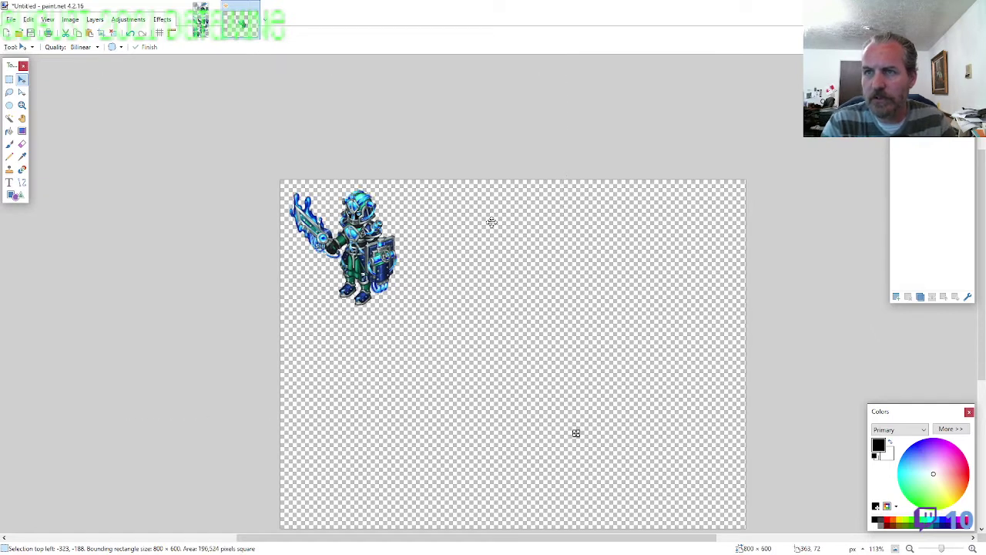
pyautogui.press('Right')
pyautogui.press('Right')
pyautogui.press('Right')
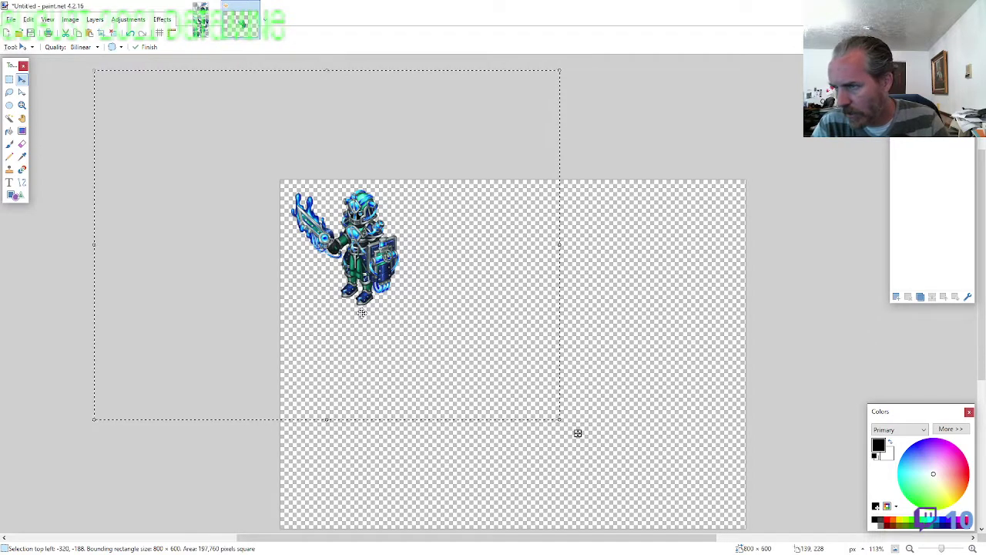
# Resize the canvas to 230 × 230 pixels, anchored at the top left
pyautogui.hotkey('ctrl', 'shift', 'r')
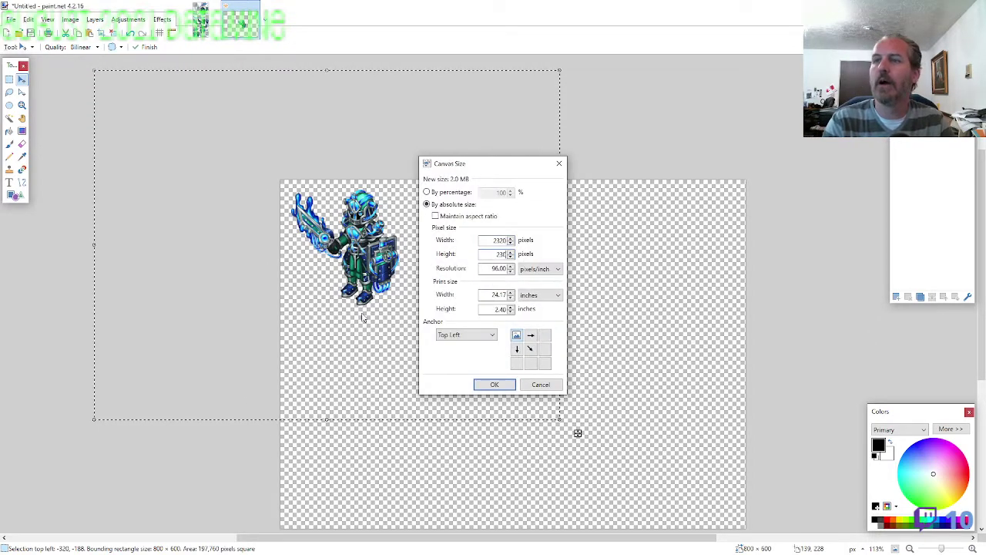
pyautogui.write('230')
pyautogui.press('Return')
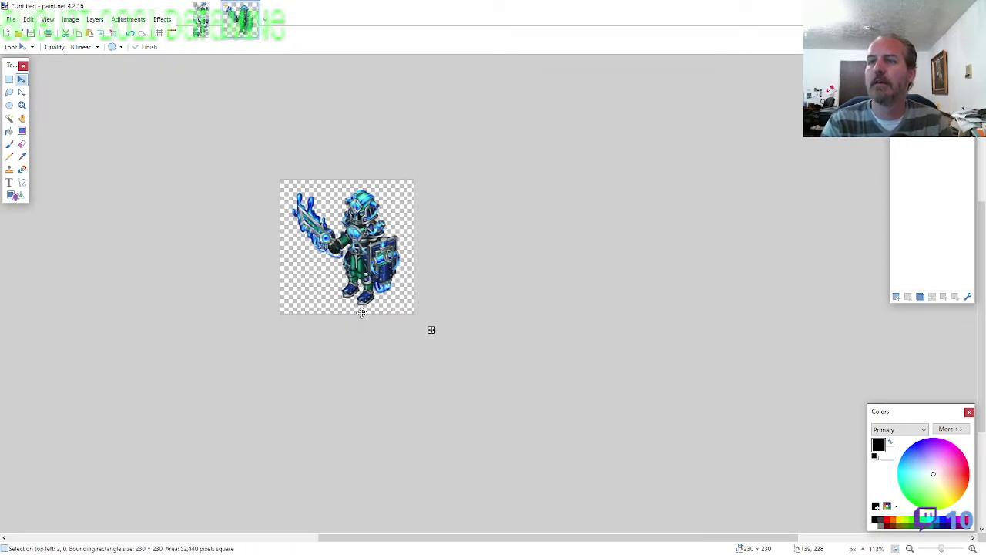
# Save the figure as the PNG ARMOR11-WW-F-EVO2 in the 2021-08 folder with the current save settings, and close both images
pyautogui.hotkey('ctrl', 'shift', 's')
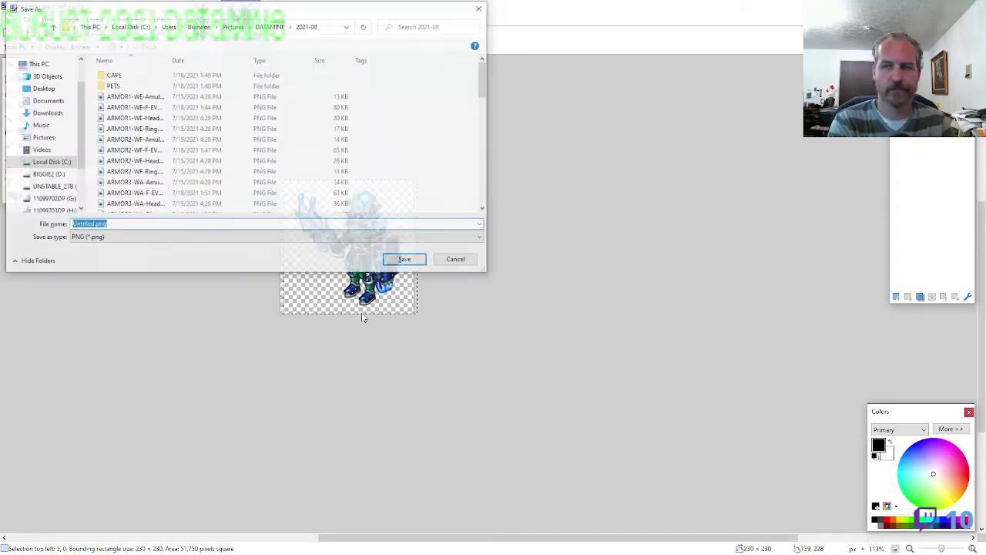
pyautogui.write('ARMOR11-WW-')
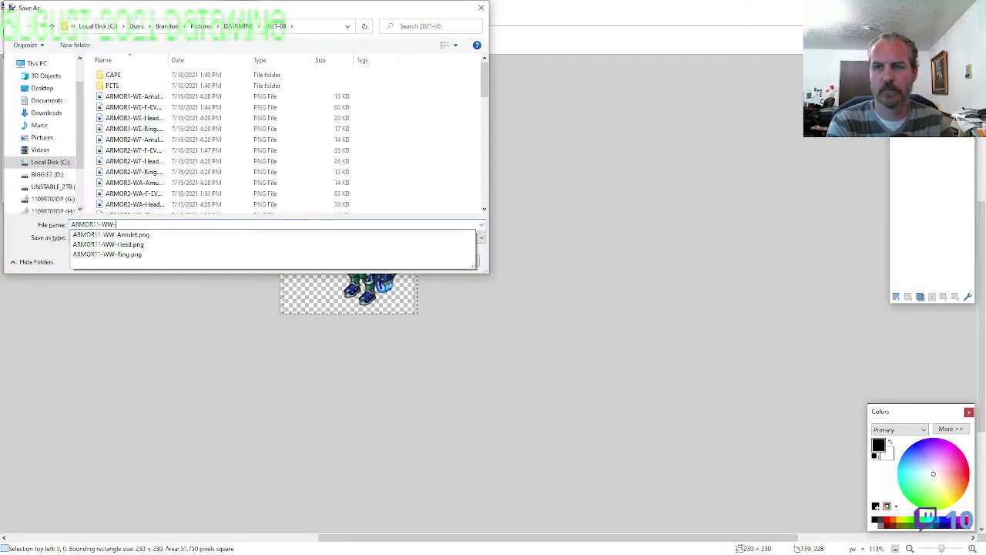
pyautogui.write('F-EVO2')
pyautogui.press('Return')
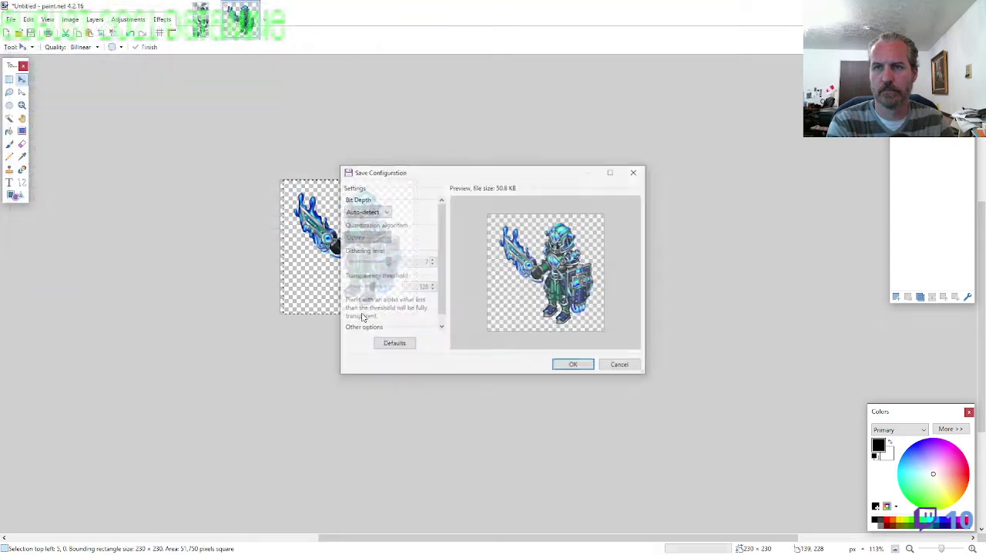
pyautogui.press('Return')
pyautogui.hotkey('ctrl', 'w')
pyautogui.hotkey('ctrl', 'w')
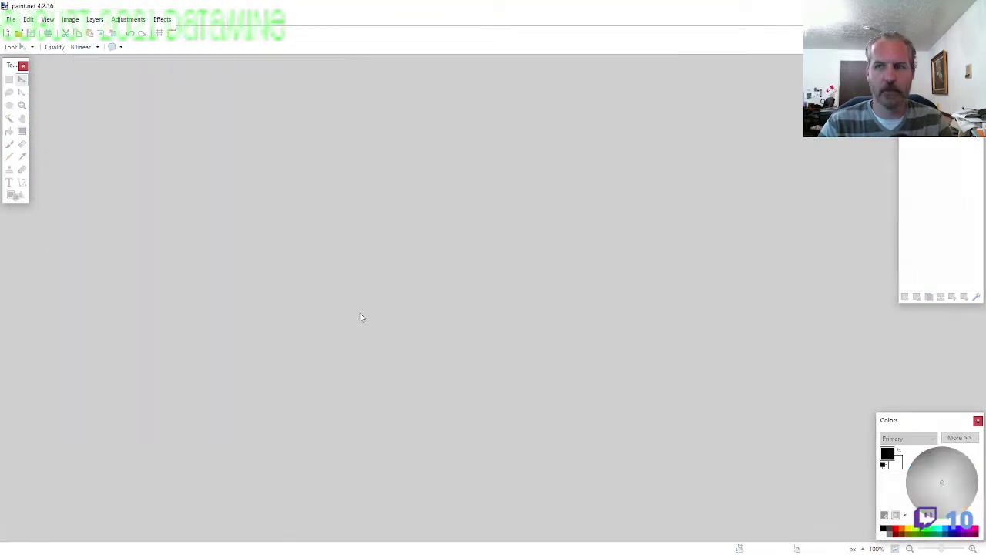
# Switch to File Explorer and open ARMOR11-WW-M-EVO2.png from the Pack 111 folder for editing in paint.net
pyautogui.hotkey('alt', 'Tab')
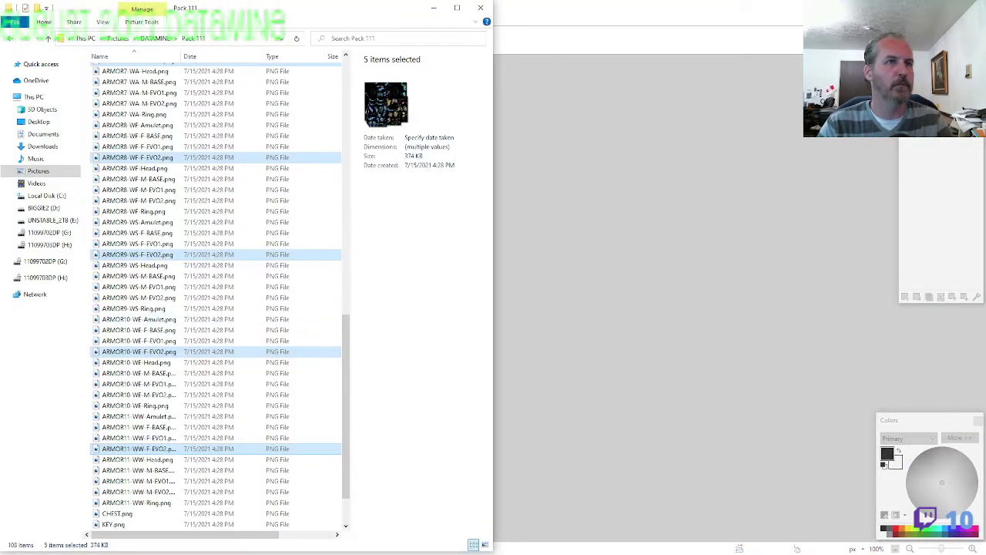
pyautogui.click(162, 492)
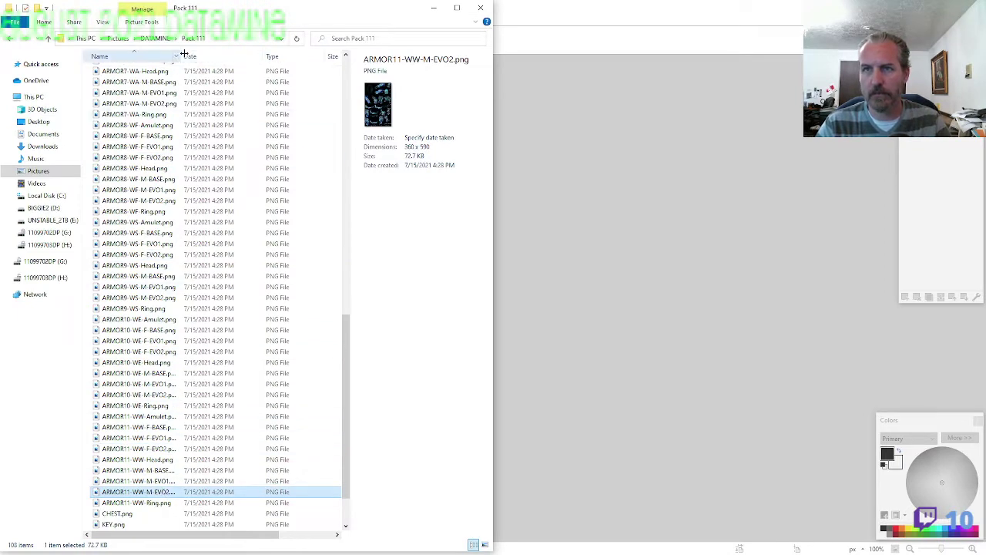
pyautogui.moveTo(183, 56); pyautogui.dragTo(188, 56)
pyautogui.rightClick(174, 491)
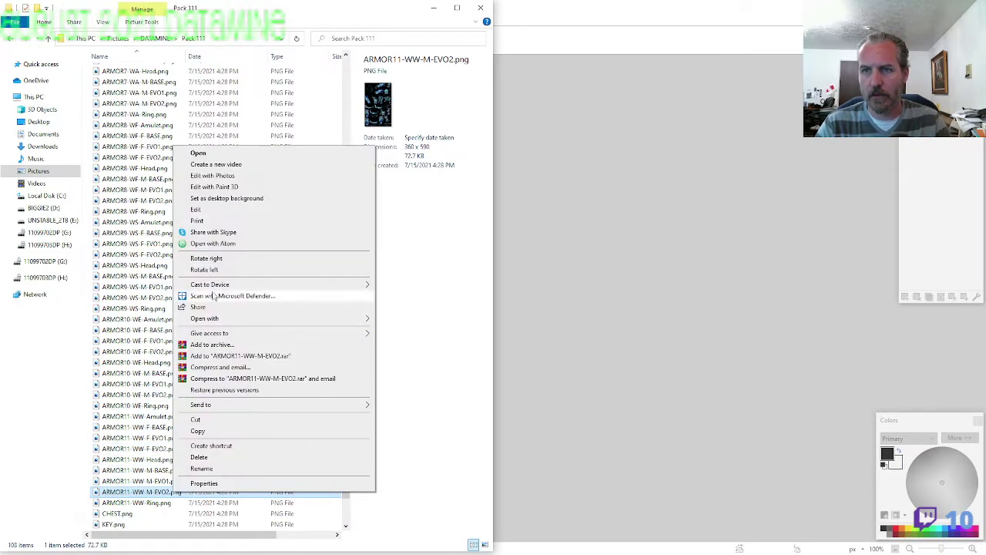
pyautogui.click(196, 209)
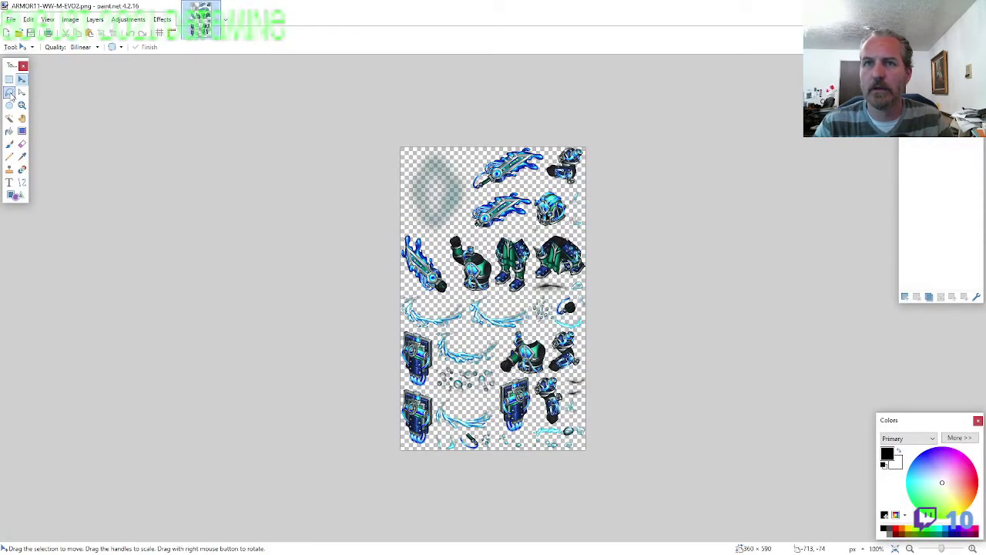
# Outline the helmet in the sprite sheet with Lasso Select and copy it
pyautogui.click(10, 92)
pyautogui.scroll(5, 553, 107)
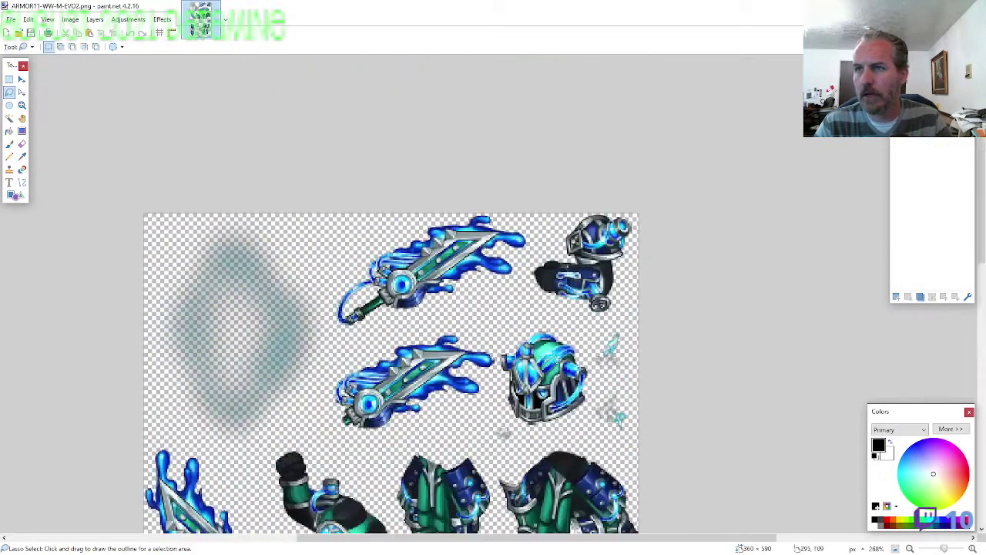
pyautogui.scroll(4, 502, 434)
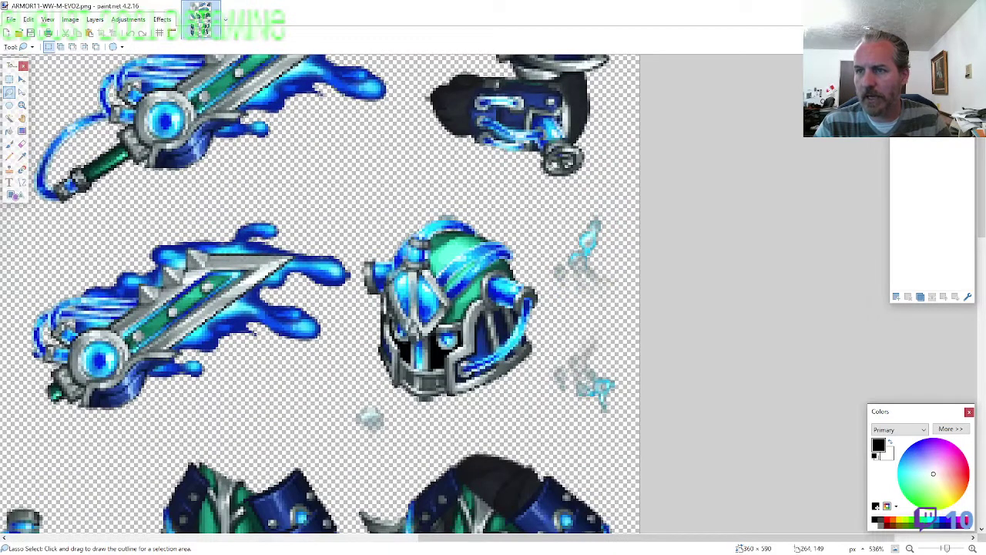
pyautogui.moveTo(374, 387)
pyautogui.mouseDown()
pyautogui.moveTo(509, 406)
pyautogui.moveTo(544, 336)
pyautogui.moveTo(542, 265)
pyautogui.moveTo(455, 200)
pyautogui.moveTo(383, 222)
pyautogui.moveTo(355, 256)
pyautogui.mouseUp()
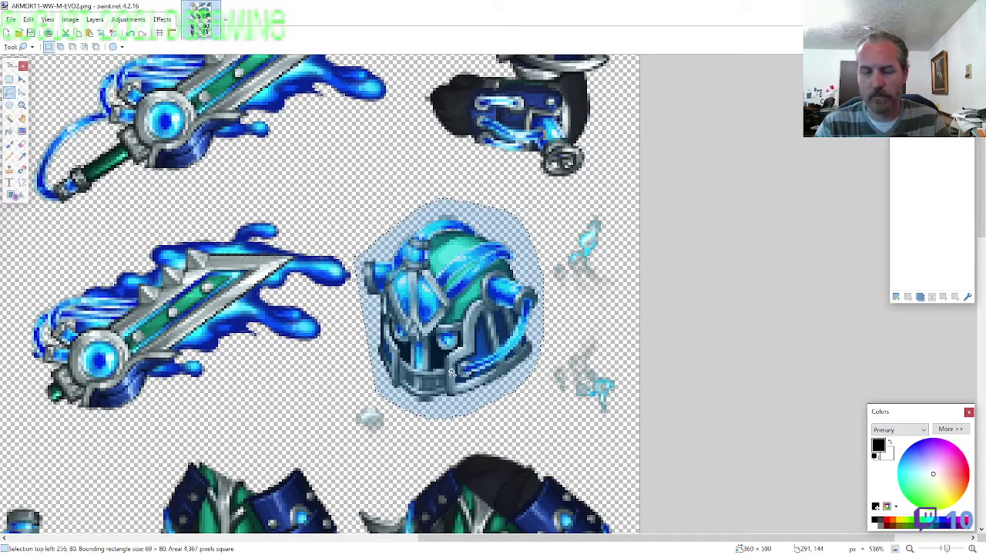
# Create a new 800 × 600 pixel image and clear its background to transparent
pyautogui.hotkey('ctrl', 'n')
pyautogui.write('800')
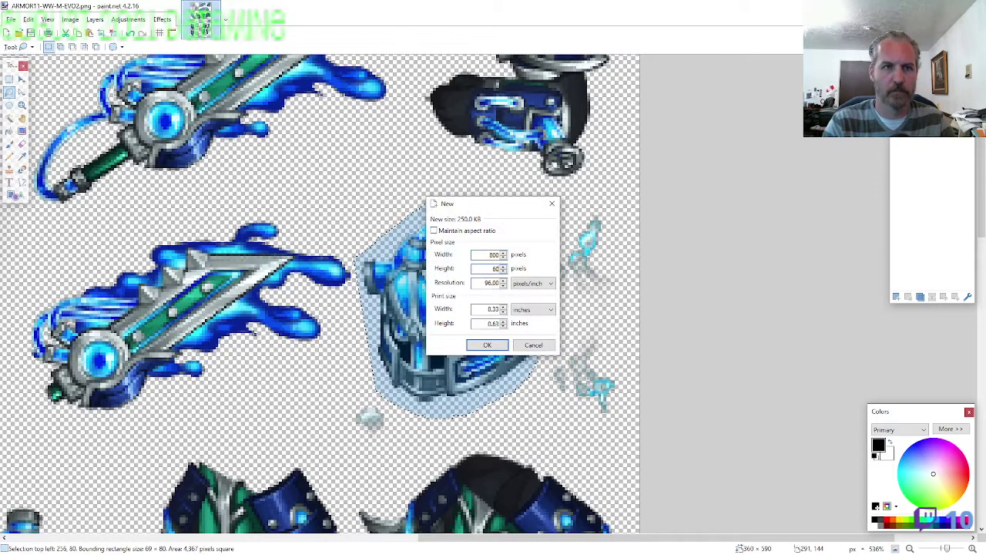
pyautogui.press('Tab')
pyautogui.write('600')
pyautogui.press('Return')
pyautogui.hotkey('ctrl', 'a')
pyautogui.press('Delete')
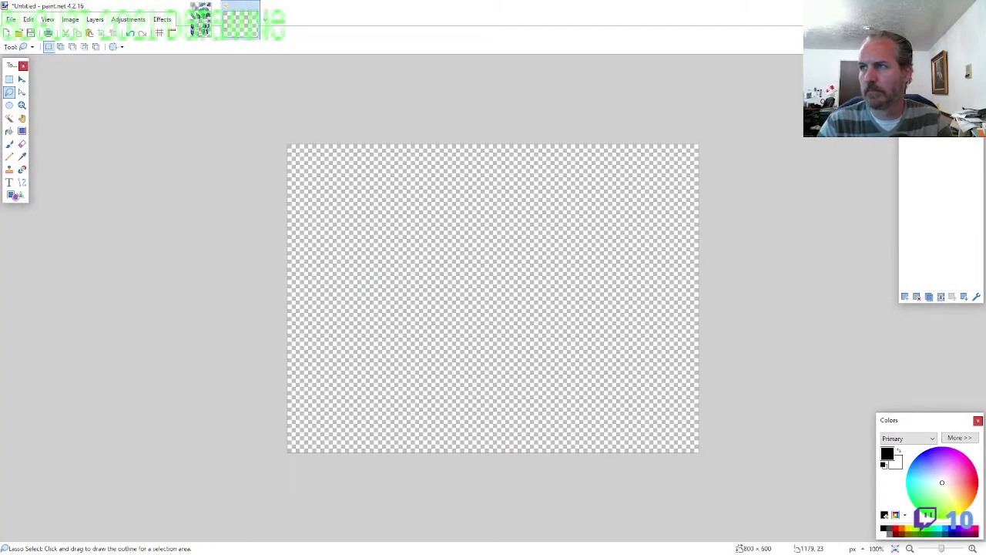
# Paste the helmet into the blank image and erase the faint stray pixels around its outline
pyautogui.hotkey('ctrl', 'v')
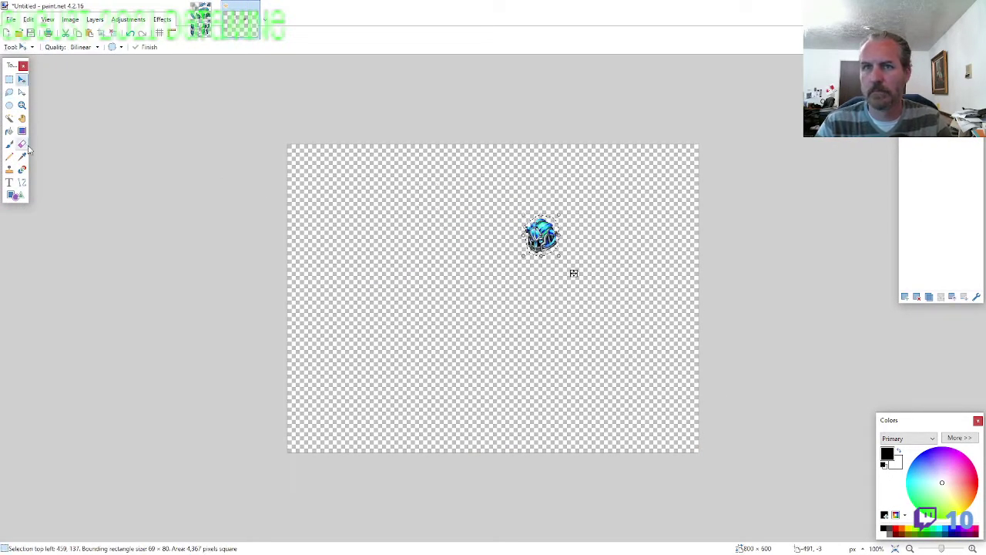
pyautogui.click(23, 145)
pyautogui.scroll(10, 545, 253)
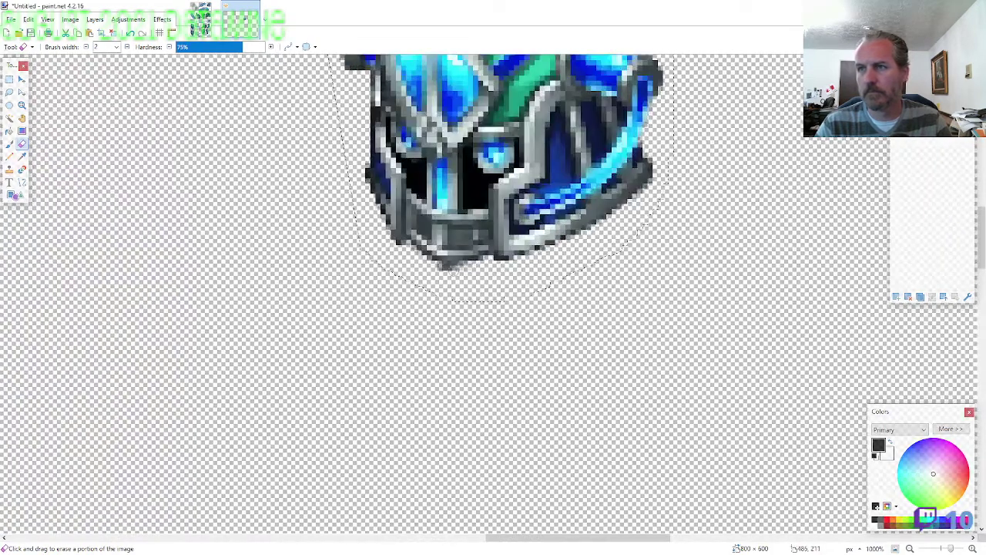
pyautogui.scroll(3, 647, 299)
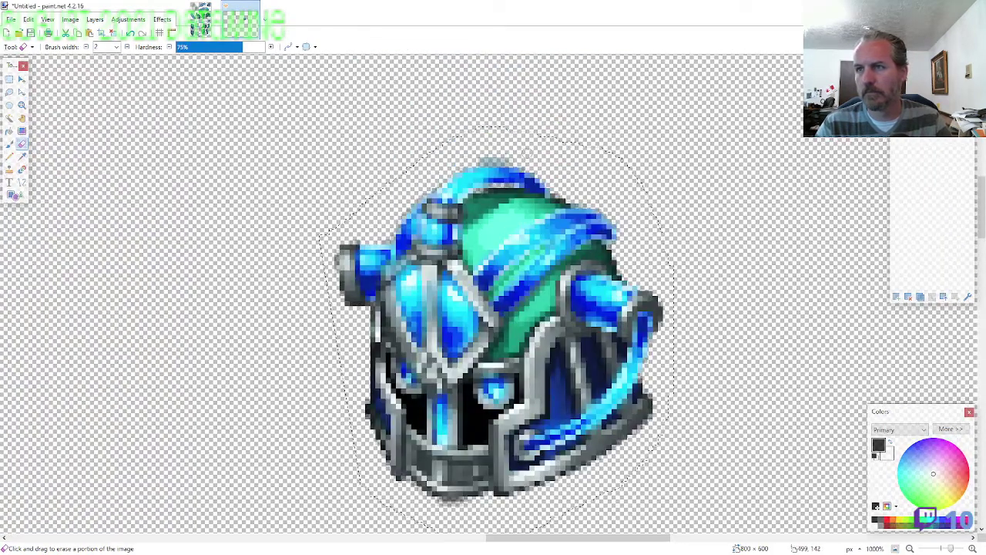
pyautogui.scroll(-5, 545, 171)
# In the ARMOR11-WW-M-EVO2 sheet, lasso the torso with the lowered arm and copy it
pyautogui.click(162, 20)
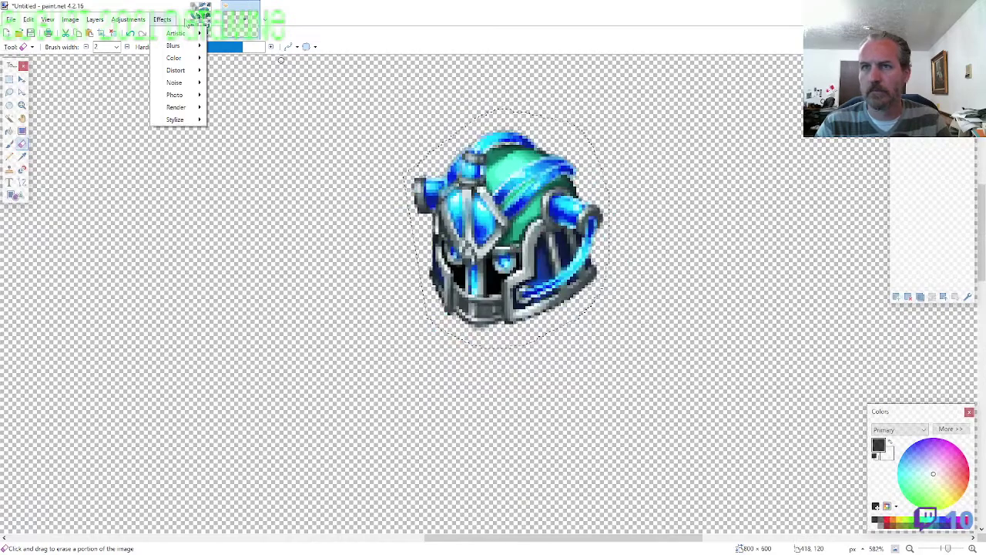
pyautogui.click(200, 23)
pyautogui.click(10, 93)
pyautogui.scroll(-5, 616, 300)
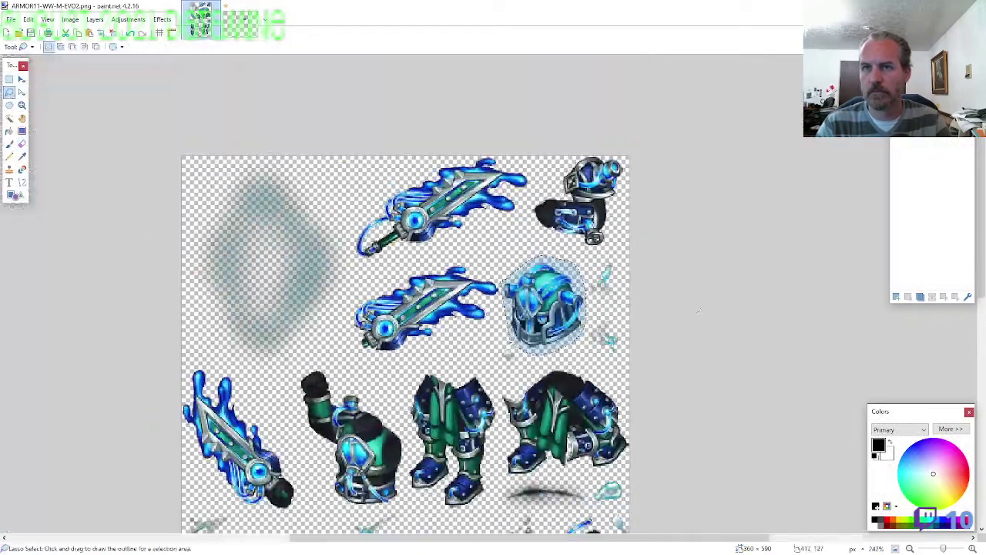
pyautogui.scroll(-7, 617, 299)
pyautogui.scroll(2, 540, 268)
pyautogui.scroll(2, 539, 268)
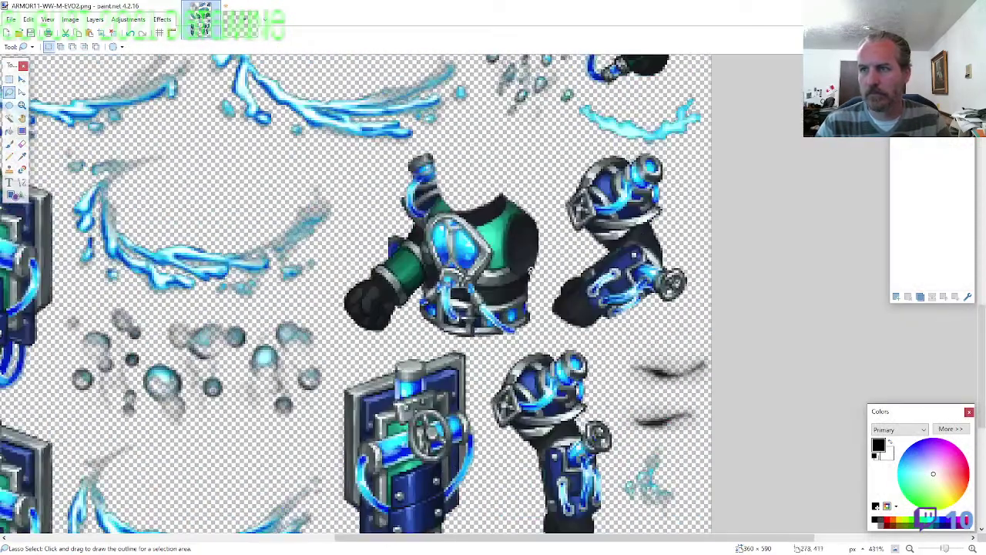
pyautogui.moveTo(541, 322)
pyautogui.mouseDown()
pyautogui.moveTo(555, 228)
pyautogui.moveTo(440, 149)
pyautogui.moveTo(383, 175)
pyautogui.moveTo(331, 302)
pyautogui.moveTo(530, 332)
pyautogui.mouseUp()
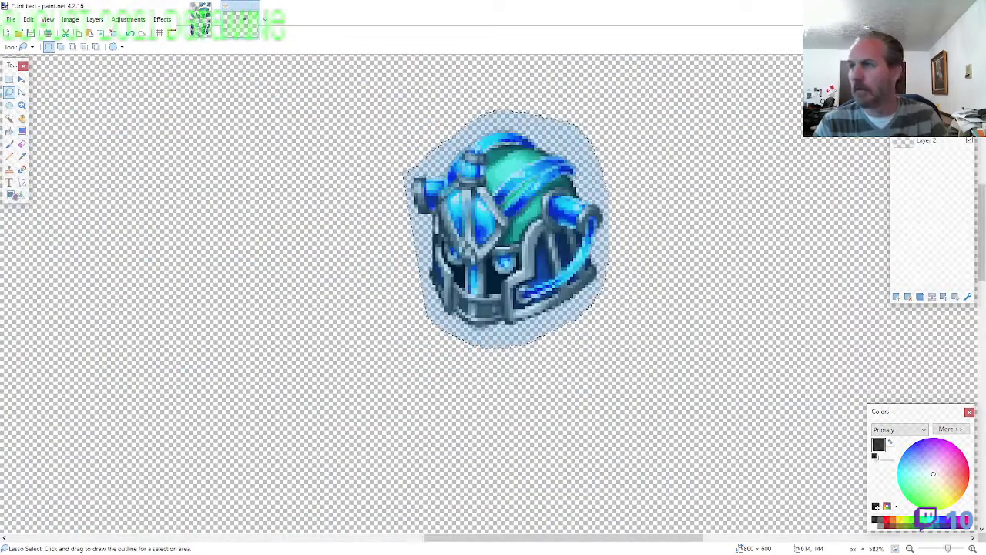
# Paste the torso on a new layer beneath the helmet's layer and fit it under the helmet, with the selection at 426, 178
pyautogui.click(955, 296)
pyautogui.scroll(1, 550, 356)
pyautogui.hotkey('ctrl', 'v')
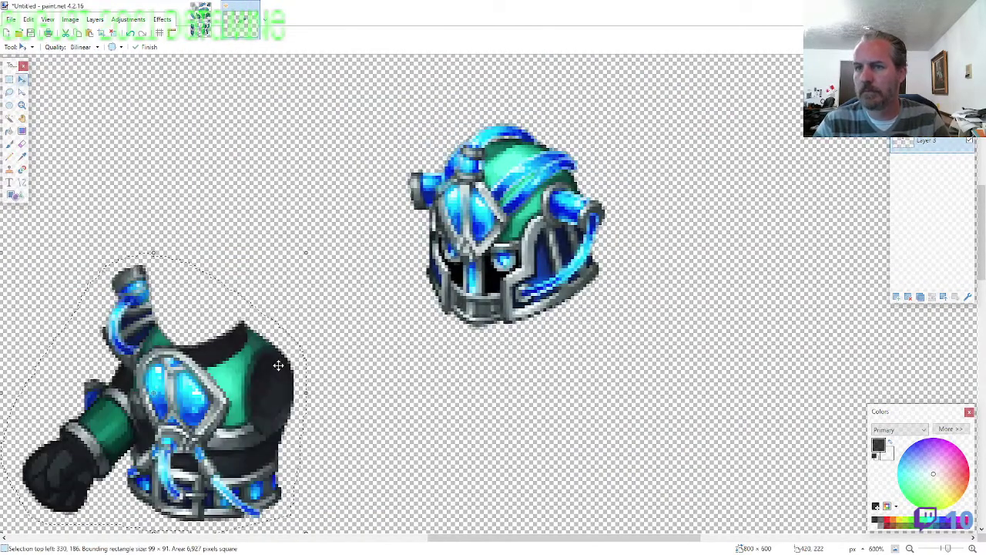
pyautogui.moveTo(277, 365); pyautogui.dragTo(577, 339)
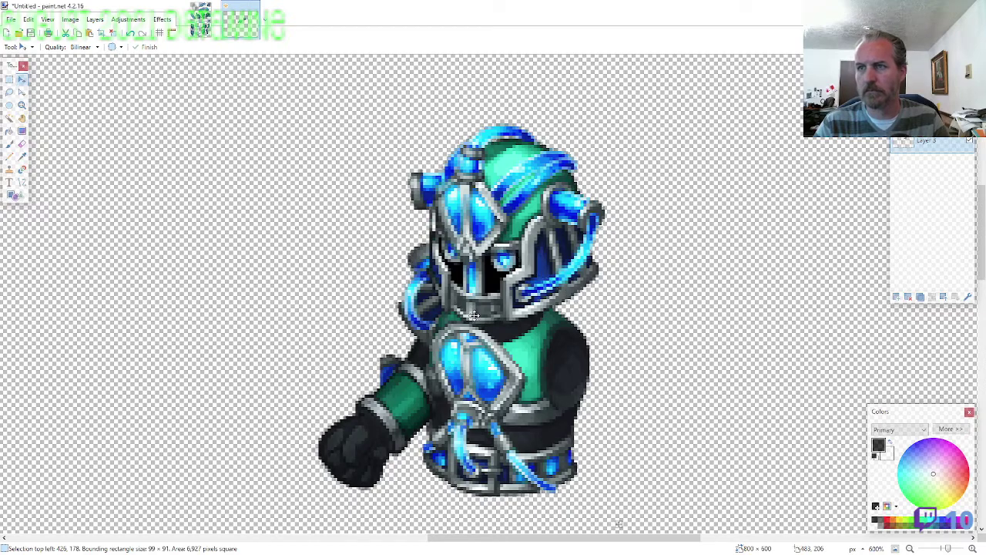
pyautogui.press('Down')
pyautogui.press('Up')
# Lasso the standing pair of legs in the sprite sheet and copy them
pyautogui.click(201, 20)
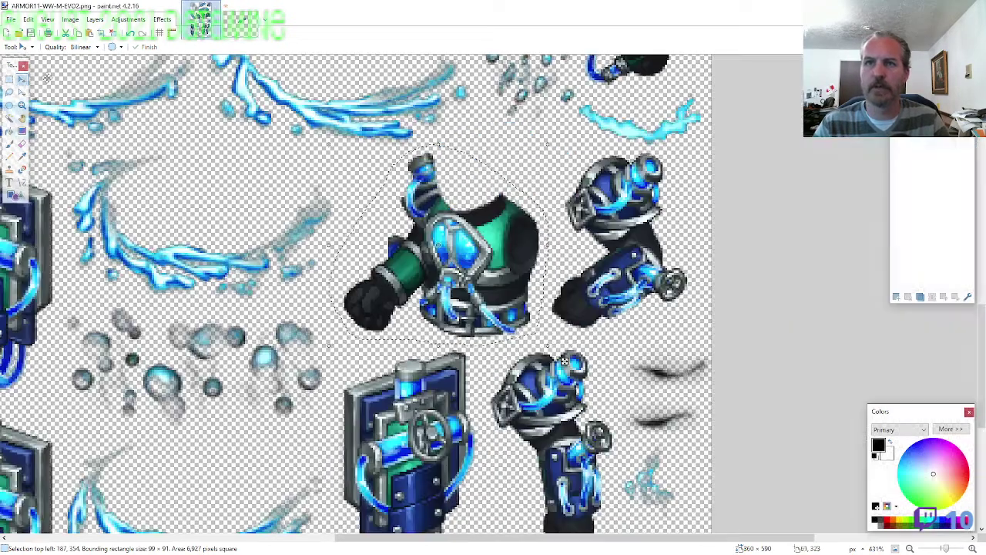
pyautogui.click(10, 92)
pyautogui.scroll(-2, 556, 315)
pyautogui.scroll(6, 505, 265)
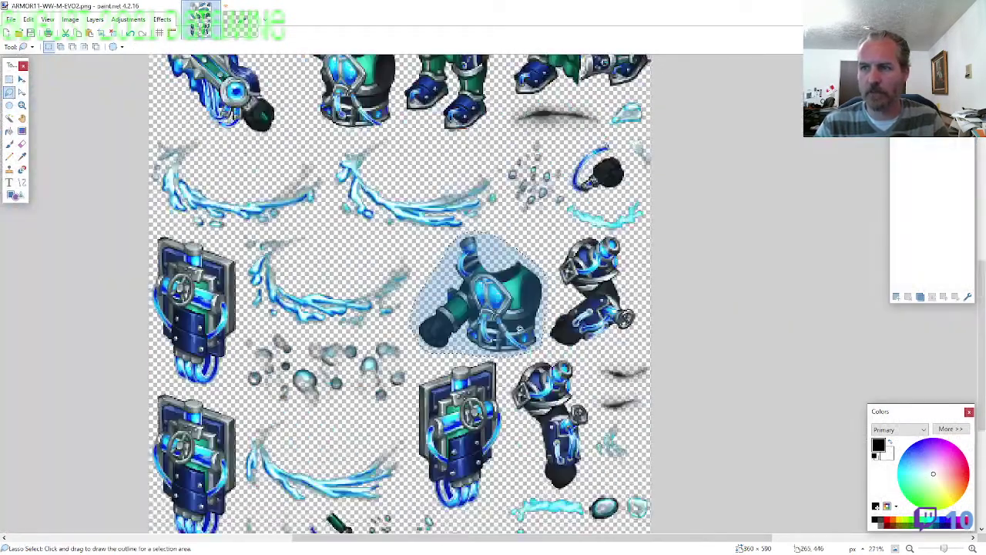
pyautogui.scroll(3, 506, 265)
pyautogui.scroll(-2, 505, 265)
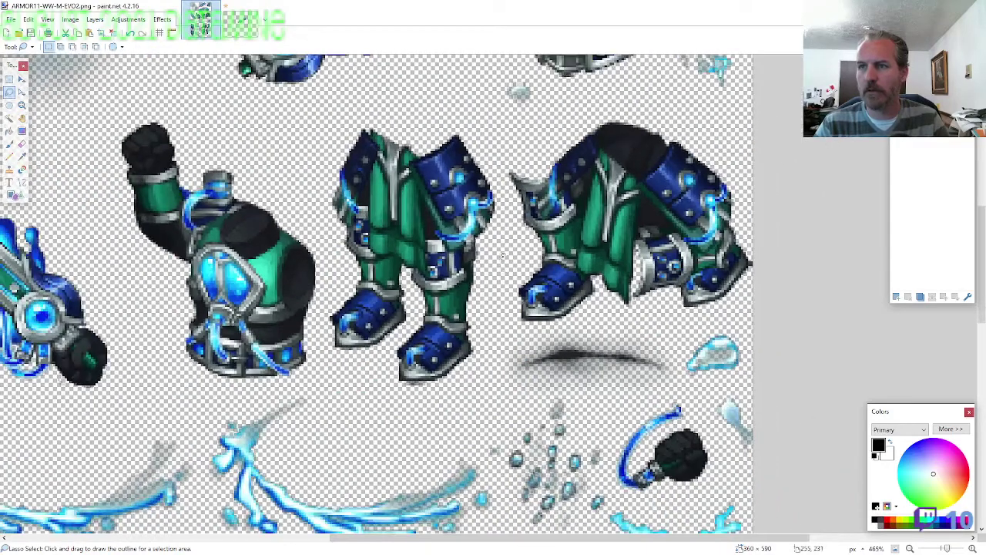
pyautogui.moveTo(477, 147)
pyautogui.mouseDown()
pyautogui.moveTo(385, 110)
pyautogui.moveTo(327, 208)
pyautogui.moveTo(327, 297)
pyautogui.moveTo(339, 343)
pyautogui.moveTo(409, 389)
pyautogui.moveTo(486, 378)
pyautogui.moveTo(499, 254)
pyautogui.mouseUp()
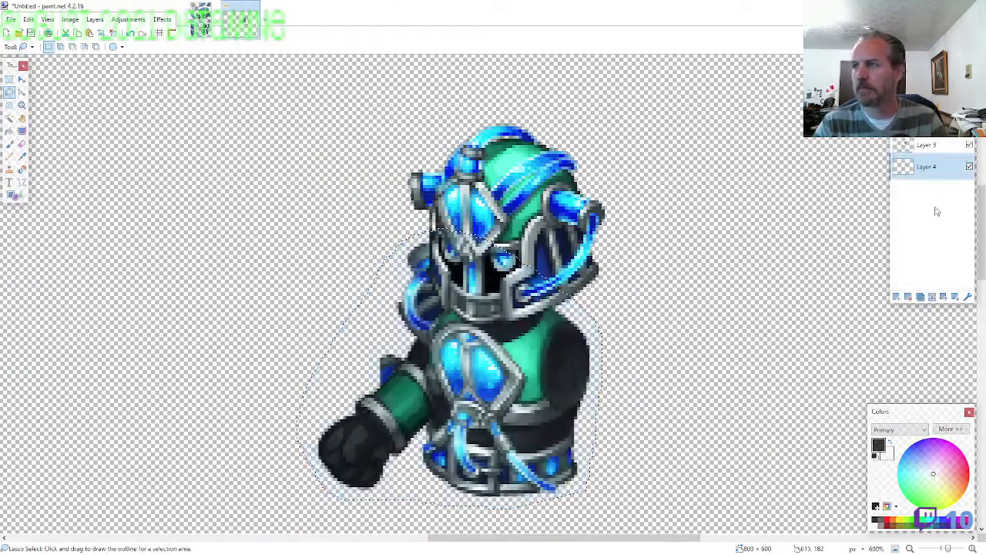
# Paste the legs on Layer 4 and fit them beneath the torso's belt, with the selection at 452, 237
pyautogui.scroll(1, 597, 379)
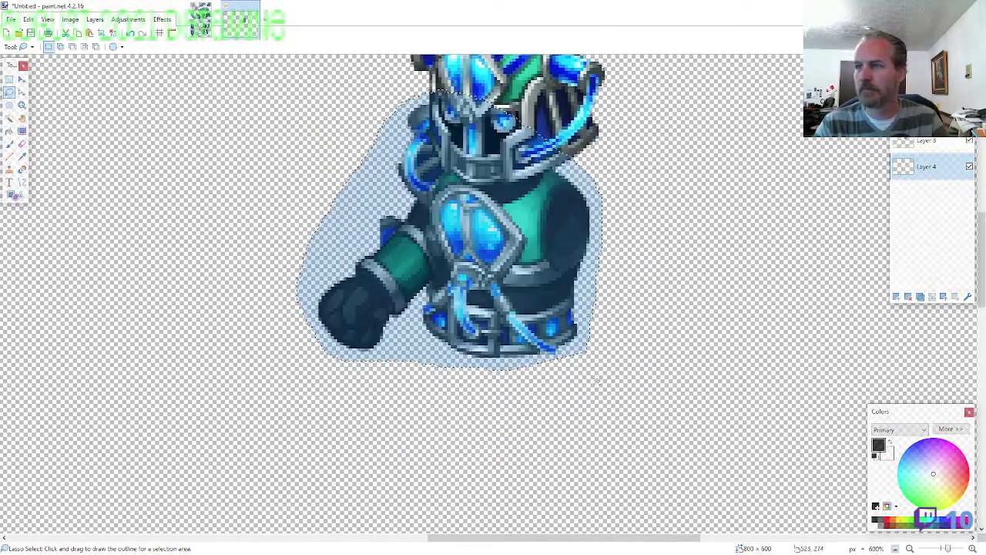
pyautogui.hotkey('ctrl', 'v')
pyautogui.moveTo(209, 175); pyautogui.dragTo(589, 395)
pyautogui.press('Up')
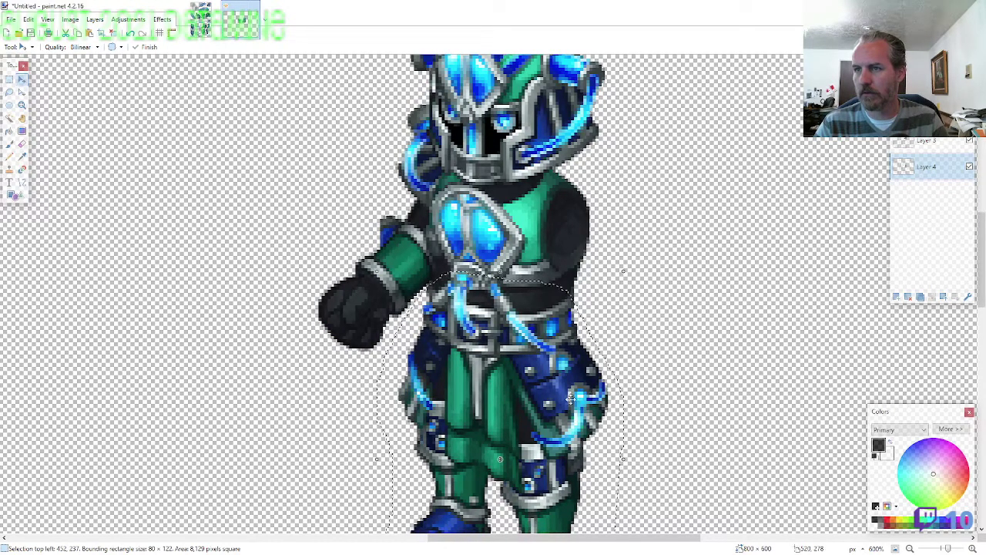
# Erase the faint shadow pixels beneath both boots with the Eraser at brush width 2
pyautogui.click(22, 143)
pyautogui.scroll(-4, 528, 350)
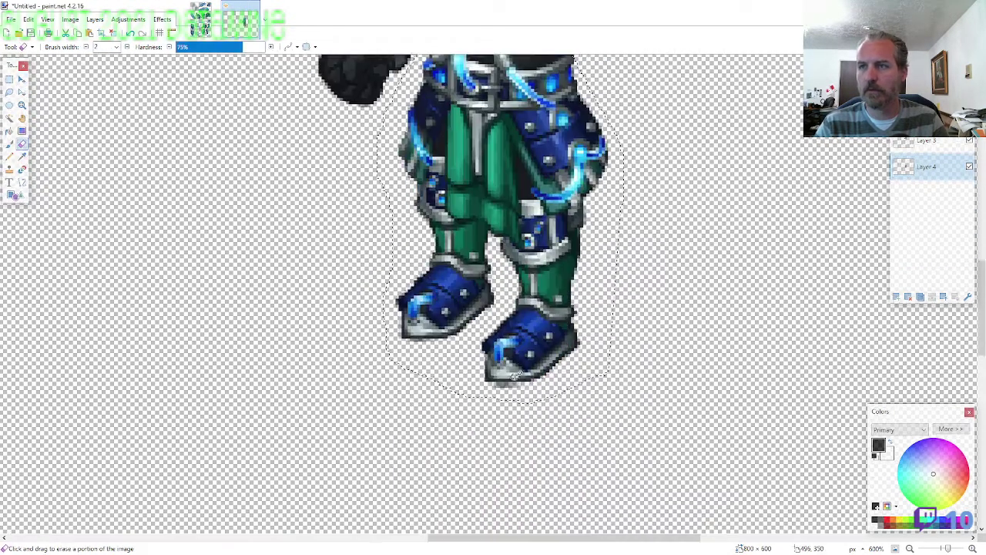
pyautogui.keyDown('ctrl'); pyautogui.scroll(5, 529, 351); pyautogui.keyUp('ctrl')
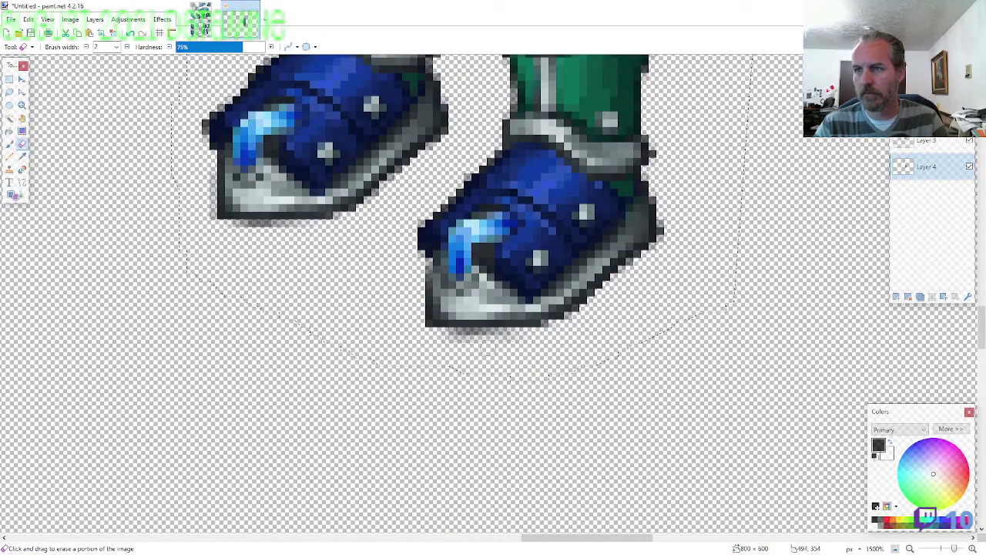
pyautogui.keyDown('ctrl'); pyautogui.scroll(-5, 493, 339); pyautogui.keyUp('ctrl')
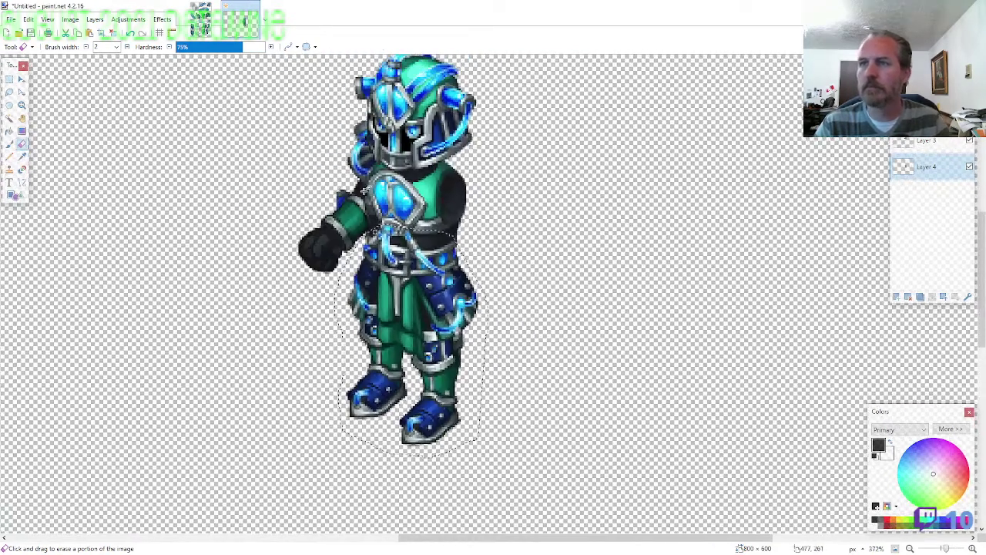
# Lasso and copy the straight armoured arm beside the shield in the sprite sheet, and return to the figure image
pyautogui.click(201, 21)
pyautogui.click(9, 92)
pyautogui.keyDown('ctrl'); pyautogui.scroll(-1, 524, 299); pyautogui.keyUp('ctrl')
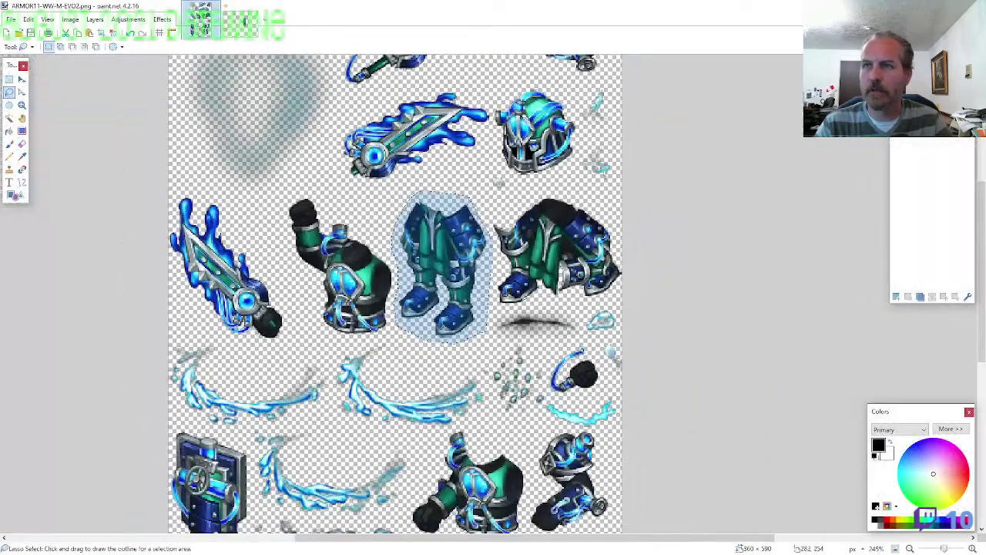
pyautogui.scroll(-3, 525, 299)
pyautogui.keyDown('ctrl'); pyautogui.scroll(3, 524, 296); pyautogui.keyUp('ctrl')
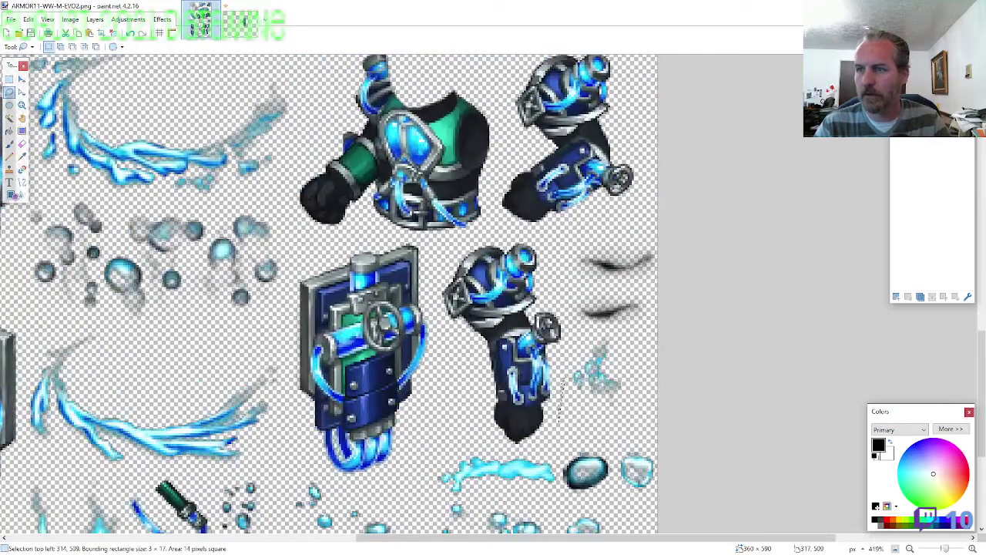
pyautogui.moveTo(539, 248)
pyautogui.mouseDown()
pyautogui.moveTo(467, 247)
pyautogui.moveTo(437, 292)
pyautogui.moveTo(447, 352)
pyautogui.moveTo(501, 440)
pyautogui.mouseUp()
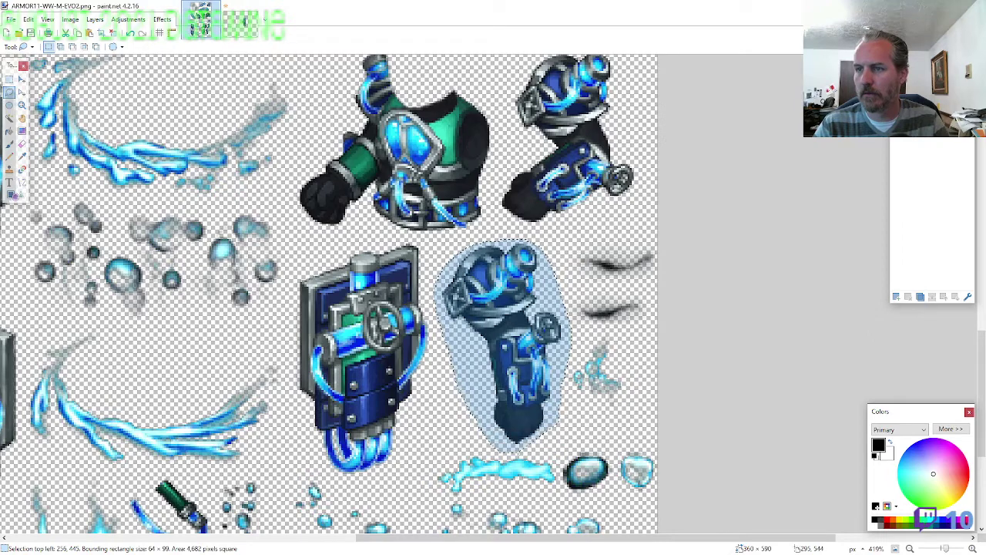
pyautogui.click(240, 21)
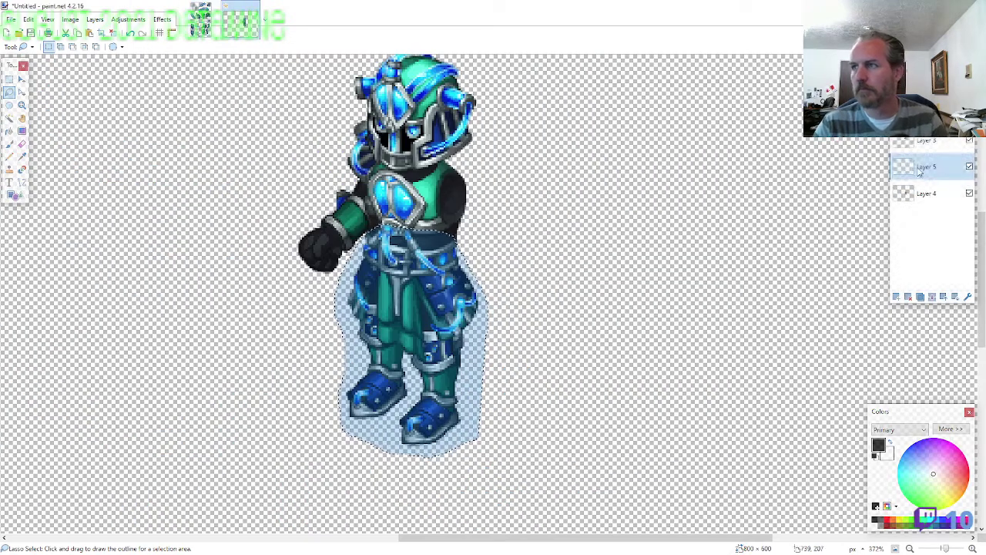